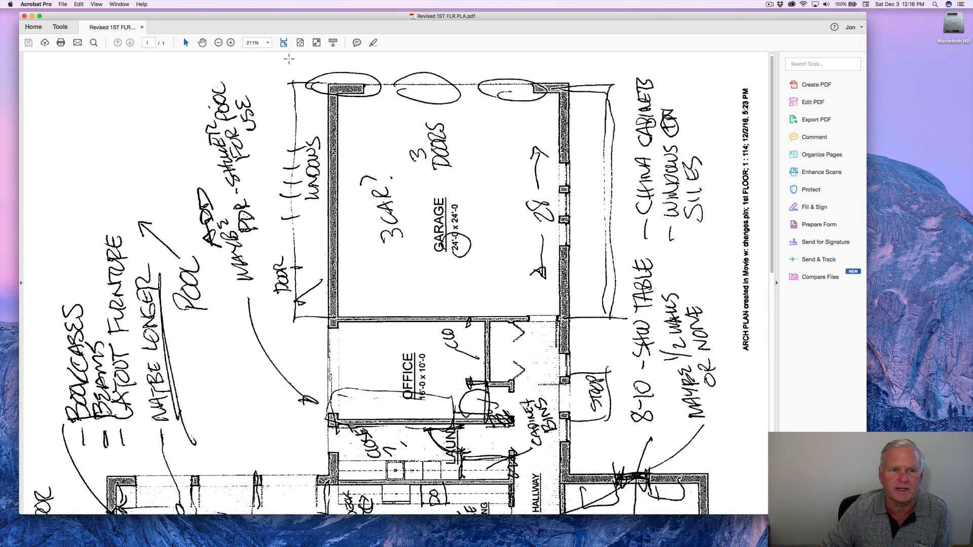
Set the marked-up floor plan PDF's zoom to 100% and rotate the page clockwise.
click(267, 43)
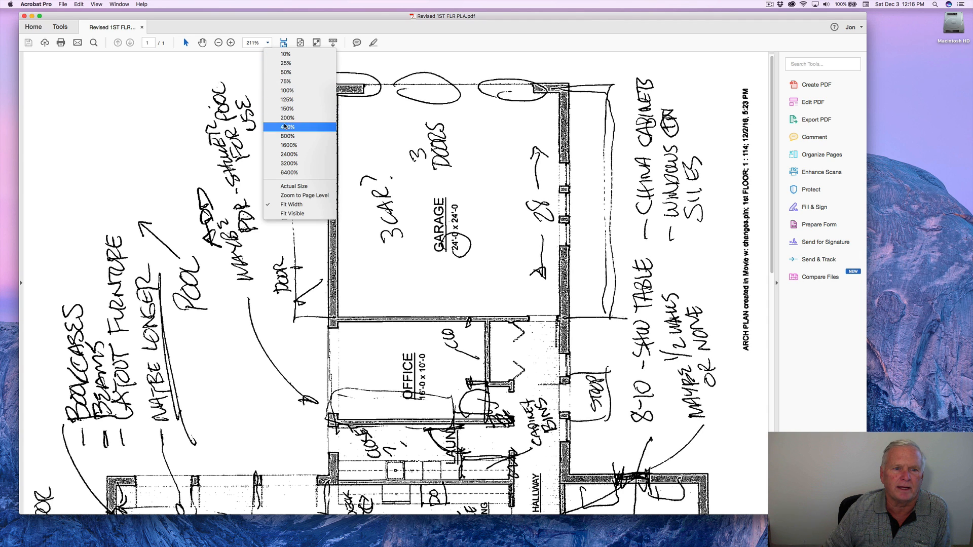
click(287, 92)
right_click(370, 168)
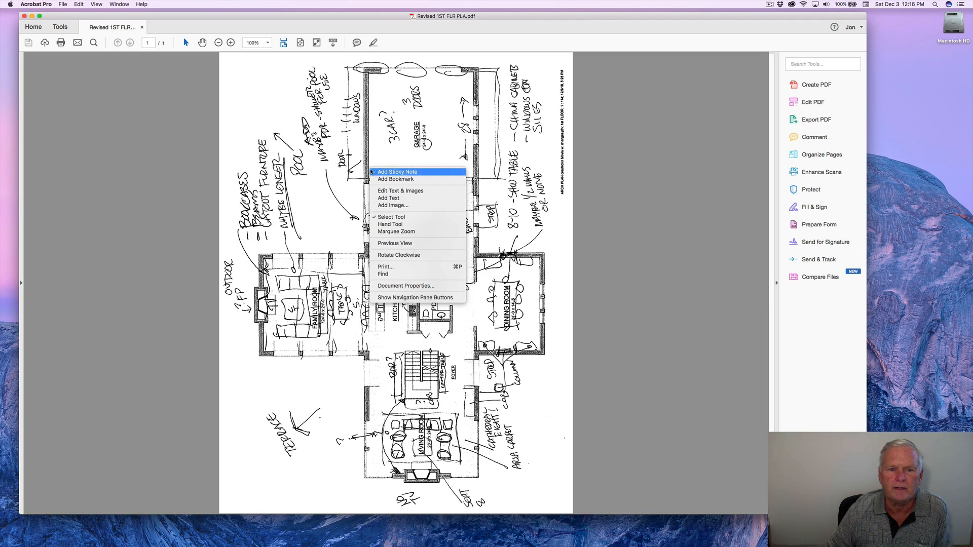
click(401, 255)
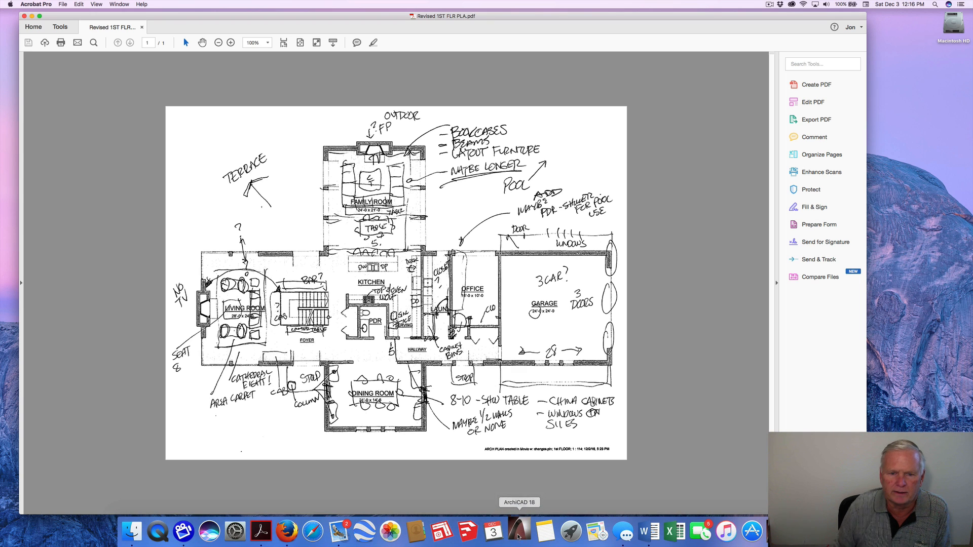
Launch ArchiCAD 18 and dismiss the BIMx problem report.
click(518, 537)
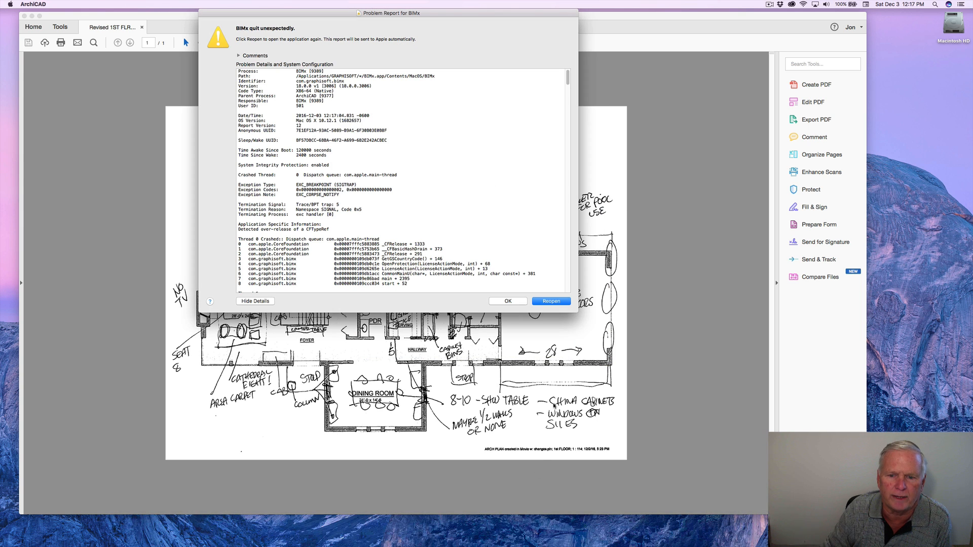
click(508, 301)
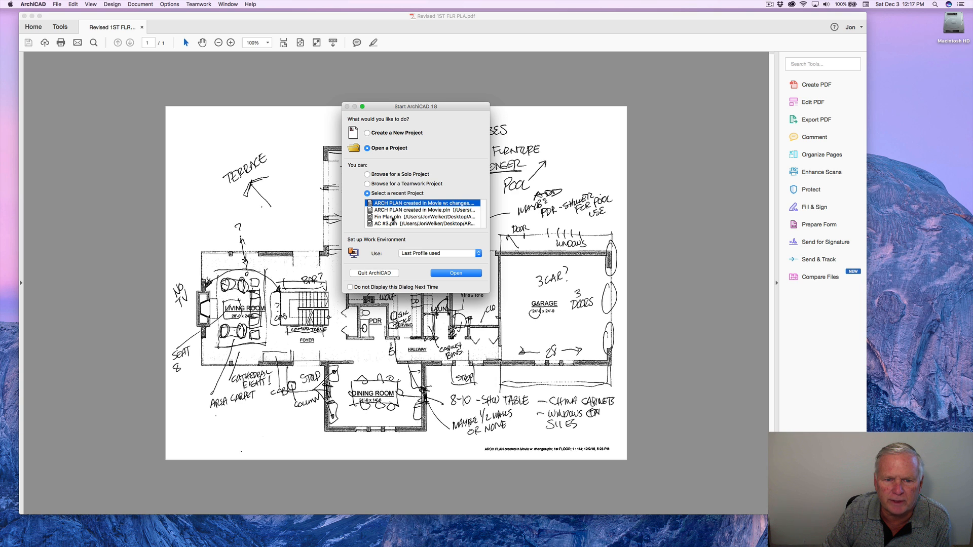
click(395, 217)
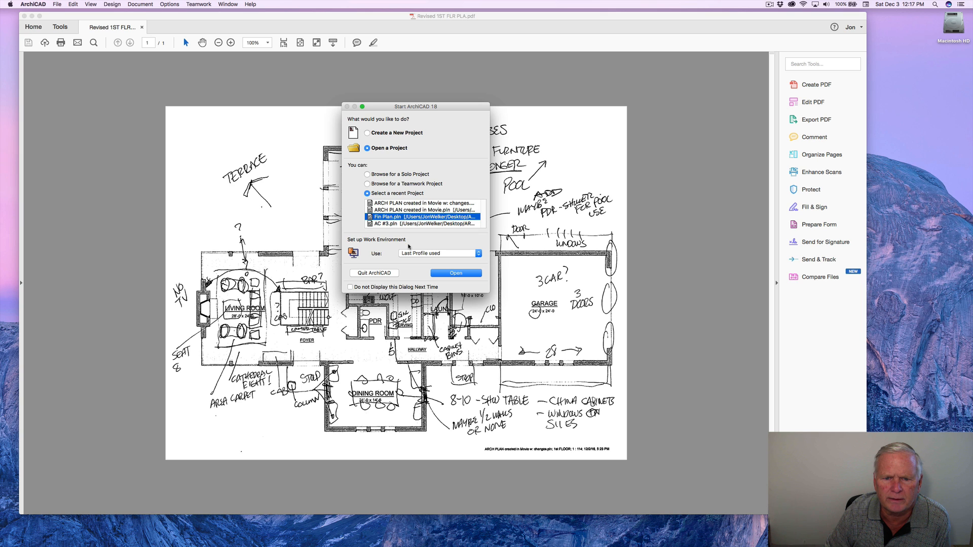
click(452, 274)
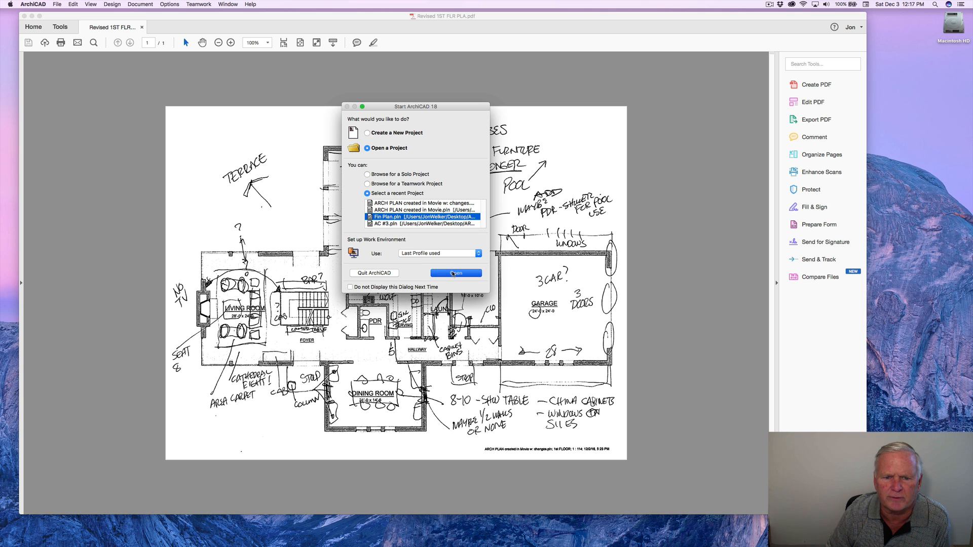
click(528, 206)
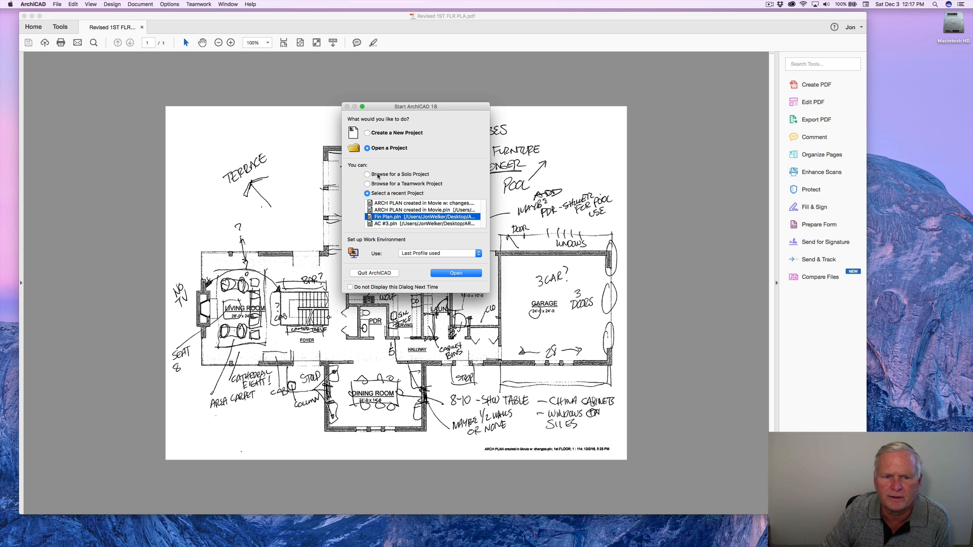
Browse for a solo project in the ARCHICAD MOVIE folder and open ARCH PLAN created in Movie.pln.
click(367, 174)
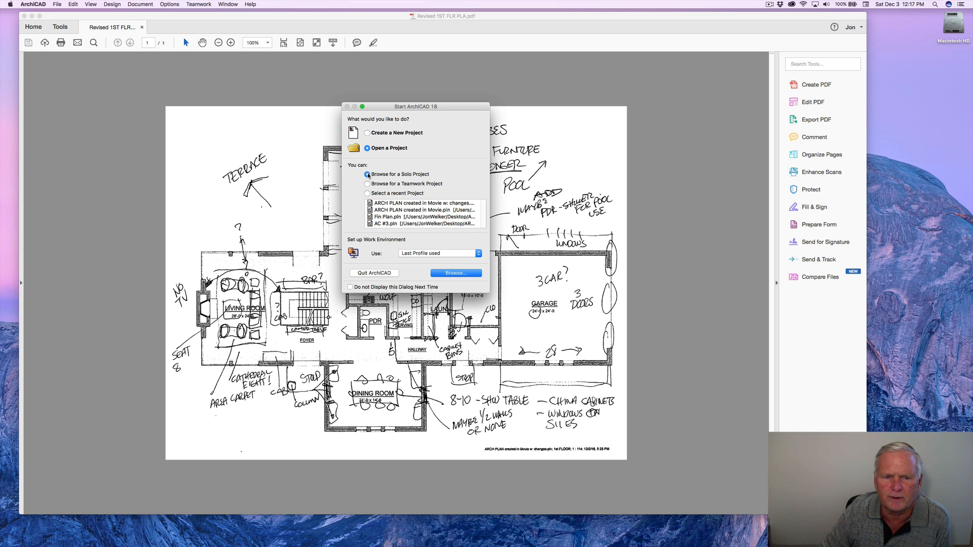
click(450, 274)
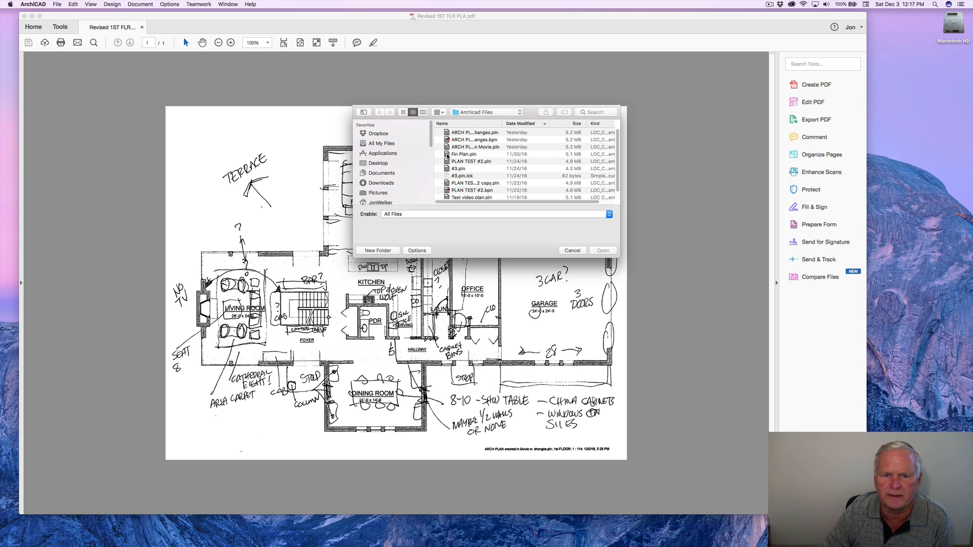
click(488, 112)
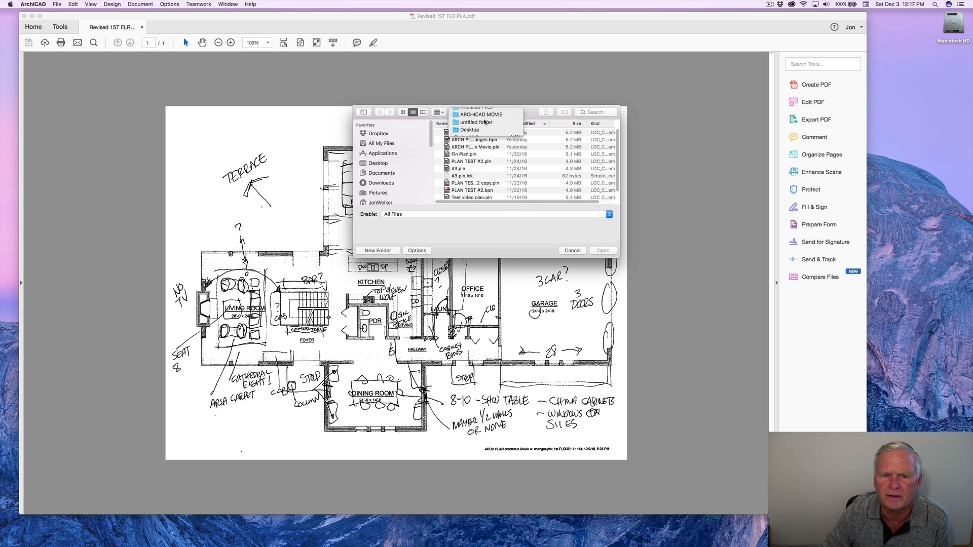
click(482, 115)
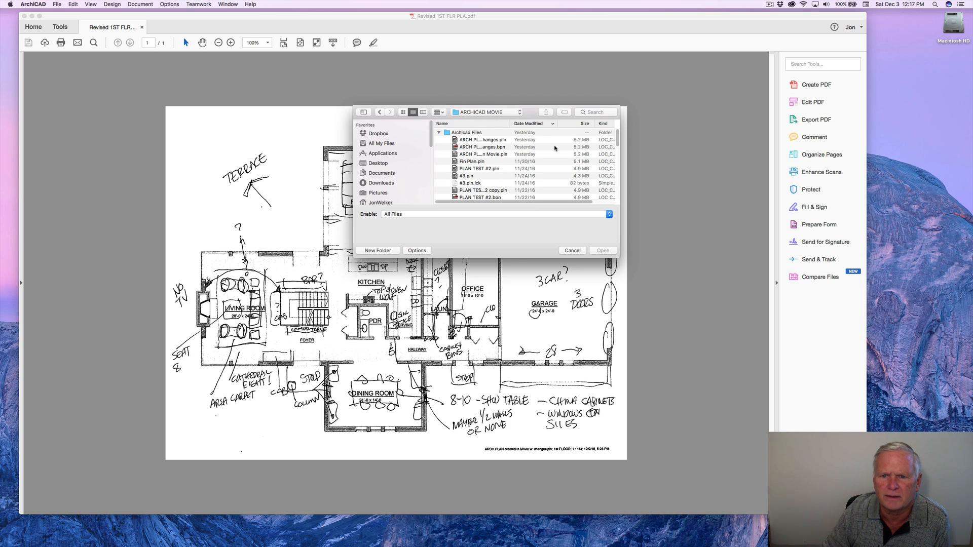
click(479, 140)
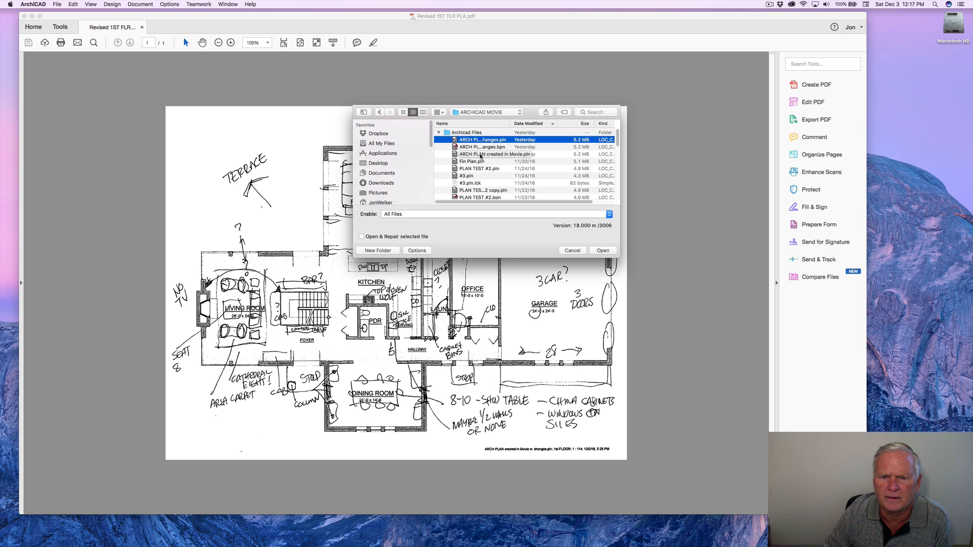
click(480, 154)
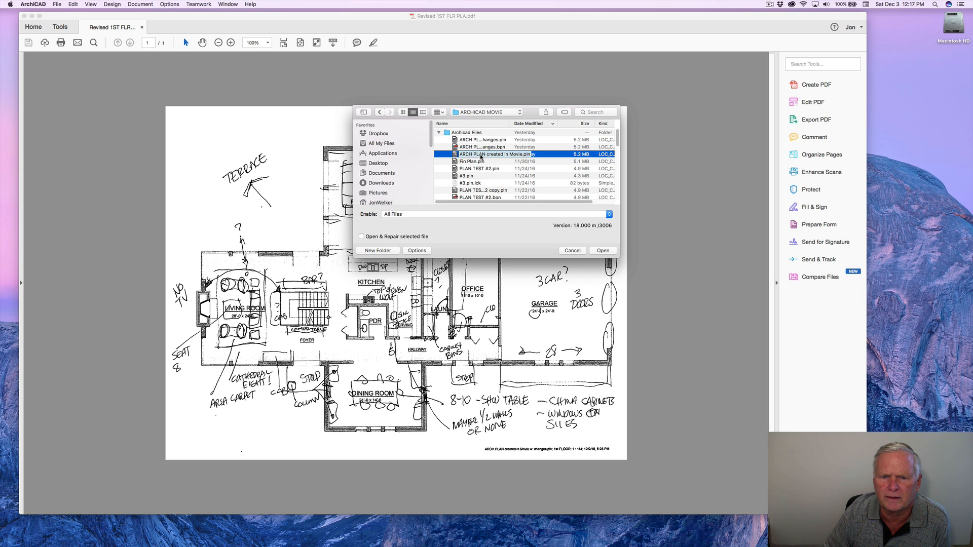
click(602, 251)
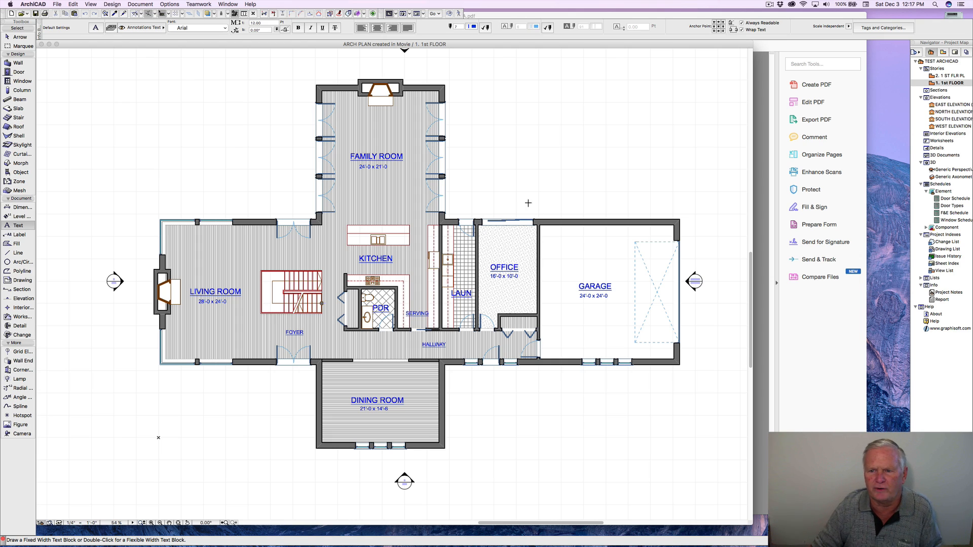
View the marked-up PDF in Acrobat Pro, return to ArchiCAD and fit the floor plan in the window.
click(762, 250)
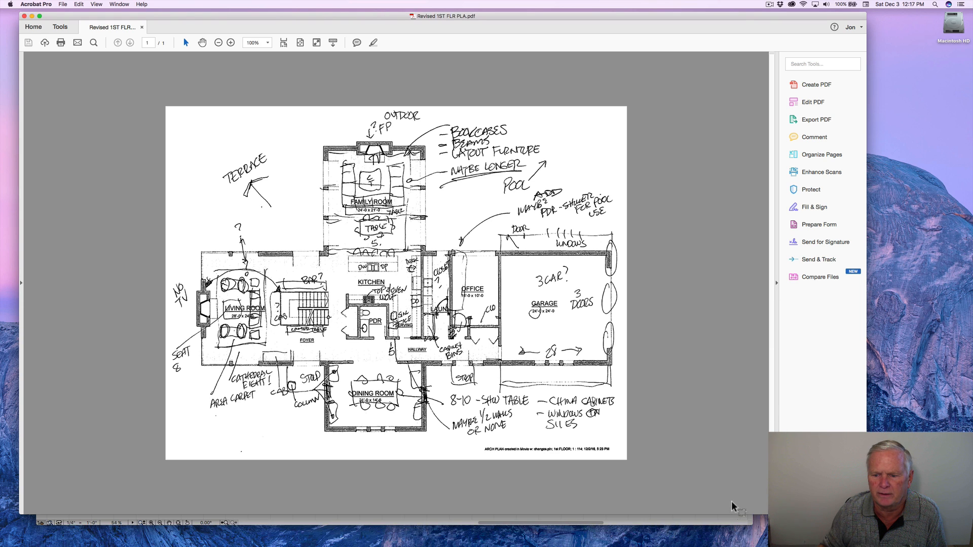
click(735, 523)
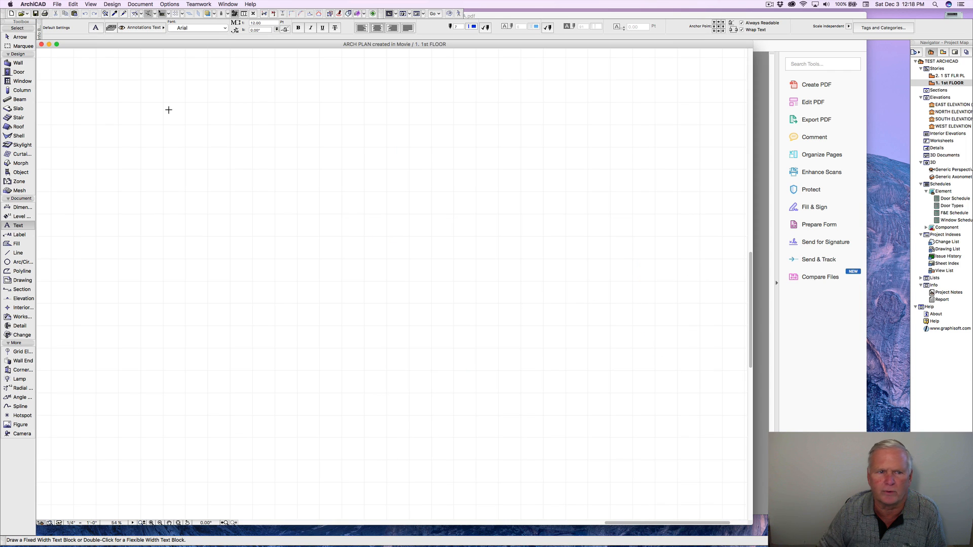
click(178, 523)
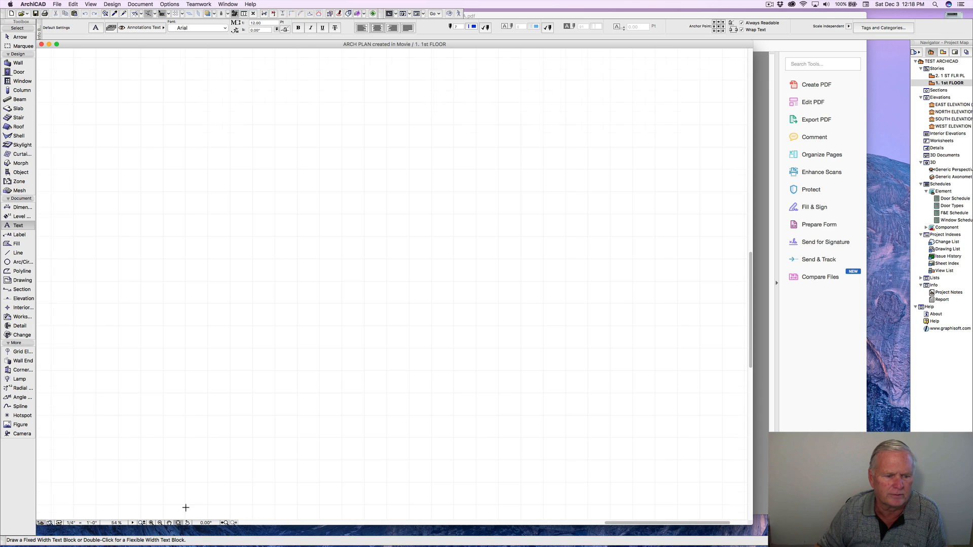
Save a copy of the project as ARCH PLAN Revised #2.pln in the Archicad Files folder.
click(58, 5)
click(75, 60)
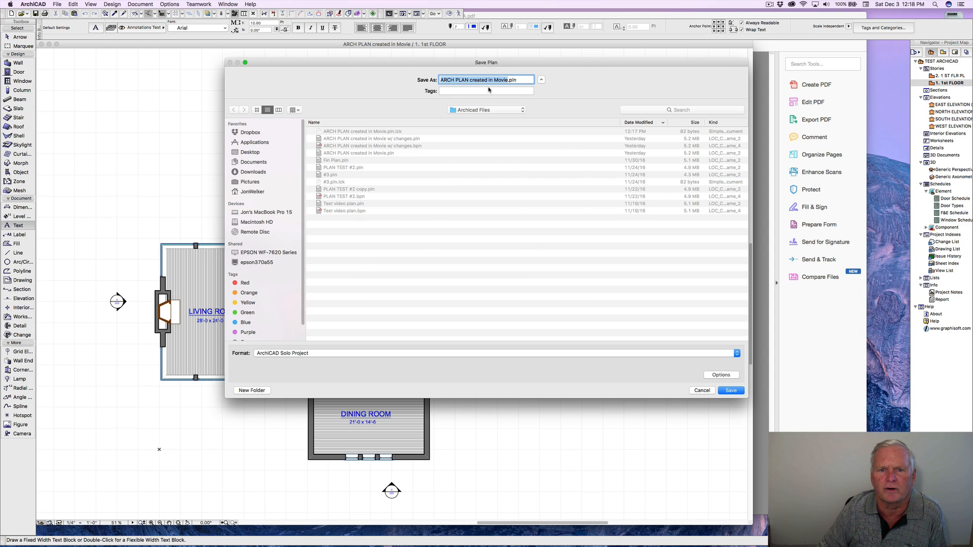
click(470, 79)
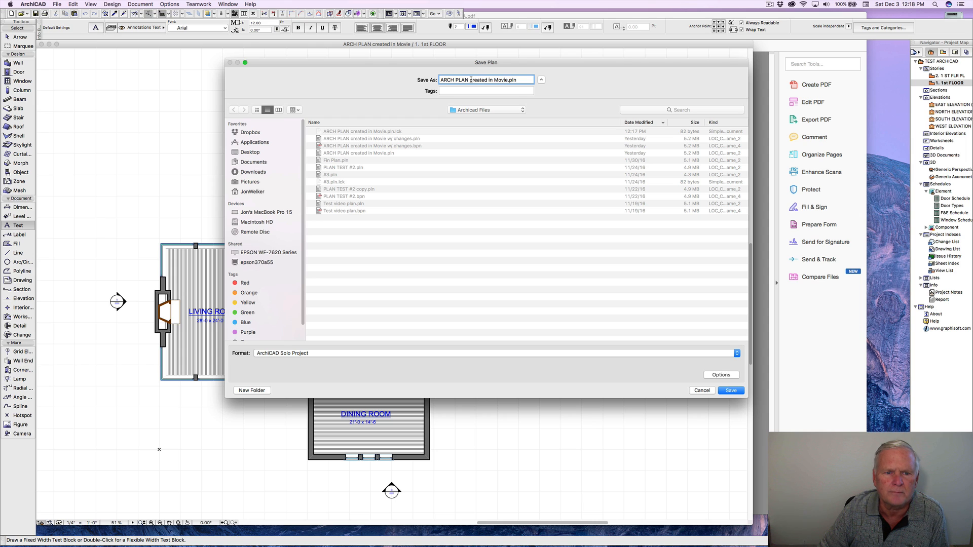
drag(471, 80, 503, 80)
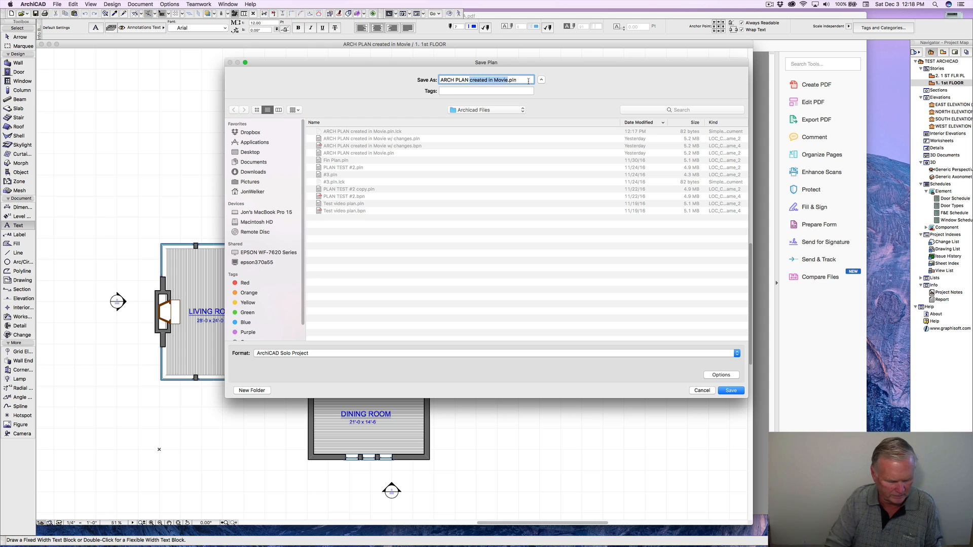
text(Rev)
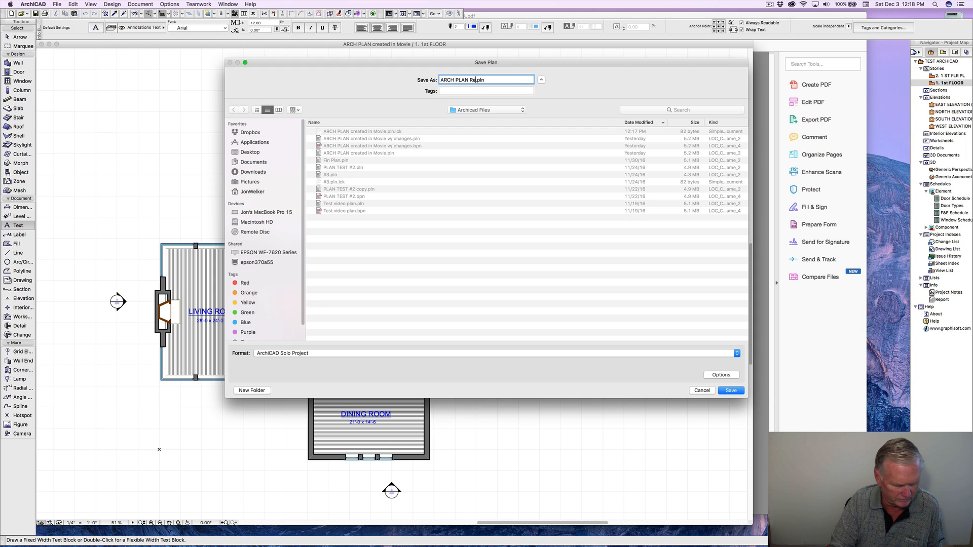
text(ised)
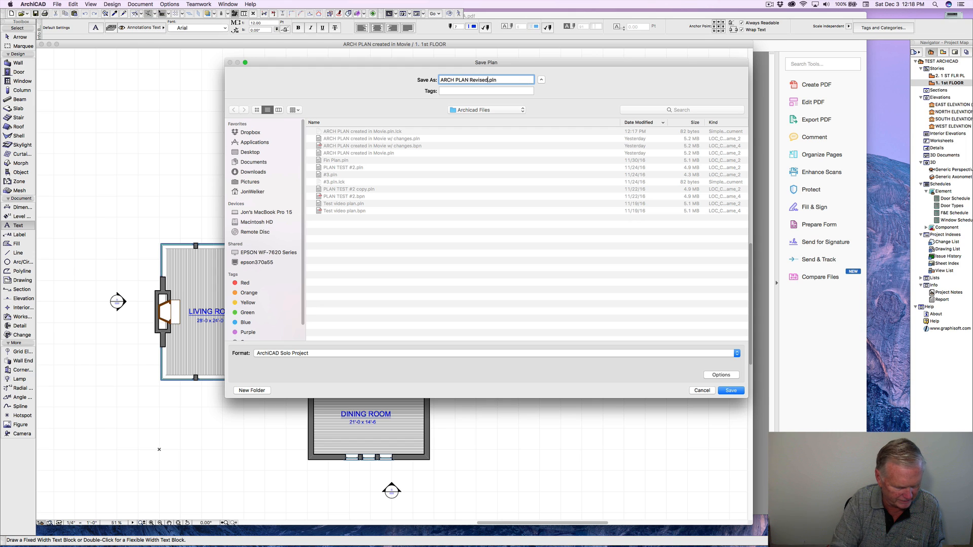
text( #2)
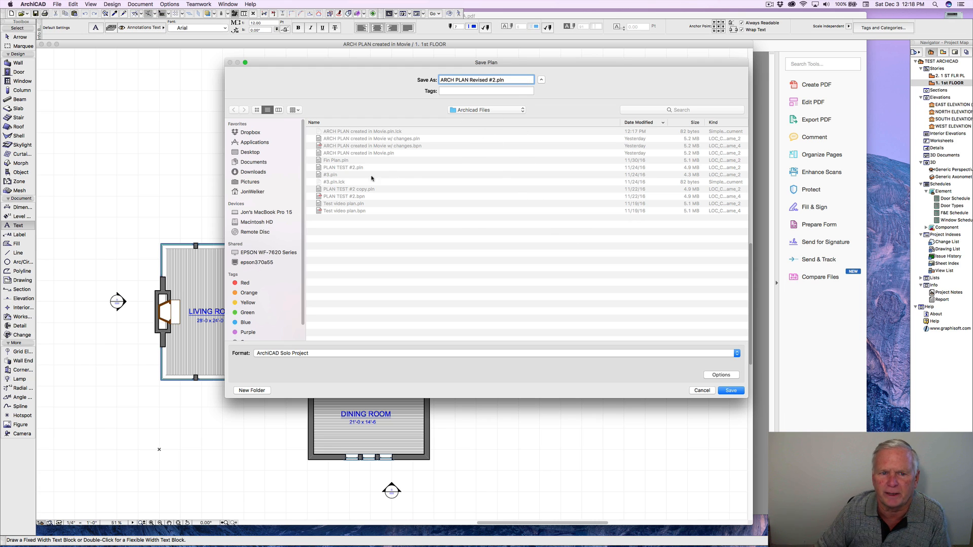
click(731, 391)
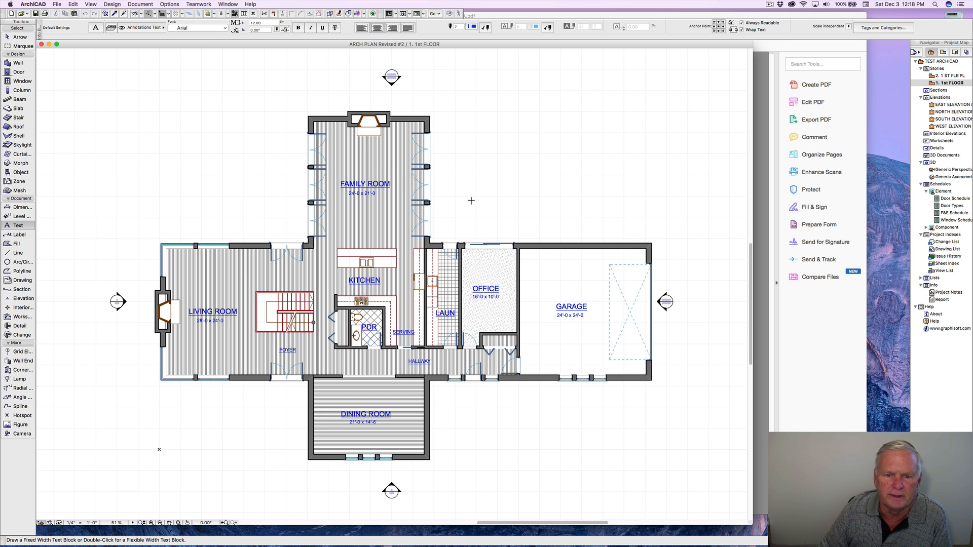
Examine the handwritten changes on the marked-up PDF in Acrobat Pro and return to the ArchiCAD floor plan.
click(765, 249)
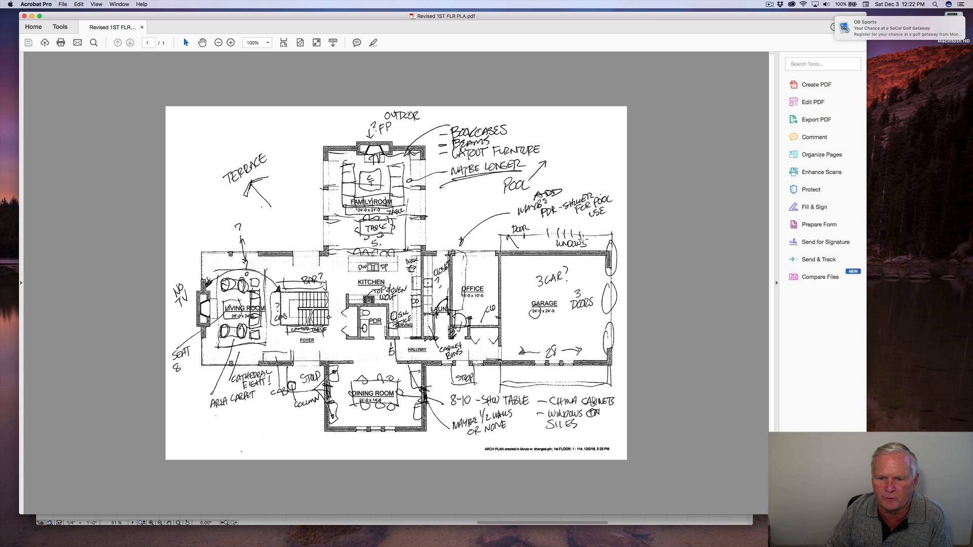
click(706, 517)
Split the upper exterior wall at the partition between office and garage, keeping the garage-side segment selected.
middle_drag(604, 290, 539, 268)
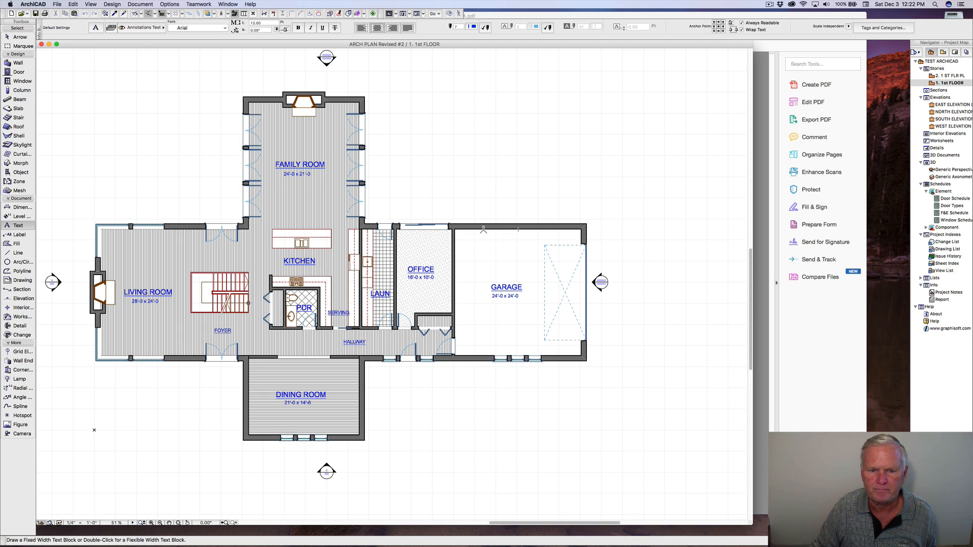
scroll(484, 229, up, 5)
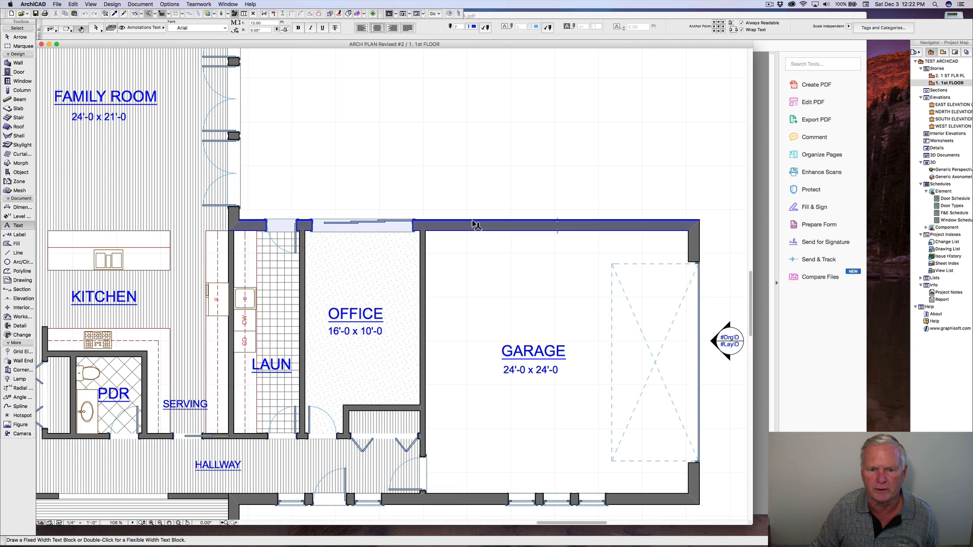
shift+click(475, 224)
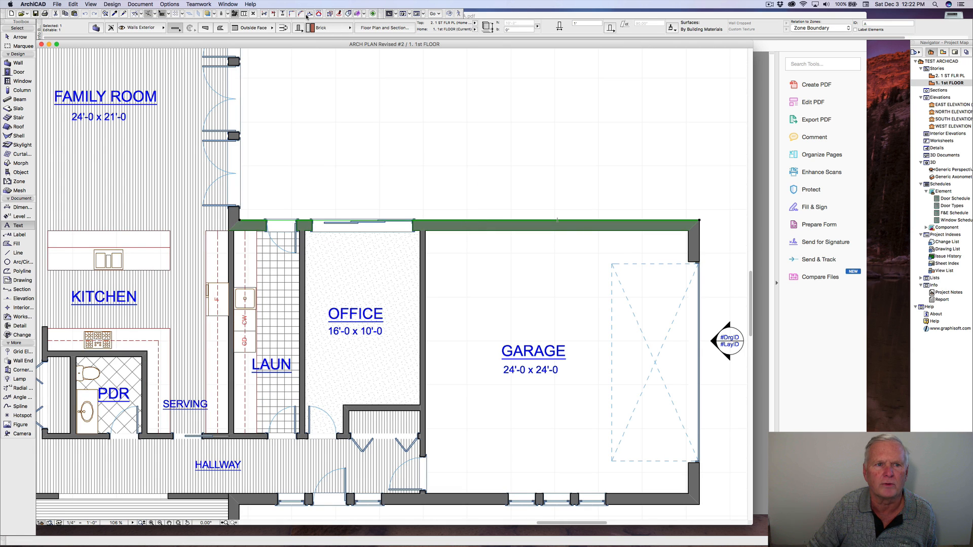
click(273, 14)
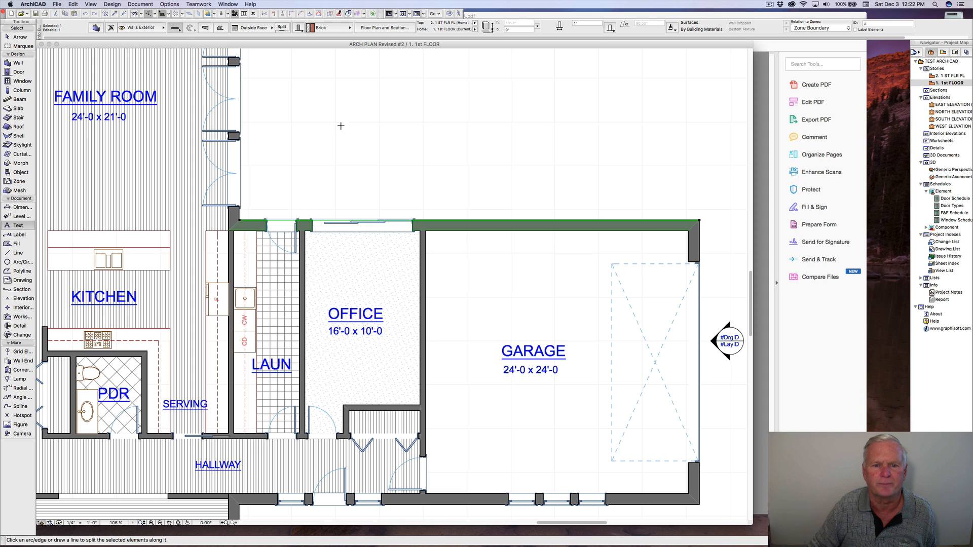
click(420, 230)
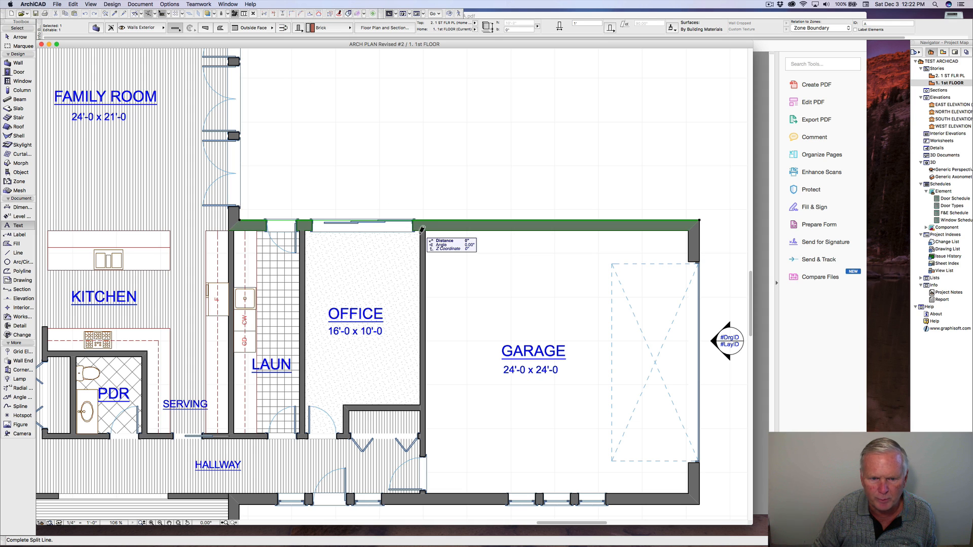
click(420, 168)
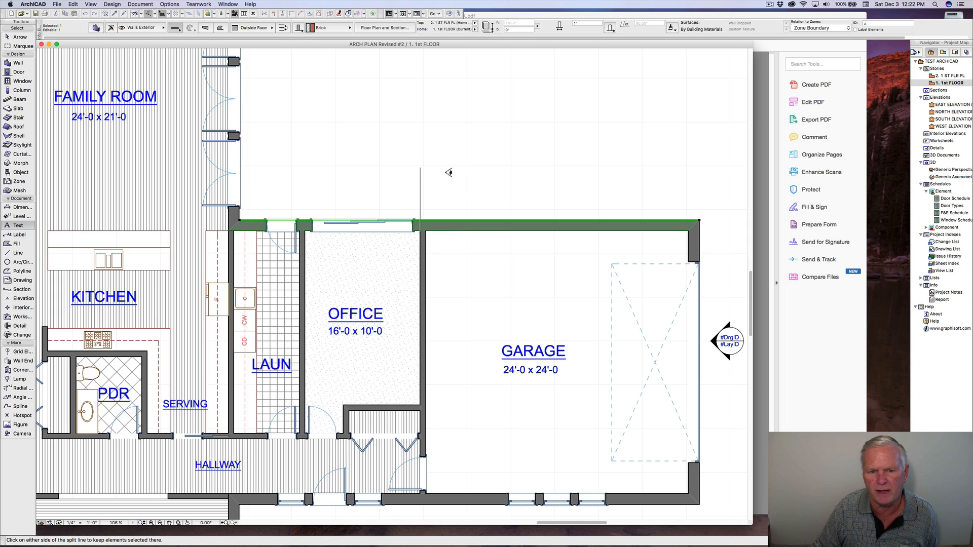
click(449, 172)
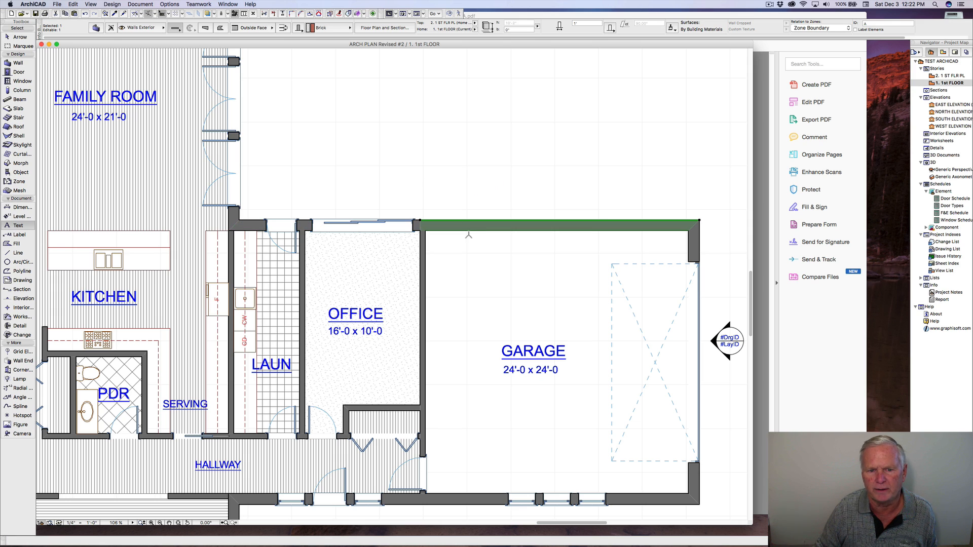
Move the selected upper garage wall segment 6' straight outward, away from the garage, and deselect it.
click(523, 231)
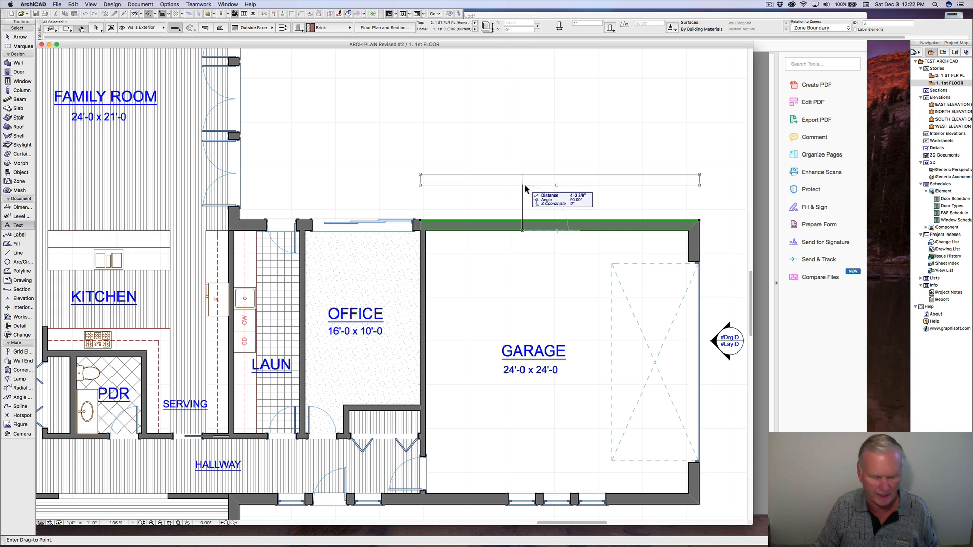
text(6)
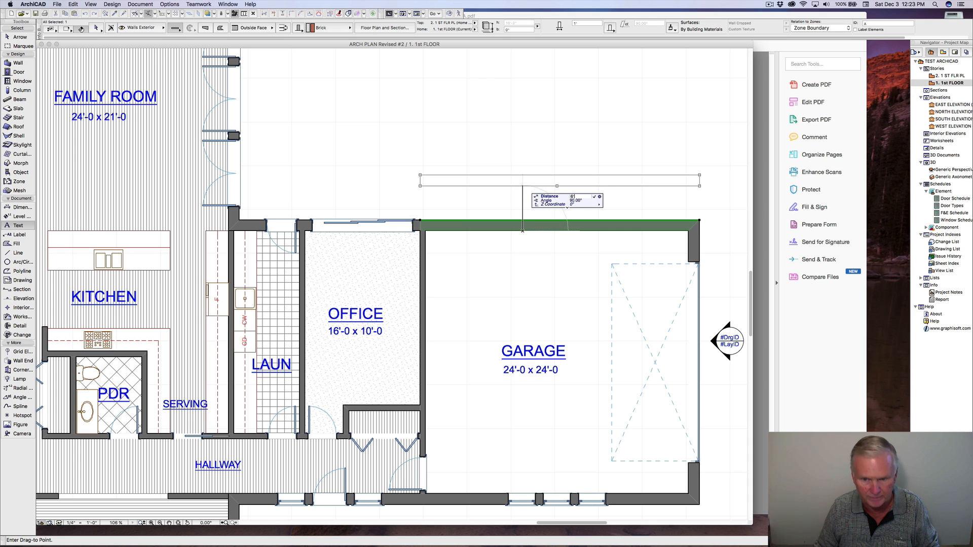
key(Return)
key(Escape)
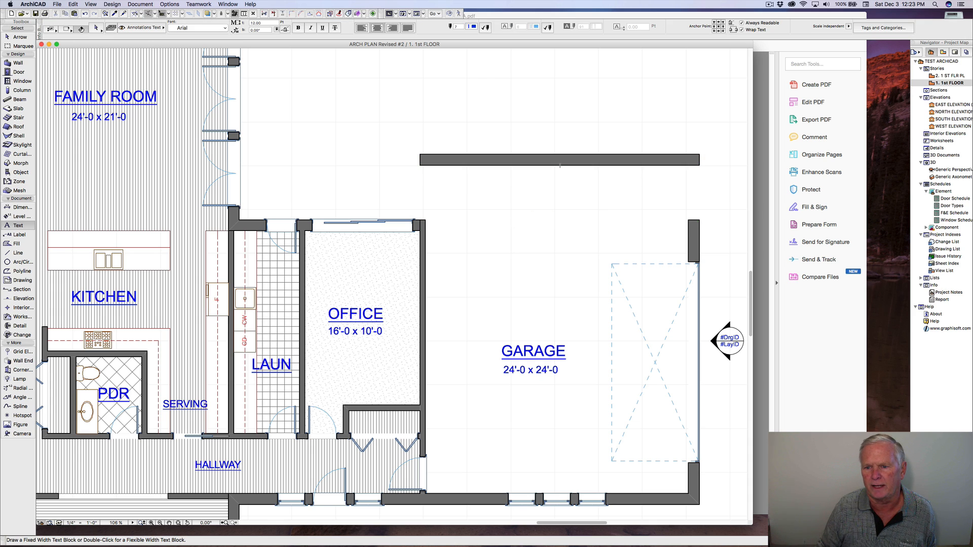
Intersect the relocated upper garage wall with the garage-door wall so they join at the outer corner.
shift+click(694, 240)
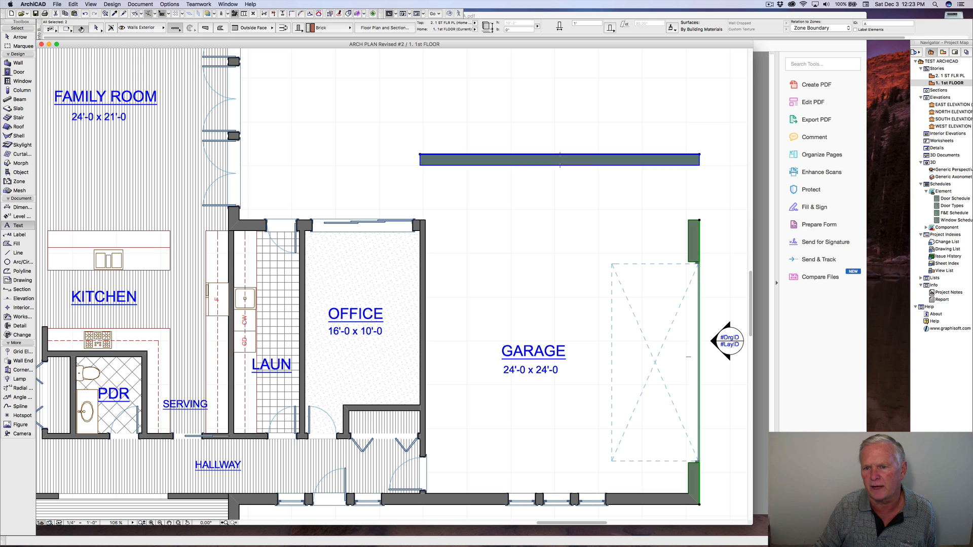
shift+click(664, 156)
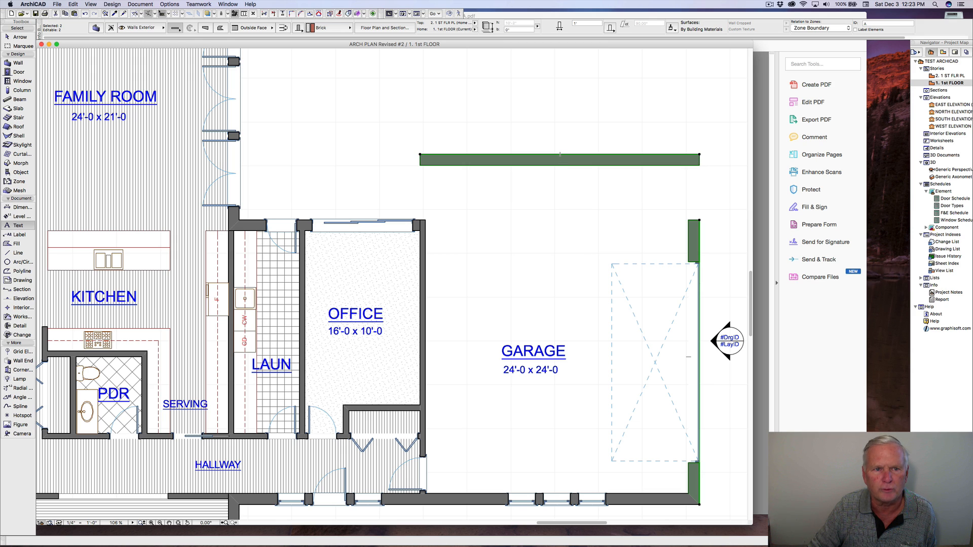
click(292, 14)
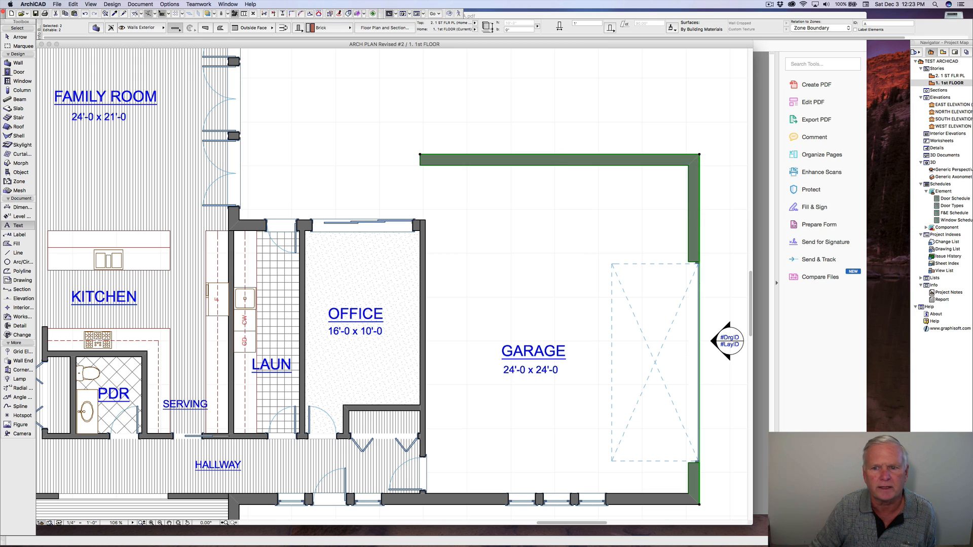
key(Escape)
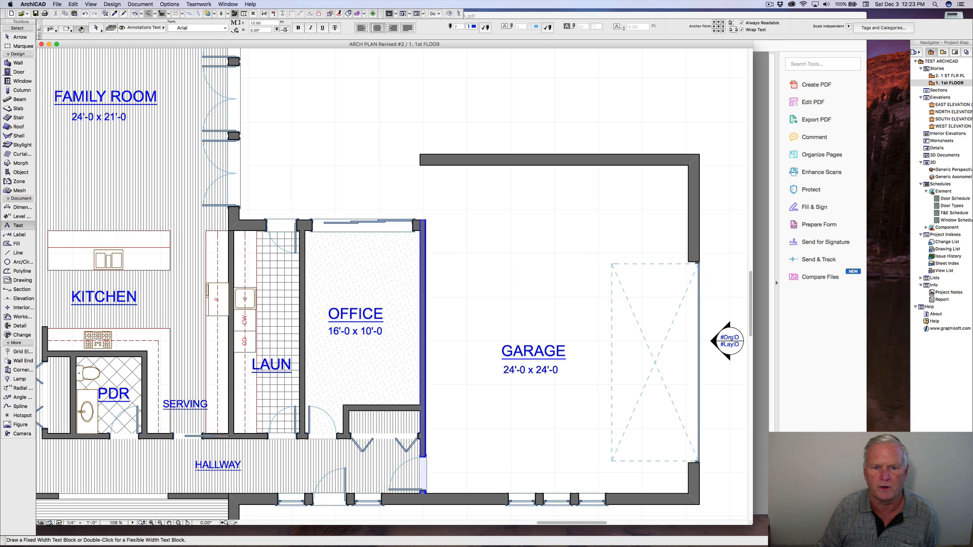
Shorten the partition between office and garage by stretching its upper end back clear of the exterior wall.
shift+click(425, 274)
click(425, 220)
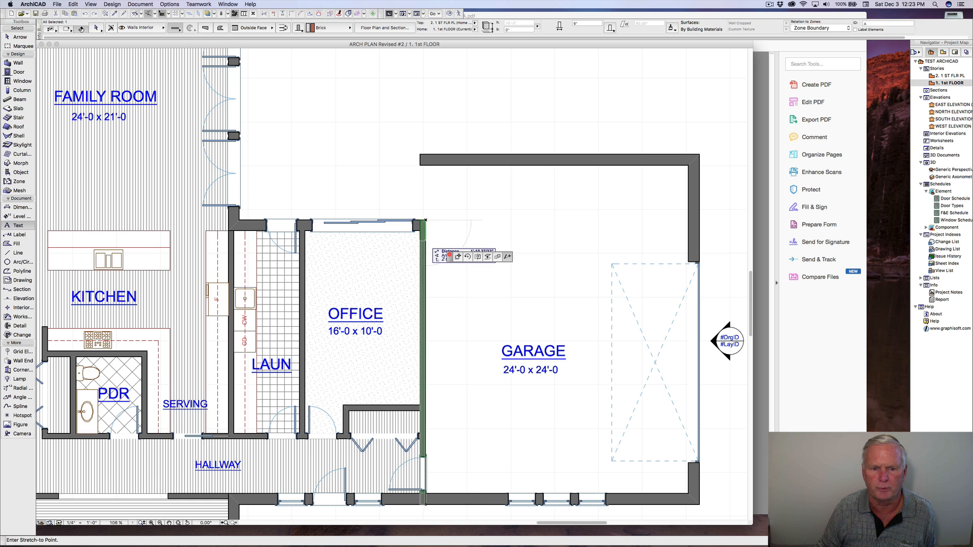
click(425, 241)
key(Escape)
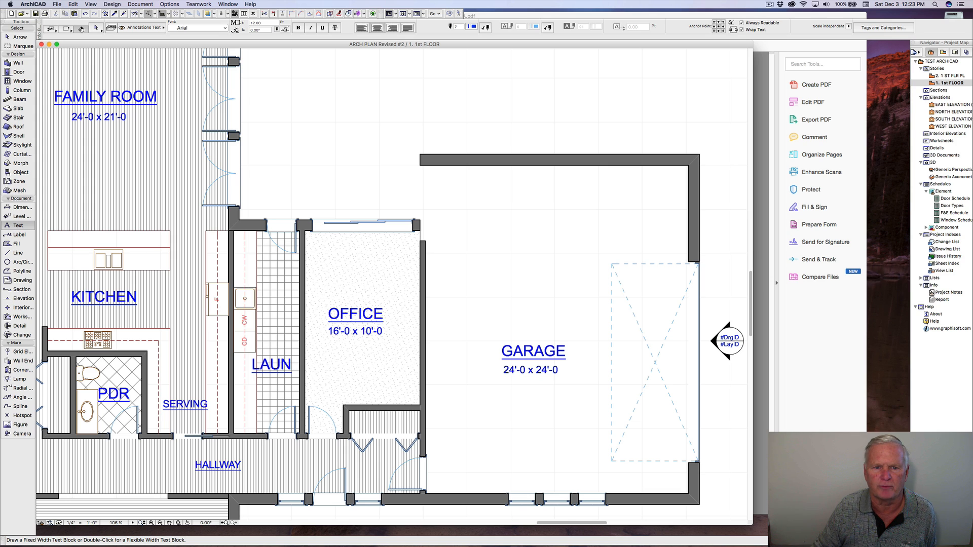
Stretch the office-side end of the relocated upper garage wall outward by 6".
shift+click(554, 160)
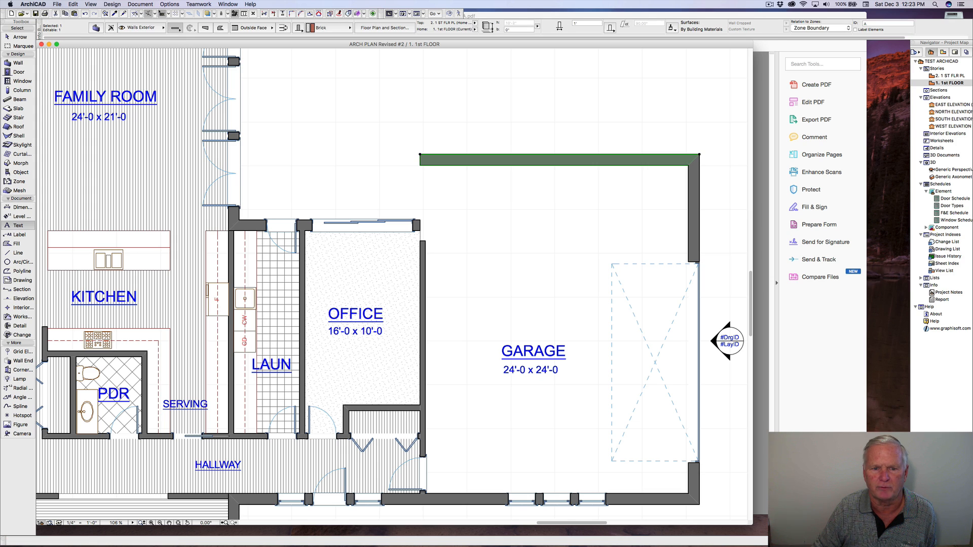
click(420, 154)
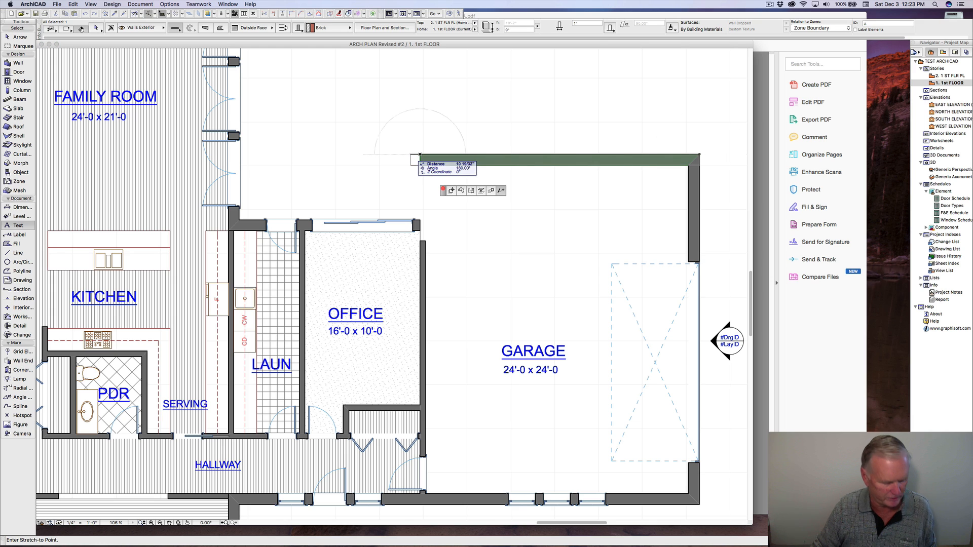
text(6)
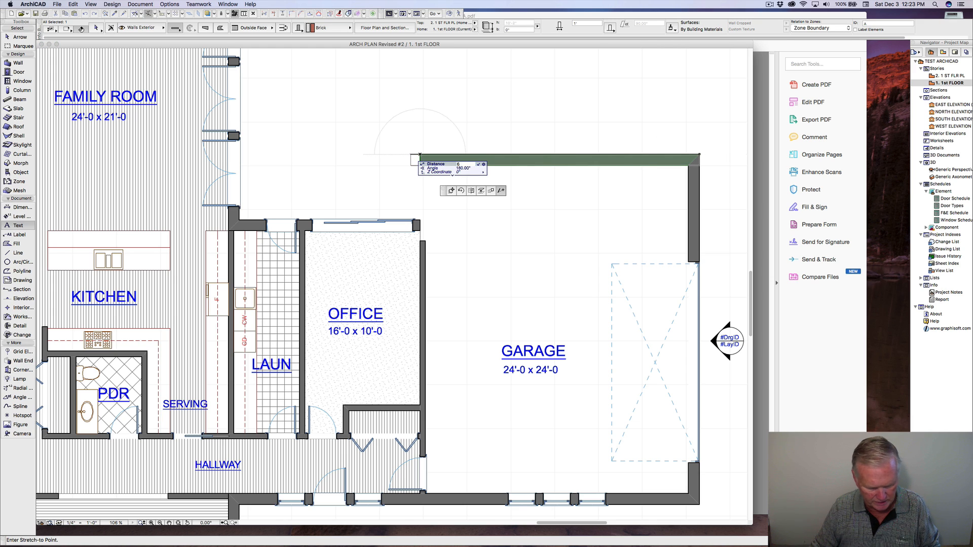
key(Return)
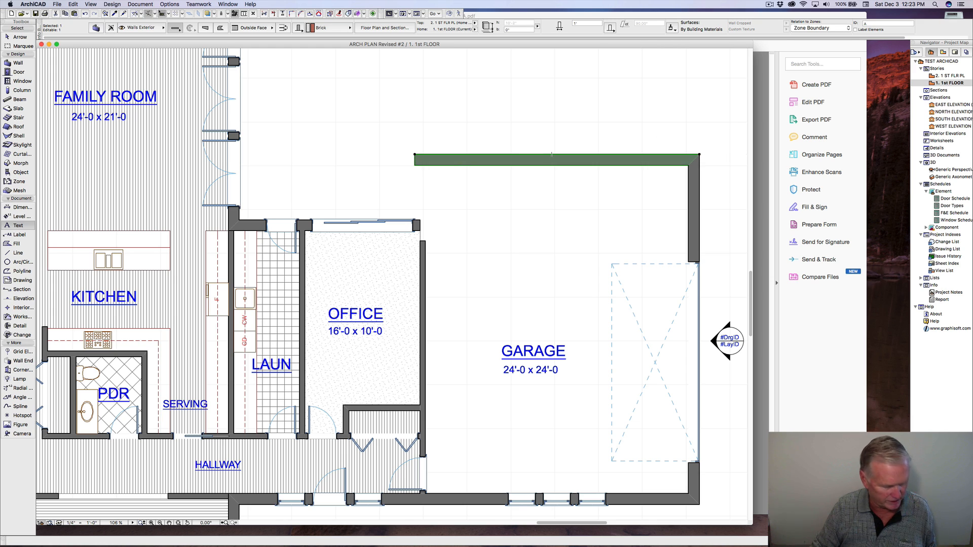
Using the relocated garage wall's settings, draw a straight exterior wall from its office-side end down to the office's exterior wall.
alt+click(446, 155)
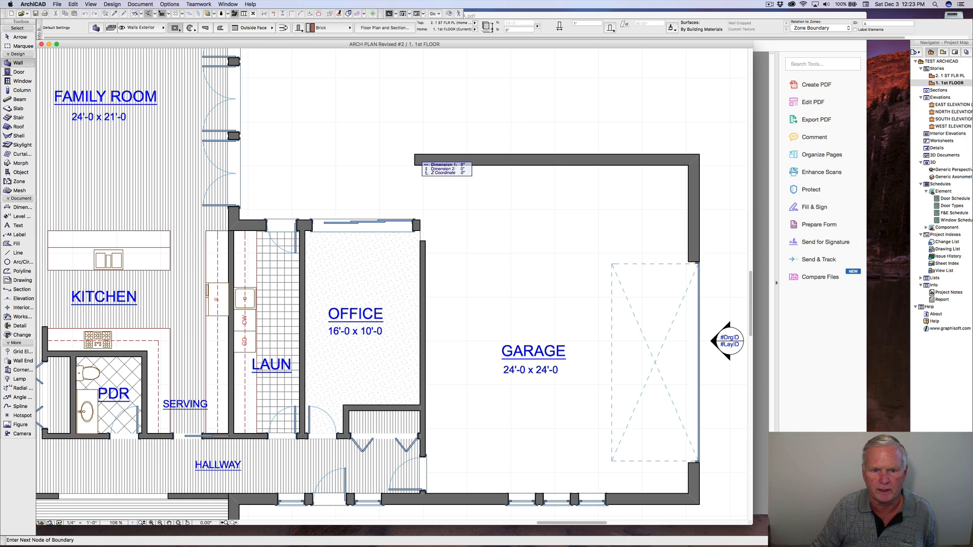
click(414, 154)
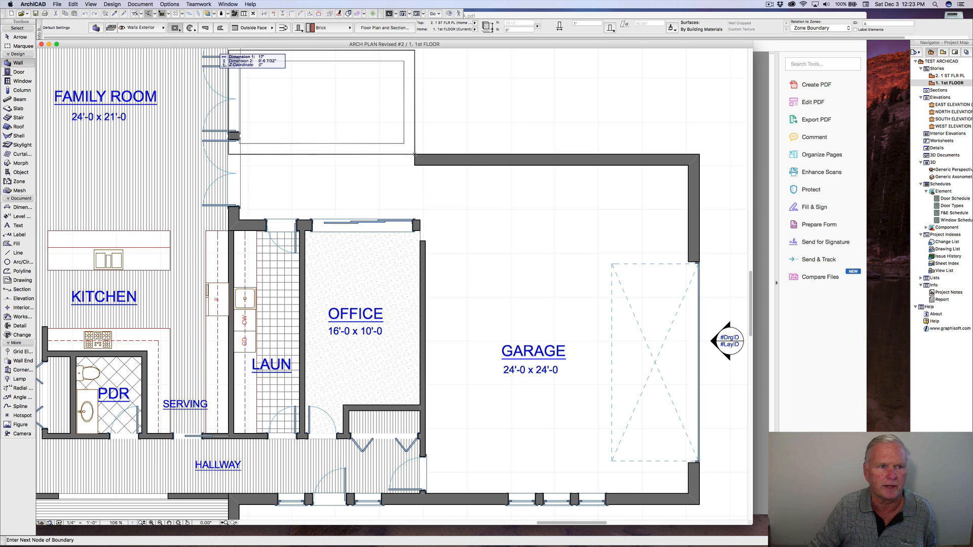
click(178, 29)
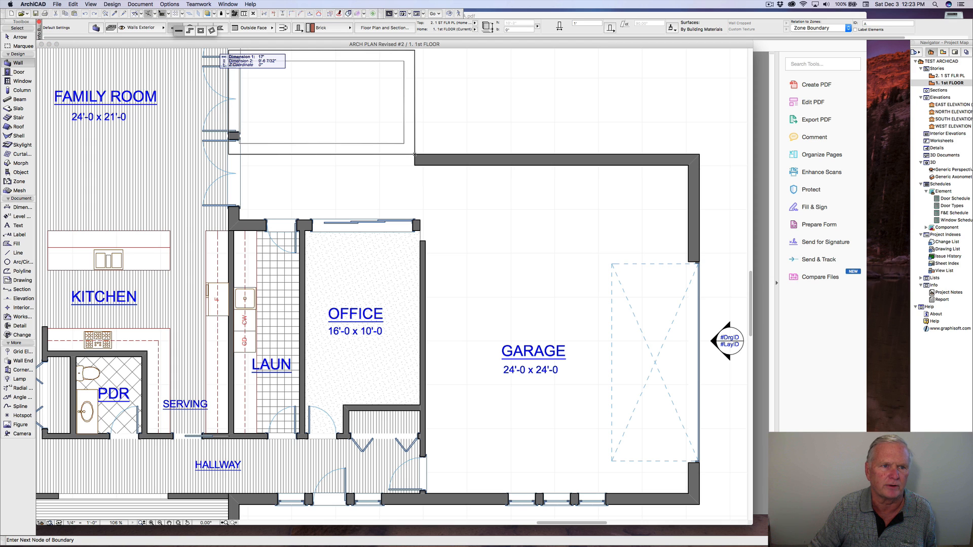
click(178, 30)
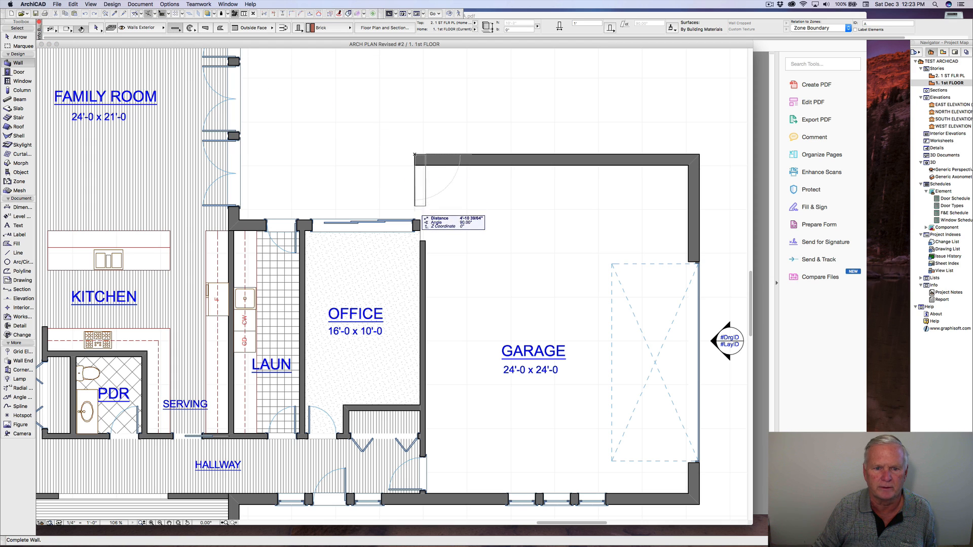
click(419, 222)
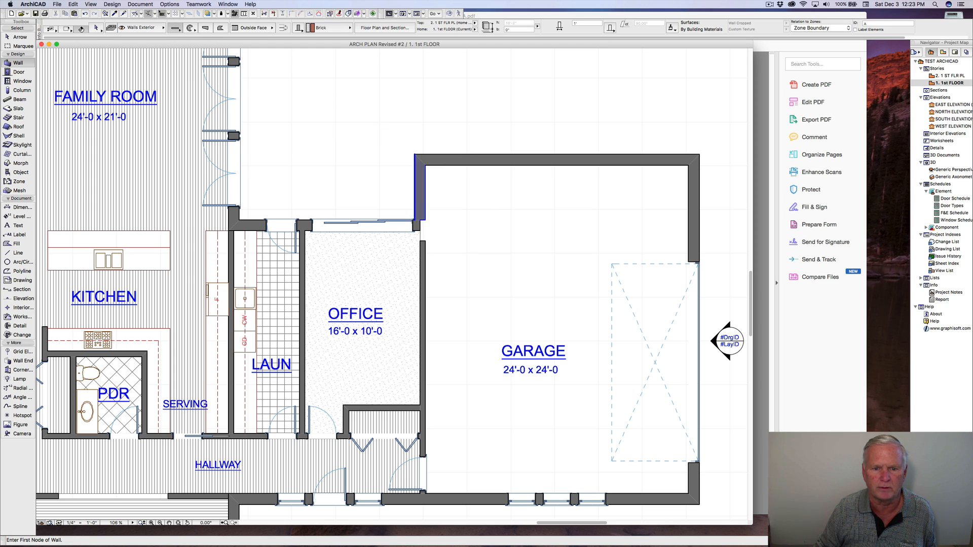
Intersect the new garage side wall with the exterior wall above the office to form a clean corner.
shift+click(422, 170)
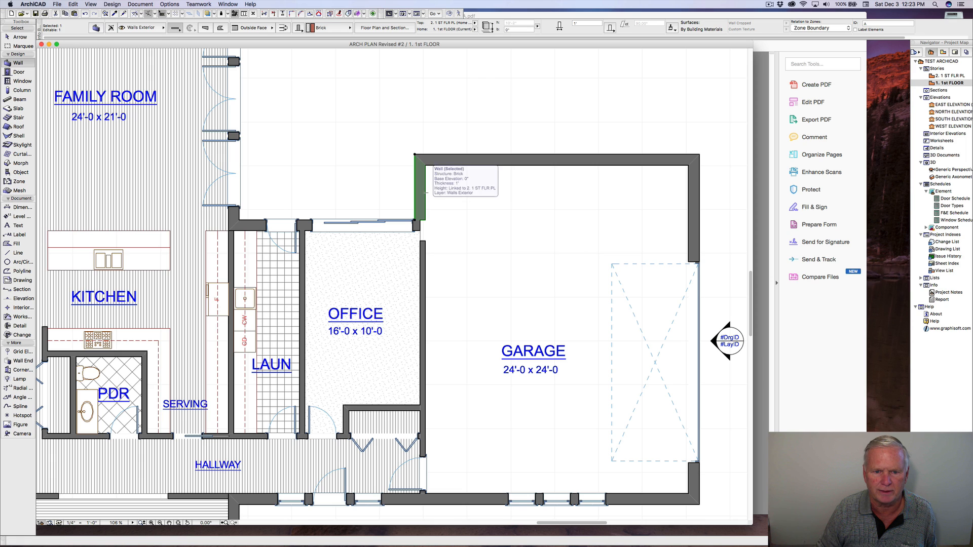
shift+click(360, 222)
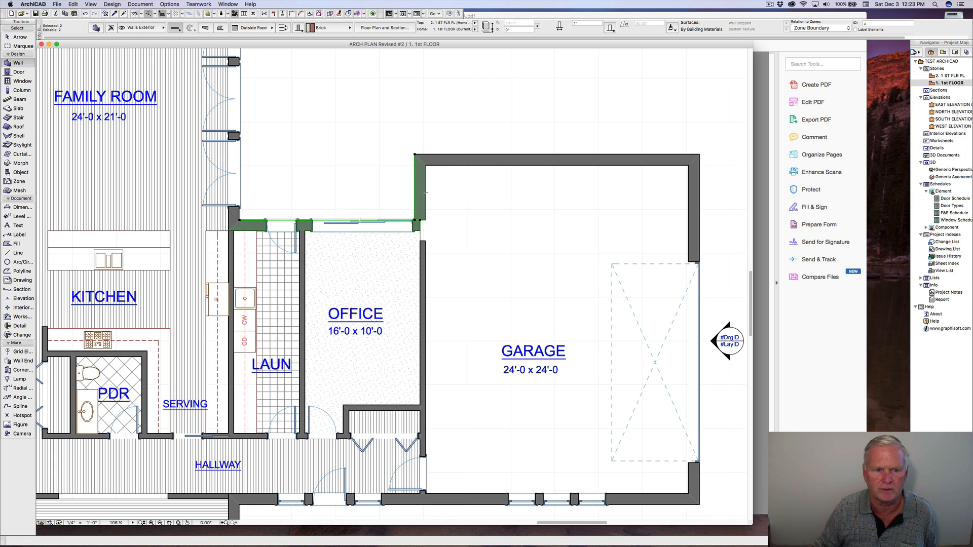
click(292, 14)
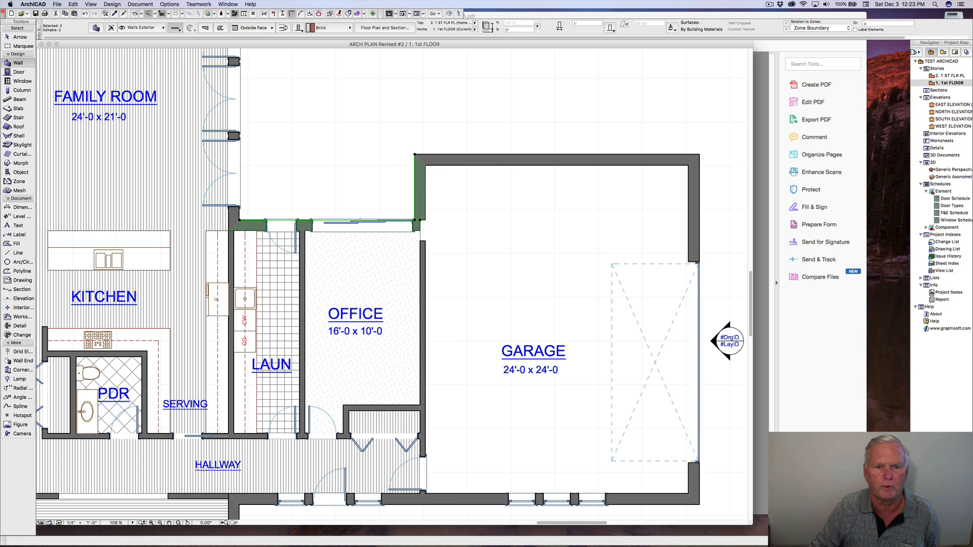
key(Escape)
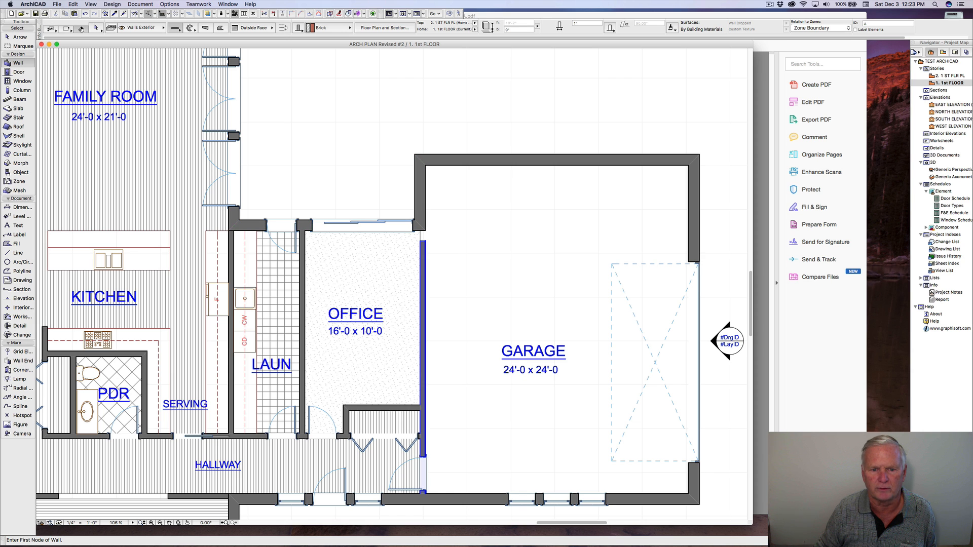
Stretch the upper end of the partition between office and garage back up to the exterior wall's inner face.
shift+click(423, 273)
click(426, 241)
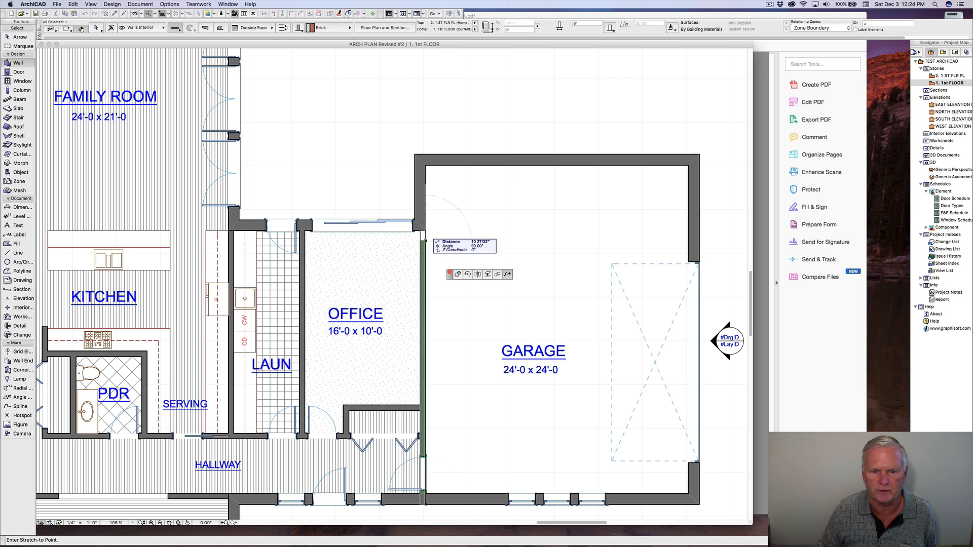
click(426, 231)
middle_drag(436, 284, 338, 175)
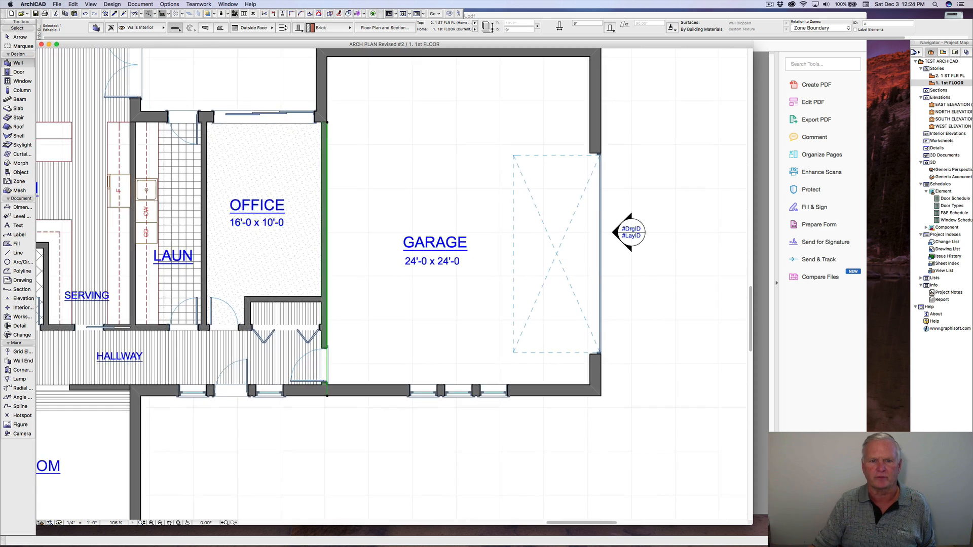
key(Escape)
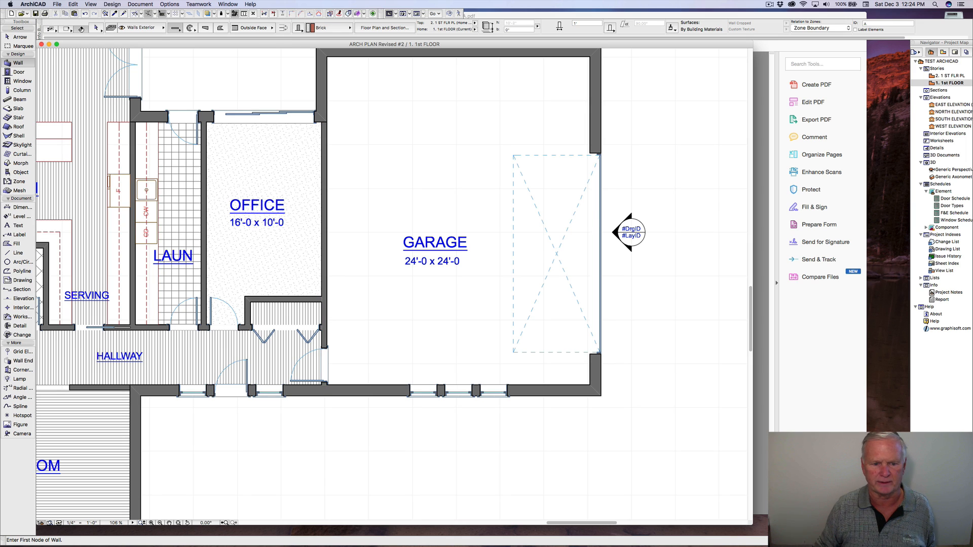
Split the lower exterior wall at the partition between hallway and garage, keeping the garage-side segment selected.
shift+click(459, 386)
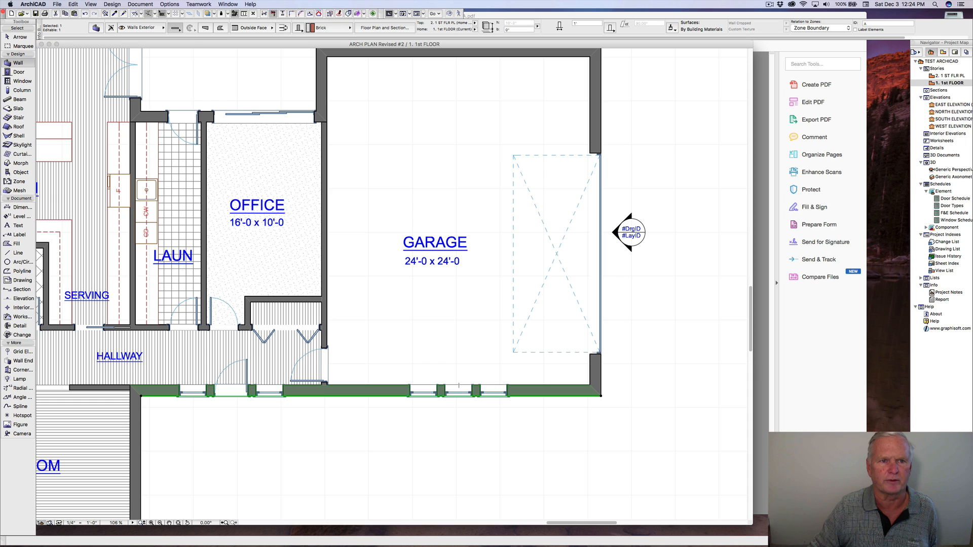
click(274, 13)
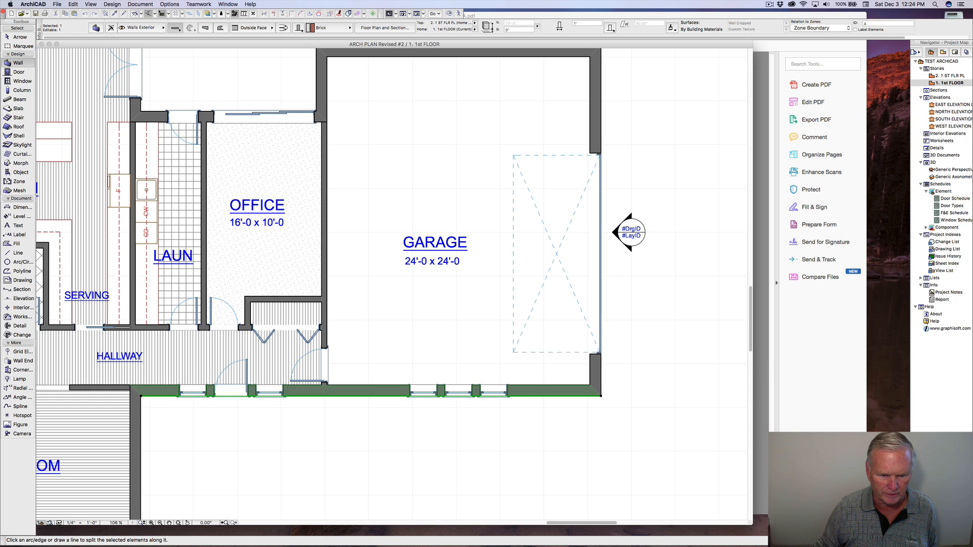
click(322, 383)
click(322, 421)
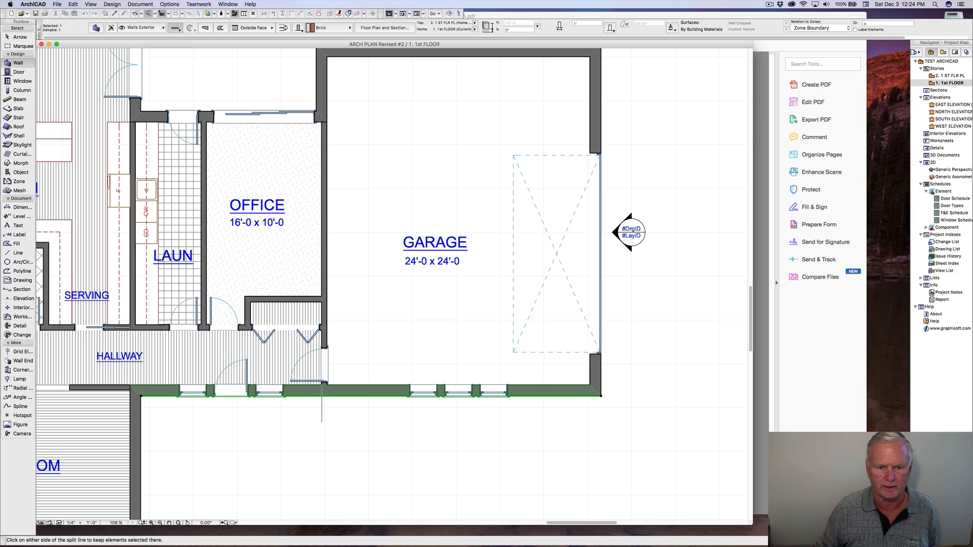
click(459, 386)
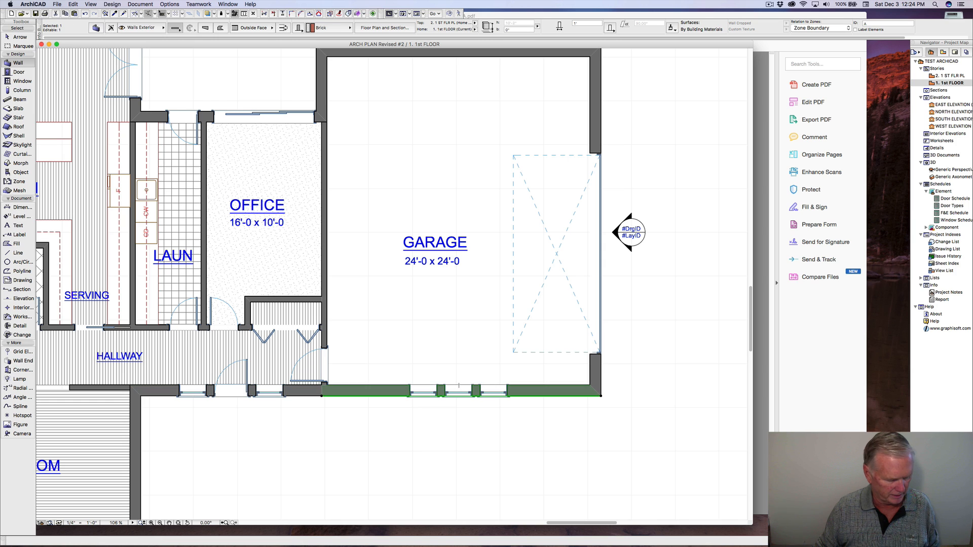
Try moving the lower garage wall segment outward by 6", and undo the move.
key(super+d)
click(384, 386)
text(6 1/4")
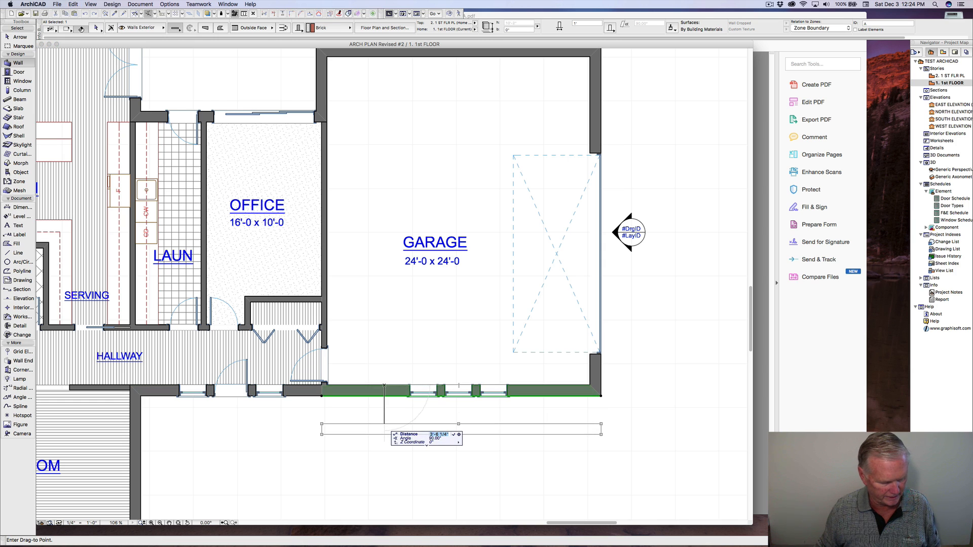
key(Return)
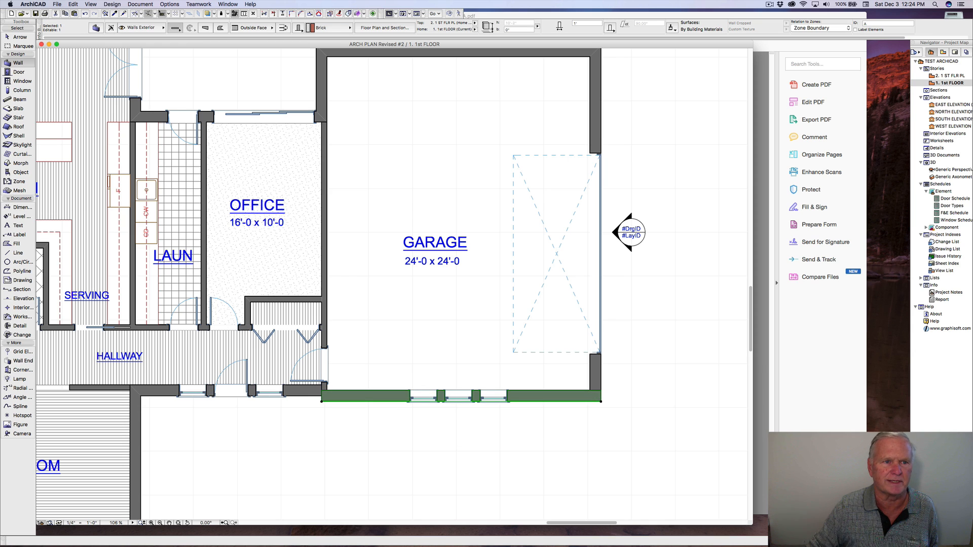
key(super+z)
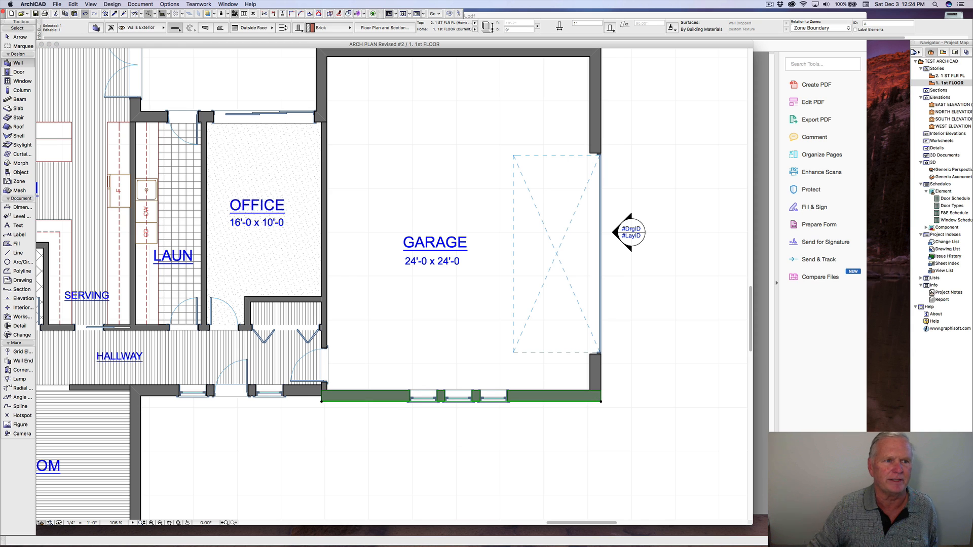
Move the lower garage wall segment with its three windows 6' straight outward, away from the garage.
key(super+d)
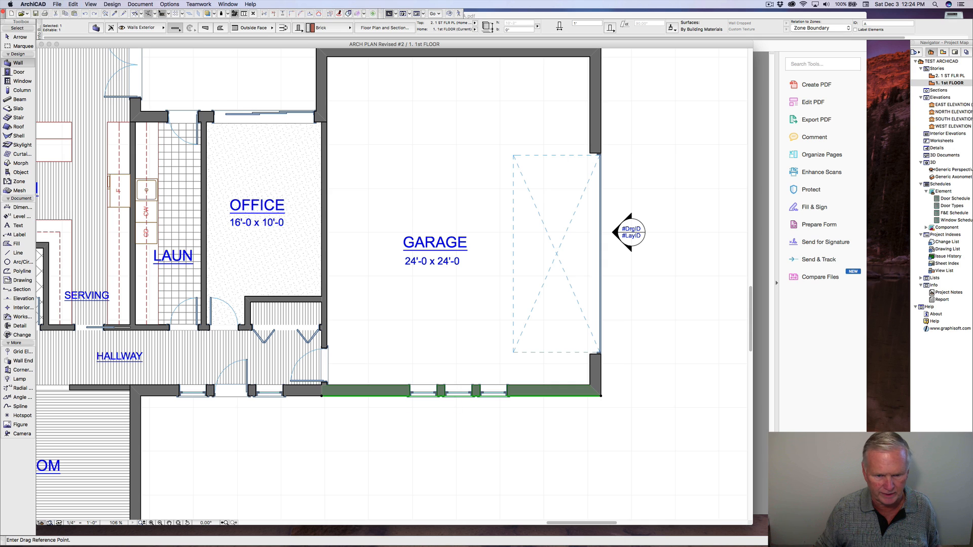
click(398, 391)
text(6)
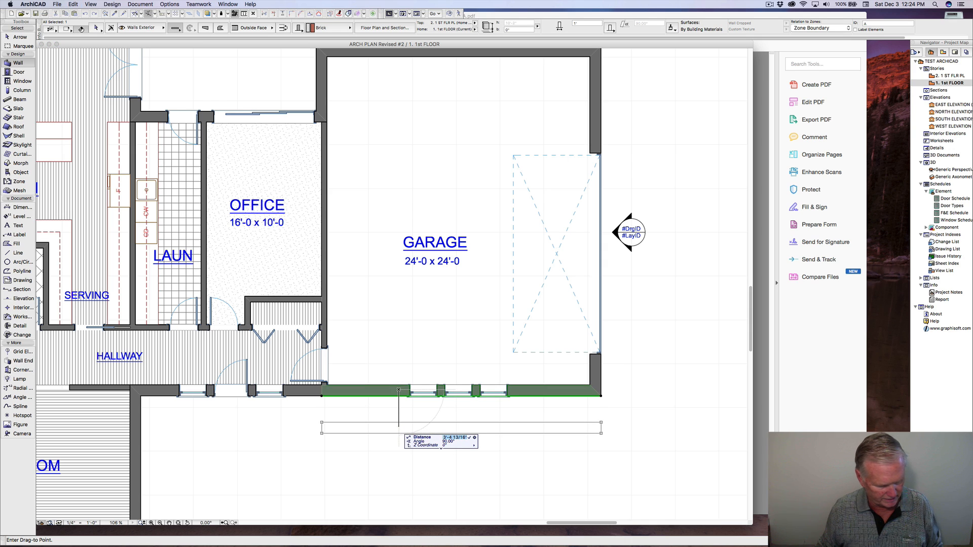
key(Return)
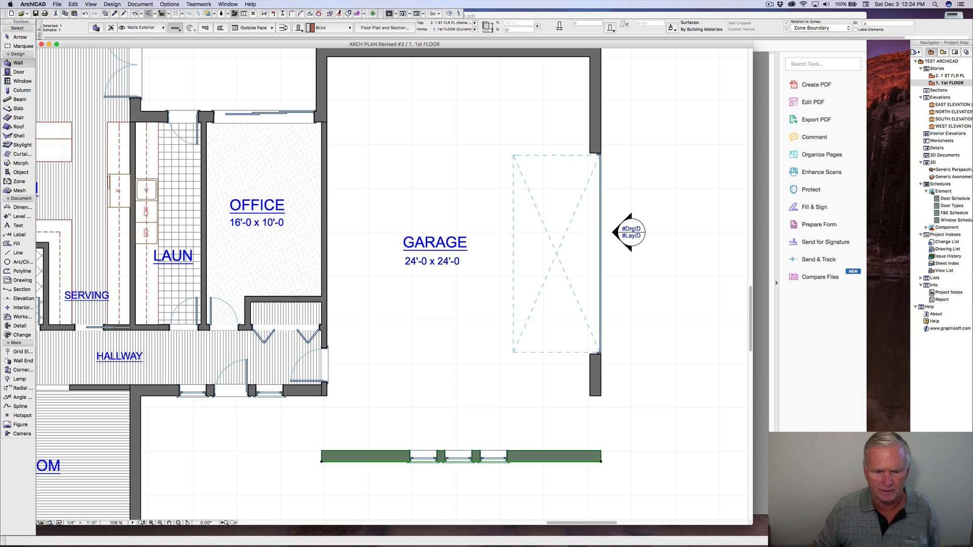
Shorten the lower end of the hallway-garage partition to the inner face of the hallway's exterior wall.
key(Escape)
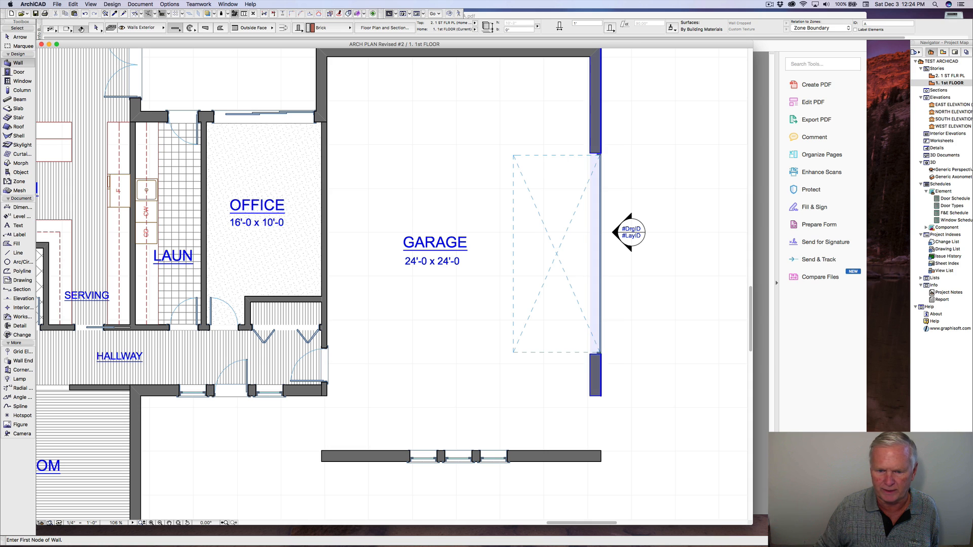
key(shift)
shift+click(327, 364)
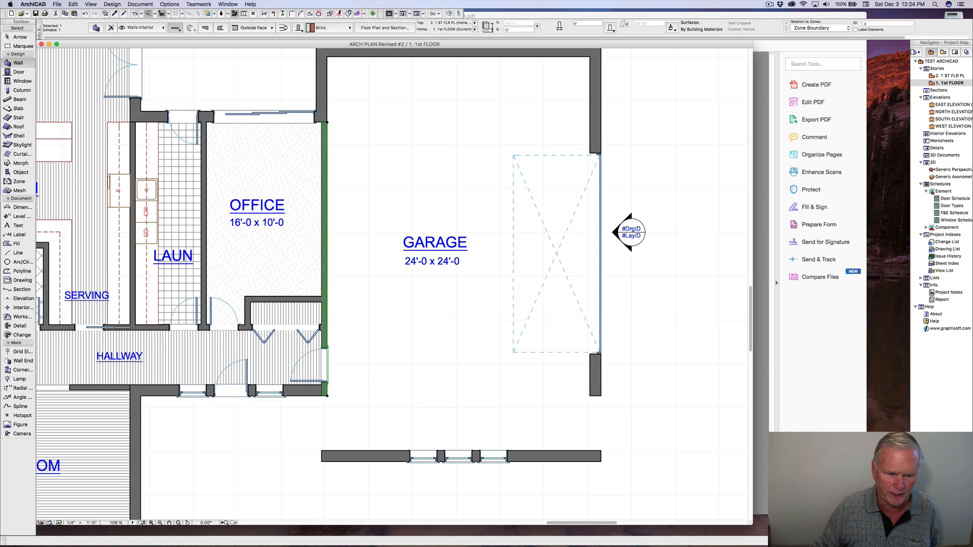
key(Escape)
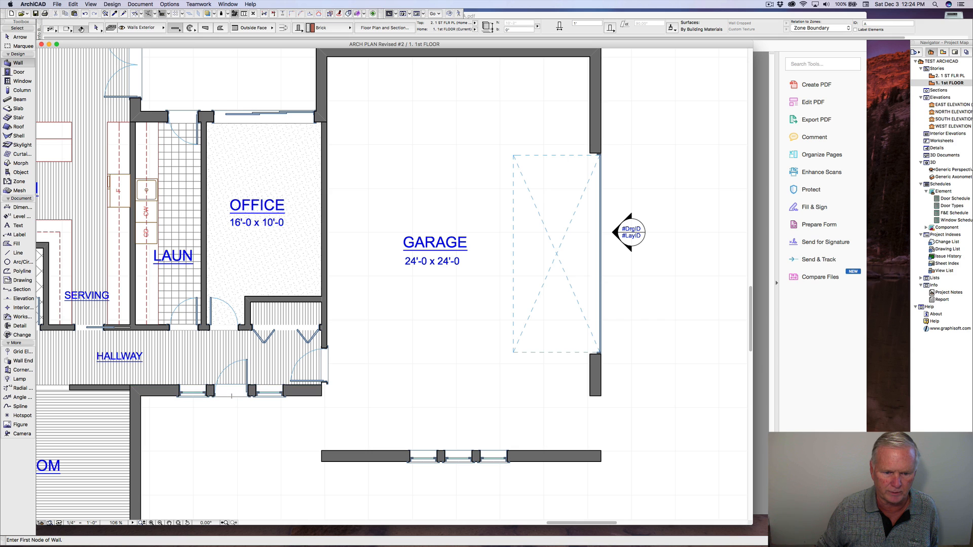
Stretch the house-side end of the lower garage wall 6" toward the house.
shift+click(334, 456)
click(321, 456)
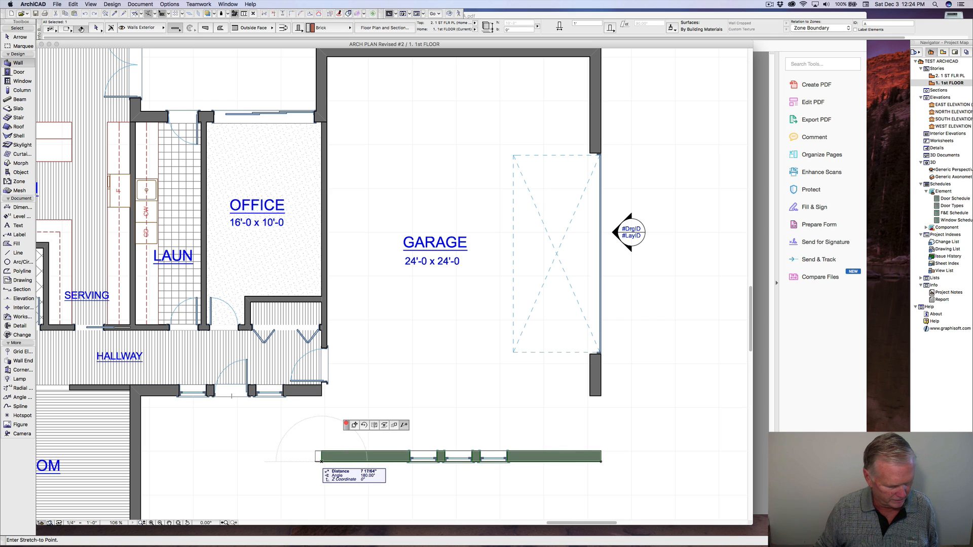
text(6)
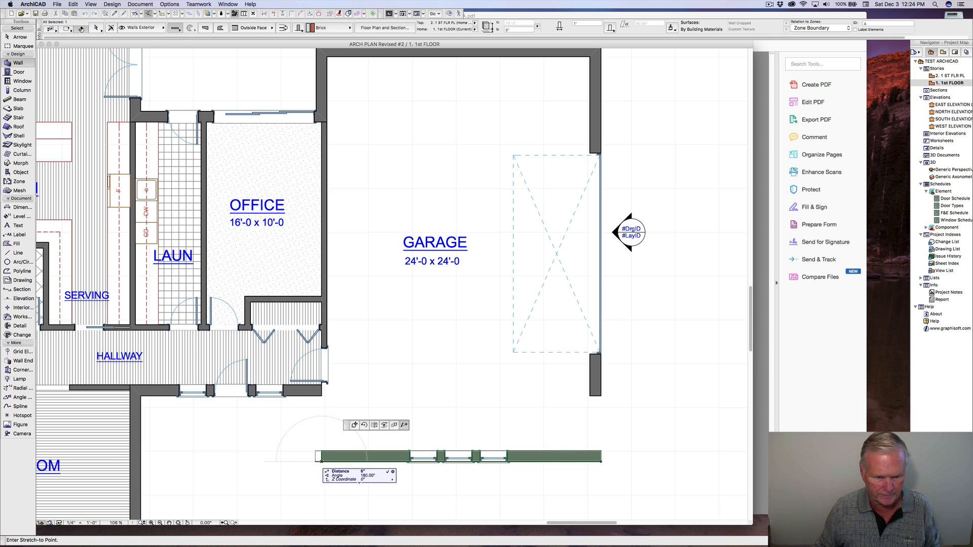
key(Return)
key(Escape)
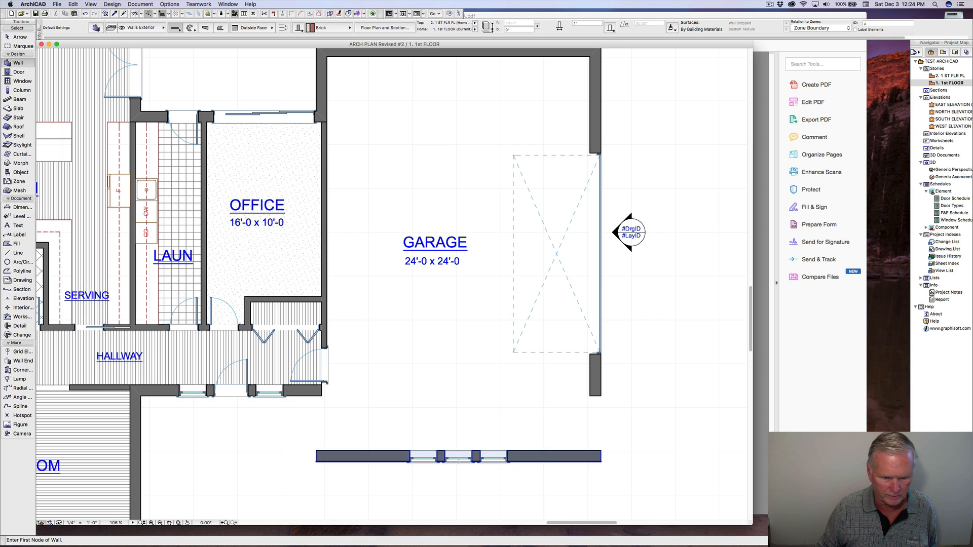
Draw a short exterior wall about 5' up from the lower garage wall's house-side end and intersect it with the hallway's exterior wall.
click(315, 461)
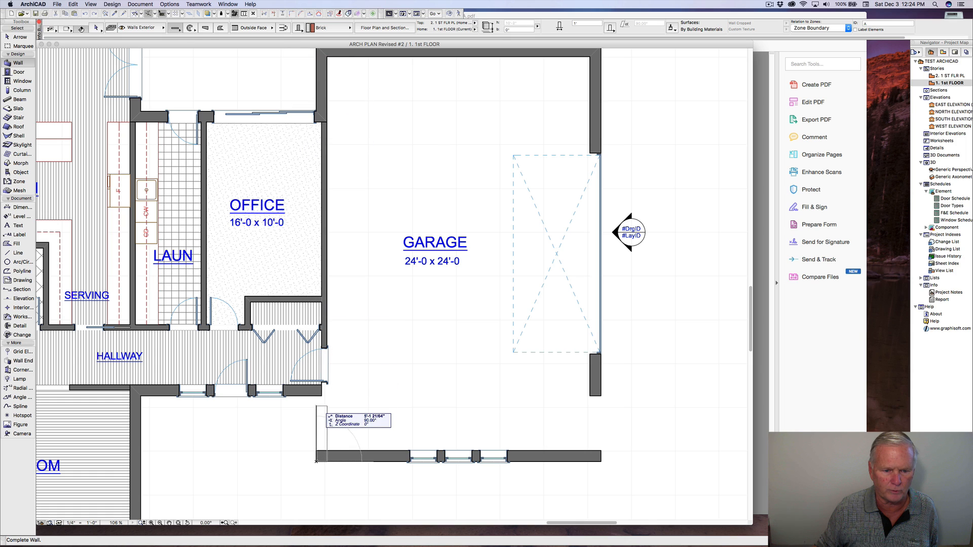
click(317, 404)
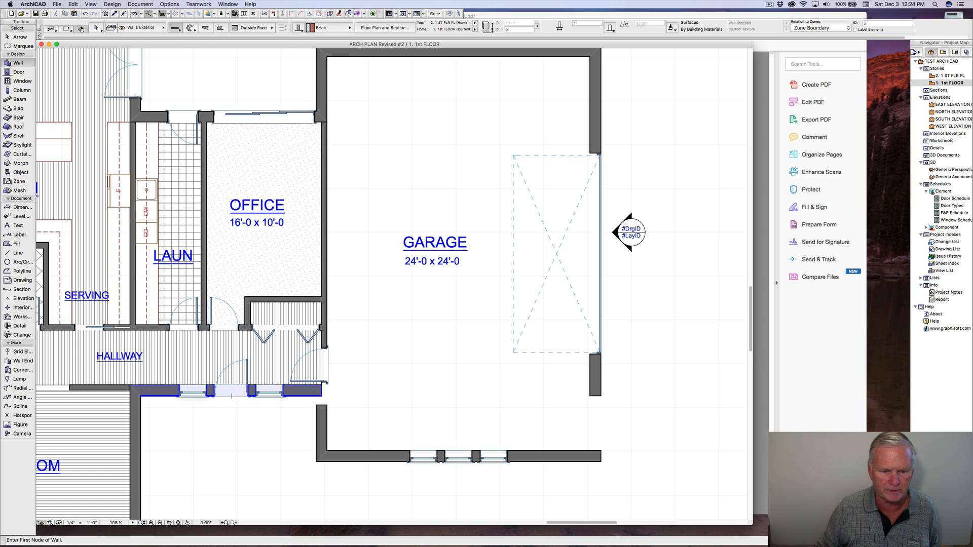
shift+click(317, 395)
shift+click(318, 416)
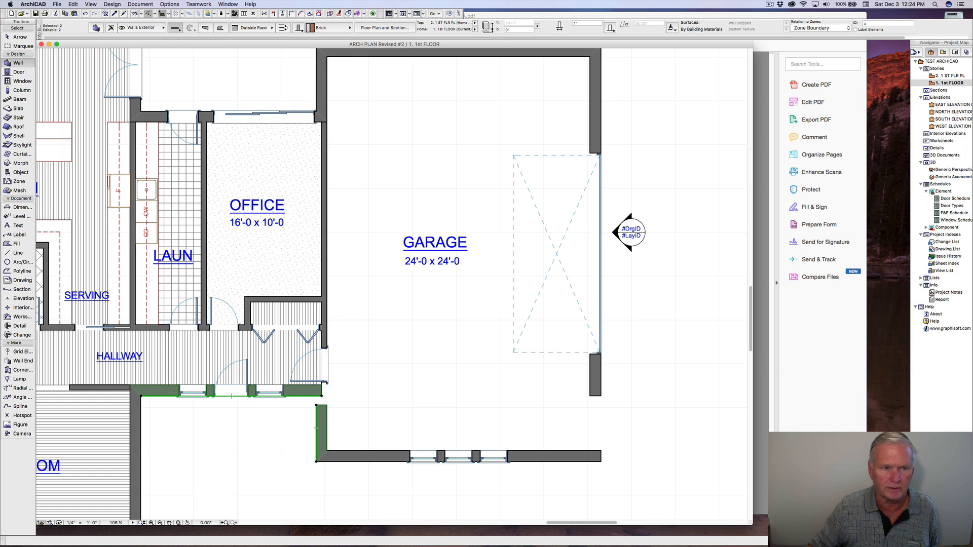
click(292, 14)
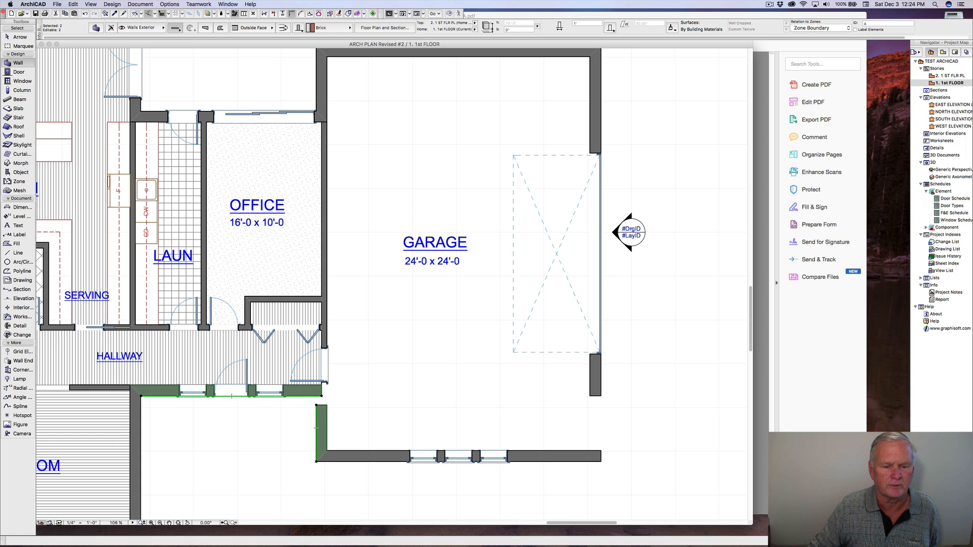
key(Escape)
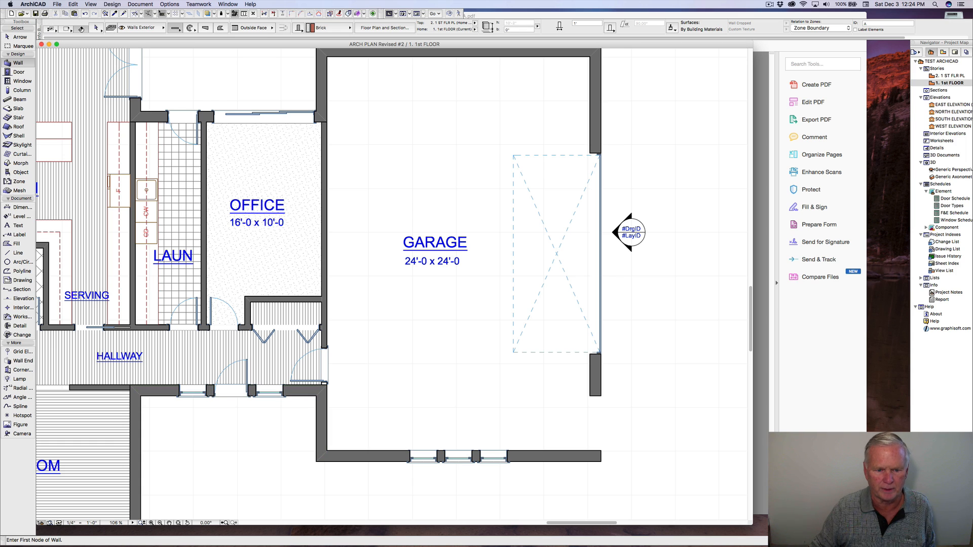
Intersect the garage-door wall with the relocated lower garage wall to close their corner.
shift+click(327, 353)
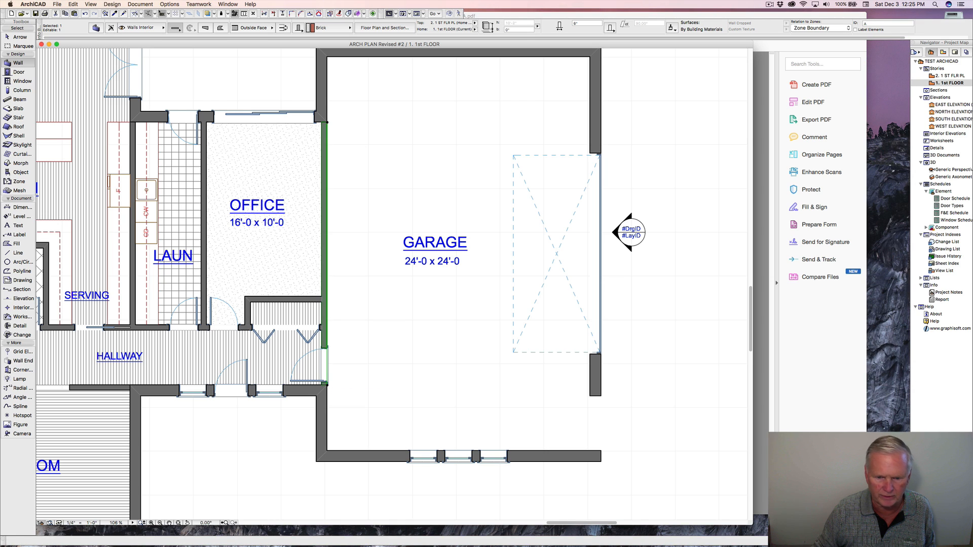
key(Escape)
shift+click(601, 396)
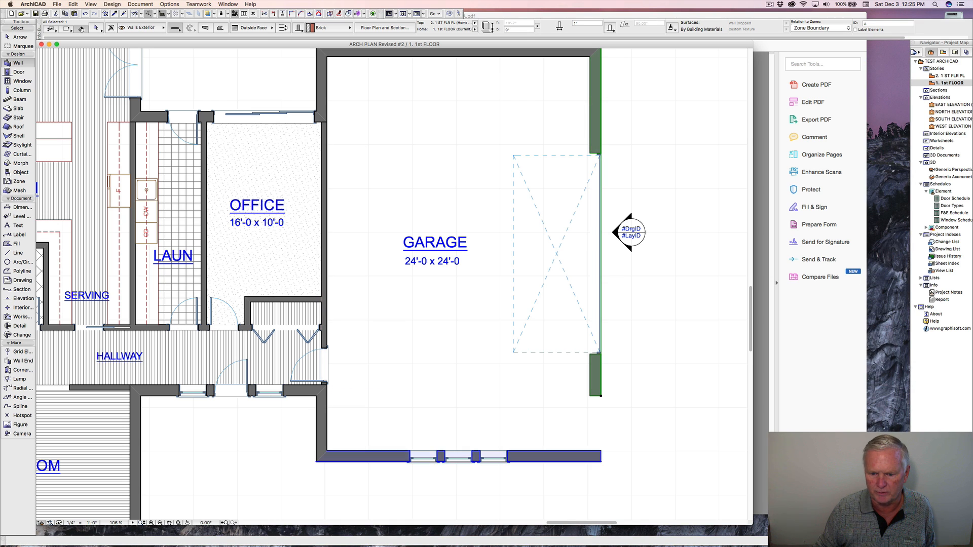
shift+click(465, 451)
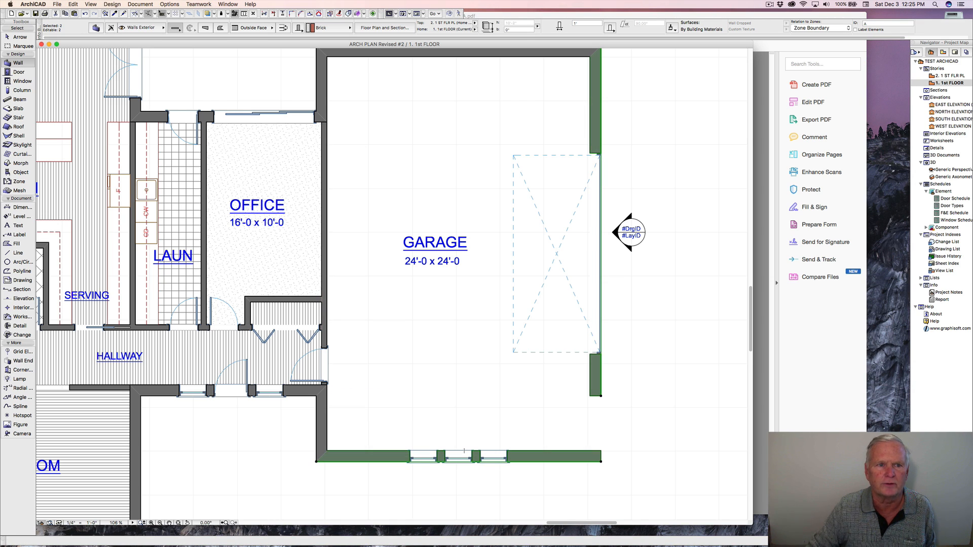
click(292, 13)
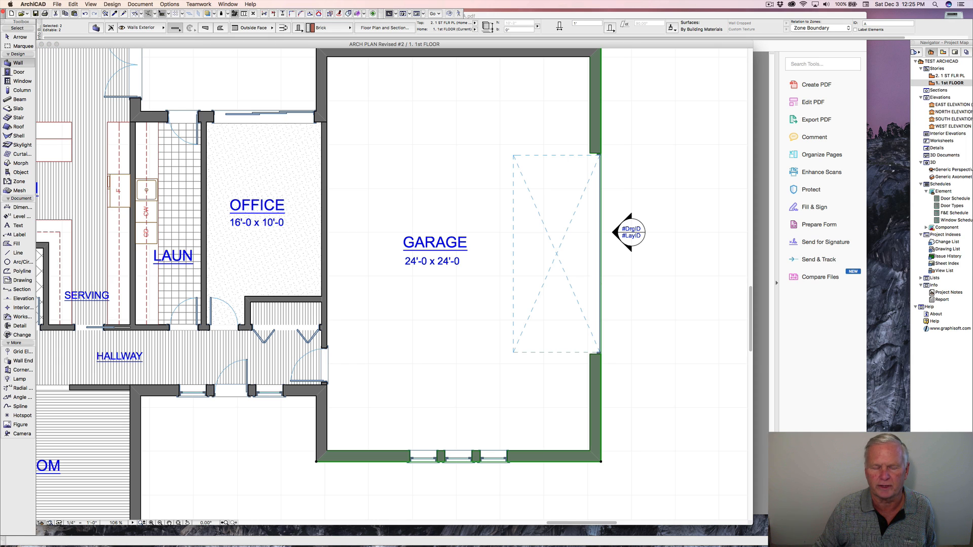
key(Escape)
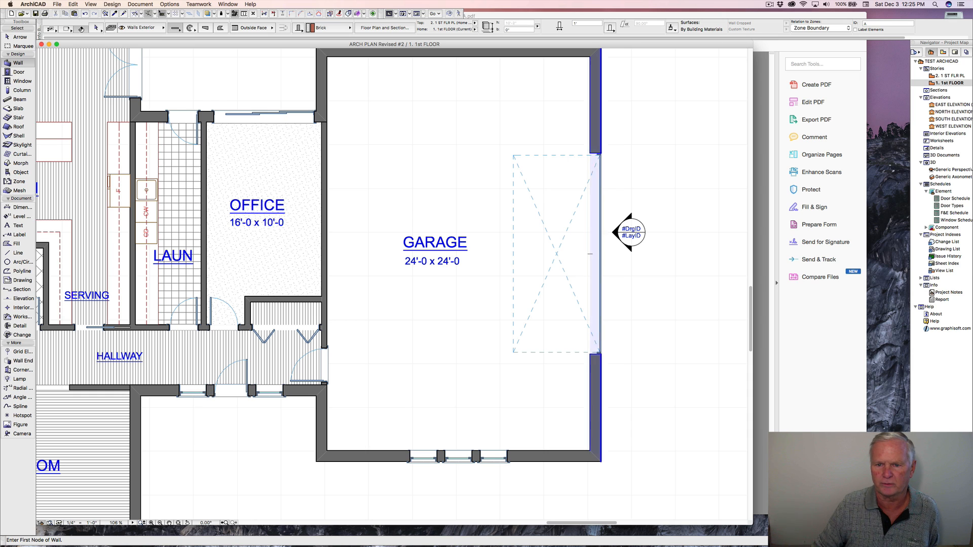
Set the garage door's width to 9'.
shift+click(600, 254)
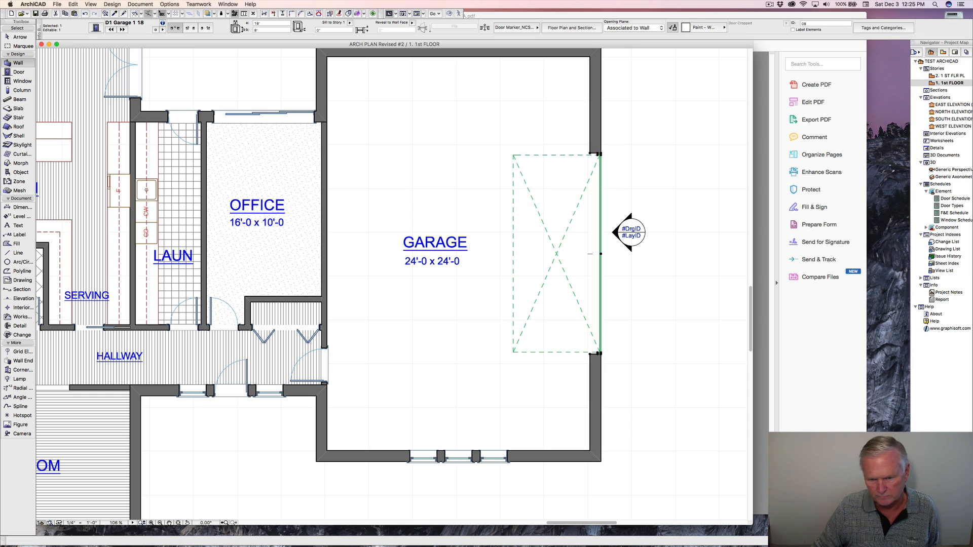
double_click(259, 24)
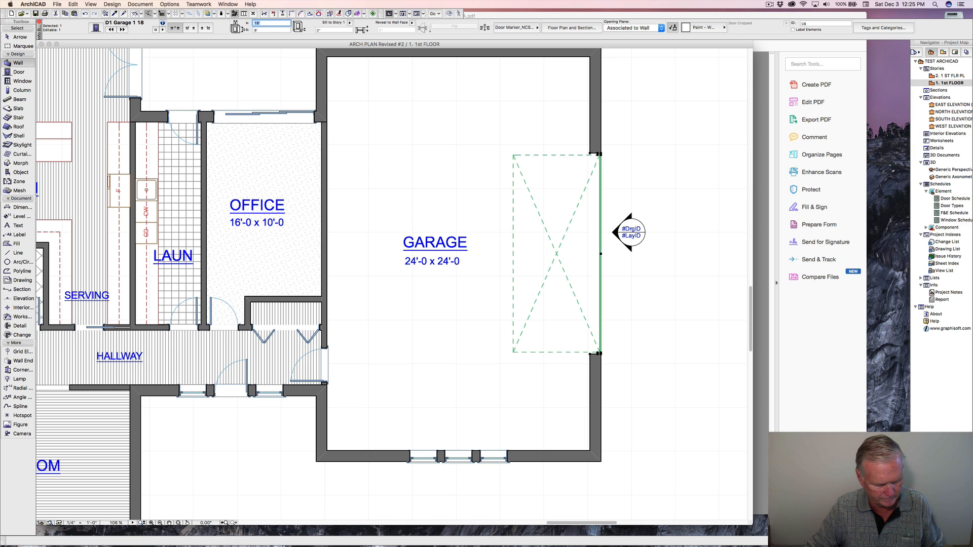
text(9')
key(Return)
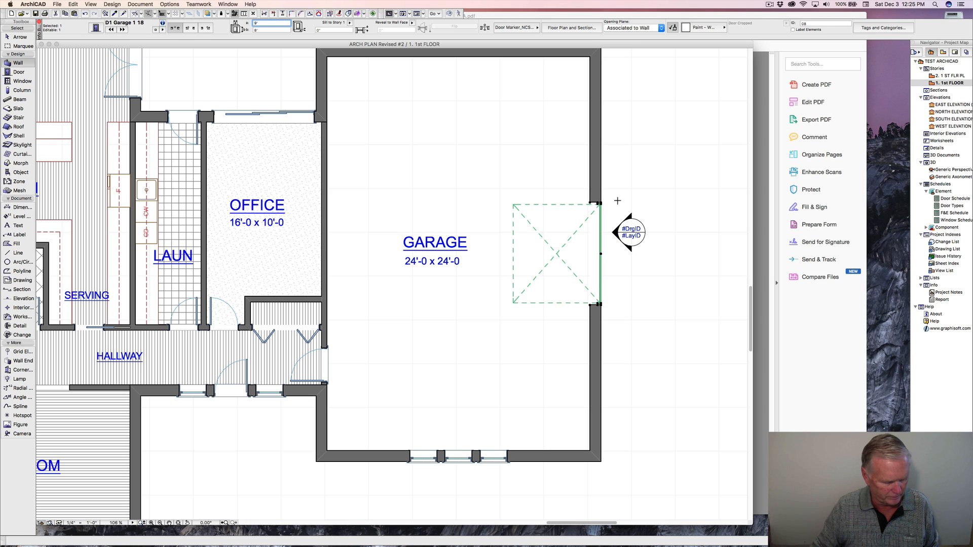
right_click(601, 206)
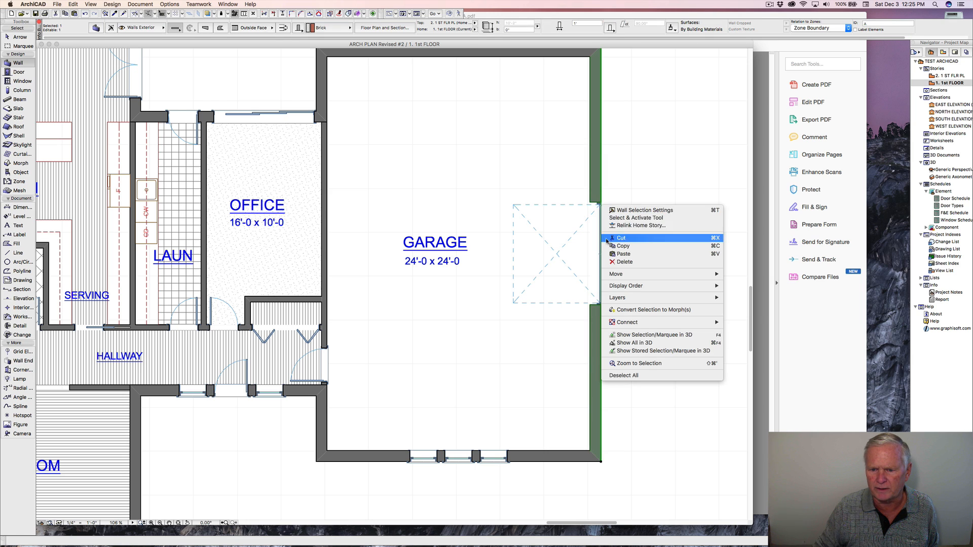
click(624, 173)
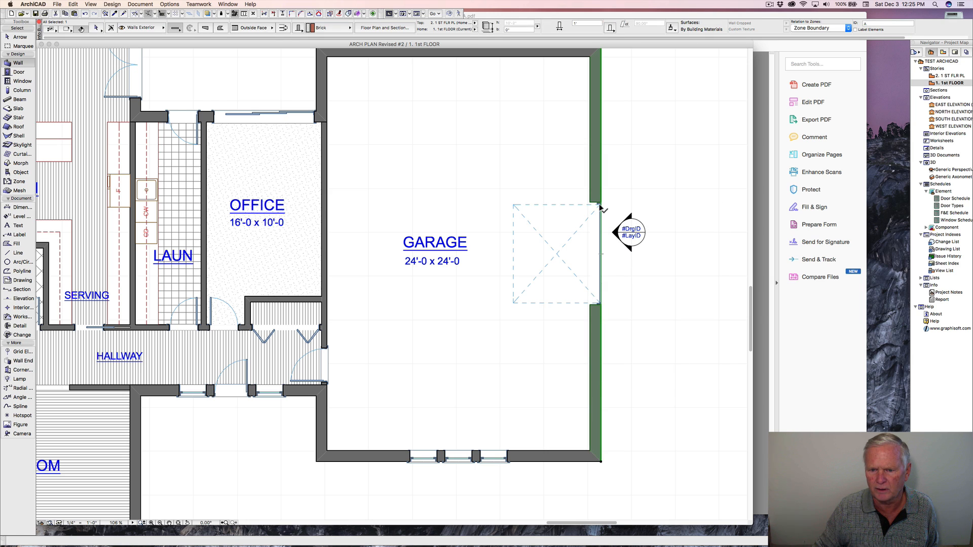
shift+click(600, 206)
right_click(601, 205)
mouse_move(622, 274)
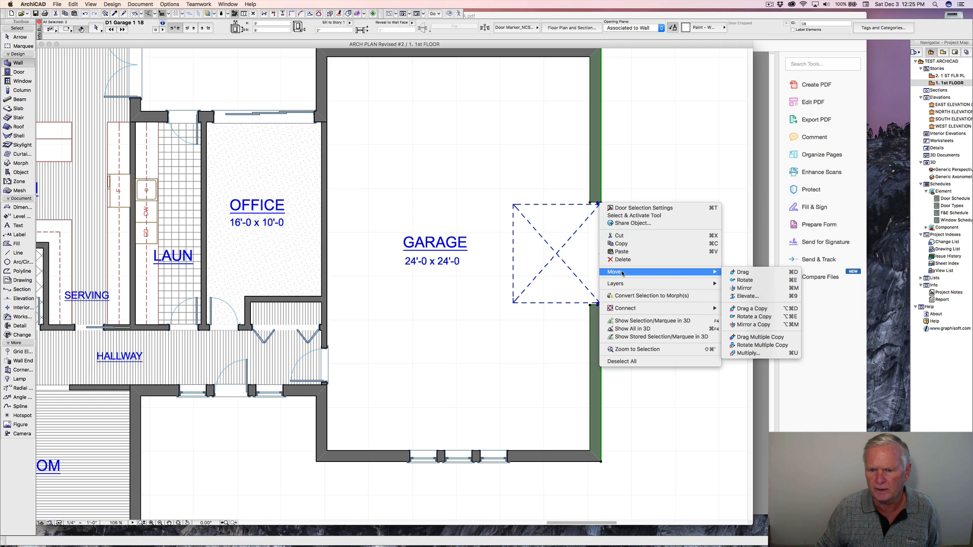
click(752, 309)
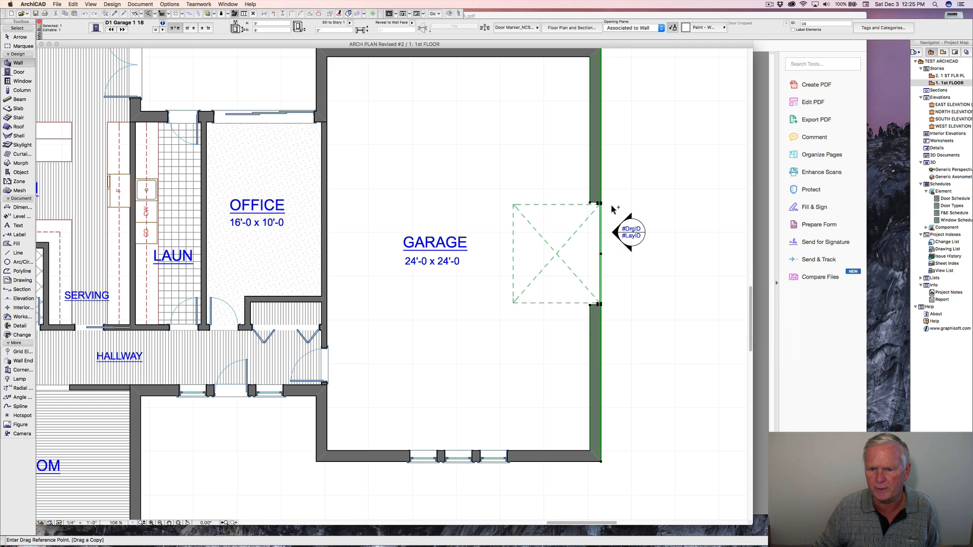
click(599, 305)
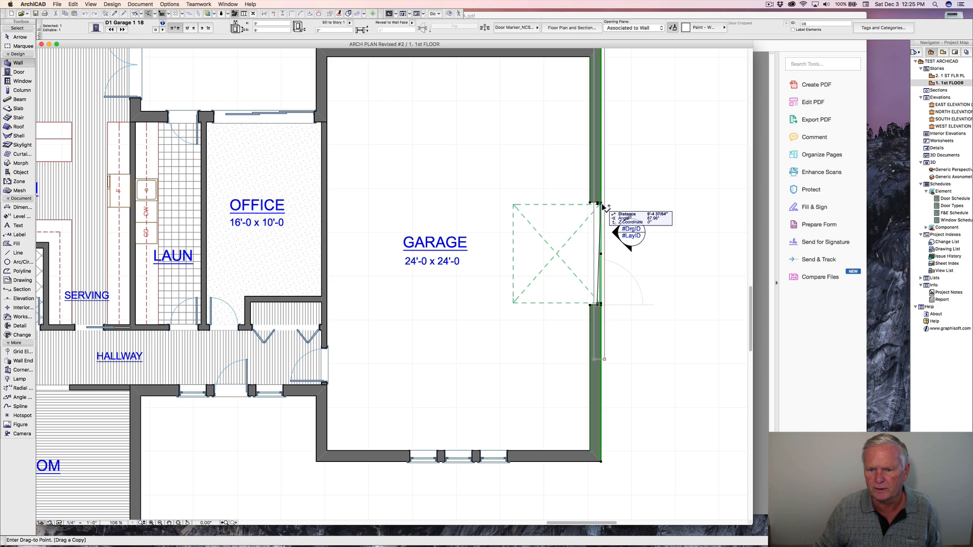
key(Escape)
key(Escape)
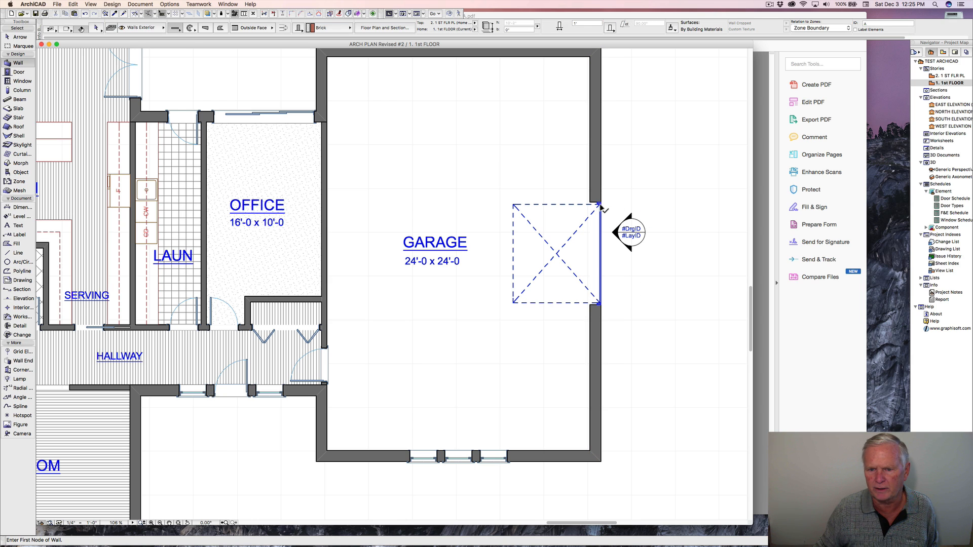
Copy the 9' garage door 11'-4.5" straight up along its wall.
right_click(600, 205)
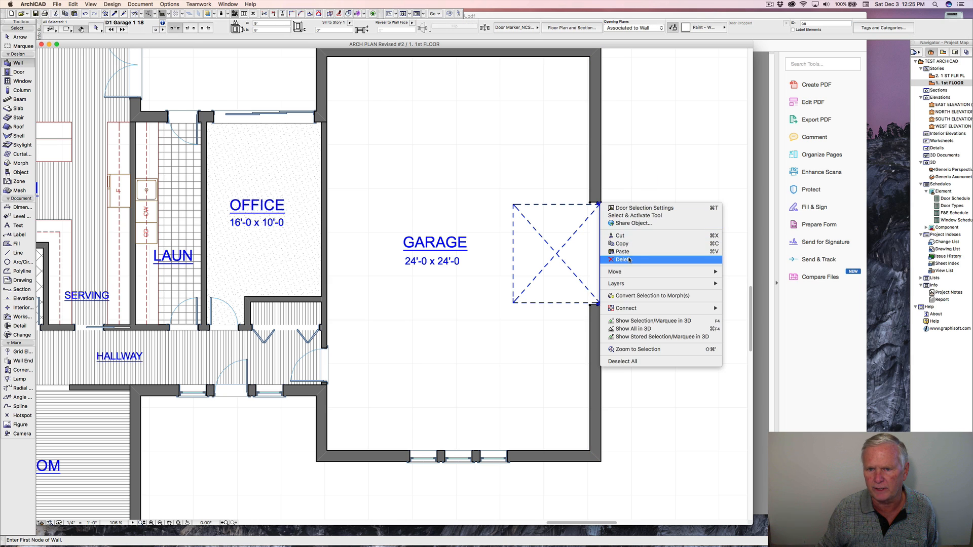
mouse_move(641, 273)
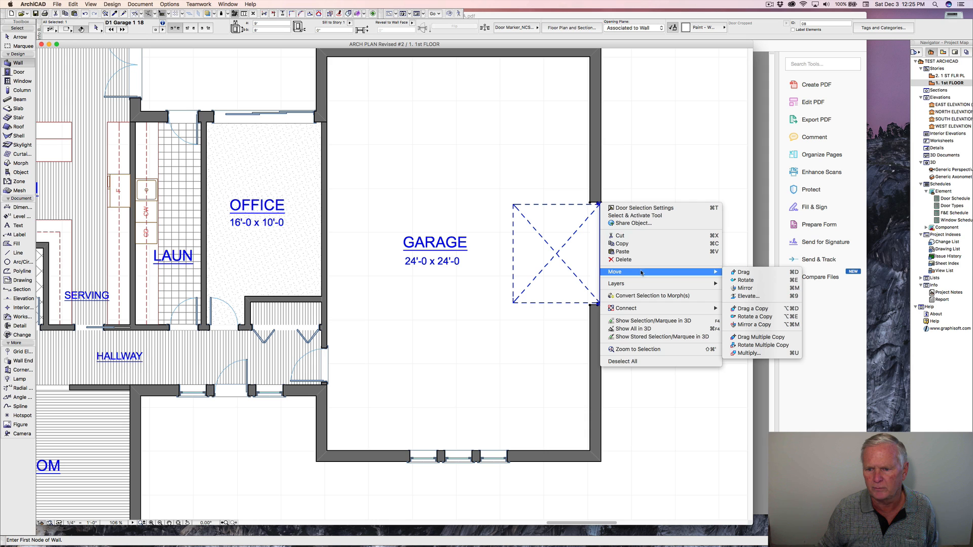
click(753, 309)
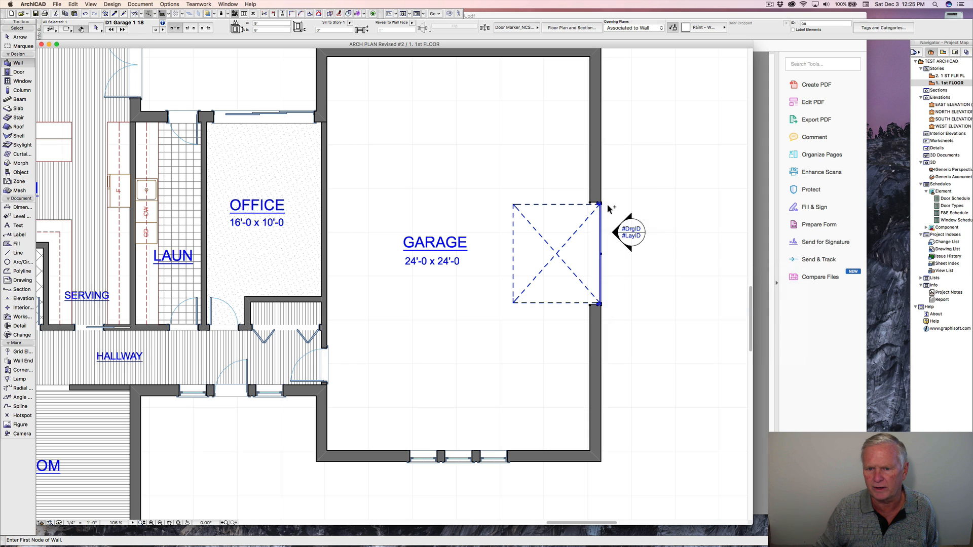
click(599, 305)
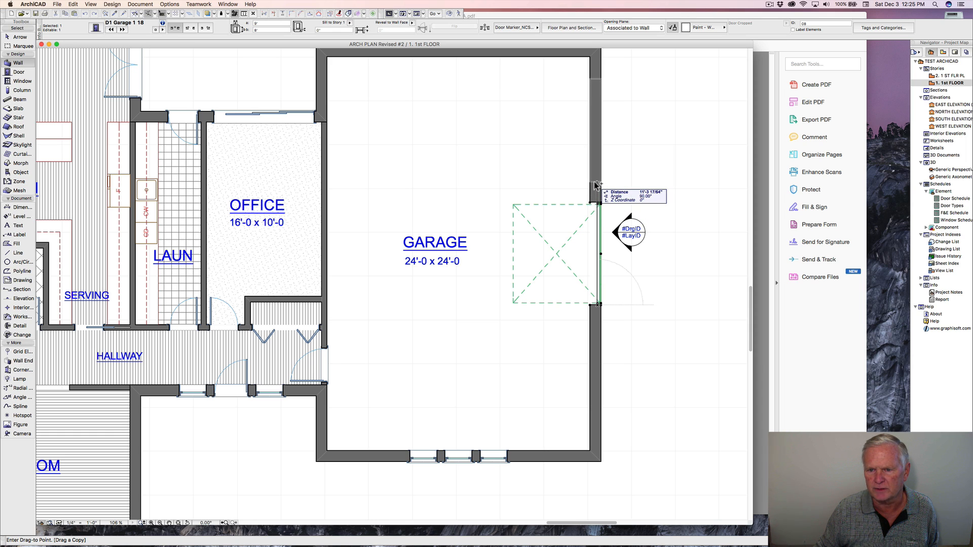
text(11-4)
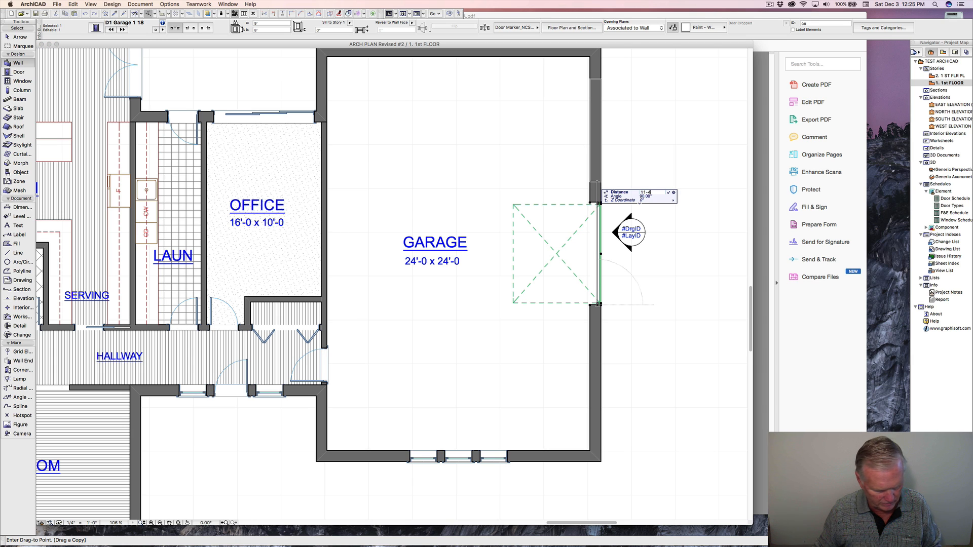
text(.5)
key(Return)
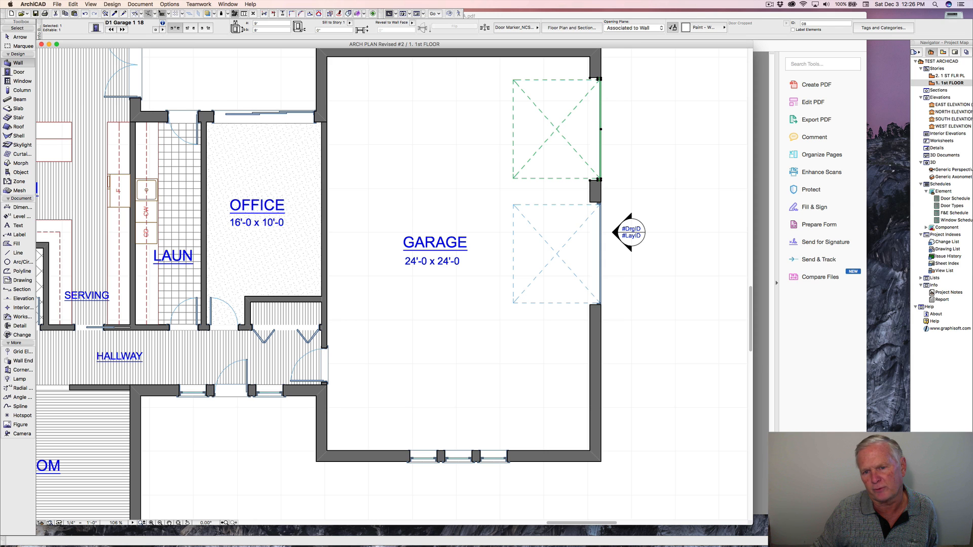
right_click(631, 156)
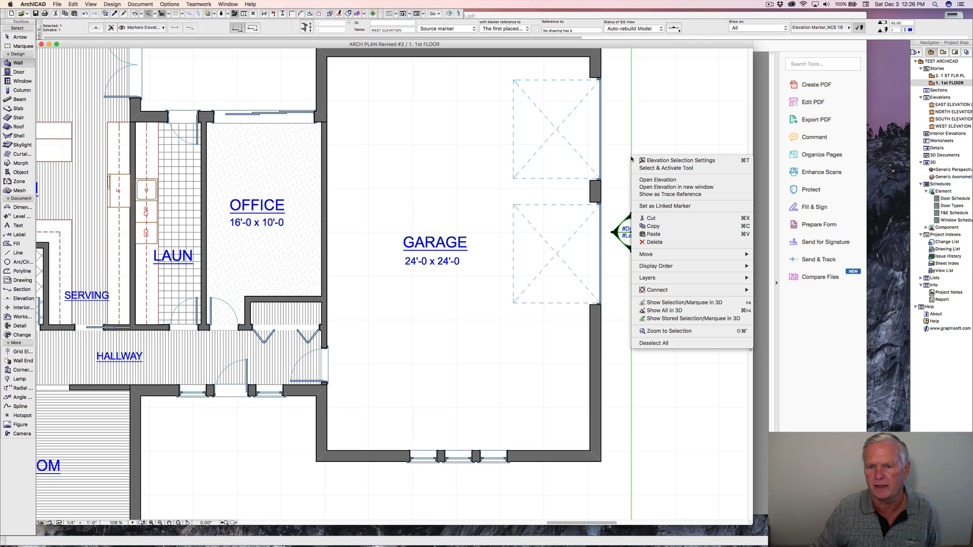
click(679, 145)
key(Escape)
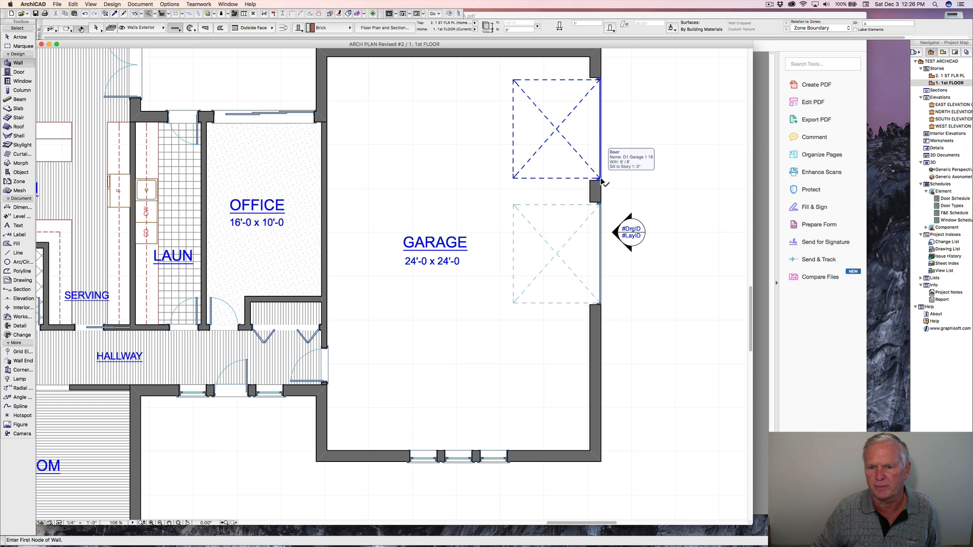
Copy the upper 9' garage door 22'-9" straight down along its wall to add a third door.
right_click(602, 180)
click(602, 180)
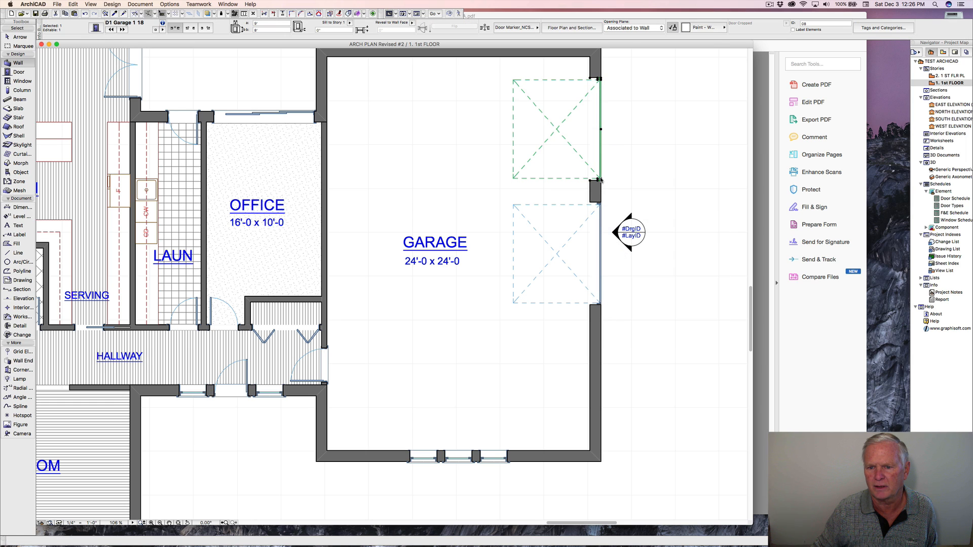
right_click(602, 180)
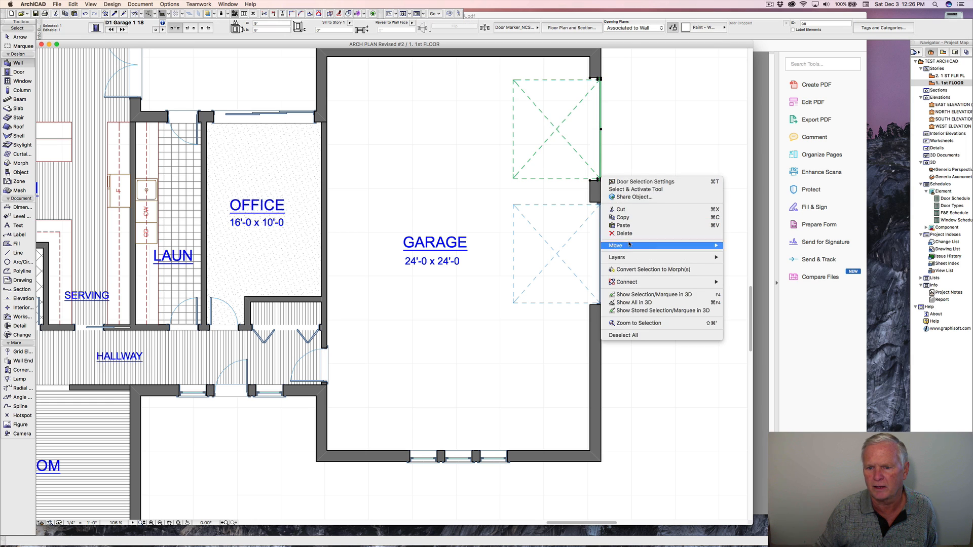
mouse_move(629, 245)
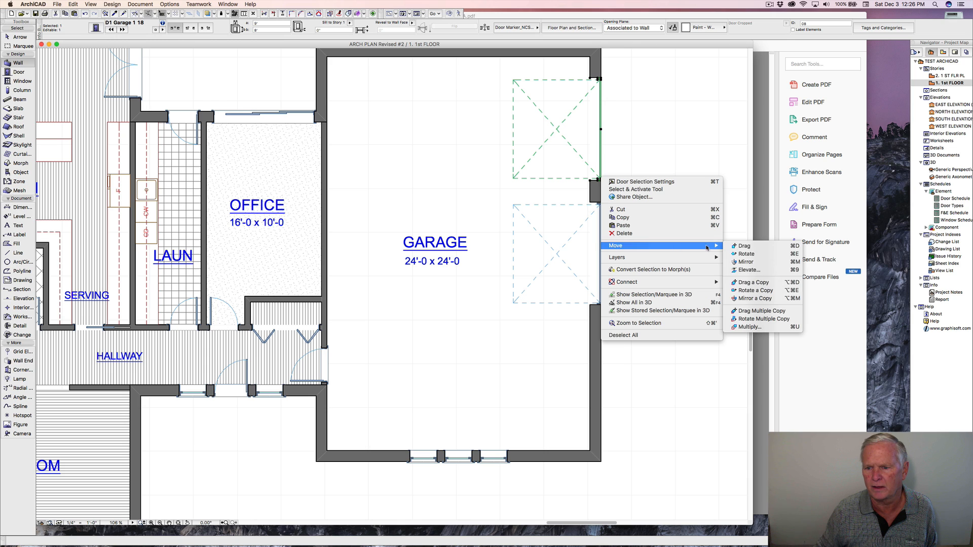
click(750, 283)
click(603, 180)
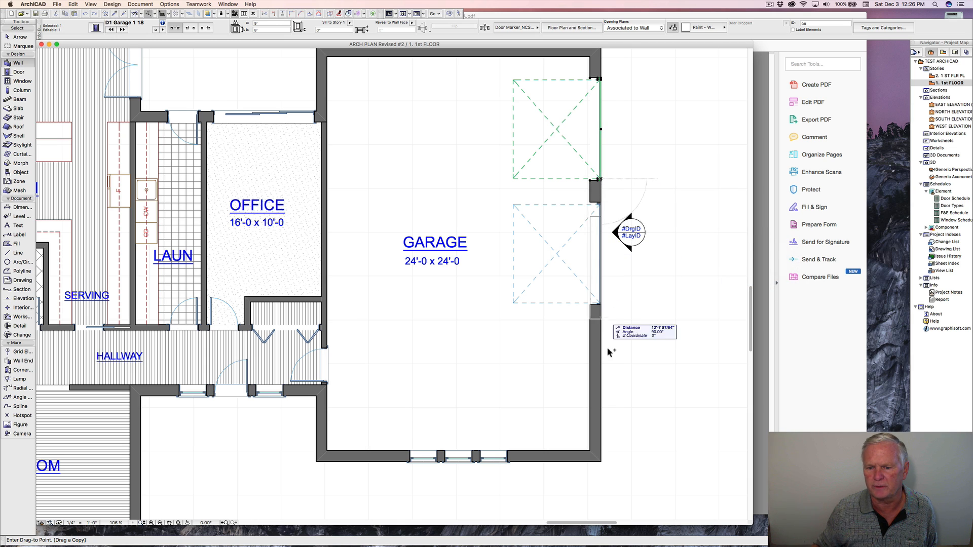
text(2)
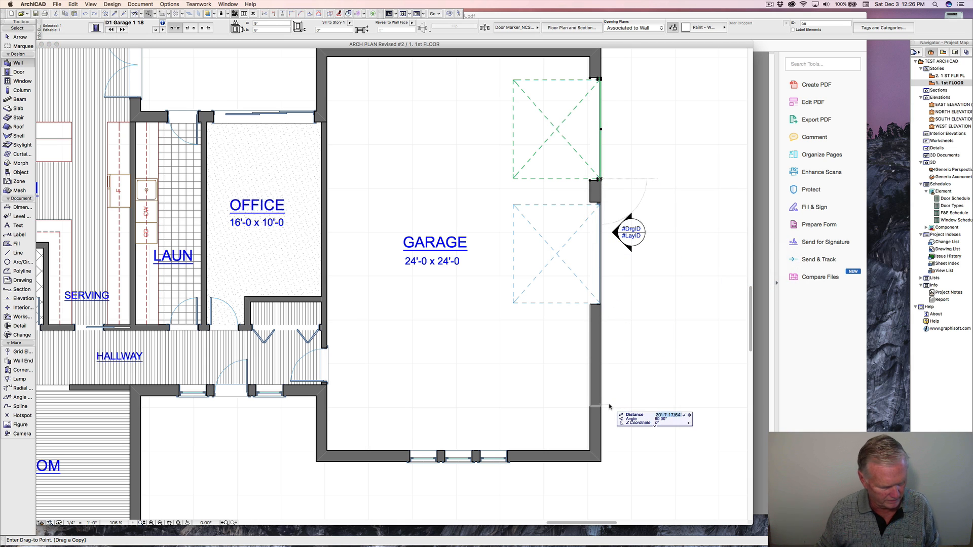
text(2-9)
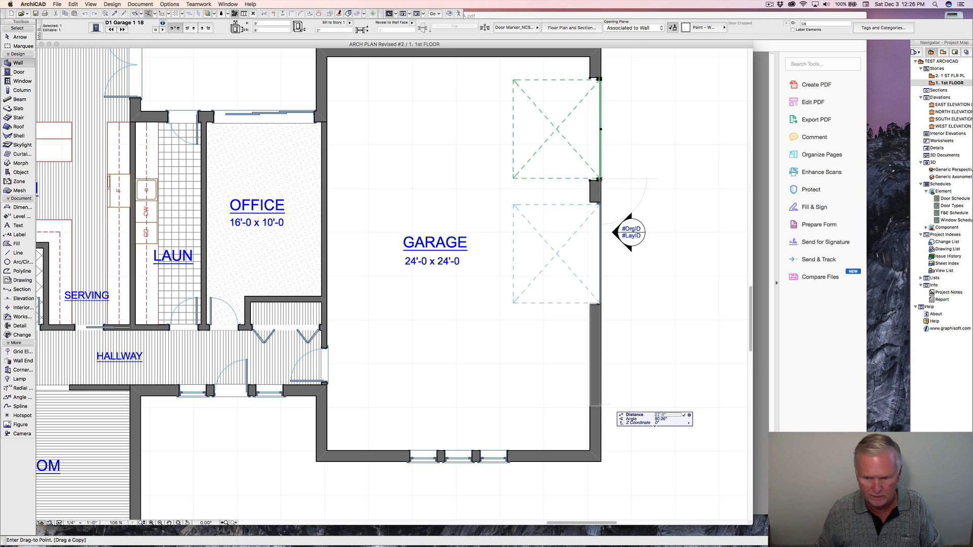
key(Return)
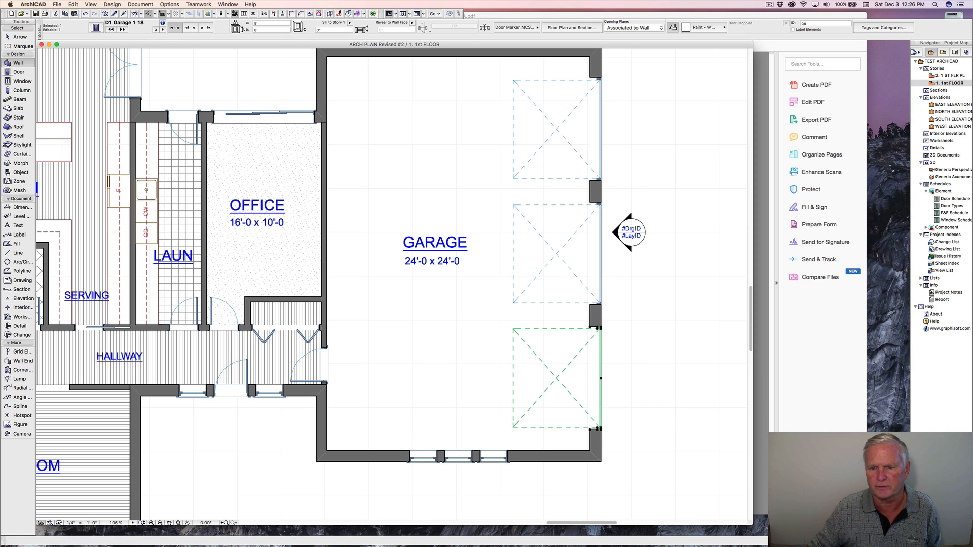
key(Escape)
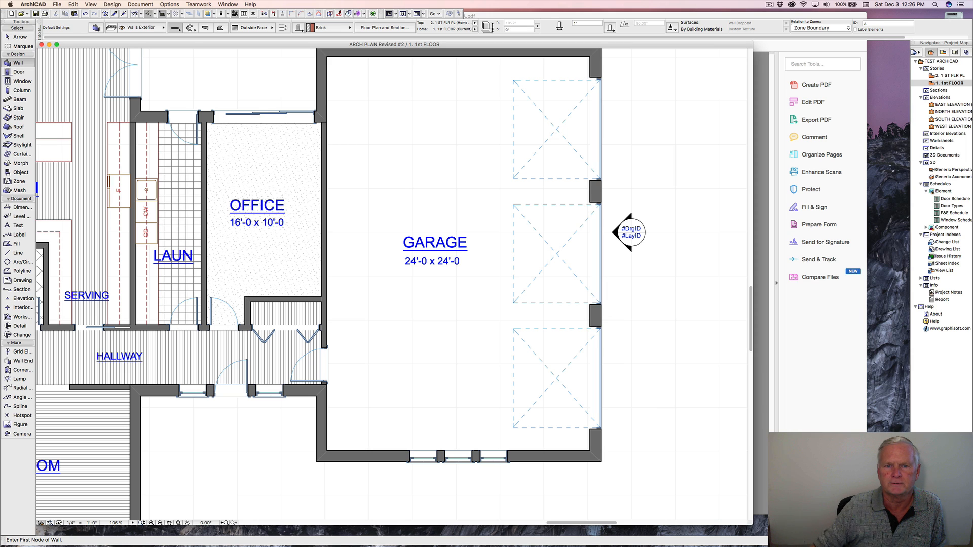
click(769, 4)
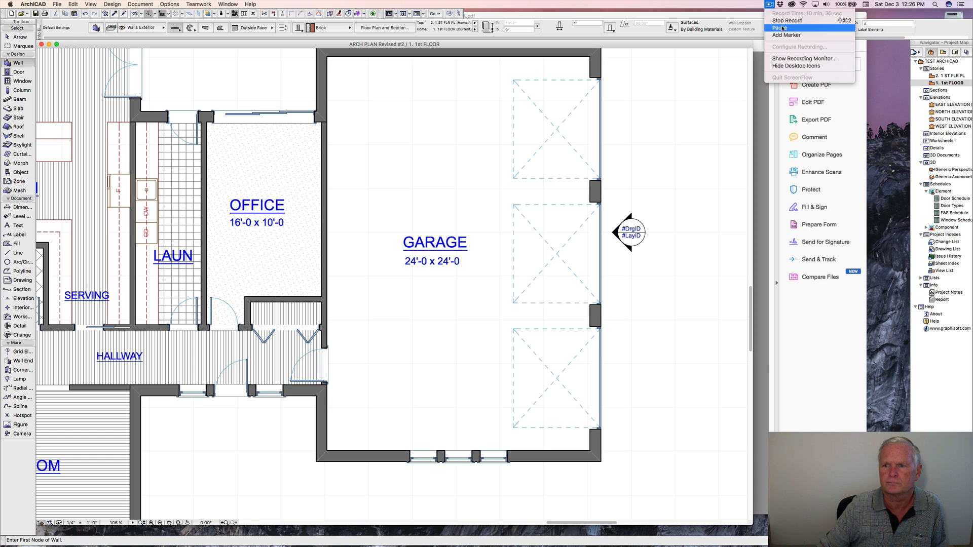
click(785, 28)
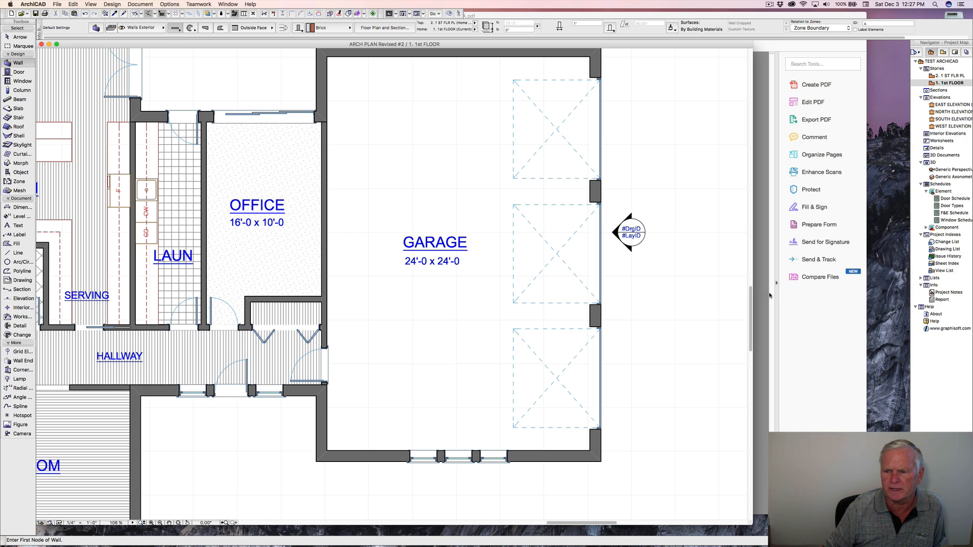
Check the handwritten floor-plan markups on the PDF in Acrobat Pro and return to ArchiCAD.
click(807, 359)
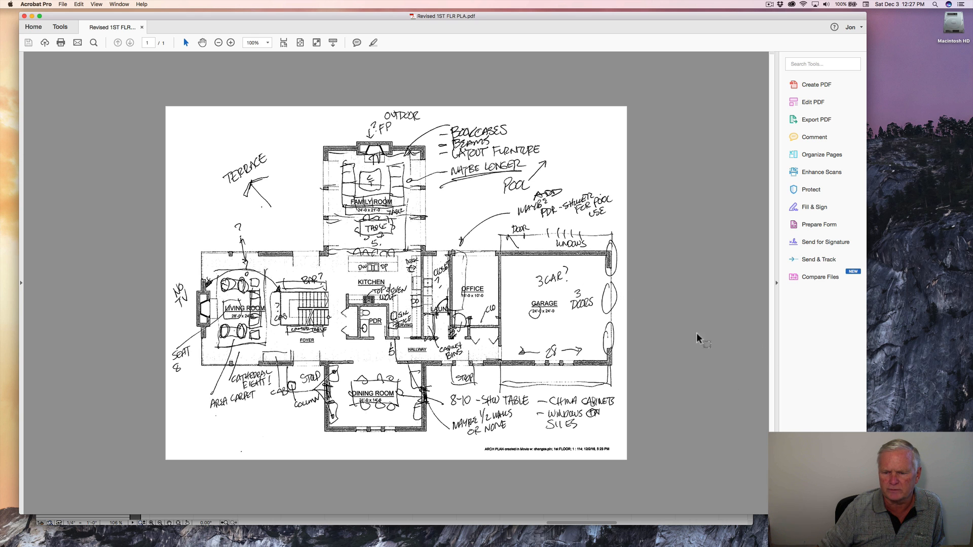
click(690, 518)
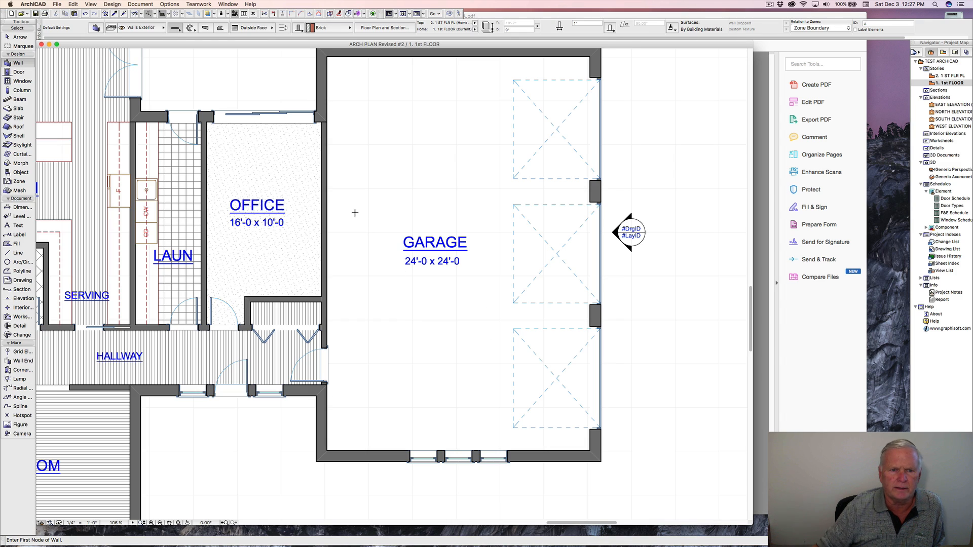
Draw a polygonal marquee around the whole garage and the garage-side parts of the office and hallway.
scroll(354, 211, up, 2)
scroll(355, 211, left, 2)
scroll(396, 236, down, 2)
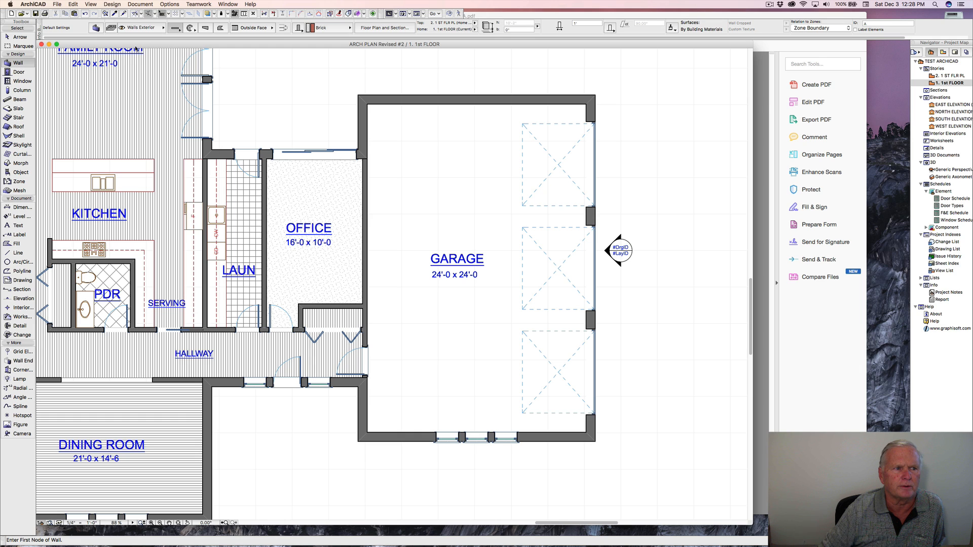
click(17, 46)
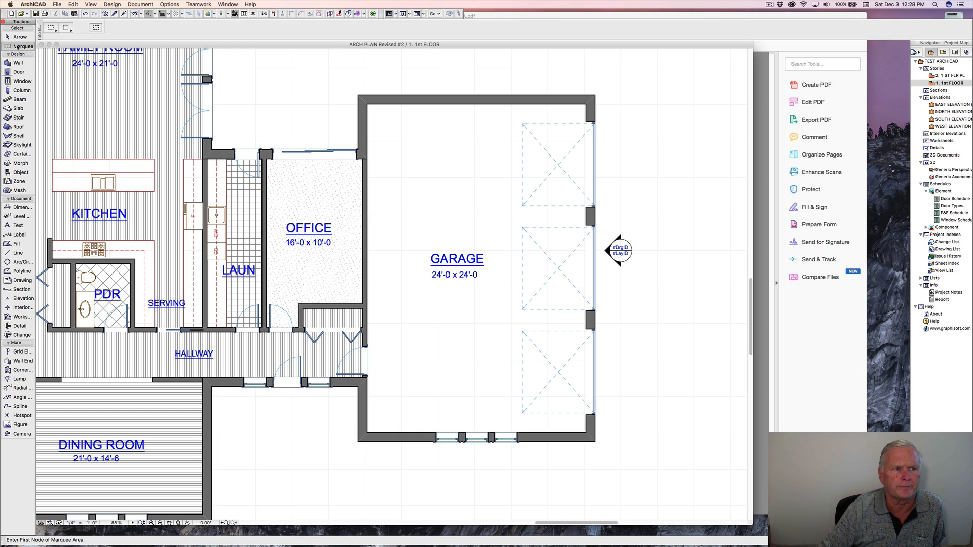
click(69, 29)
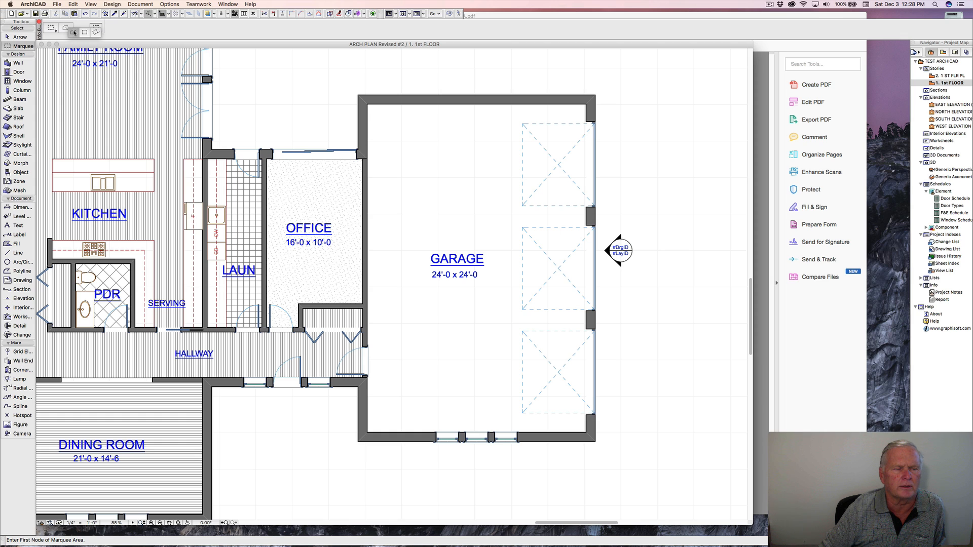
click(74, 33)
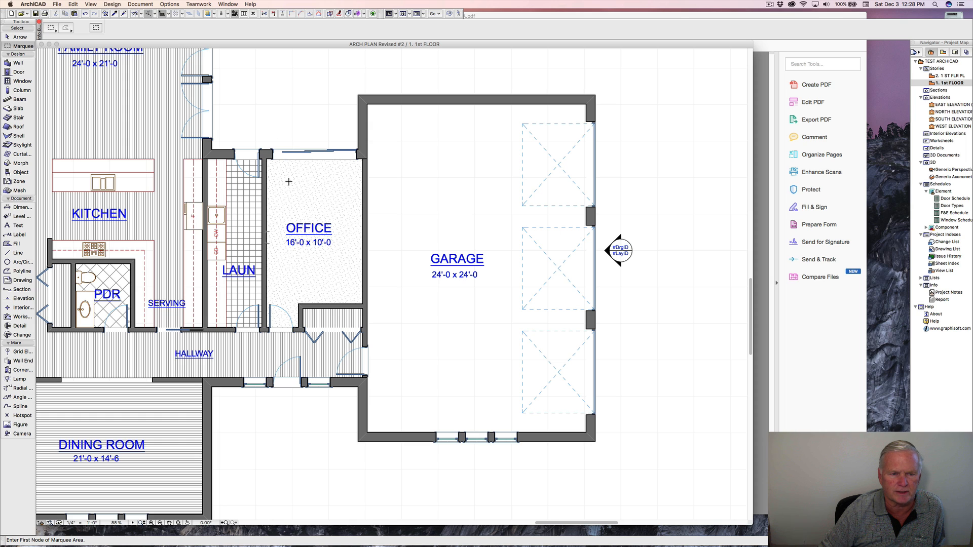
click(268, 132)
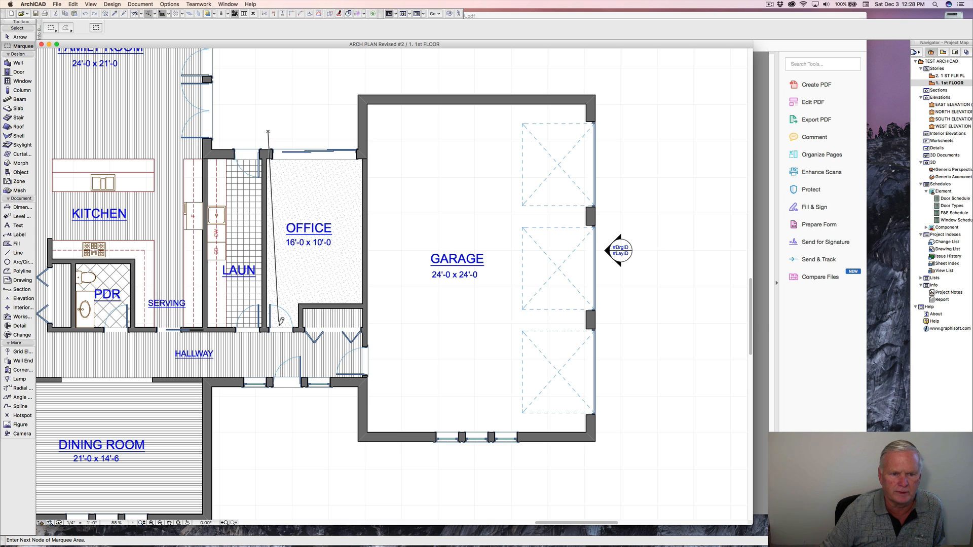
click(295, 467)
click(663, 461)
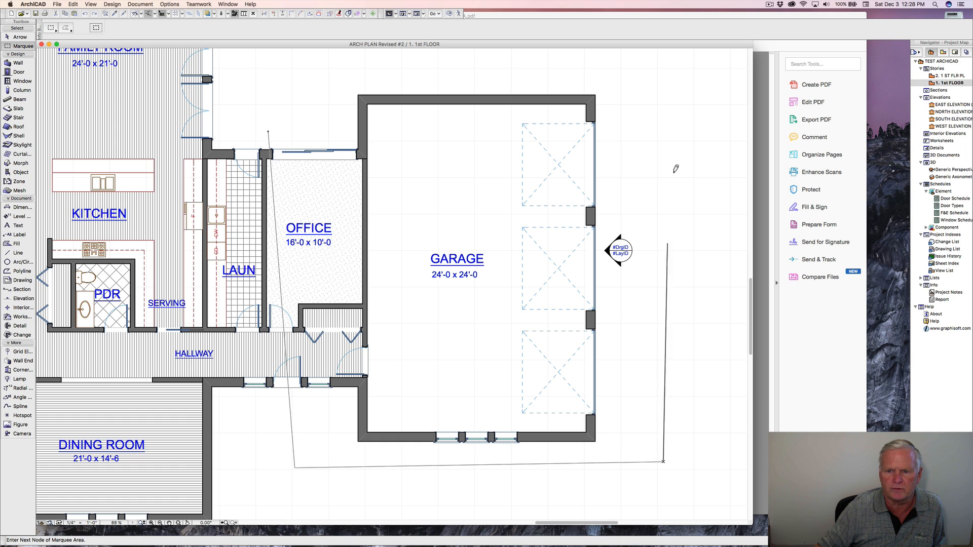
click(647, 75)
click(328, 72)
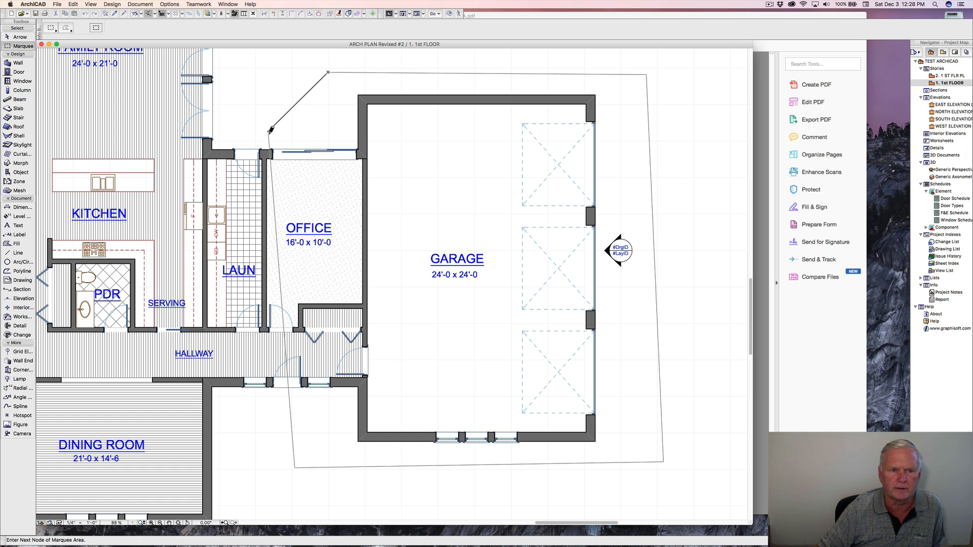
double_click(270, 131)
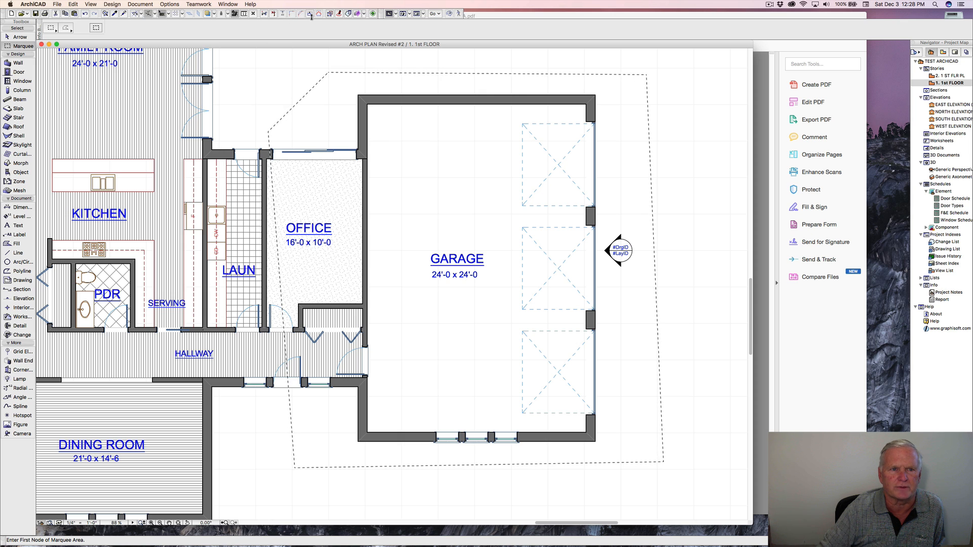
Stretch the marquee contents 5'-6" horizontally away from the house to widen the office and hallway.
click(73, 5)
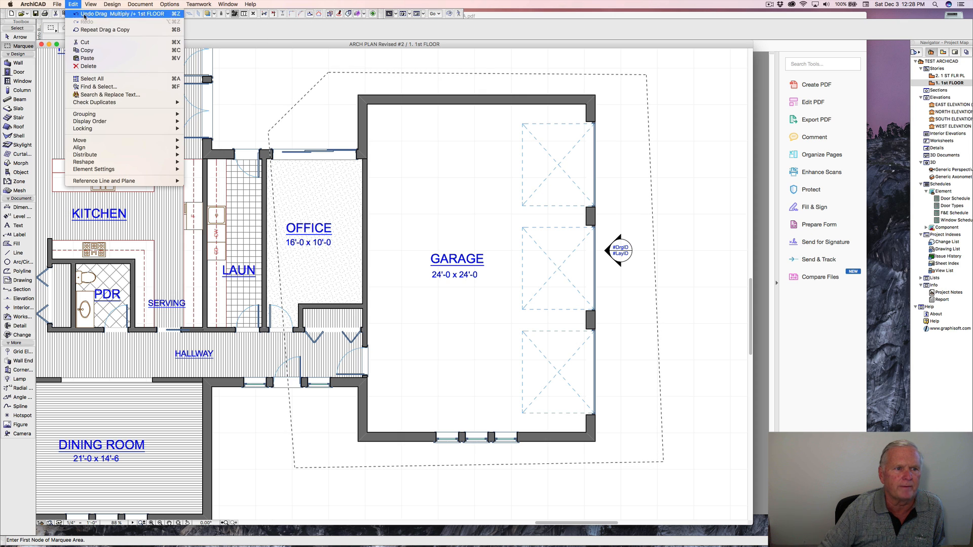
mouse_move(95, 155)
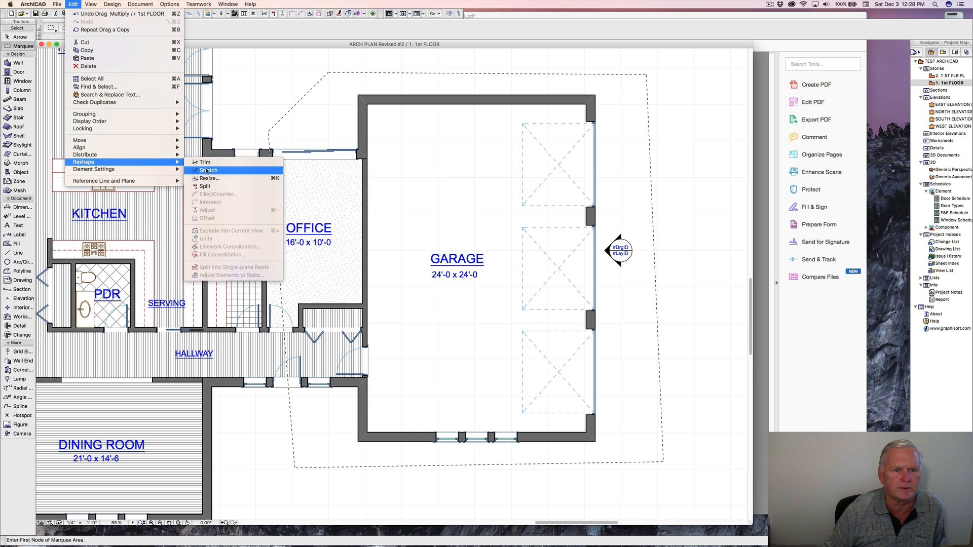
click(207, 171)
click(410, 189)
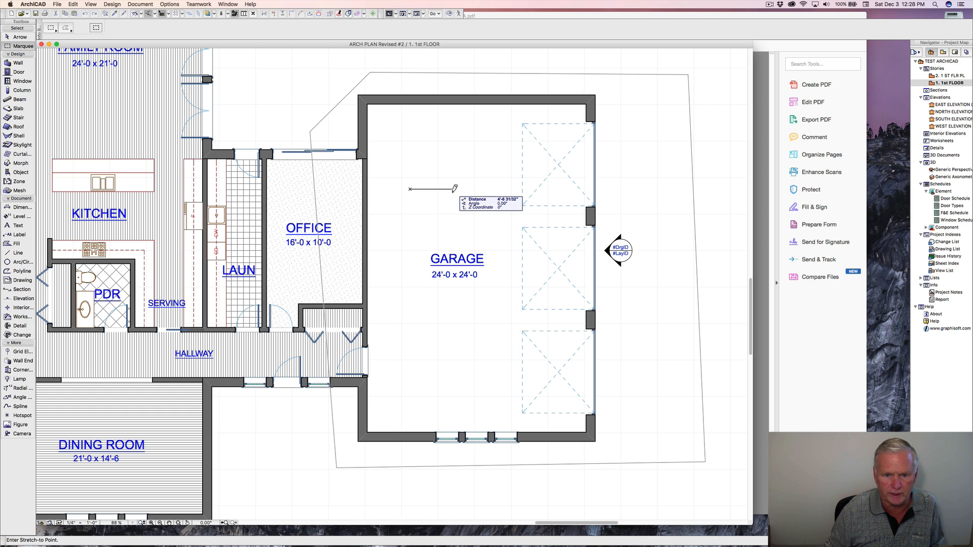
text(5-6)
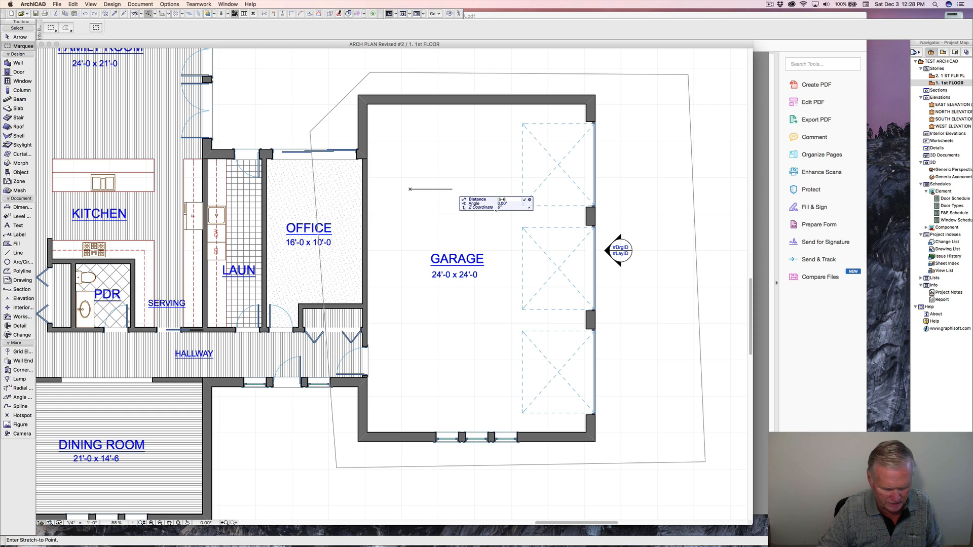
key(Return)
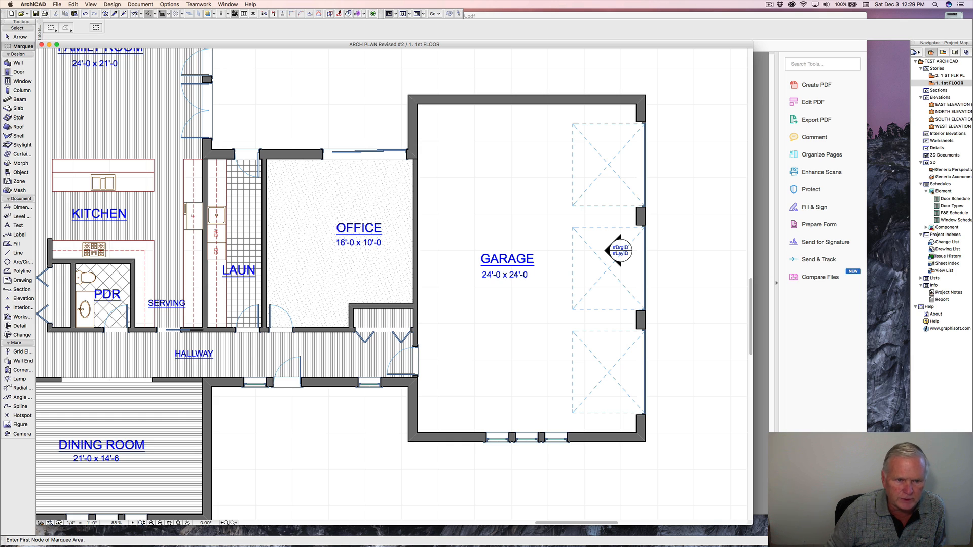
Copy the wall between laundry and office 5'-6" horizontally into the office, and measure the clear width between the two walls.
click(263, 196)
right_click(264, 197)
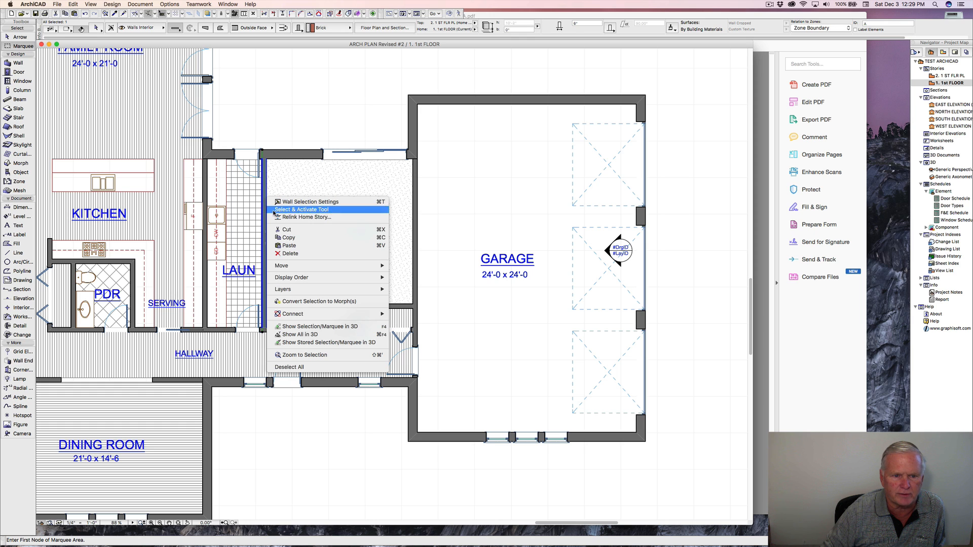
mouse_move(339, 268)
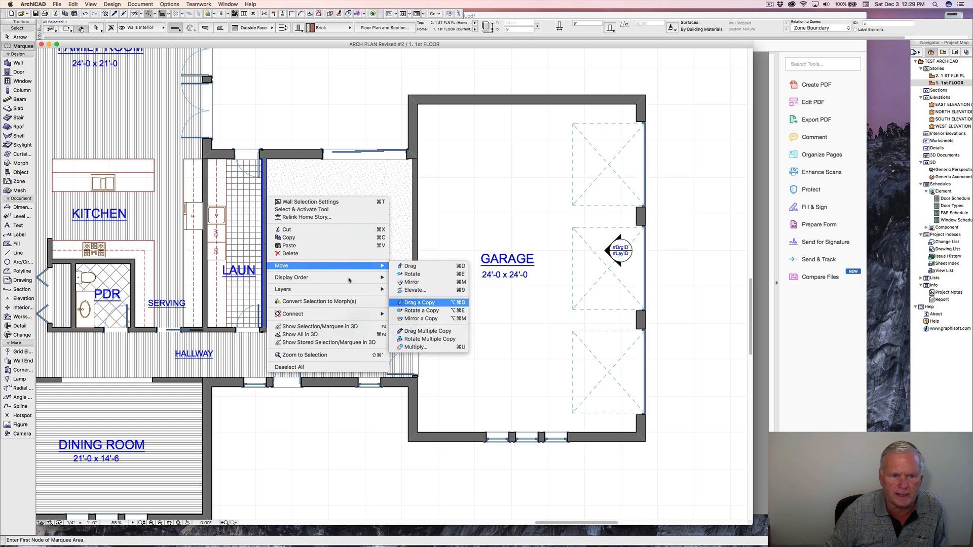
click(420, 302)
click(268, 227)
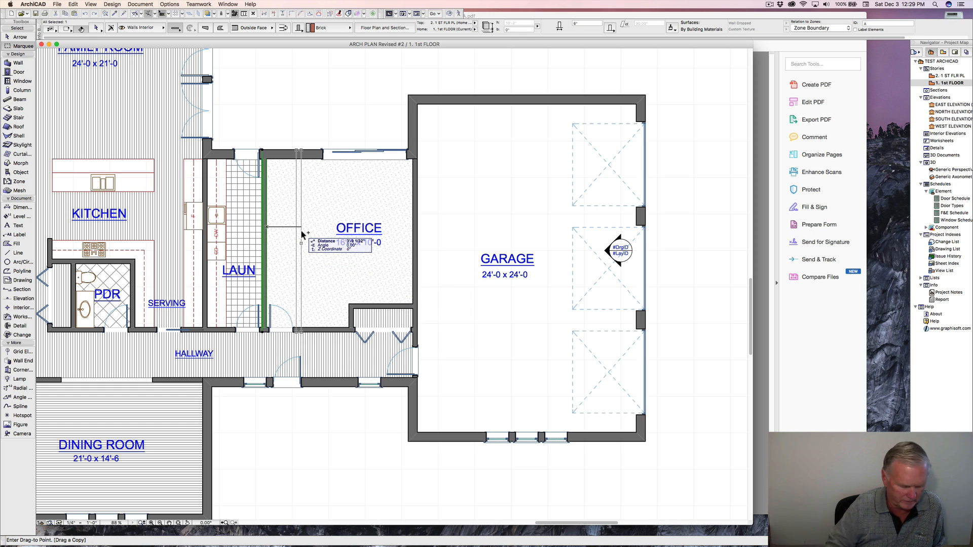
text(5)
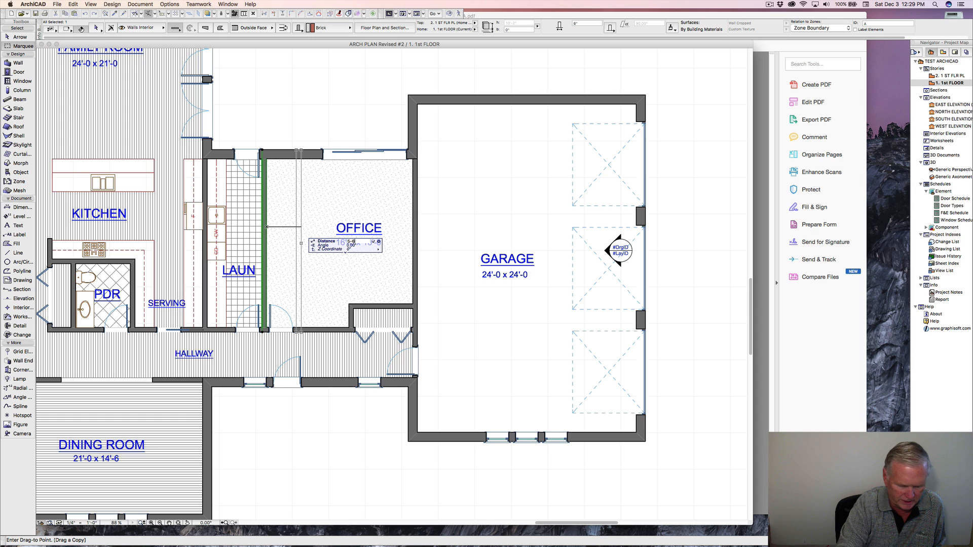
text(-6)
key(Return)
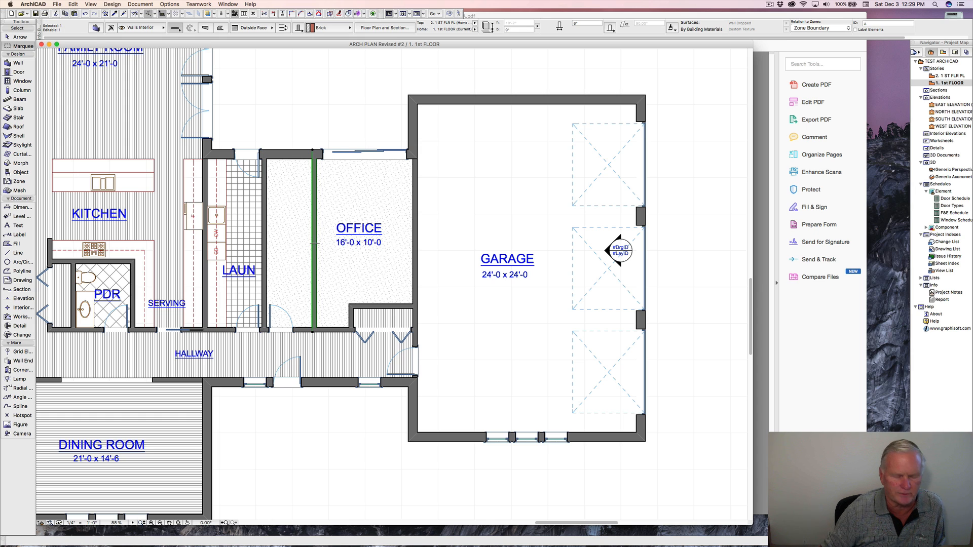
key(Escape)
key(m)
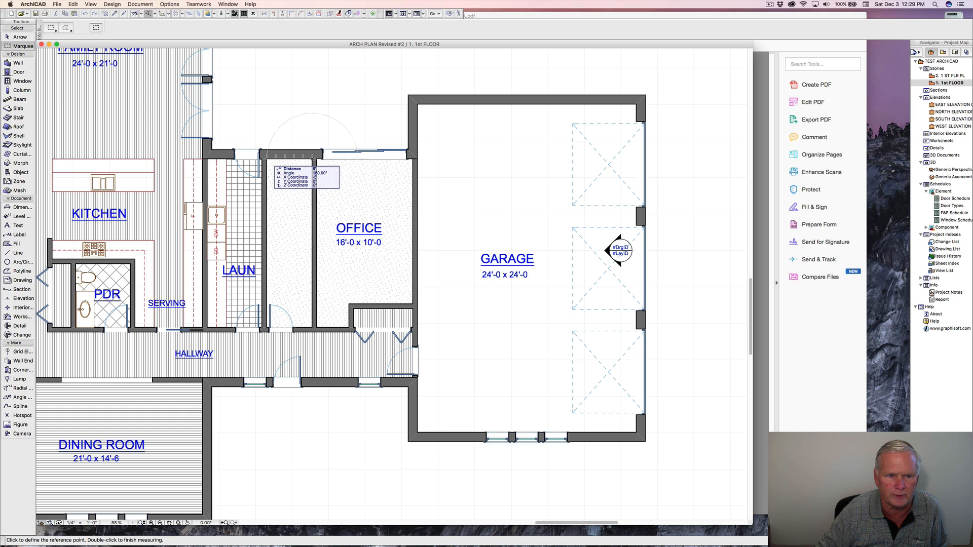
key(Escape)
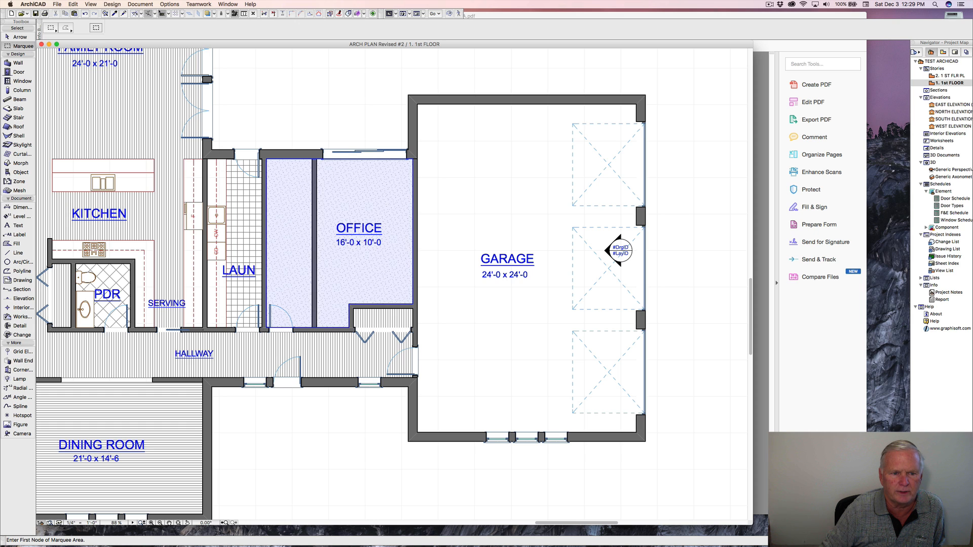
Offset the laundry-side edges of the office carpet fill 5'-6" to the new wall, clearing the added room of fill.
shift+click(277, 186)
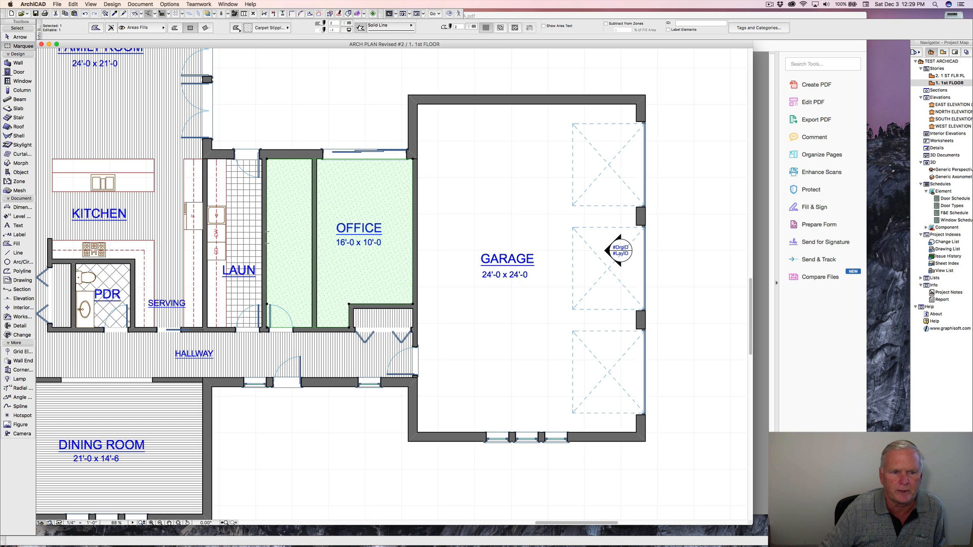
click(267, 205)
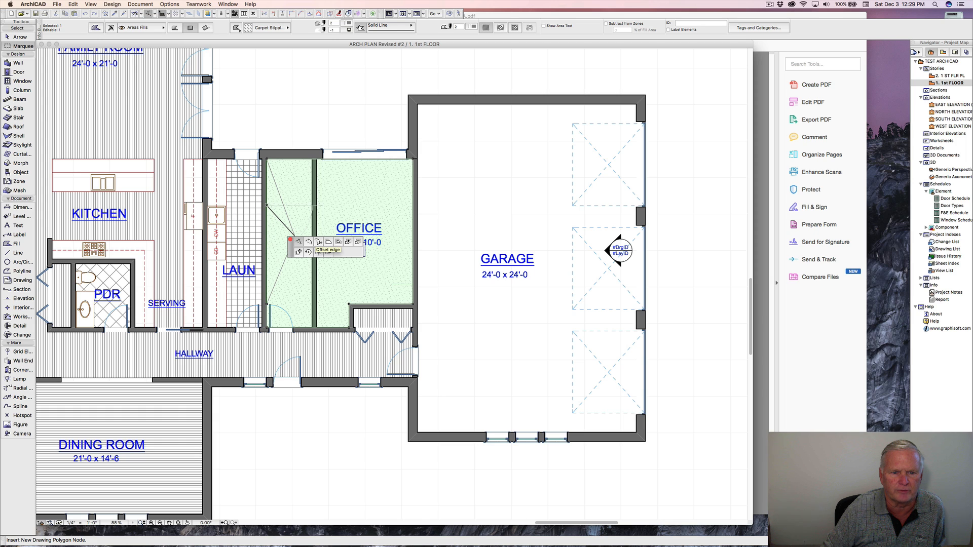
click(319, 242)
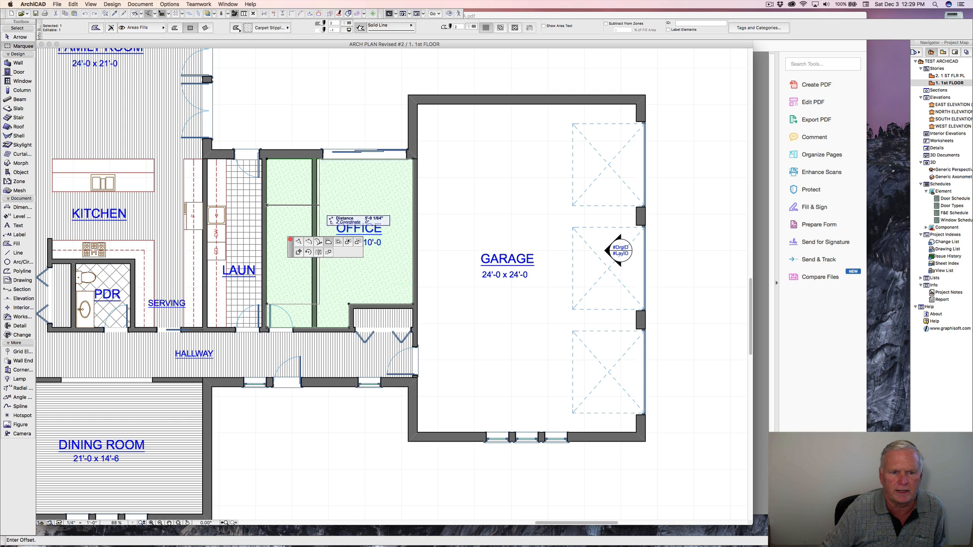
click(316, 223)
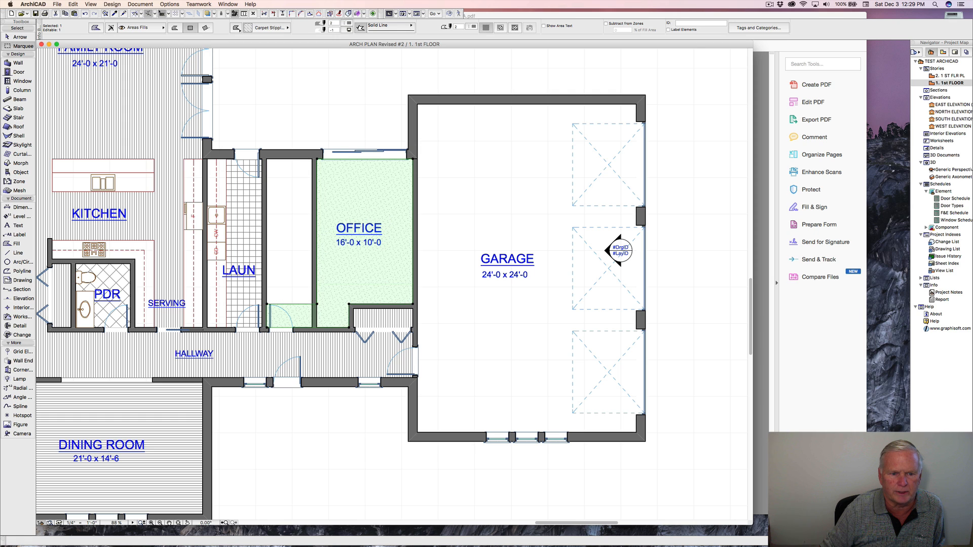
click(267, 316)
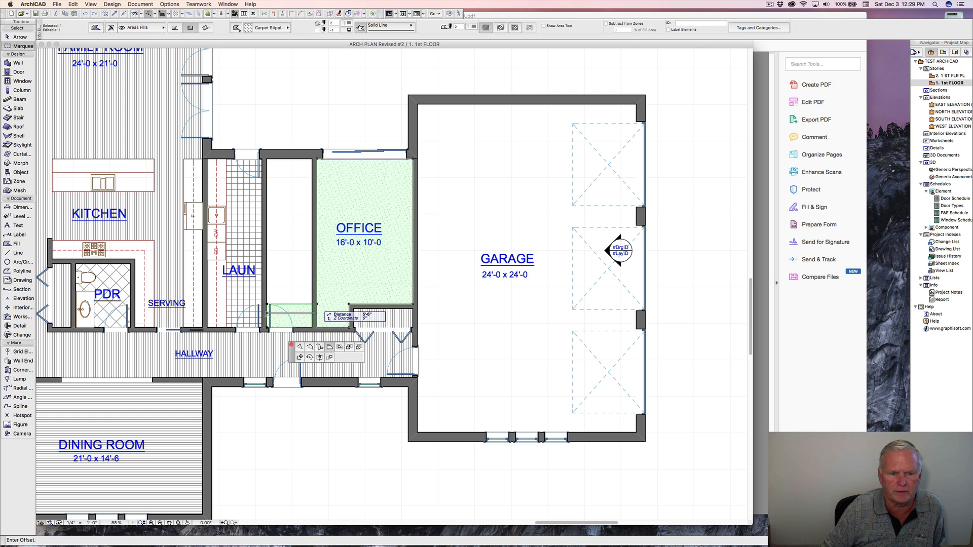
click(317, 305)
key(Escape)
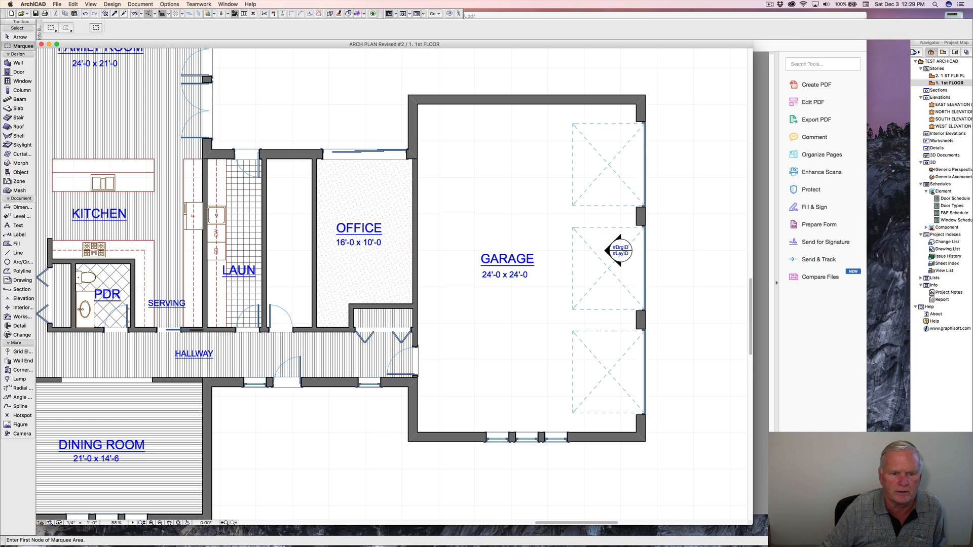
shift+click(270, 326)
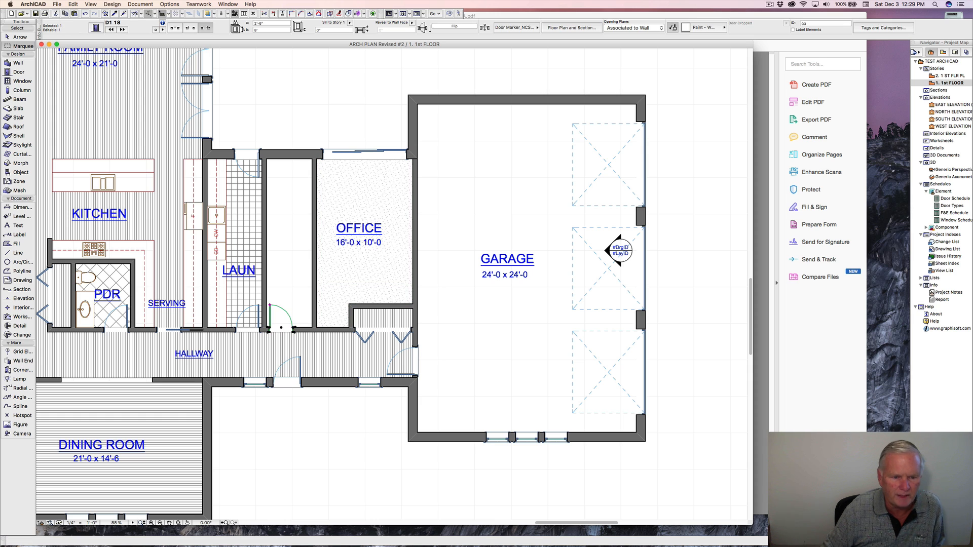
key(super+d)
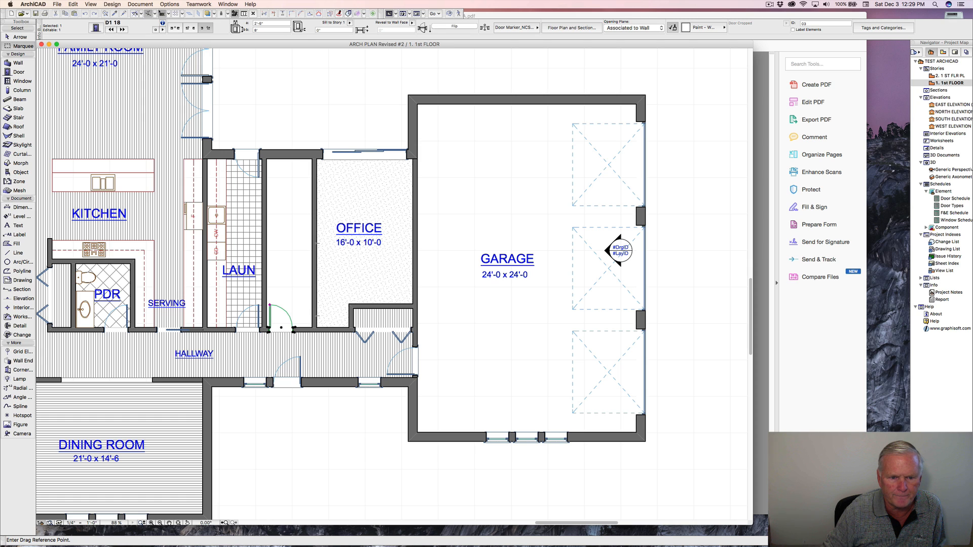
click(294, 330)
key(Escape)
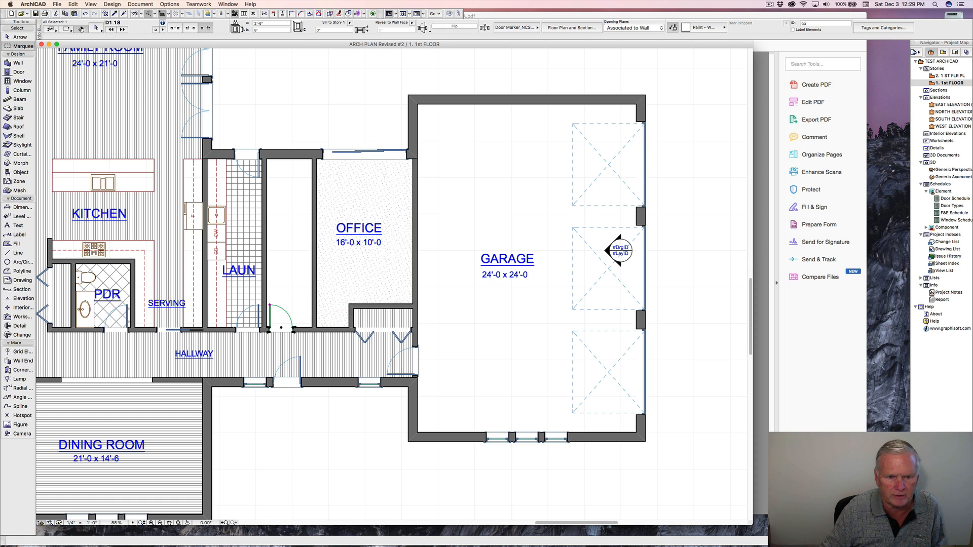
key(Escape)
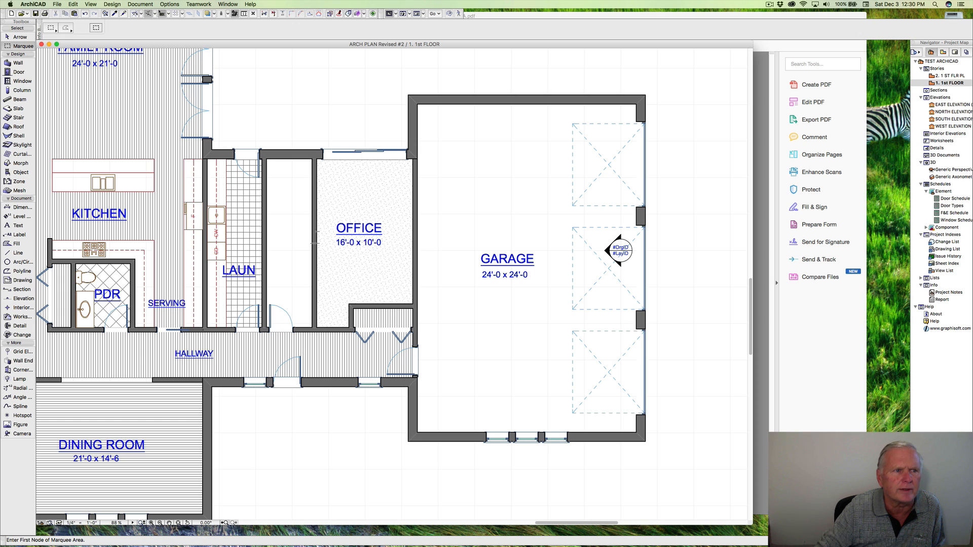
Enable guide lines and place a vertical guide just inside the office, parallel to the new wall's office face.
click(73, 4)
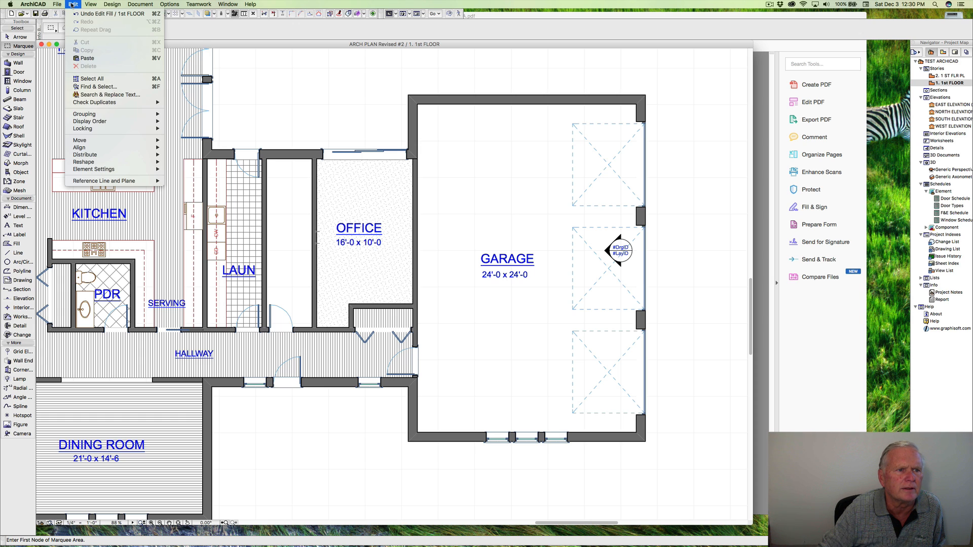
mouse_move(90, 4)
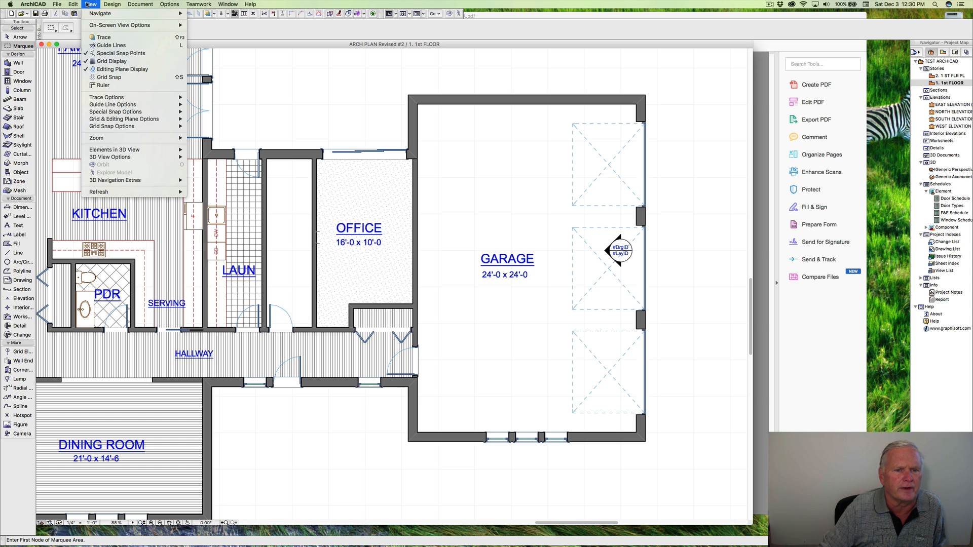
click(105, 46)
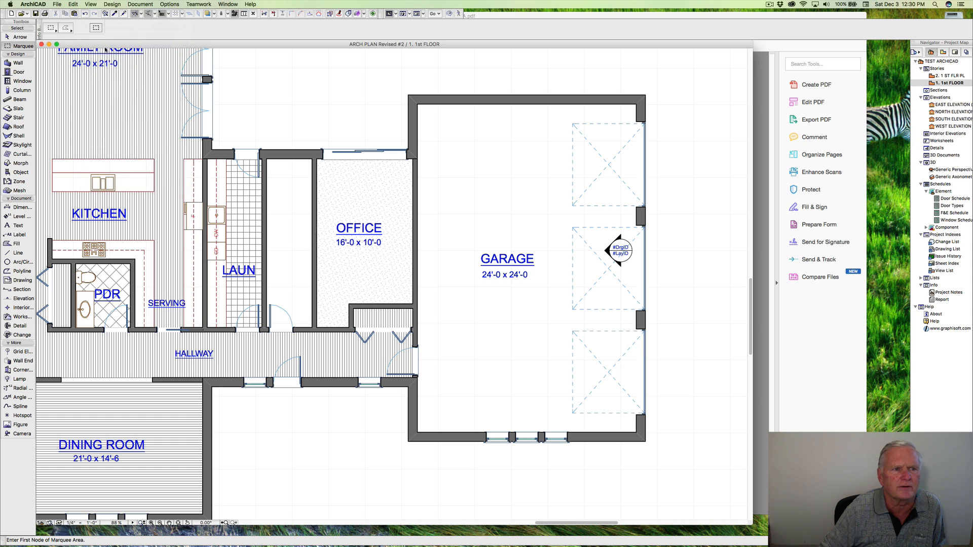
click(318, 321)
text(33/64")
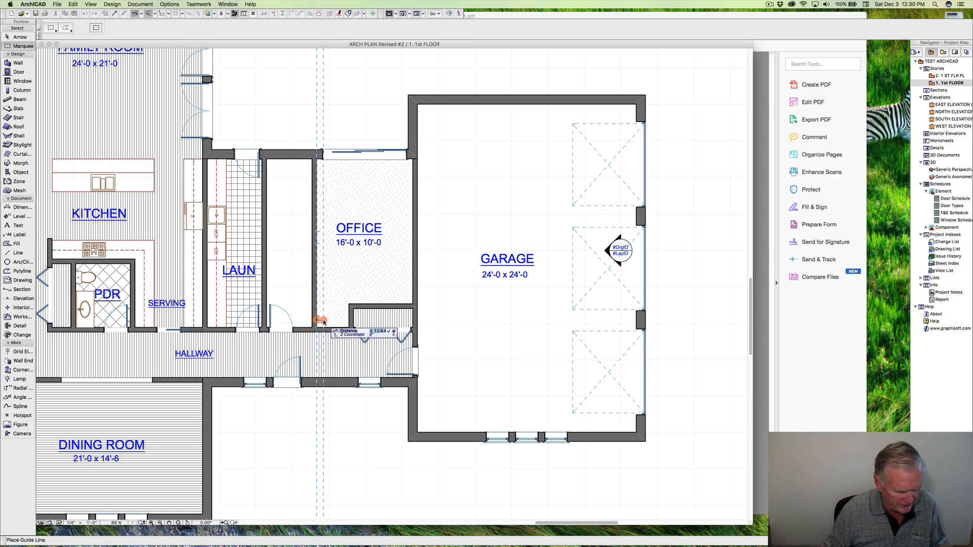
key(Return)
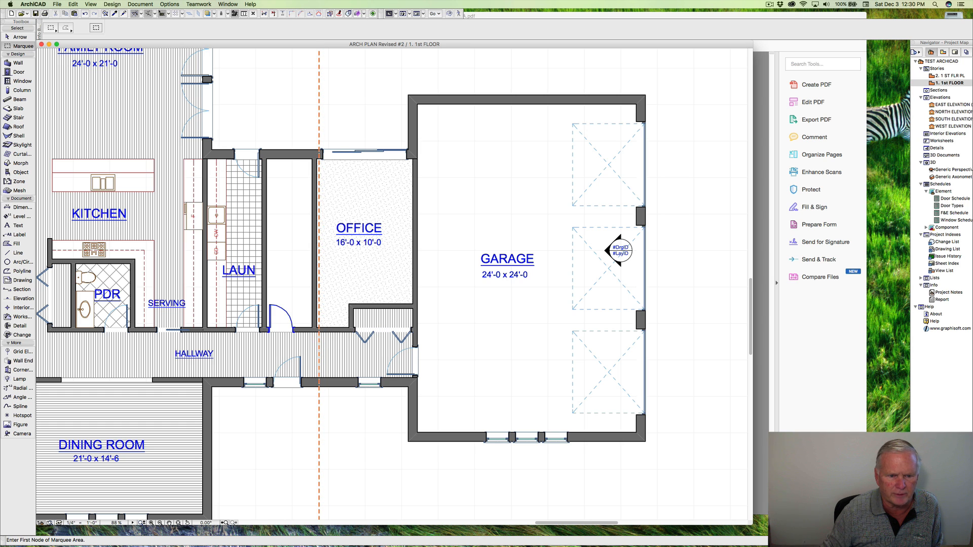
Move the hallway door of the added room 5'-6" horizontally along the wall so it opens into the office.
shift+click(281, 325)
key(super+d)
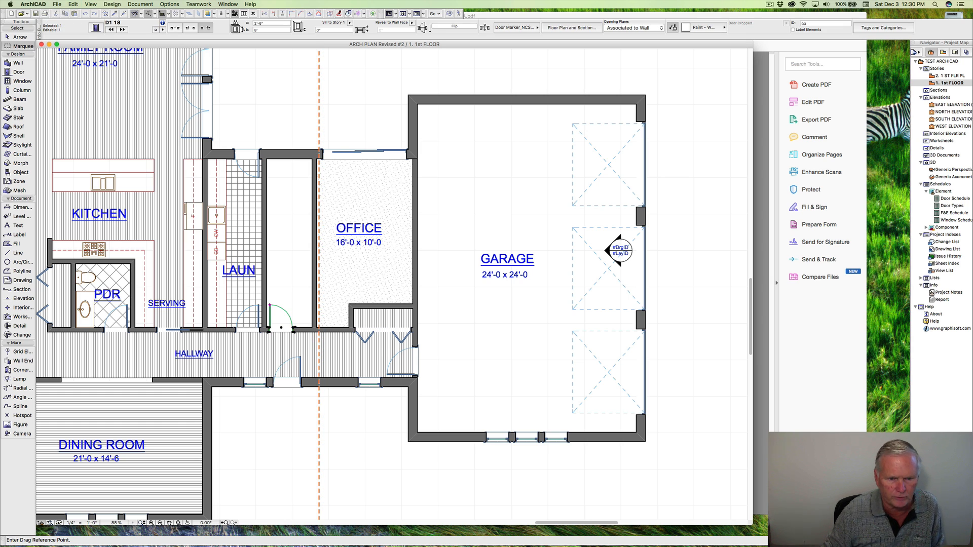
scroll(289, 324, up, 5)
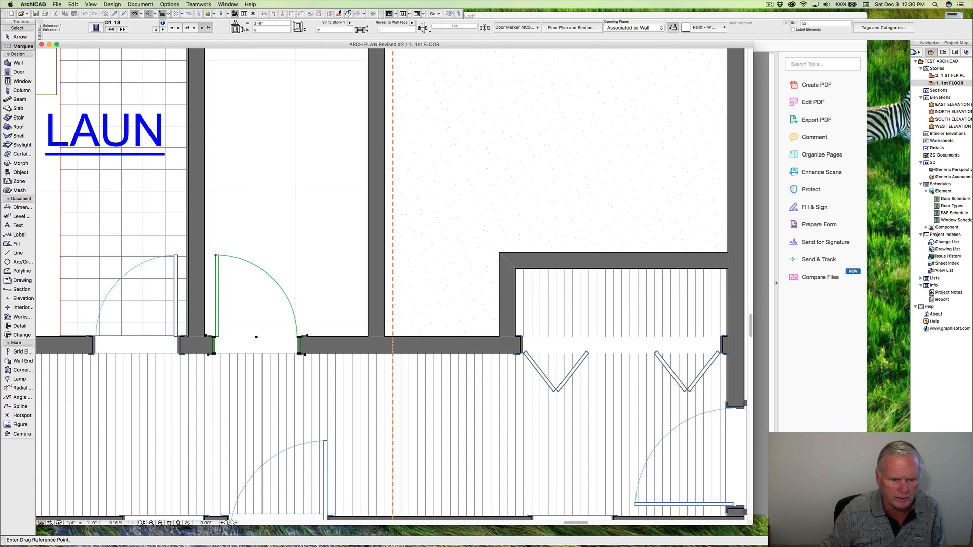
click(256, 337)
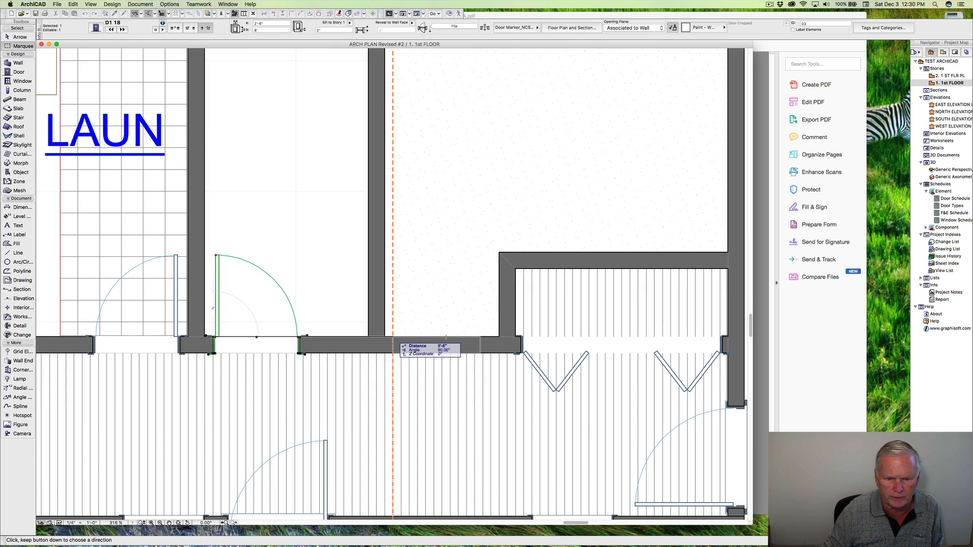
click(436, 337)
key(Escape)
scroll(257, 185, down, 5)
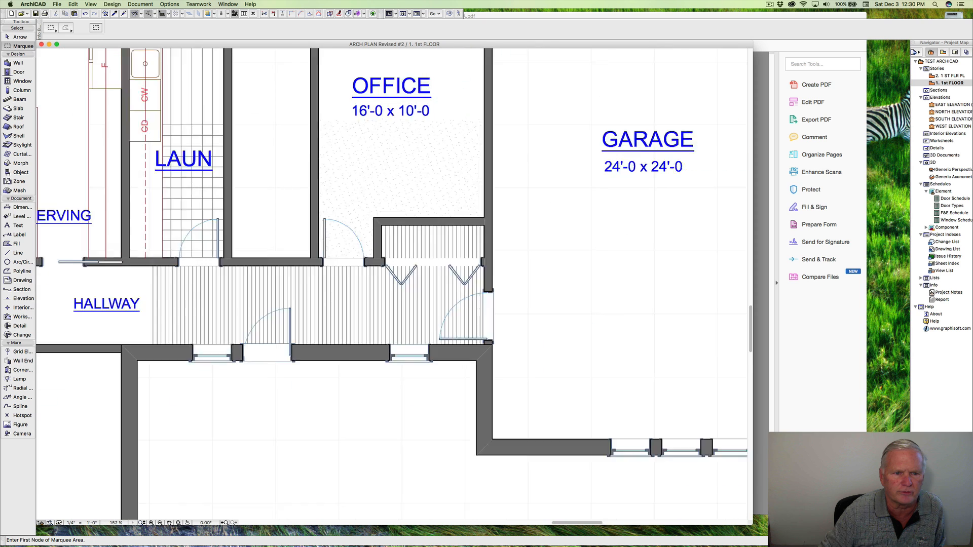
Drag a copy of the powder room's toilet and vanity into the narrow room between laundry and office.
scroll(369, 284, up, 3)
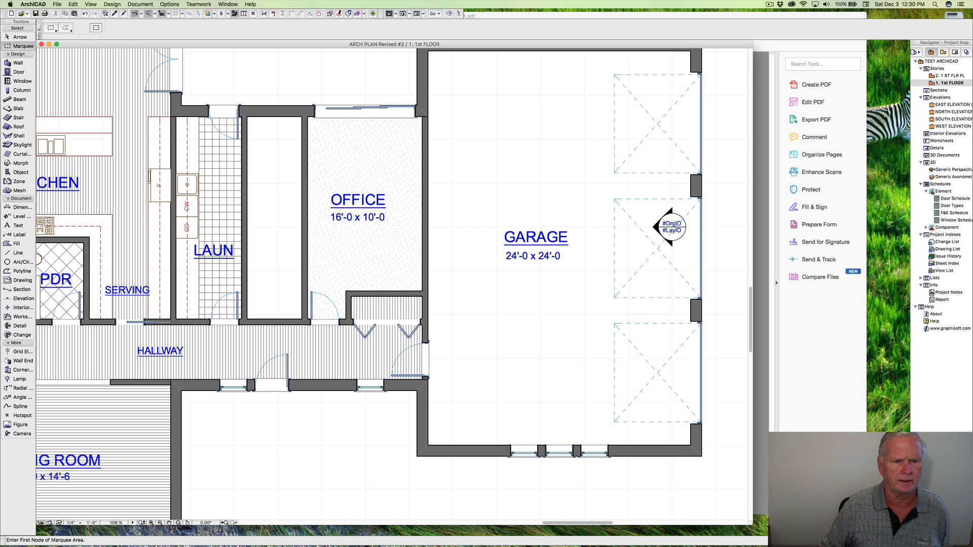
scroll(373, 284, left, 5)
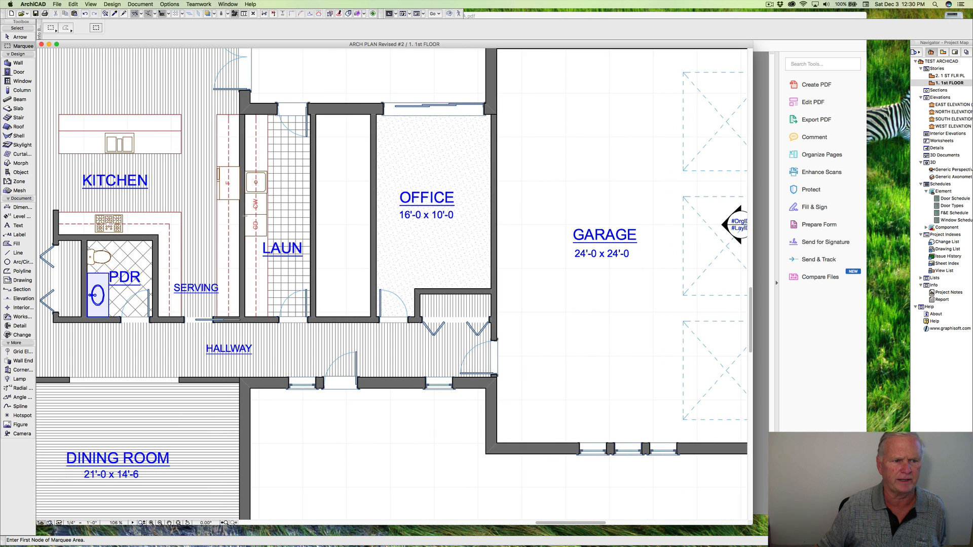
click(95, 295)
shift+click(98, 256)
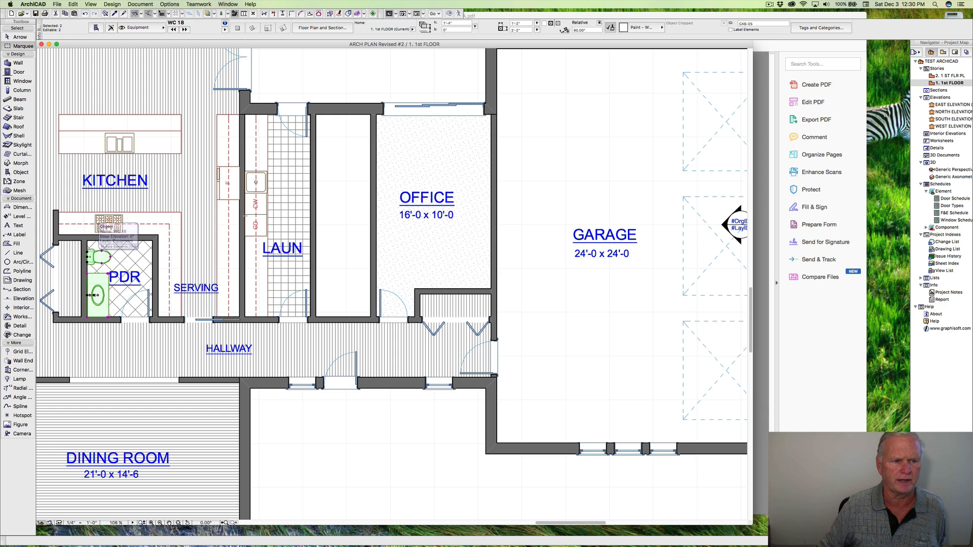
right_click(97, 257)
mouse_move(125, 334)
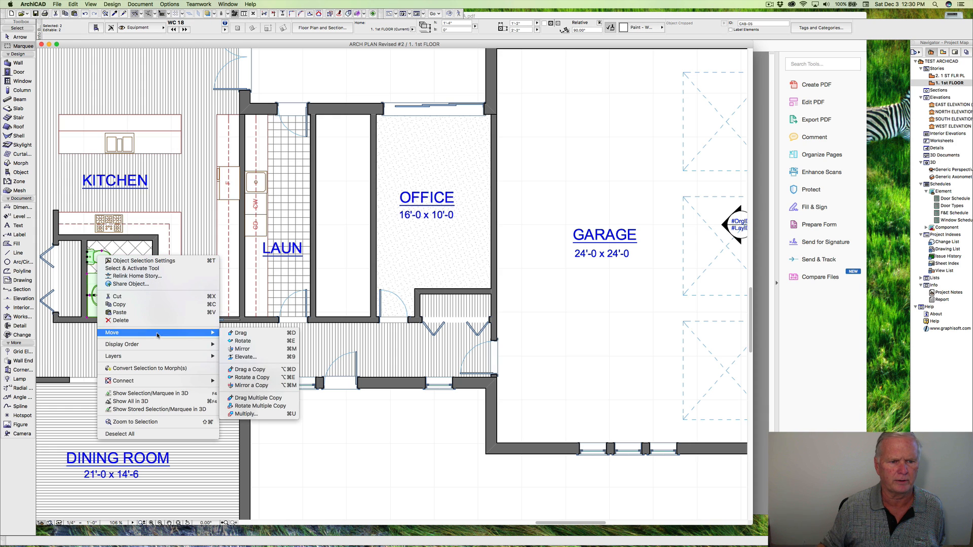
click(245, 371)
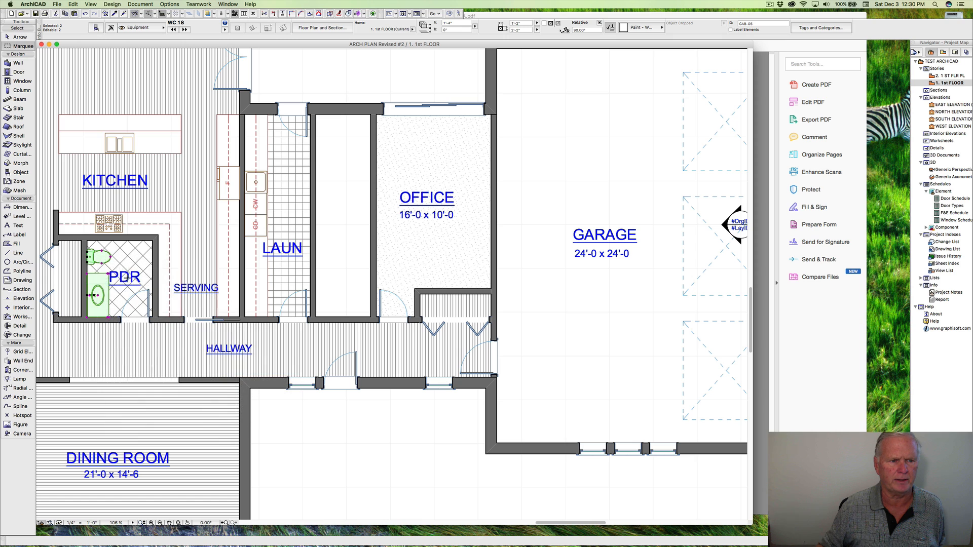
click(102, 261)
click(352, 138)
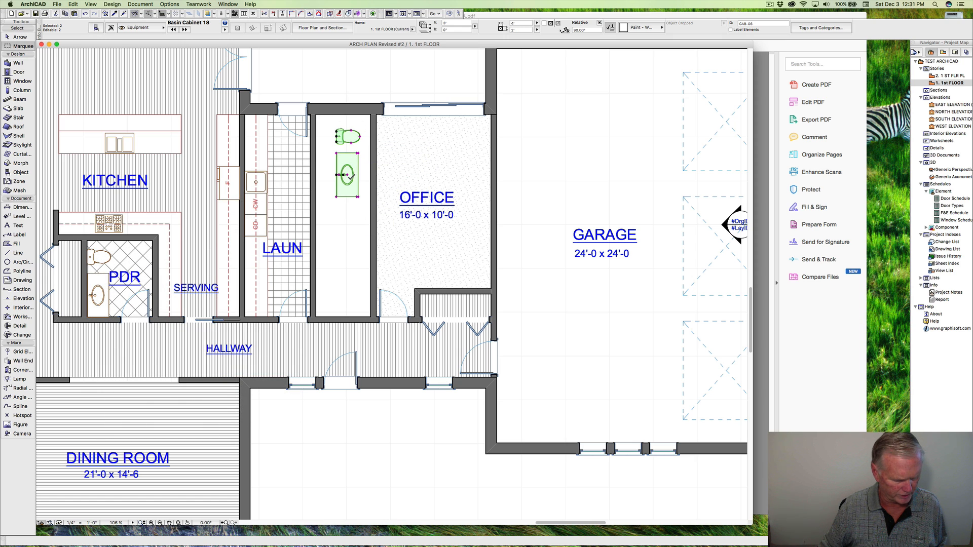
Rotate the copied toilet and vanity 180° about the vanity's lower-left corner.
key(super+e)
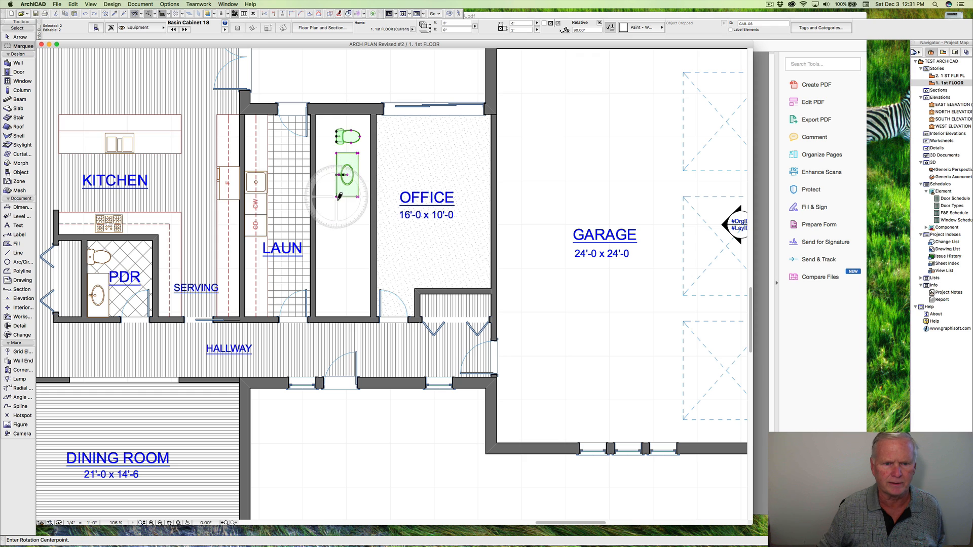
click(338, 197)
click(337, 127)
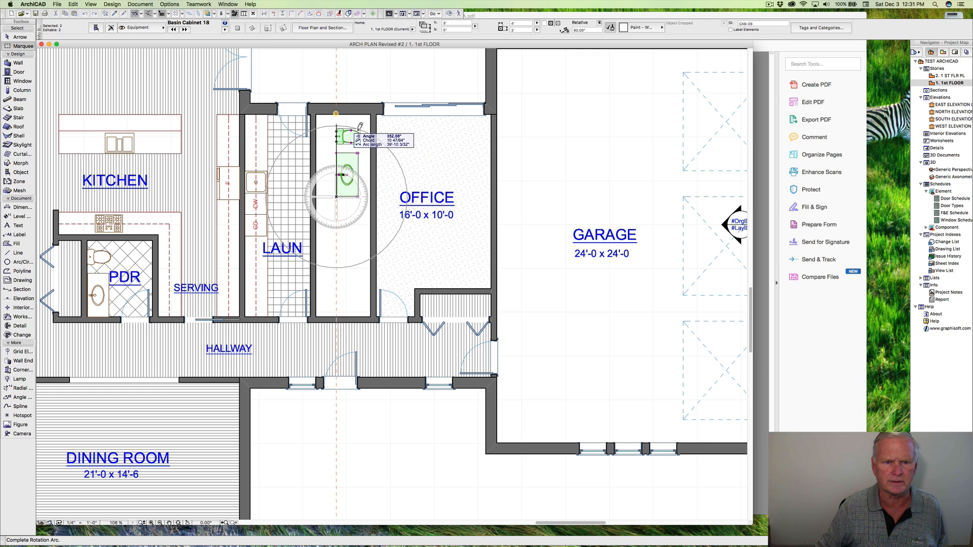
click(355, 251)
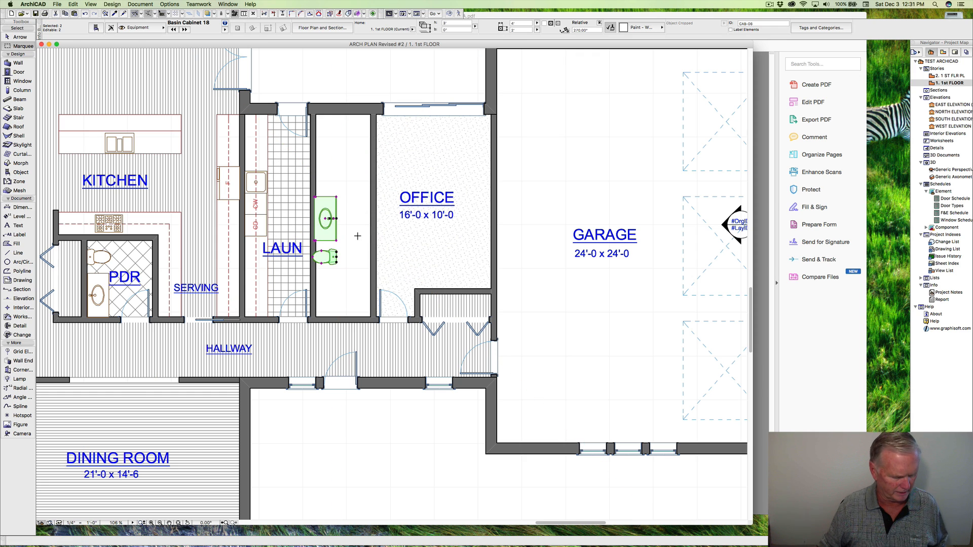
Move the rotated vanity and toilet against the office wall, with the vanity in the new room's exterior-wall corner.
key(super+d)
click(345, 193)
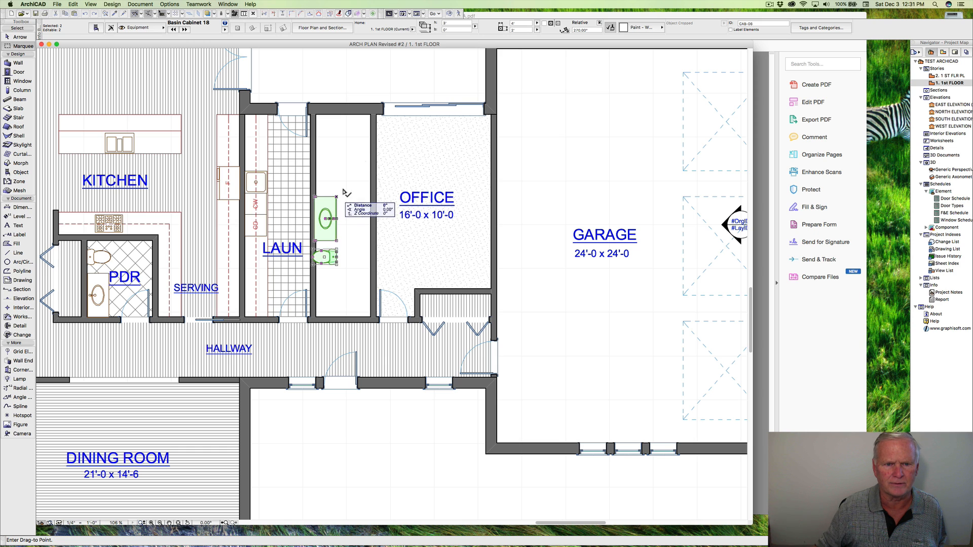
click(371, 114)
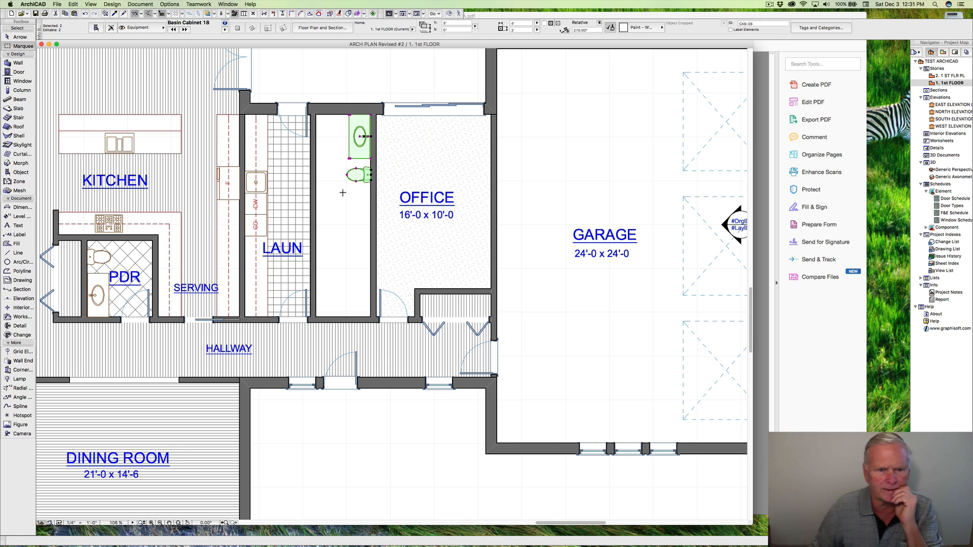
key(Escape)
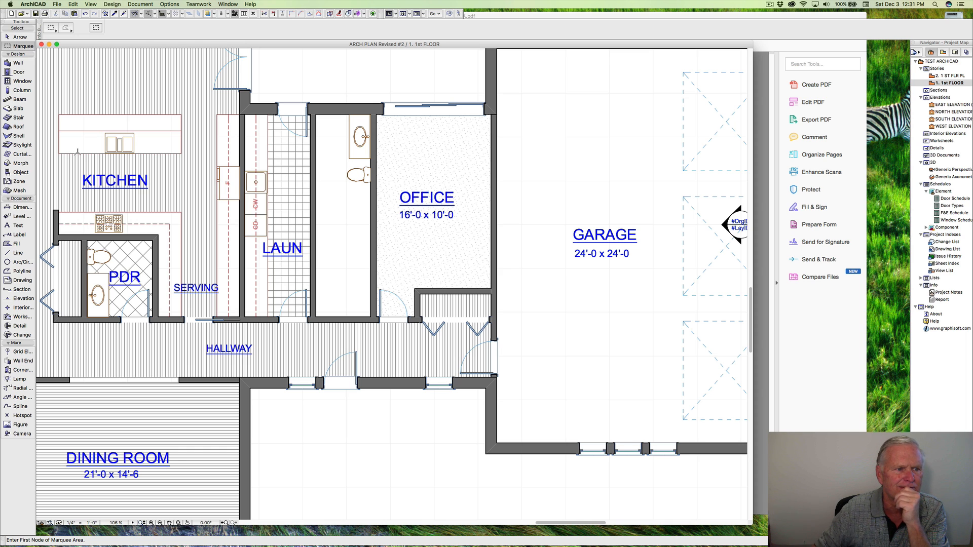
Place a Shower Tray 18 from the Plumbing Fixtures library's Shower folder in the new bathroom, against the laundry wall and squared to it.
click(19, 172)
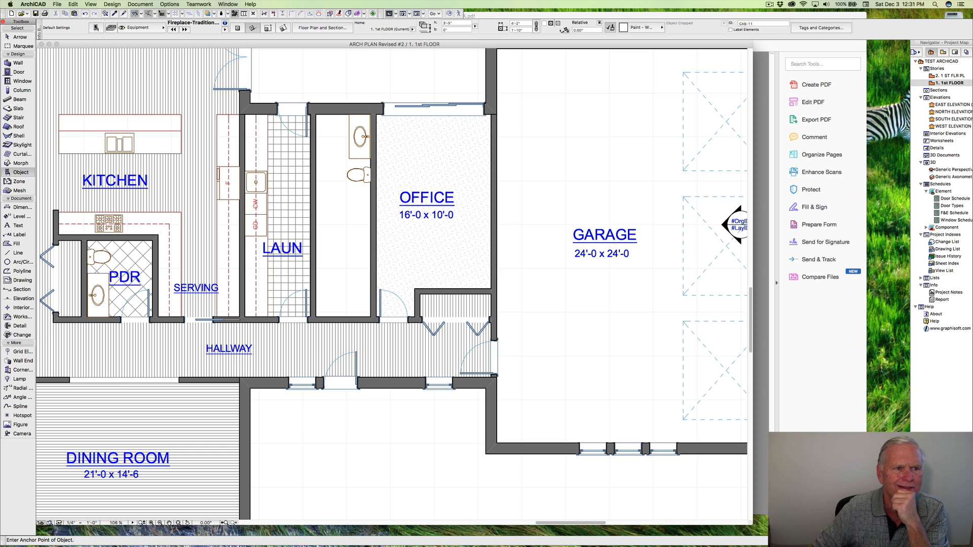
click(96, 28)
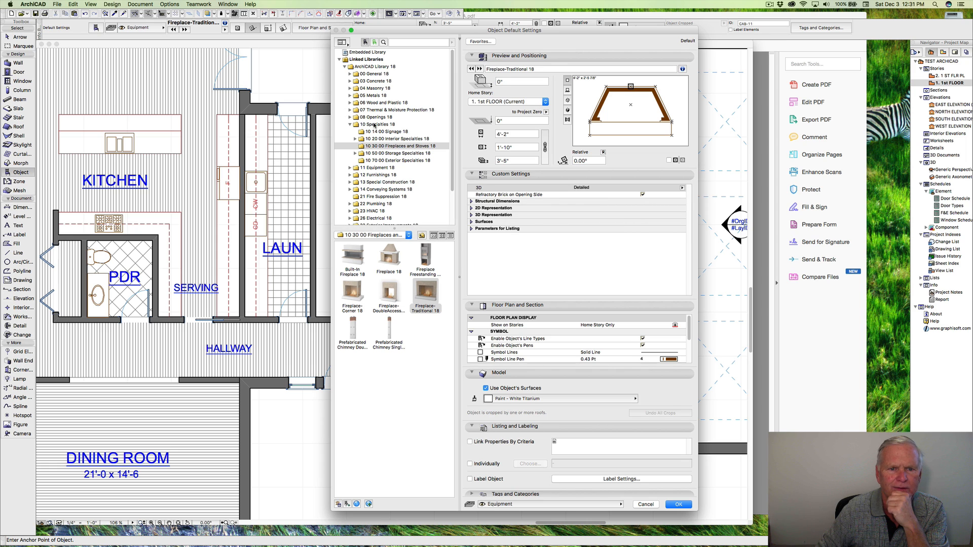
scroll(365, 136, down, 3)
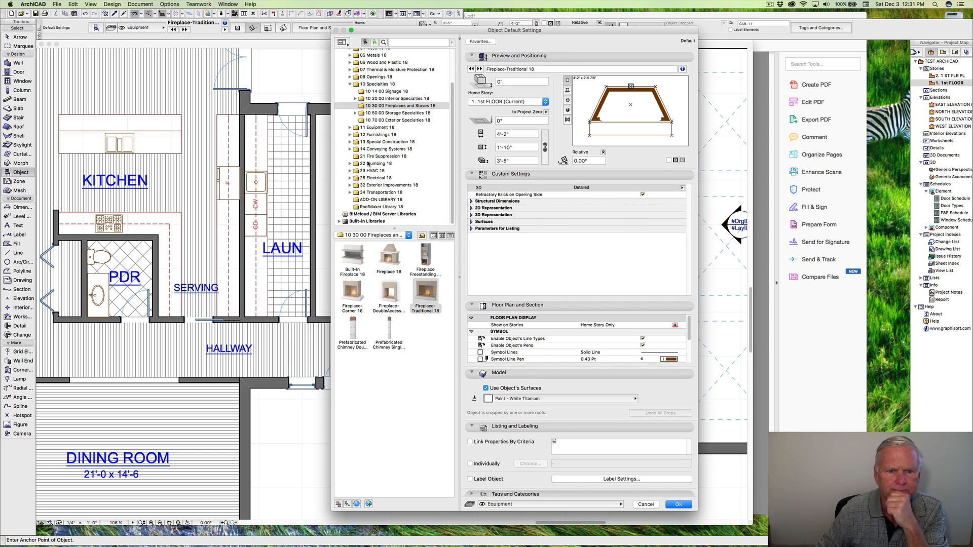
click(349, 164)
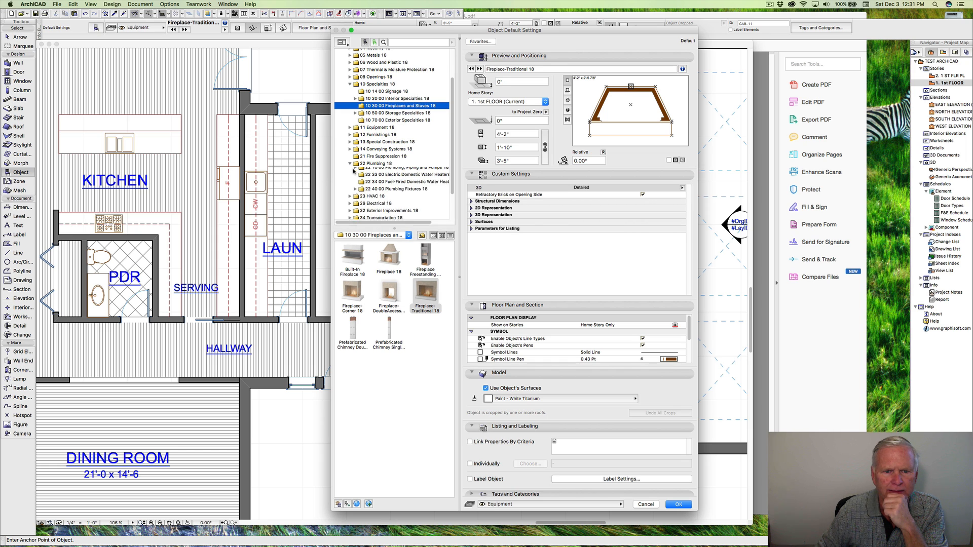
click(356, 194)
scroll(380, 188, down, 5)
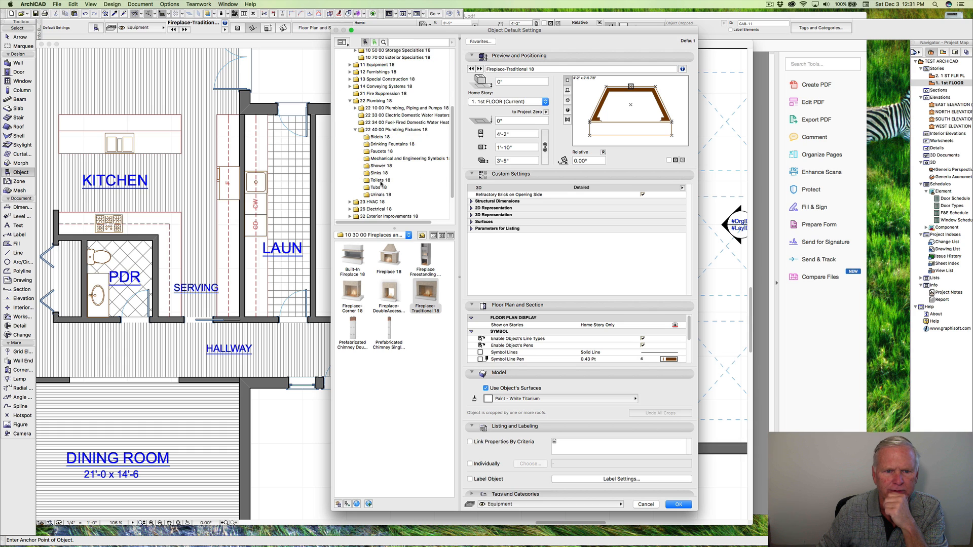
click(378, 167)
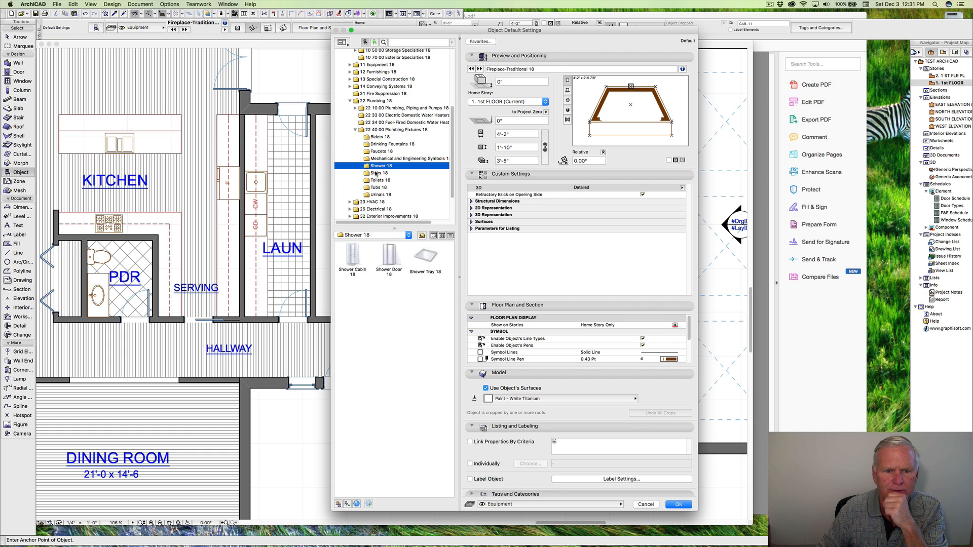
click(426, 256)
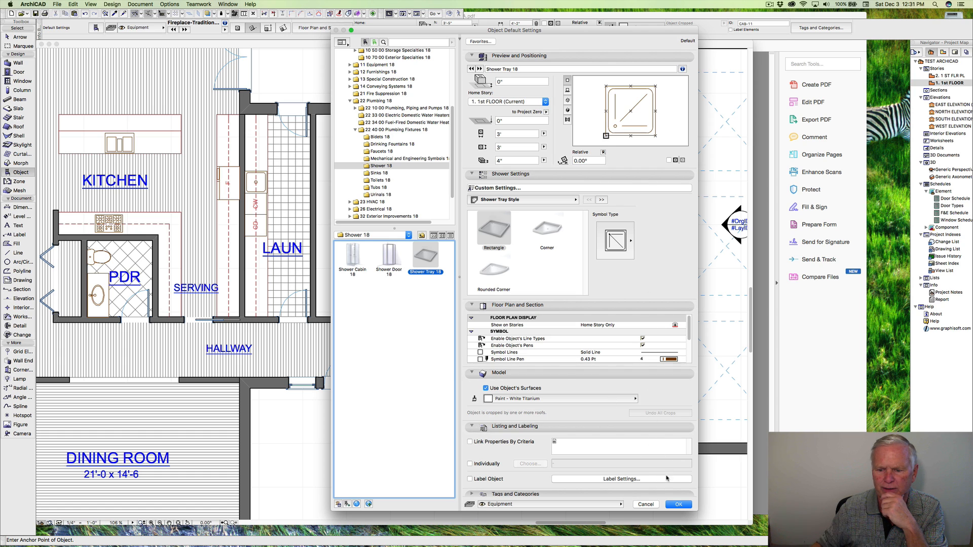
click(678, 505)
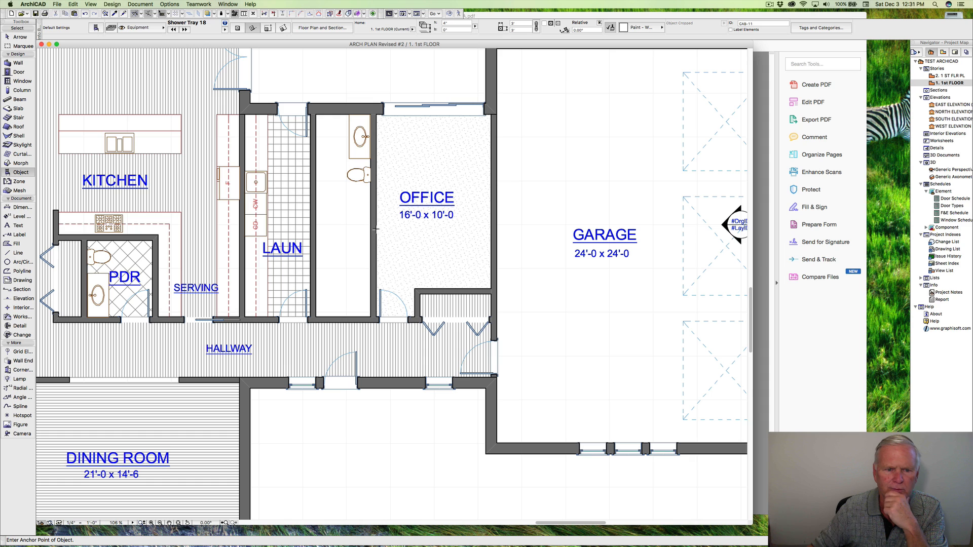
click(318, 216)
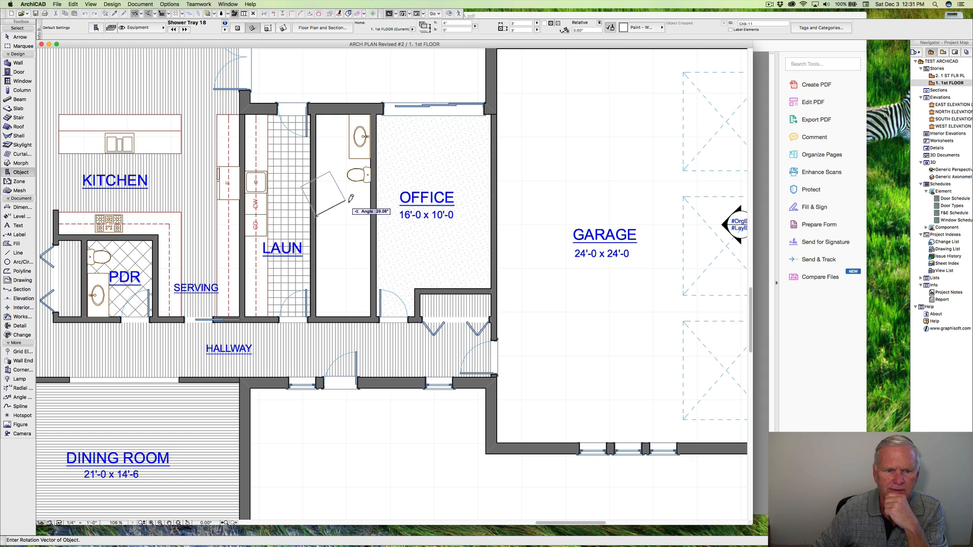
click(371, 216)
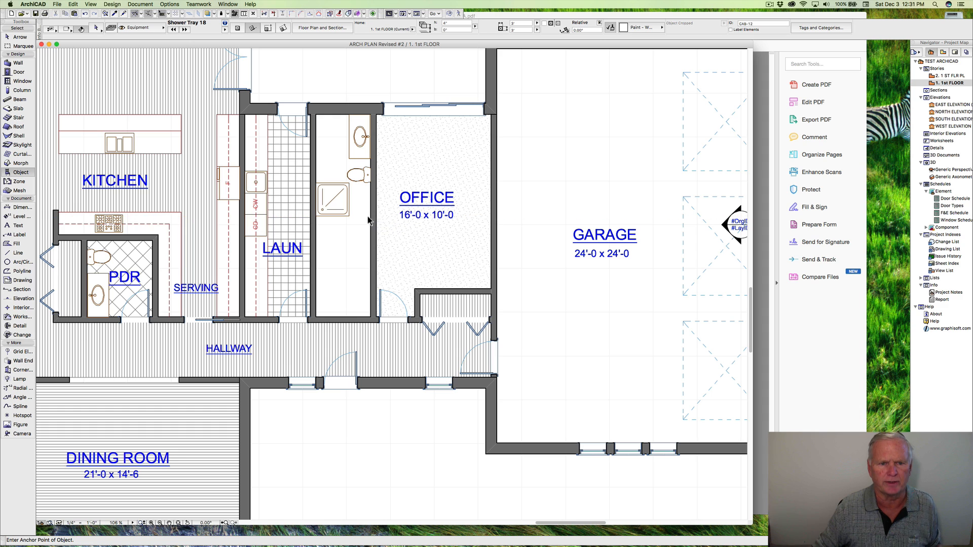
Move the shower tray up to align its edge with the toilet's centerline, and shift it 18" toward the hallway.
shift+click(351, 189)
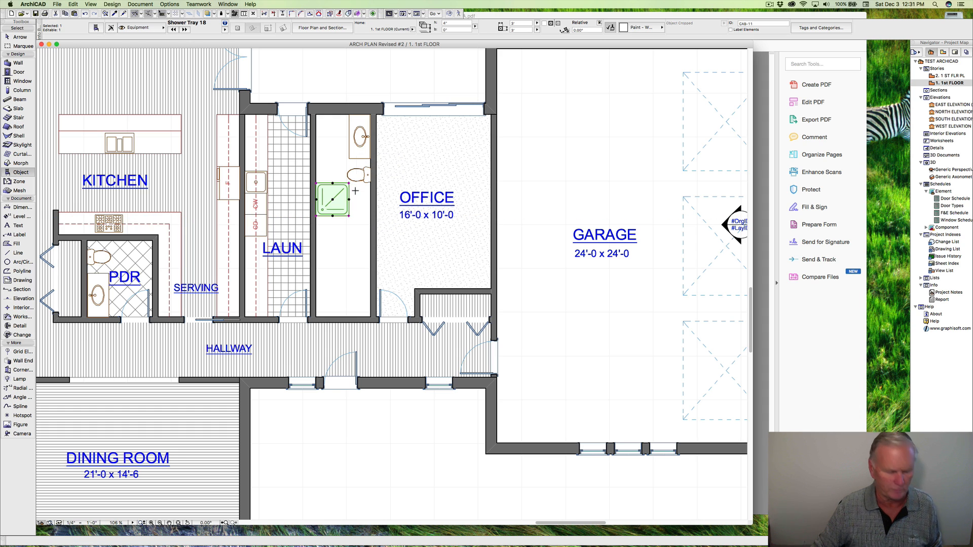
click(348, 183)
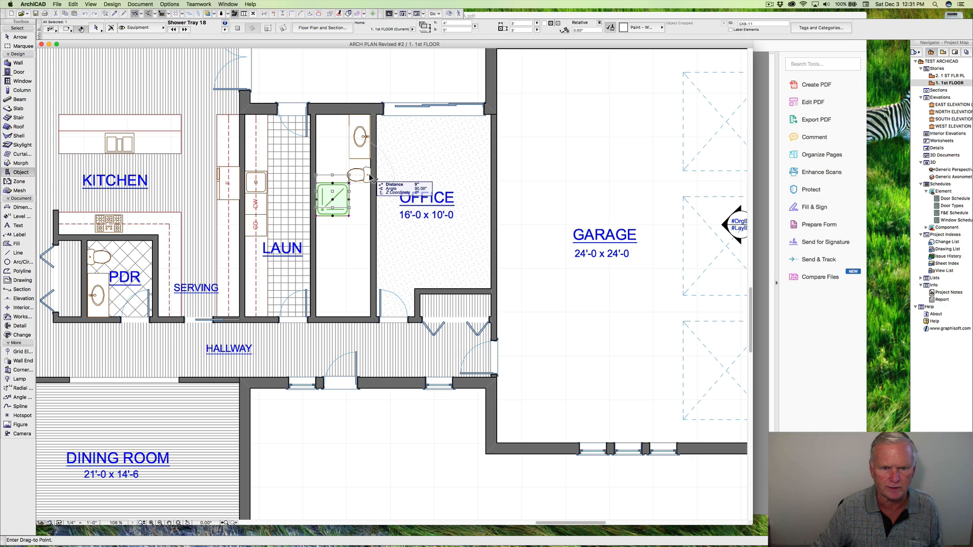
click(370, 177)
click(348, 176)
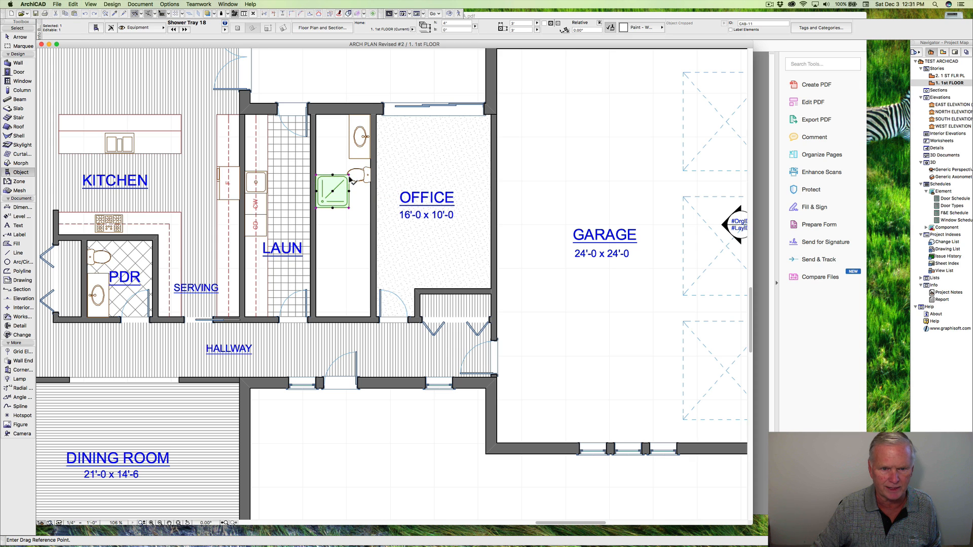
text(18)
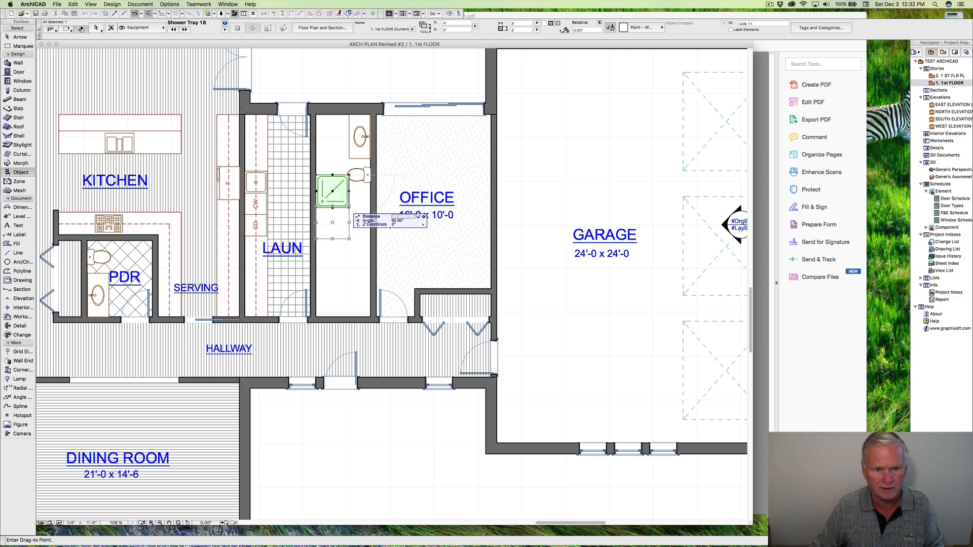
key(Return)
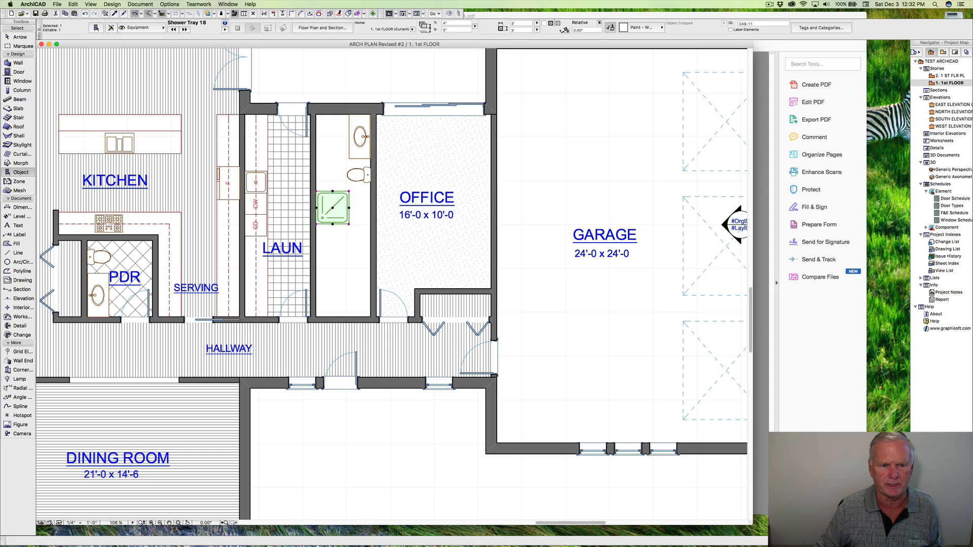
key(Escape)
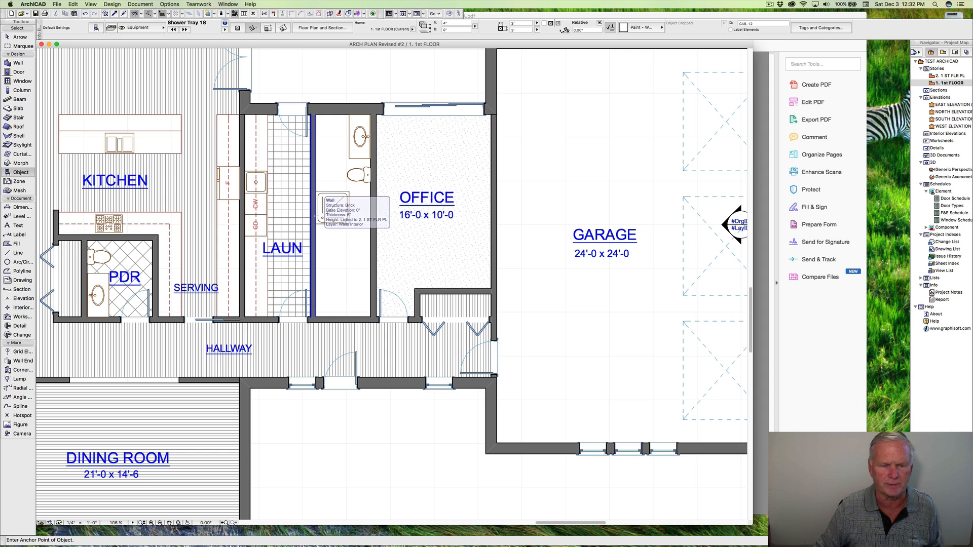
Draw an interior wall across the new bathroom along the shower tray's hallway side, matching the laundry wall's 6" brick settings.
alt+click(316, 217)
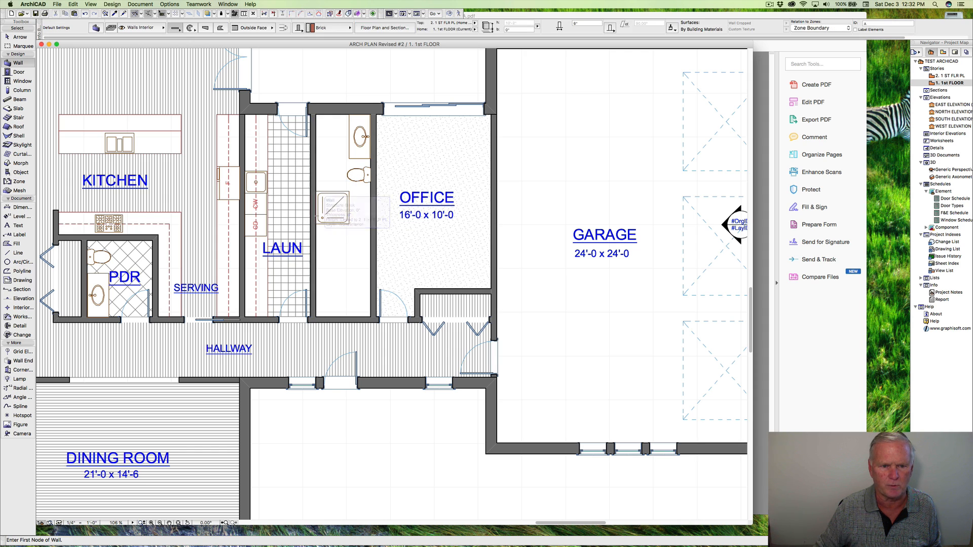
click(316, 224)
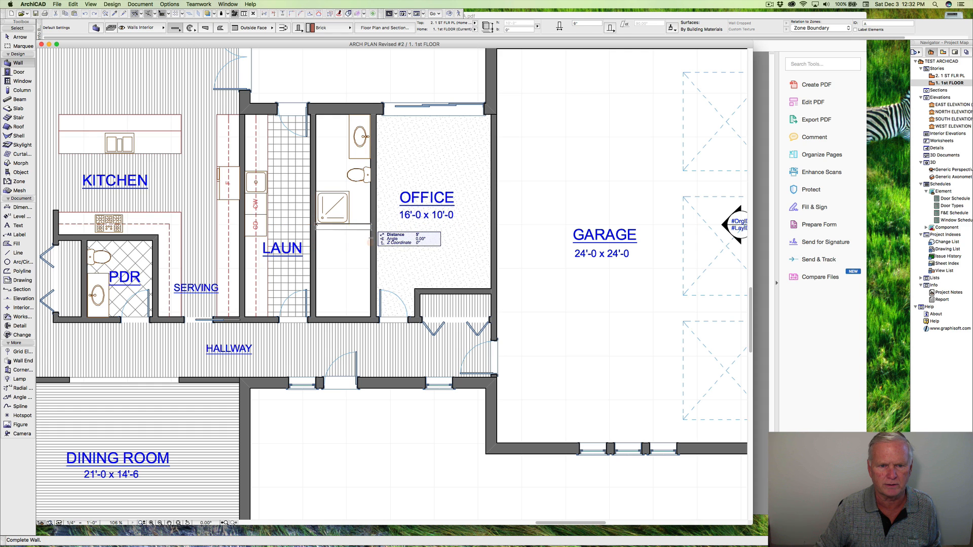
key(Escape)
Stretch the shower tray to 5' wide so it spans from the laundry wall to the office wall.
shift+click(335, 211)
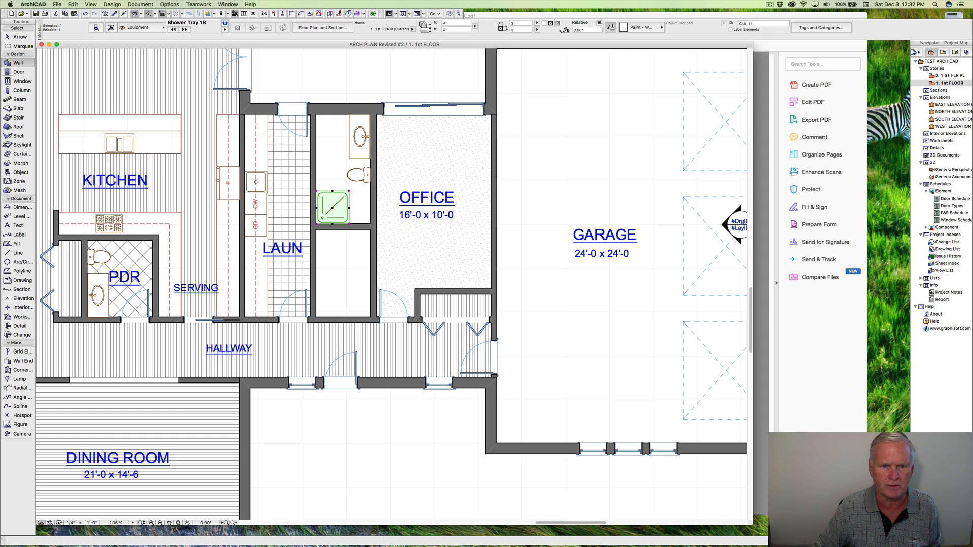
click(348, 191)
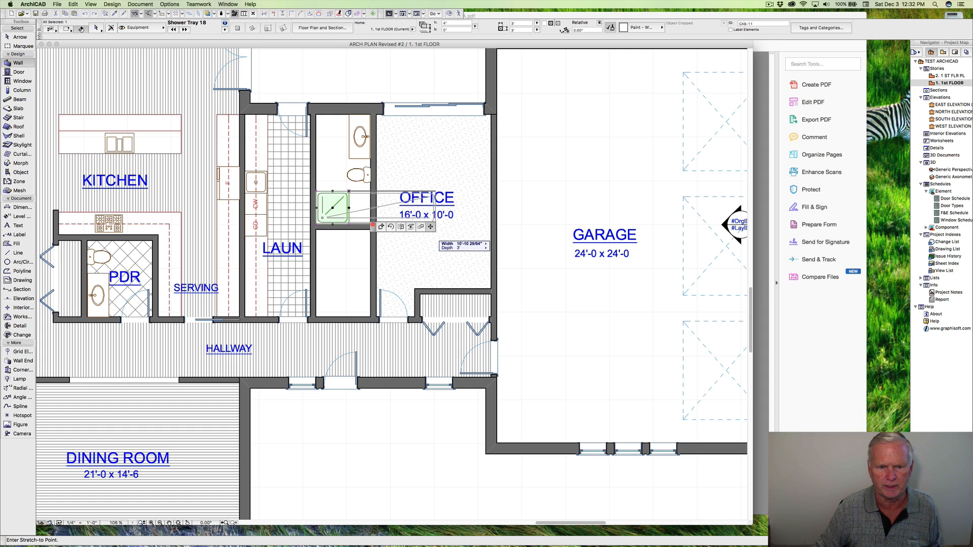
click(381, 227)
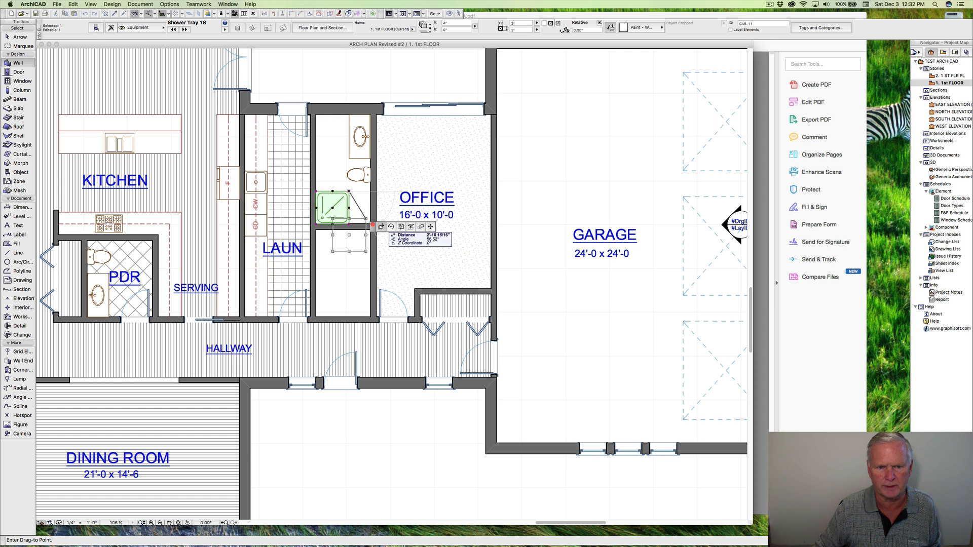
key(Escape)
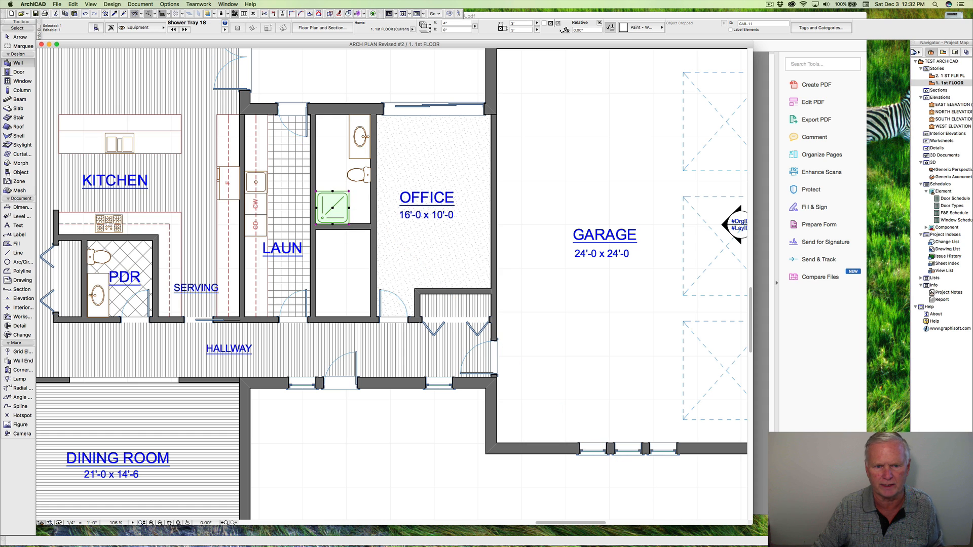
click(349, 192)
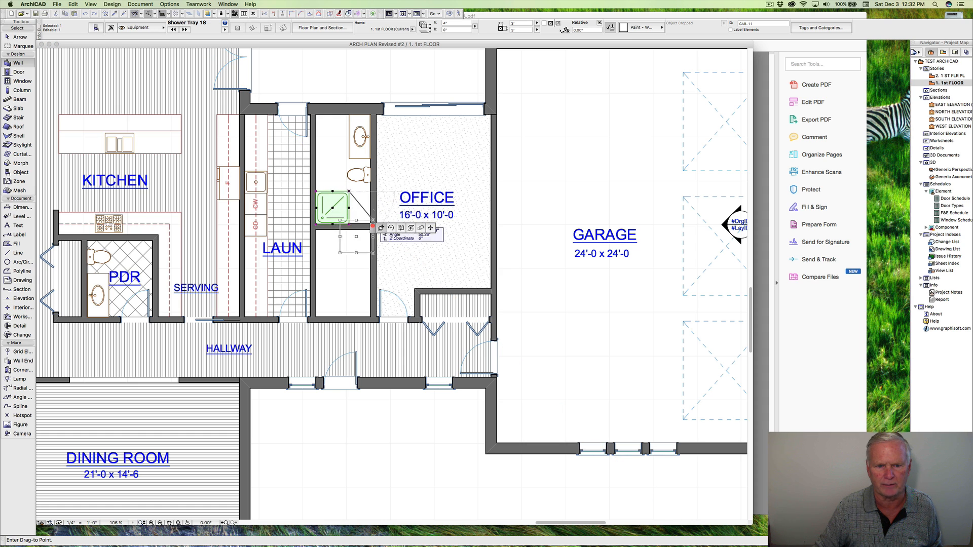
click(431, 228)
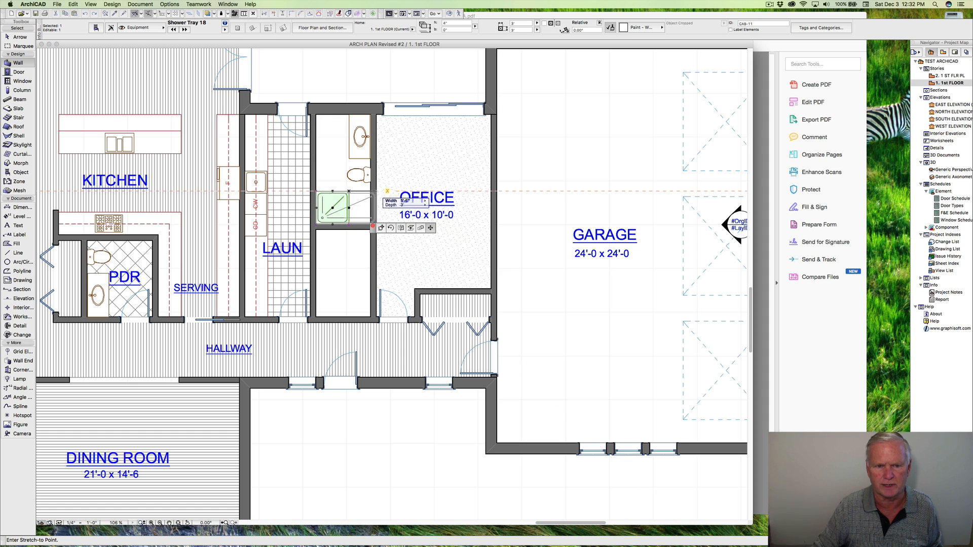
click(370, 207)
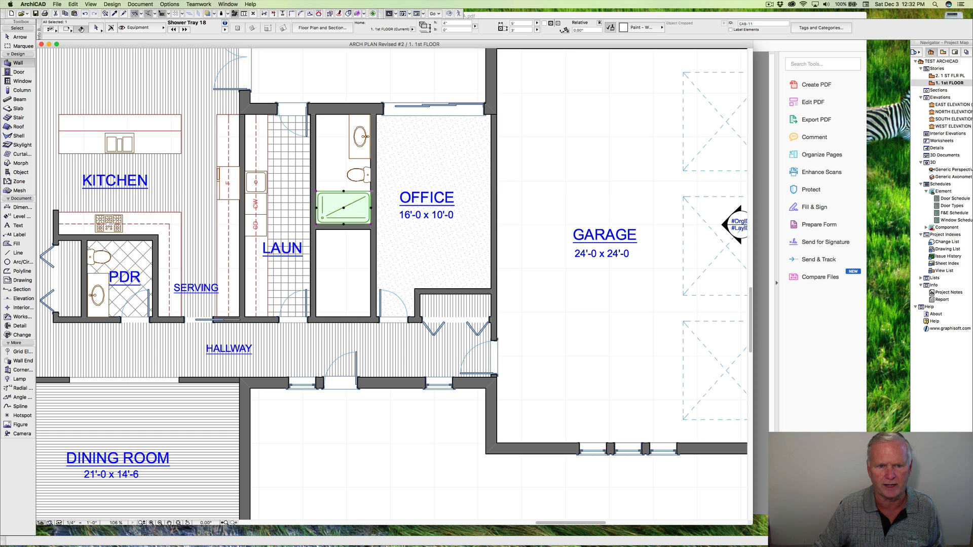
key(Escape)
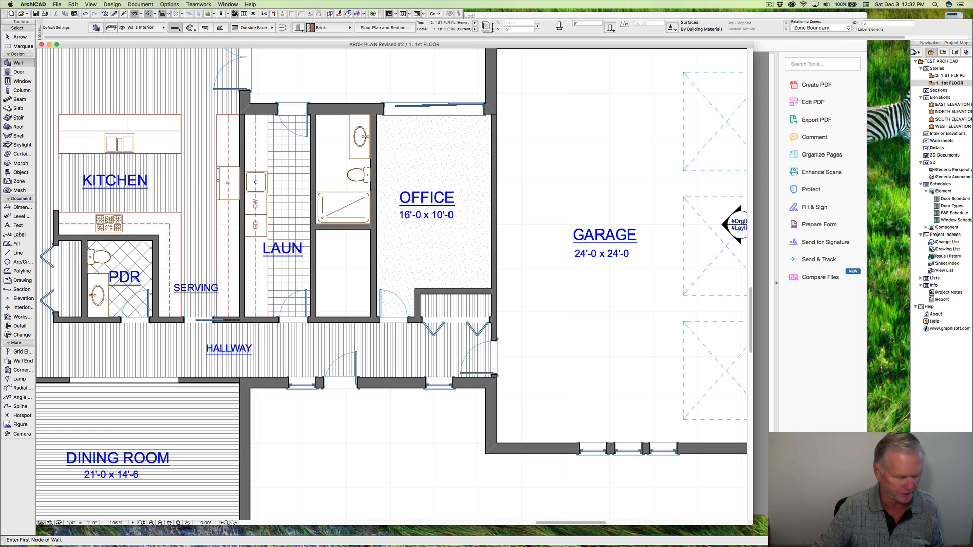
Place a D1 Entrance 18 door in the new bathroom's exterior wall, cornered on a guide line offset from the laundry wall and swinging inward.
alt+click(308, 105)
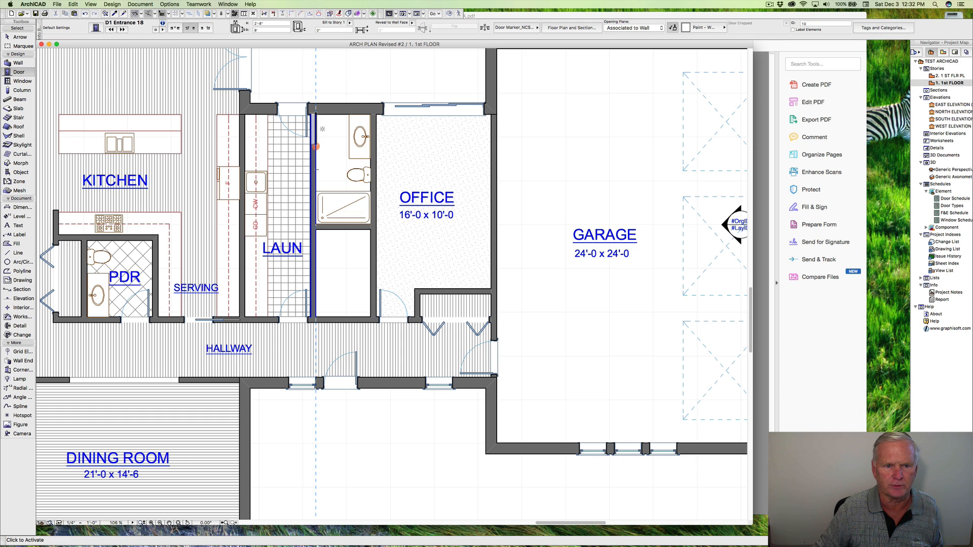
click(315, 146)
text(33/64")
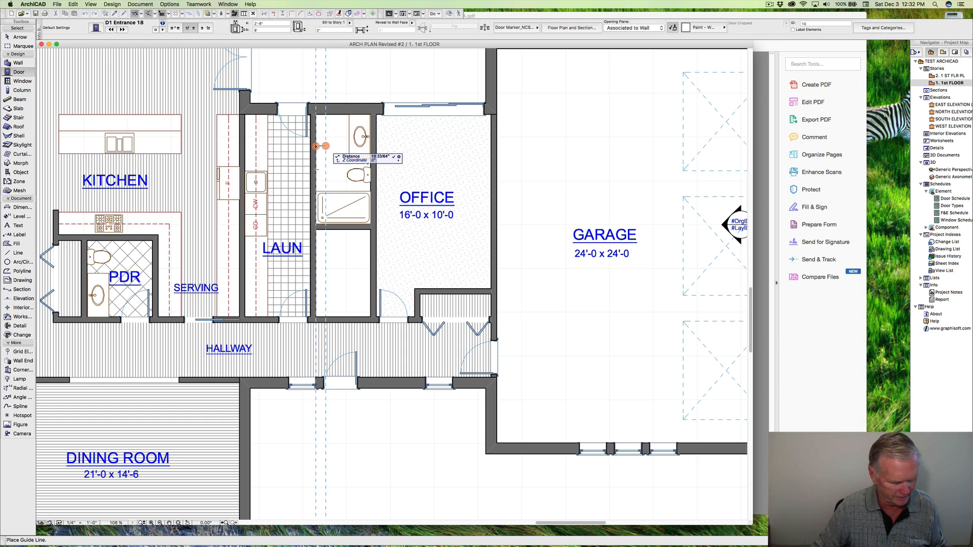
key(Return)
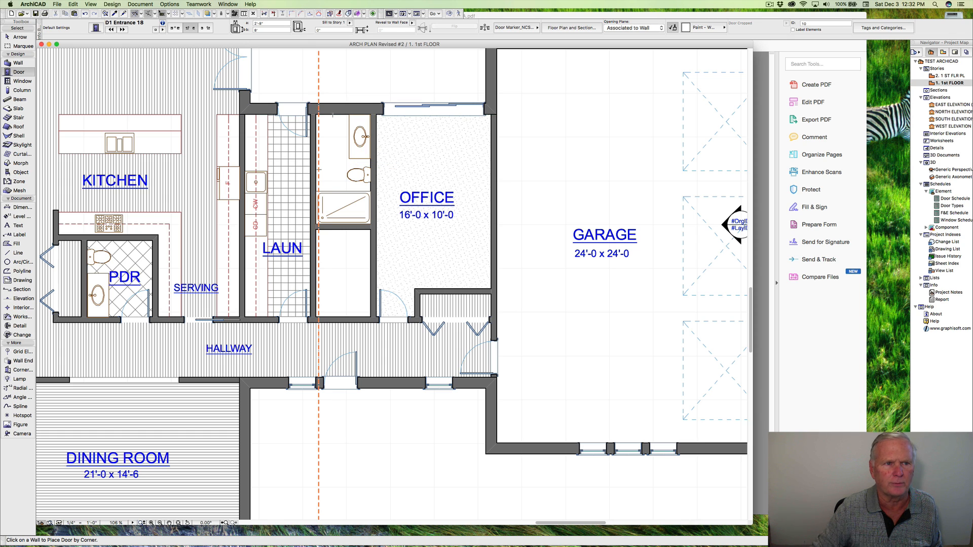
click(205, 28)
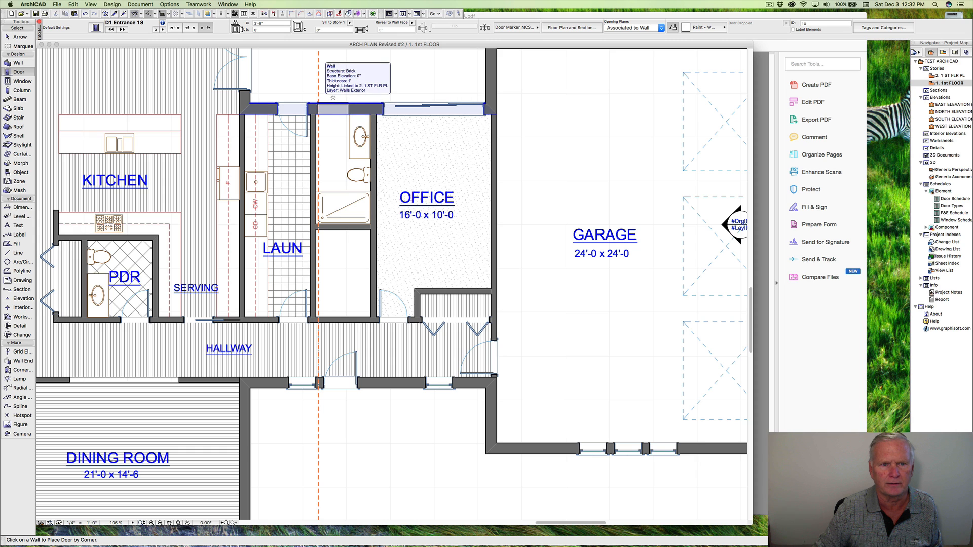
click(333, 97)
click(333, 98)
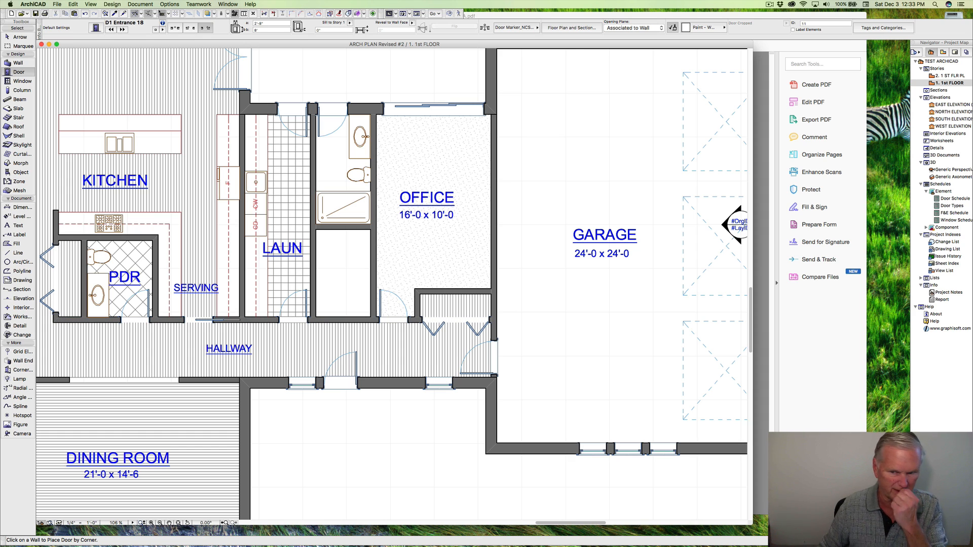
Check the marked-up PDF and split the hallway wall midway between the laundry and office walls, keeping the garage-side piece selected.
click(765, 347)
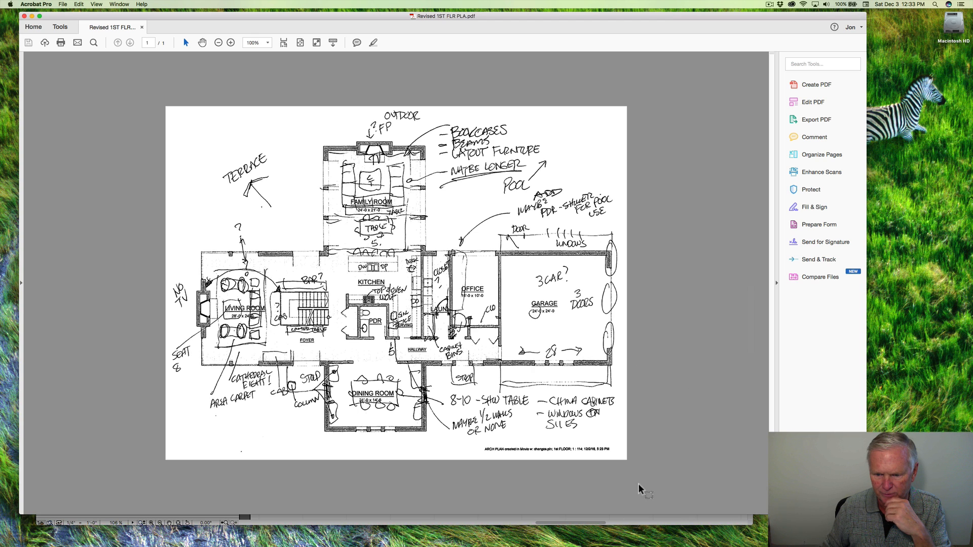
click(627, 520)
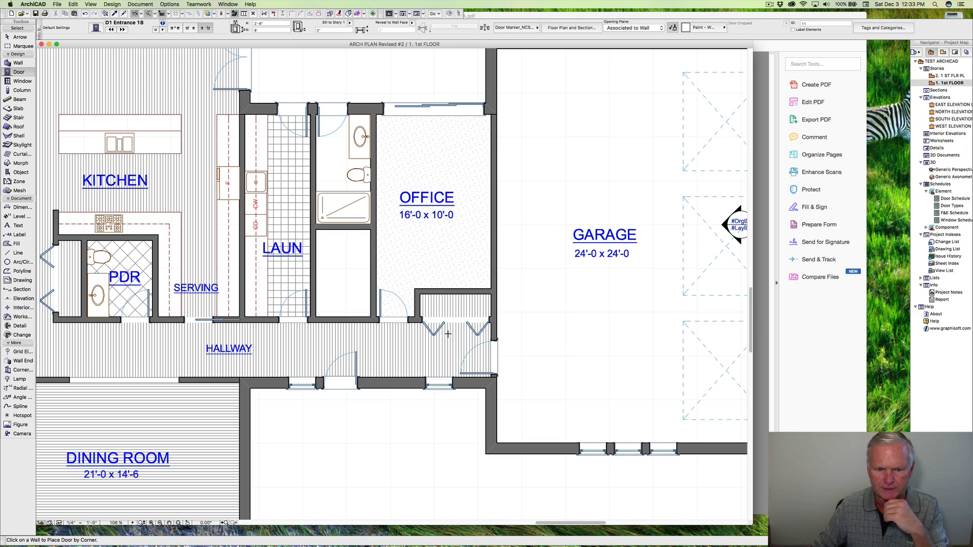
shift+click(354, 319)
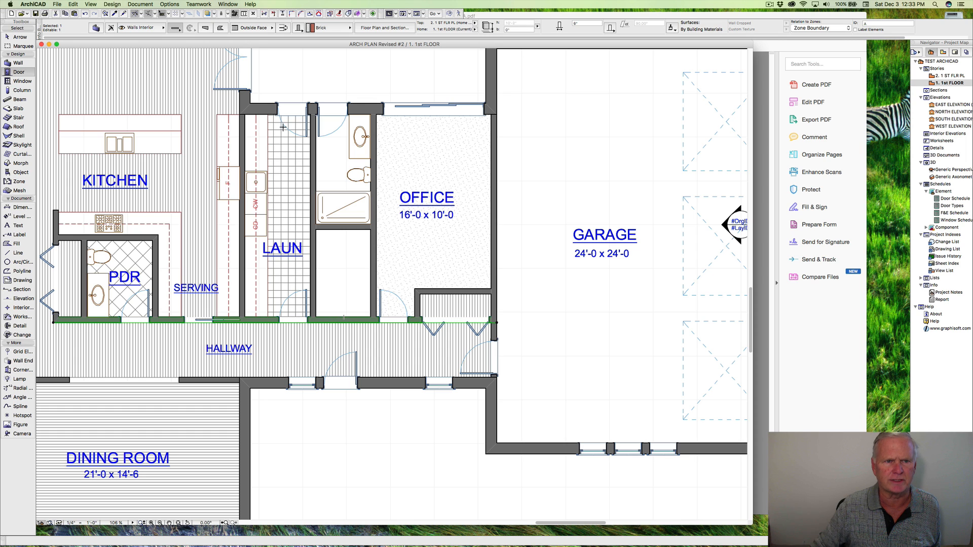
click(274, 13)
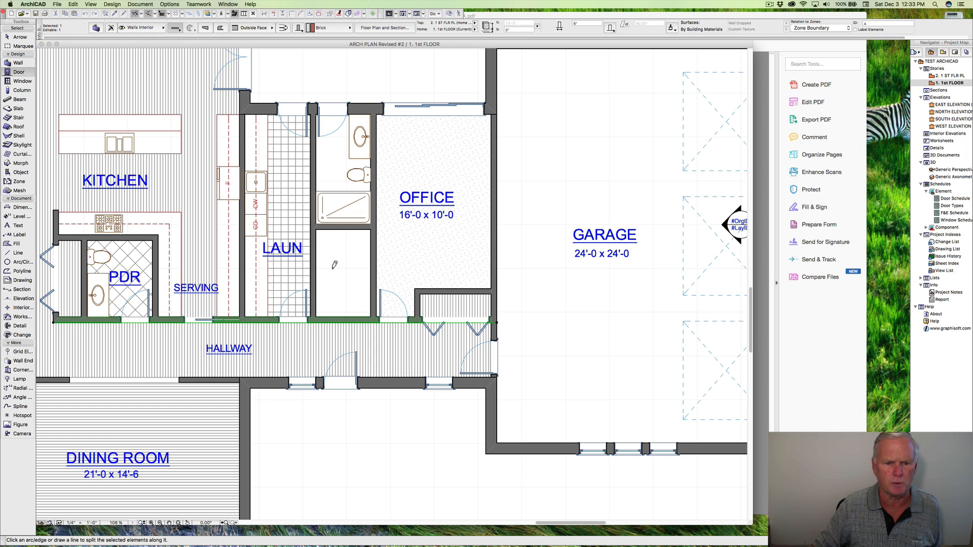
click(344, 299)
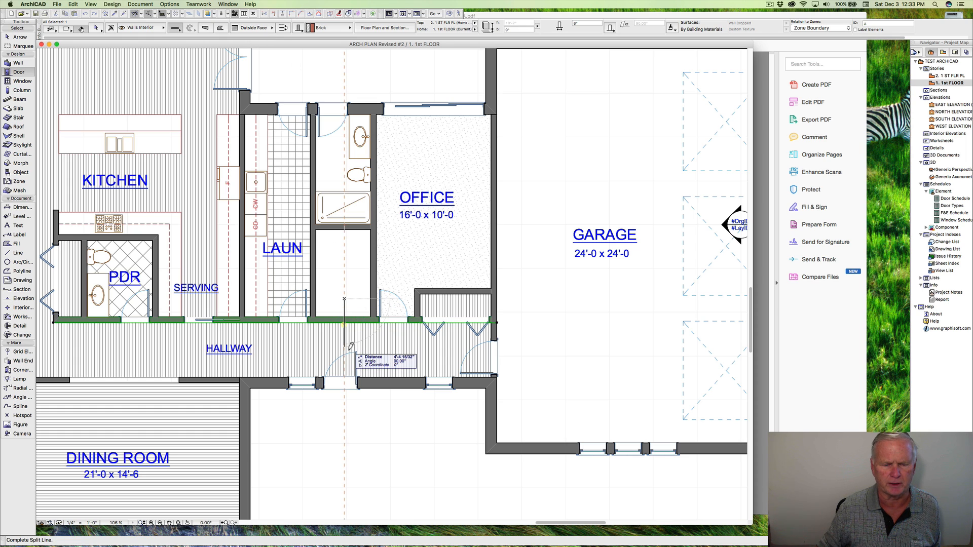
click(351, 346)
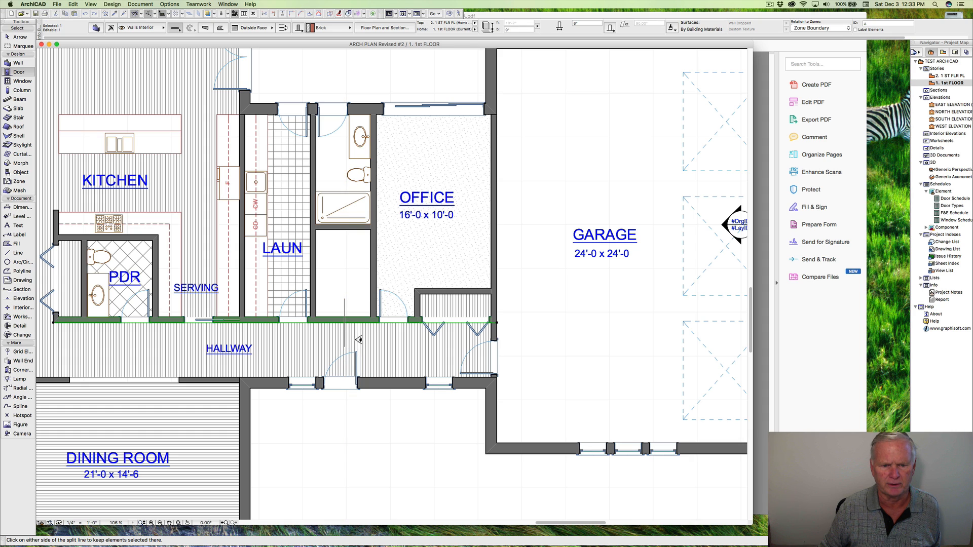
click(360, 339)
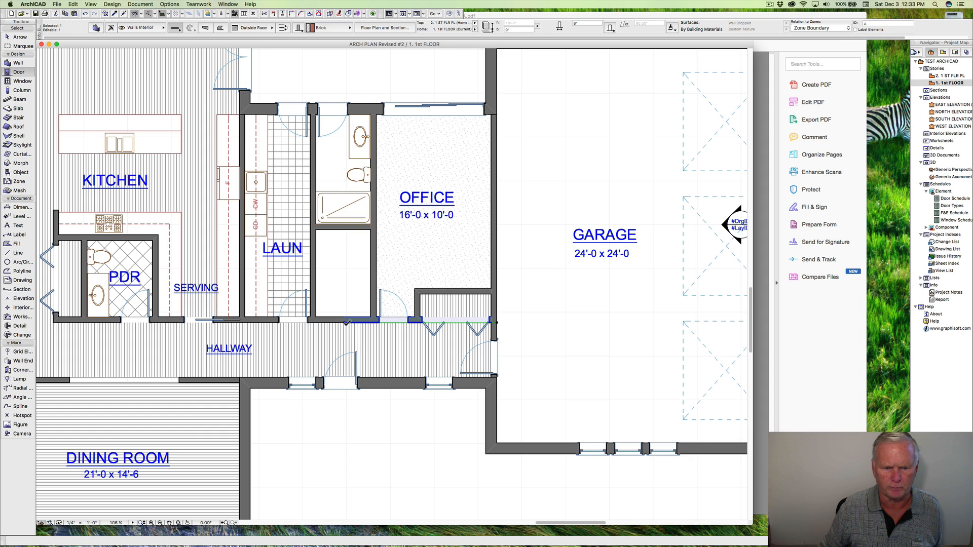
Shorten the garage-side hallway wall piece to the closet corner, and stretch the closet's back wall across to the office's bathroom-side wall.
click(345, 322)
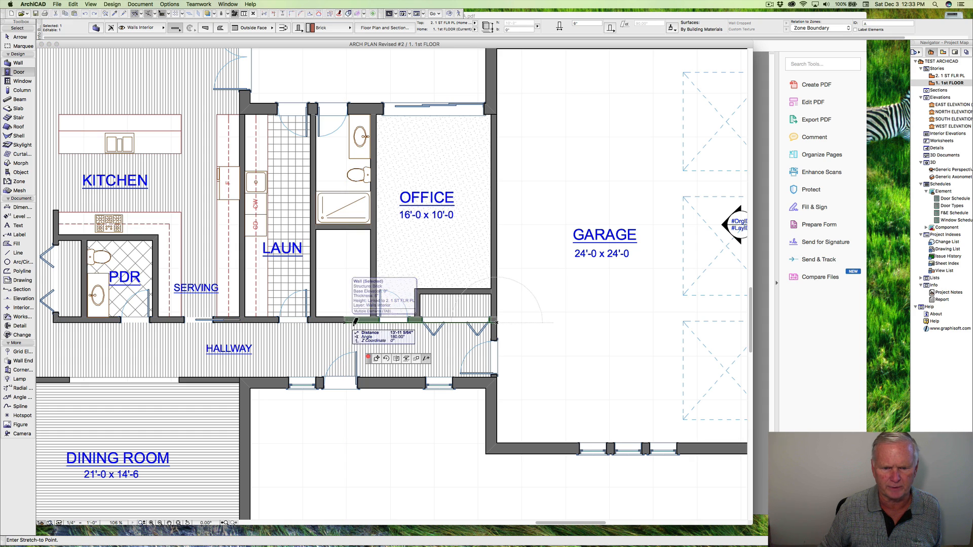
click(415, 322)
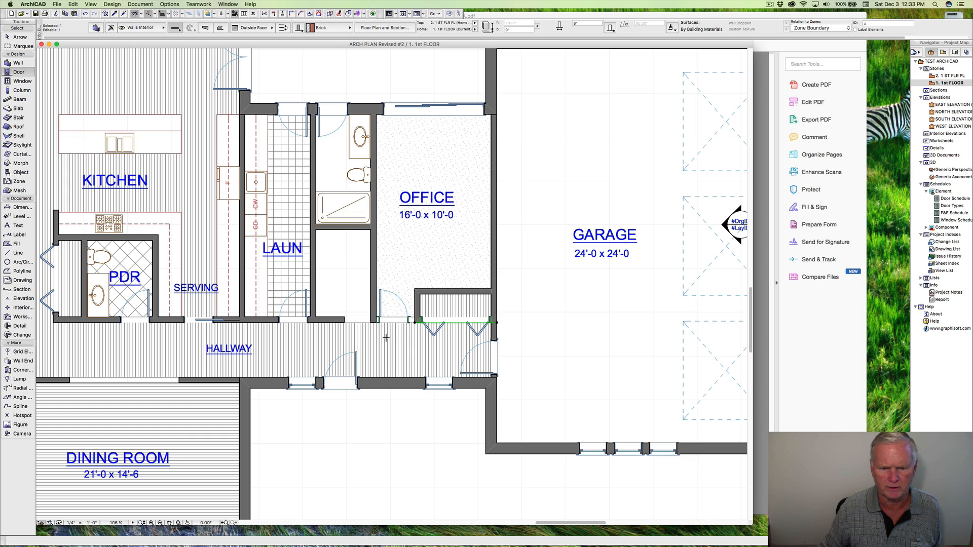
click(422, 292)
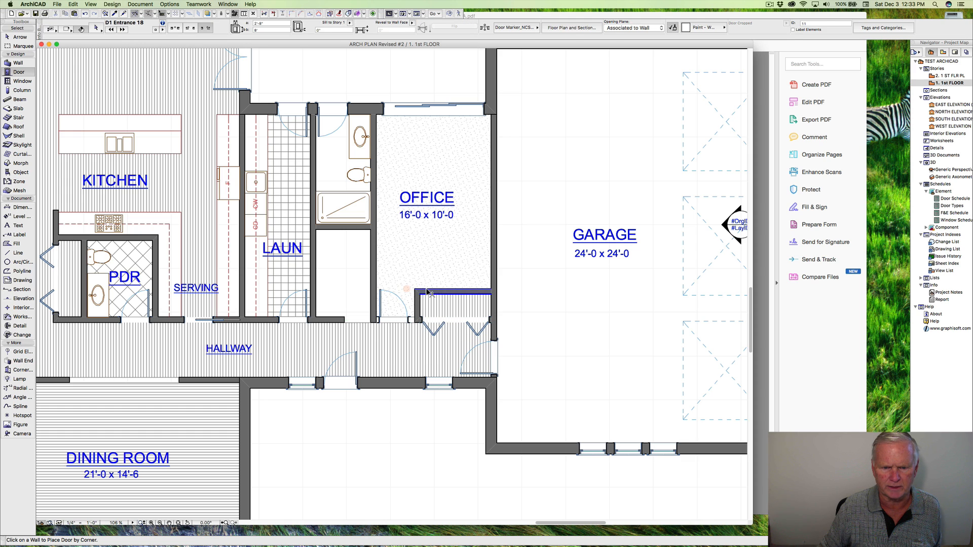
click(416, 293)
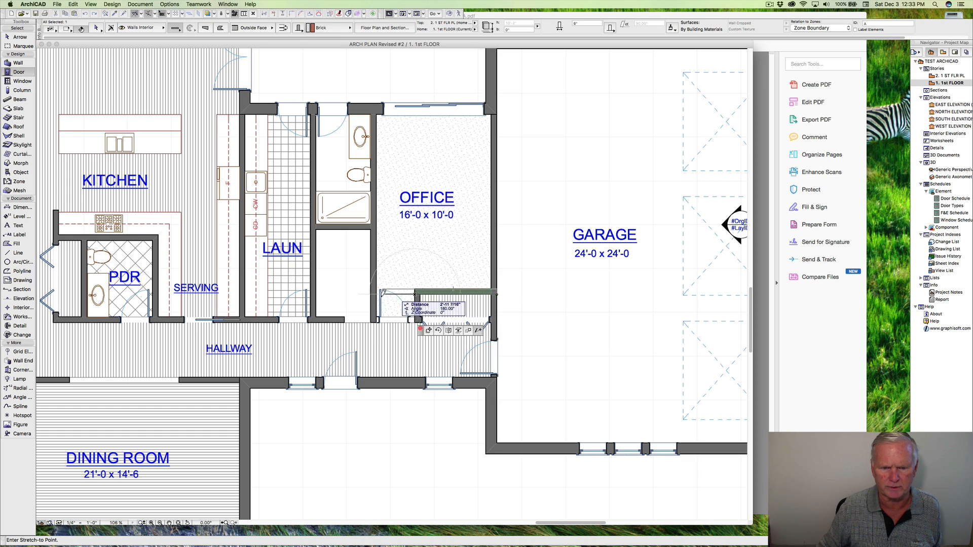
click(375, 292)
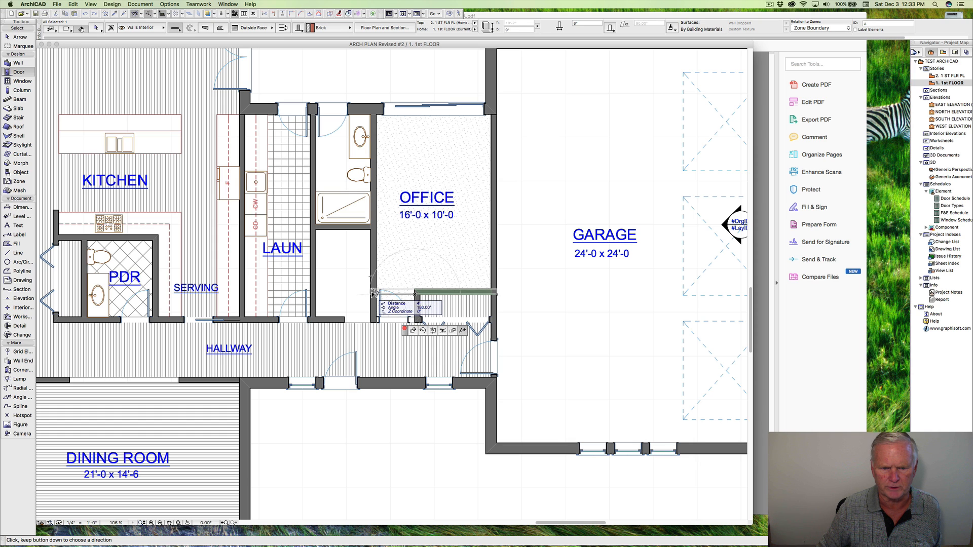
key(Escape)
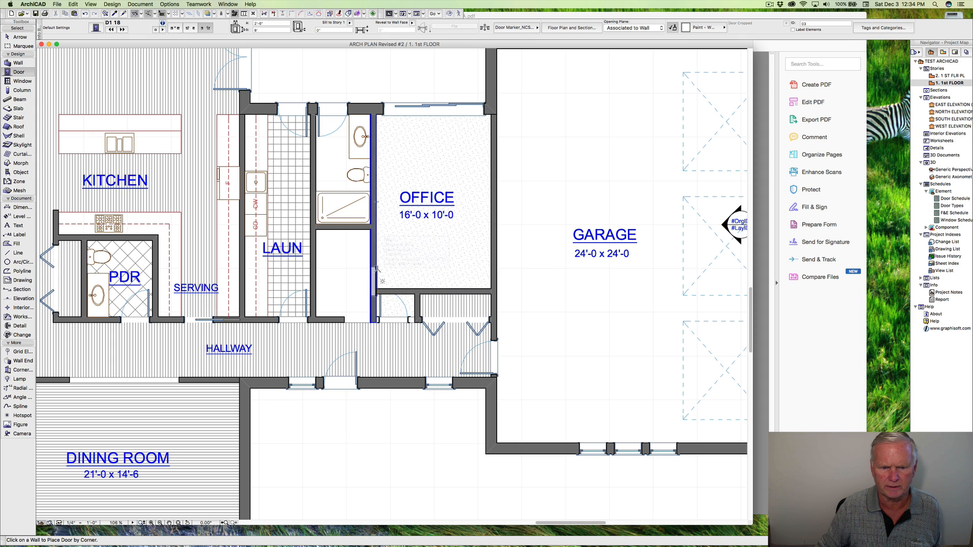
Place a D1 18 door into the office in the extended closet wall, cornered on a guide line offset 3", and delete the old hallway-side door.
click(376, 296)
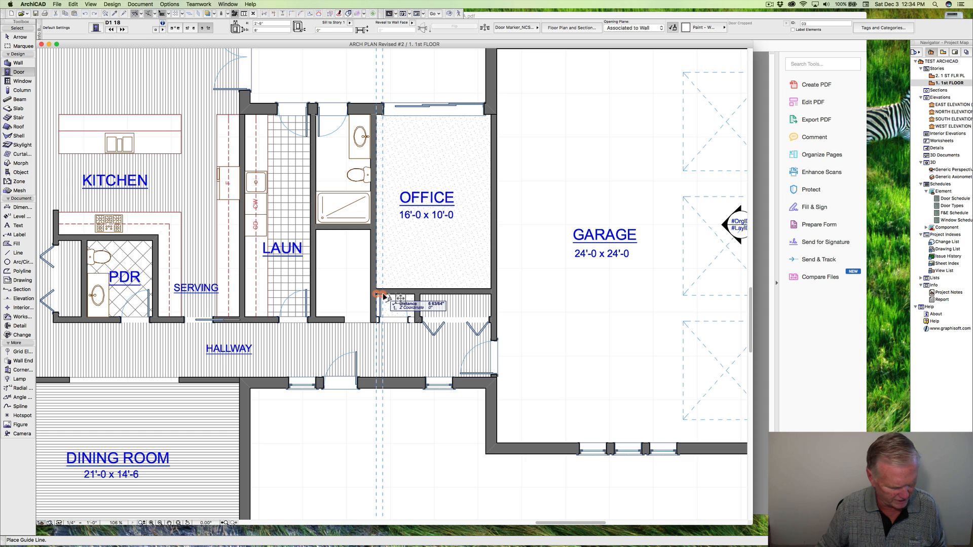
text(3')
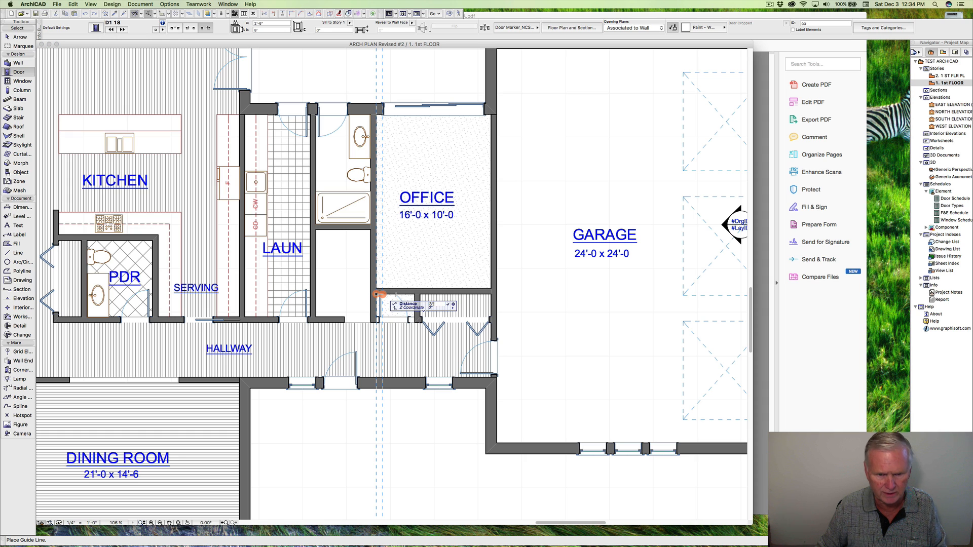
key(Return)
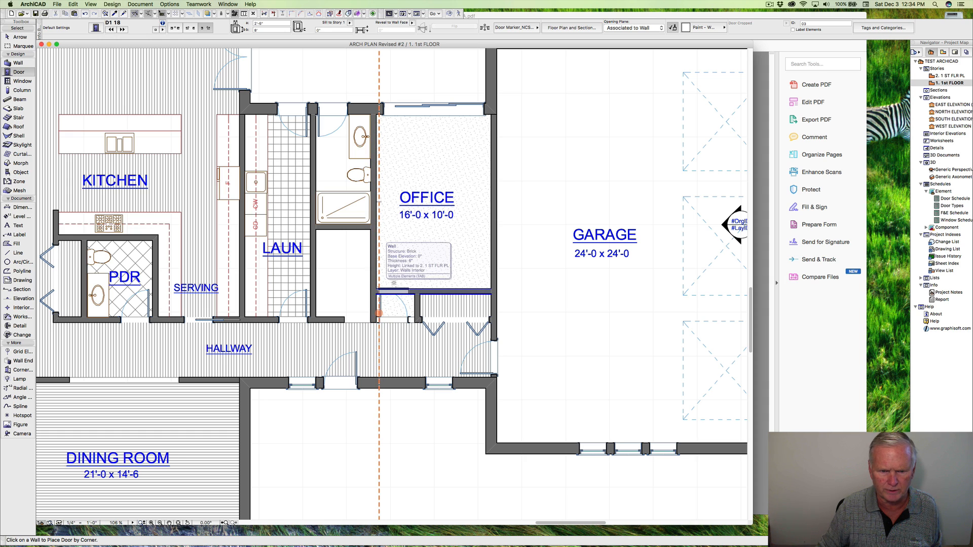
click(379, 292)
click(394, 283)
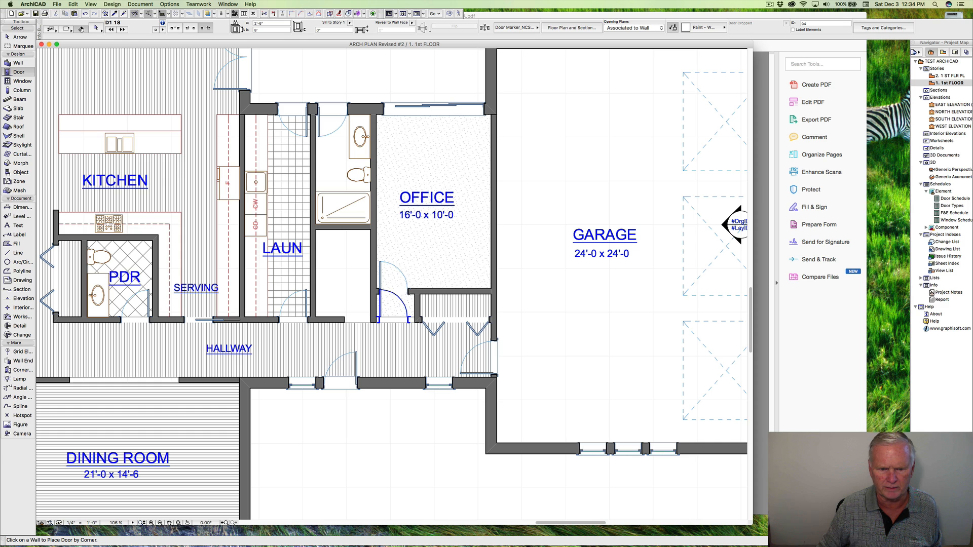
key(Escape)
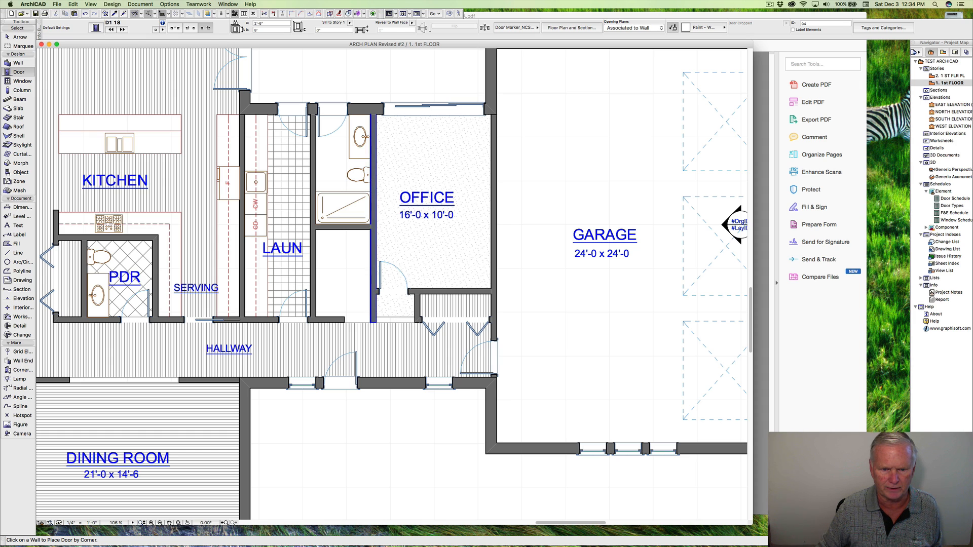
Trim the office's bathroom-side wall back to the new door wall, and pull the office carpet fill's hallway edge up to that wall.
click(379, 263)
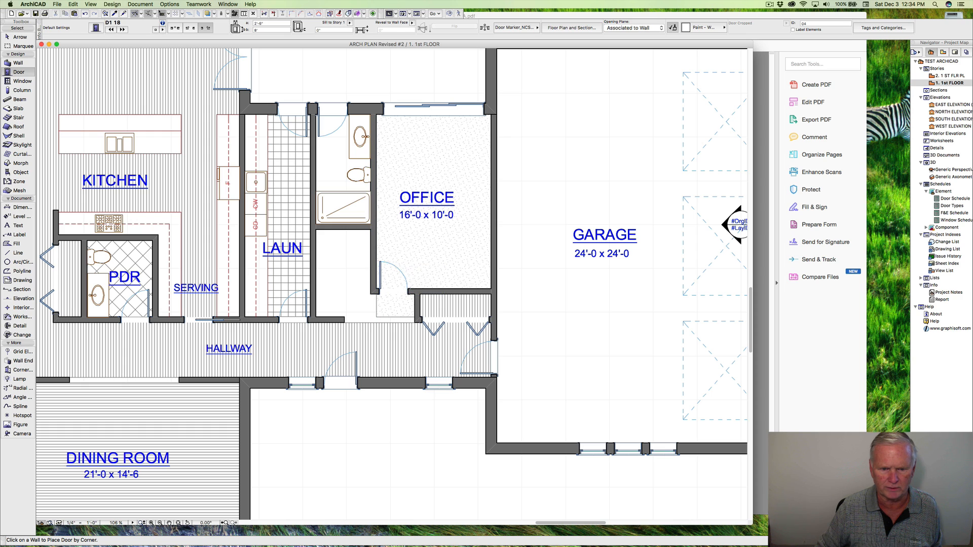
shift+click(376, 306)
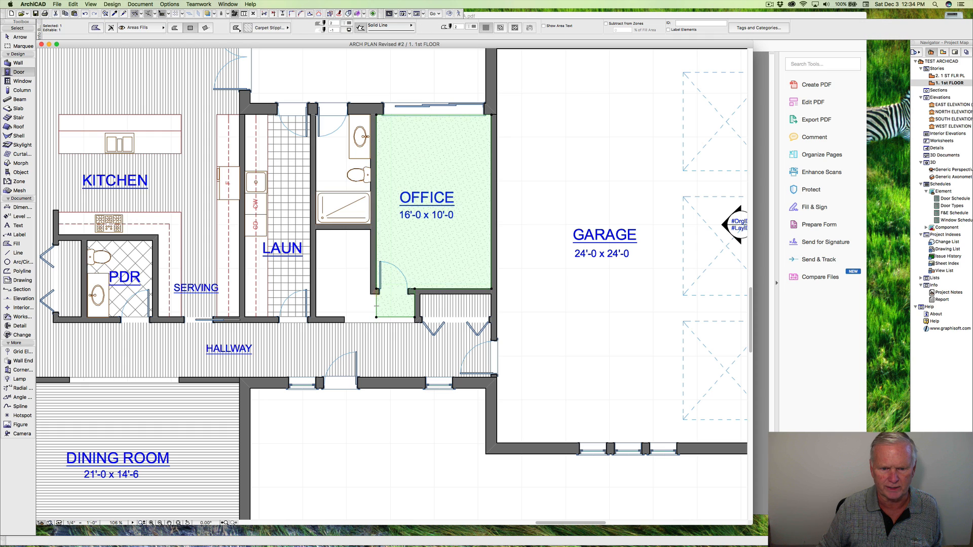
click(382, 317)
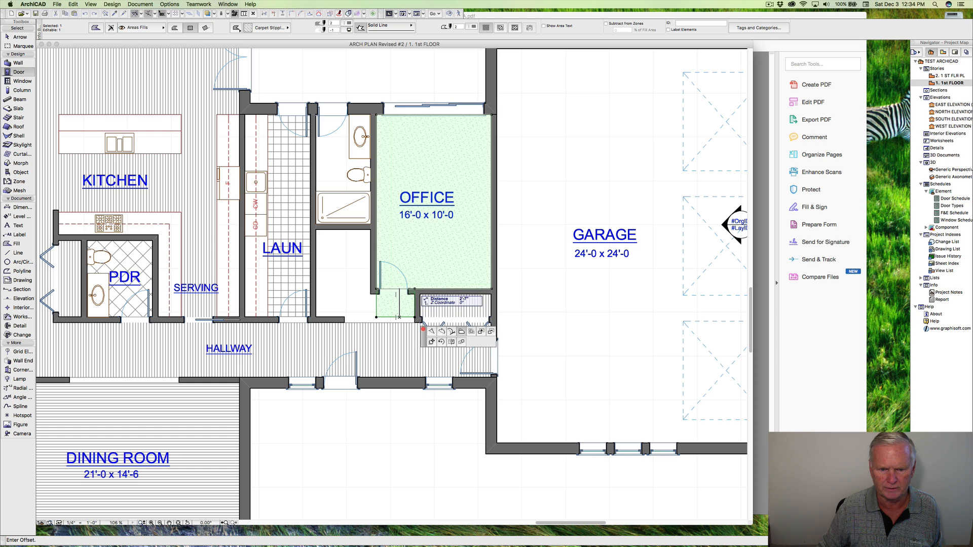
key(Escape)
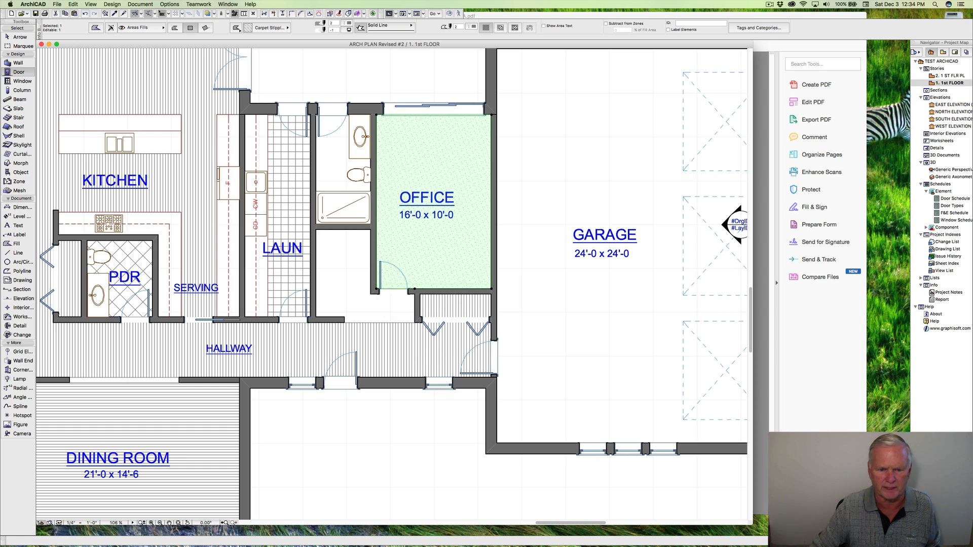
key(Escape)
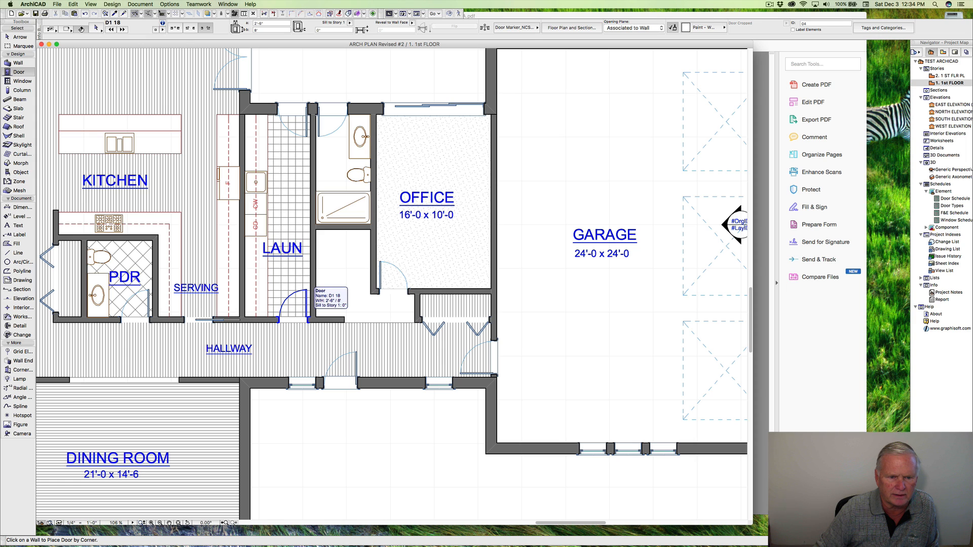
Delete the laundry's hallway door and shorten the remaining hallway wall to the wall between the serving area and laundry.
key(Delete)
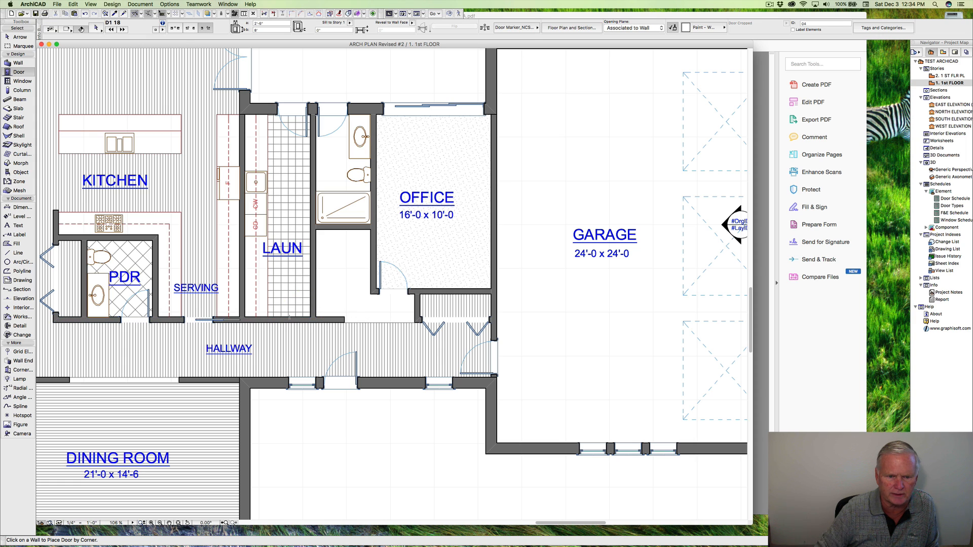
shift+click(289, 319)
click(344, 323)
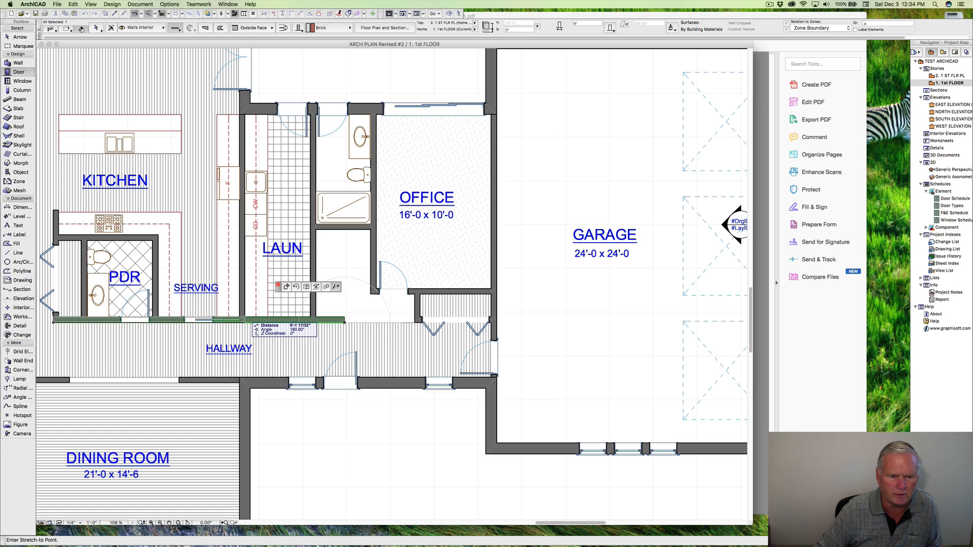
click(245, 322)
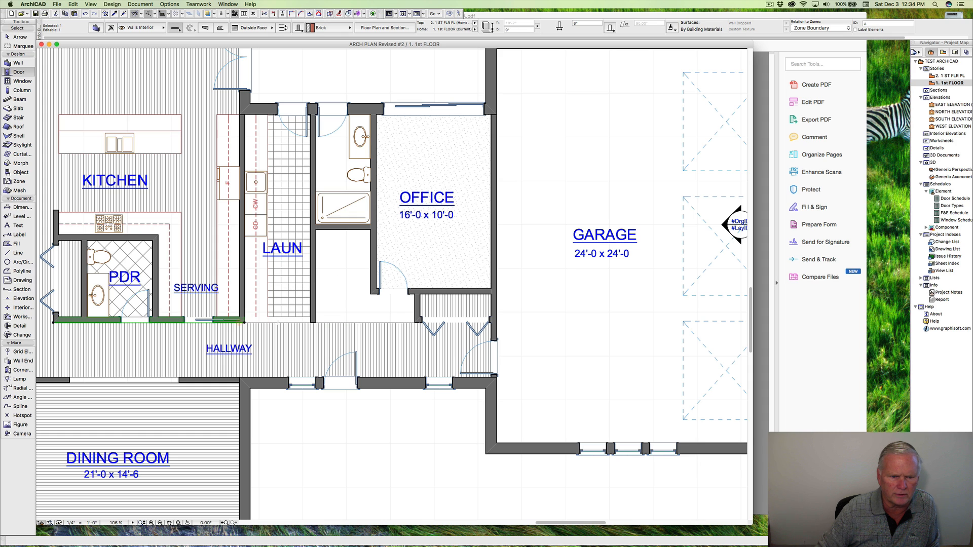
Try to intersect the new office door wall with the kitchen-side laundry wall, and undo it.
shift+click(243, 313)
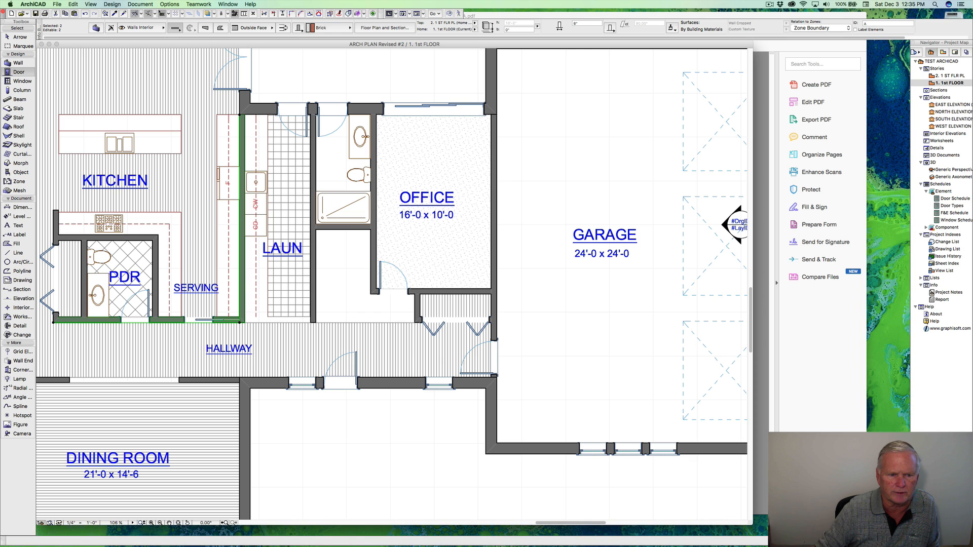
scroll(235, 312, up, 5)
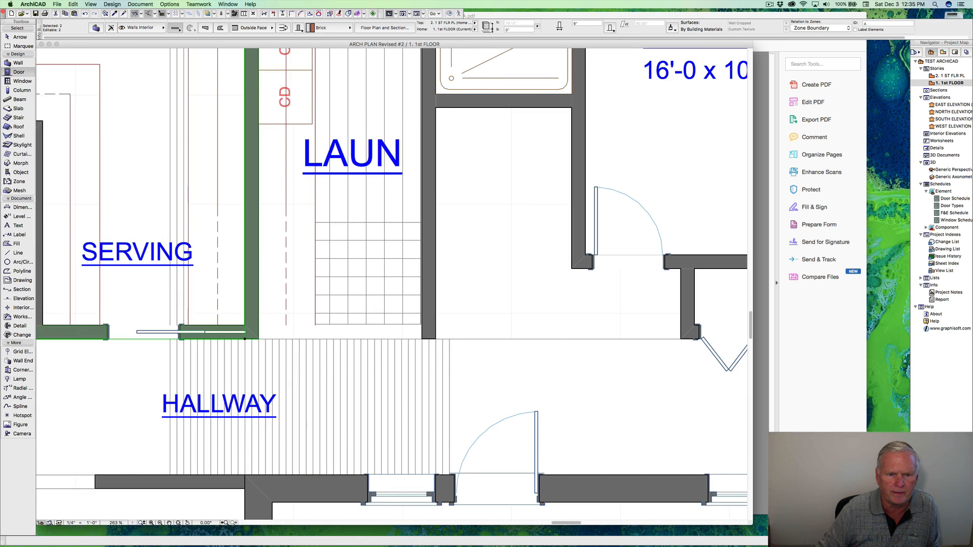
scroll(256, 315, down, 4)
scroll(256, 314, up, 2)
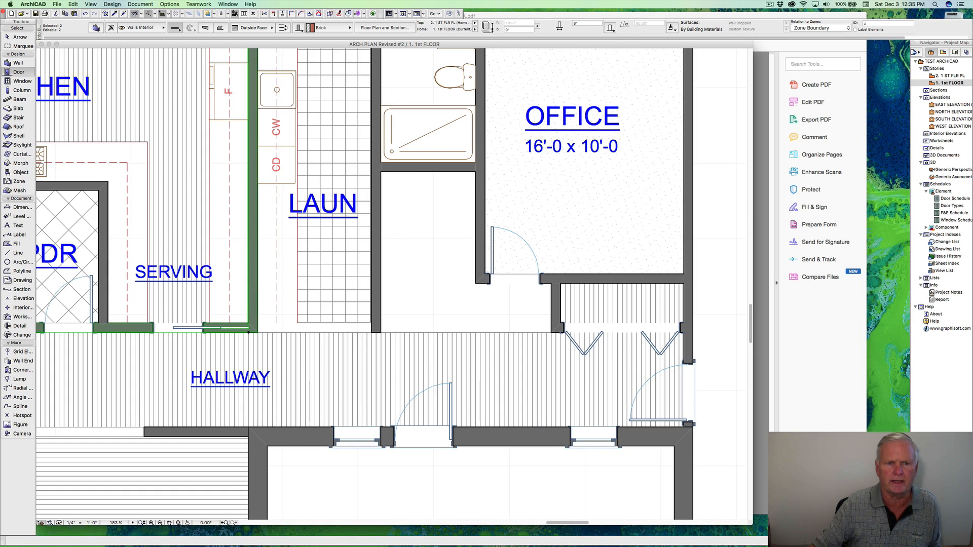
scroll(179, 296, down, 3)
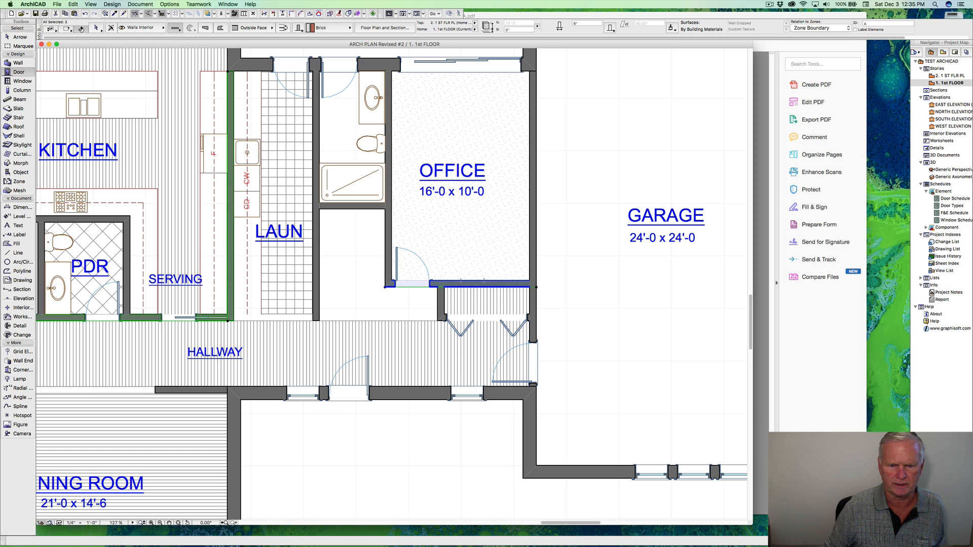
shift+click(424, 280)
shift+click(317, 265)
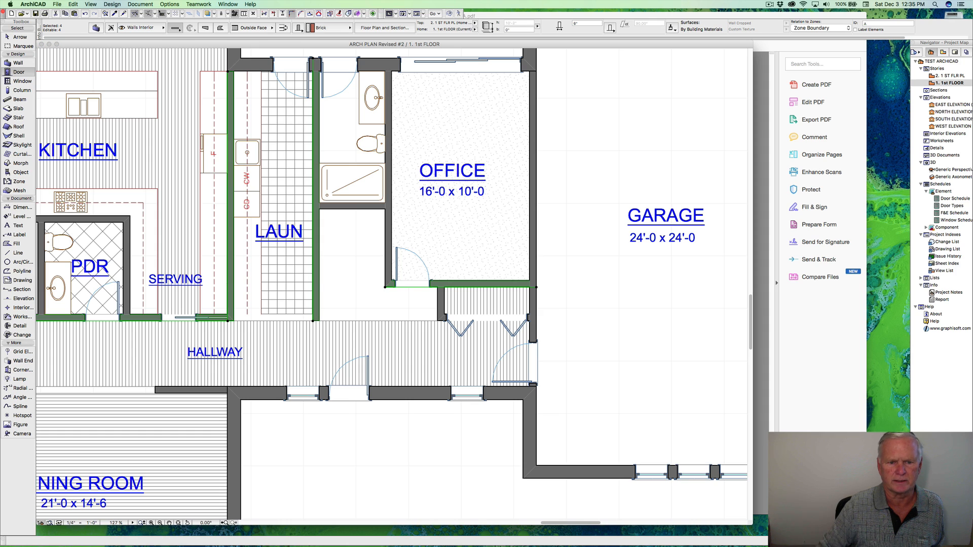
click(292, 14)
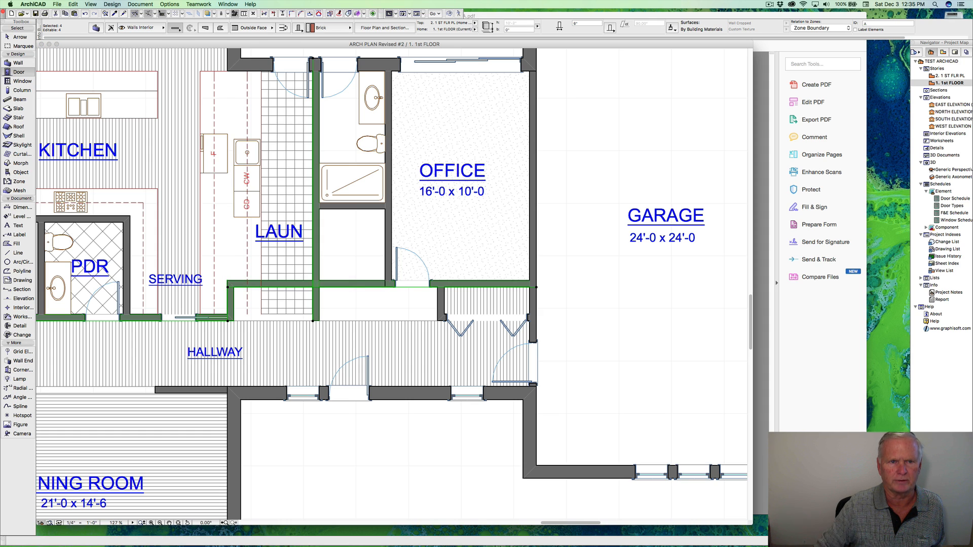
click(85, 14)
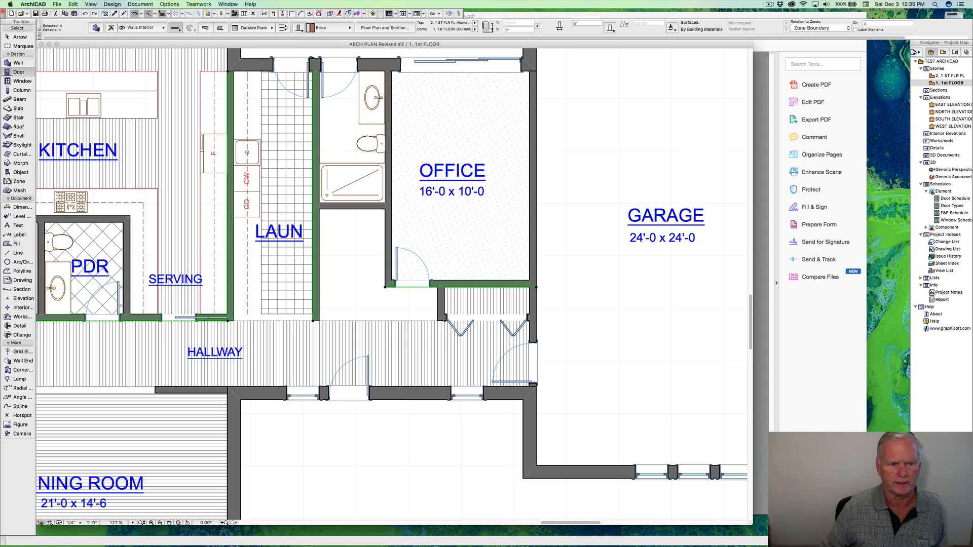
Intersect the office door wall with the laundry's bathroom-side wall, and place a centred D1 18 door in the enclosed closet's laundry-side wall.
click(18, 72)
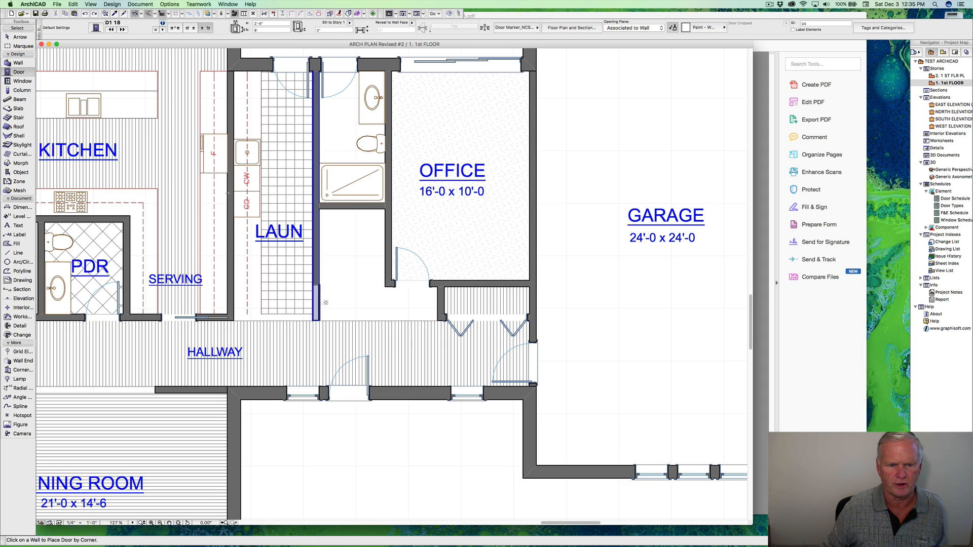
shift+click(319, 265)
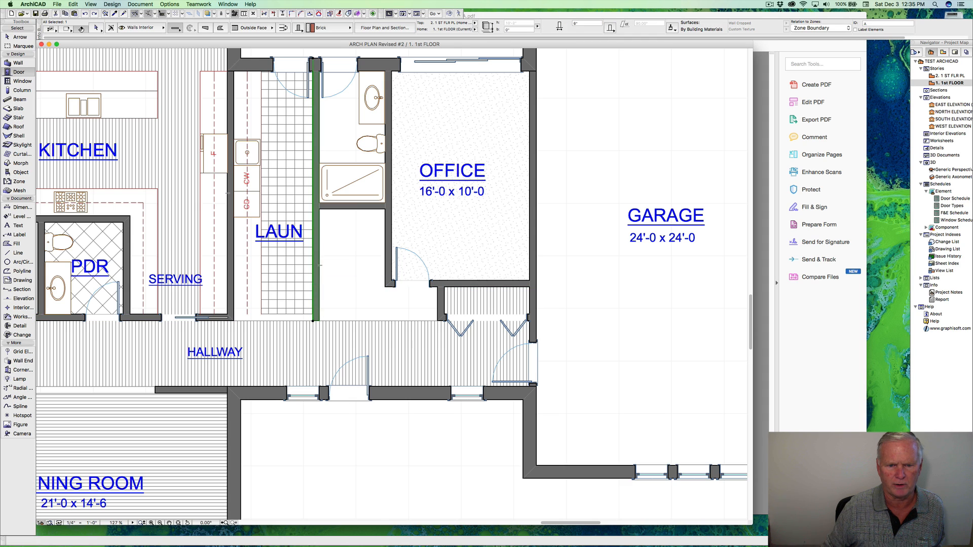
shift+click(456, 284)
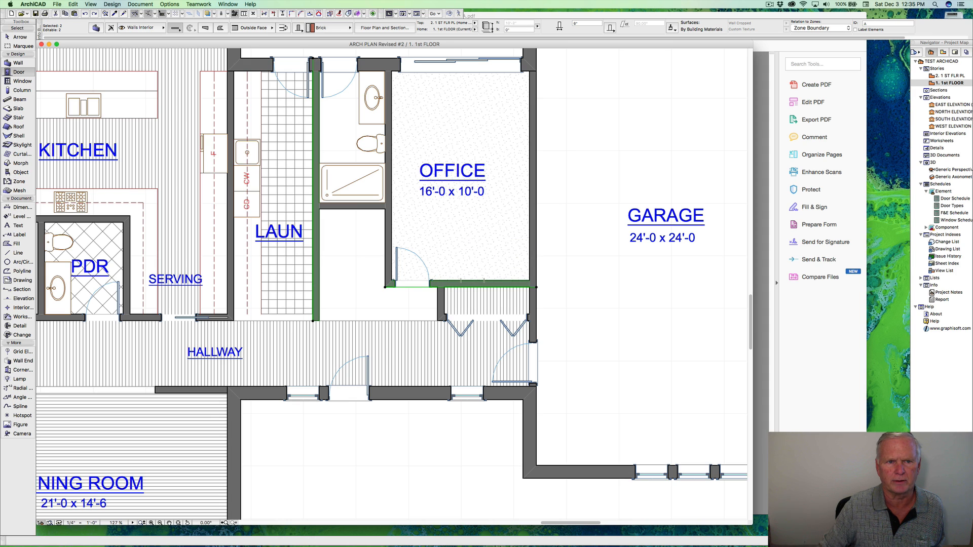
click(292, 13)
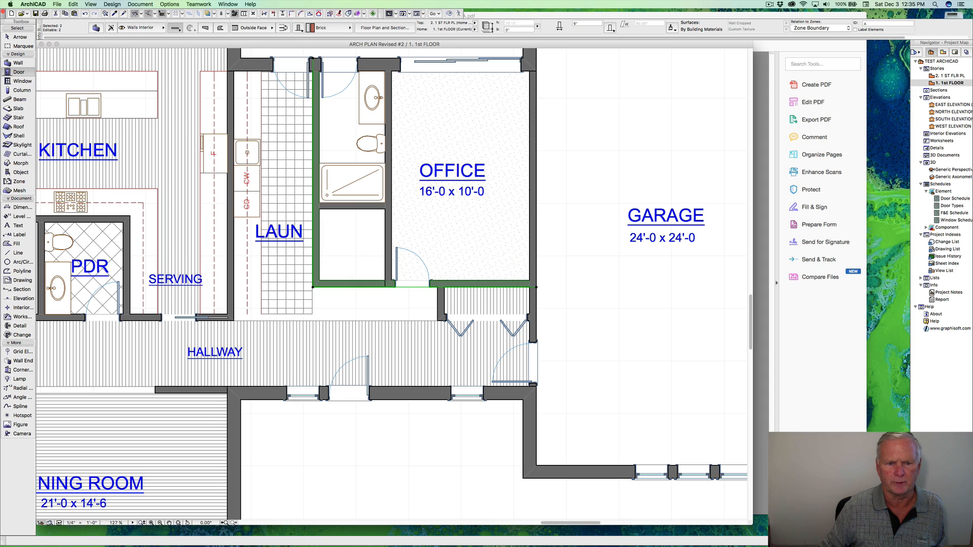
key(Escape)
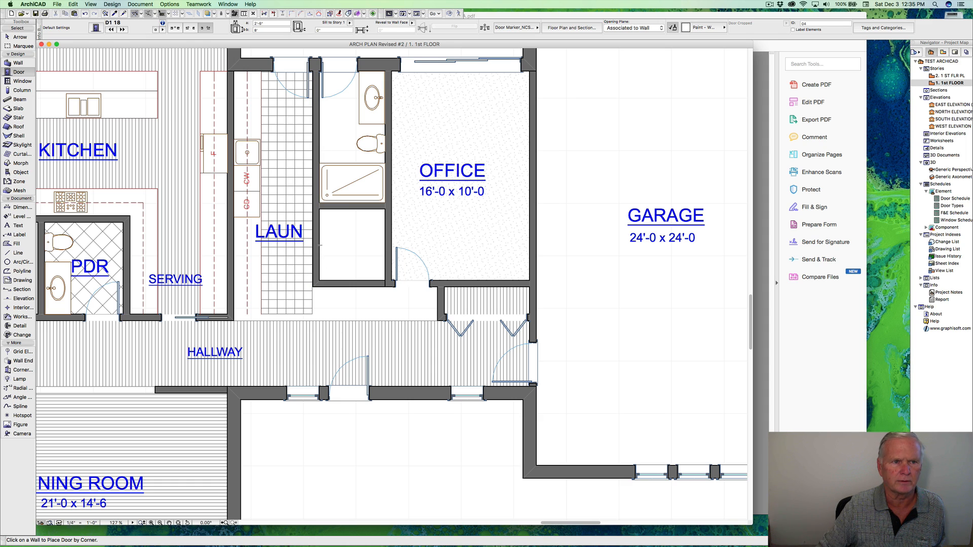
click(175, 28)
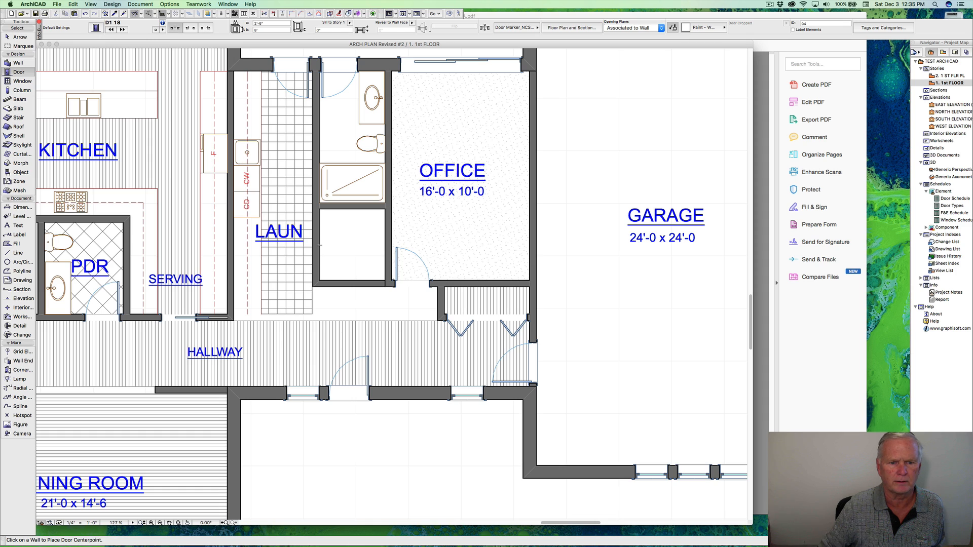
click(325, 245)
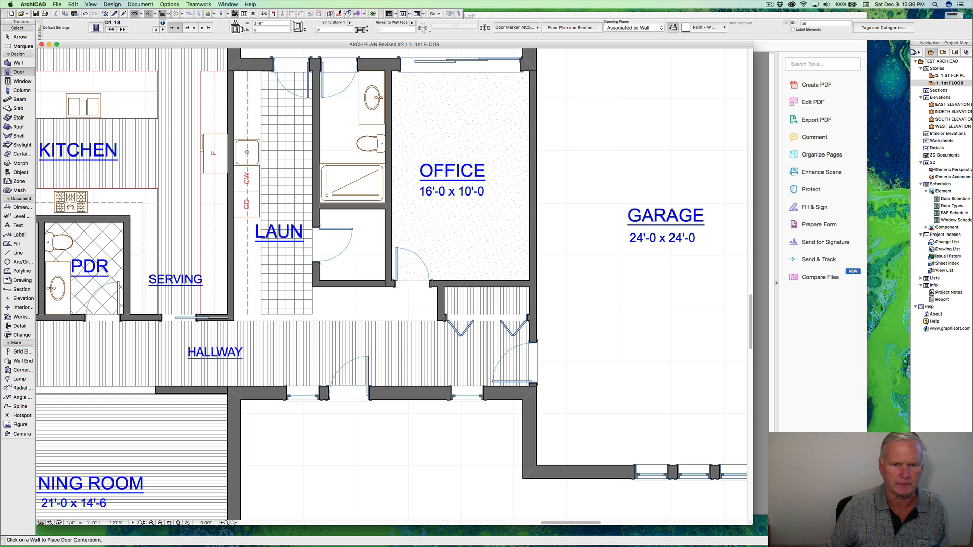
Draw an interior wall across the laundry below the dryer to the kitchen-side wall, and stretch its other end into the closet-side wall.
alt+click(352, 207)
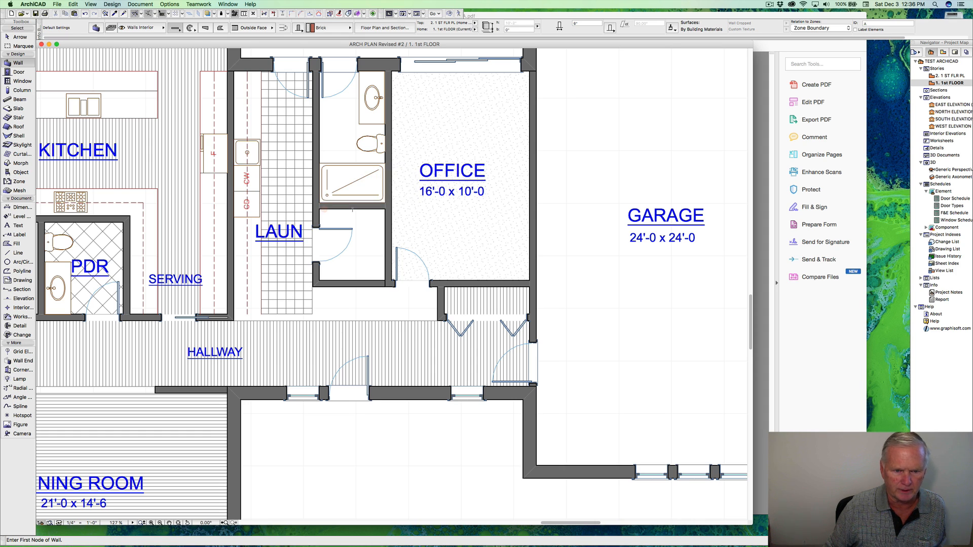
click(364, 225)
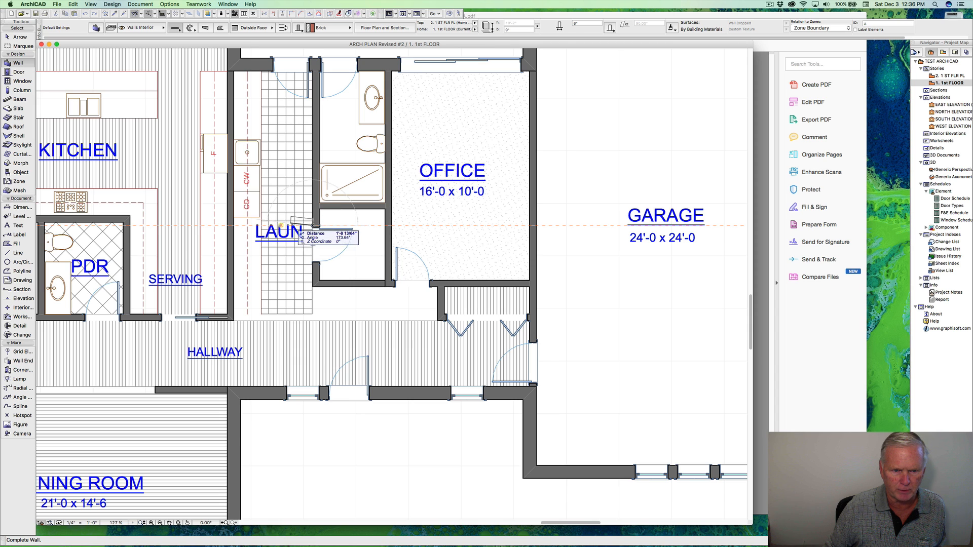
click(234, 225)
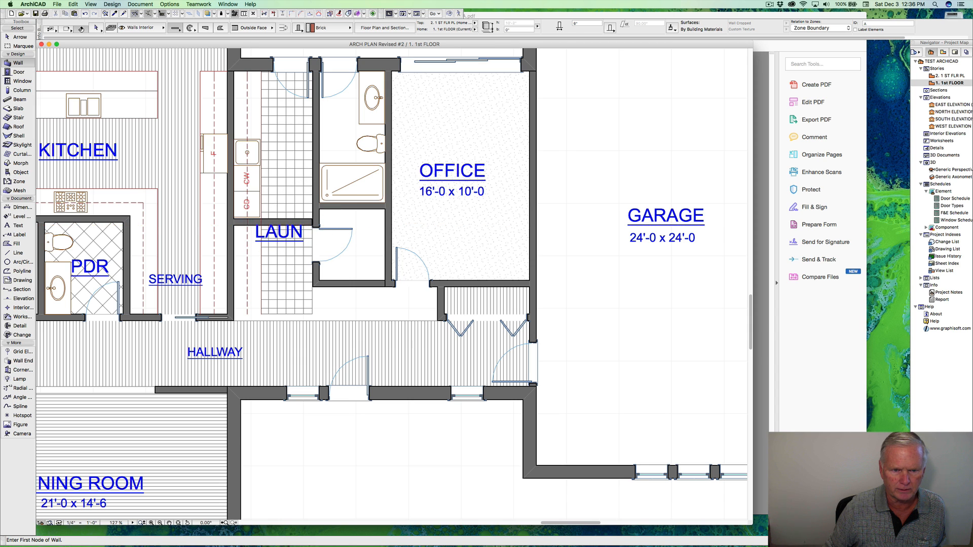
scroll(294, 219, up, 6)
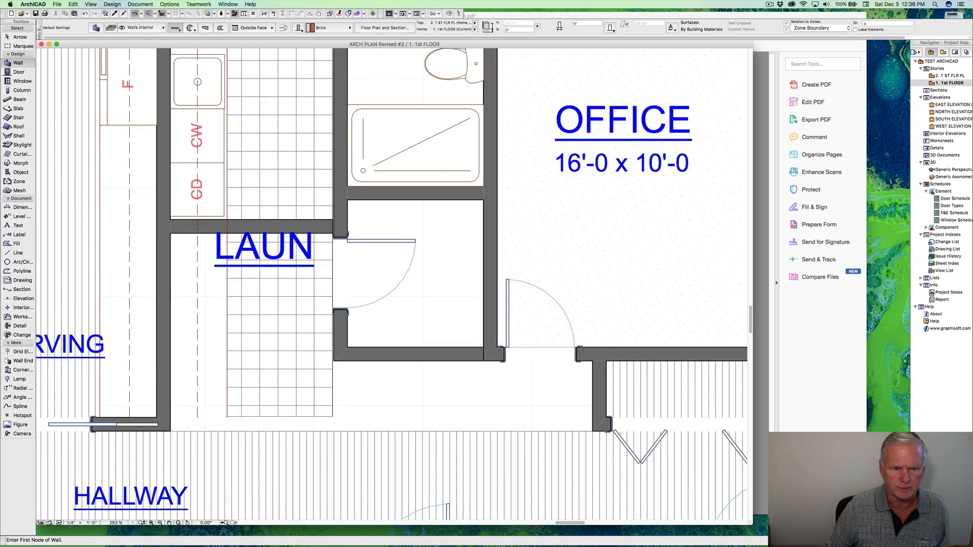
shift+click(274, 221)
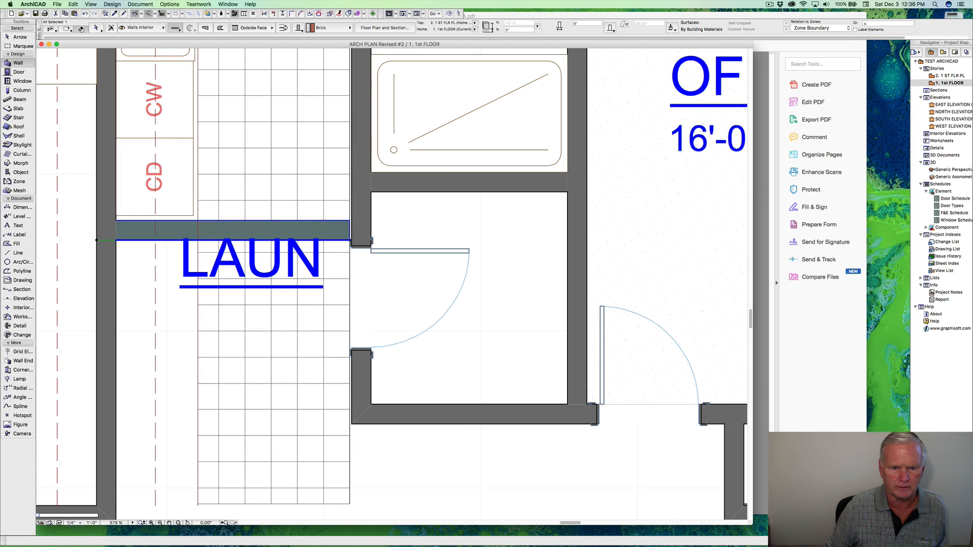
click(351, 240)
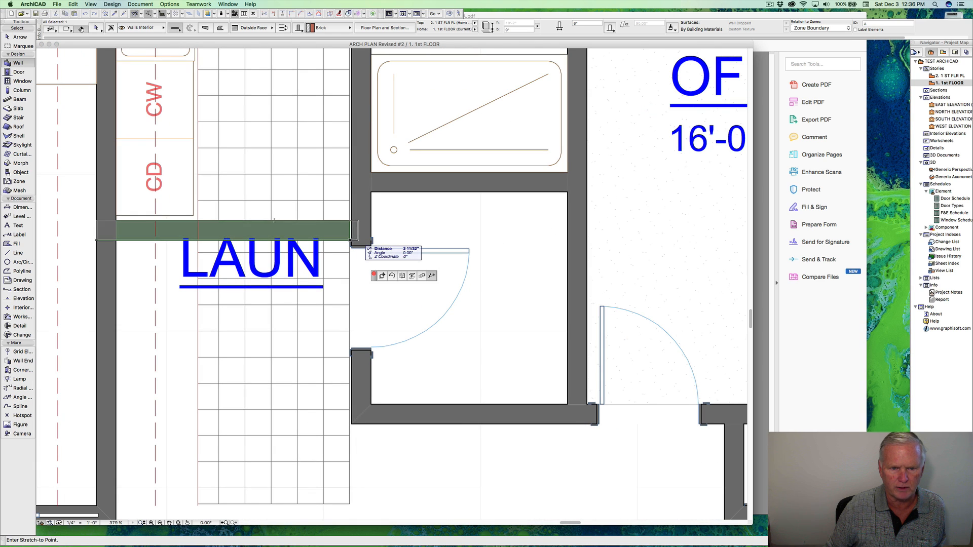
click(352, 240)
key(Escape)
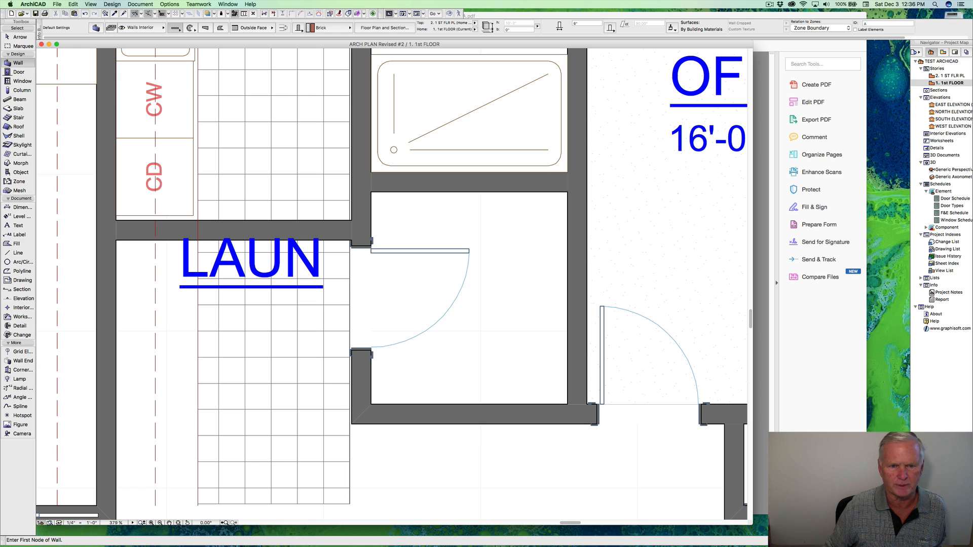
Move the laundry's dryer, washer and mop sink together about 2'-0" away from the new cross wall.
scroll(283, 211, down, 5)
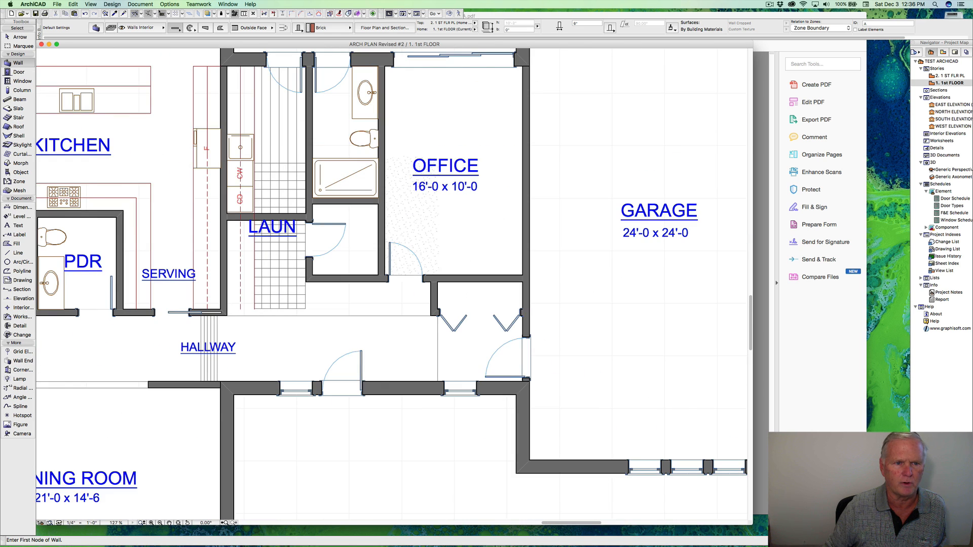
shift+click(241, 199)
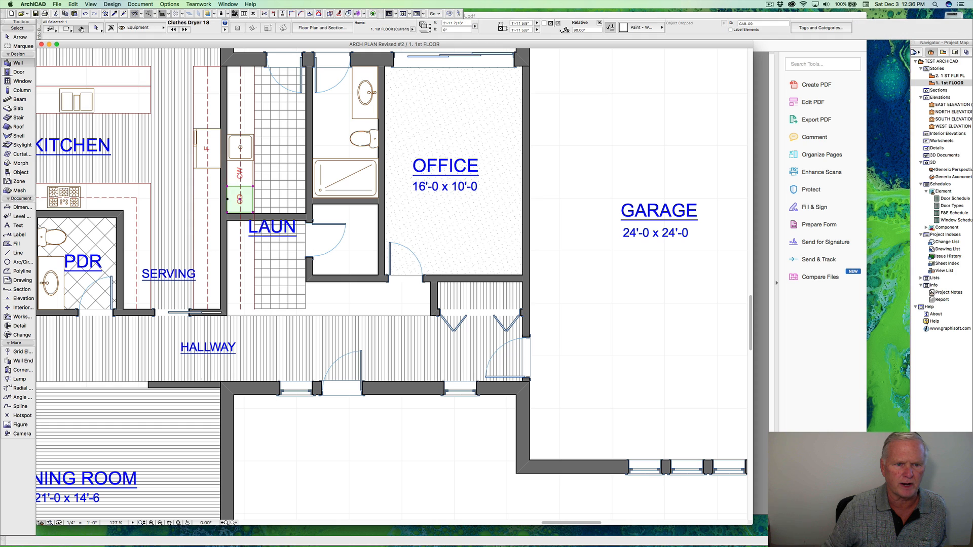
shift+click(240, 168)
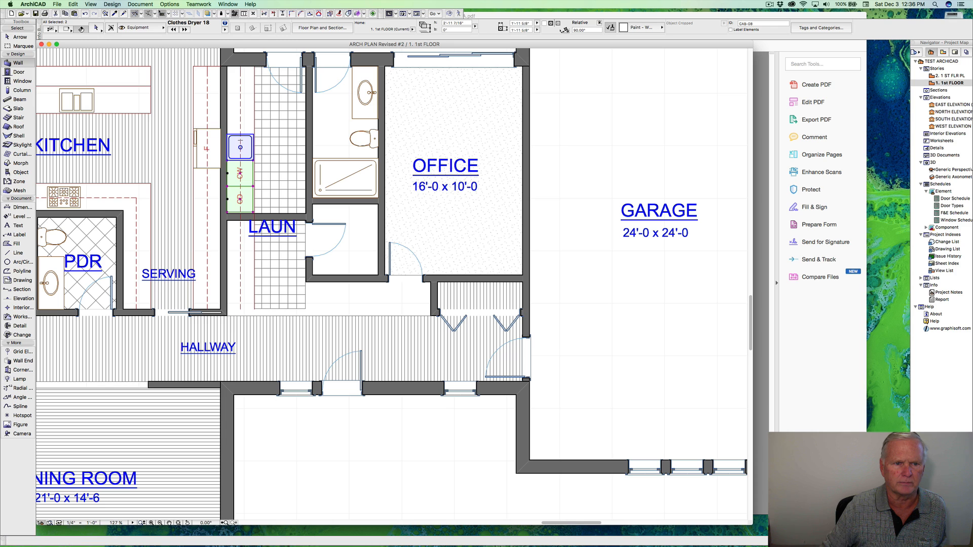
shift+click(240, 147)
key(super+d)
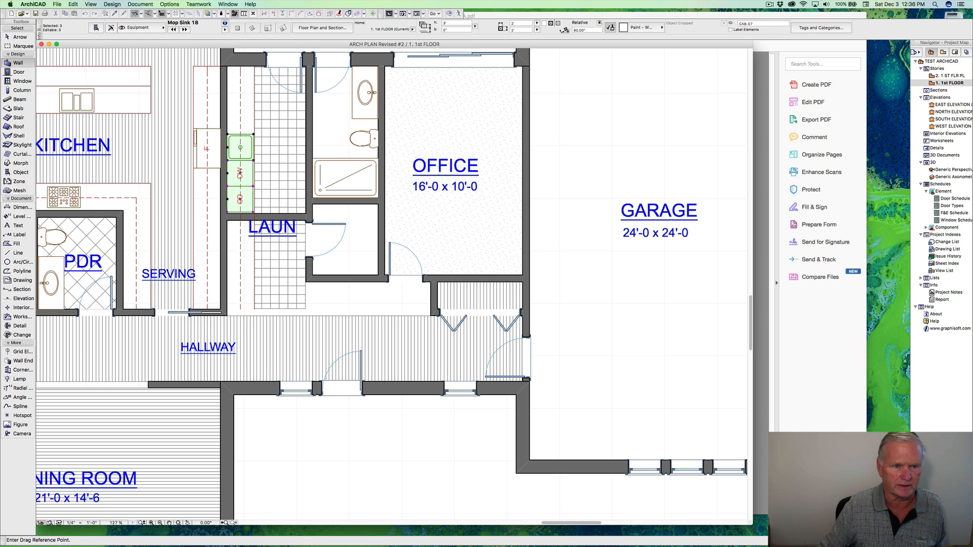
click(249, 146)
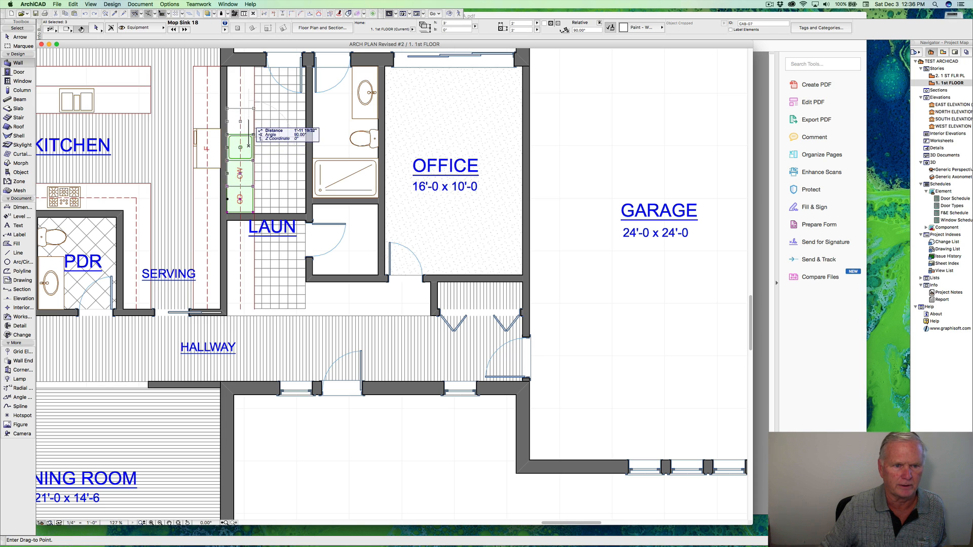
click(248, 120)
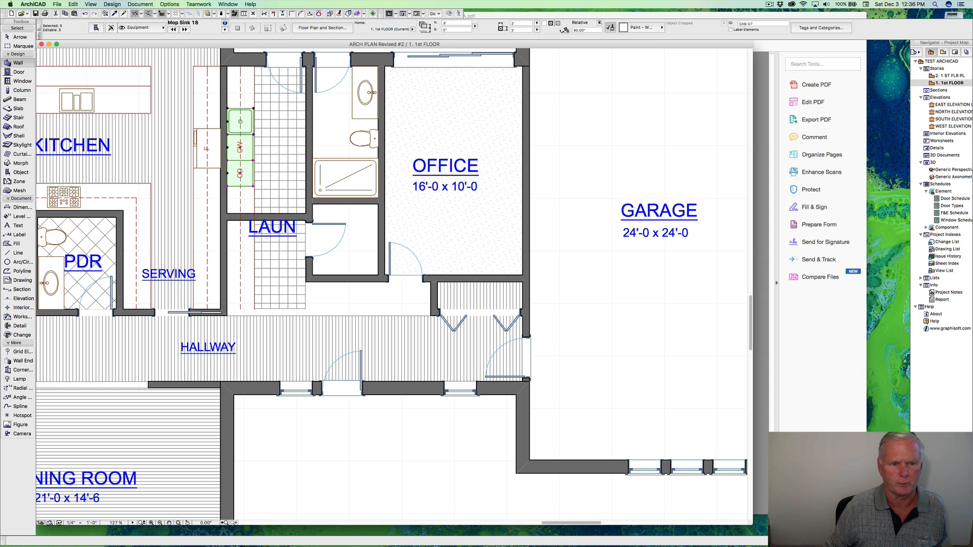
key(Escape)
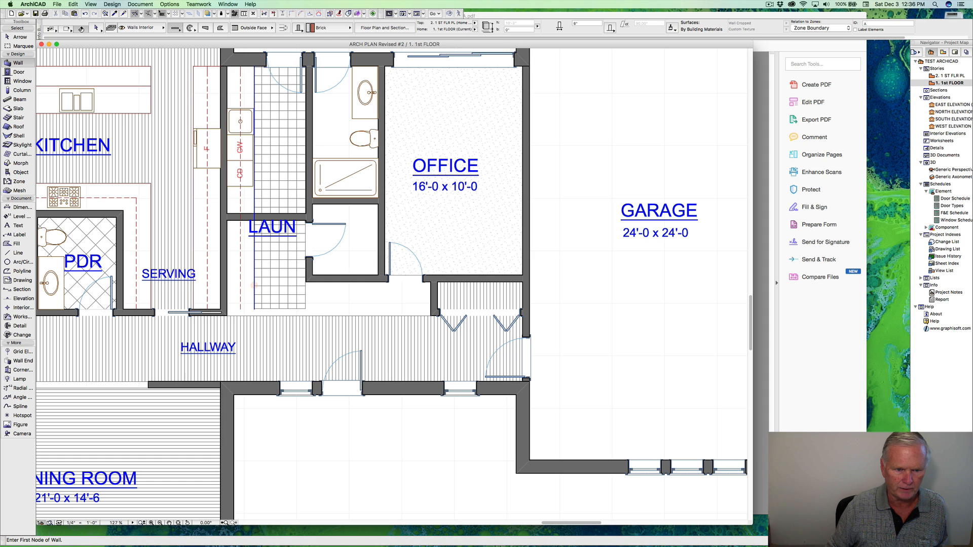
Split the laundry's solid counter edge line at the hallway-side face of the new cross wall.
shift+click(254, 264)
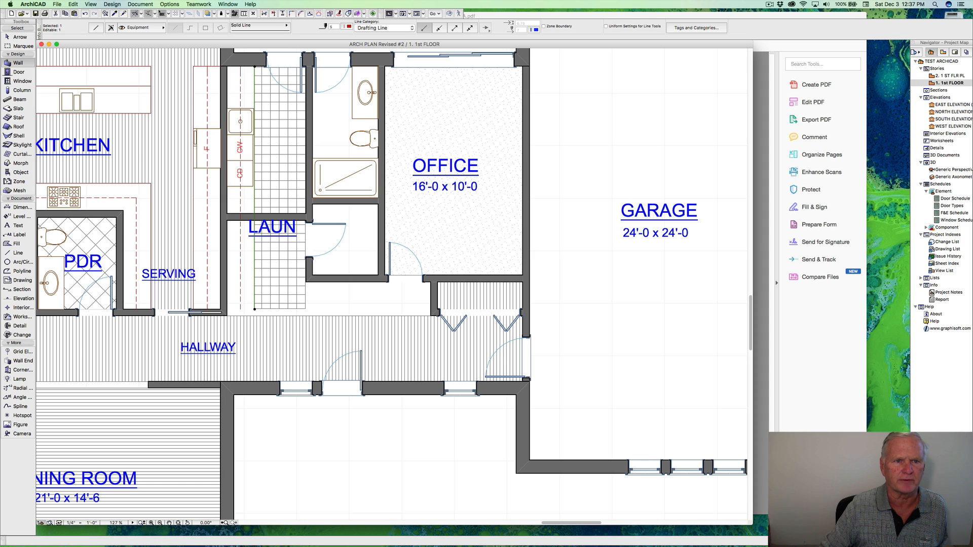
click(273, 14)
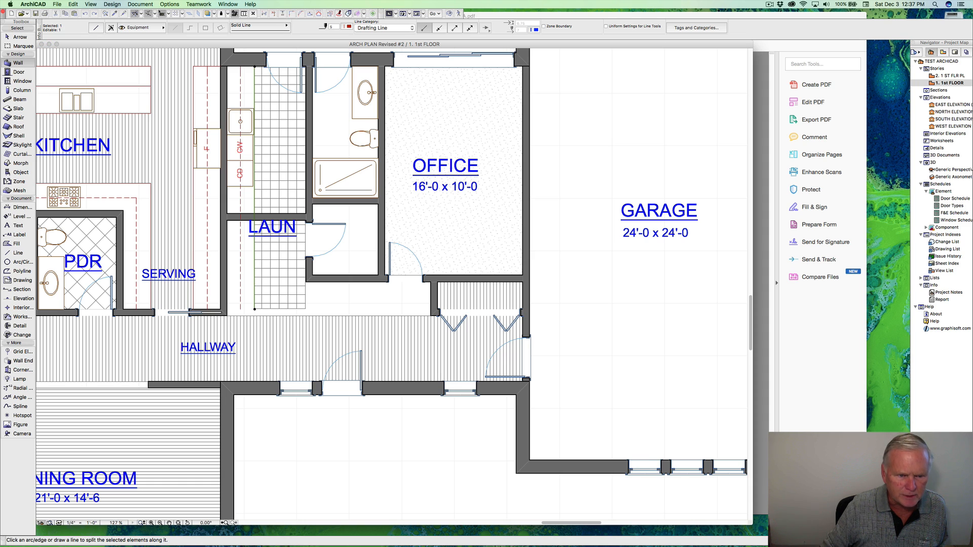
click(248, 221)
key(Escape)
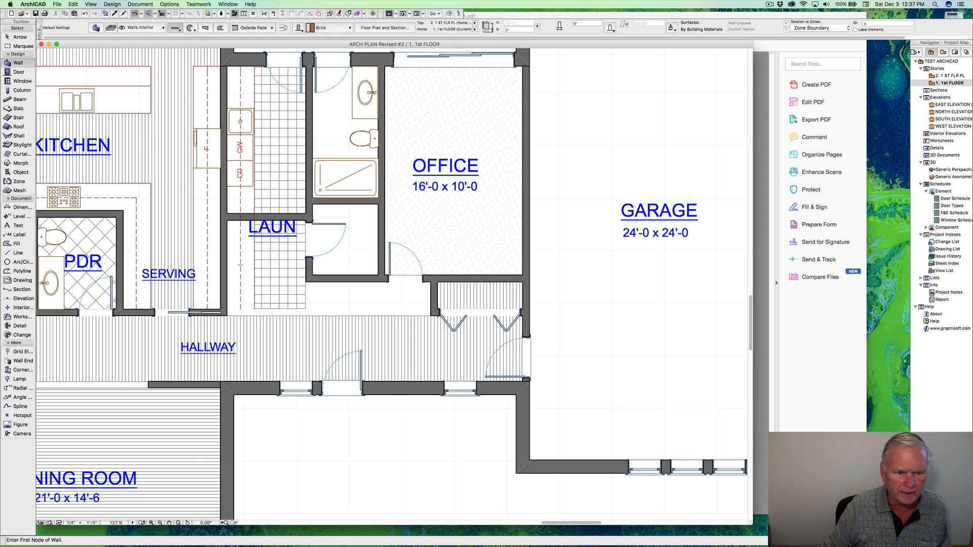
Split the laundry's dashed cabinet line at the hallway-side face of the new cross wall.
shift+click(240, 265)
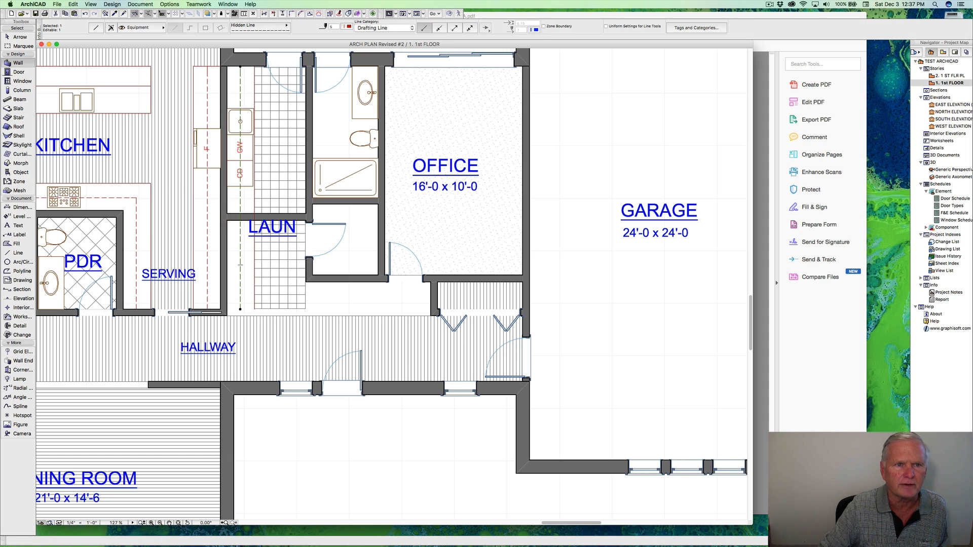
click(273, 13)
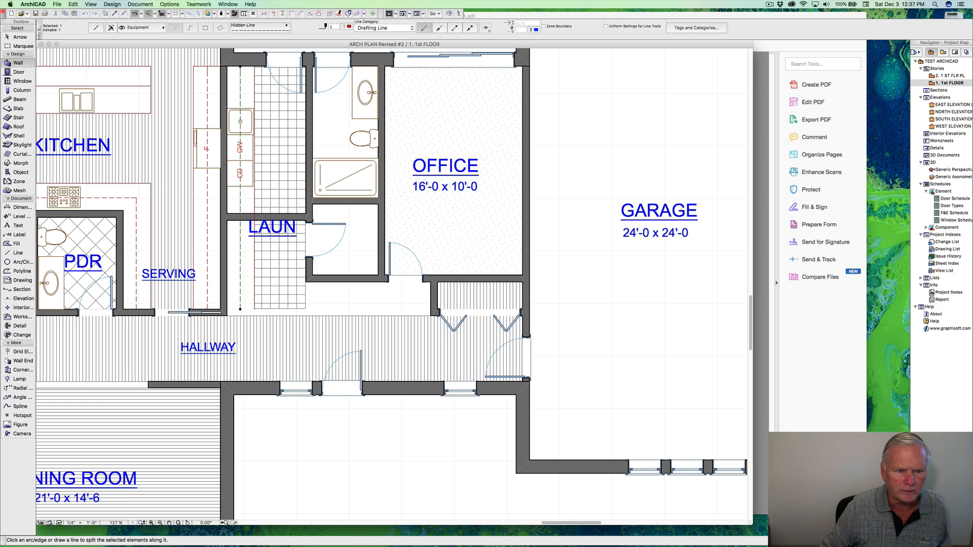
click(241, 221)
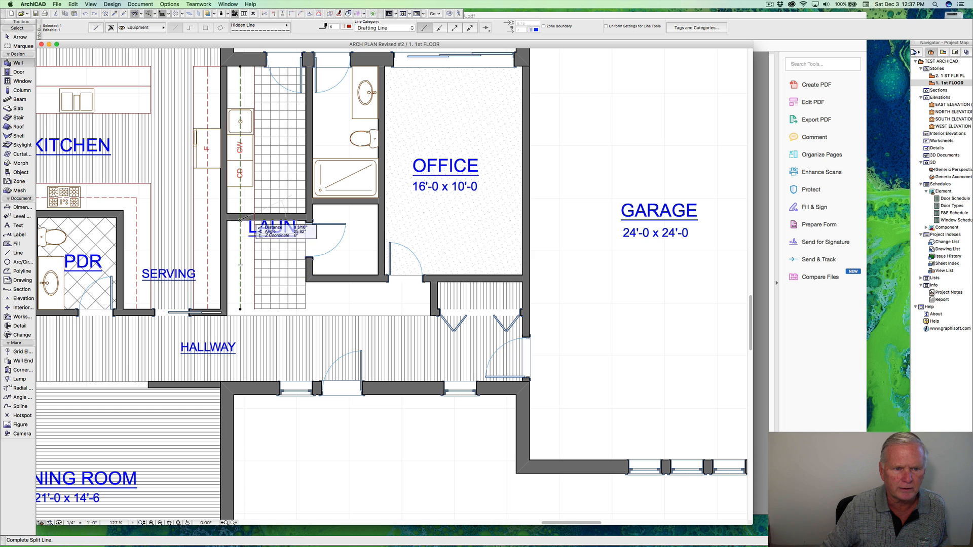
click(245, 221)
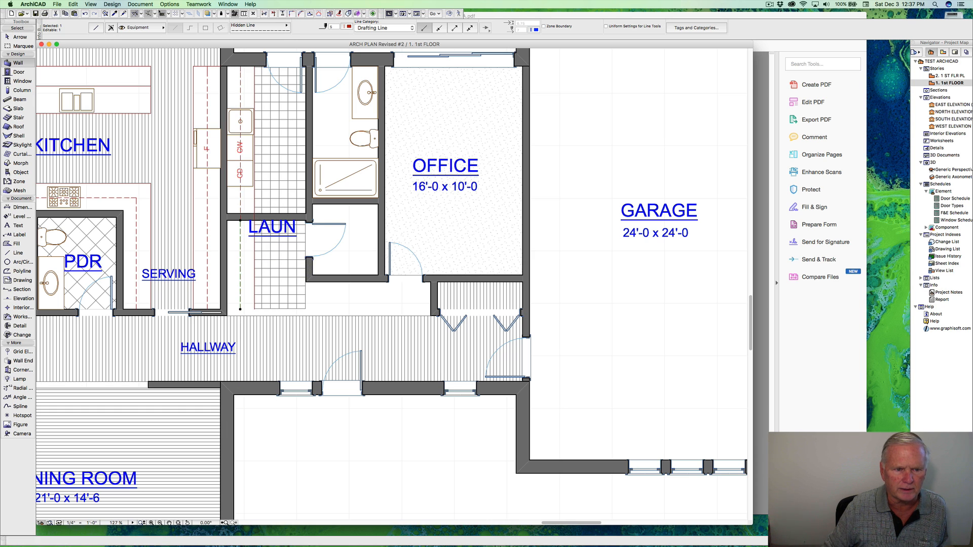
key(Escape)
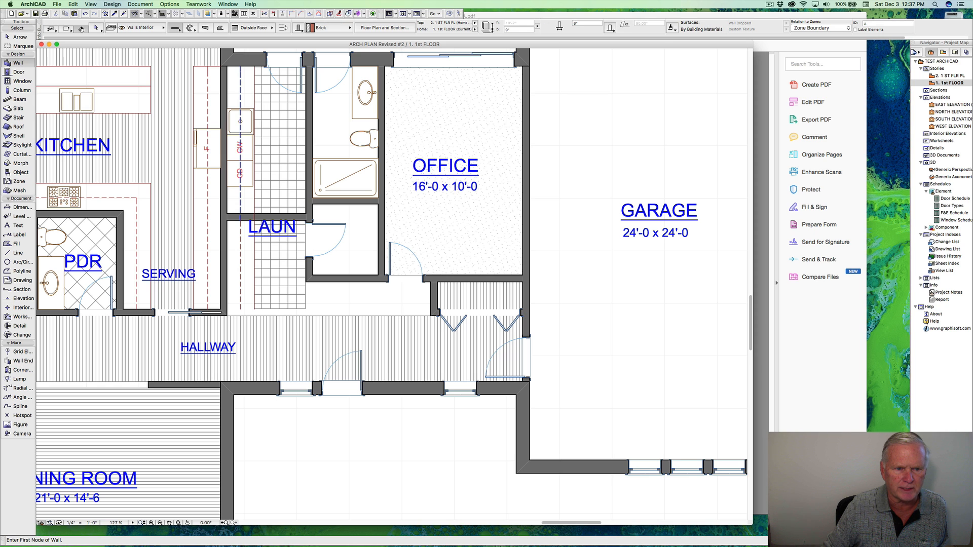
shift+click(240, 216)
key(Escape)
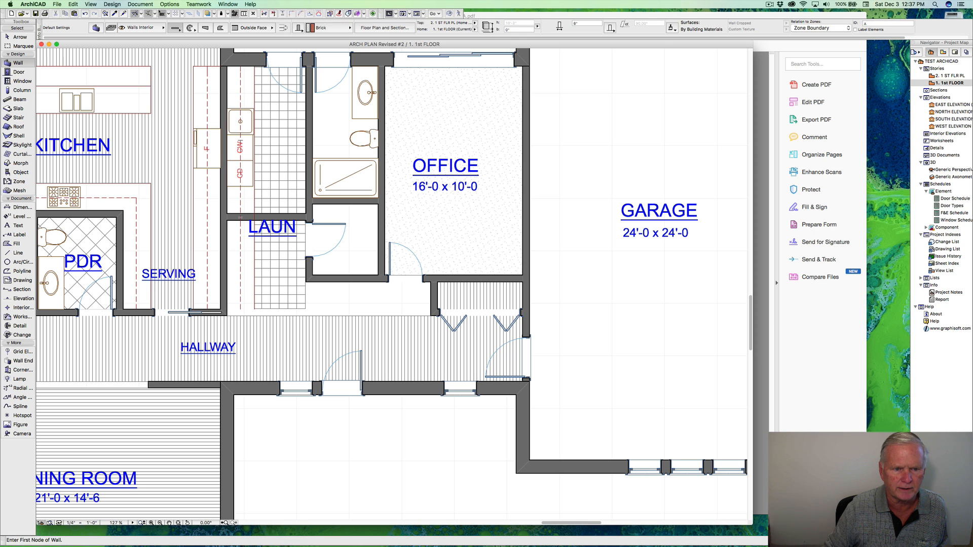
click(247, 247)
key(Escape)
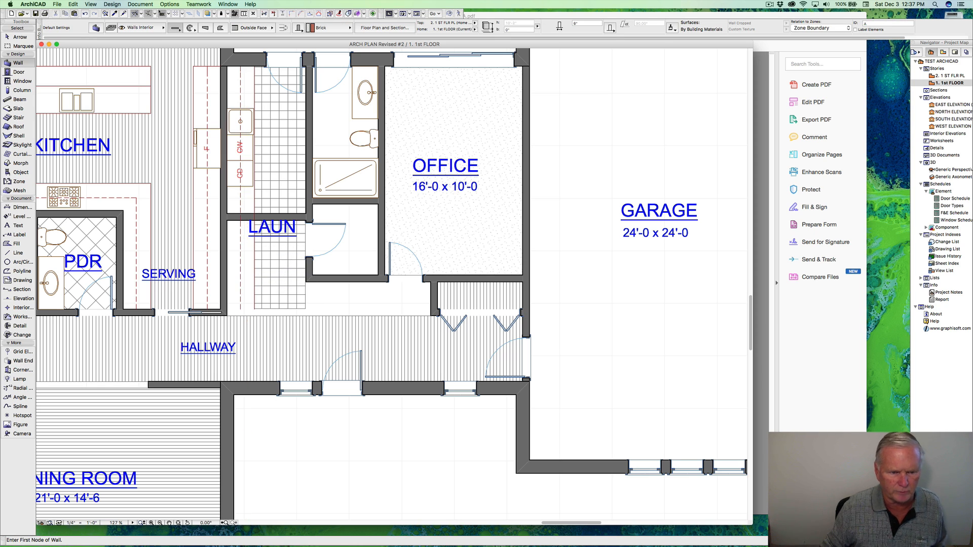
Stretch the dashed cabinet line and the solid counter edge line below the new cross wall to the hallway floor fill's edge.
shift+click(240, 276)
click(240, 309)
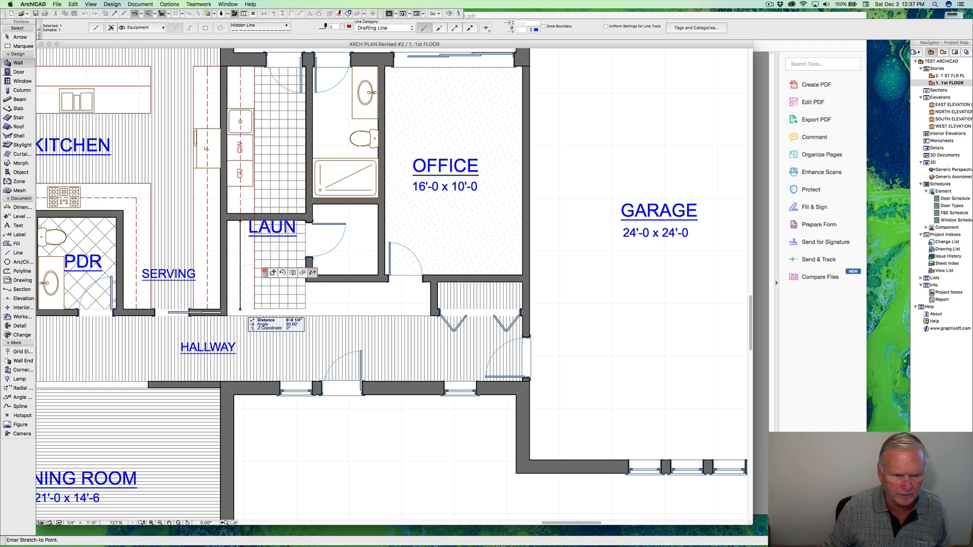
click(240, 316)
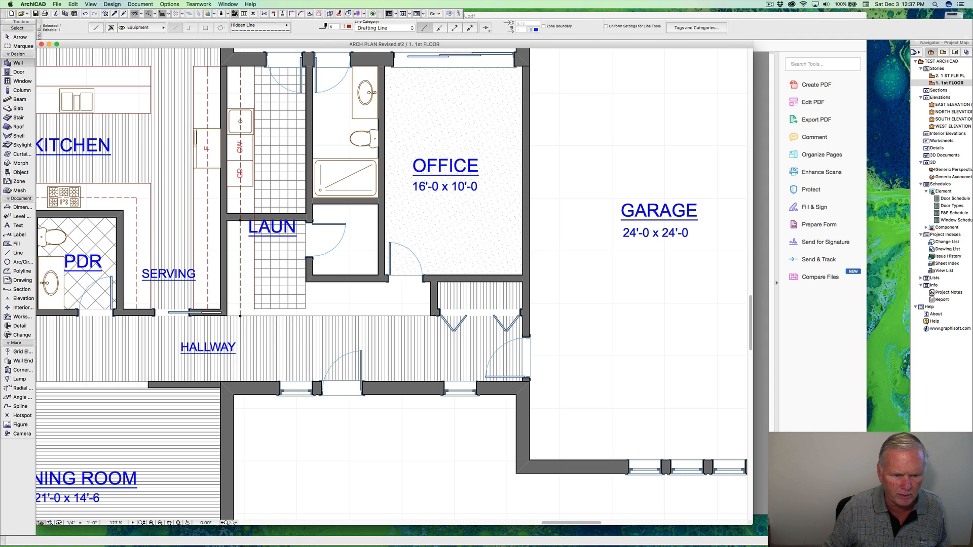
key(Escape)
shift+click(255, 274)
click(254, 309)
click(255, 316)
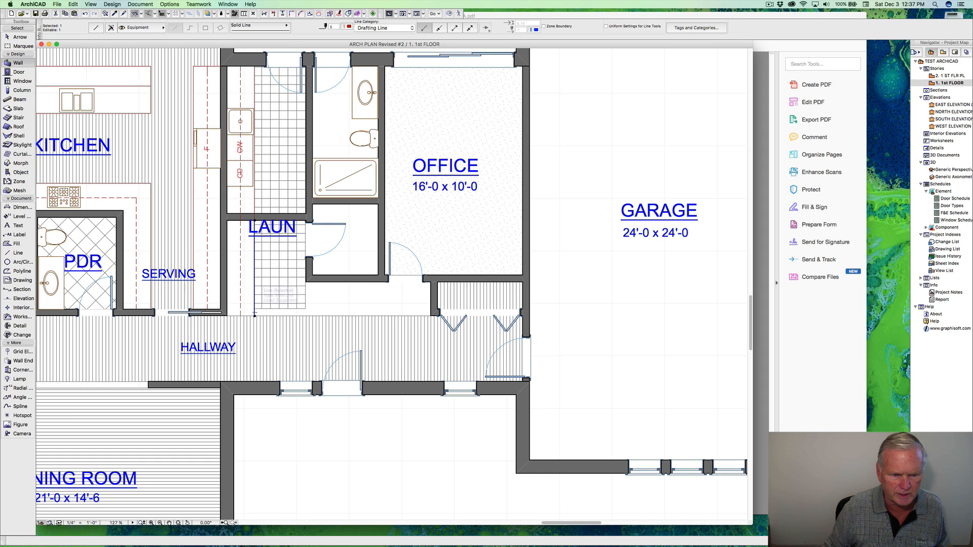
Offset the hallway-side edge of the laundry's tile fill back to the laundry-side face of the new cross wall.
alt+click(255, 313)
key(Escape)
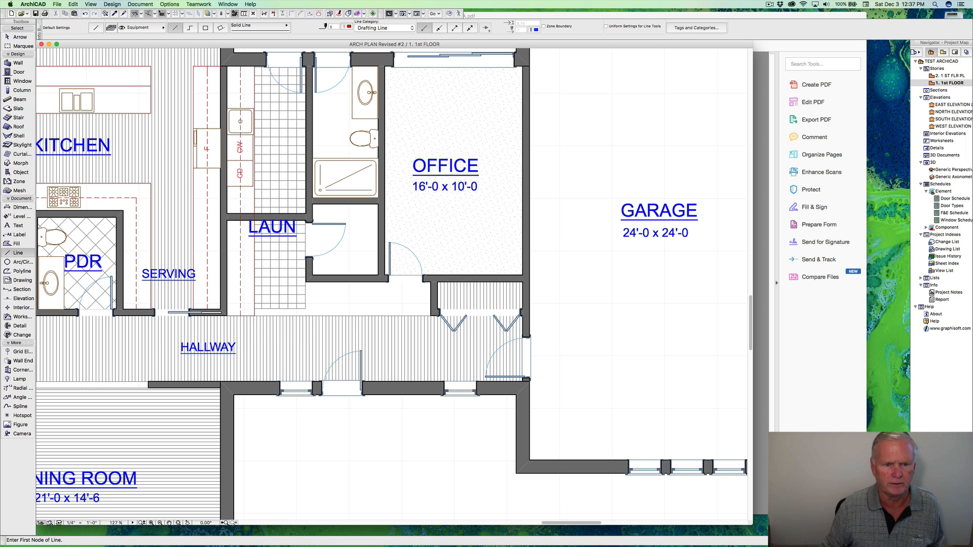
shift+click(298, 277)
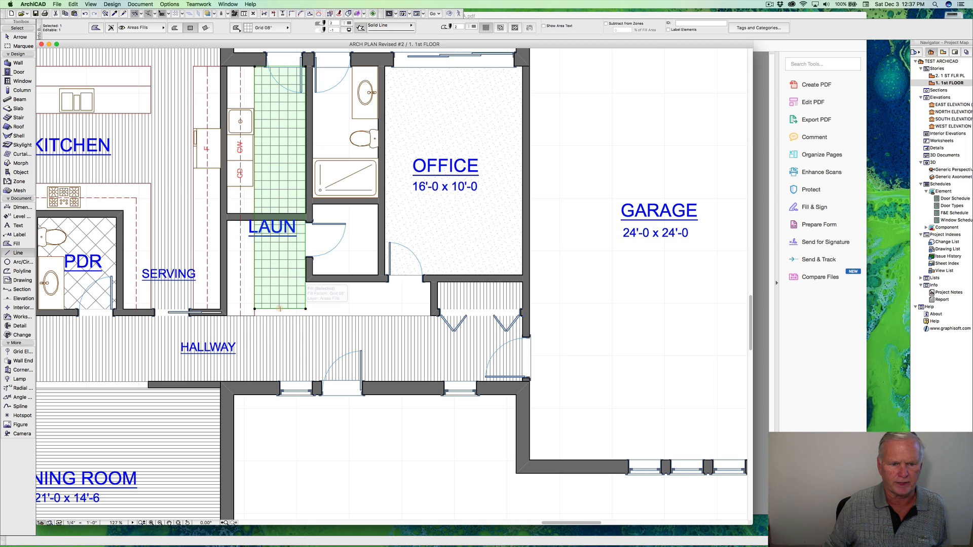
click(284, 309)
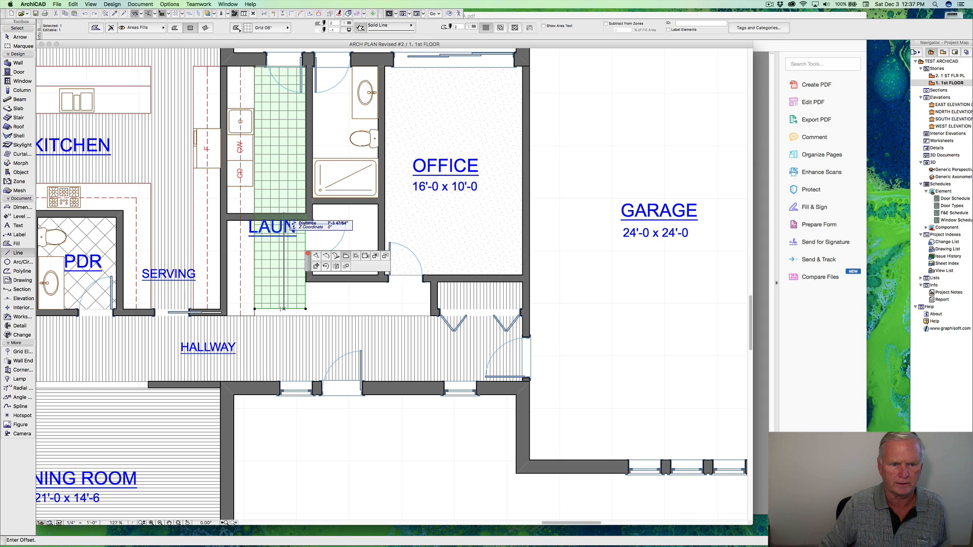
click(284, 214)
key(Escape)
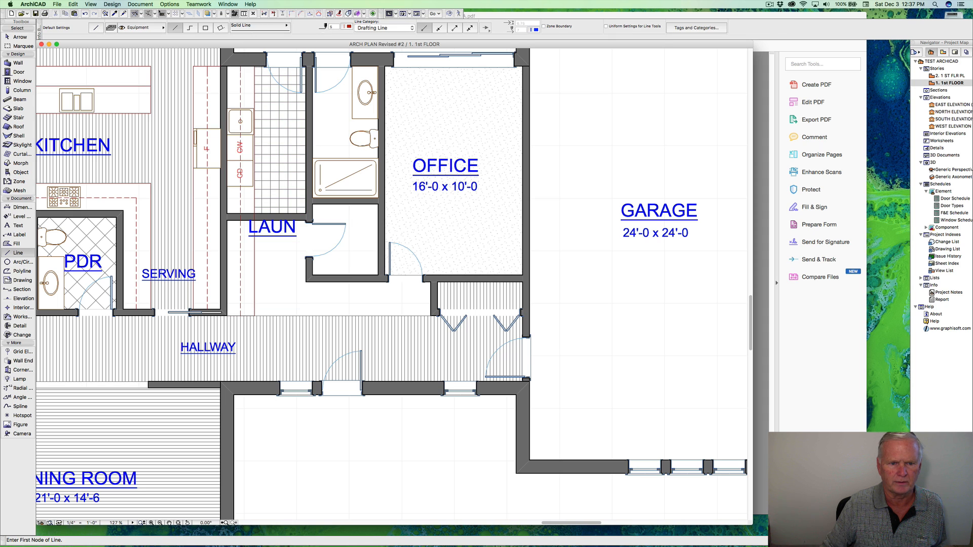
Place a door with the closet door's settings in the new cross wall, its corner 3" from the bathroom-side wall, swinging into the laundry.
alt+click(314, 223)
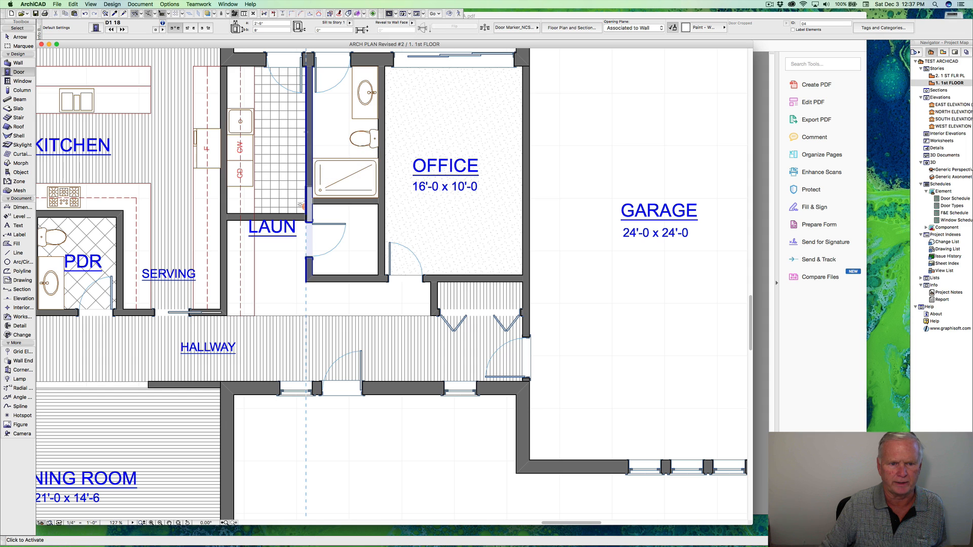
click(301, 206)
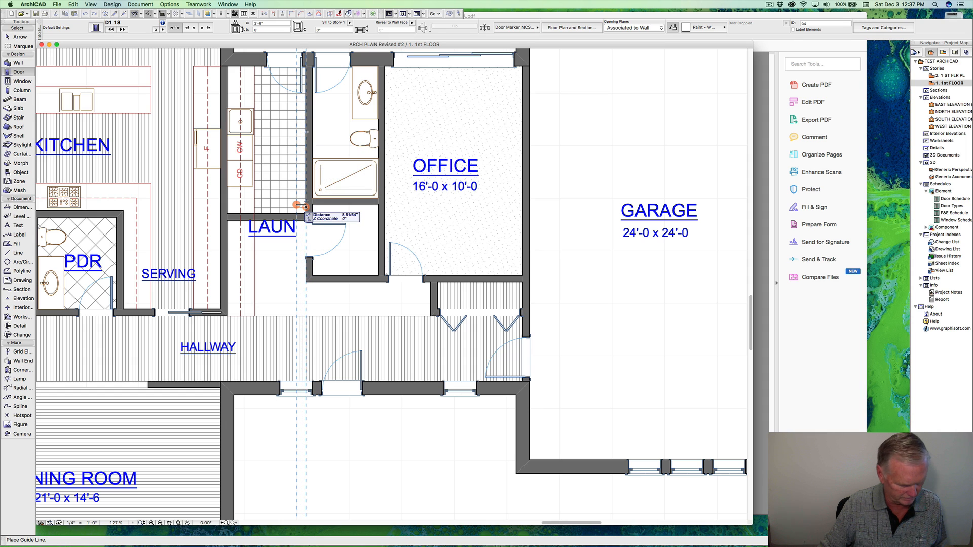
text(3)
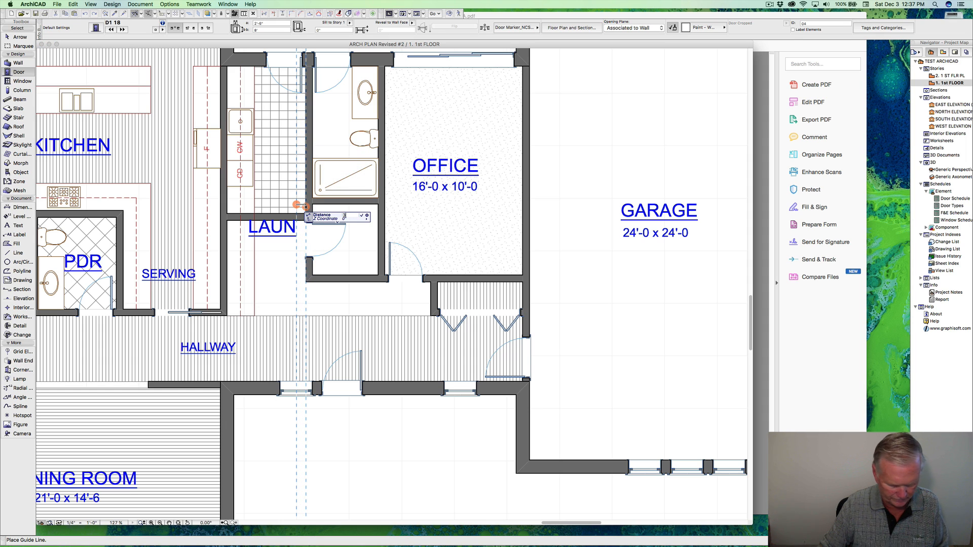
key(Return)
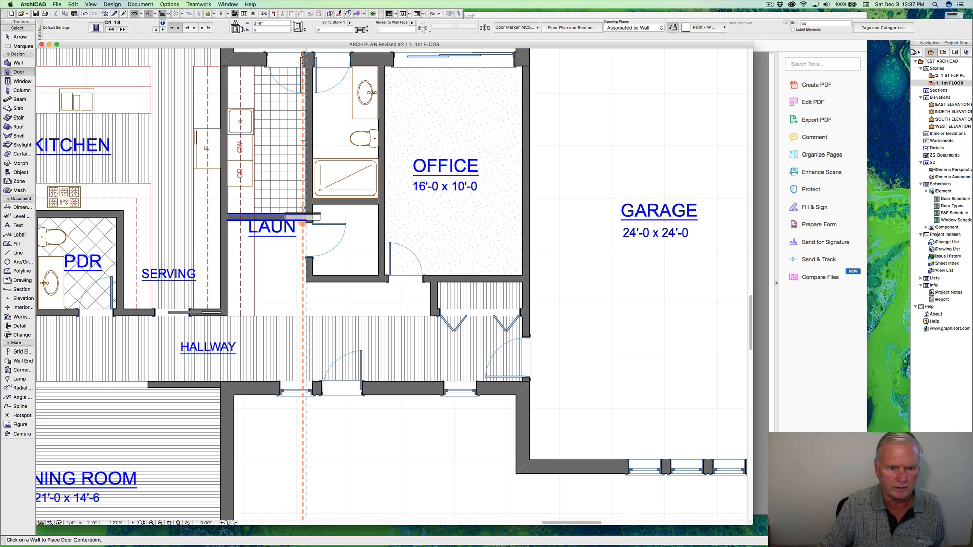
click(190, 28)
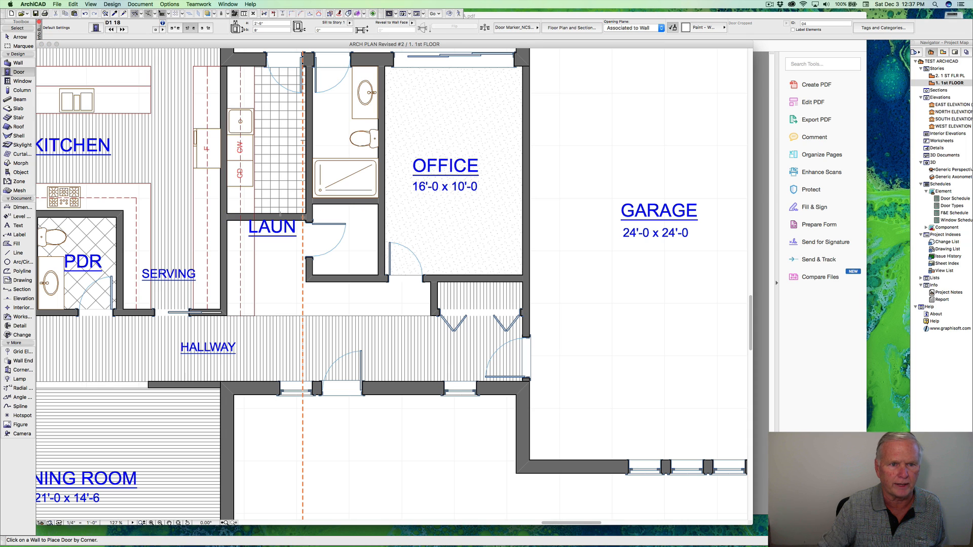
click(303, 217)
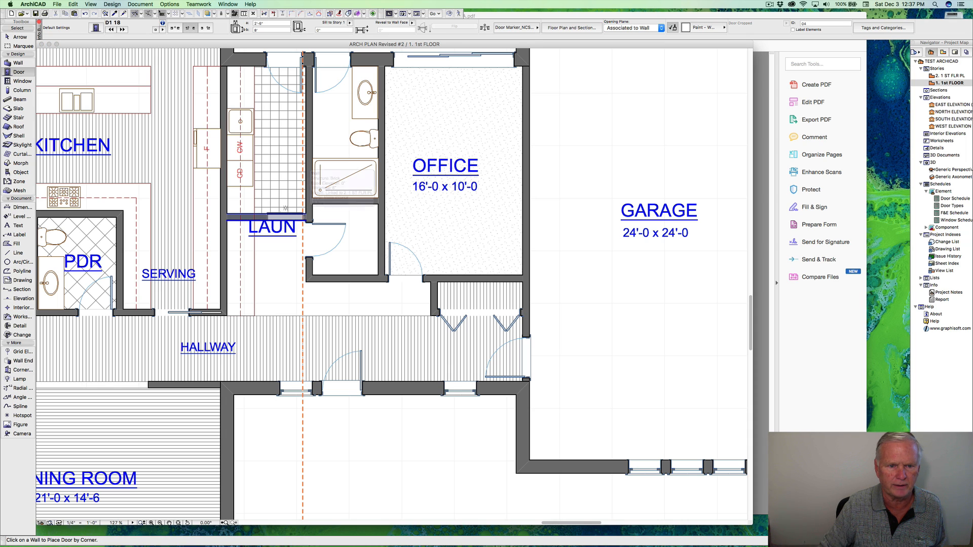
click(303, 216)
click(286, 208)
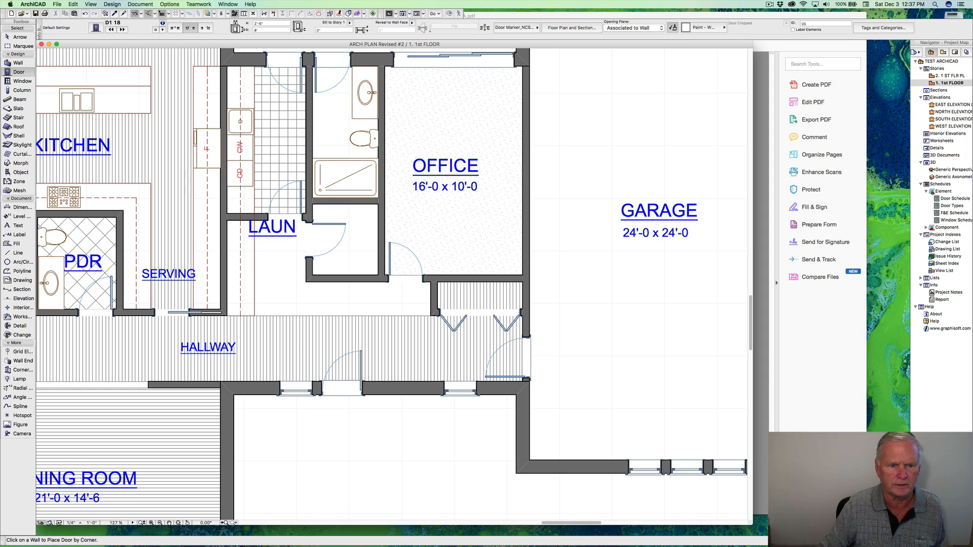
Move the LAUN label into the middle of the shortened laundry room, beside the washer and dryer.
shift+click(273, 227)
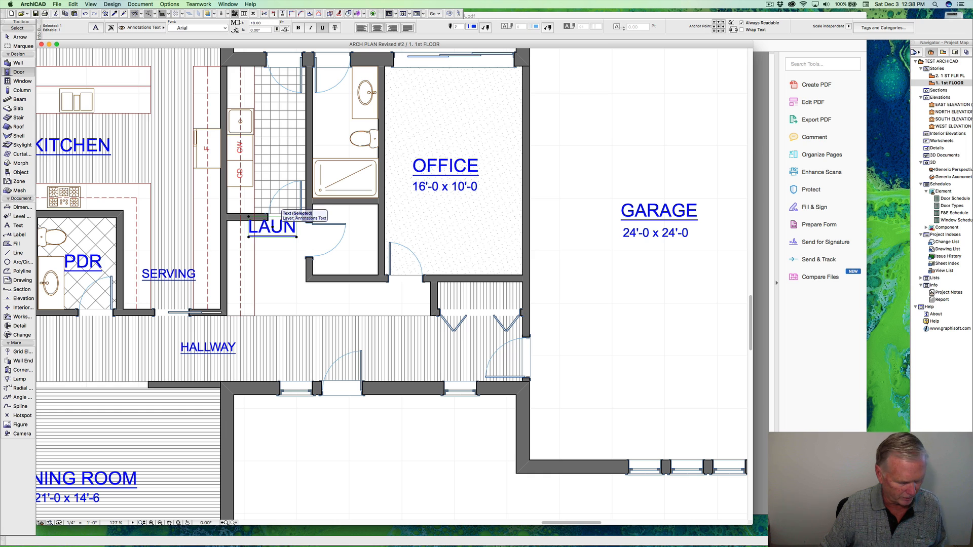
drag(279, 226, 278, 147)
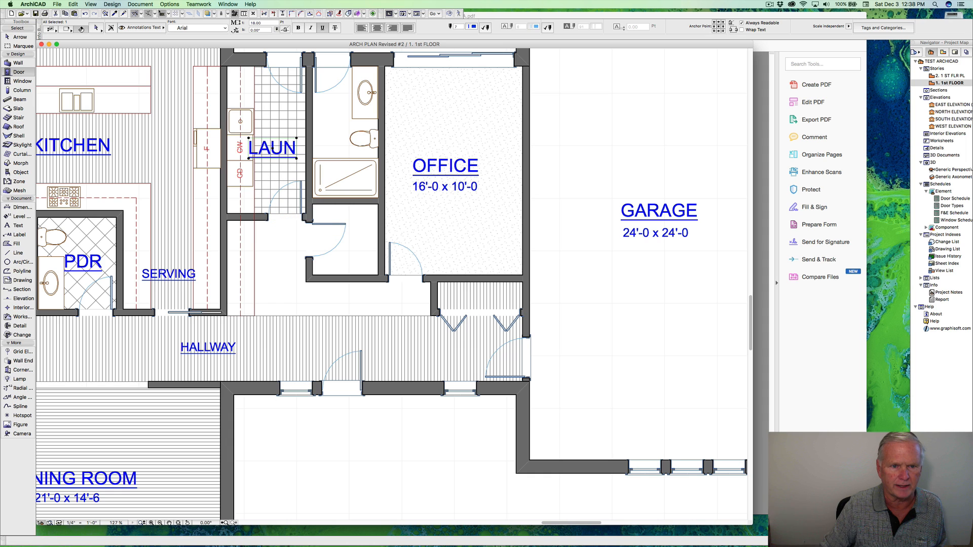
key(Escape)
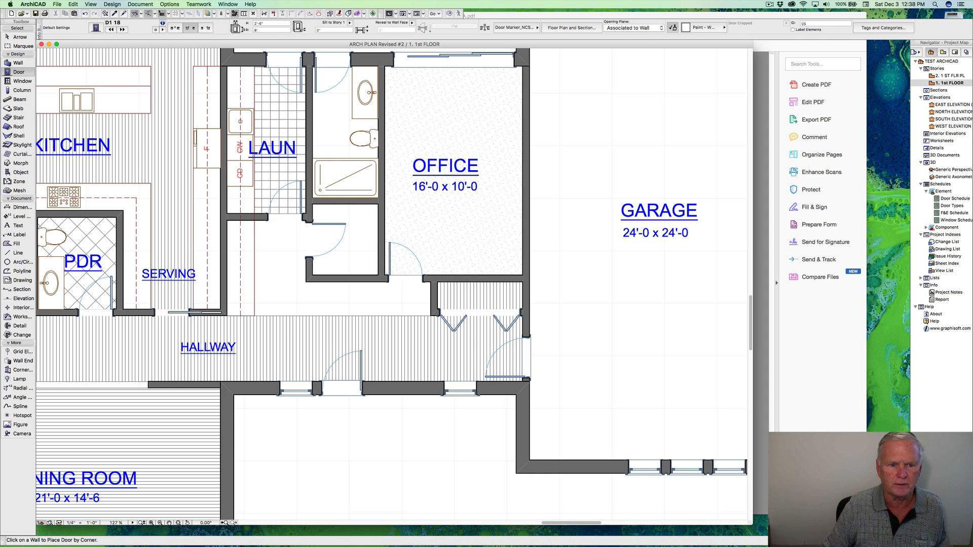
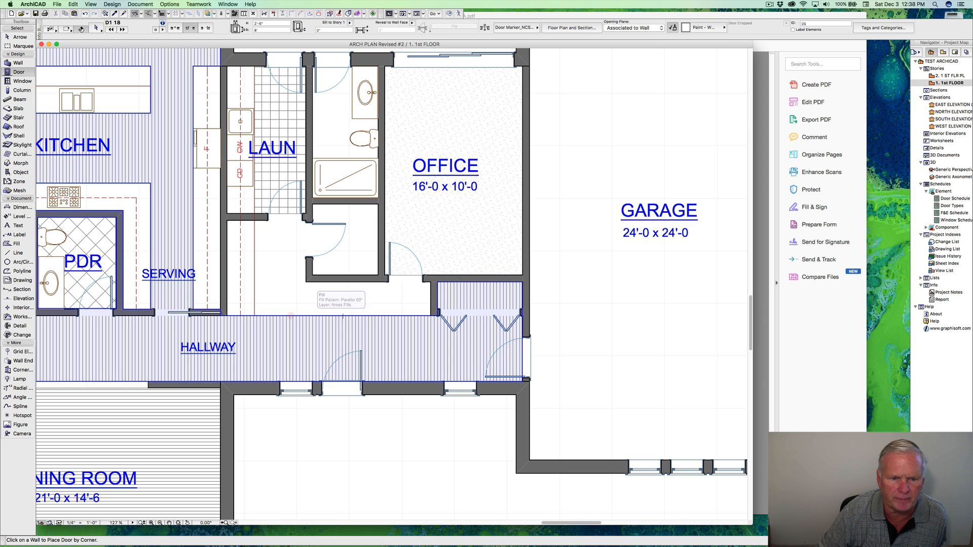
Add a node to the hallway floor fill's edge where it meets the solid counter edge line.
shift+click(291, 316)
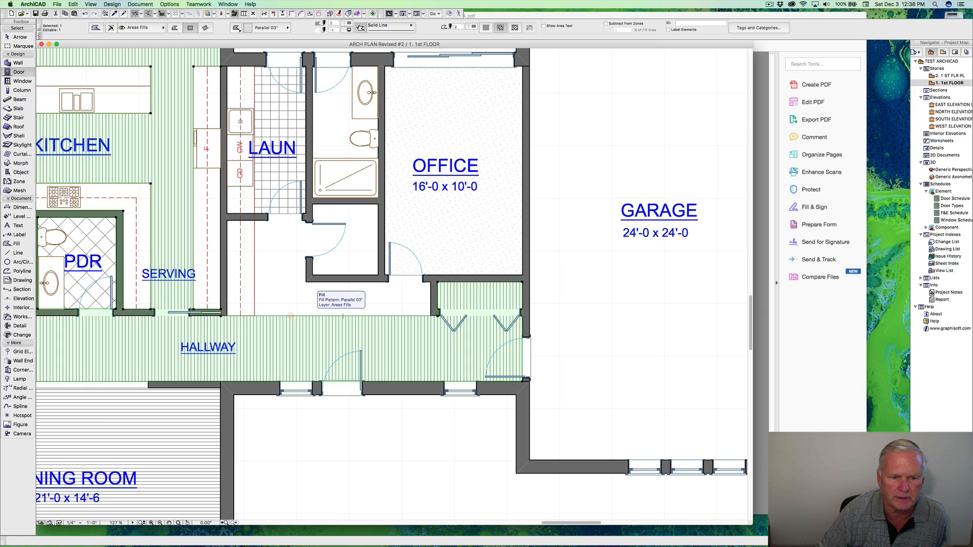
click(291, 316)
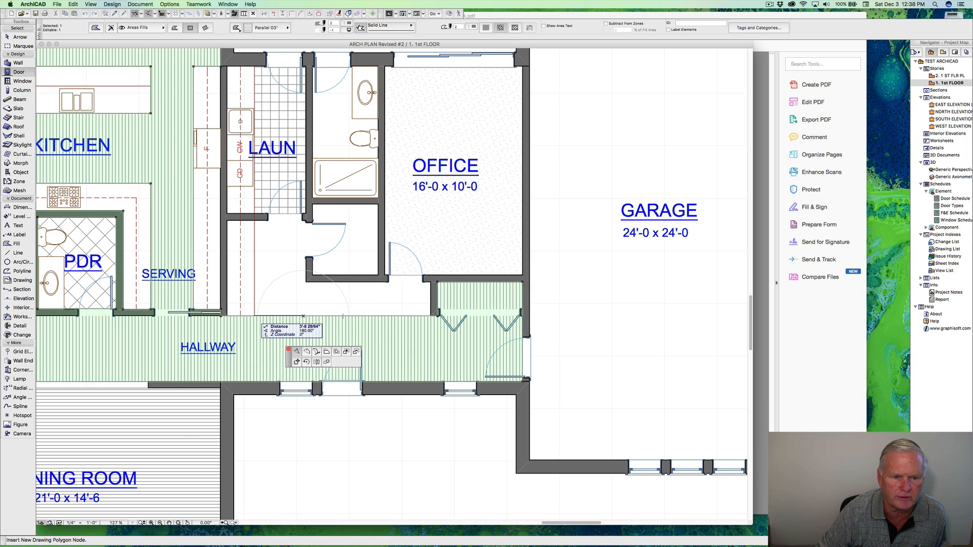
click(255, 316)
click(393, 316)
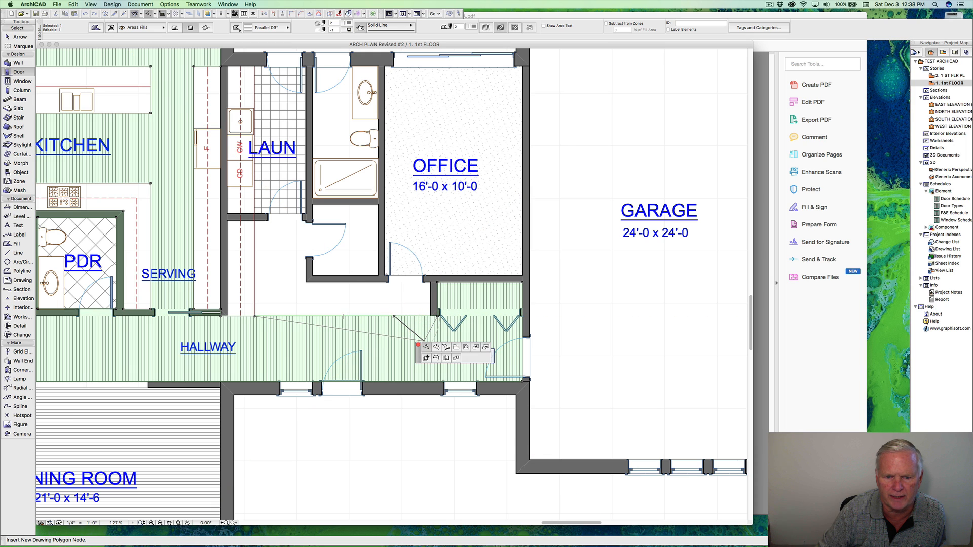
key(Escape)
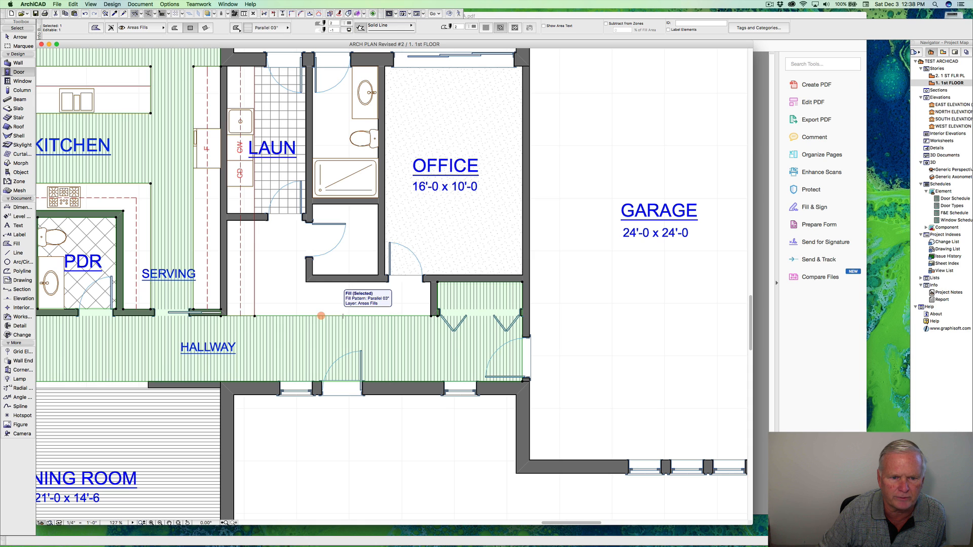
Offset the hallway fill's edge from the counter edge line across to the hallway-side face of the closet and office walls.
click(333, 316)
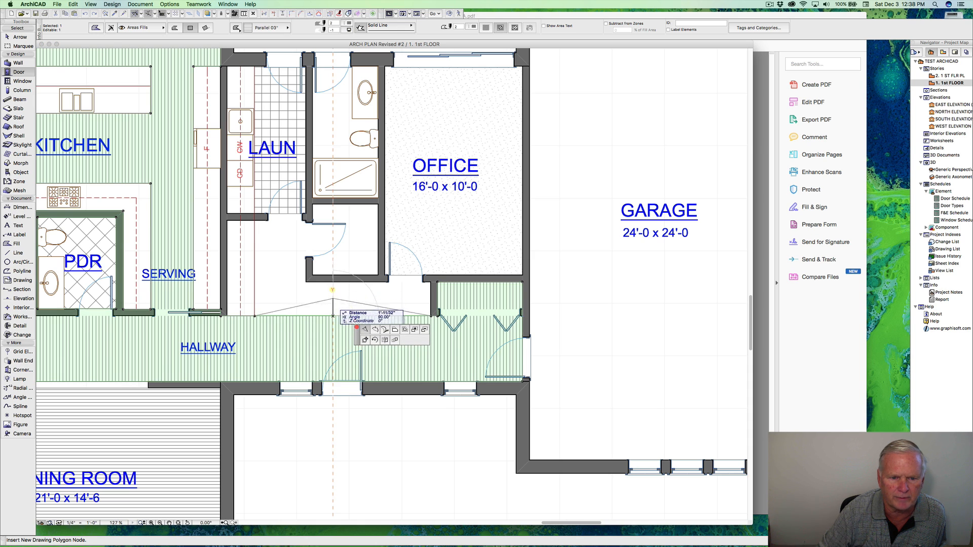
click(395, 330)
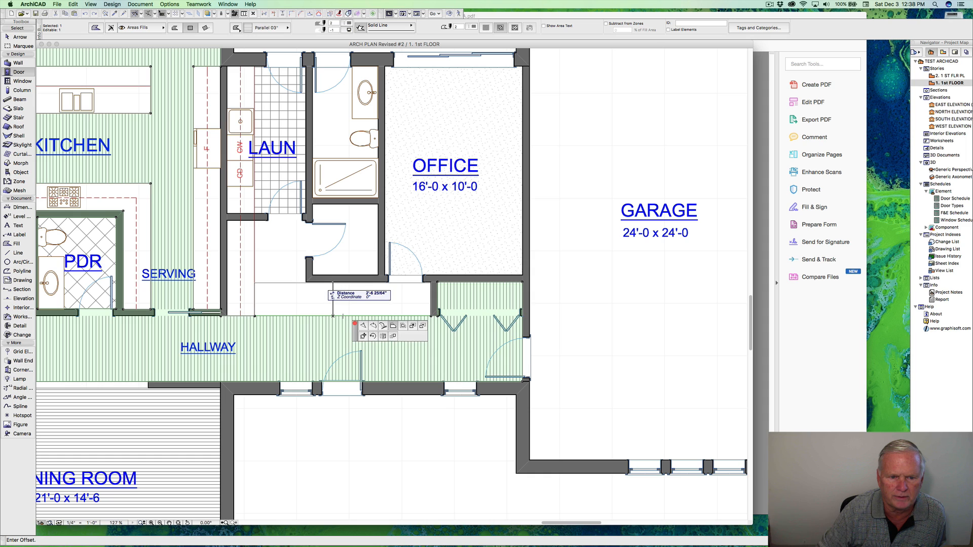
click(333, 282)
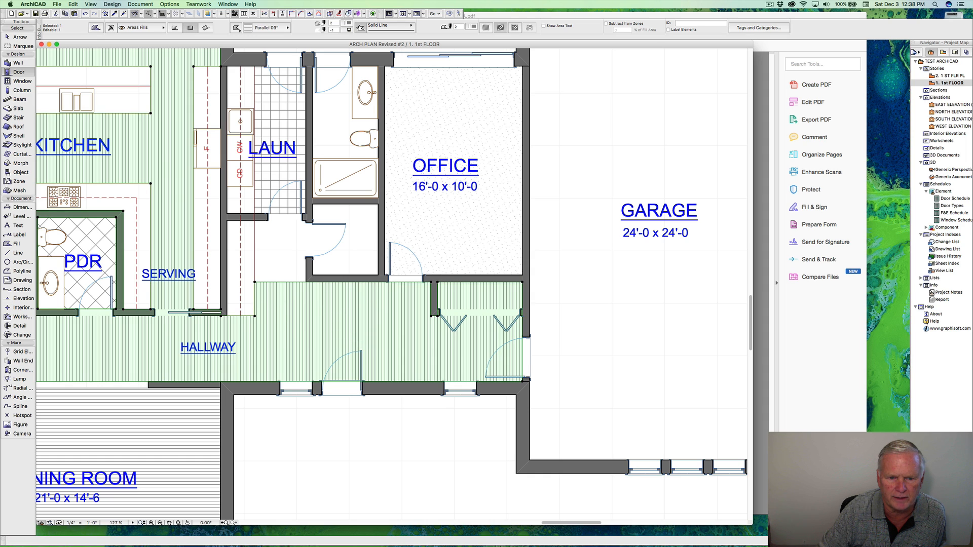
click(373, 283)
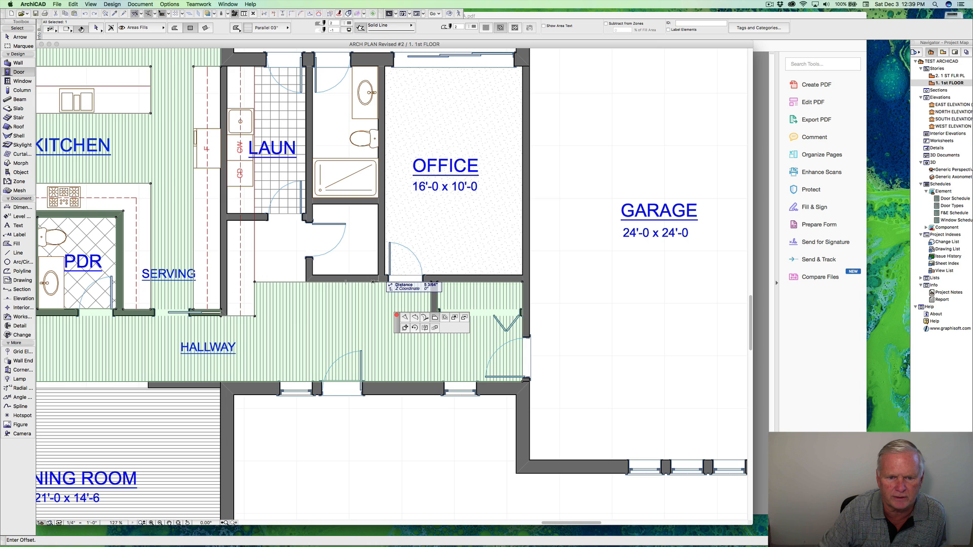
click(385, 280)
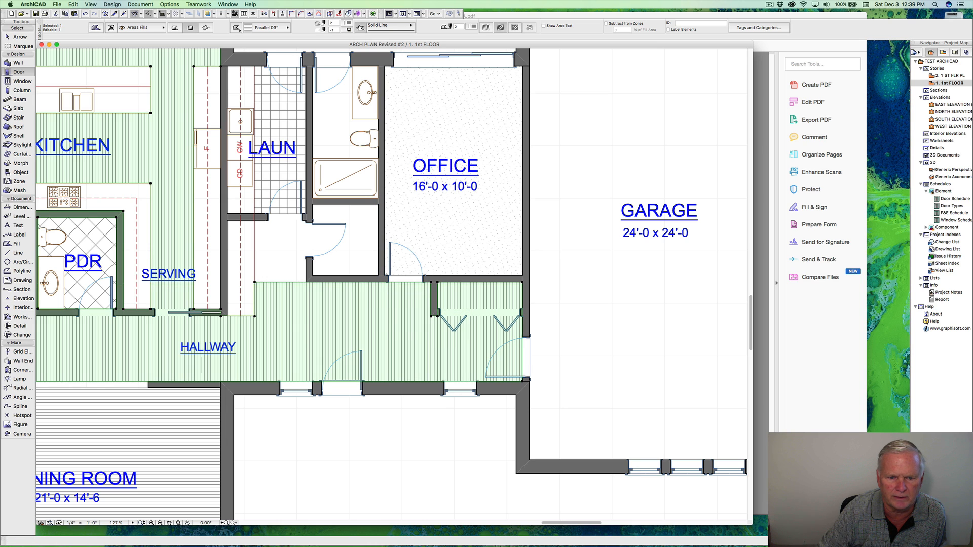
Add a fill node at the closet's office-side wall and offset the adjoining edge to the cross wall's hallway-side face.
click(359, 282)
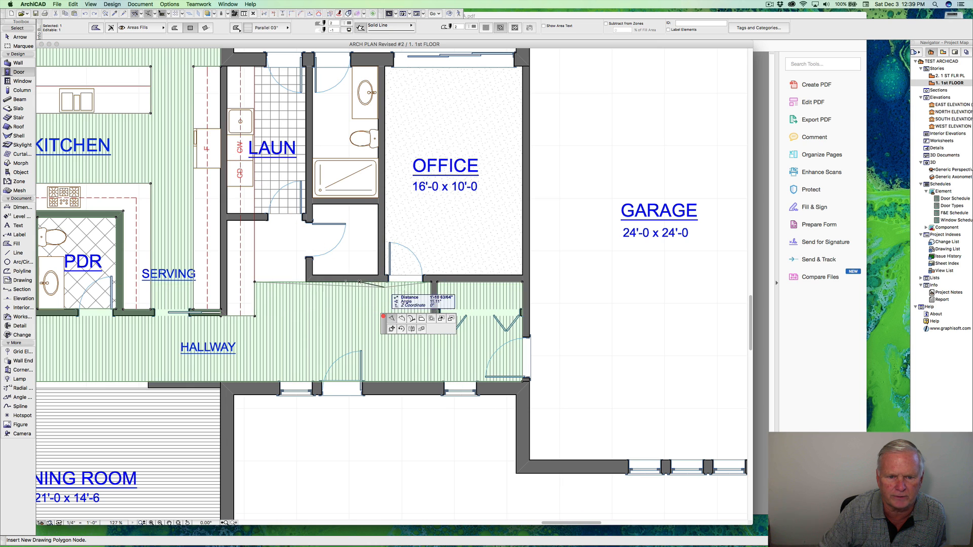
click(379, 282)
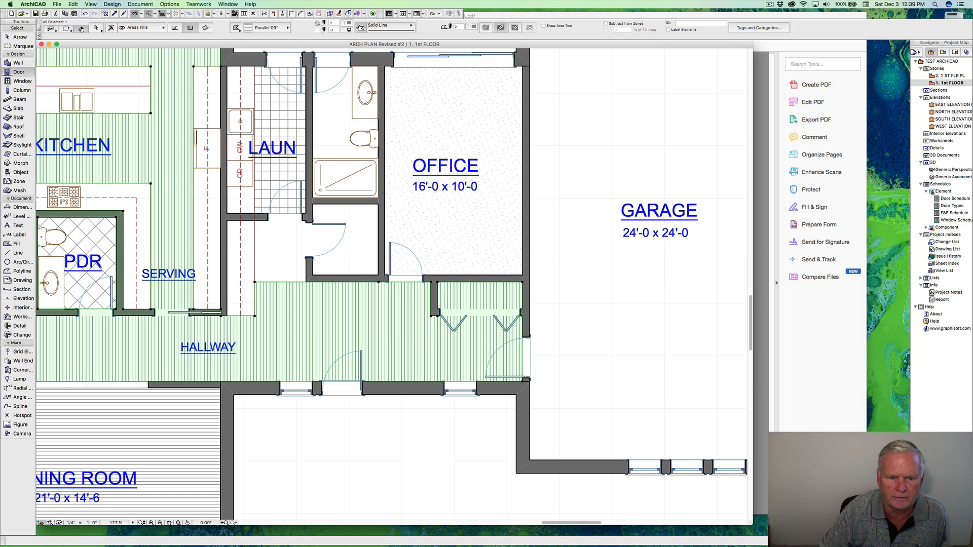
click(298, 282)
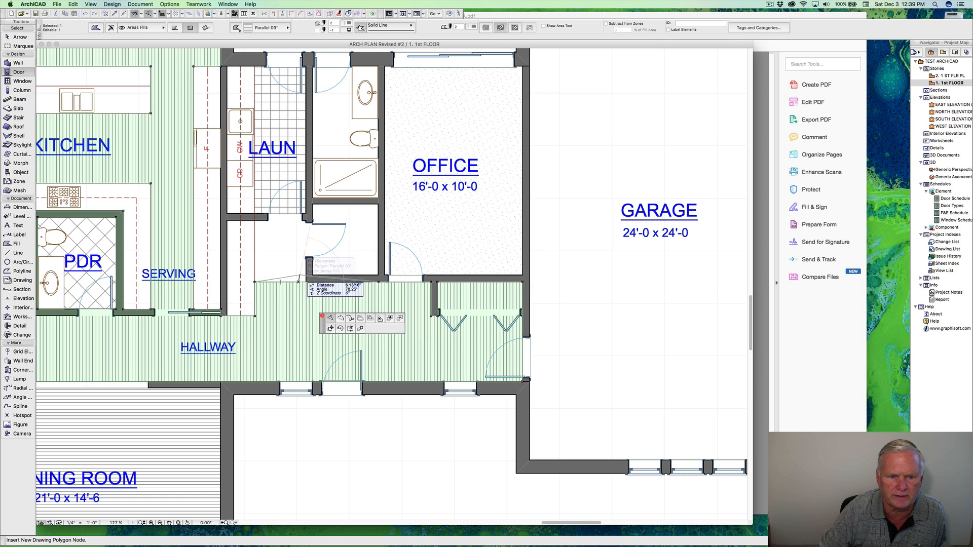
click(360, 306)
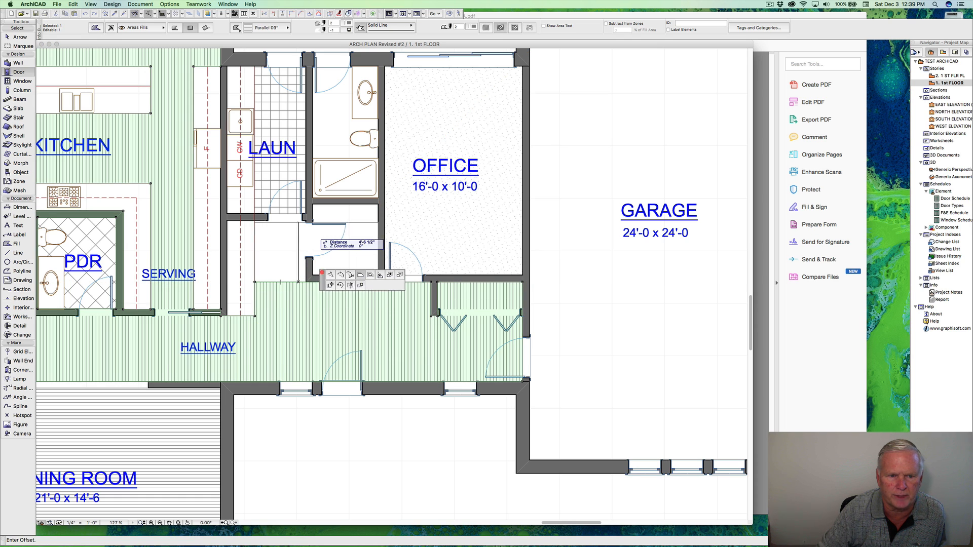
click(308, 221)
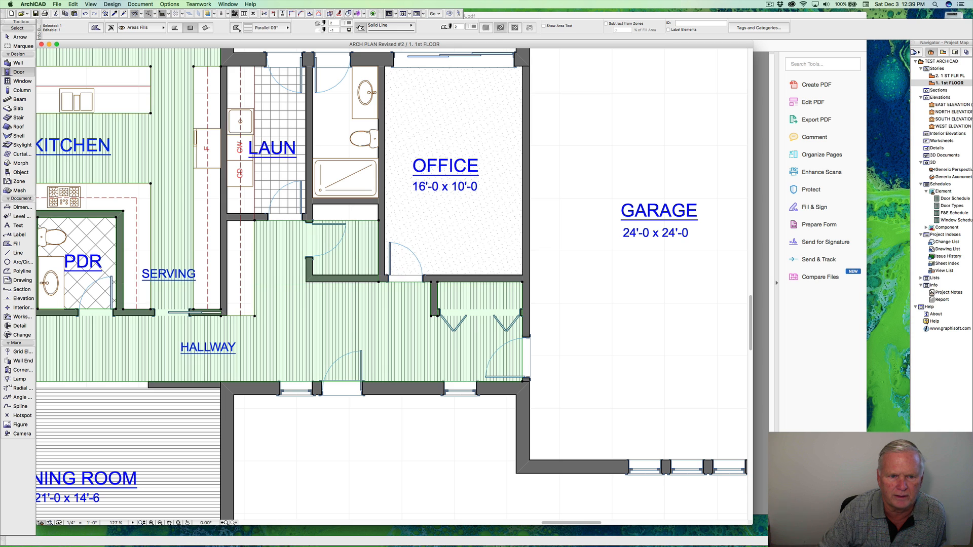
Add a fill node at the inner face of the closet's door wall and offset the closet edge to its back wall.
click(316, 221)
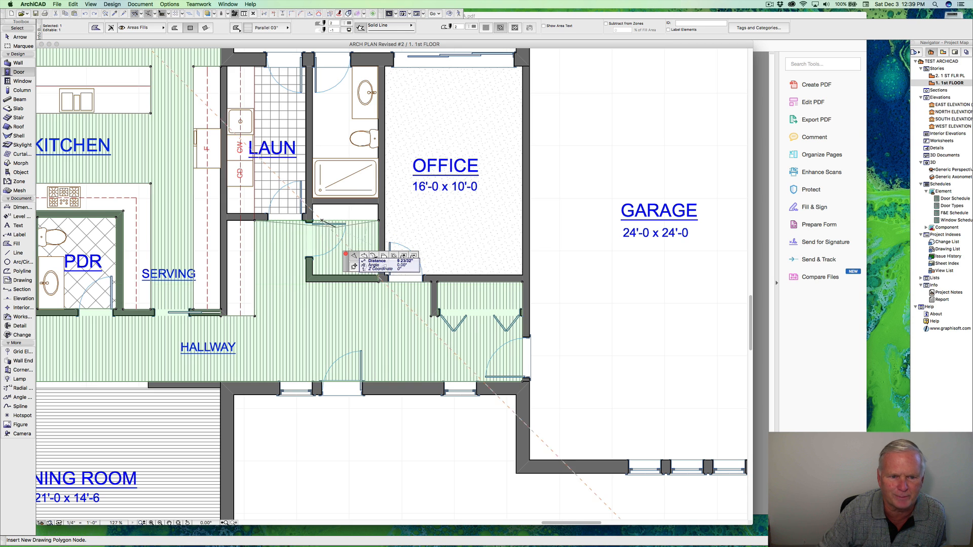
scroll(319, 221, up, 10)
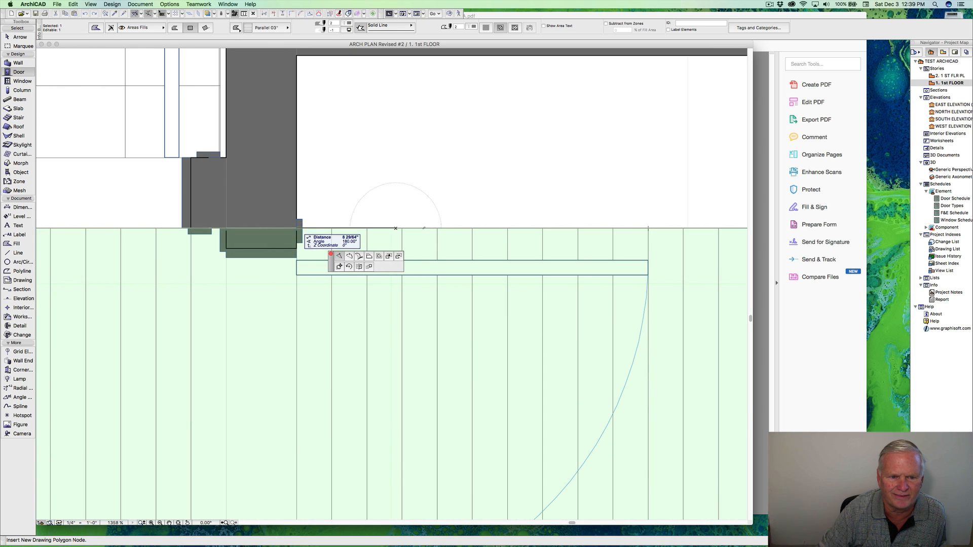
click(296, 229)
click(354, 228)
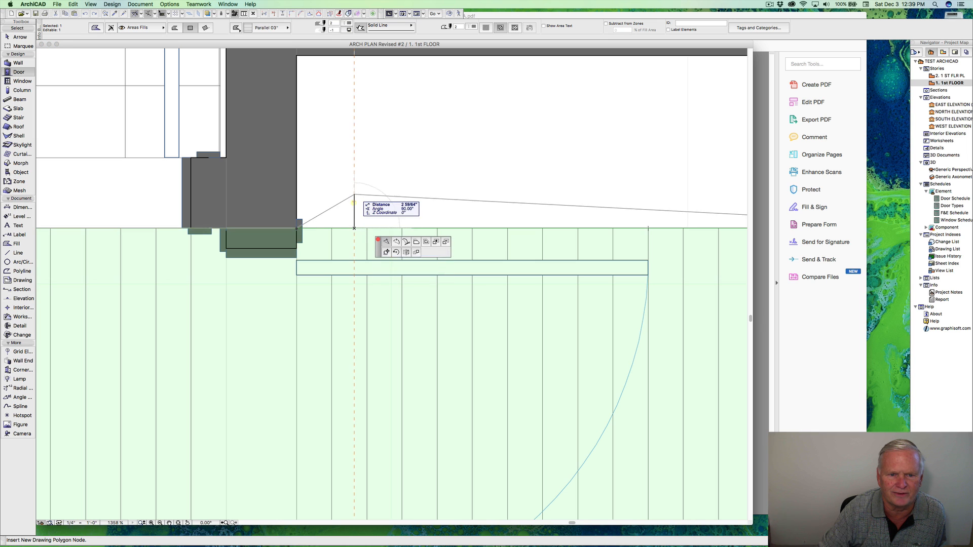
scroll(356, 190, down, 3)
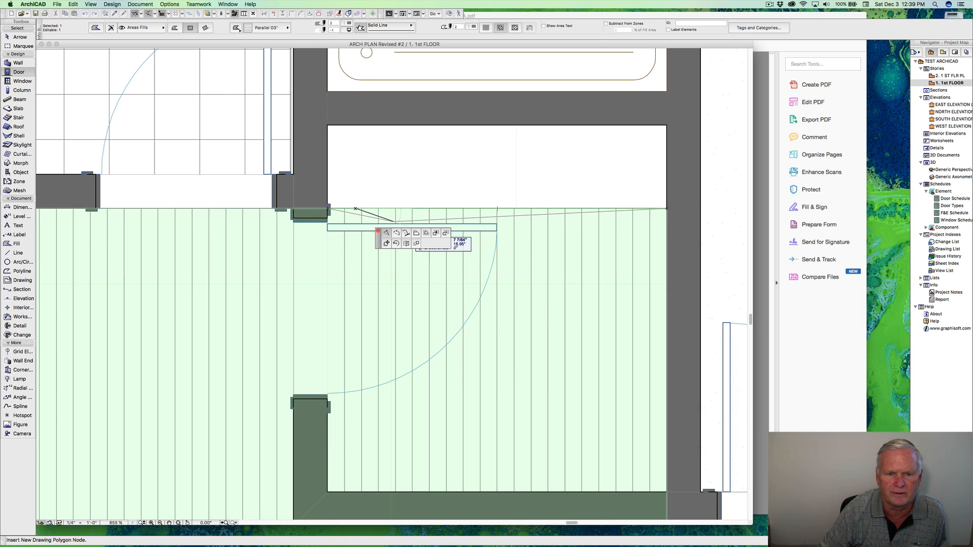
click(416, 233)
click(355, 125)
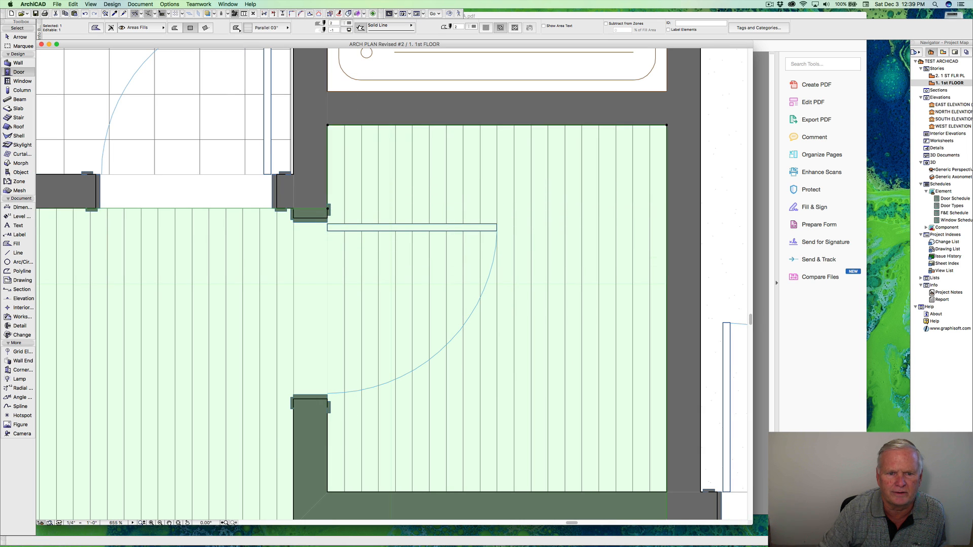
scroll(376, 176, down, 9)
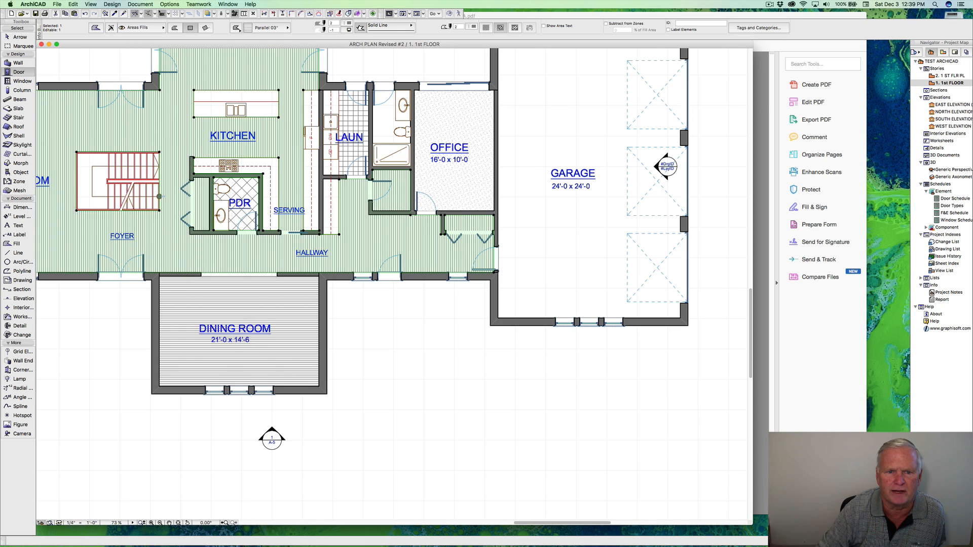
Match the laundry's Grid 08" fill settings and draw a rectangular floor fill across the pool bathroom, down to the shower tray.
key(Escape)
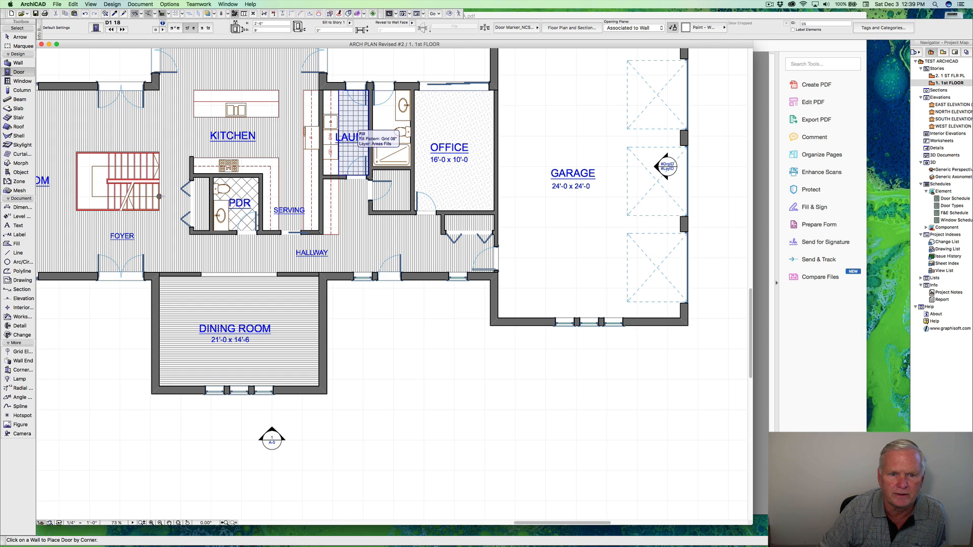
alt+click(358, 133)
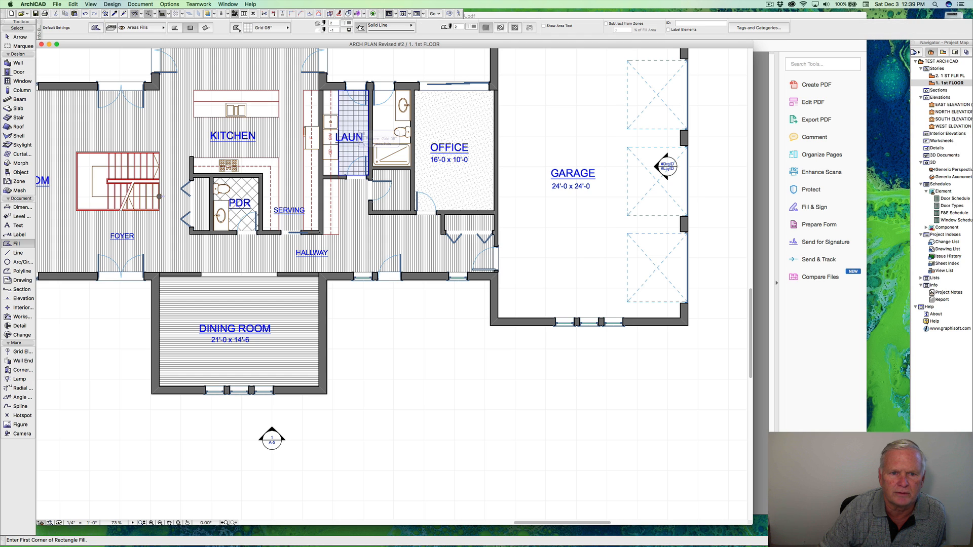
click(373, 90)
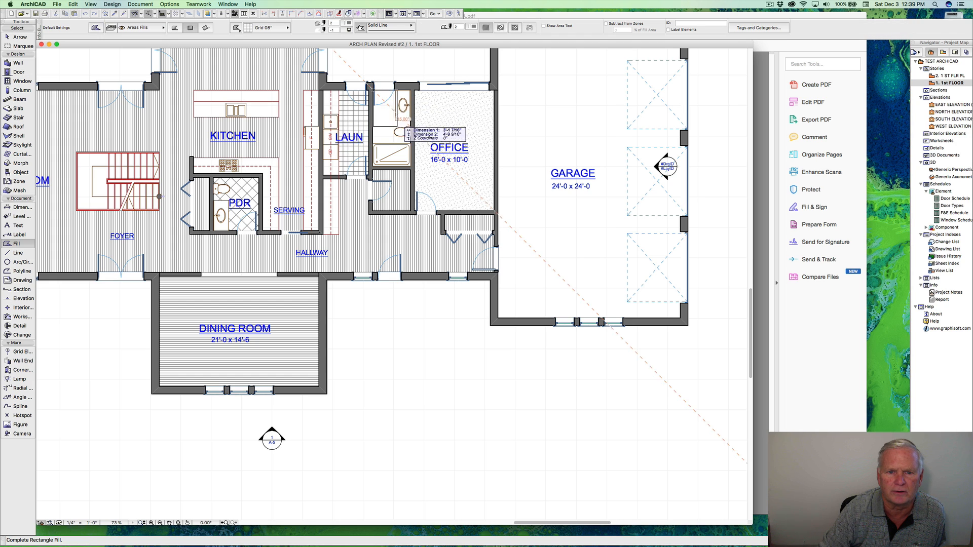
click(411, 145)
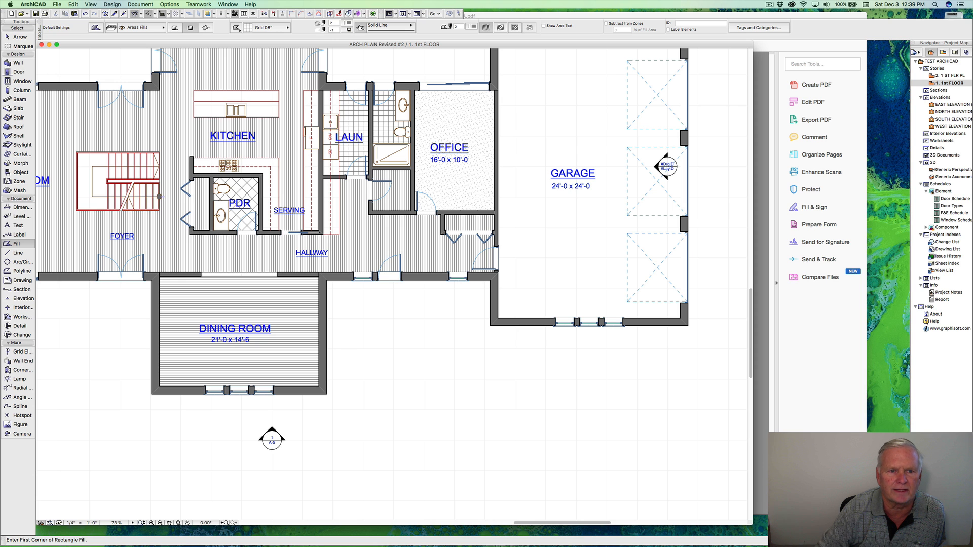
Check the PDF markups in Acrobat, then pick up the interior wall settings in ArchiCAD and select the hallway closet's side wall.
scroll(394, 264, up, 5)
scroll(394, 263, up, 1)
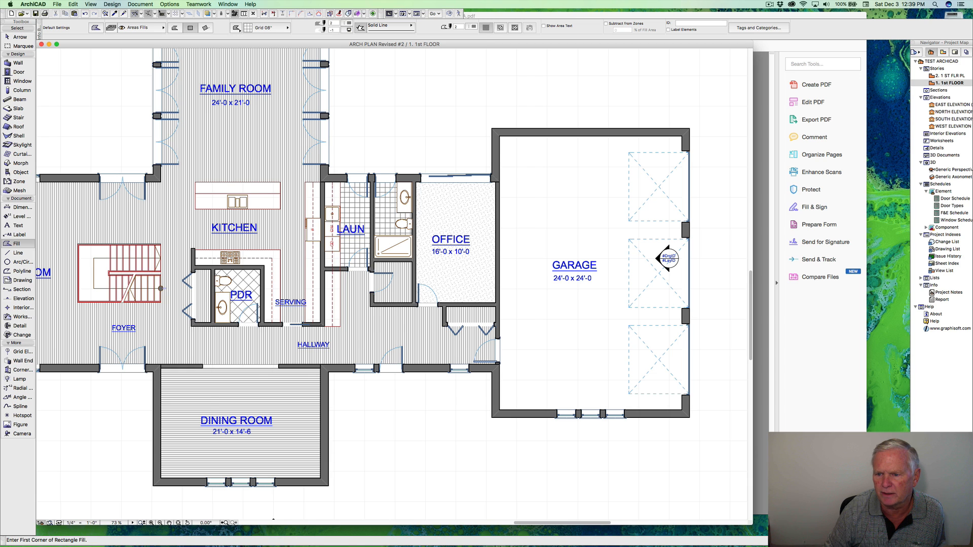
click(803, 293)
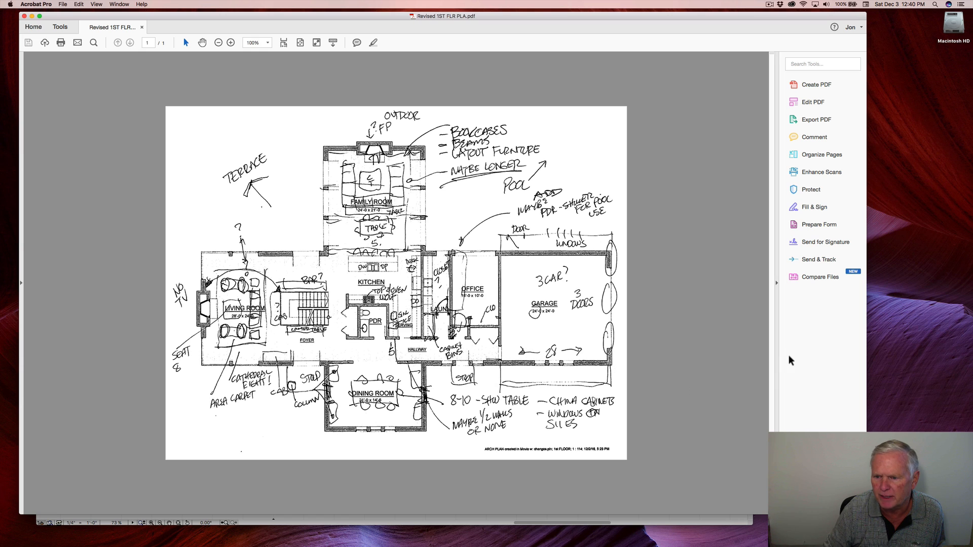
click(680, 522)
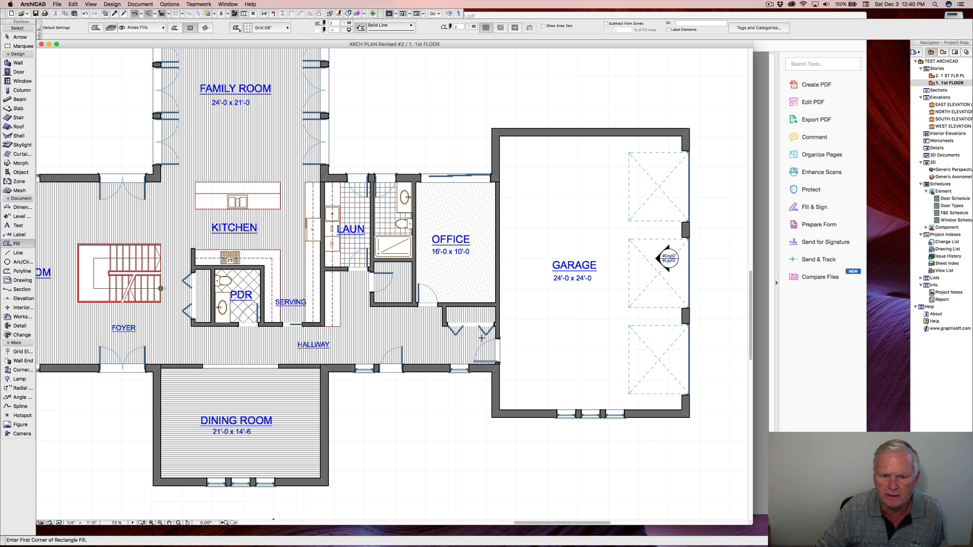
key(shift)
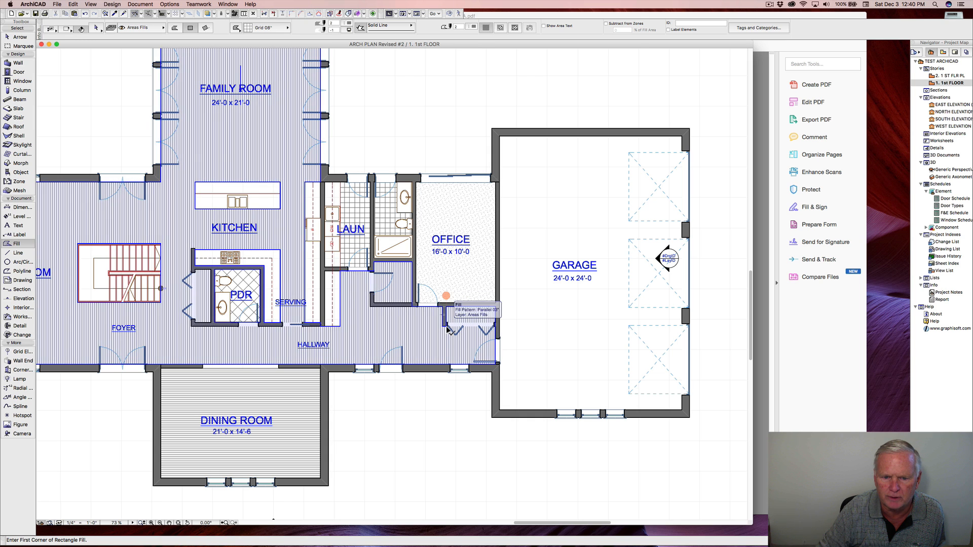
scroll(445, 314, up, 5)
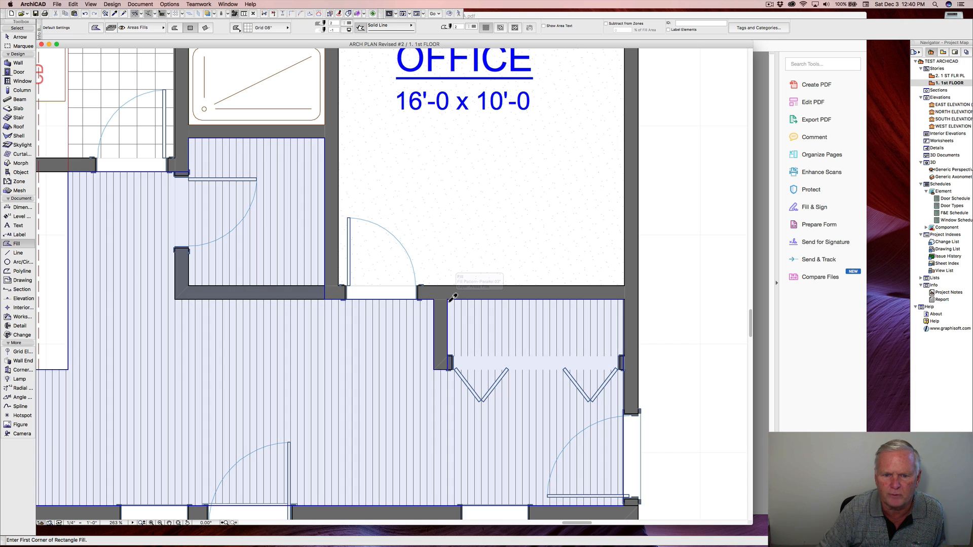
alt+click(420, 294)
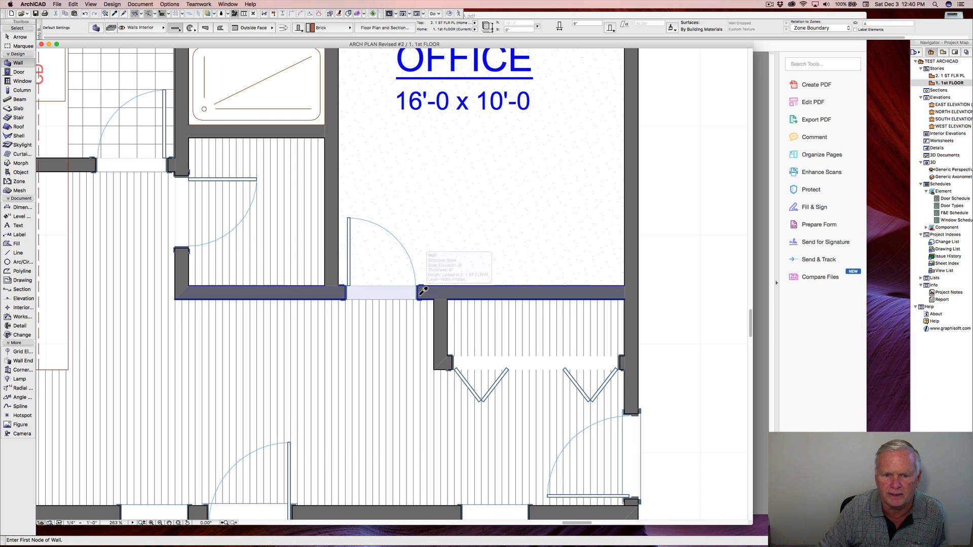
shift+click(438, 300)
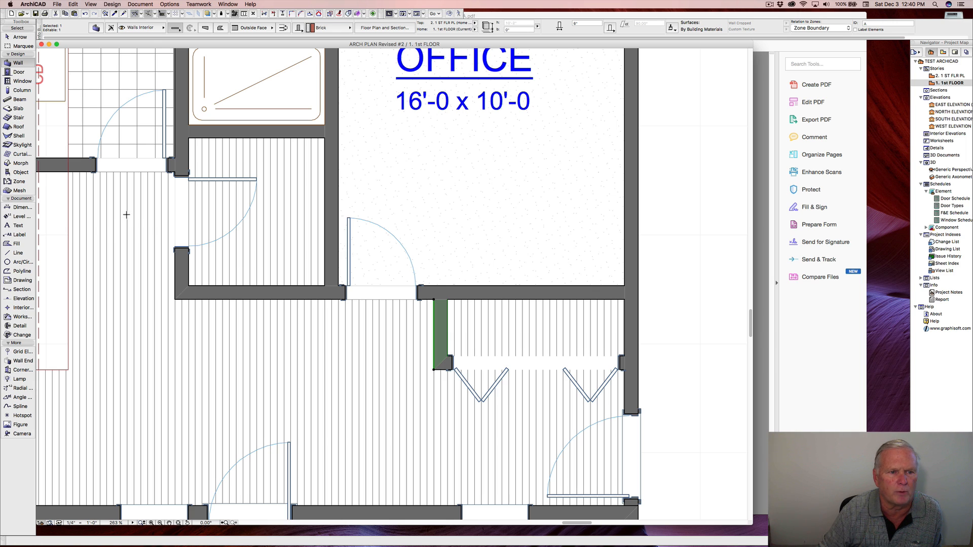
Examine the selectable elements around the small closet's door wall and cycle between the overlapping walls at its outer corner.
shift+click(213, 160)
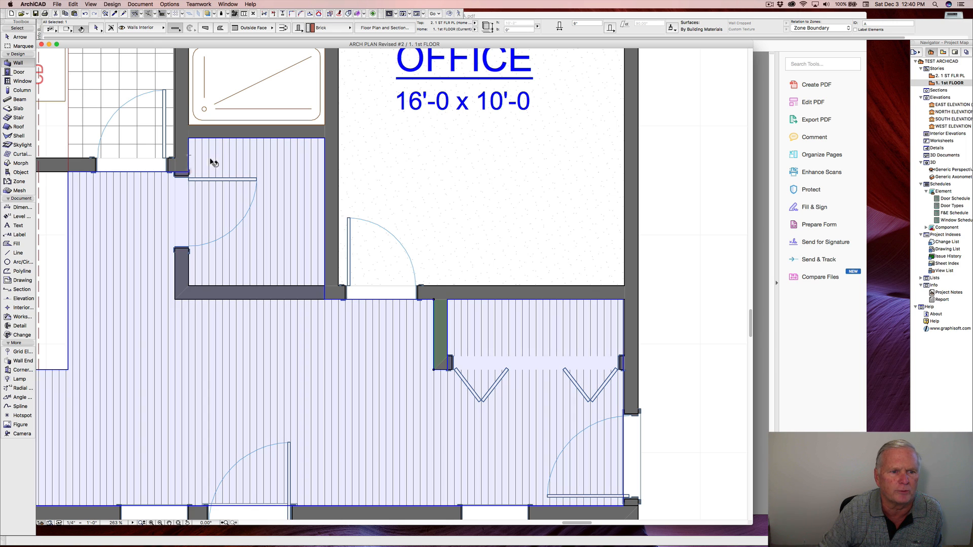
shift+click(197, 175)
shift+click(217, 168)
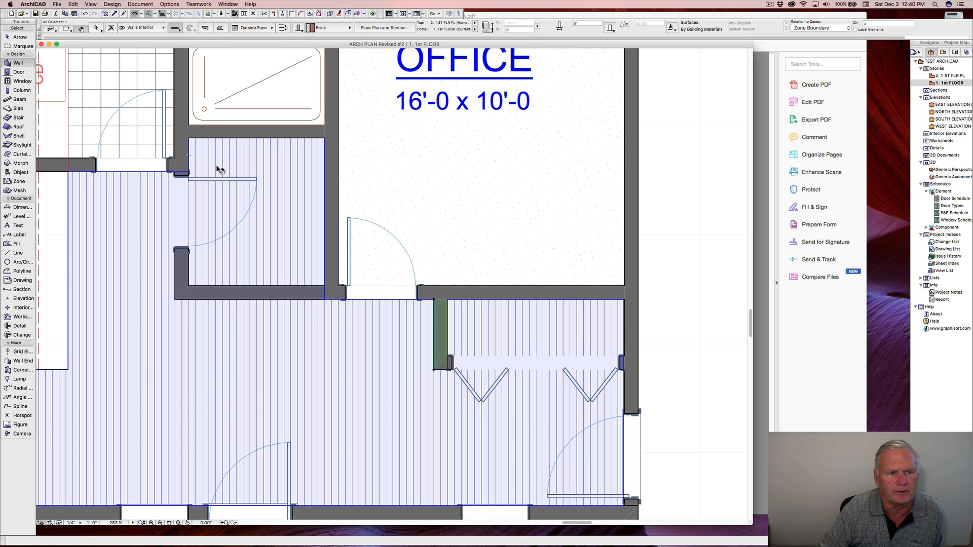
click(190, 180)
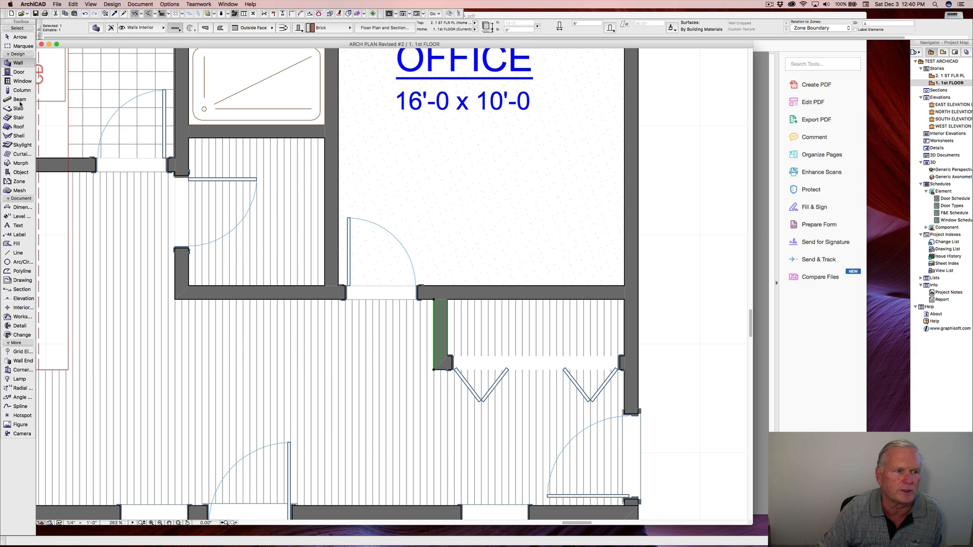
shift+click(185, 159)
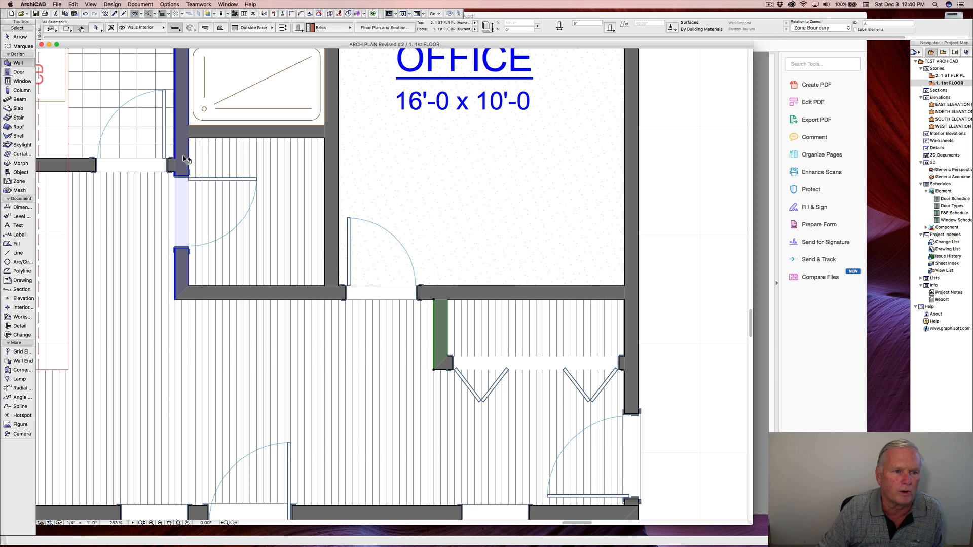
click(177, 162)
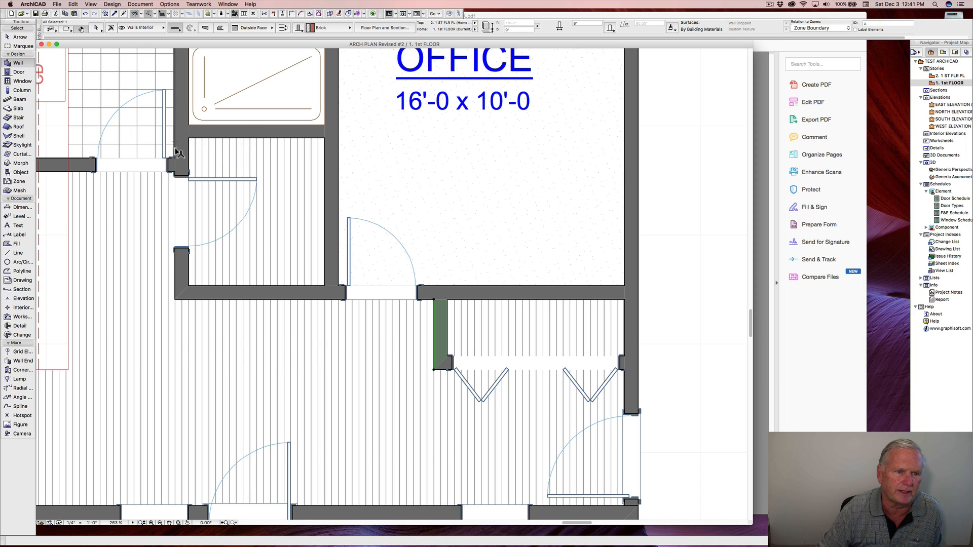
click(176, 161)
click(175, 161)
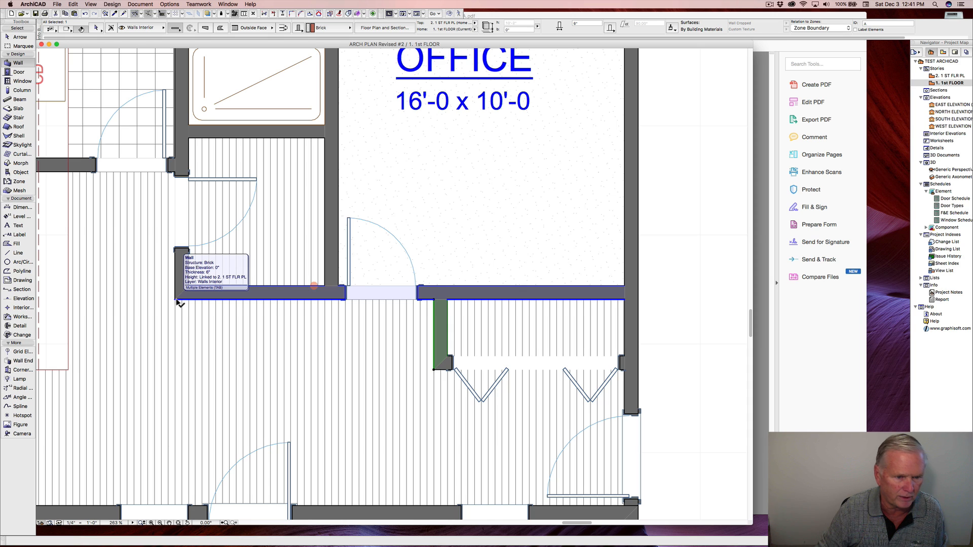
key(Tab)
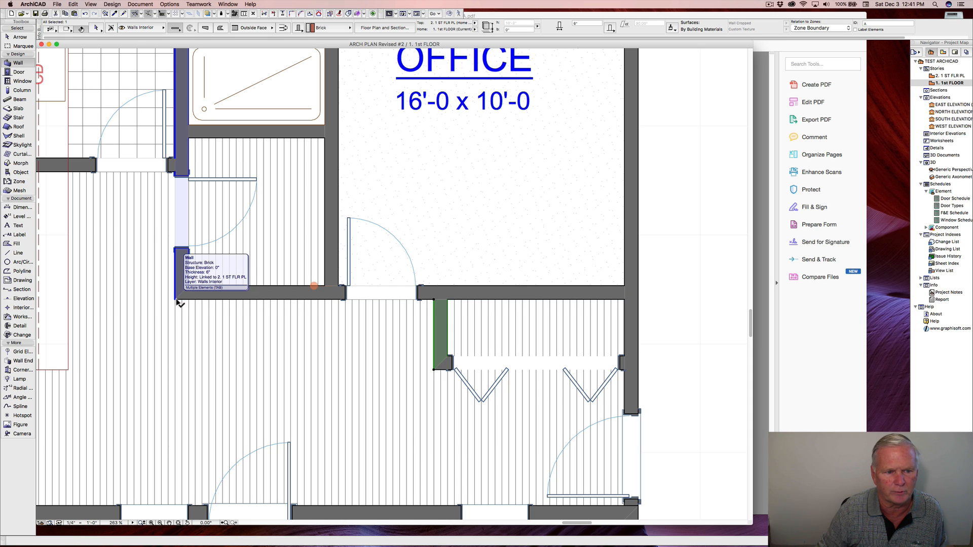
key(Tab)
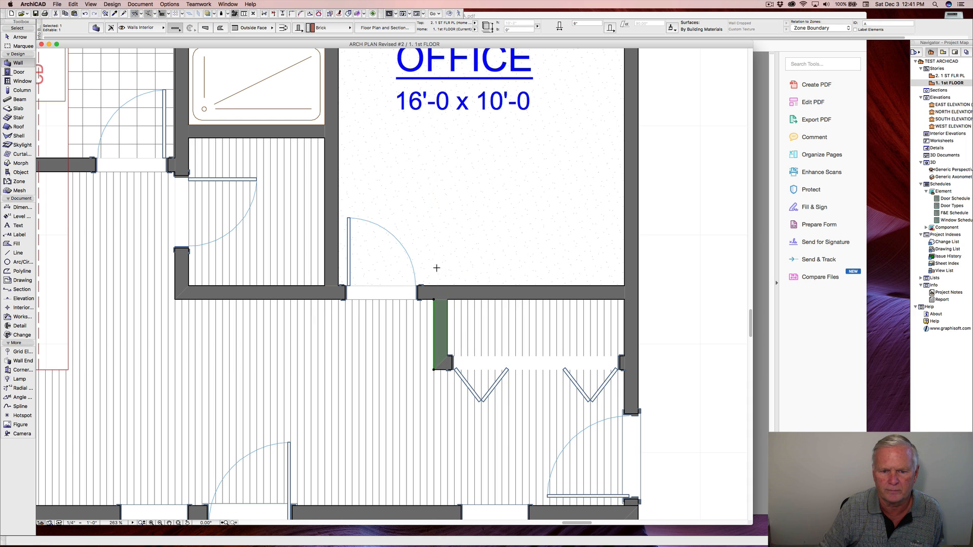
Stretch the hallway closet's side wall 2'-6" into the office and clear the selection.
click(434, 299)
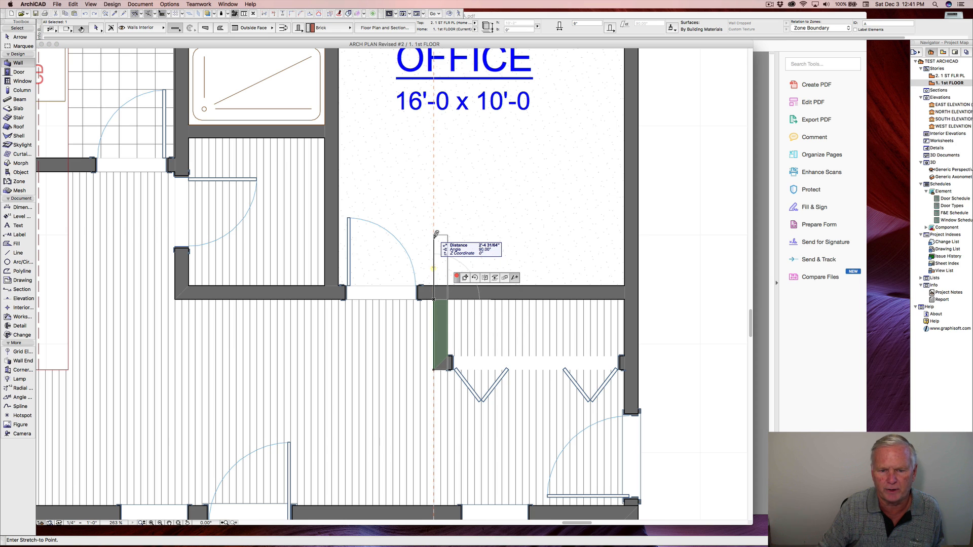
text(2-6)
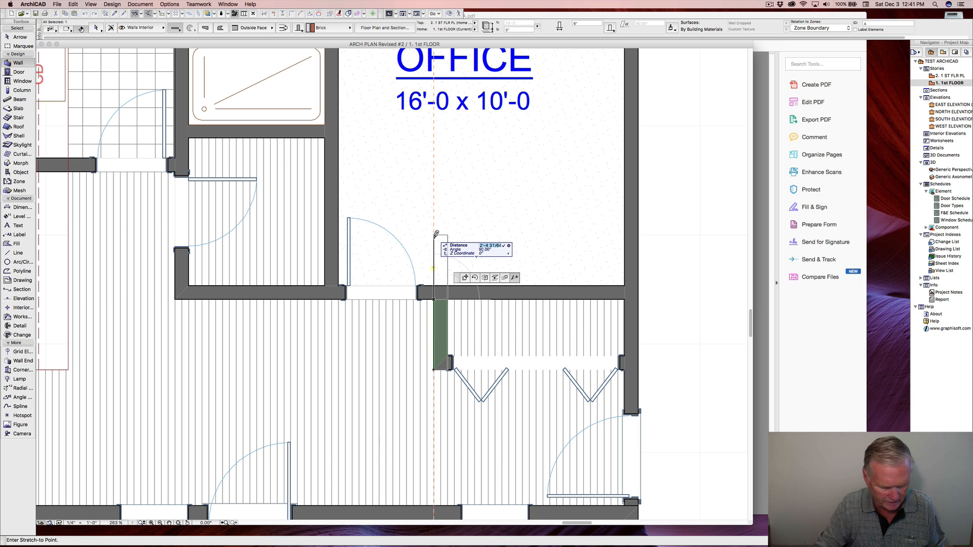
key(Return)
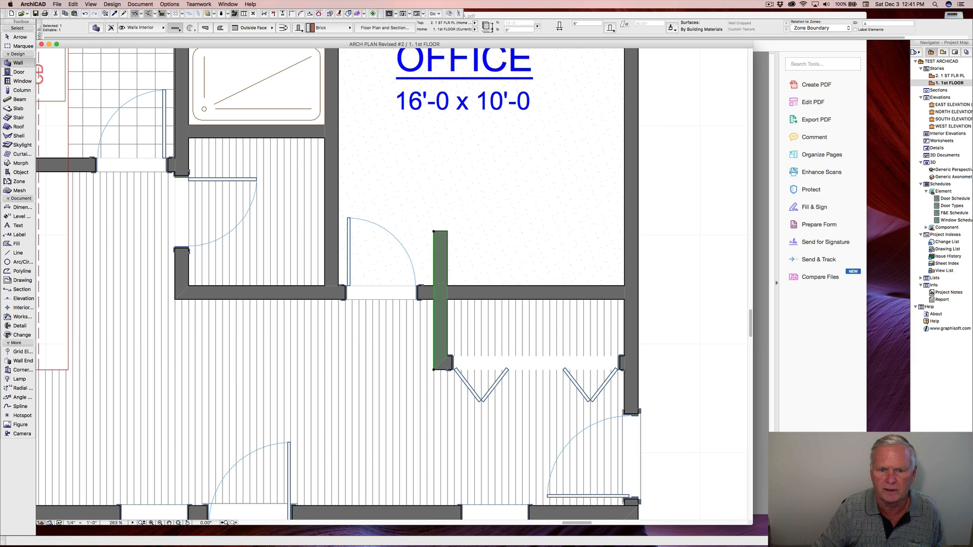
key(Escape)
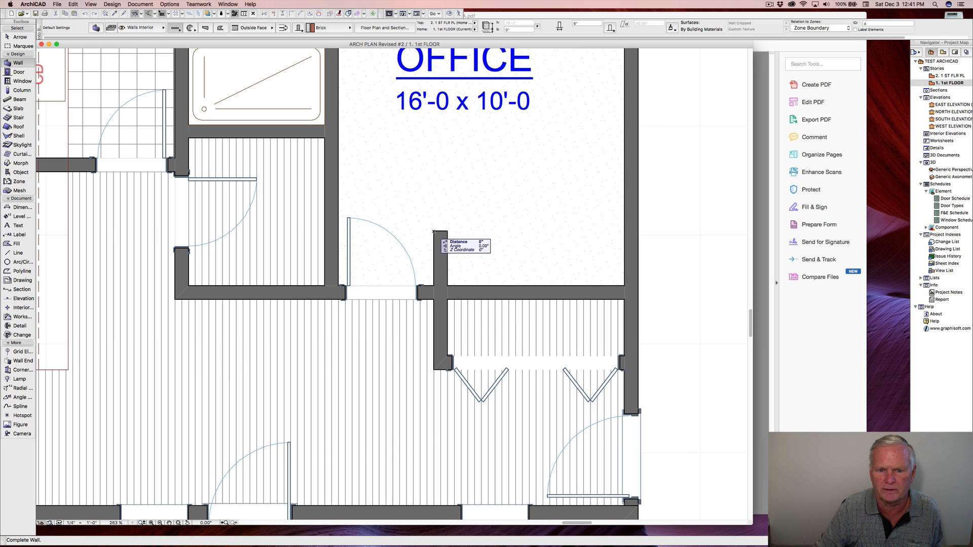
Draw the office closet's front wall across to the garage wall and insert a matching D2 Bifold 18 door folding into the office.
click(434, 232)
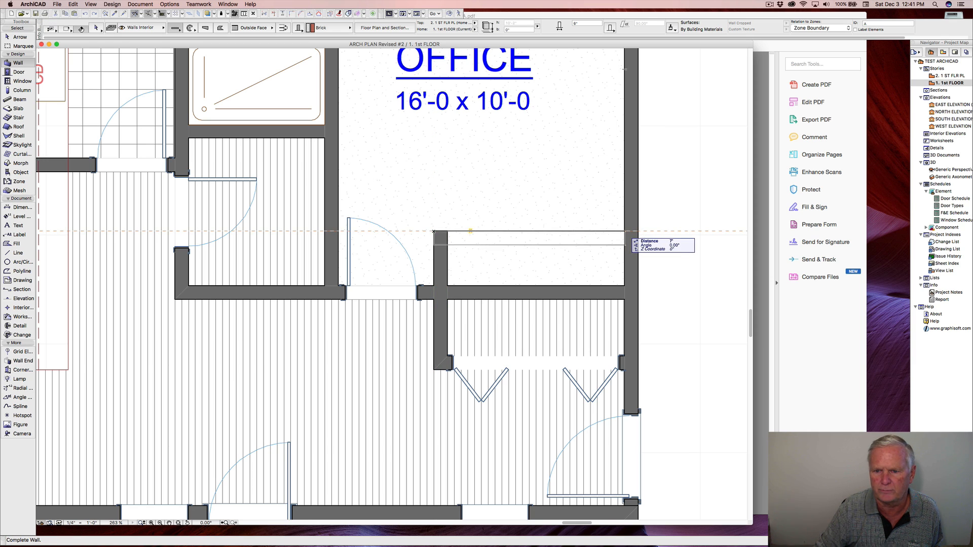
click(624, 232)
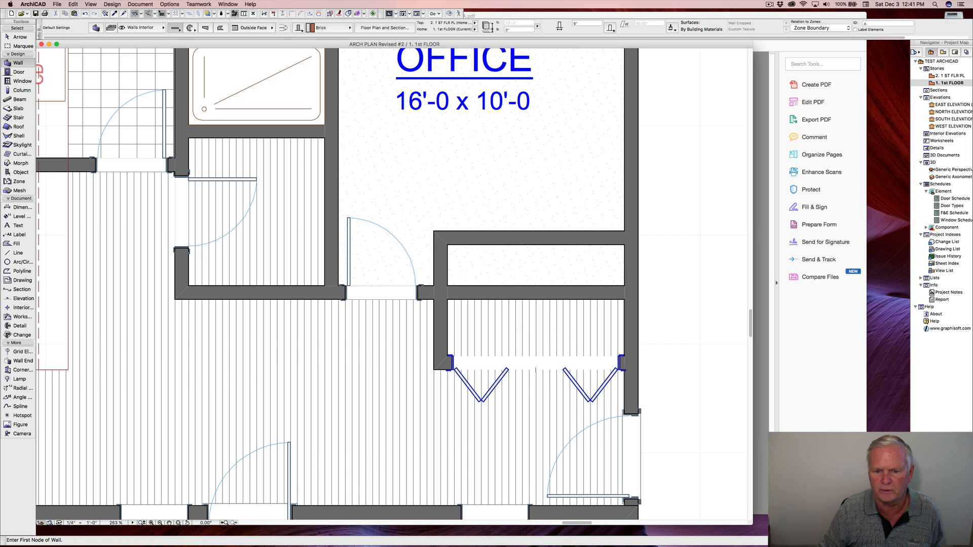
alt+click(536, 370)
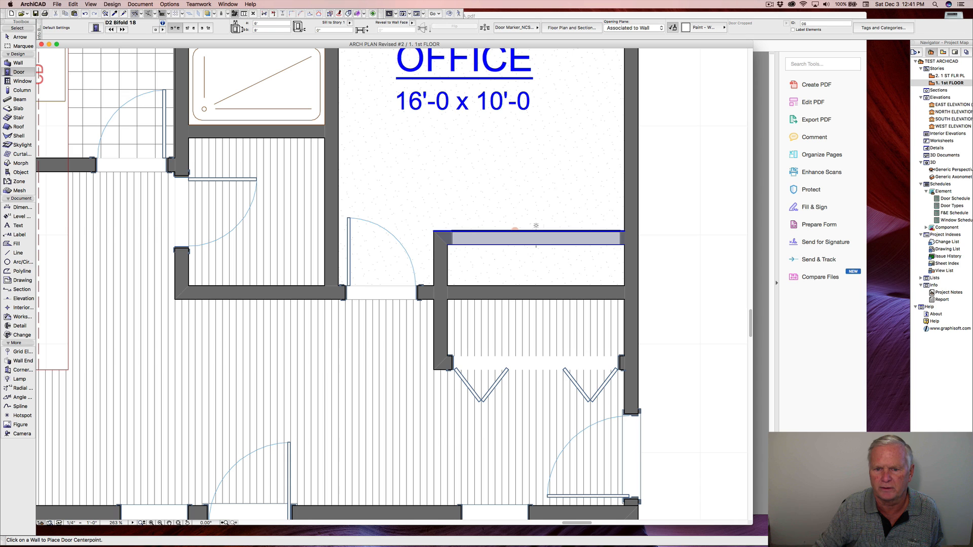
click(536, 237)
click(536, 225)
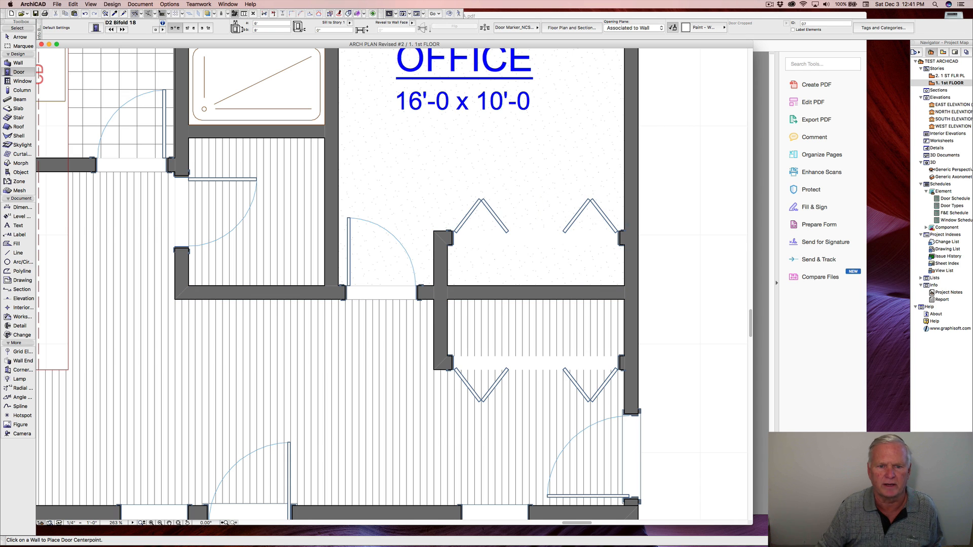
scroll(357, 332, down, 2)
middle_drag(358, 332, 458, 334)
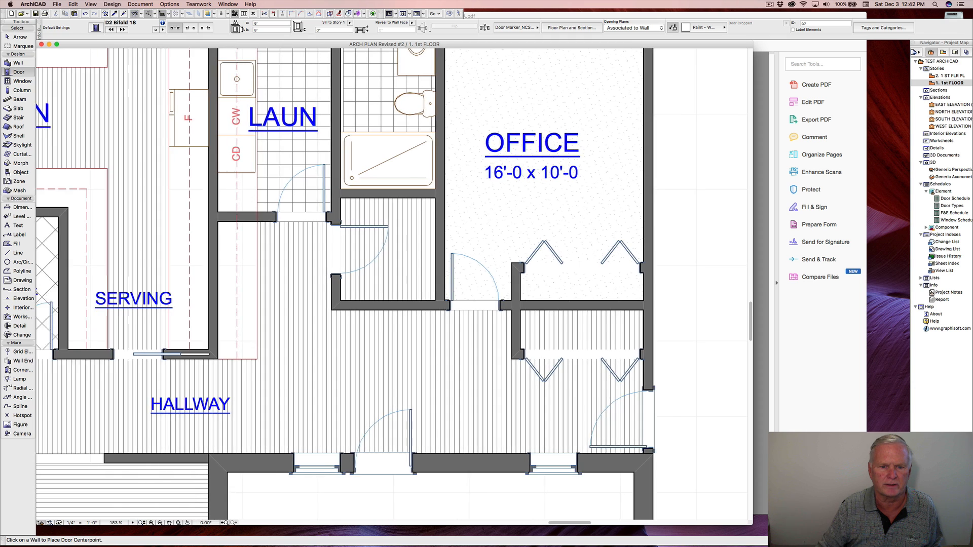
scroll(399, 320, down, 2)
scroll(401, 322, down, 1)
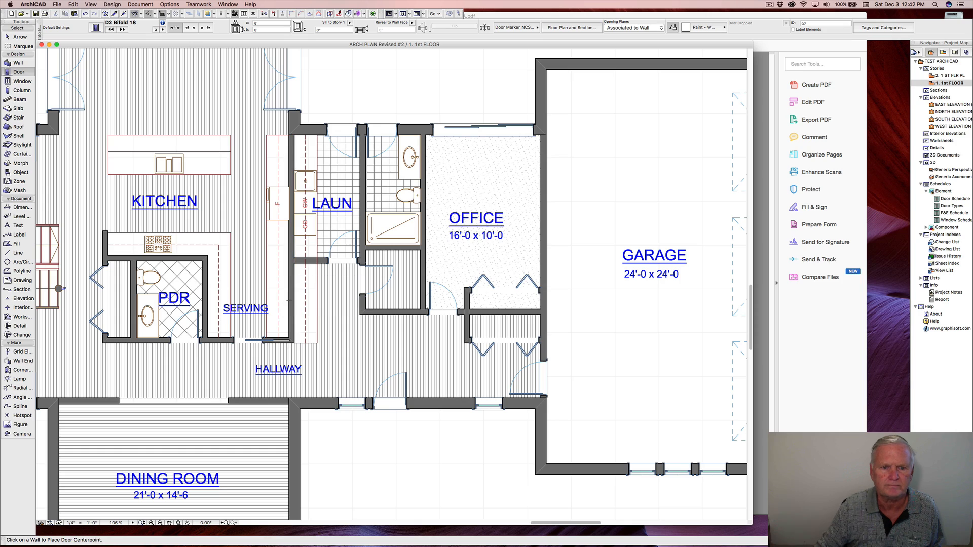
middle_drag(59, 289, 198, 119)
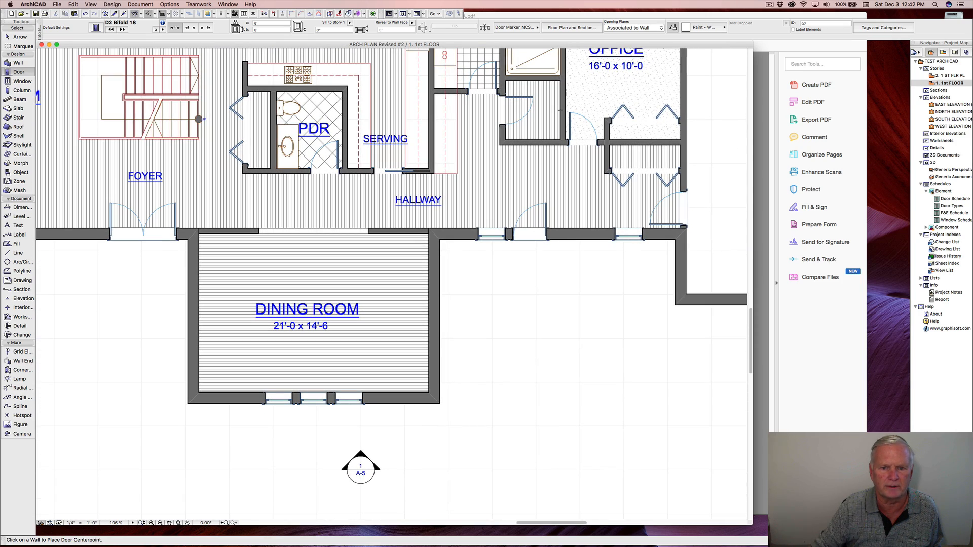
click(769, 4)
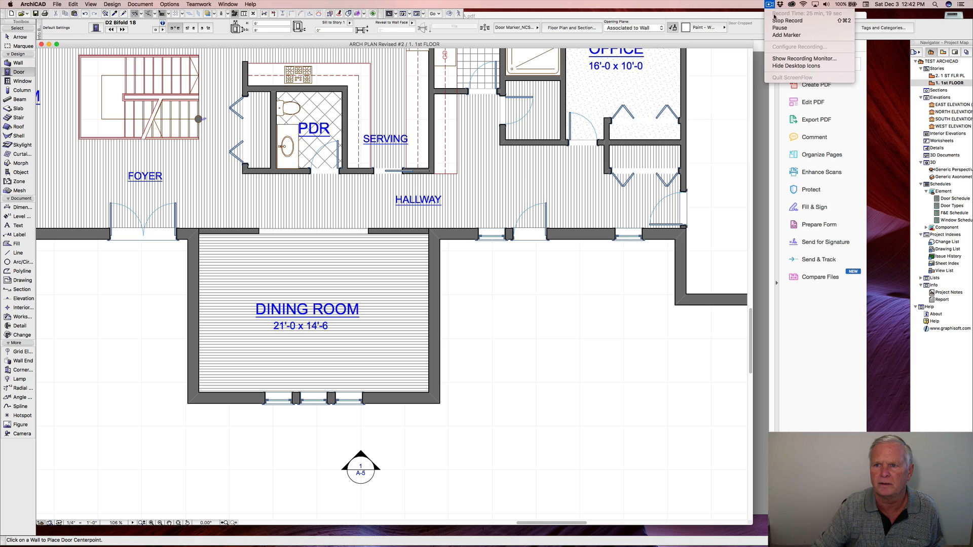
click(782, 28)
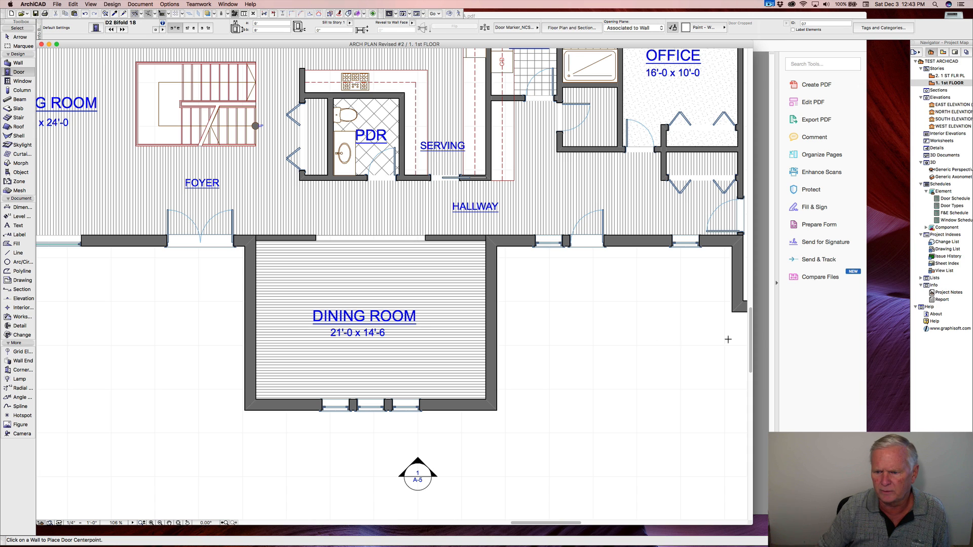
Check the PDF markups in Acrobat, then switch back to ArchiCAD and open the default Object settings.
click(786, 334)
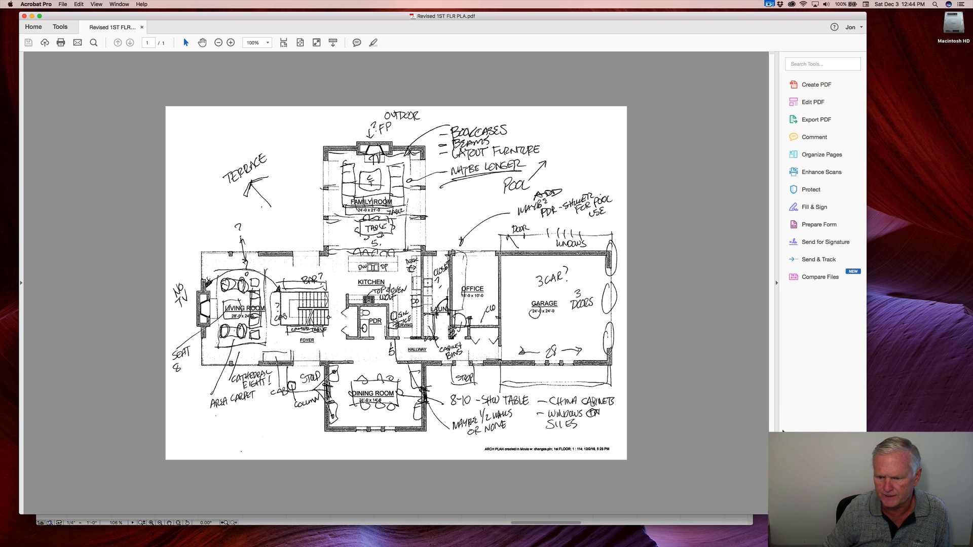
click(709, 523)
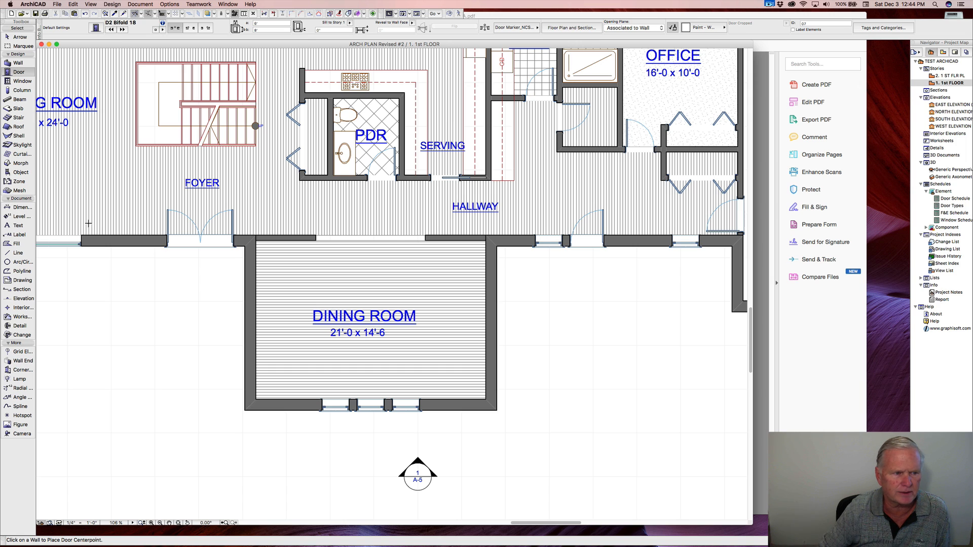
click(19, 172)
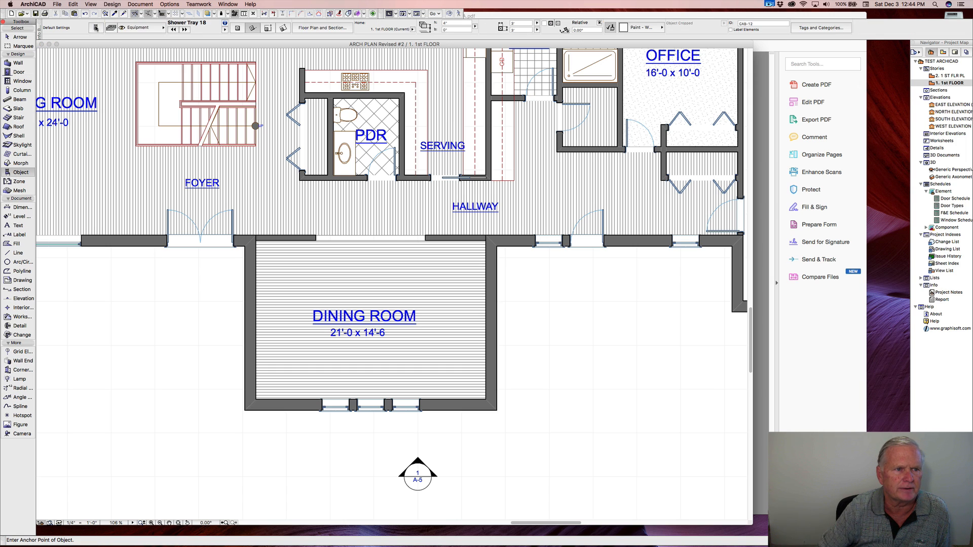
click(95, 27)
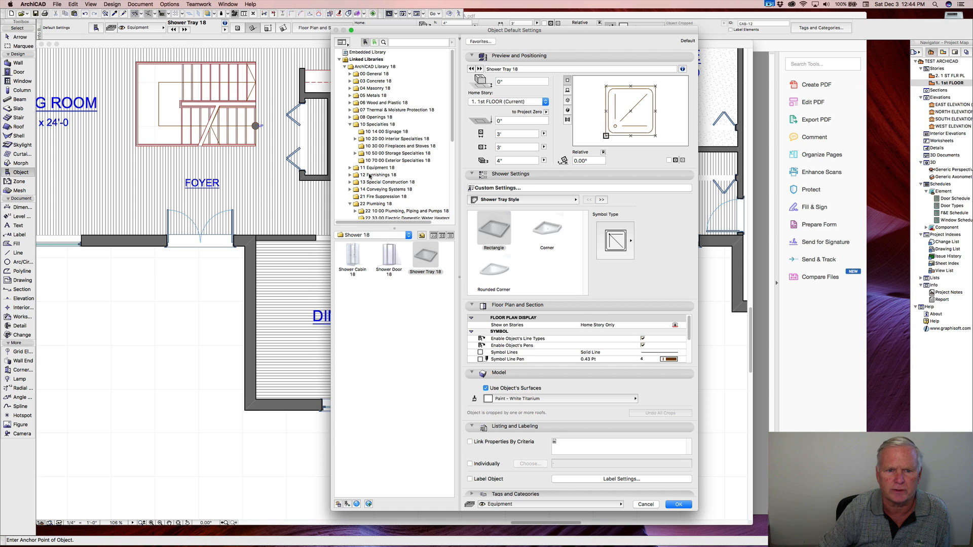
Browse the object library through 12 Furnishings 18 and Residential Furniture 18 to the Tables-Dining 18 objects.
click(349, 175)
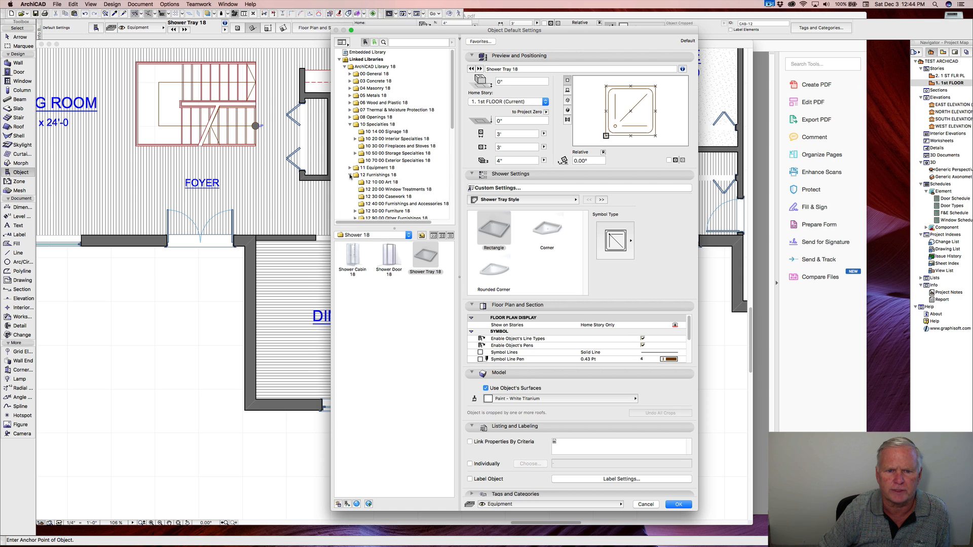
scroll(351, 177, down, 3)
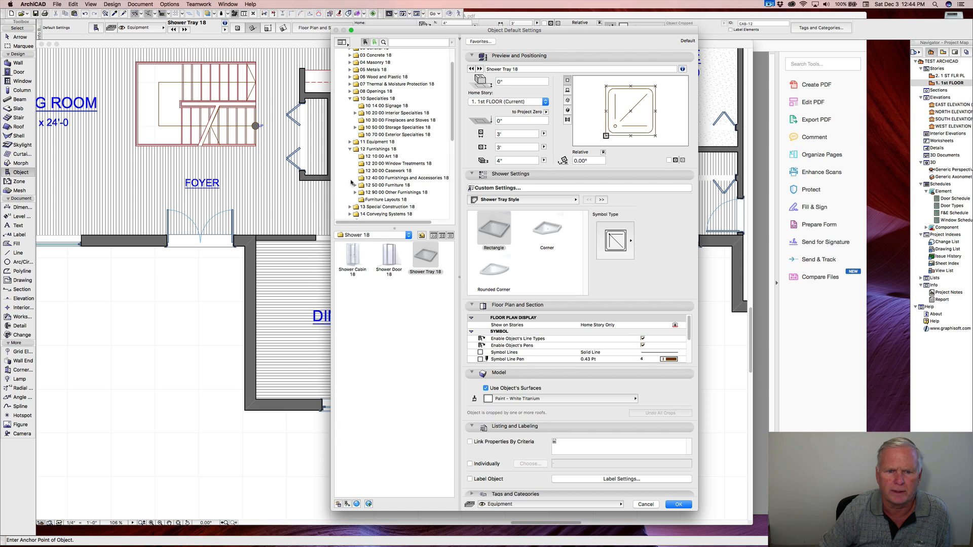
click(356, 185)
scroll(353, 170, down, 3)
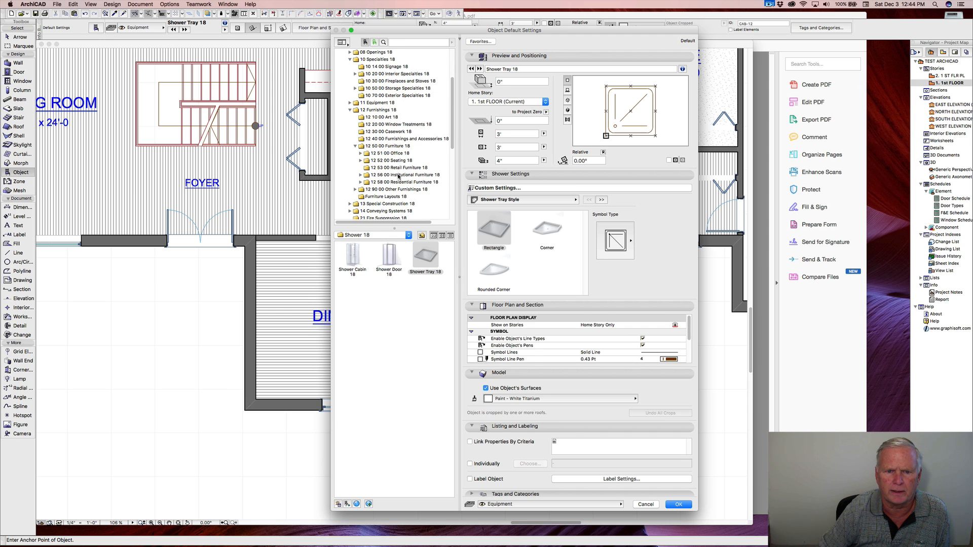
click(360, 182)
scroll(357, 173, down, 3)
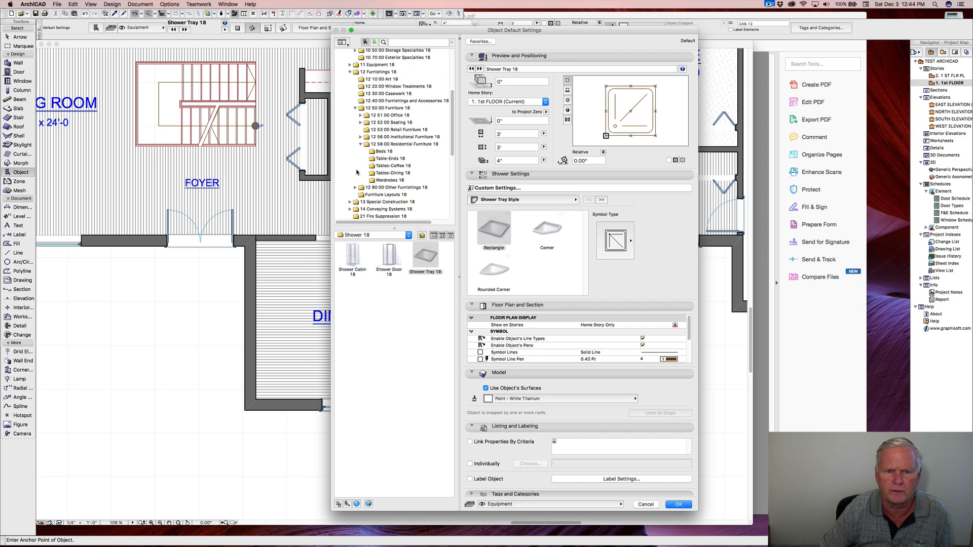
click(387, 174)
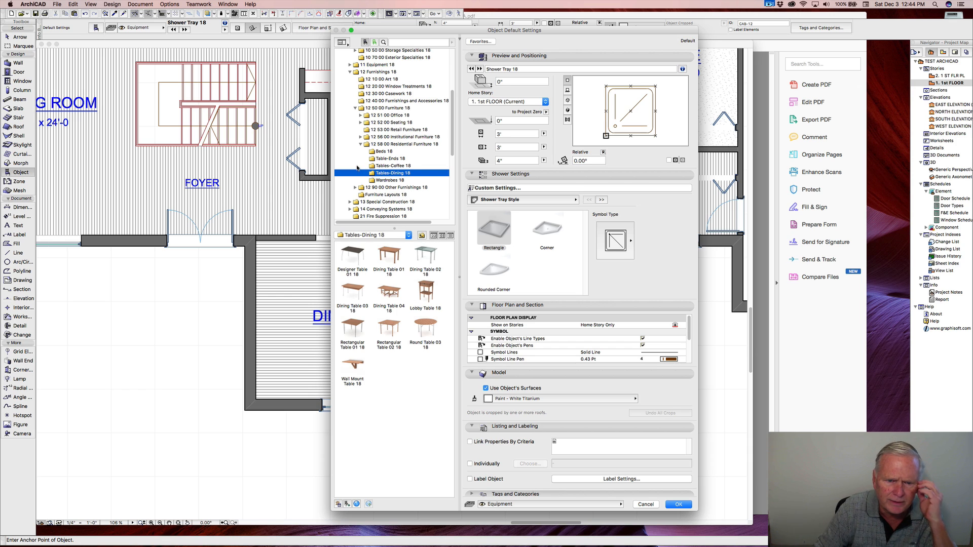
Choose the Dining Table Rectangle 18 object from the Furniture Layouts 18 library folder.
scroll(356, 168, down, 1)
scroll(356, 168, down, 2)
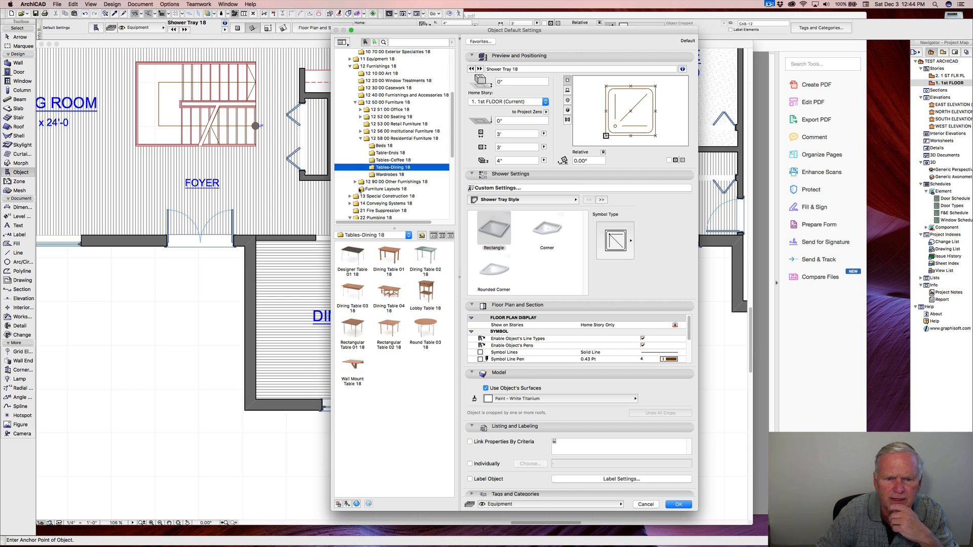
click(374, 189)
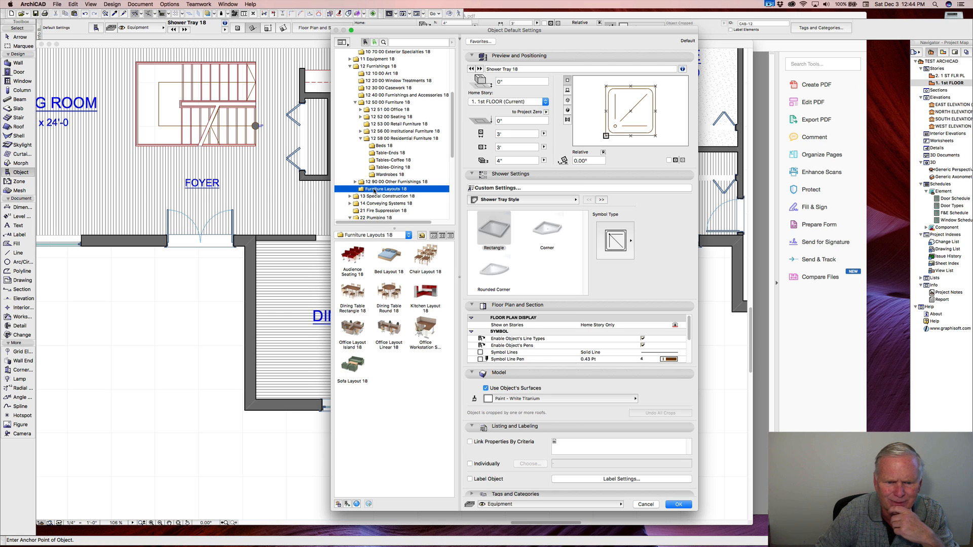
click(353, 294)
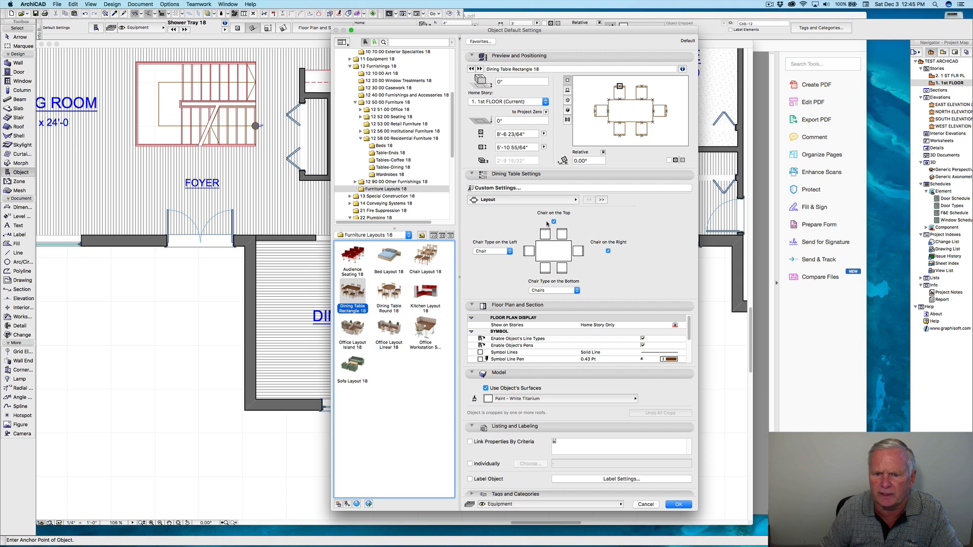
Examine the dining table's bottom chair type, its sizing methods and the preset options for its length.
click(576, 291)
click(549, 292)
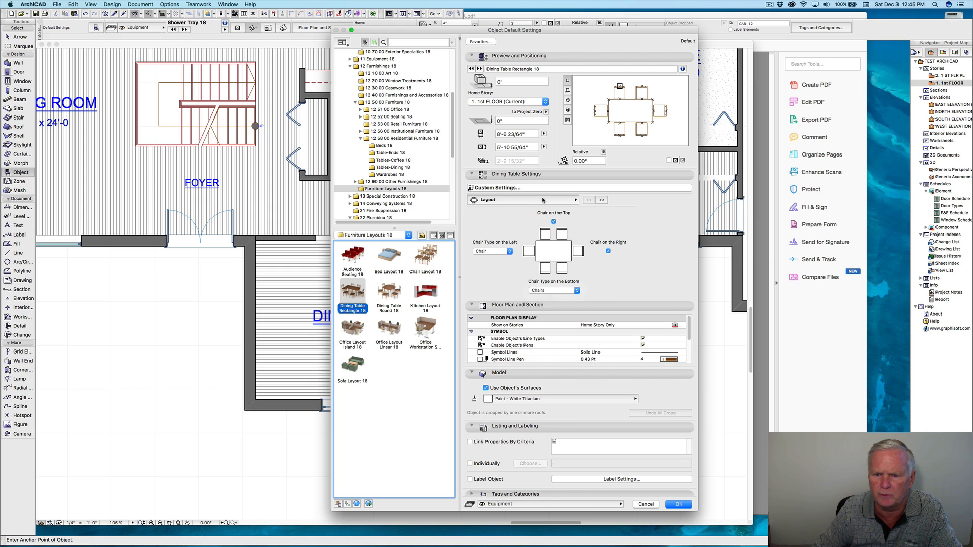
click(575, 201)
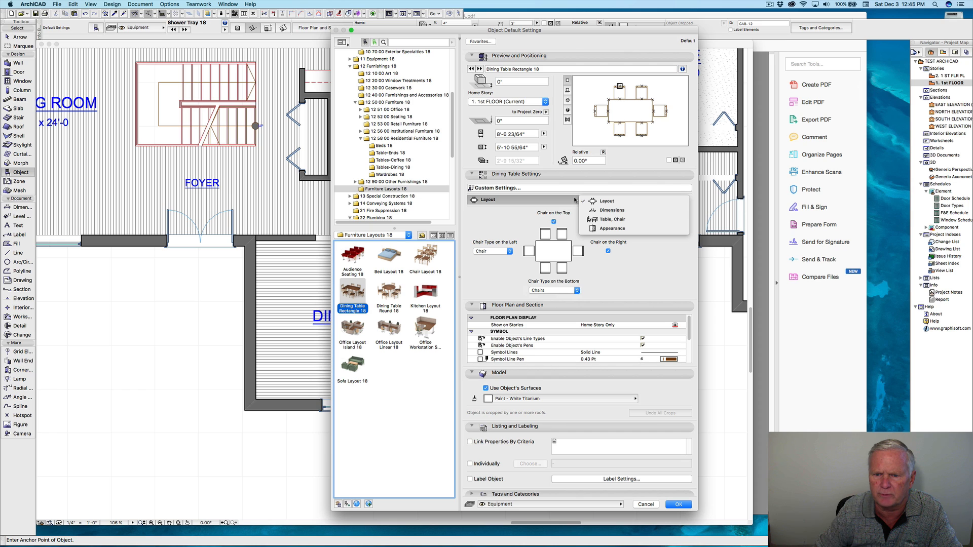
click(608, 211)
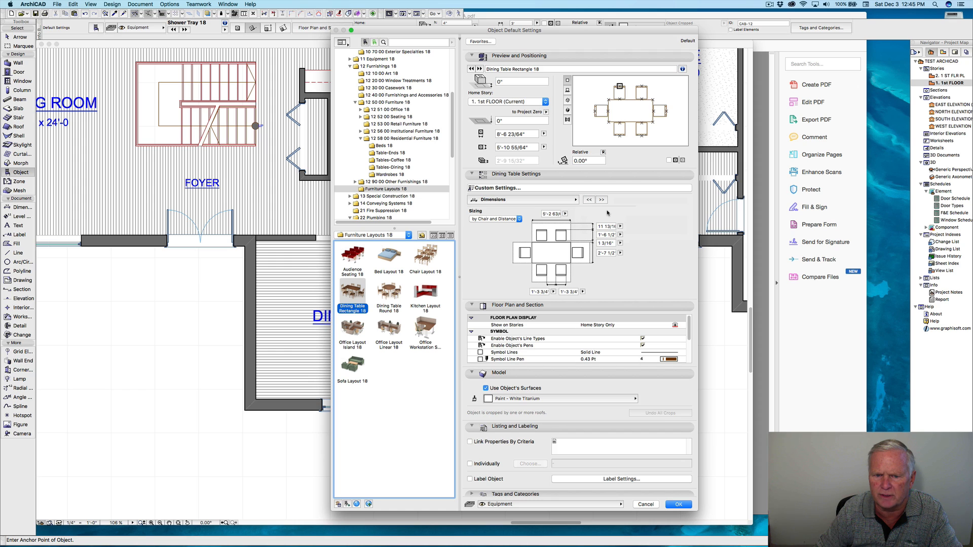
click(519, 219)
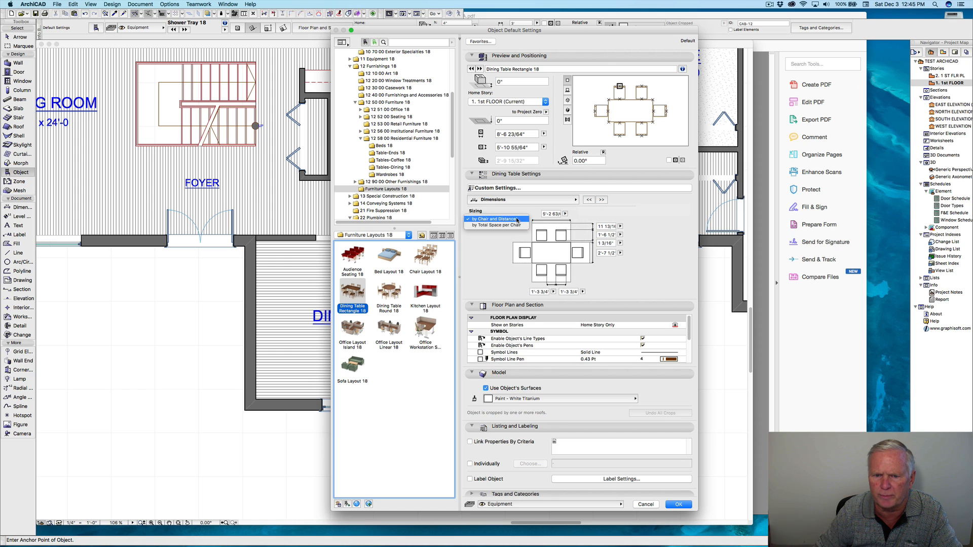
click(517, 219)
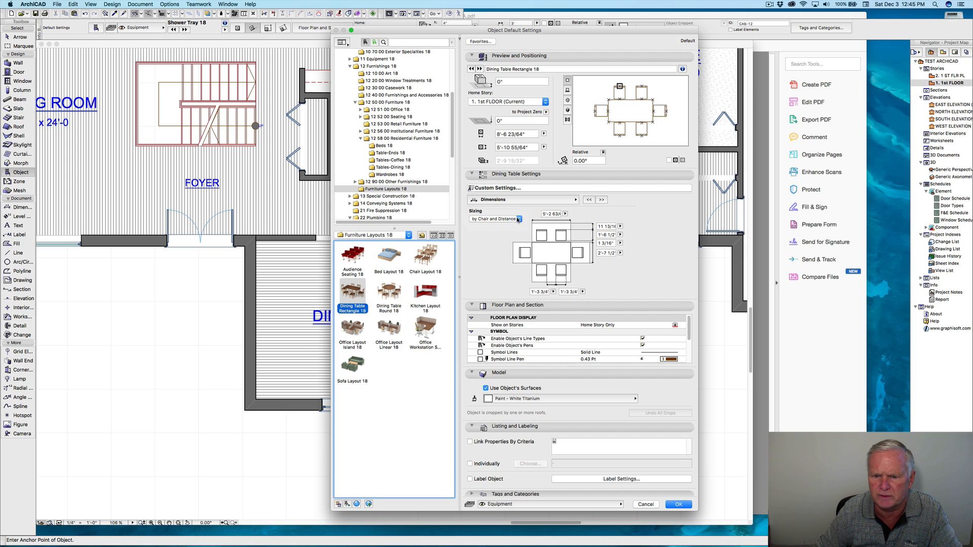
click(565, 214)
click(566, 214)
Review the dining table's Table, Chair and Appearance settings, then return to its dimensions and open the length options.
click(576, 200)
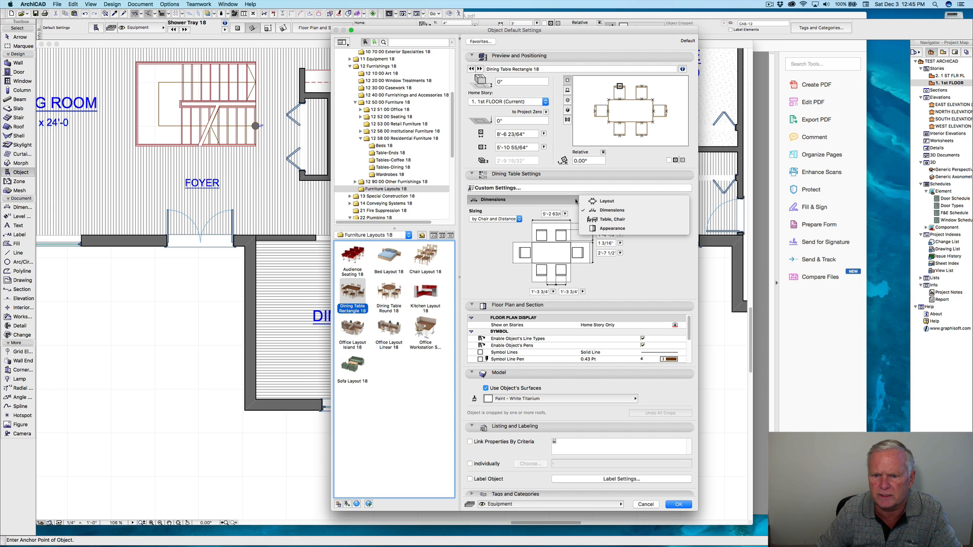
click(605, 220)
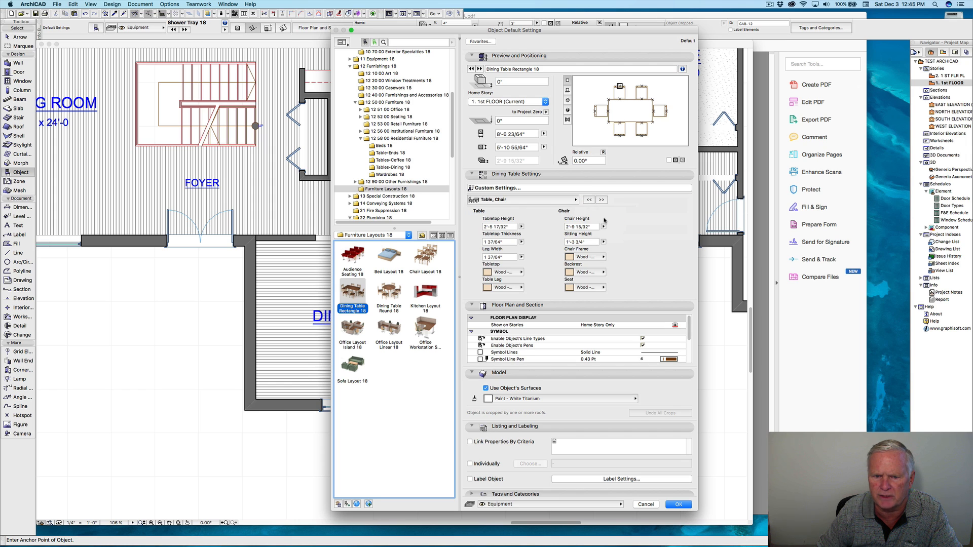
click(576, 199)
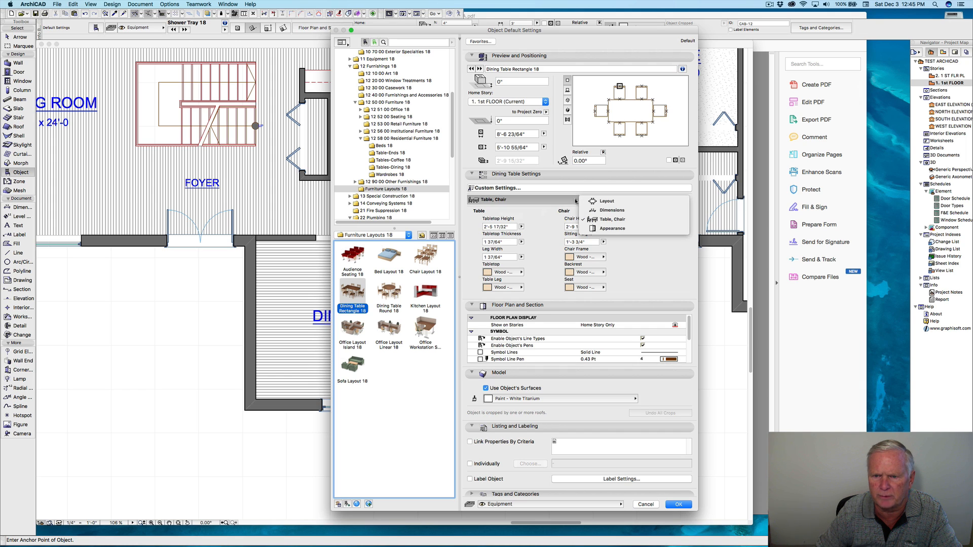
click(595, 229)
click(575, 201)
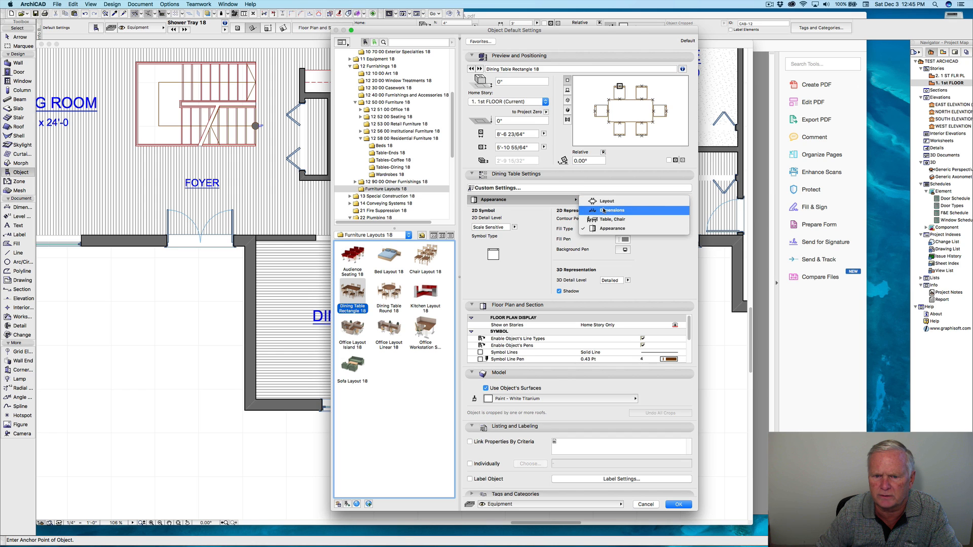
click(603, 210)
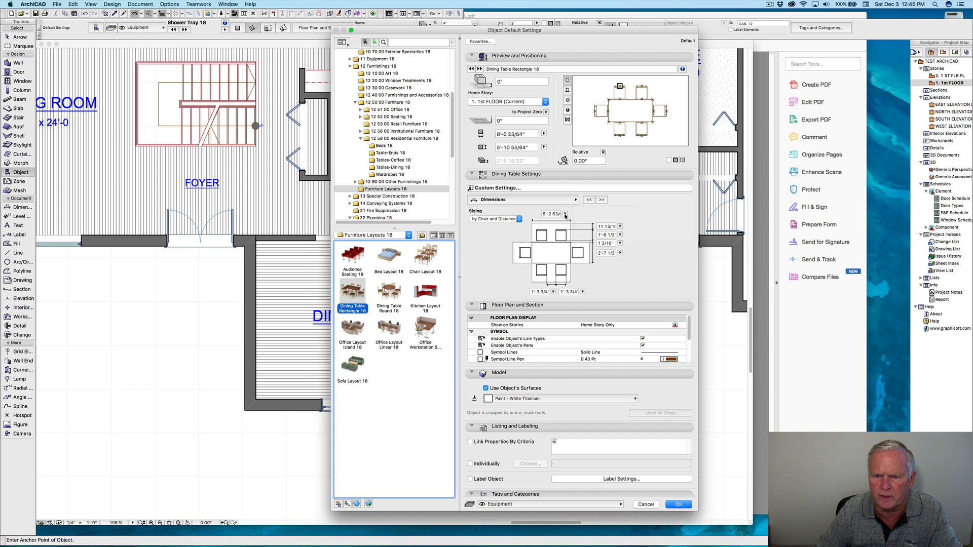
click(565, 214)
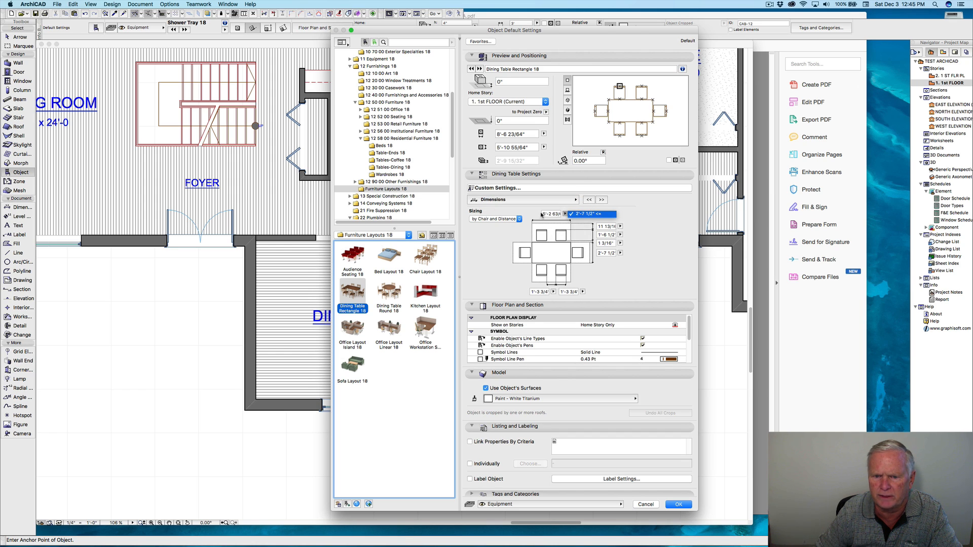
Set the rectangular dining table's length to 7'.
click(542, 215)
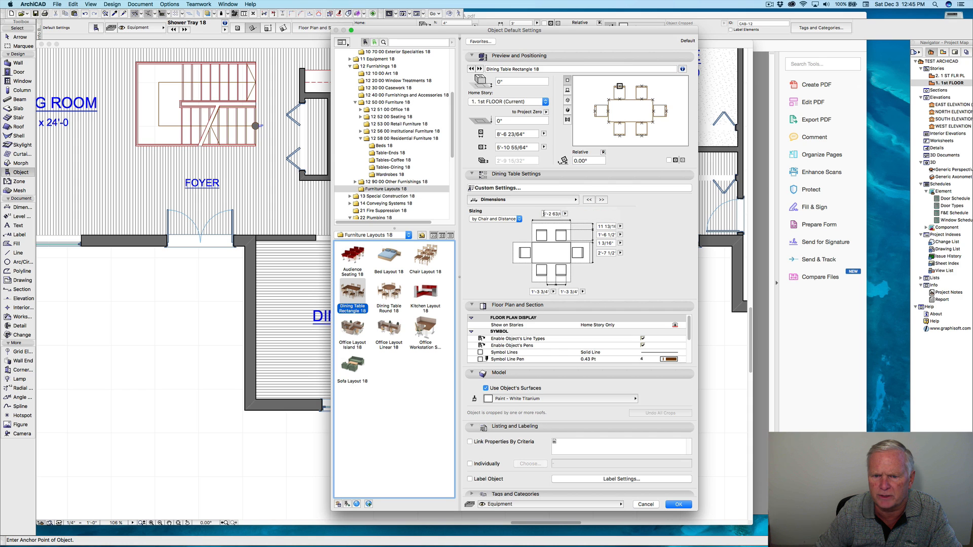
drag(543, 214, 565, 216)
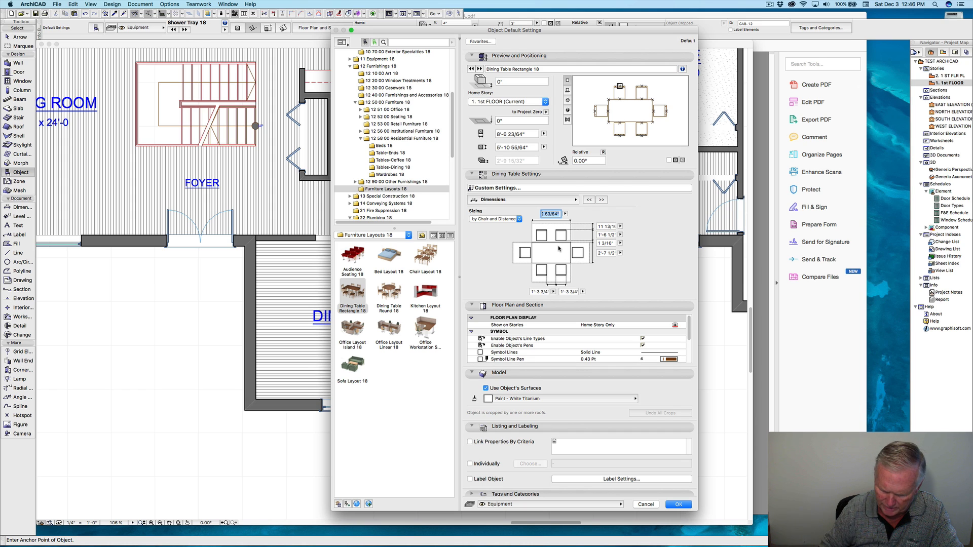
text(7)
key(Return)
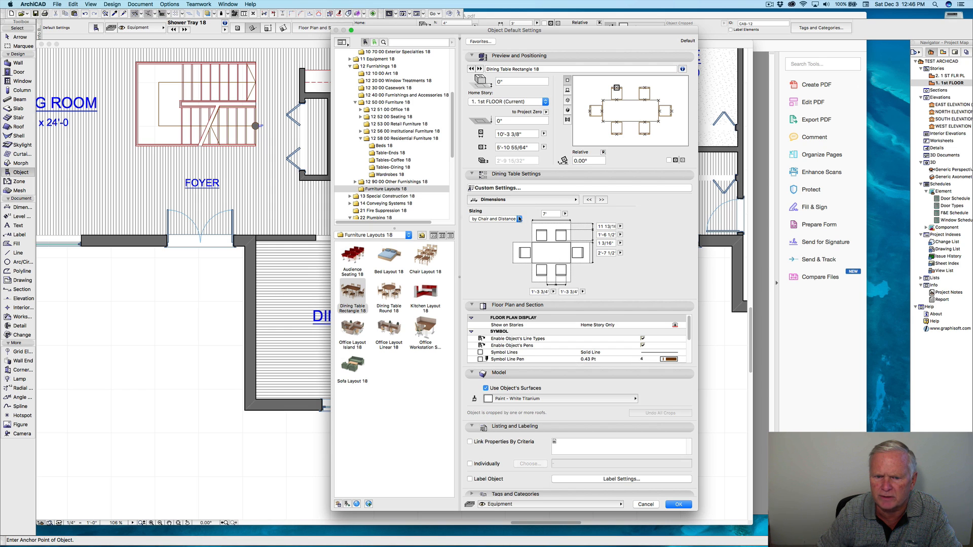
Size the dining table by total space per chair, with 4 chairs along each long side.
click(519, 219)
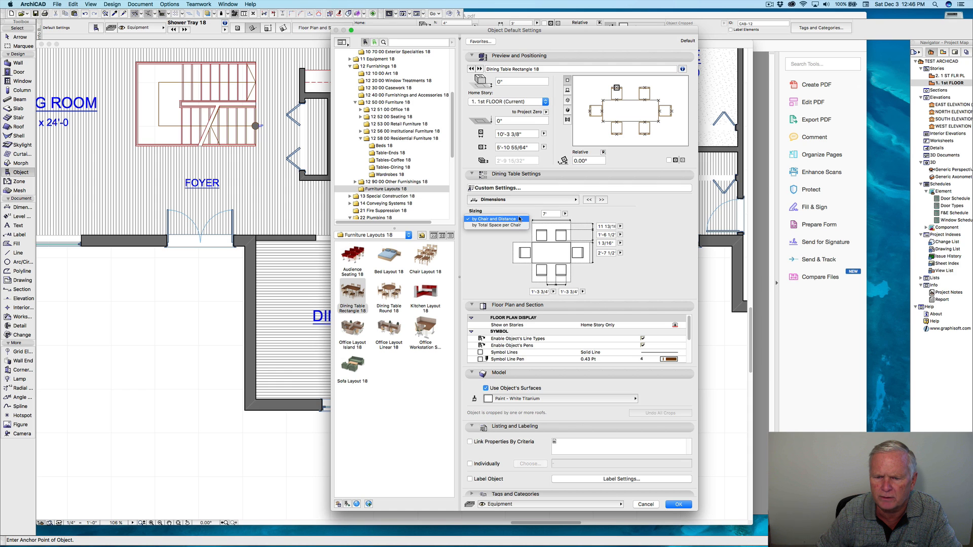
click(512, 225)
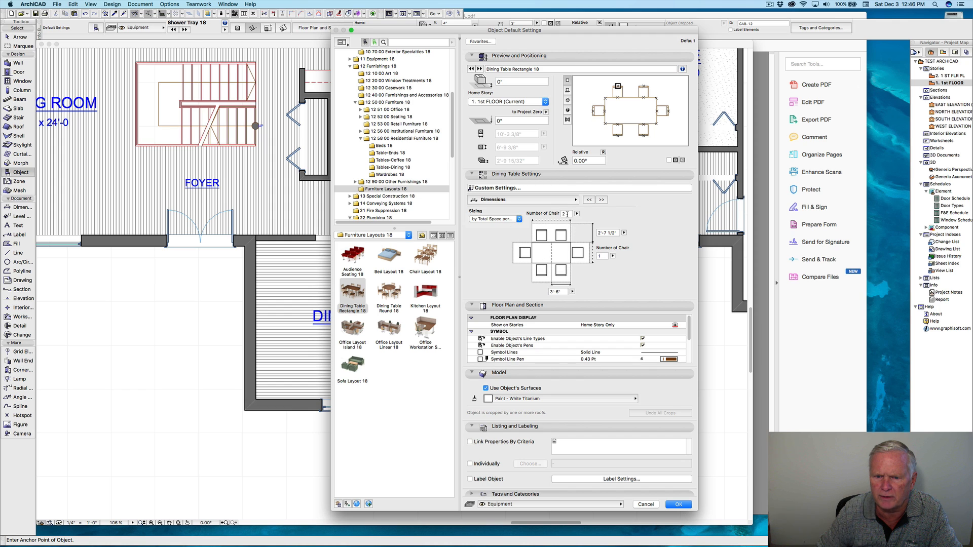
double_click(568, 214)
text(4)
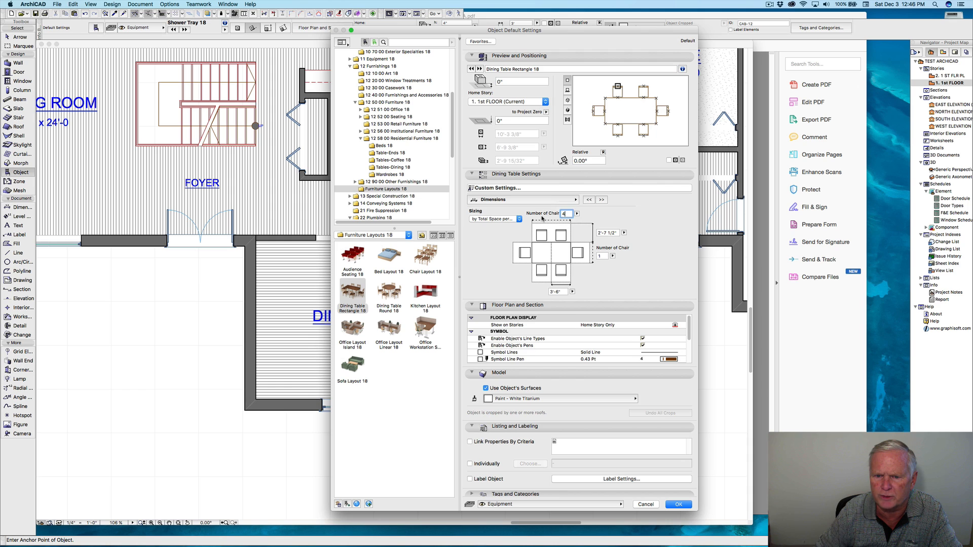
click(542, 219)
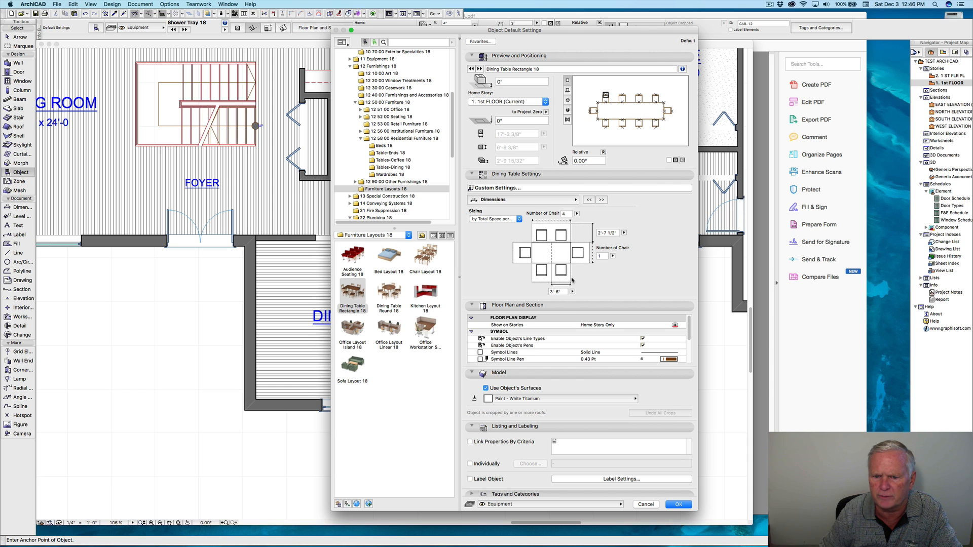
Set the space per chair along the table's long side to 3'.
click(560, 292)
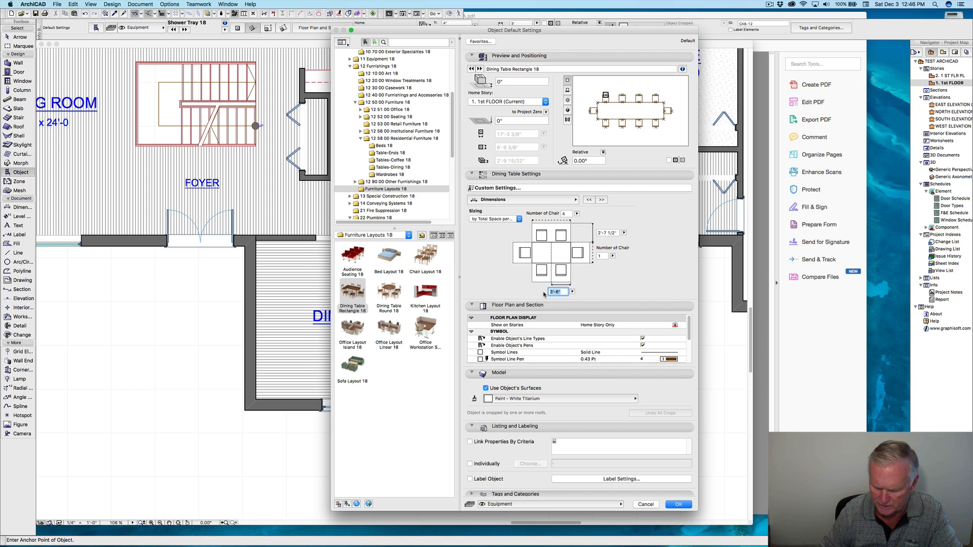
text(3)
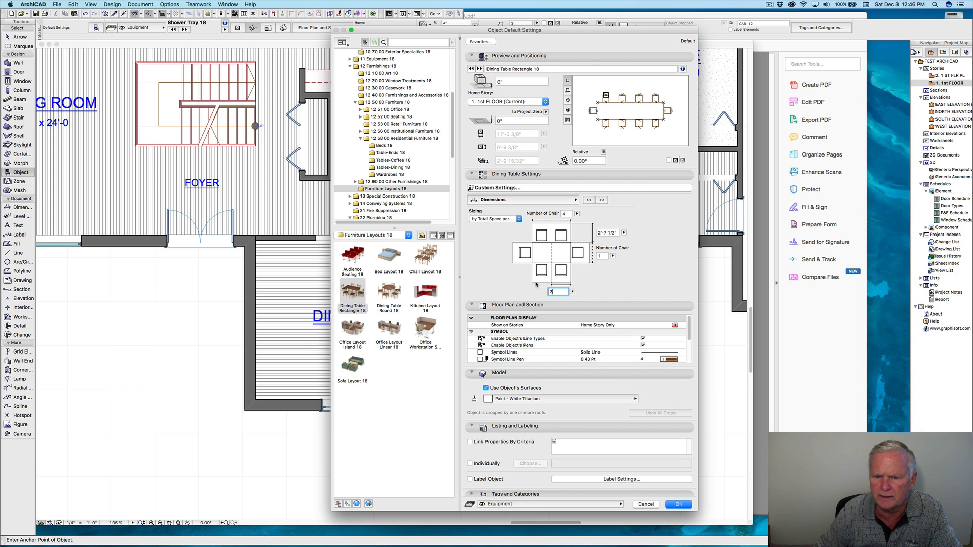
key(Return)
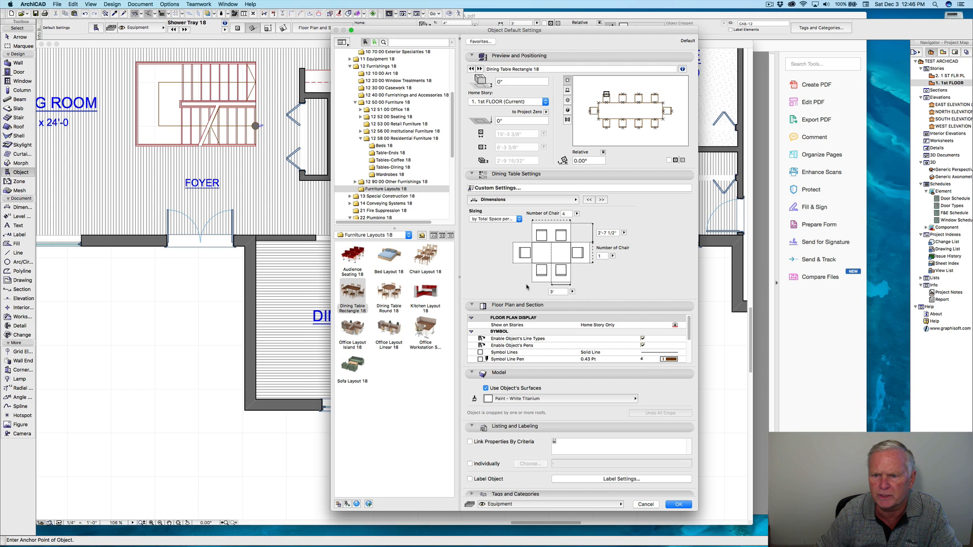
Set the space per chair along the long side to 2'-6" and the vertical dimension beside the layout diagram to 3'.
double_click(559, 292)
text(2-6)
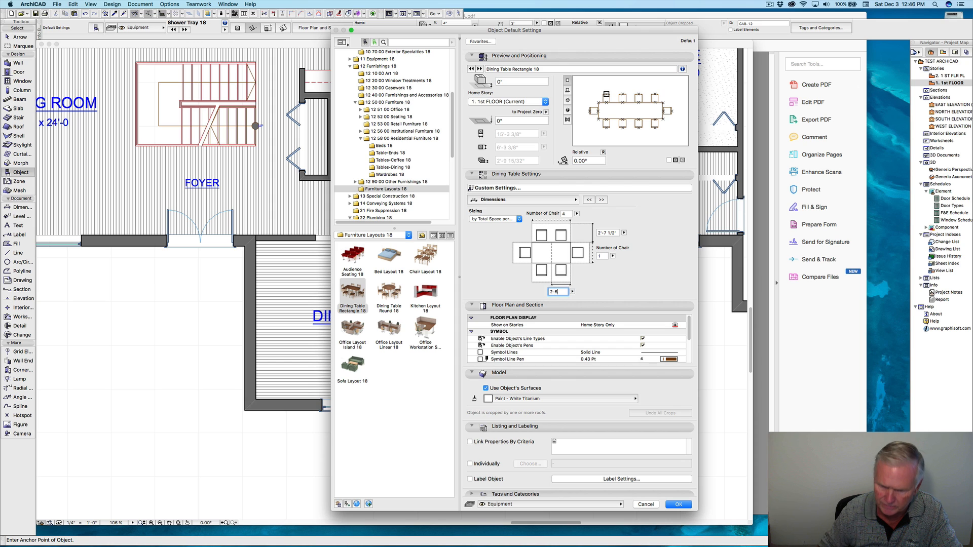
key(Return)
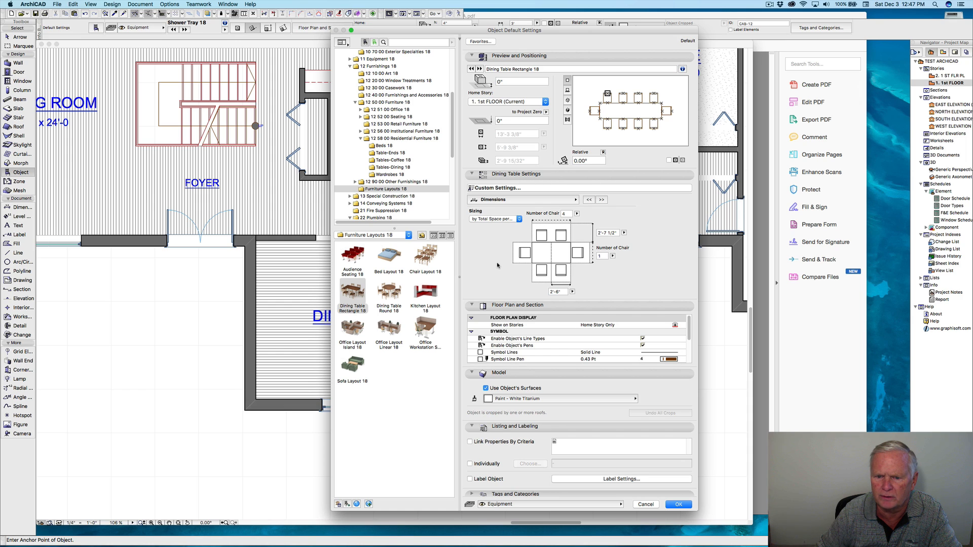
double_click(619, 233)
text(3)
click(581, 239)
Set the tabletop height to 30" in the table and chair settings.
click(576, 200)
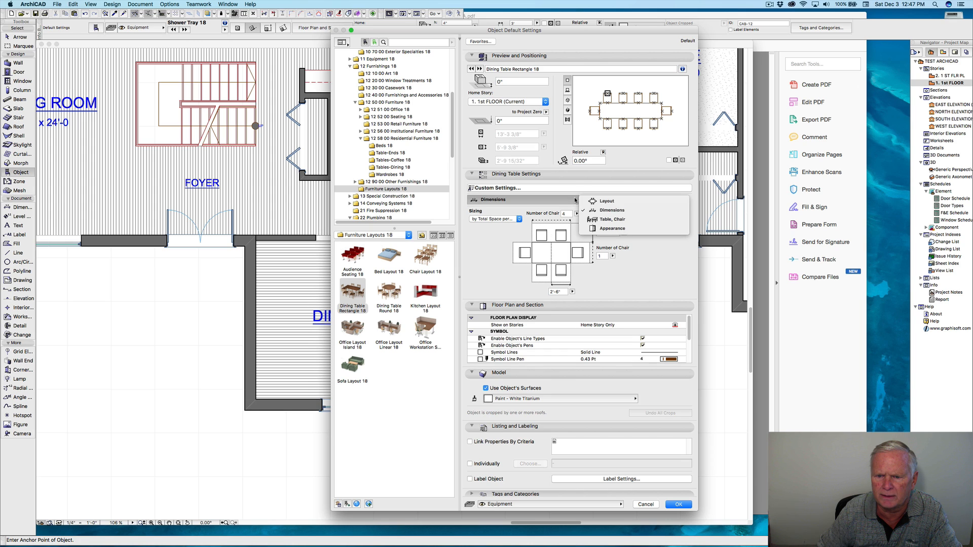
click(602, 220)
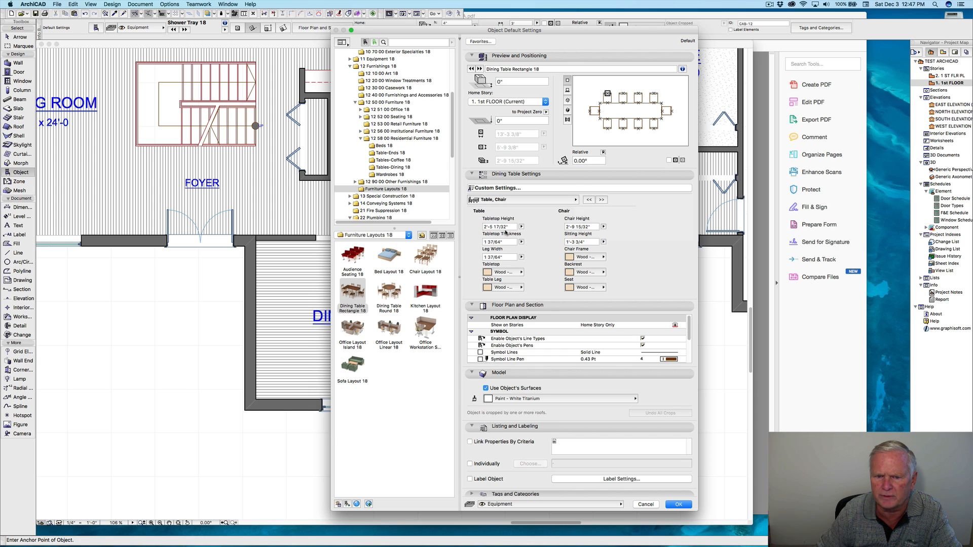
click(512, 227)
text(30)
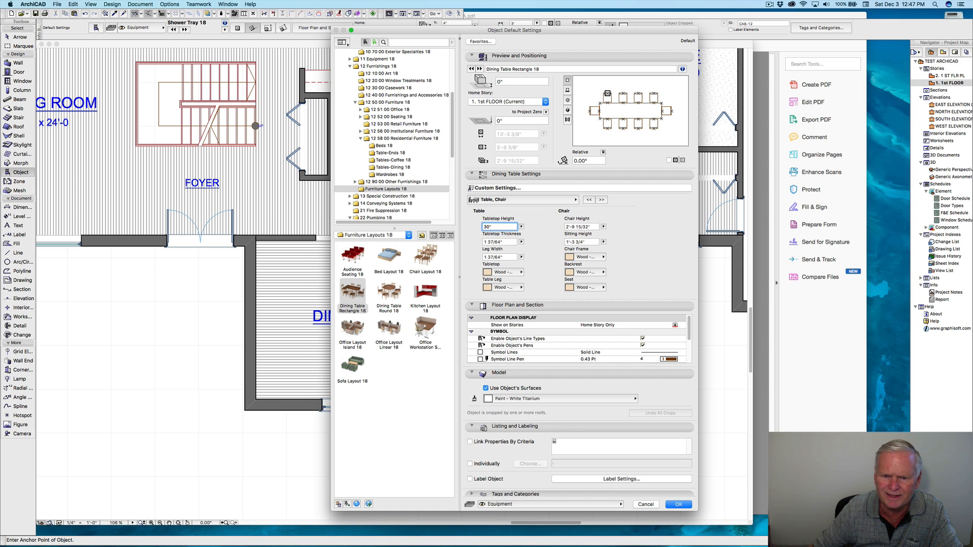
click(498, 242)
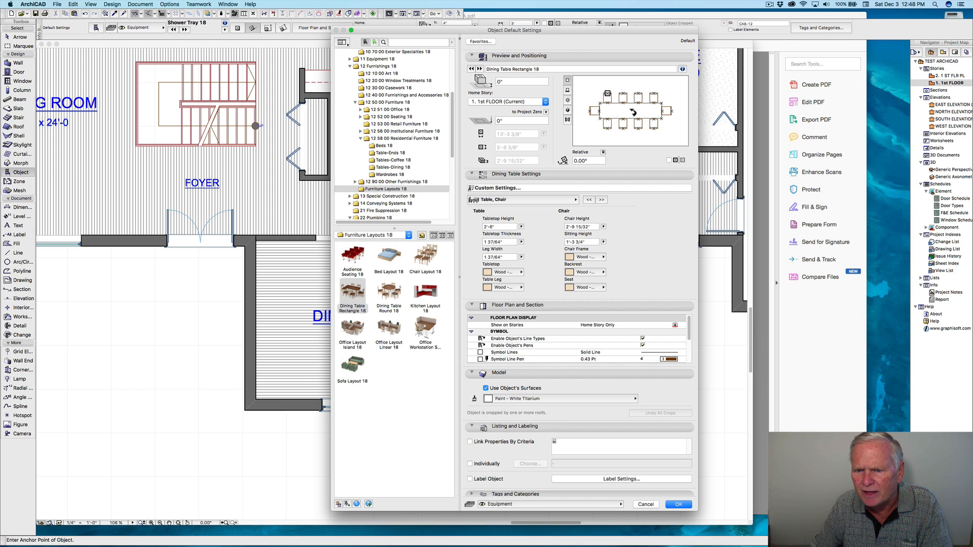
Anchor the dining table at the middle of its left end, accept the settings, and place it horizontally in the dining room.
click(601, 110)
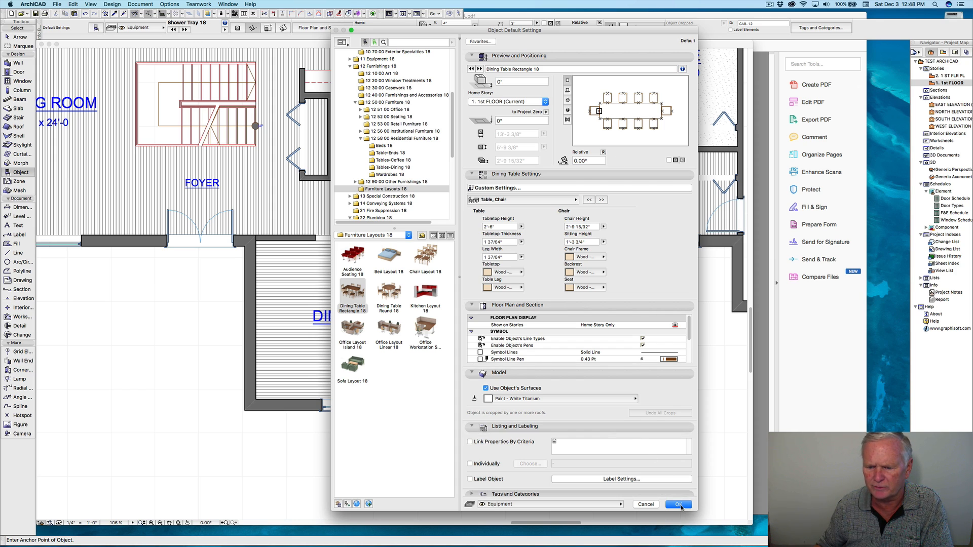
click(679, 505)
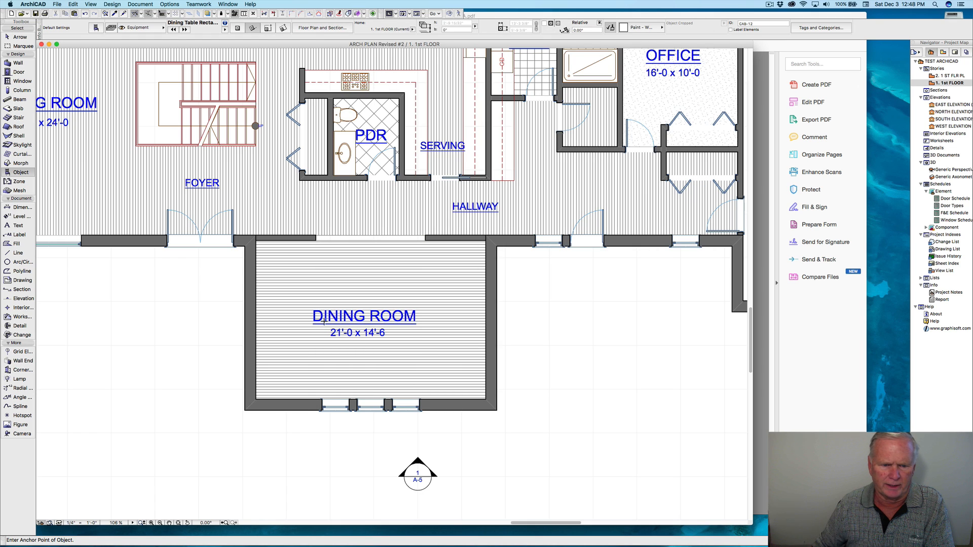
click(324, 320)
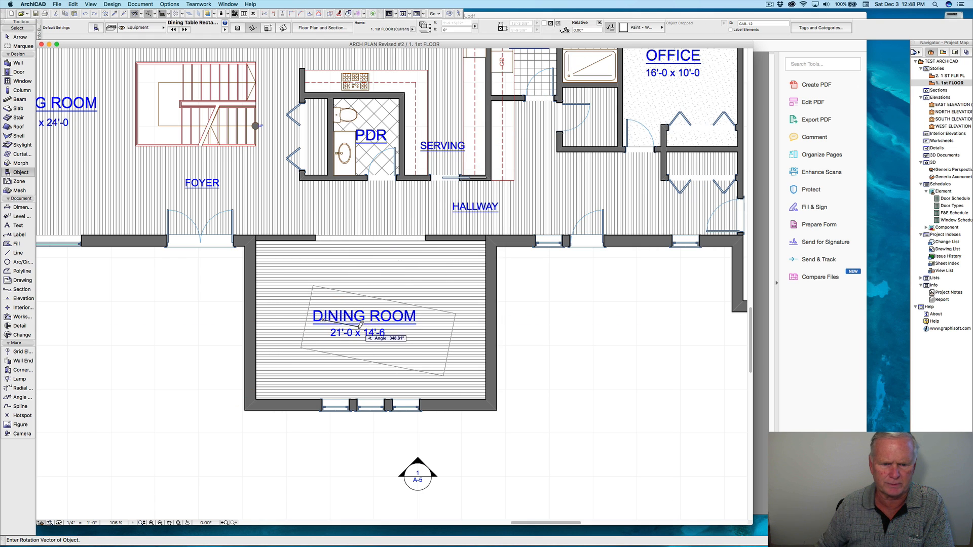
click(362, 319)
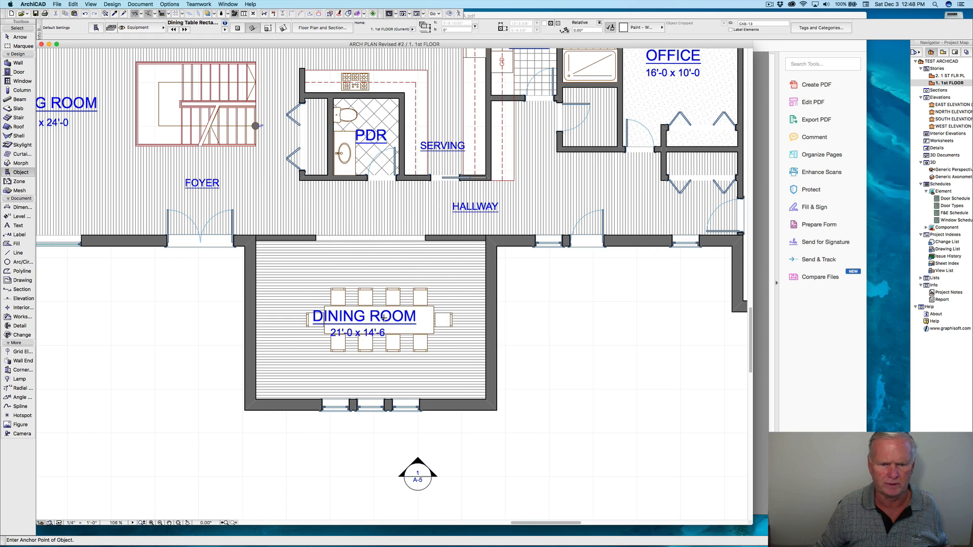
Move the DINING ROOM label off the table into the empty area outside the room's right wall.
shift+click(378, 314)
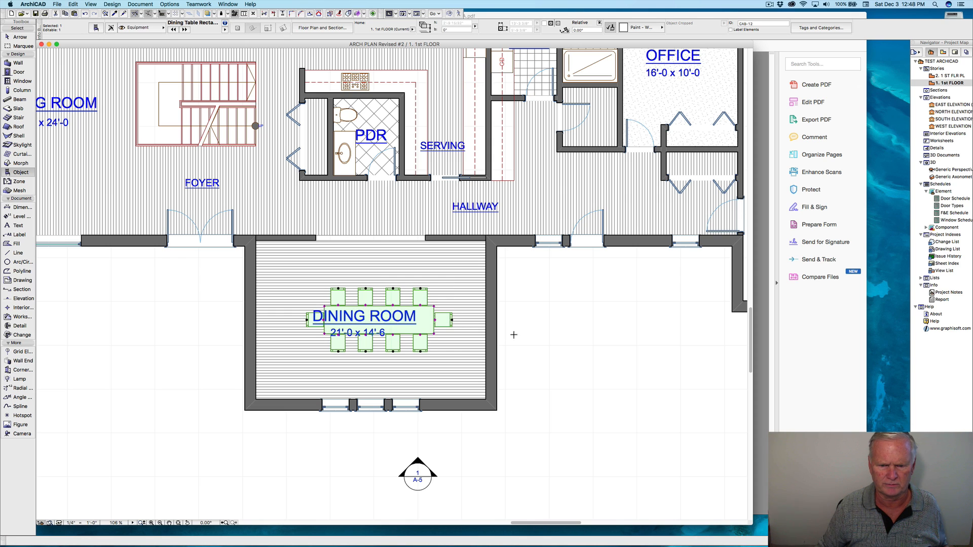
key(Escape)
shift+click(374, 330)
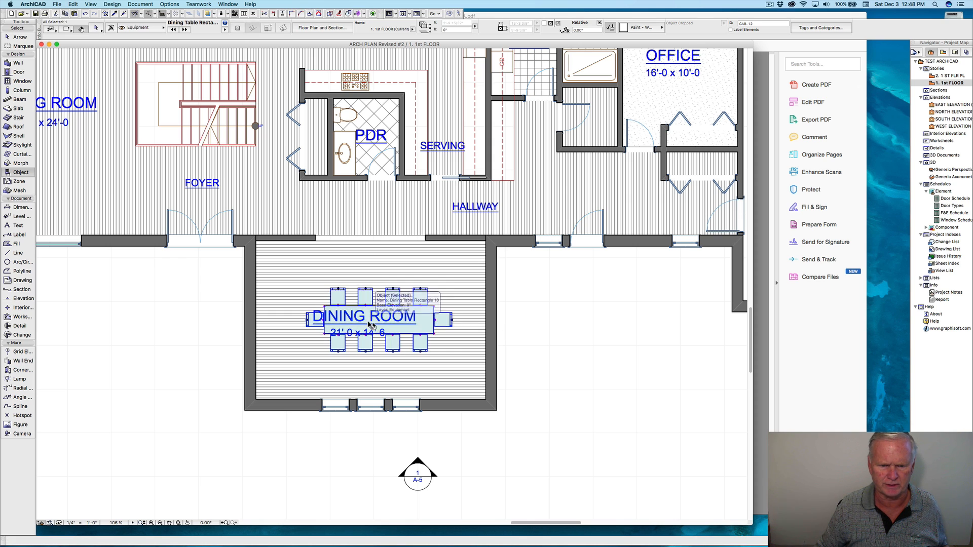
key(Escape)
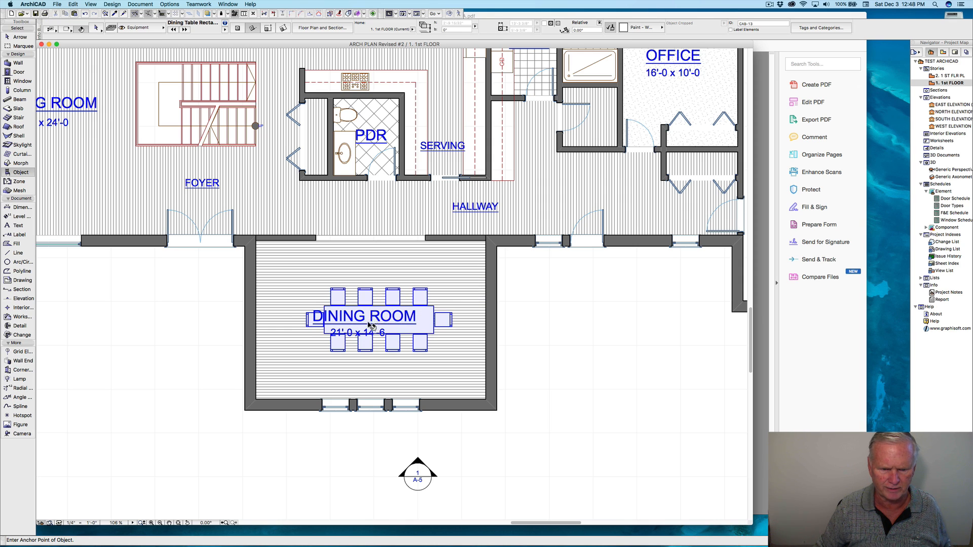
shift+click(314, 316)
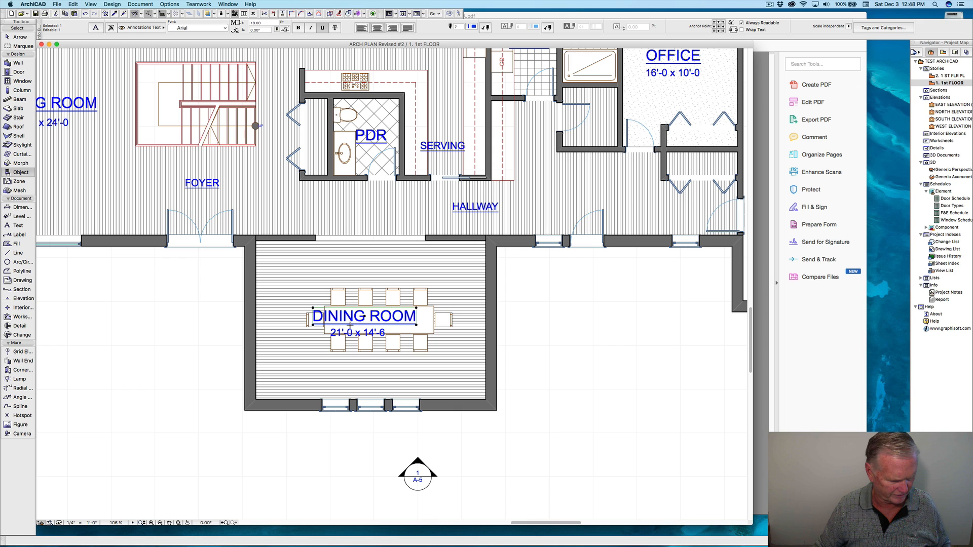
drag(350, 325, 563, 363)
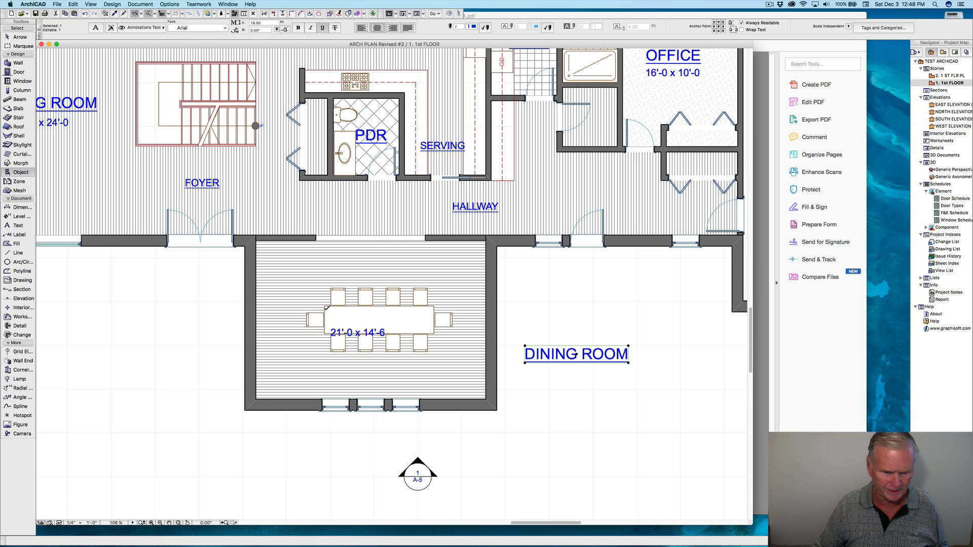
Measure the placed dining table's width along its left end.
key(m)
click(325, 307)
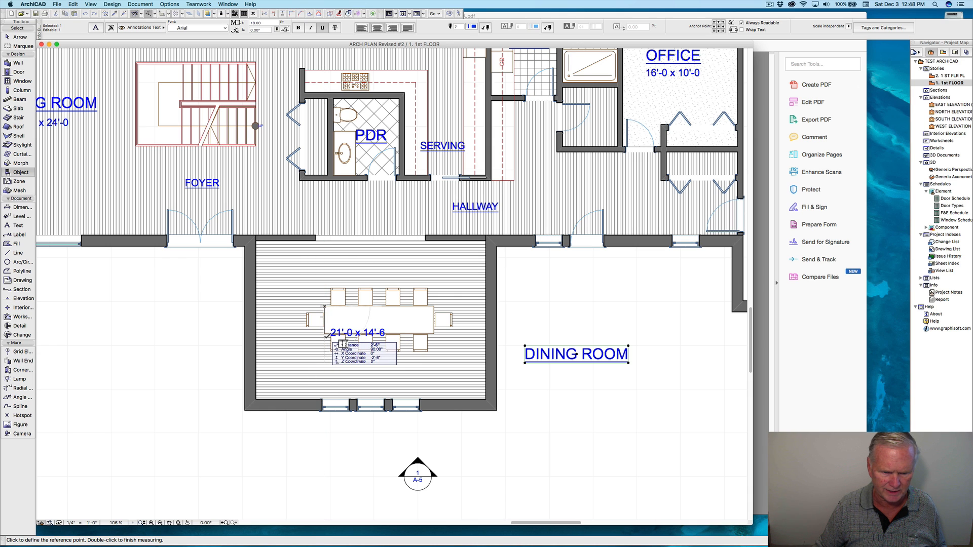
key(Escape)
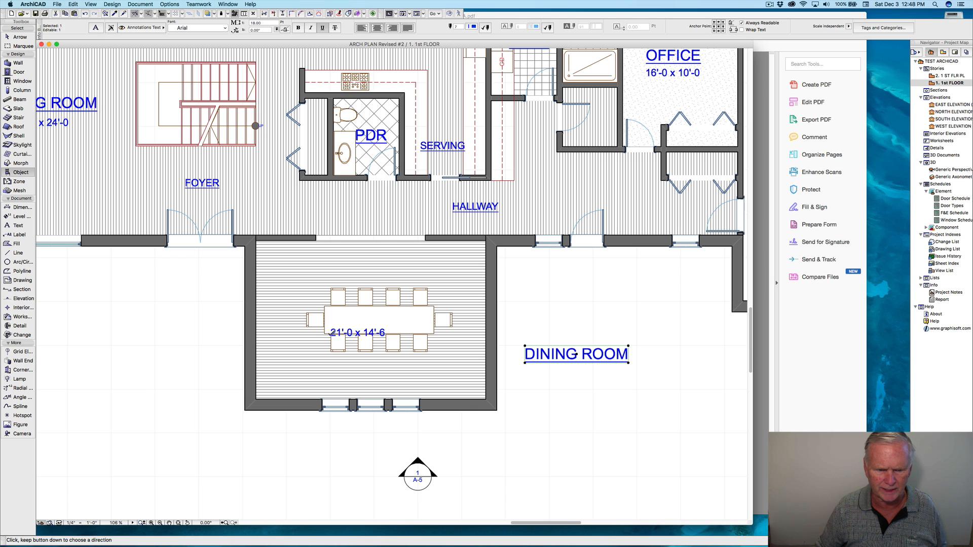
Try to set the placed dining table's width to 3' by stretching it from its upper-left corner.
click(332, 311)
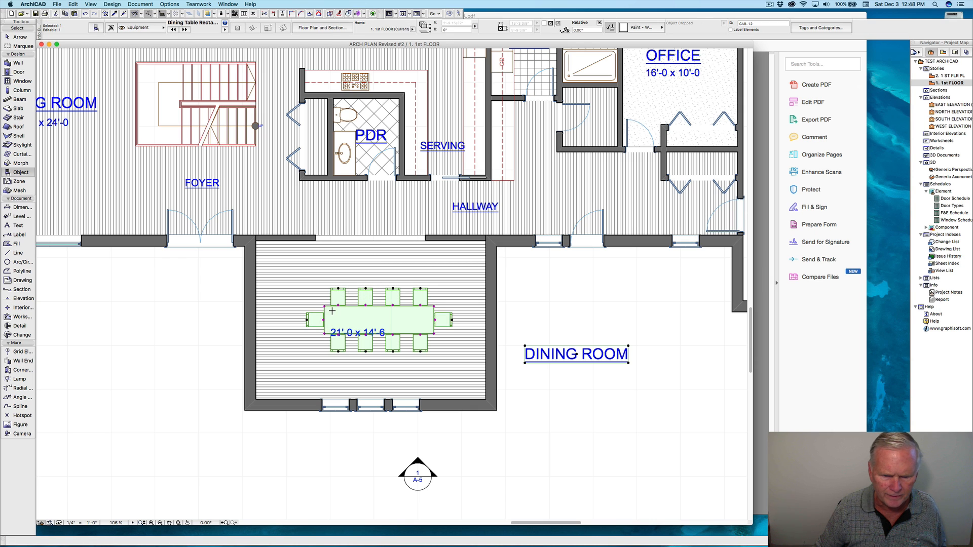
click(324, 307)
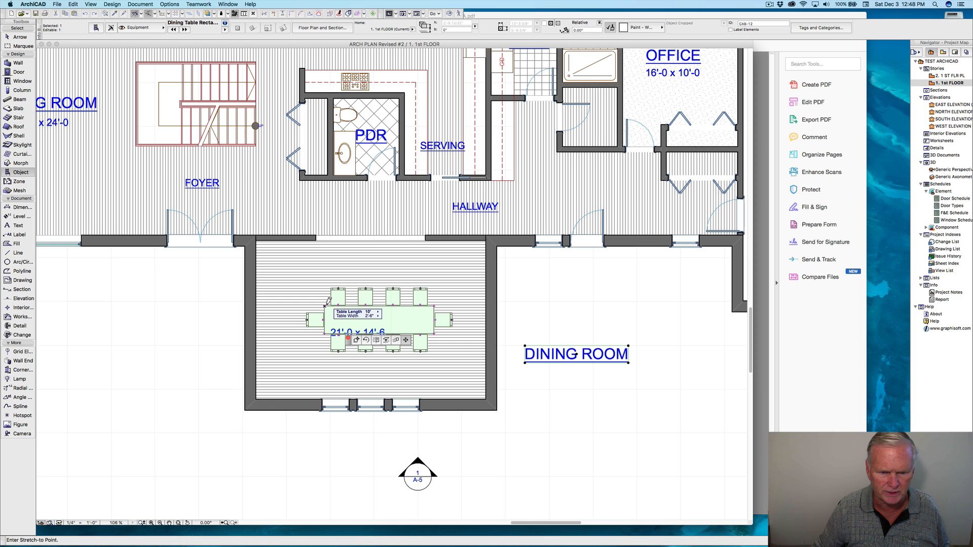
key(Tab)
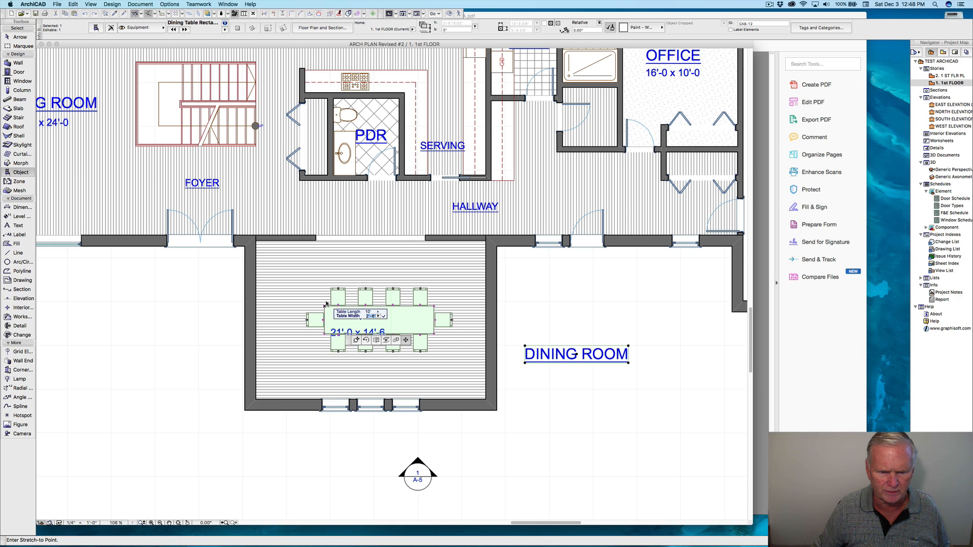
text(3)
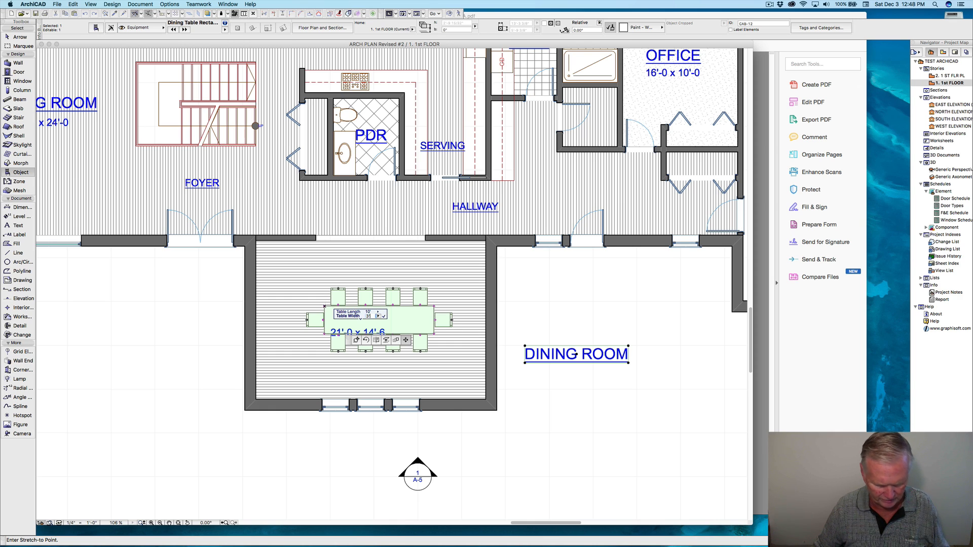
key(Return)
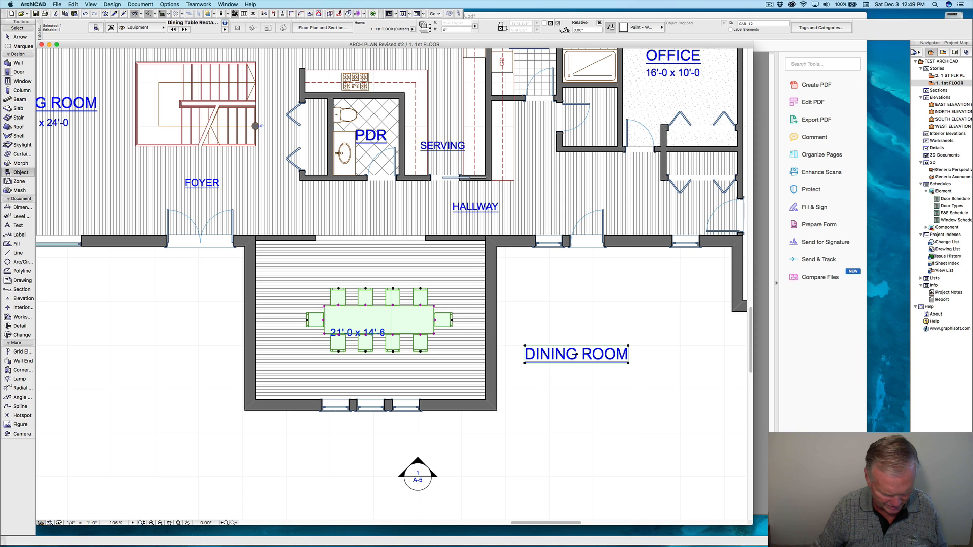
Measure the dining table's width again, starting from its lower-left corner.
key(m)
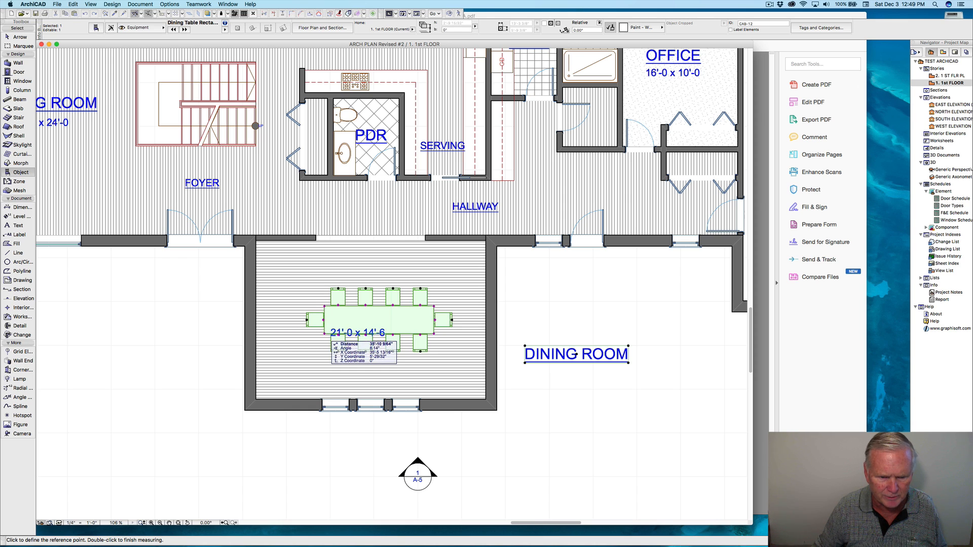
click(324, 333)
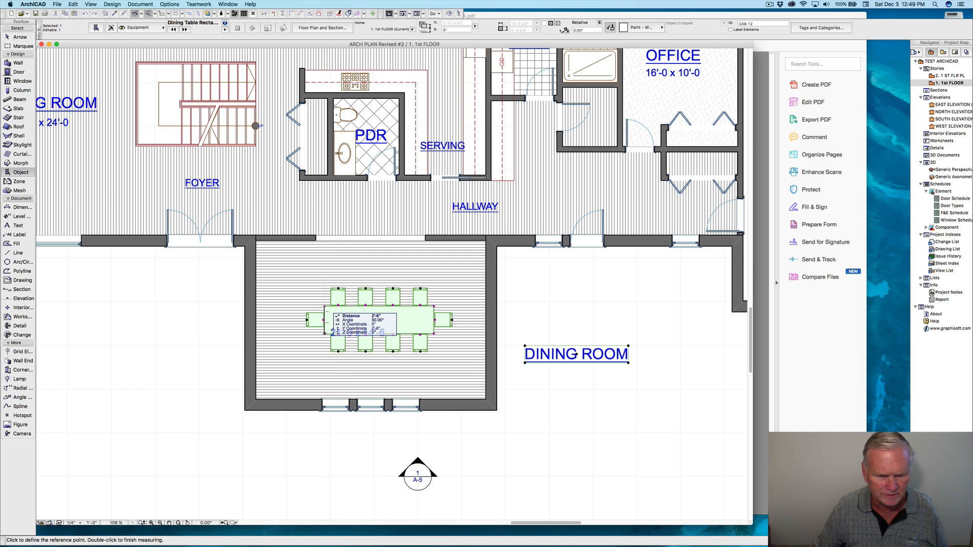
key(Escape)
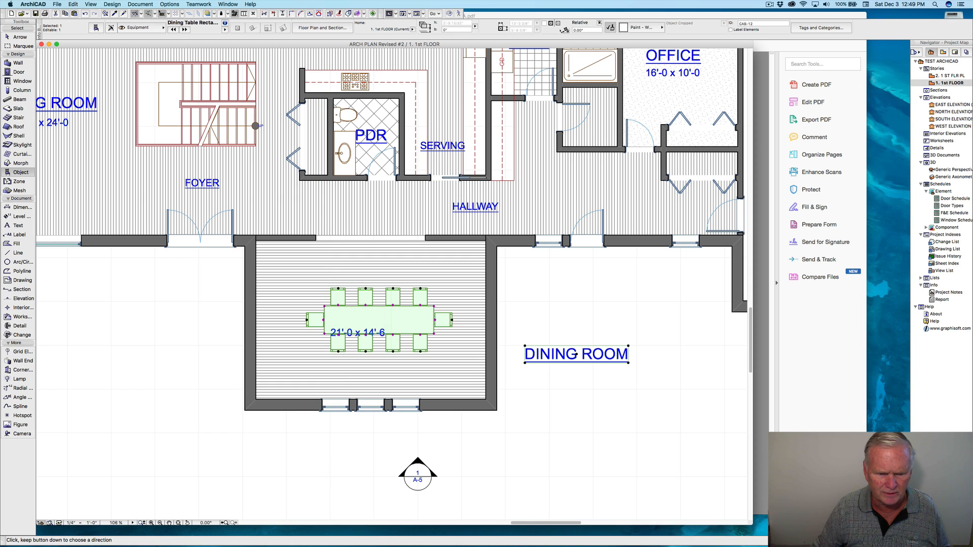
click(349, 337)
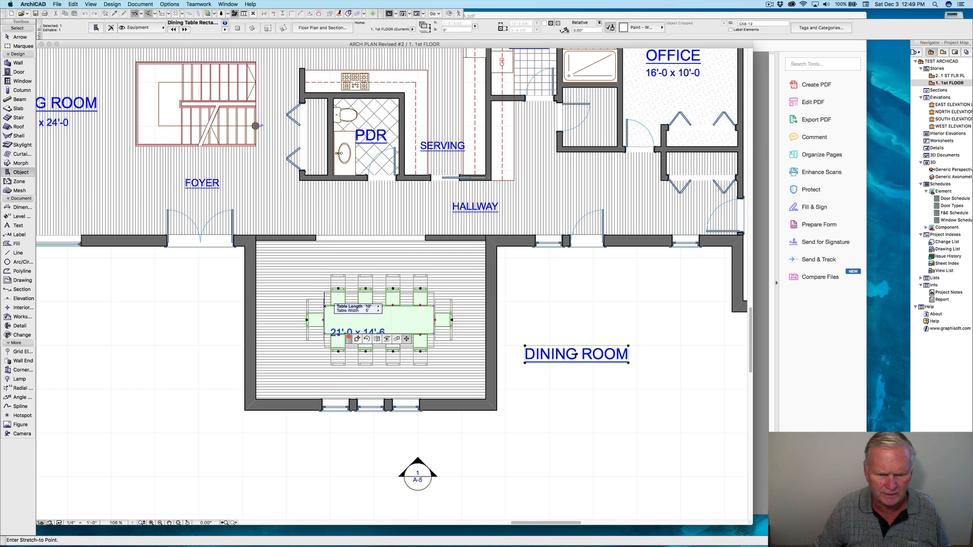
key(Escape)
key(Escape)
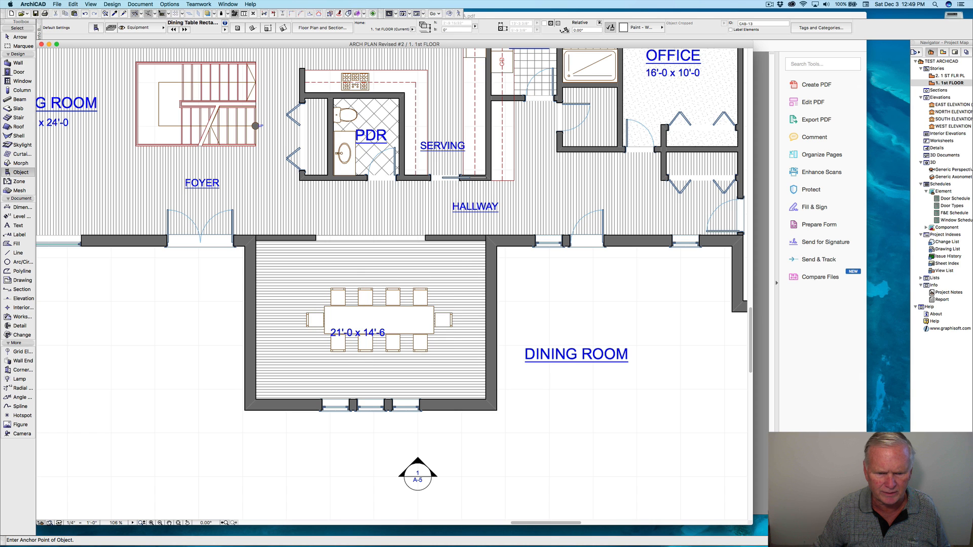
Open the placed dining table's object settings and change its dimension sizing method to by Chair and Distance.
click(377, 322)
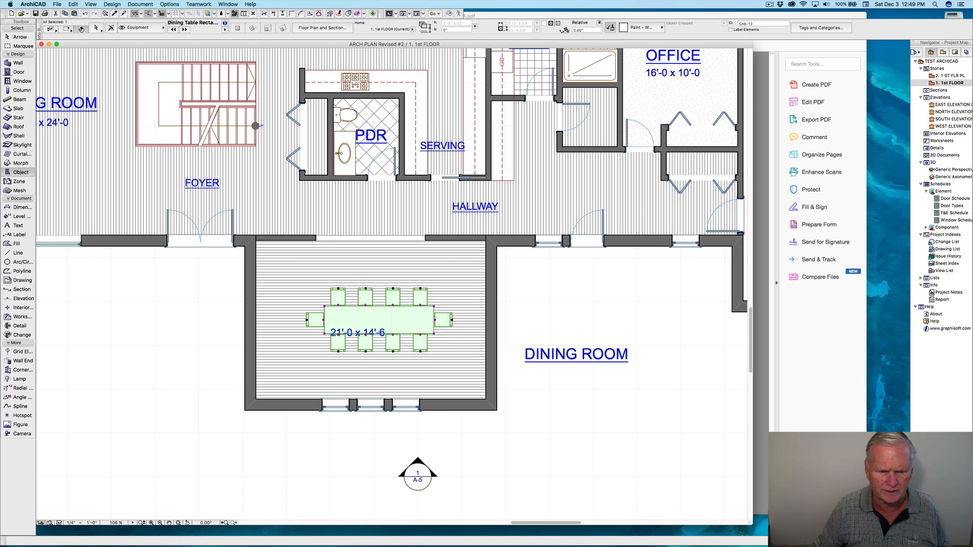
right_click(378, 323)
click(384, 324)
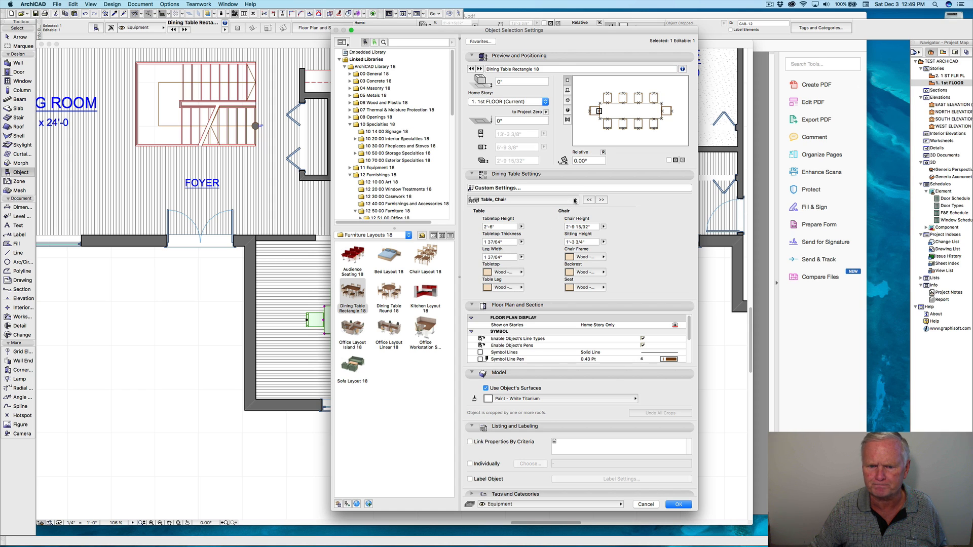
click(575, 201)
click(603, 212)
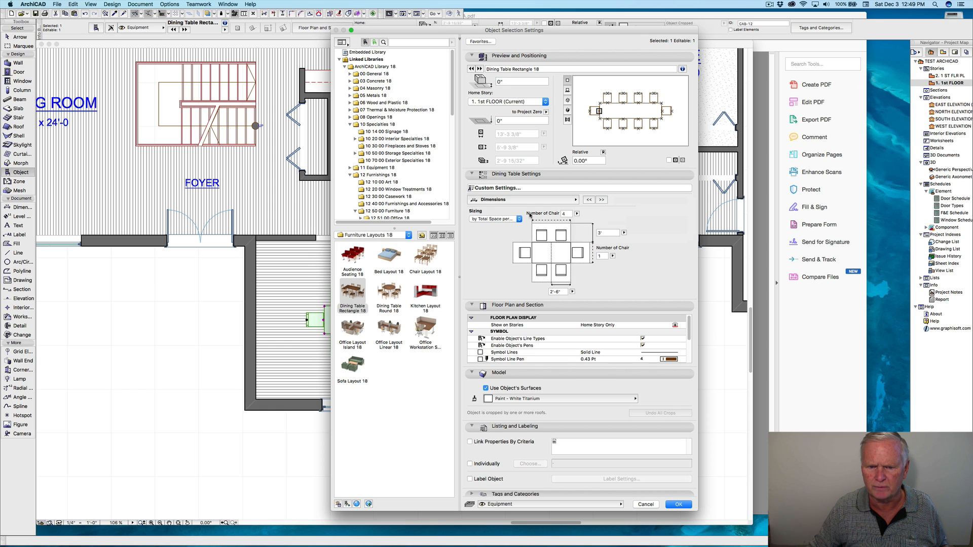
click(512, 219)
click(492, 213)
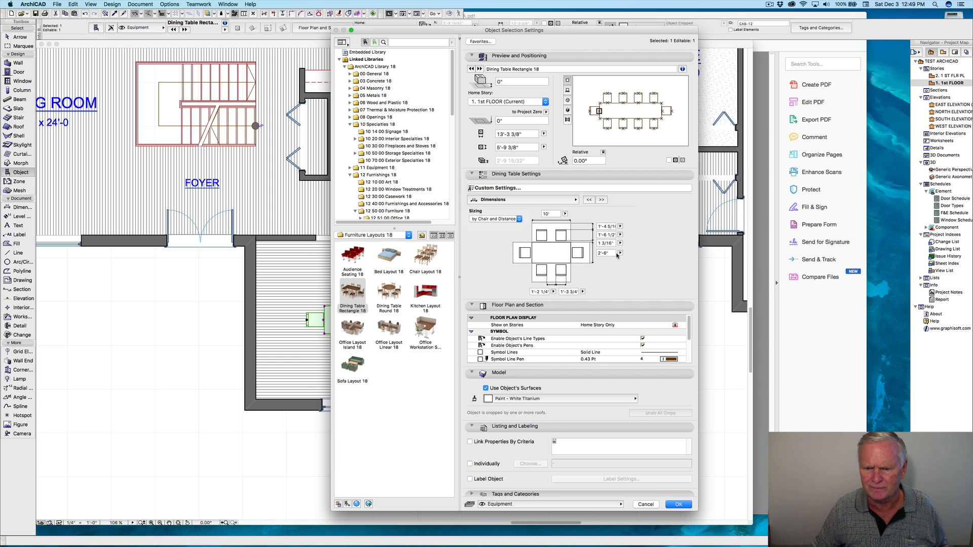
Set the dining table's width to 3' and apply the settings to the placed table.
click(613, 253)
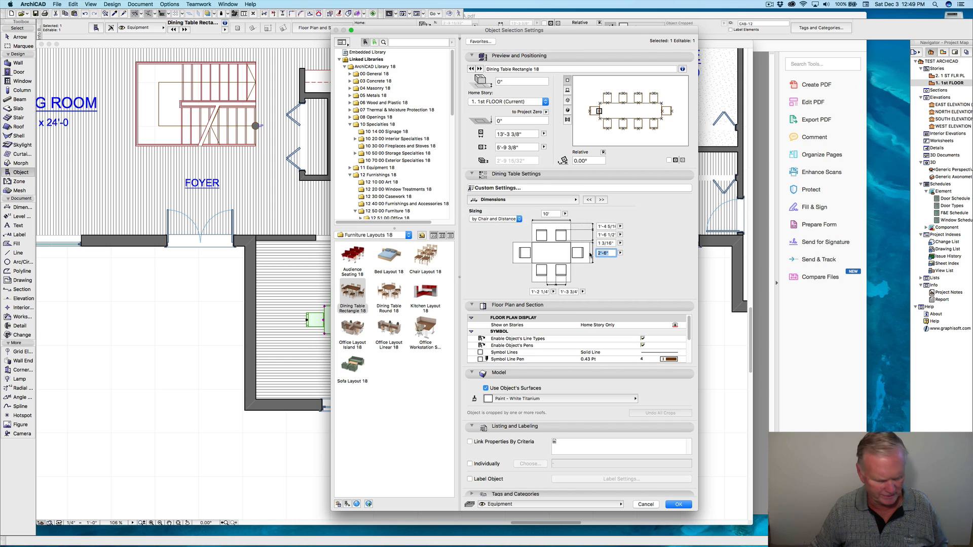
text(3)
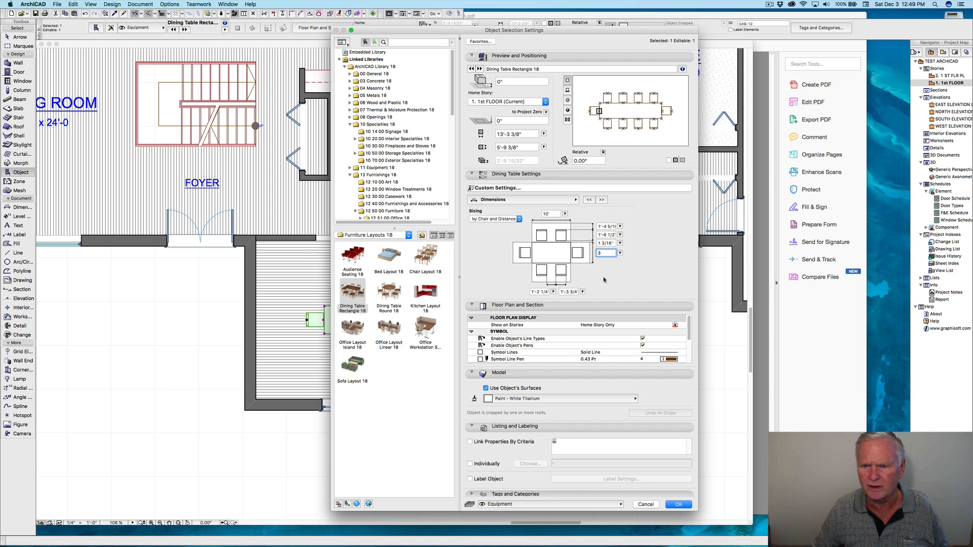
click(615, 296)
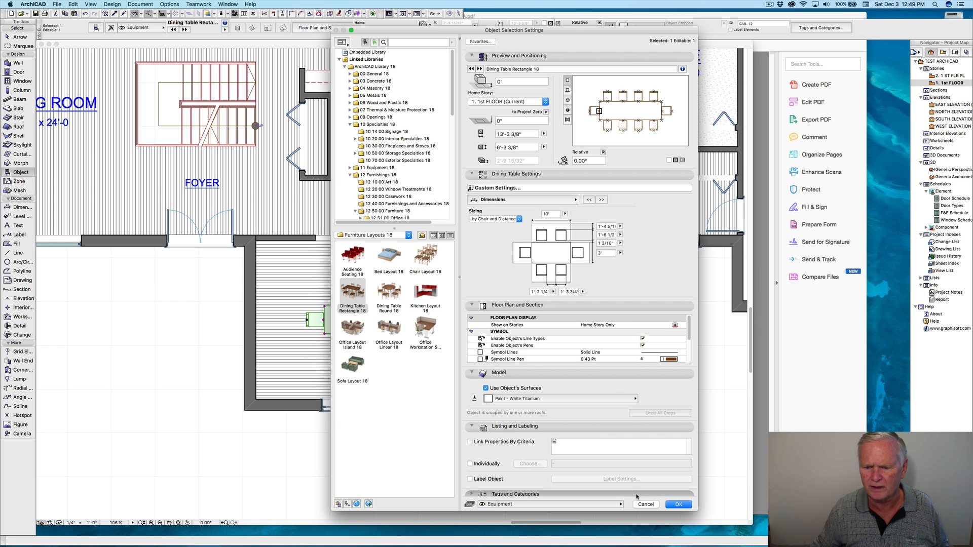
click(677, 505)
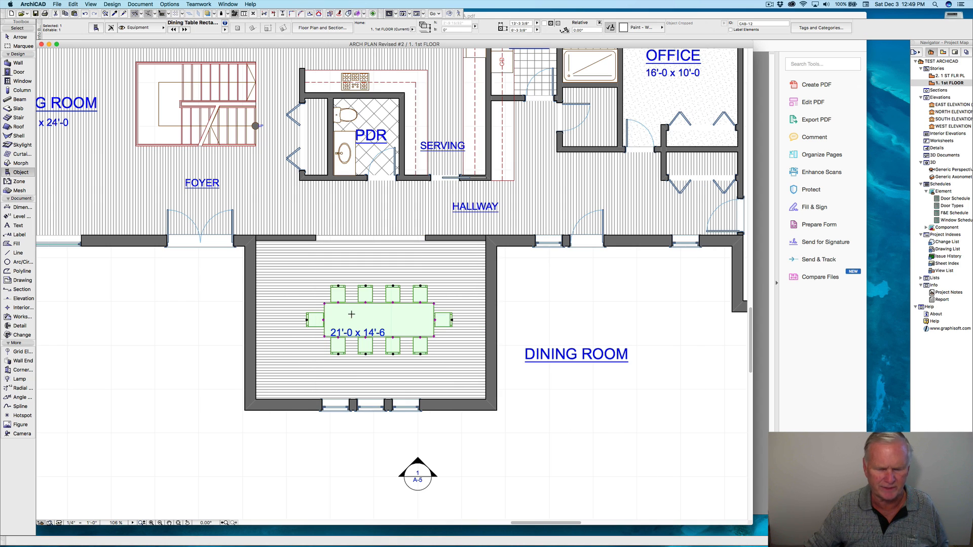
Measure the resized dining table's width along its left end, starting from the upper-left corner.
key(m)
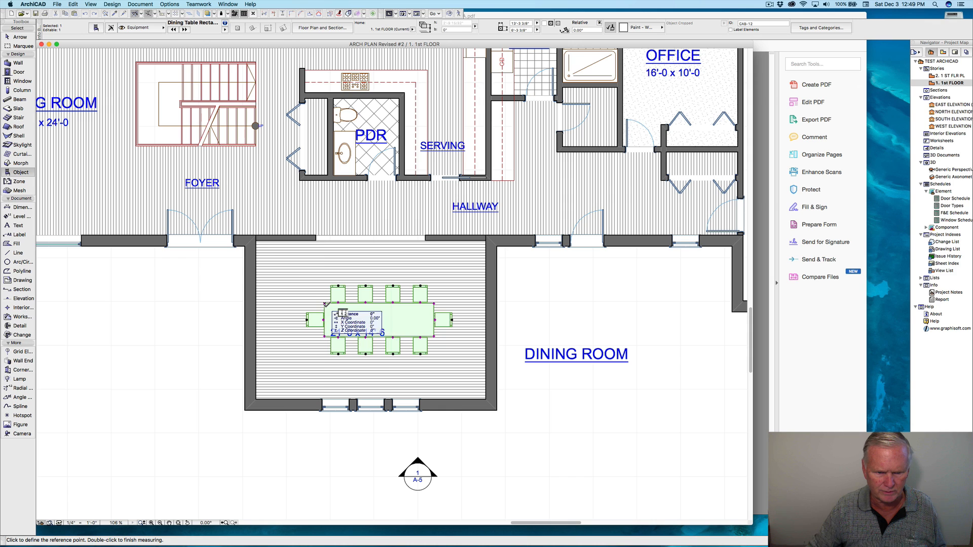
click(325, 304)
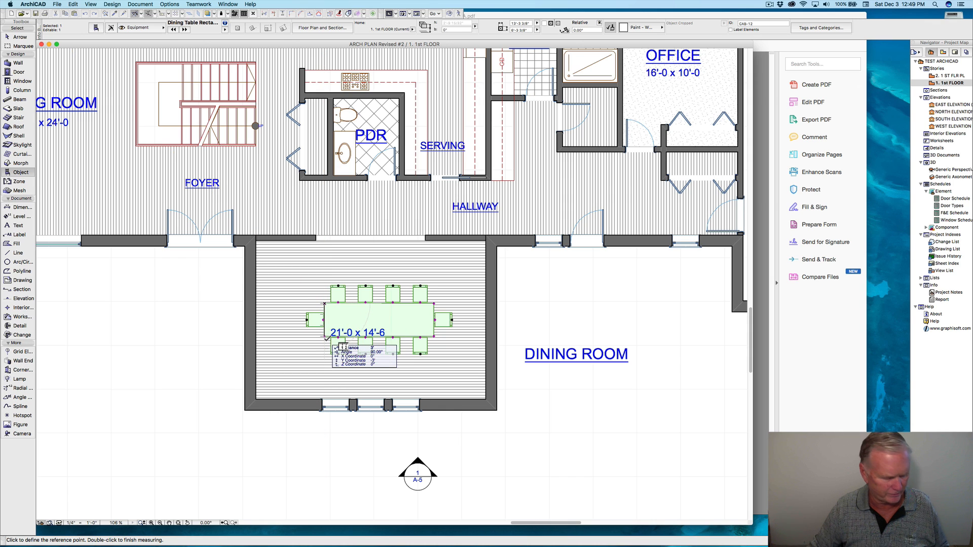
key(Escape)
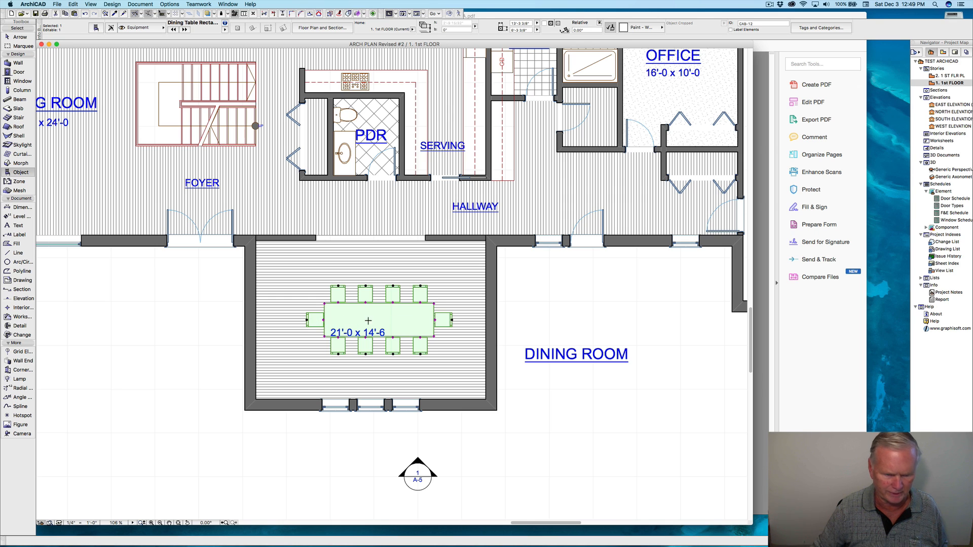
Move the dining table straight up until the midpoint of its left end meets the inner face of the room's upper wall.
key(super+d)
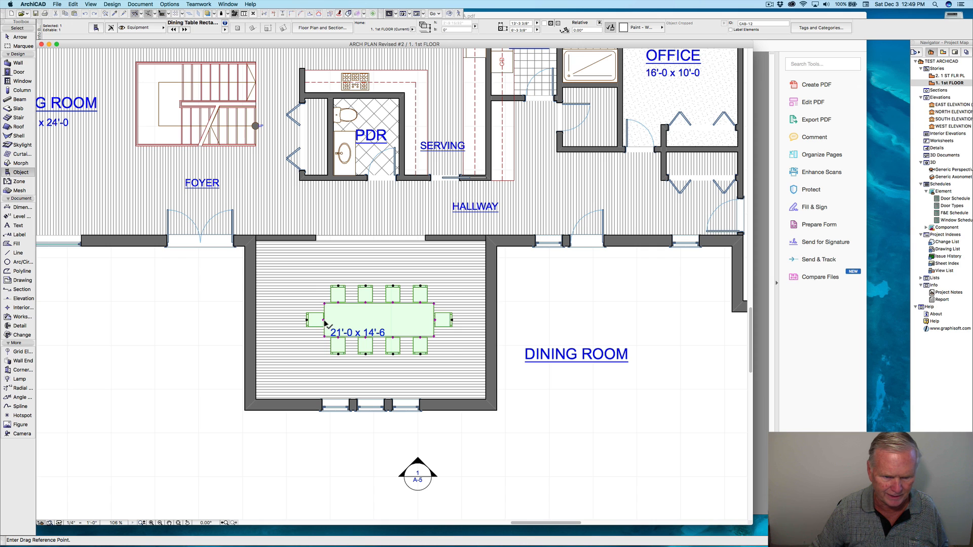
click(325, 320)
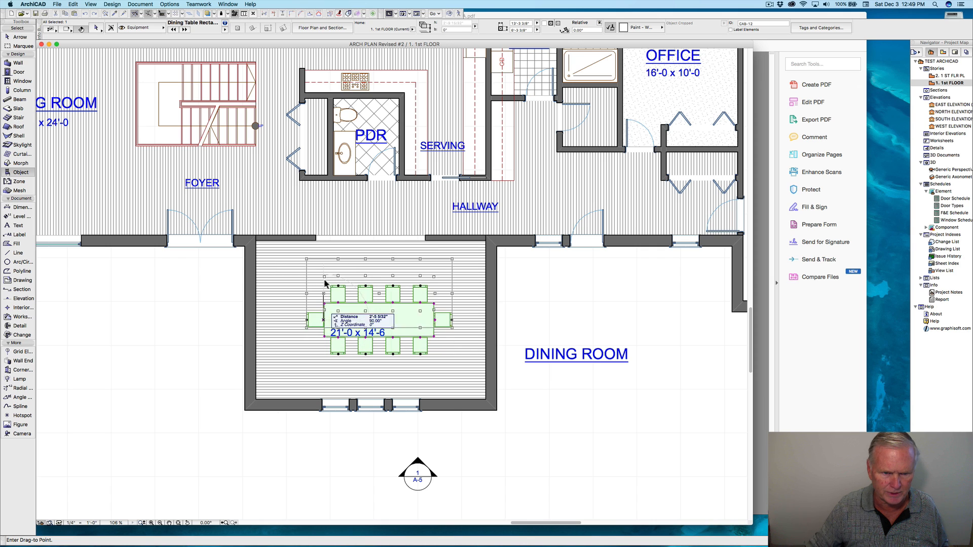
click(324, 241)
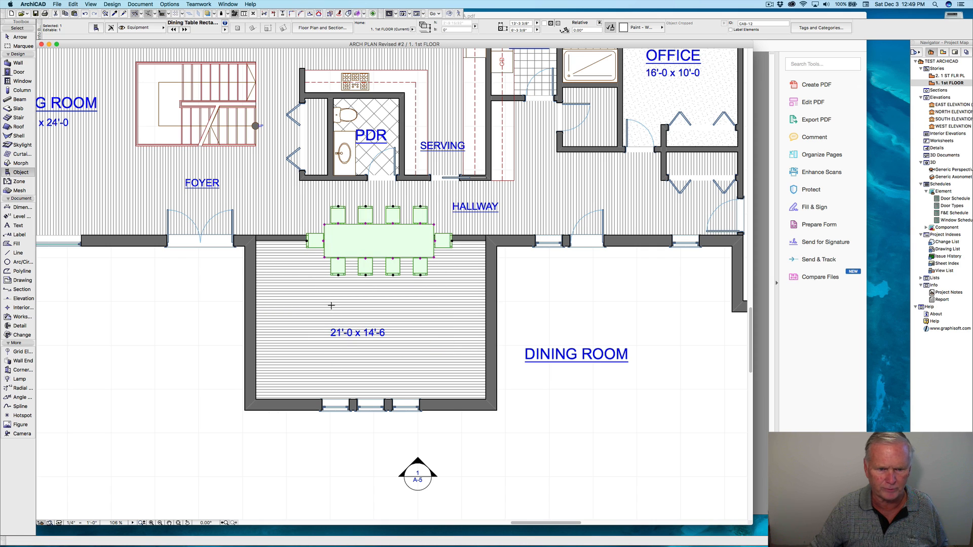
Move the dining table straight down 7'-3" from the upper wall to centre it vertically in the room.
key(super+d)
click(335, 252)
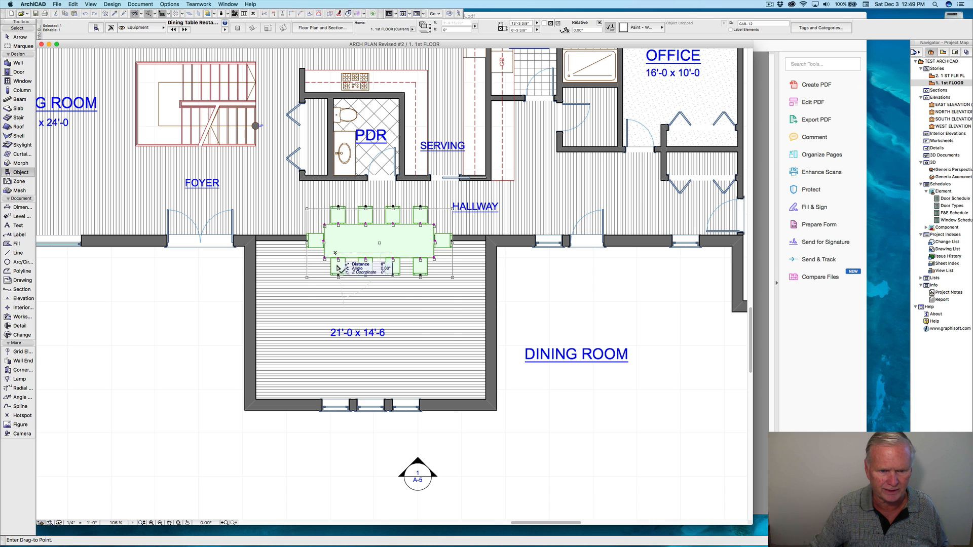
key(Tab)
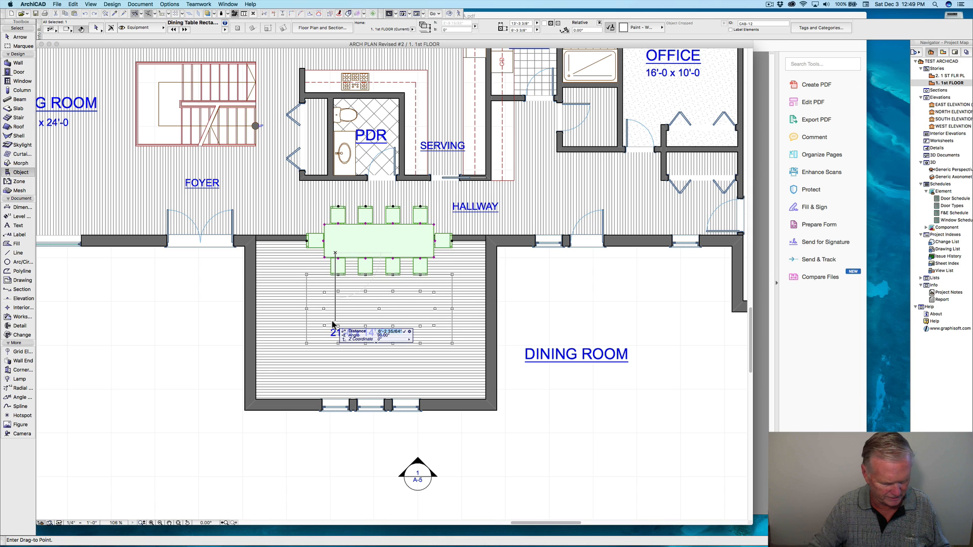
text(7'3)
key(Return)
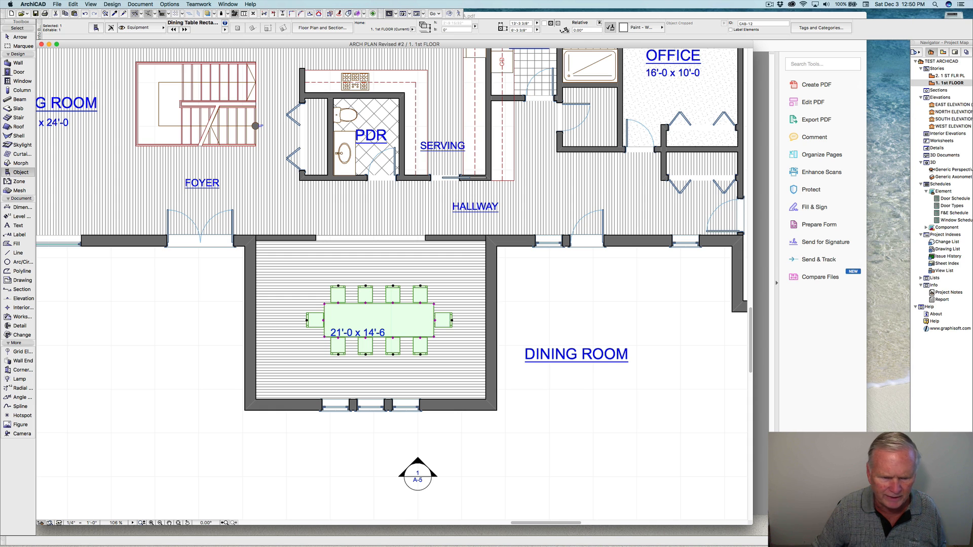
Move the dining table horizontally so its upper-left corner lands on the inner face of the room's right wall.
key(super+d)
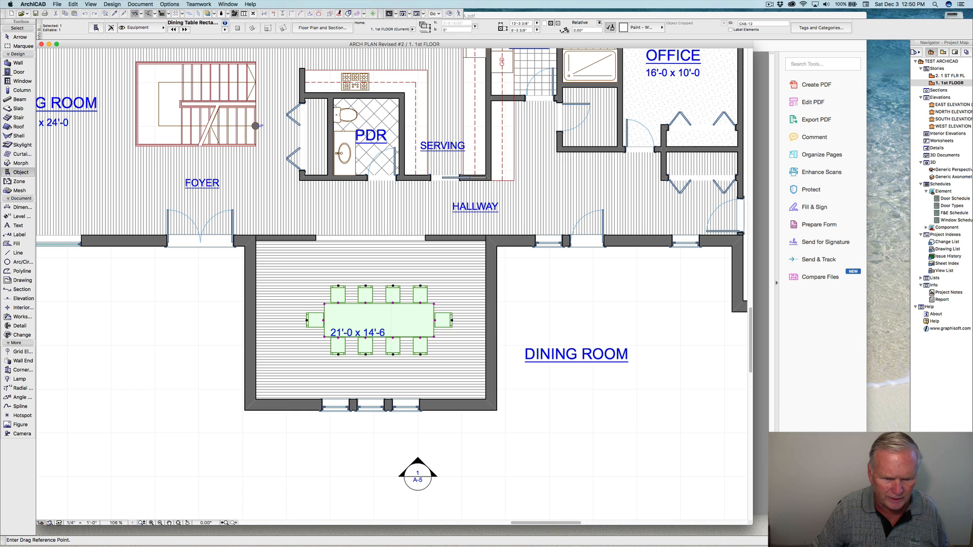
click(324, 304)
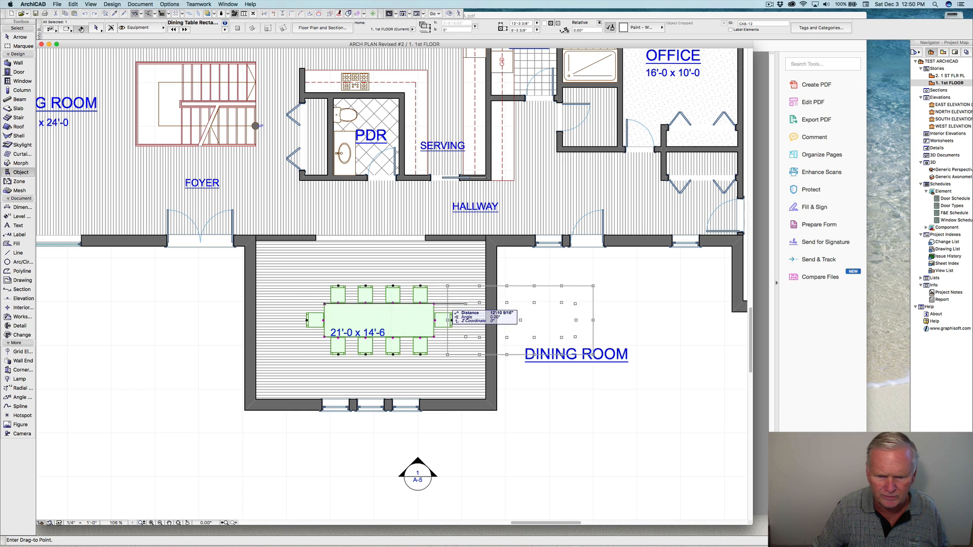
click(485, 305)
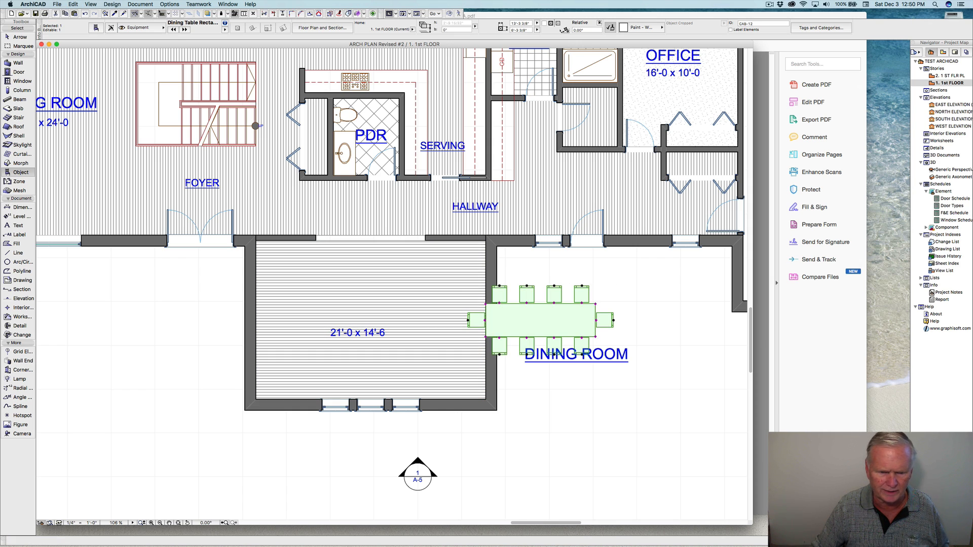
Move the dining table 10'-6" straight left from the right wall.
key(super+d)
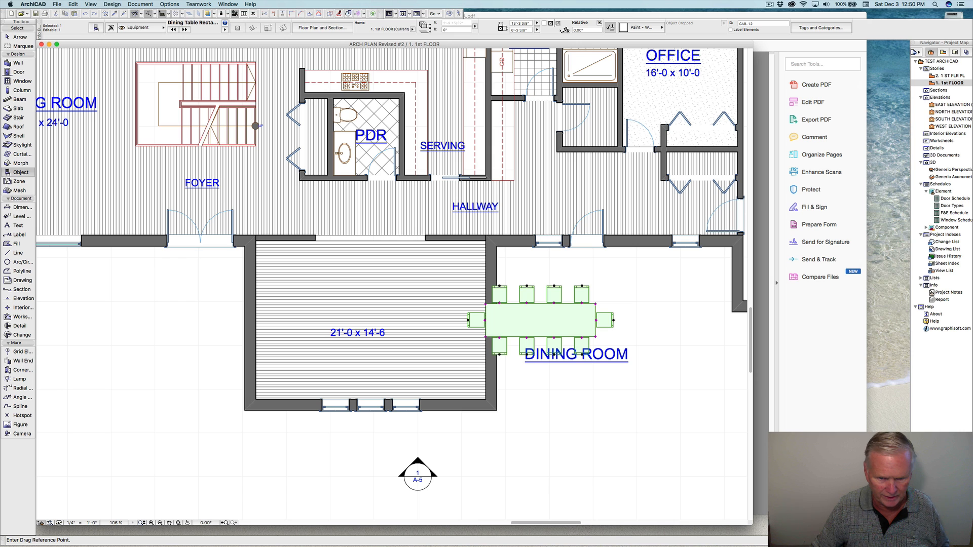
click(497, 317)
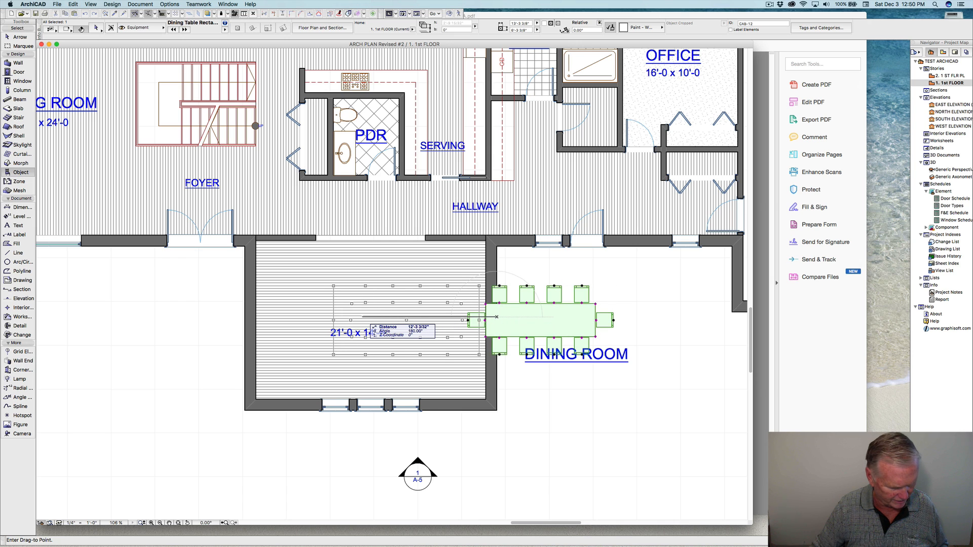
key(Tab)
text(10-)
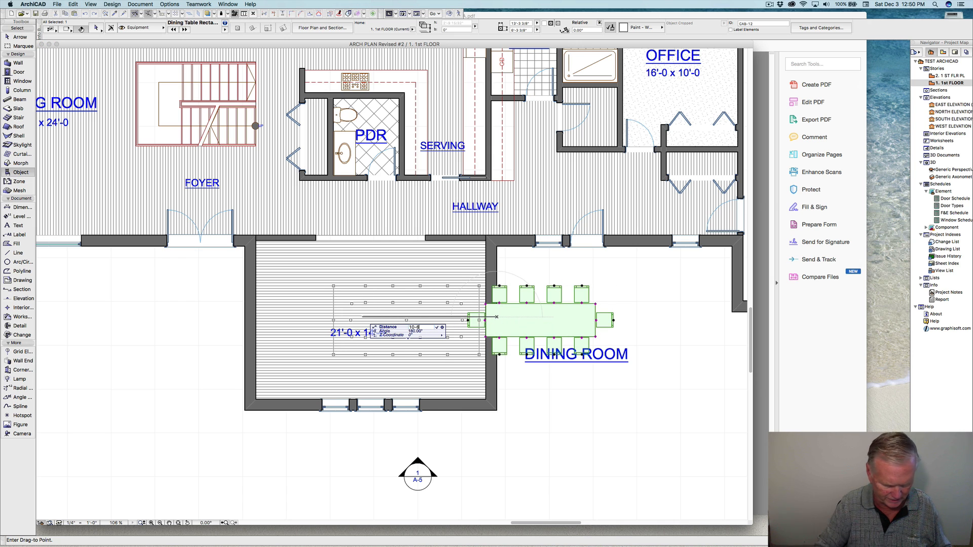
text(6)
key(Return)
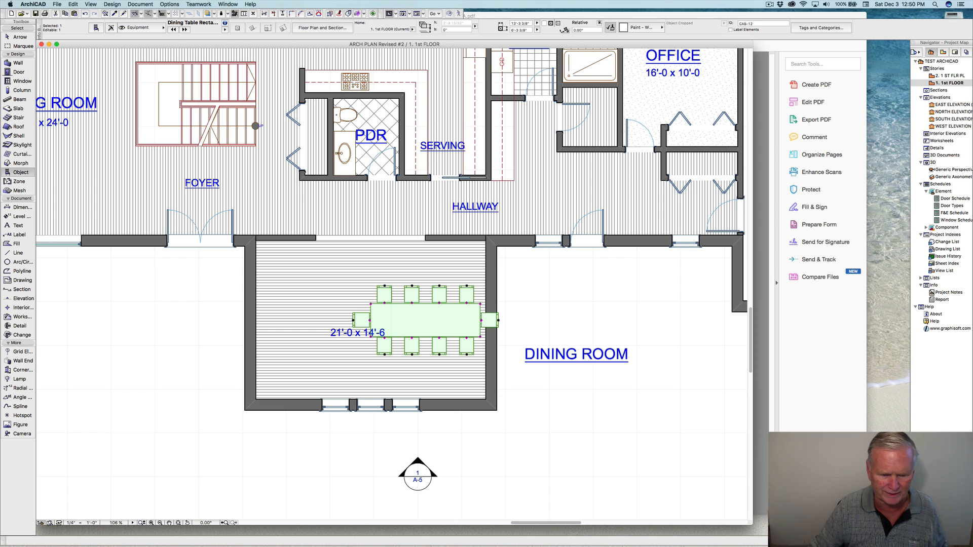
Move the table's left end back to the right wall and align its upper-left corner exactly with the wall's inner face.
key(super+d)
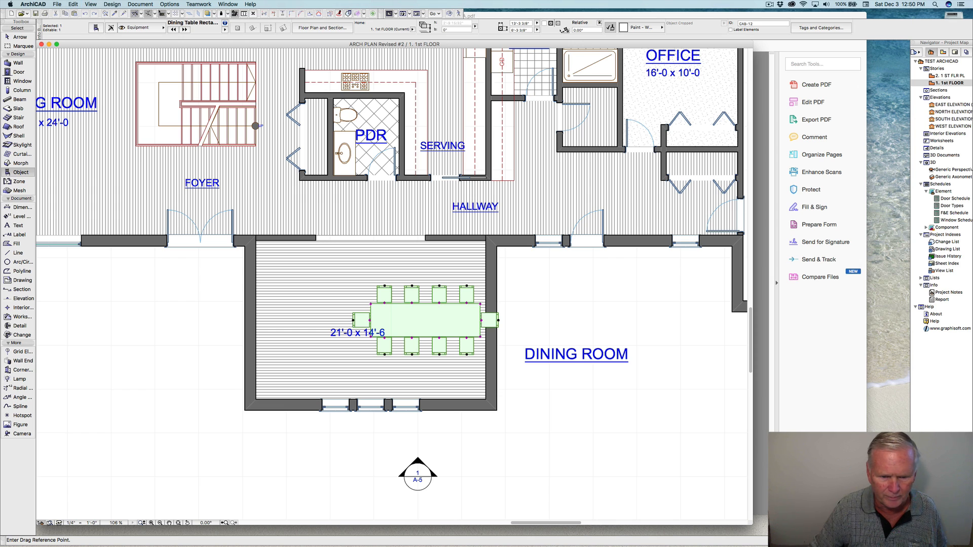
click(369, 321)
click(485, 320)
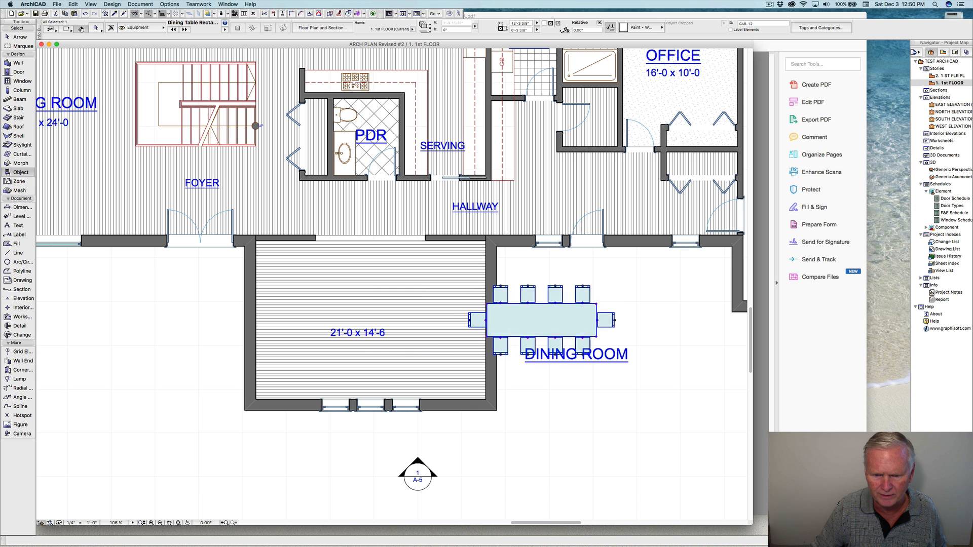
scroll(489, 307, up, 5)
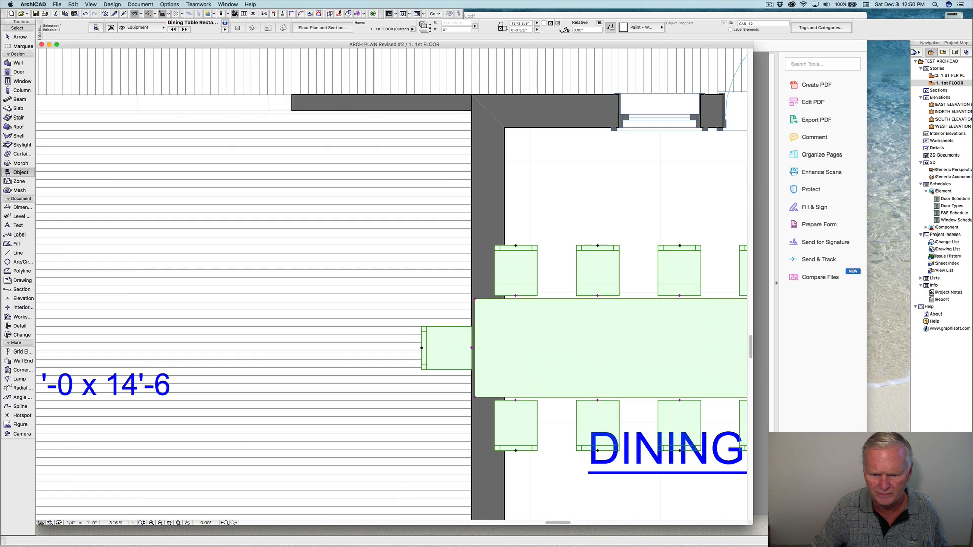
key(super+d)
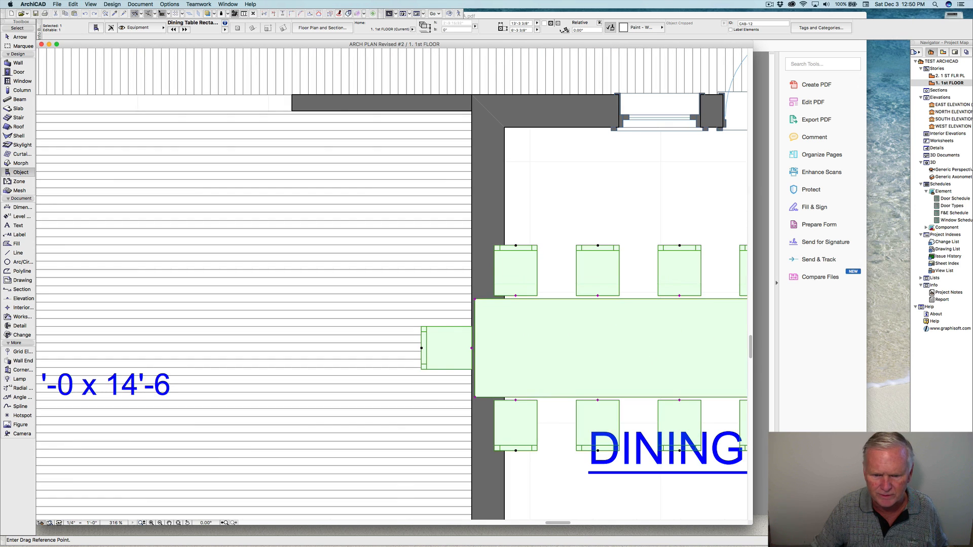
click(475, 299)
click(472, 299)
Measure across the dining table, starting from its upper-right corner.
scroll(416, 314, down, 2)
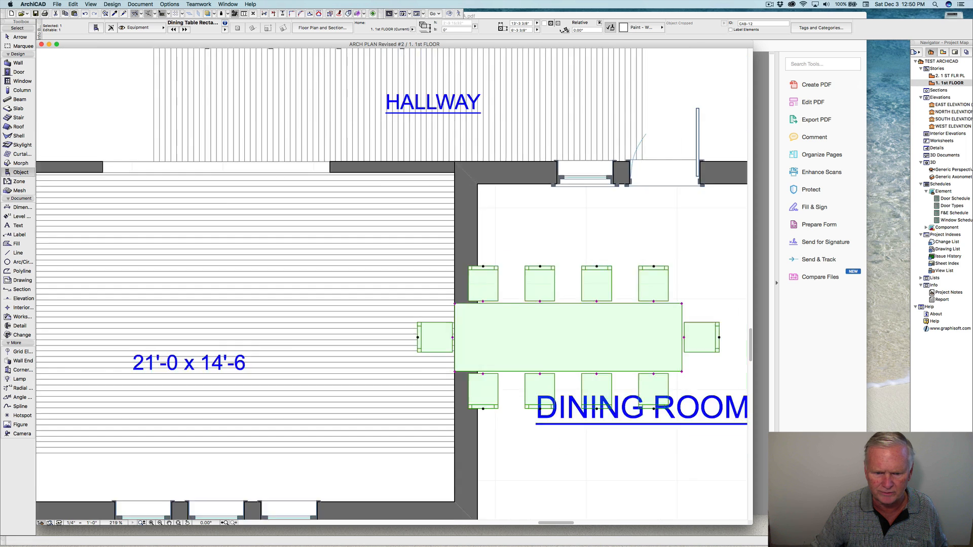
scroll(416, 313, down, 5)
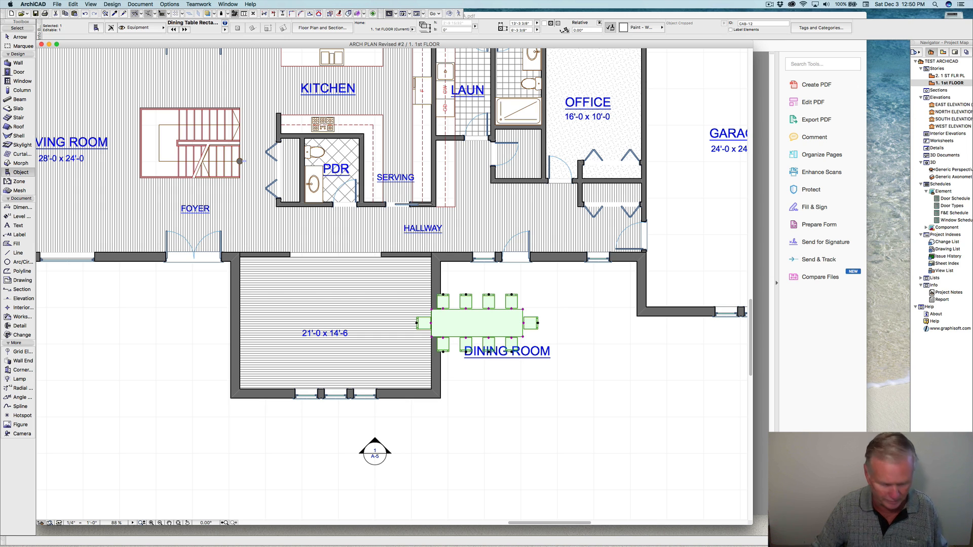
key(m)
click(523, 309)
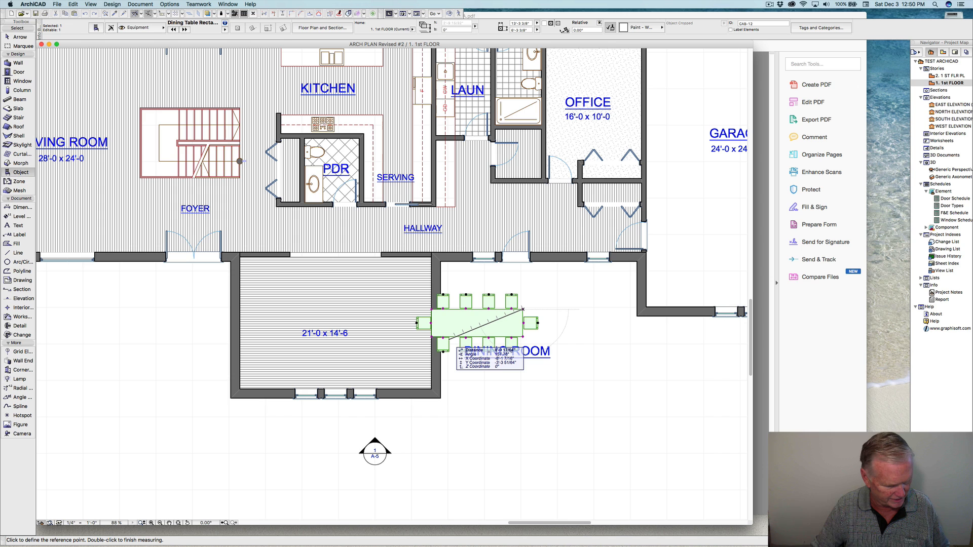
key(Escape)
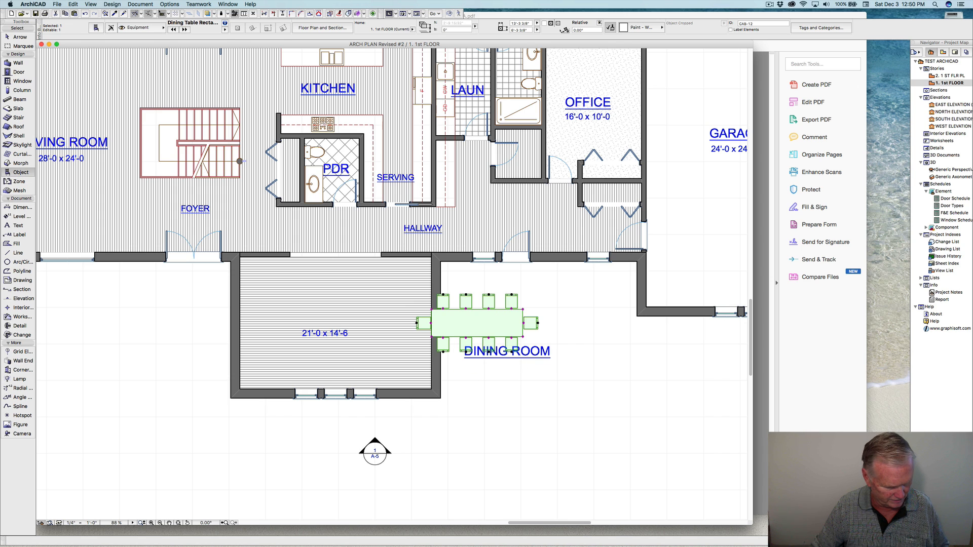
Move the dining table 15'-6" straight left from the right wall to its position in the dining room.
key(super+d)
click(446, 323)
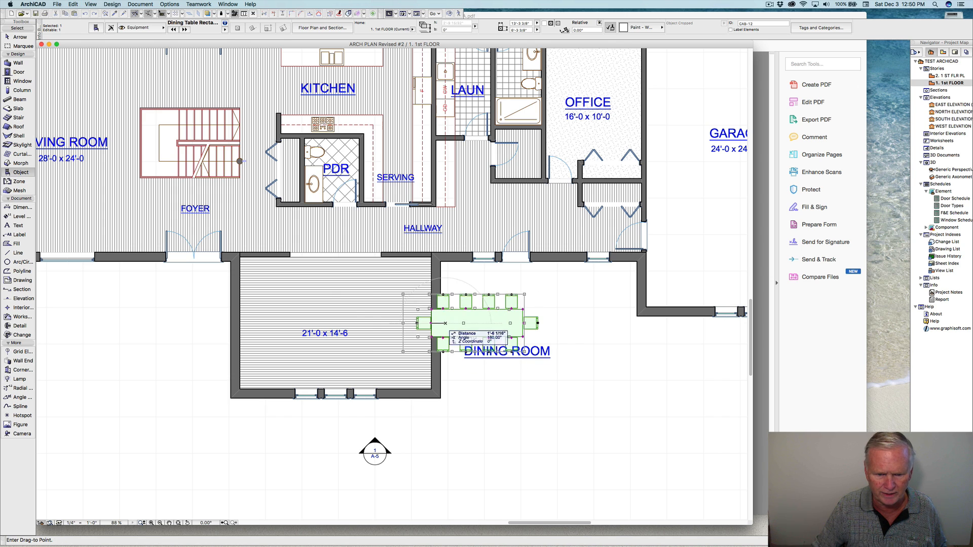
text(1)
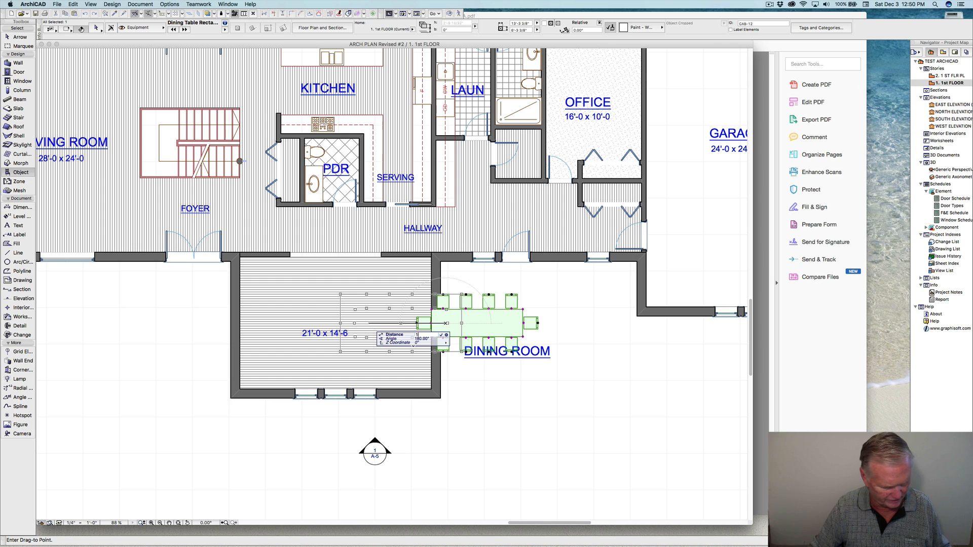
text(5-6)
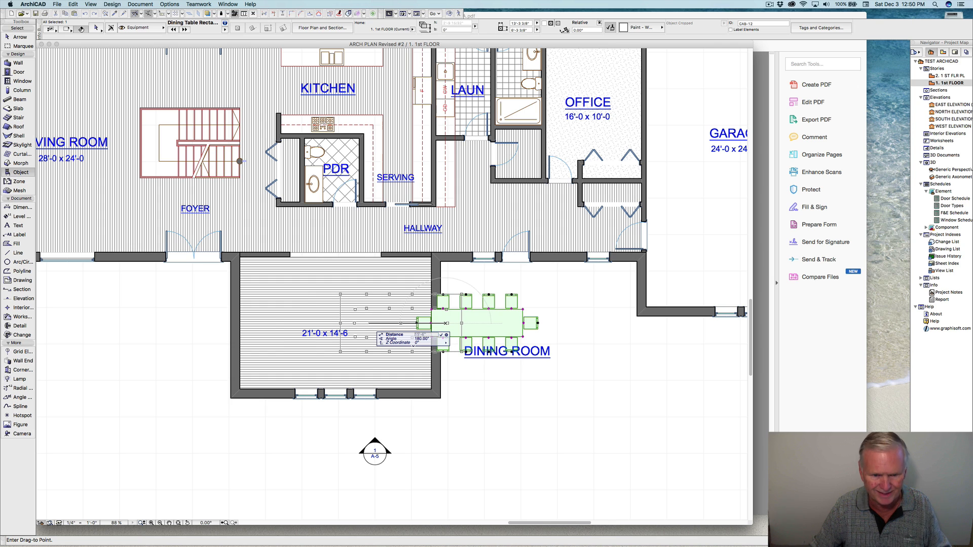
key(Return)
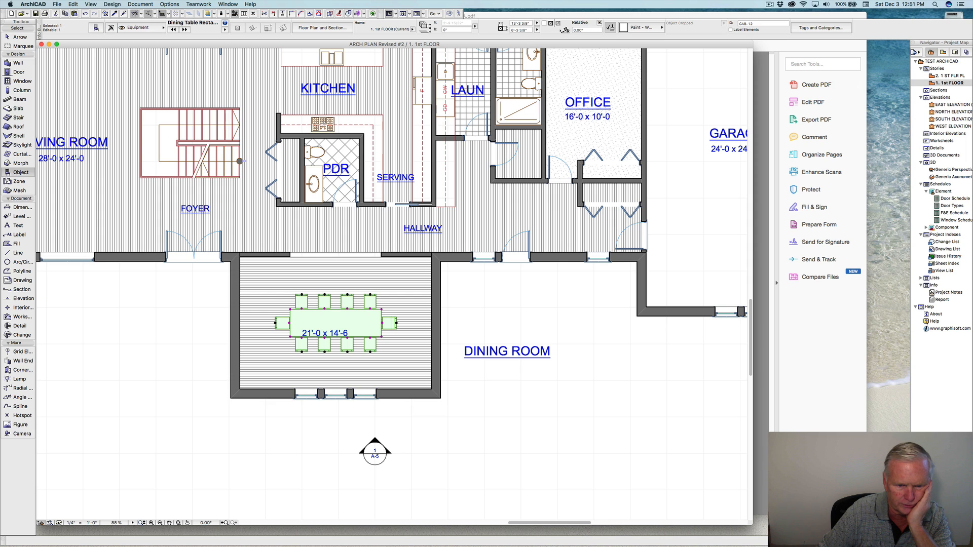
key(Escape)
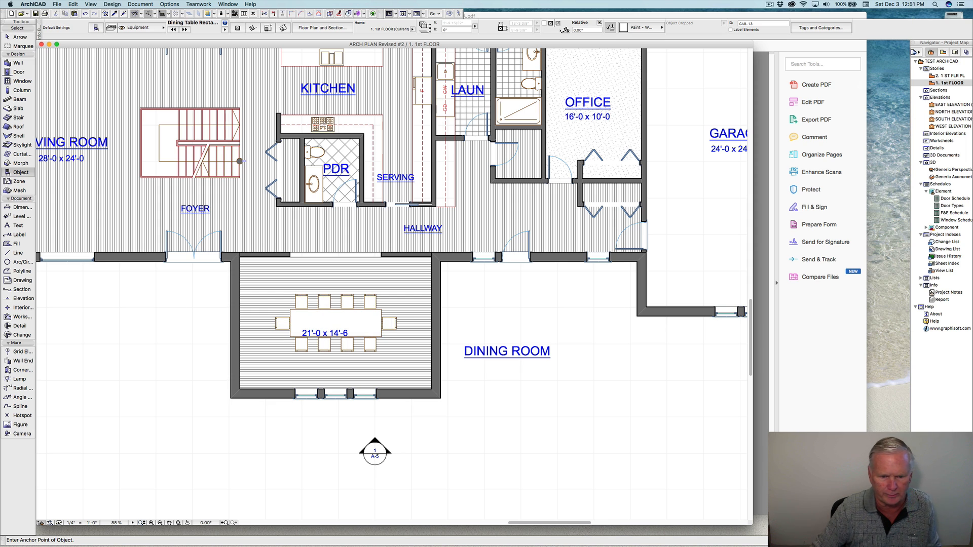
Measure the clearances from the dining chairs to the room's bottom wall and to its right wall.
key(m)
click(370, 351)
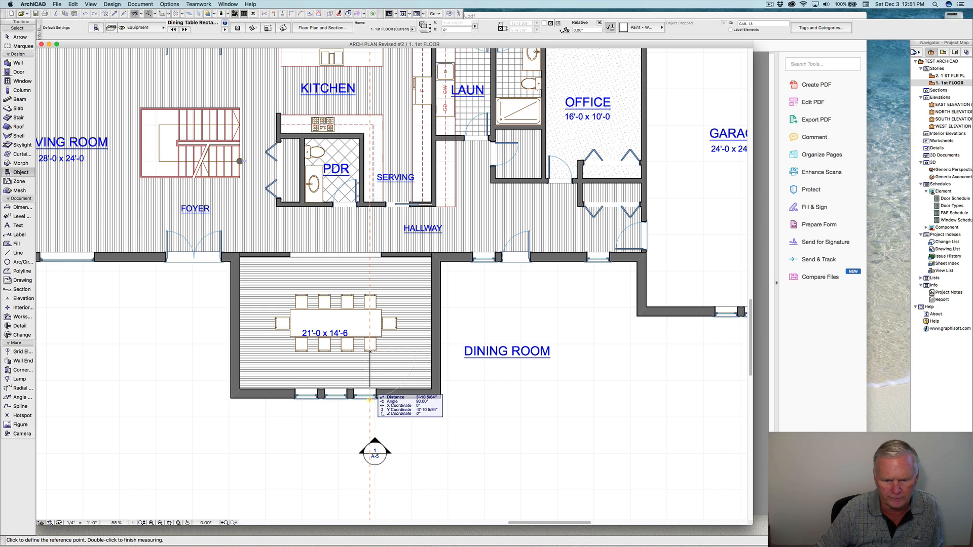
key(Escape)
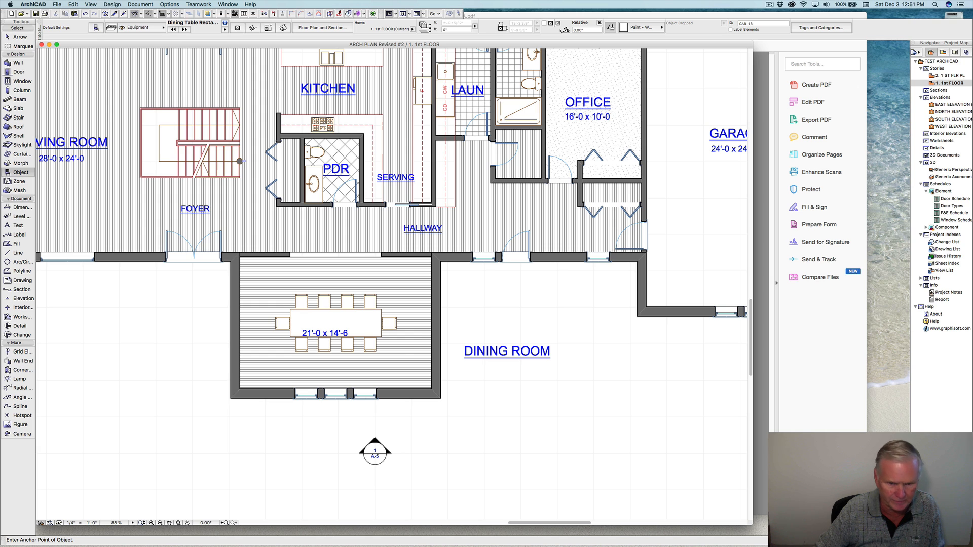
key(m)
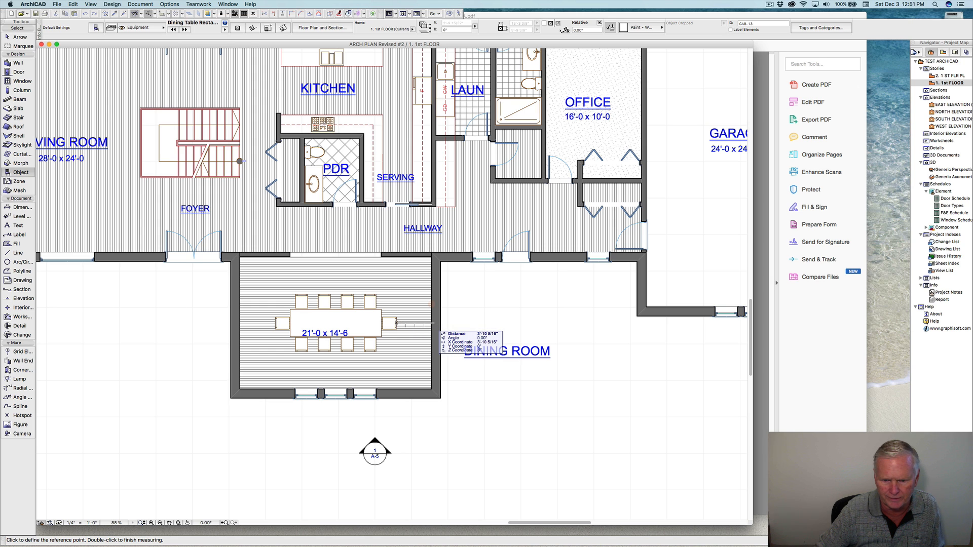
key(Escape)
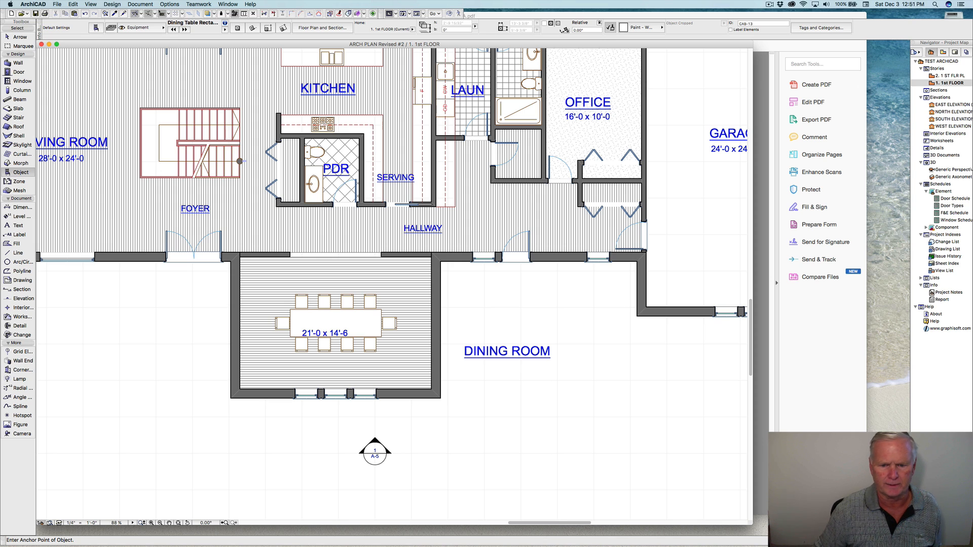
Move the DINING ROOM label from outside the plan into the room, over the upper part of the dining table.
key(shift)
shift+click(507, 352)
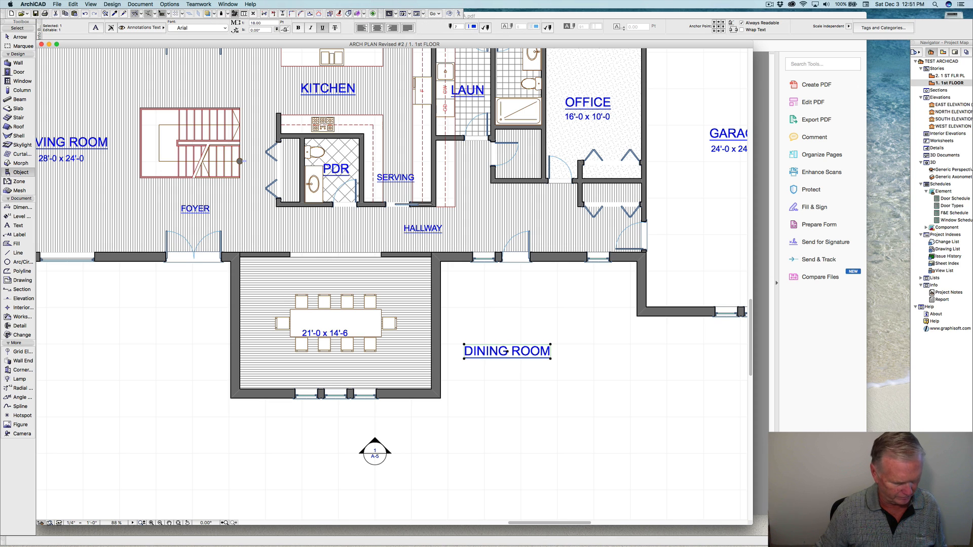
key(super+d)
click(507, 351)
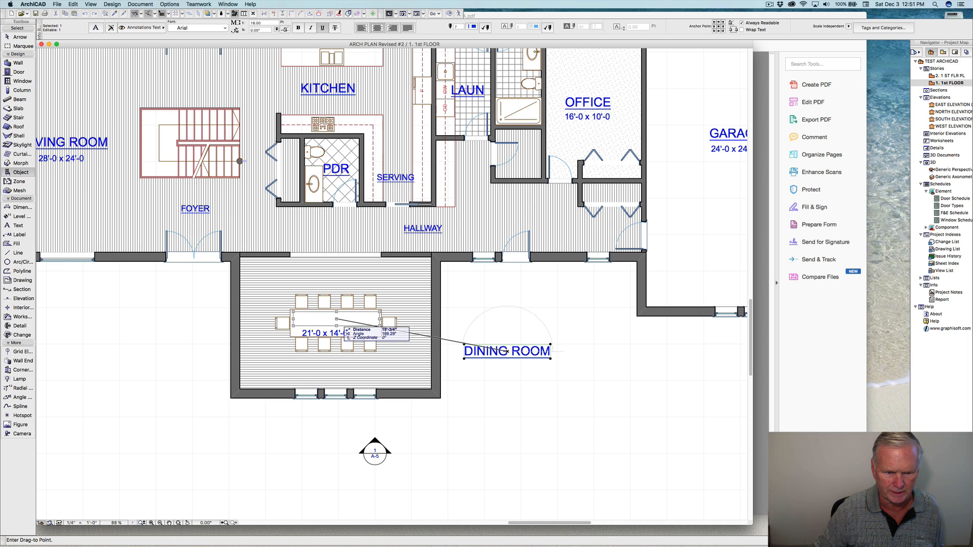
click(336, 319)
key(Escape)
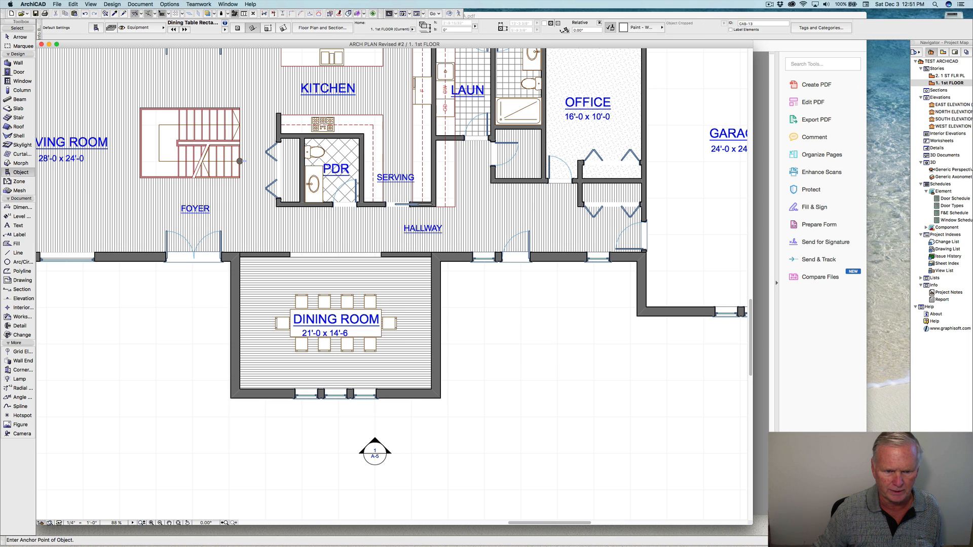
Move the 21'-0 x 14'-6 size text horizontally so it is centred under the DINING ROOM label.
shift+click(325, 334)
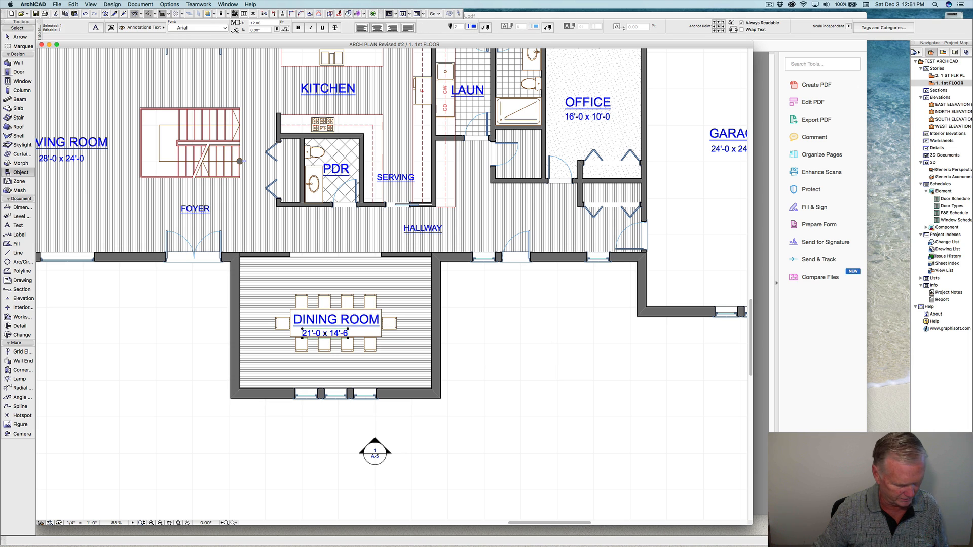
key(super+d)
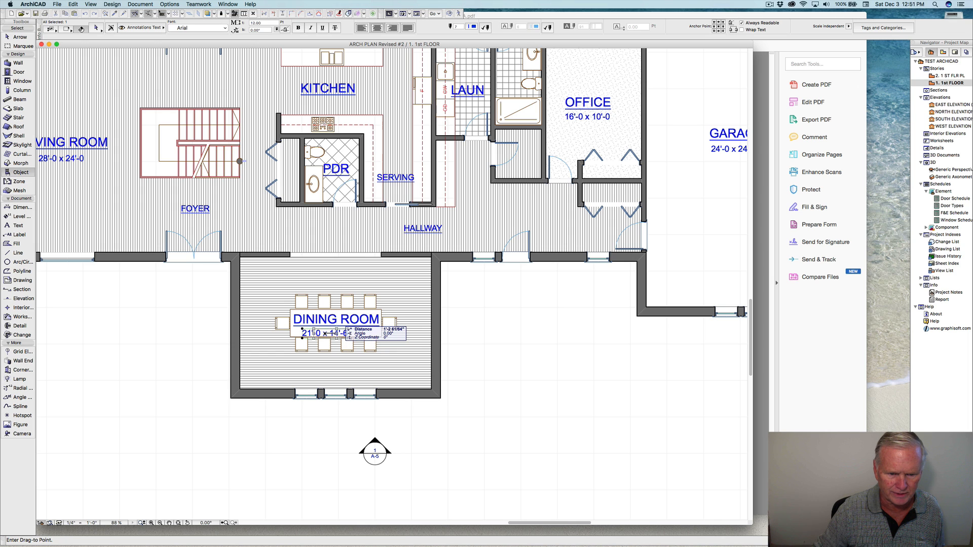
click(347, 333)
key(Escape)
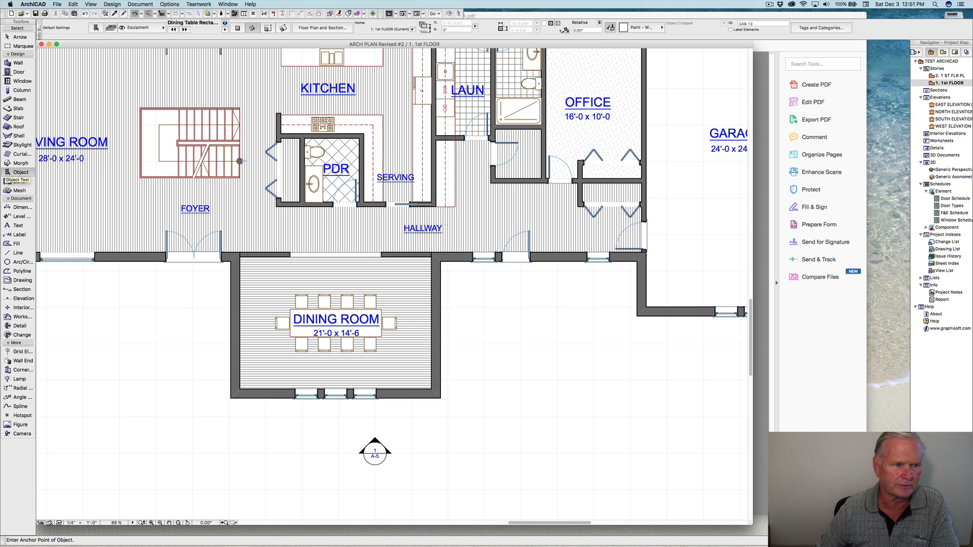
Set the default object to Wardrobe 18 from the Wardrobes 18 library folder, with a height of 8'.
double_click(20, 173)
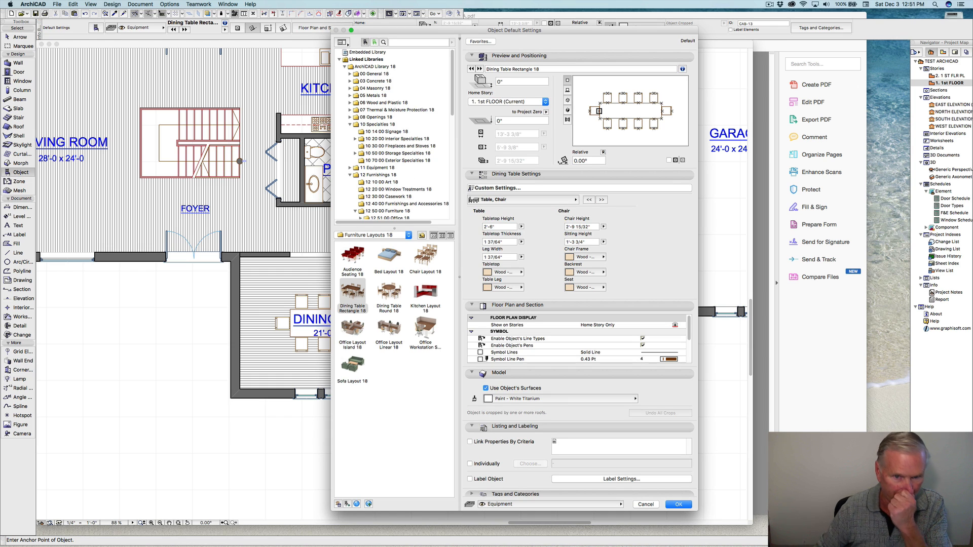
scroll(396, 134, down, 3)
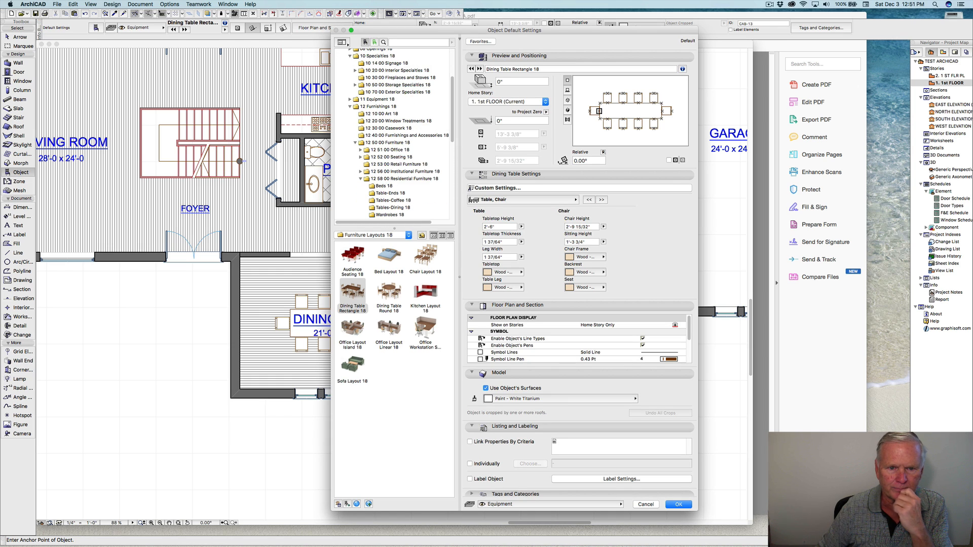
scroll(395, 134, down, 1)
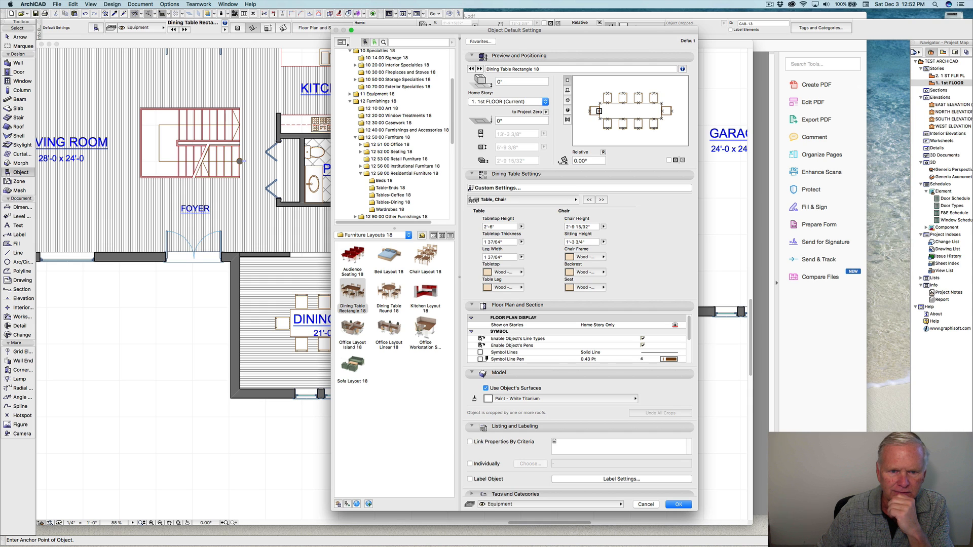
scroll(392, 134, down, 1)
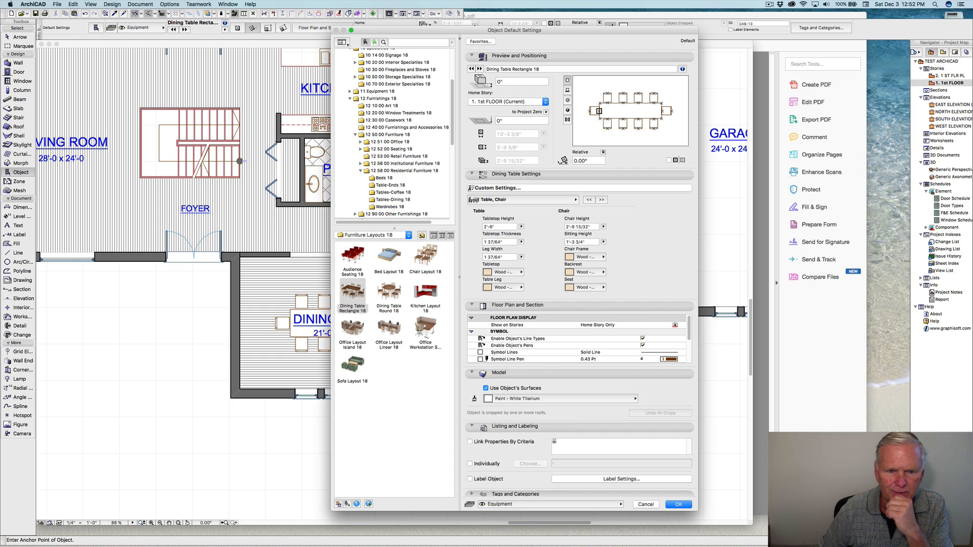
click(390, 207)
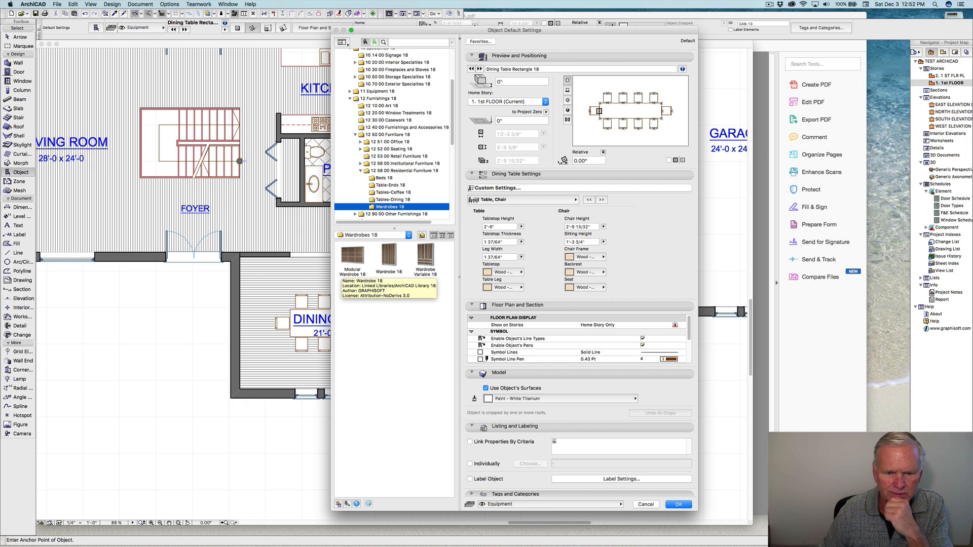
click(390, 256)
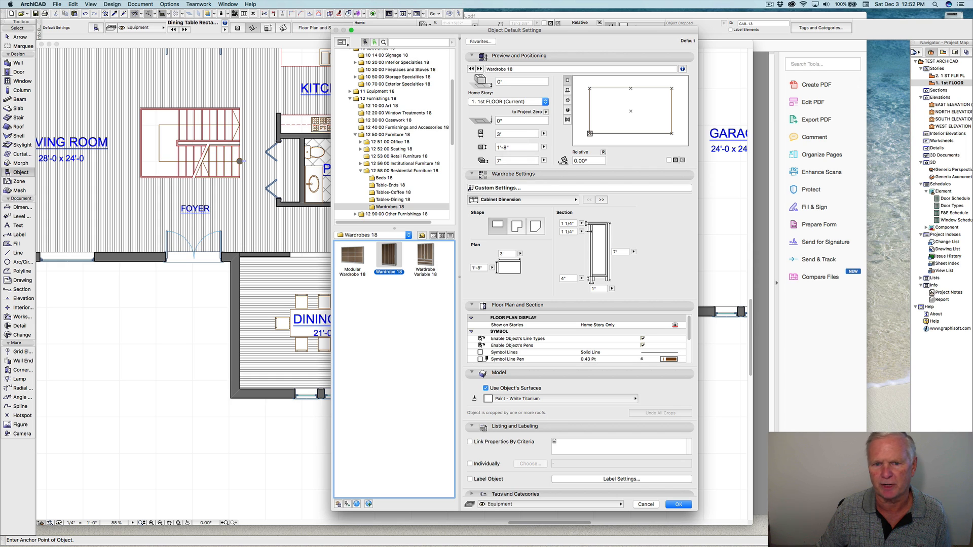
click(515, 161)
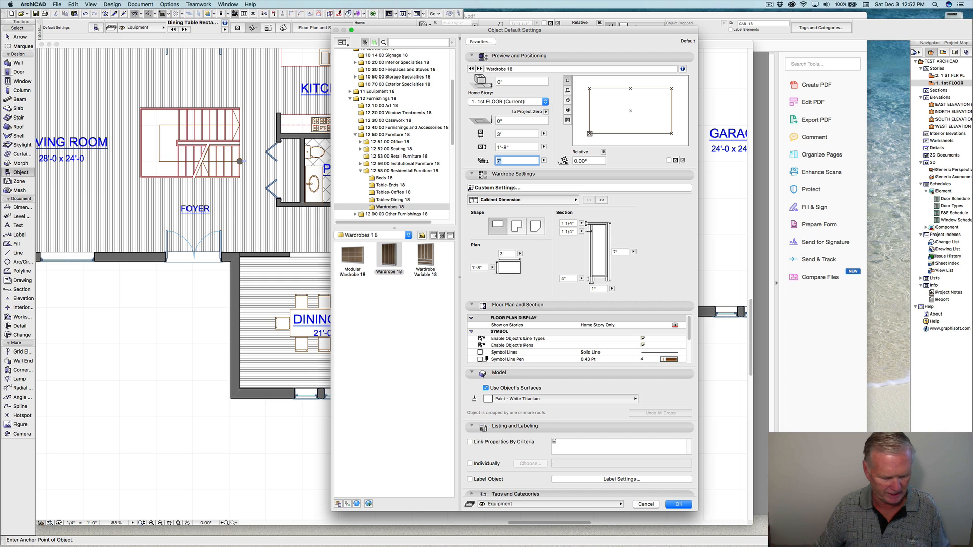
text(8)
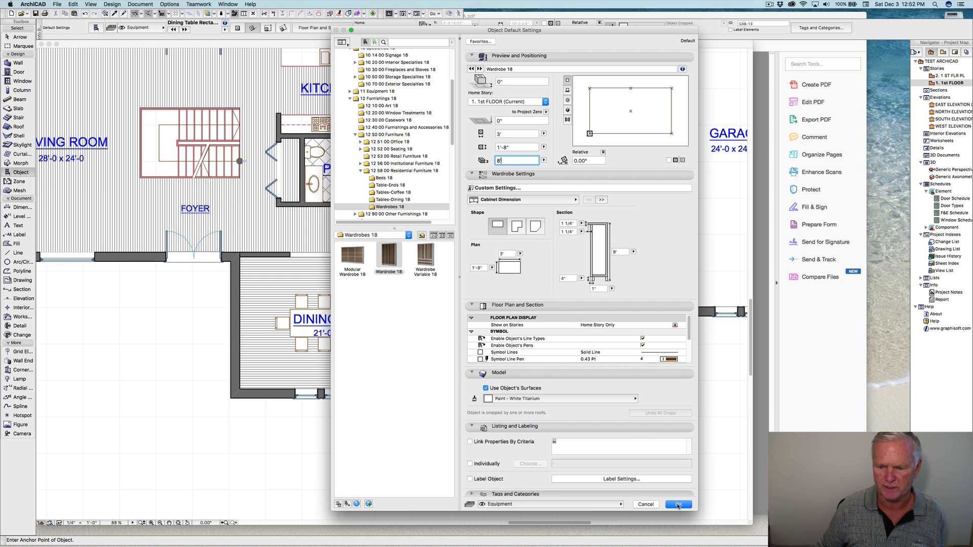
click(678, 505)
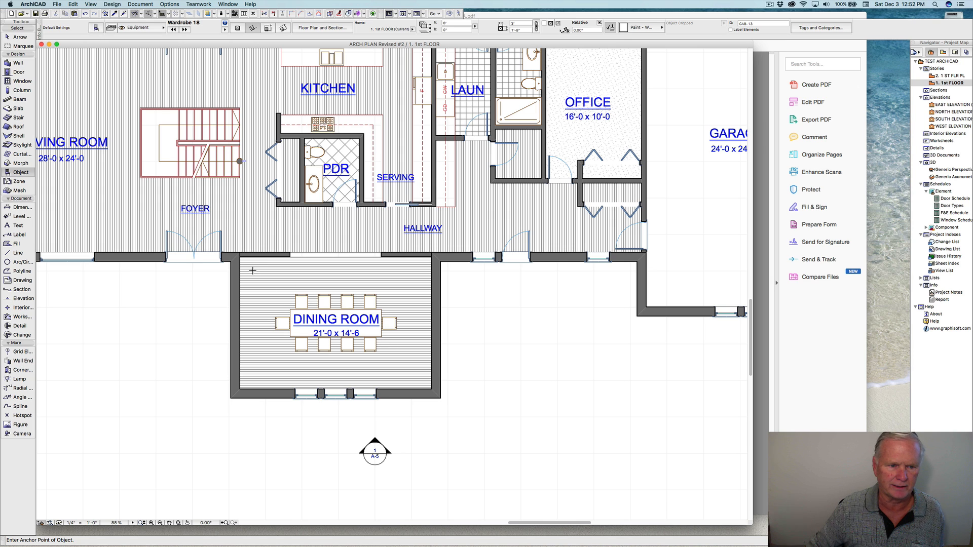
Place wardrobes in the dining room's upper-left and lower-right corners, each rotated to run lengthwise along its side wall.
click(240, 258)
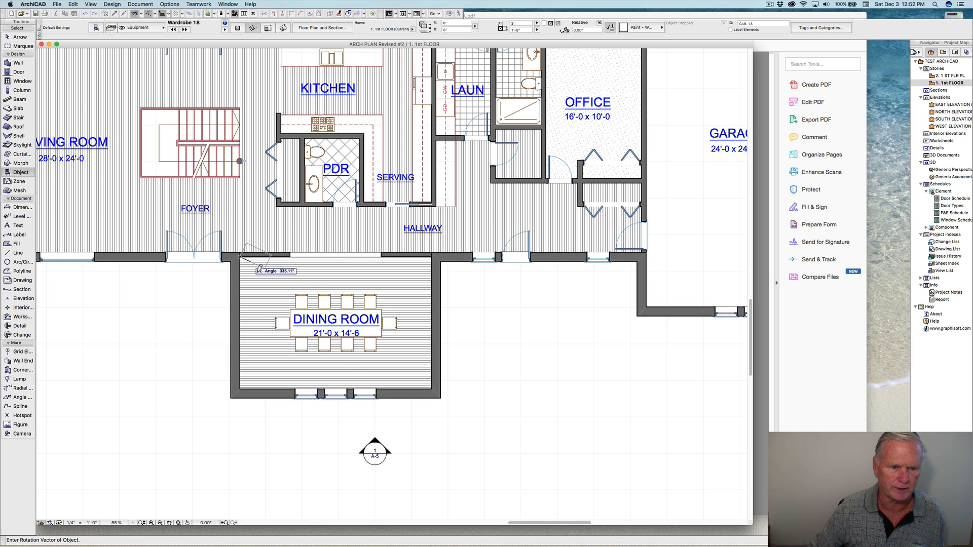
click(244, 308)
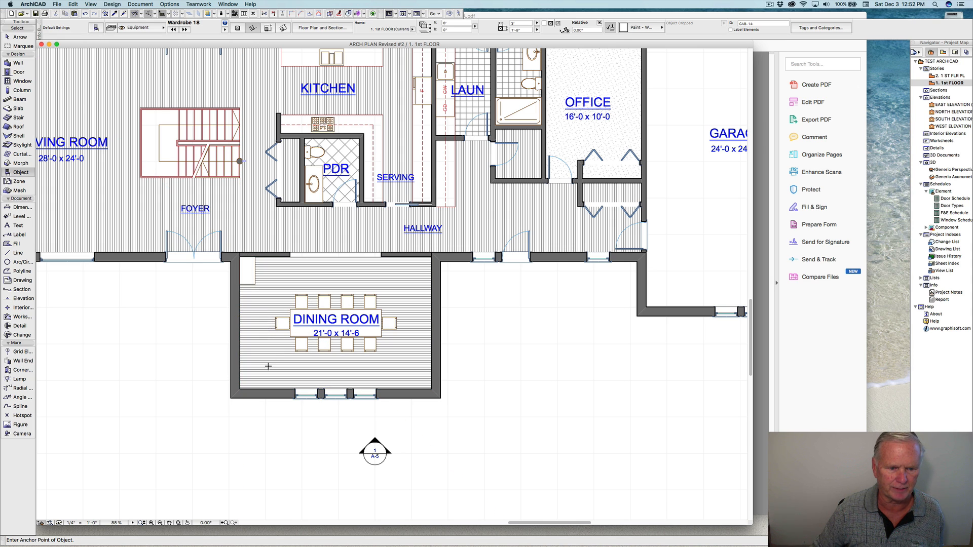
click(432, 389)
click(429, 354)
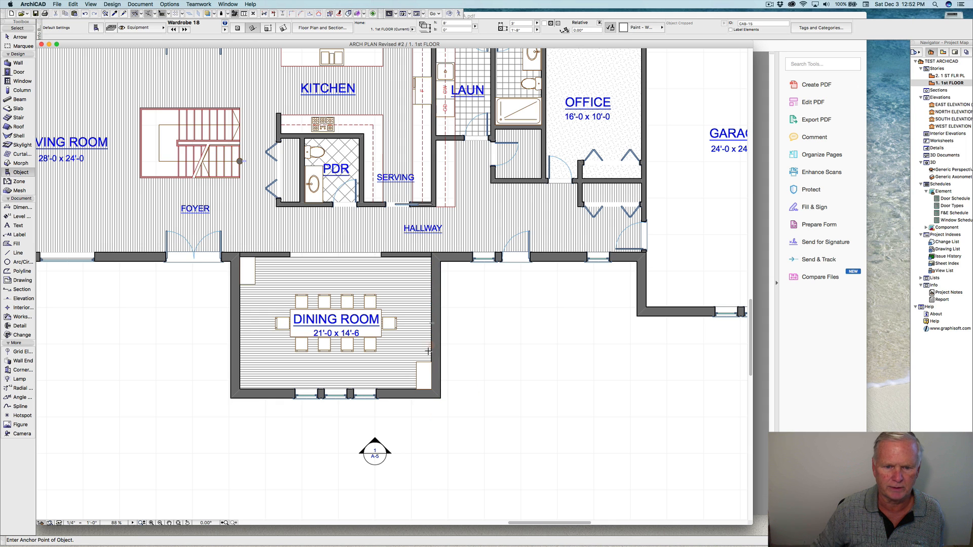
Place two more wardrobes lengthwise against the side walls, near the dining room's upper-right and lower-left corners.
click(432, 296)
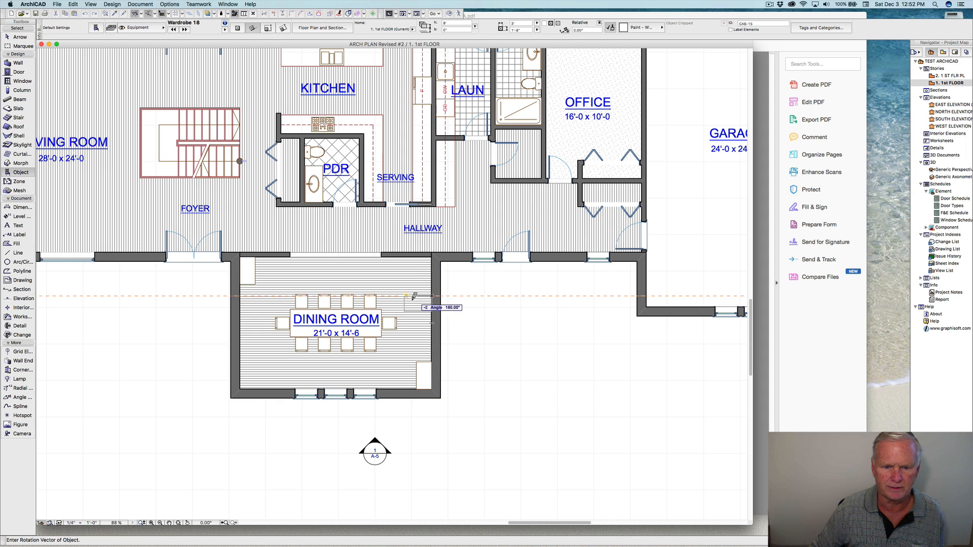
click(432, 269)
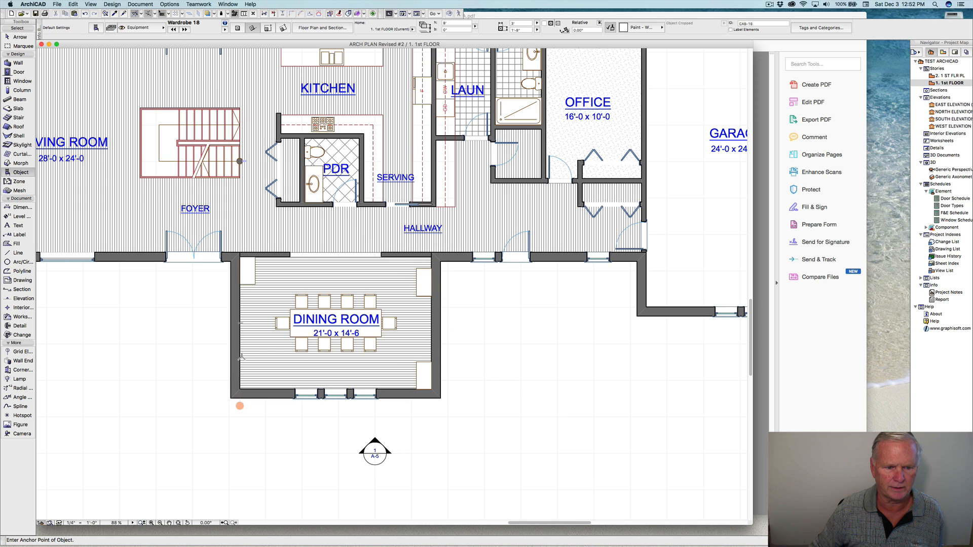
click(241, 356)
click(240, 386)
Move the lower-left wardrobe down so its lower-left corner meets the inside corner of the dining room walls.
scroll(269, 353, up, 2)
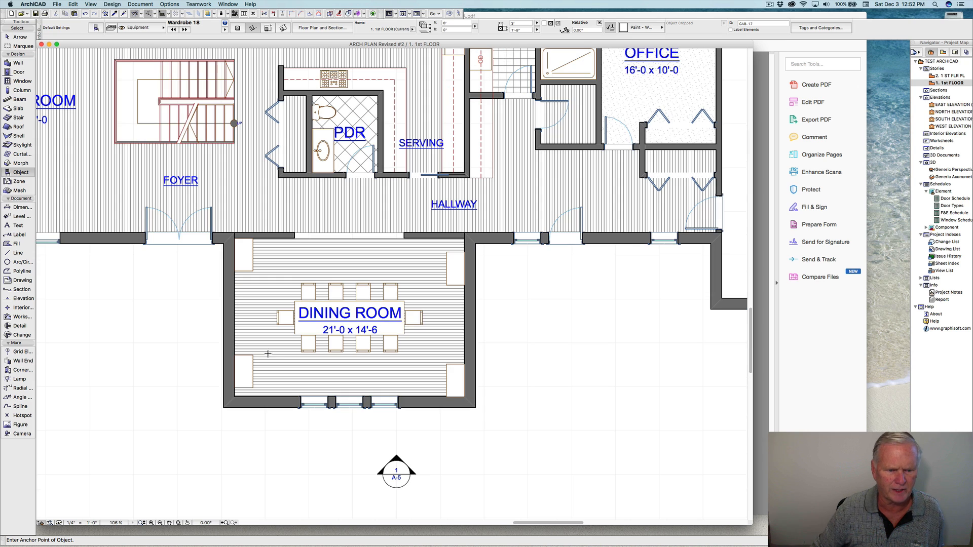
shift+click(238, 360)
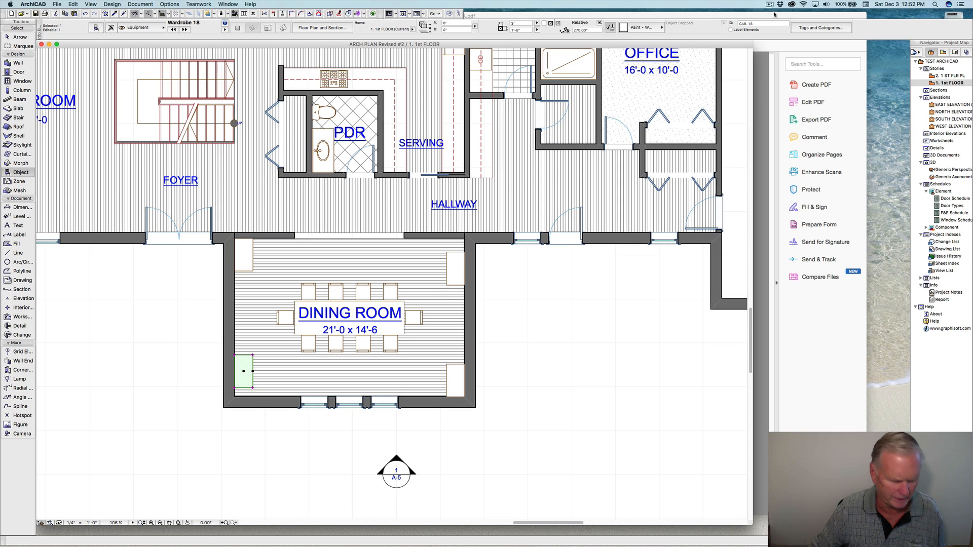
key(super+d)
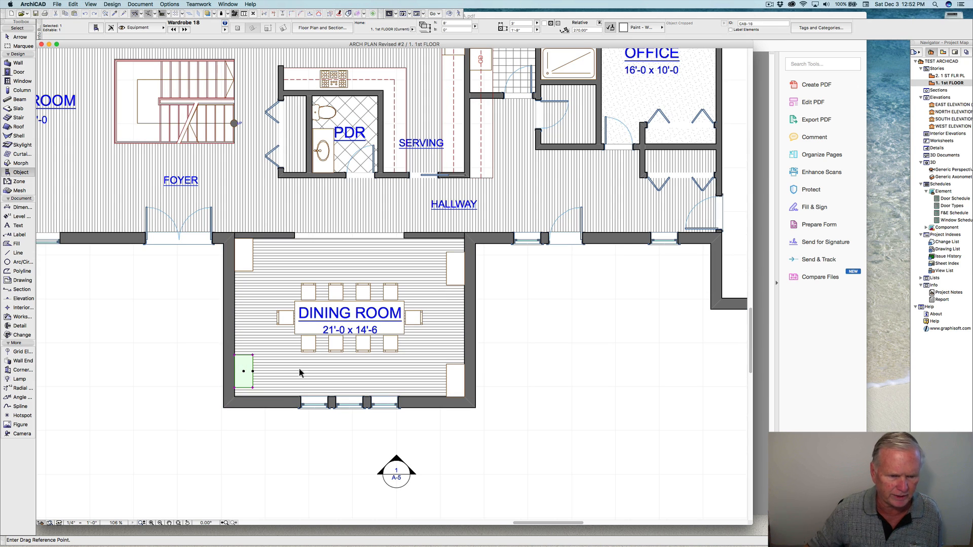
click(234, 389)
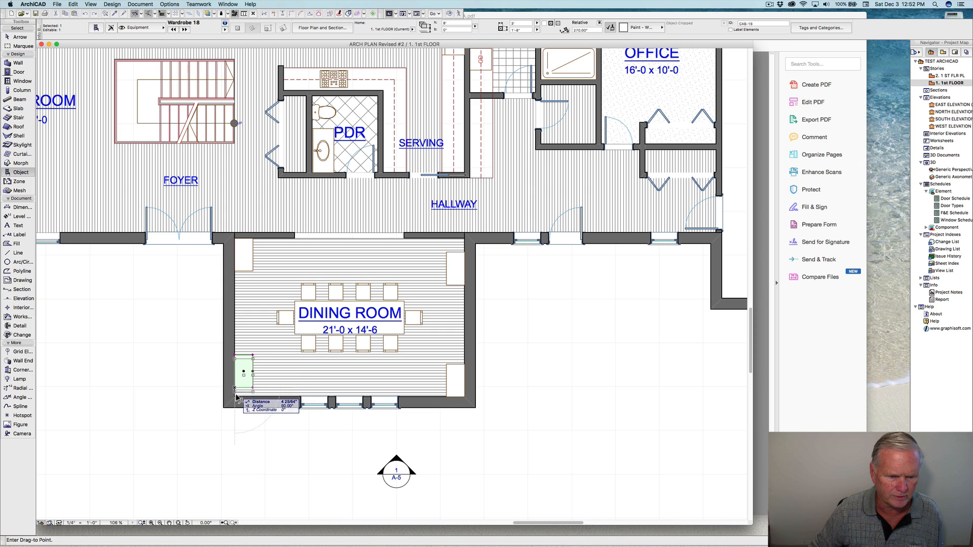
click(235, 396)
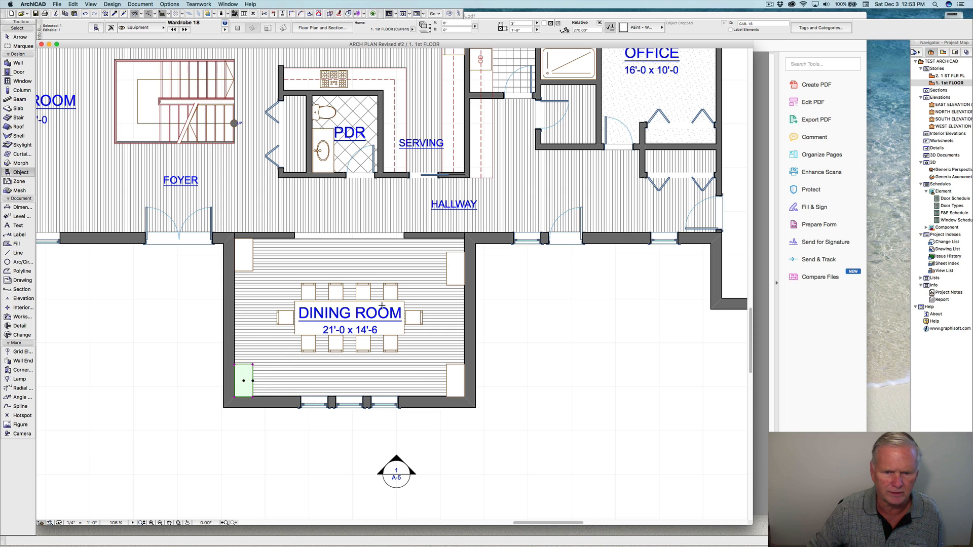
Move the dining room's upper-right wardrobe up so its upper-right corner meets the inside corner of the walls.
click(464, 266)
click(454, 266)
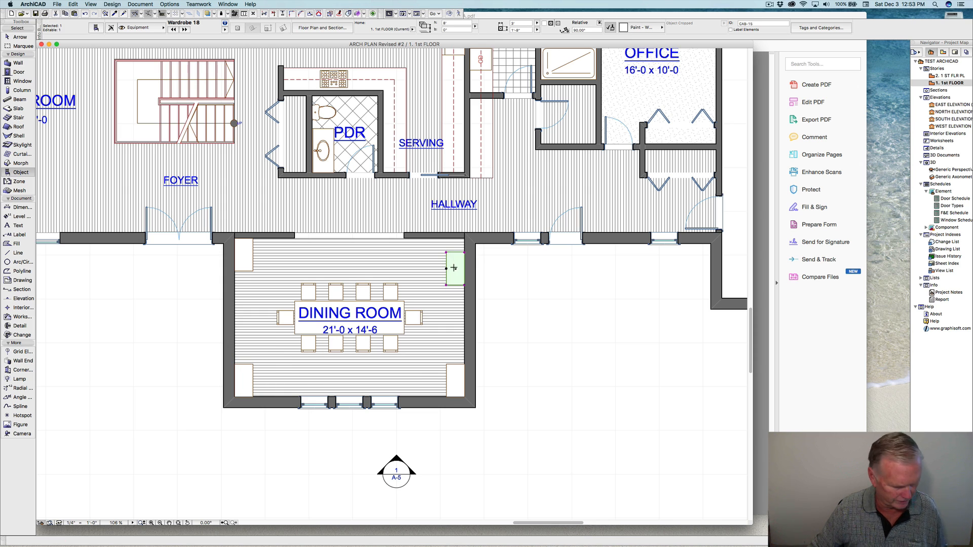
key(super+d)
click(465, 253)
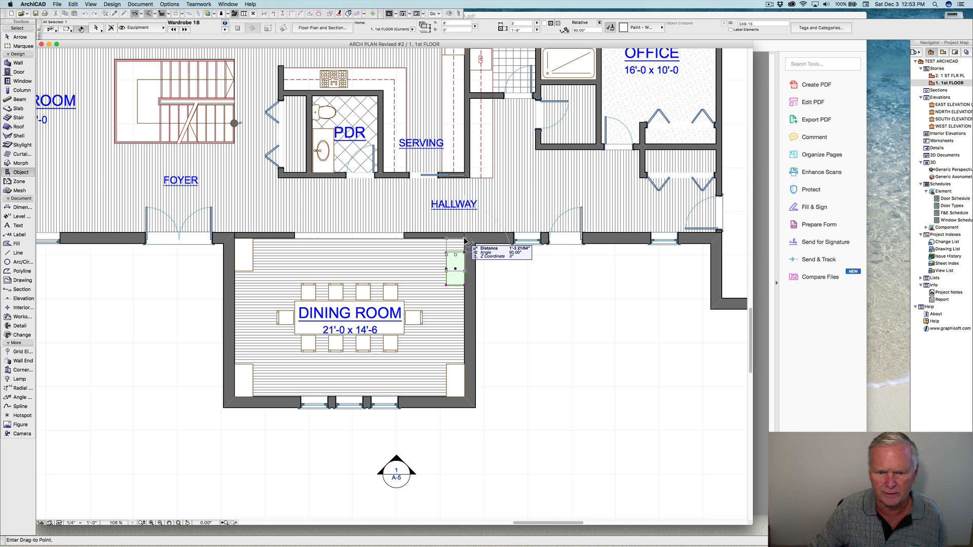
click(464, 239)
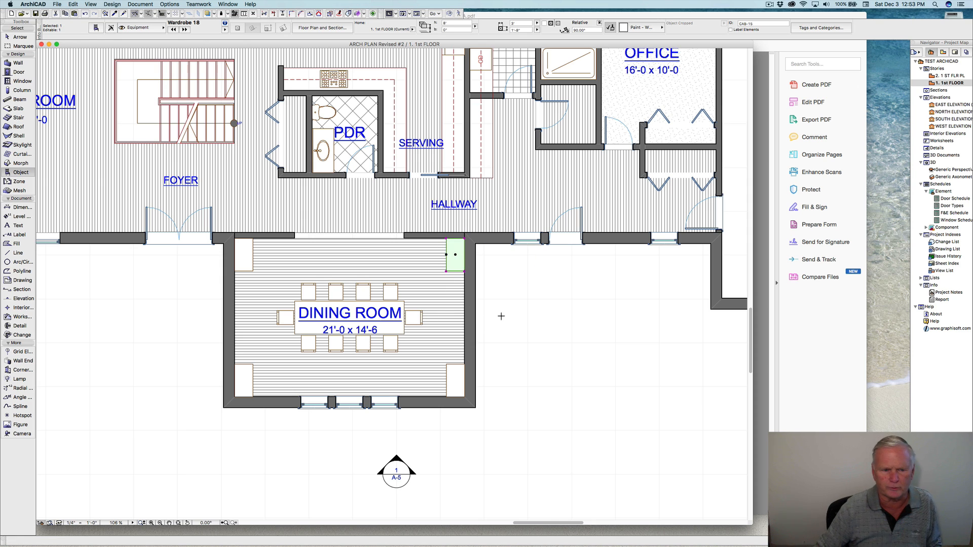
key(Escape)
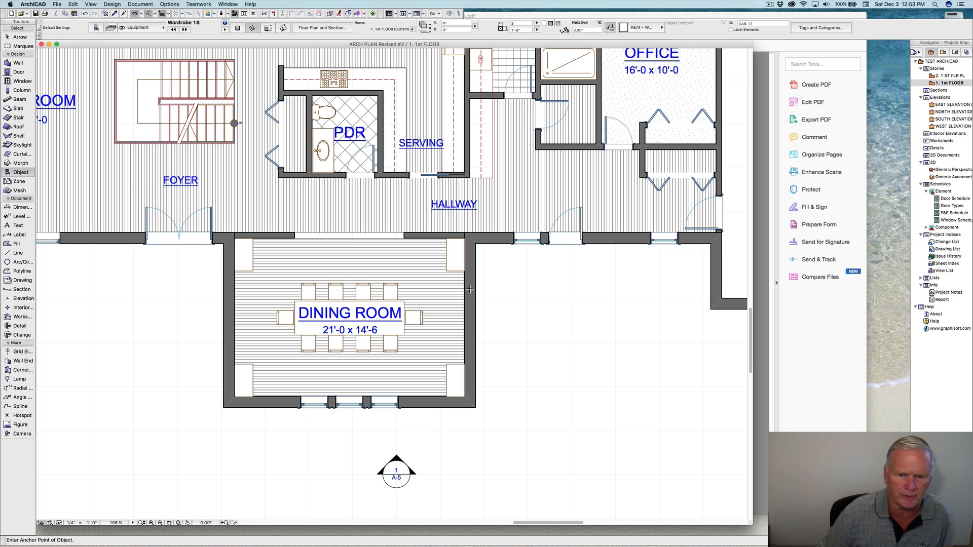
Move the dining room's two upper wardrobes together straight down 6", away from the upper wall.
click(449, 273)
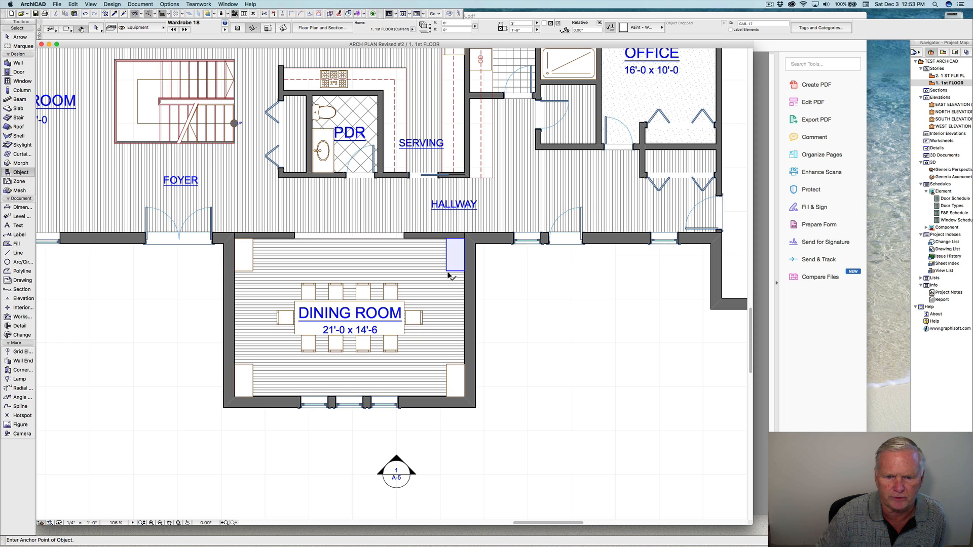
click(255, 274)
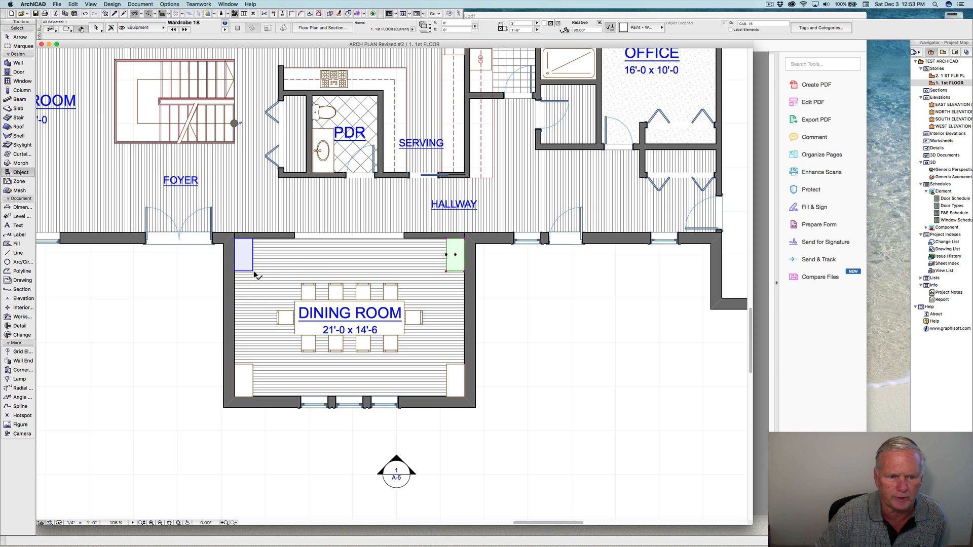
key(super+d)
click(311, 263)
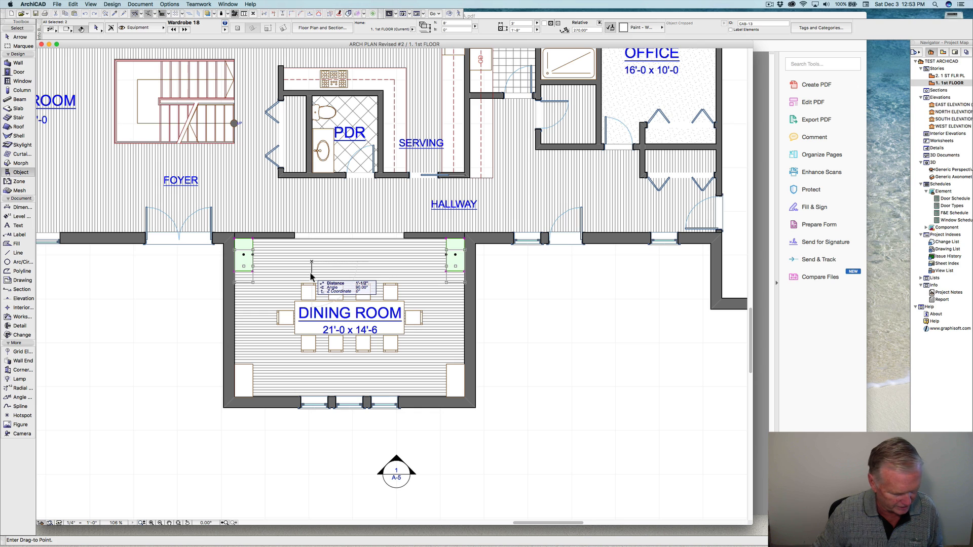
text(6)
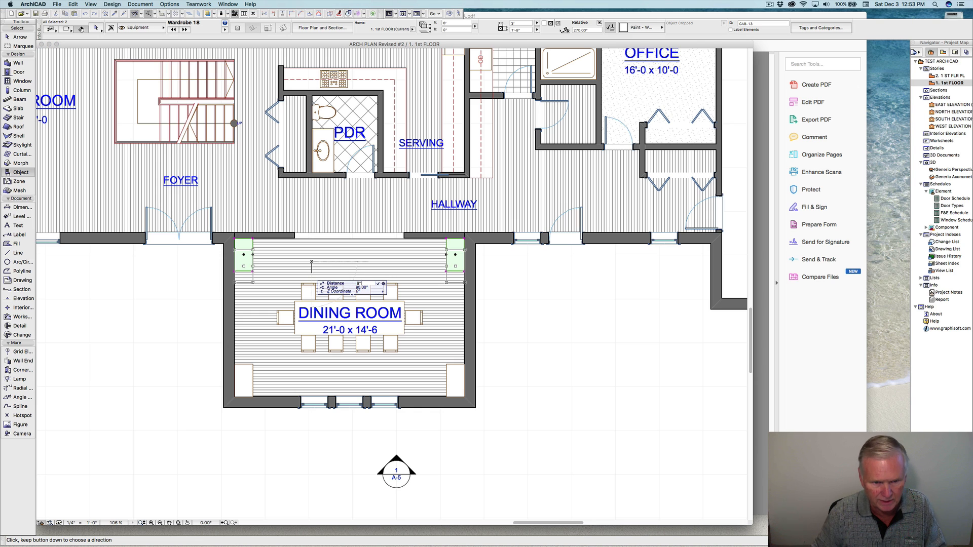
key(Return)
key(Escape)
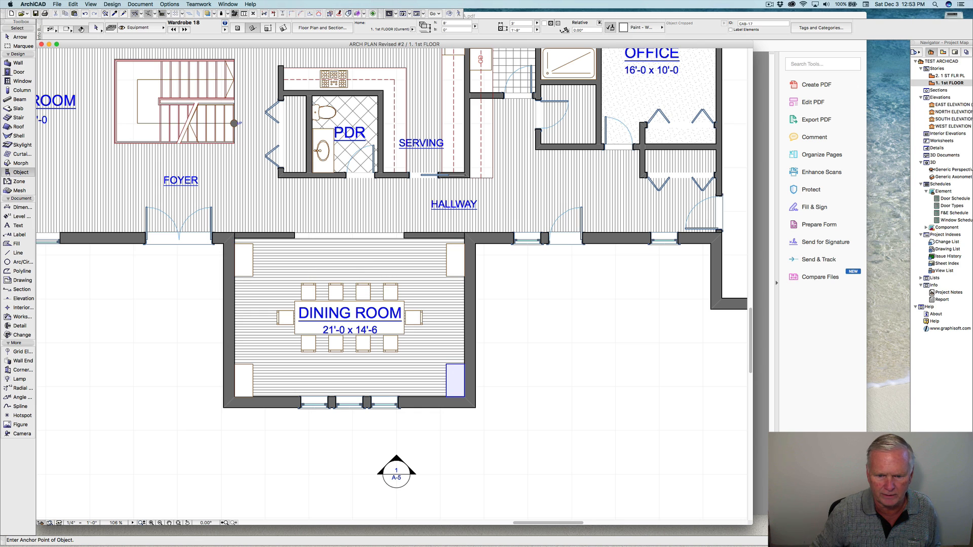
Move the dining room's two lower wardrobes together straight up 6", away from the lower window wall.
click(455, 381)
shift+click(245, 380)
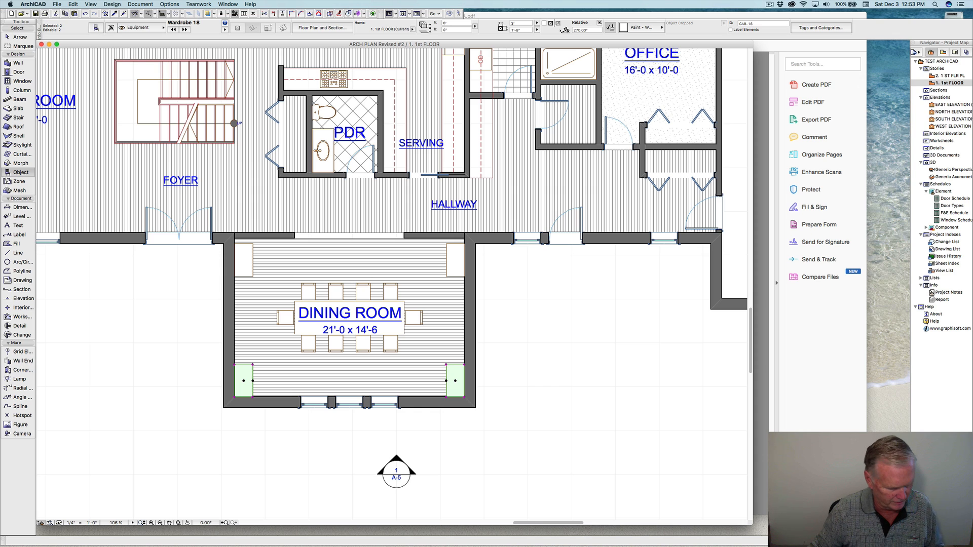
key(super+d)
click(266, 362)
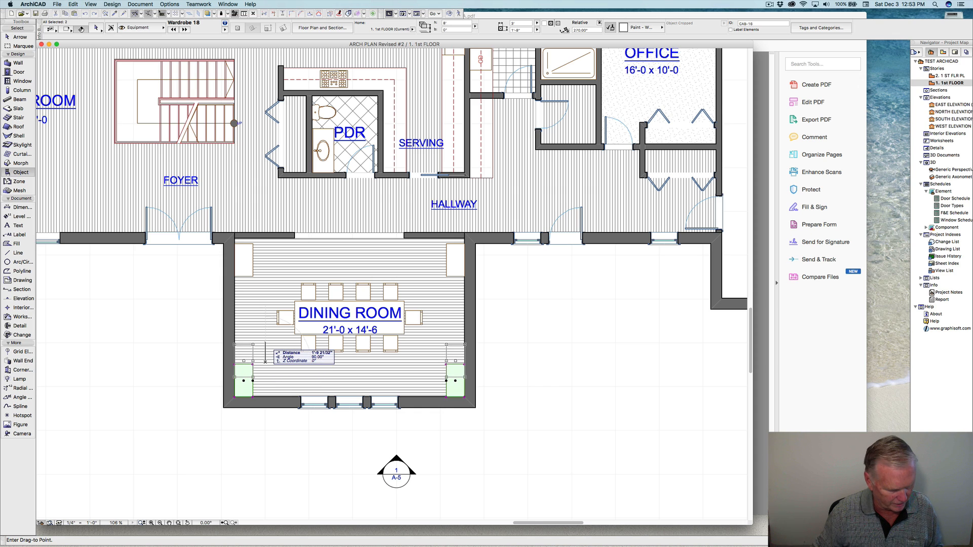
key(Tab)
text(6)
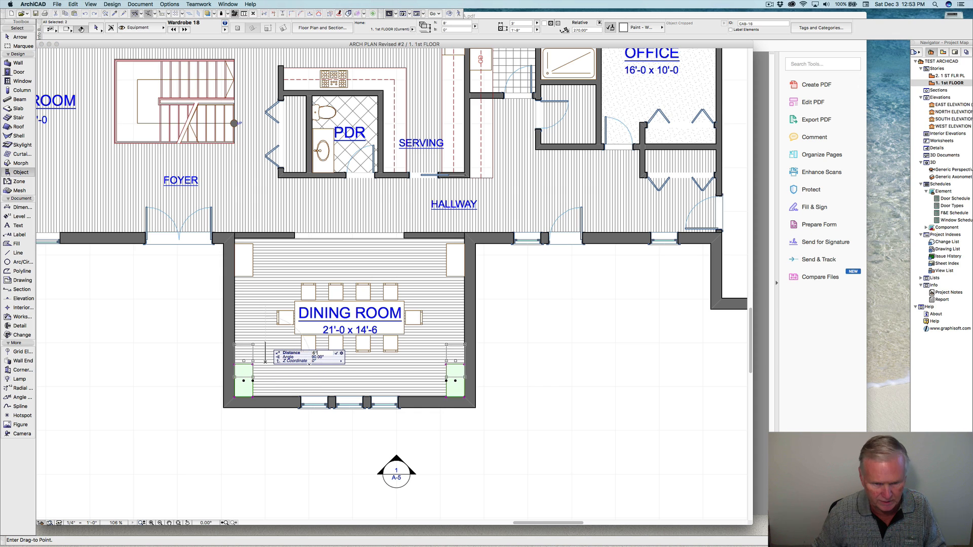
key(Return)
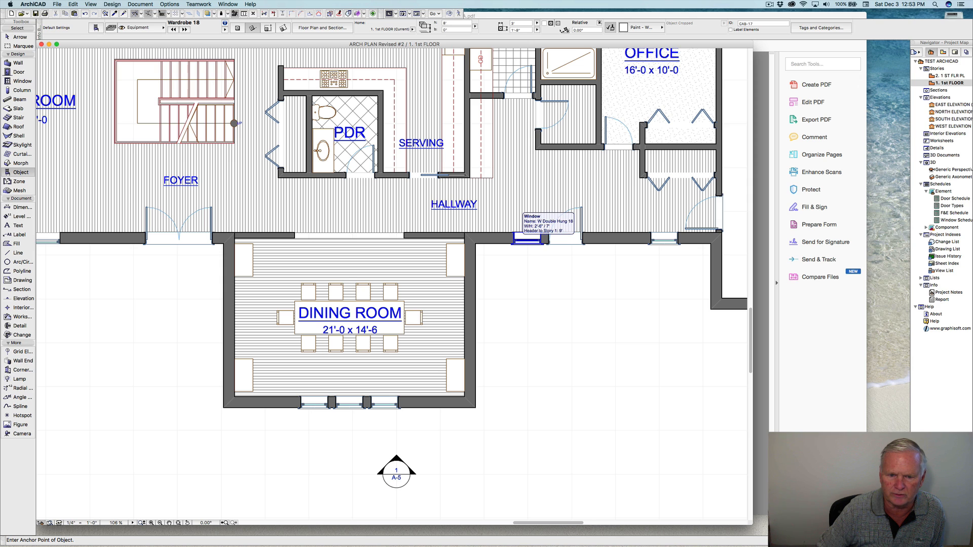
Pick up the settings of the double-hung window beside the hallway and set the default window to W Double Hung MU 18, 5'-6" wide.
alt+click(527, 238)
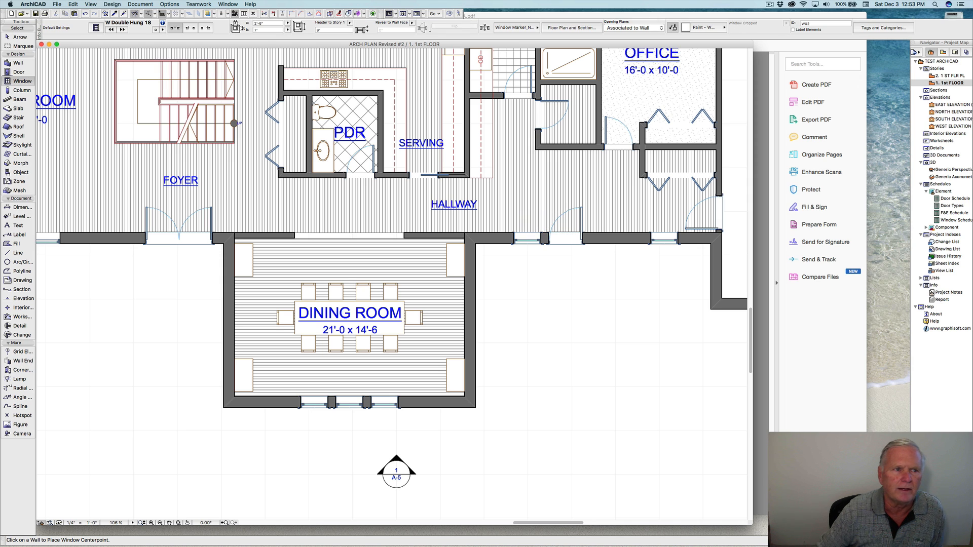
click(96, 27)
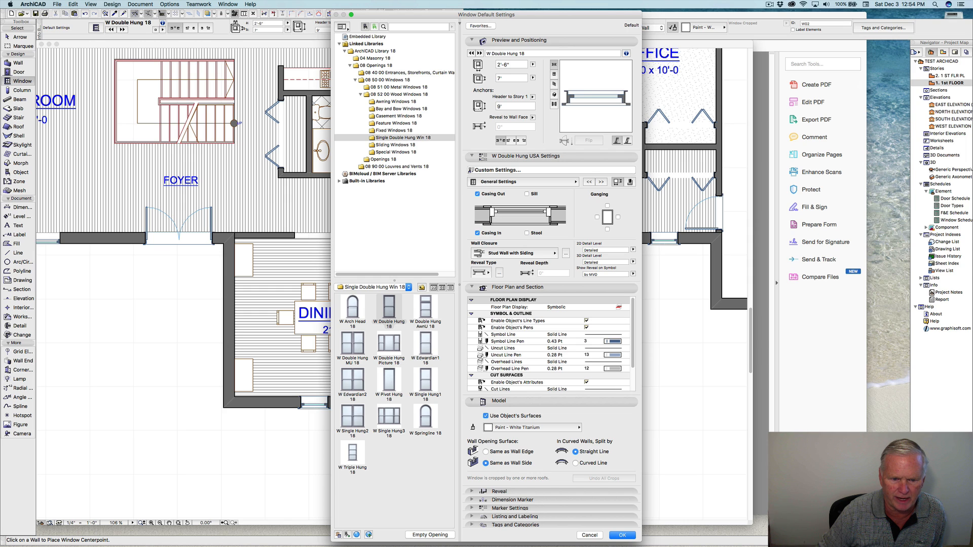
click(353, 345)
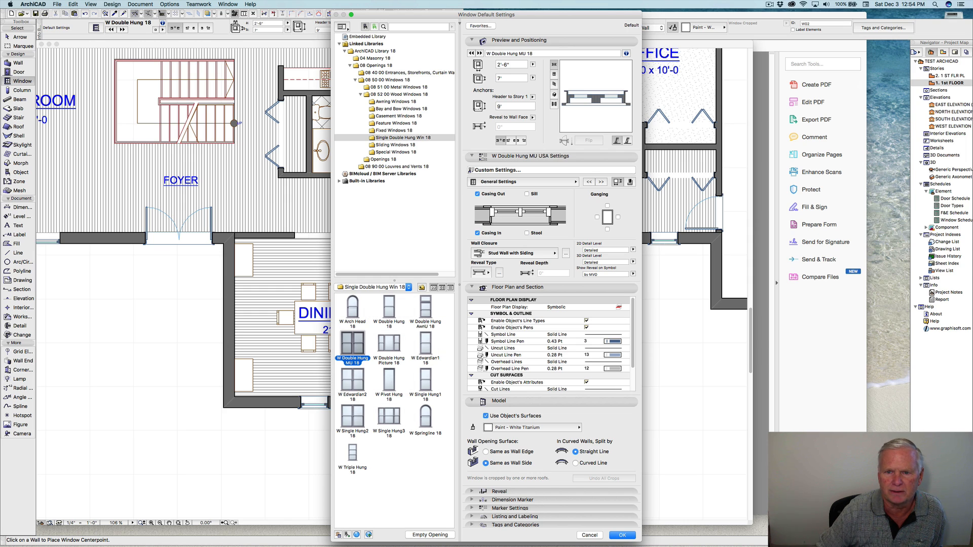
double_click(505, 65)
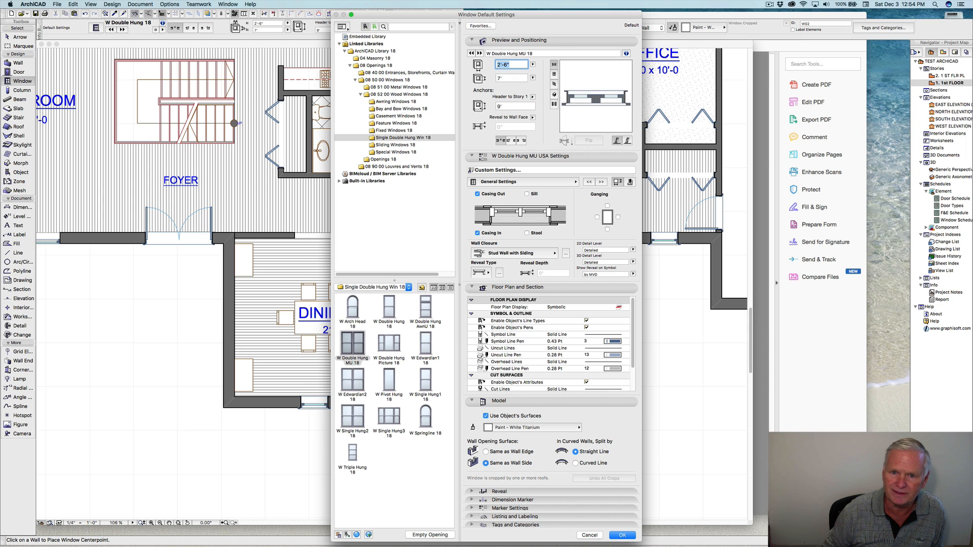
text(5-6)
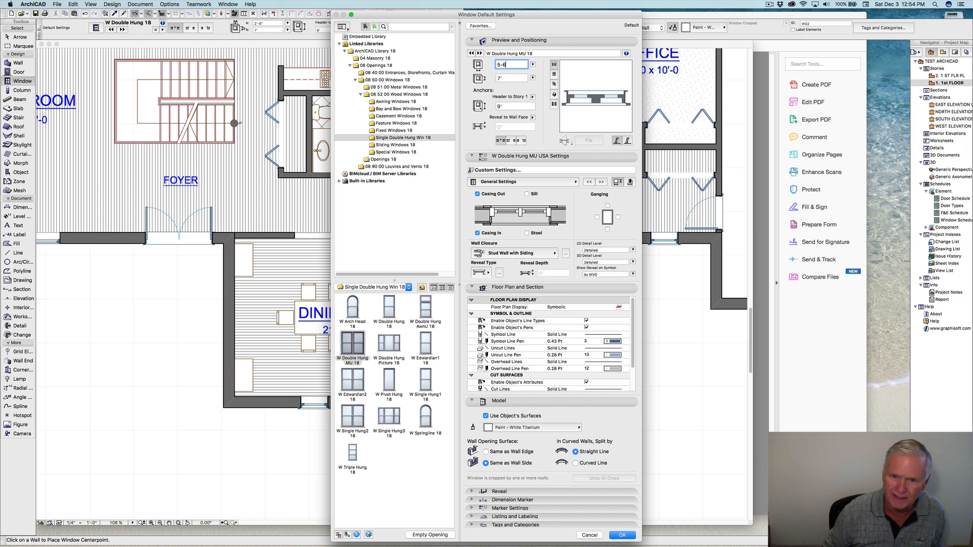
key(Return)
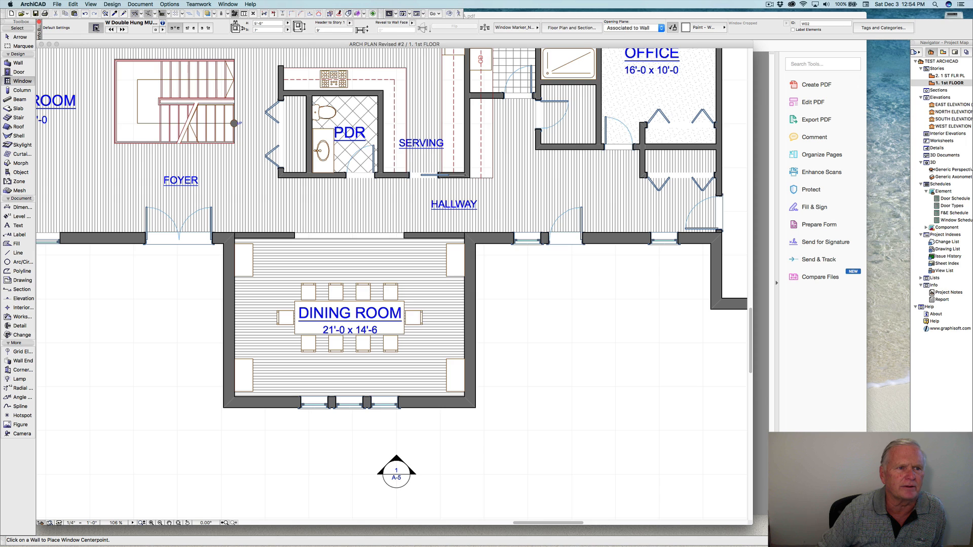
In the default window's Shape and Opening settings, set the mullion width between the two sashes to 6".
click(96, 27)
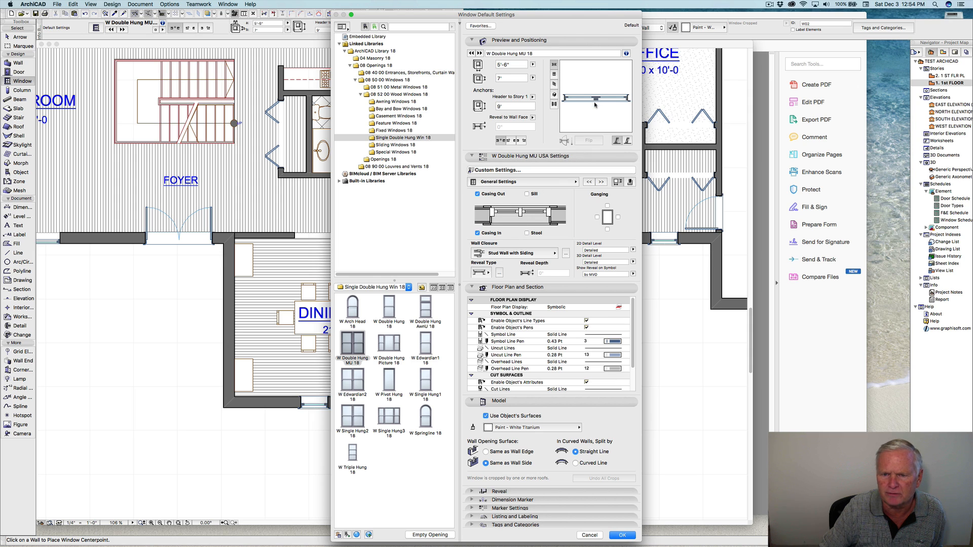
click(570, 181)
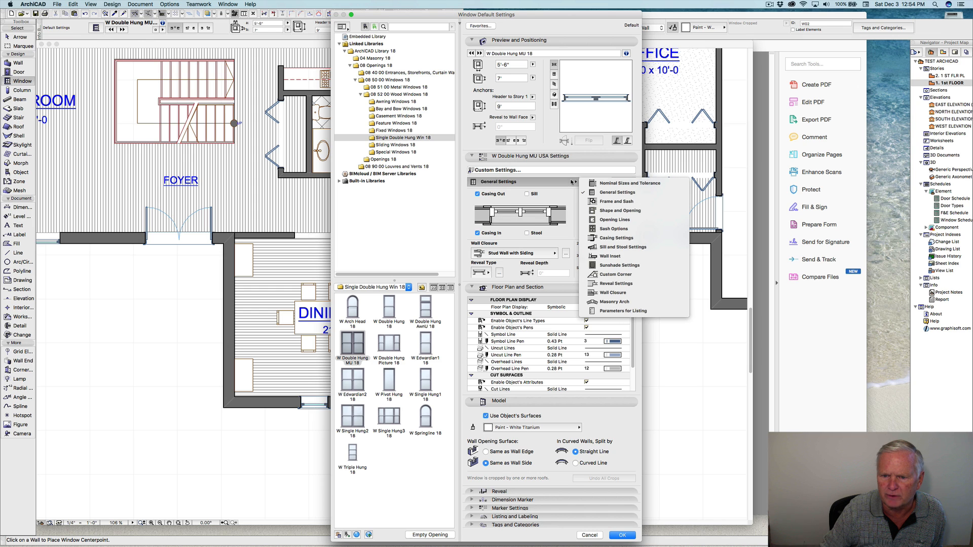
click(606, 202)
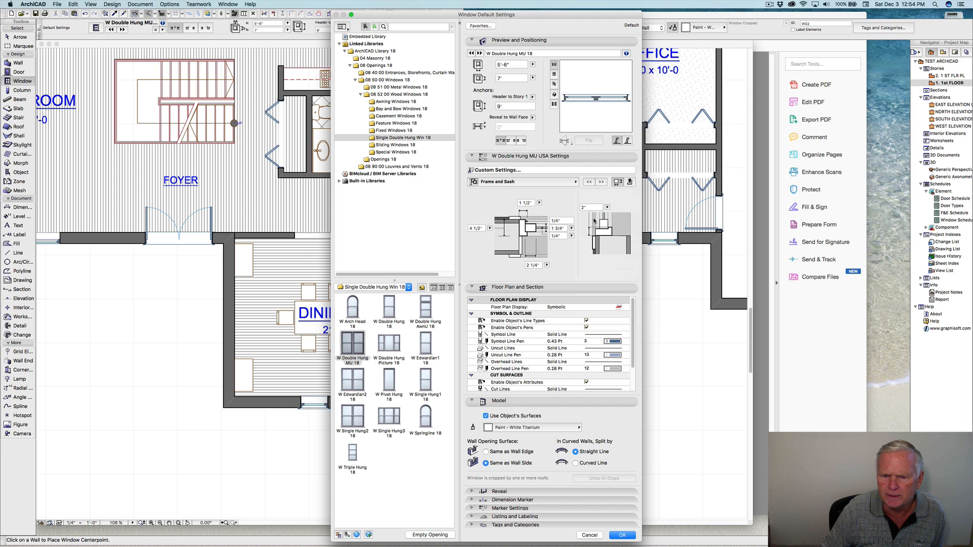
click(576, 181)
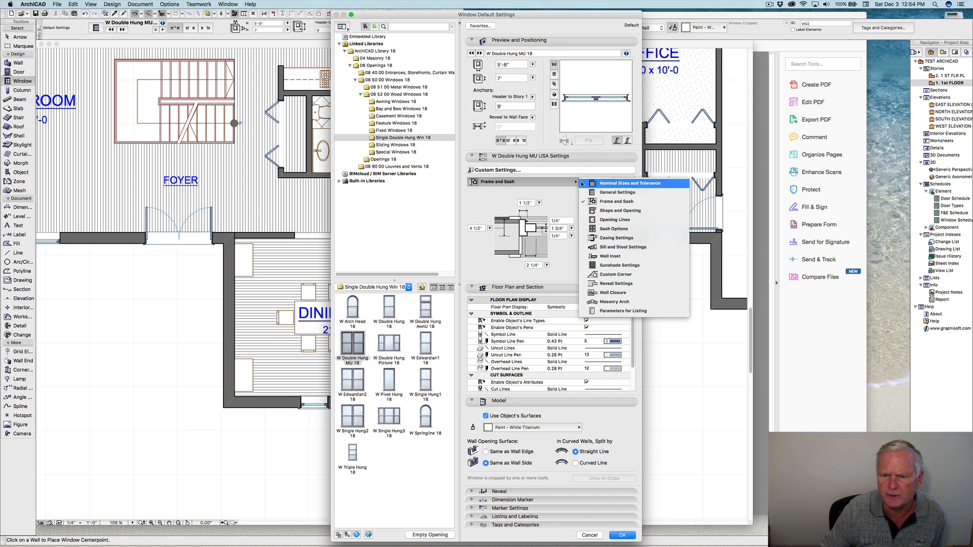
click(608, 211)
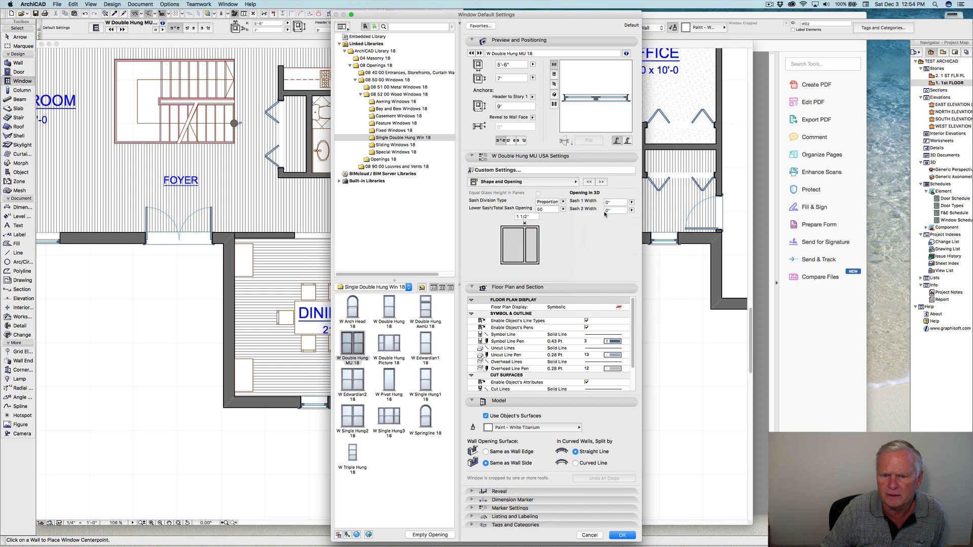
click(529, 216)
text(6")
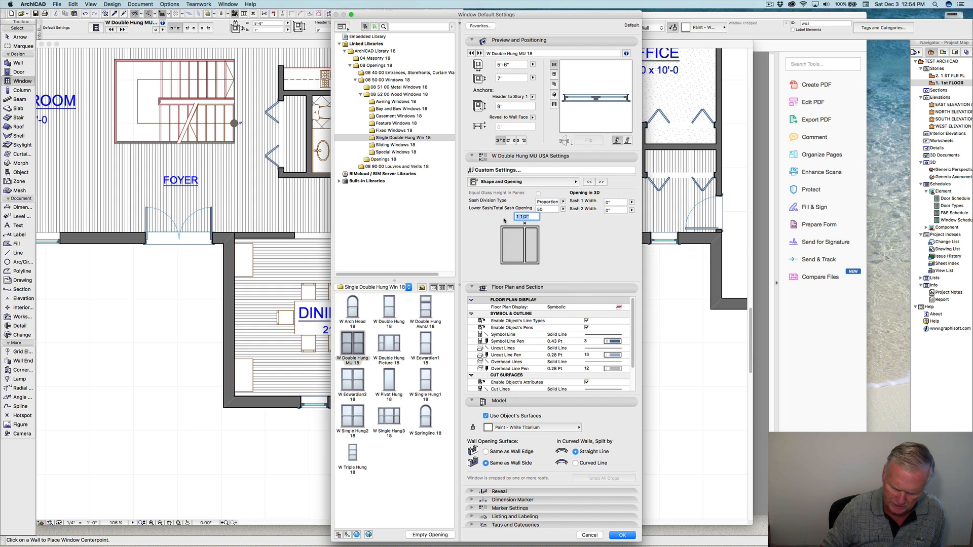
click(549, 241)
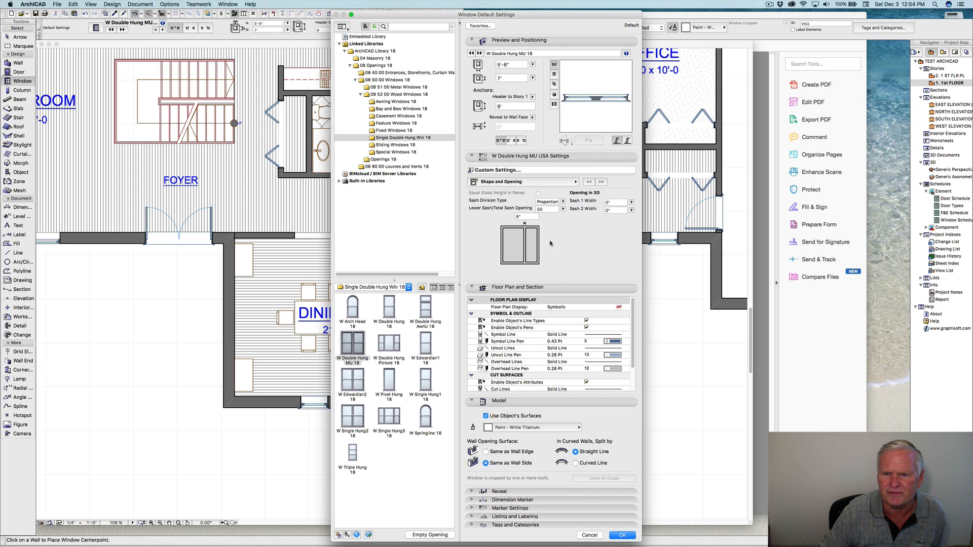
click(621, 536)
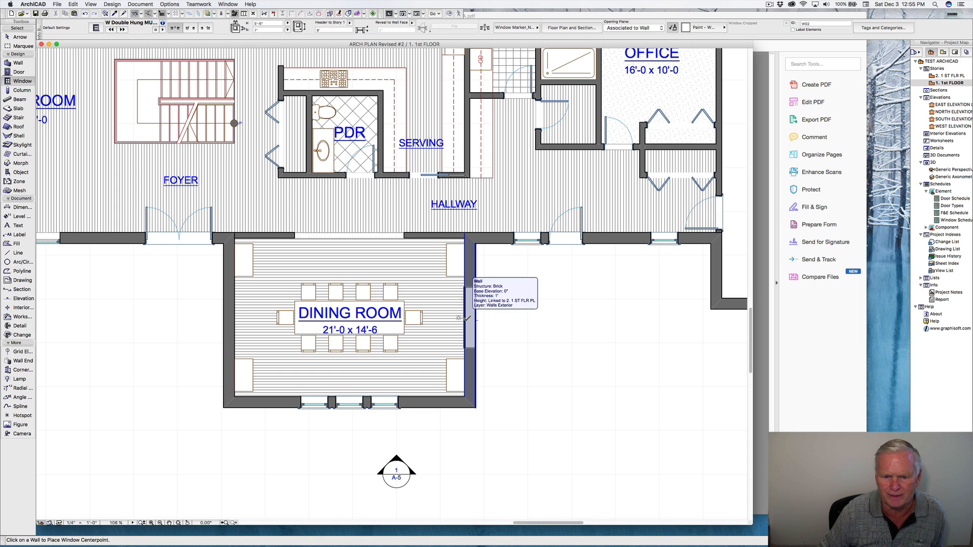
Place one mulled double-hung window in each of the dining room's two side walls, centred on the room's depth using guide lines.
click(410, 396)
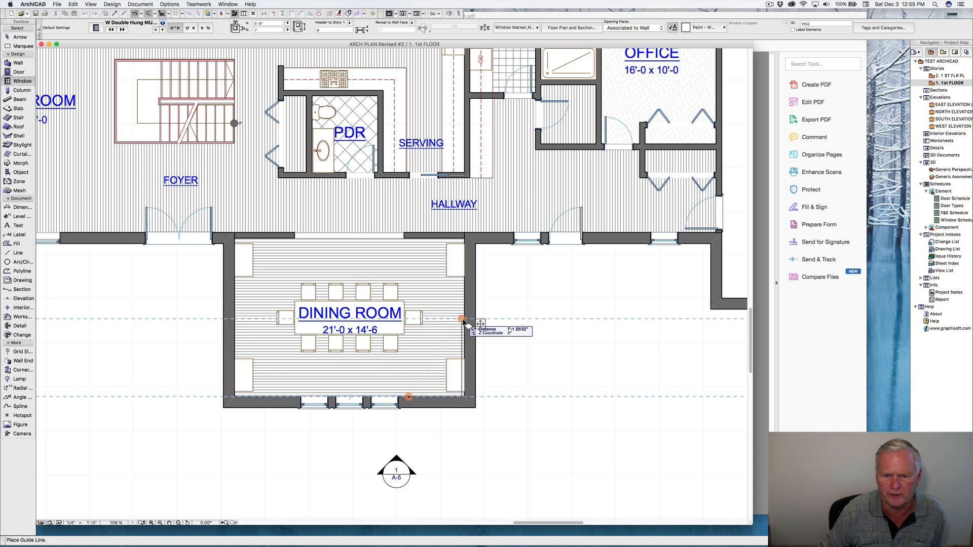
click(466, 320)
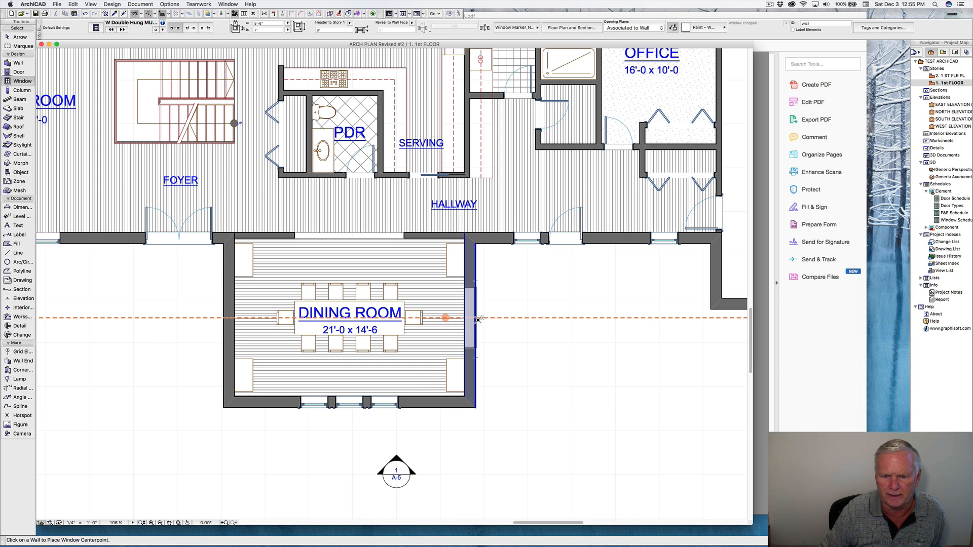
click(479, 319)
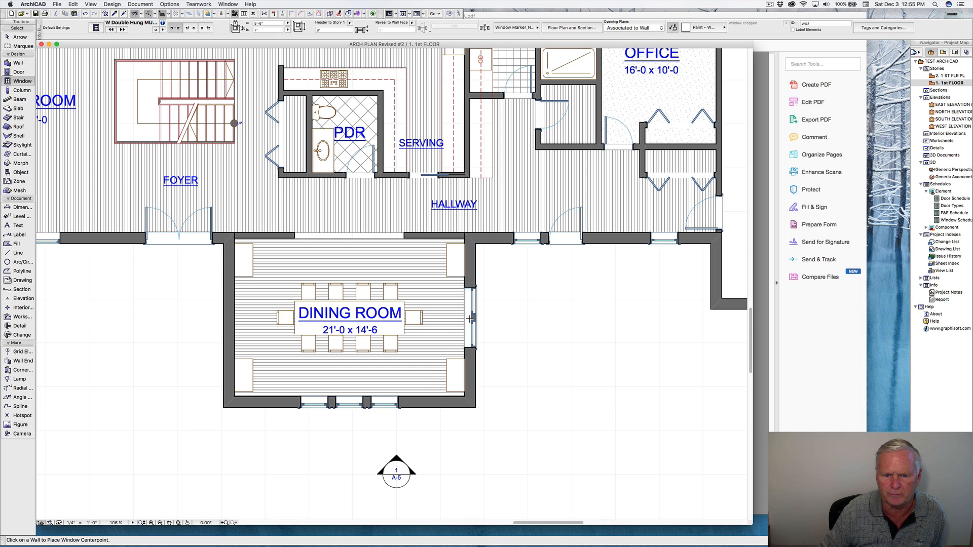
click(236, 397)
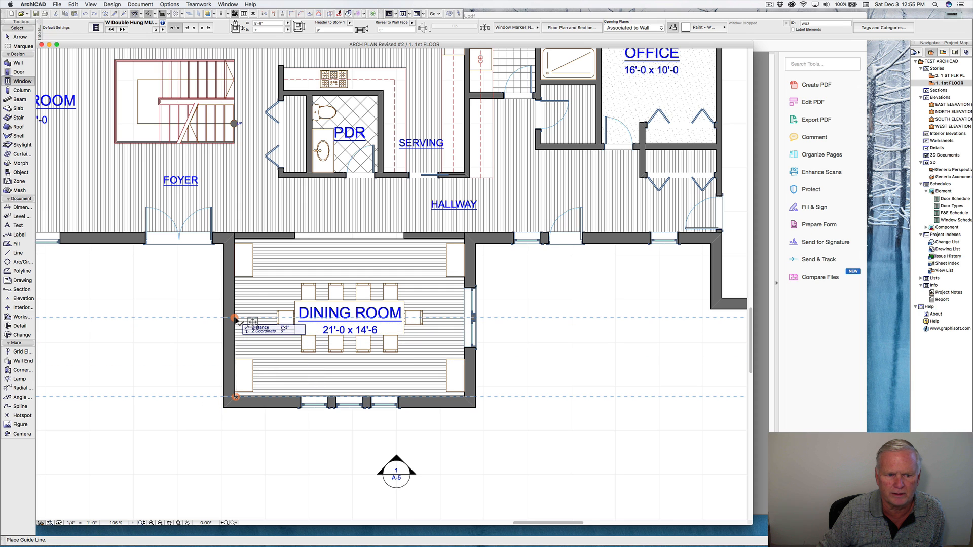
click(236, 318)
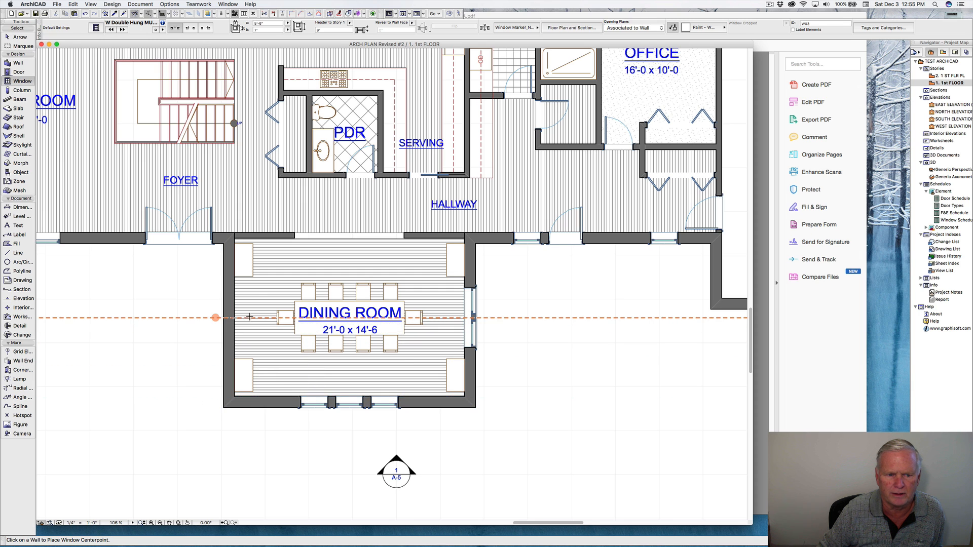
click(217, 318)
click(260, 332)
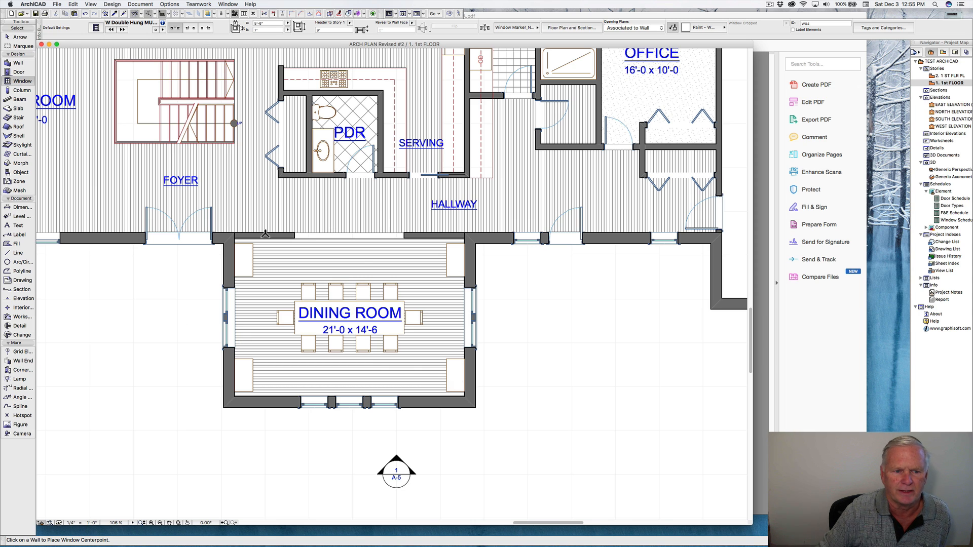
Delete the 6" interior brick wall between the dining room and the foyer and hallway.
shift+click(298, 236)
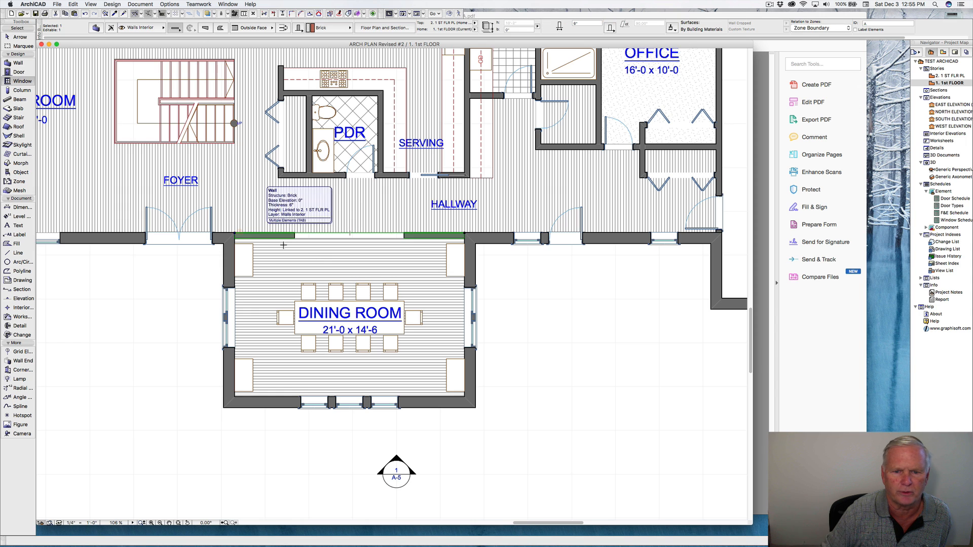
key(Escape)
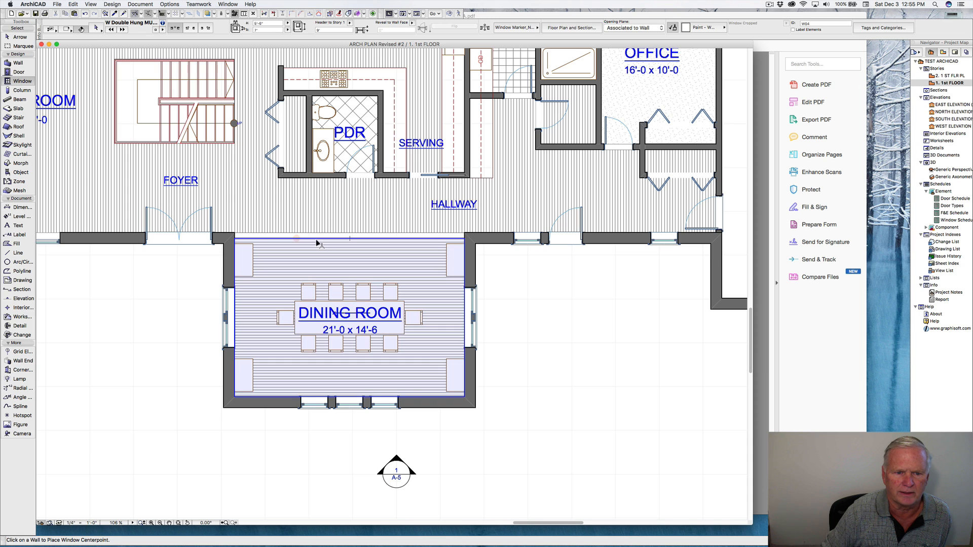
shift+click(334, 240)
click(334, 239)
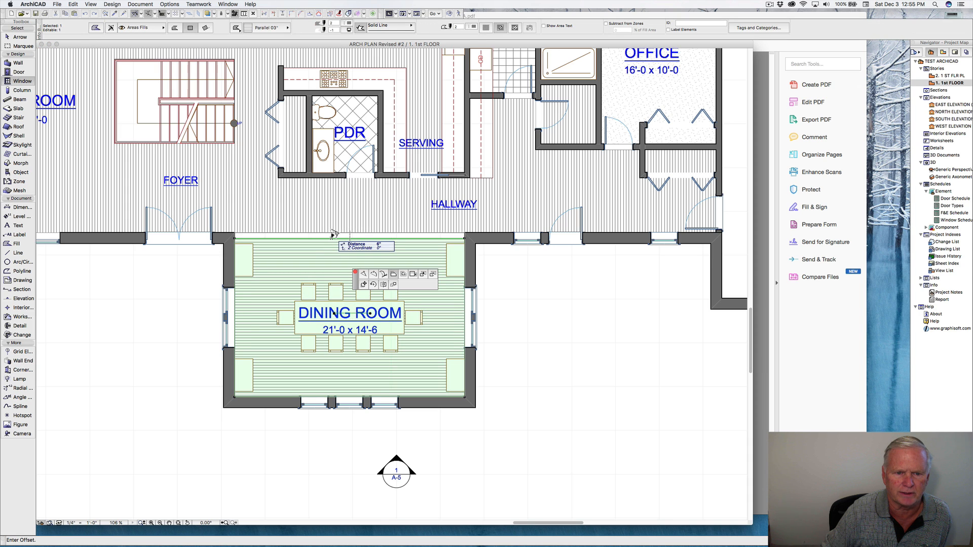
key(Escape)
key(Escape)
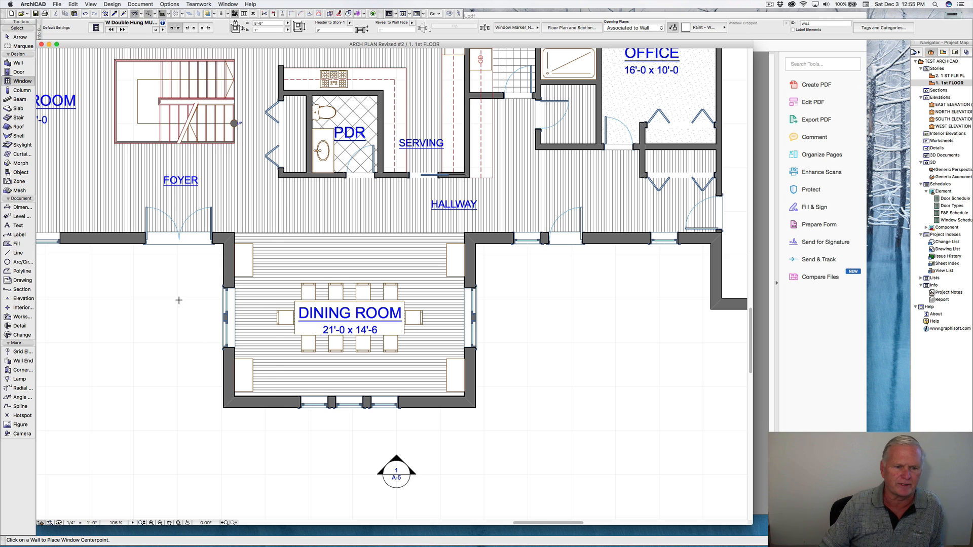
middle_drag(183, 304, 243, 326)
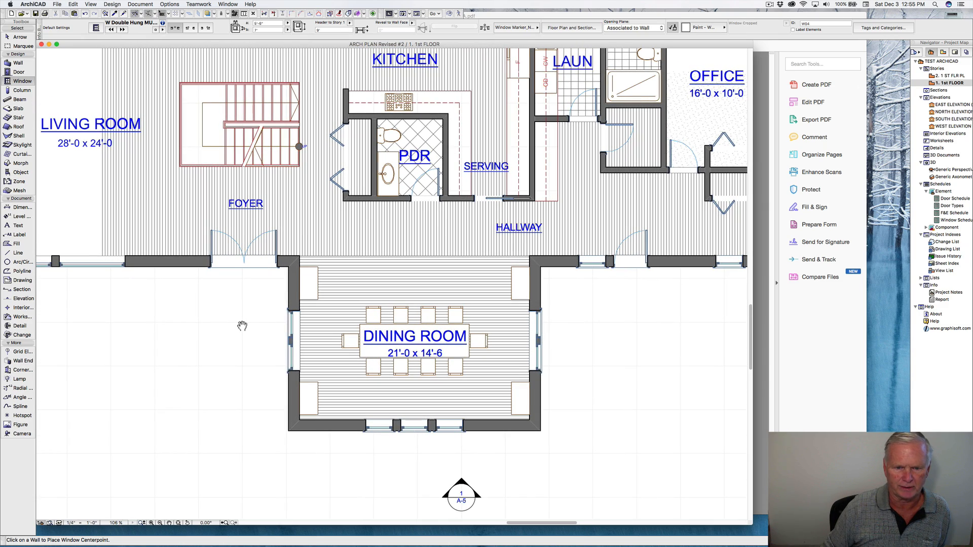
middle_drag(242, 326, 326, 452)
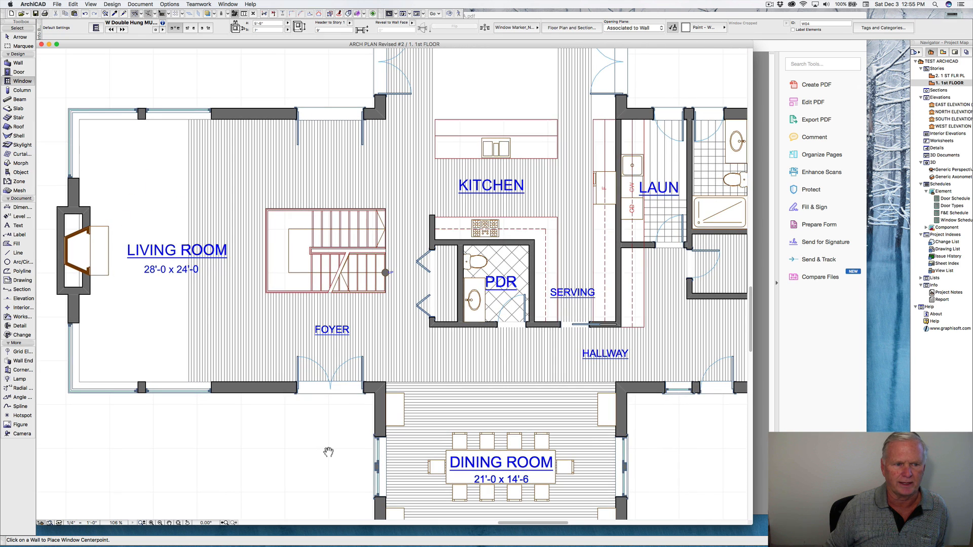
click(770, 4)
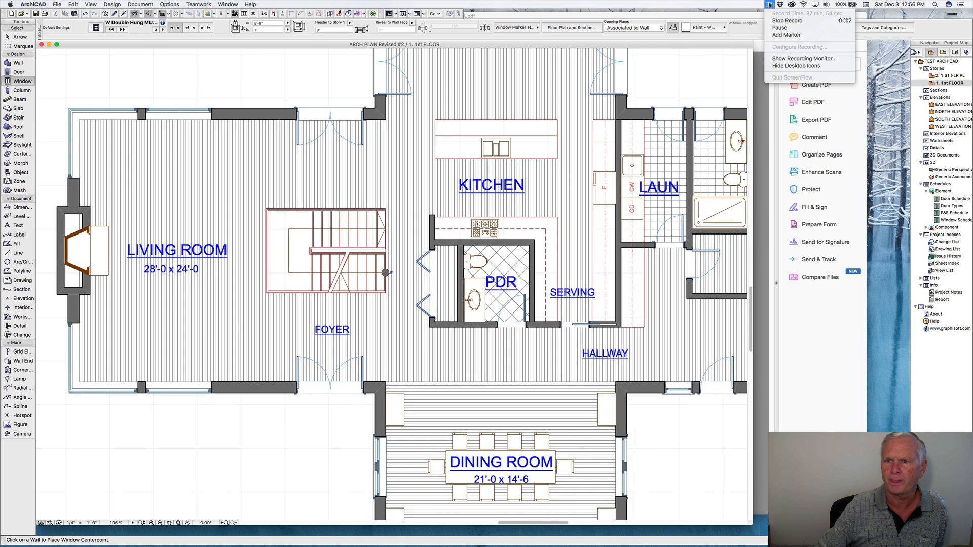
click(779, 28)
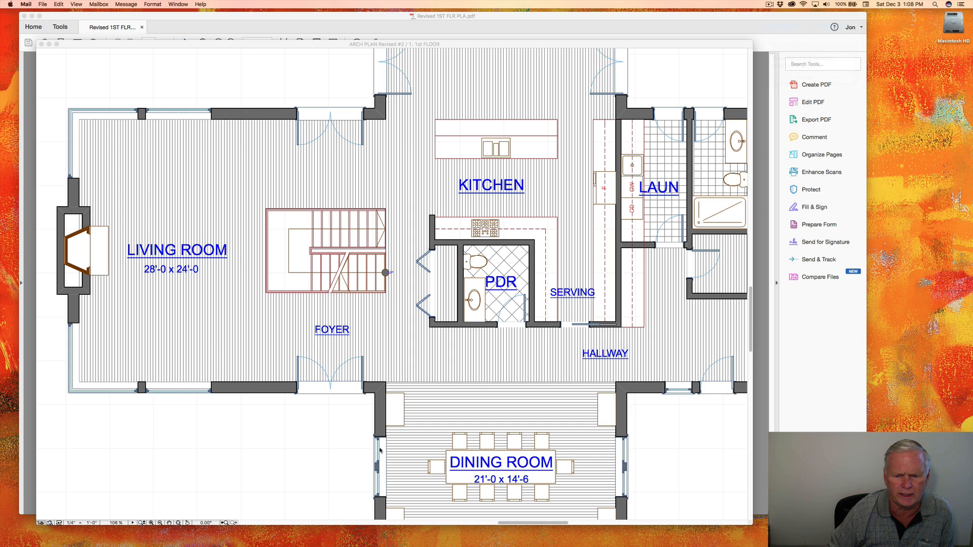
mouse_move(493, 533)
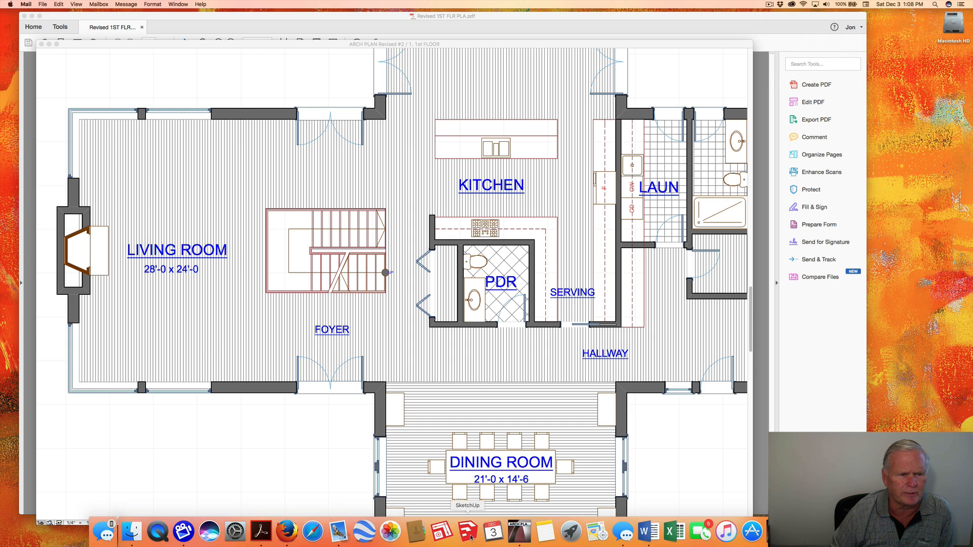
Return to ArchiCAD and set the default object to Sofa Layout 18 from the Furniture Layouts 18 library folder.
click(161, 335)
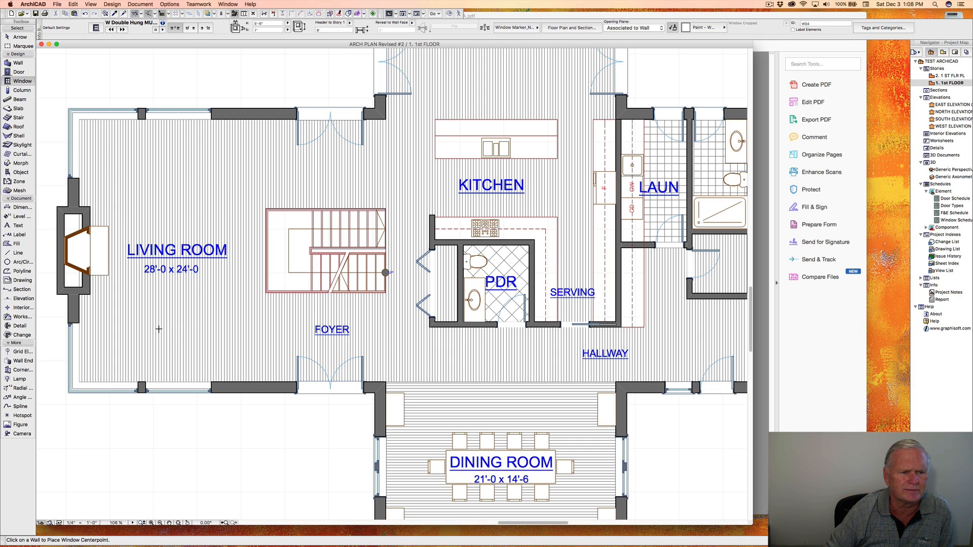
click(21, 173)
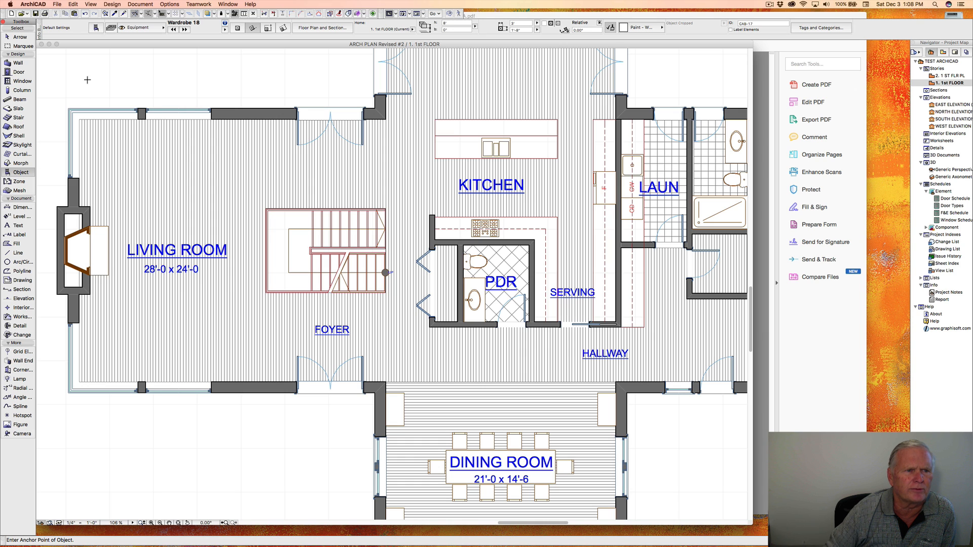
click(95, 28)
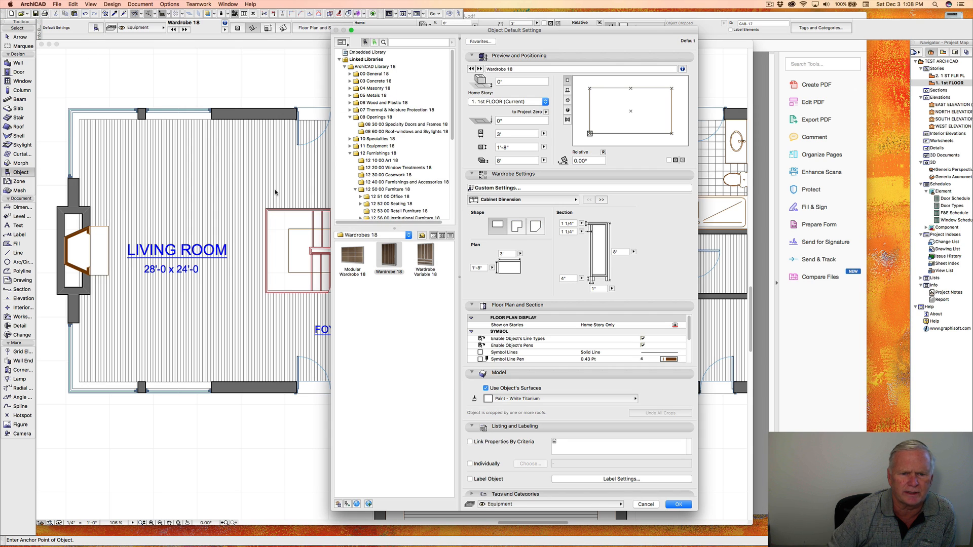
scroll(373, 195, down, 2)
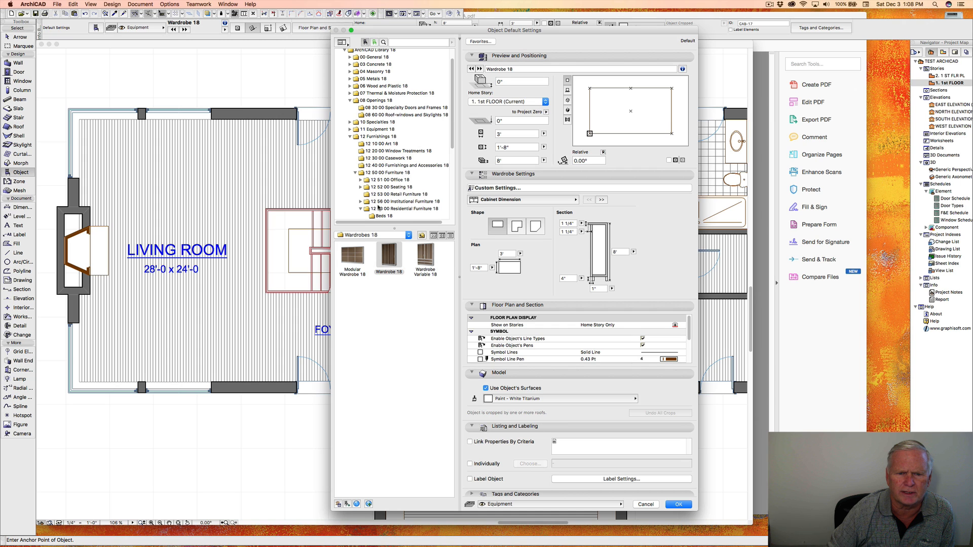
scroll(378, 207, down, 4)
scroll(378, 207, down, 2)
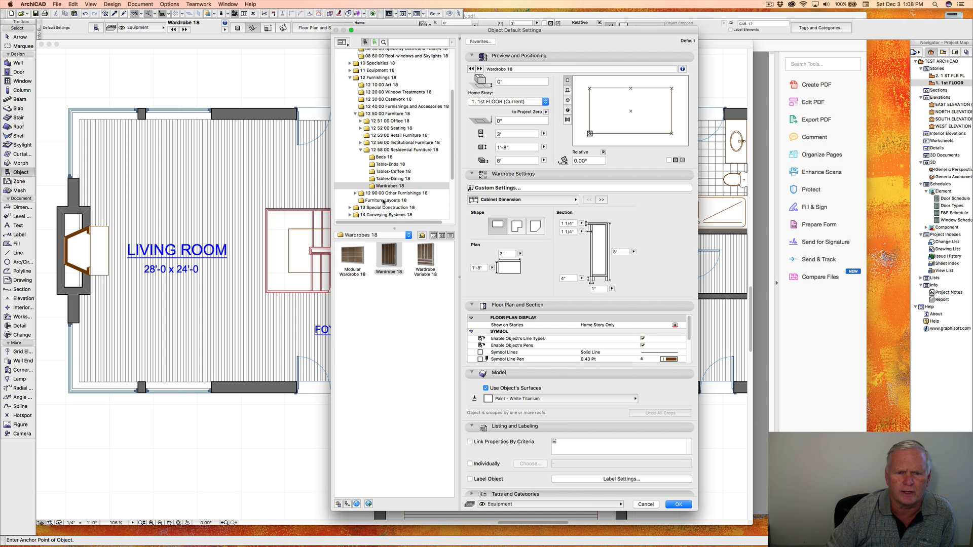
click(384, 201)
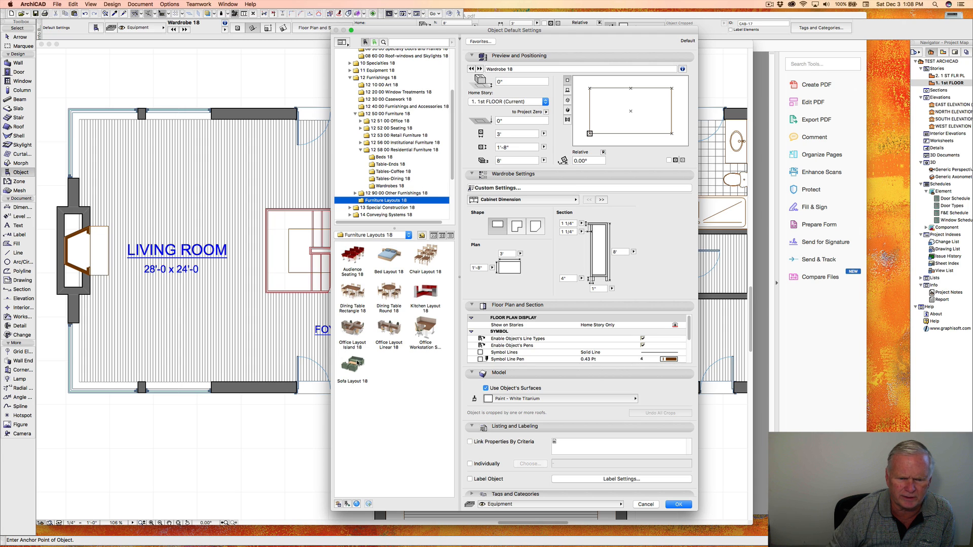
click(353, 368)
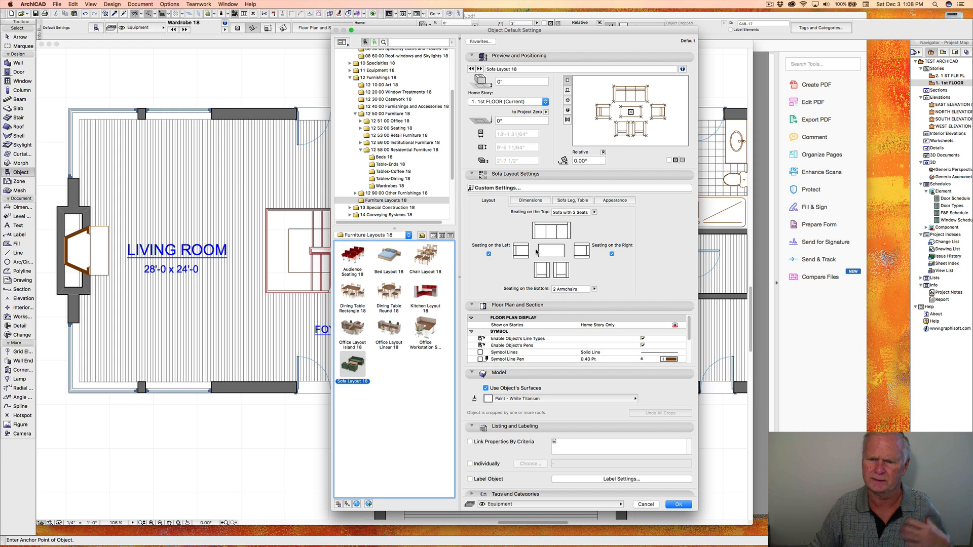
Set the sofa layout's top seating to Sofa with 2 Seats.
click(595, 213)
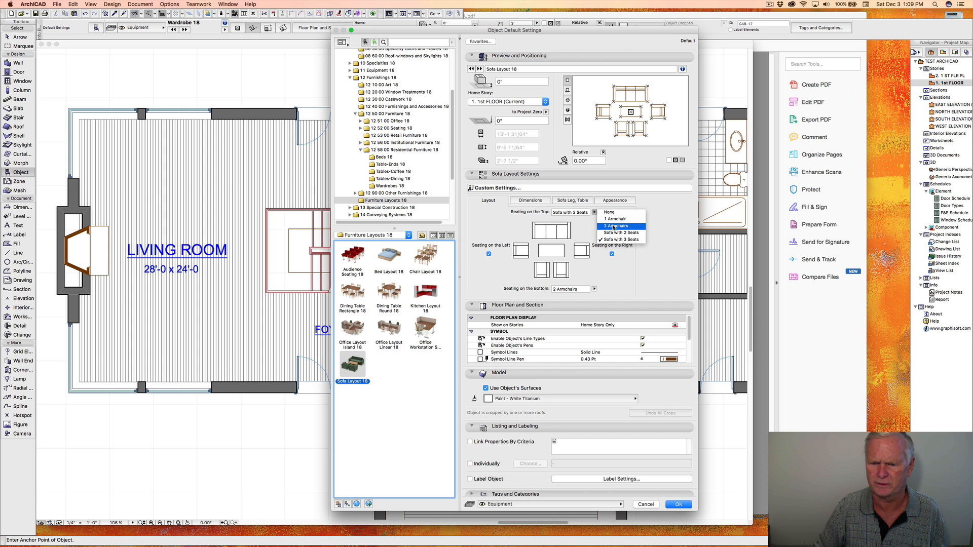
click(613, 227)
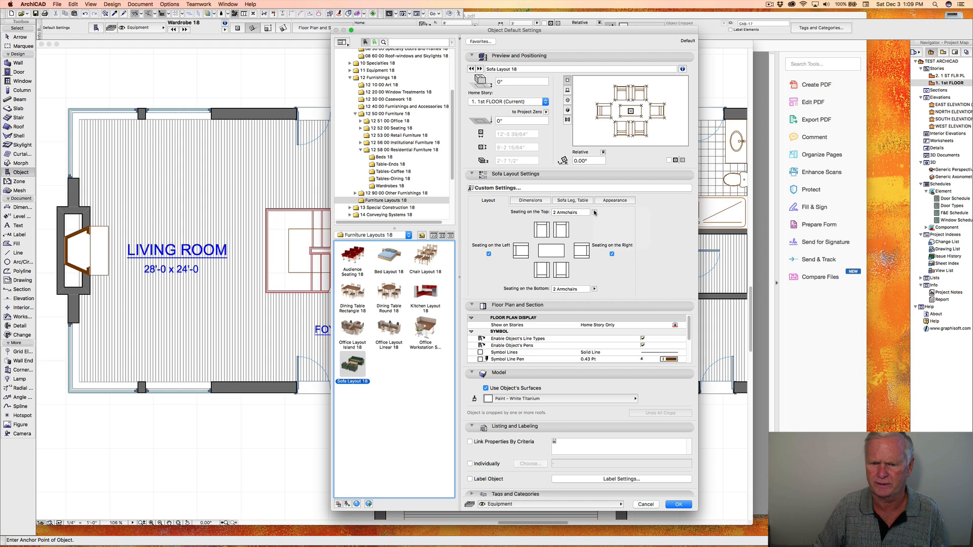
click(595, 213)
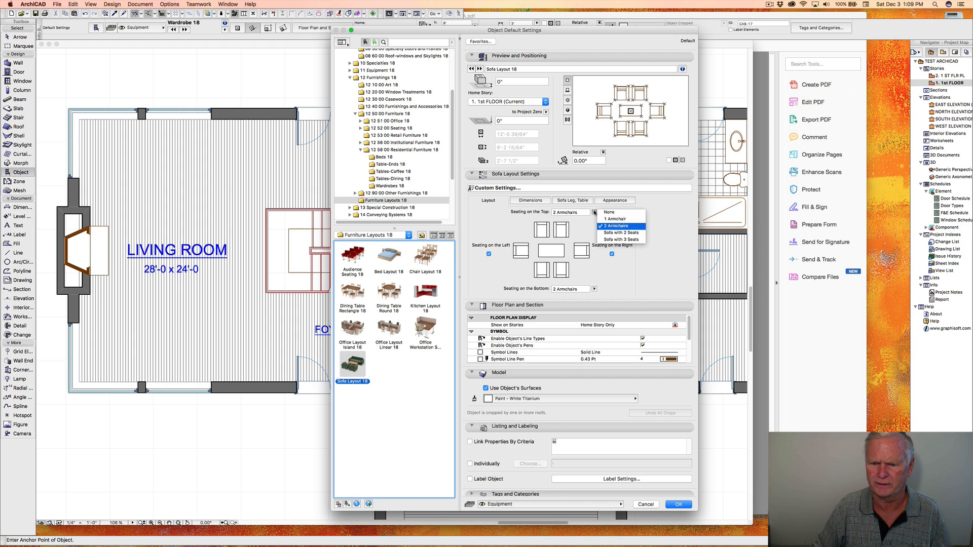
click(611, 233)
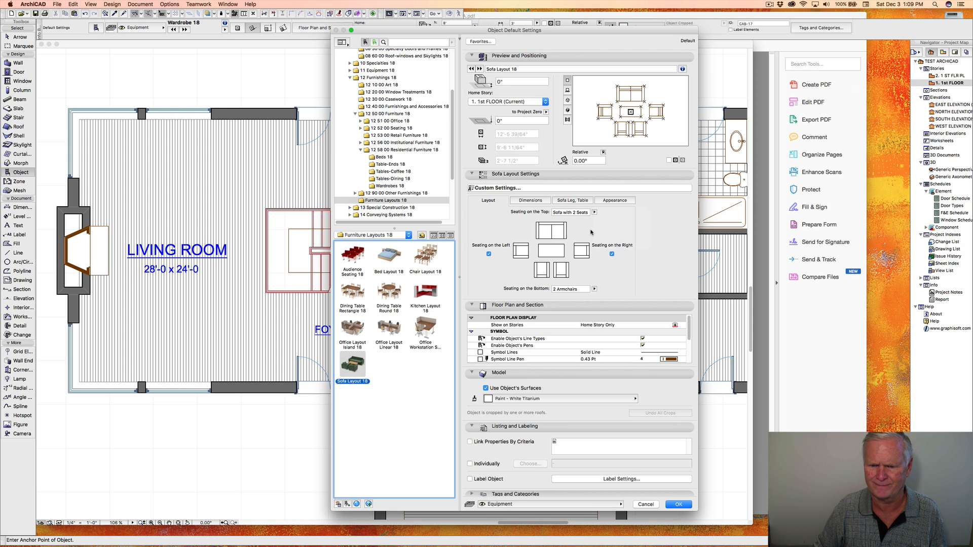
In the sofa layout's dimension settings, set the width of the top sofa to 7'.
click(536, 201)
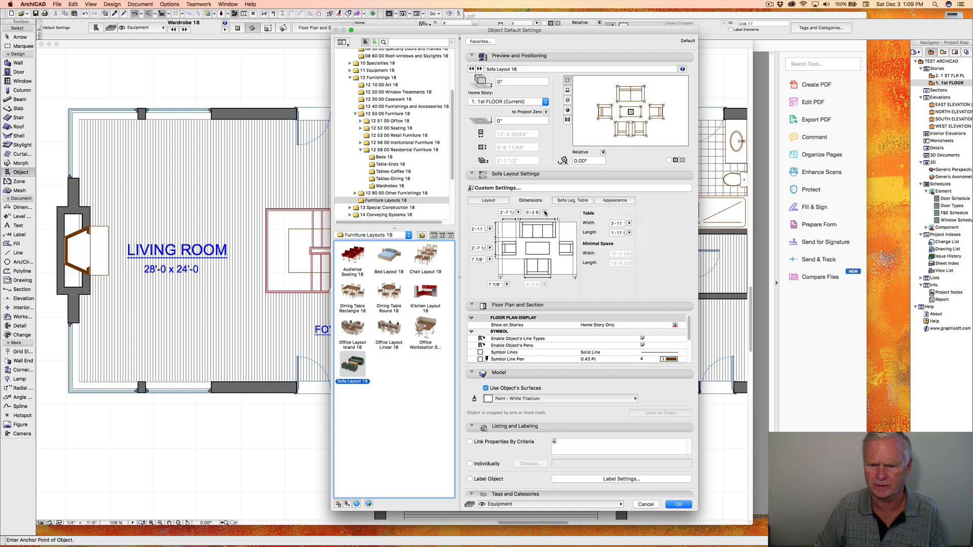
click(546, 213)
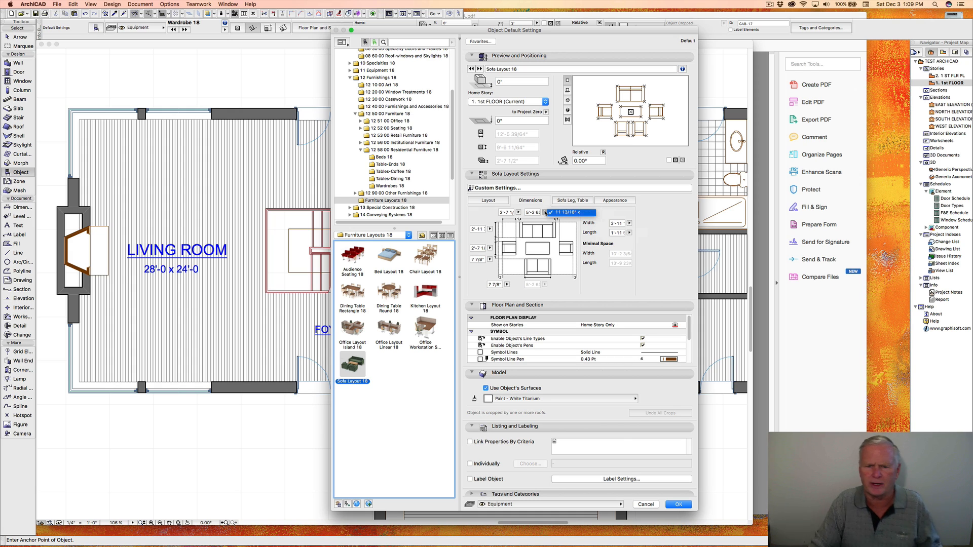
click(531, 212)
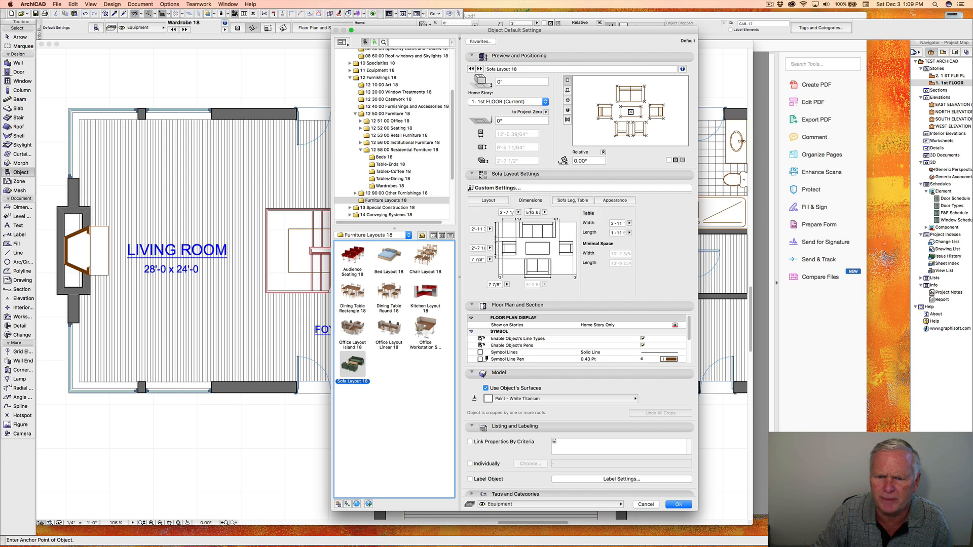
drag(526, 212, 545, 214)
text(7)
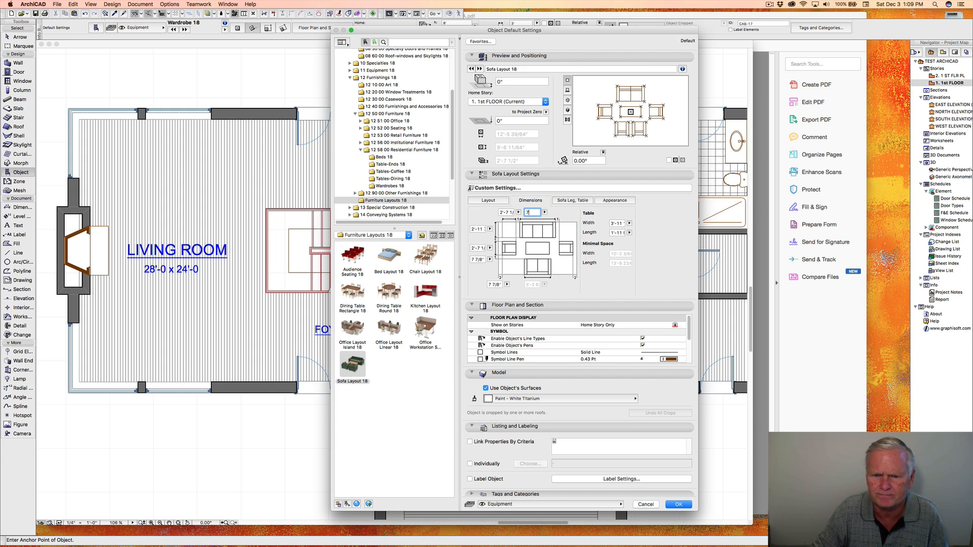
key(Return)
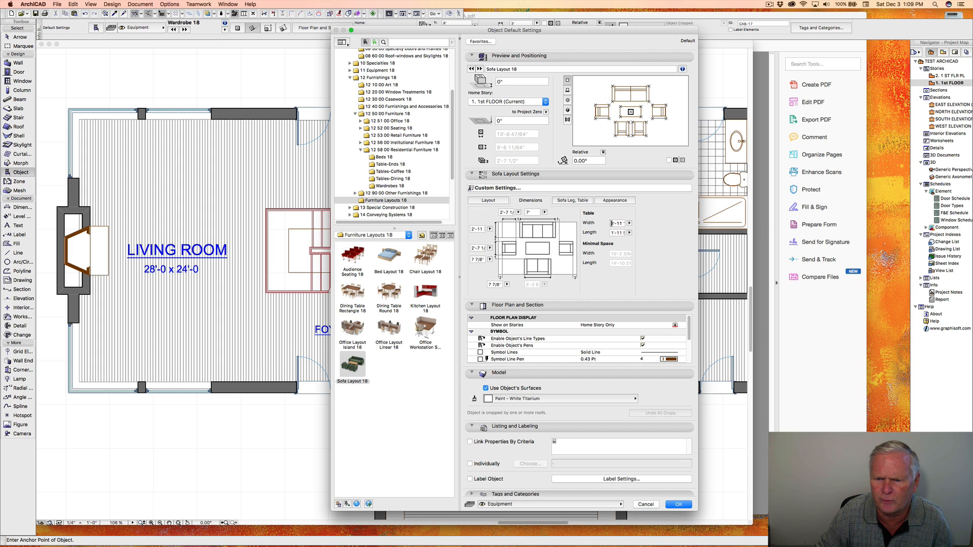
Set the sofa layout's table to 4' wide and 4' long.
drag(611, 224, 628, 225)
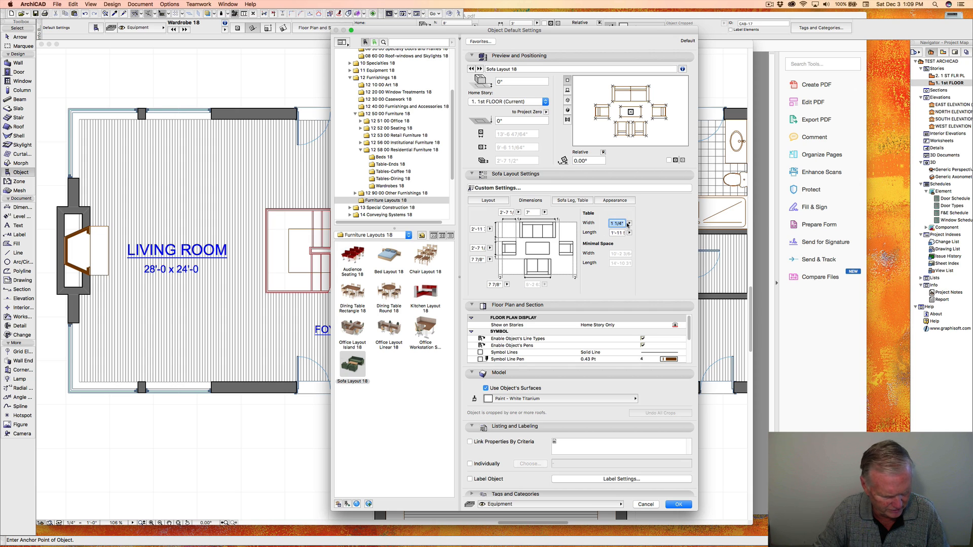
text(4')
key(Tab)
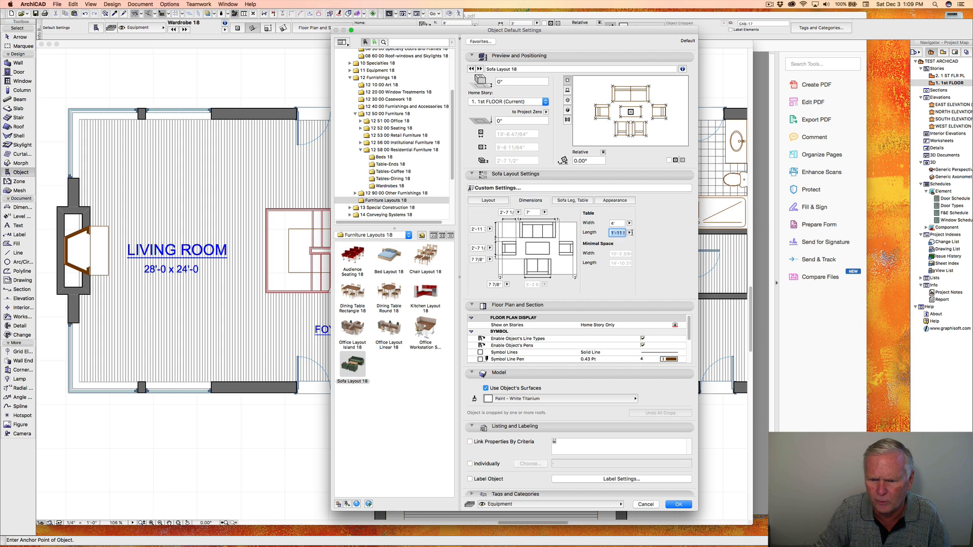
click(631, 235)
drag(610, 233, 627, 233)
text(4)
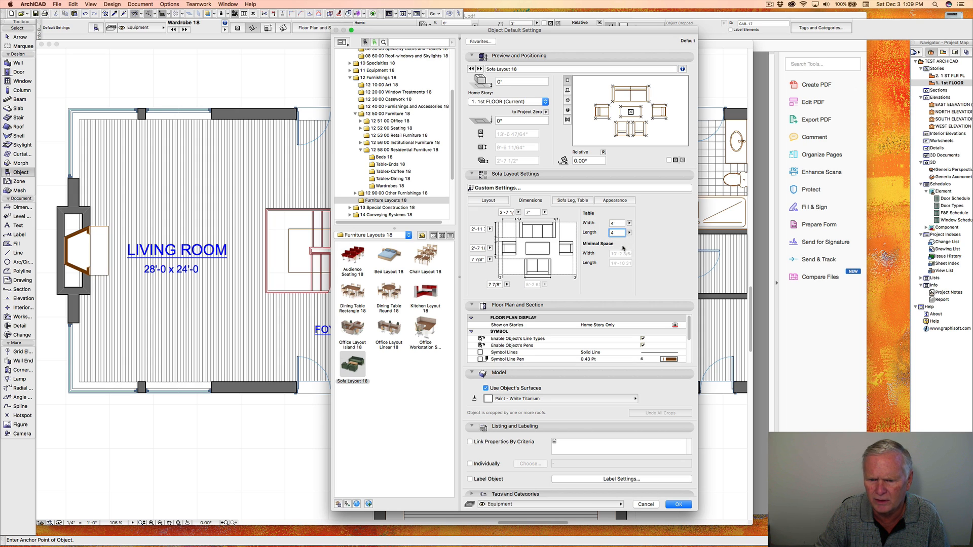
click(597, 256)
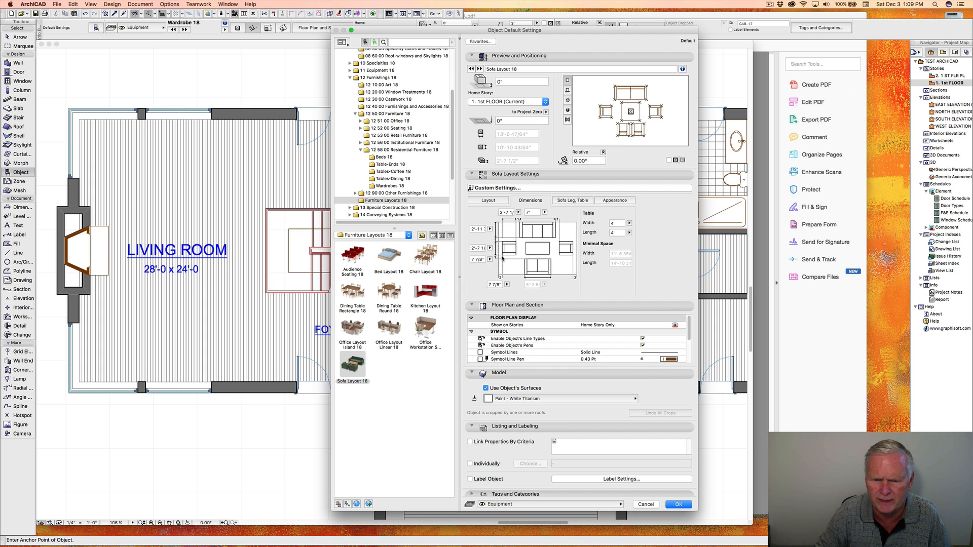
Set the spacing between the table and the bottom seating to 8" and accept the object's default settings.
click(474, 259)
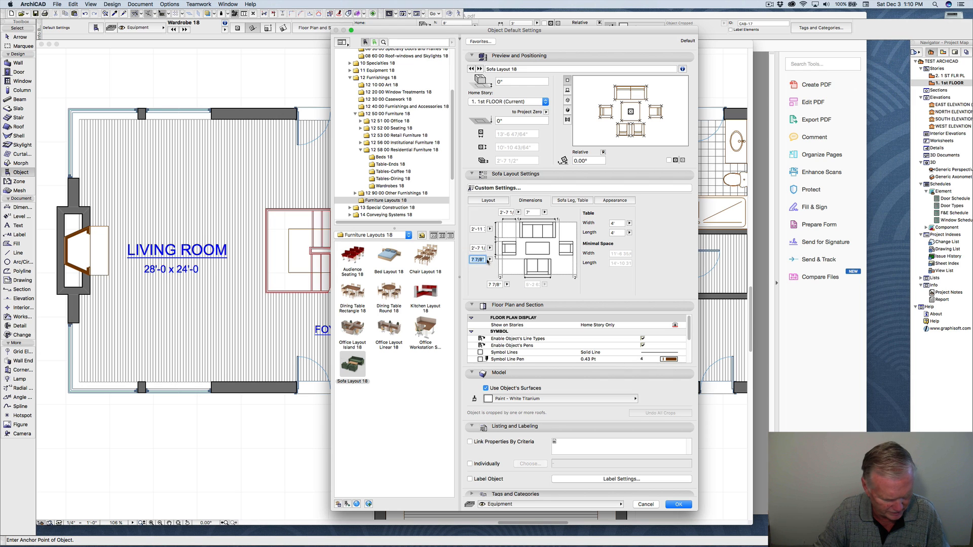
text(8)
key(Return)
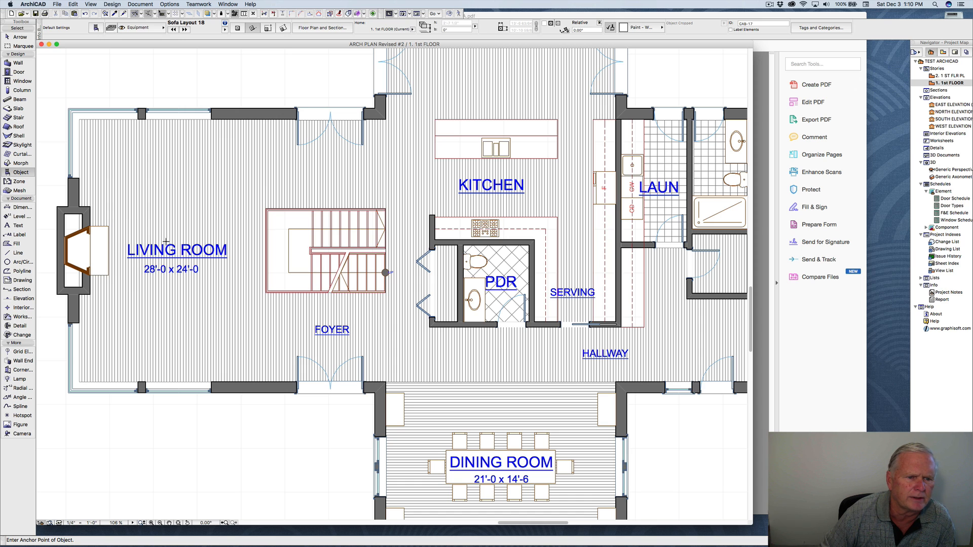
Place the sofa layout in the living room in front of the fireplace and rotate it 180° about its table's centre so the sofa faces the fireplace.
click(192, 236)
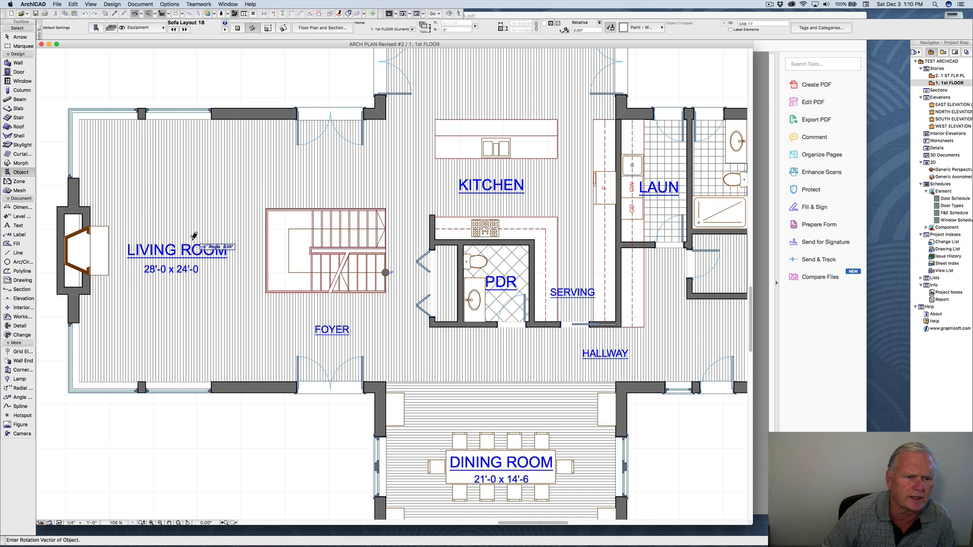
click(192, 198)
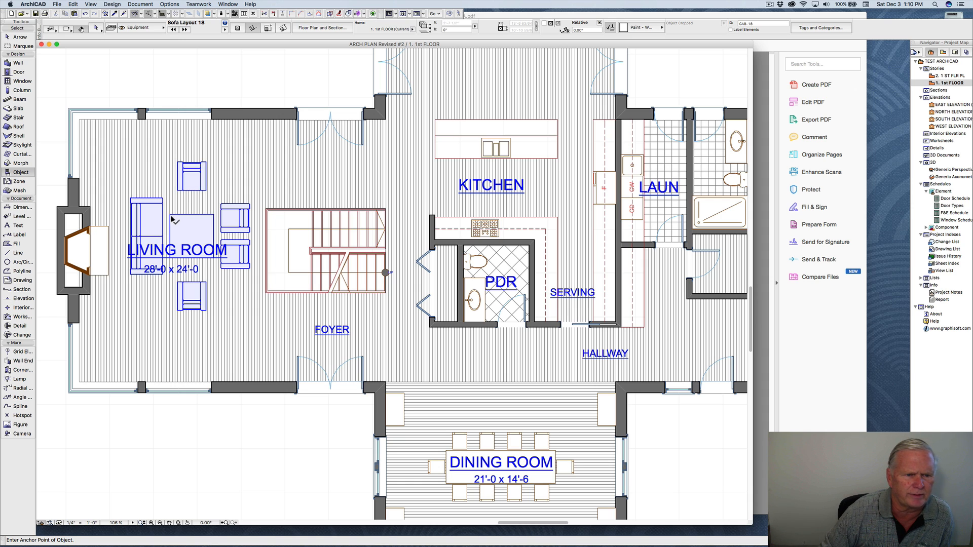
shift+click(138, 227)
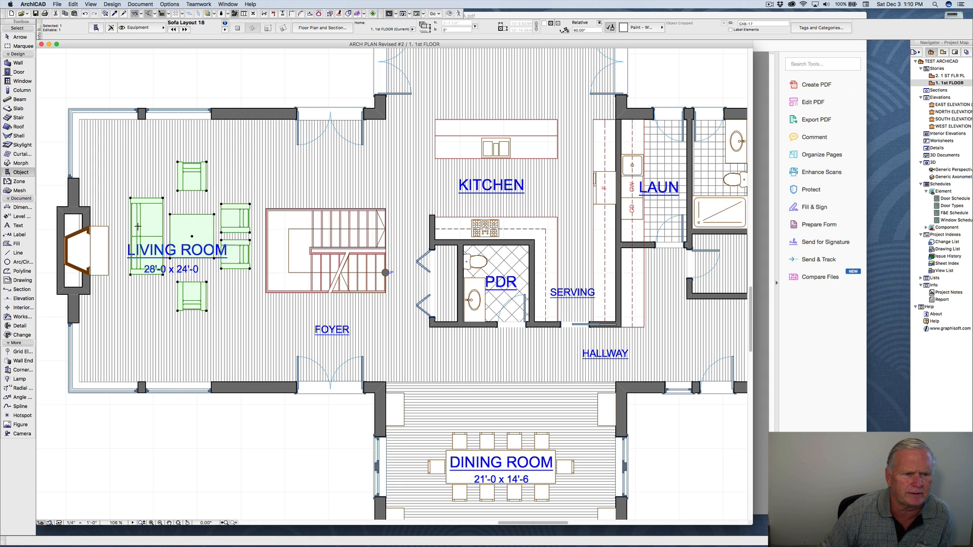
key(super+e)
click(192, 237)
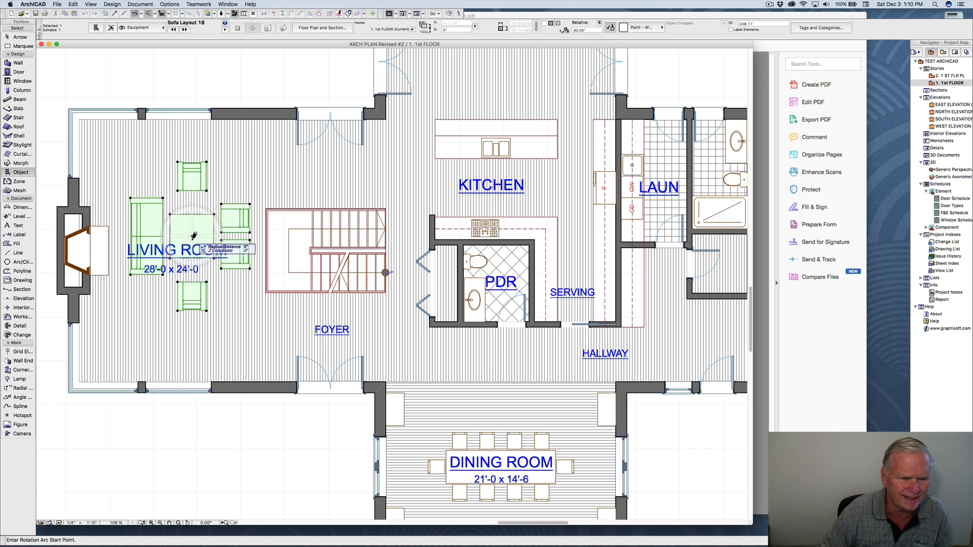
click(193, 297)
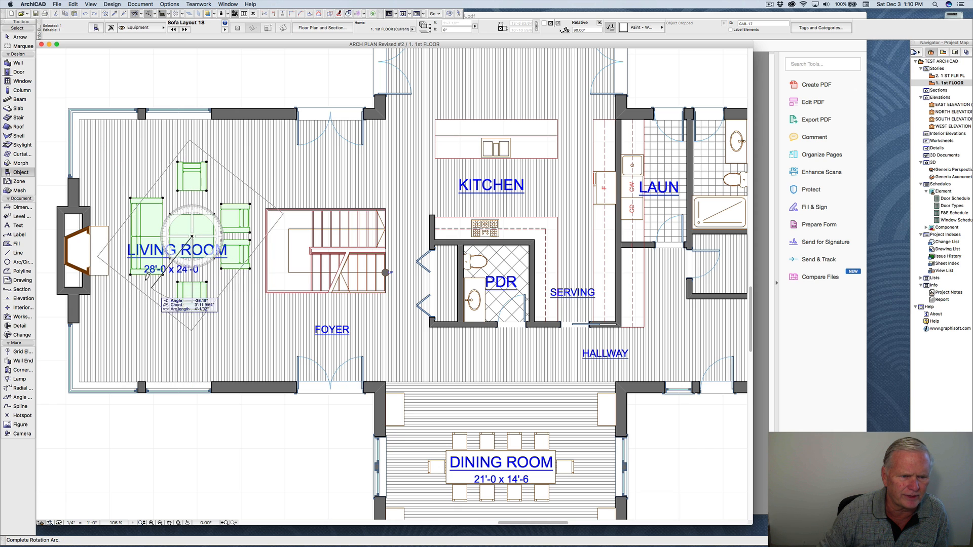
click(197, 217)
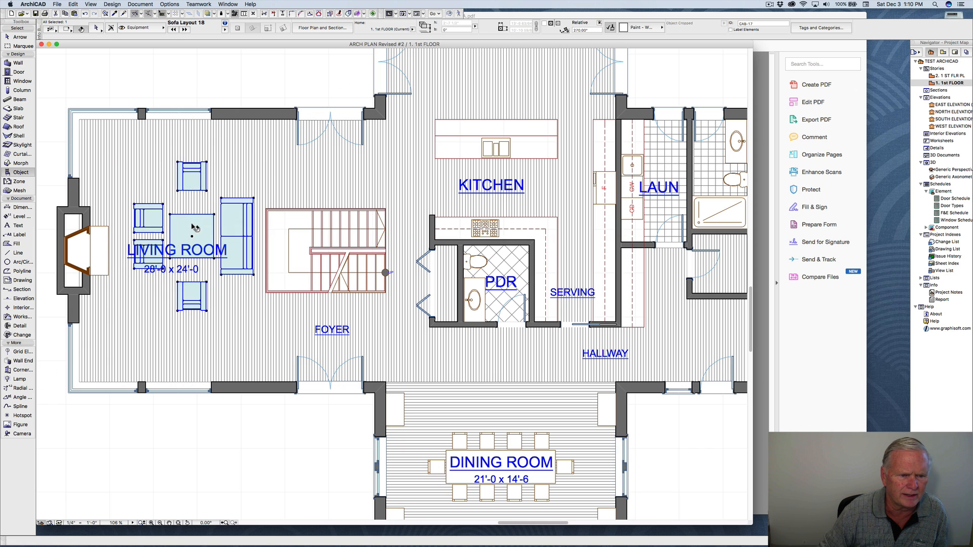
Move the sofa layout vertically in the living room to align its table with the fireplace's centre, and reselect the layout.
key(super+d)
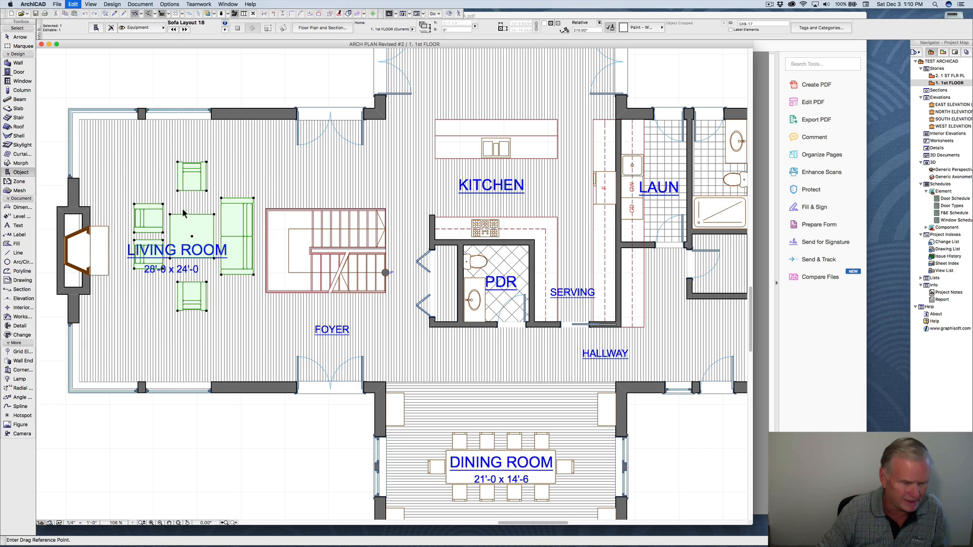
click(192, 237)
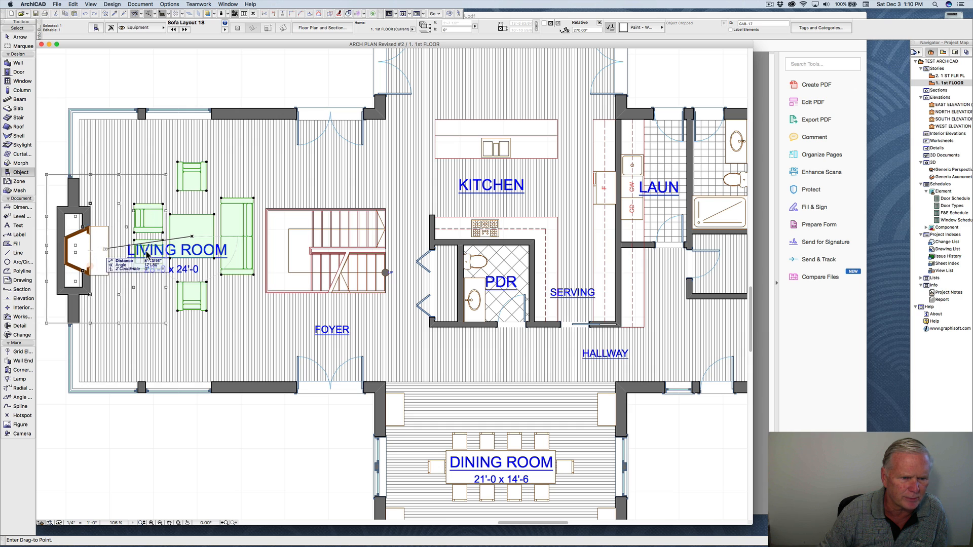
key(shift)
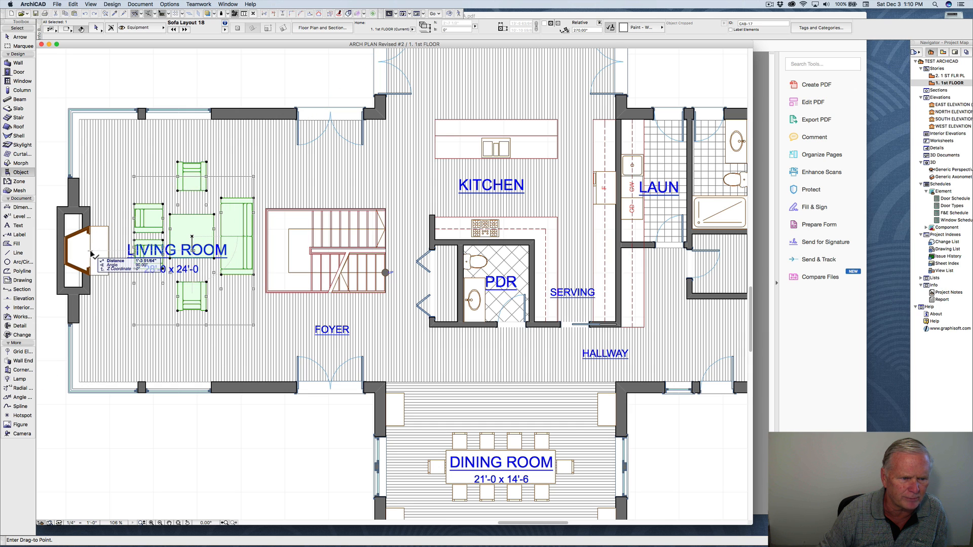
click(92, 254)
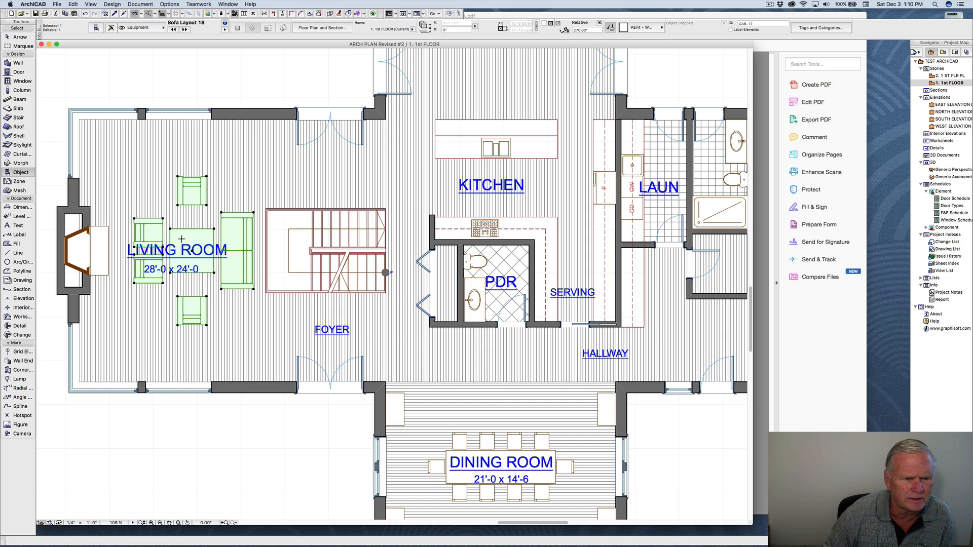
key(Escape)
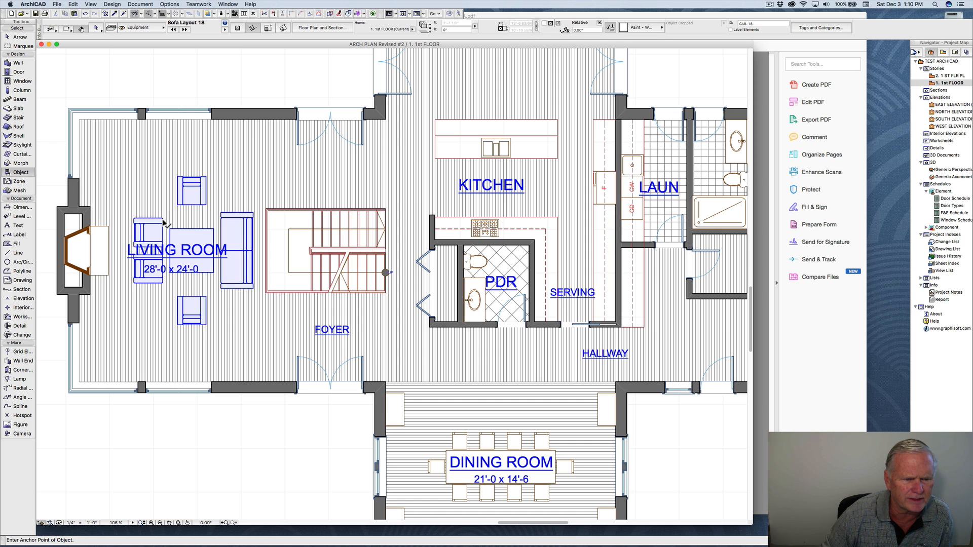
shift+click(163, 222)
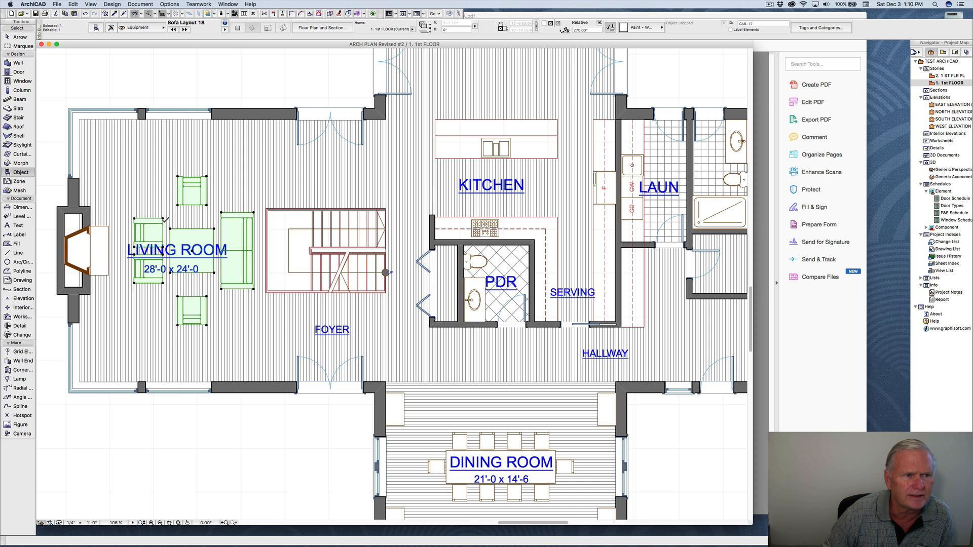
click(163, 220)
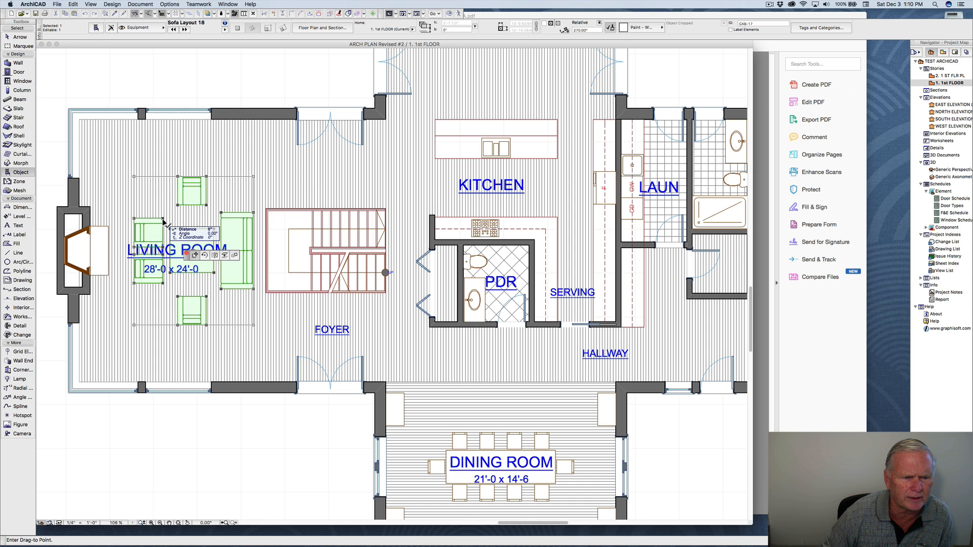
right_click(163, 221)
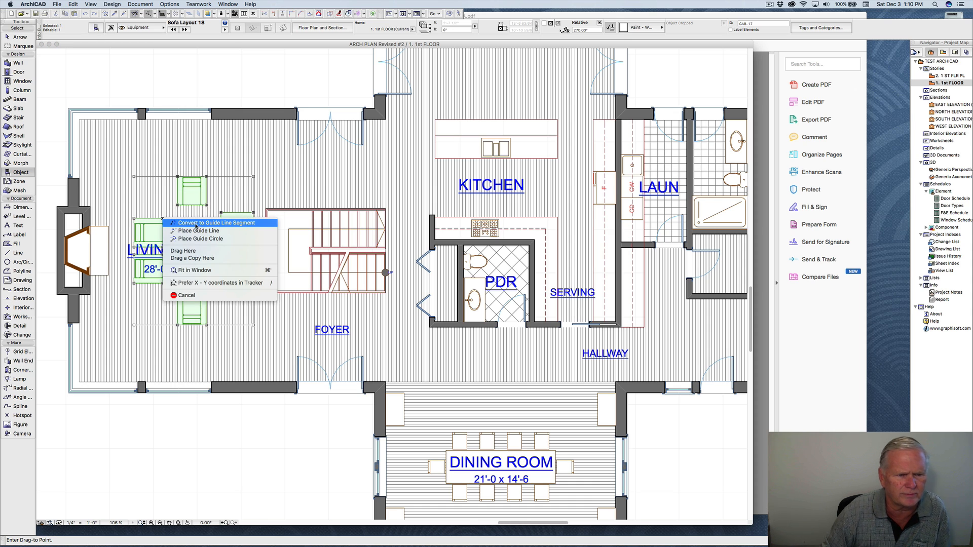
key(Escape)
In the selected sofa layout's settings, set the bottom seating to None, keeping the left and right seating enabled.
right_click(191, 197)
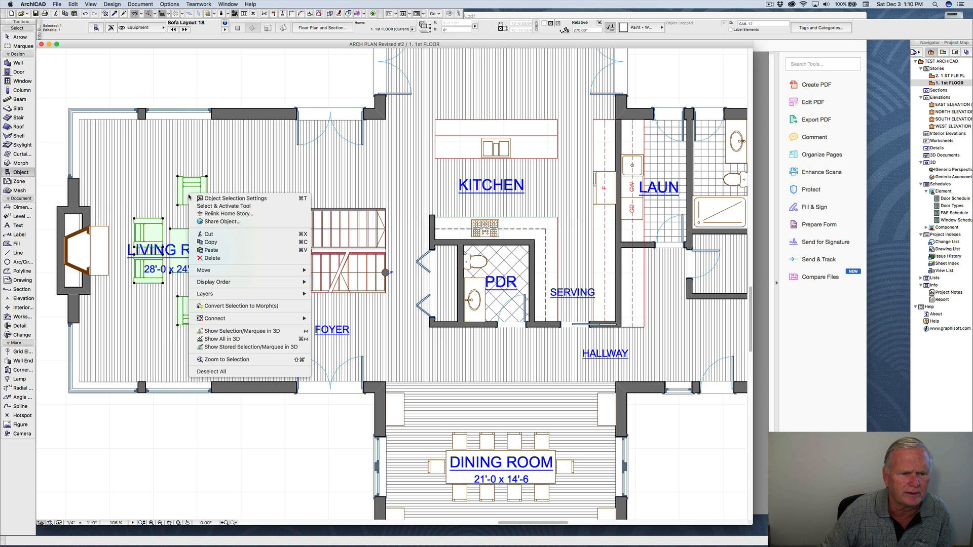
click(219, 200)
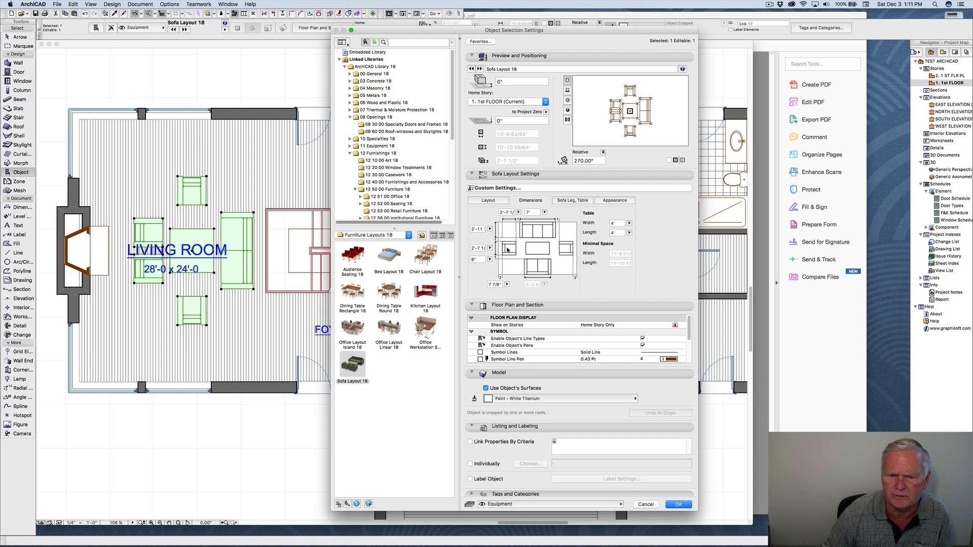
click(488, 200)
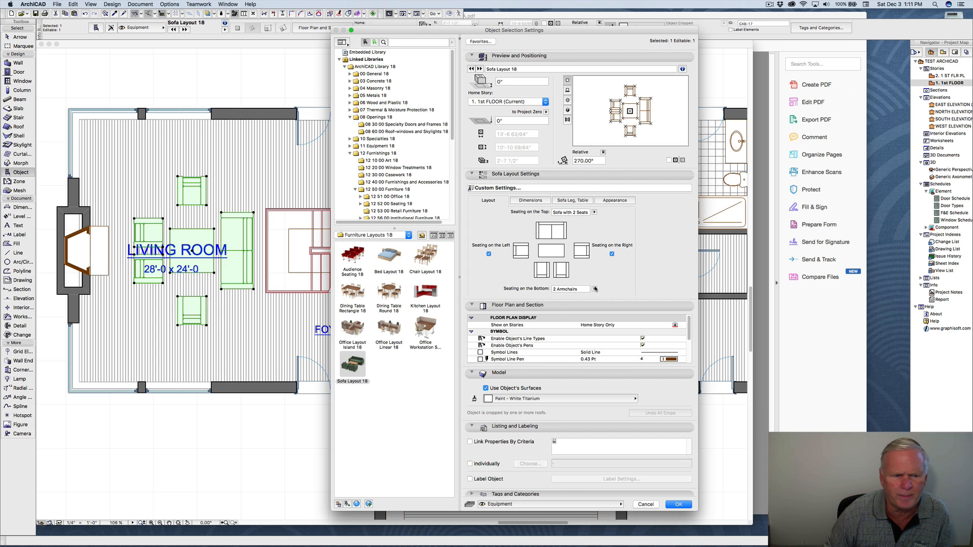
click(595, 289)
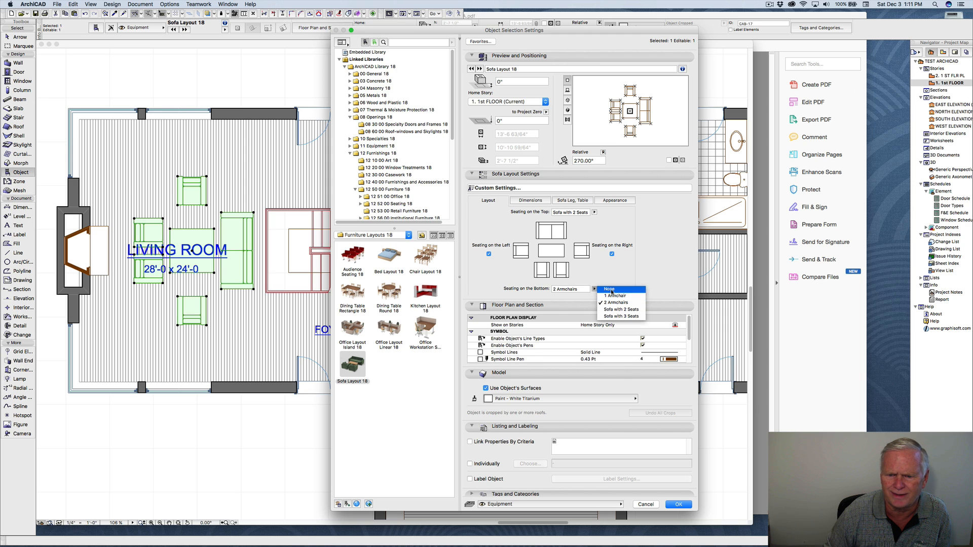
click(611, 291)
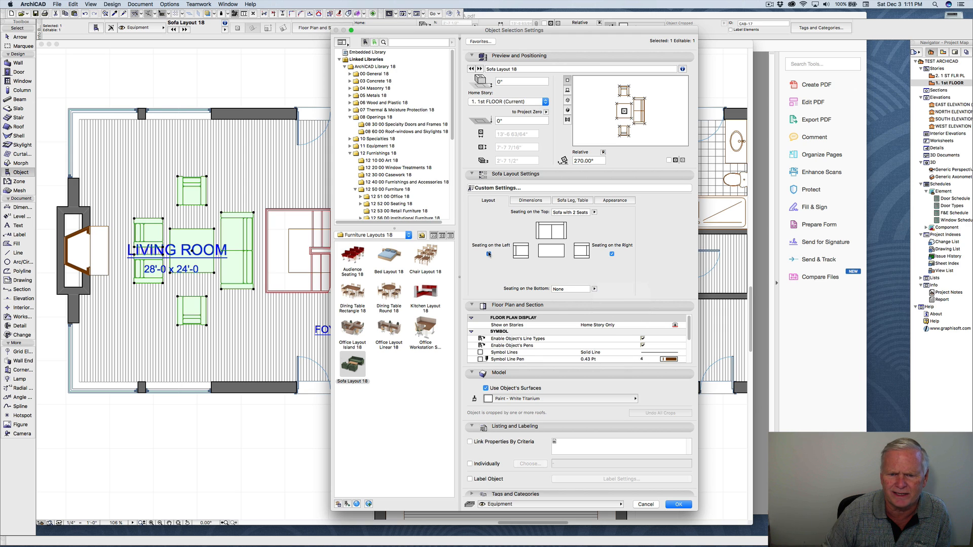
click(489, 254)
click(489, 254)
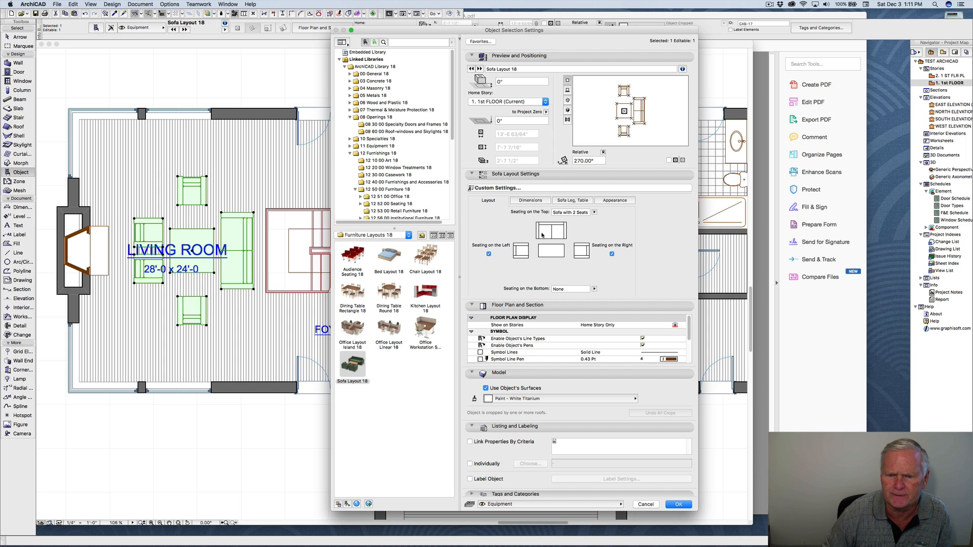
Set the sofa layout's top seating to Sofa with 3 Seats and apply the settings.
click(594, 212)
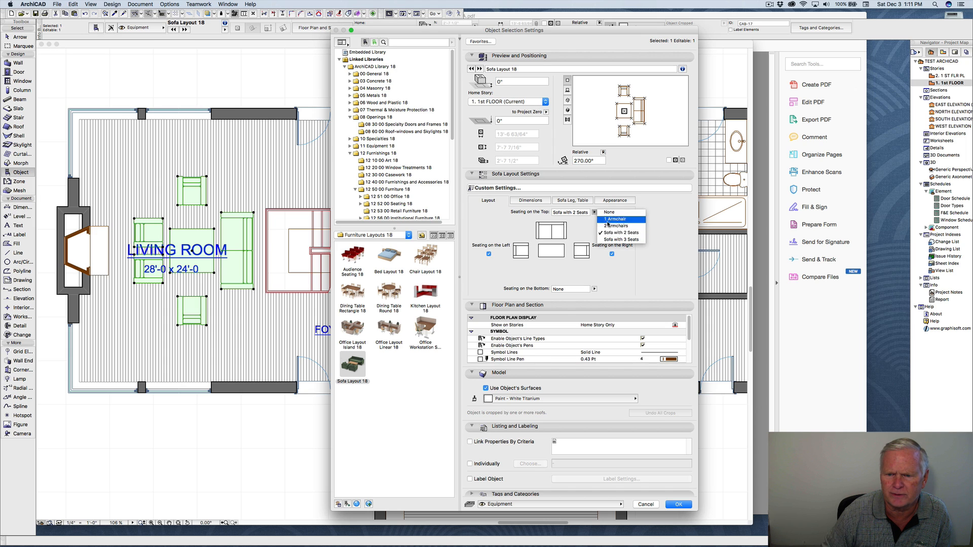
click(614, 239)
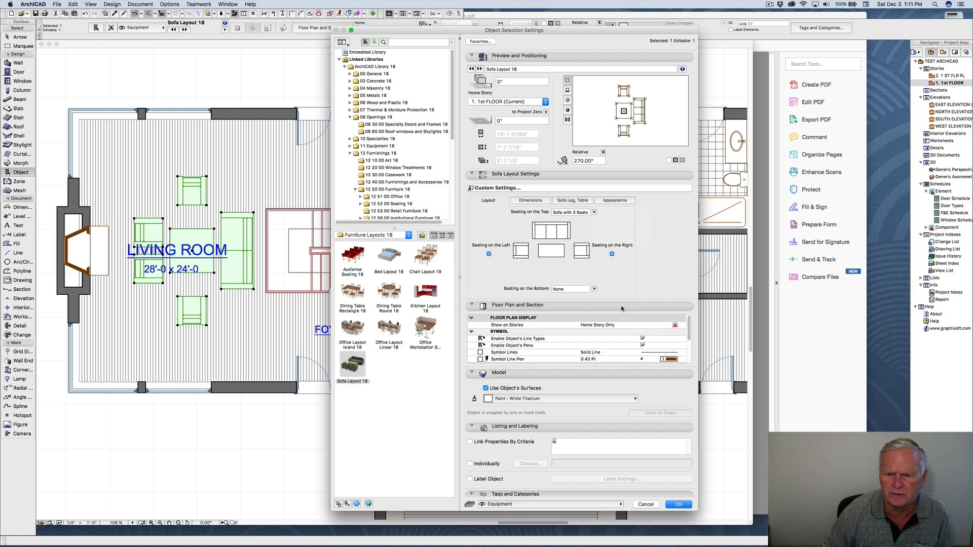
click(678, 504)
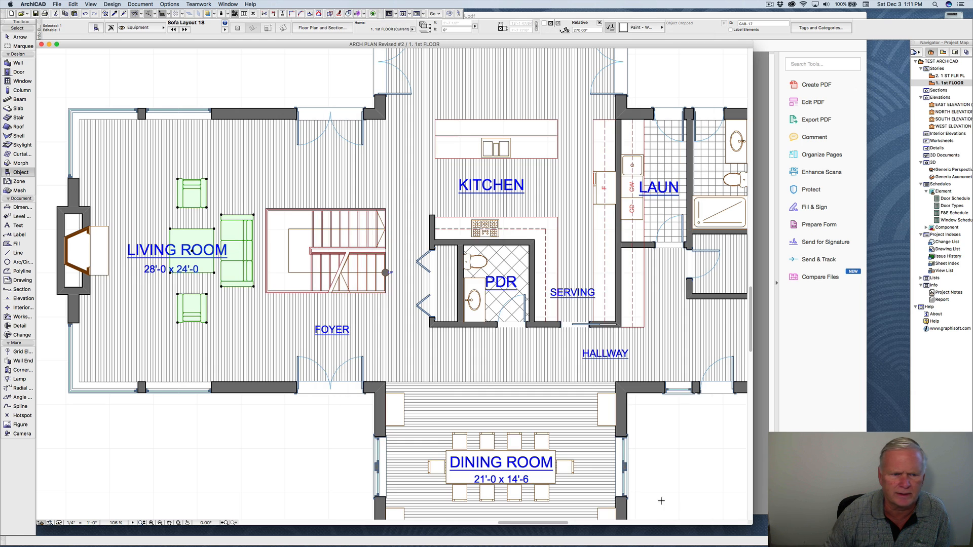
Set the spacing between the placed sofa layout's table and seating to 16", apply it and deselect the layout.
right_click(223, 215)
click(244, 218)
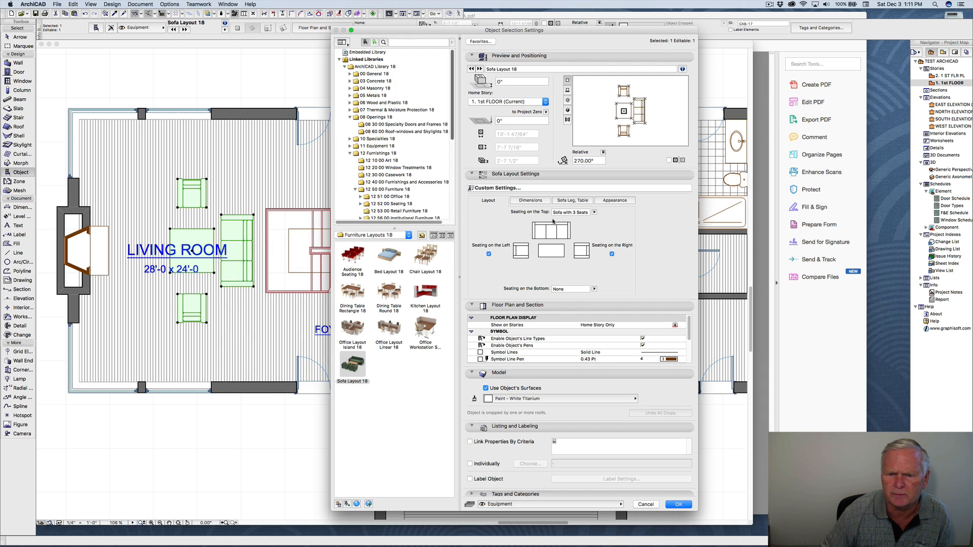
click(539, 202)
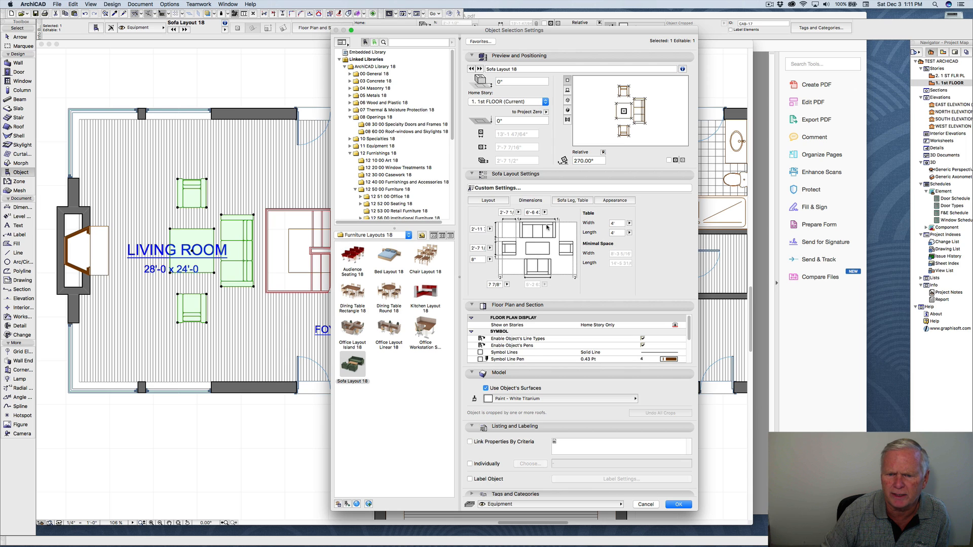
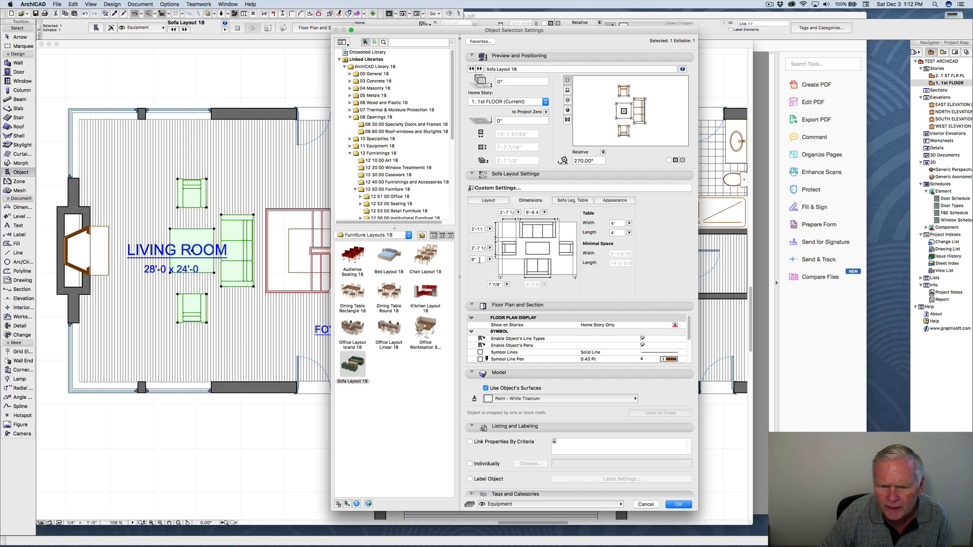
click(479, 260)
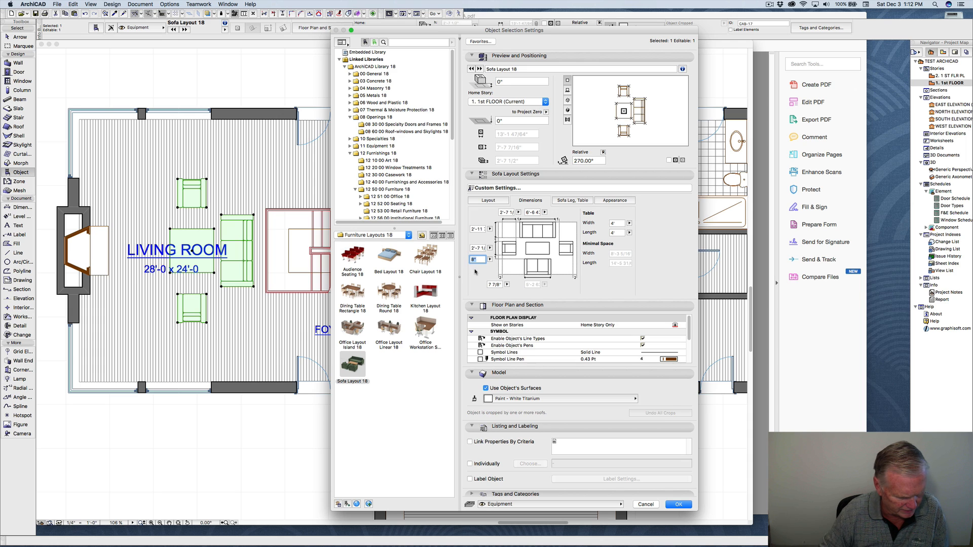
text(16")
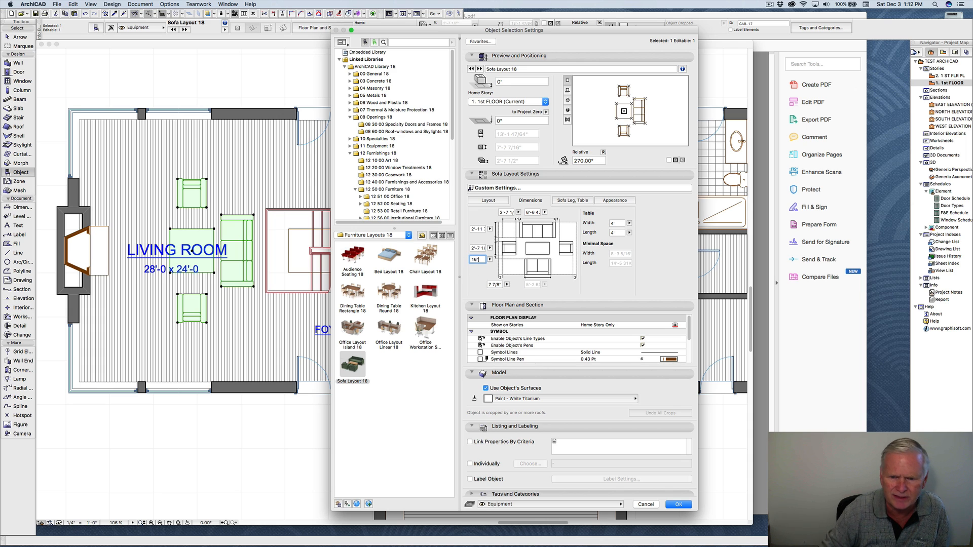
key(Return)
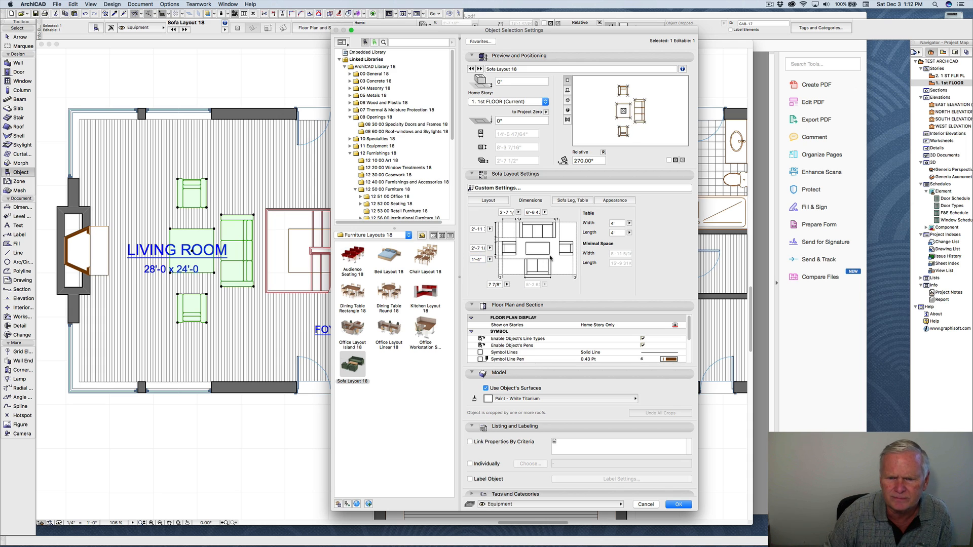
click(678, 505)
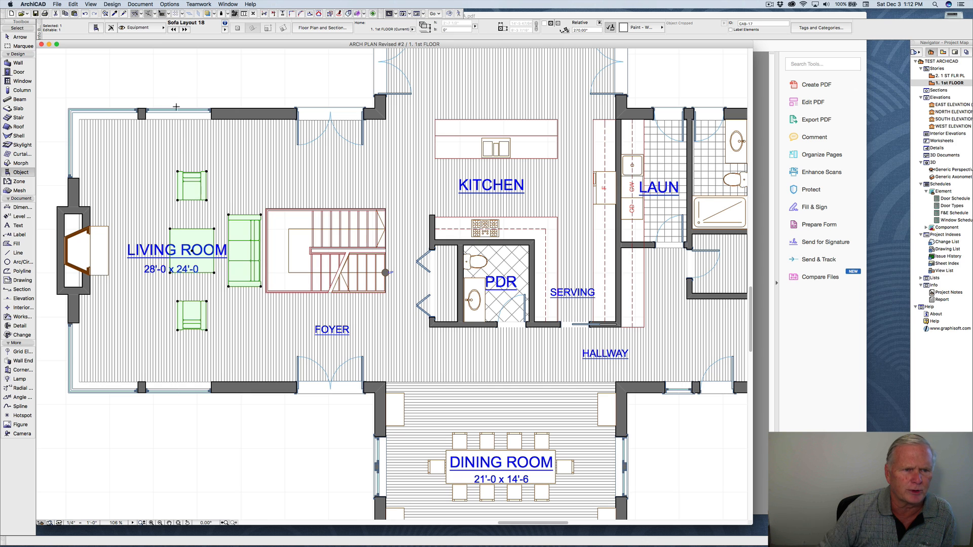
key(Escape)
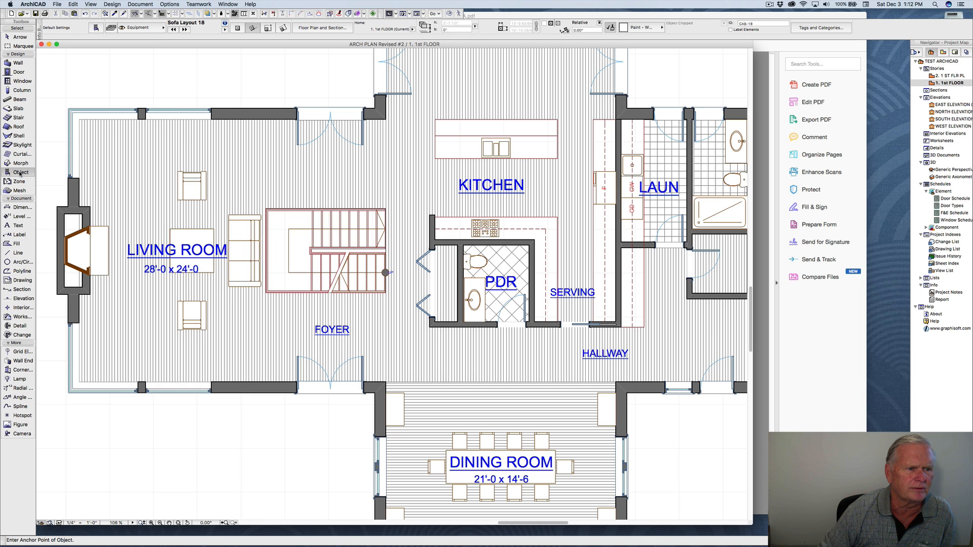
In the default object settings, browse the 12 52 00 Seating 18 library and choose Overstuffed Chair 18 from Chairs 18.
click(96, 28)
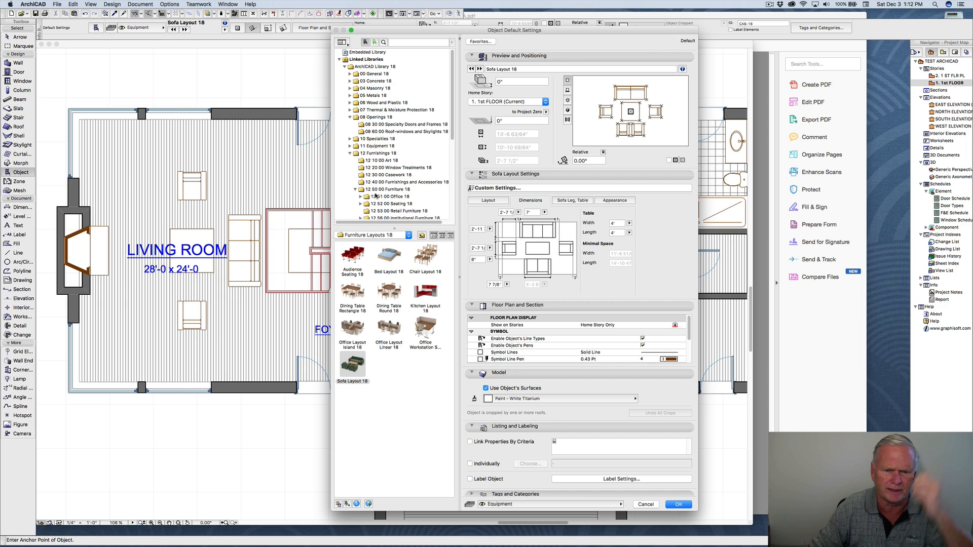
scroll(376, 196, down, 2)
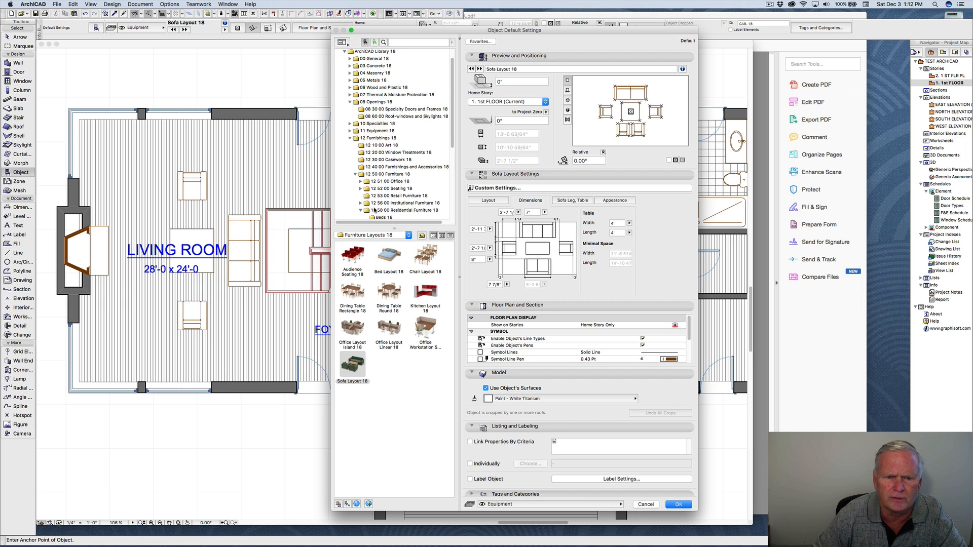
scroll(374, 208, down, 7)
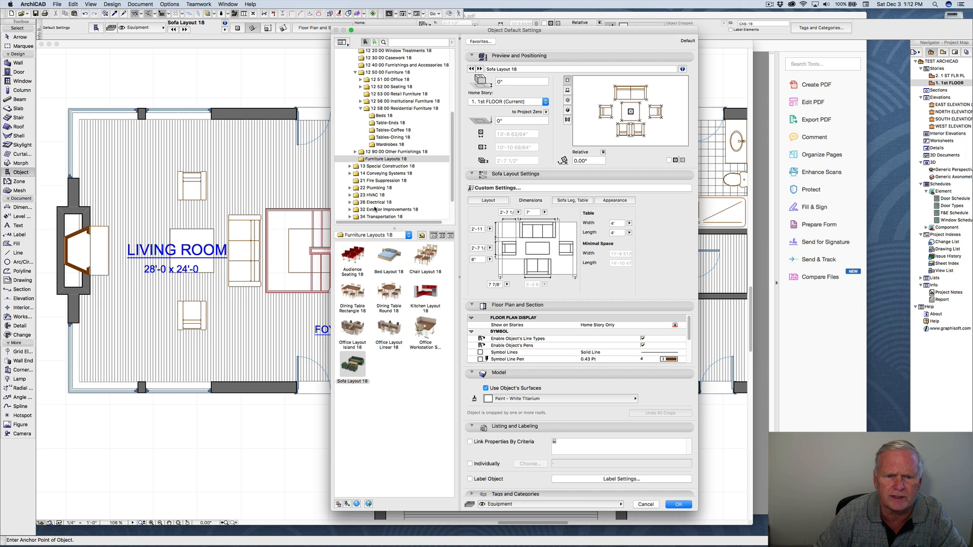
click(355, 152)
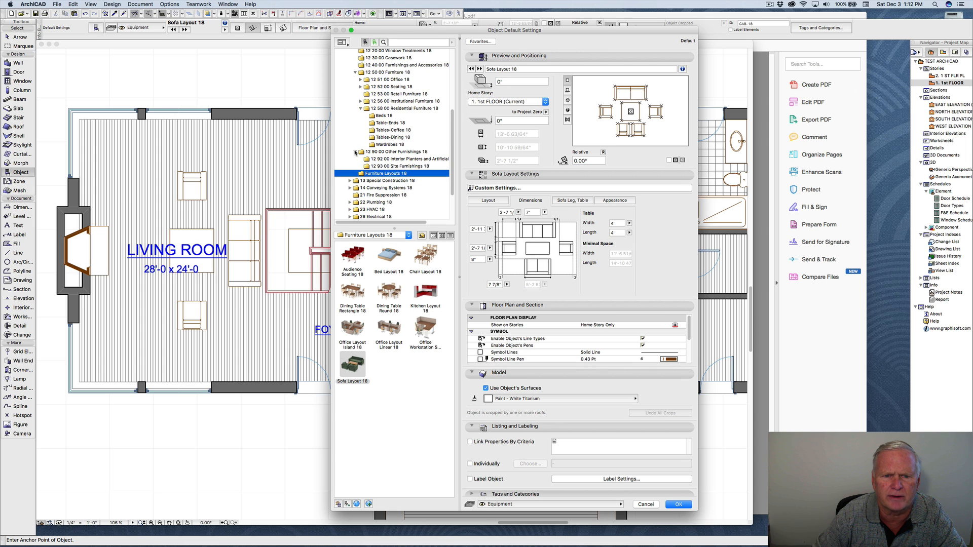
click(355, 152)
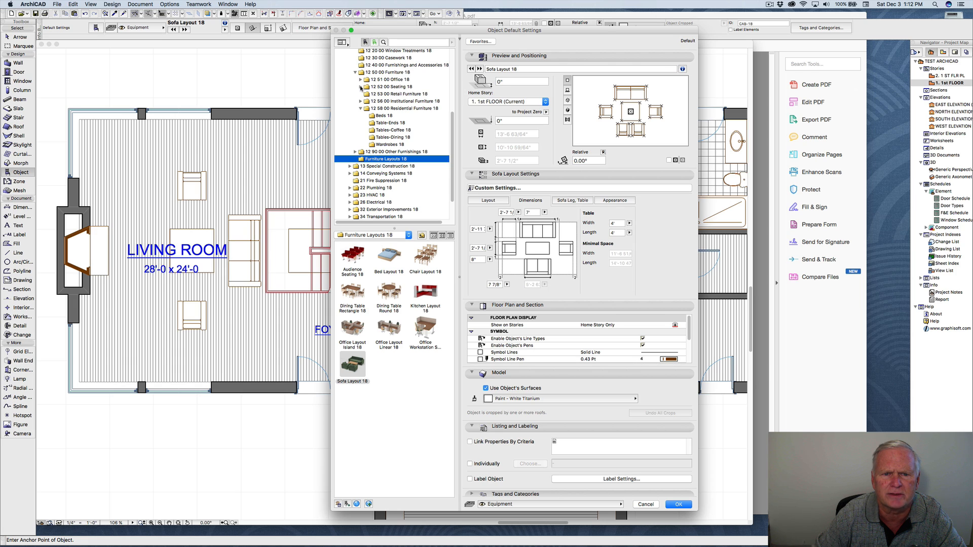
click(361, 87)
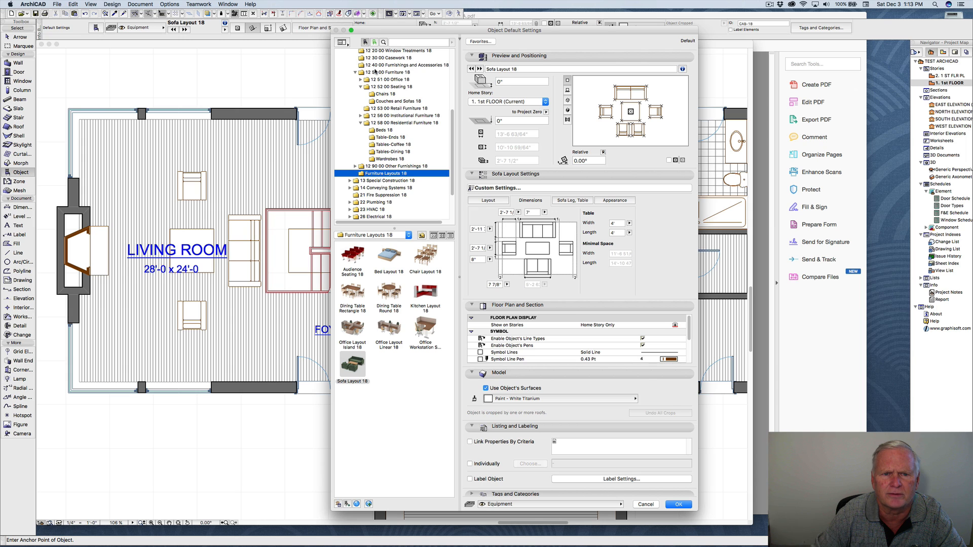
click(391, 102)
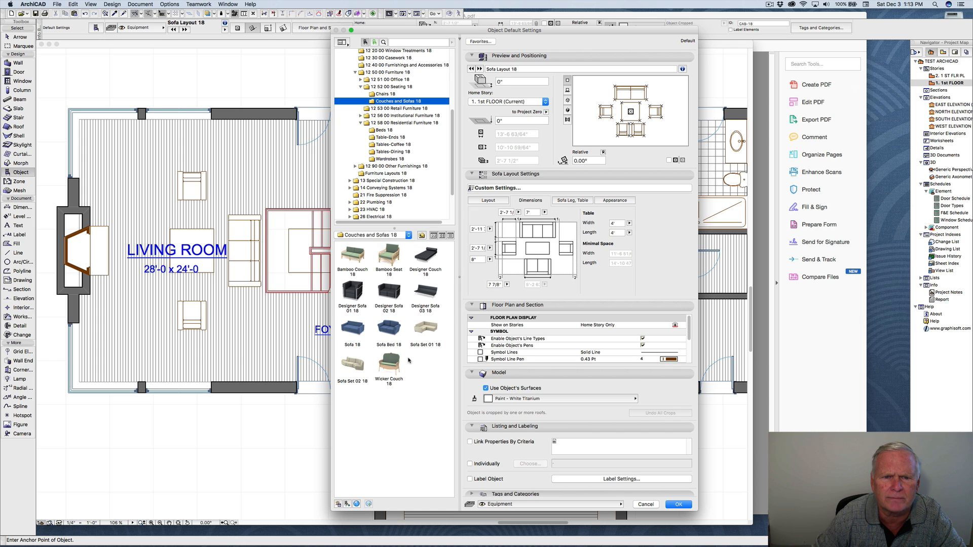
click(379, 95)
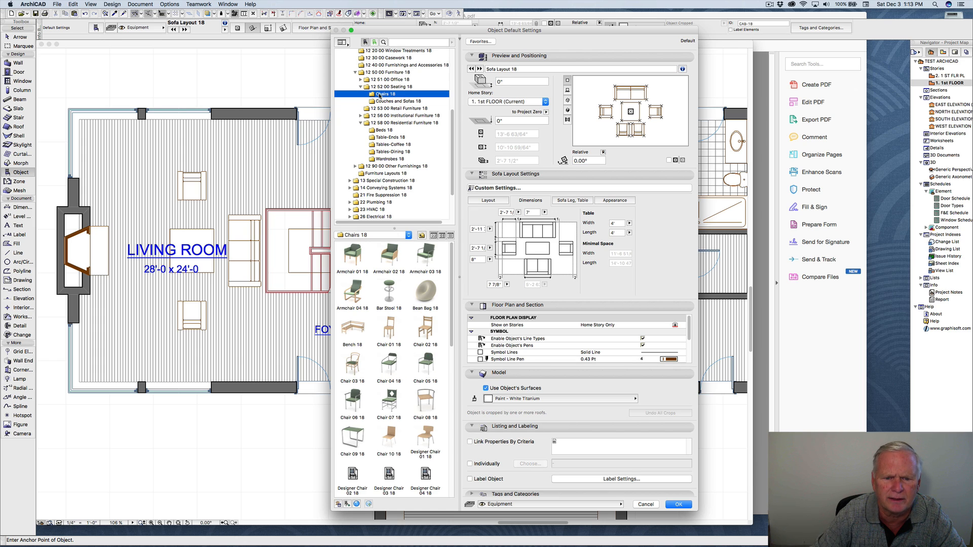
scroll(395, 343, down, 10)
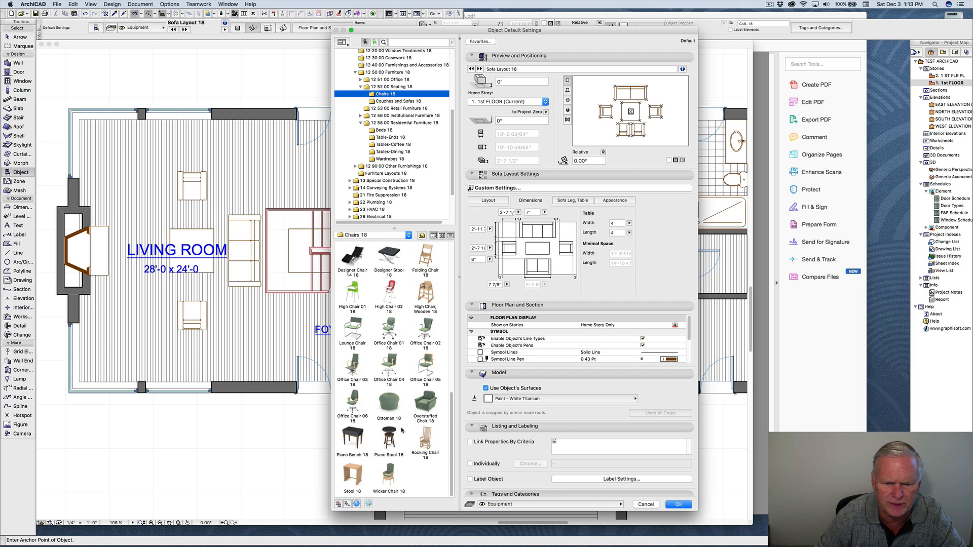
click(426, 405)
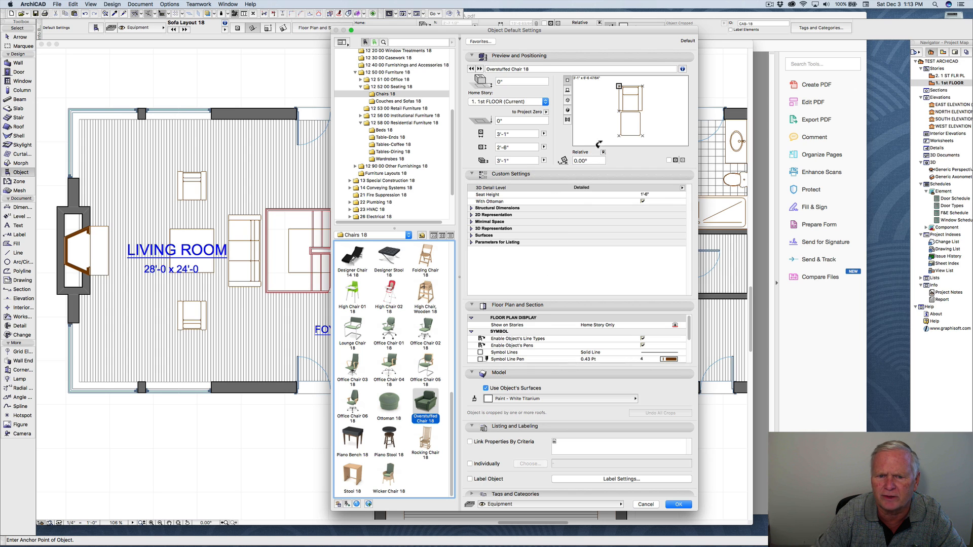
Turn off the overstuffed chair's ottoman, set its anchor point to the upper-left corner and accept the default settings.
click(642, 201)
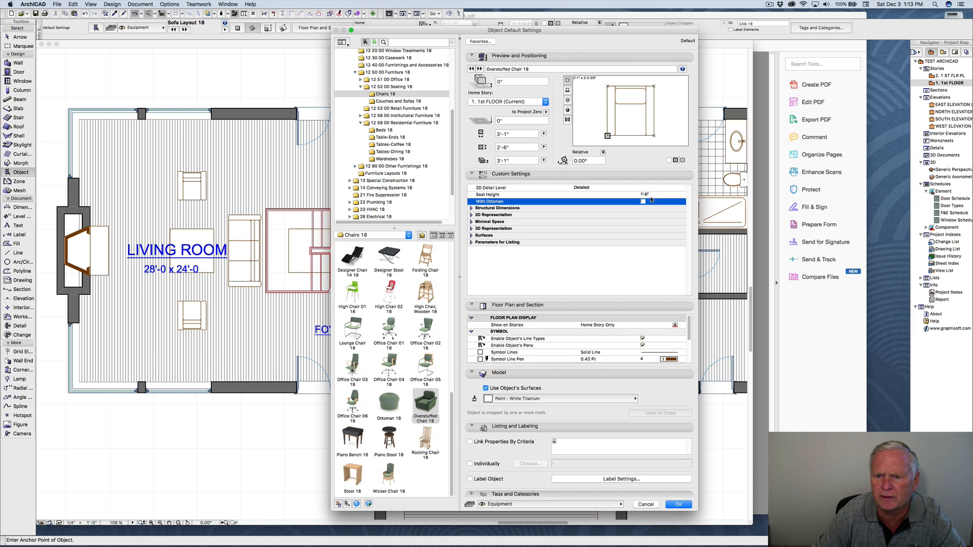
click(608, 86)
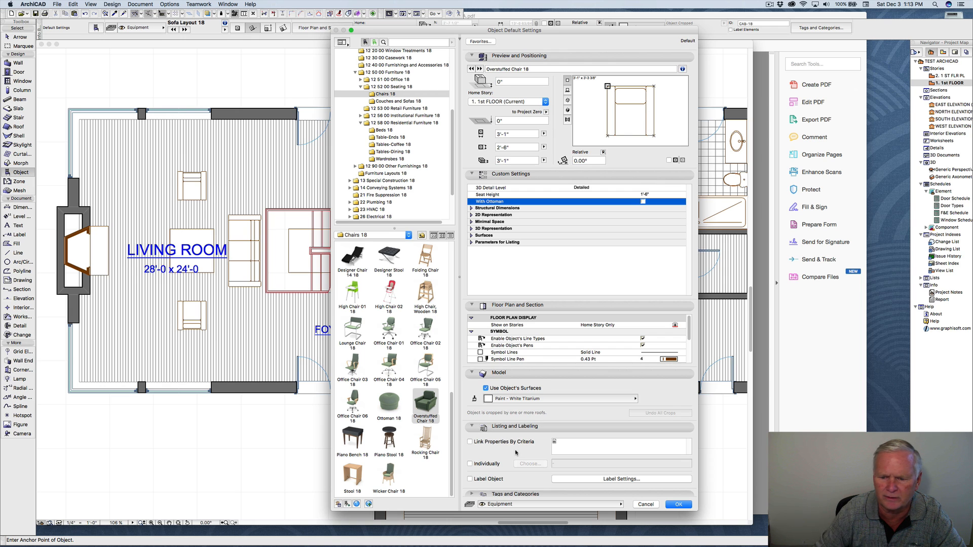
click(679, 505)
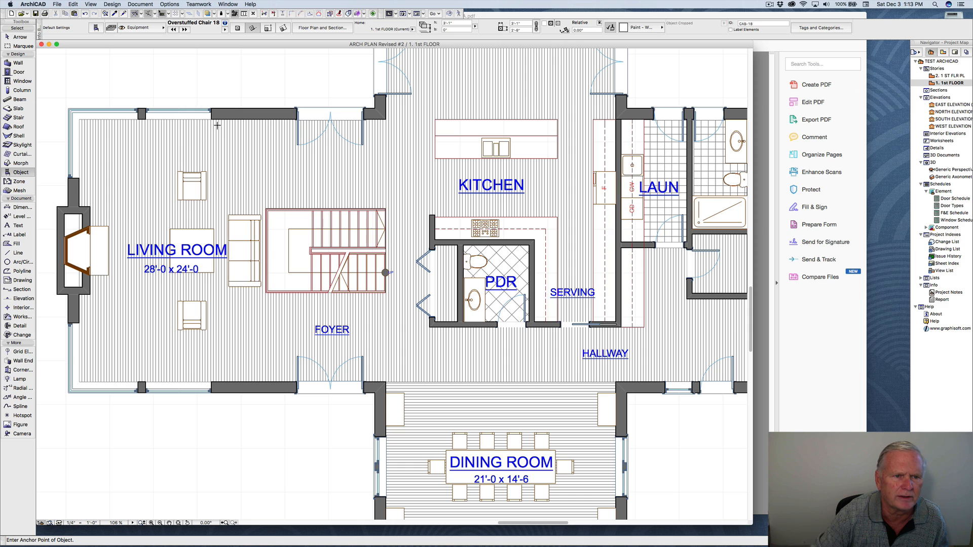
Place the overstuffed chair between the fireplace and the upper armchair, and rotate it a quarter turn so it faces the seating below.
drag(209, 121, 178, 172)
click(160, 171)
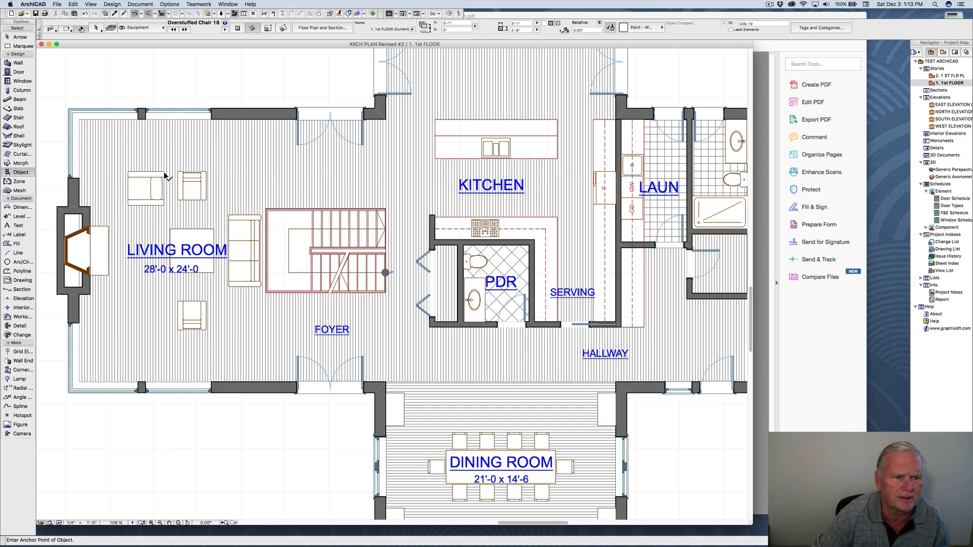
shift+click(166, 178)
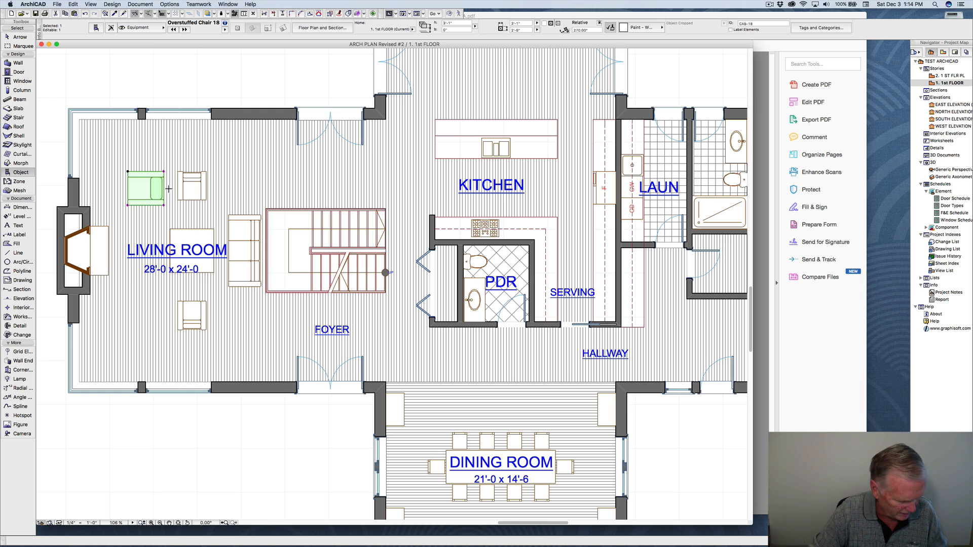
key(super+e)
click(164, 205)
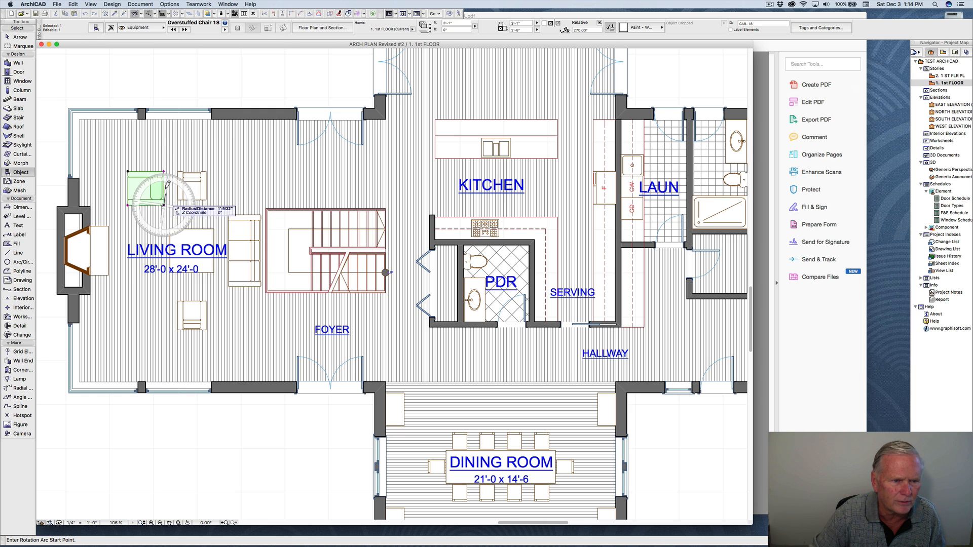
click(168, 185)
click(117, 197)
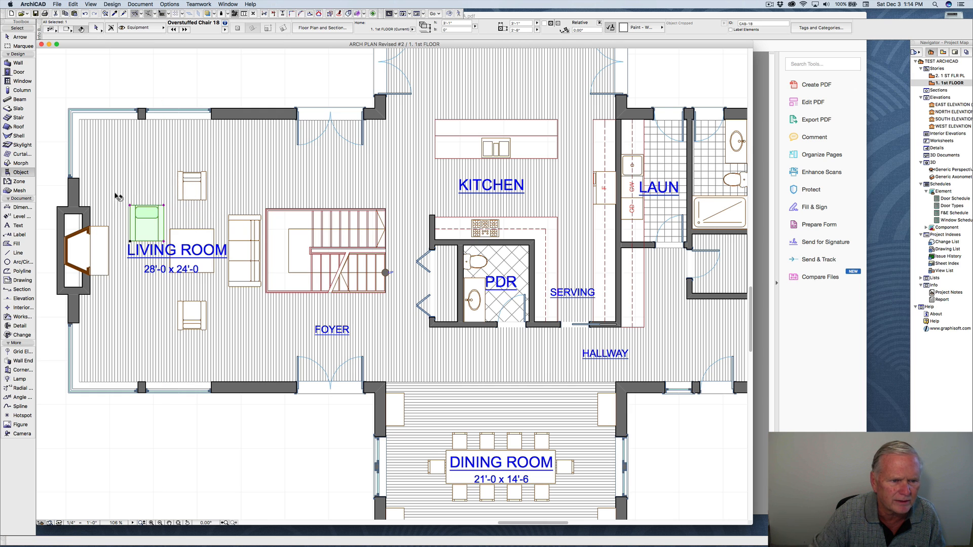
Move the overstuffed chair up level with the back of the neighbouring armchair and try to stretch its front edge.
key(super+d)
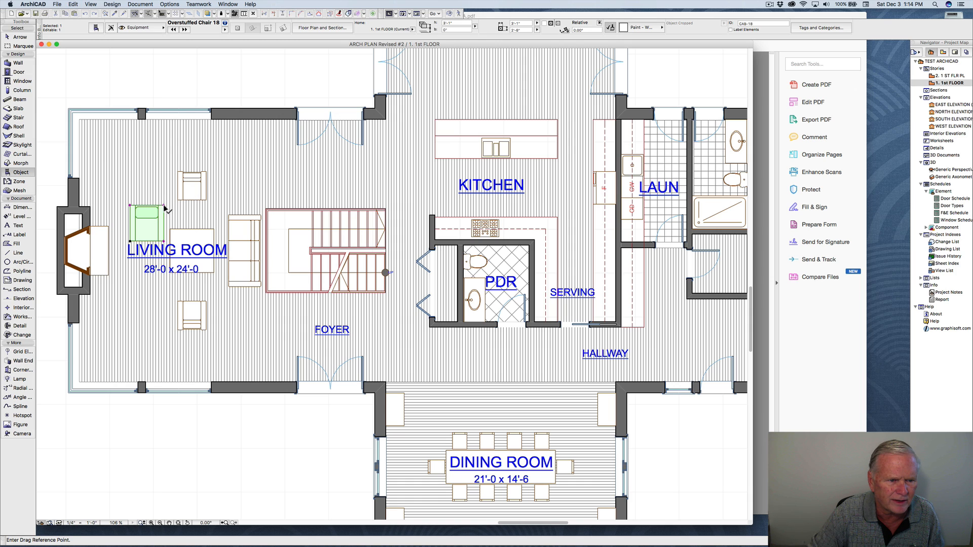
click(163, 206)
shift+click(177, 172)
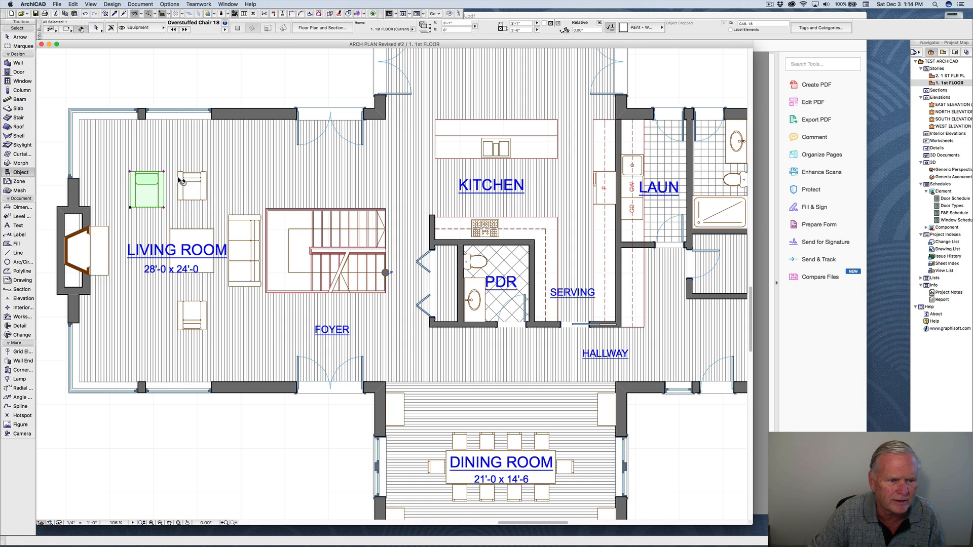
click(163, 206)
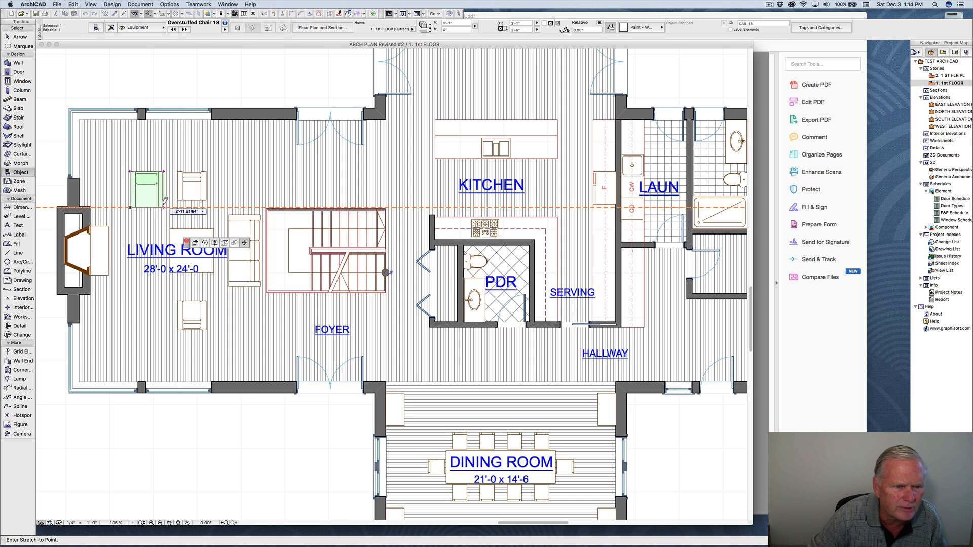
click(164, 205)
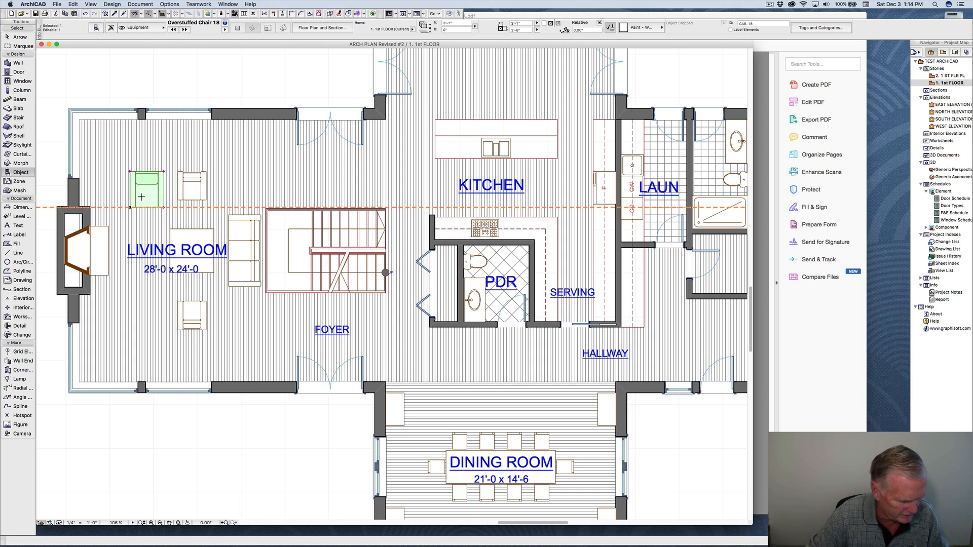
Align the overstuffed chair's front edge with the neighbouring armchair, stretch its back edge to match that armchair's depth and deselect it.
key(super+d)
click(130, 207)
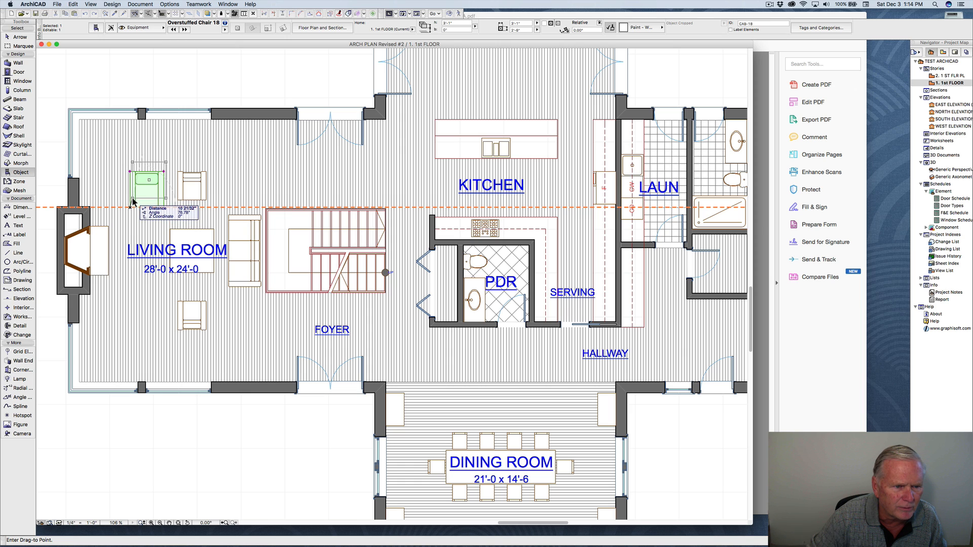
click(178, 202)
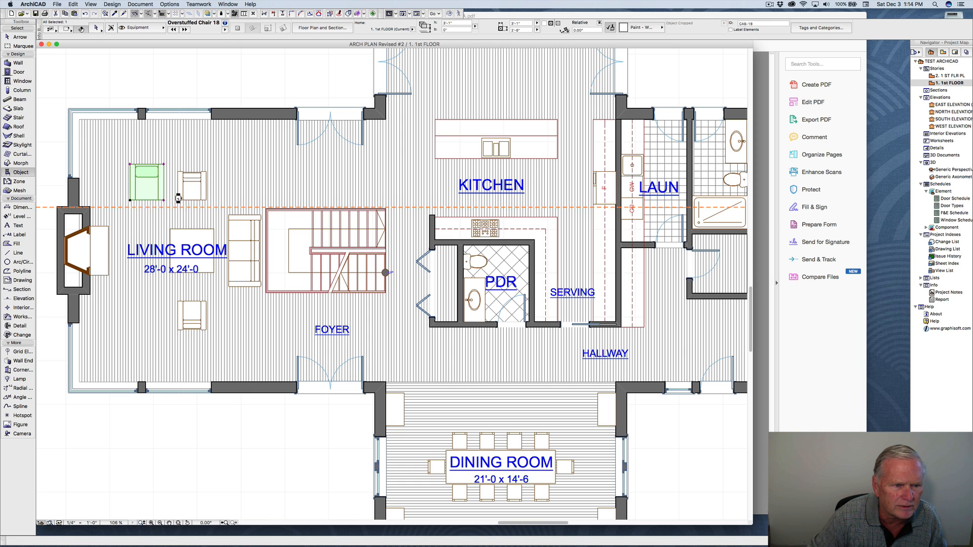
click(164, 164)
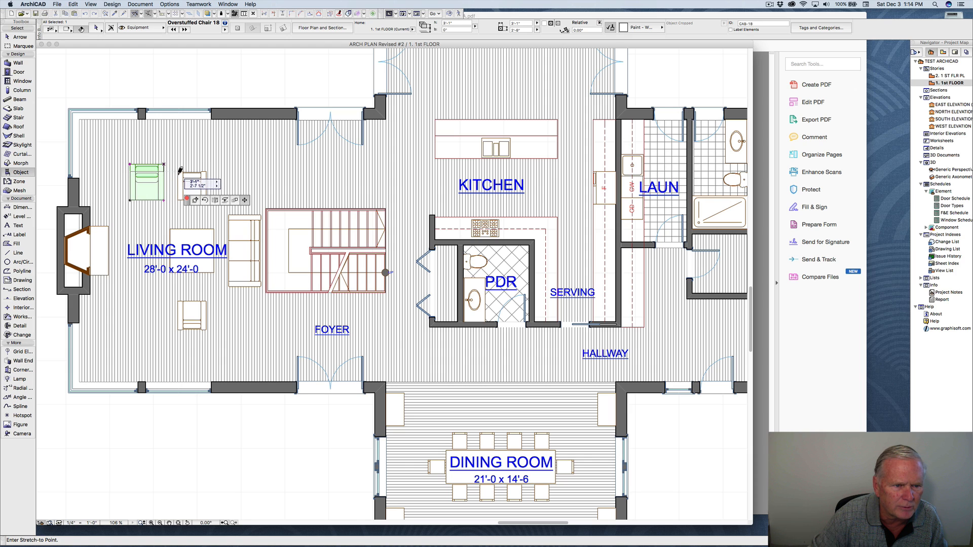
click(180, 172)
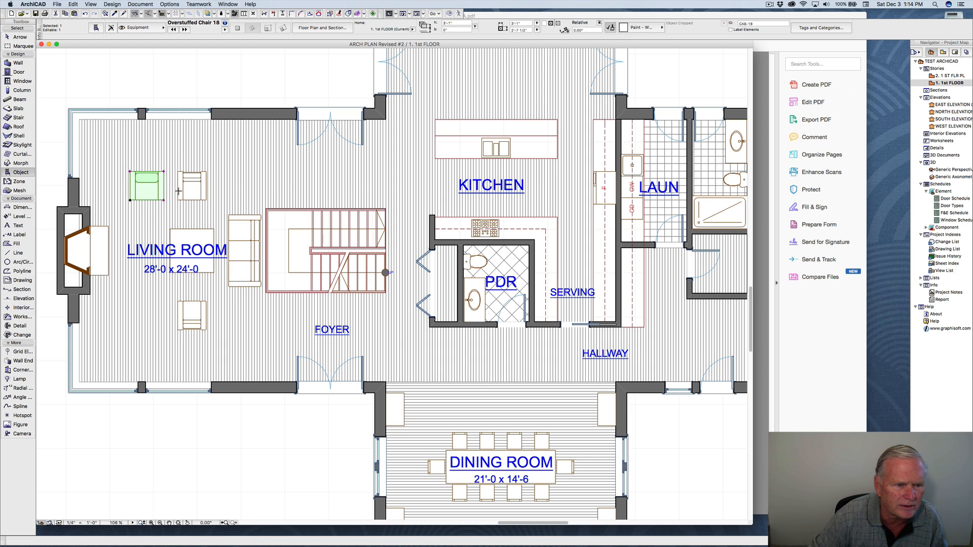
key(Escape)
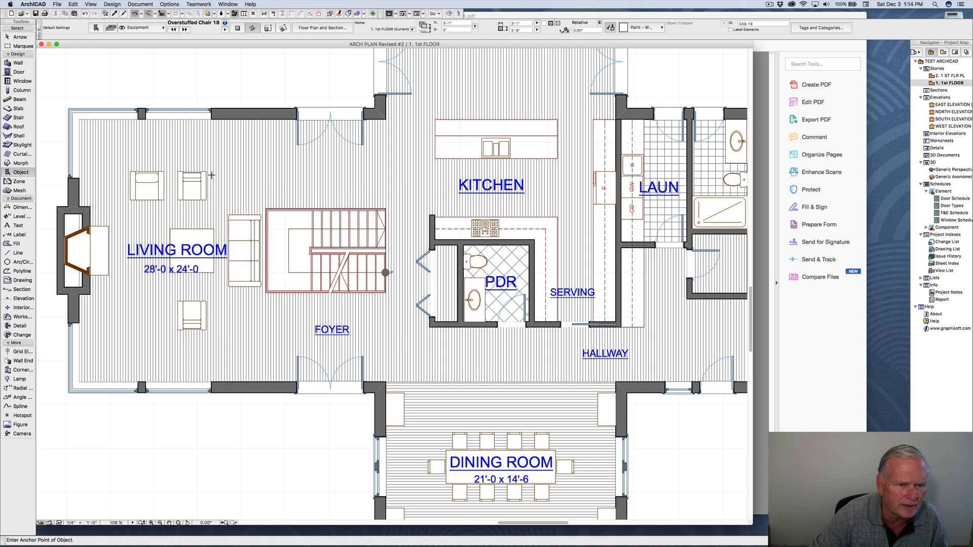
Measure the widths of the upper armchair and the overstuffed chair beside it.
key(m)
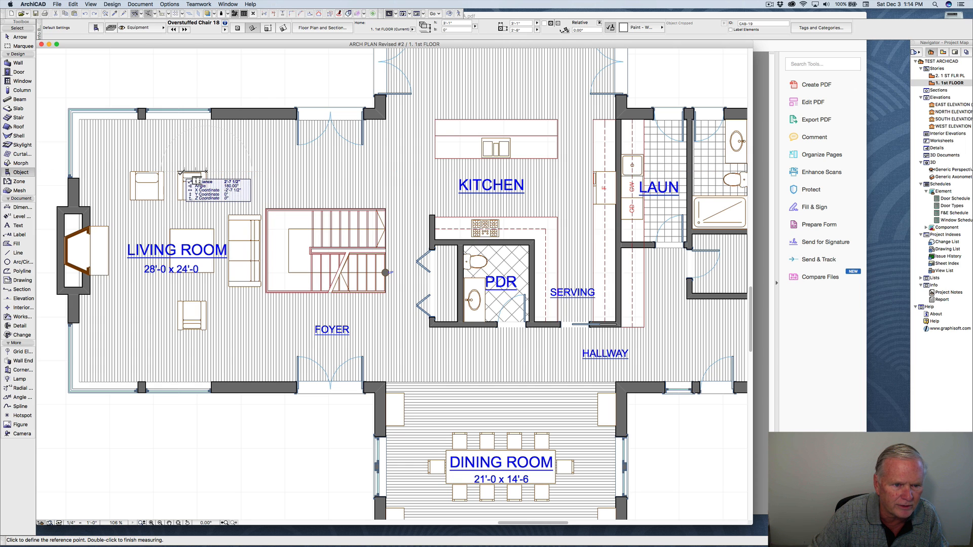
key(Escape)
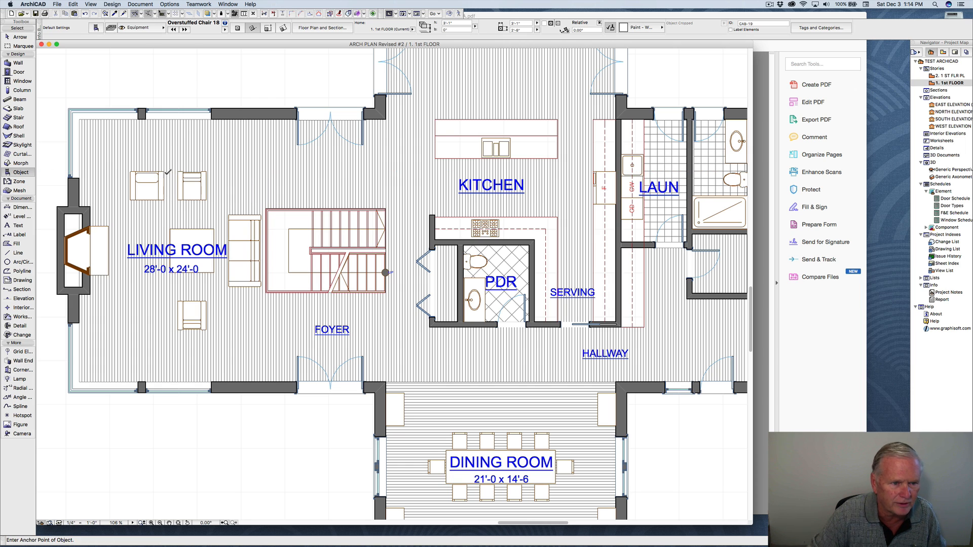
key(m)
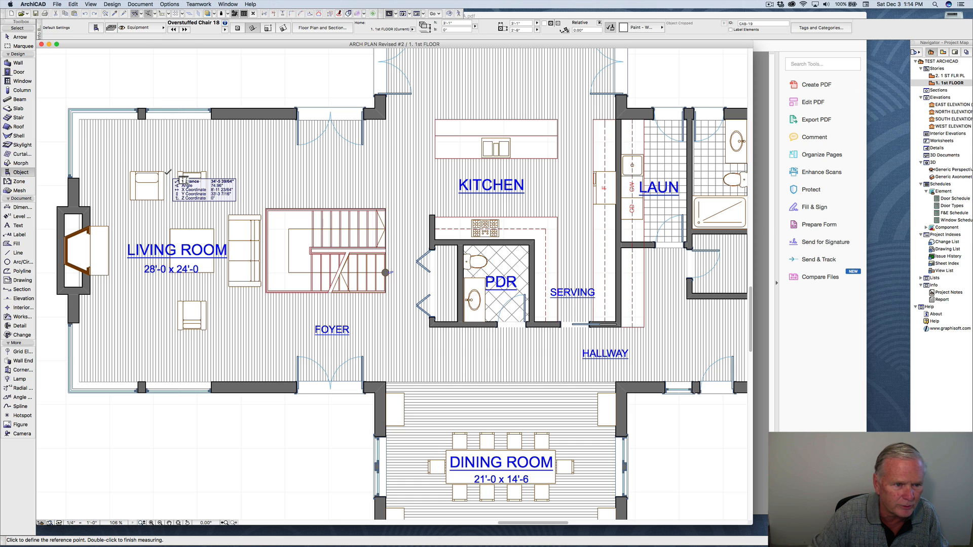
click(163, 172)
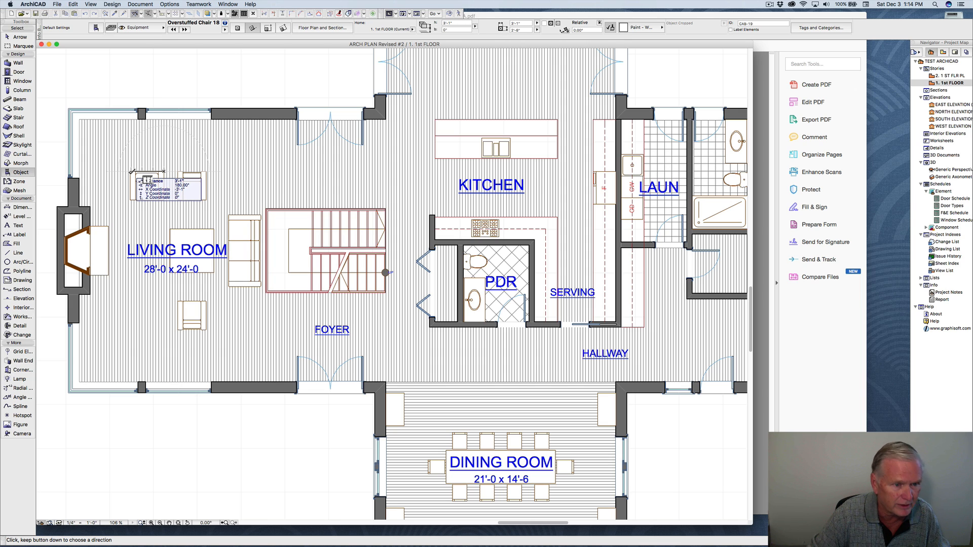
click(132, 172)
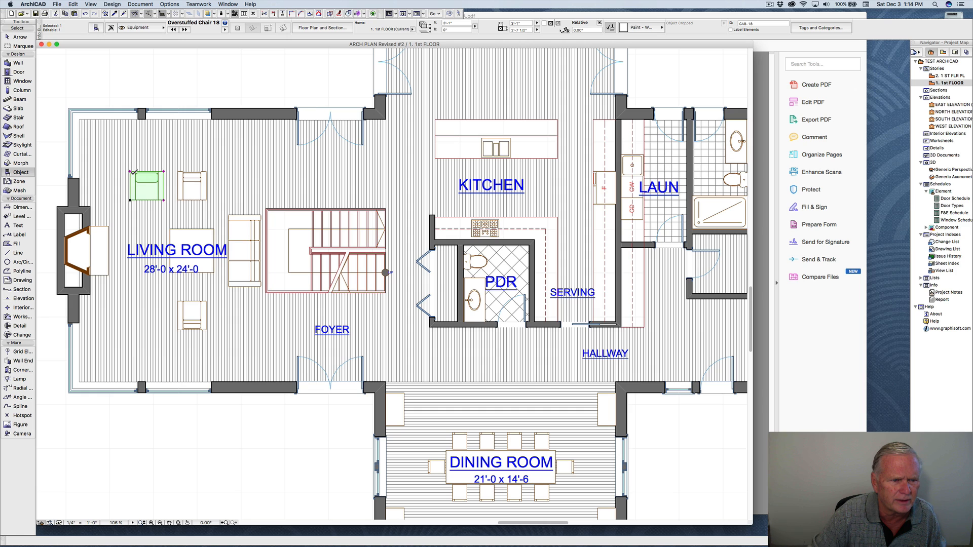
Set the selected overstuffed chair's width to 2'-7 1/2".
right_click(132, 172)
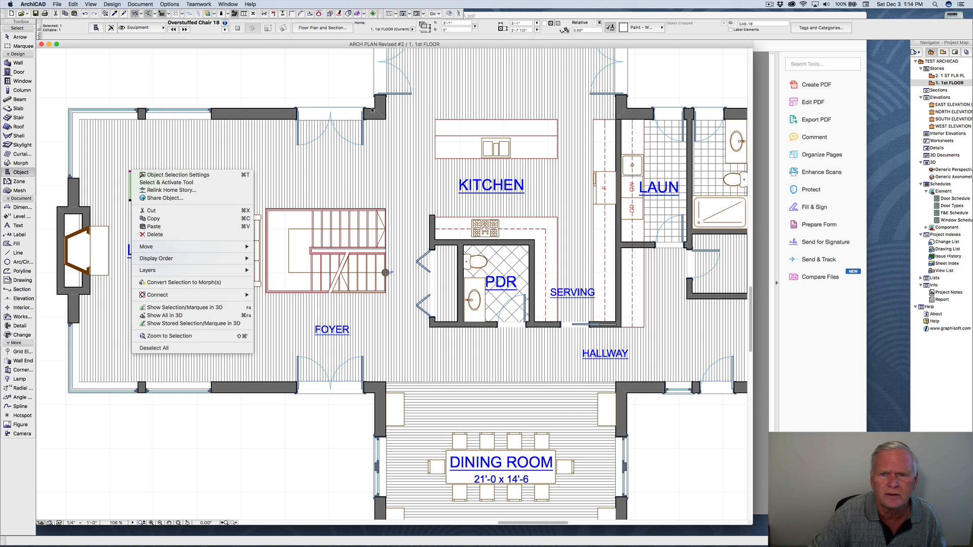
click(525, 25)
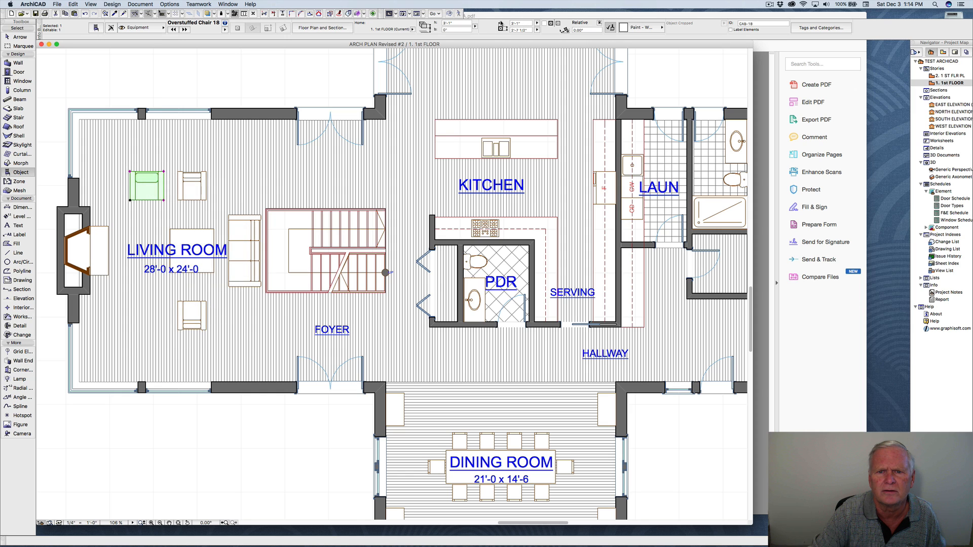
click(522, 25)
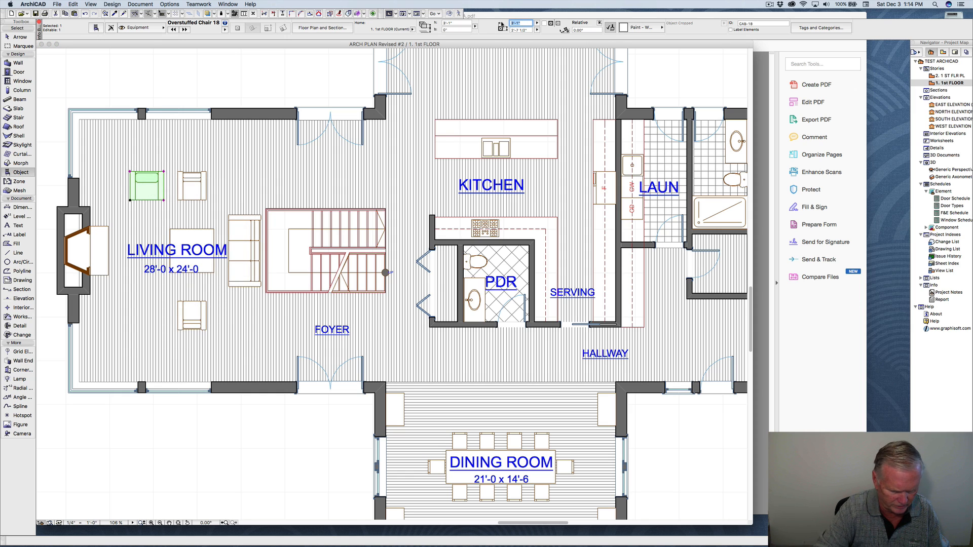
text(2'-7 1/2)
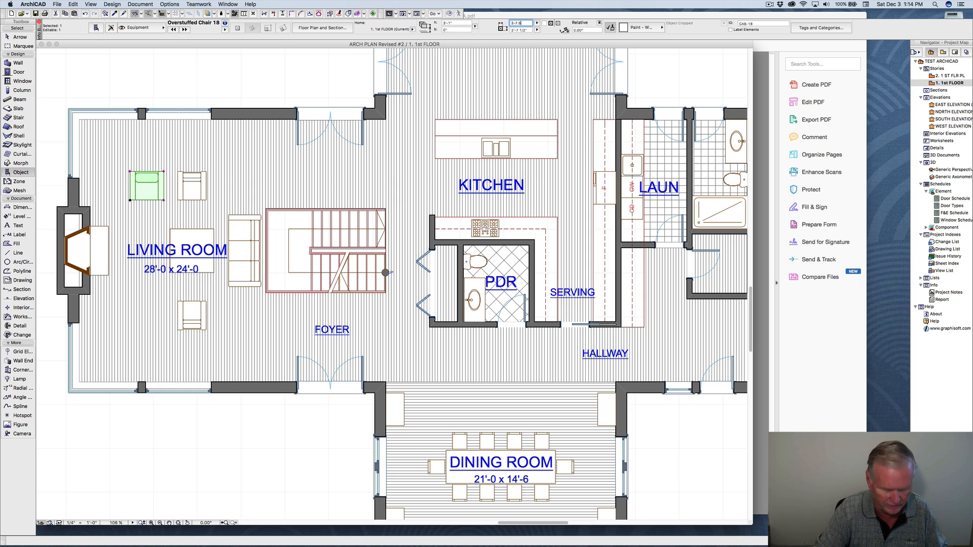
key(Return)
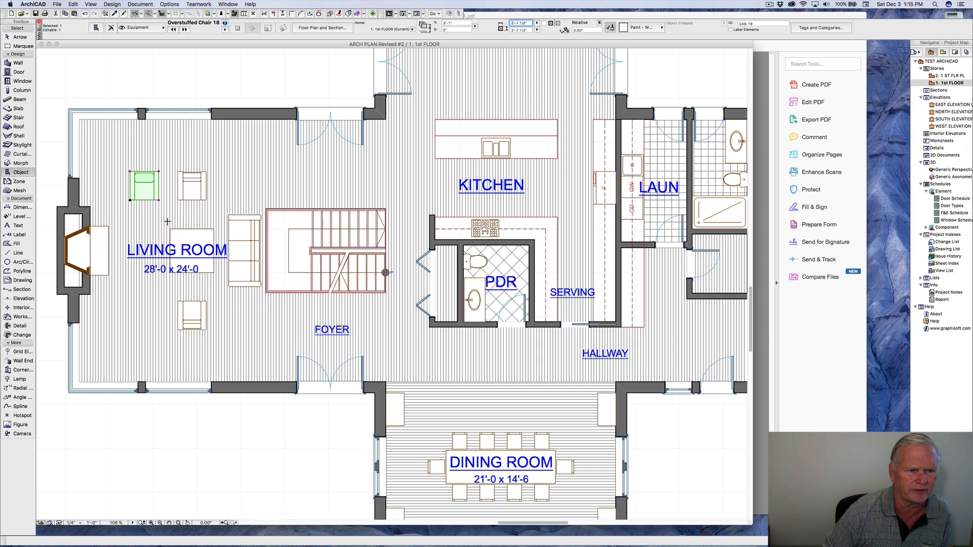
Mirror a copy of the overstuffed chair across the fireplace's horizontal centerline to the opposite side of the seating group.
right_click(149, 192)
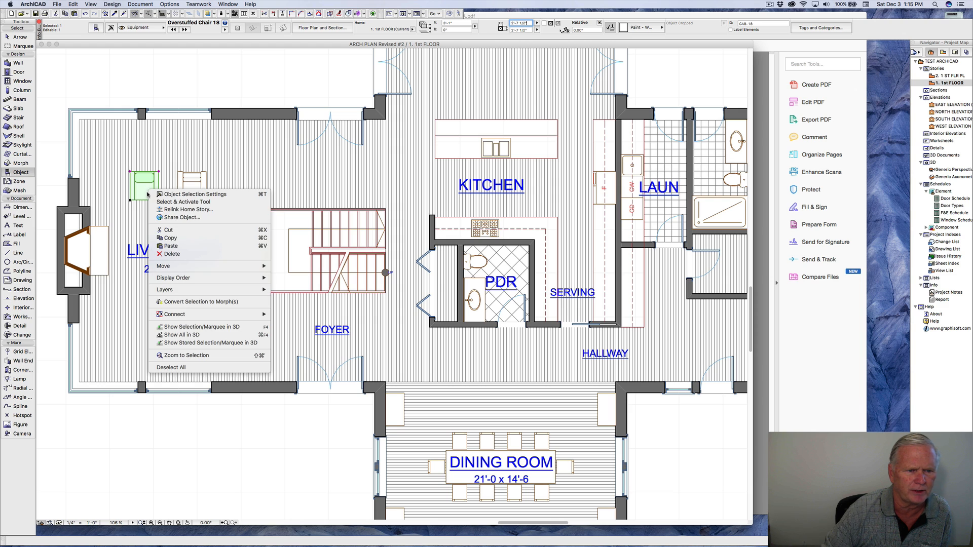
mouse_move(181, 271)
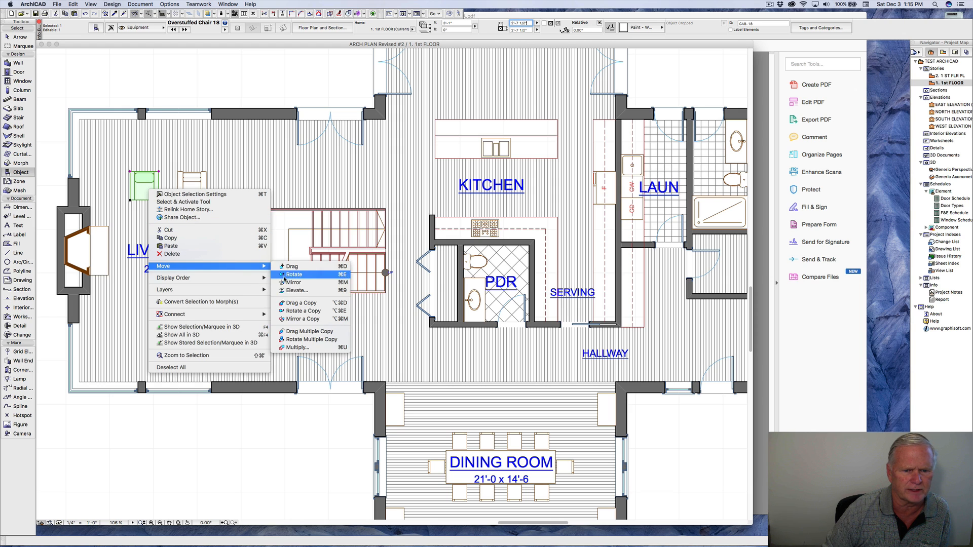
click(306, 319)
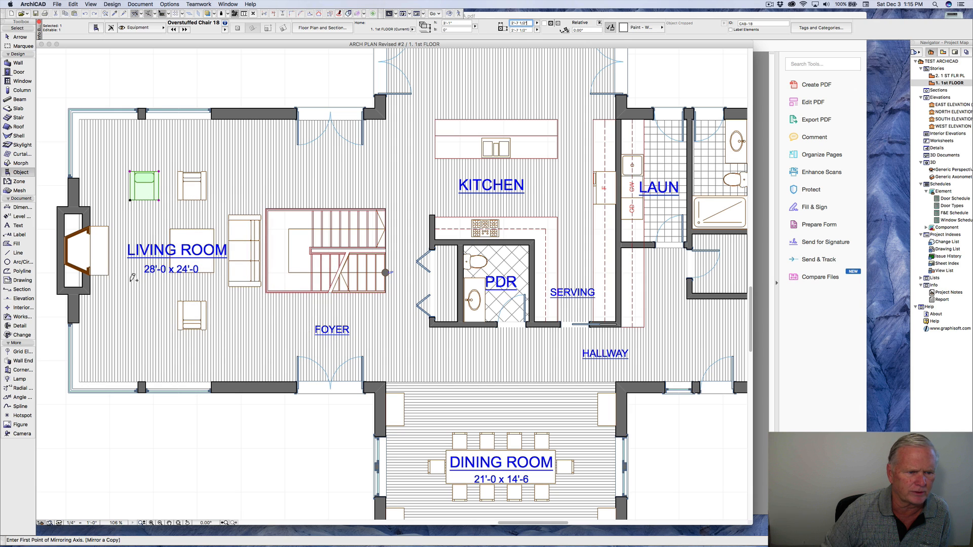
click(90, 251)
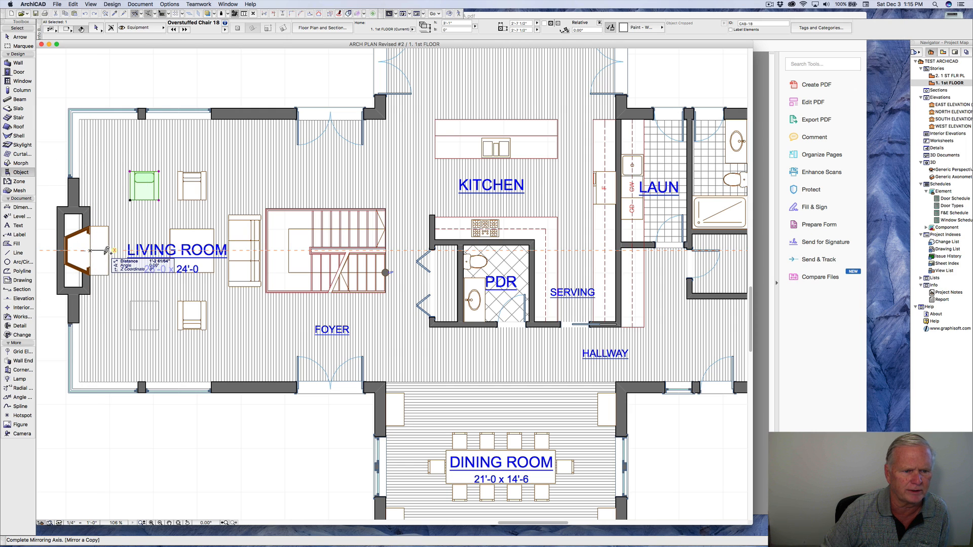
click(107, 250)
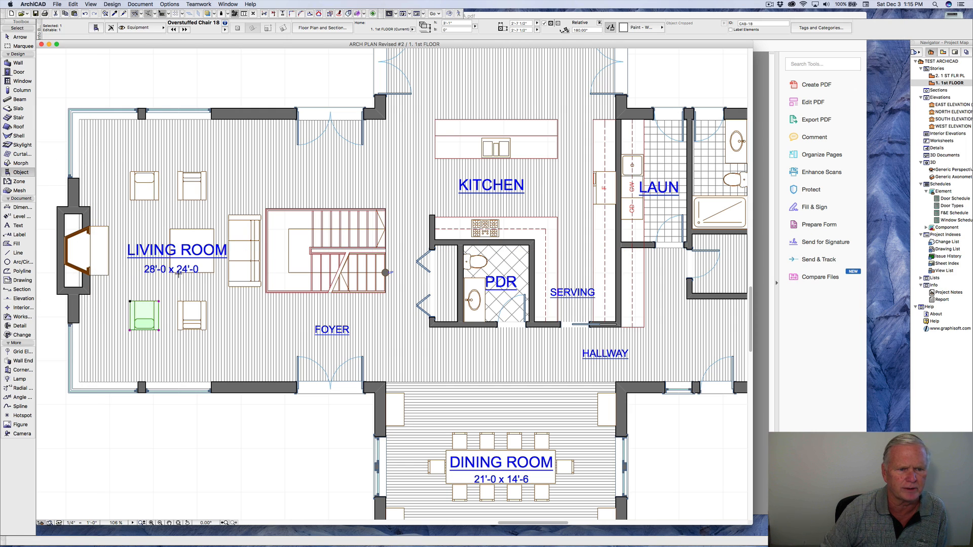
Select both overstuffed chairs together with the sofa layout and move the group about 1'-11" horizontally toward the fireplace.
shift+click(159, 203)
shift+click(198, 232)
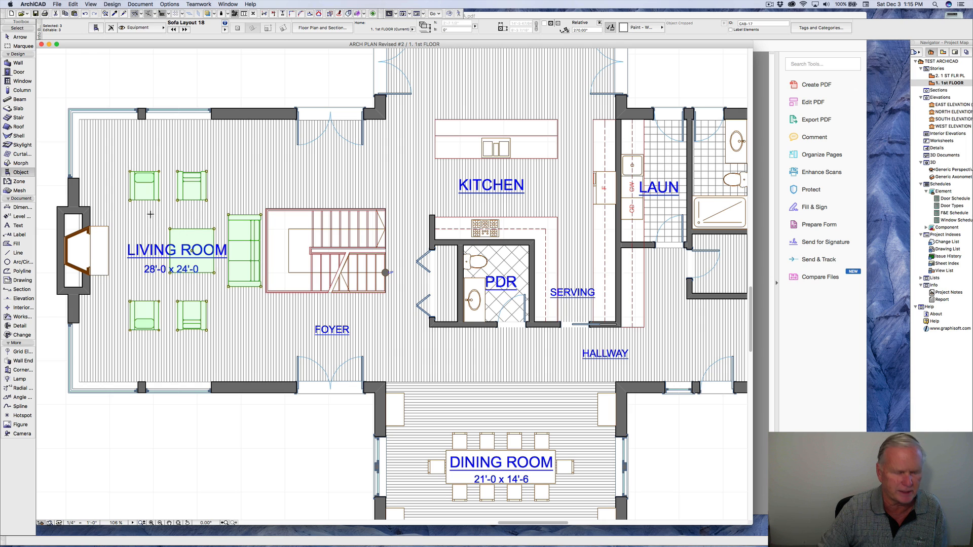
key(super+d)
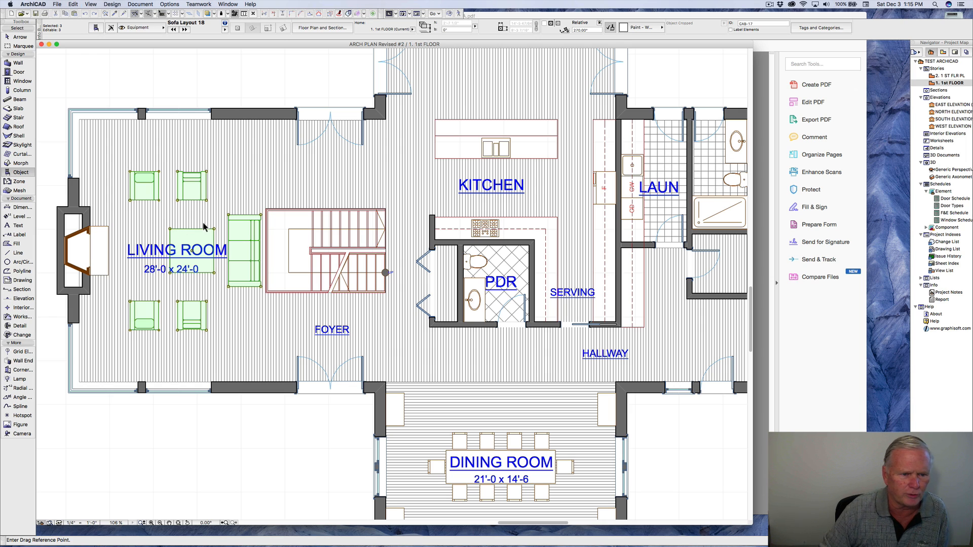
click(204, 223)
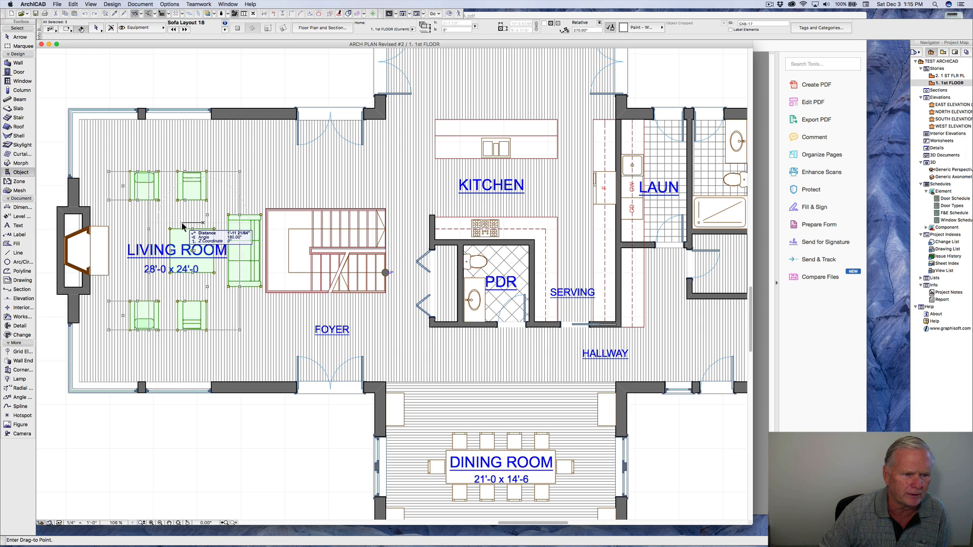
click(182, 223)
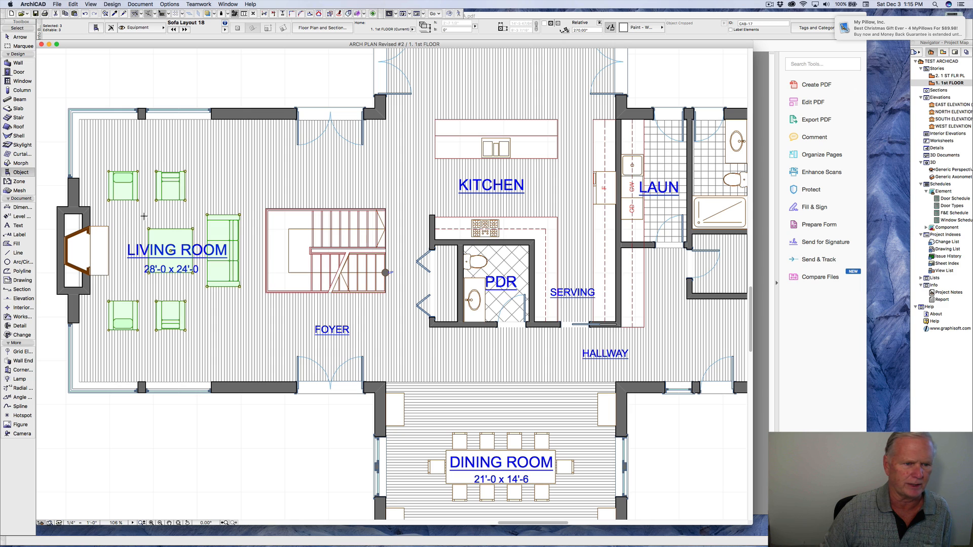
Turn off the left and right seating in the settings of the selected sofa layout, with both overstuffed chairs included in the selection.
right_click(209, 215)
click(231, 219)
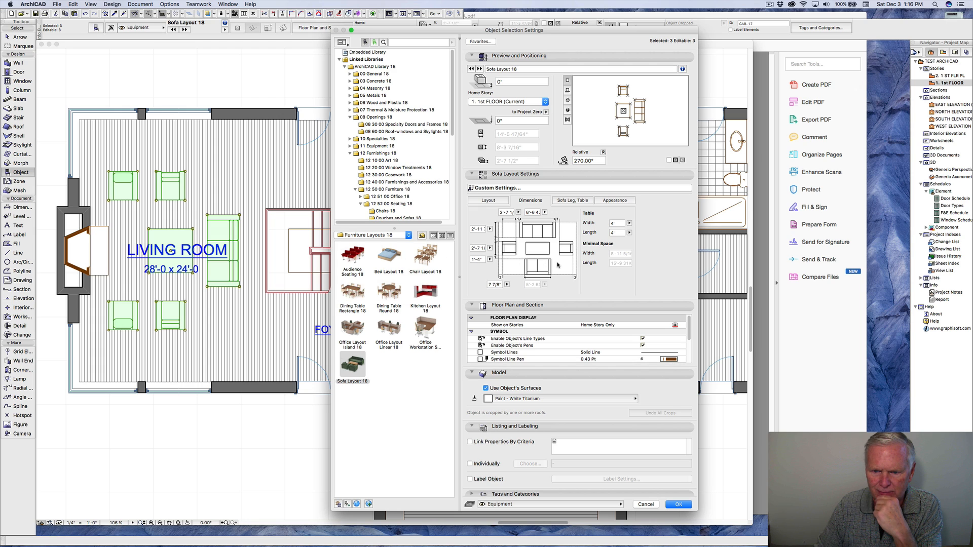
click(487, 201)
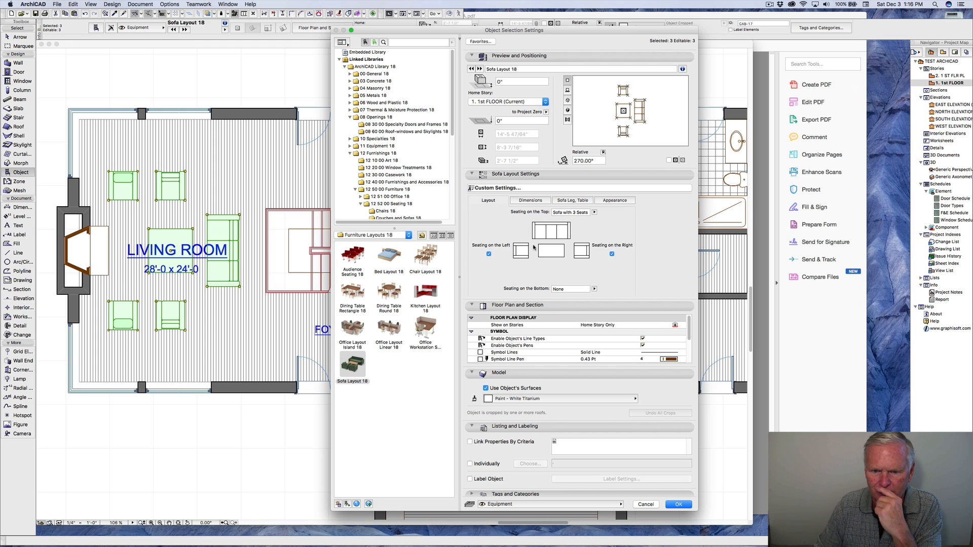
click(488, 254)
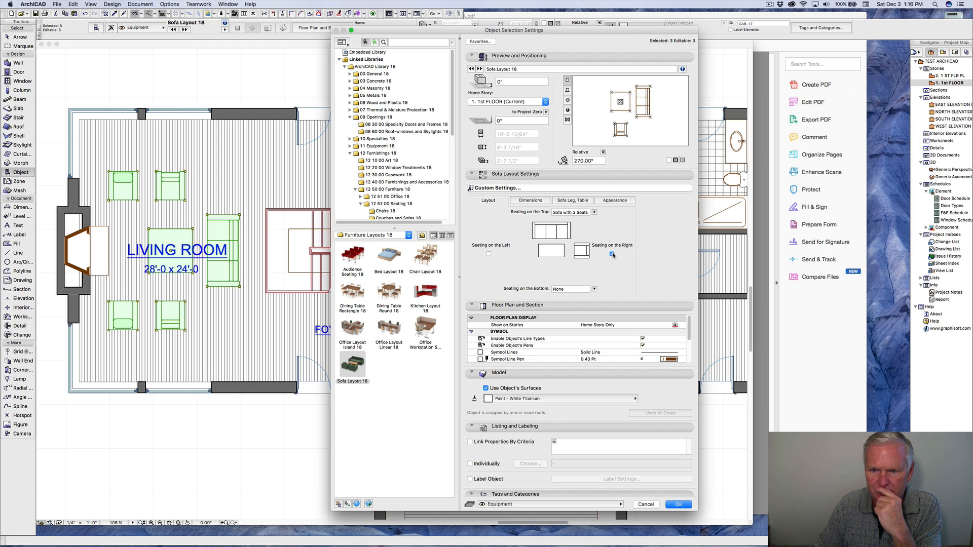
click(612, 254)
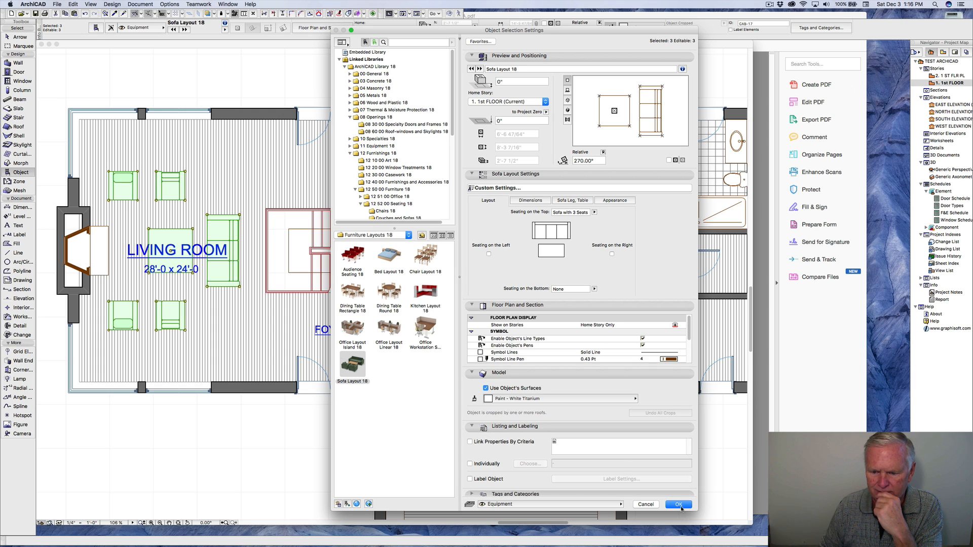
click(679, 505)
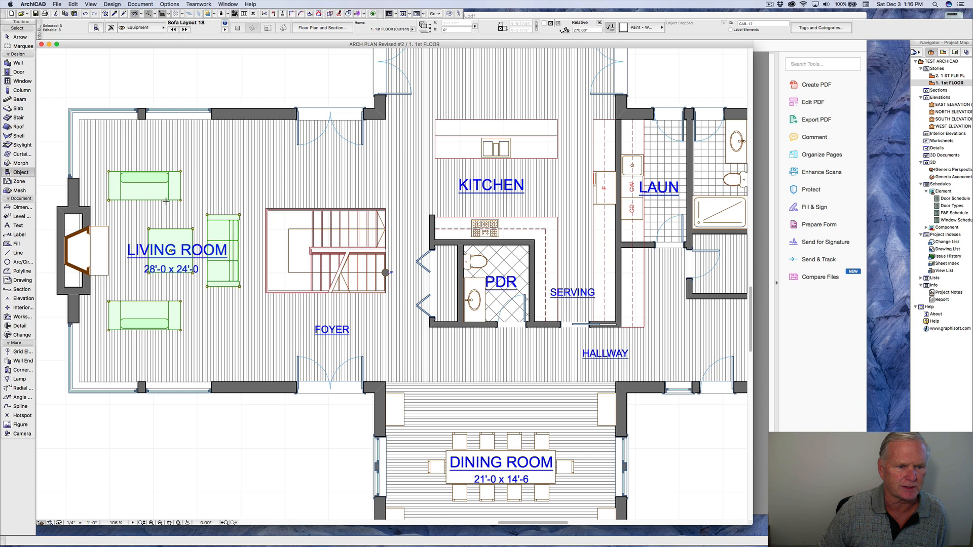
key(Escape)
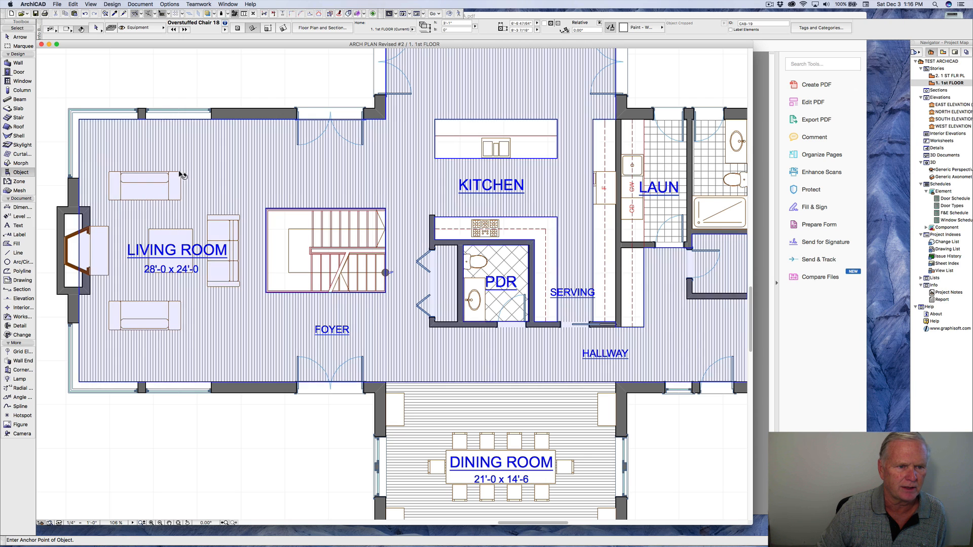
Stretch the upper overstuffed chair to a width of 2'-8" and transfer its settings to the lower overstuffed chair.
shift+click(181, 172)
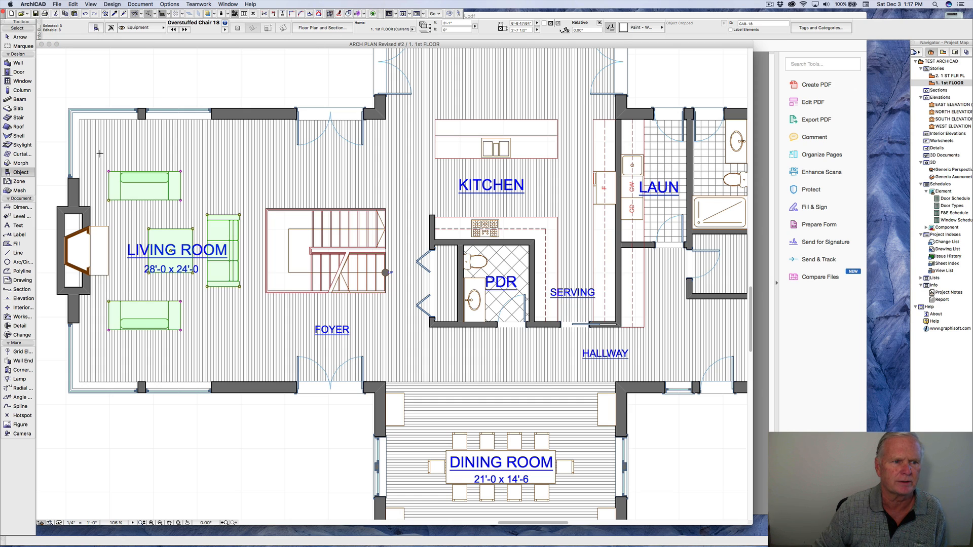
click(58, 145)
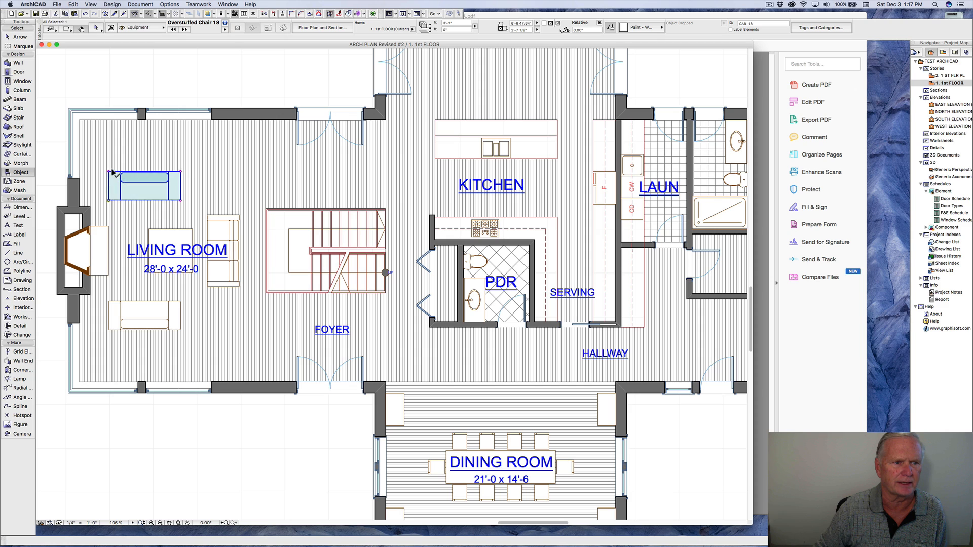
click(181, 171)
click(181, 170)
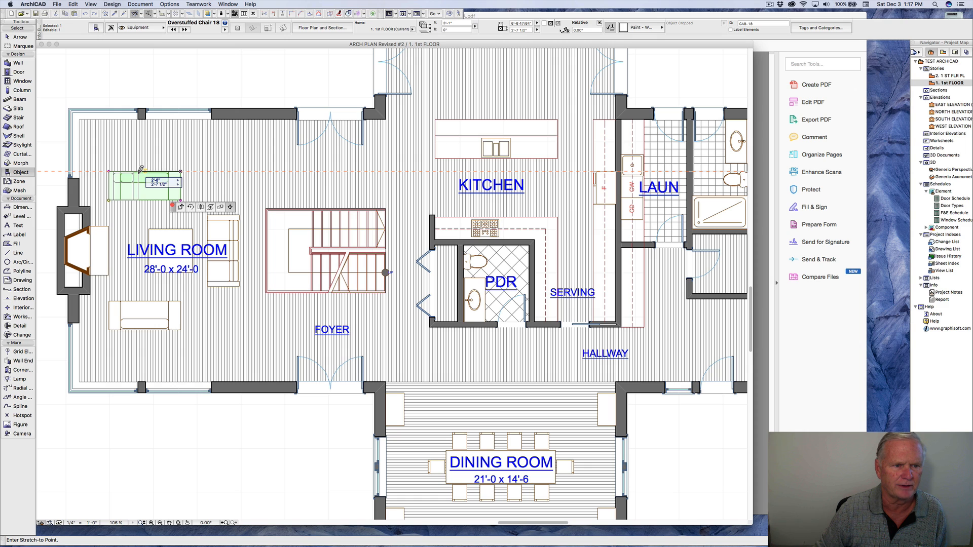
click(141, 169)
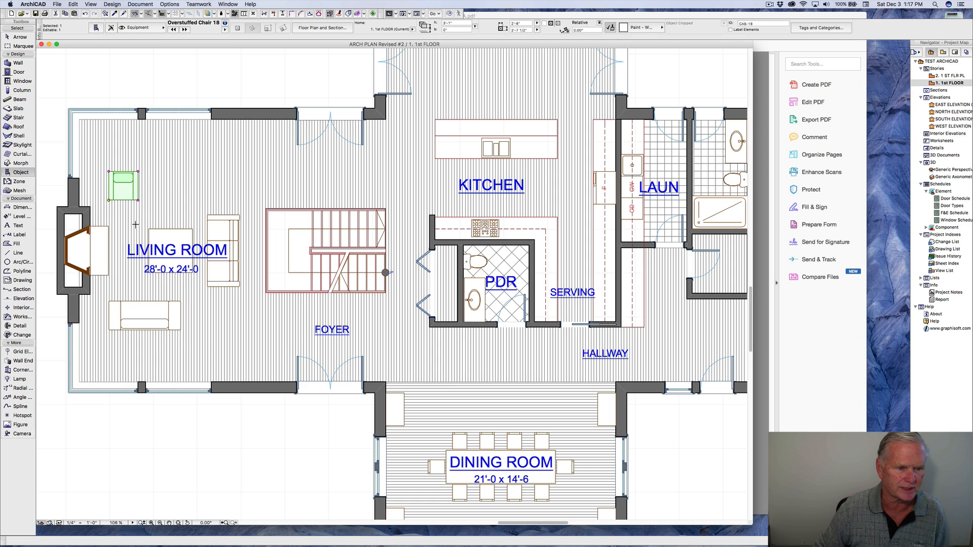
alt+super+click(114, 303)
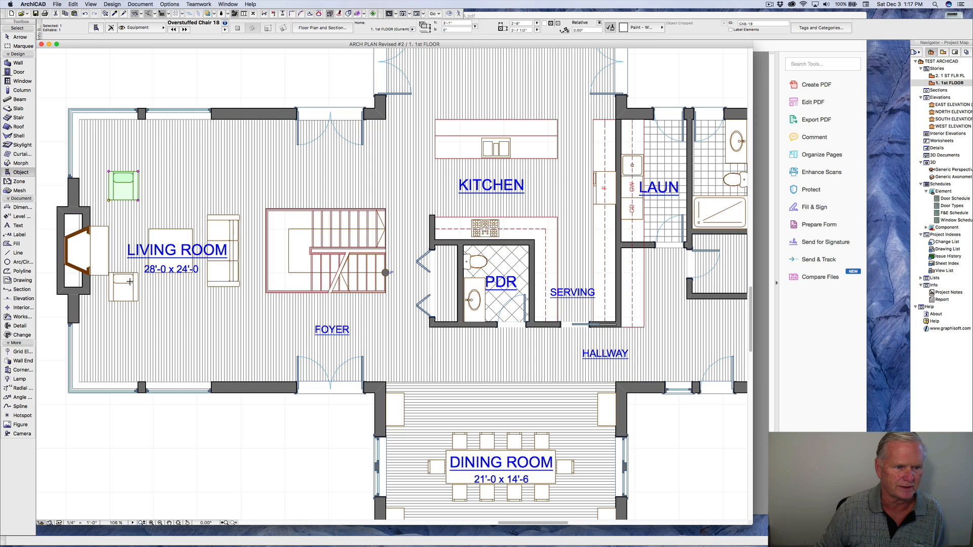
key(Escape)
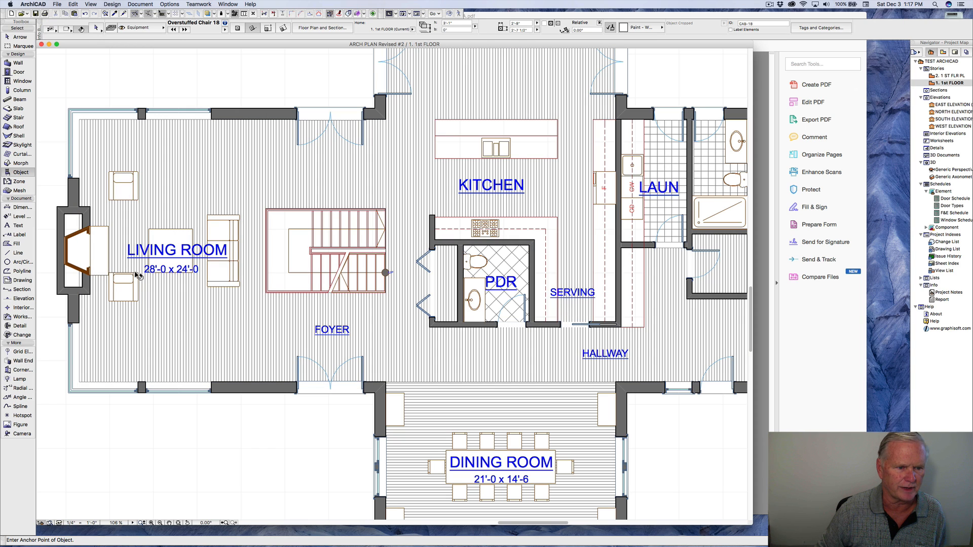
Rotate the lower overstuffed chair 180° about its corner nearest the coffee table.
shift+click(136, 273)
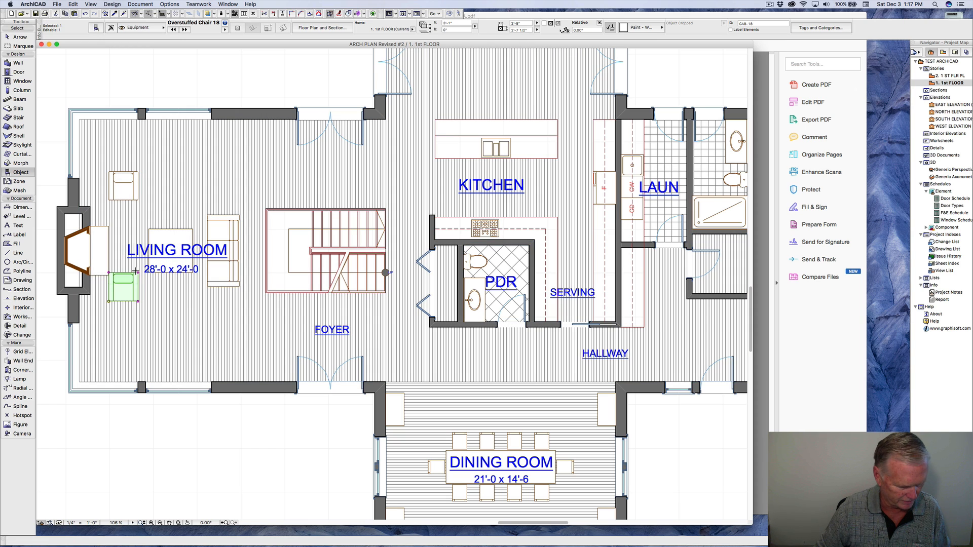
key(super+e)
click(137, 273)
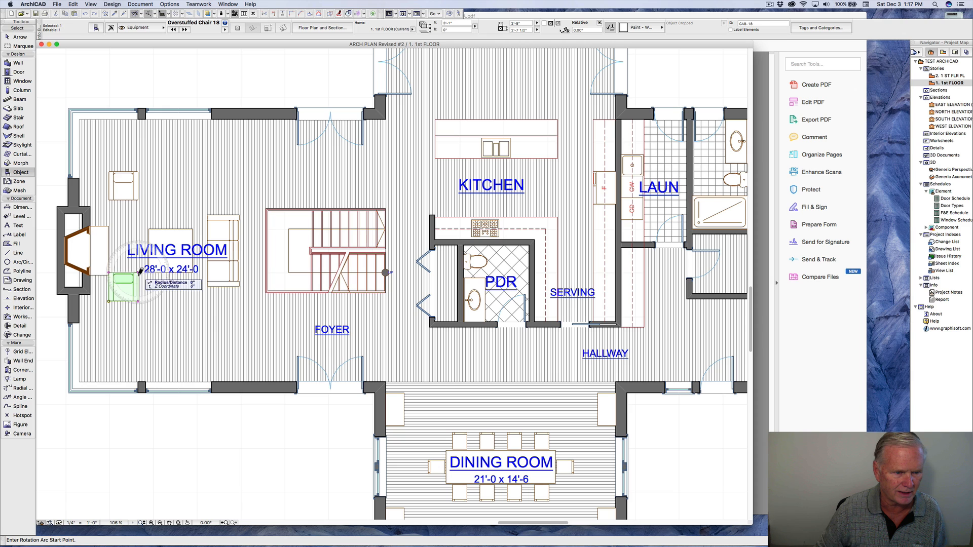
click(140, 303)
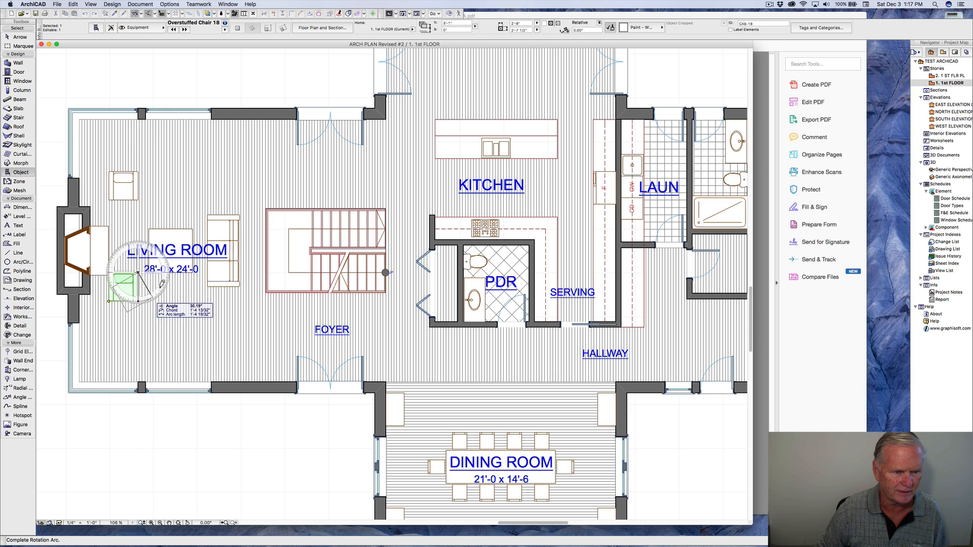
click(145, 266)
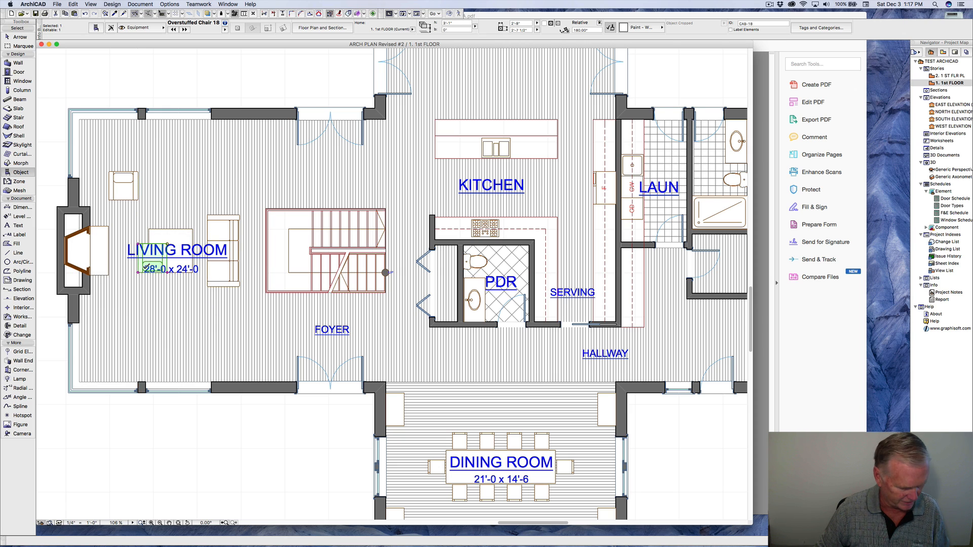
Move the rotated chair horizontally in line with the upper chair and vertically until its upper edge aligns with the sofa's lower end.
key(super+d)
click(138, 273)
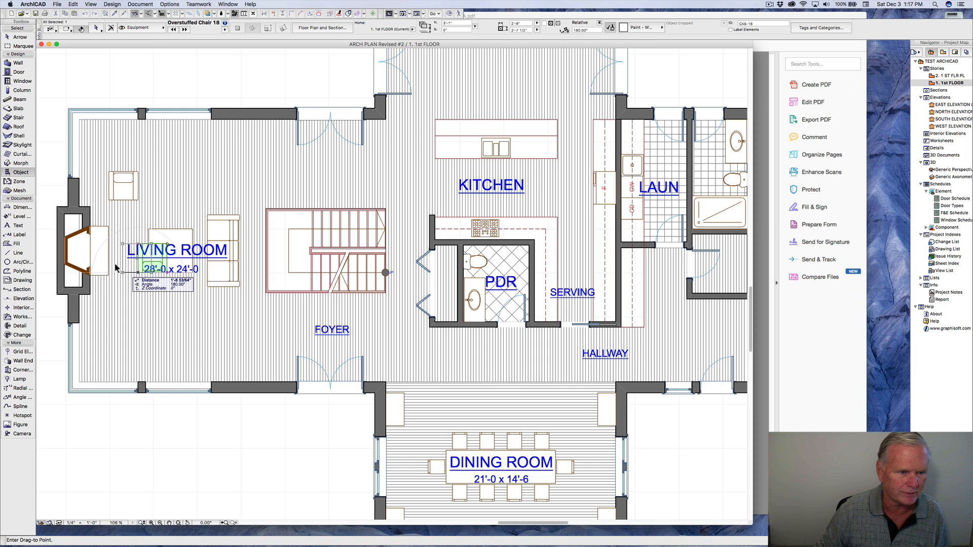
click(109, 273)
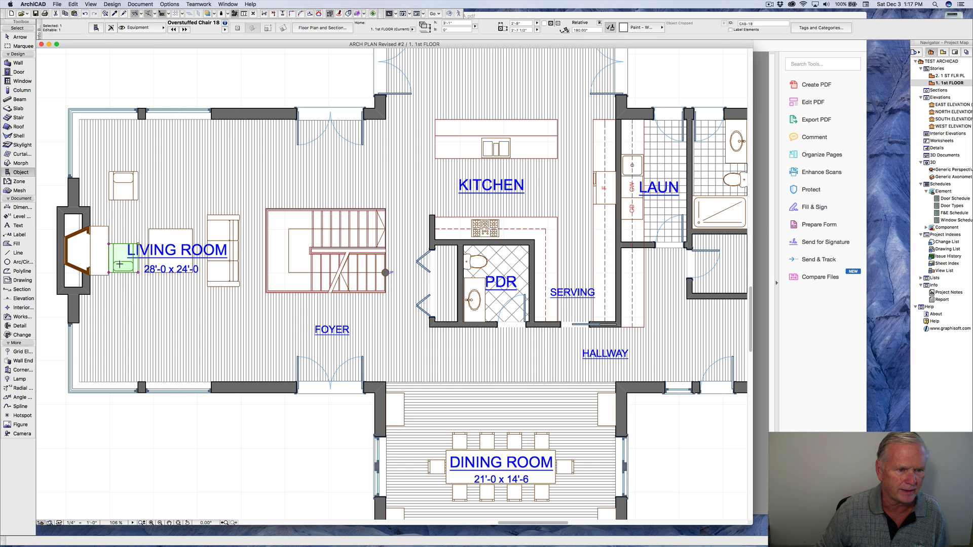
key(super+d)
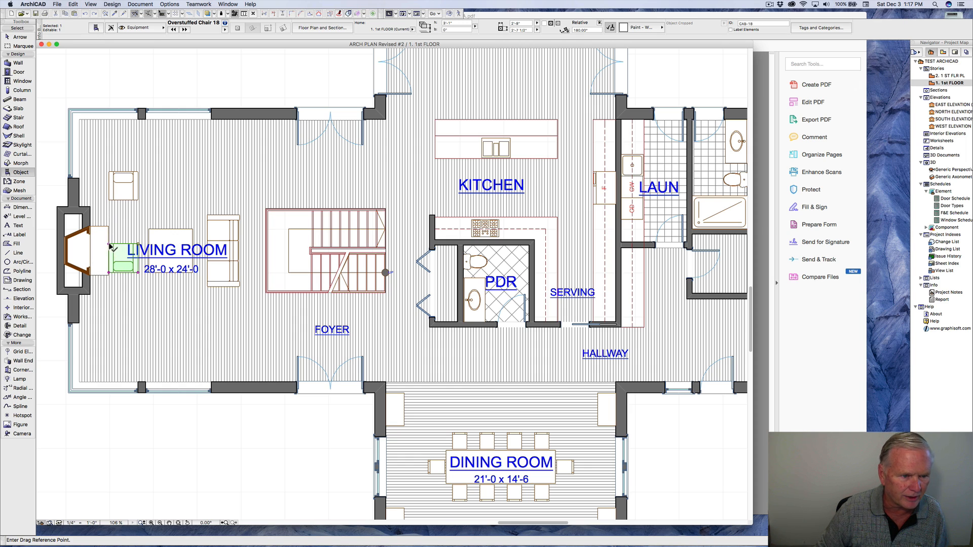
click(109, 244)
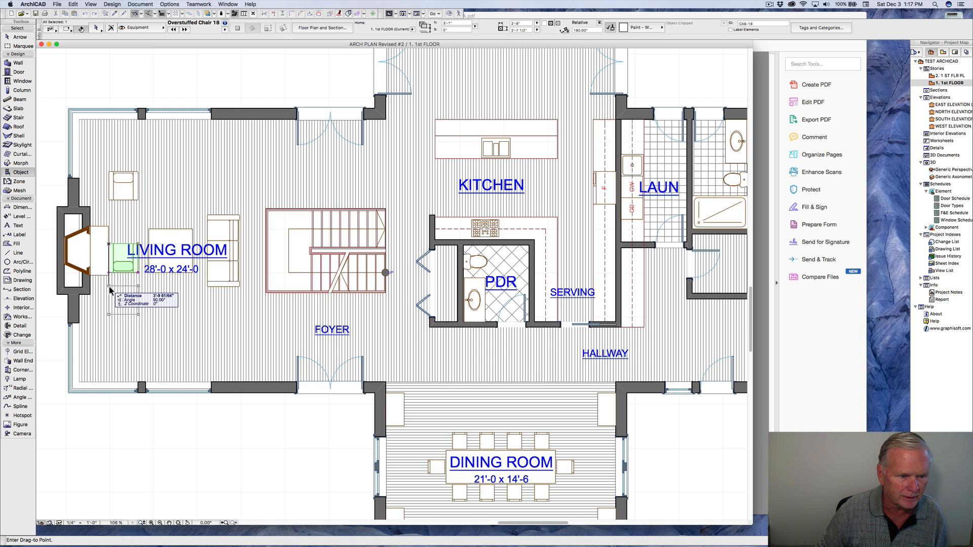
click(209, 289)
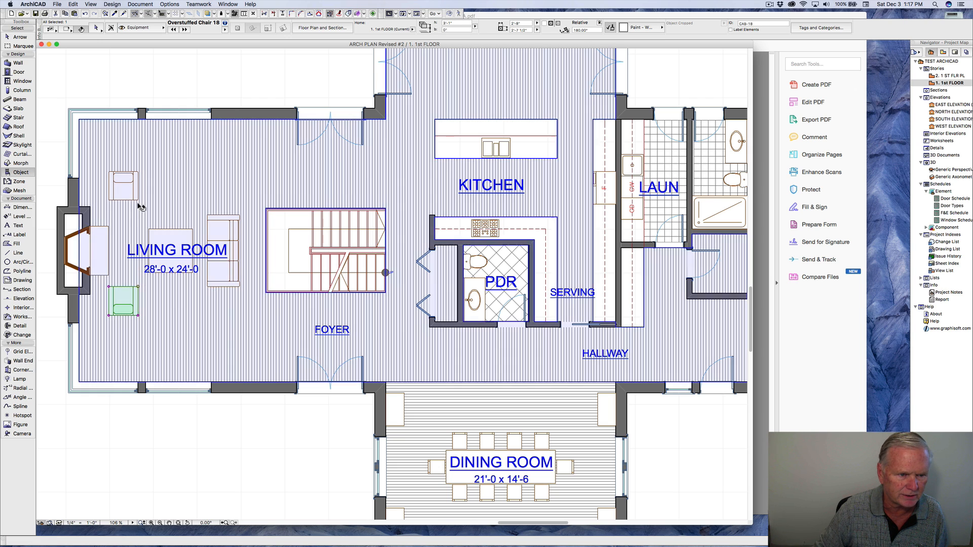
key(Escape)
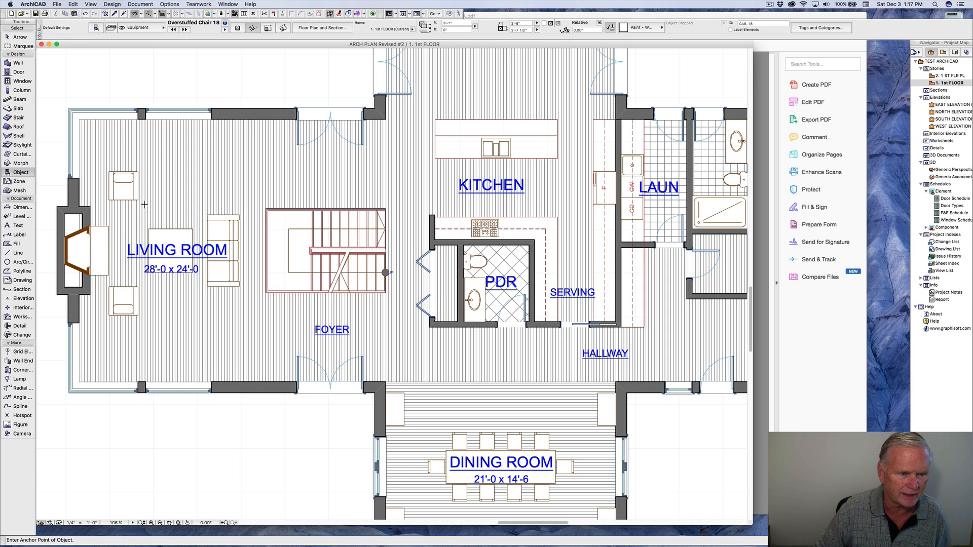
Move the upper overstuffed chair vertically until its lower edge aligns with the sofa's upper end.
shift+click(140, 202)
key(super+d)
click(139, 201)
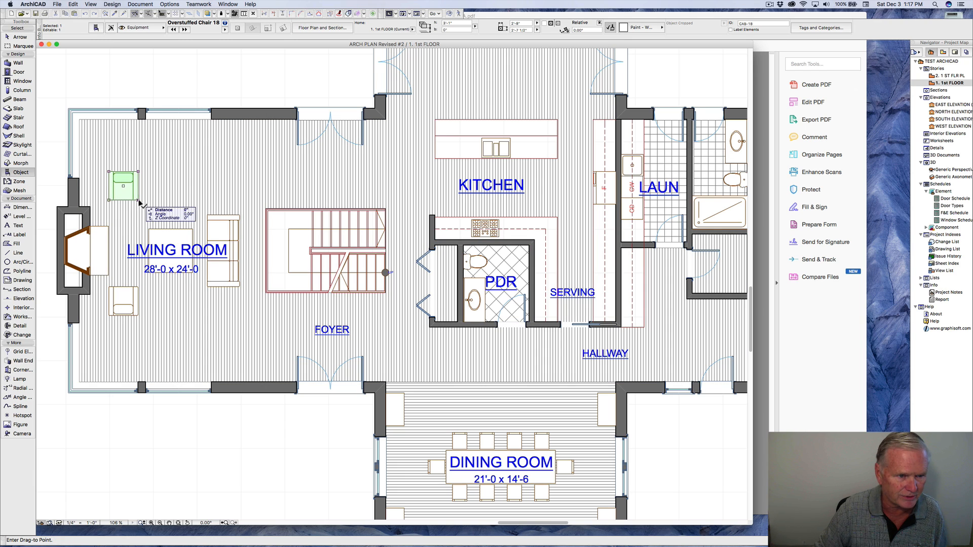
click(207, 219)
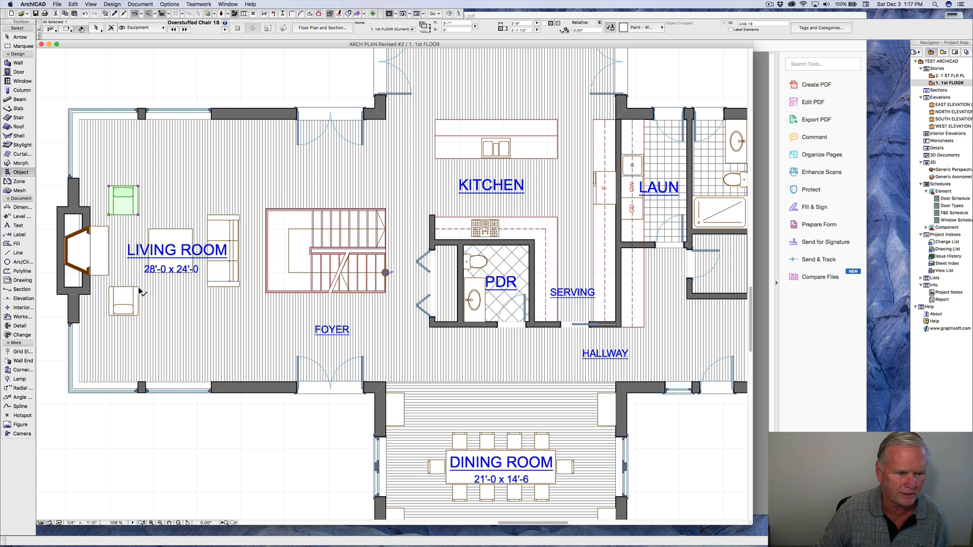
Copy both overstuffed chairs together 3'-6" horizontally toward the sofa.
shift+click(138, 289)
right_click(157, 292)
mouse_move(180, 366)
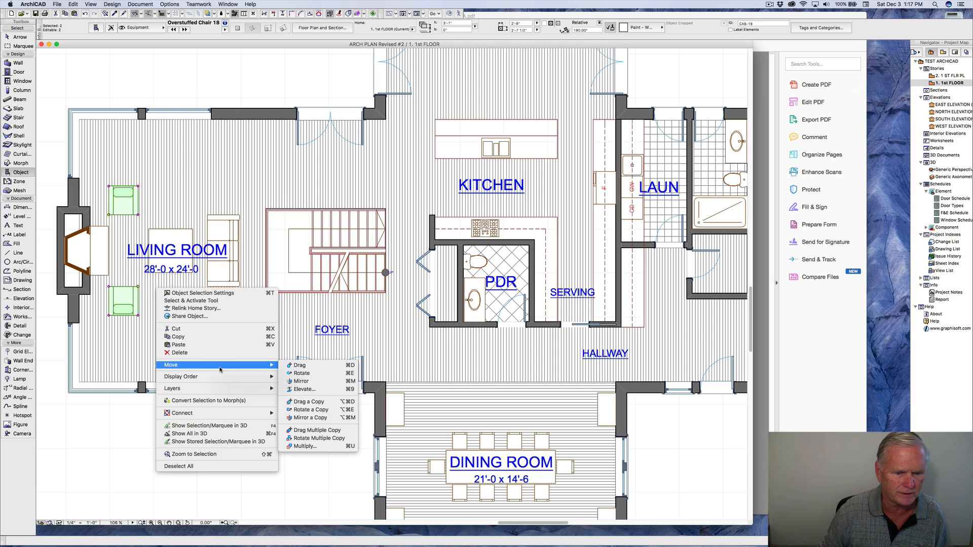
click(308, 402)
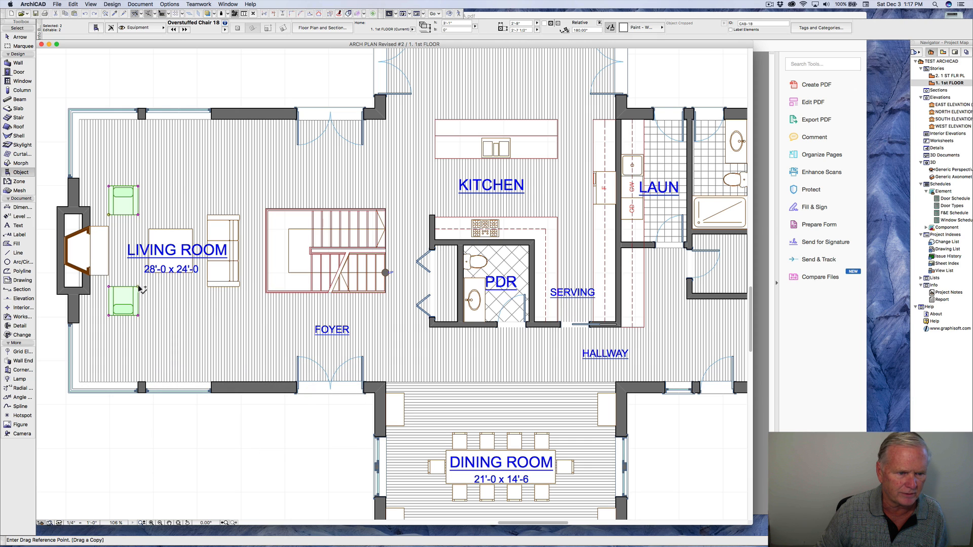
click(138, 287)
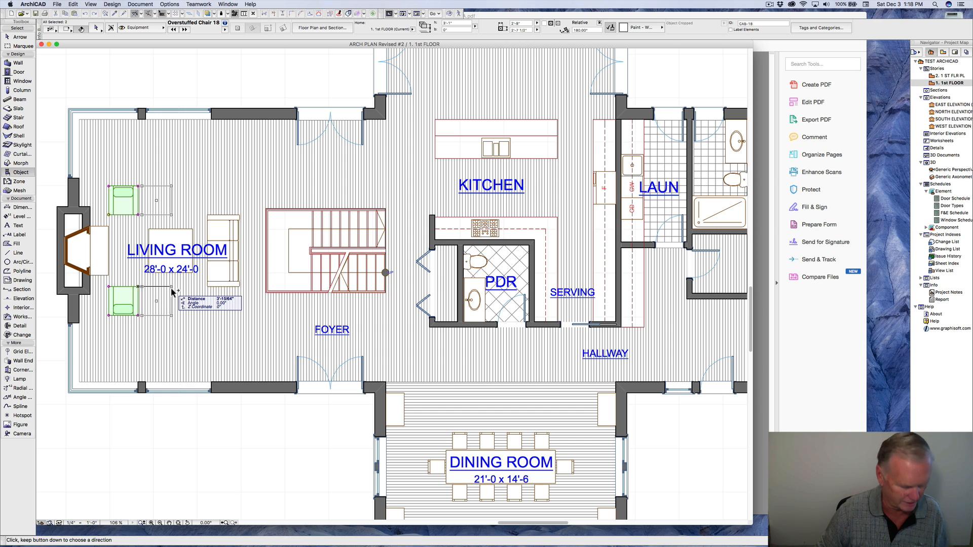
key(Tab)
text(3)
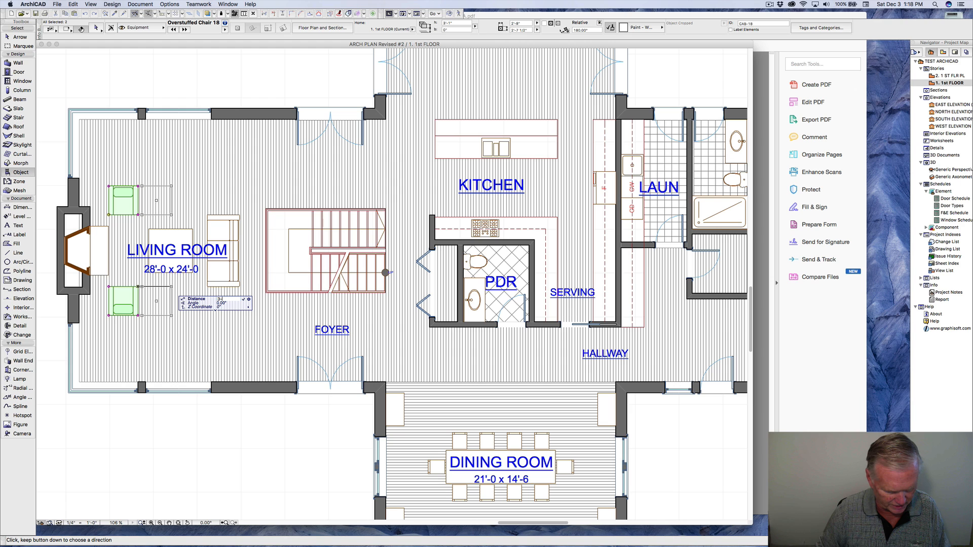
text(-6)
key(Return)
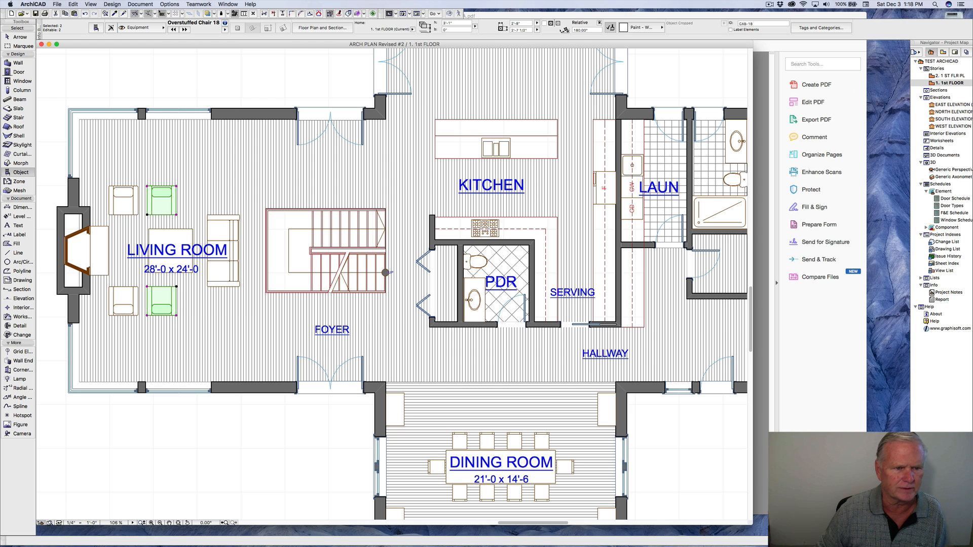
key(Escape)
Move the sofa layout about 2'-1" horizontally toward the fireplace and shift it slightly back toward the foyer.
click(172, 250)
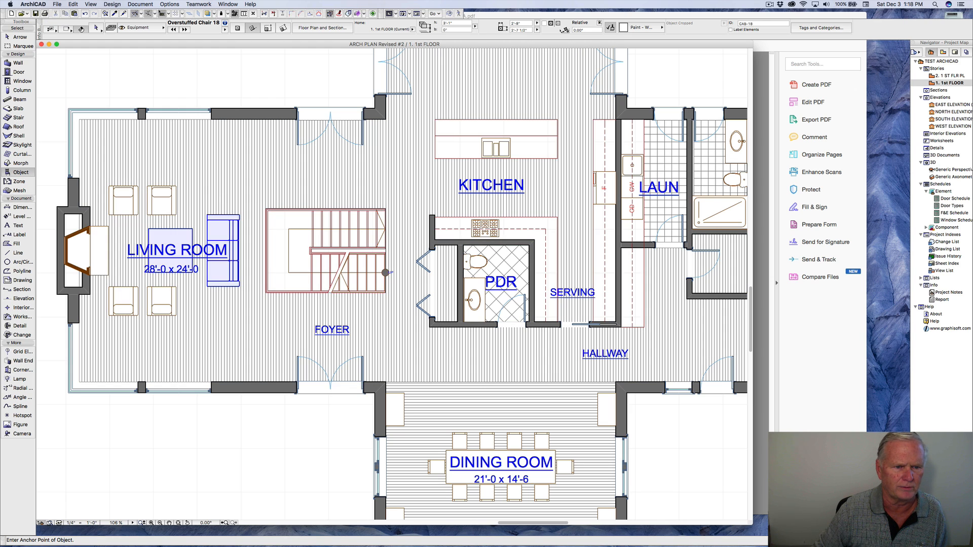
key(super+d)
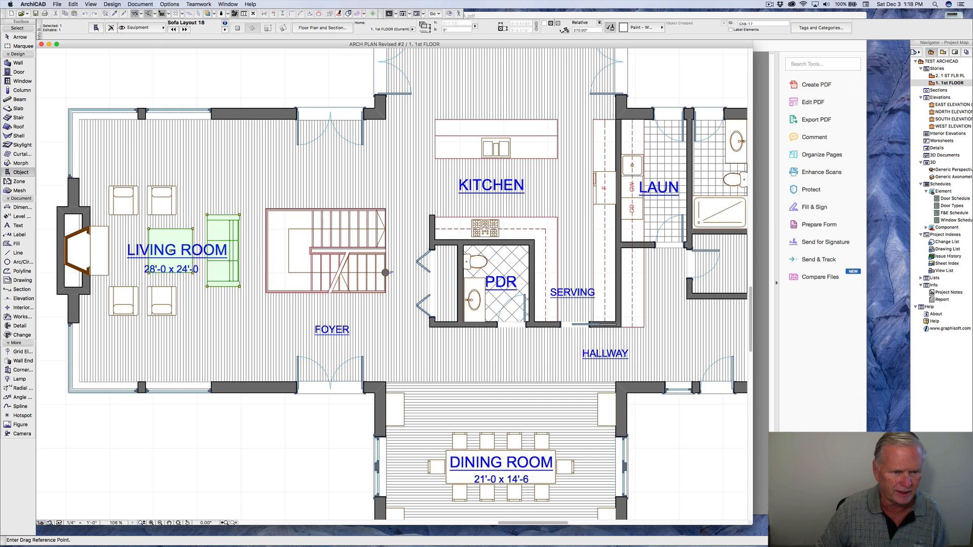
click(218, 240)
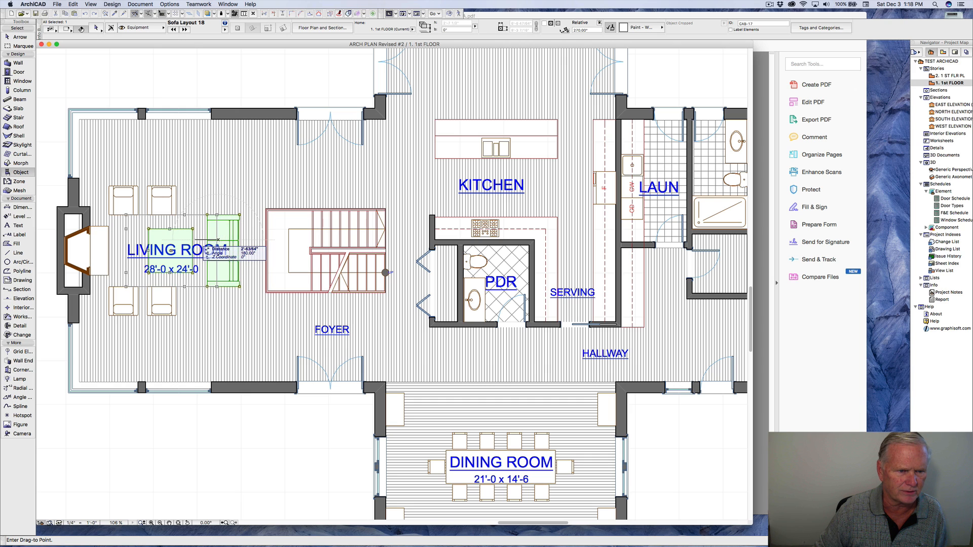
click(195, 240)
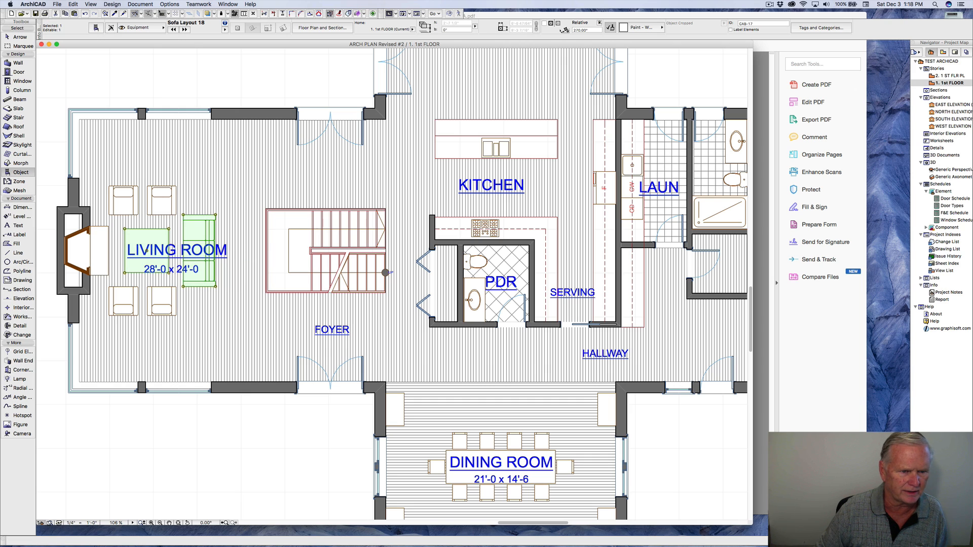
key(super+d)
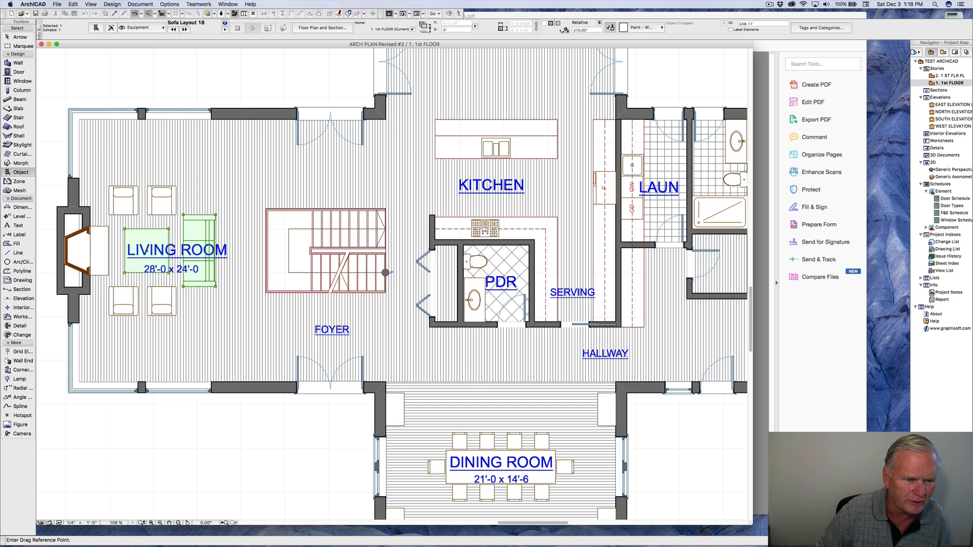
click(146, 250)
click(155, 251)
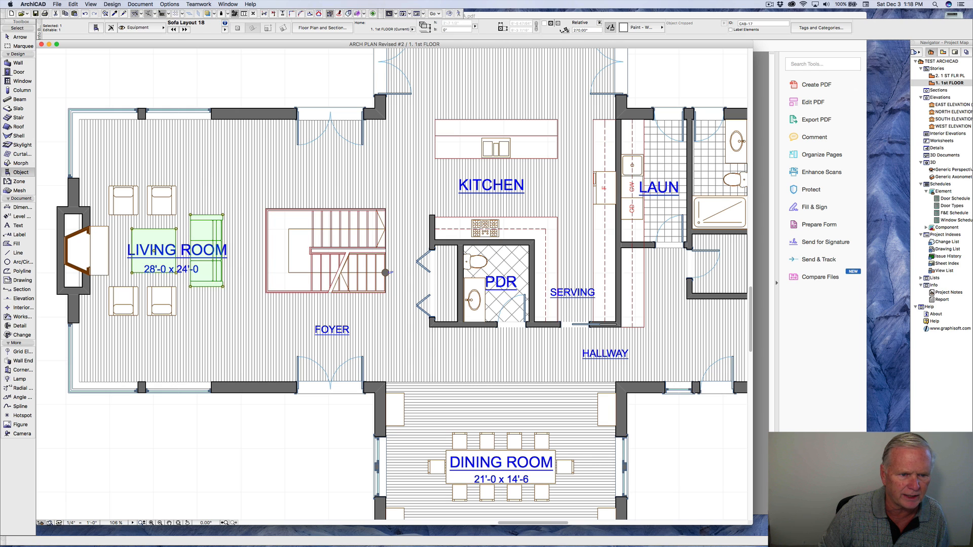
Set the spacing between the sofa and coffee table to 2' in the sofa layout's dimension settings.
right_click(202, 232)
click(228, 240)
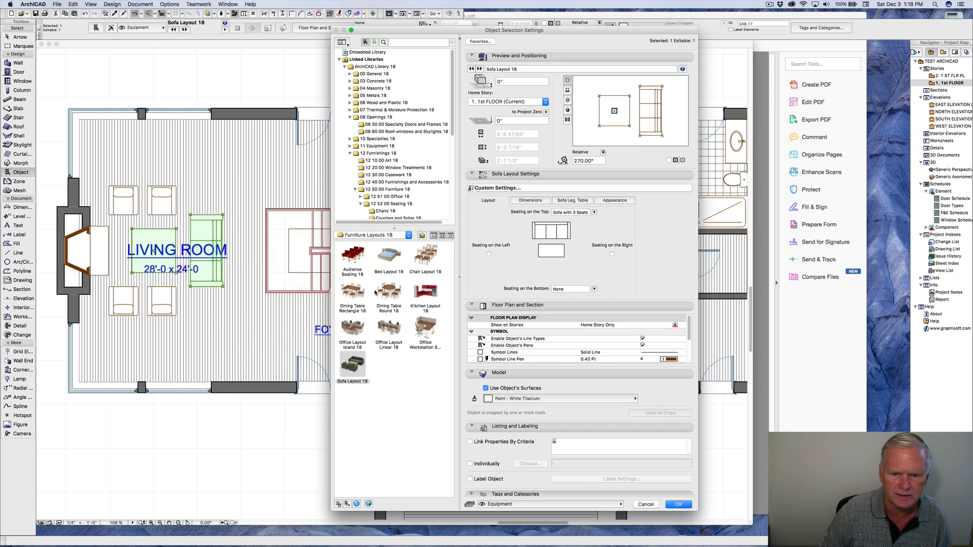
click(536, 203)
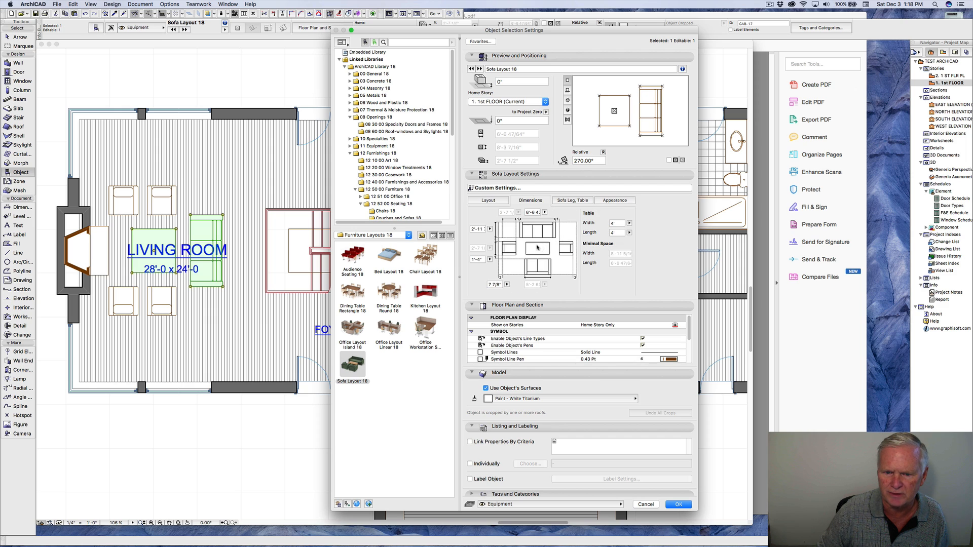
click(477, 259)
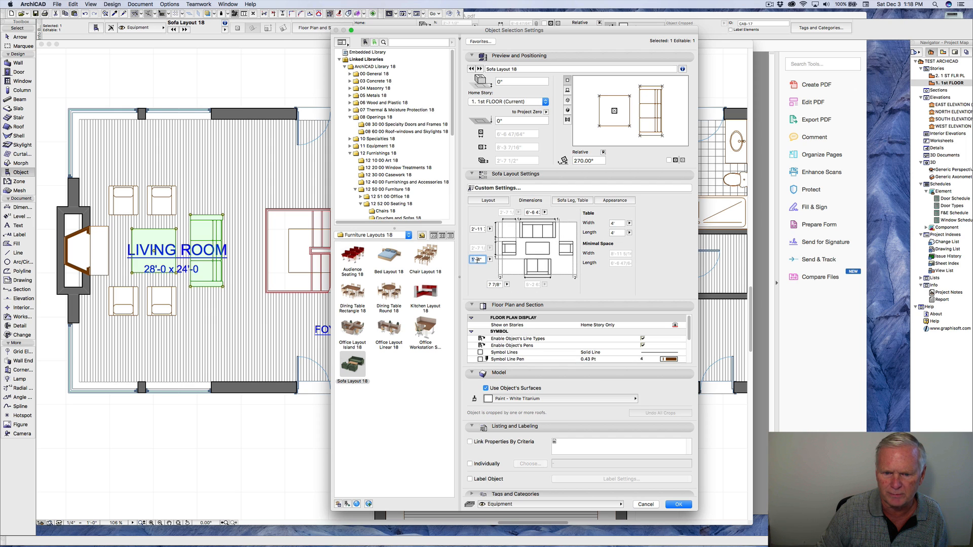
text(2)
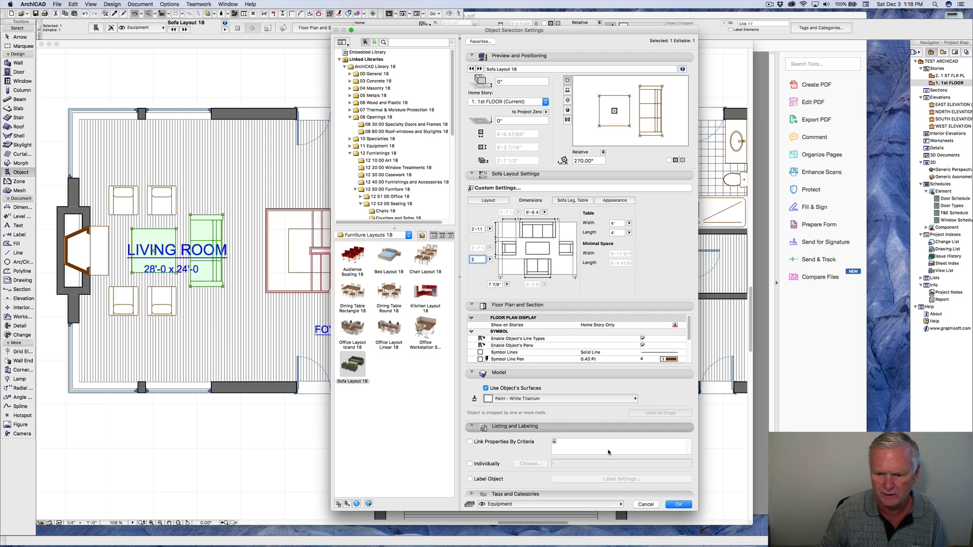
key(Tab)
click(678, 505)
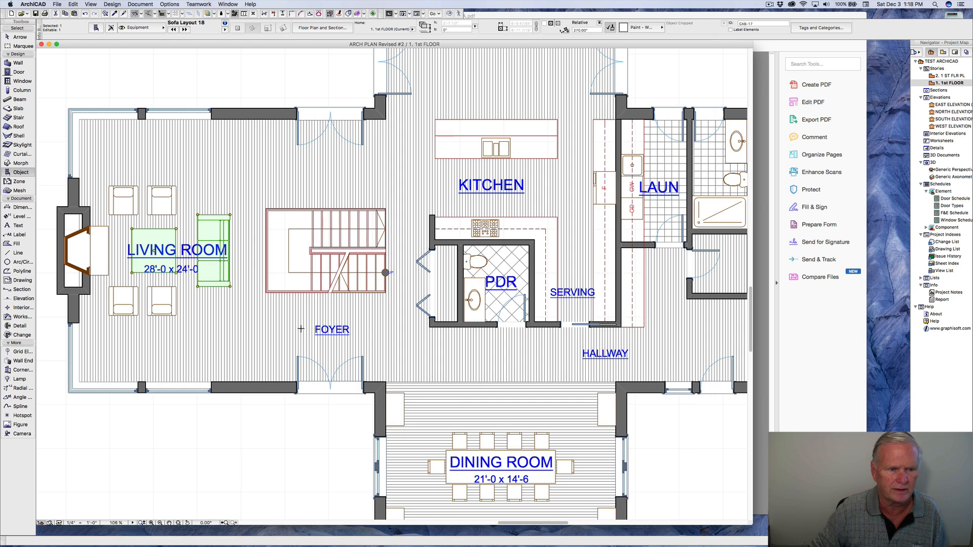
Move the sofa layout about 8" horizontally toward the fireplace and deselect it.
key(super+d)
click(200, 205)
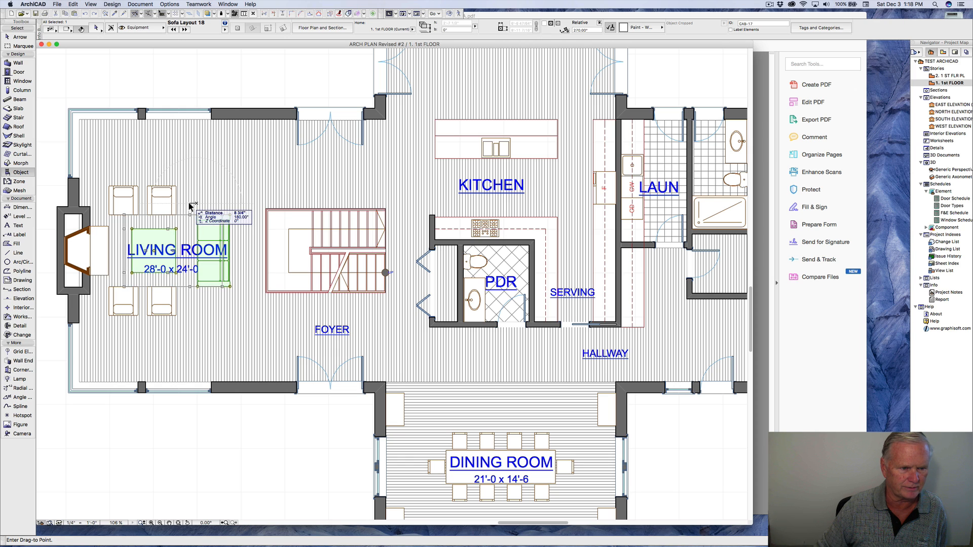
click(190, 205)
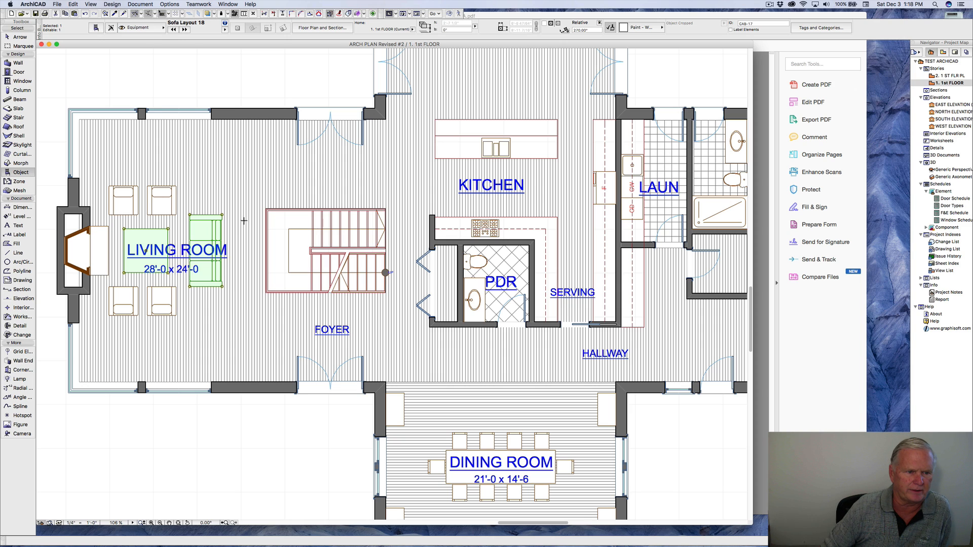
key(Escape)
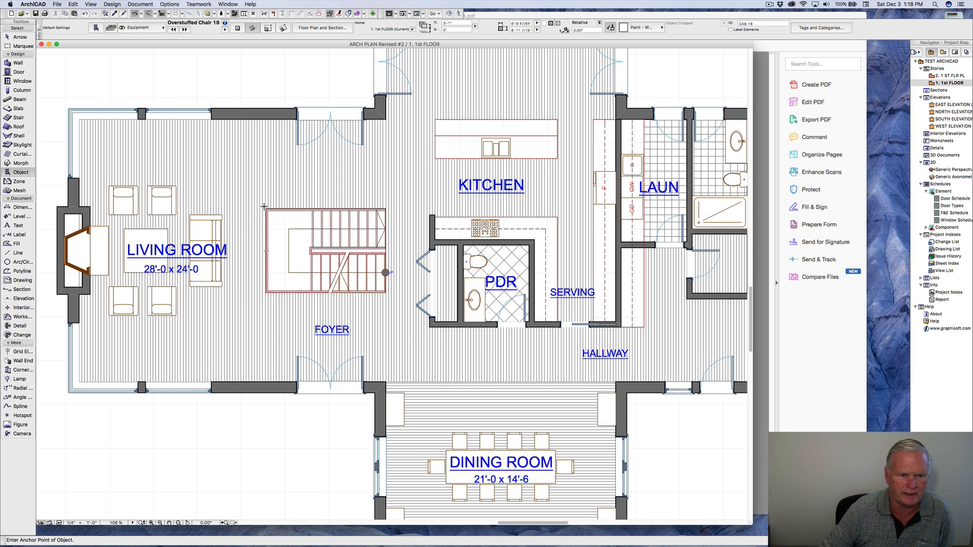
Measure the horizontal clearance between the staircase's living room side and the back of the sofa.
key(m)
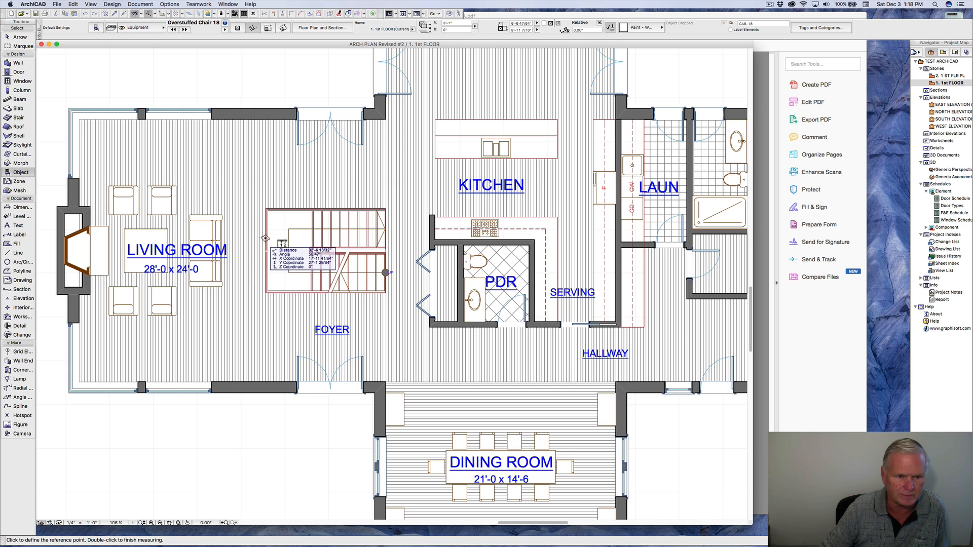
click(267, 209)
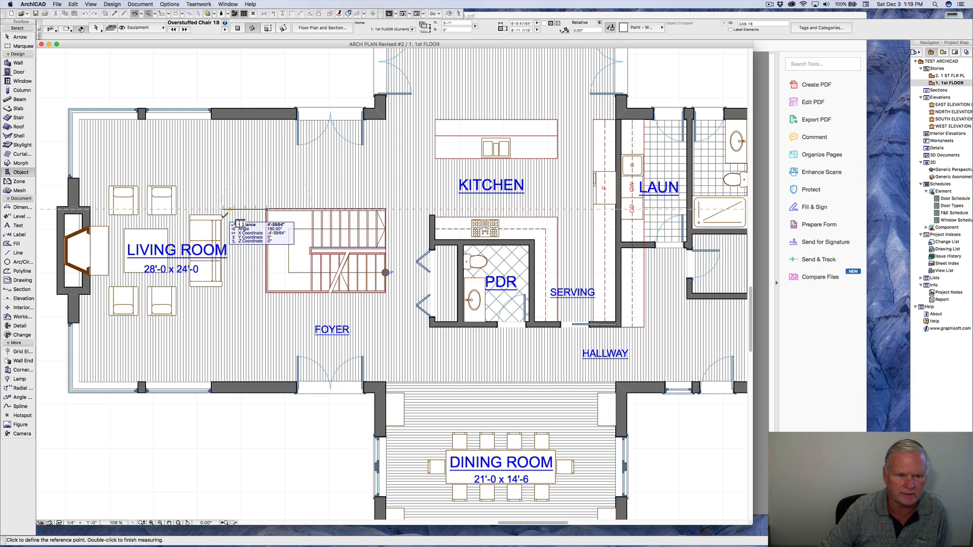
key(Escape)
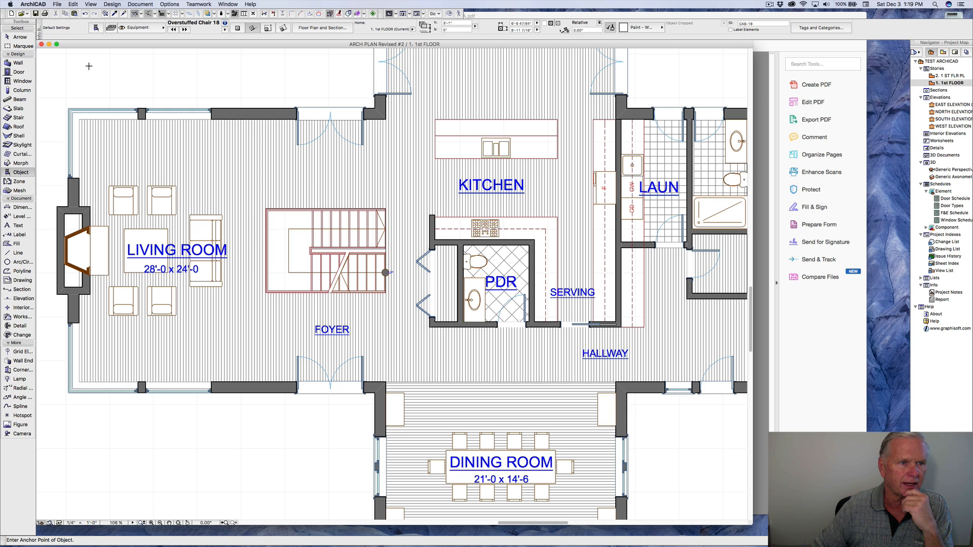
Choose Coffee Table 02 18 from the Tables-Coffee 18 library folder as the default object.
click(96, 27)
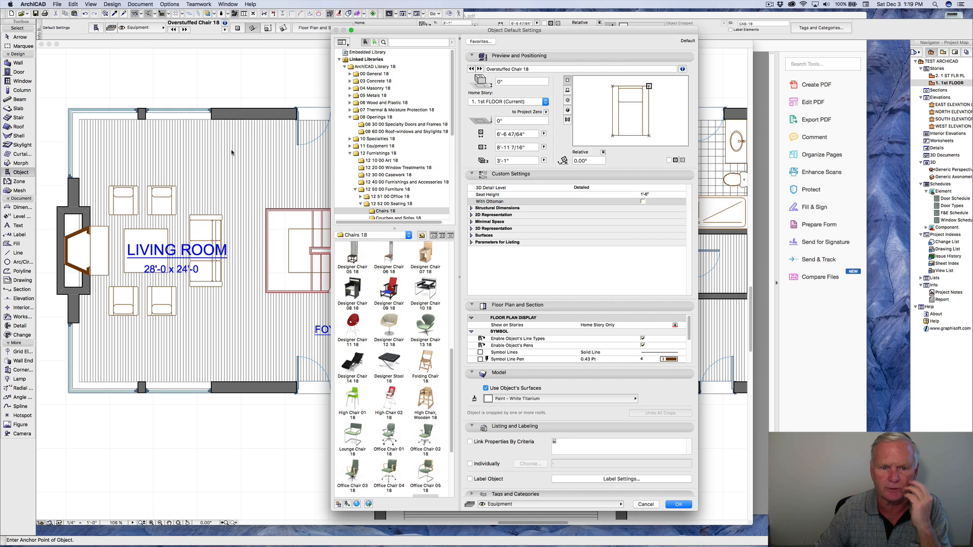
scroll(384, 186, down, 5)
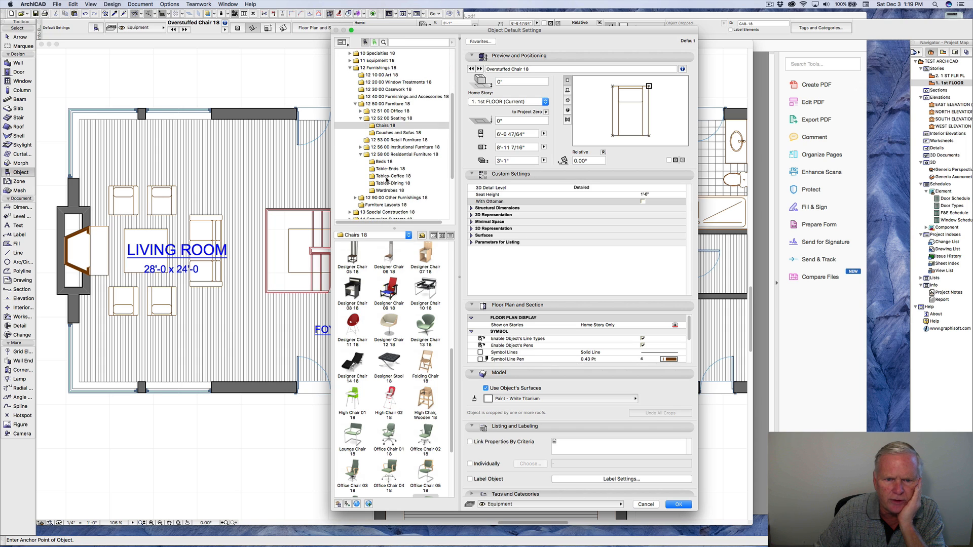
click(385, 169)
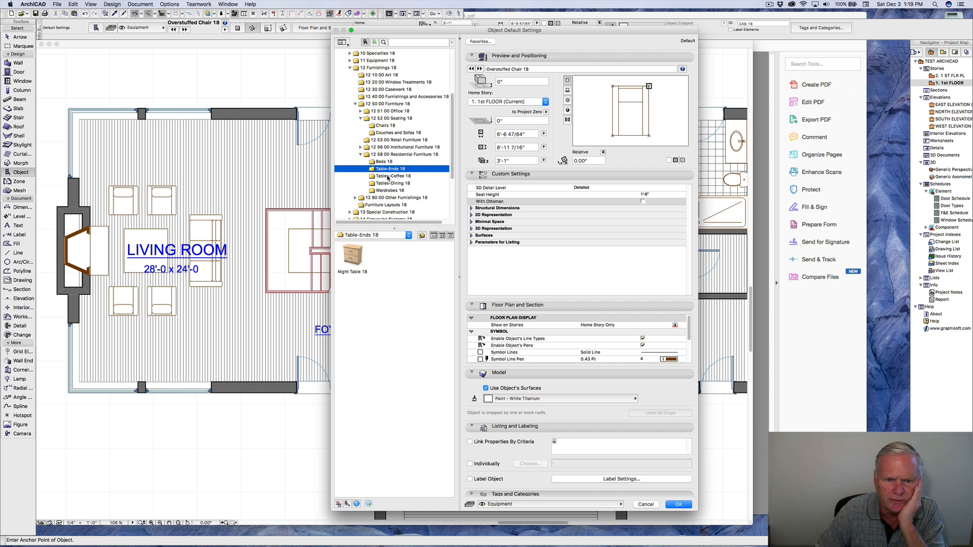
click(388, 177)
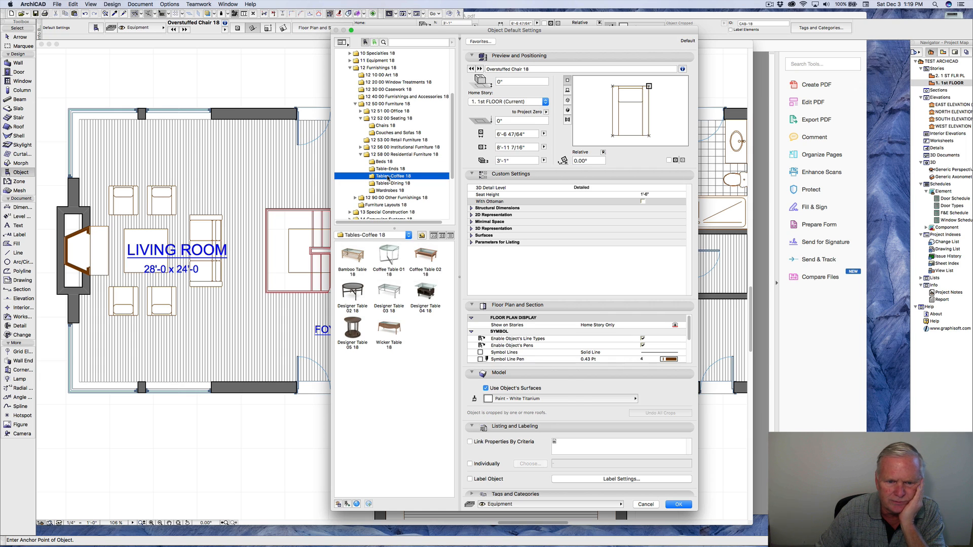
click(431, 257)
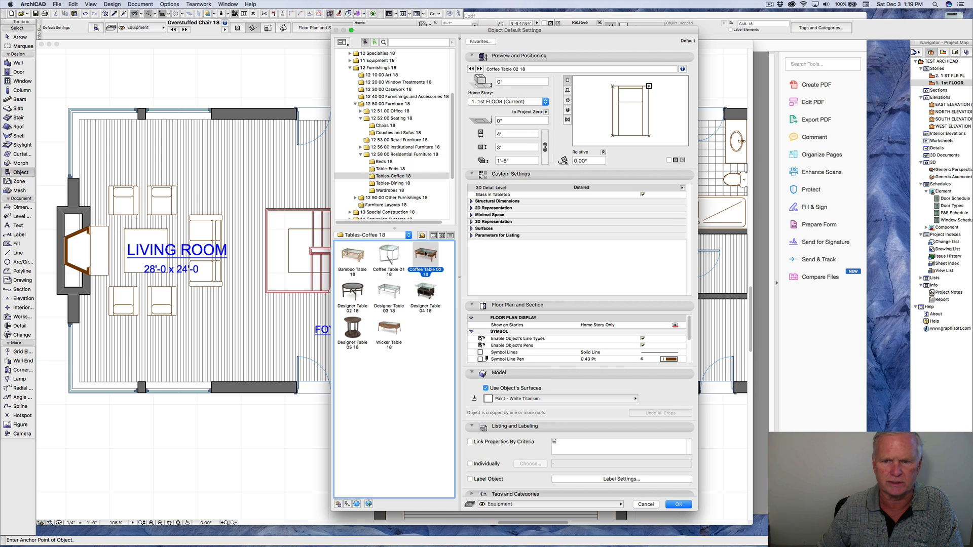
Set the default coffee table's size to 3' by 16" with a height of 30" and accept the settings.
click(507, 134)
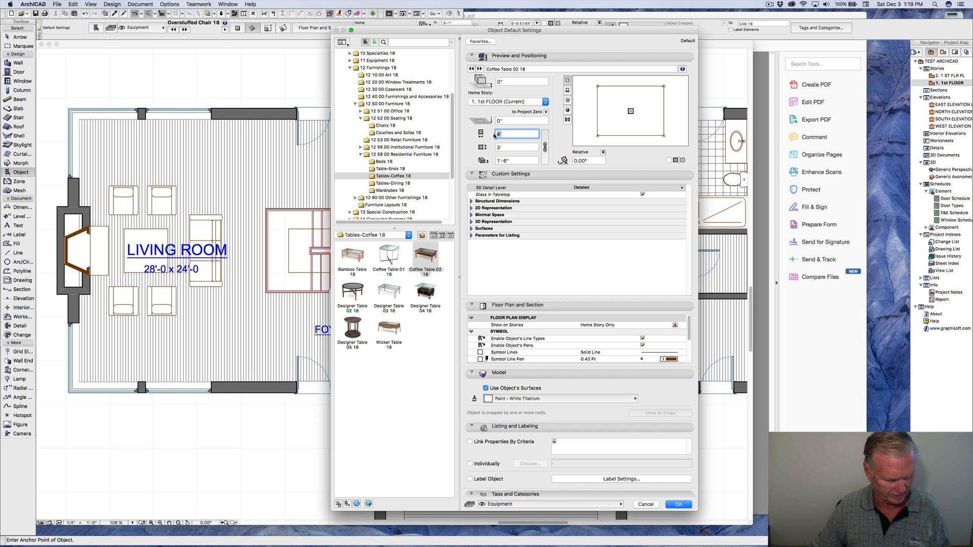
text(3)
click(506, 146)
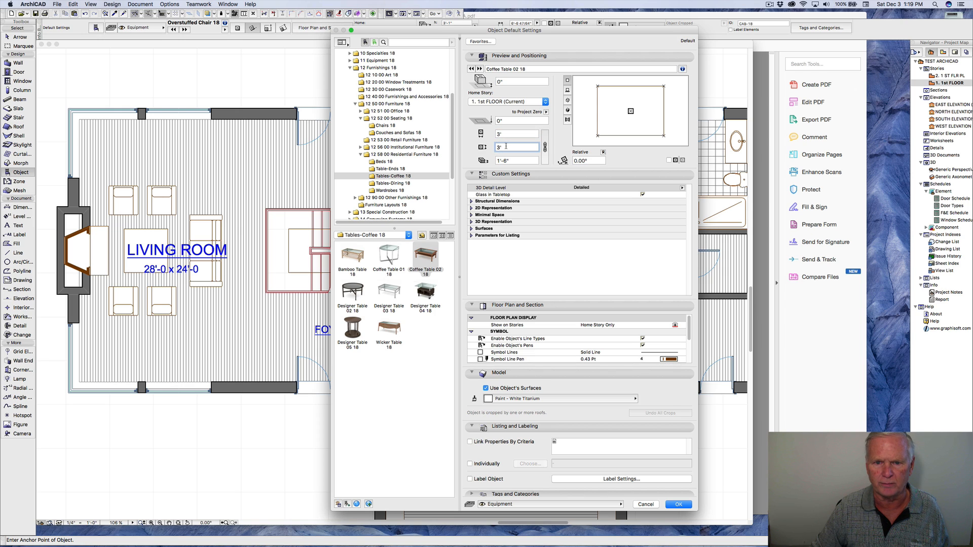
drag(506, 146, 492, 147)
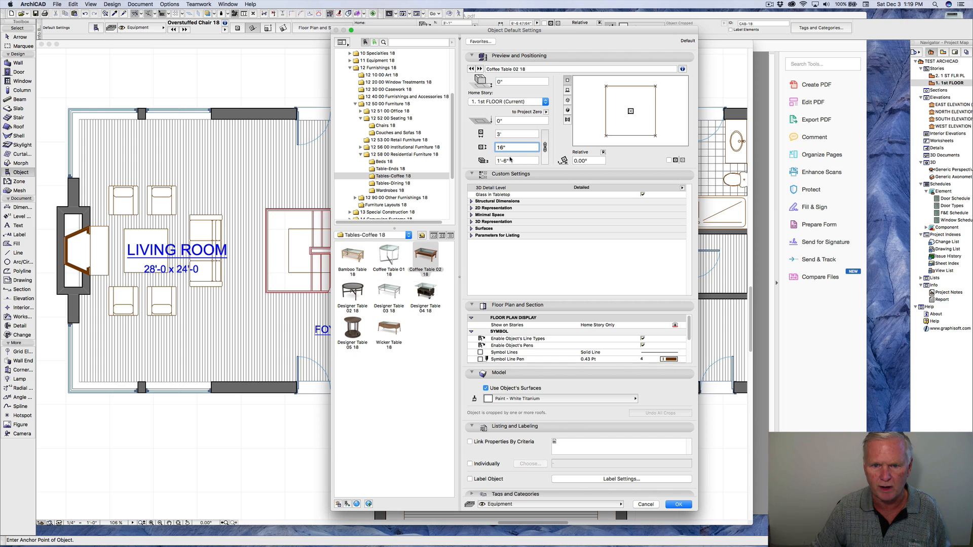
drag(510, 160, 488, 161)
text(3)
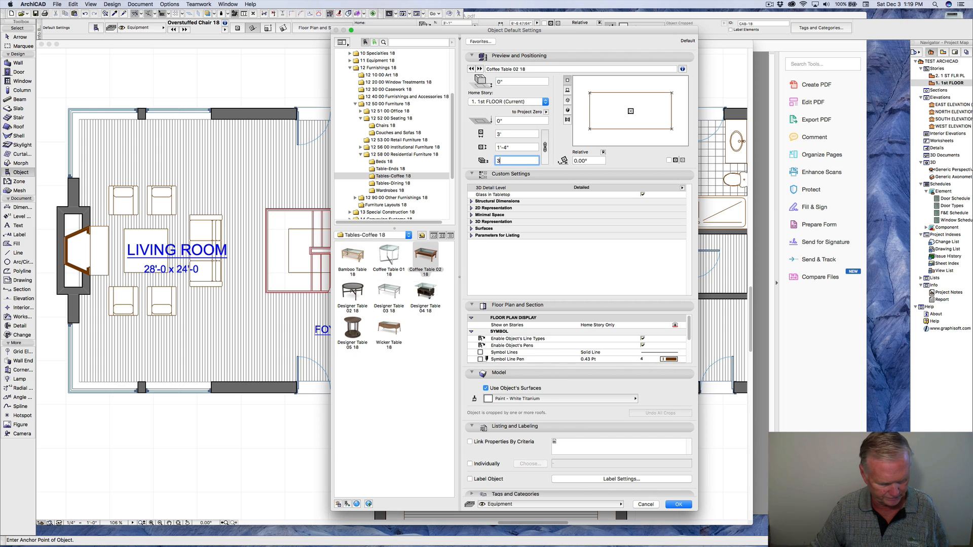
text(0)
key(Return)
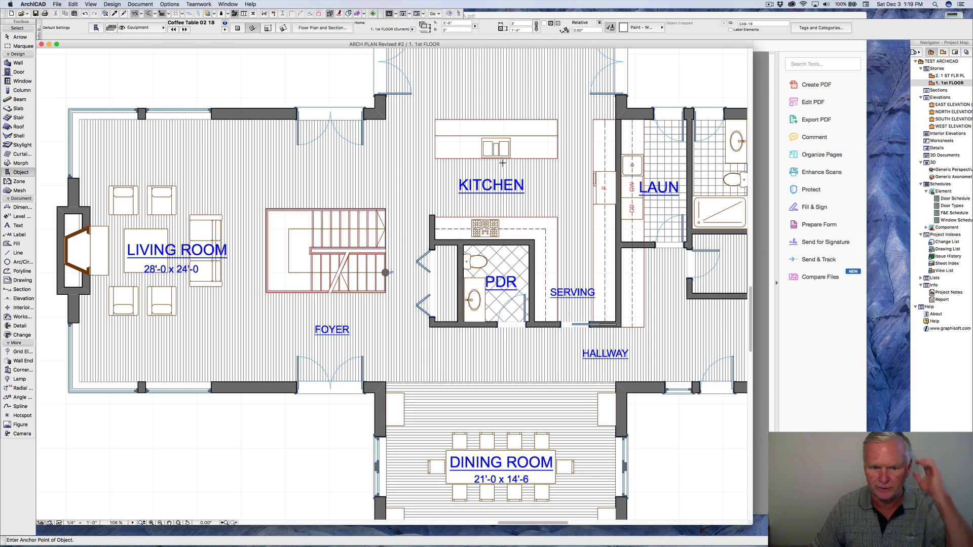
Place the table rotated 90° between the sofa and the staircase, and set its length to 6'.
click(249, 246)
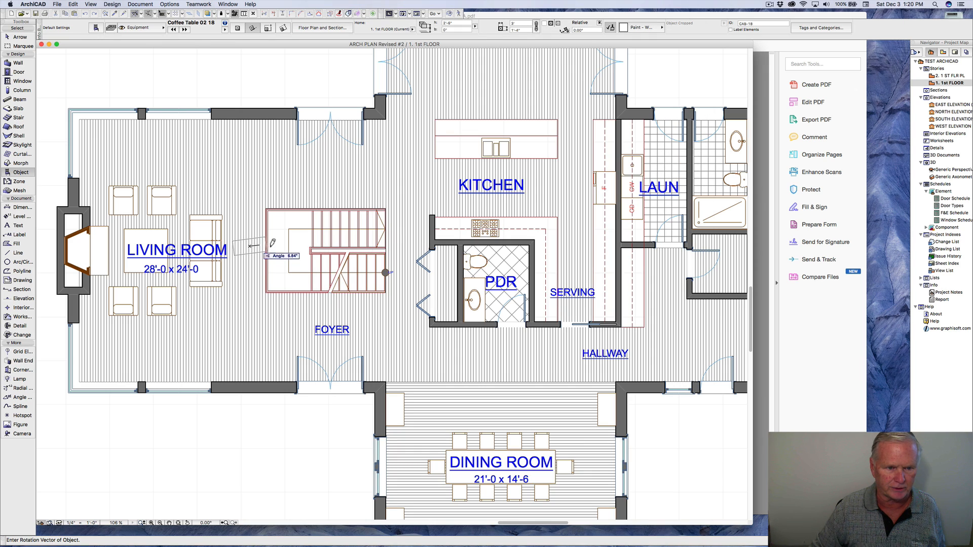
click(252, 203)
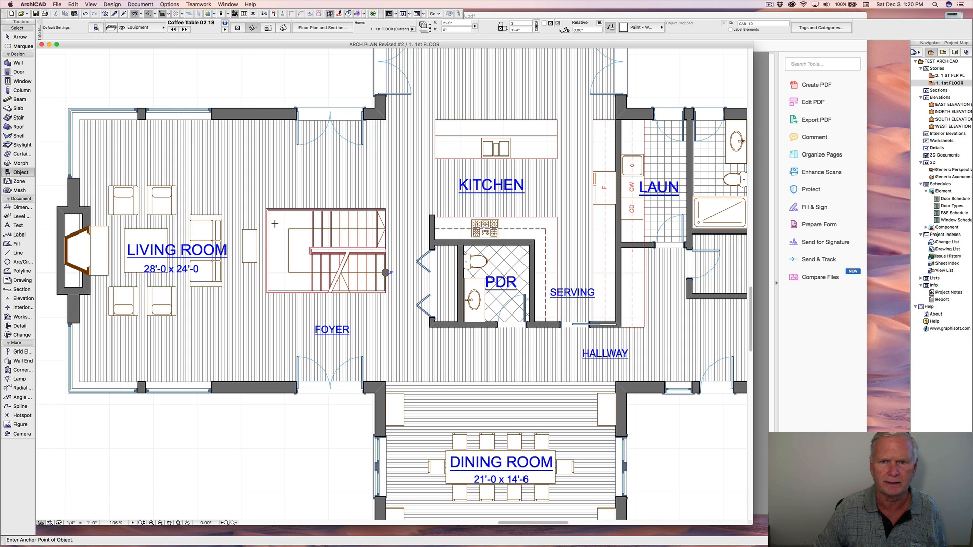
shift+click(257, 233)
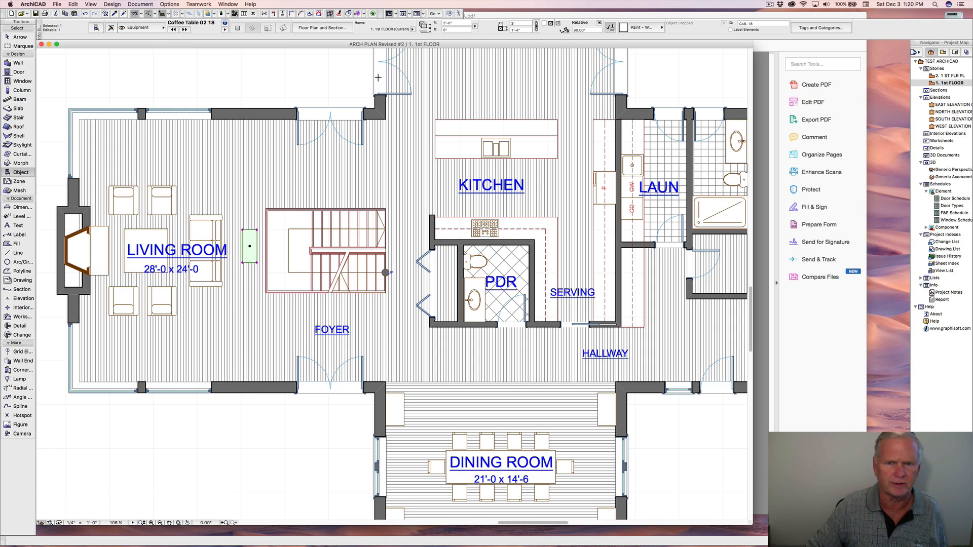
click(517, 22)
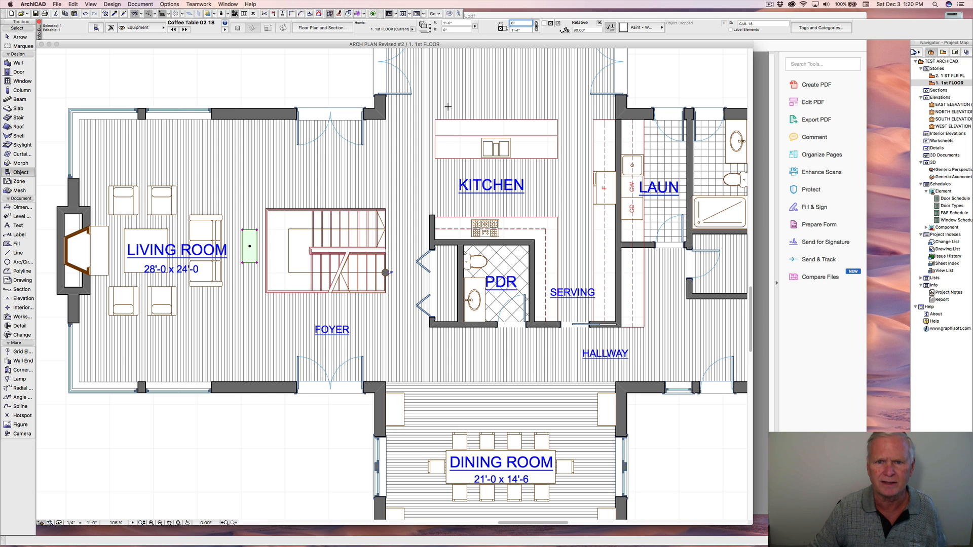
text(6)
key(Return)
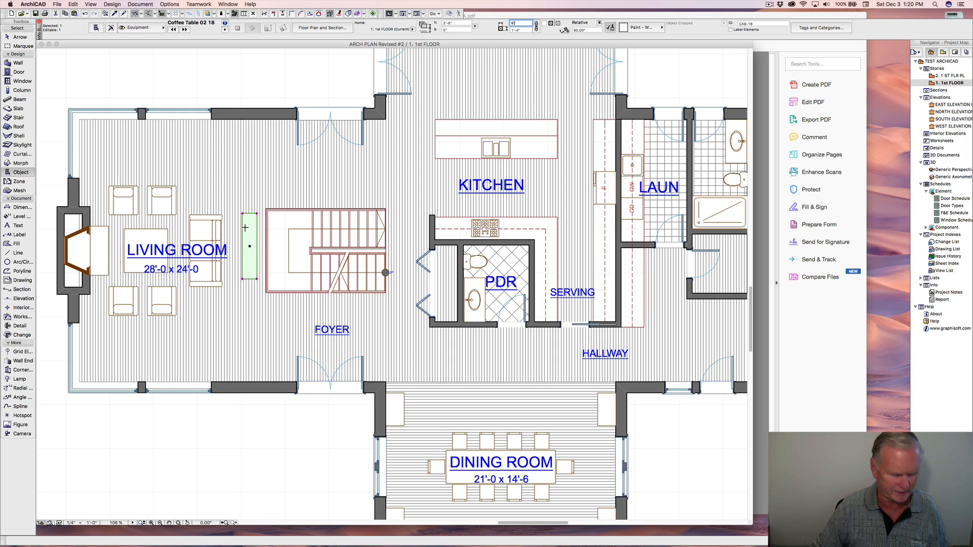
Move the narrow table vertically until its center lines up with the center of the fireplace.
key(super+d)
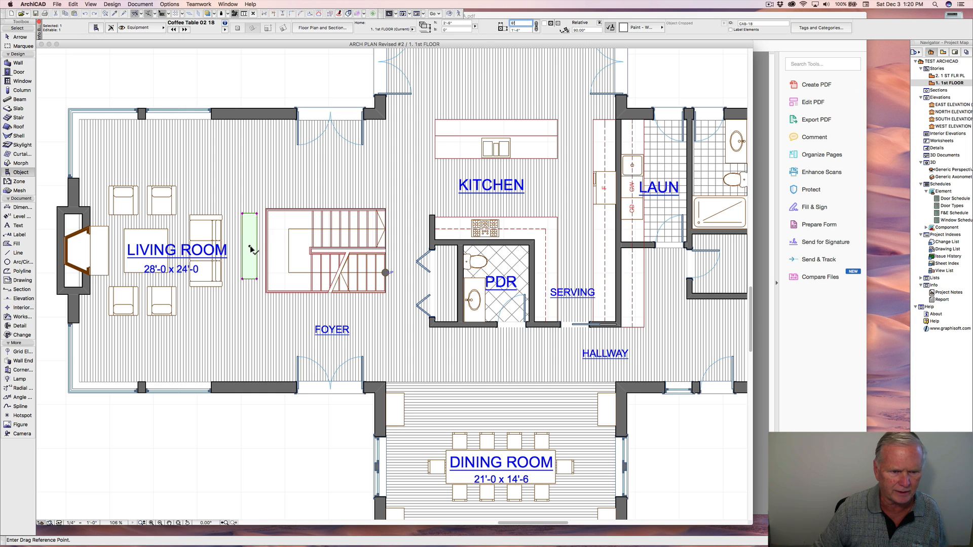
click(249, 247)
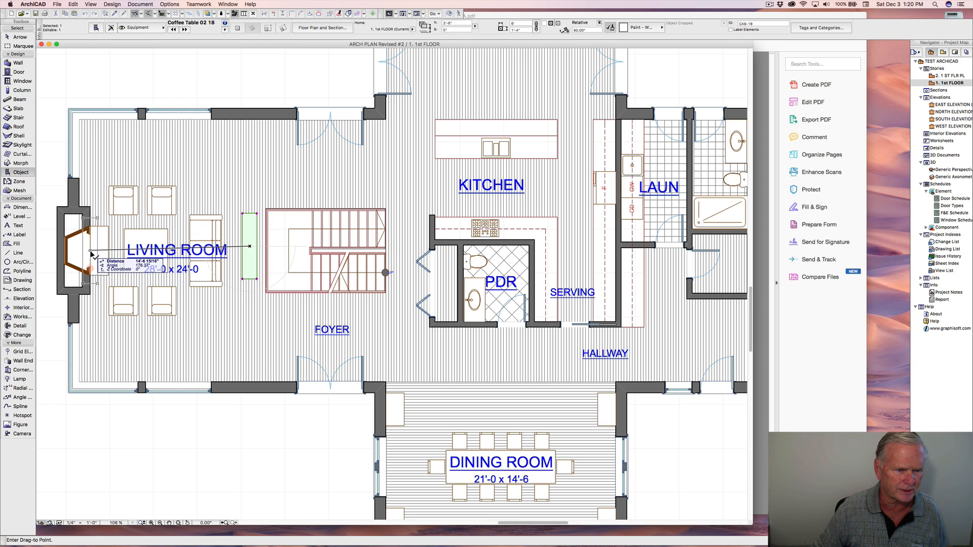
key(shift)
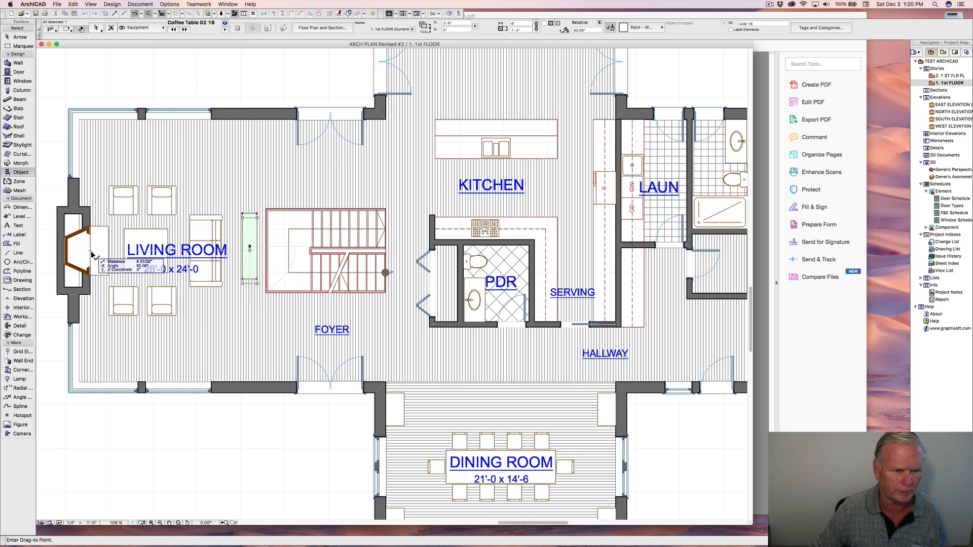
click(91, 253)
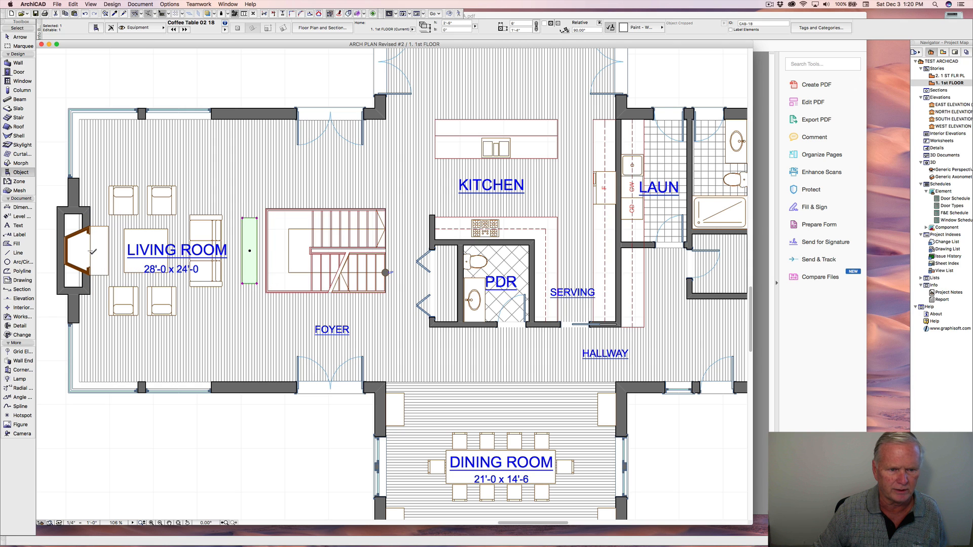
Move the narrow table horizontally until its long edge meets the staircase's living room side.
click(257, 218)
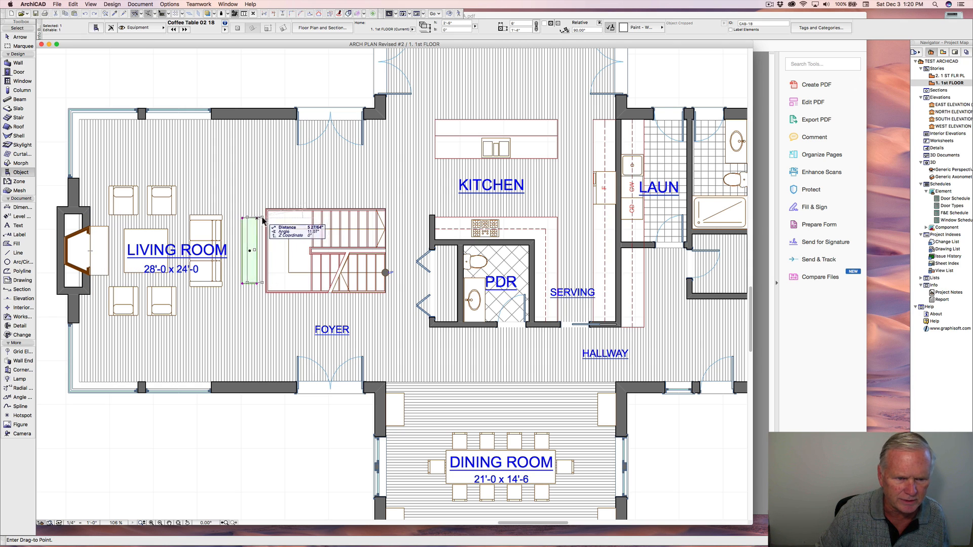
scroll(262, 221, up, 5)
scroll(262, 220, up, 2)
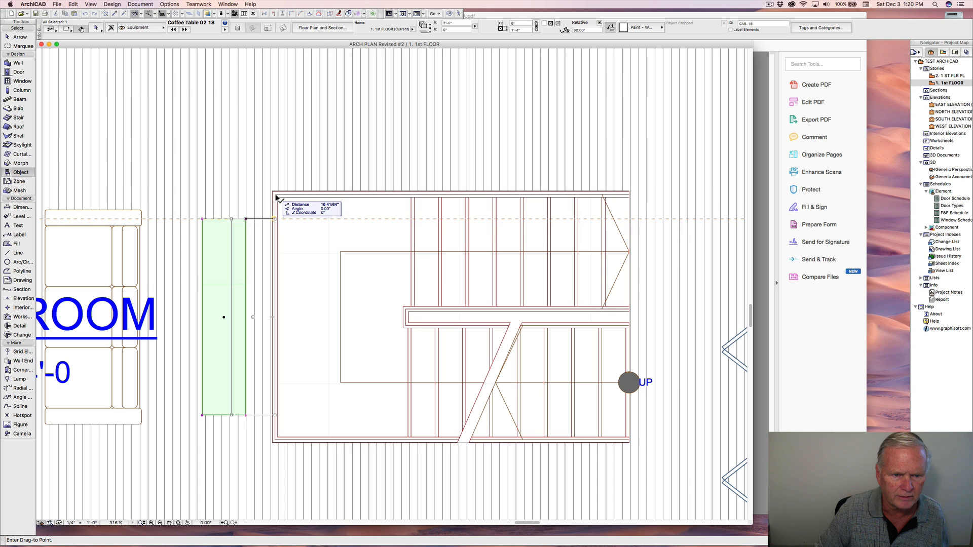
click(277, 196)
scroll(238, 264, down, 5)
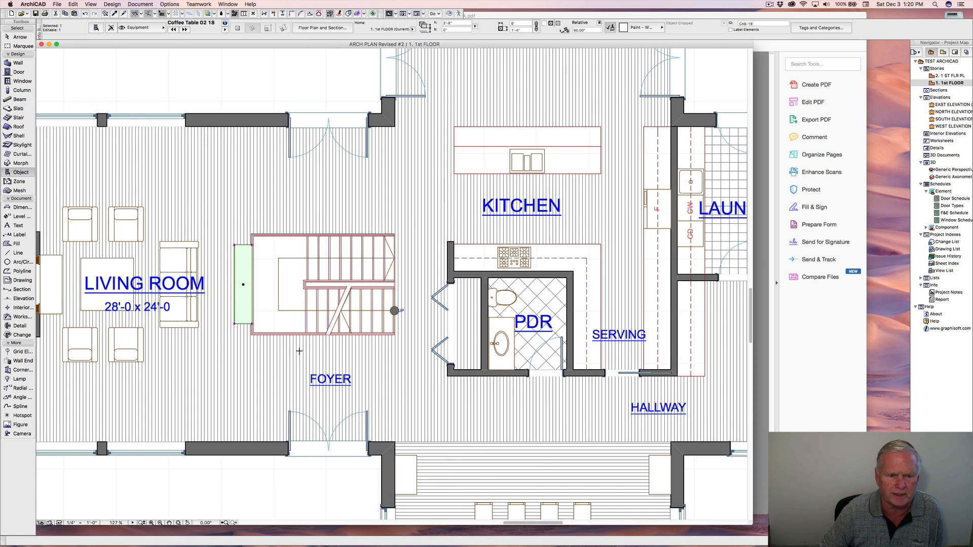
Place a copy of the narrow table in the foyer, beside the staircase's front edge.
right_click(246, 285)
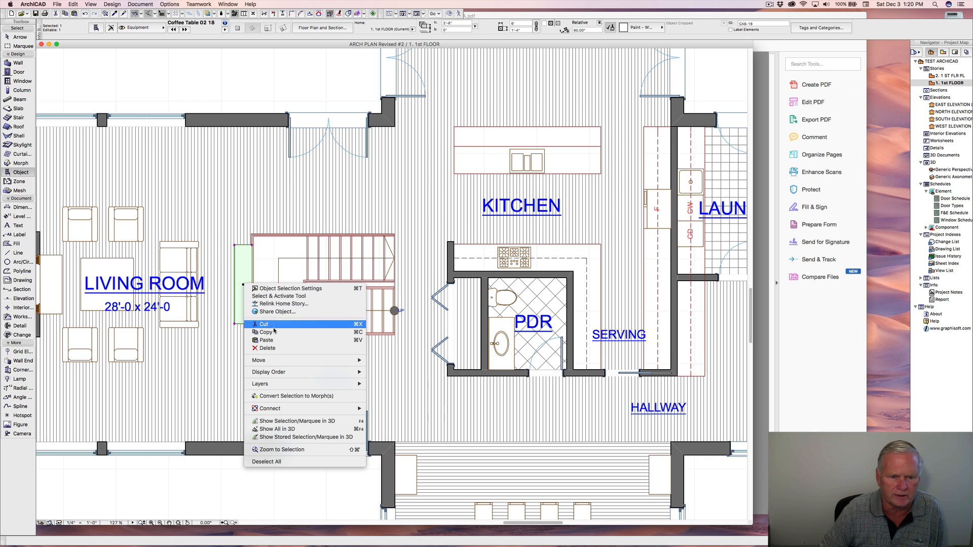
mouse_move(274, 360)
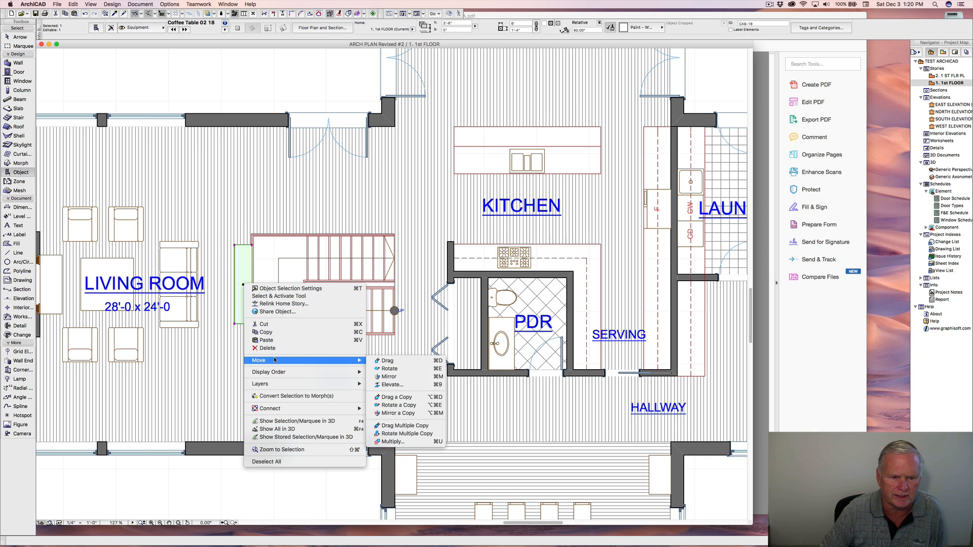
click(398, 398)
click(243, 286)
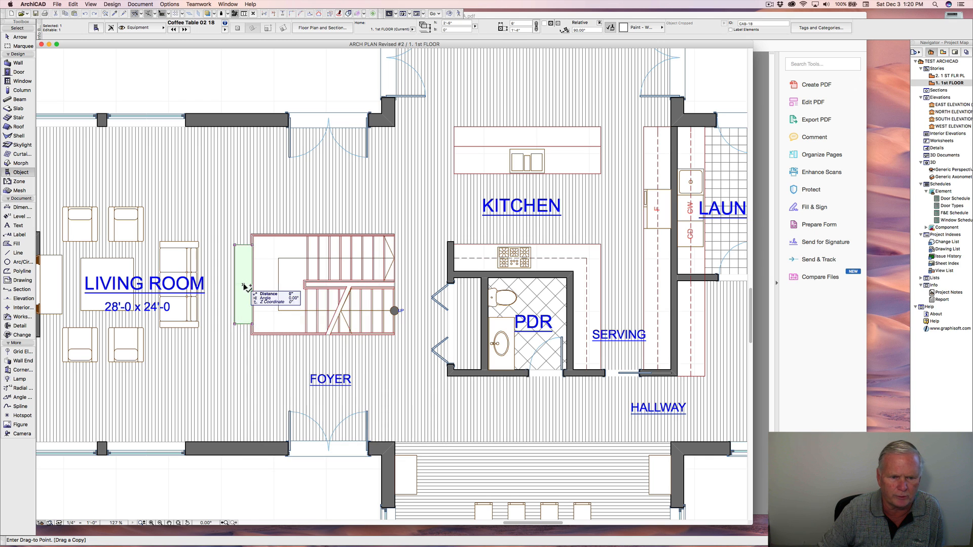
click(323, 349)
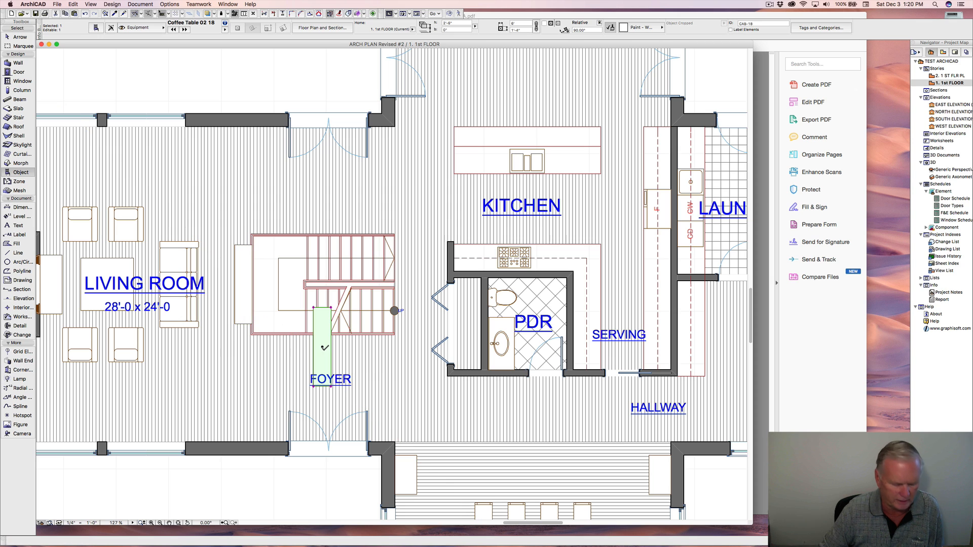
Rotate the copied table 90° about its center so it runs parallel to the staircase's foyer side.
key(super+e)
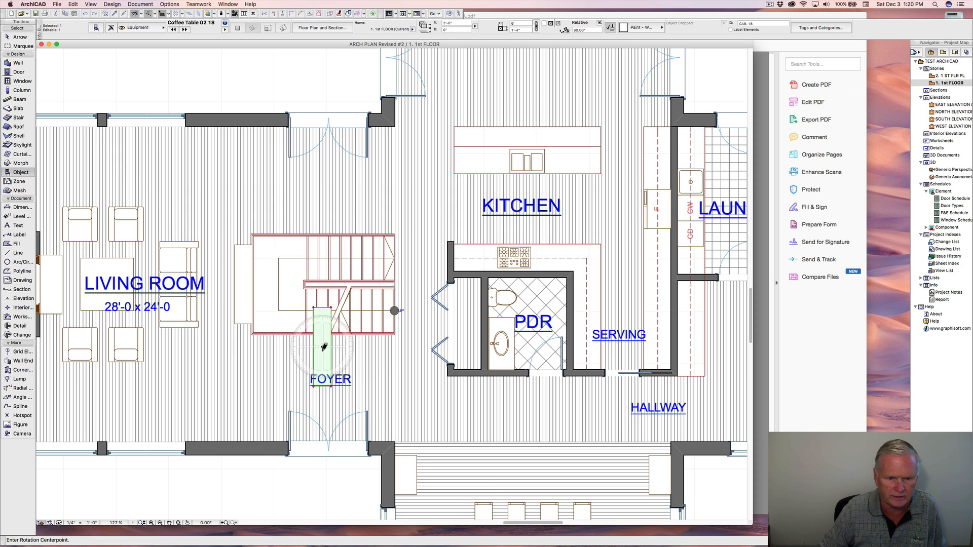
click(323, 347)
click(323, 320)
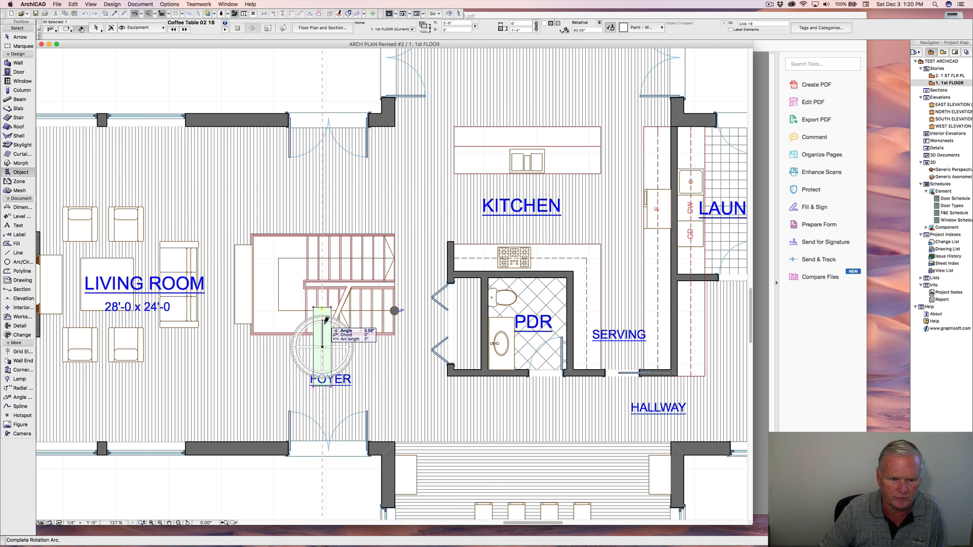
click(272, 348)
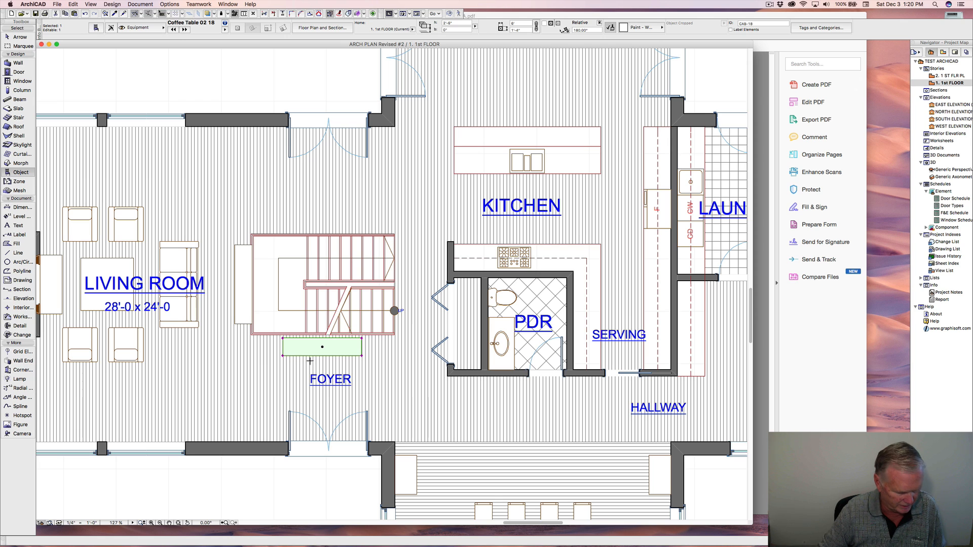
Move the foyer table vertically, slightly closer to the staircase's foyer side.
key(super+d)
scroll(330, 348, up, 5)
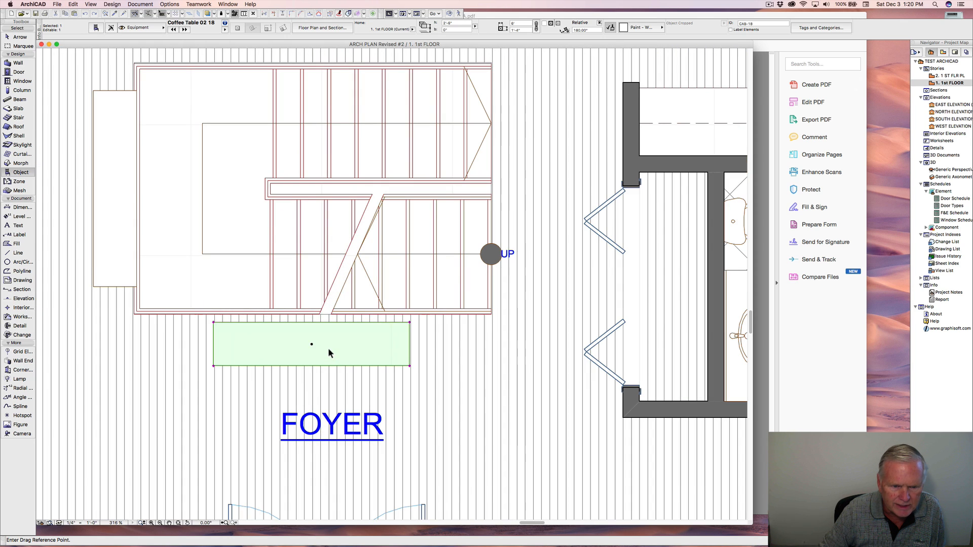
click(312, 345)
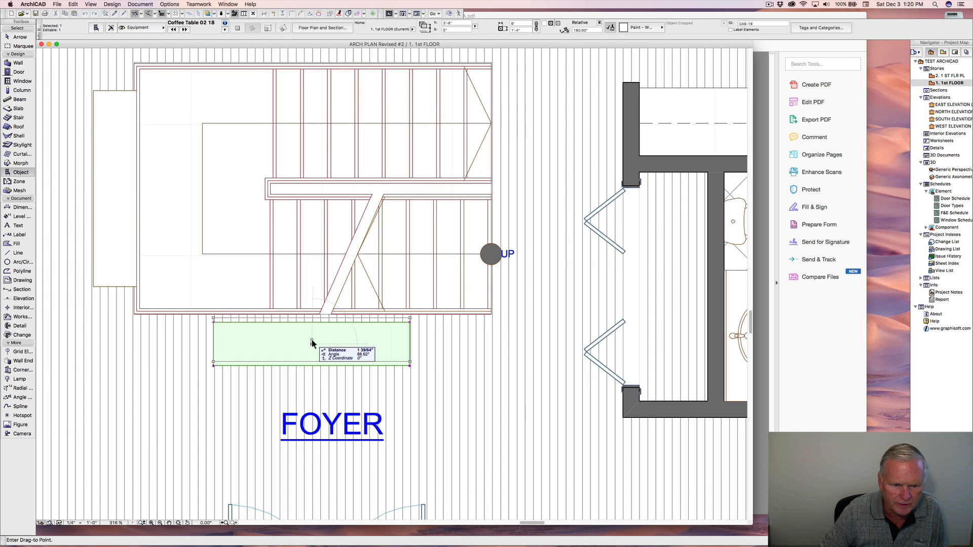
click(313, 341)
scroll(318, 348, down, 2)
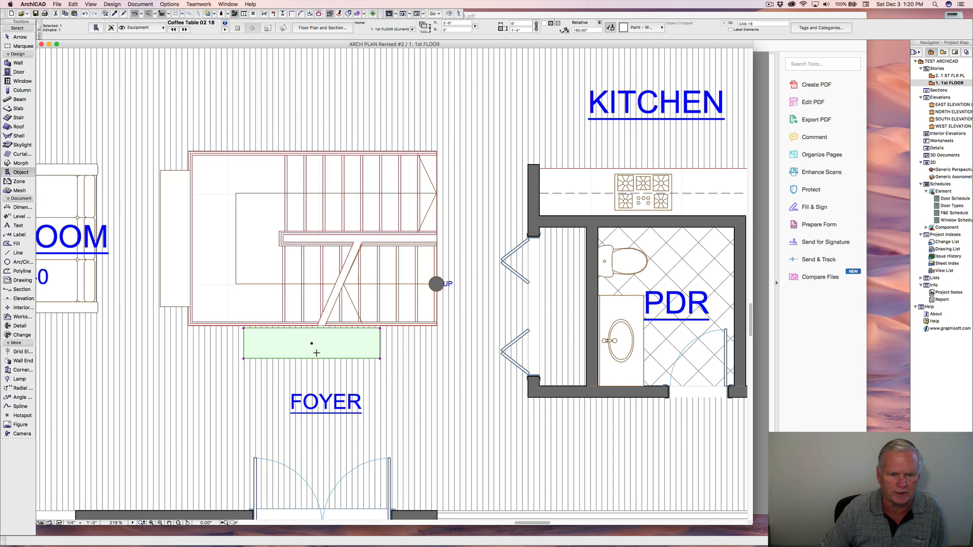
Move the foyer table horizontally until its center lines up with the center of the front double doors.
key(super+d)
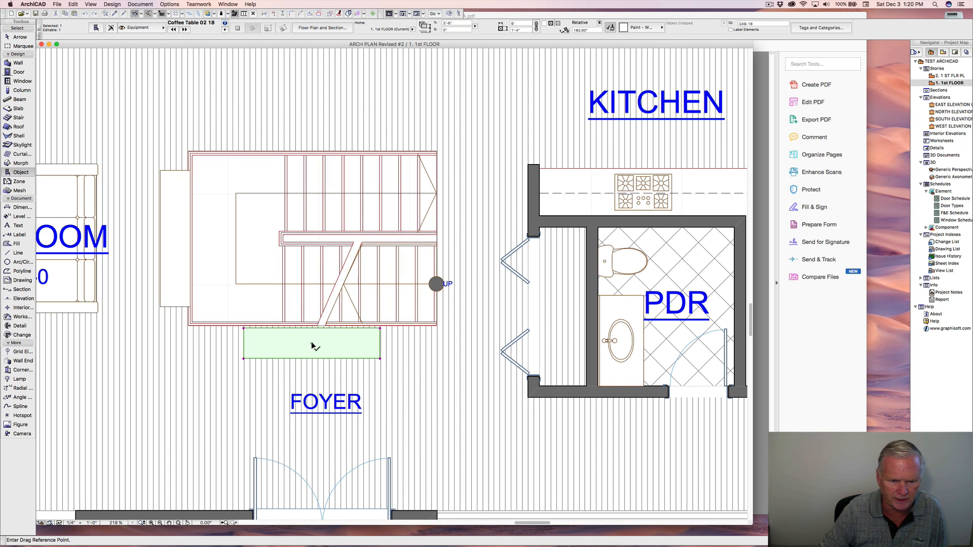
click(312, 344)
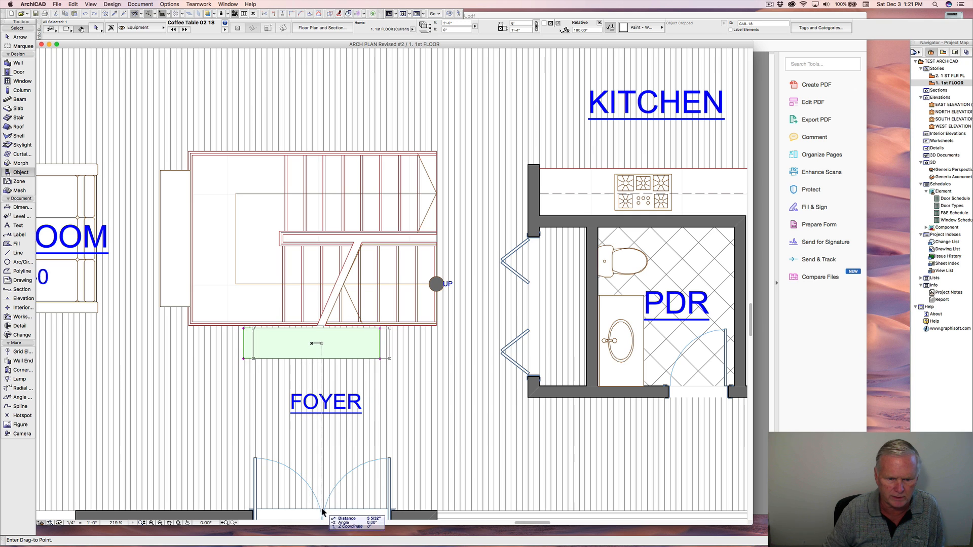
scroll(321, 457, down, 3)
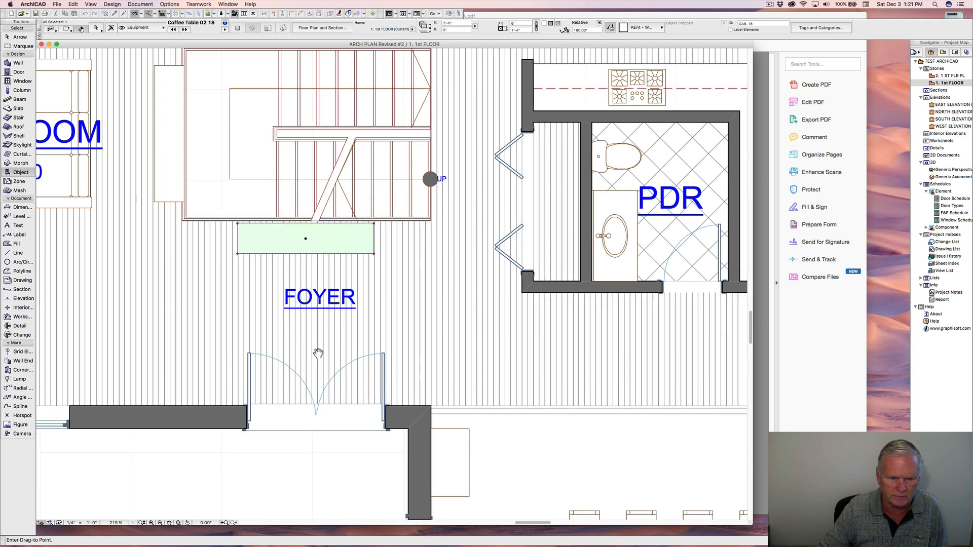
click(316, 419)
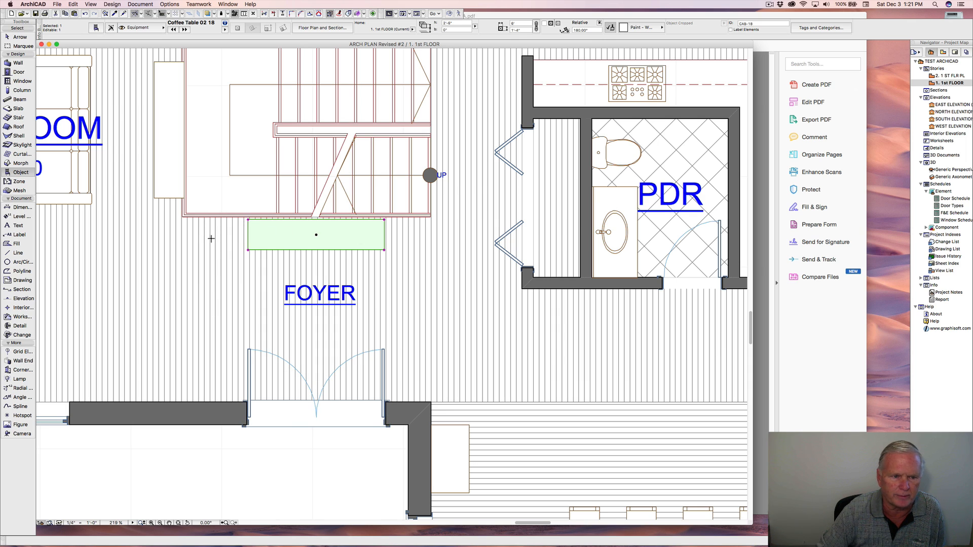
Place a copy of the foyer table along the front wall on the living room side of the double doors, and deselect it.
scroll(275, 235, down, 3)
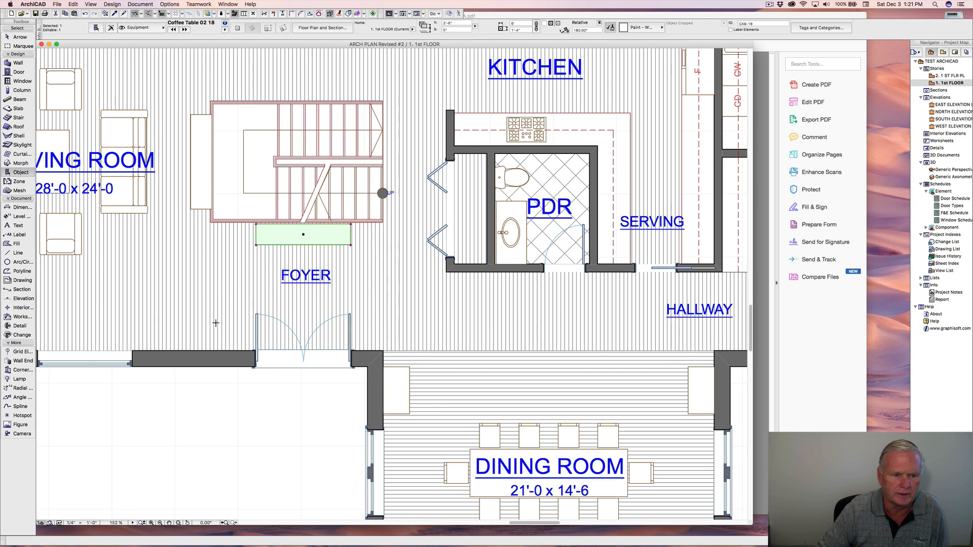
right_click(292, 236)
mouse_move(312, 310)
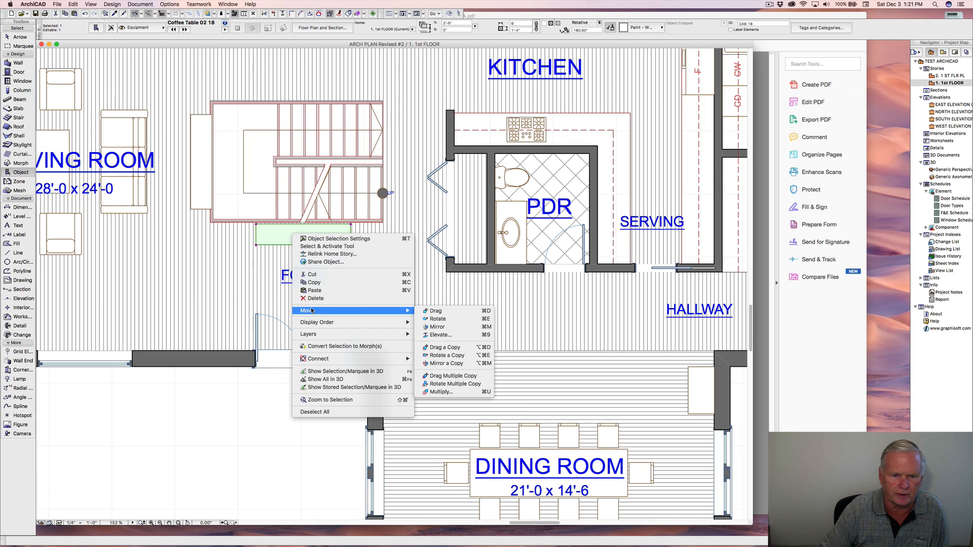
click(435, 347)
click(304, 235)
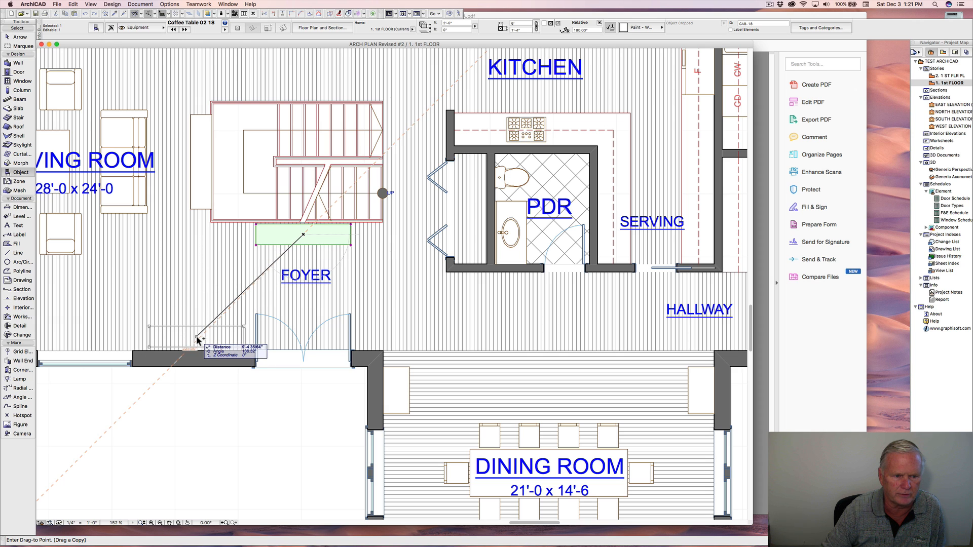
click(197, 339)
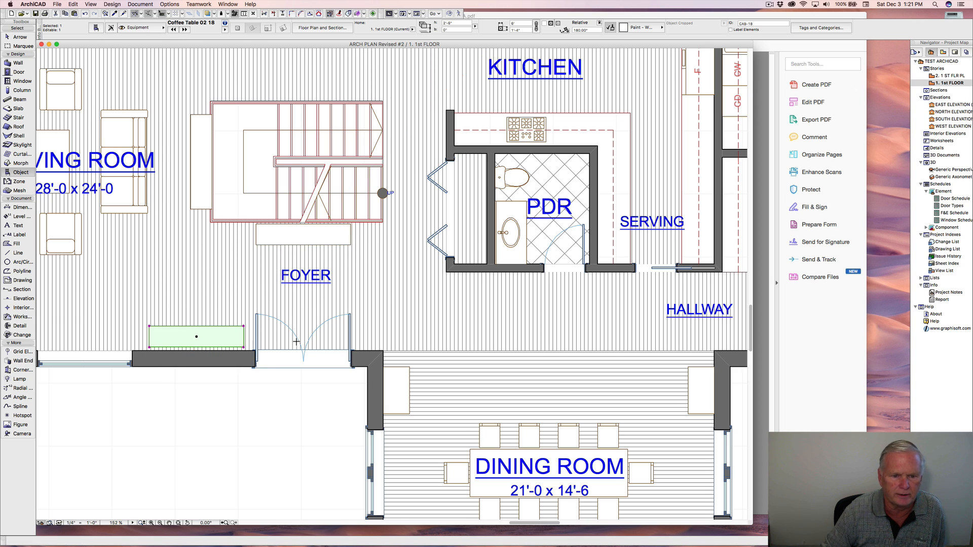
scroll(306, 379, down, 5)
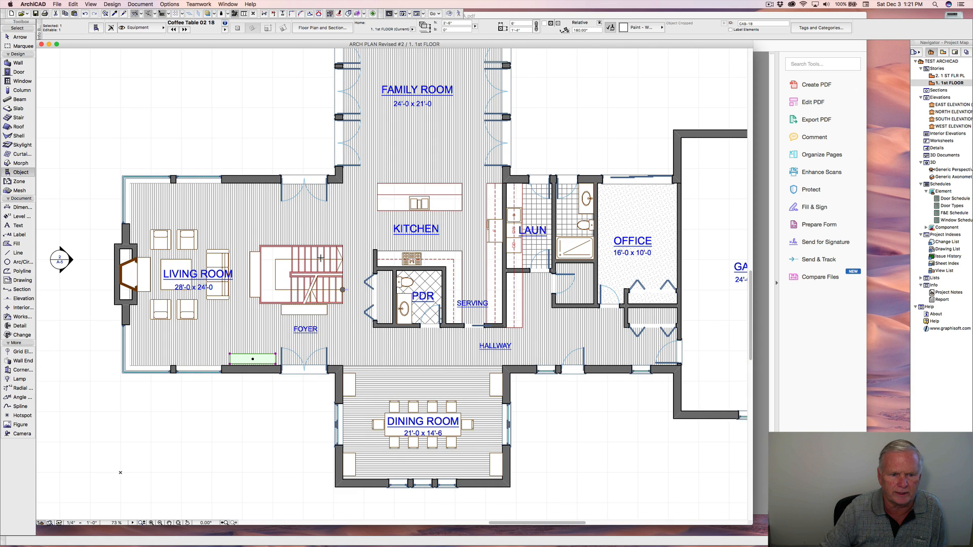
key(Escape)
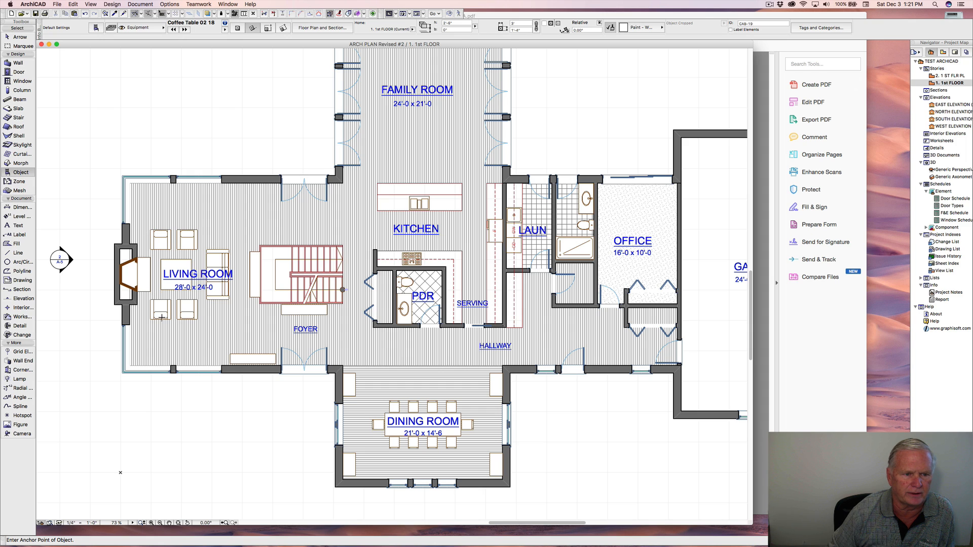
Open the default settings for objects and search the library for "area rug".
click(23, 173)
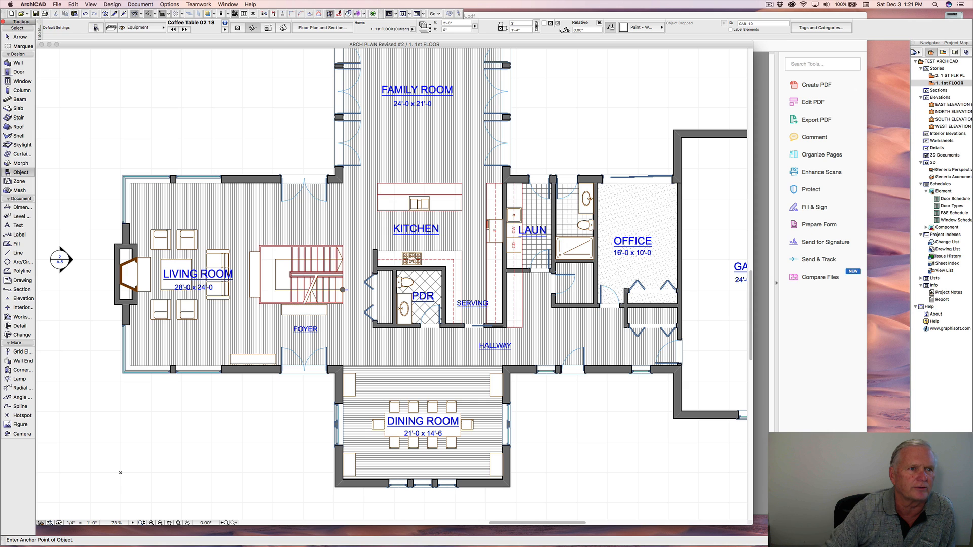
click(96, 28)
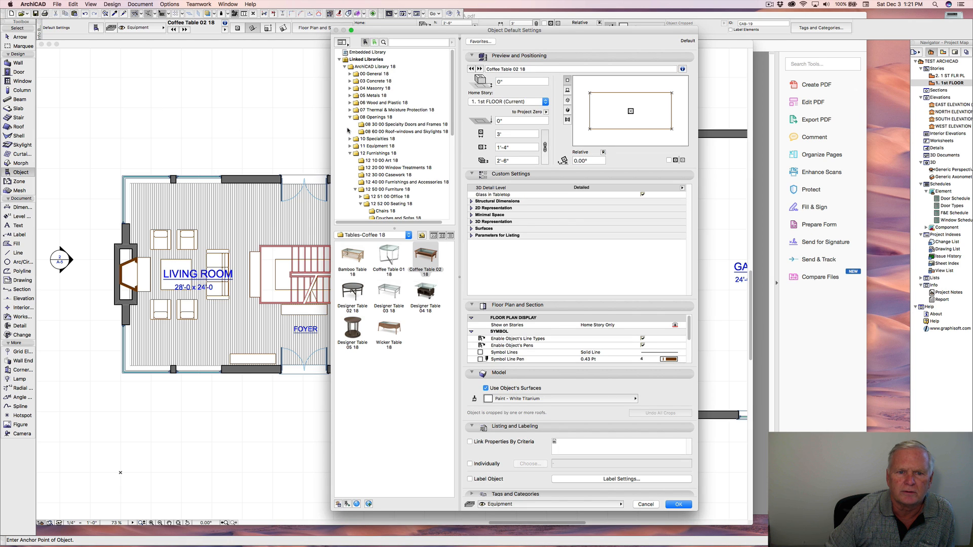
scroll(348, 131, down, 6)
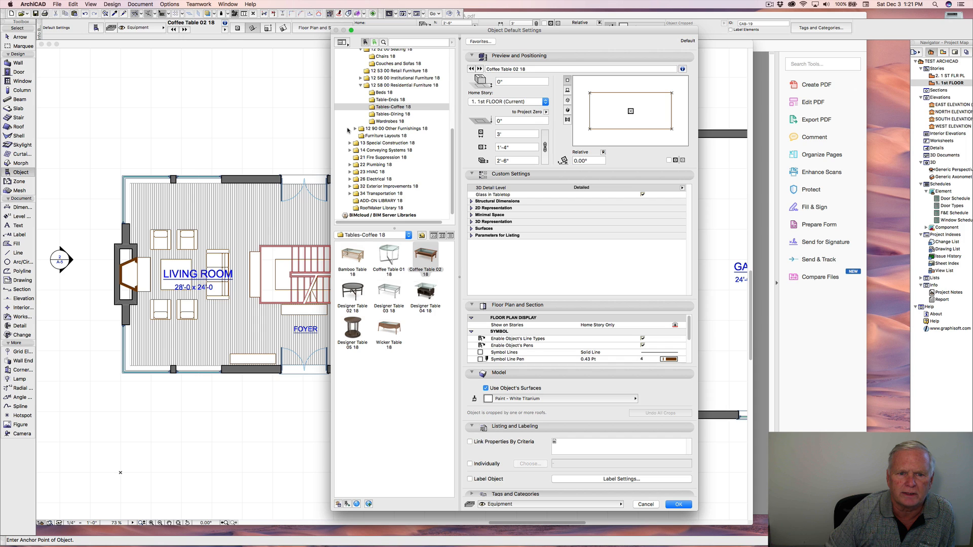
scroll(348, 130, up, 2)
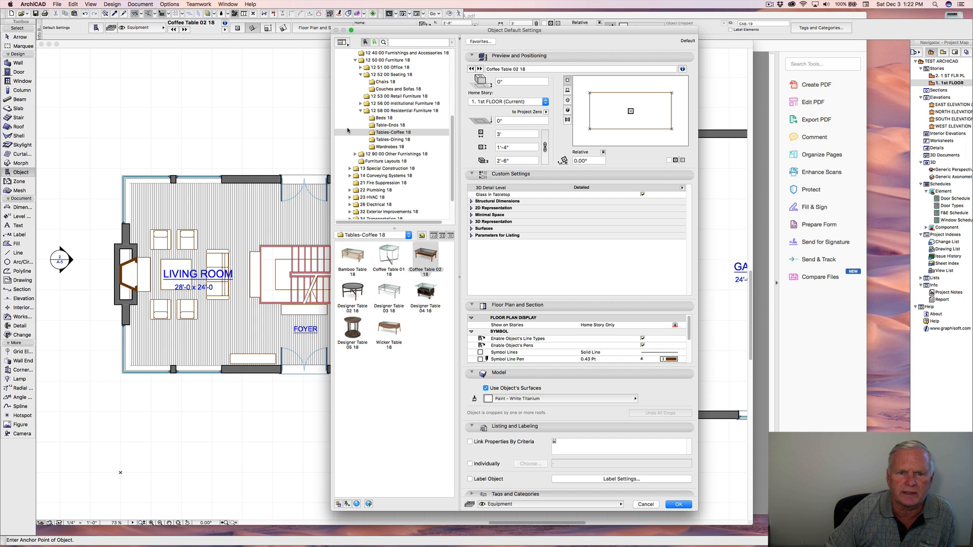
scroll(348, 130, up, 2)
click(392, 42)
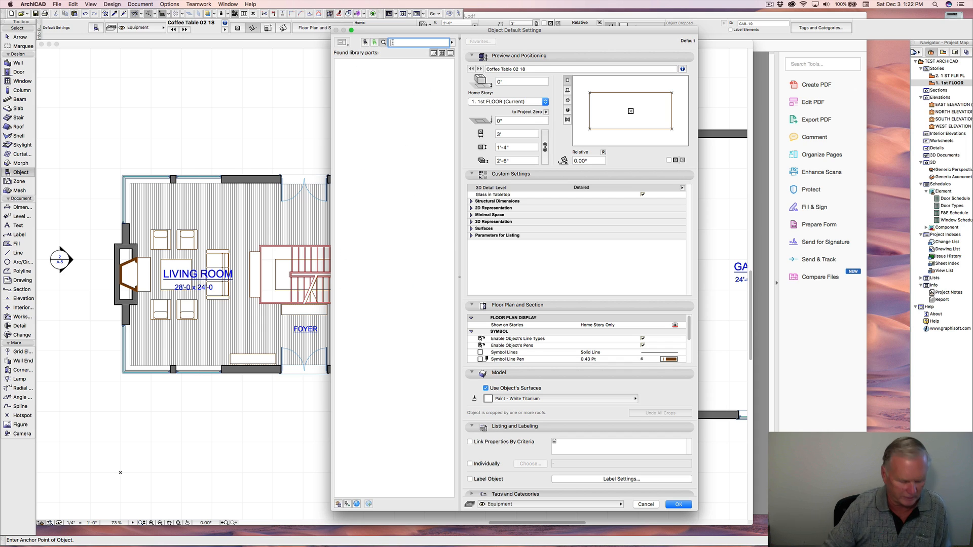
text(area)
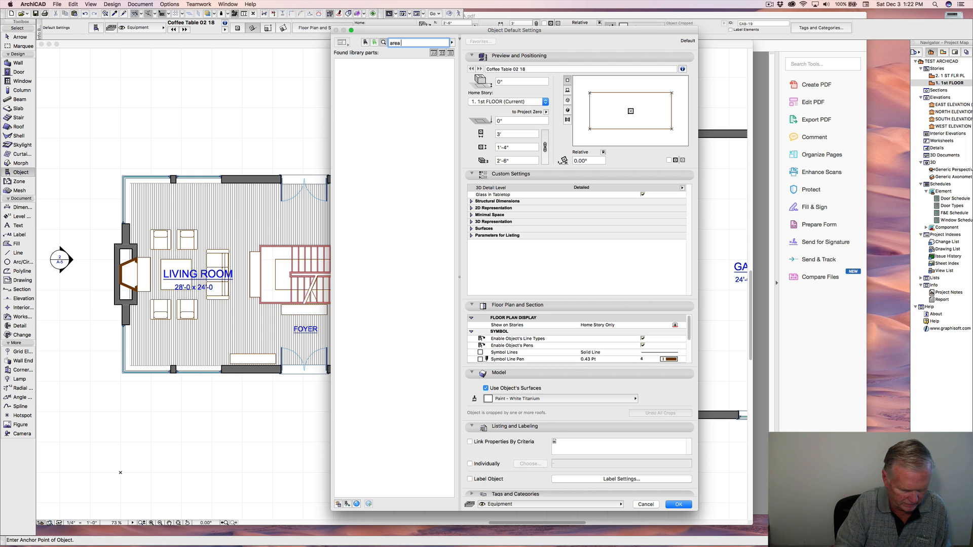
text( rug)
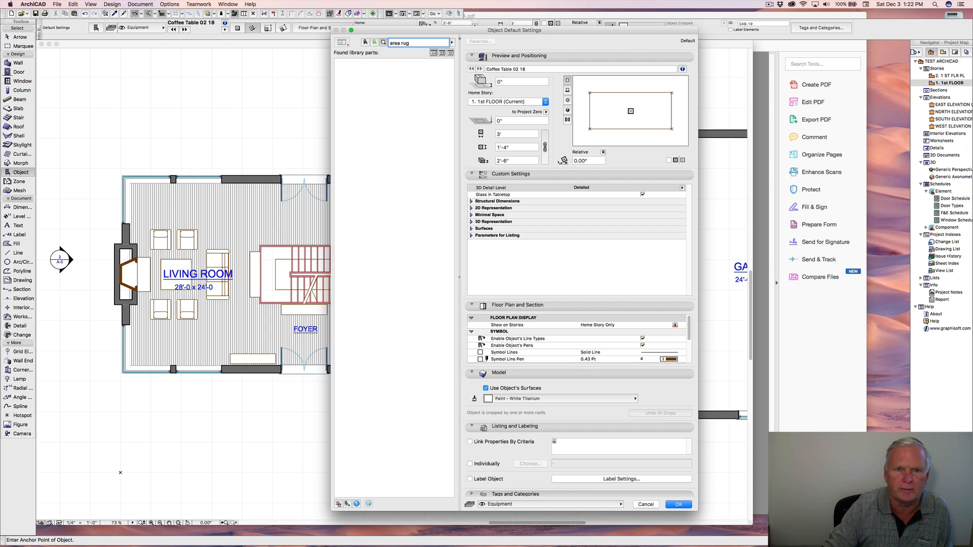
key(Return)
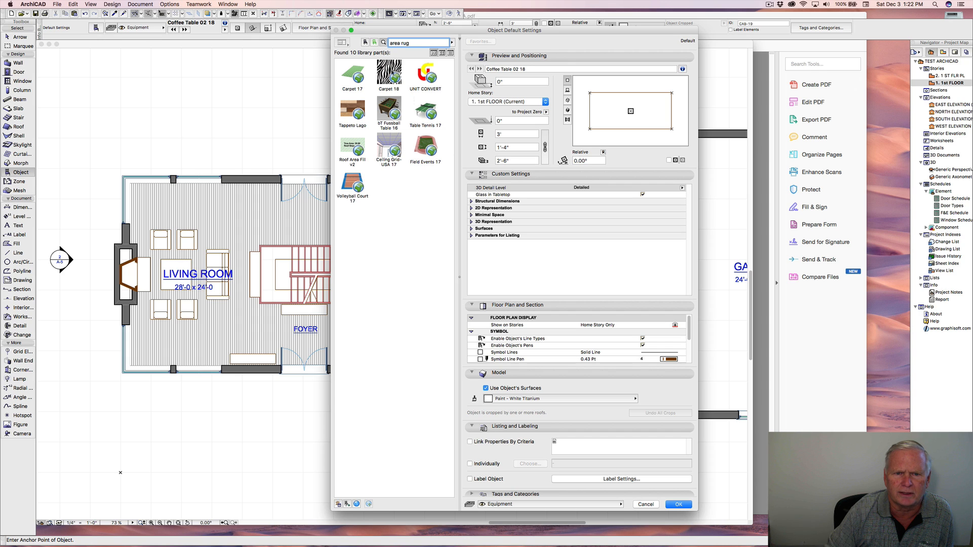
Try to download and embed the Carpet 18 library part.
click(389, 74)
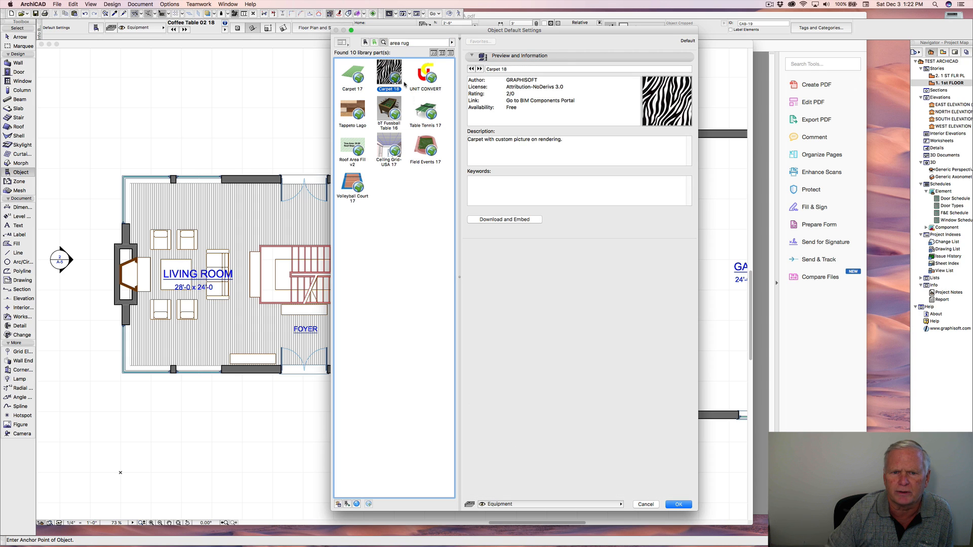
click(487, 220)
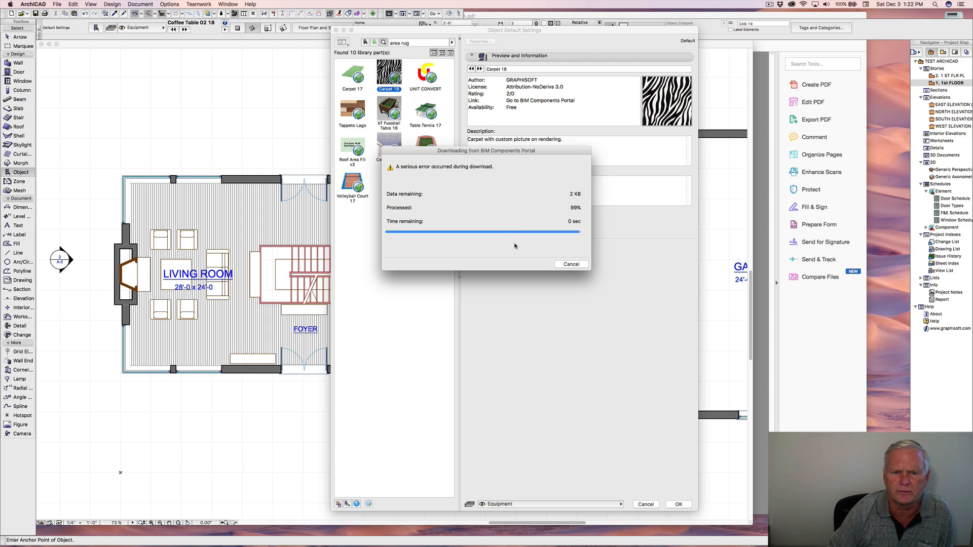
click(571, 264)
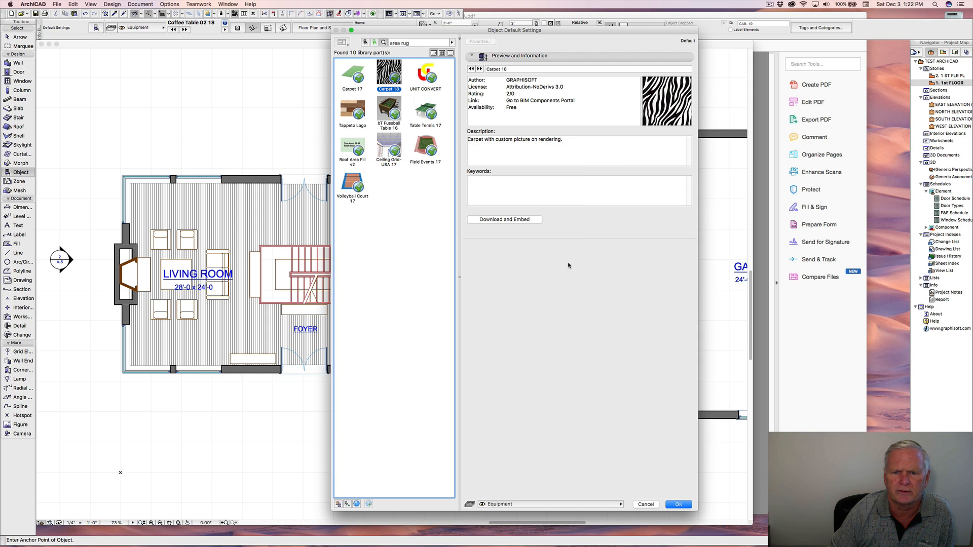
Download and embed the Carpet 17 library part and accept it as the default object.
click(356, 73)
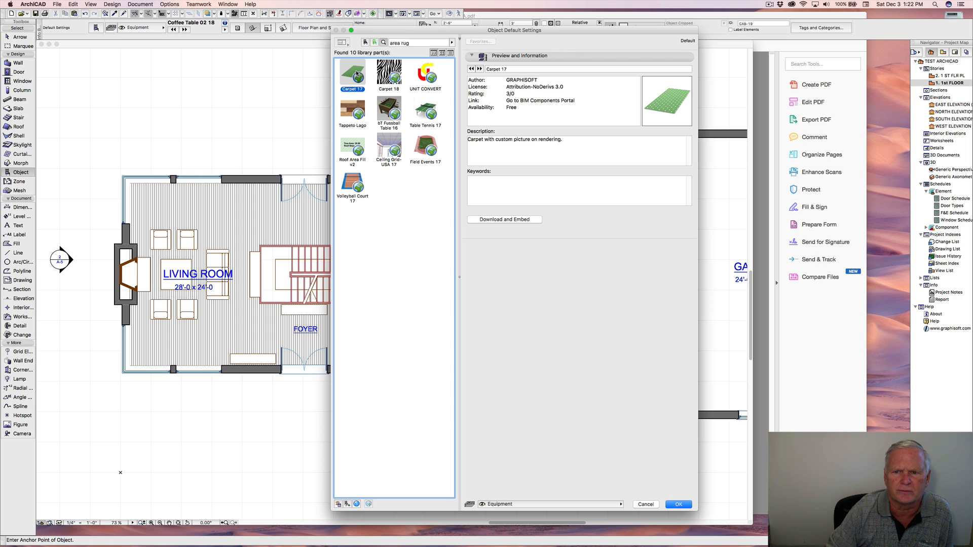
click(499, 220)
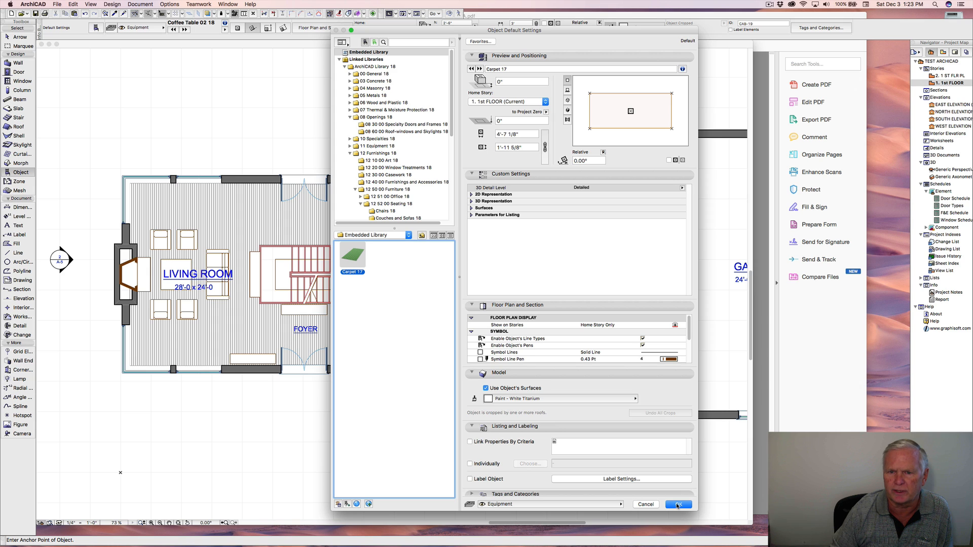
click(677, 505)
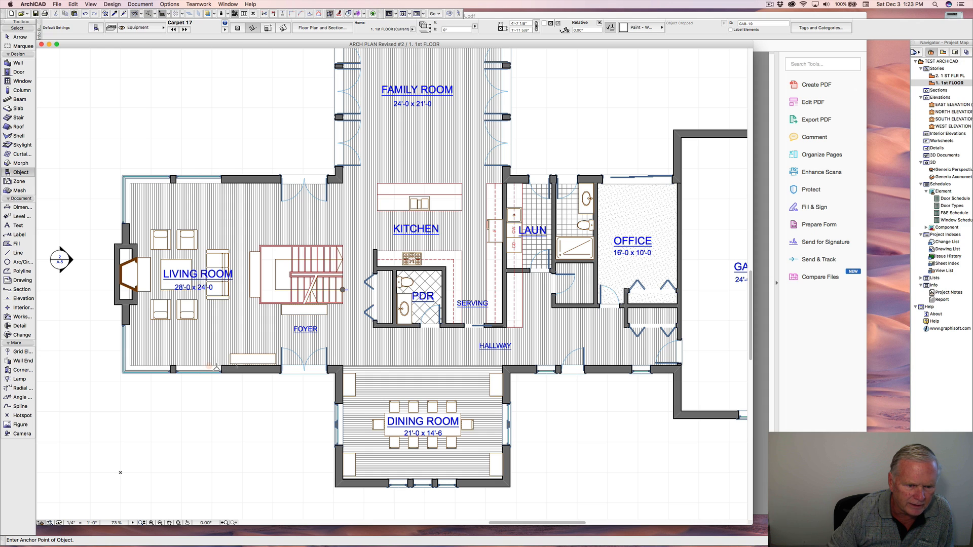
Set up a horizontal guide line through the fireplace's centre and a vertical one about 8'-2" inside the living room's fireplace-side wall.
click(139, 276)
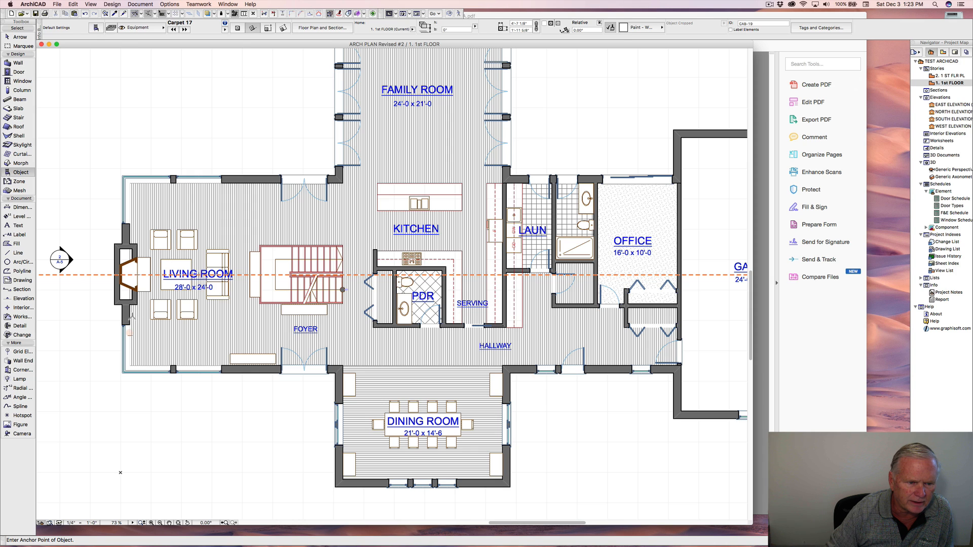
click(130, 334)
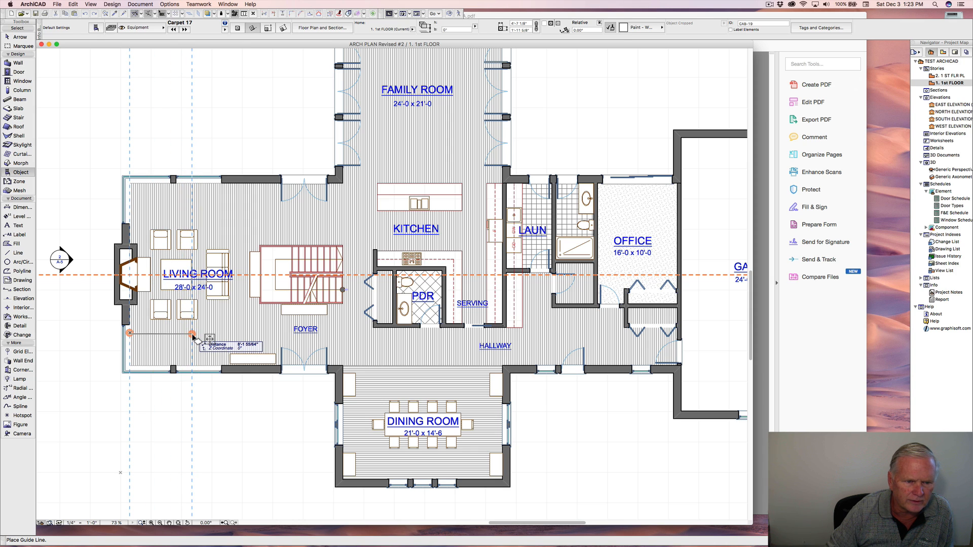
click(192, 335)
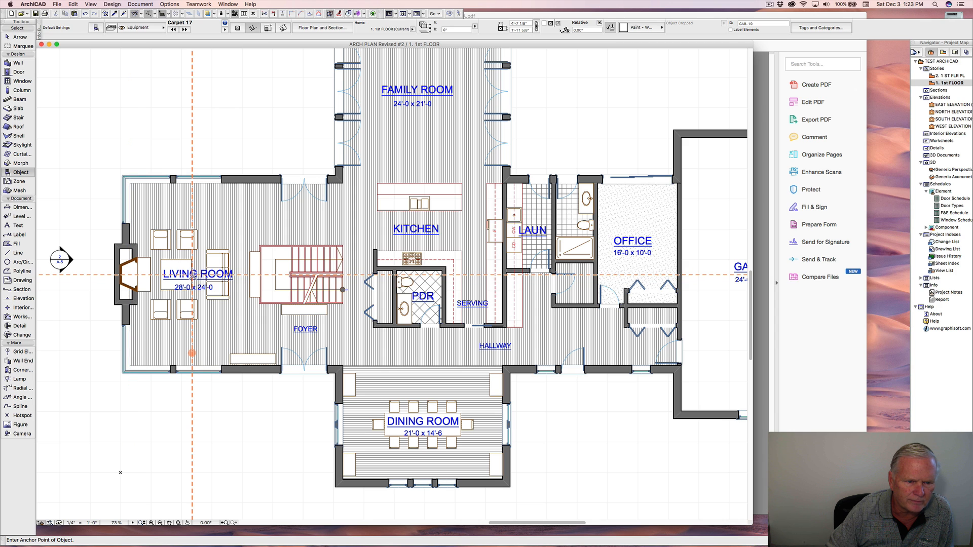
Place the Carpet 17 rug at the guide lines' crossing, rotated 90°, and stretch its rear edge just past the rear pair of chairs.
click(192, 268)
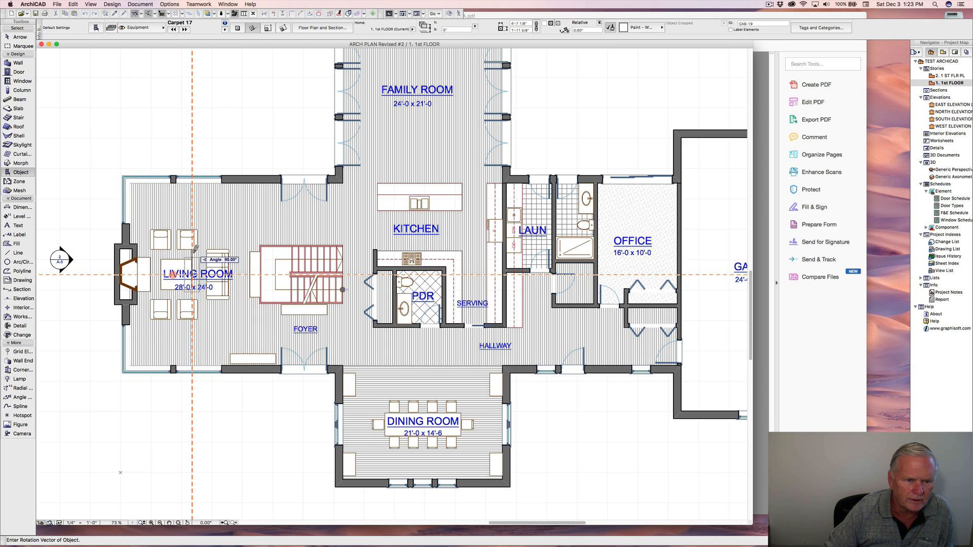
click(195, 251)
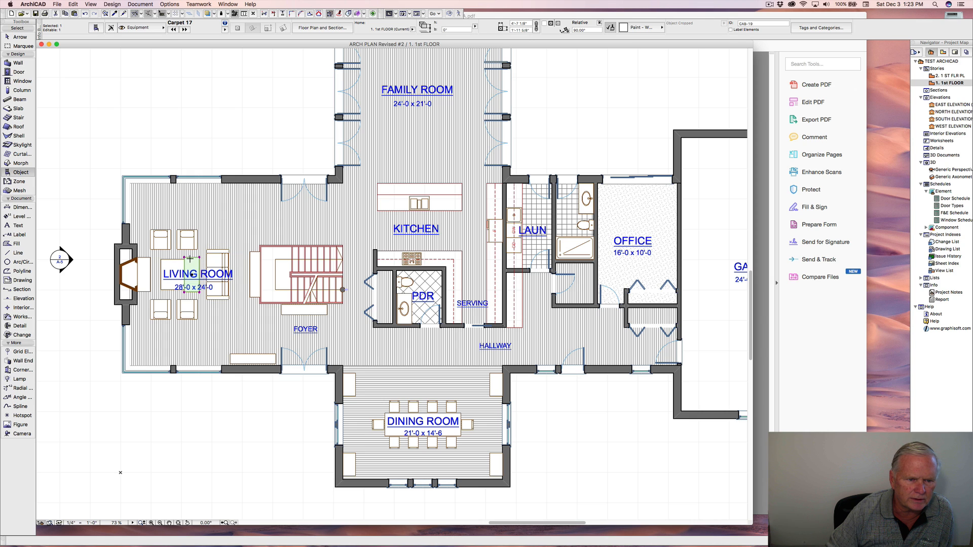
click(200, 257)
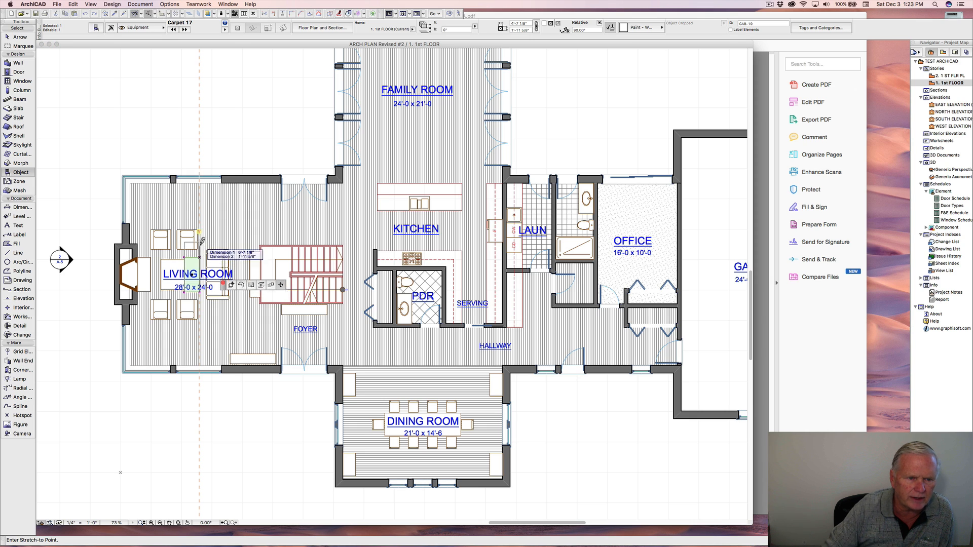
click(200, 221)
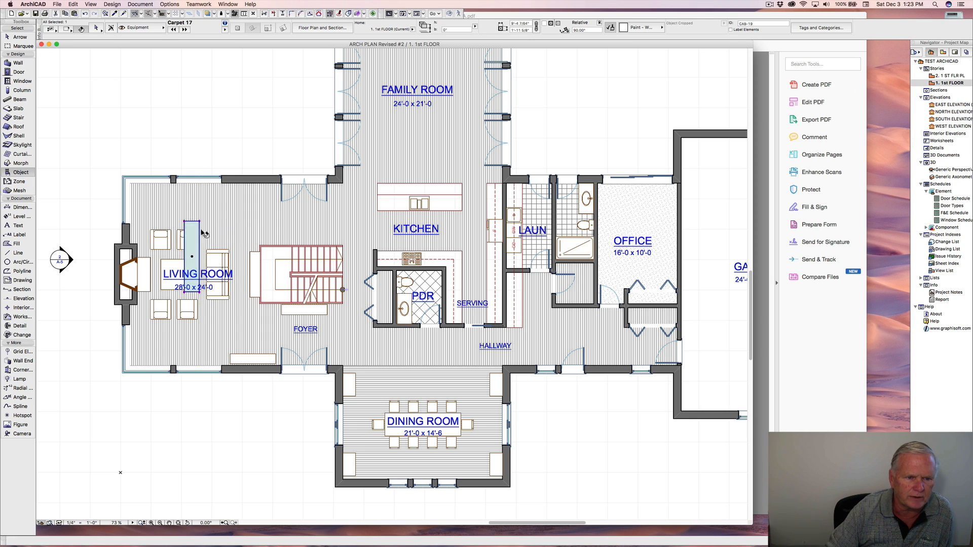
Stretch the living room carpet to about 13'-9" by 11'-2" so it spans the whole seating group.
click(199, 292)
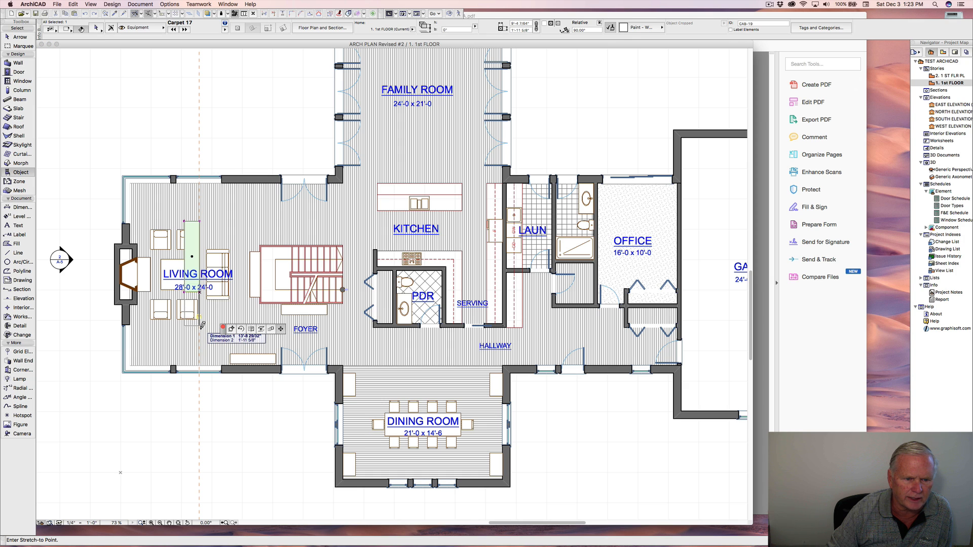
click(200, 326)
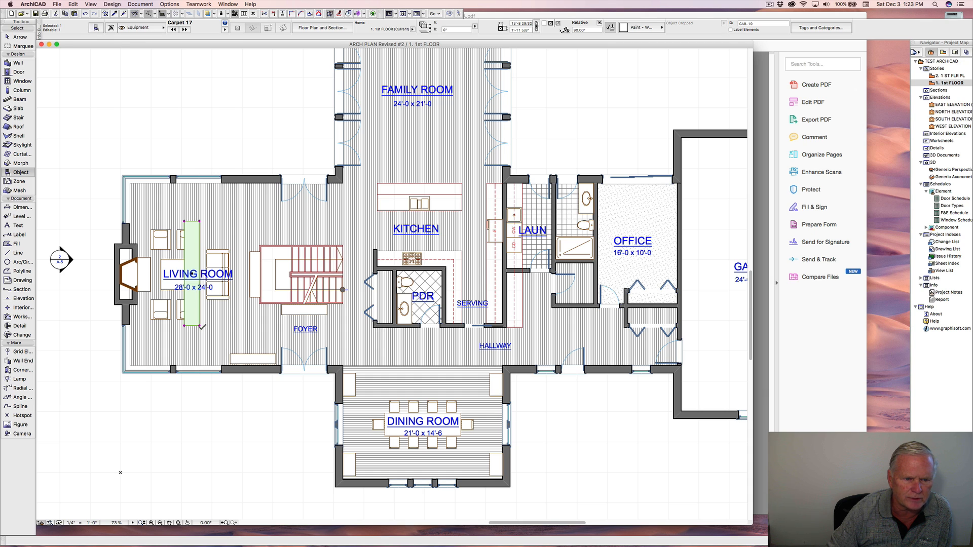
click(200, 326)
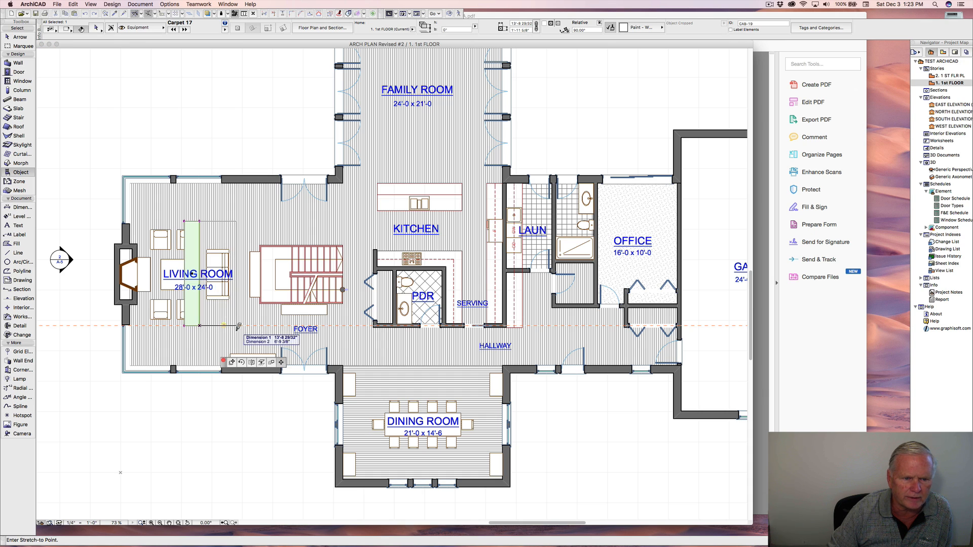
click(235, 326)
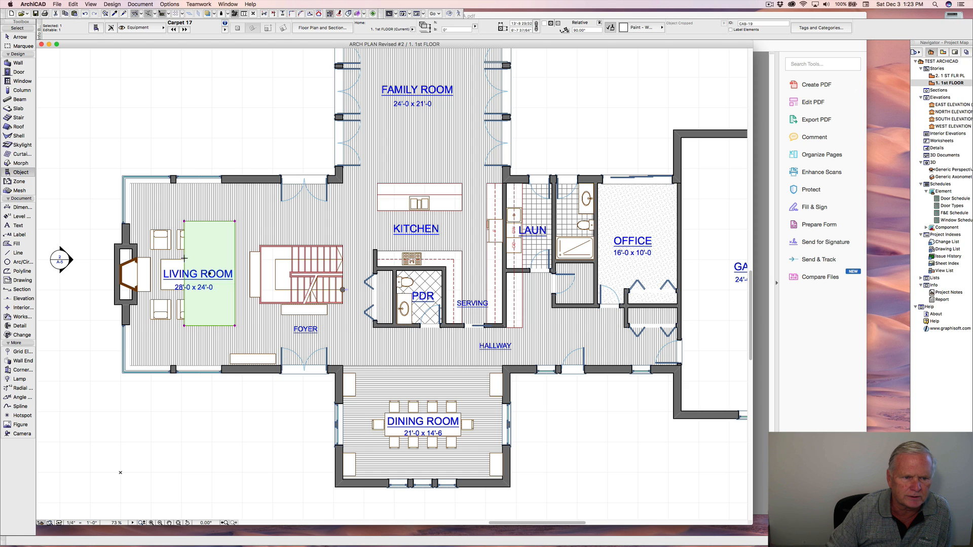
click(186, 221)
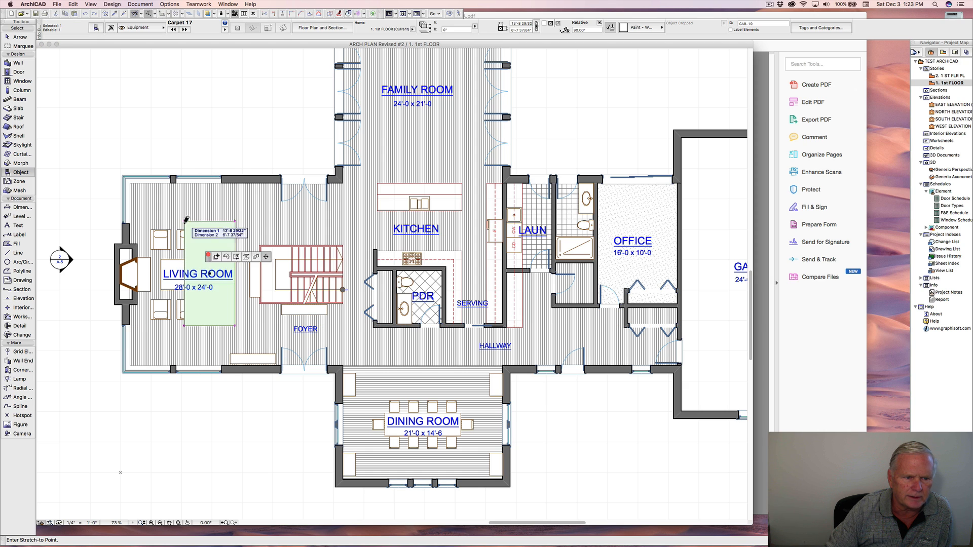
click(150, 222)
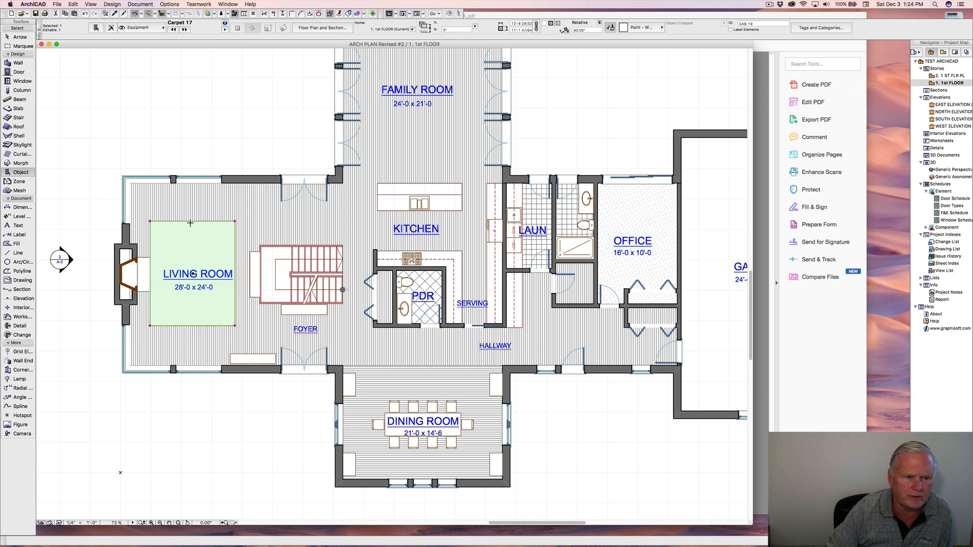
Send the living room carpet to the back of the display order and deselect it.
right_click(191, 254)
mouse_move(218, 340)
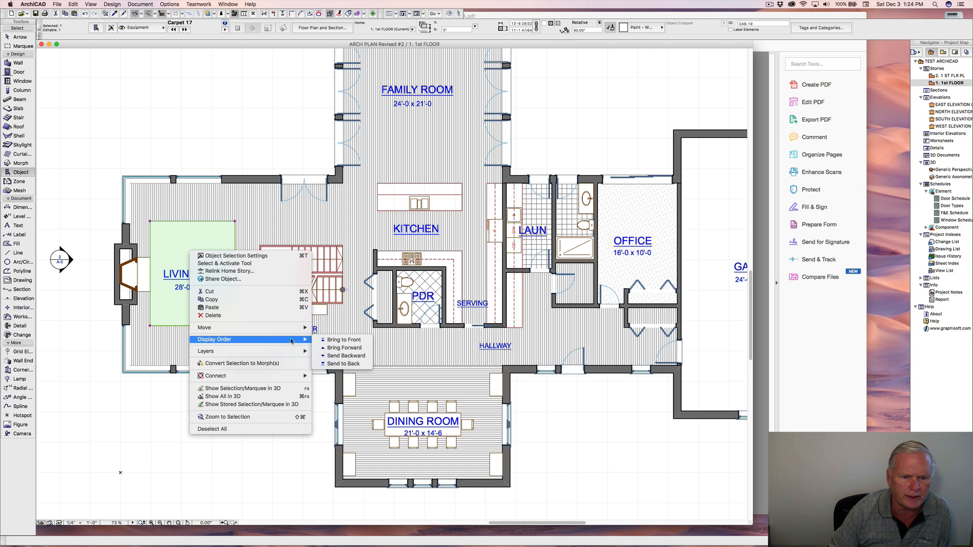
click(342, 364)
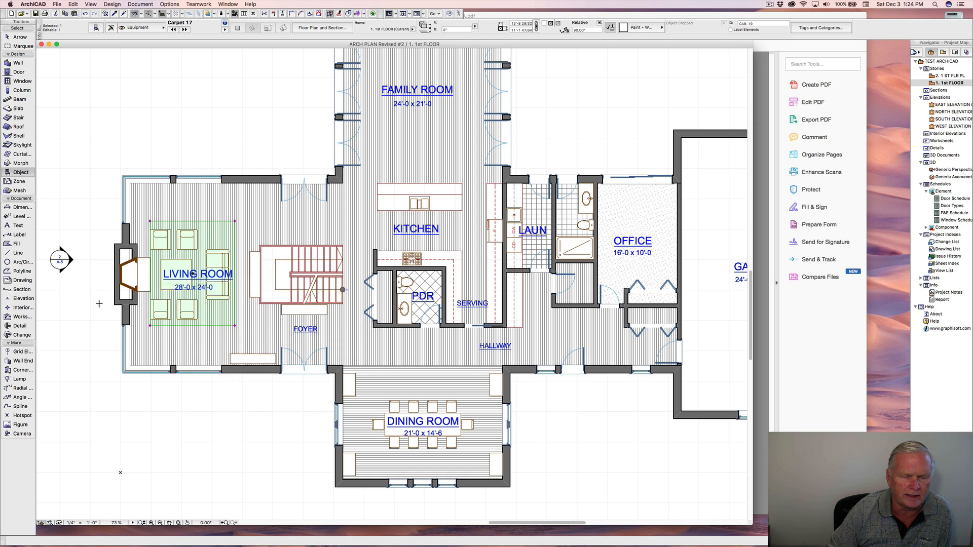
key(Escape)
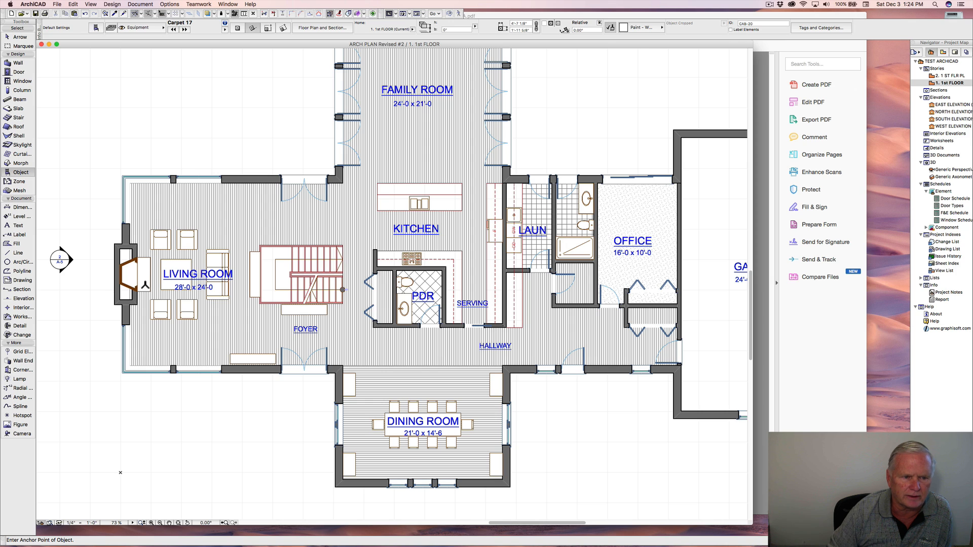
Delete the living room carpet and undo the deletion.
key(shift)
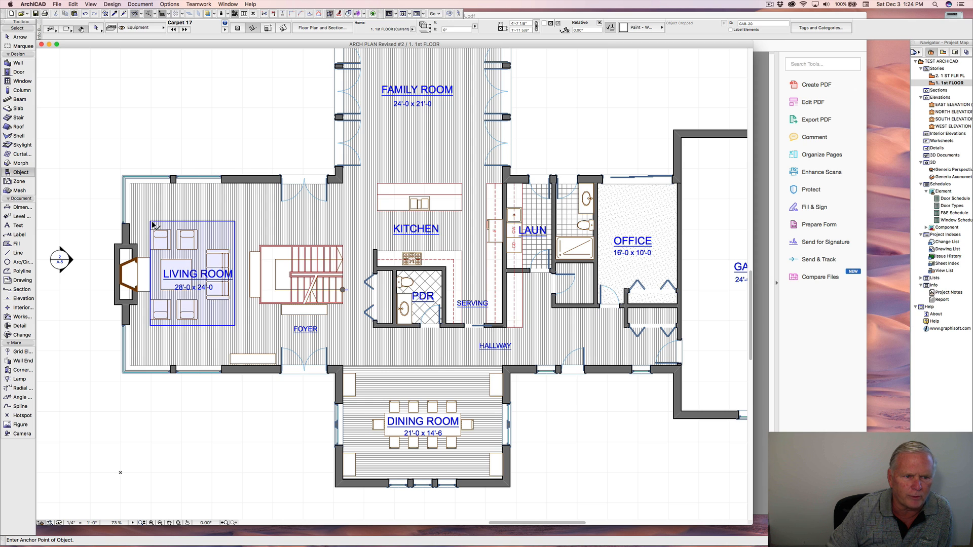
shift+click(152, 225)
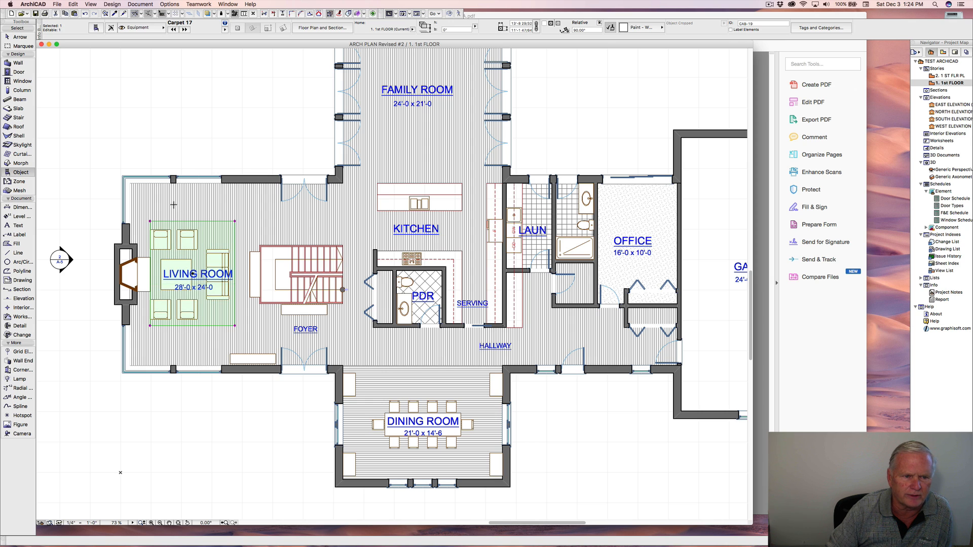
key(Delete)
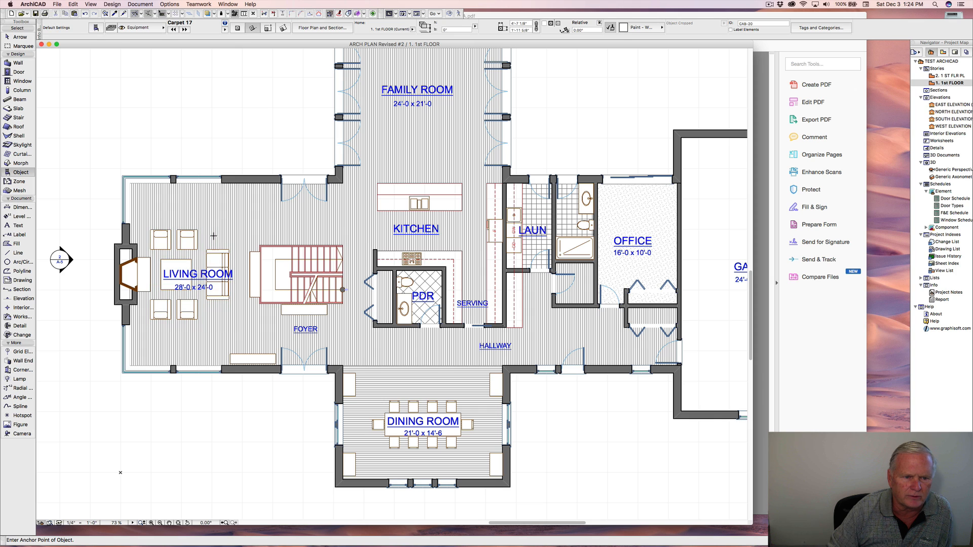
key(super+z)
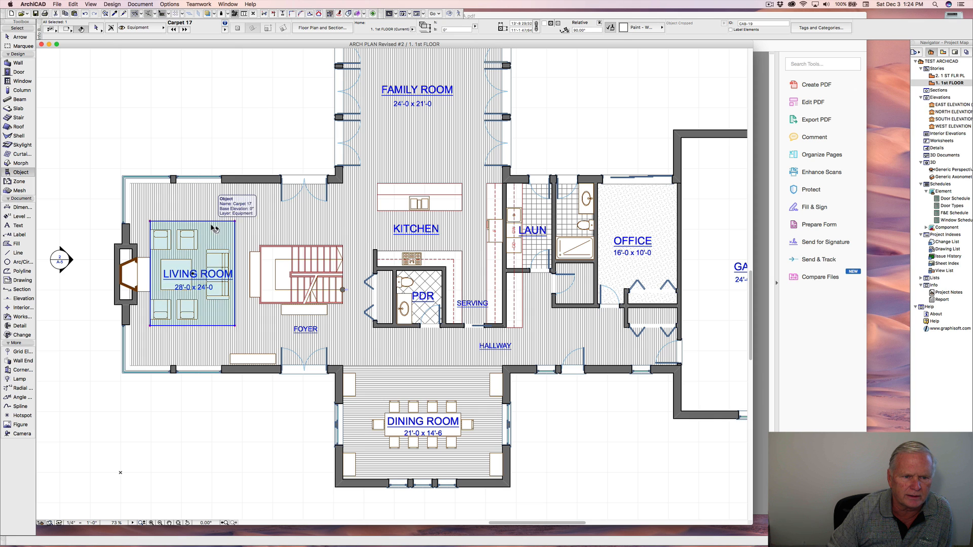
right_click(210, 226)
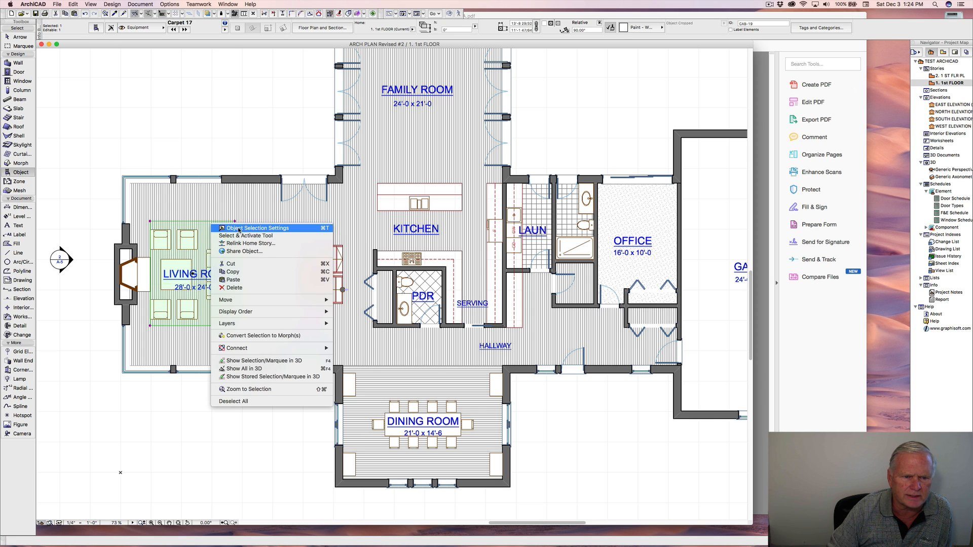
click(229, 228)
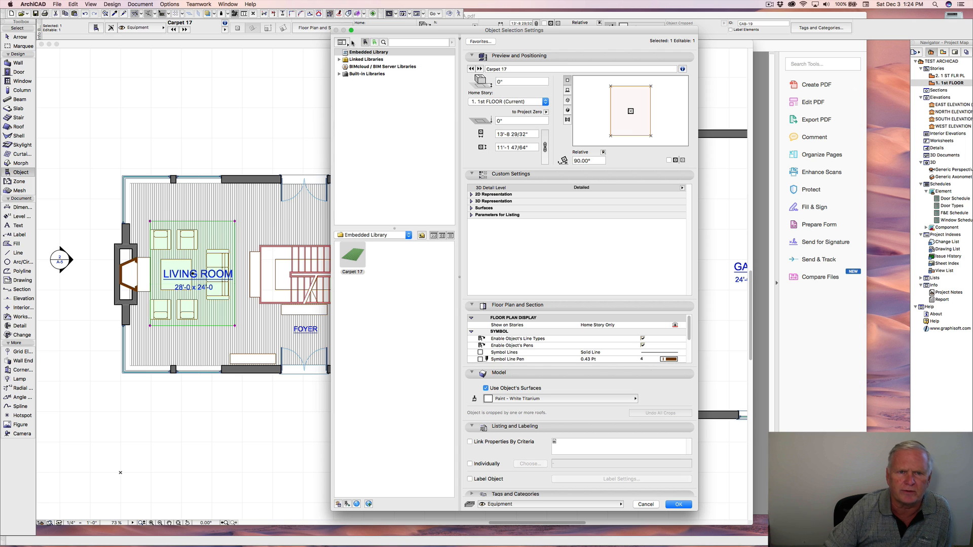
click(646, 504)
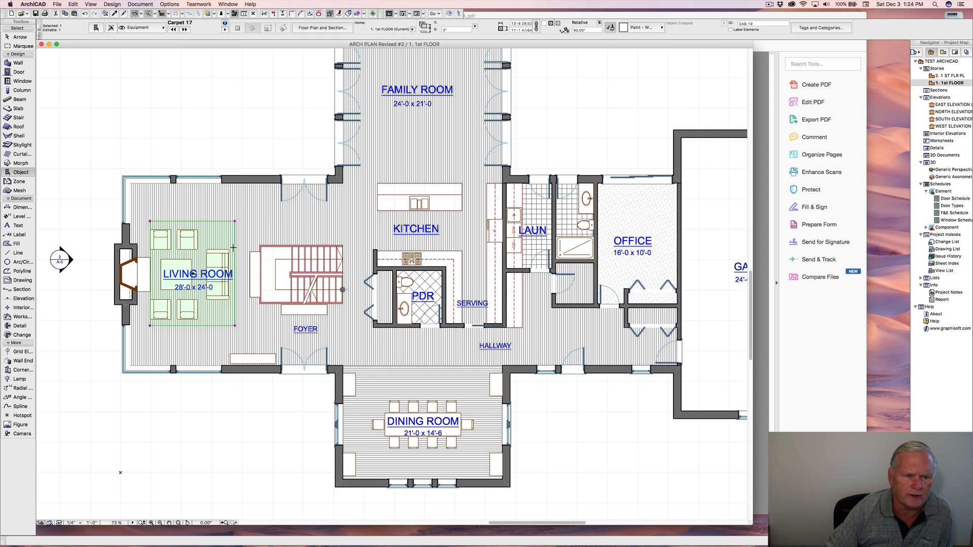
Bring the living room carpet forward one level in the display order and deselect it.
right_click(209, 234)
mouse_move(236, 321)
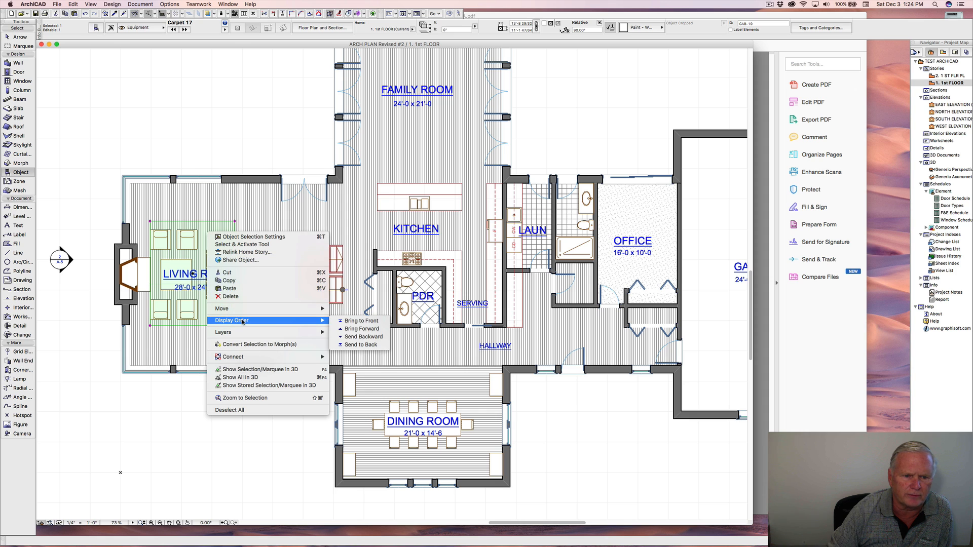
click(356, 330)
key(Escape)
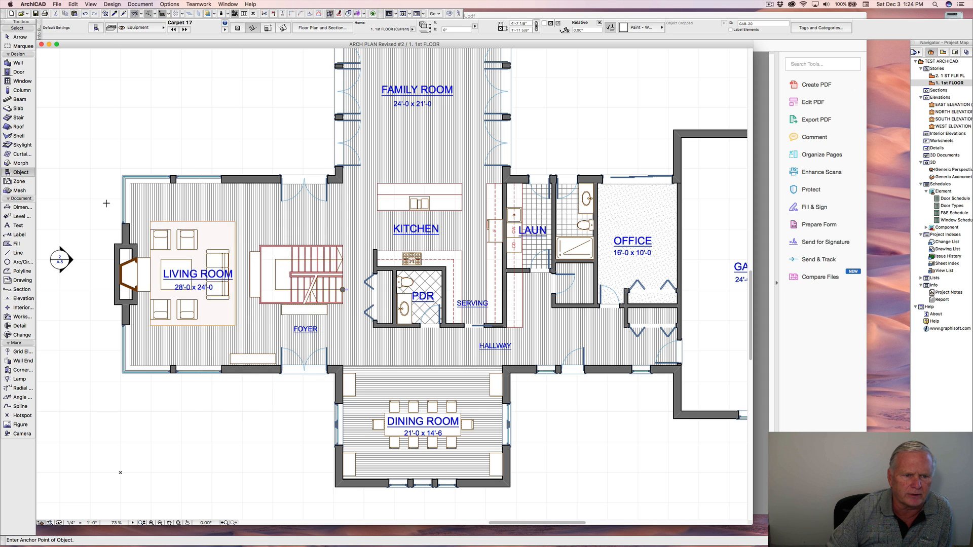
Open the Object tool's default settings and browse ArchiCAD Library 18 to the 12 58 00 Residential Furniture 18 folder under 12 Furnishings 18.
scroll(107, 207, down, 3)
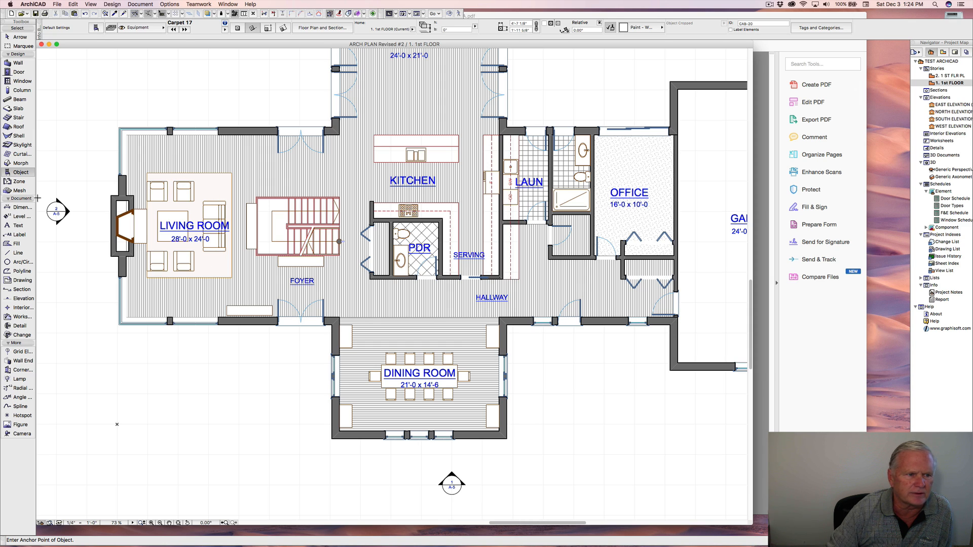
double_click(20, 173)
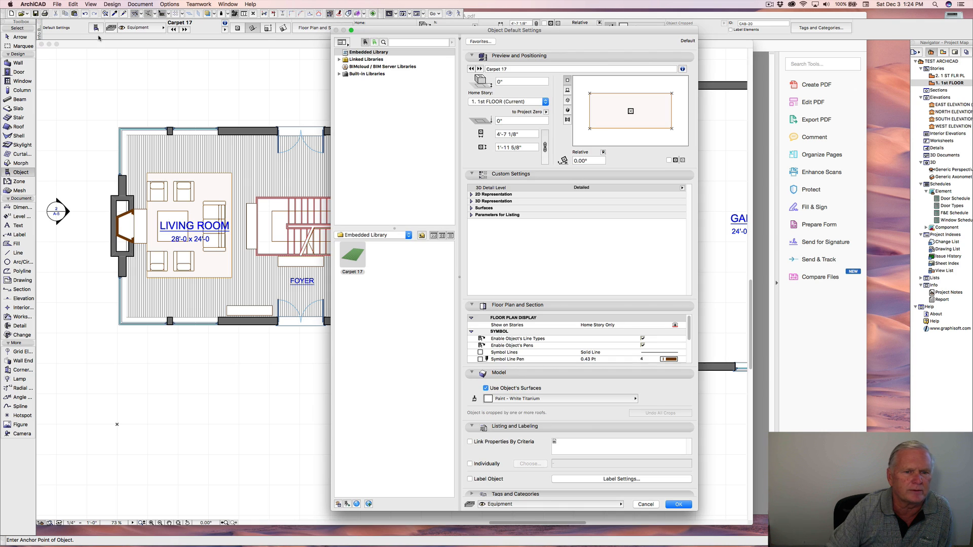
click(339, 59)
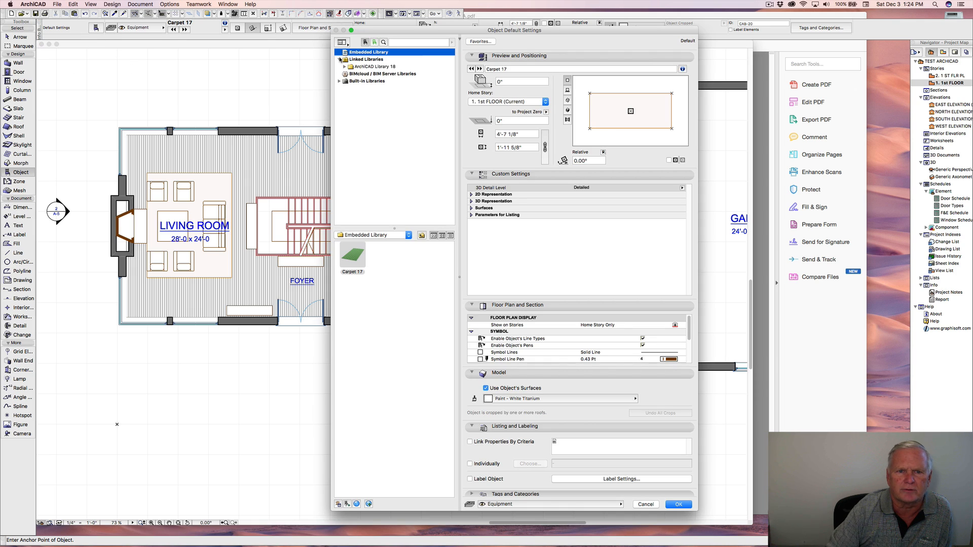
click(345, 67)
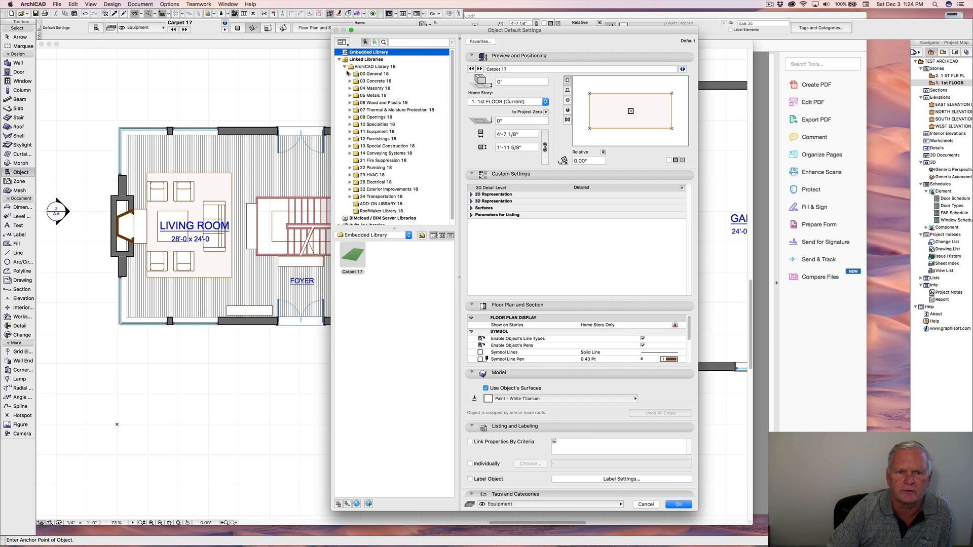
scroll(363, 127, down, 1)
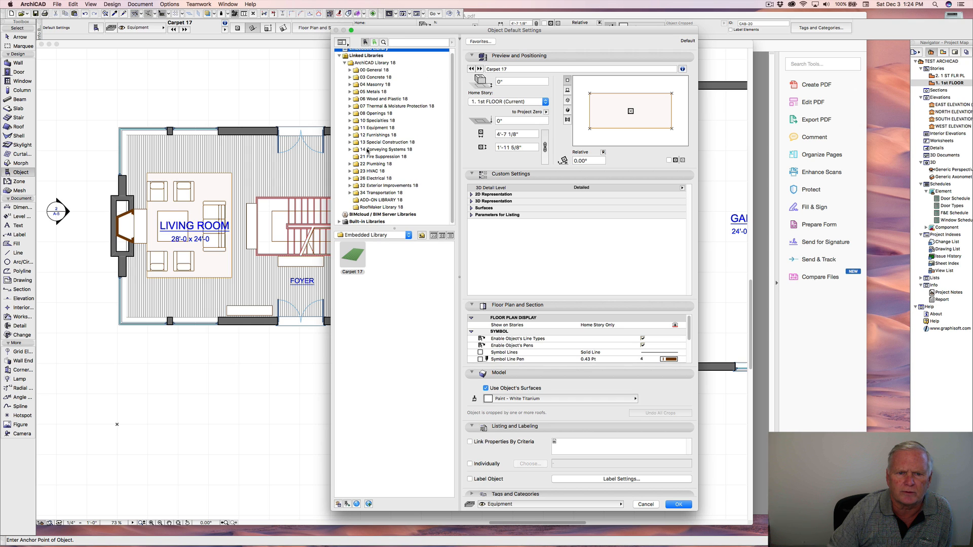
click(351, 136)
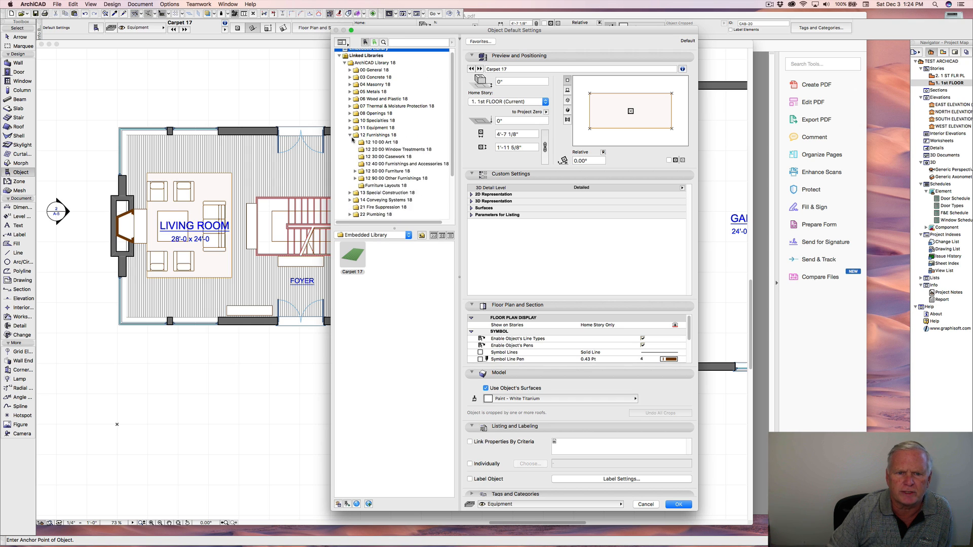
scroll(355, 150, down, 2)
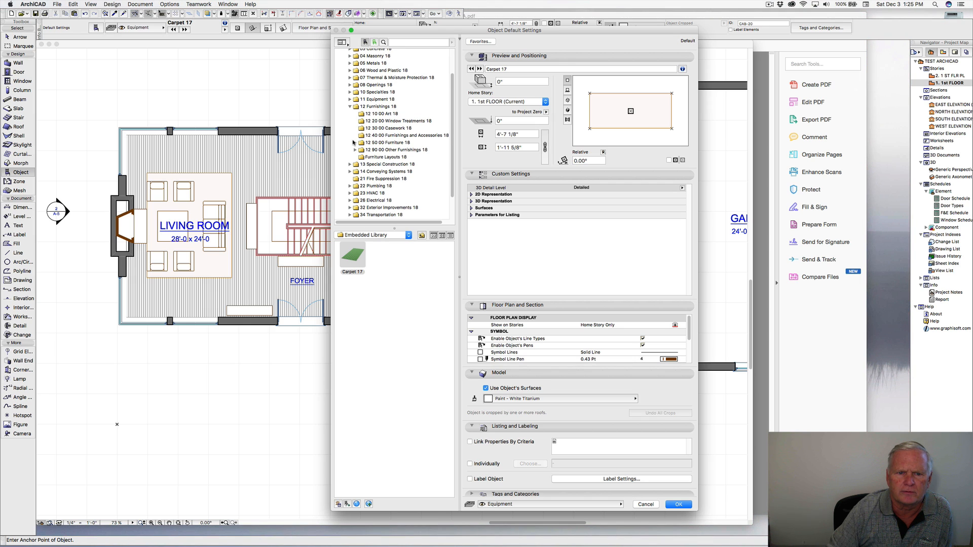
click(356, 142)
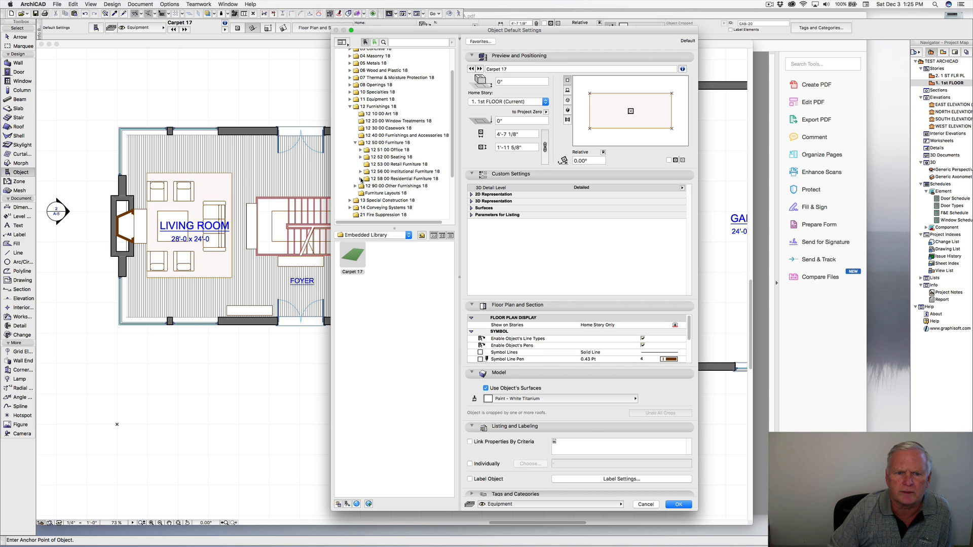
click(361, 179)
scroll(378, 185, down, 1)
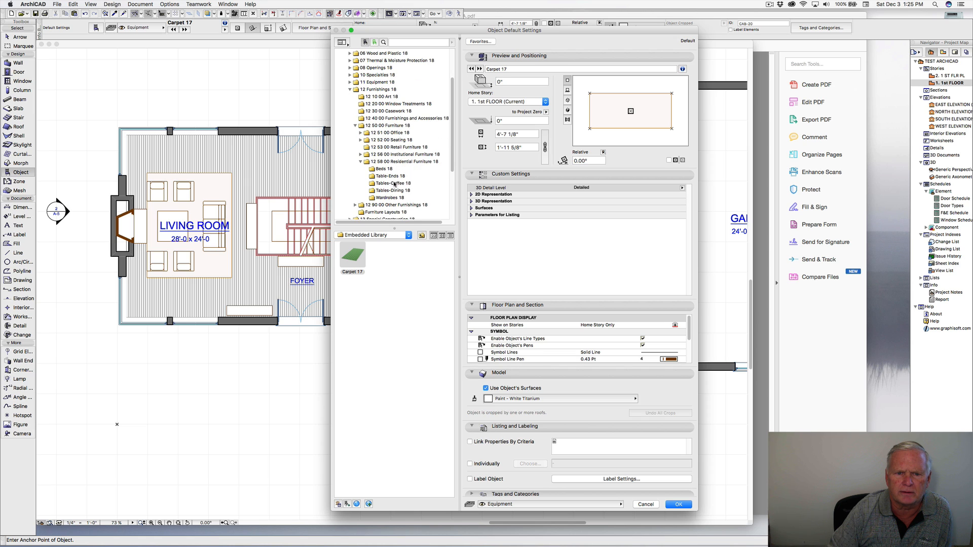
Place two Designer Table 05 18 objects from the Tables-Coffee 18 folder on the living room carpet, one at each end of the sofa.
click(389, 177)
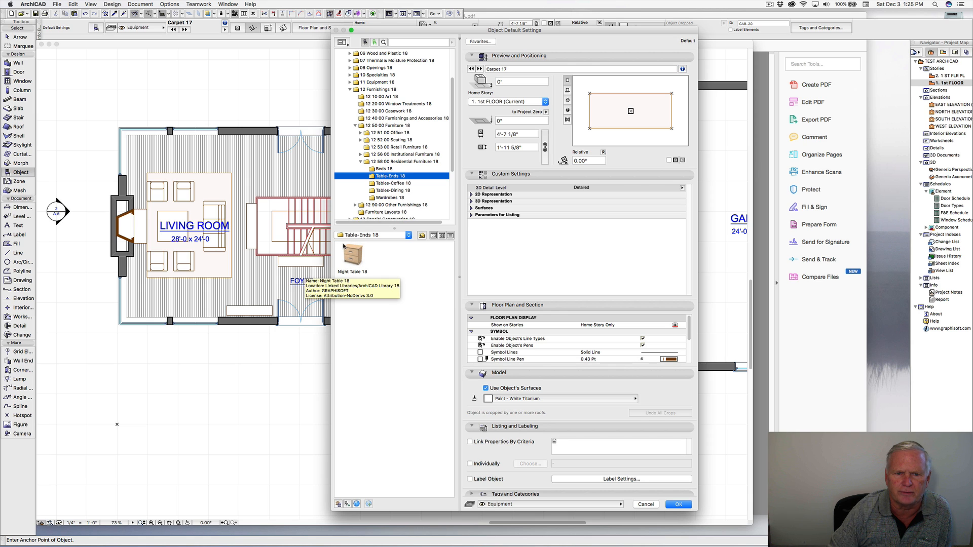
click(389, 184)
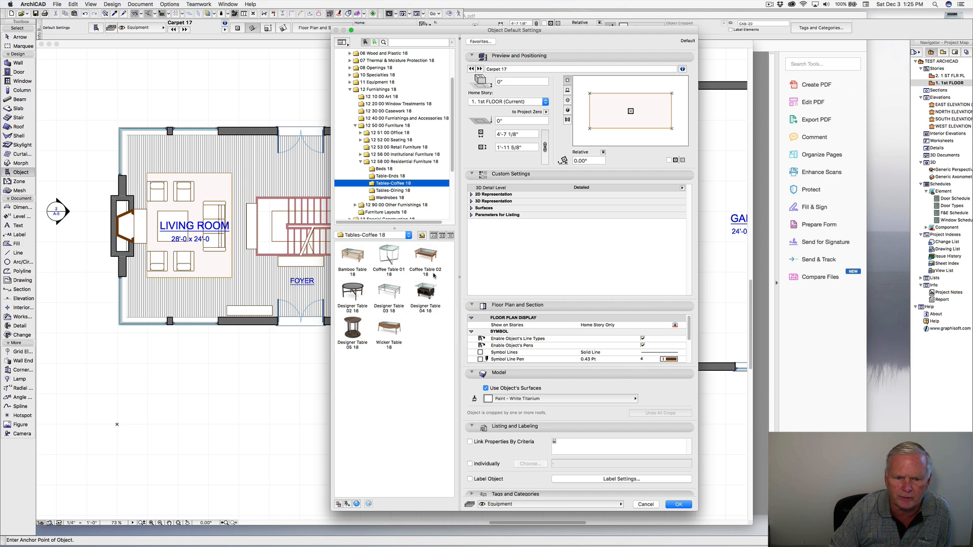
click(352, 328)
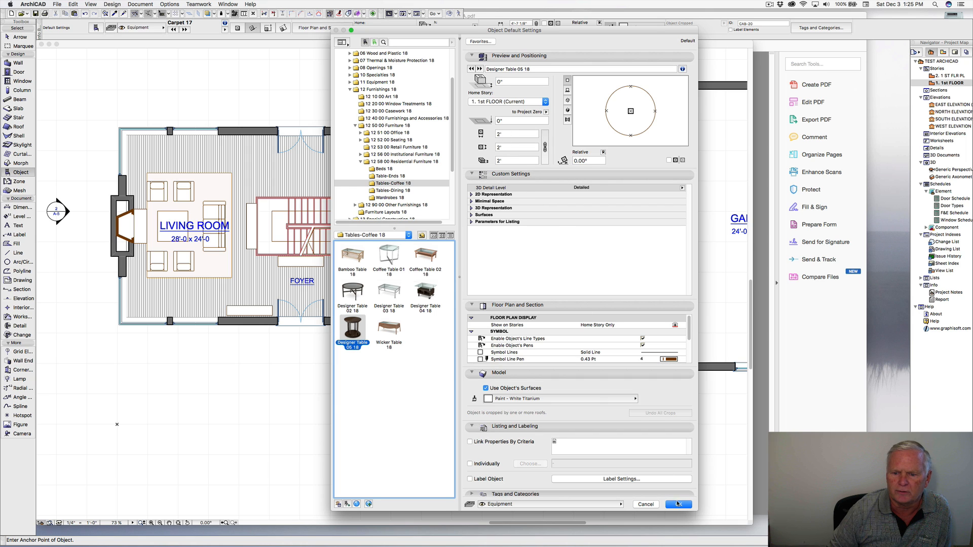
click(679, 505)
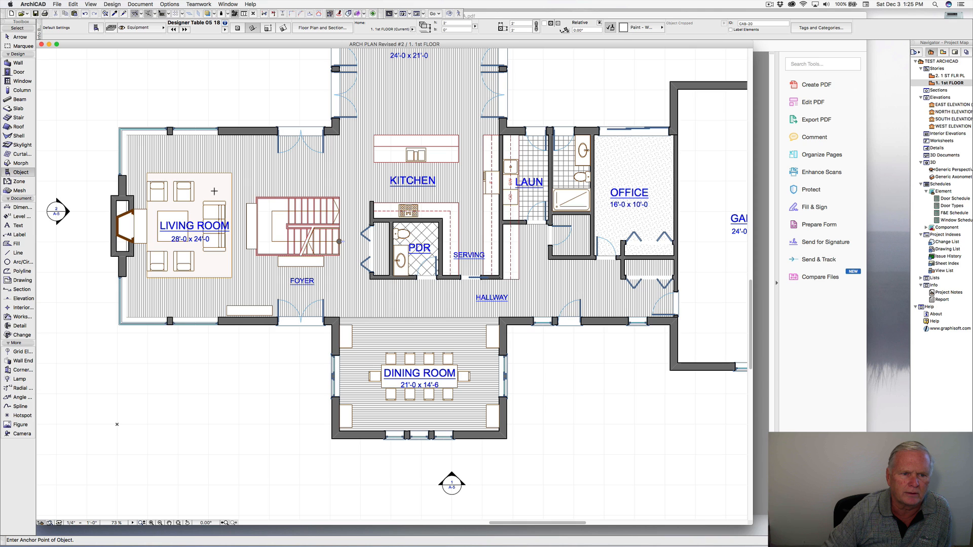
click(214, 190)
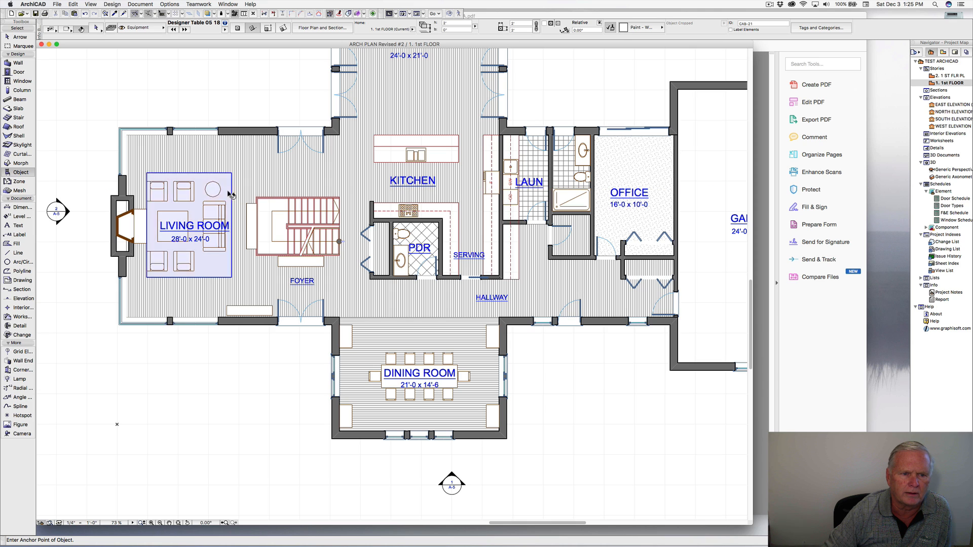
click(213, 264)
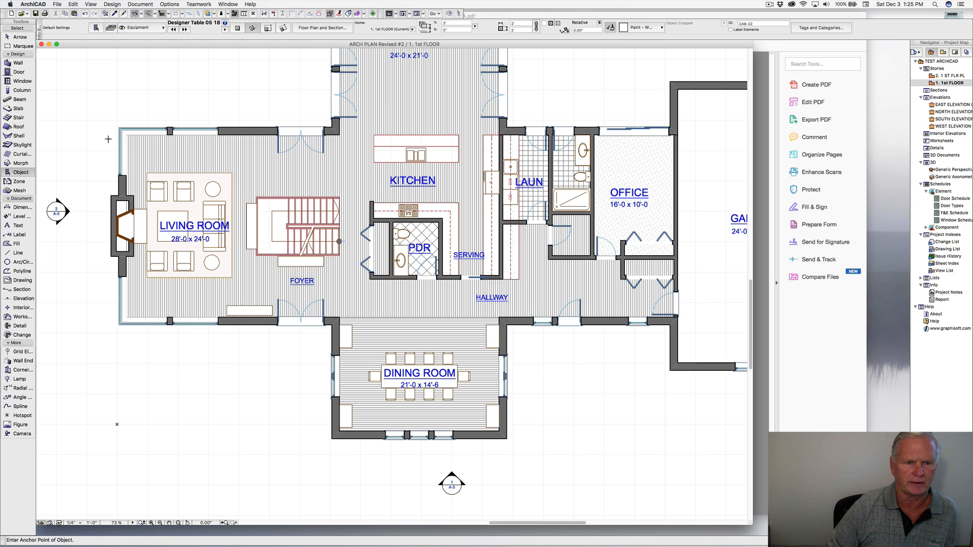
Switch to Acrobat to check the marked-up first floor plan PDF, and return to ArchiCAD at the family room.
click(802, 340)
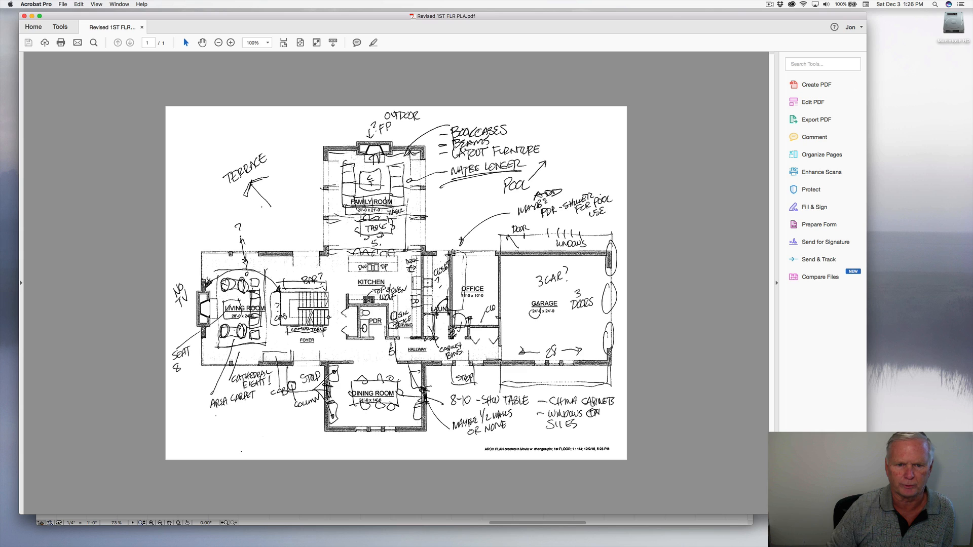
click(686, 524)
middle_drag(434, 151, 364, 349)
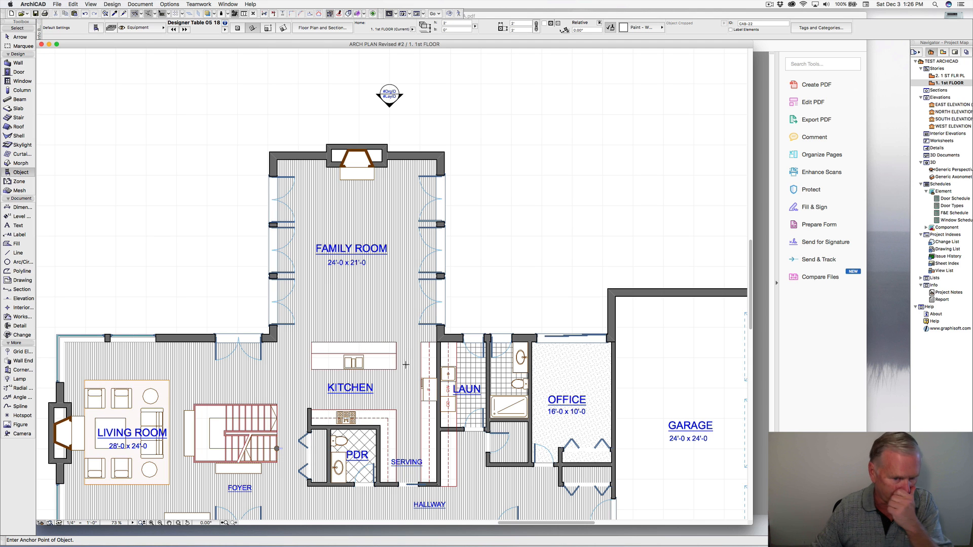
Pick up the kitchen island sink's settings as object defaults and choose single-basin Style 2 with the anchor at the middle of its back edge.
middle_drag(386, 421, 366, 310)
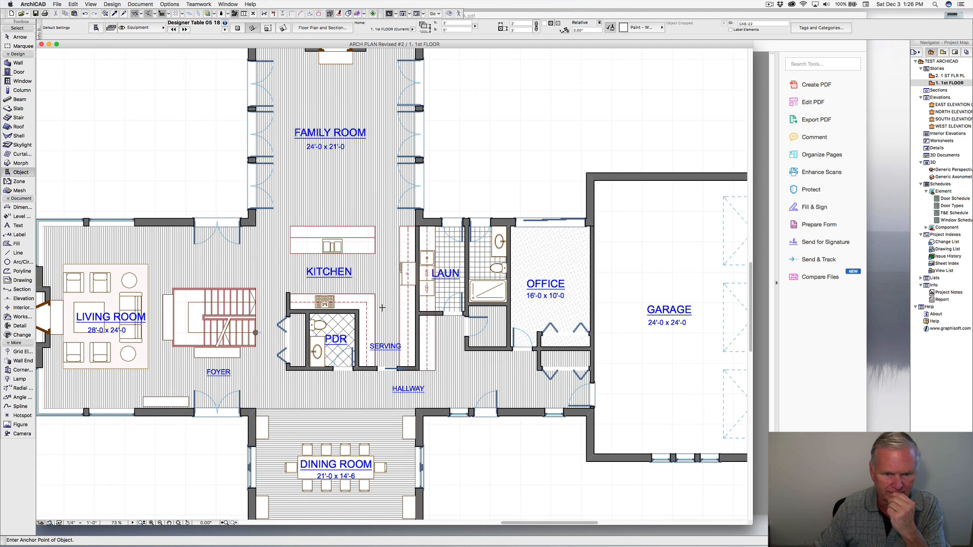
scroll(367, 341, up, 3)
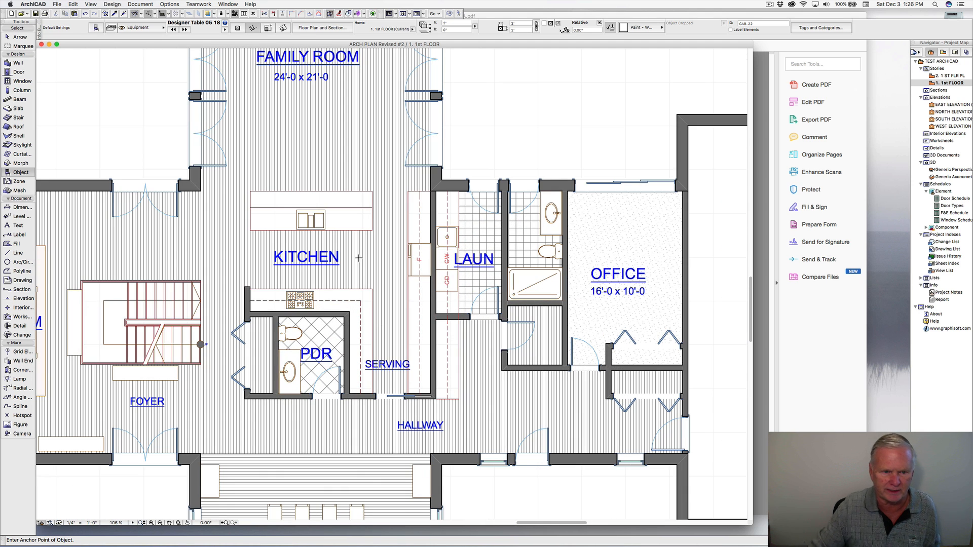
alt+click(322, 219)
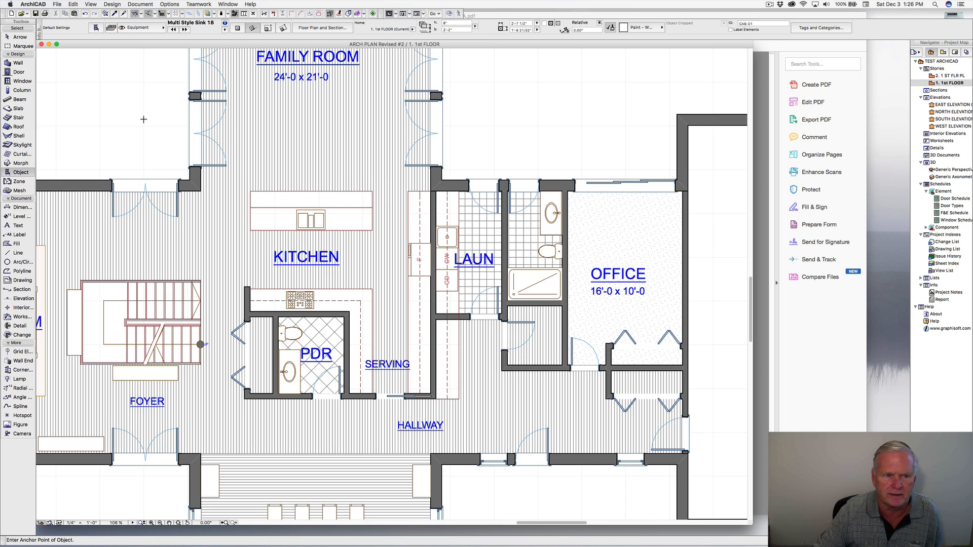
click(95, 28)
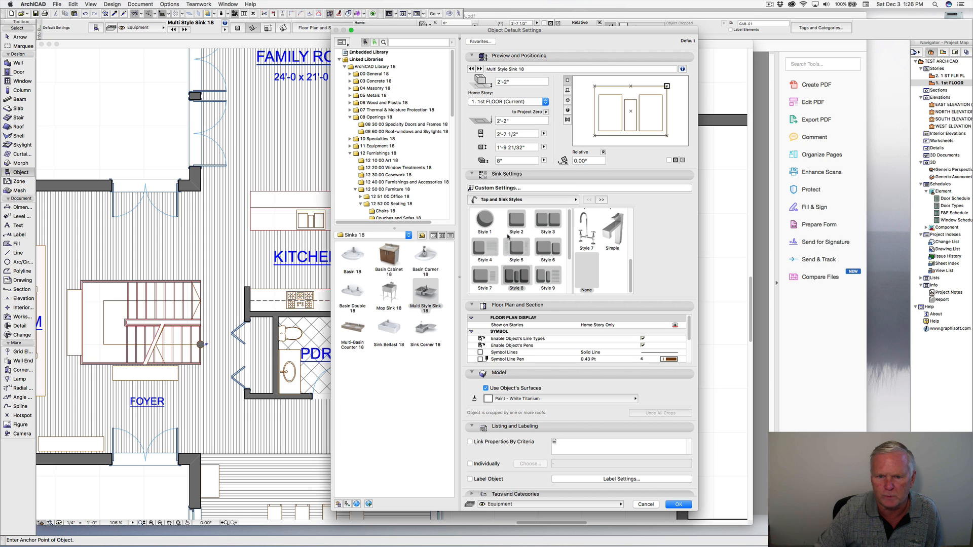
click(518, 223)
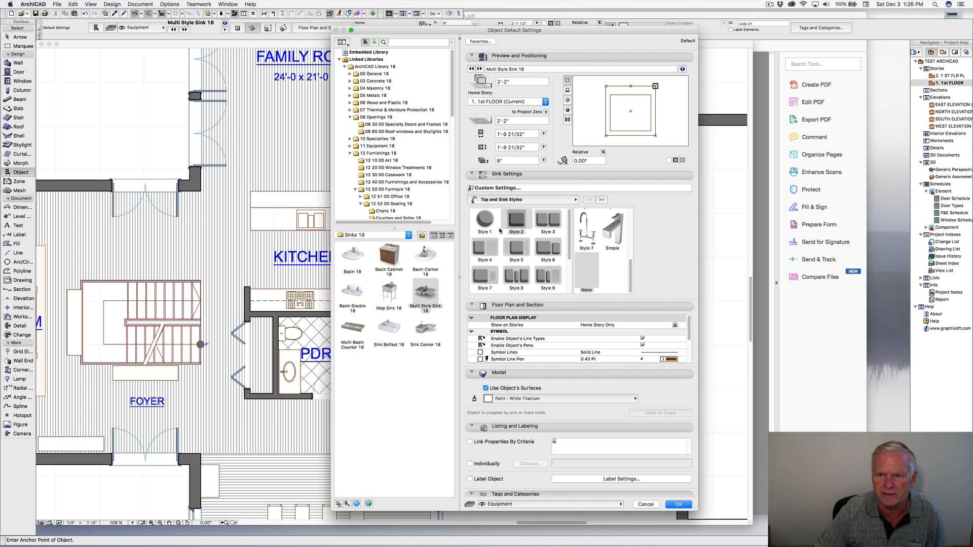
click(631, 86)
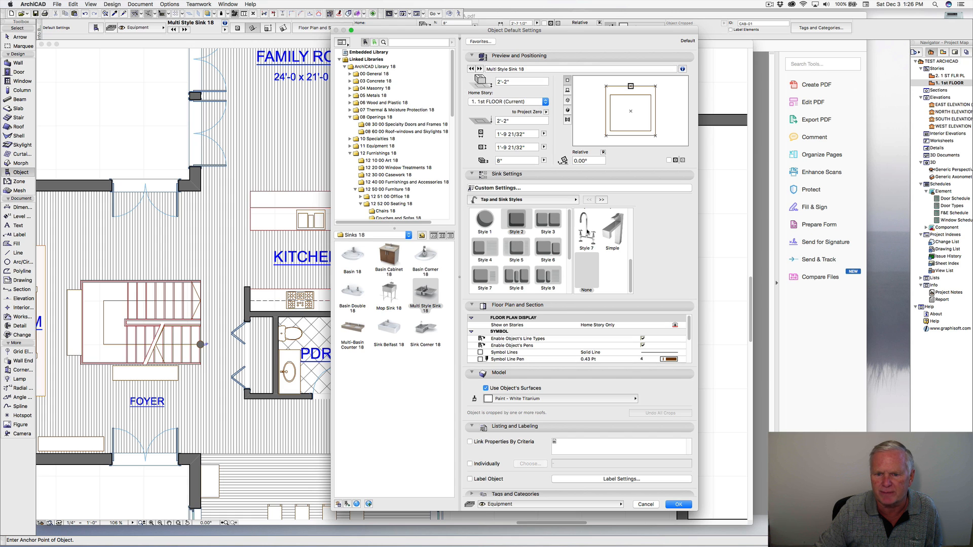
Set the sink's 2D symbol type to the "Detailed w..." option in its Appearance settings and accept the object defaults.
scroll(588, 233, up, 1)
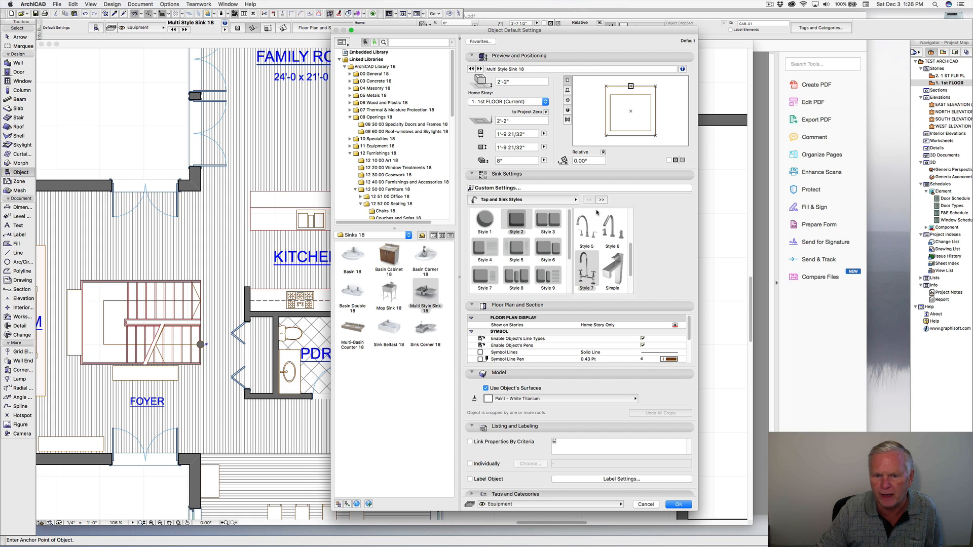
click(576, 200)
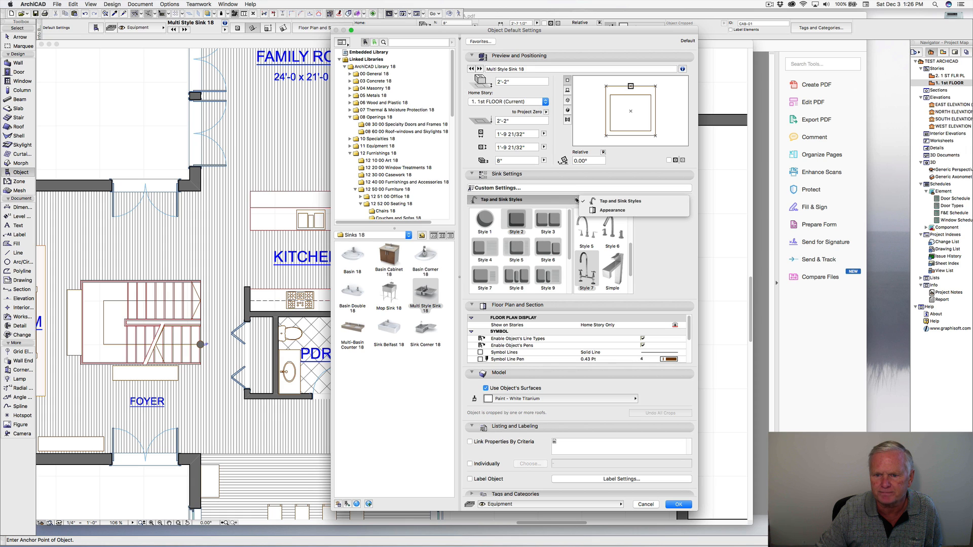
click(597, 214)
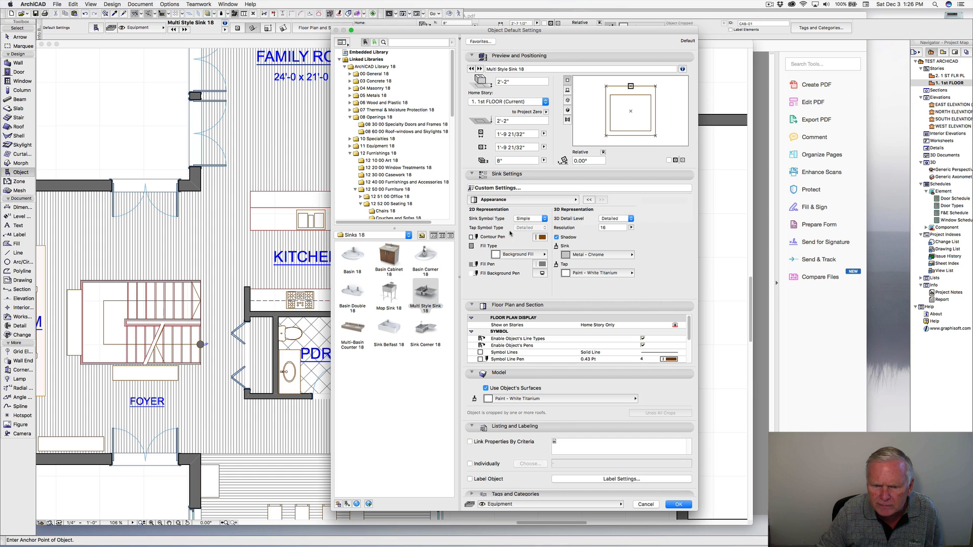
click(545, 218)
click(534, 209)
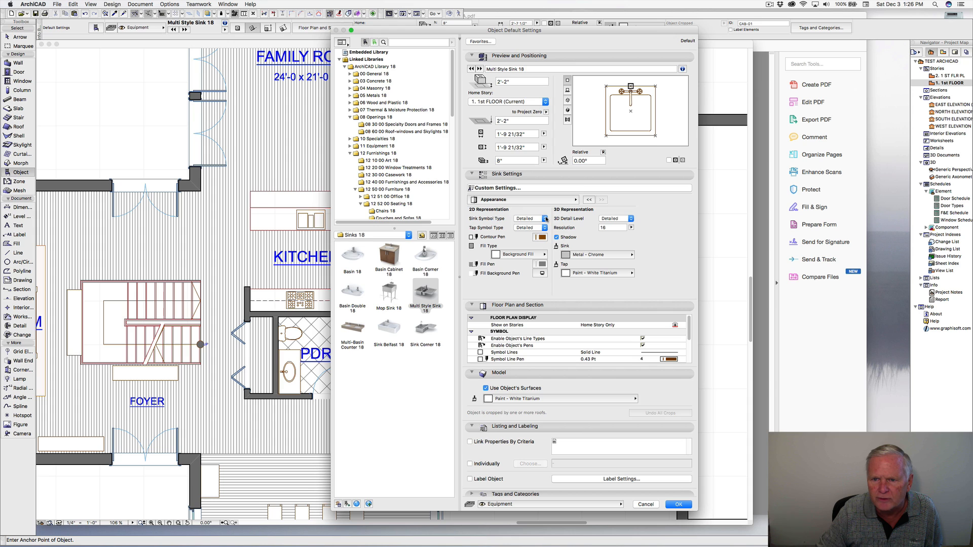
click(545, 219)
click(535, 212)
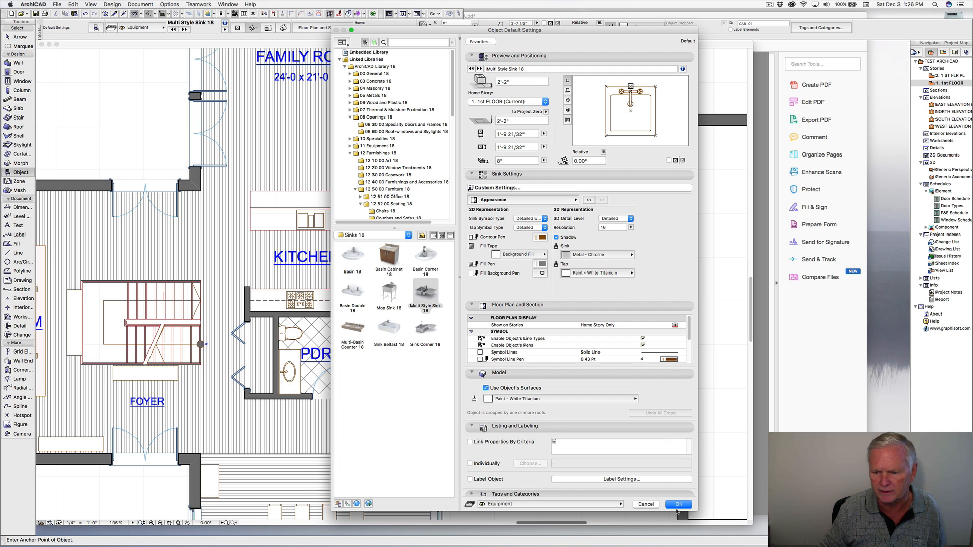
click(677, 505)
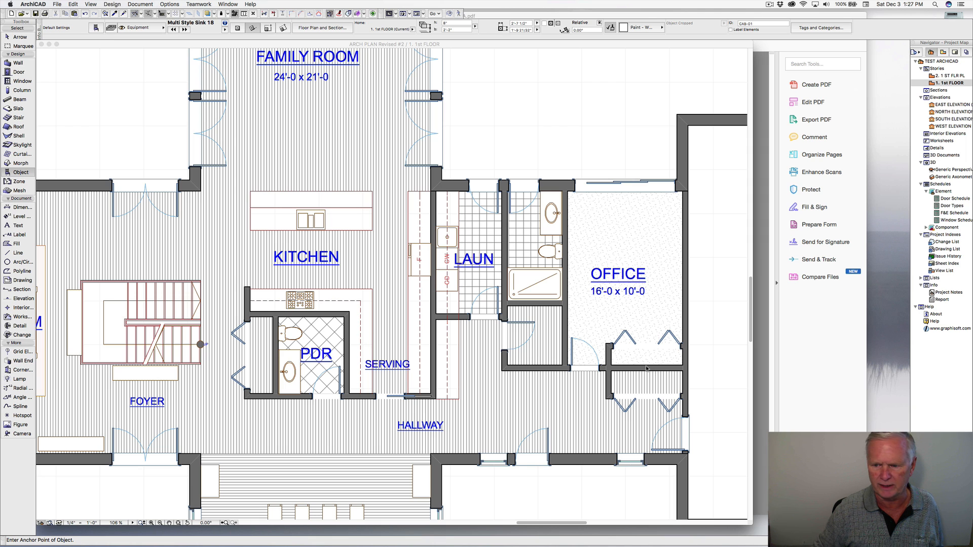
Switch to Acrobat to check the marked-up plan, and place the sink in ArchiCAD rotated 90° against the PDR wall in the serving area.
click(795, 351)
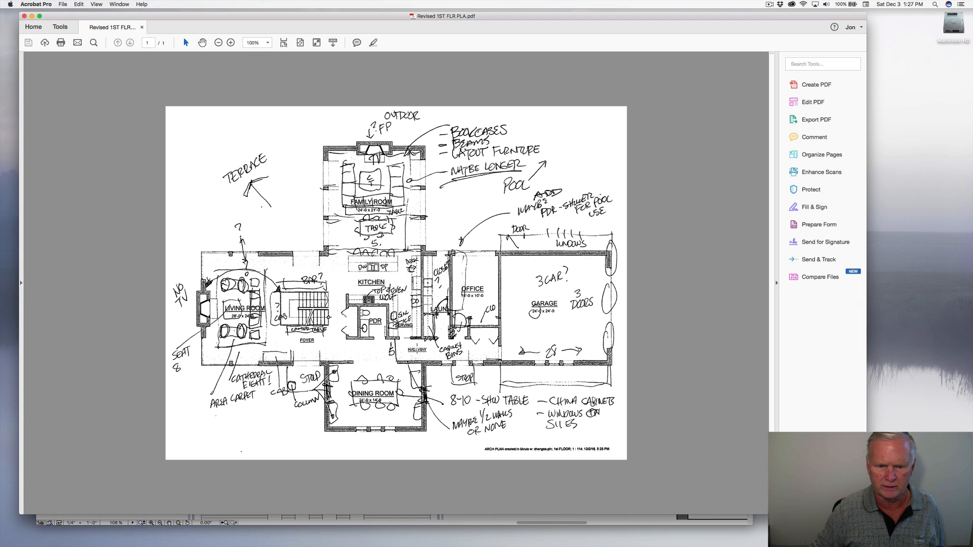
click(661, 518)
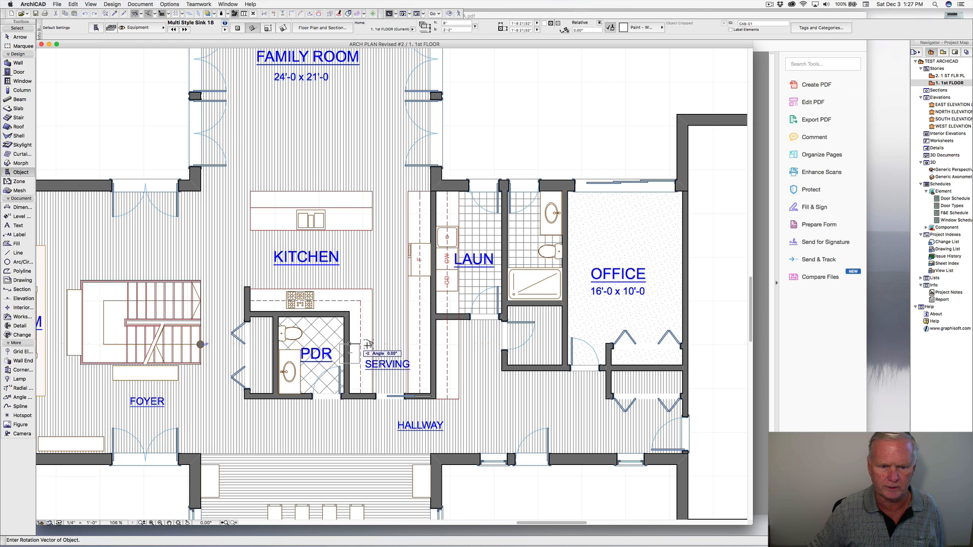
click(348, 310)
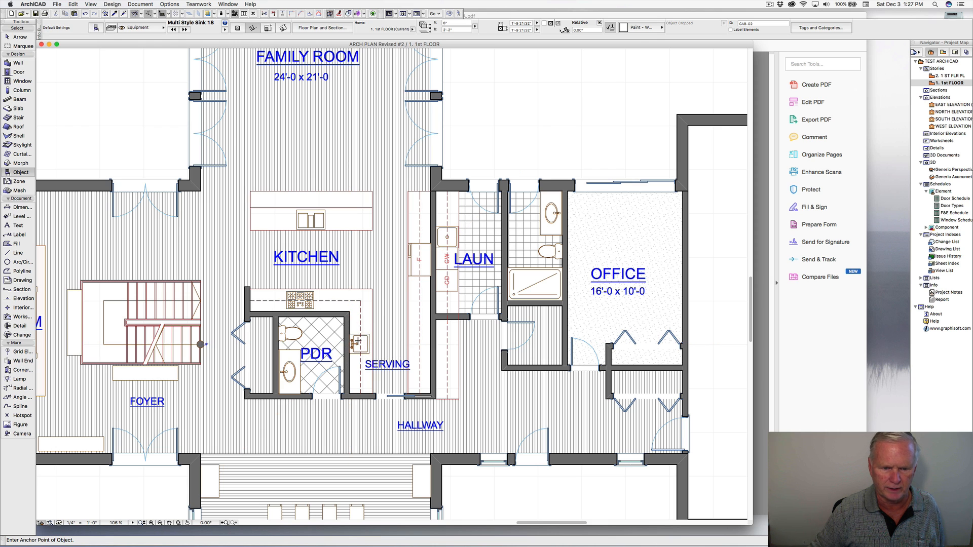
Move the serving sink horizontally about 2 3/8" away from the PDR wall and deselect it.
scroll(365, 334, up, 5)
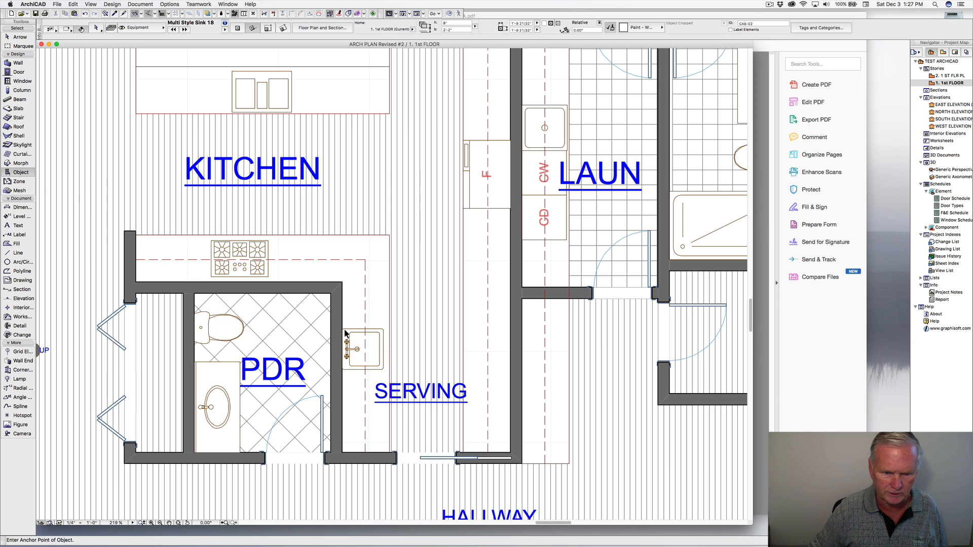
shift+click(349, 333)
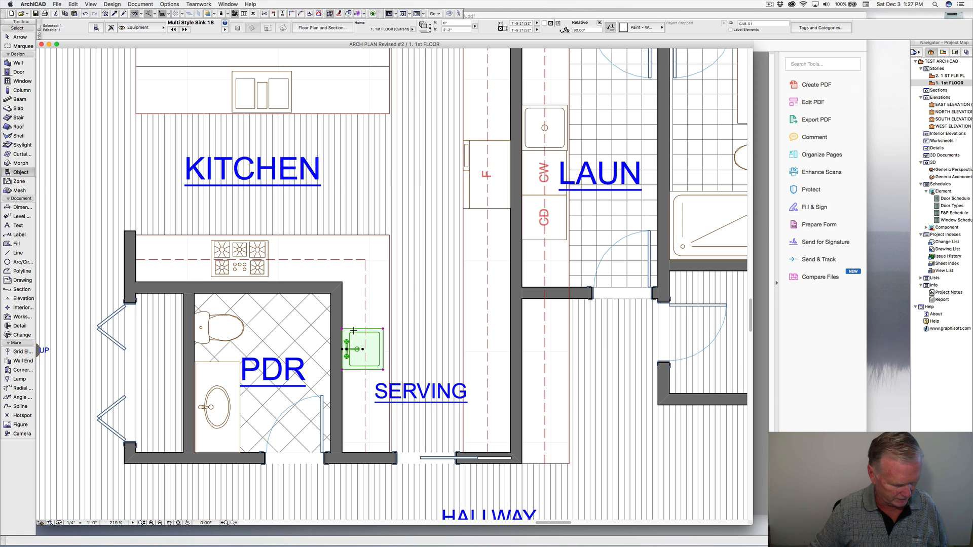
key(super+d)
click(345, 350)
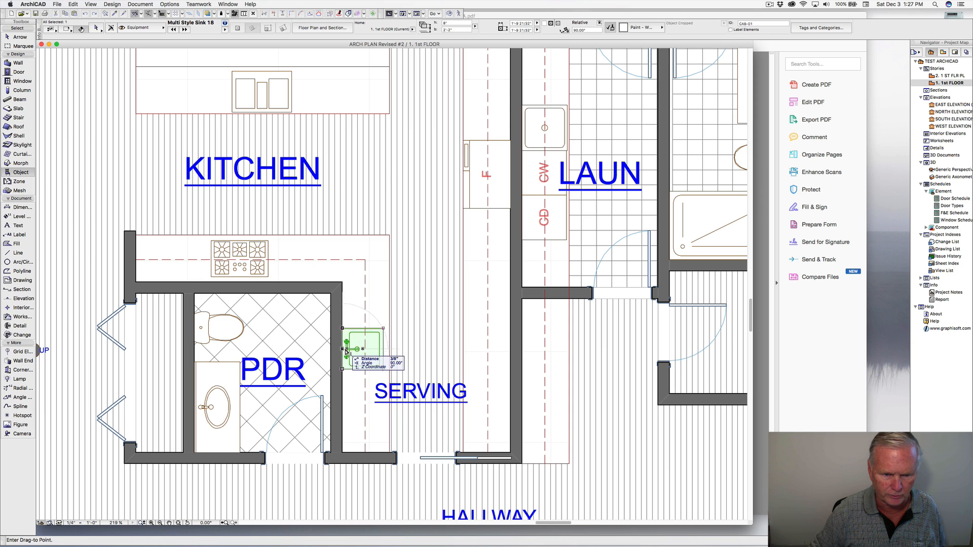
shift+click(347, 350)
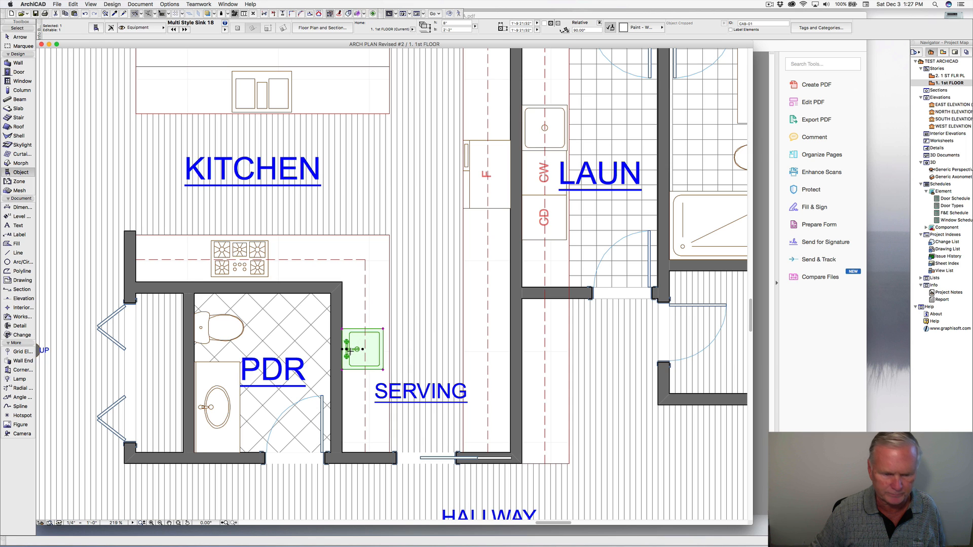
key(super+d)
click(345, 350)
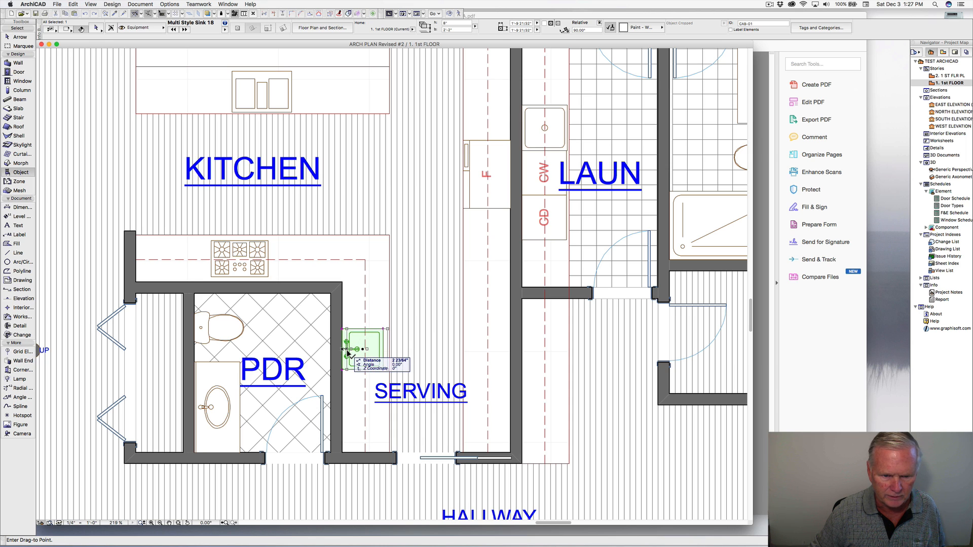
key(Escape)
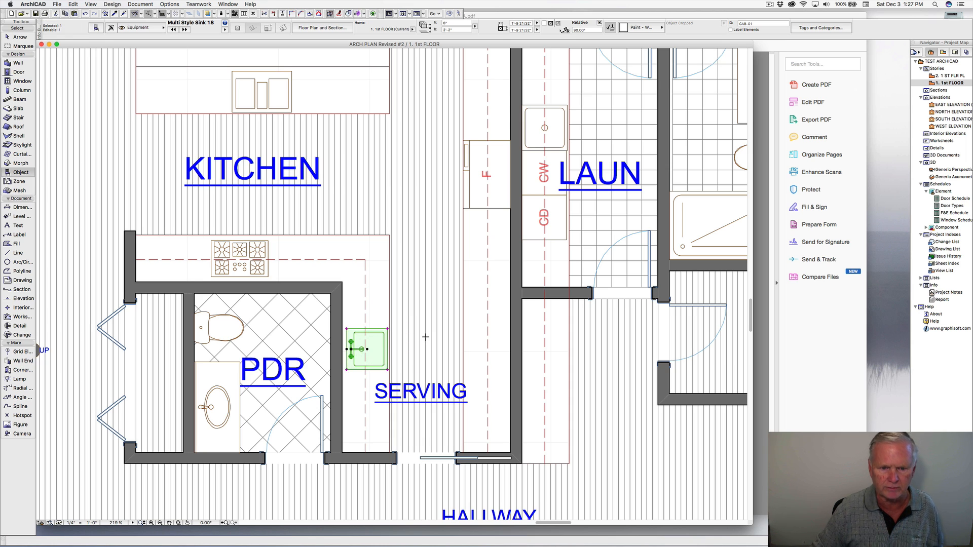
key(Escape)
Pick up the SERVING label's text settings and set the text size to 8 points without underline.
scroll(426, 330, down, 1)
middle_drag(425, 321, 426, 213)
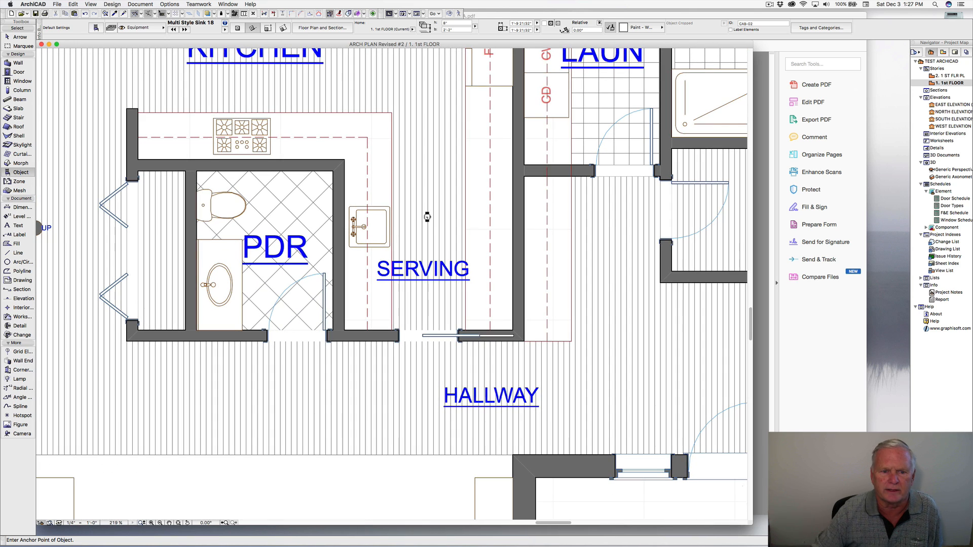
scroll(384, 194, up, 10)
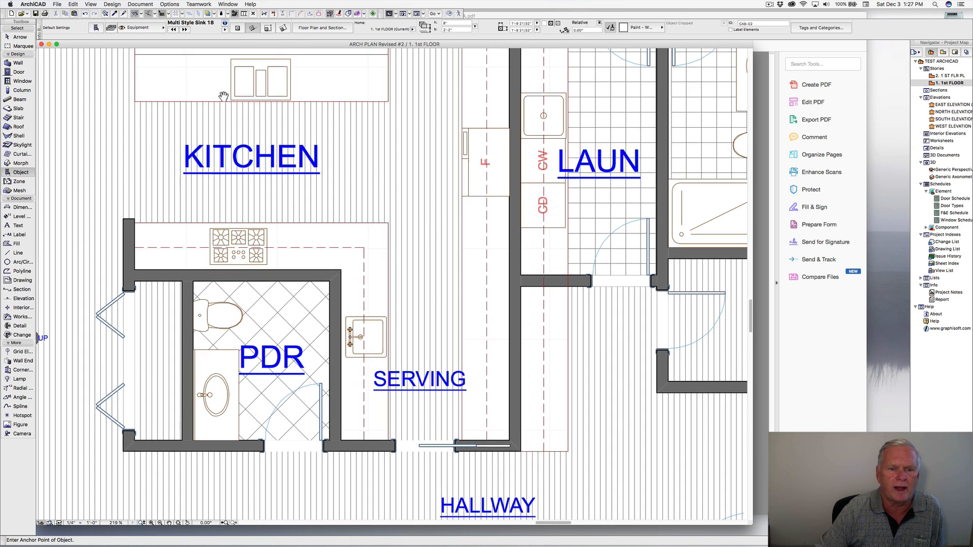
scroll(228, 96, up, 3)
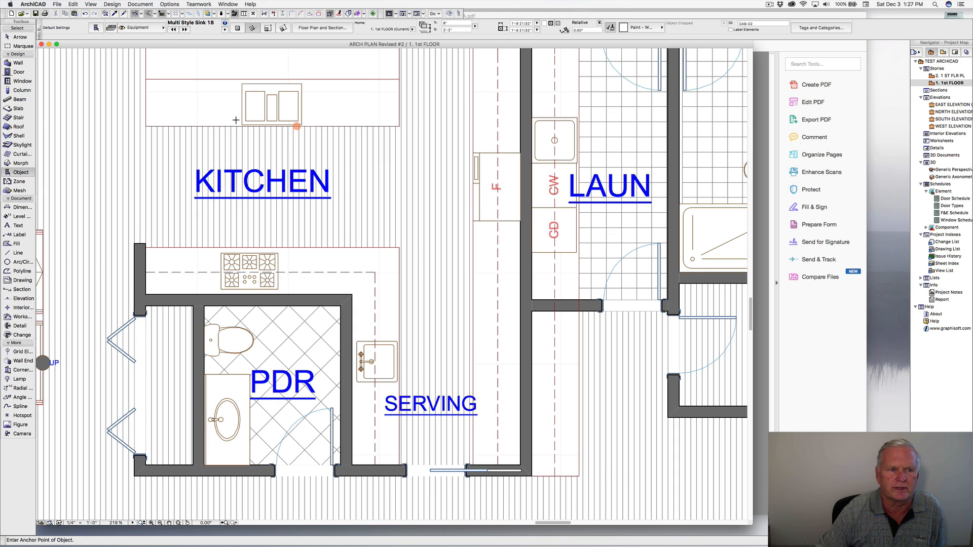
alt+click(393, 413)
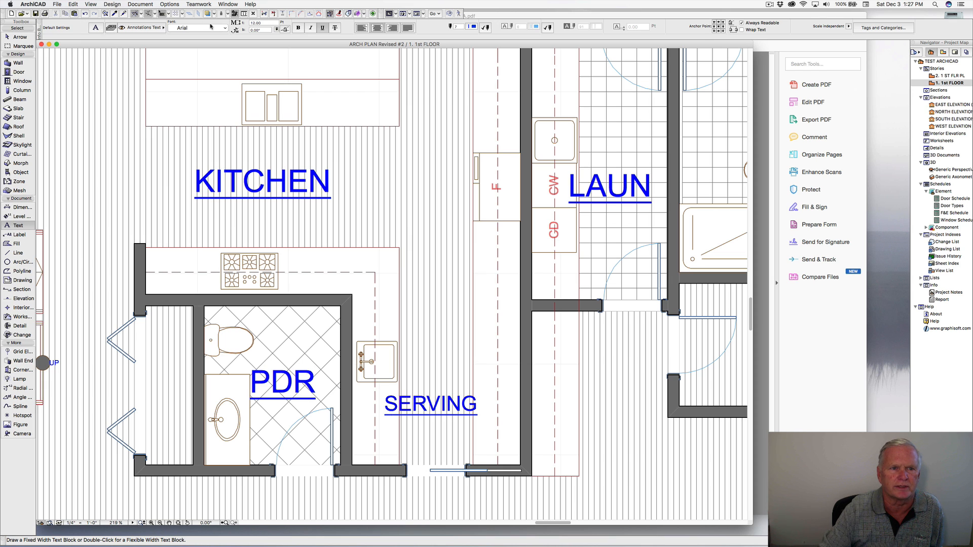
double_click(263, 23)
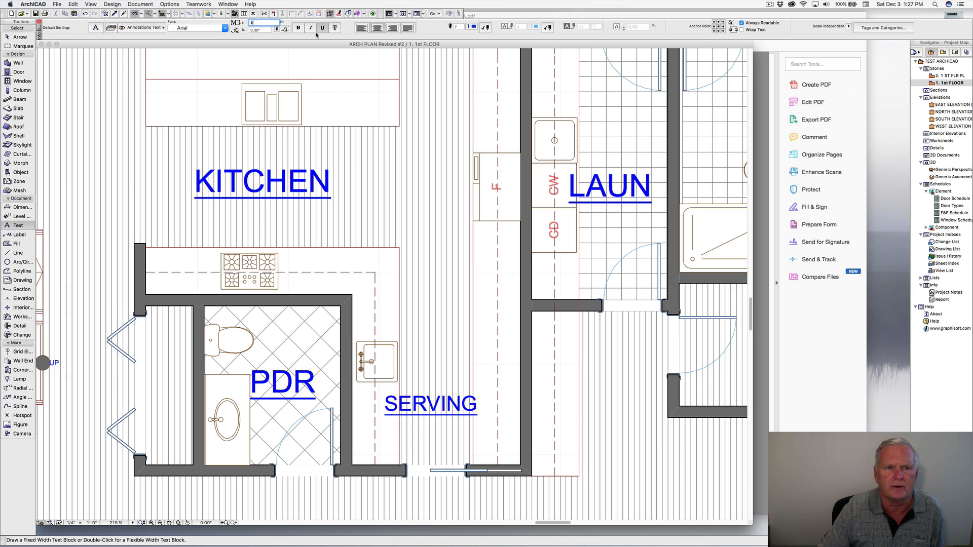
key(Return)
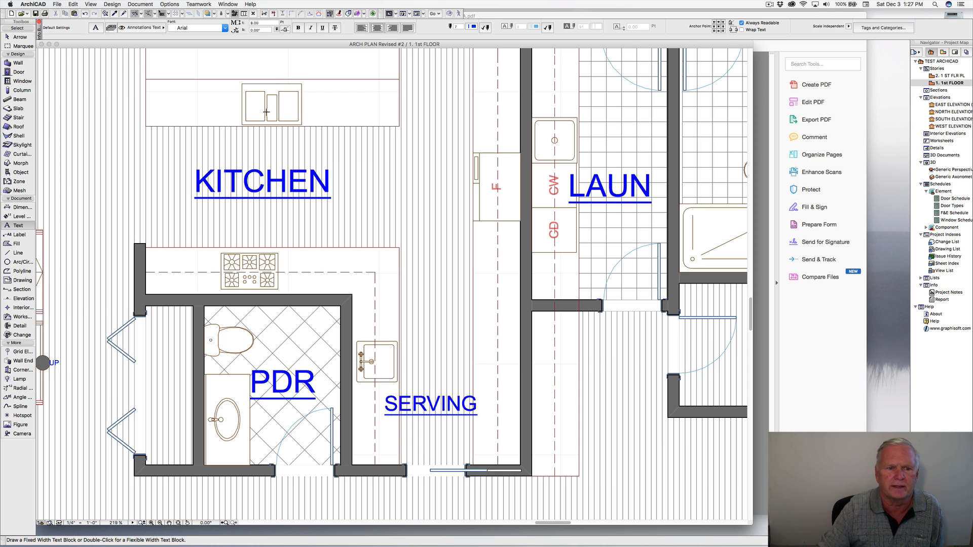
Add the text label "DW" on the kitchen island counter, on the left side of the sink.
double_click(218, 106)
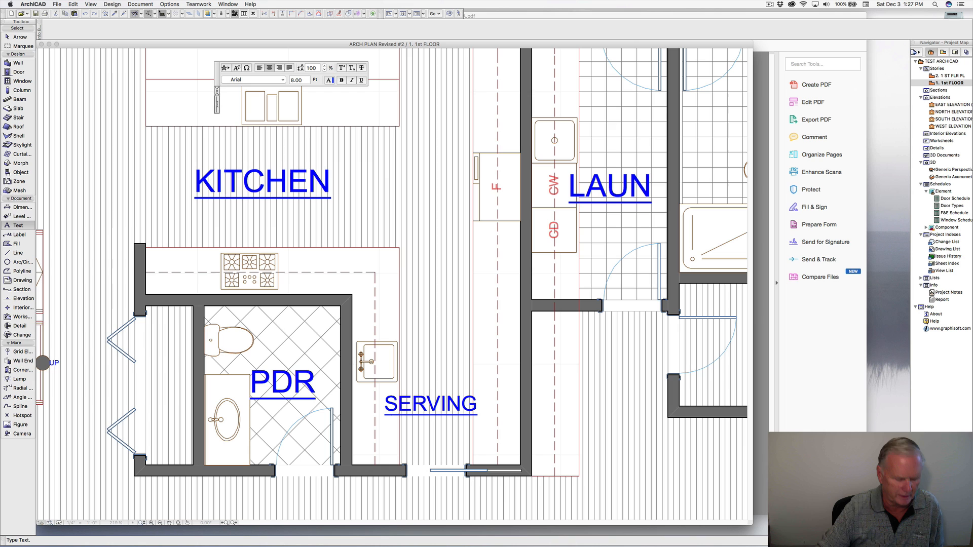
text(dw)
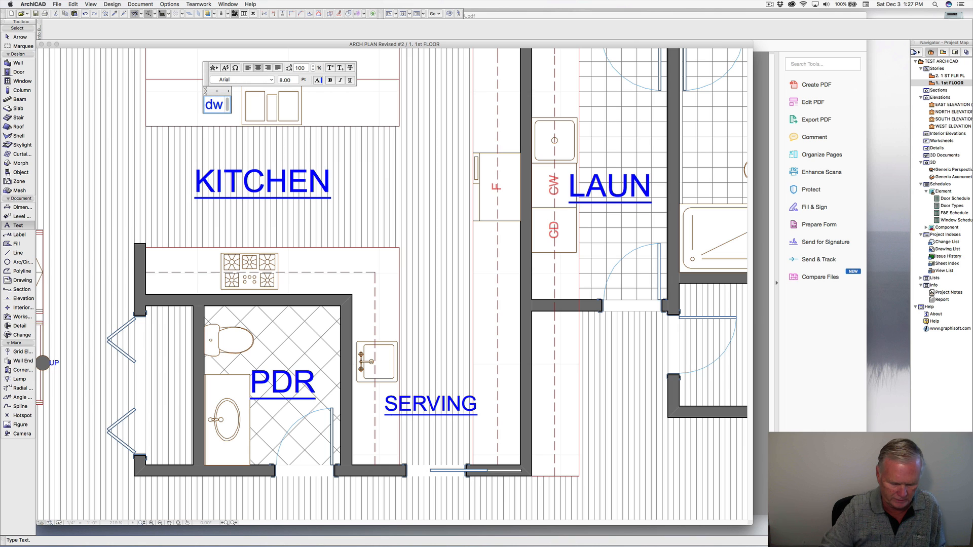
key(BackSpace)
key(BackSpace)
text(DW)
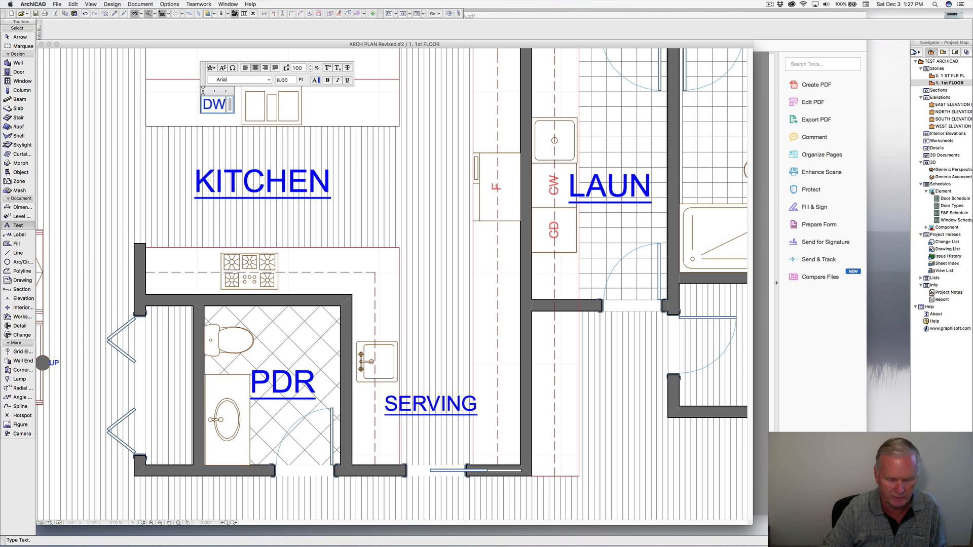
click(215, 120)
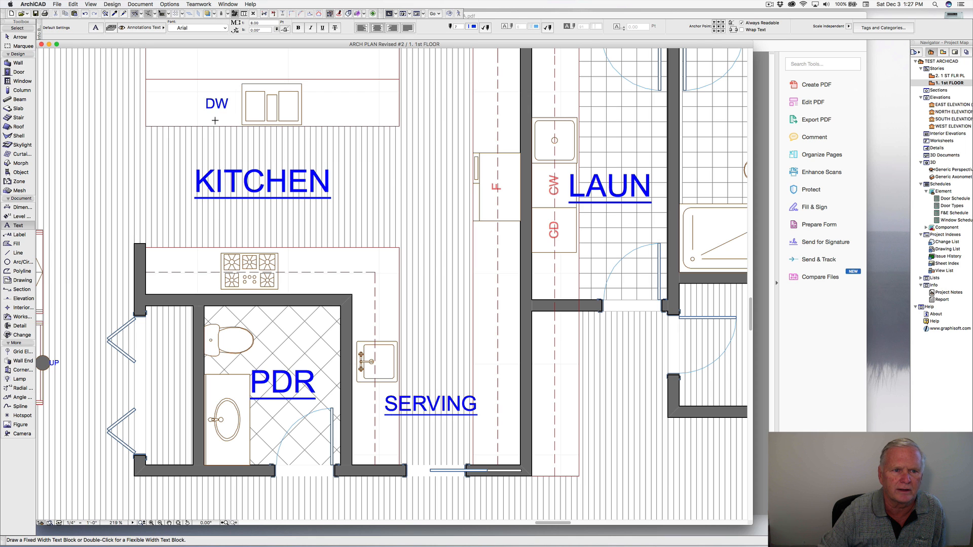
Add the text labels "TC" on the right side of the island sink and "DSP" on the island section above it.
scroll(327, 126, down, 3)
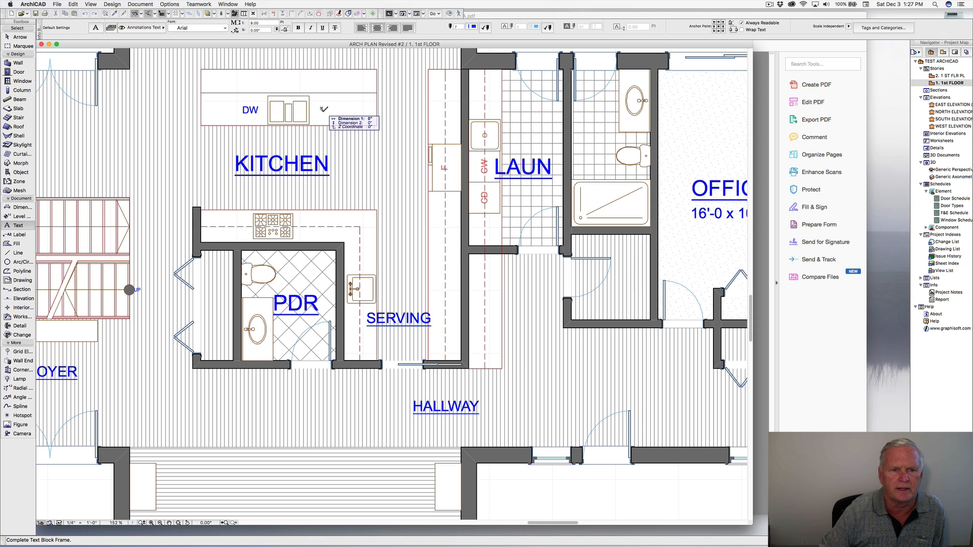
click(322, 106)
text(TC)
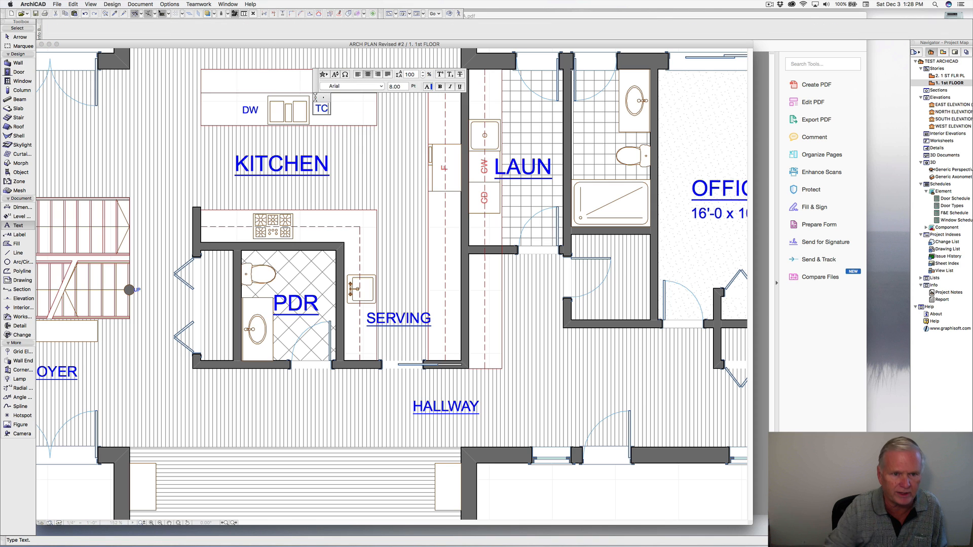
click(287, 87)
click(287, 87)
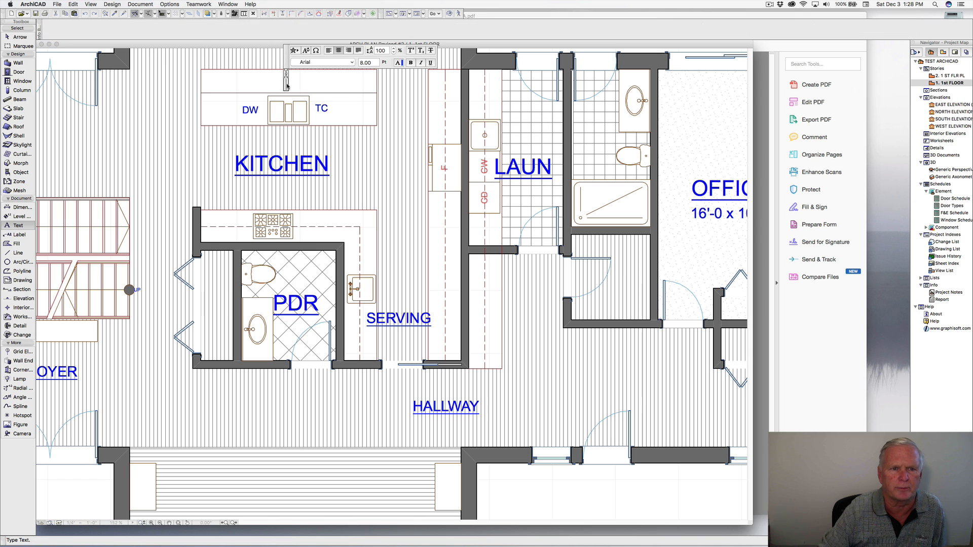
text(DSP)
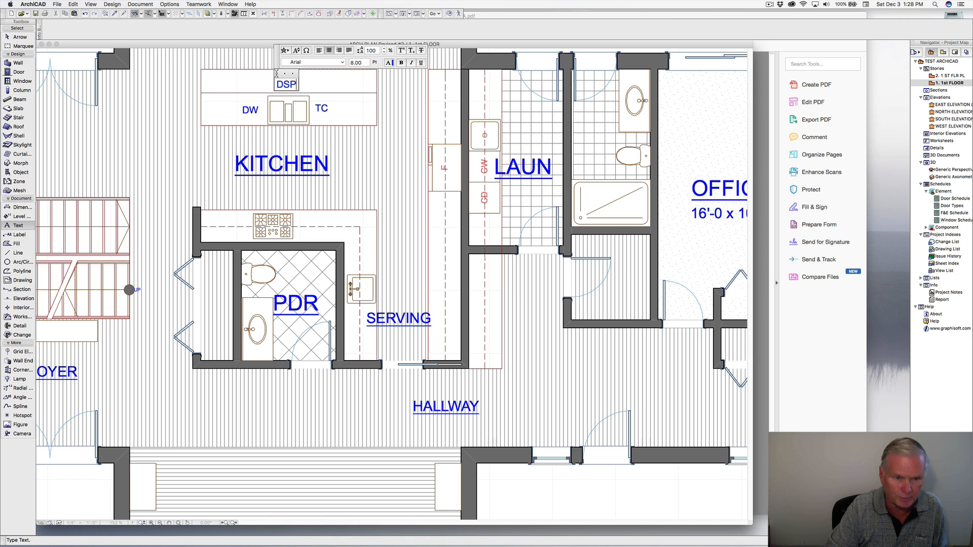
Move the SERVING label down slightly and add the text label "ICE" on the counter just below the serving sink.
click(279, 135)
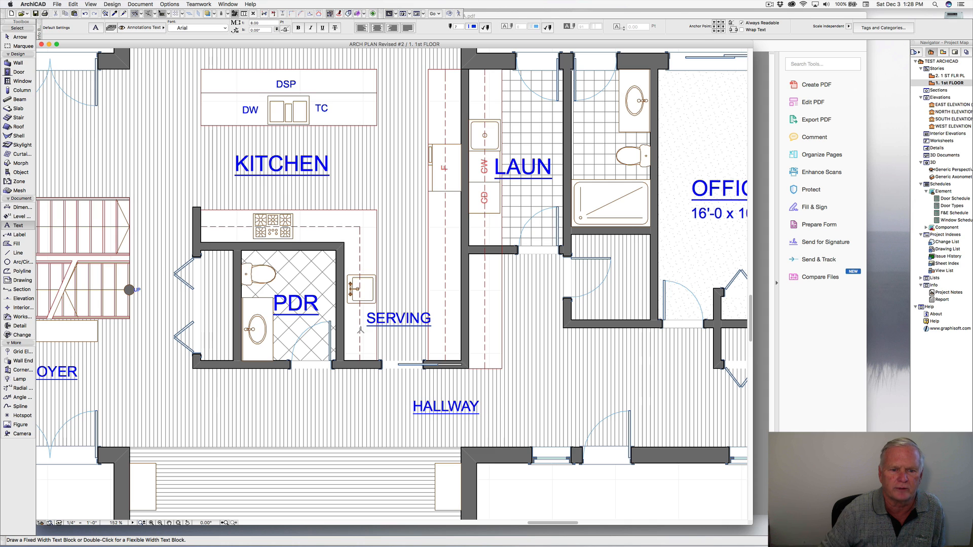
shift+click(399, 323)
drag(399, 323, 401, 337)
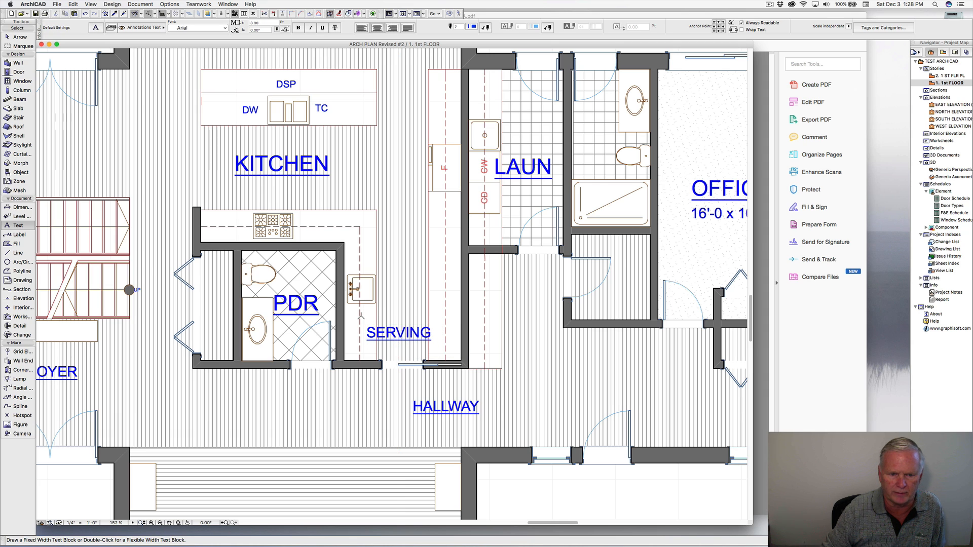
click(359, 311)
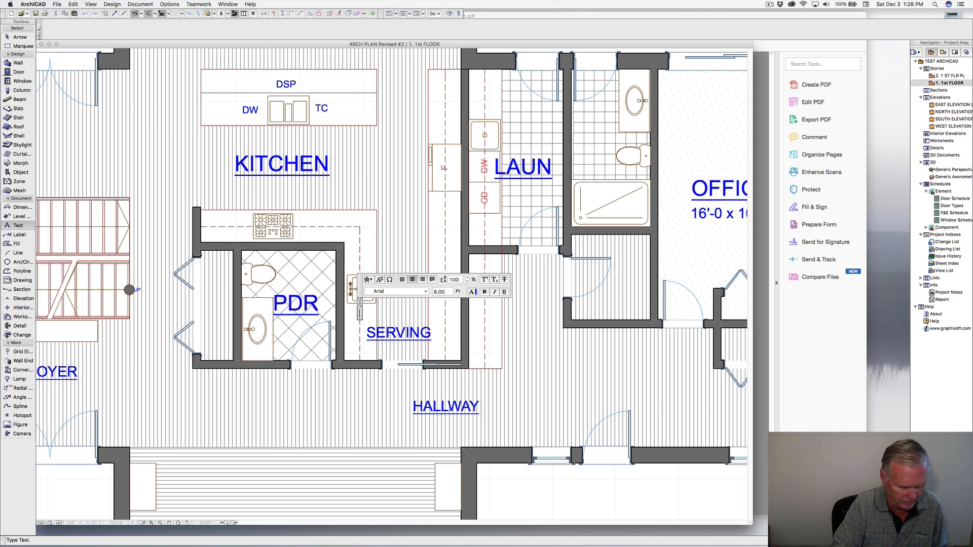
text(ICE)
click(366, 244)
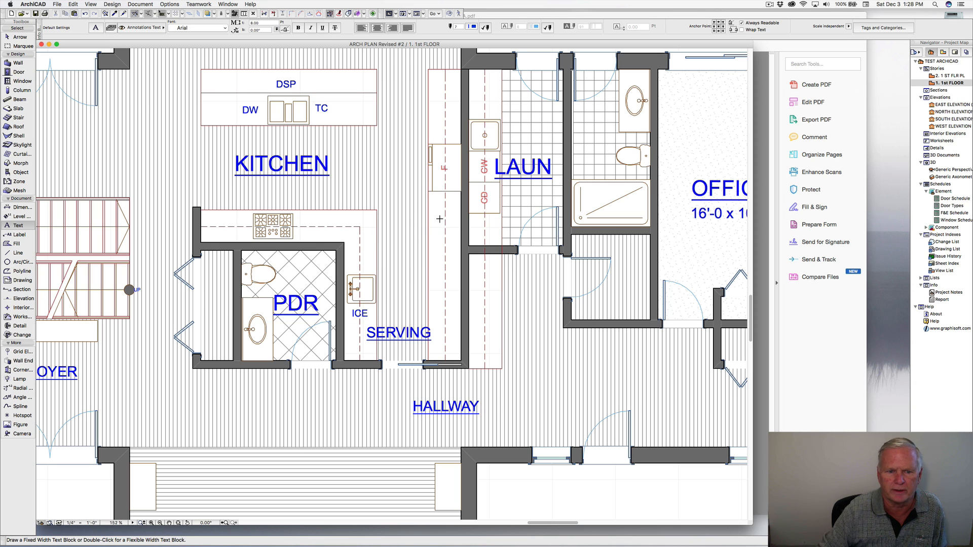
Place a Built-In Ovens 18 object, anchored at its lower front corner and rotated 270°, on the front edge of the cabinet run below the refrigerator.
alt+click(431, 193)
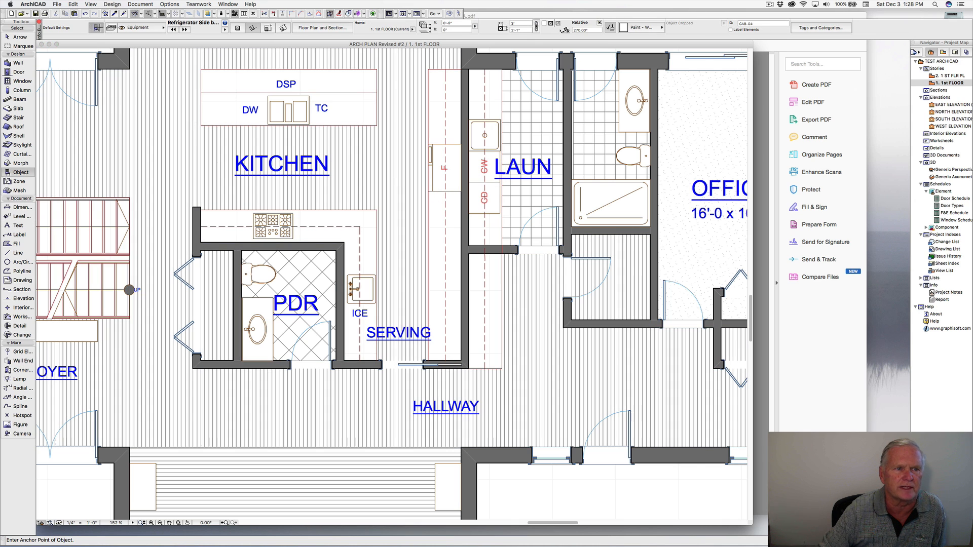
click(95, 28)
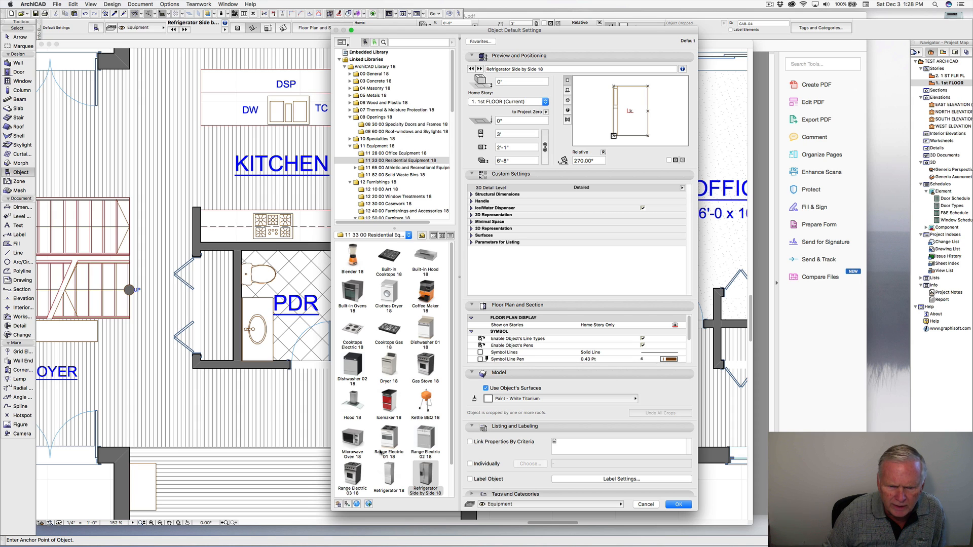
click(352, 293)
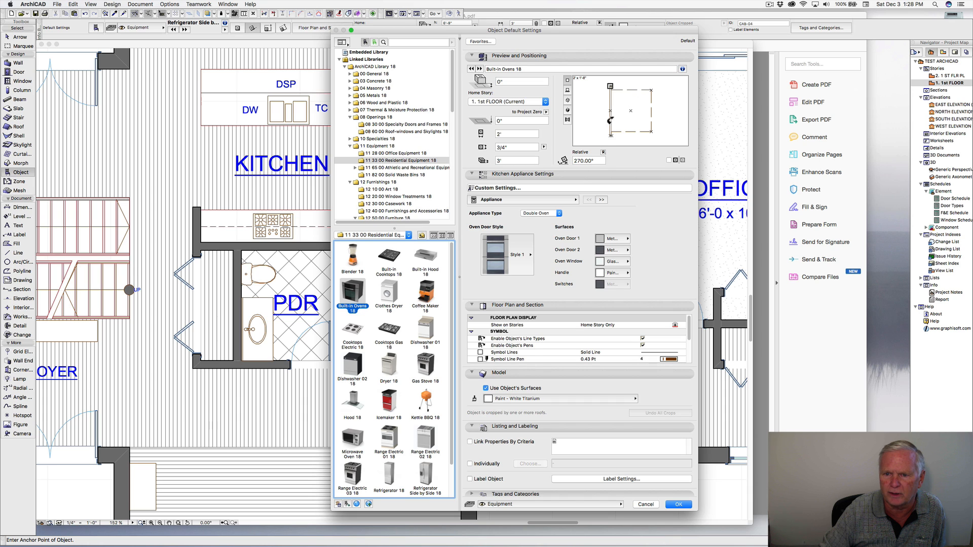
click(611, 135)
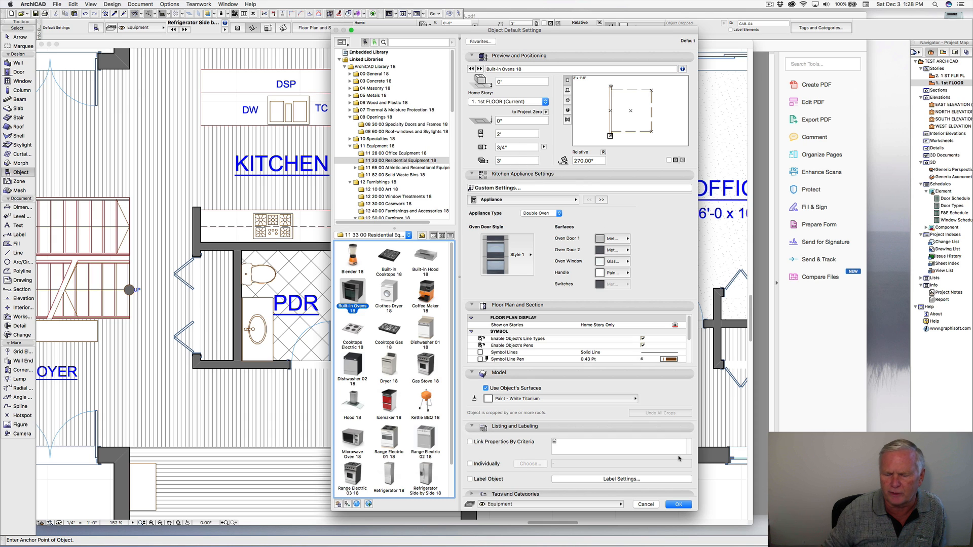
click(677, 506)
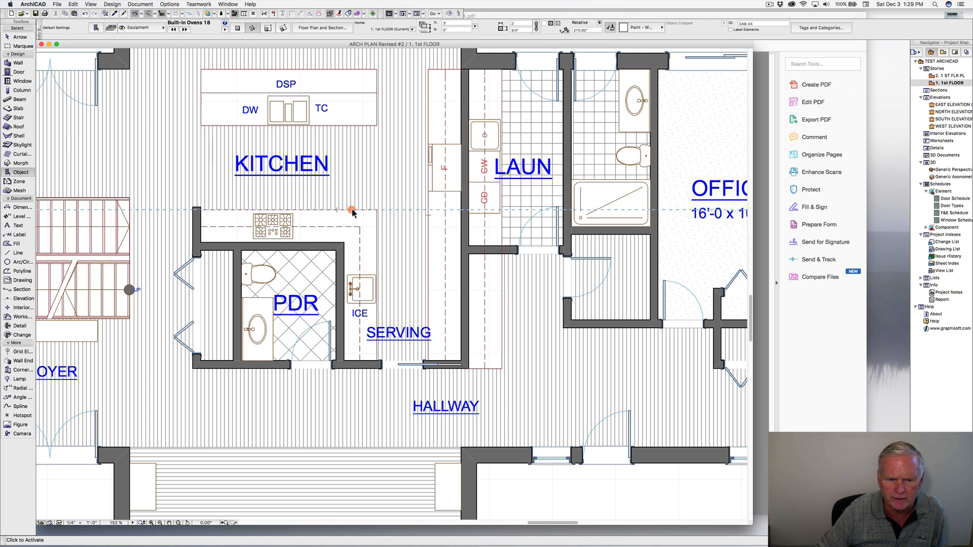
click(428, 210)
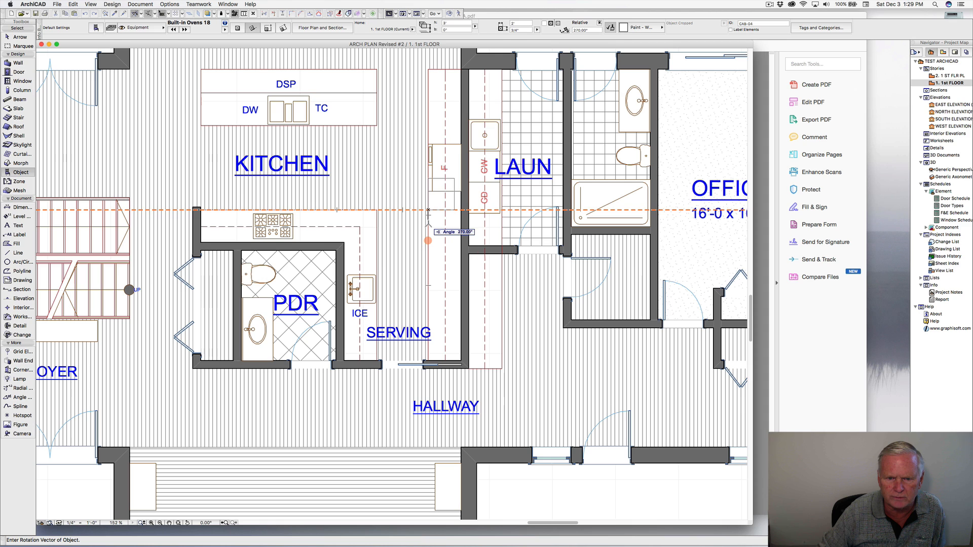
click(428, 241)
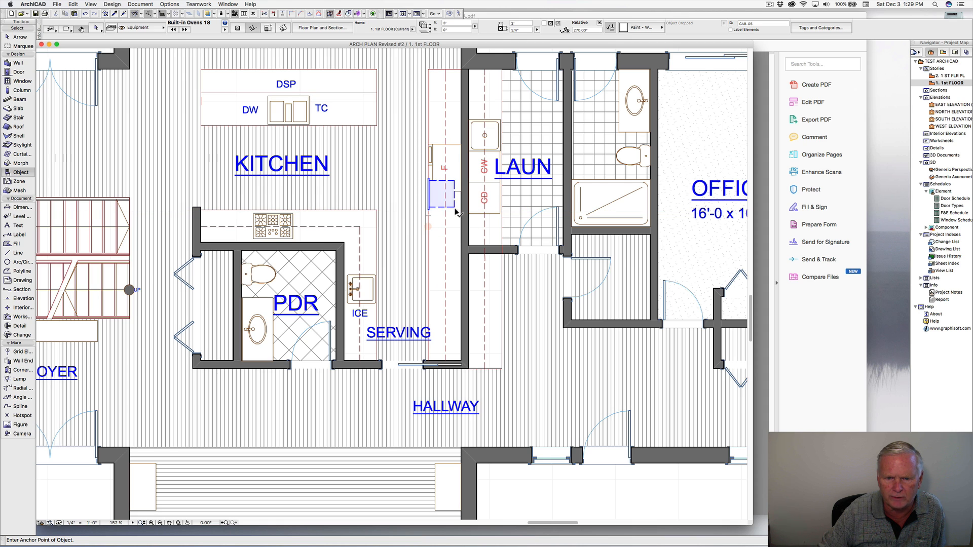
Move the built-in oven straight down so its upper front corner lines up with the front edge of the cooktop counter.
shift+click(440, 198)
key(super+d)
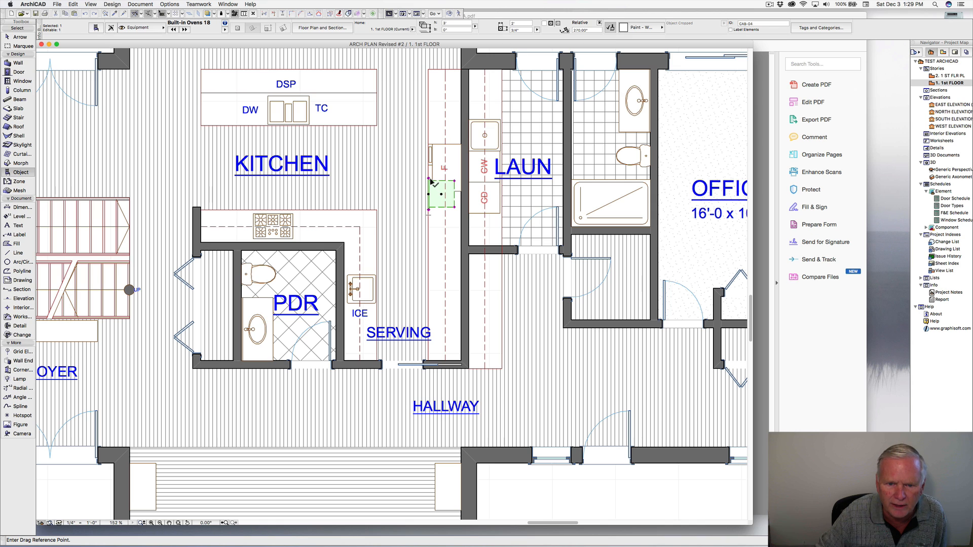
click(429, 180)
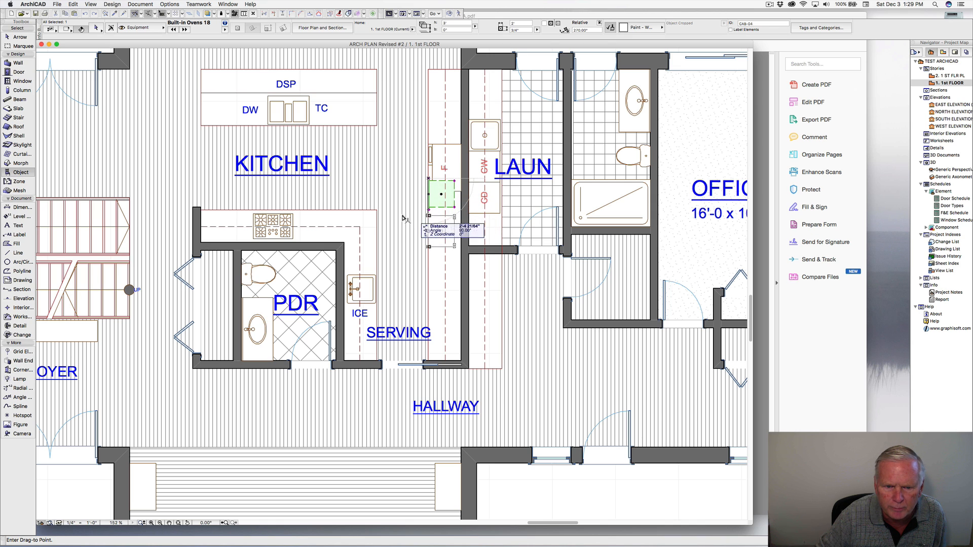
click(377, 211)
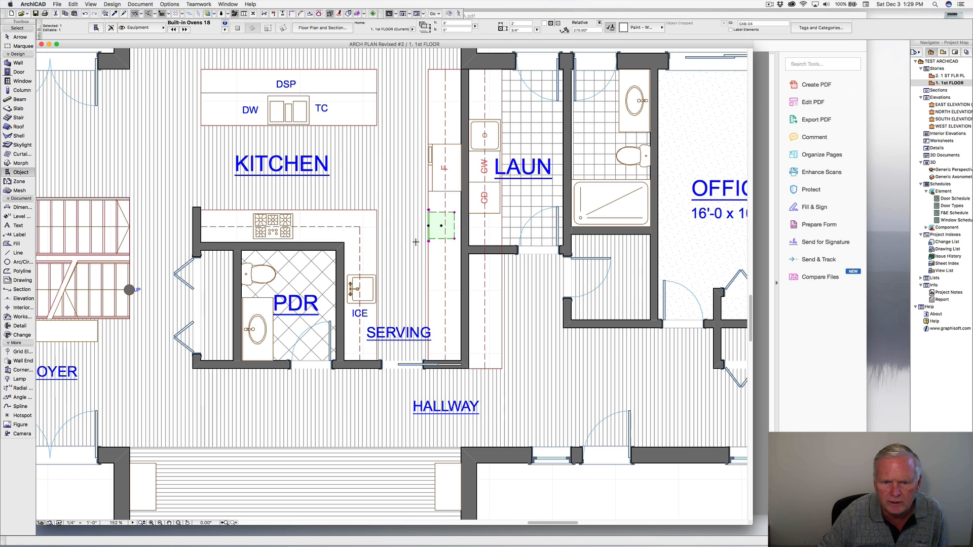
scroll(437, 210, up, 3)
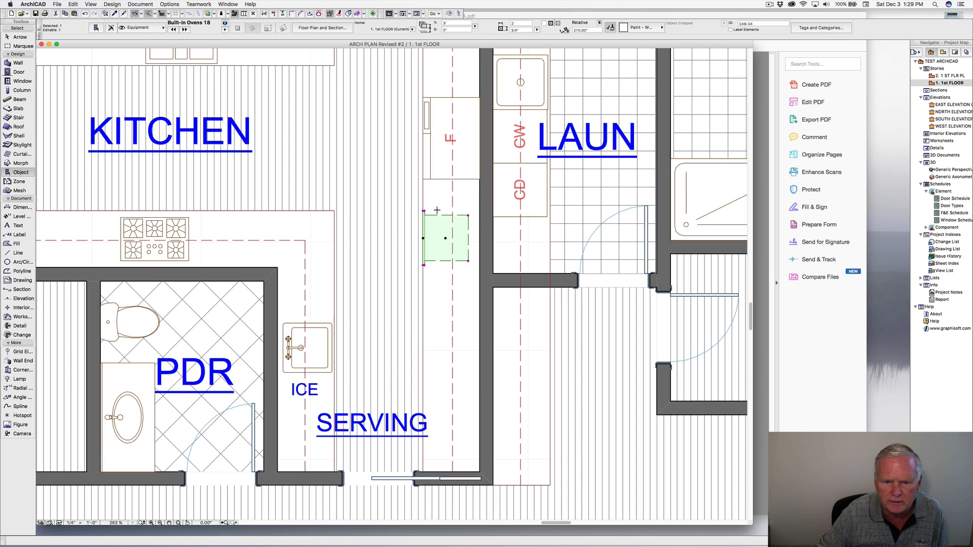
key(Escape)
scroll(439, 213, down, 3)
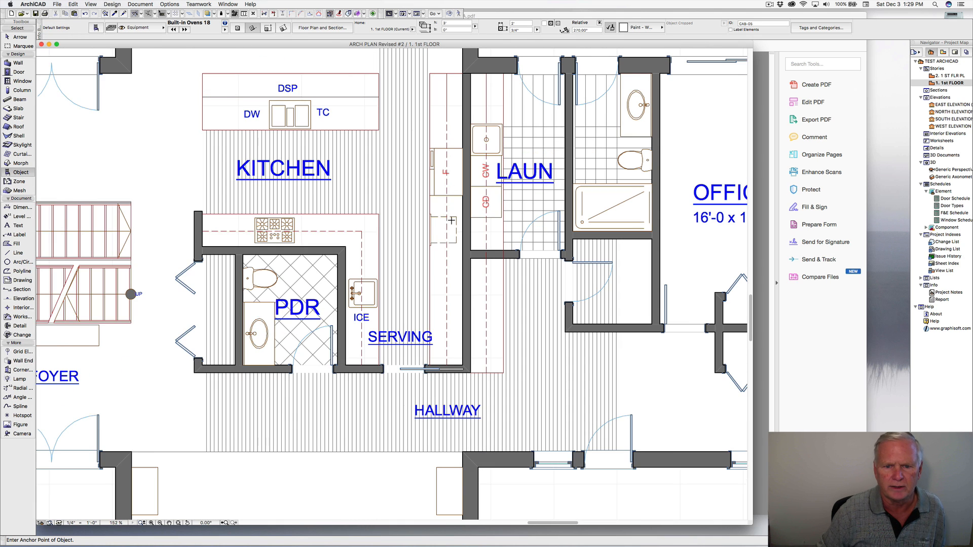
Examine the built-in oven's appearance, 2D representation, and floor plan and section settings without changing them.
click(456, 220)
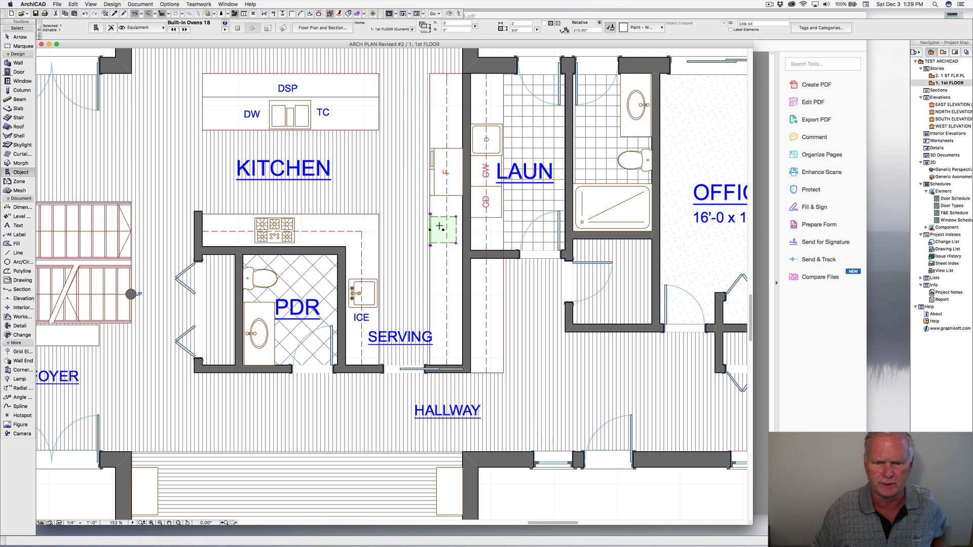
right_click(439, 226)
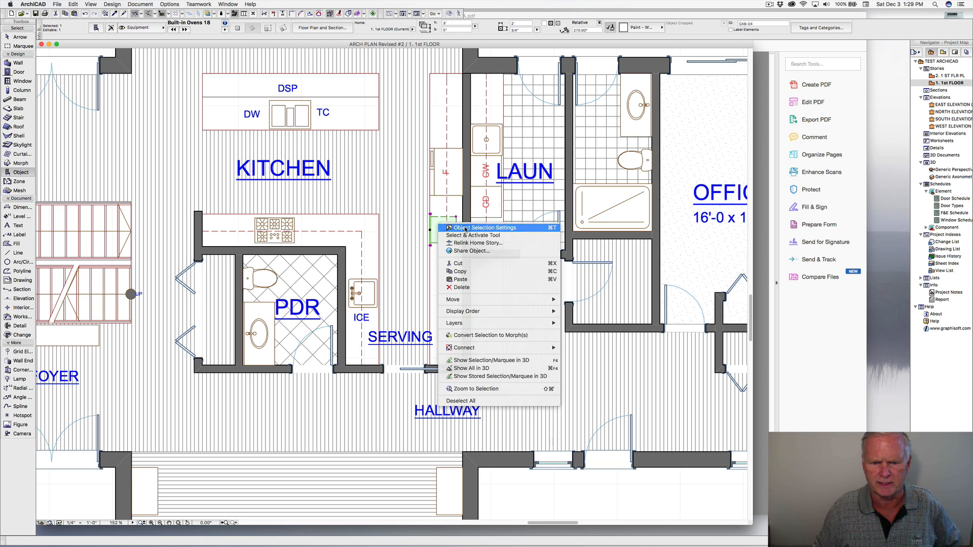
click(458, 229)
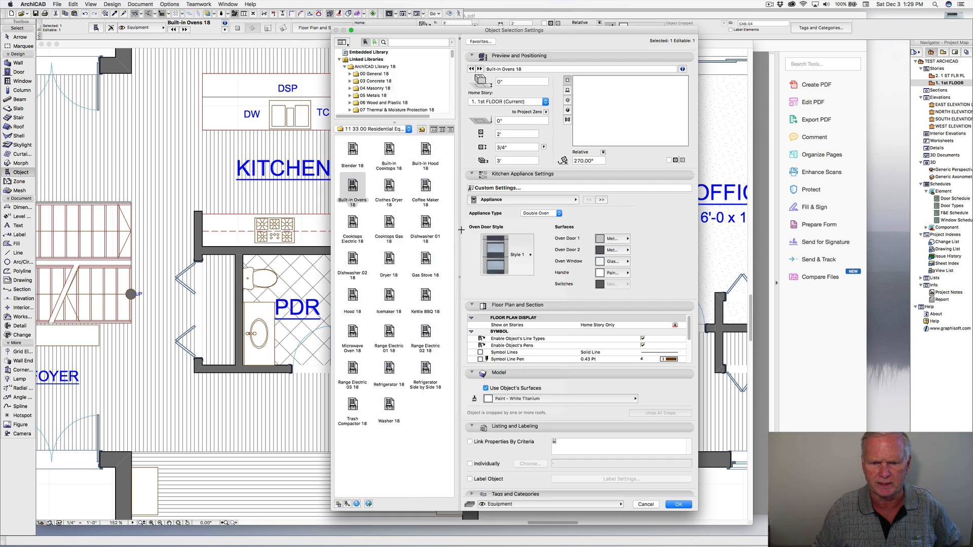
click(569, 201)
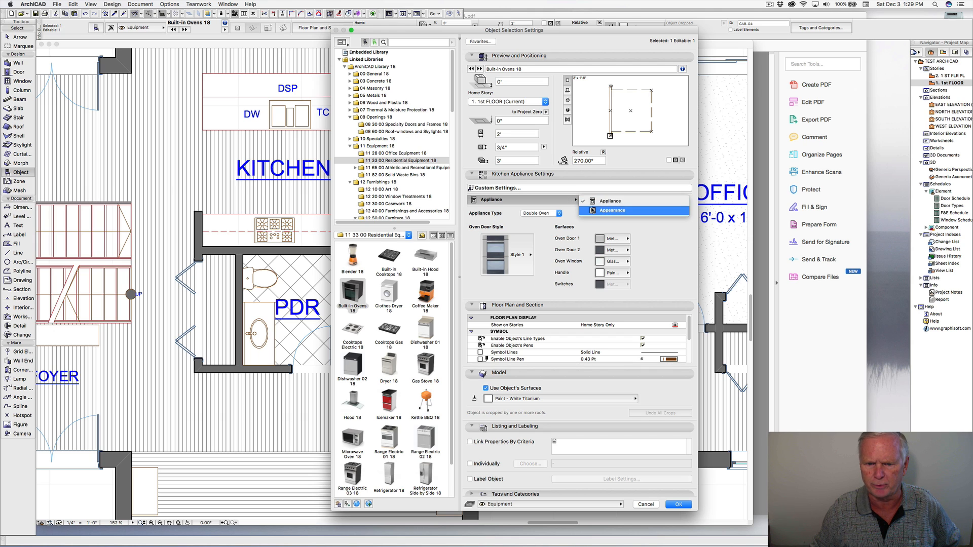
click(591, 210)
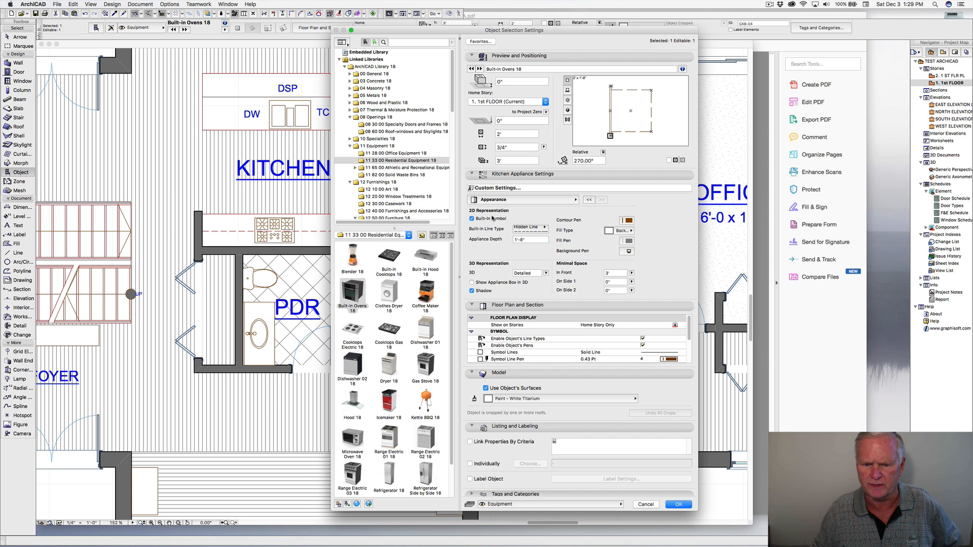
scroll(503, 342, down, 5)
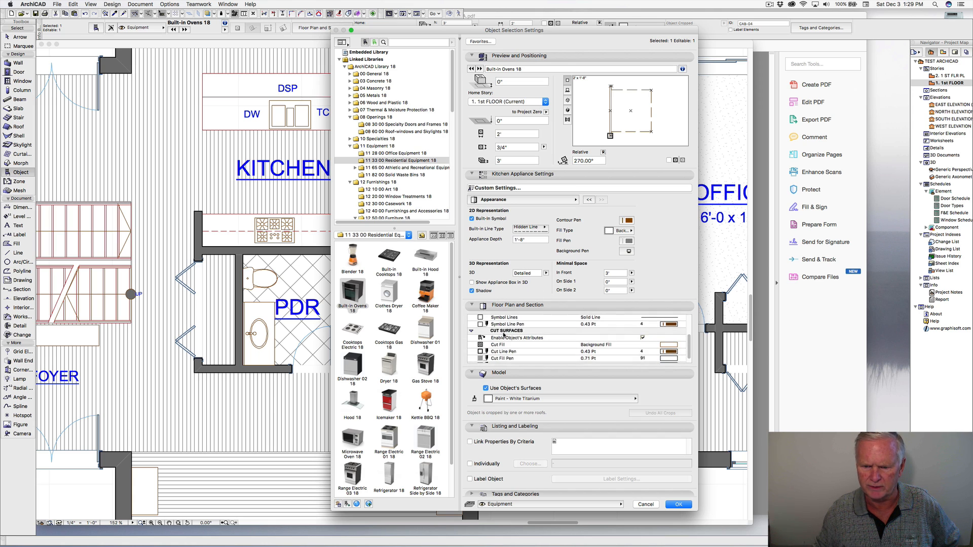
scroll(503, 334, up, 5)
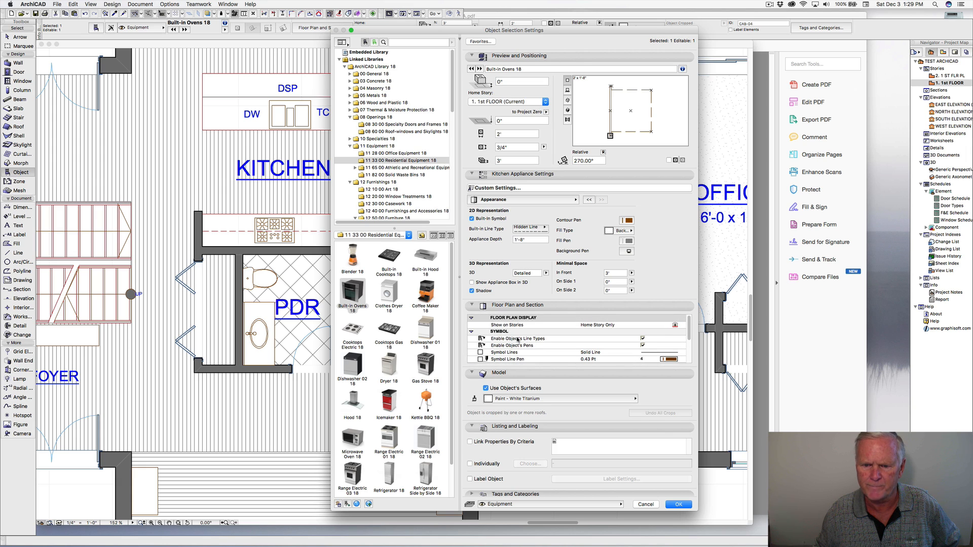
scroll(517, 340, down, 5)
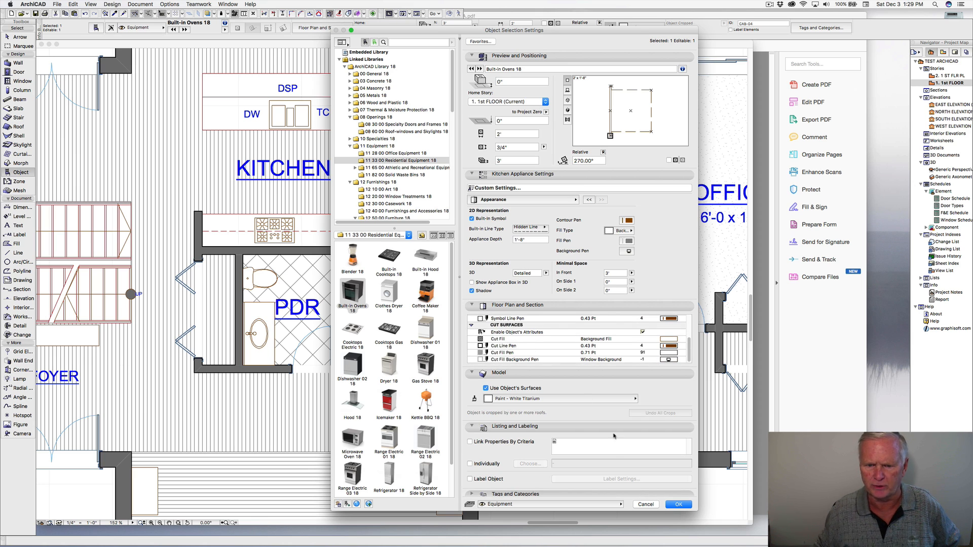
click(646, 505)
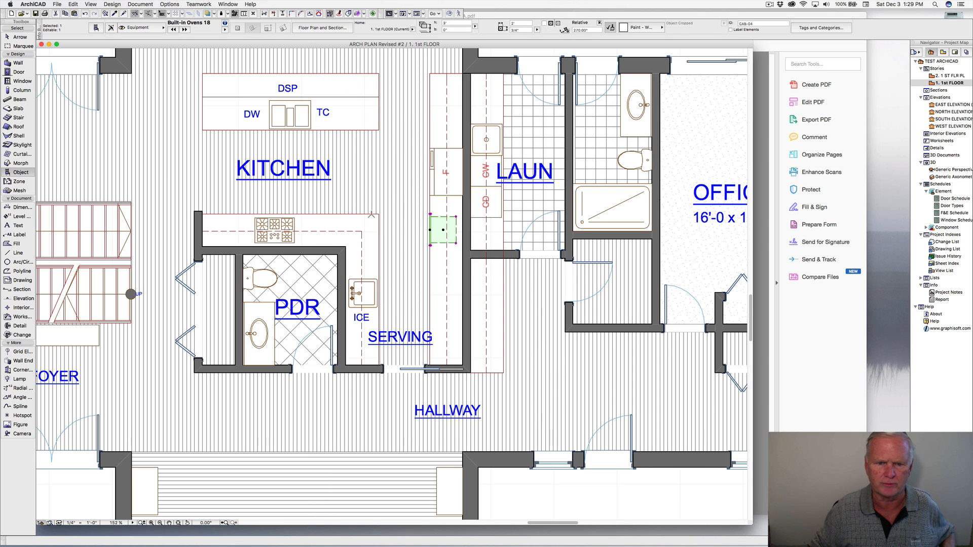
key(Escape)
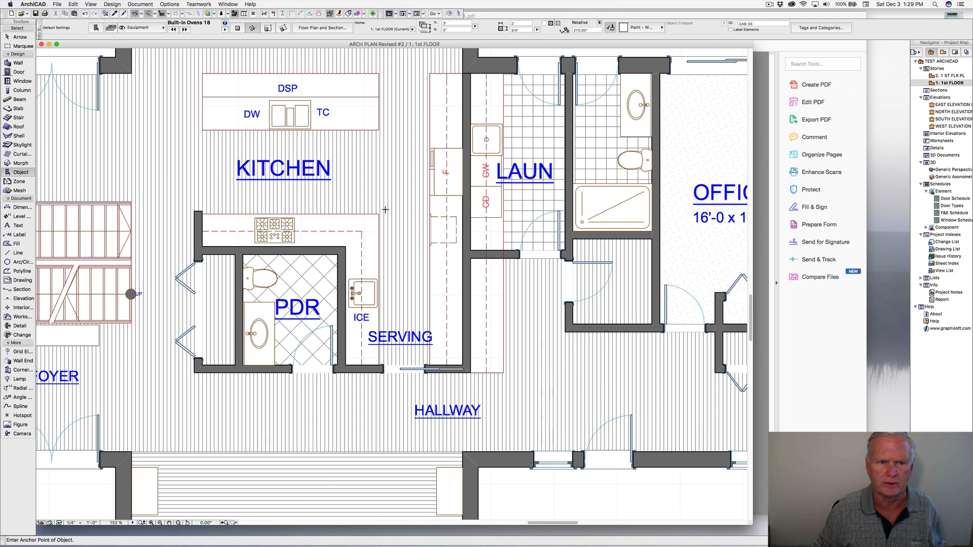
Add the text label "DO" inside the built-in oven symbol, using the text settings of the "TC" label.
click(323, 112)
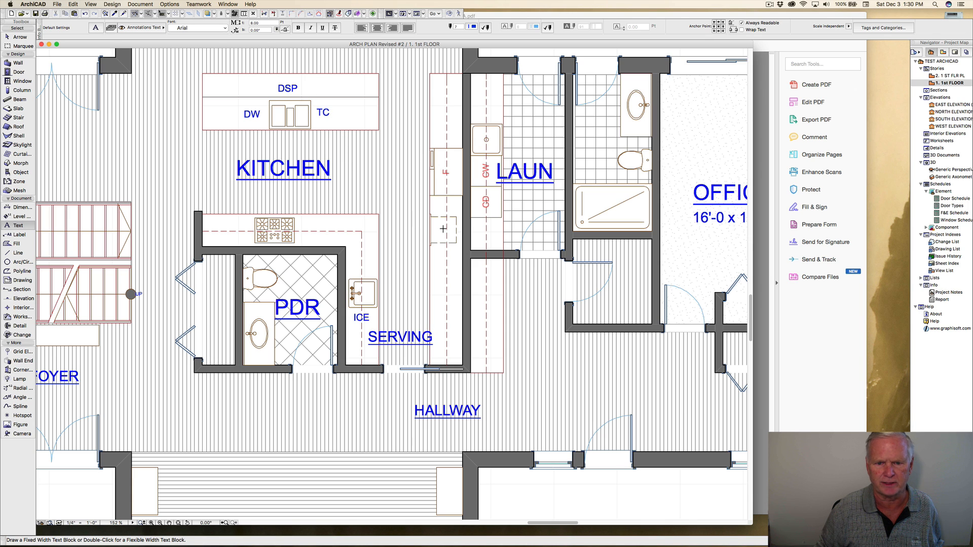
double_click(437, 222)
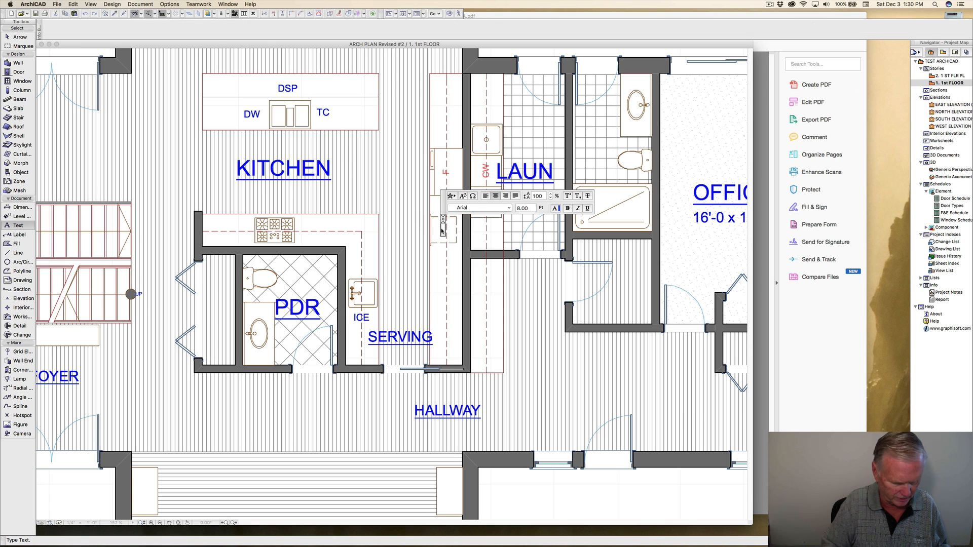
text(DO)
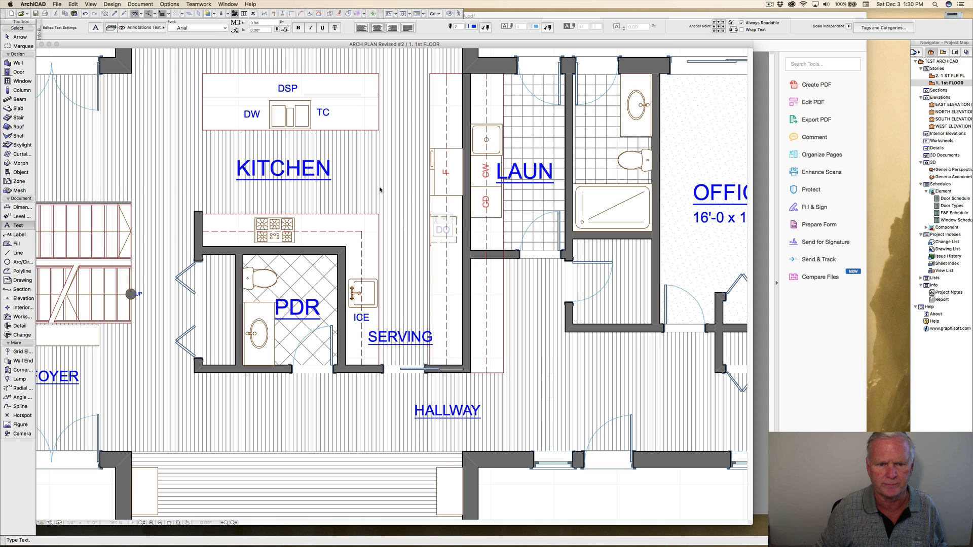
click(377, 190)
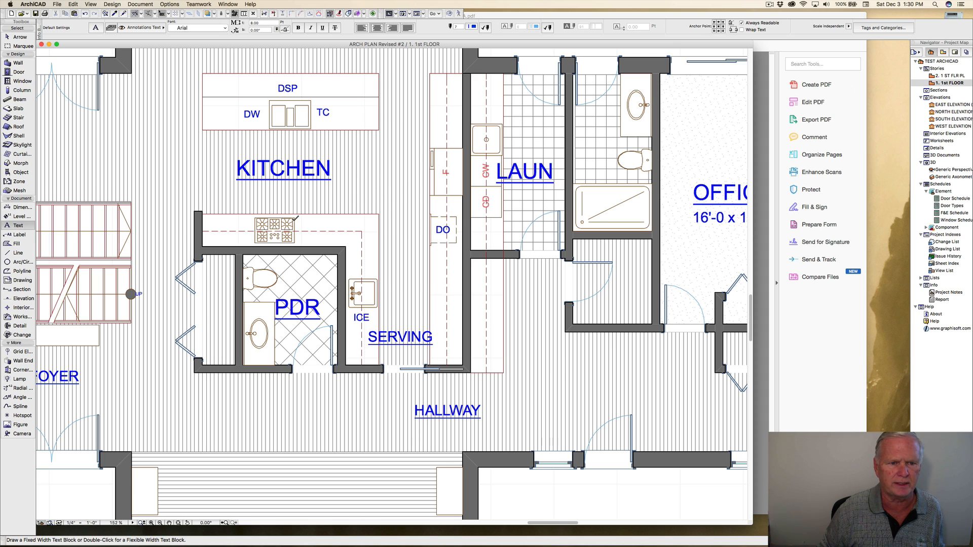
Delete the built-in cooktop from the kitchen counter above the PDR.
shift+click(296, 220)
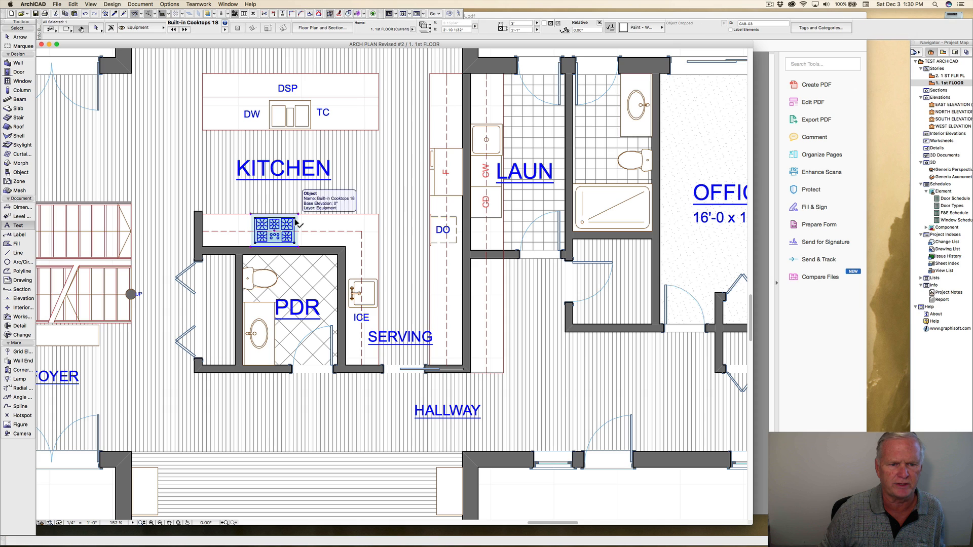
key(Delete)
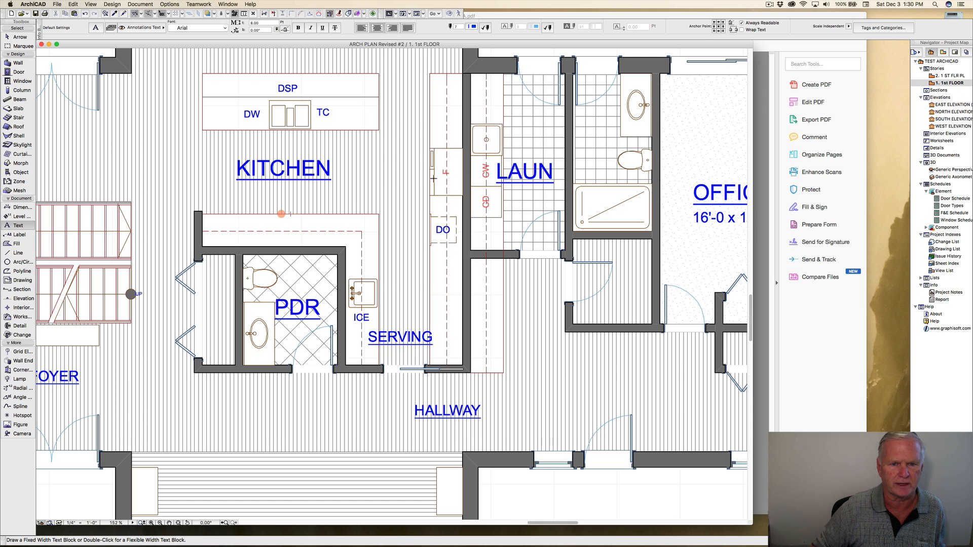
click(770, 4)
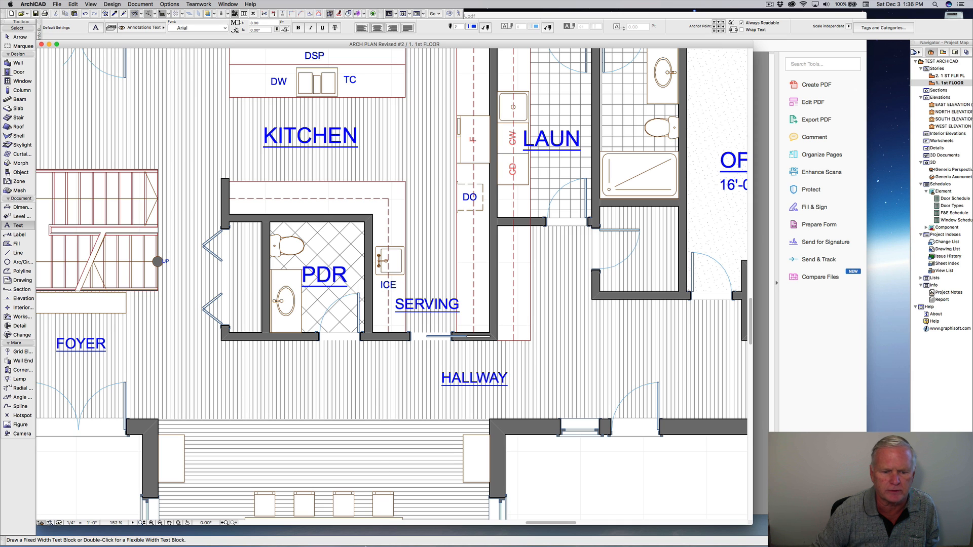
Switch to Firefox, open the 3D Warehouse site and search its models for "WOLF RANGE".
mouse_move(339, 532)
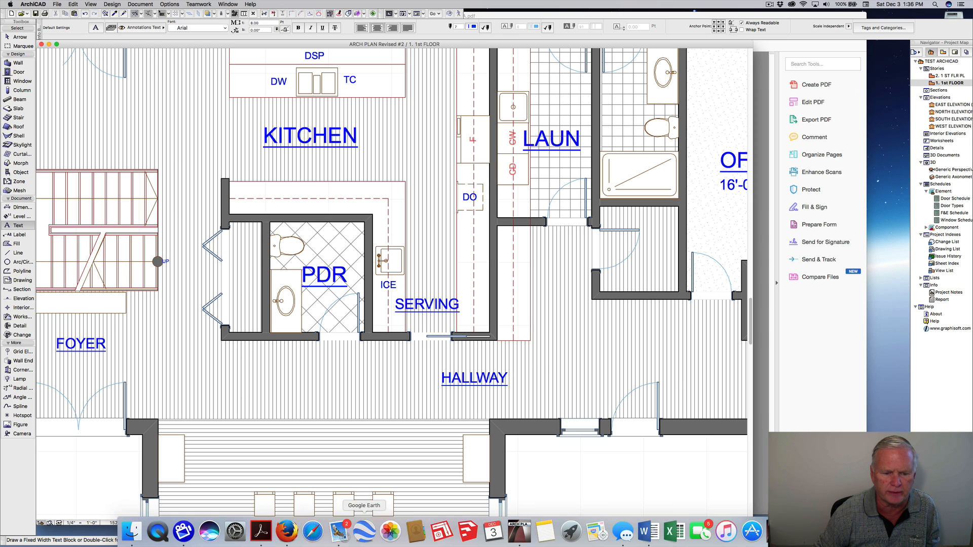
click(287, 532)
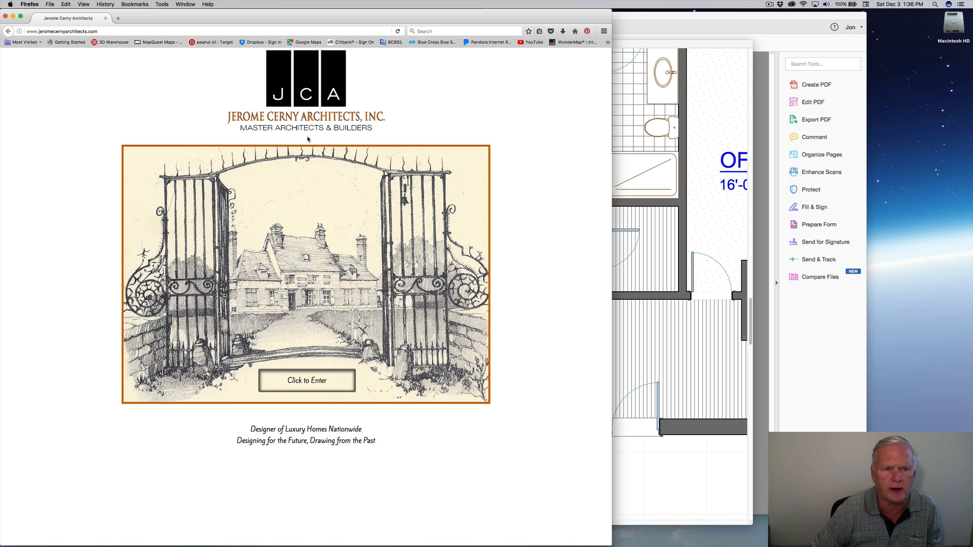
click(113, 42)
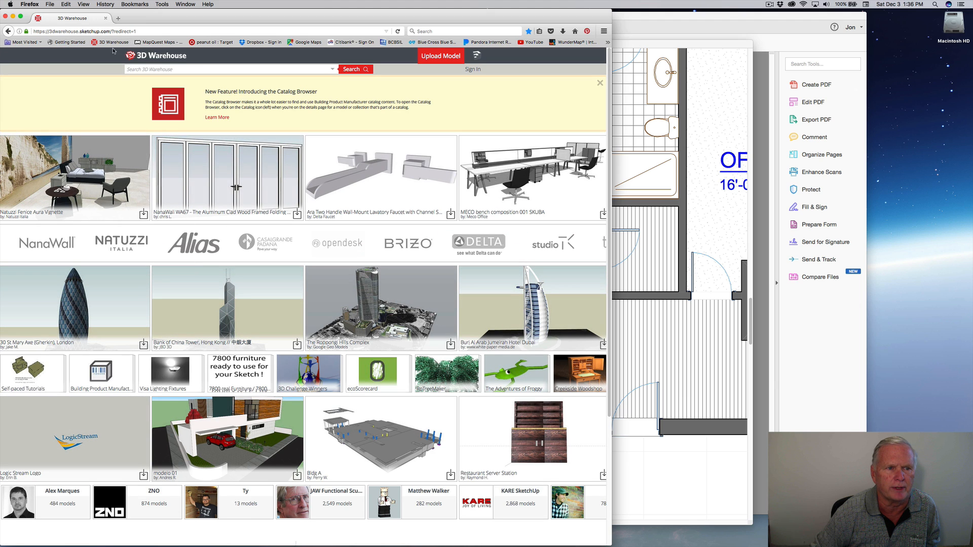
click(133, 70)
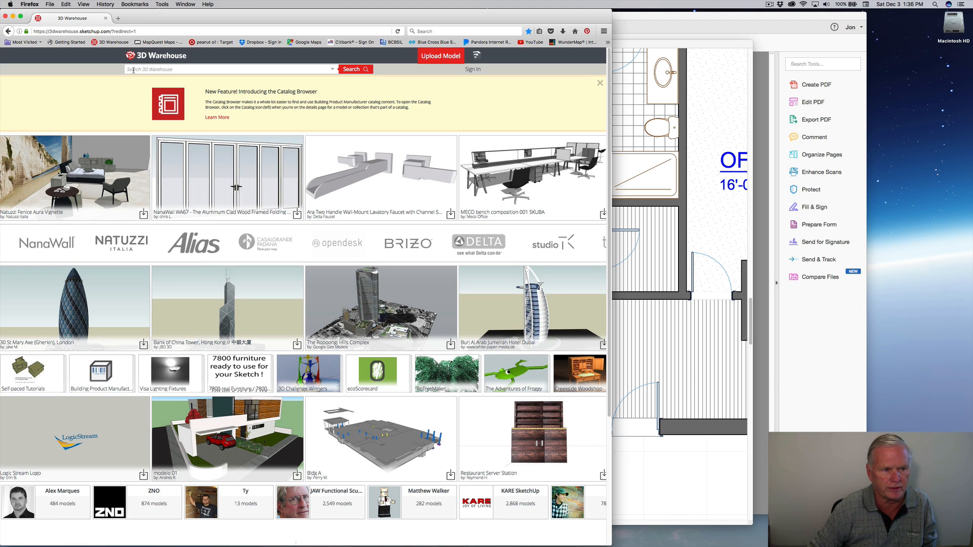
text(WOL)
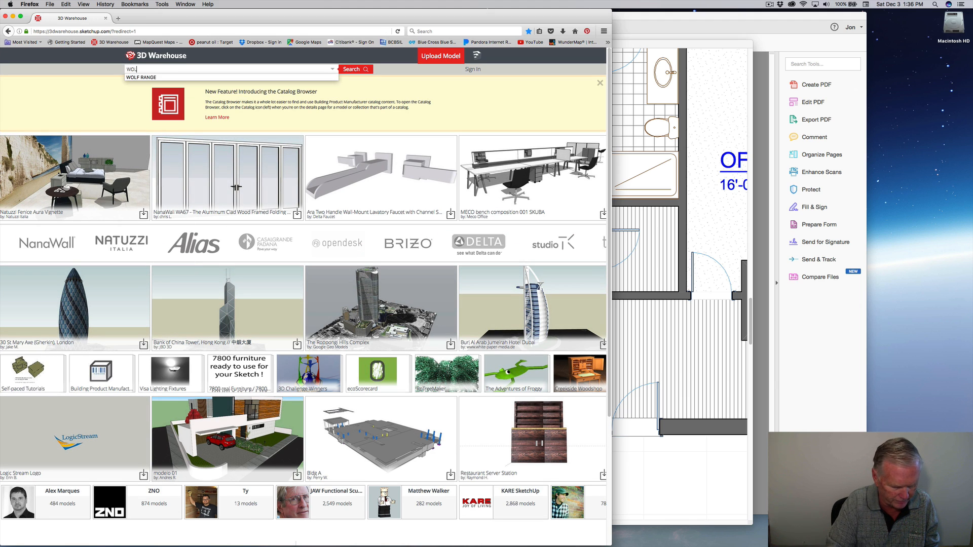
text(F RANGE)
key(Return)
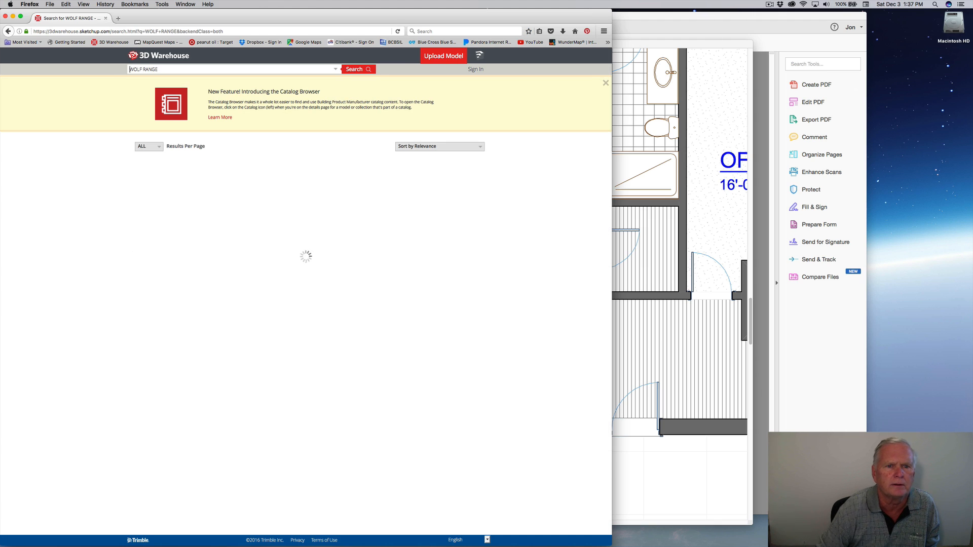
Find the Wolf DF486C 48" Dual Fuel Range in the results and download it as a SketchUp 8 model, saving the file.
scroll(213, 174, down, 2)
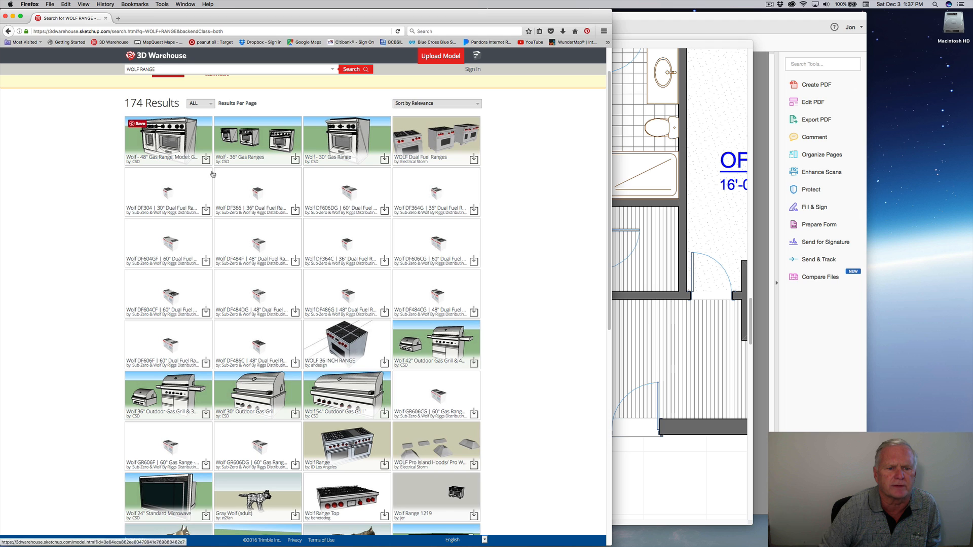
scroll(228, 176, down, 10)
scroll(231, 180, up, 12)
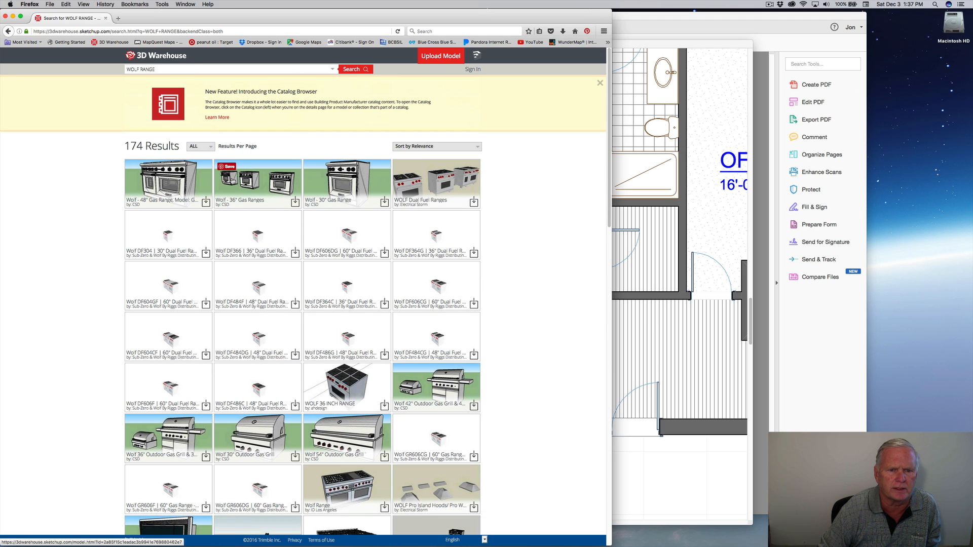
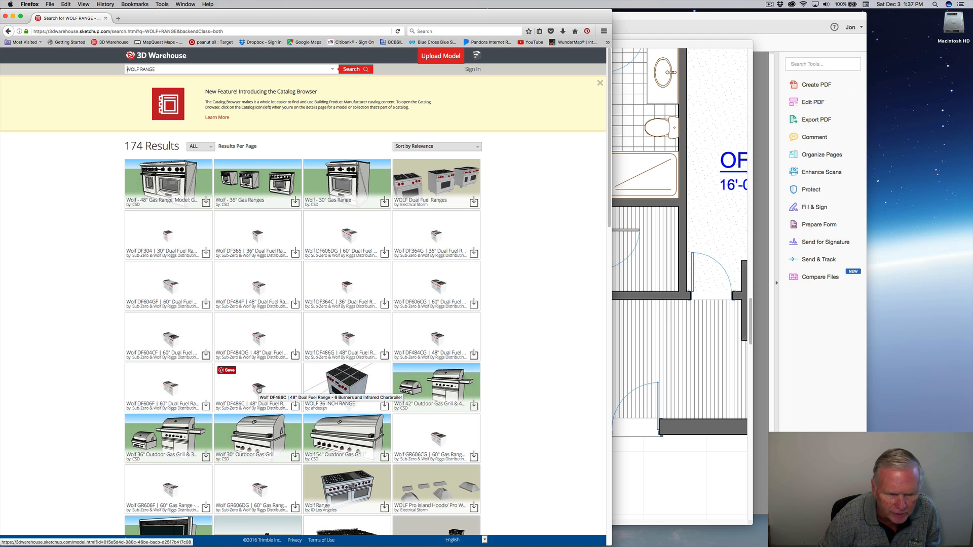
click(258, 389)
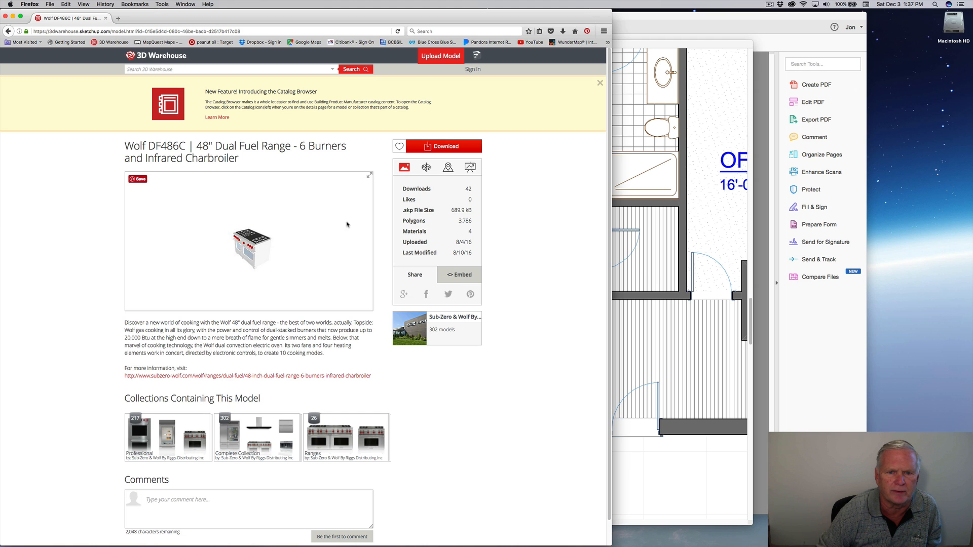
click(441, 147)
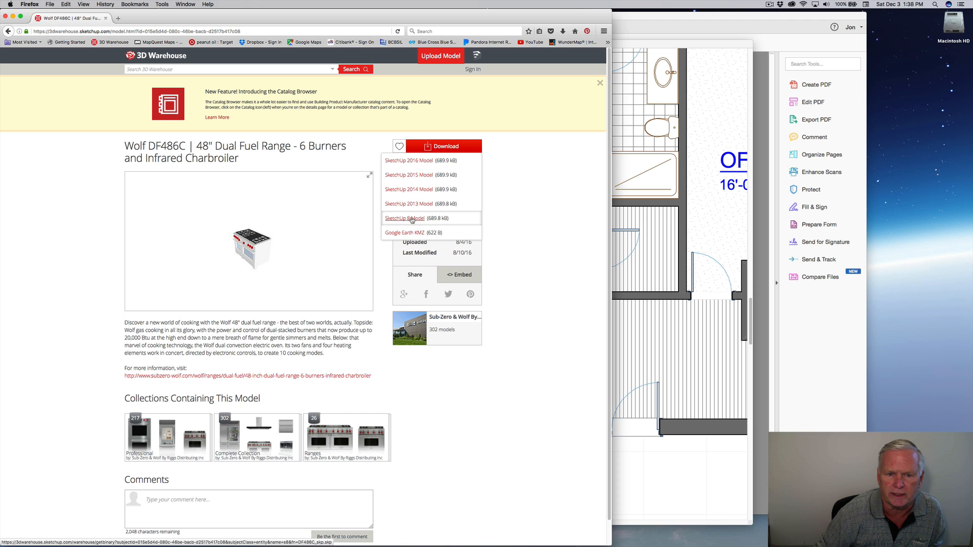
click(412, 218)
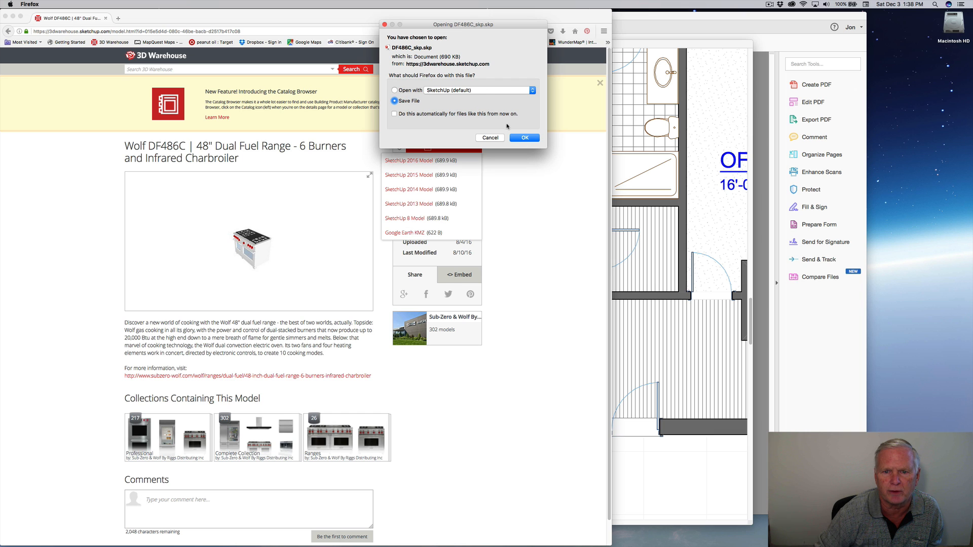
click(522, 139)
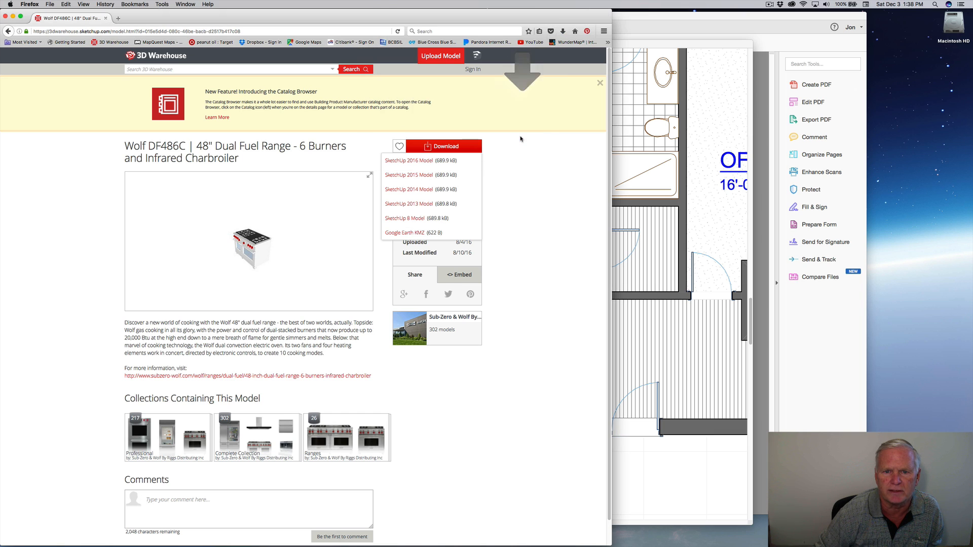
Put the newly downloaded DF486C_skp.skp file on the desktop and close the browser window.
click(563, 31)
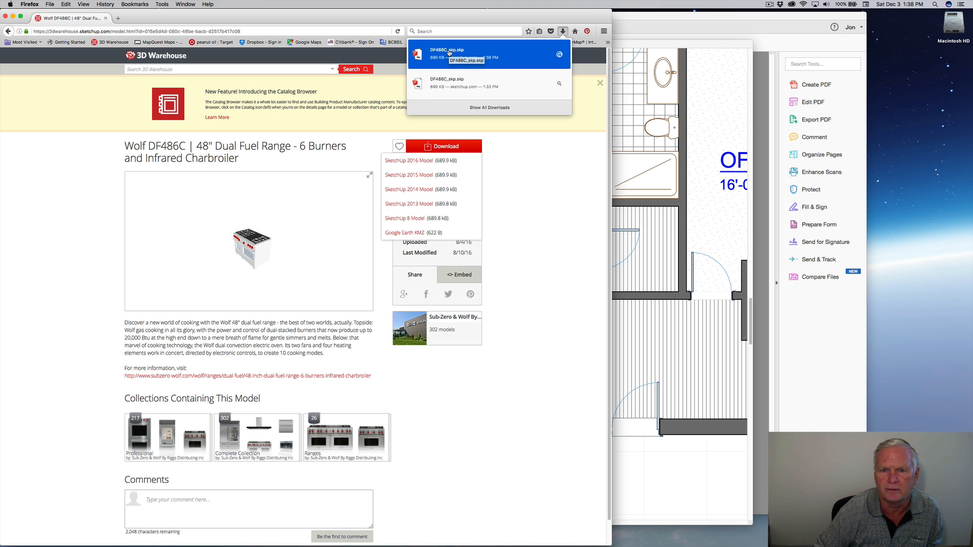
drag(449, 53, 905, 396)
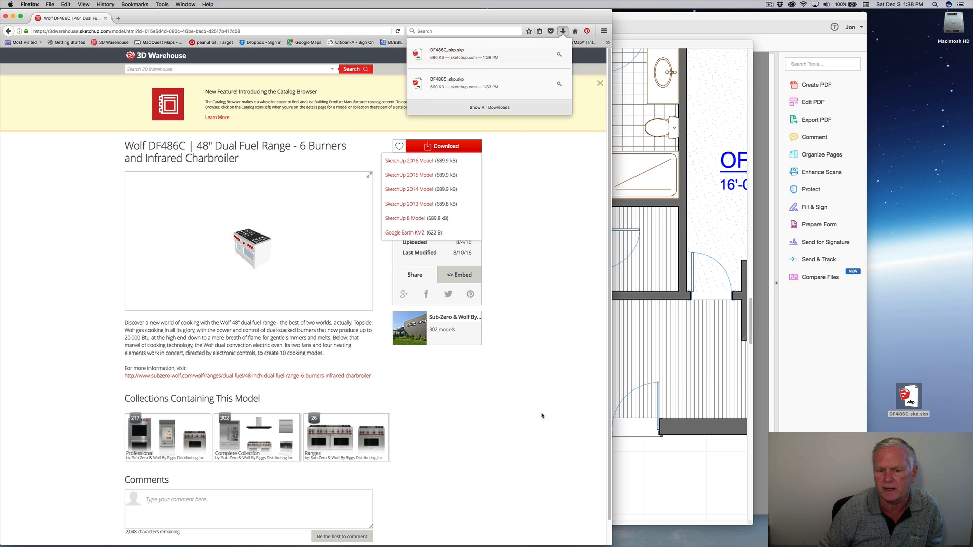
click(5, 17)
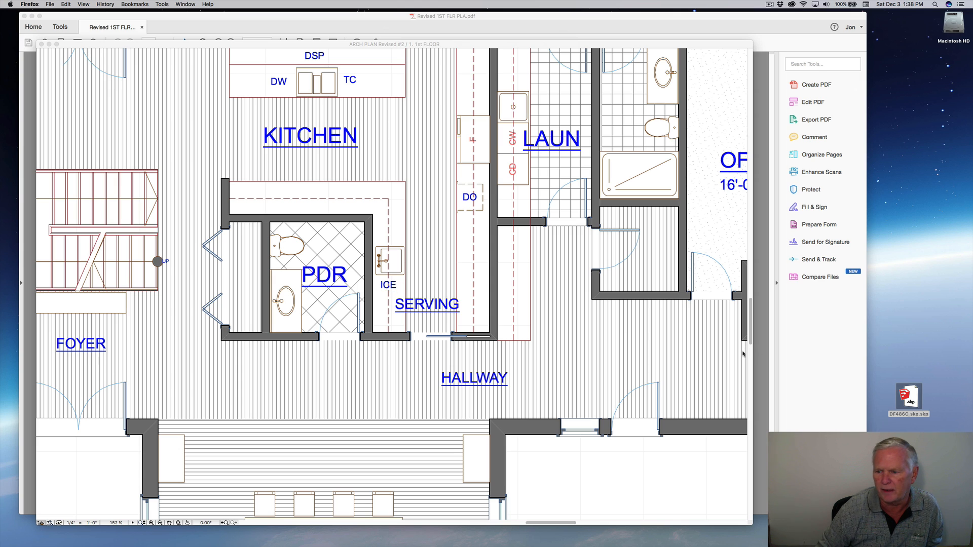
Import DF486C_skp.skp from the desktop into the ArchiCAD floor plan, ignoring the file's location, and place it at the counter above the PDR.
mouse_move(911, 400)
mouse_down()
mouse_move(446, 213)
mouse_move(380, 174)
mouse_up()
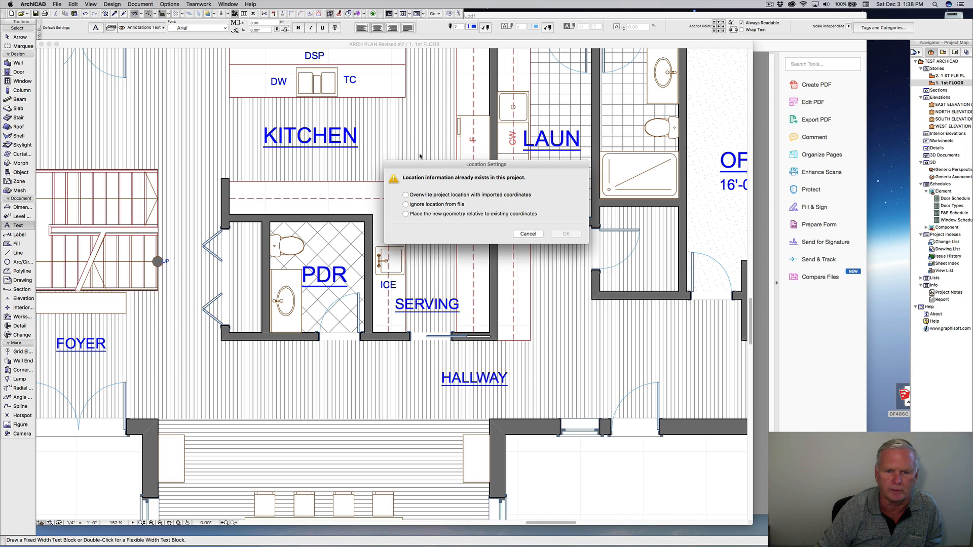
click(406, 205)
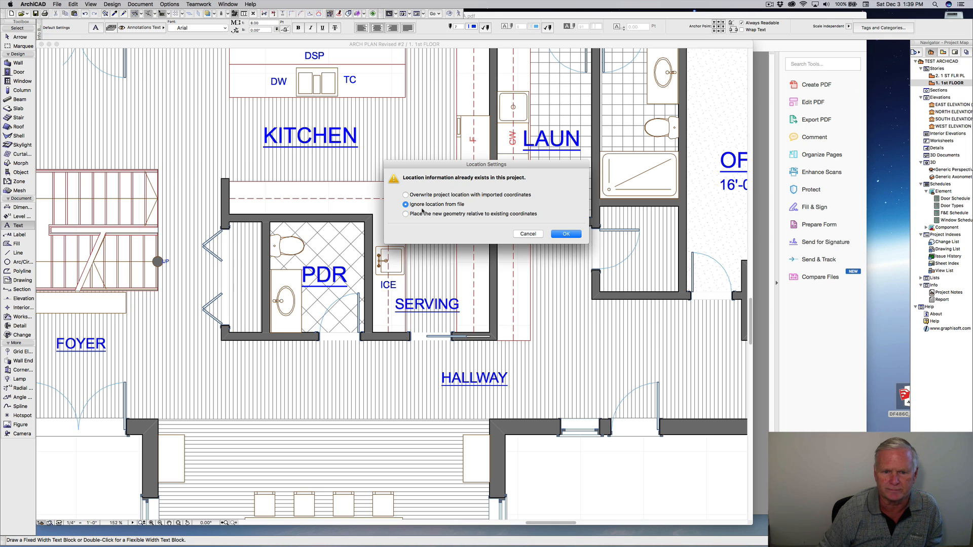
click(566, 234)
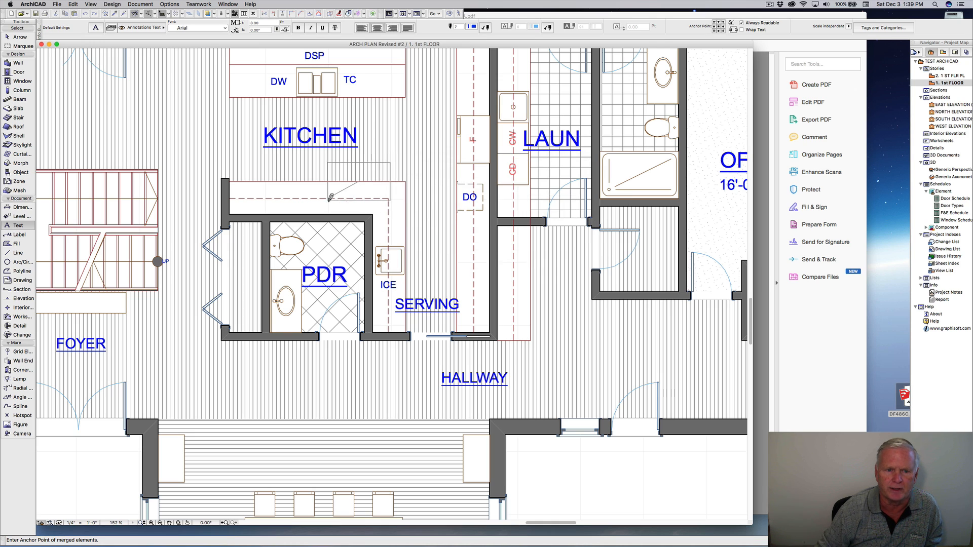
click(280, 196)
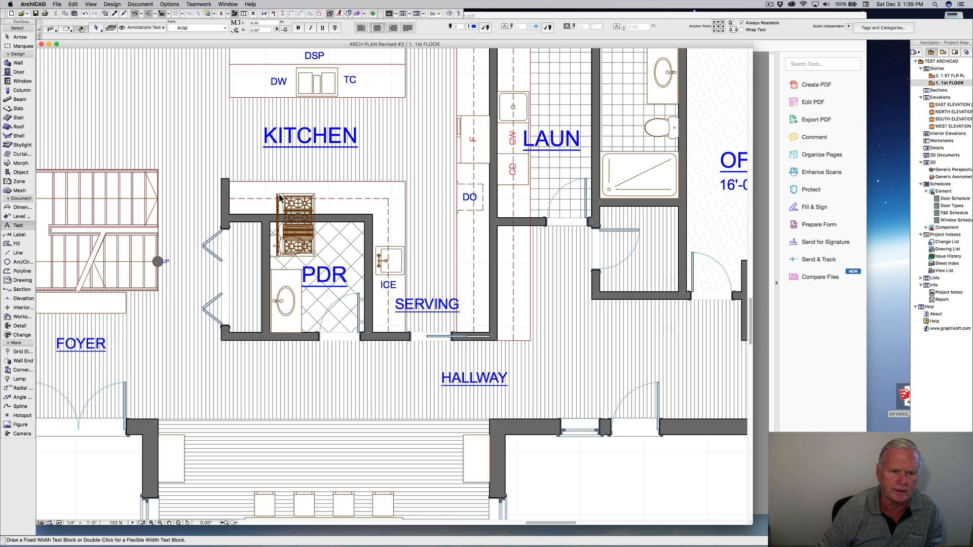
Select the imported range and rotate it 90 degrees clockwise about its centre so its front faces the kitchen.
shift+click(278, 194)
shift+click(296, 201)
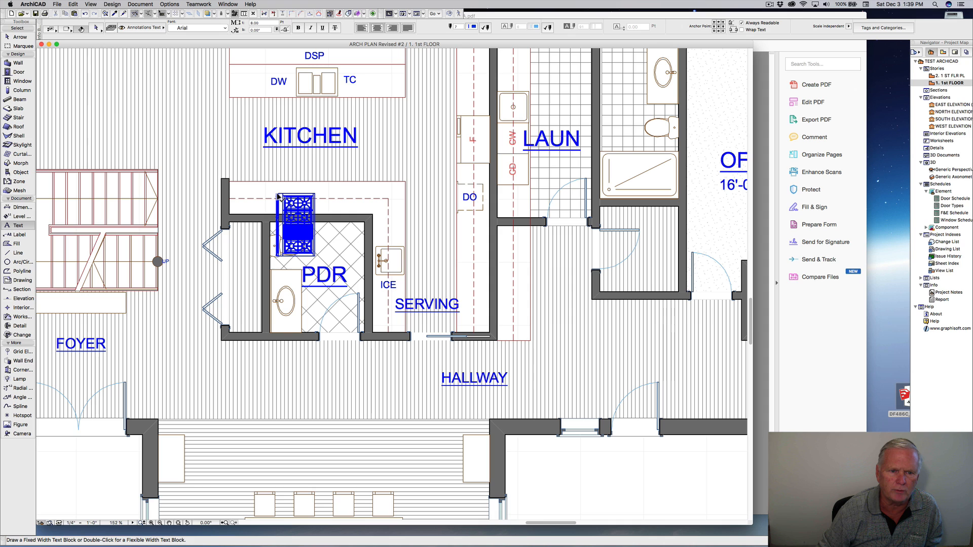
shift+click(281, 196)
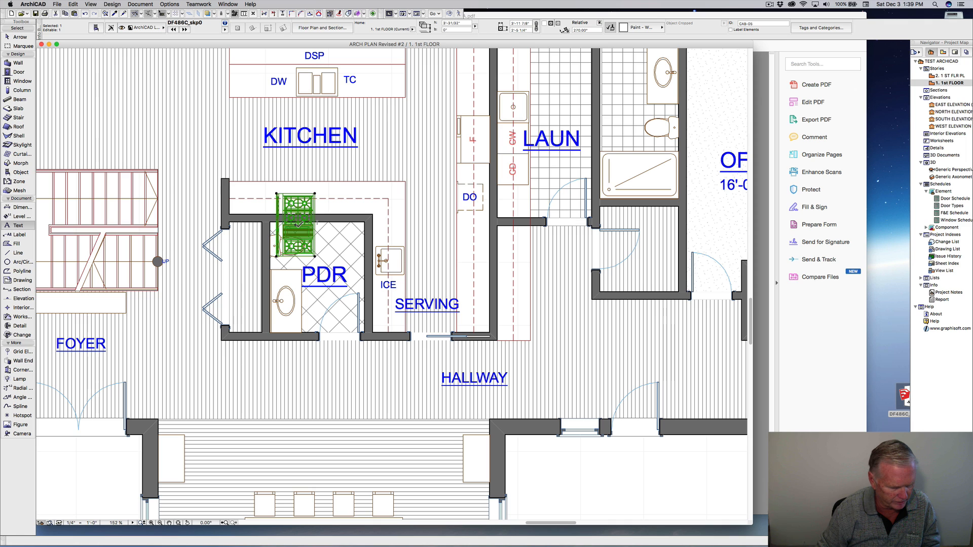
key(super+e)
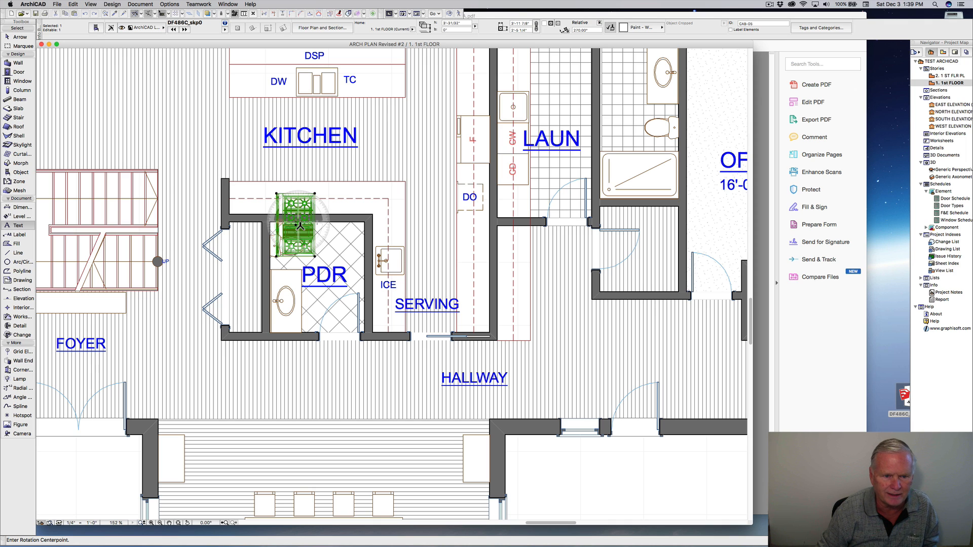
click(296, 225)
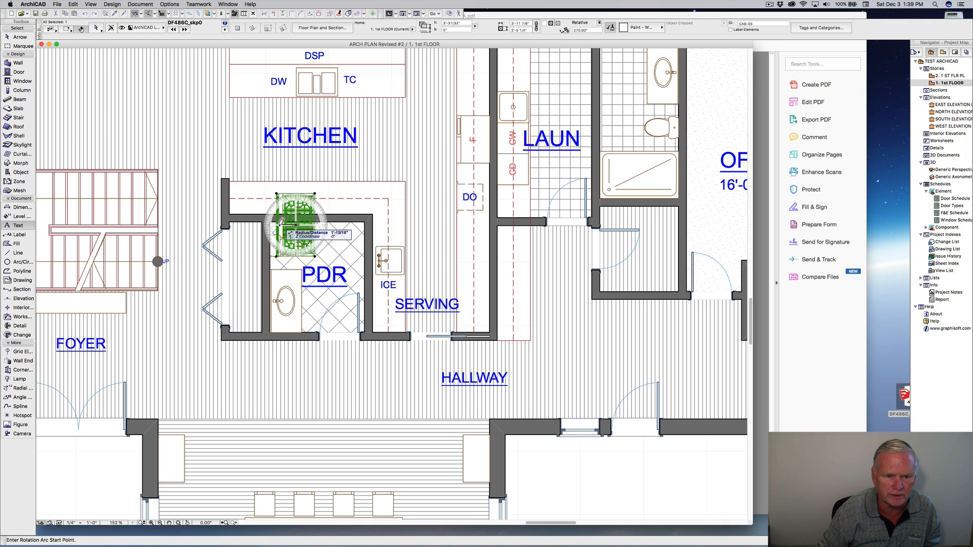
click(279, 225)
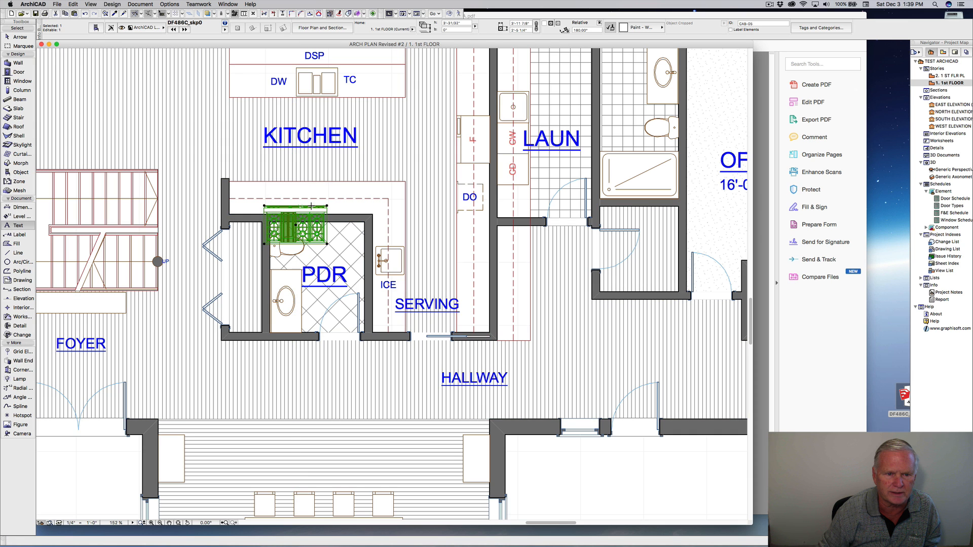
Move the range onto the kitchen counter so its back edge sits flush against the wall above the PDR.
scroll(312, 205, up, 5)
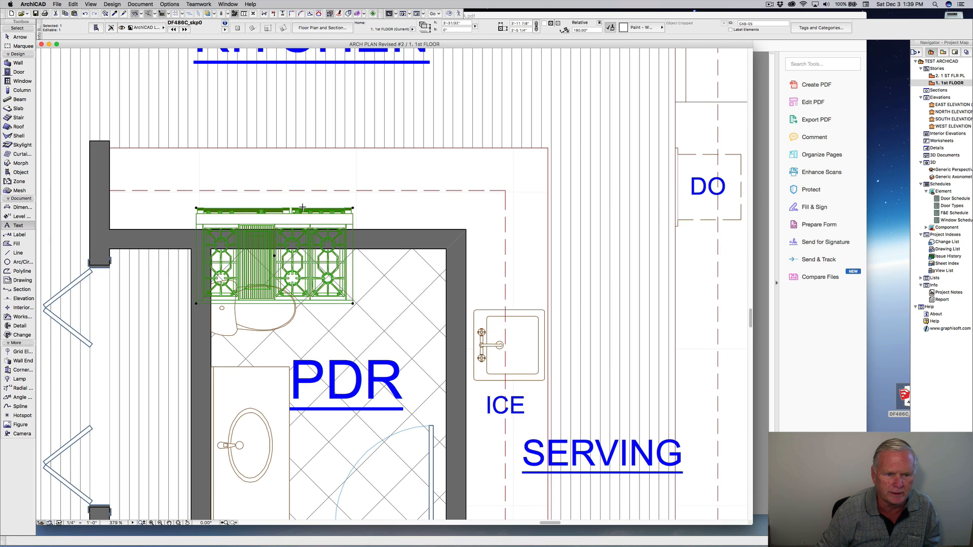
key(super+d)
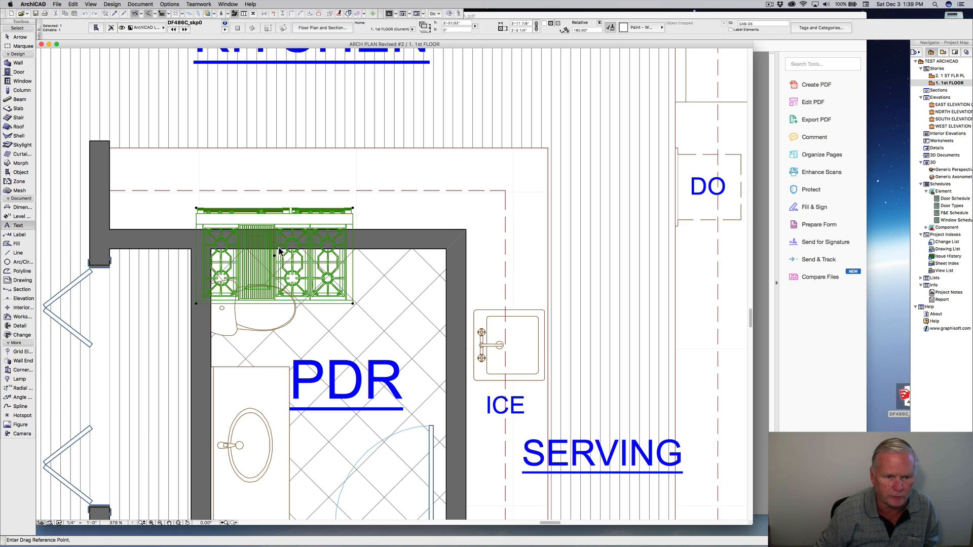
click(274, 255)
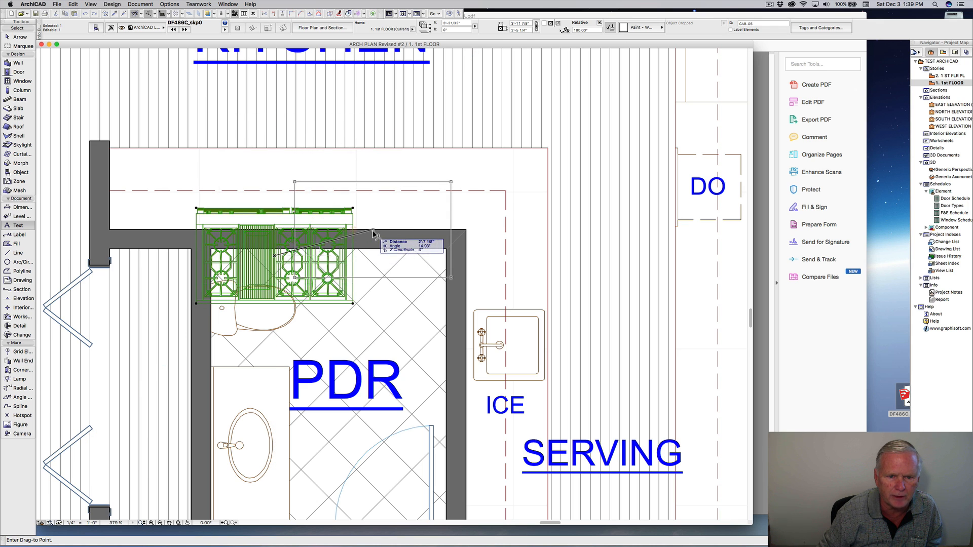
click(287, 231)
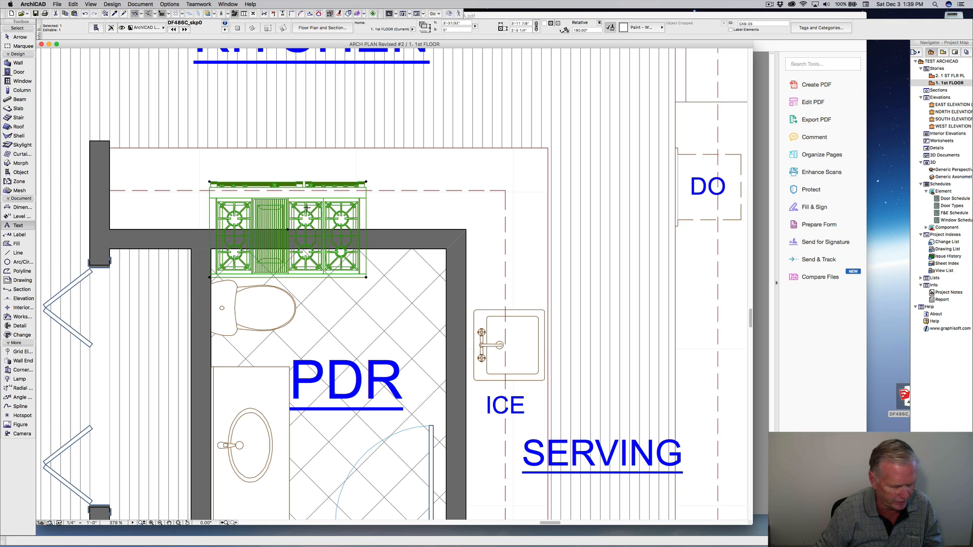
click(366, 277)
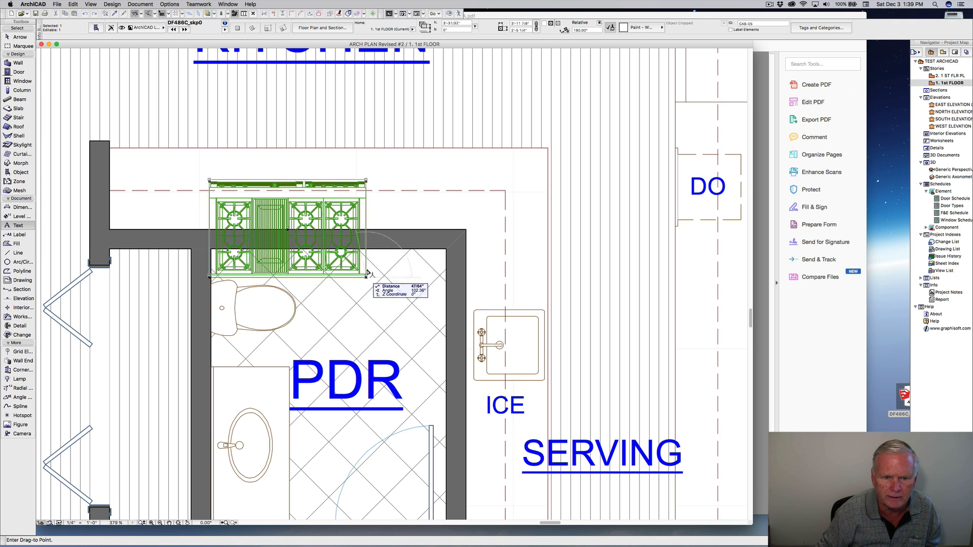
click(366, 229)
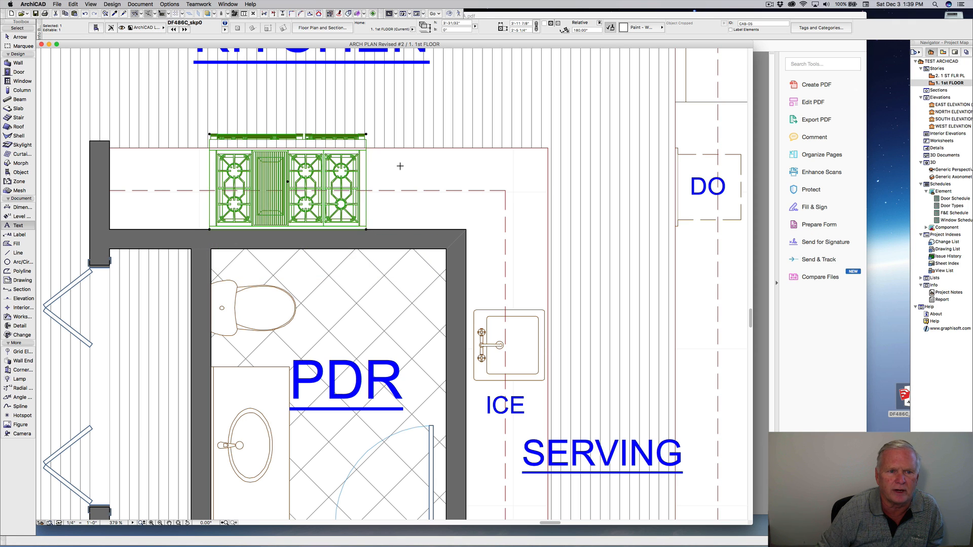
key(Escape)
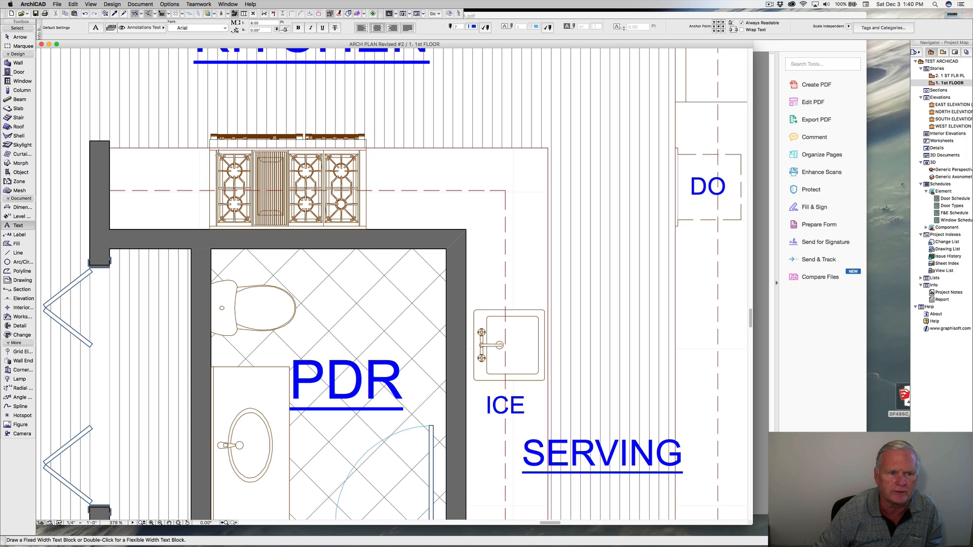
Select the imported range on the counter above the PDR and bring it to the front of the display order.
click(213, 144)
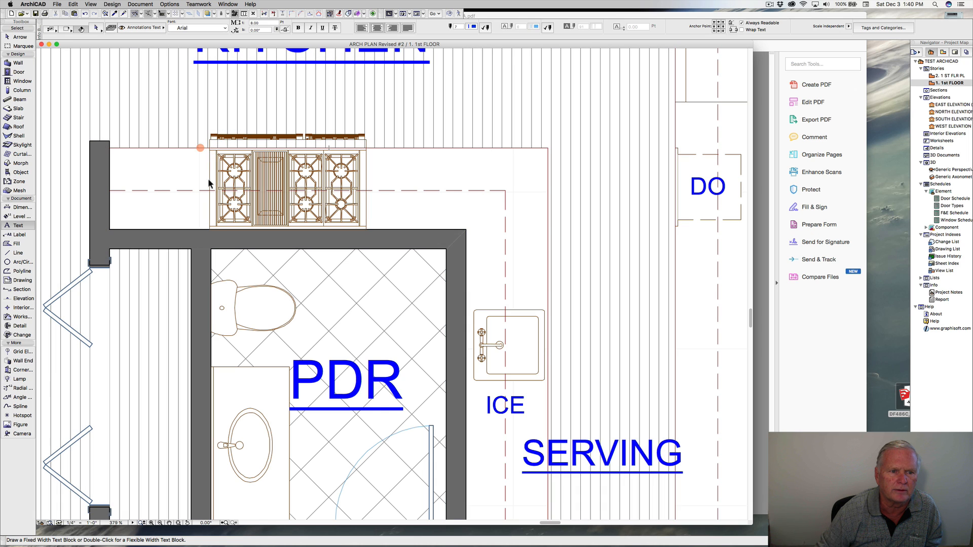
click(211, 227)
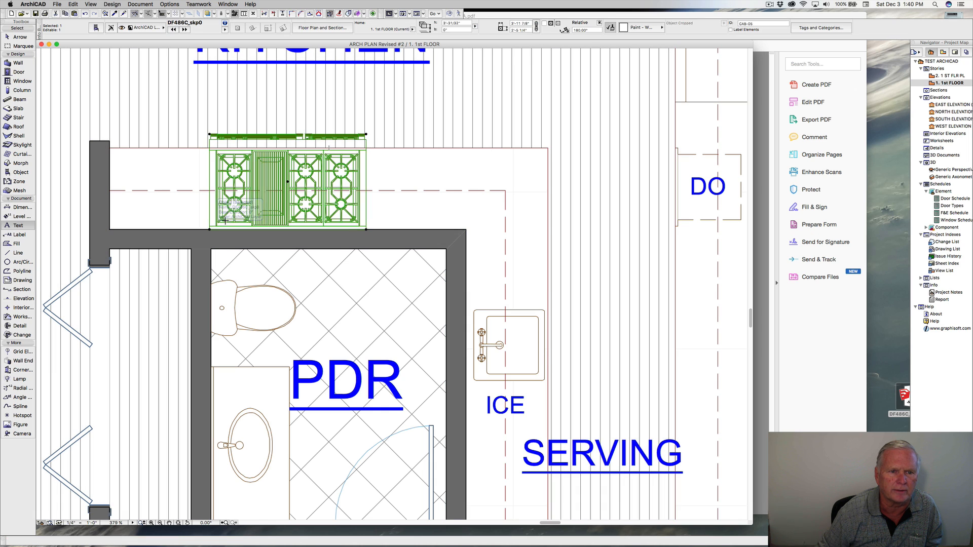
right_click(261, 175)
mouse_move(294, 260)
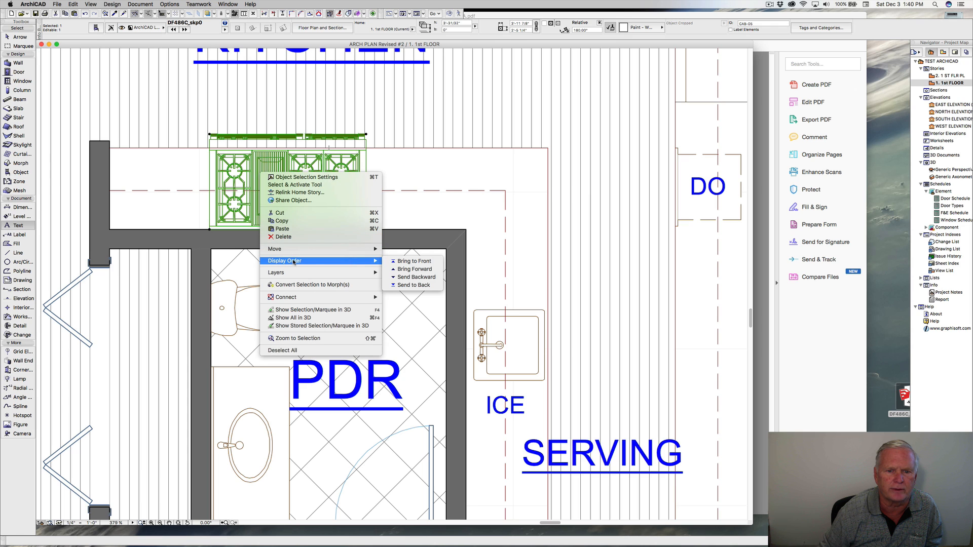
click(420, 261)
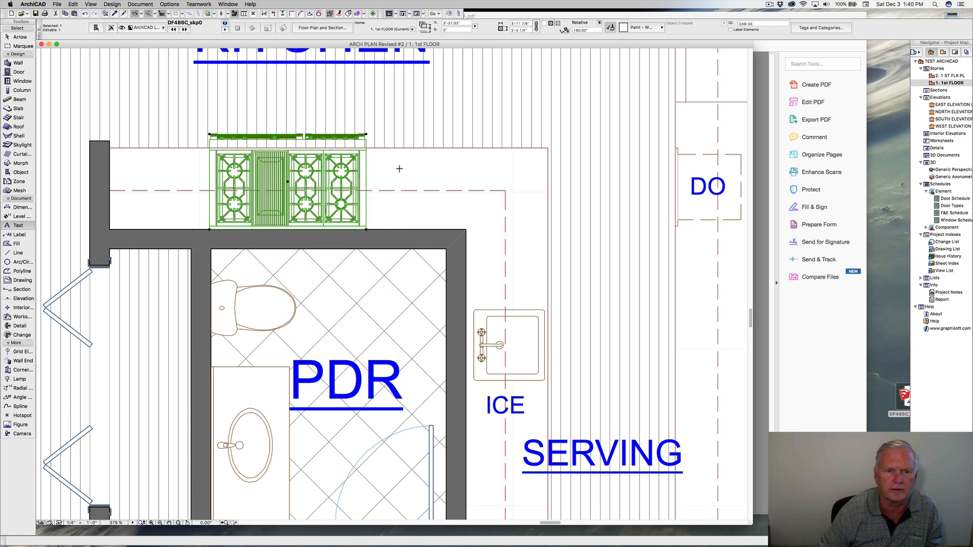
key(Escape)
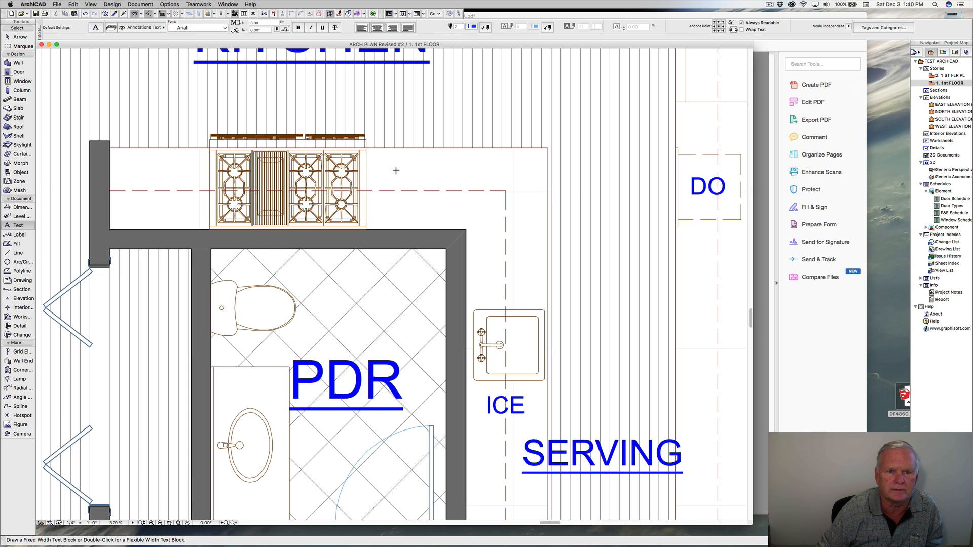
Select the kitchen floor fill and insert two nodes on its counter edge, one at each side of the range.
key(super+a)
click(385, 119)
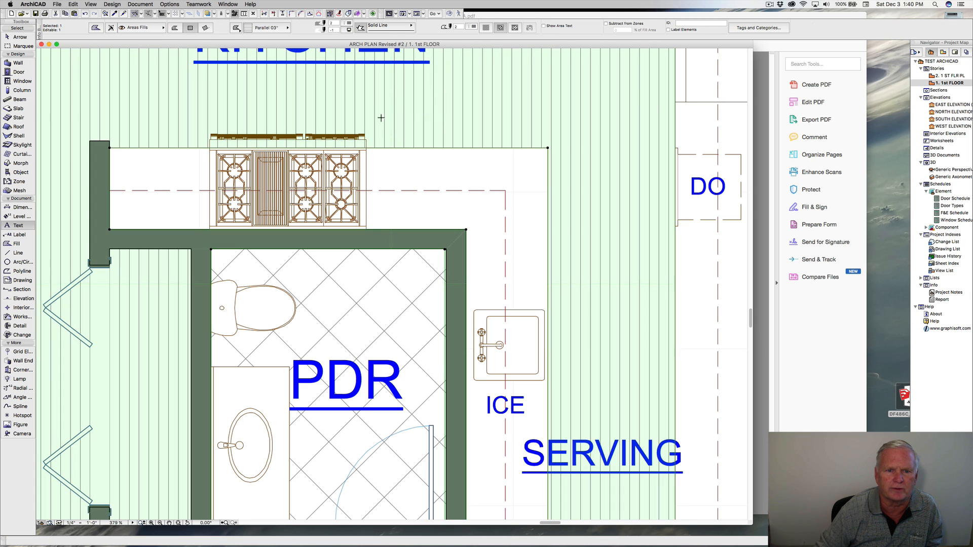
click(383, 148)
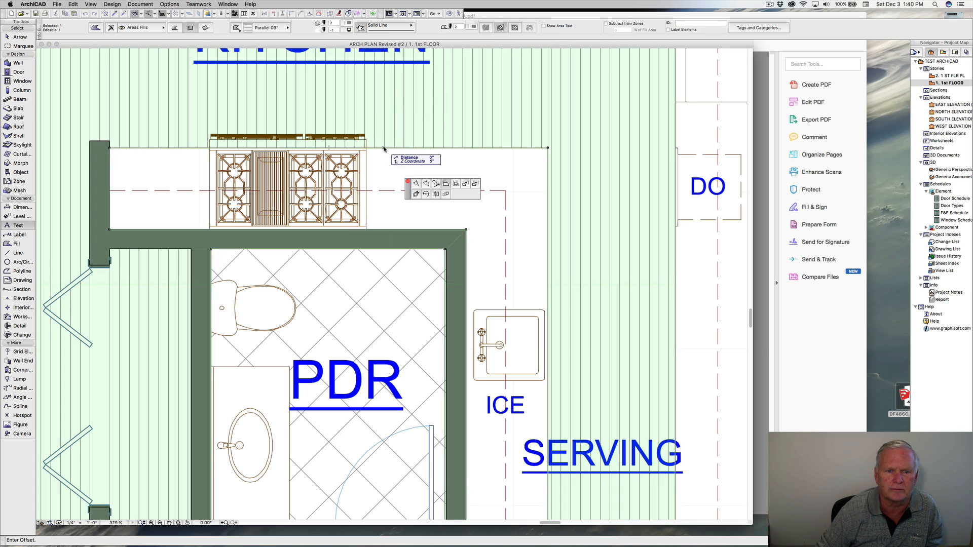
click(417, 185)
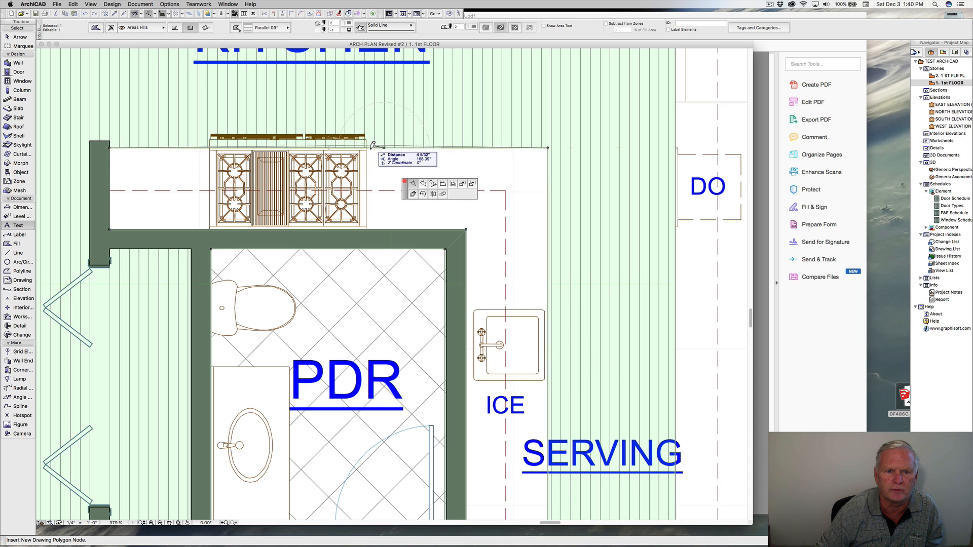
click(366, 148)
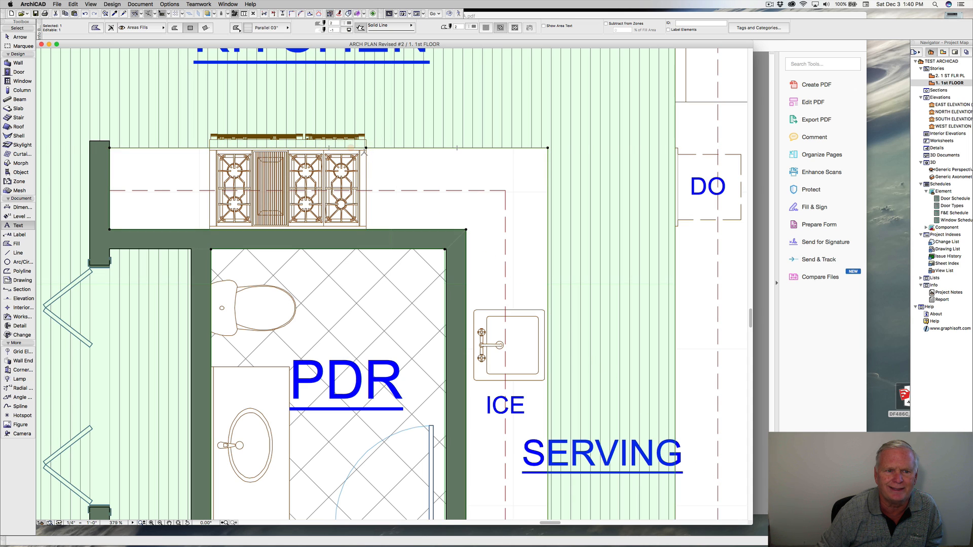
click(190, 148)
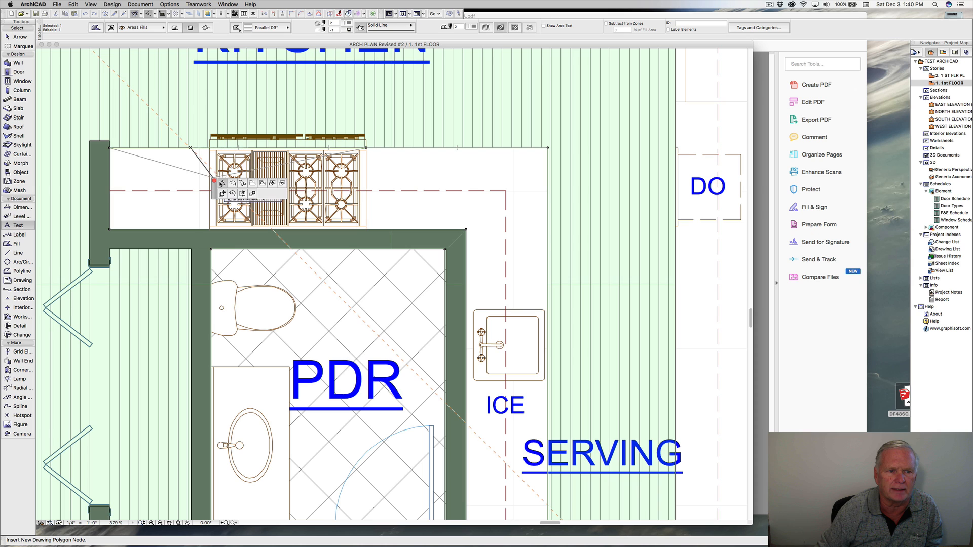
click(222, 184)
click(209, 148)
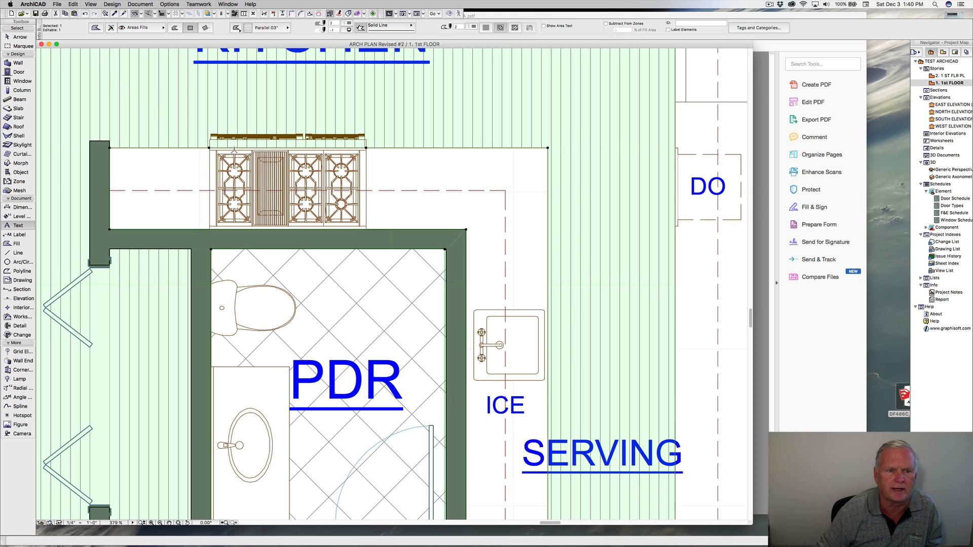
Offset the floor fill's edge between the new nodes out to the range's front edge, clearing the hatching there, and deselect the fill.
click(258, 148)
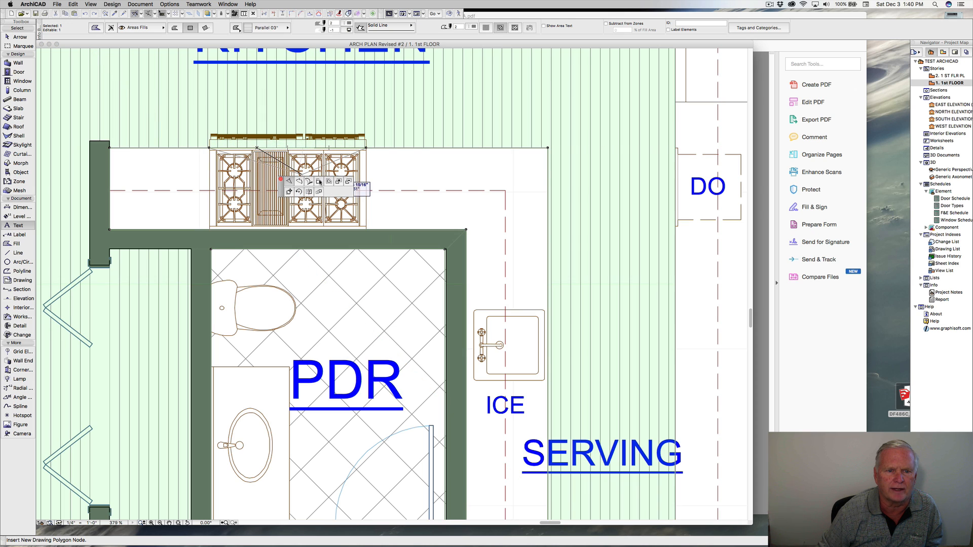
click(320, 141)
key(Escape)
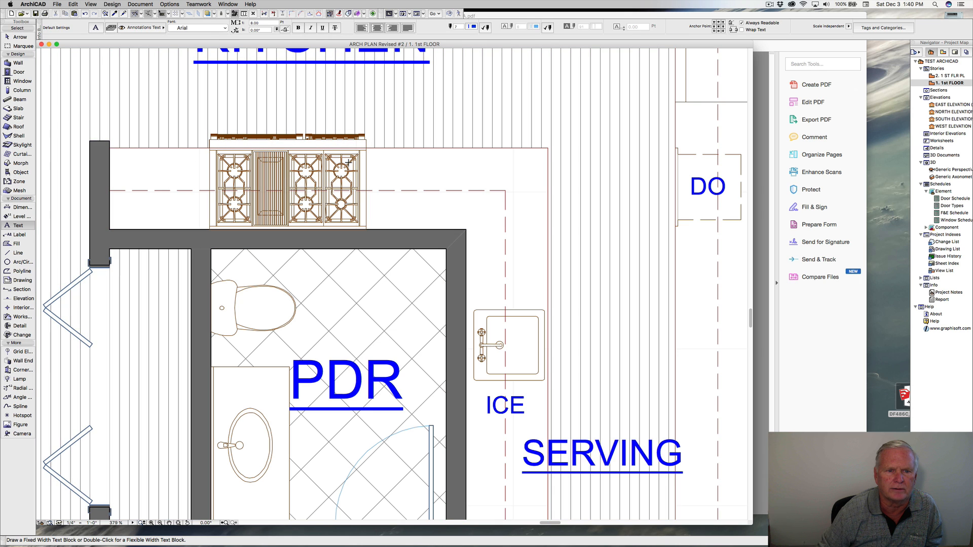
Switch to the marked-up PDF in Acrobat, review the kitchen island notes at 150% zoom, and return to the ArchiCAD floor plan.
scroll(407, 168, down, 5)
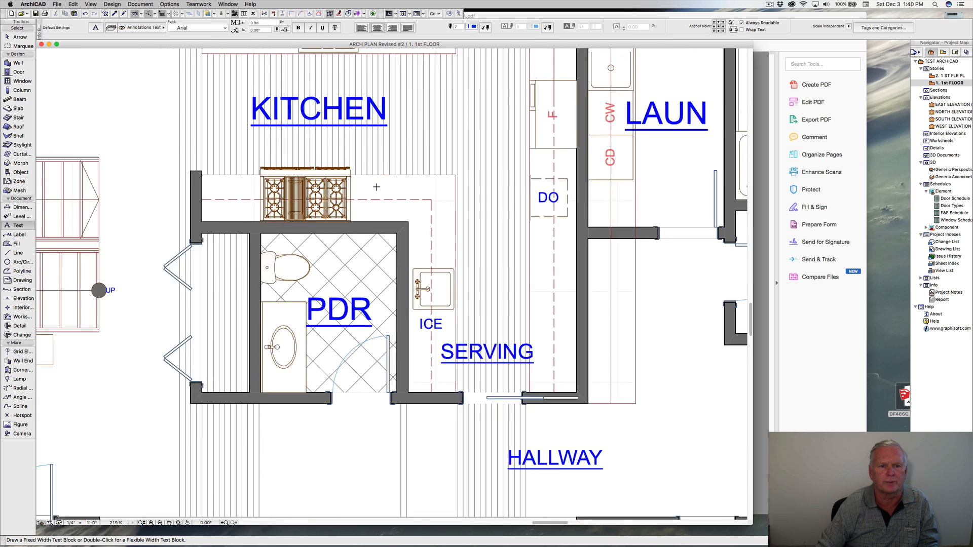
middle_drag(363, 186, 320, 244)
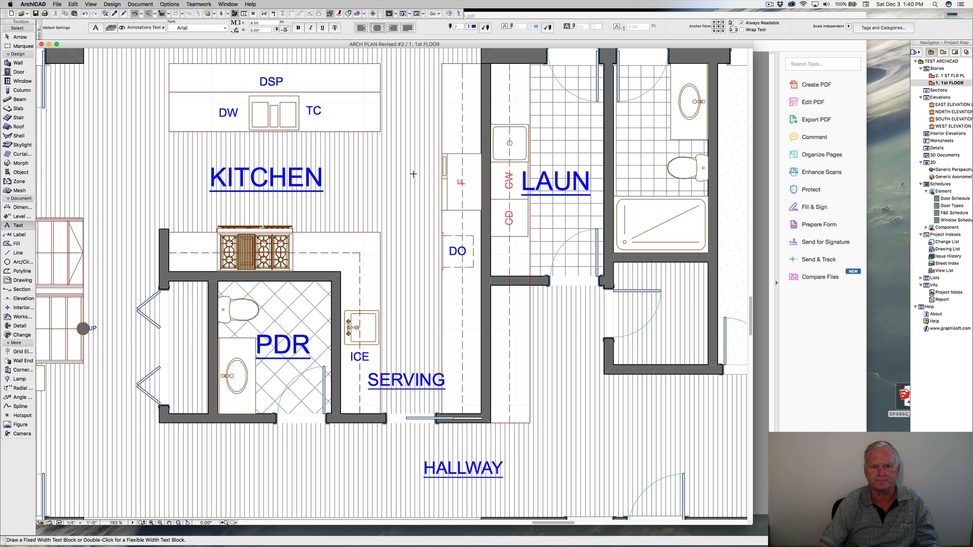
scroll(413, 174, down, 3)
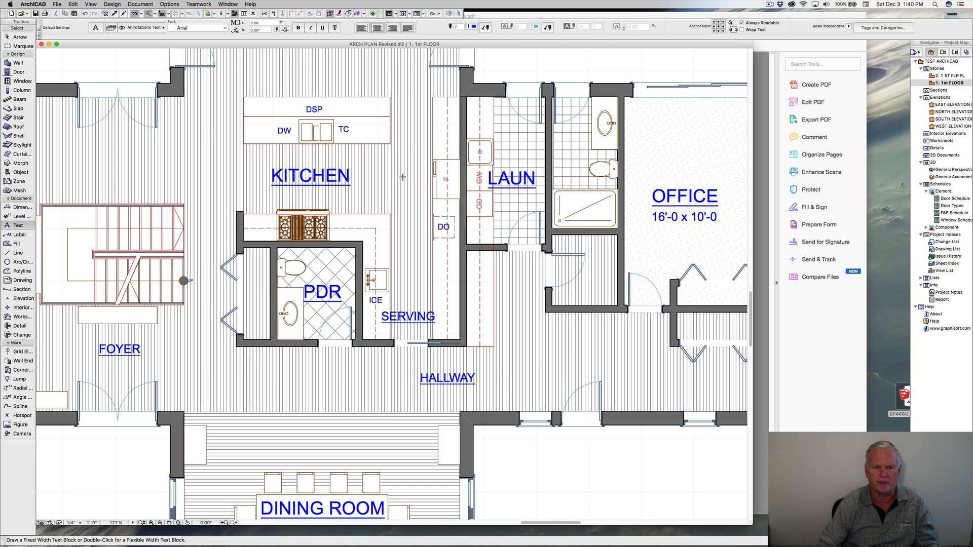
click(765, 292)
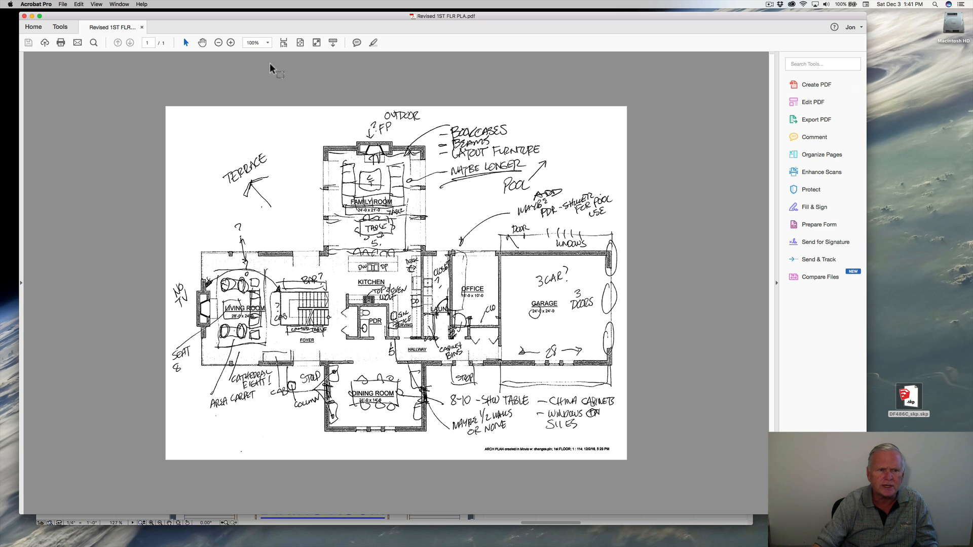
click(268, 43)
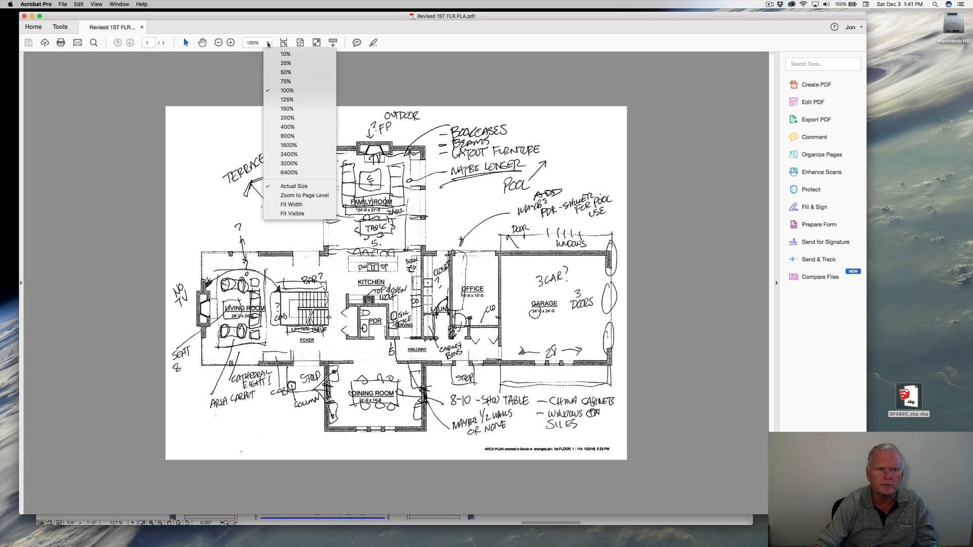
click(287, 108)
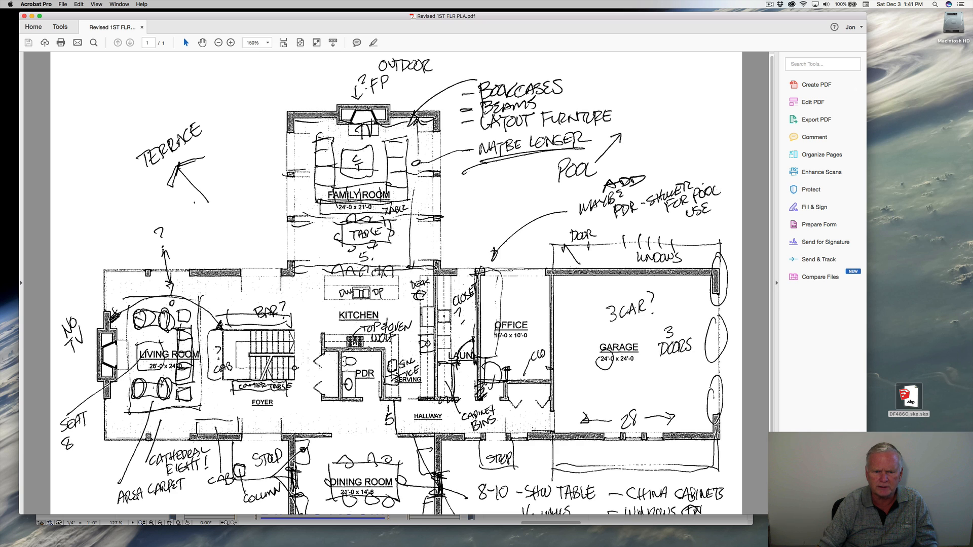
scroll(379, 266, down, 3)
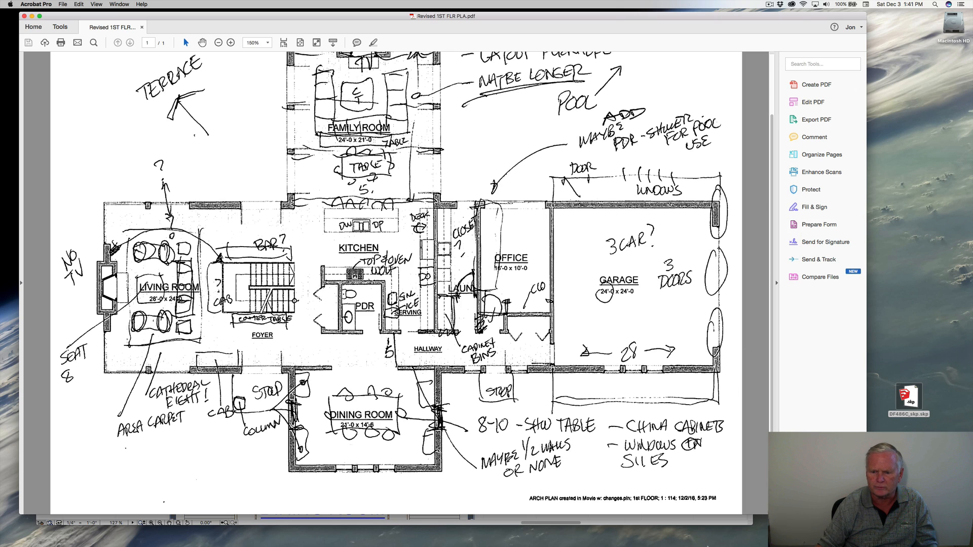
mouse_move(712, 522)
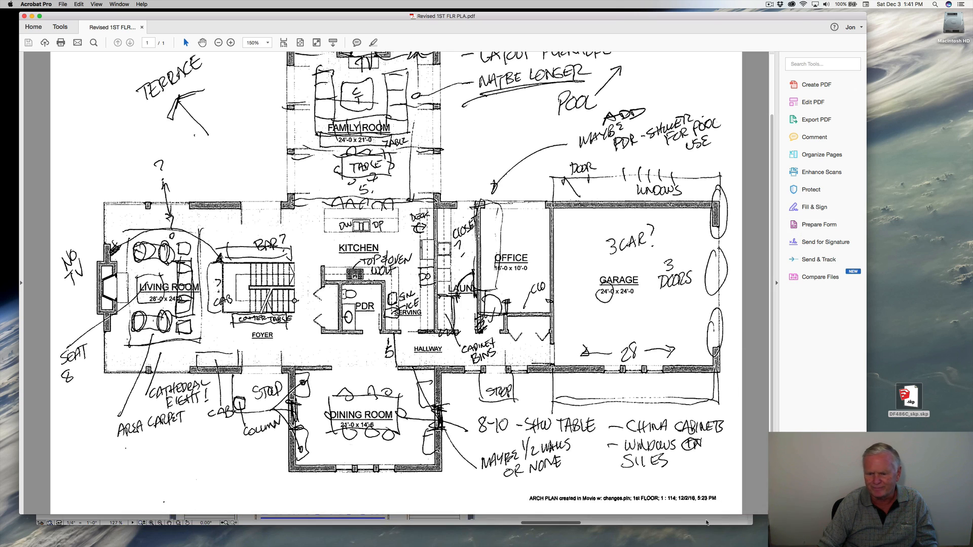
click(695, 521)
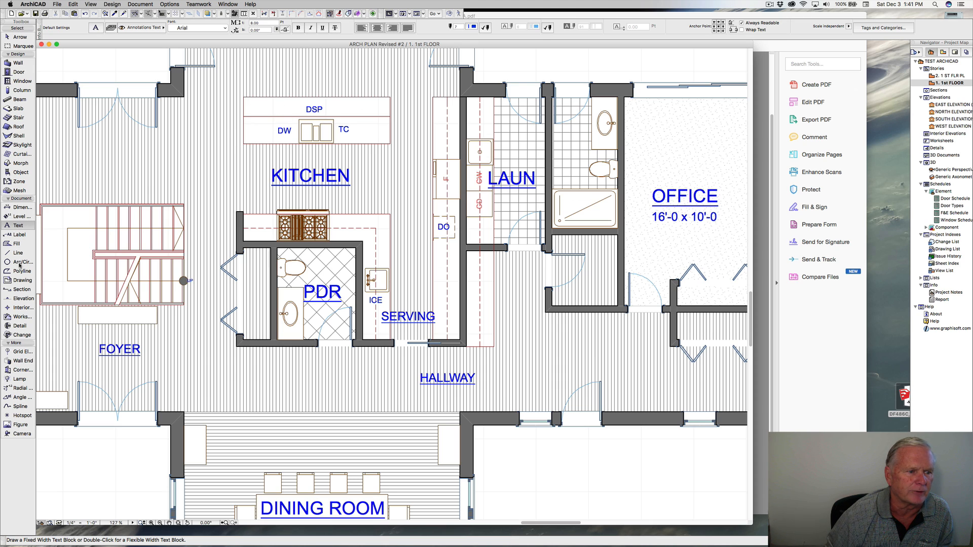
Set up the Arc/Circle tool on the Equipment layer with the centerpoint geometry method.
click(18, 263)
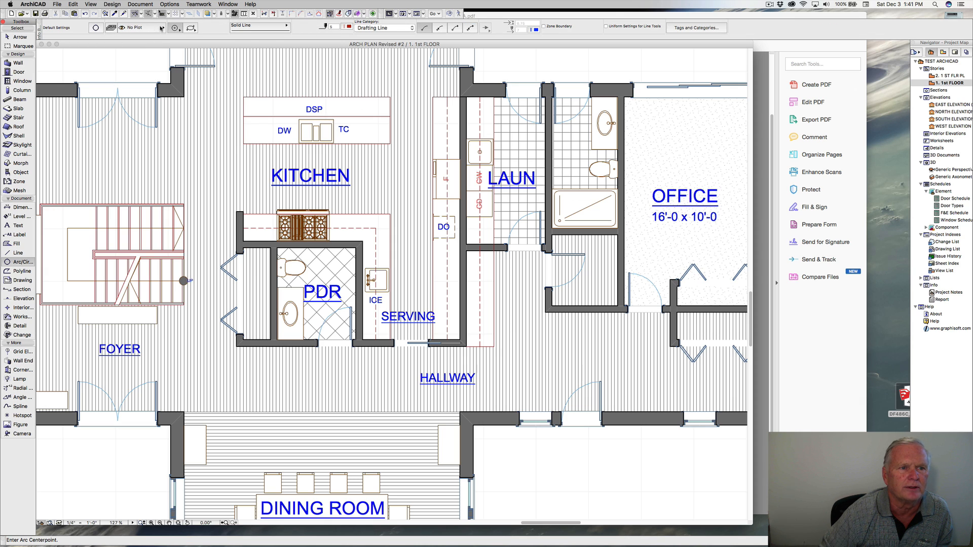
click(161, 28)
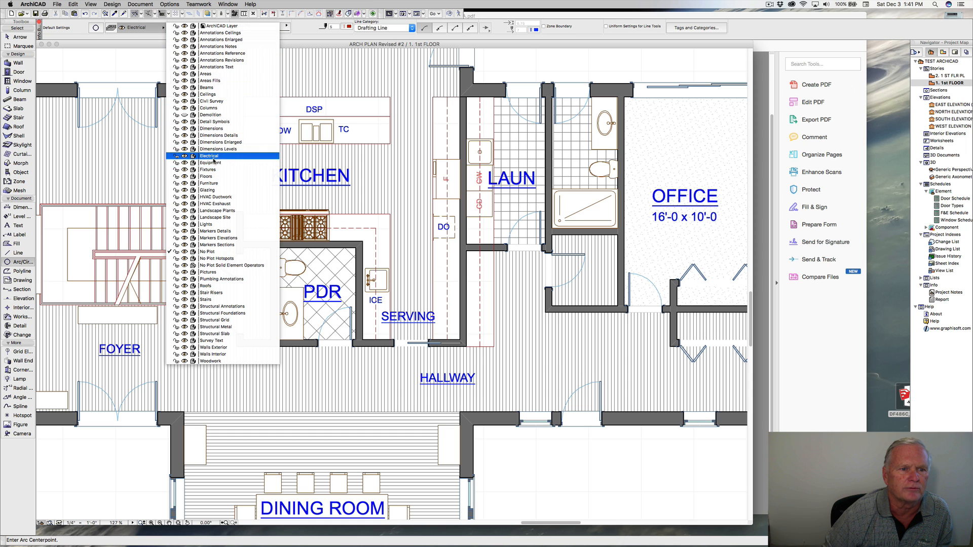
click(214, 163)
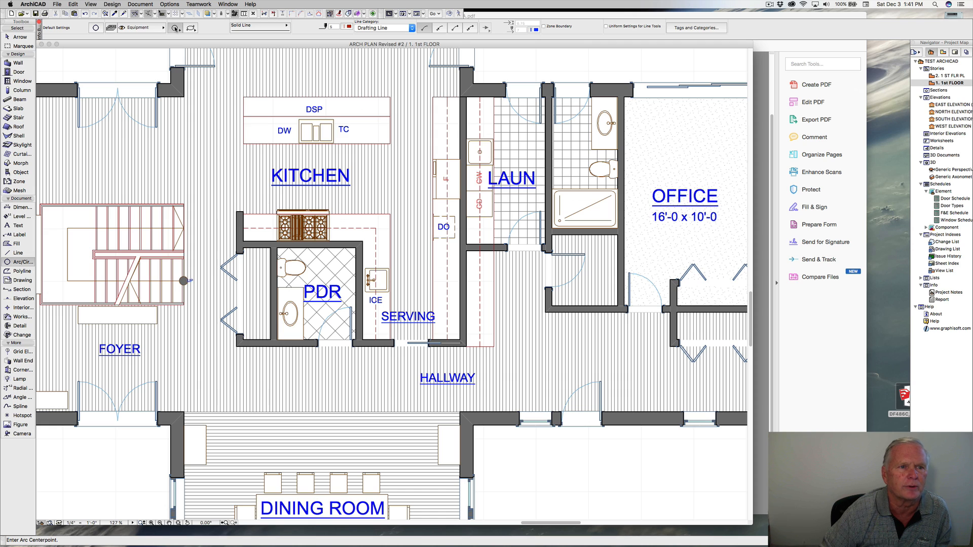
click(176, 28)
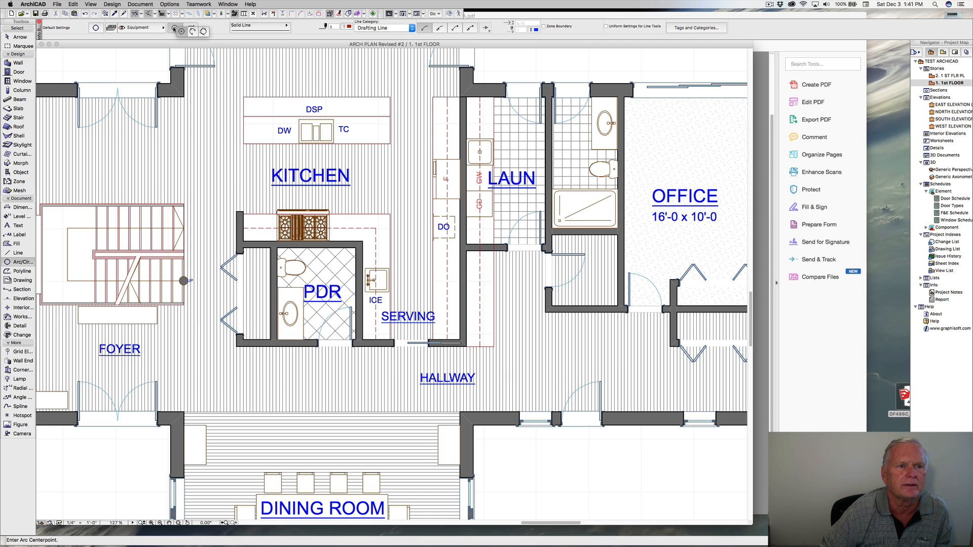
click(181, 31)
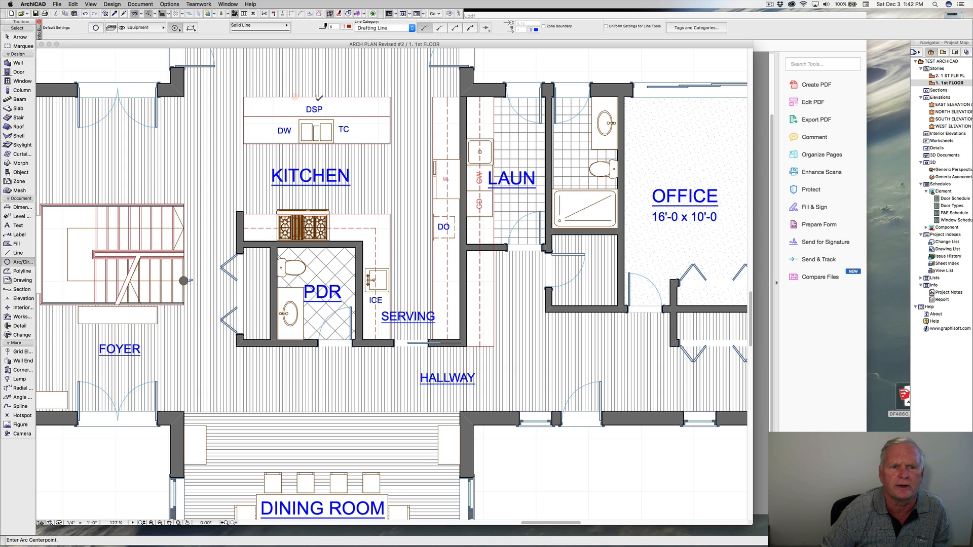
Draw a half-circle stool of 8" radius centred on the kitchen island's outer edge above the DSP label.
click(317, 97)
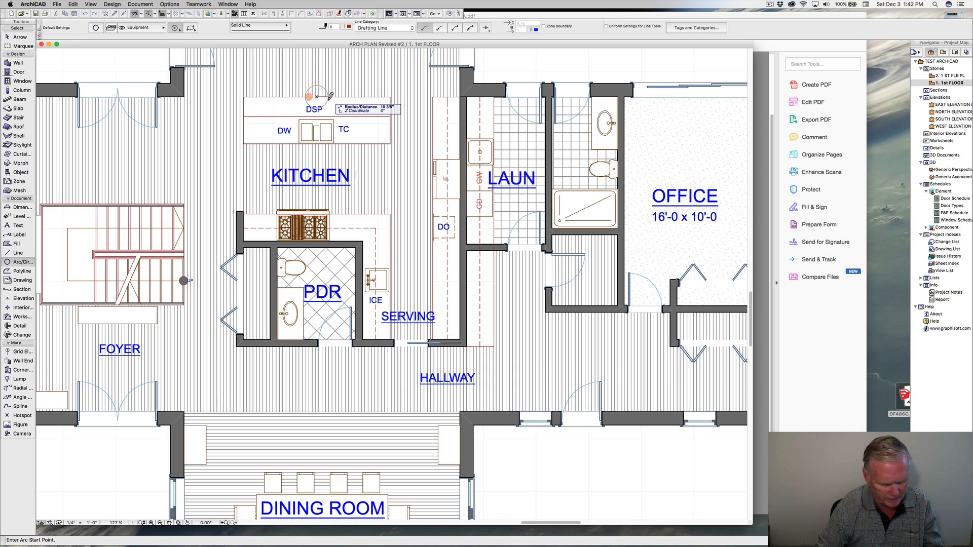
text(8)
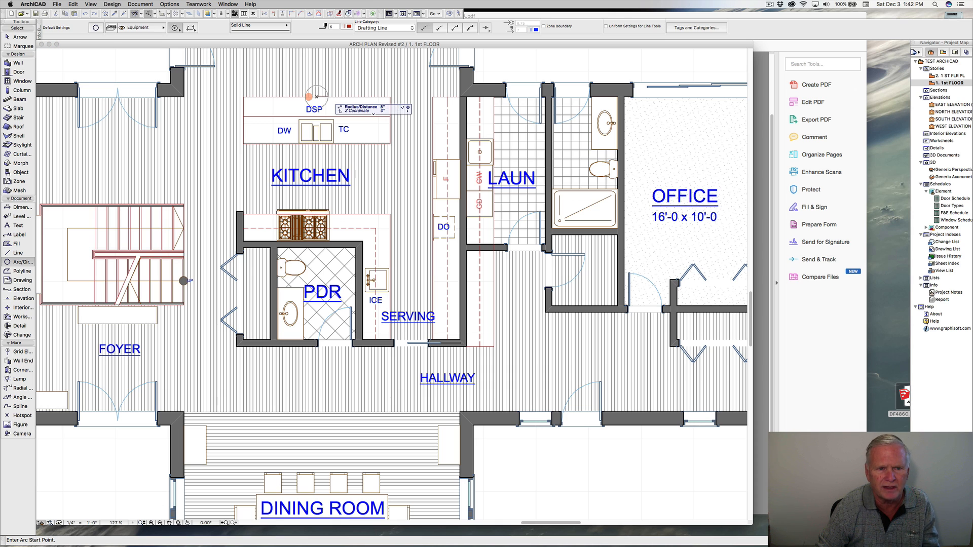
key(Return)
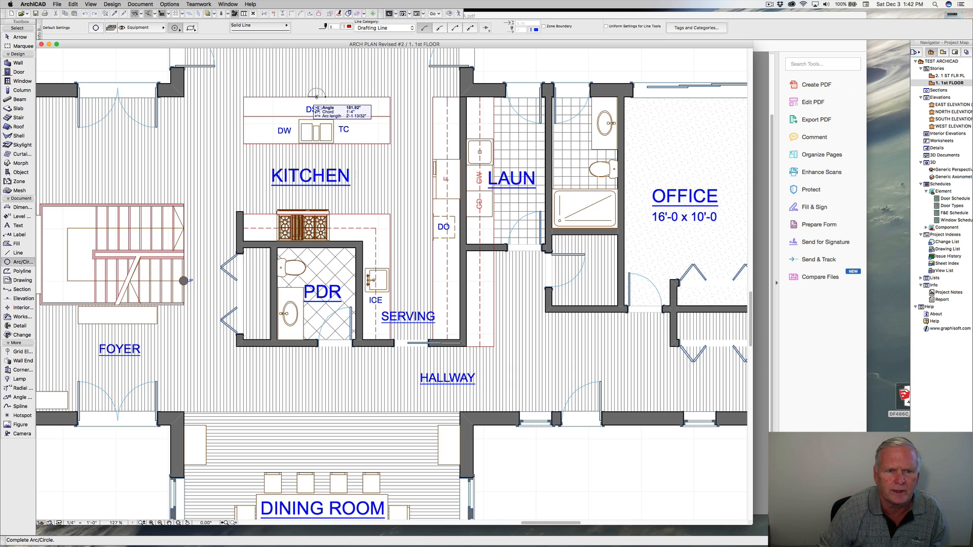
click(309, 96)
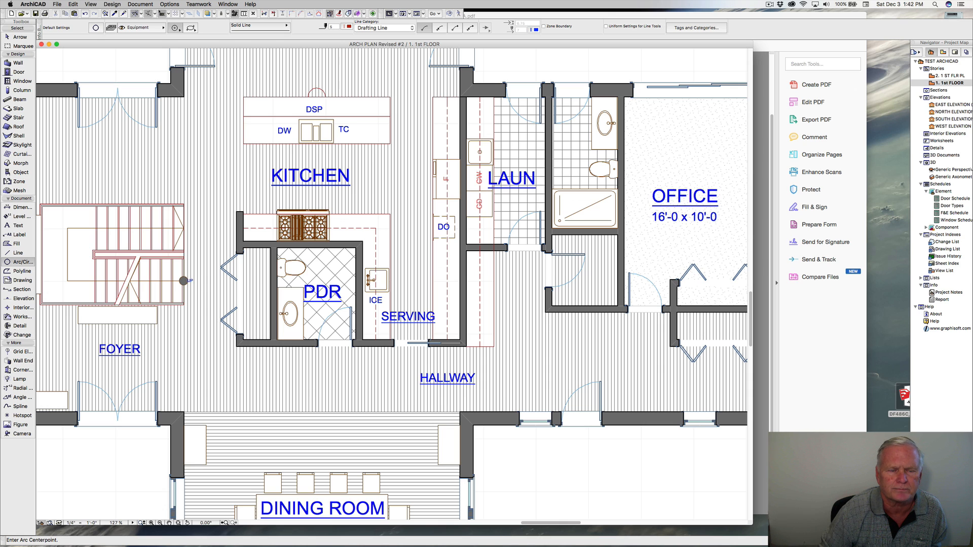
key(Escape)
Multiply the half-circle stool with 2 distributed copies over about 4'-4 3/4" along the island edge toward its left end.
shift+click(323, 91)
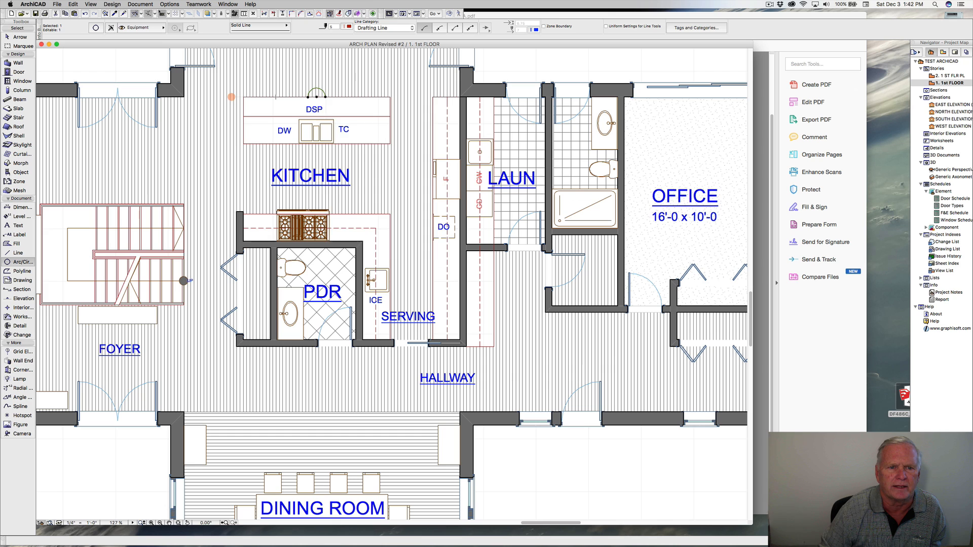
right_click(319, 101)
mouse_move(342, 164)
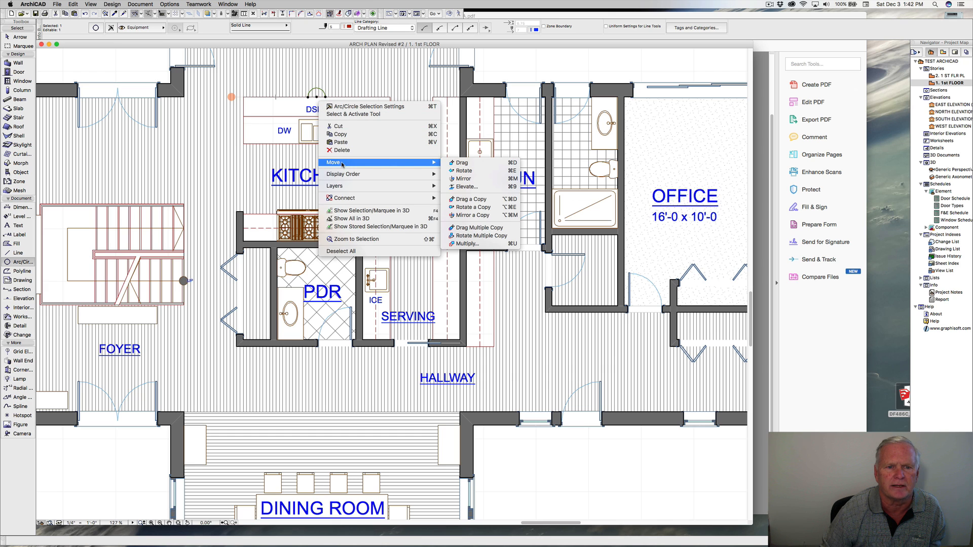
click(470, 244)
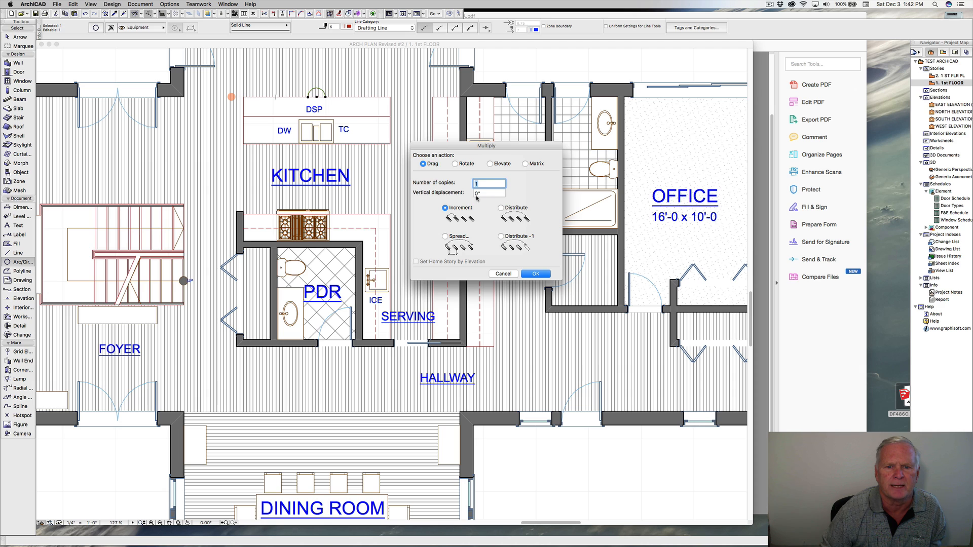
text(2)
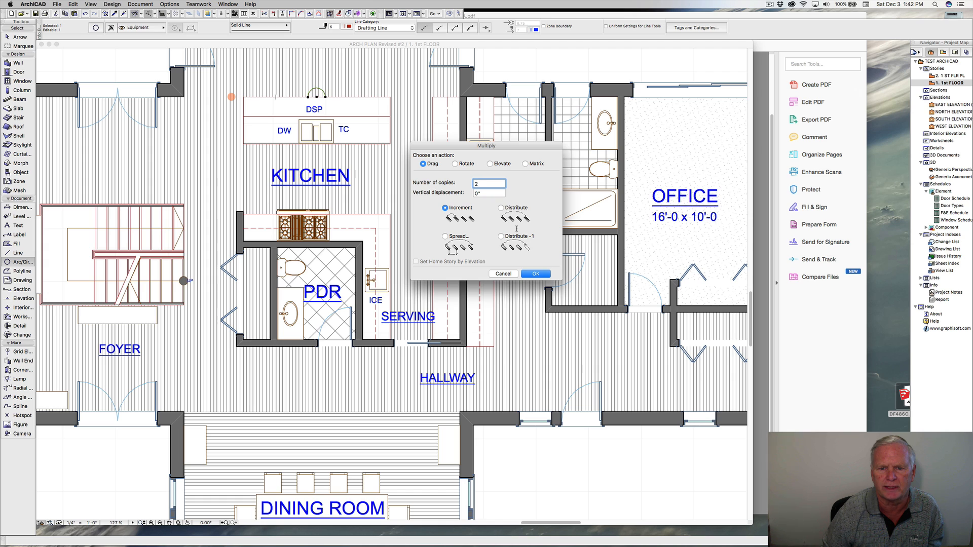
click(501, 208)
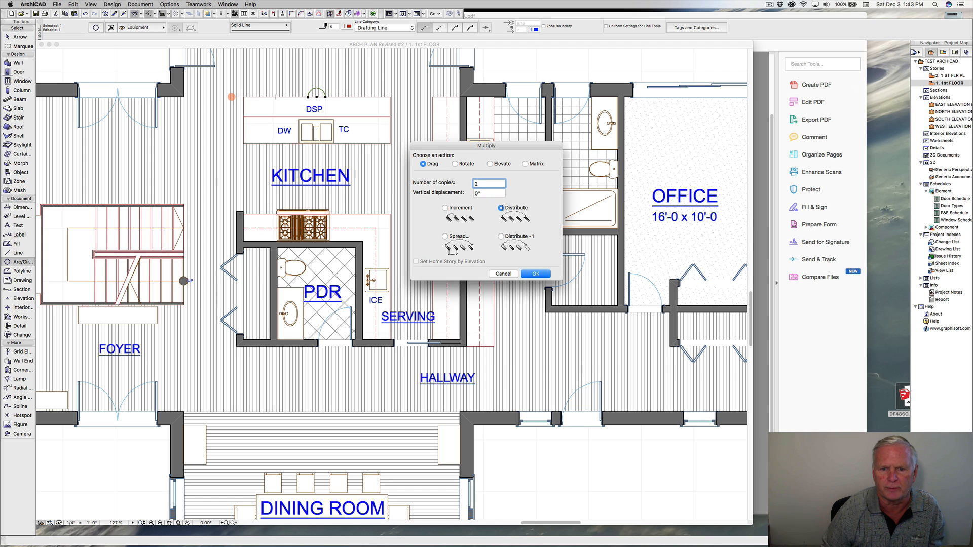
click(536, 274)
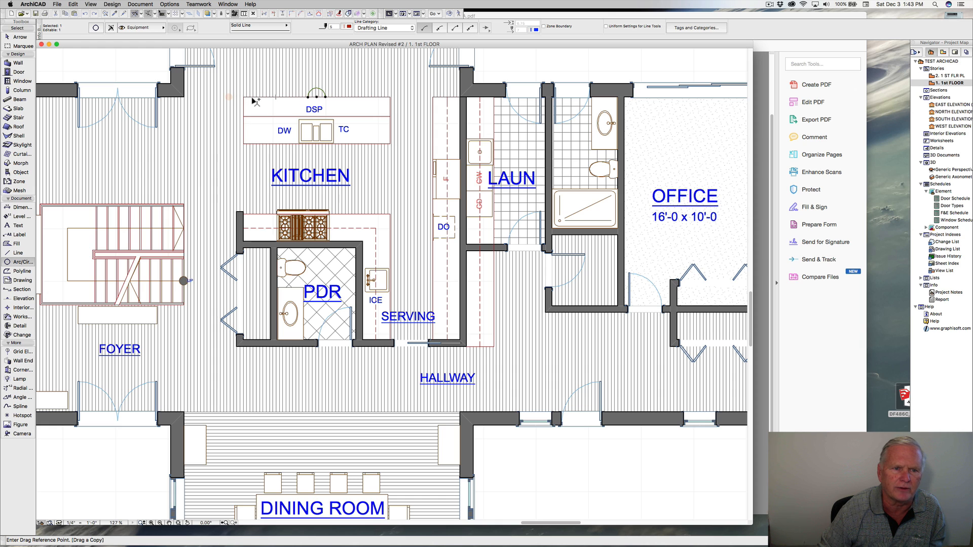
click(308, 96)
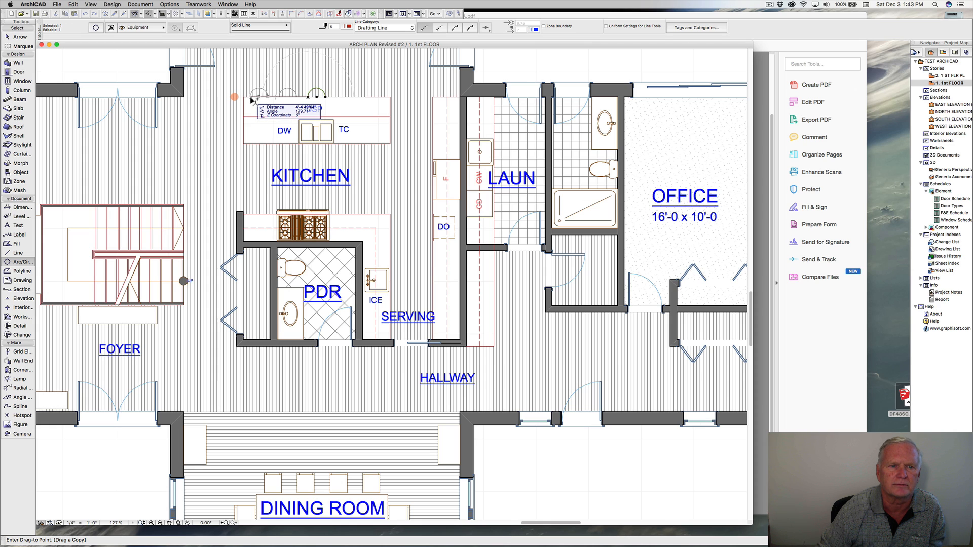
click(251, 99)
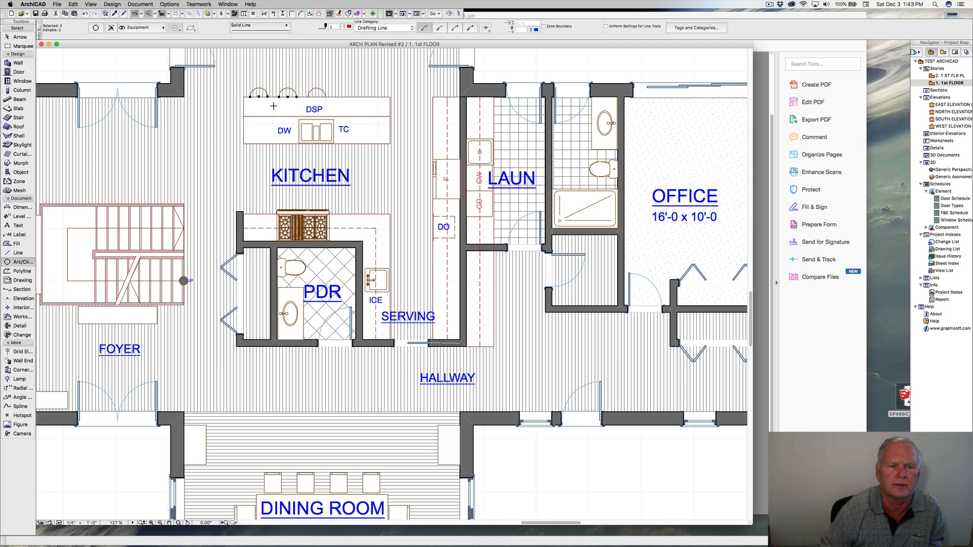
Mirror a copy of the two new stools about the vertical axis through the middle stool, and deselect the copies.
right_click(276, 108)
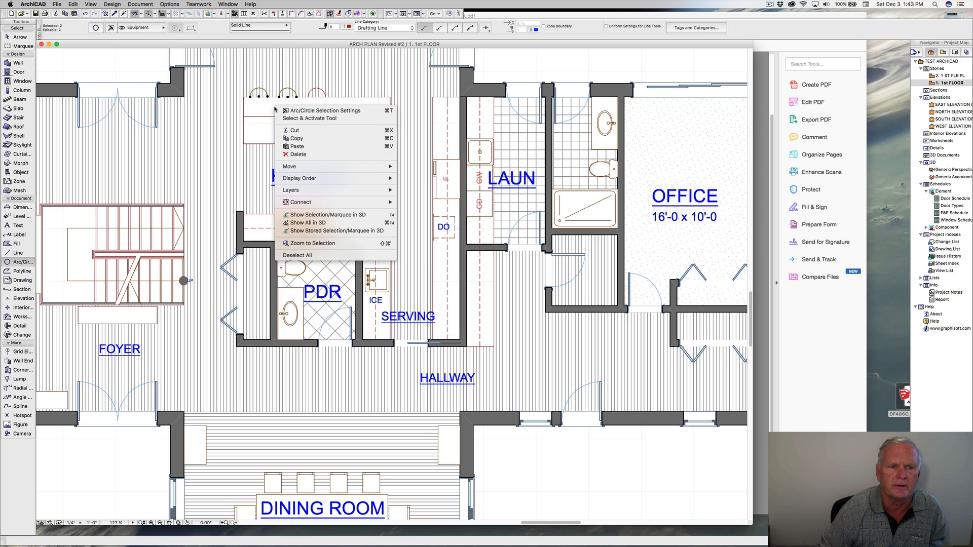
mouse_move(355, 167)
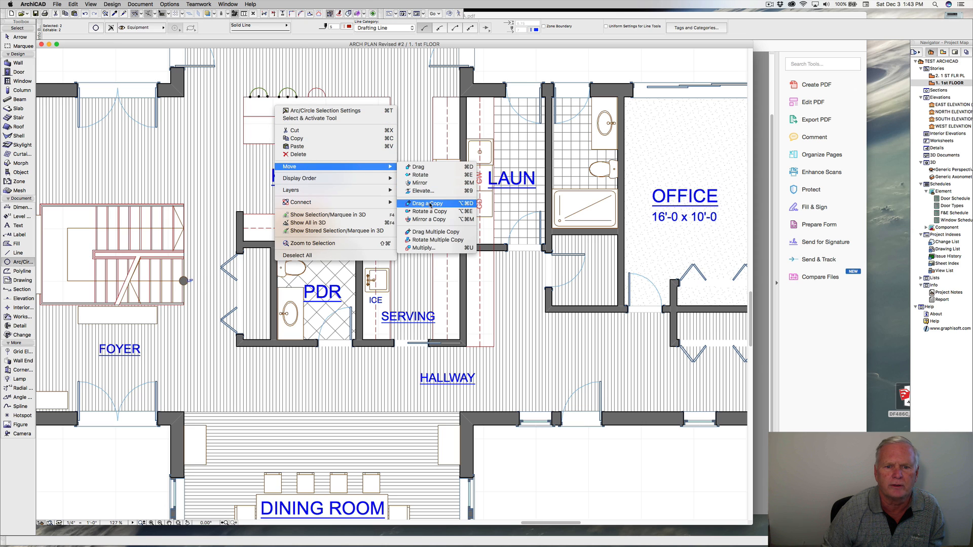
click(436, 220)
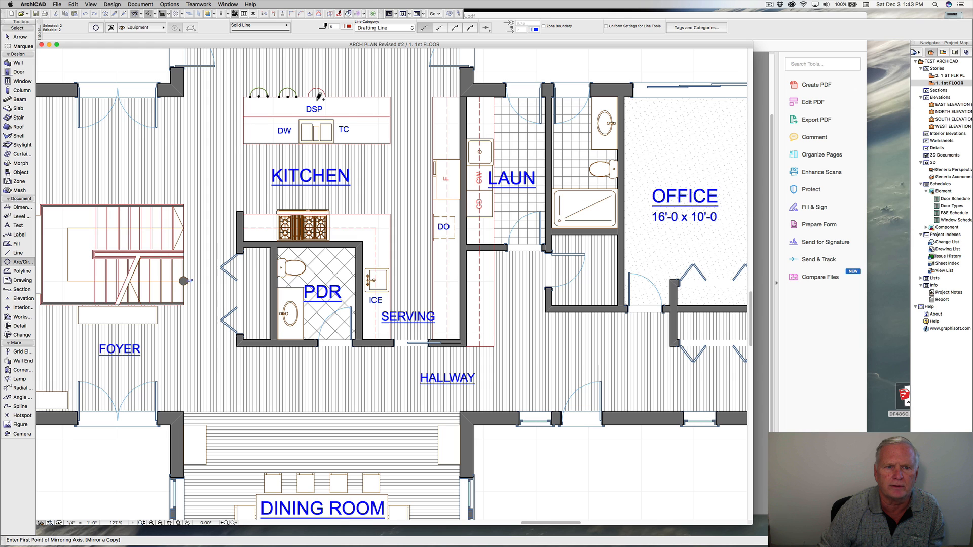
click(316, 97)
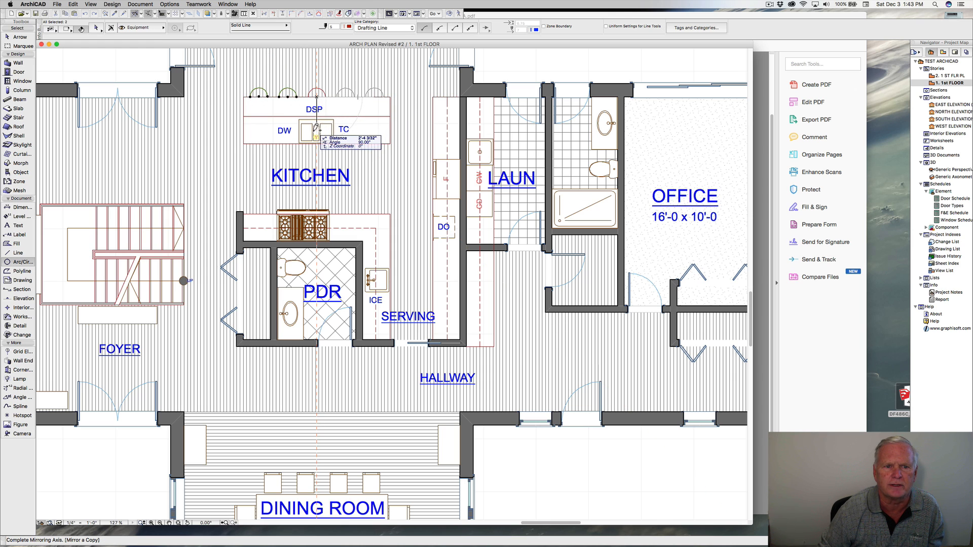
click(316, 131)
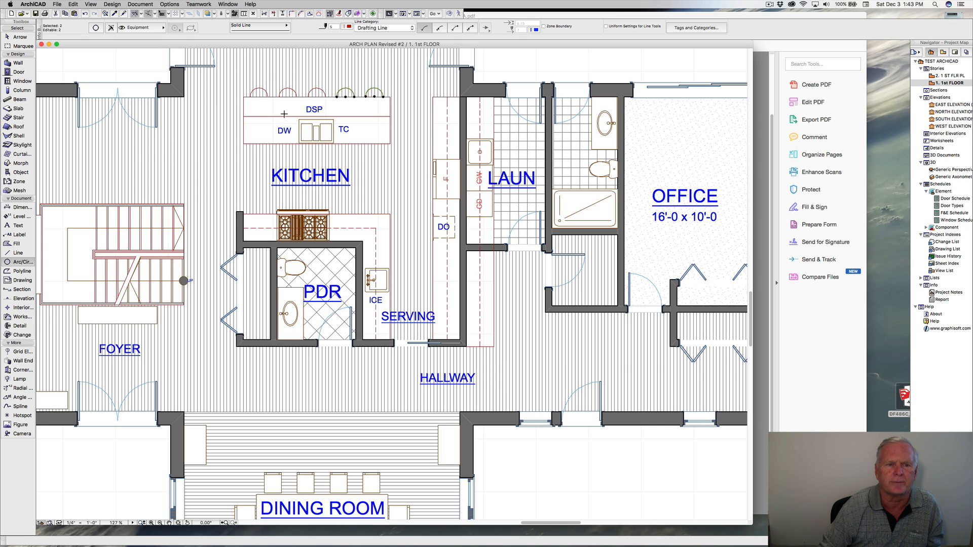
key(Escape)
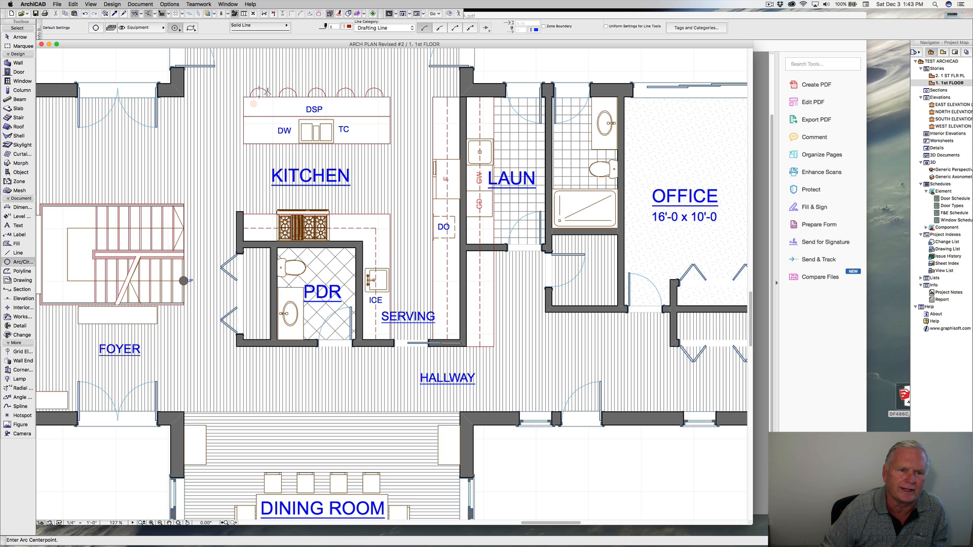
Select the kitchen floor fill and insert nodes on its island edge at both ends of the leftmost stool.
key(shift)
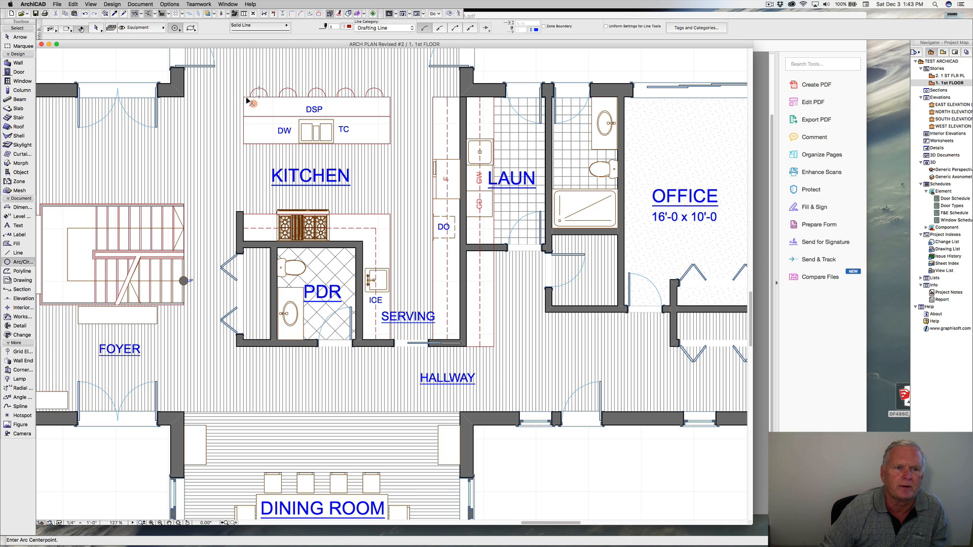
shift+click(218, 97)
scroll(263, 95, up, 5)
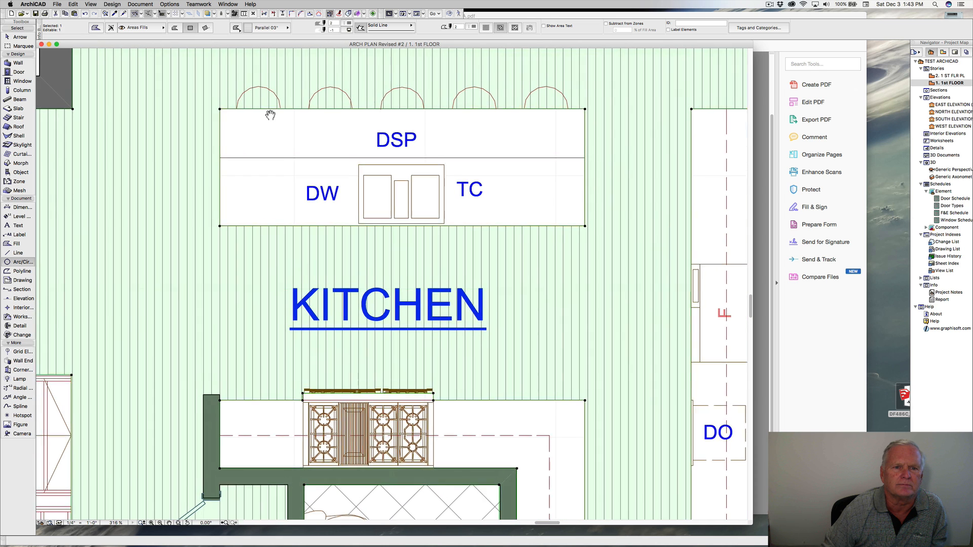
middle_drag(270, 115, 231, 217)
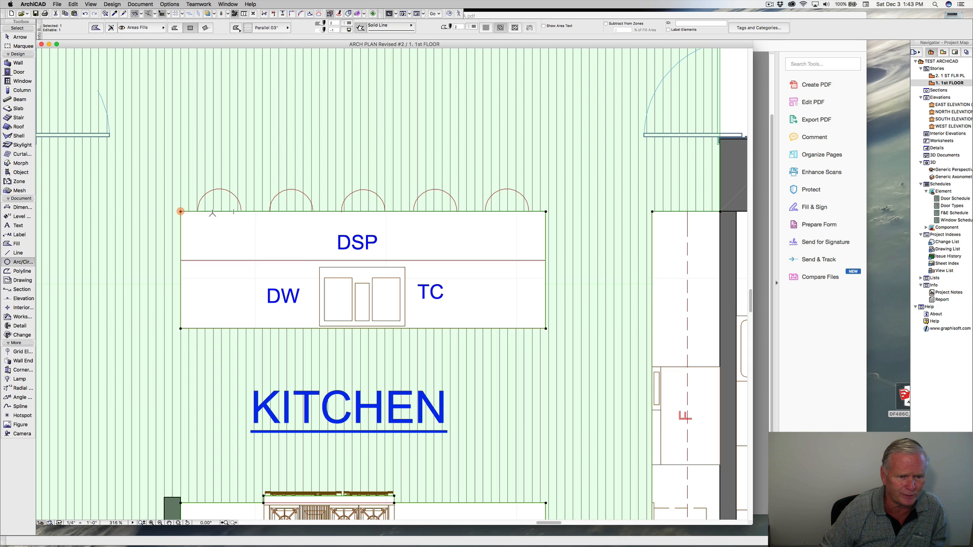
click(213, 212)
click(242, 249)
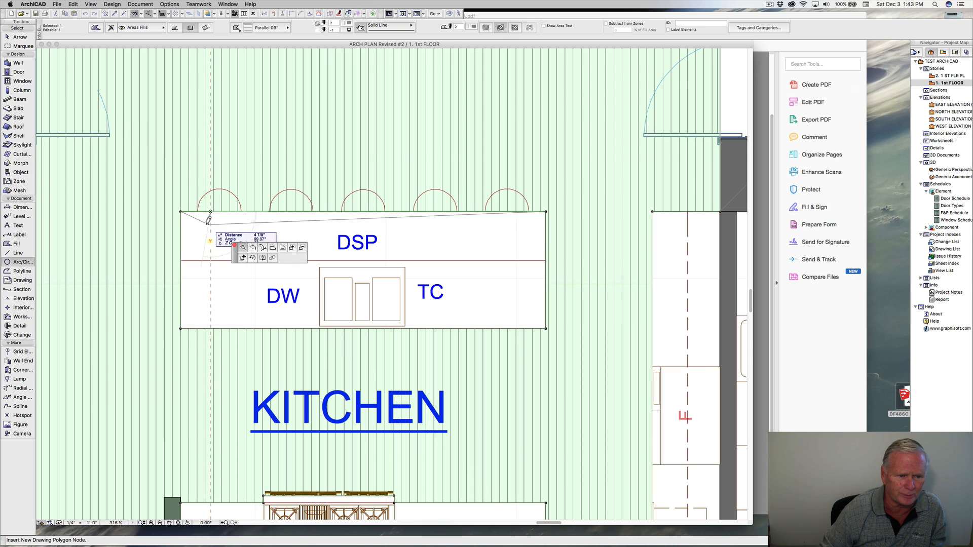
click(198, 211)
click(230, 212)
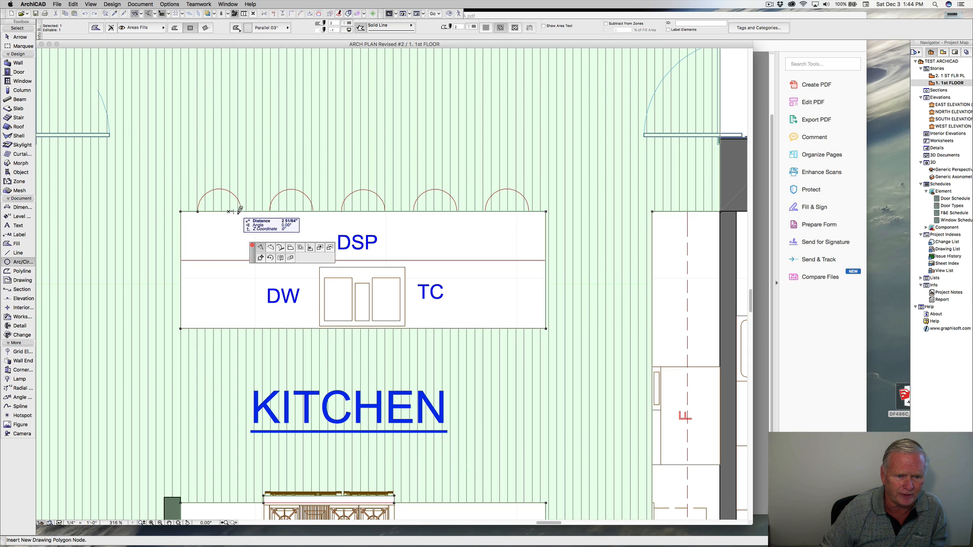
click(251, 225)
click(241, 212)
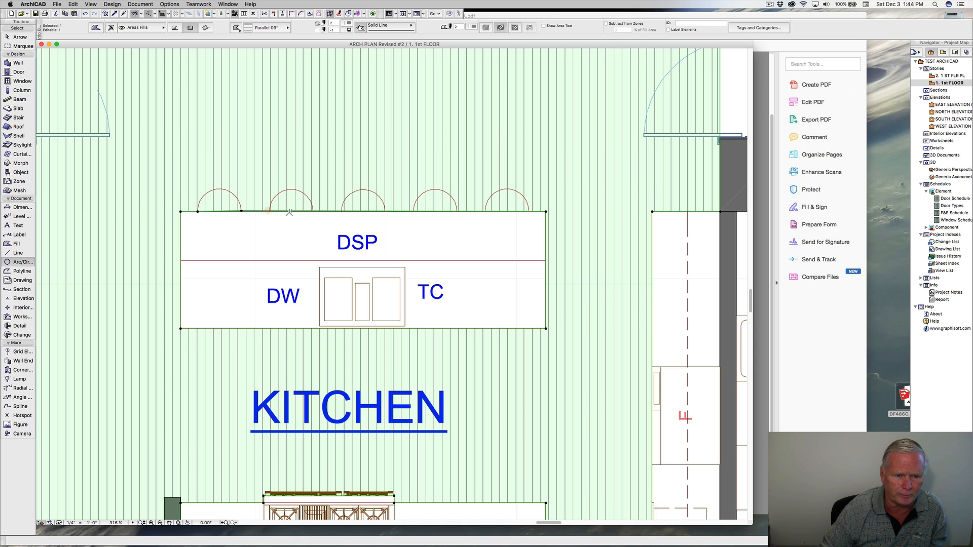
Reposition the floor fill node at the leftmost stool's right end exactly onto the island edge.
scroll(239, 213, up, 5)
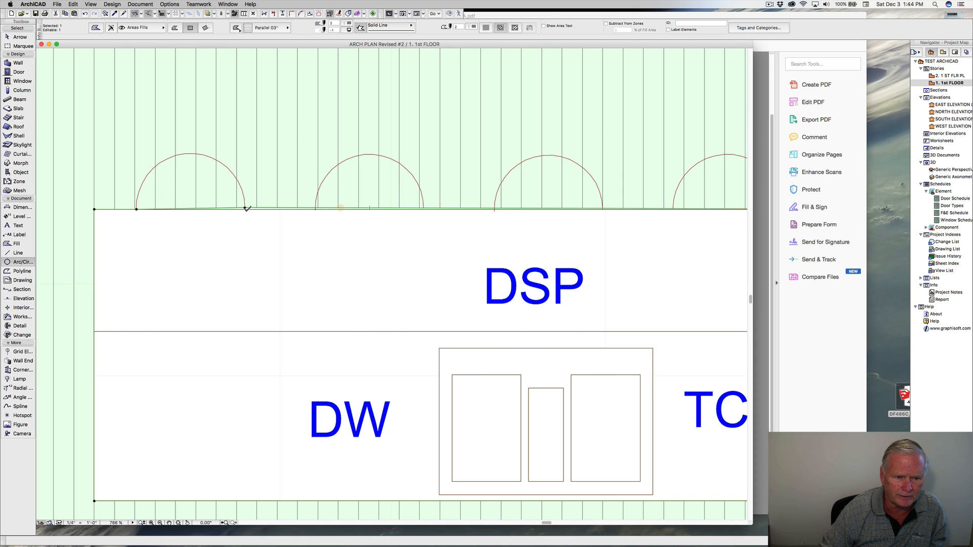
click(246, 209)
click(245, 210)
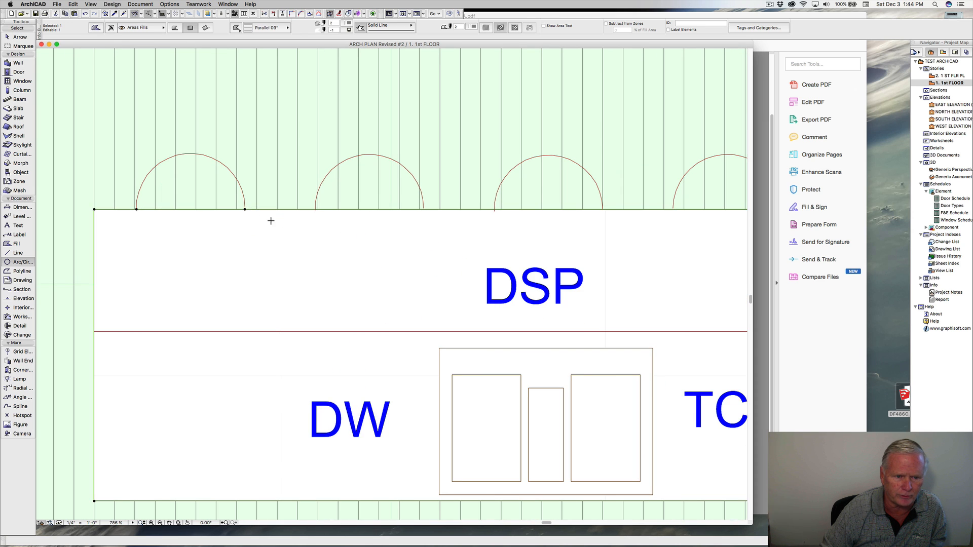
Insert floor fill nodes on the island edge at both ends of the second stool from the left.
click(334, 211)
click(316, 211)
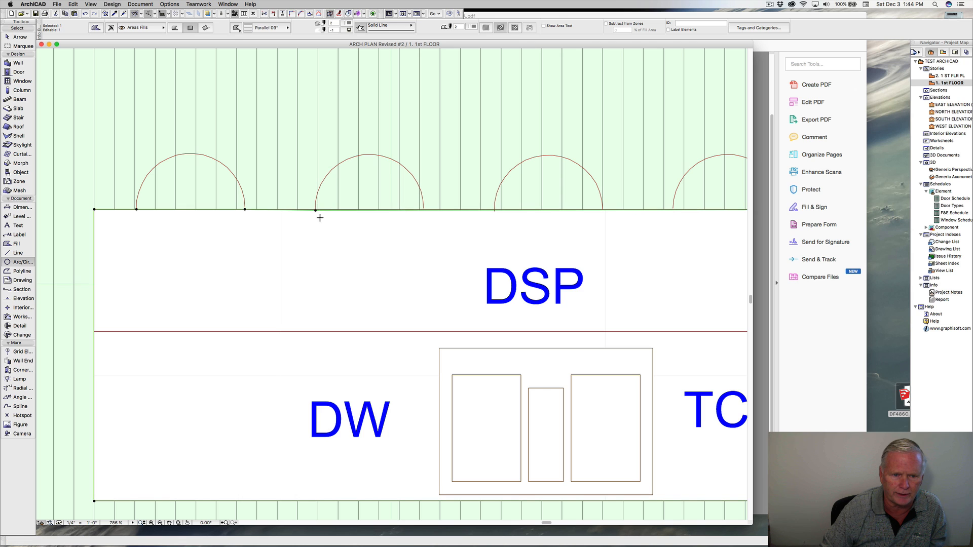
click(399, 210)
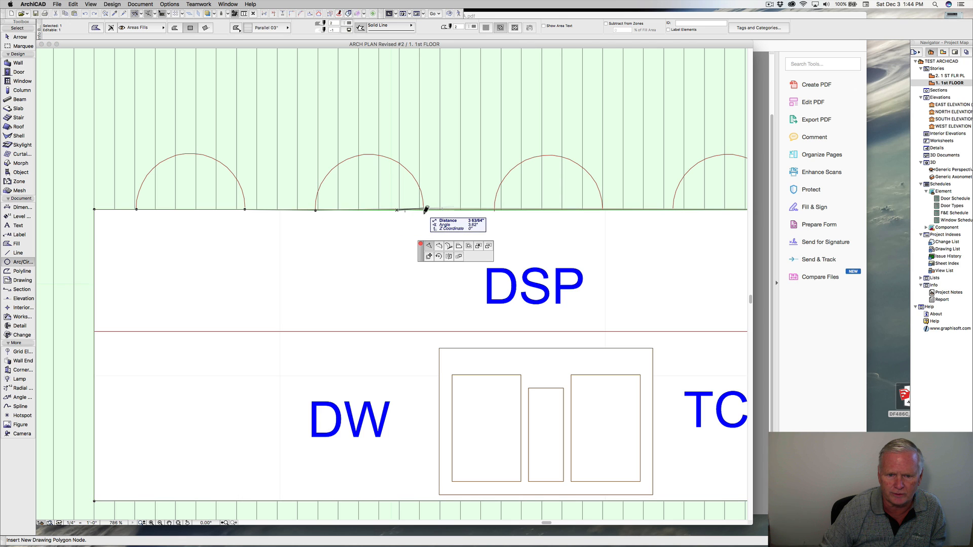
click(425, 210)
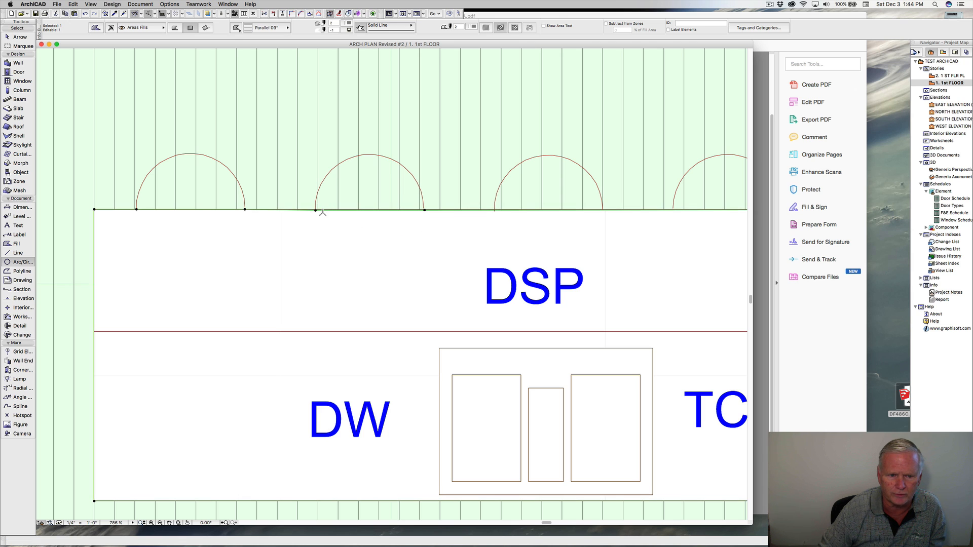
Reposition the two fill nodes at the second stool's ends to align them with the island edge.
scroll(323, 212, up, 5)
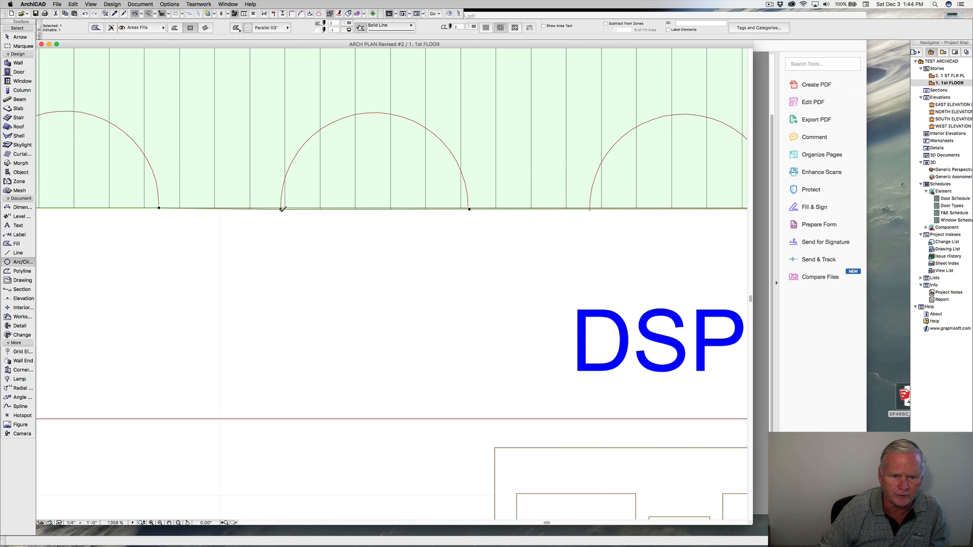
click(283, 209)
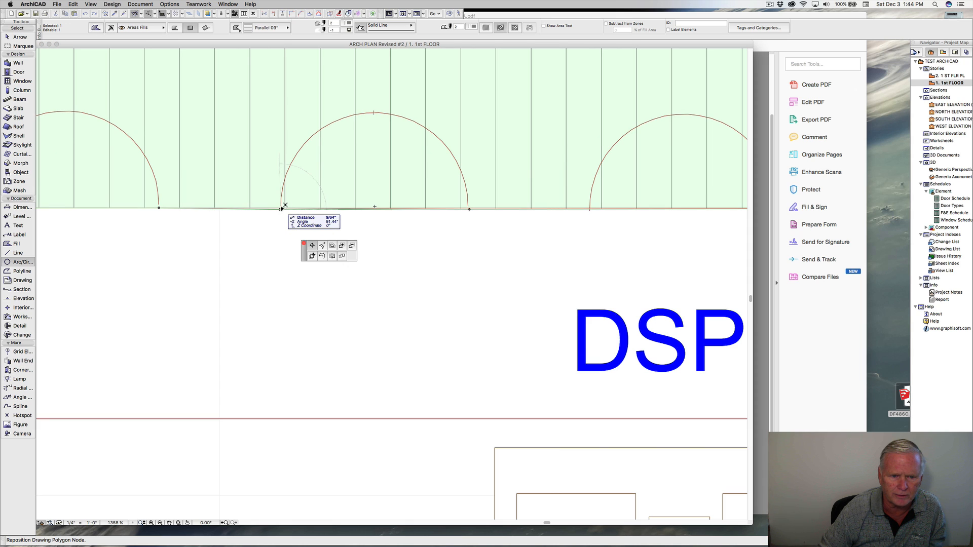
click(282, 209)
click(471, 208)
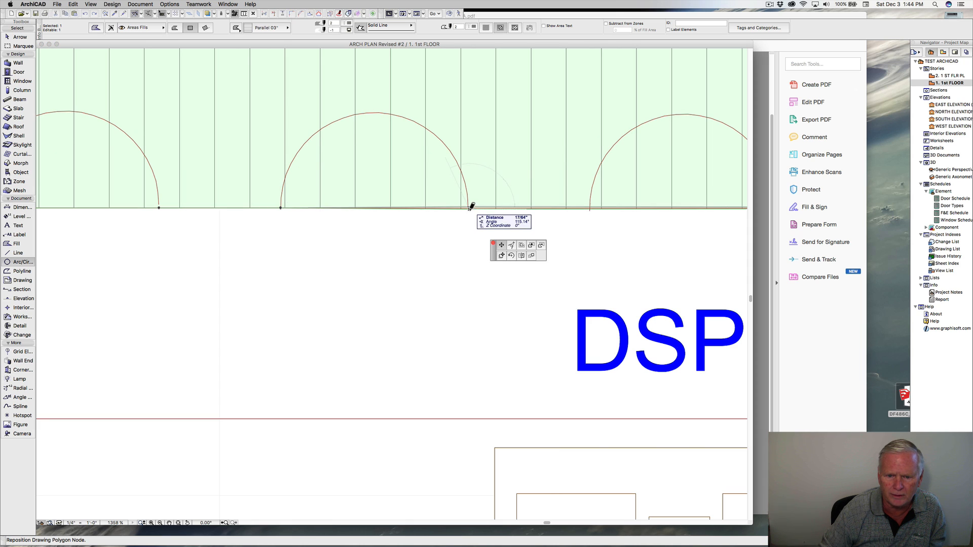
click(471, 208)
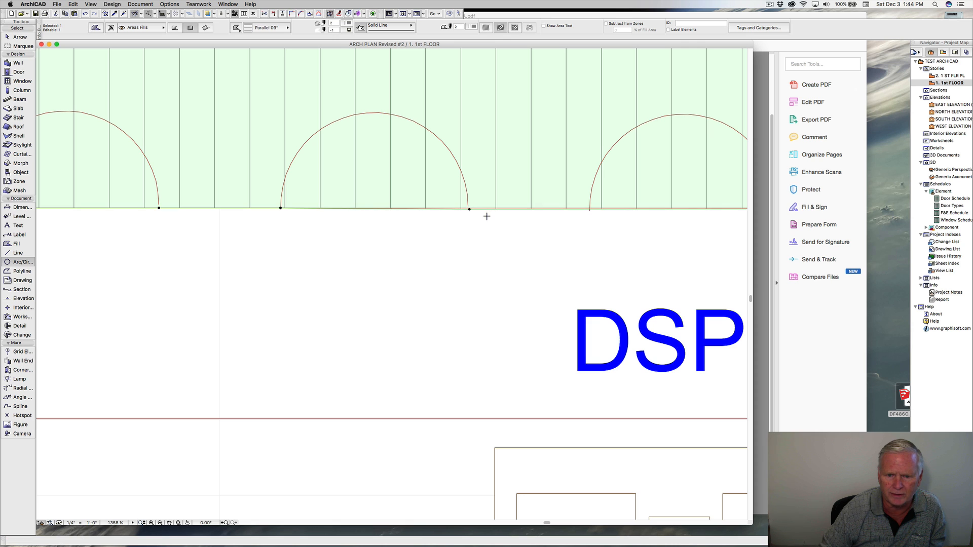
Insert floor fill nodes on the island edge at both ends of the middle stool above the DSP label.
scroll(491, 215, right, 5)
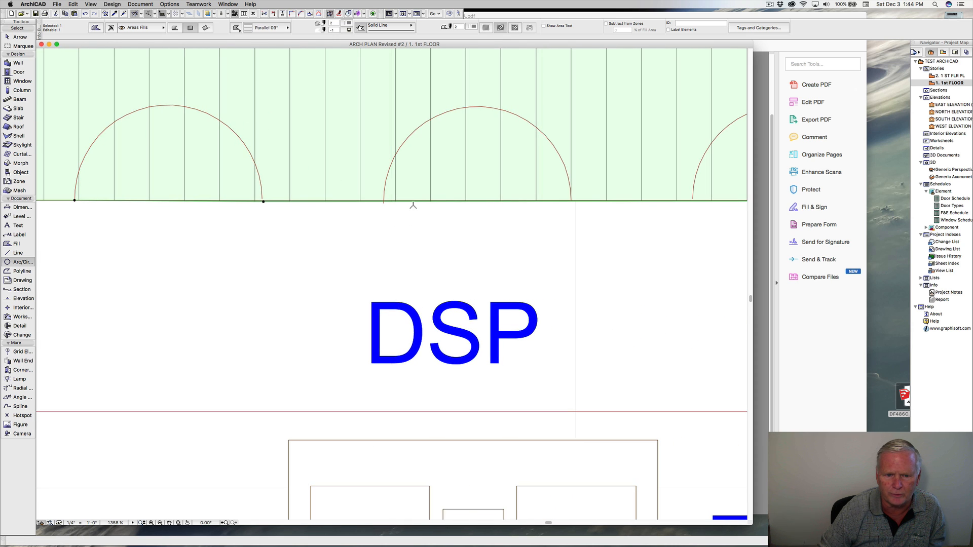
click(405, 203)
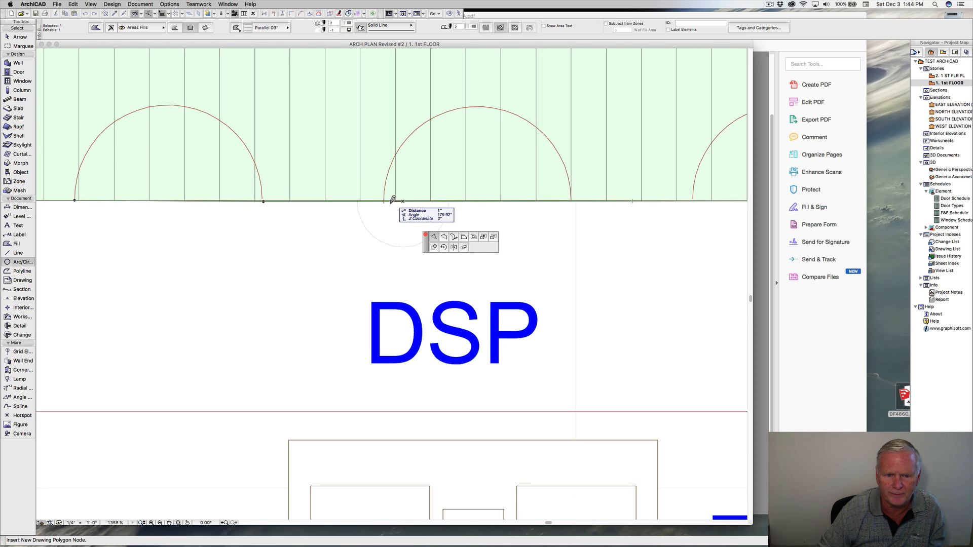
click(385, 201)
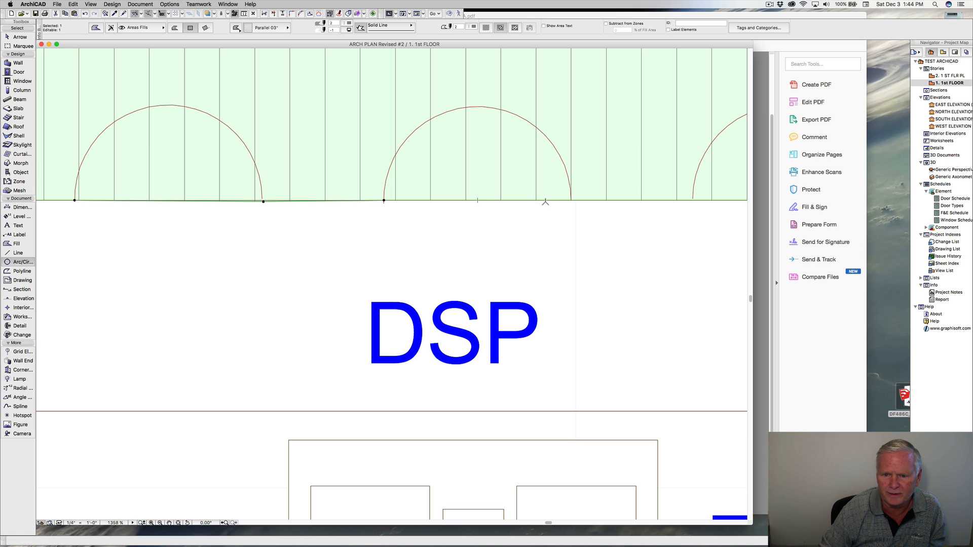
click(545, 201)
click(572, 201)
middle_click(572, 200)
middle_click(571, 200)
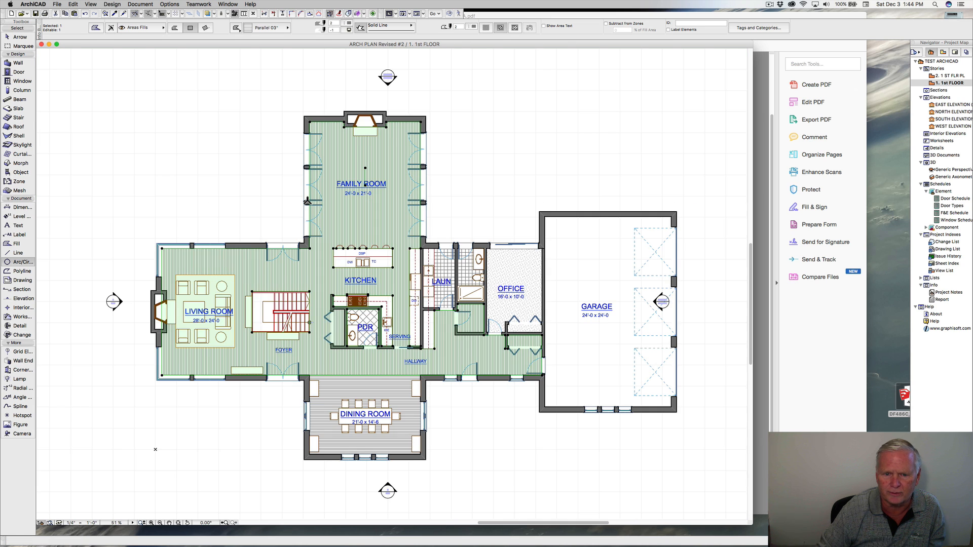
Insert floor fill nodes on the island edge at both ends of the fourth stool from the left.
scroll(384, 248, up, 10)
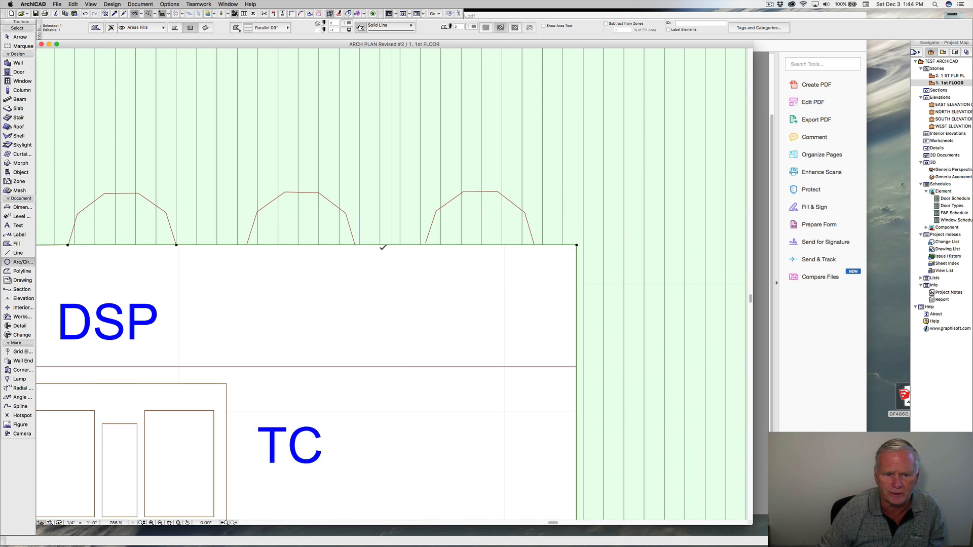
click(295, 247)
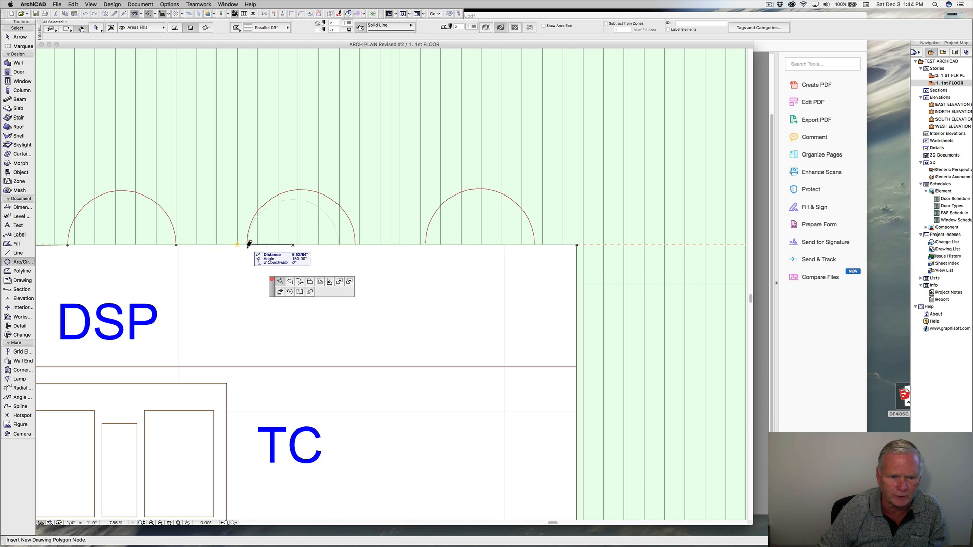
click(248, 245)
click(323, 246)
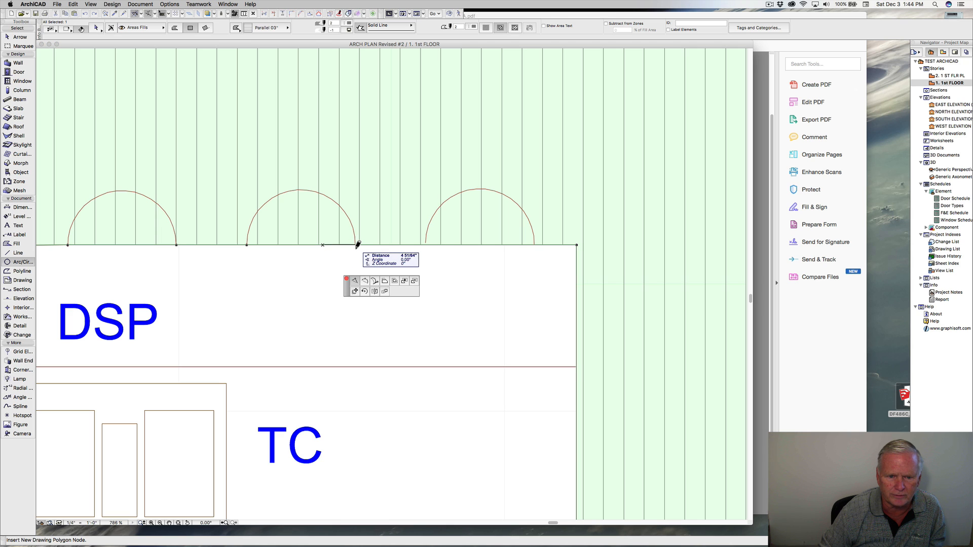
click(356, 245)
Insert floor fill nodes on the island edge at both ends of the rightmost stool.
click(445, 246)
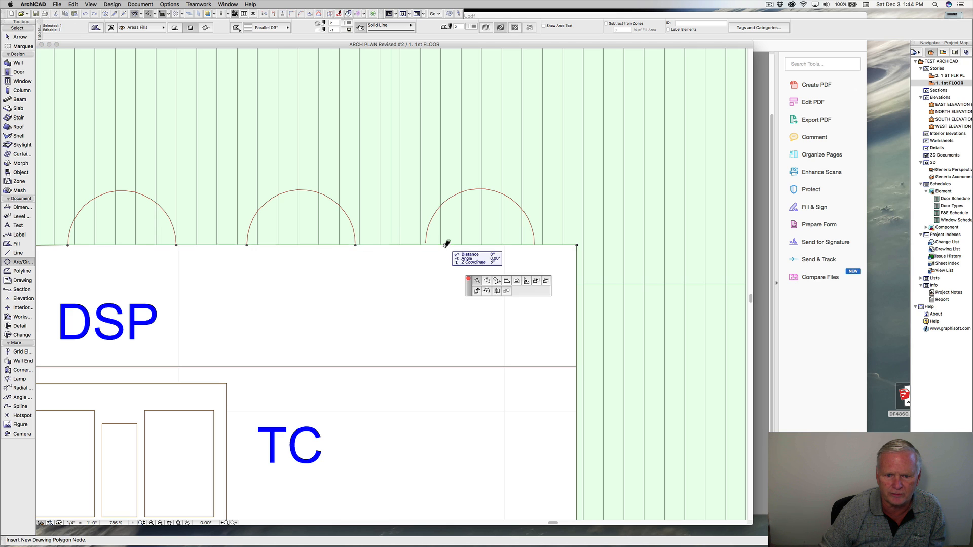
click(426, 245)
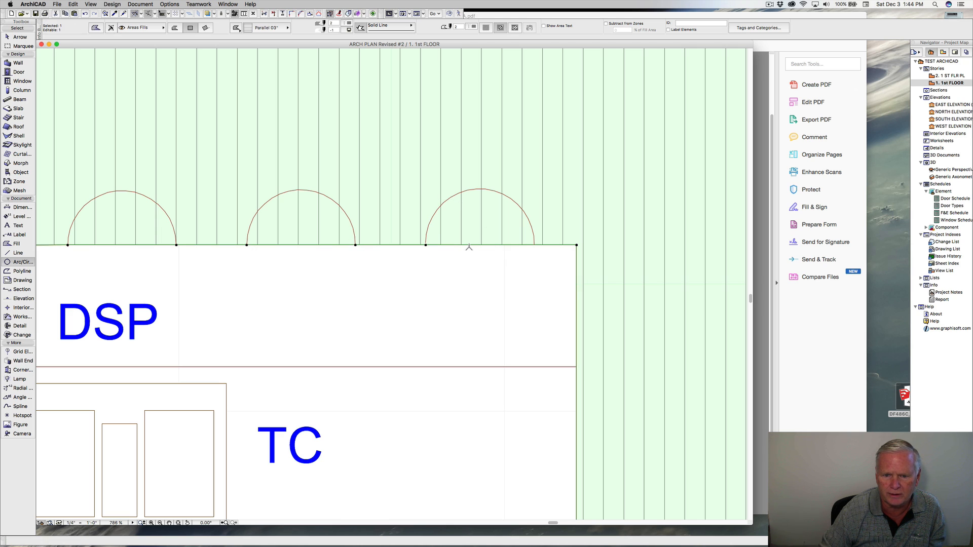
click(446, 245)
click(536, 245)
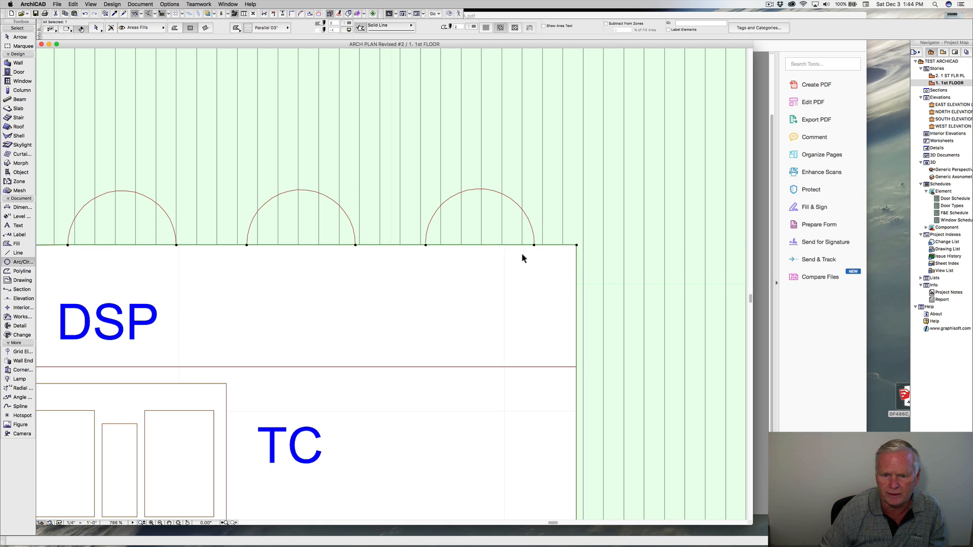
Curve the floor fill edges along the outlines of the two rightmost stools to clear the hatching beneath them.
click(475, 245)
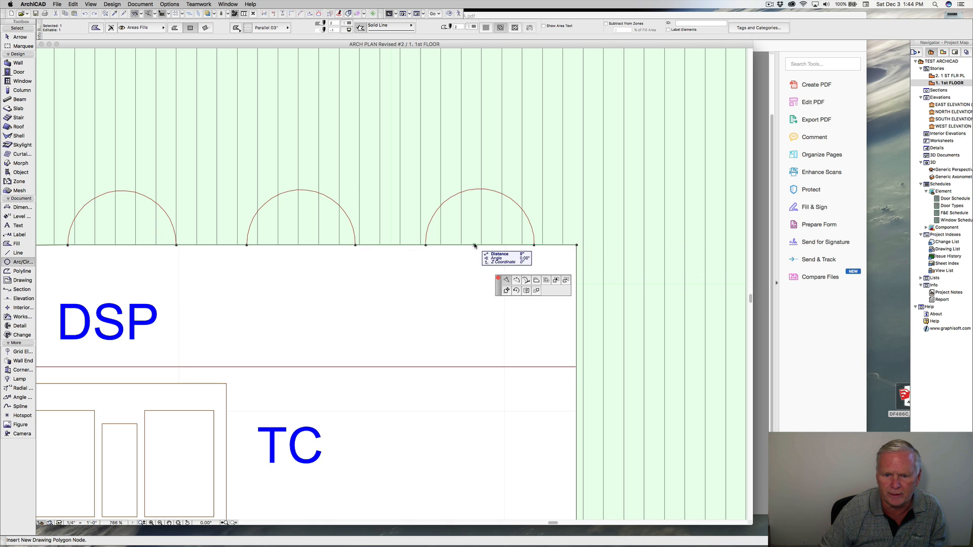
click(517, 275)
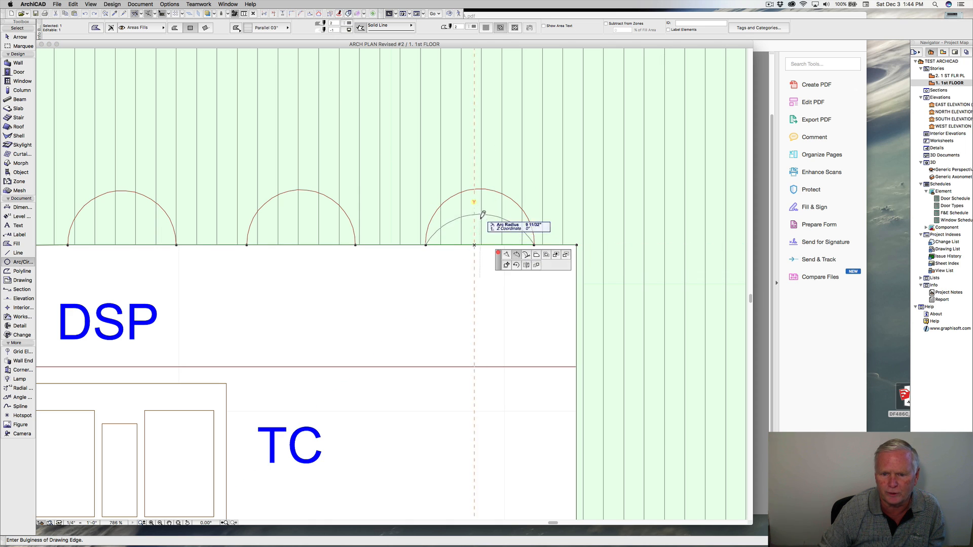
click(480, 190)
click(294, 245)
click(336, 232)
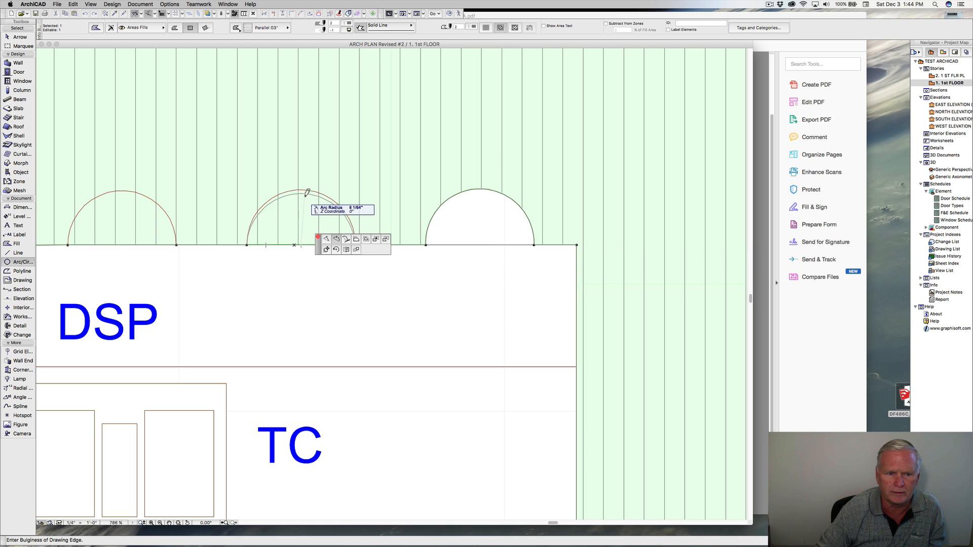
click(301, 190)
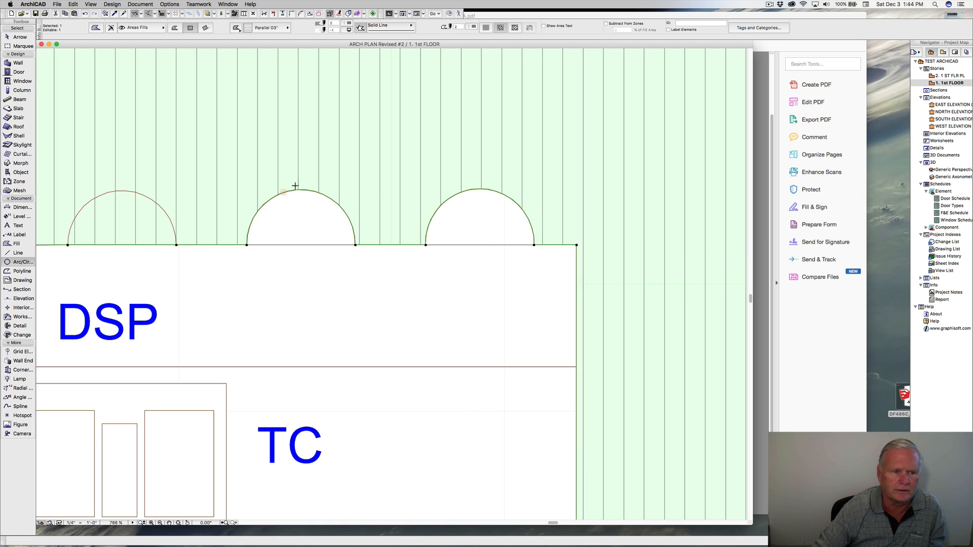
Curve the floor fill edges along the outlines of the middle stool and the second stool from the left.
click(125, 244)
click(164, 280)
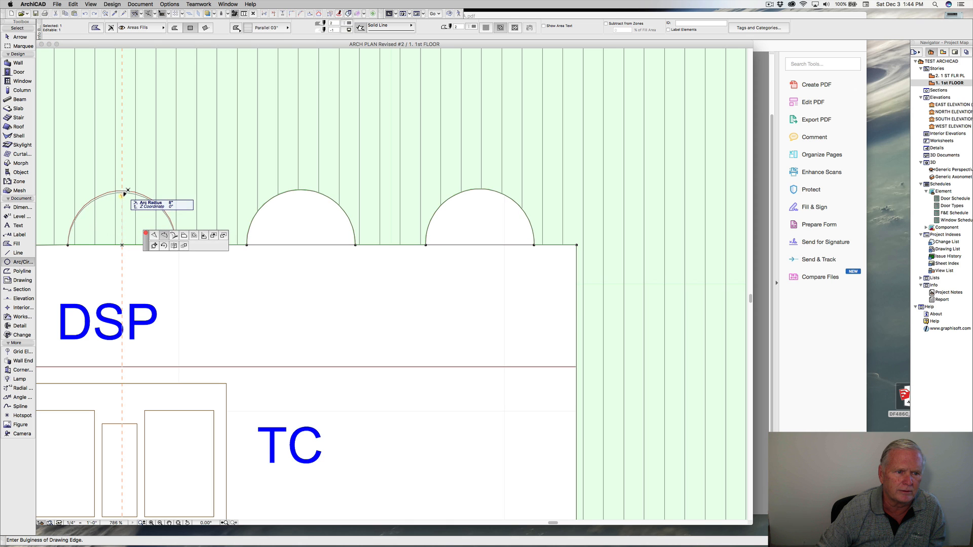
click(124, 191)
middle_drag(119, 202, 413, 211)
middle_drag(167, 227, 321, 244)
click(366, 255)
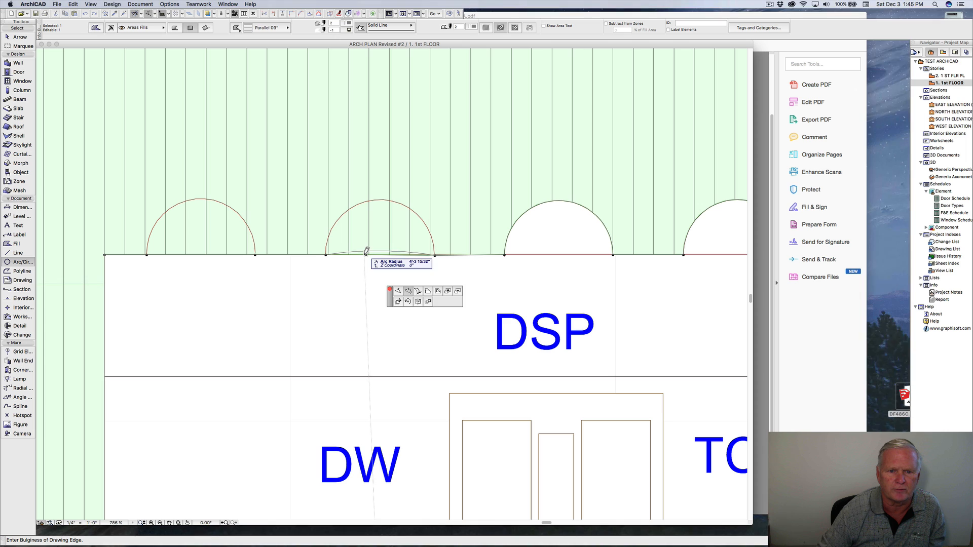
click(408, 251)
click(382, 201)
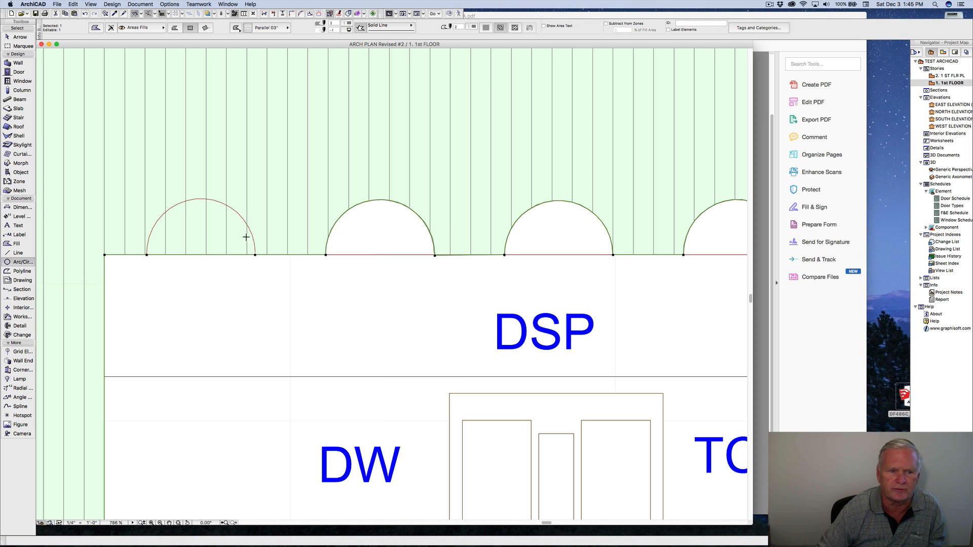
Curve the floor fill edge along the leftmost stool's outline and deselect the fill.
click(196, 255)
click(239, 291)
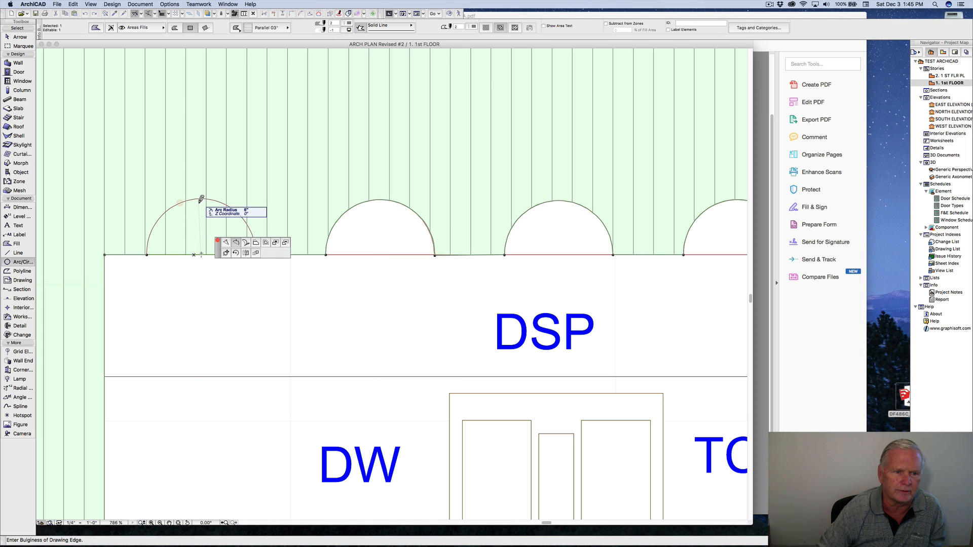
click(200, 202)
scroll(288, 289, down, 10)
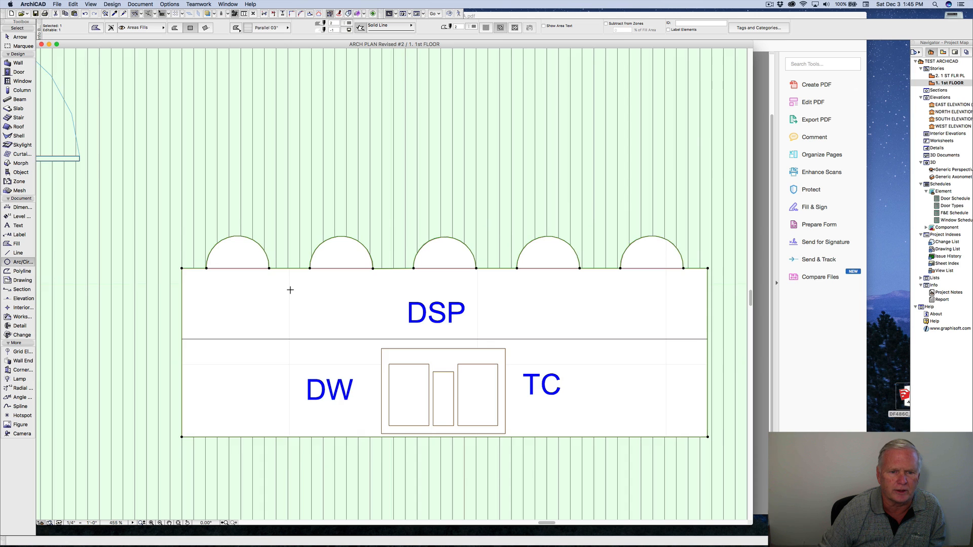
scroll(290, 290, down, 3)
key(Escape)
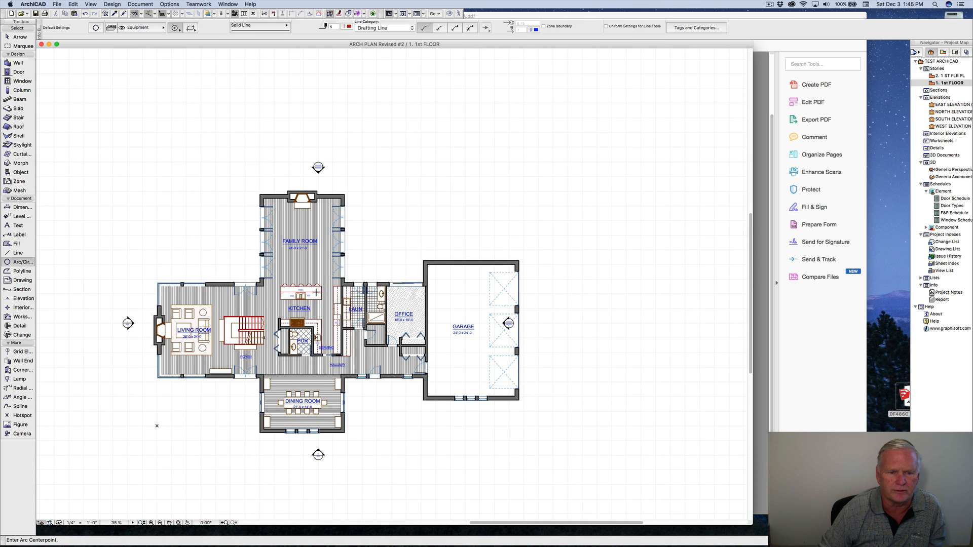
scroll(314, 293, up, 3)
scroll(314, 293, up, 2)
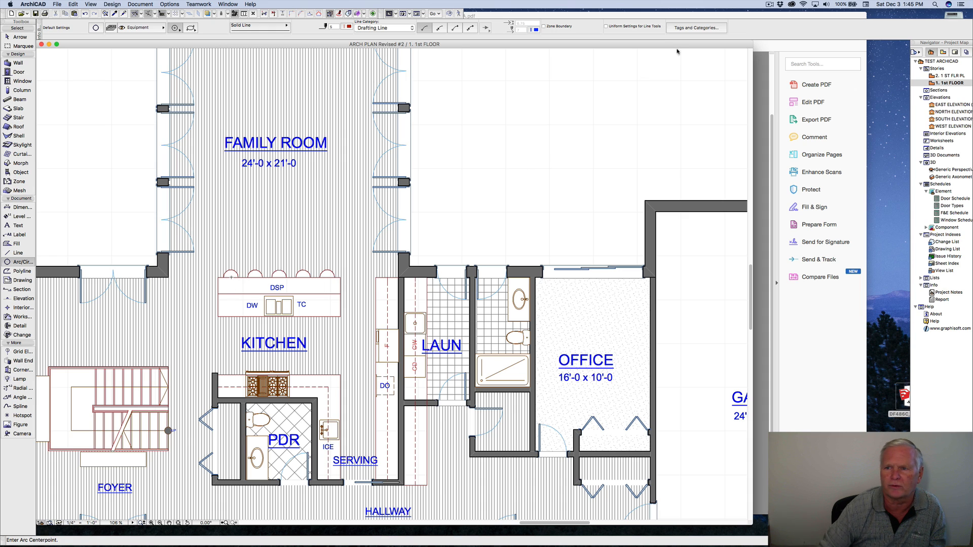
click(770, 4)
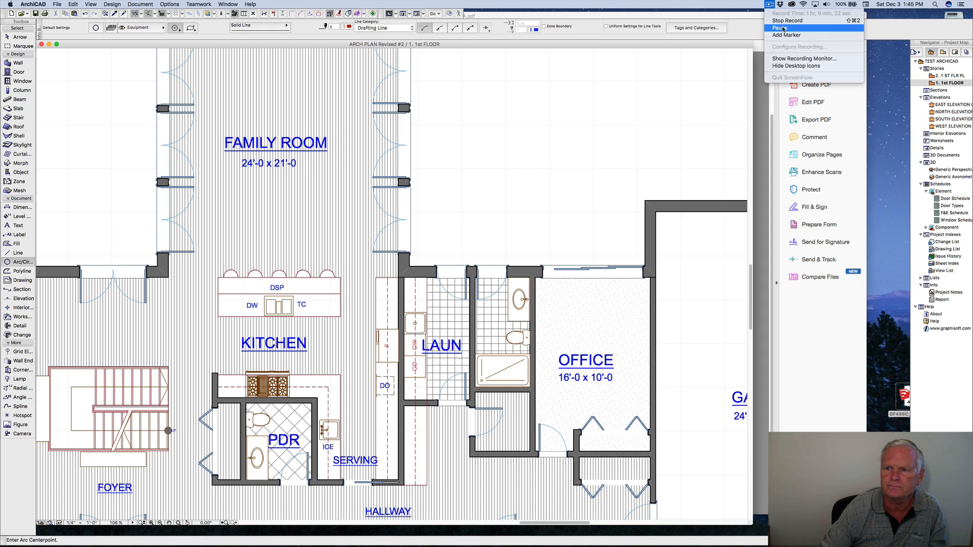
click(780, 29)
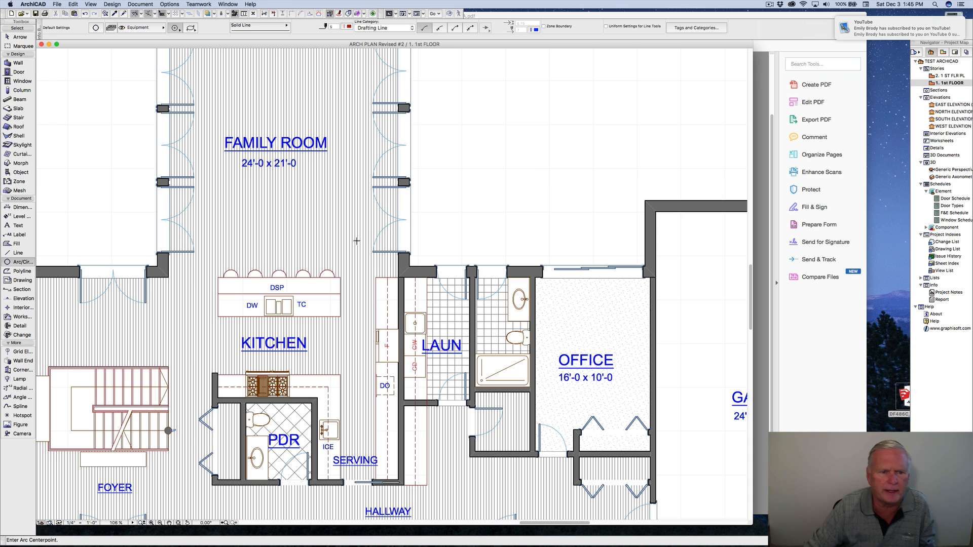
Switch to Acrobat Pro and examine the hand-marked family room furniture and table notes in the revised first floor PDF.
scroll(356, 241, up, 5)
scroll(357, 240, left, 4)
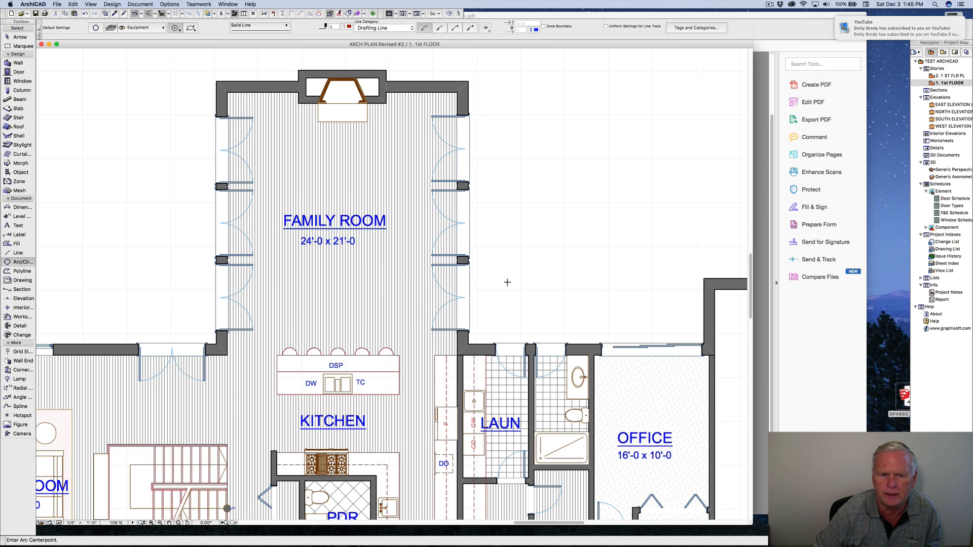
click(816, 328)
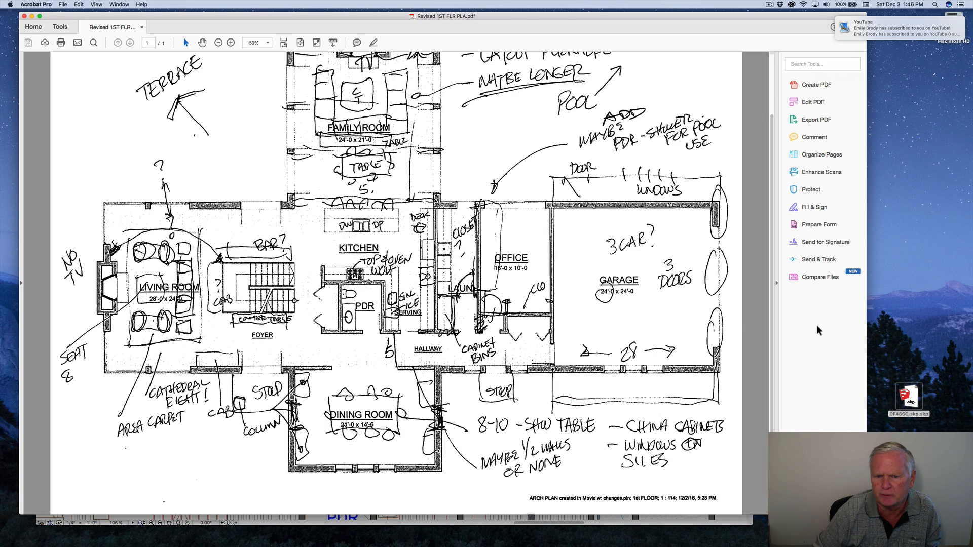
scroll(467, 177, up, 3)
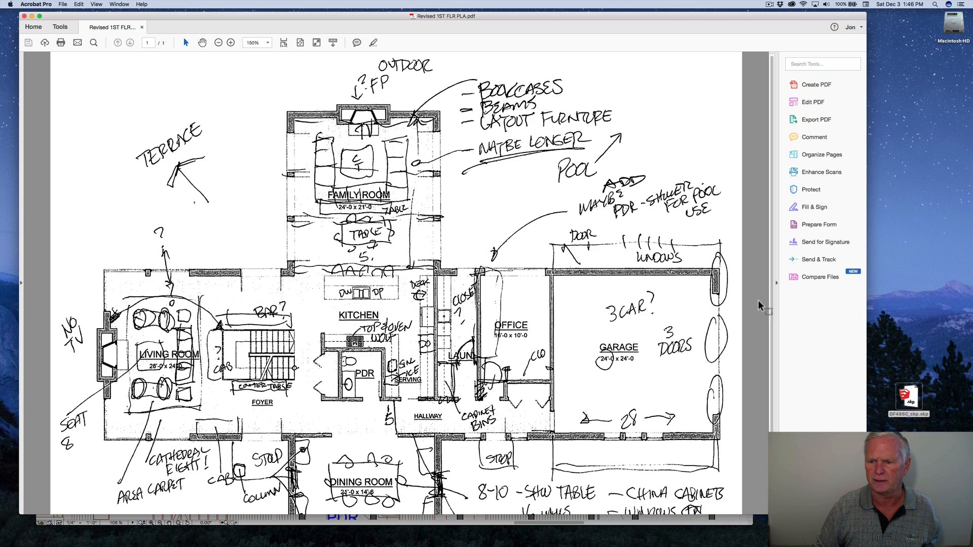
Switch back to ArchiCAD and drag a copy of the dining room table and chairs straight up into the family room above the island.
click(727, 520)
middle_drag(402, 381, 417, 214)
scroll(417, 213, down, 2)
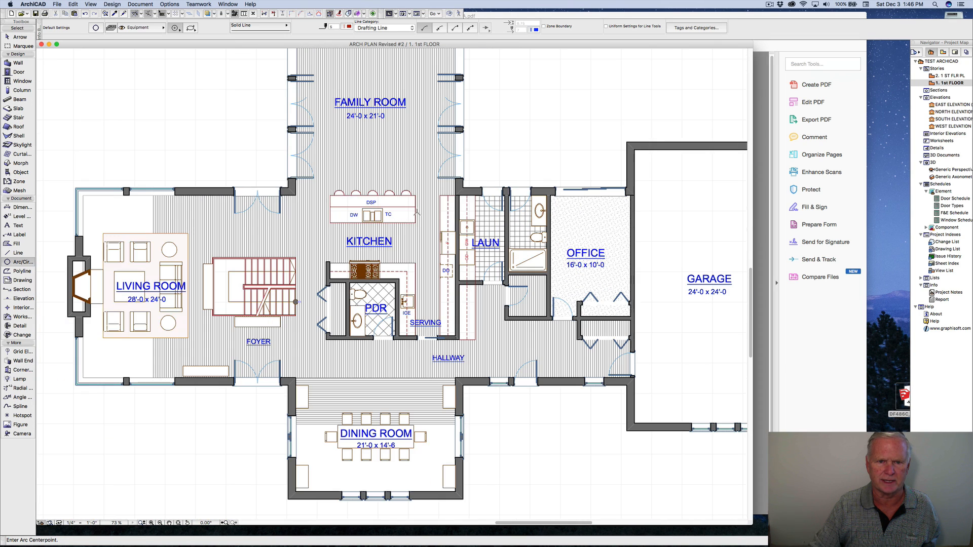
shift+click(414, 430)
shift+click(414, 430)
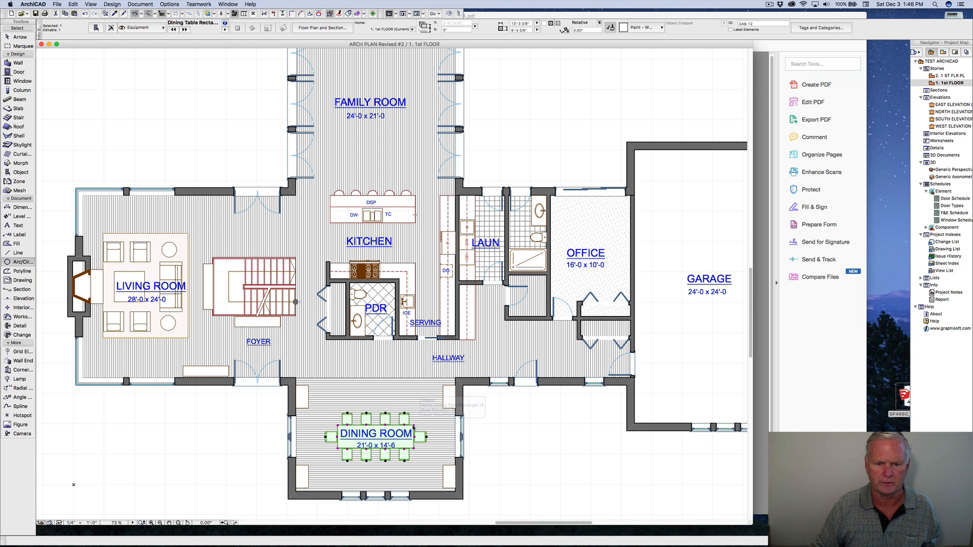
right_click(414, 427)
mouse_move(437, 502)
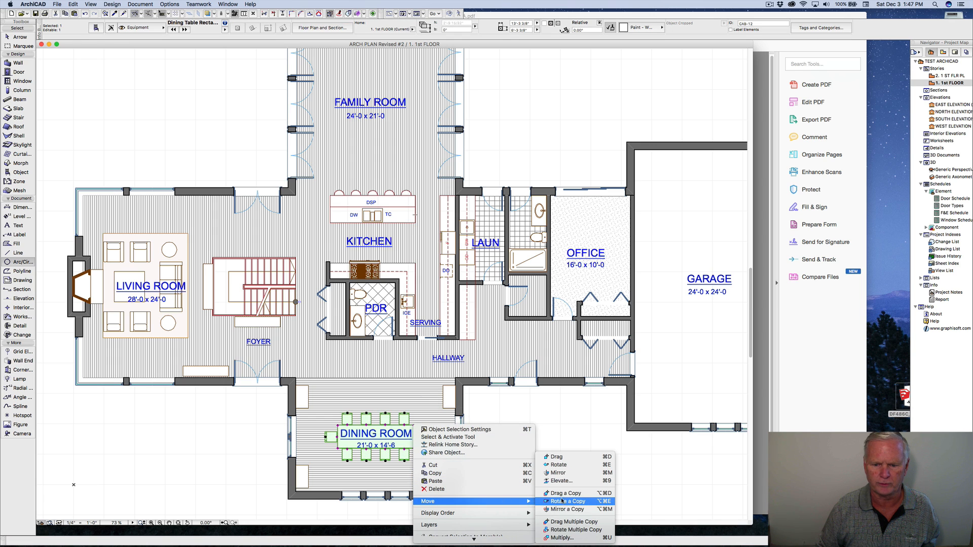
click(561, 493)
click(377, 437)
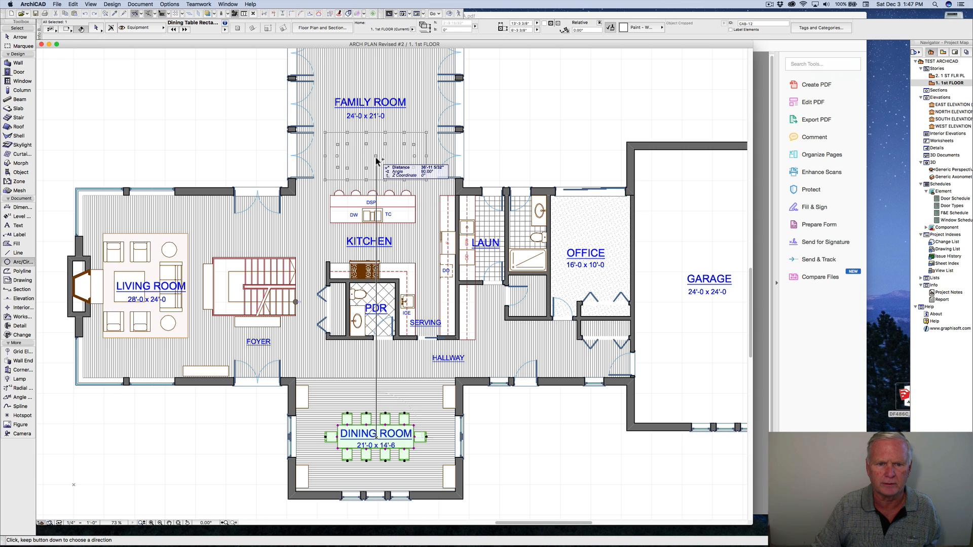
click(376, 155)
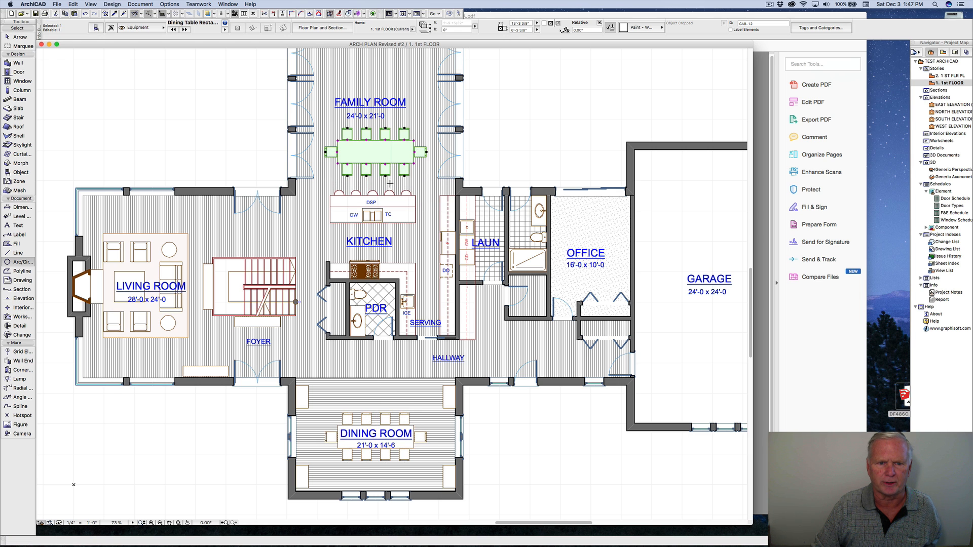
Measure the distance from the island's upper right corner to the nearest chair of the copied dining set.
scroll(394, 186, up, 5)
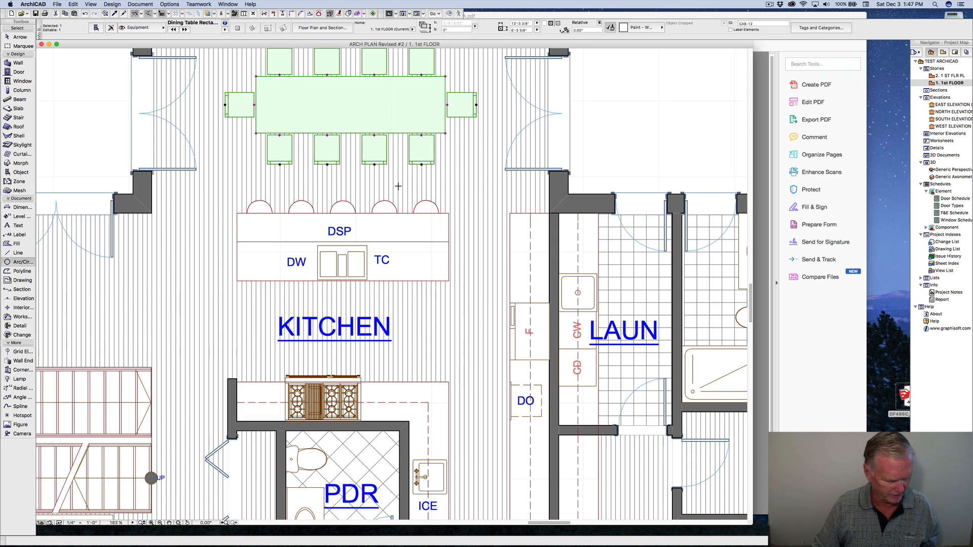
key(m)
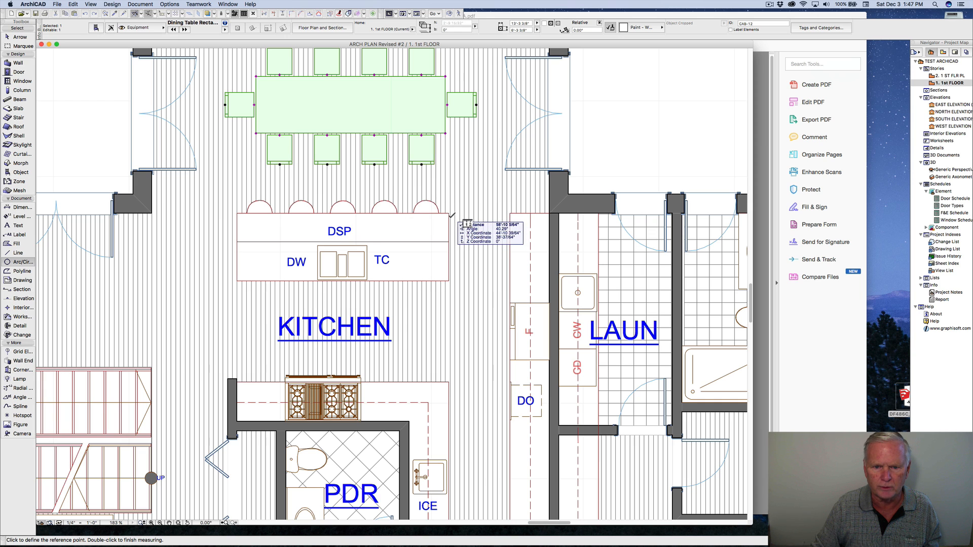
click(448, 213)
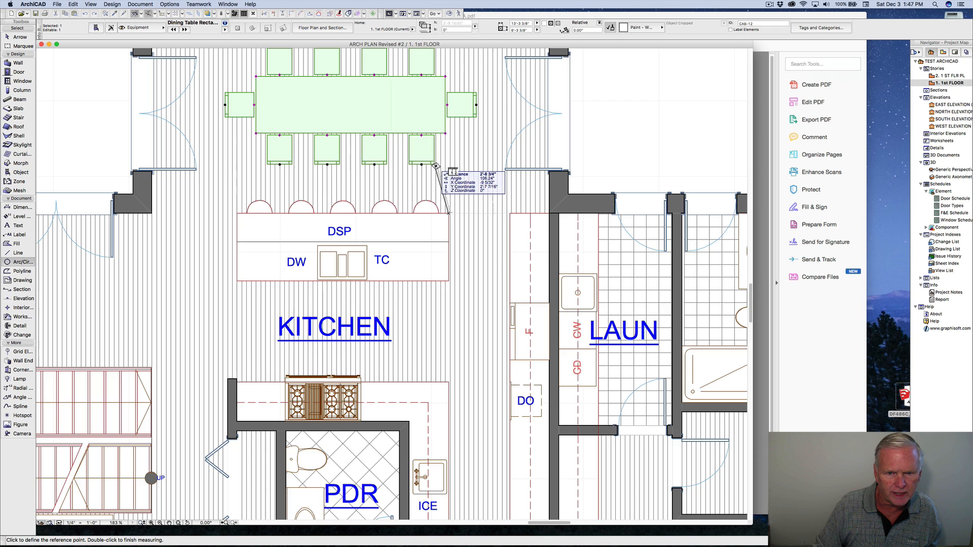
scroll(449, 167, down, 3)
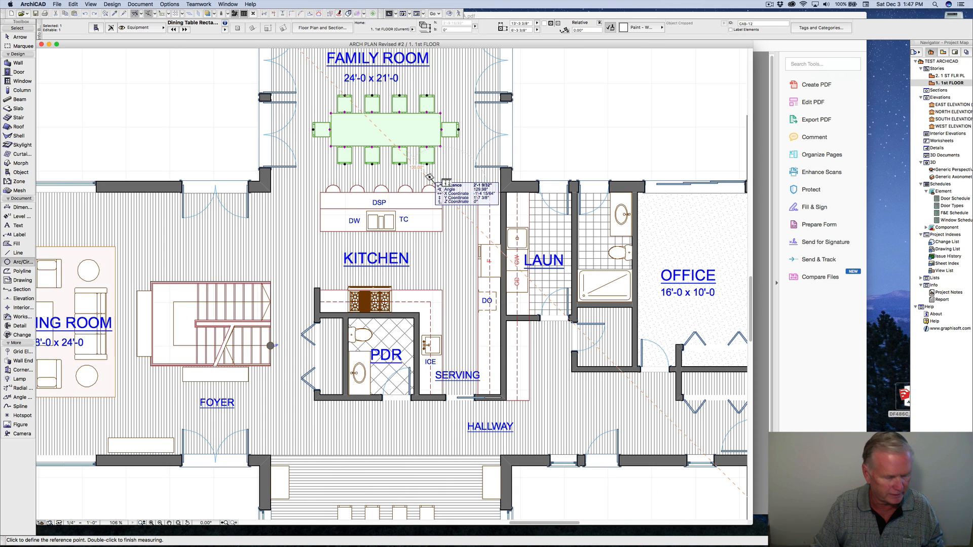
key(Escape)
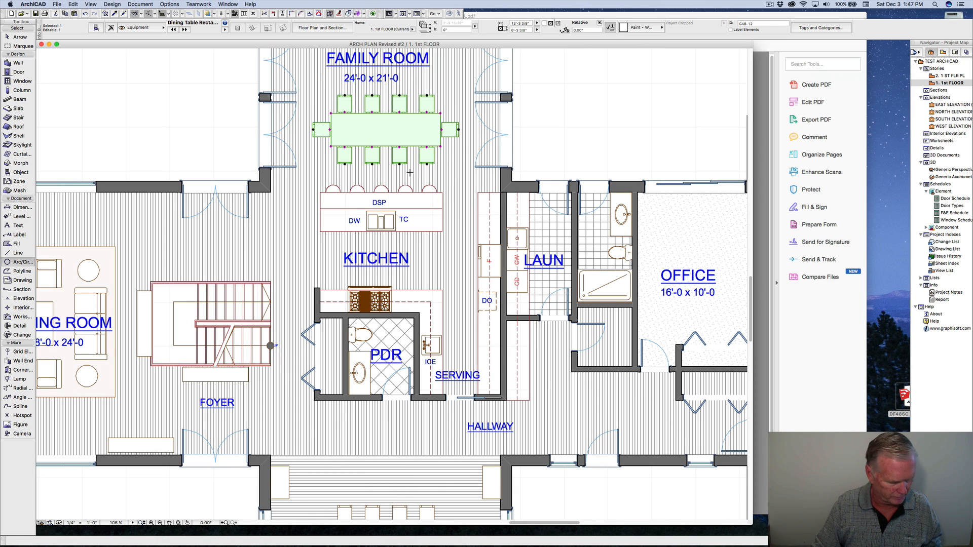
Drag the family room dining set down to the island's upper edge, offset it about 3 feet straight up, and deselect it.
key(super+d)
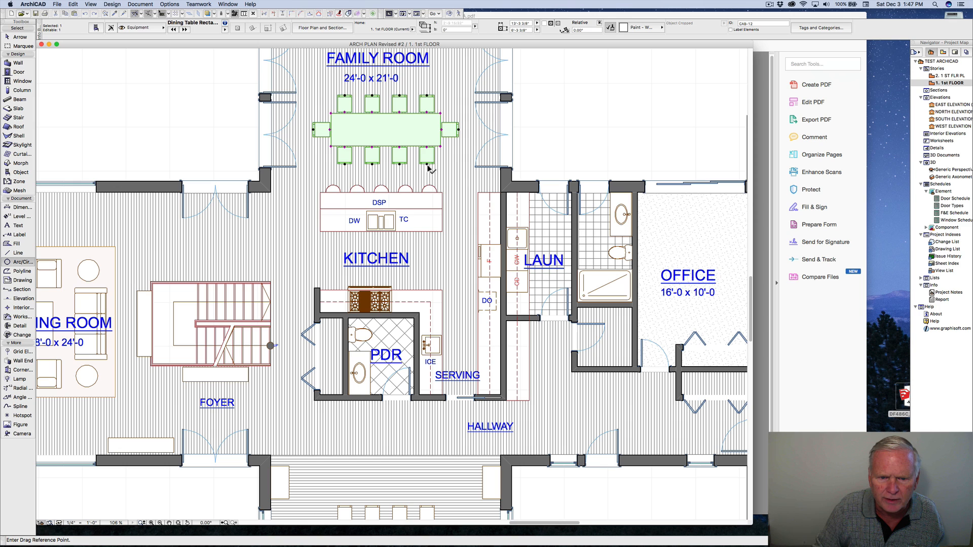
click(427, 165)
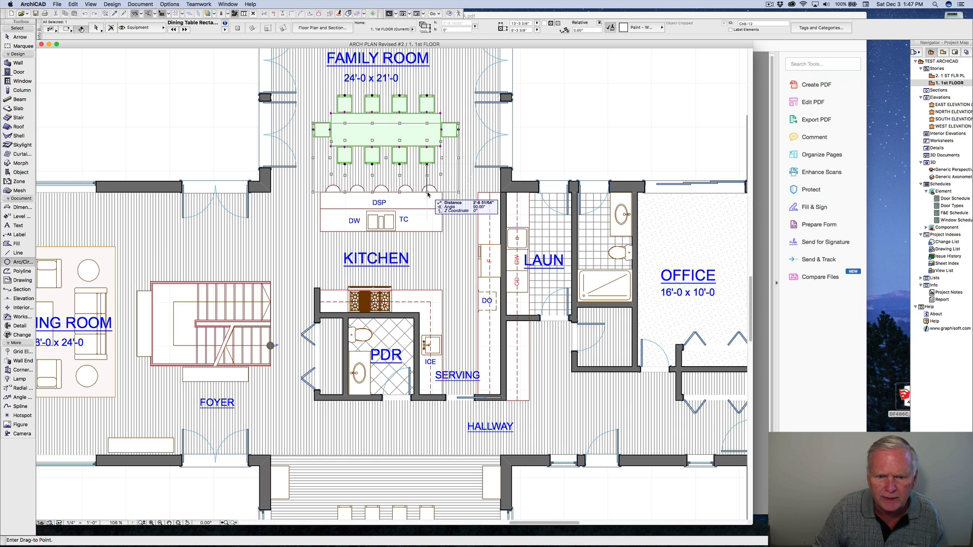
click(428, 193)
key(super+d)
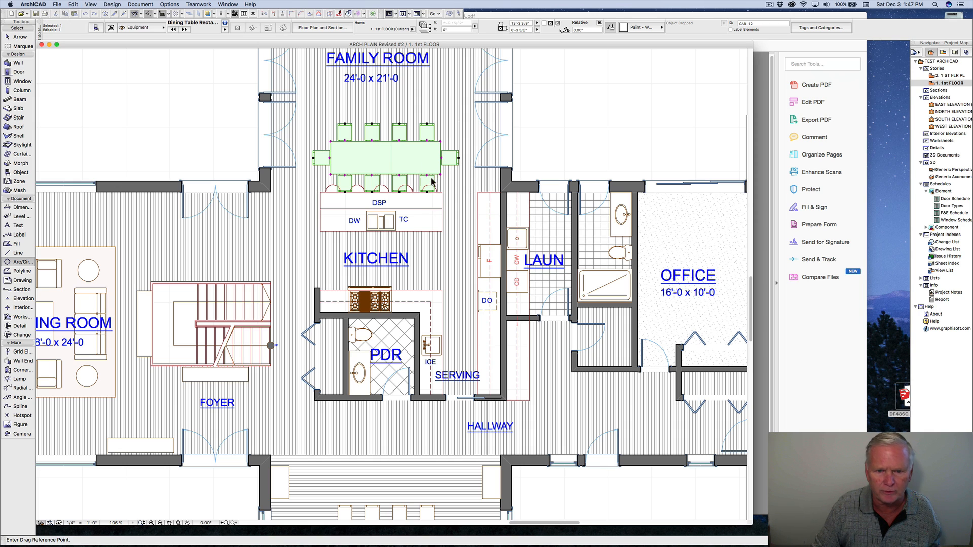
click(430, 177)
text(3)
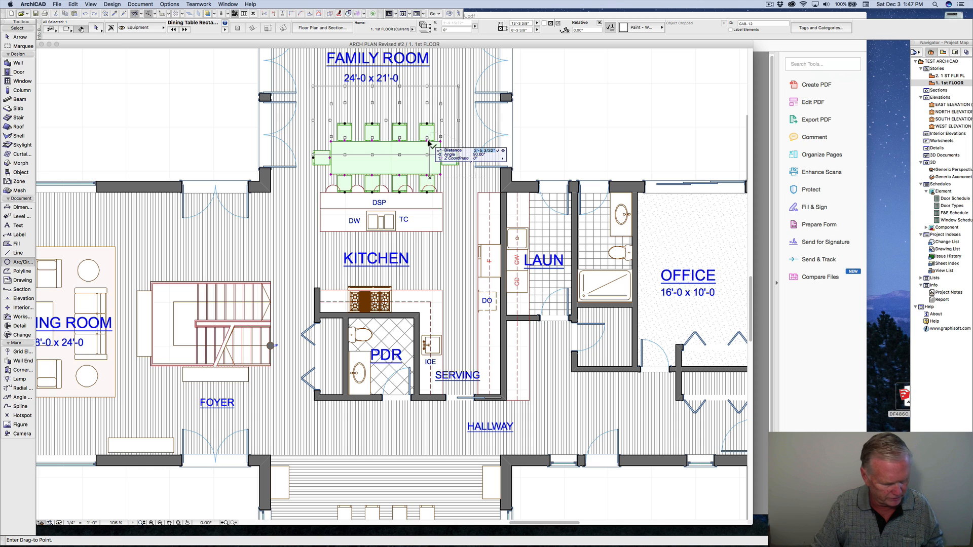
text(1)
key(Return)
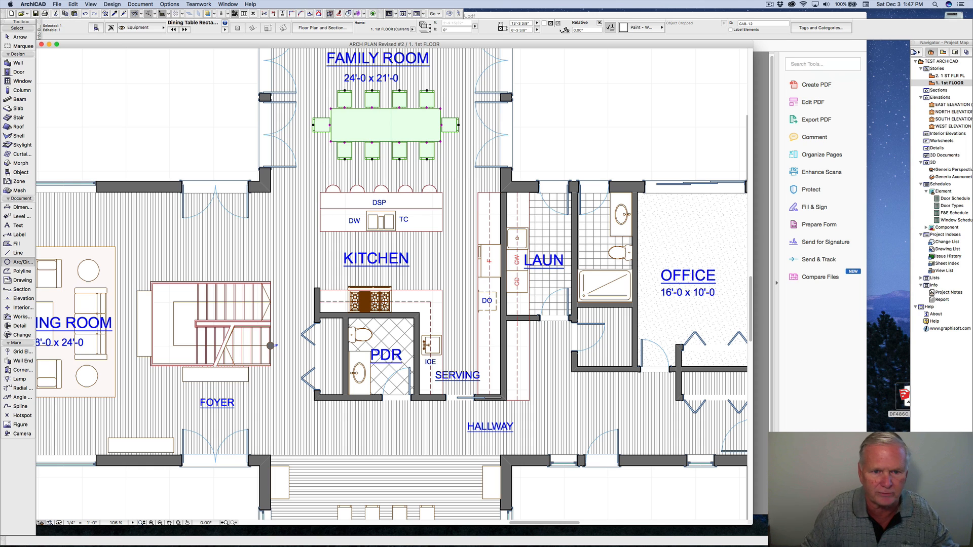
scroll(391, 284, up, 5)
scroll(391, 284, right, 2)
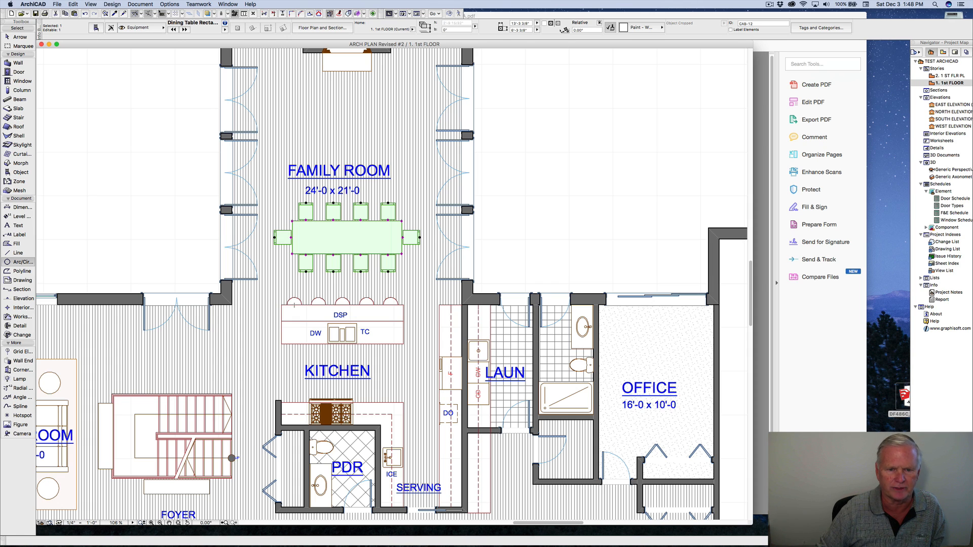
key(Escape)
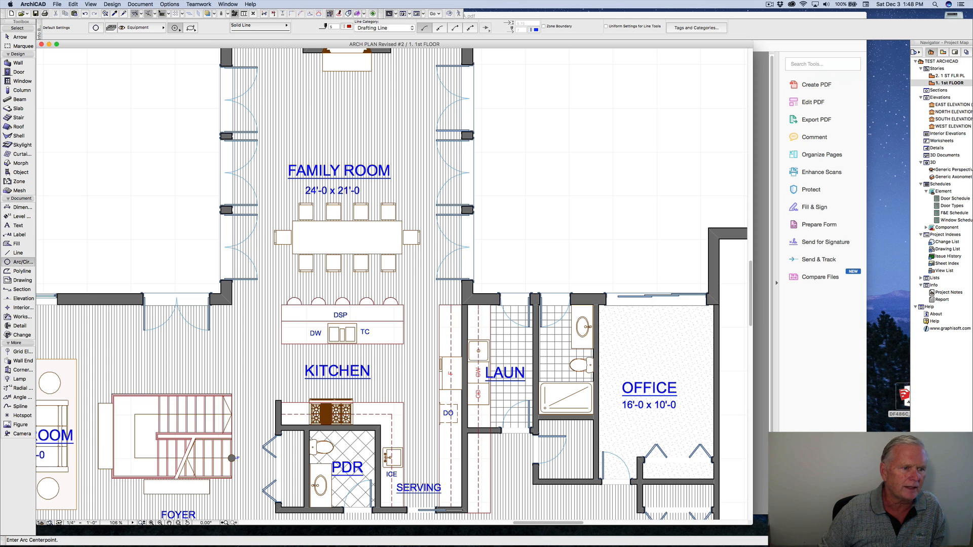
Open the Object tool's default settings and choose Sofa Set 01 18 from the Couches and Sofas 18 library folder.
click(21, 172)
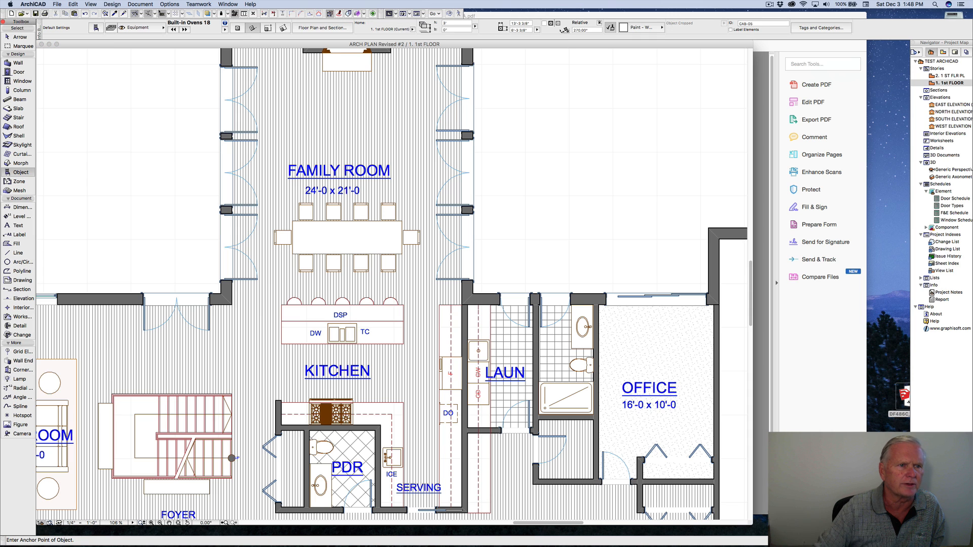
click(96, 28)
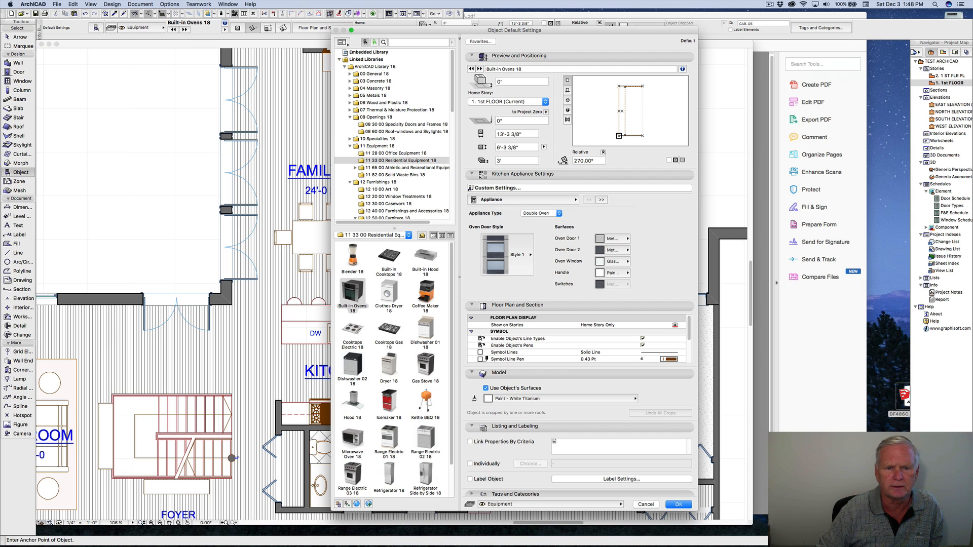
scroll(393, 134, down, 5)
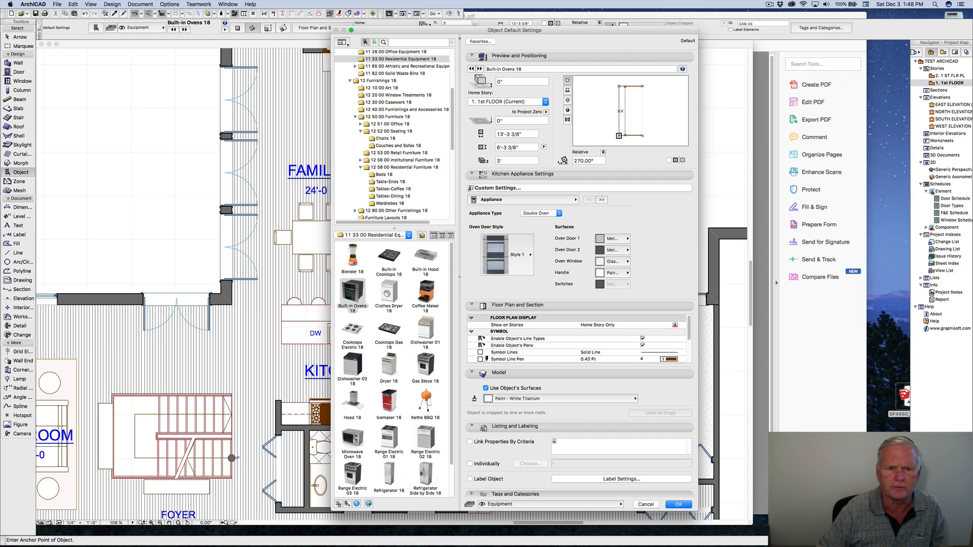
scroll(393, 135, down, 2)
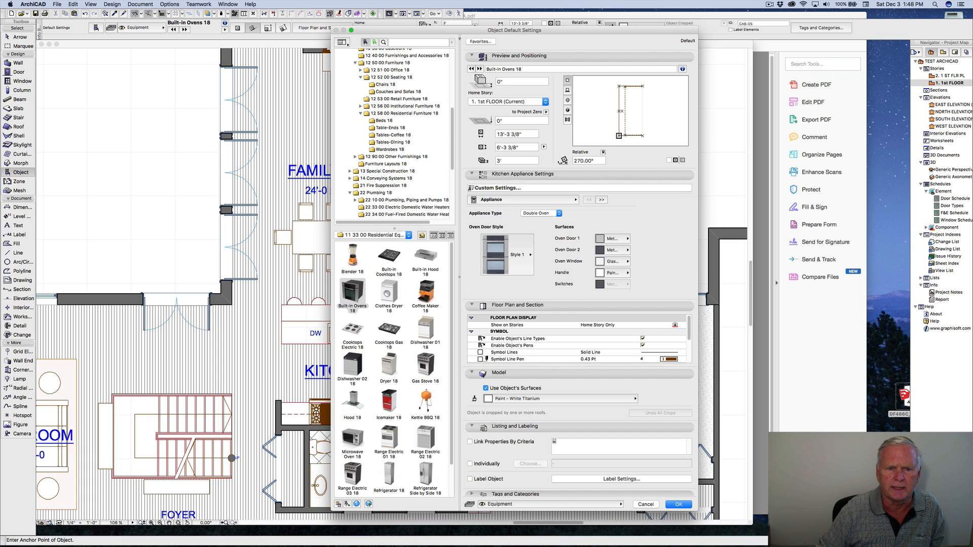
click(386, 164)
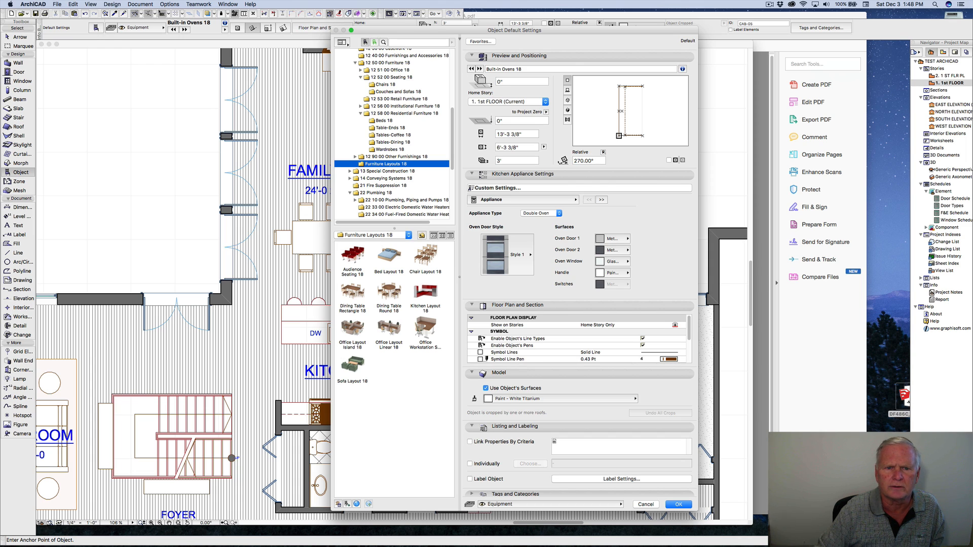
click(398, 92)
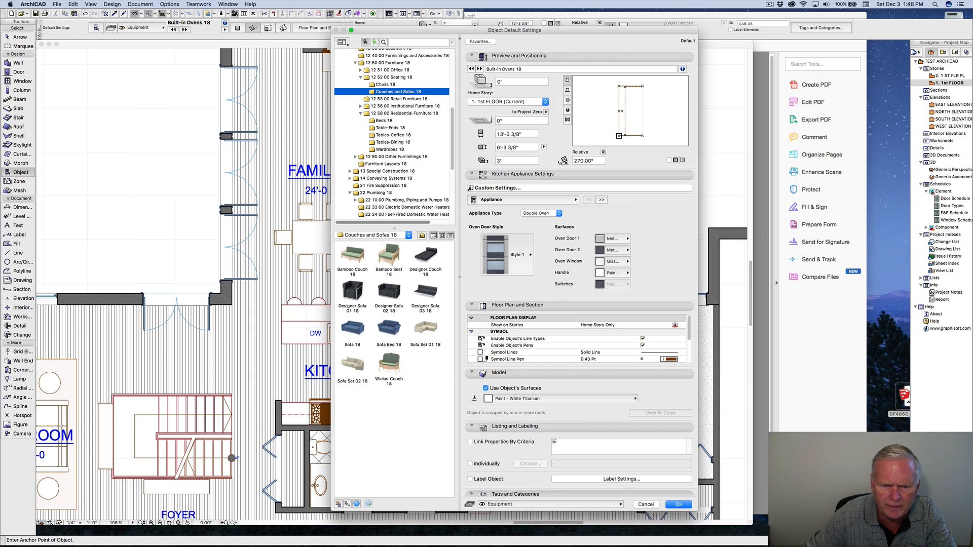
click(425, 328)
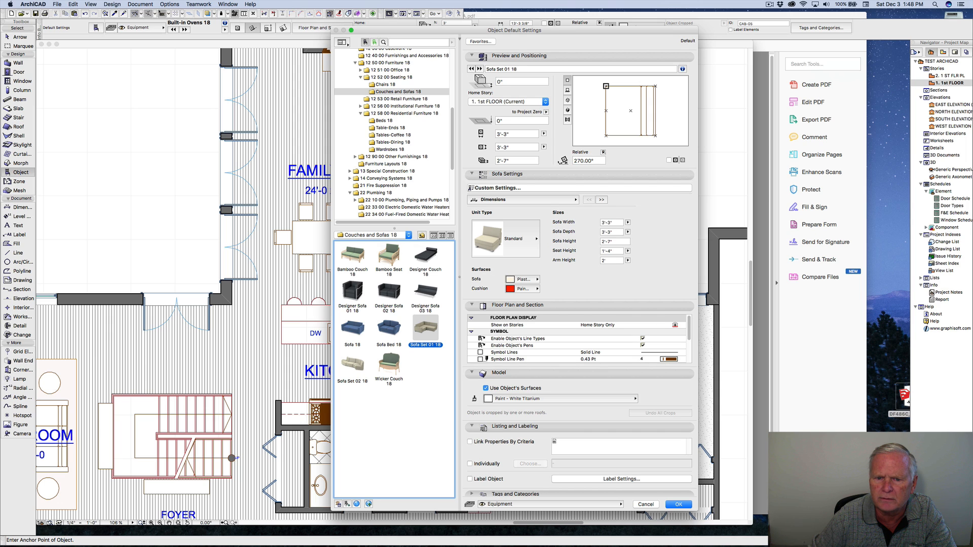
Review the sofa's unit types, keep Standard, and accept the settings with the object rotated to 180°.
click(536, 239)
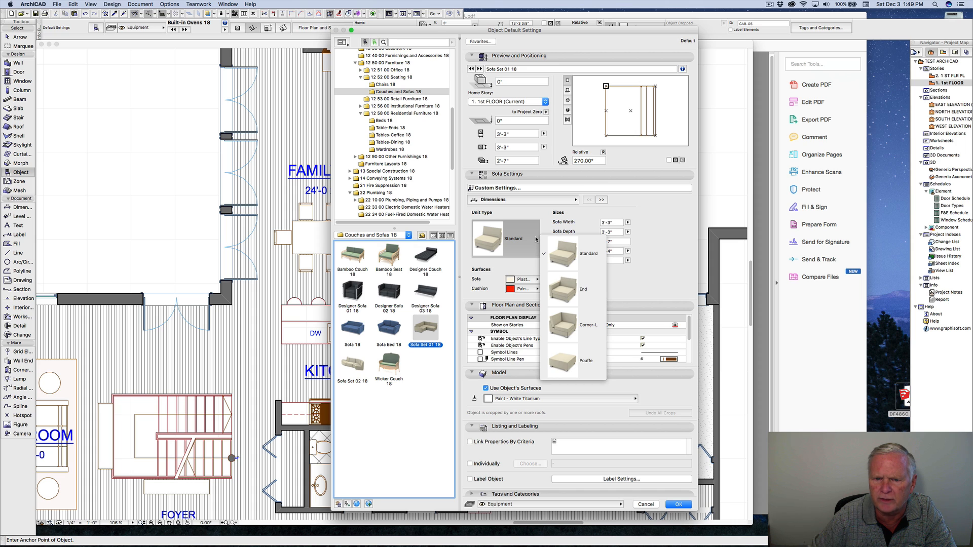
click(536, 239)
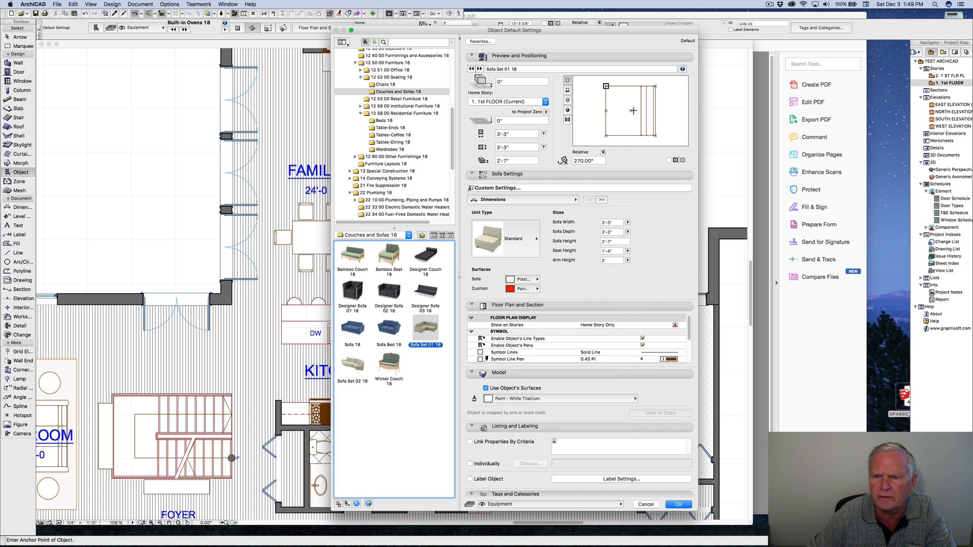
click(656, 136)
click(601, 136)
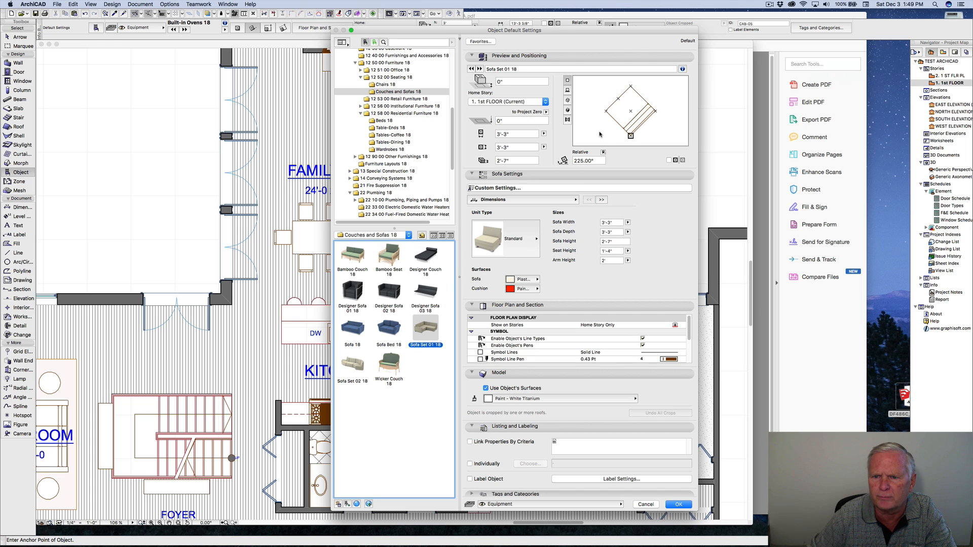
click(600, 136)
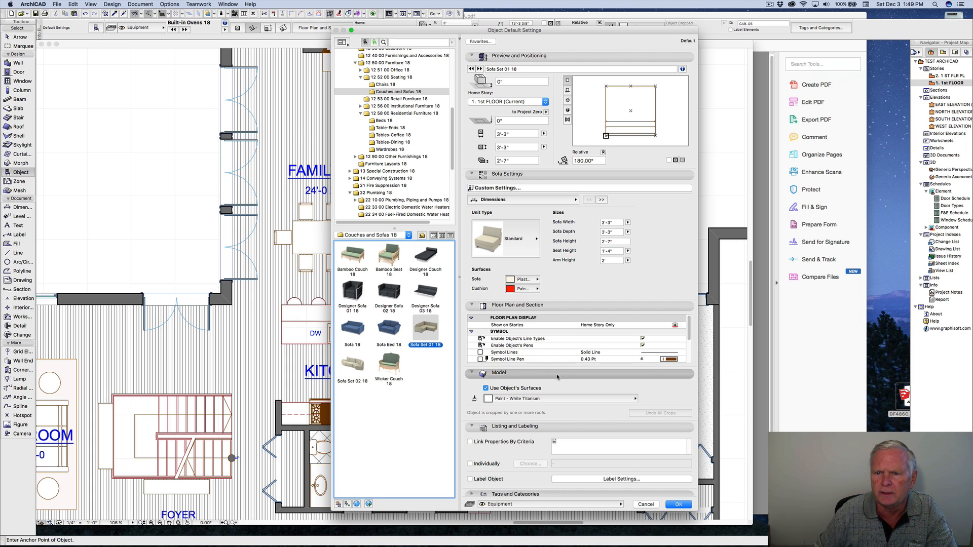
click(679, 506)
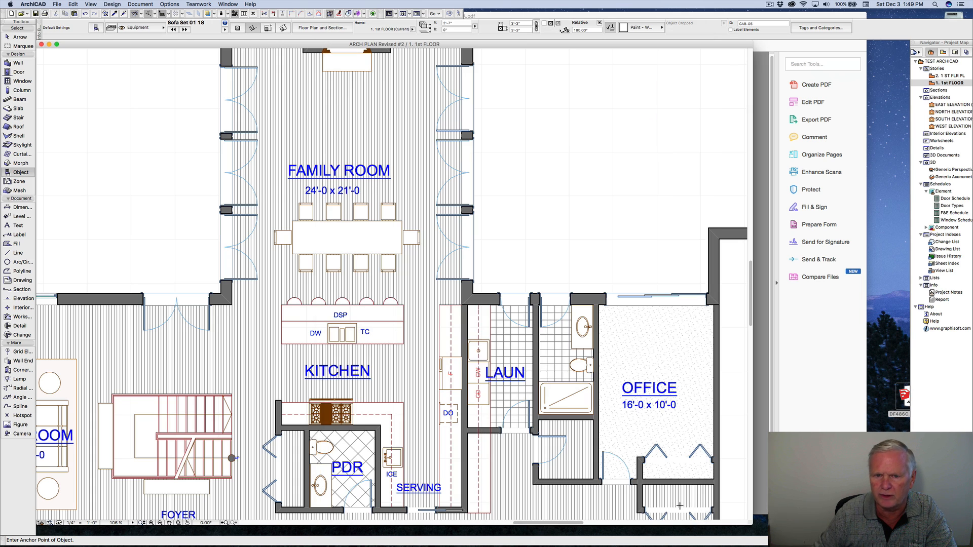
Place the sofa unit in the family room and drag it straight down until its back lines up with the upper dining chairs' backs.
click(343, 158)
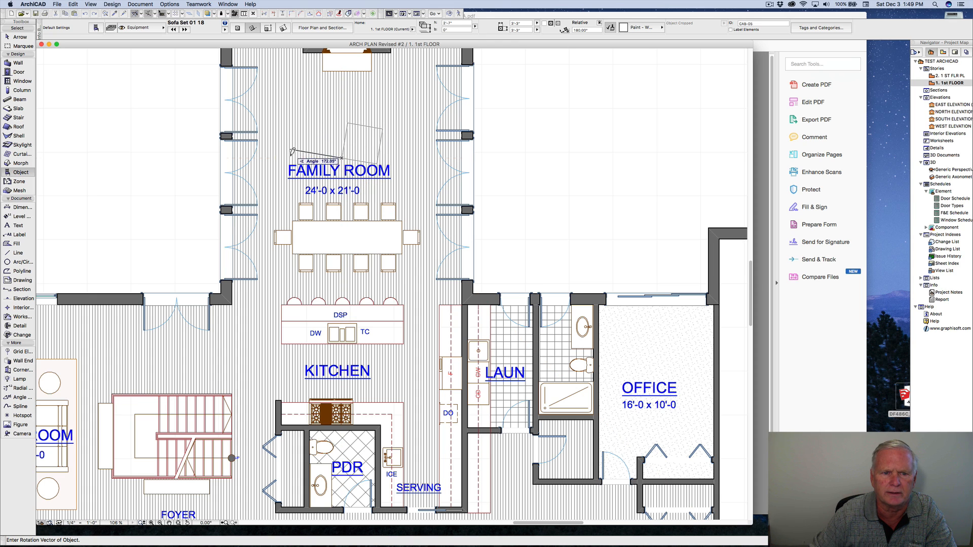
click(293, 159)
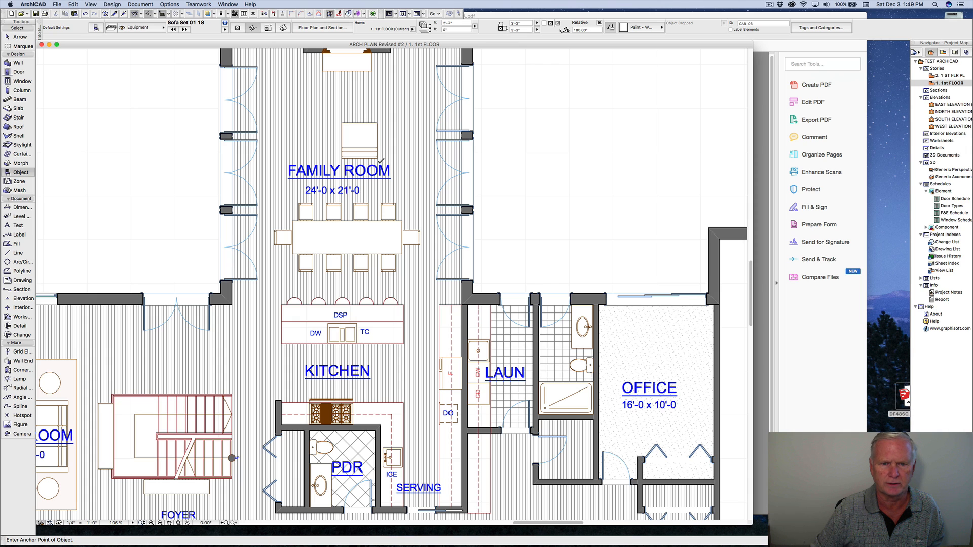
shift+click(378, 159)
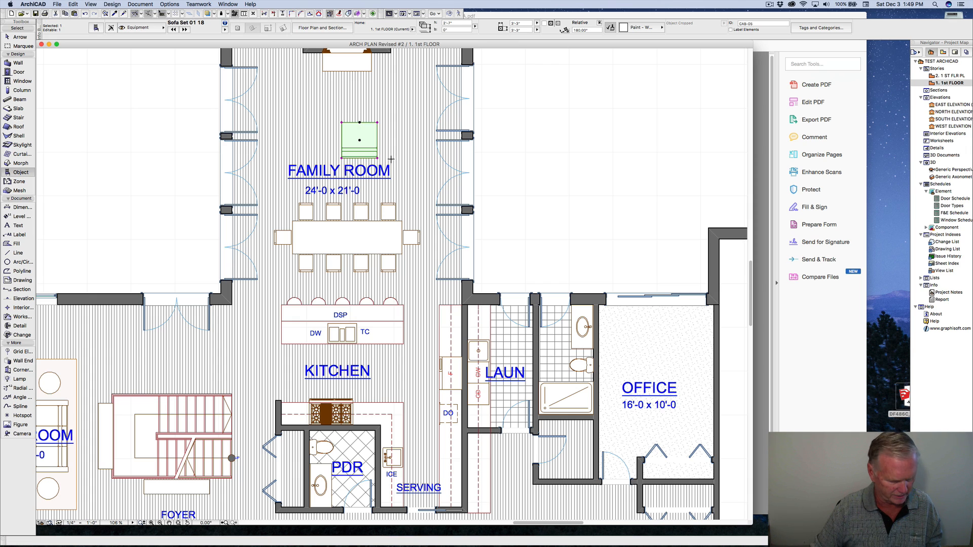
key(super+d)
click(377, 158)
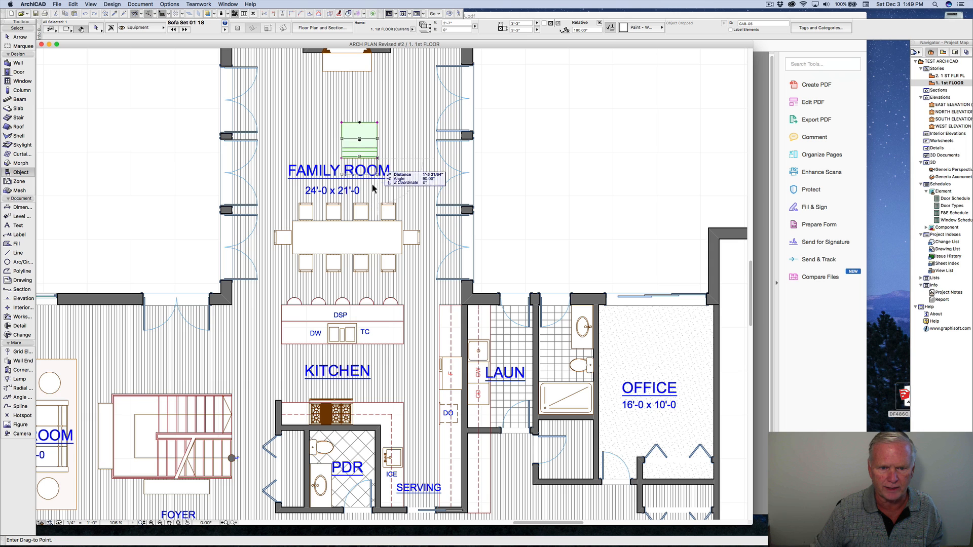
click(389, 207)
Drag the sofa unit 52 inches straight up, away from the dining chairs.
key(super+d)
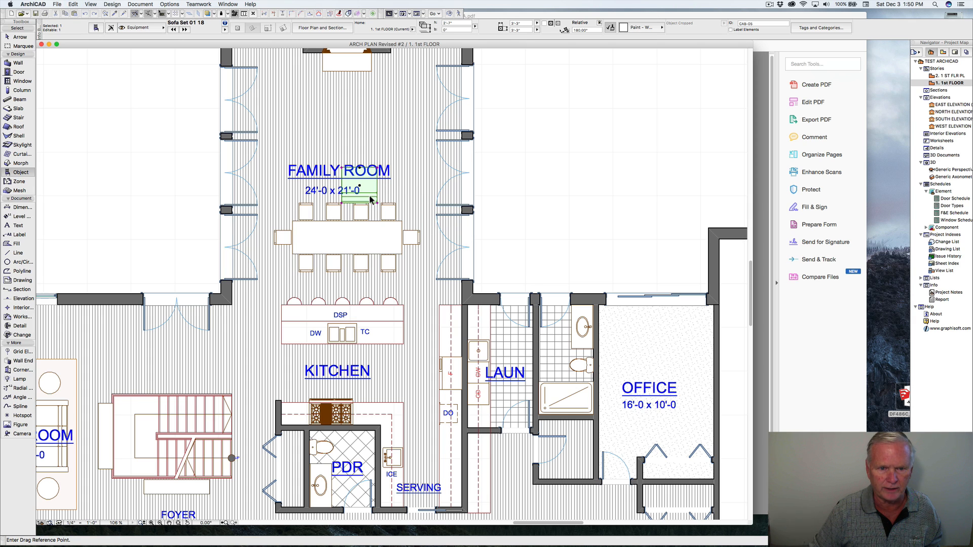
click(369, 195)
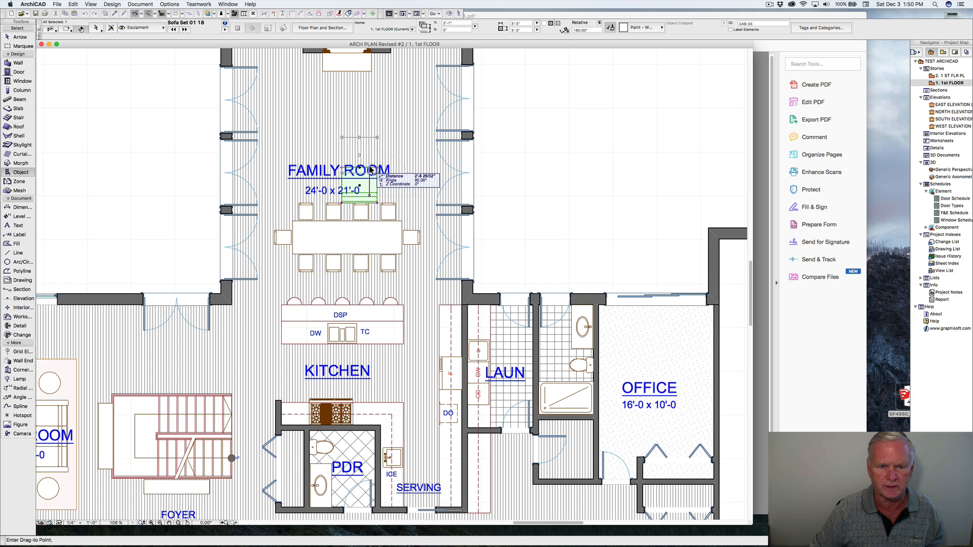
text(52)
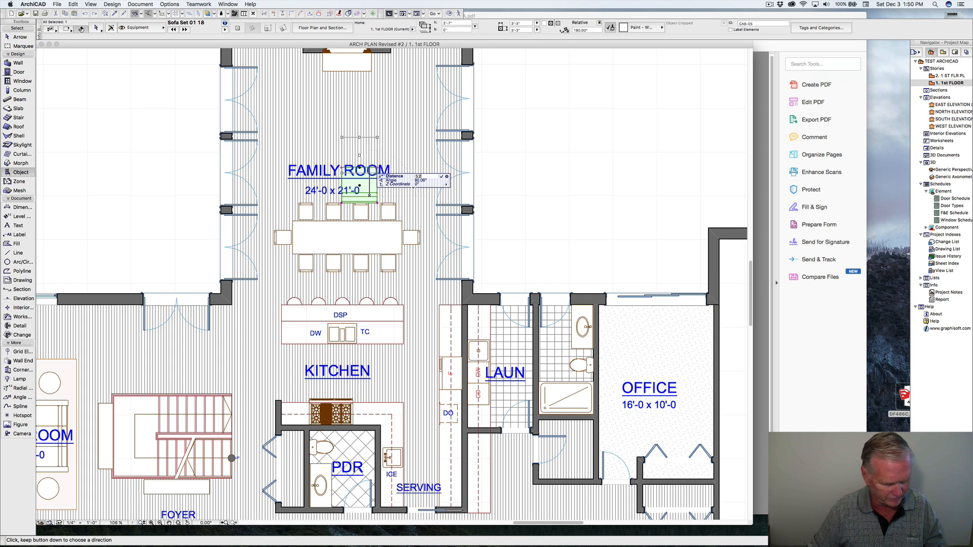
key(Return)
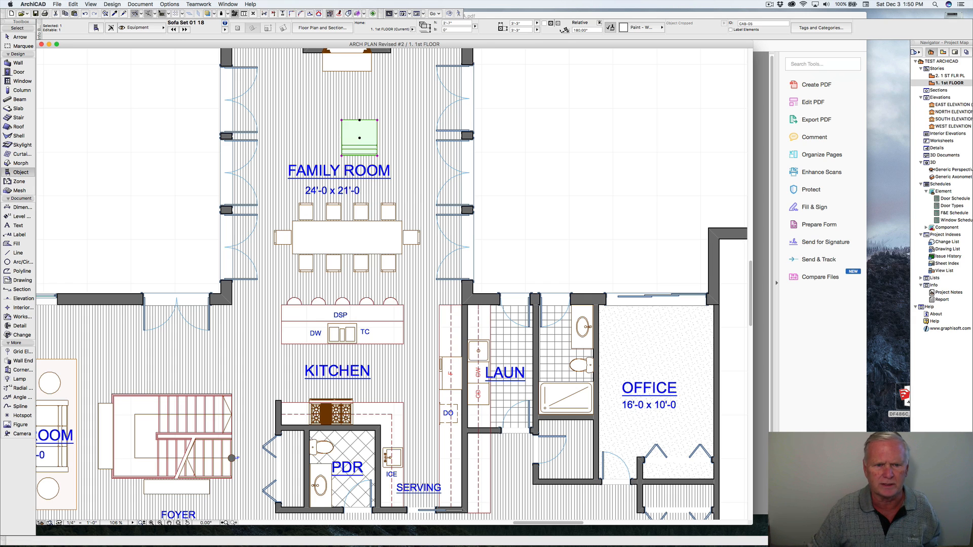
Rotate a copy of the sofa unit 90° counterclockwise about its upper right corner.
scroll(394, 286, up, 5)
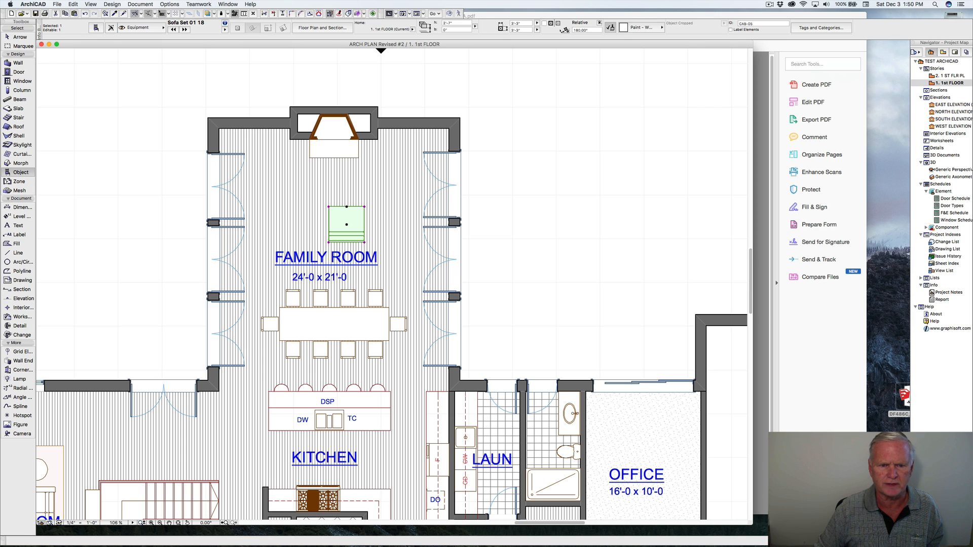
right_click(365, 208)
mouse_move(384, 282)
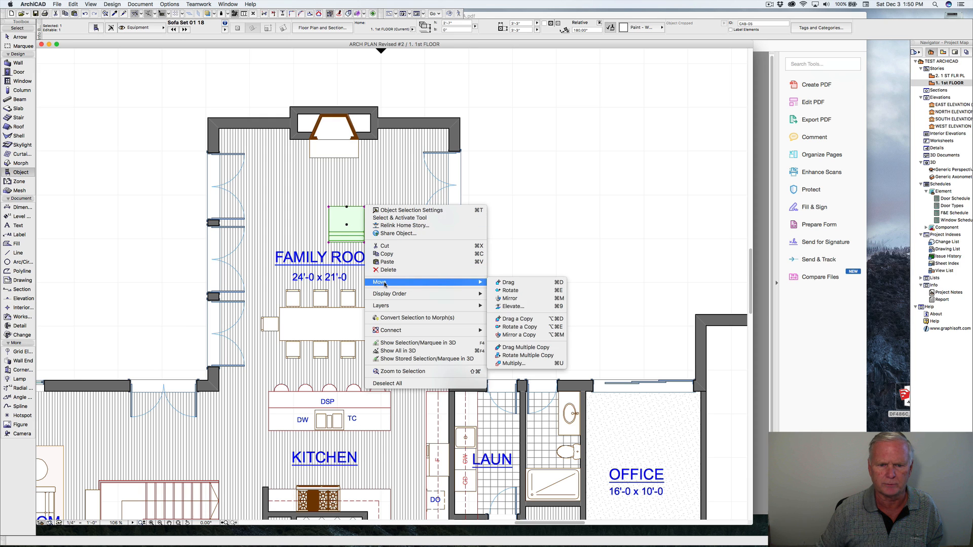
click(524, 328)
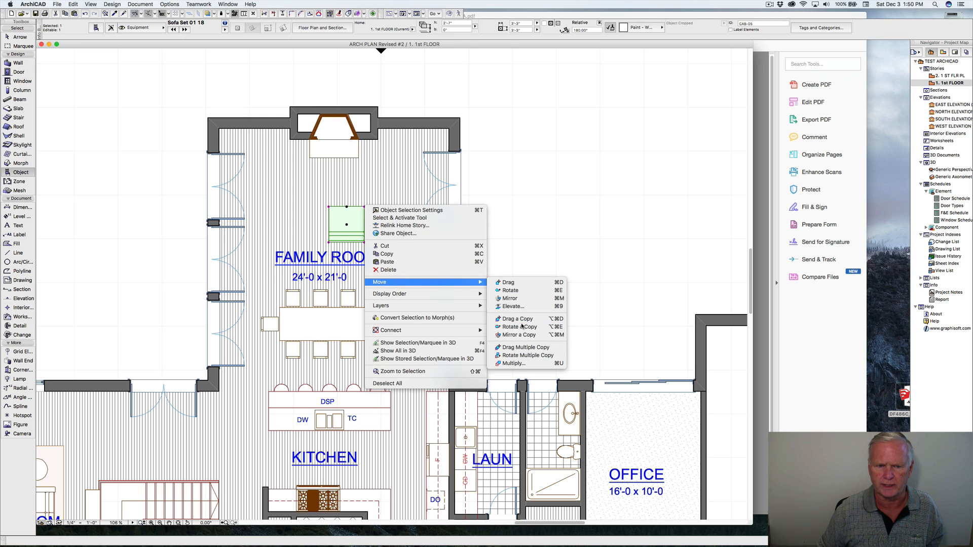
click(364, 207)
click(364, 248)
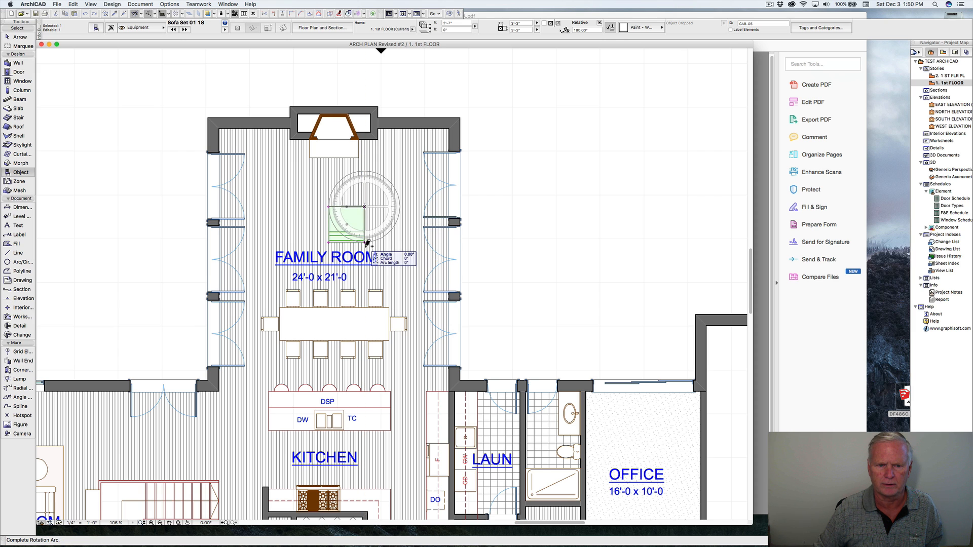
click(402, 209)
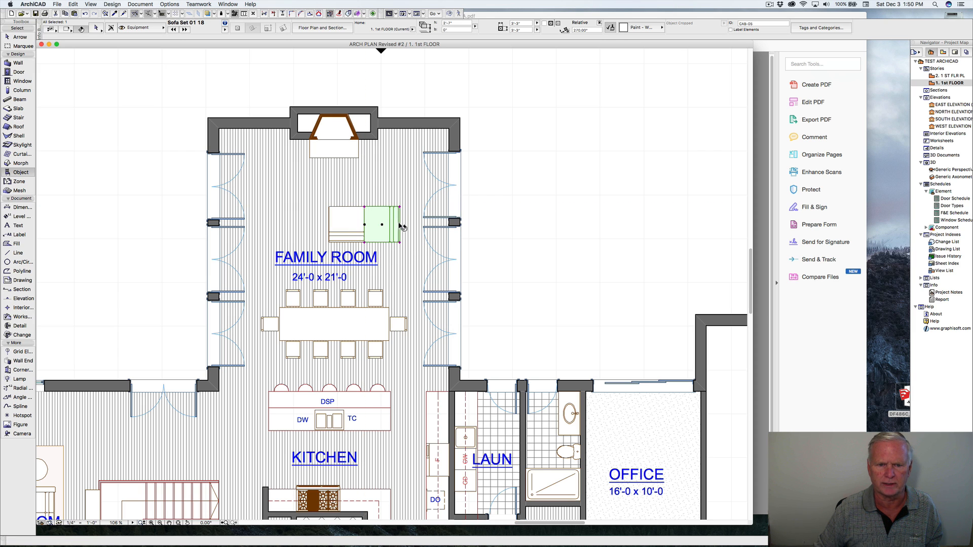
Drag the rotated sofa copy straight up so its lower left corner meets the first unit's upper right corner.
key(super+d)
click(364, 242)
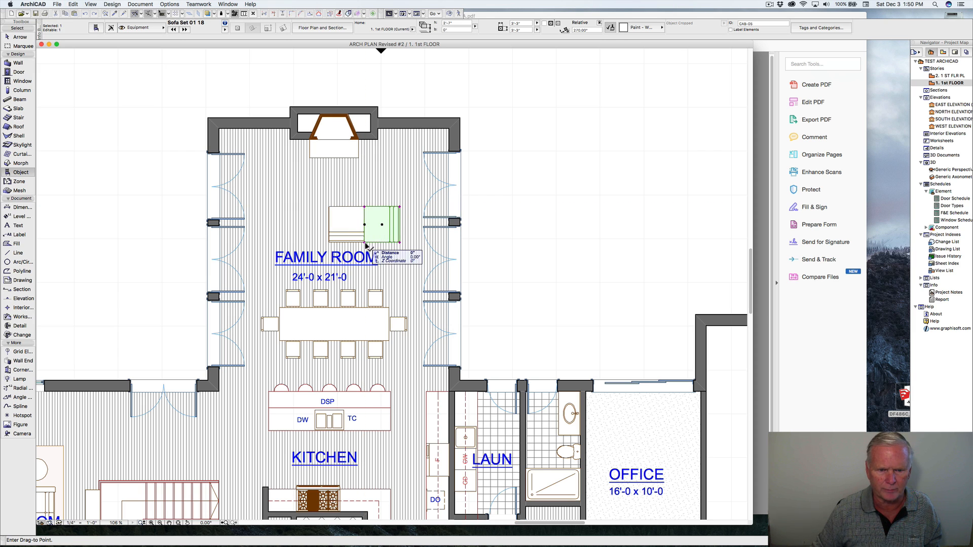
click(365, 208)
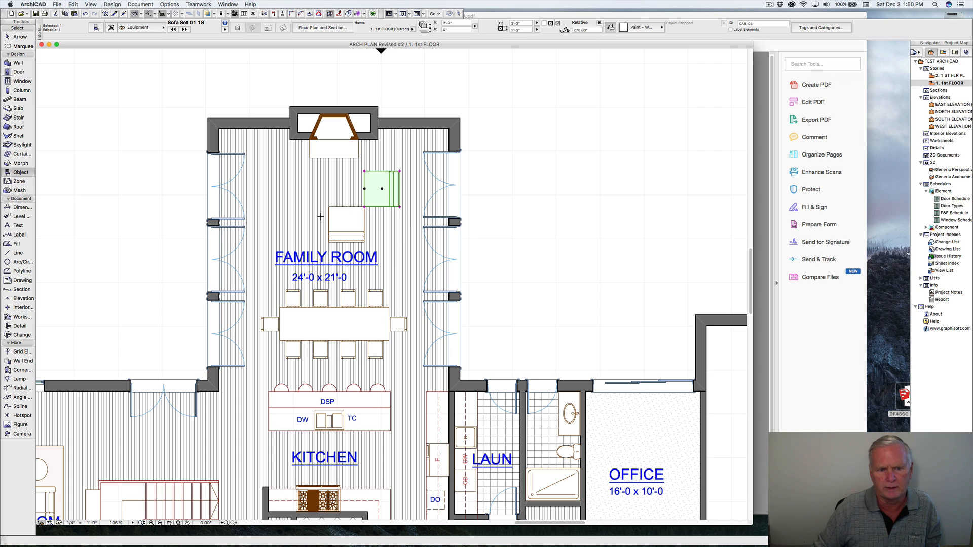
key(shift)
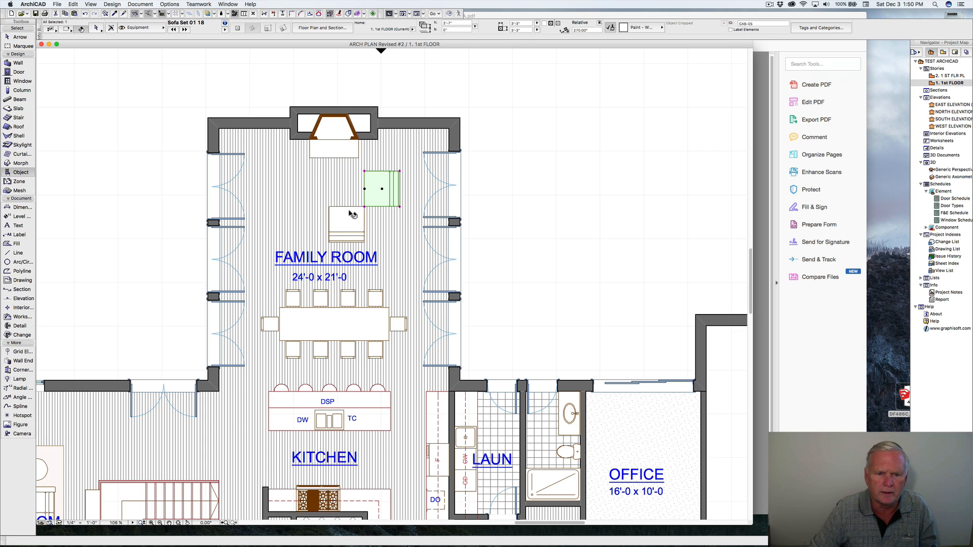
Drag both sofa units horizontally right until the corner where they meet lines up with the fireplace wall's lower right corner.
shift+click(330, 210)
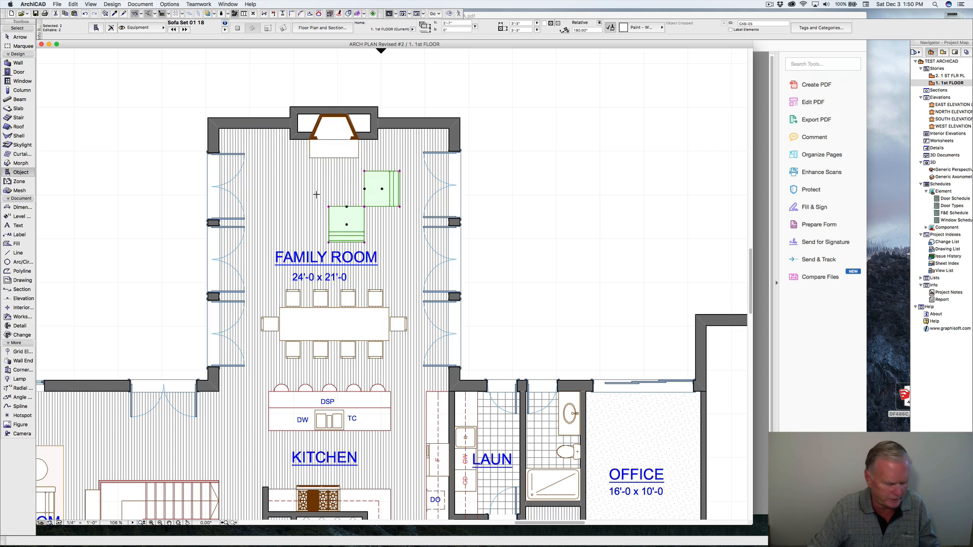
key(super+d)
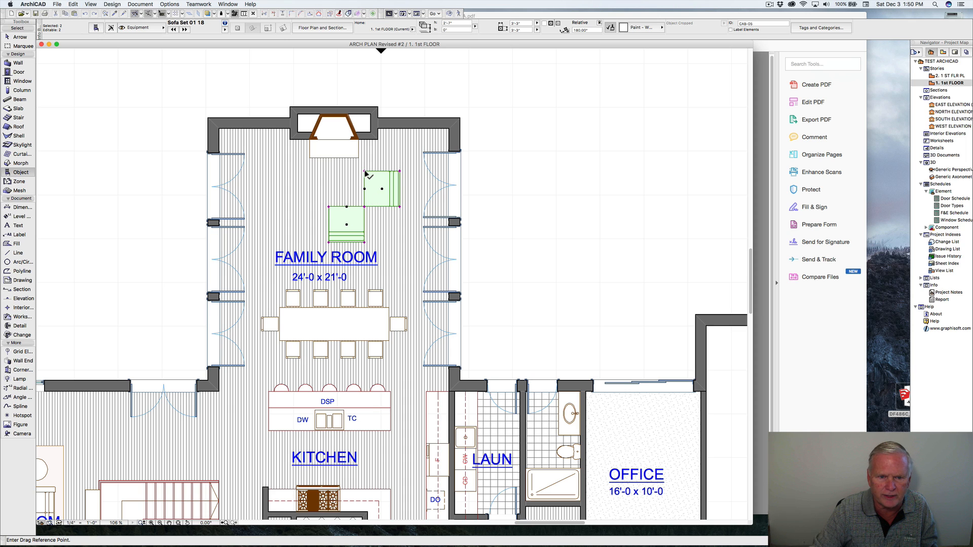
click(364, 173)
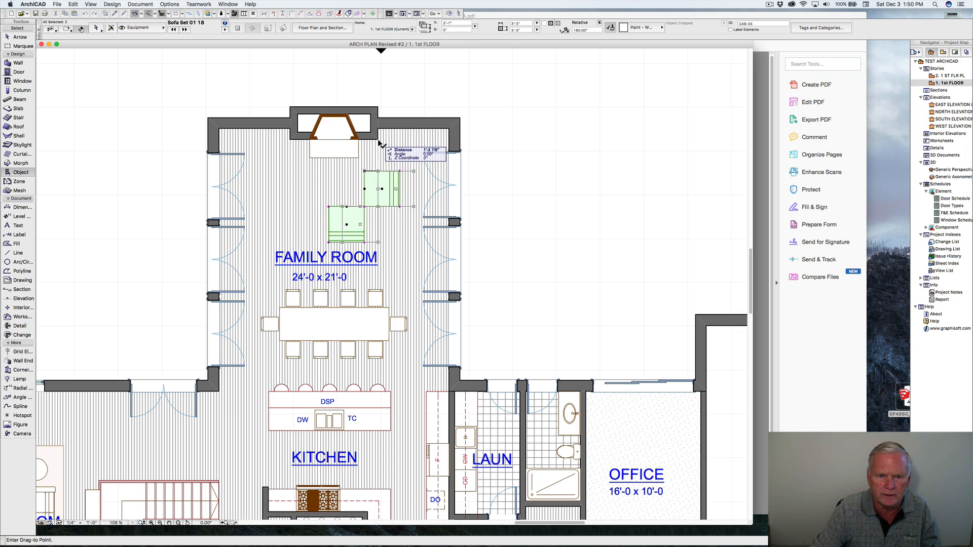
click(379, 143)
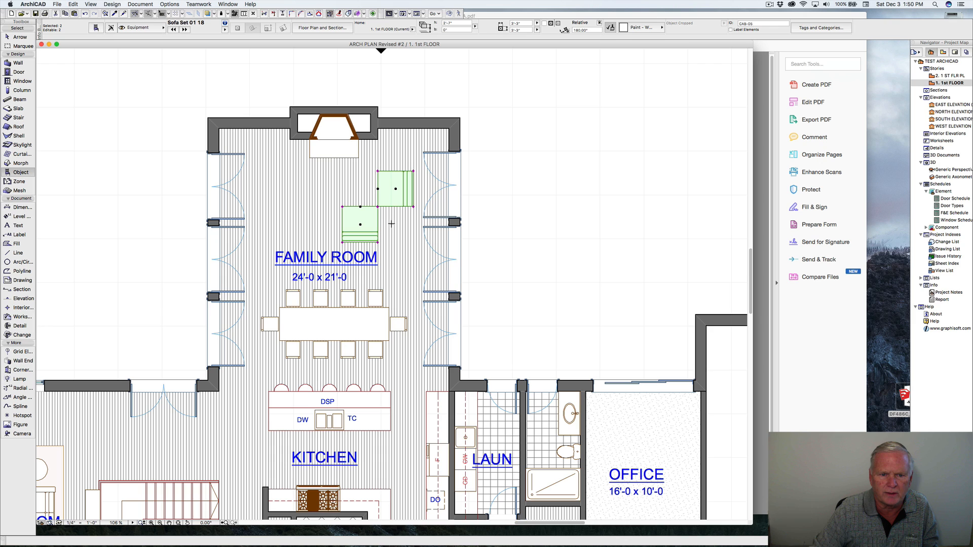
shift+click(390, 198)
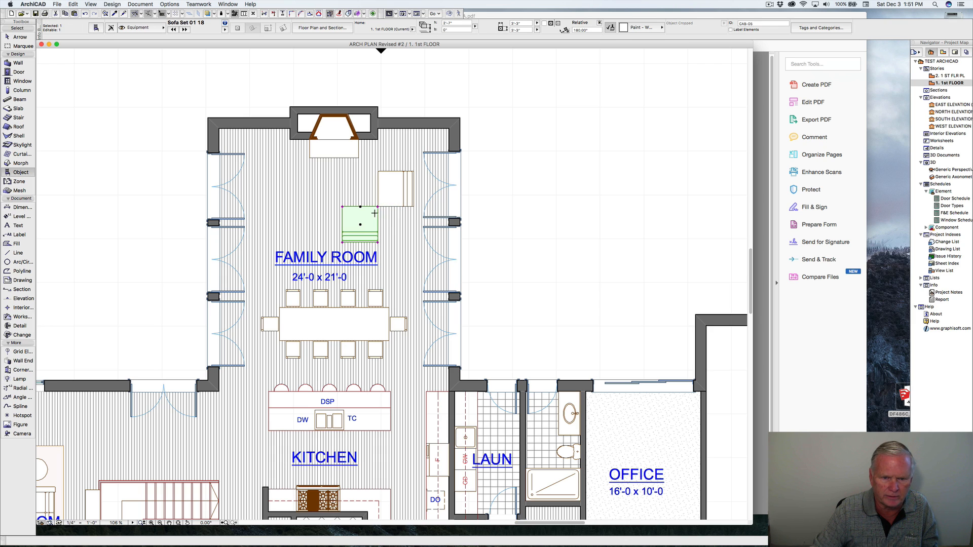
key(Escape)
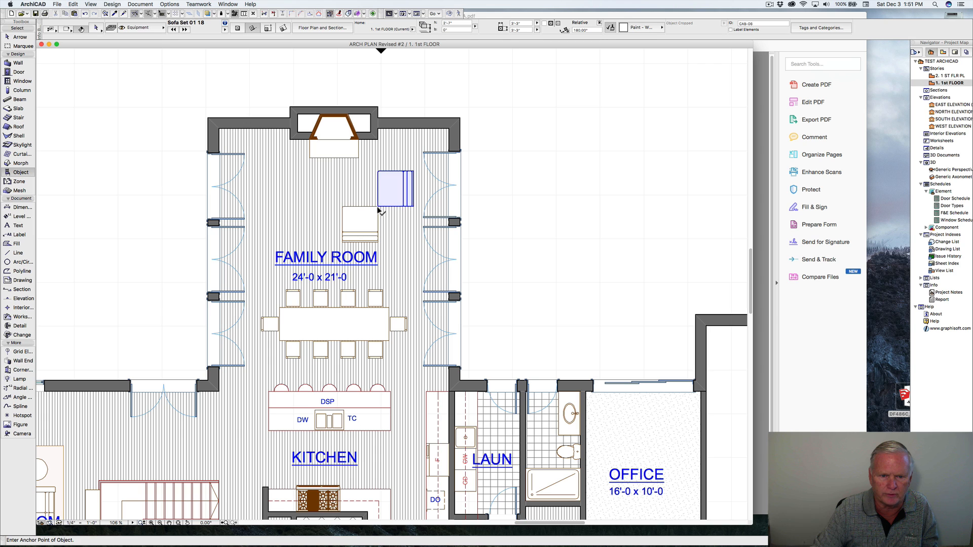
shift+click(381, 205)
key(Escape)
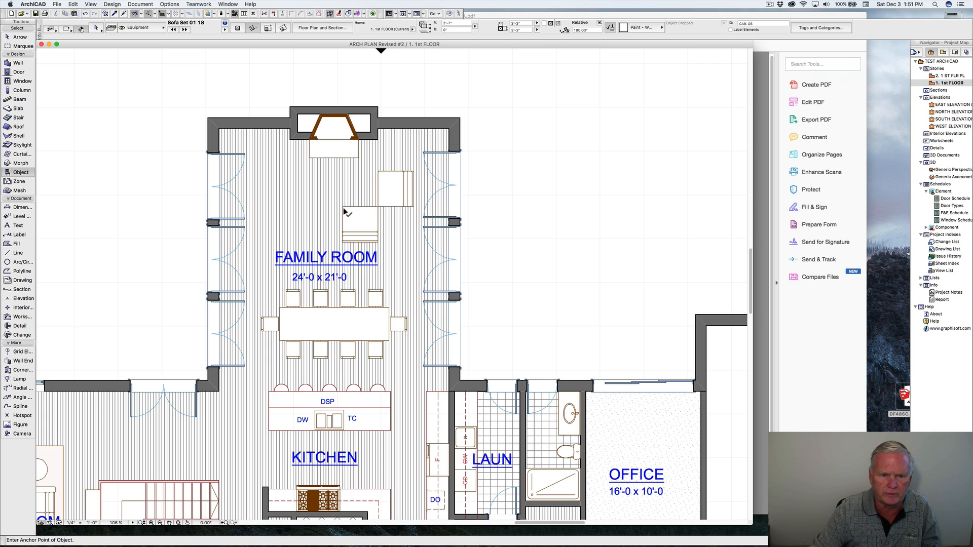
Multiply the lower sofa unit with 2 incremental copies to the left, each spaced one unit width apart.
click(351, 215)
right_click(346, 216)
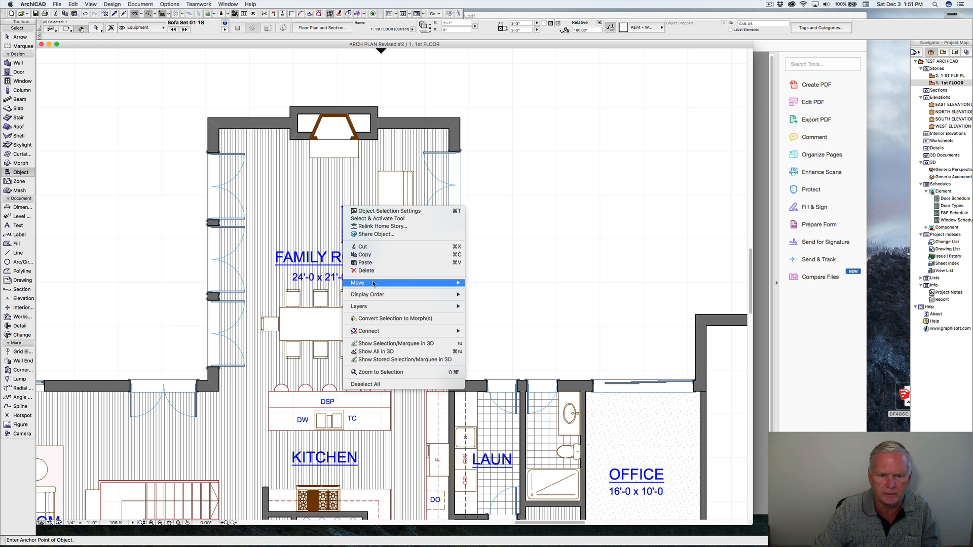
mouse_move(446, 284)
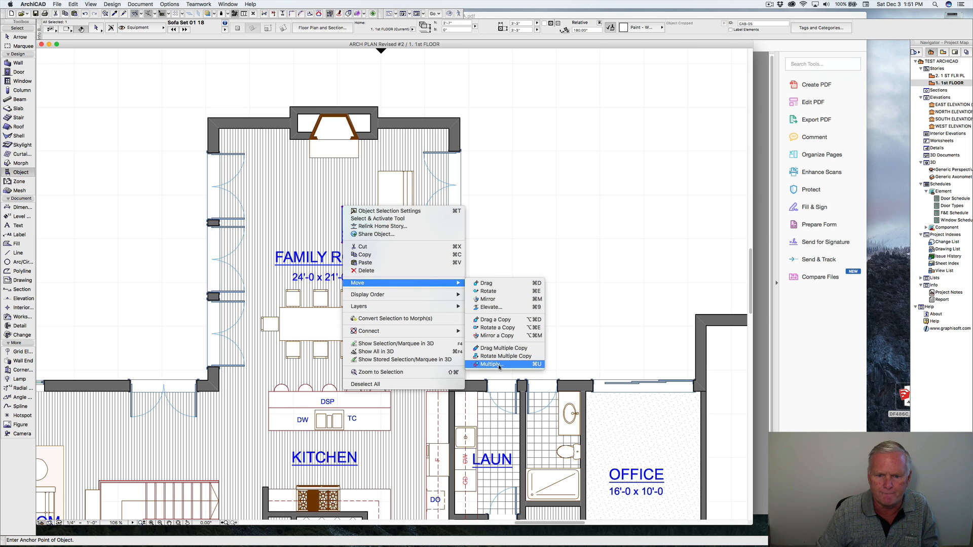
click(491, 364)
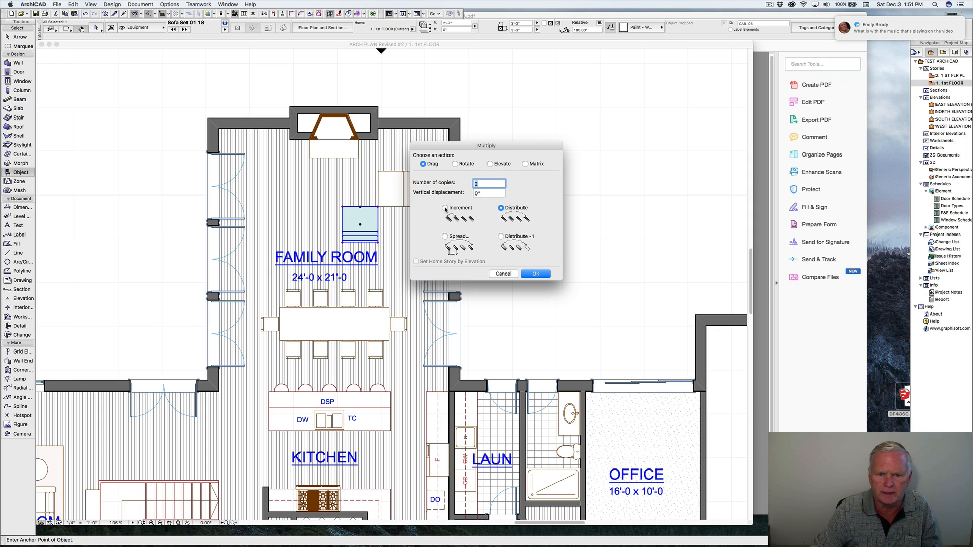
click(445, 208)
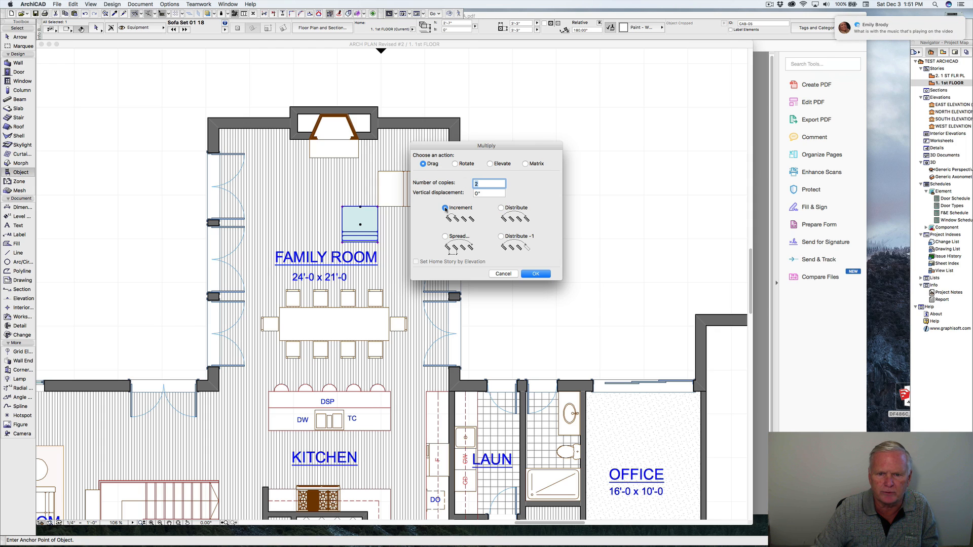
click(535, 274)
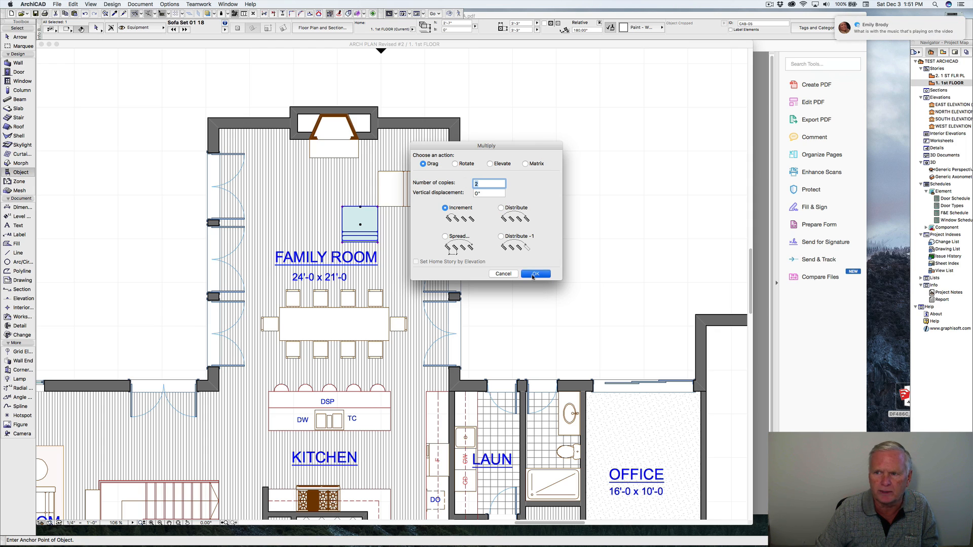
click(378, 208)
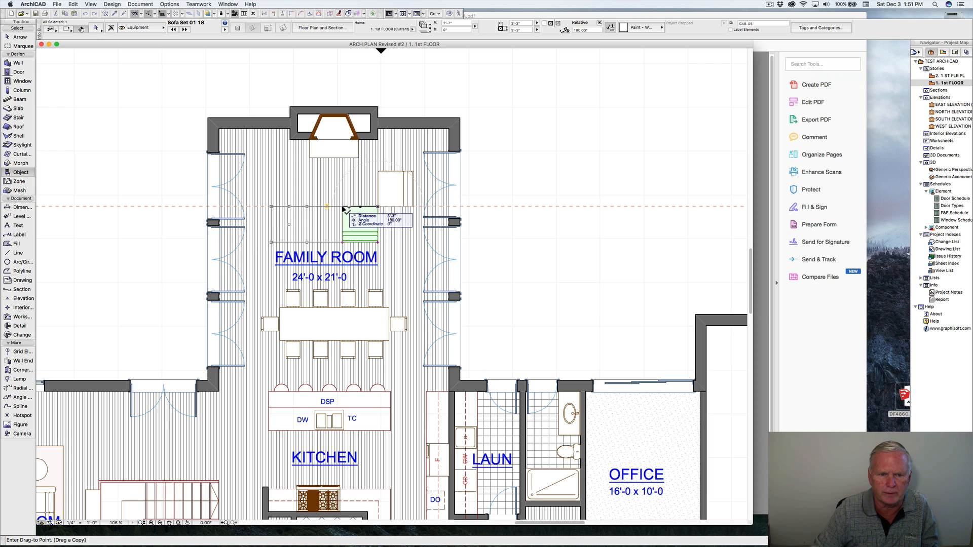
click(344, 208)
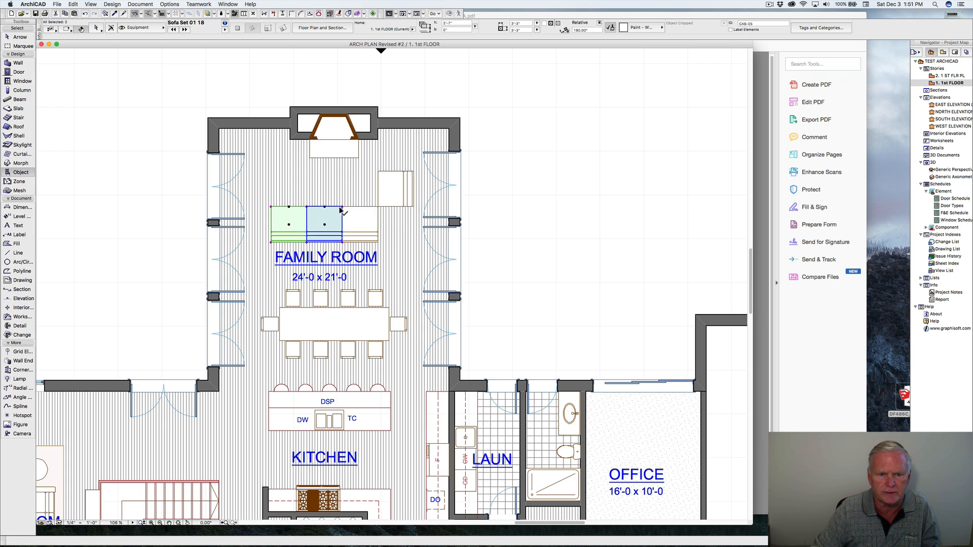
Drag the row of three sofa units horizontally right so its midpoint centers on the fireplace.
shift+click(368, 221)
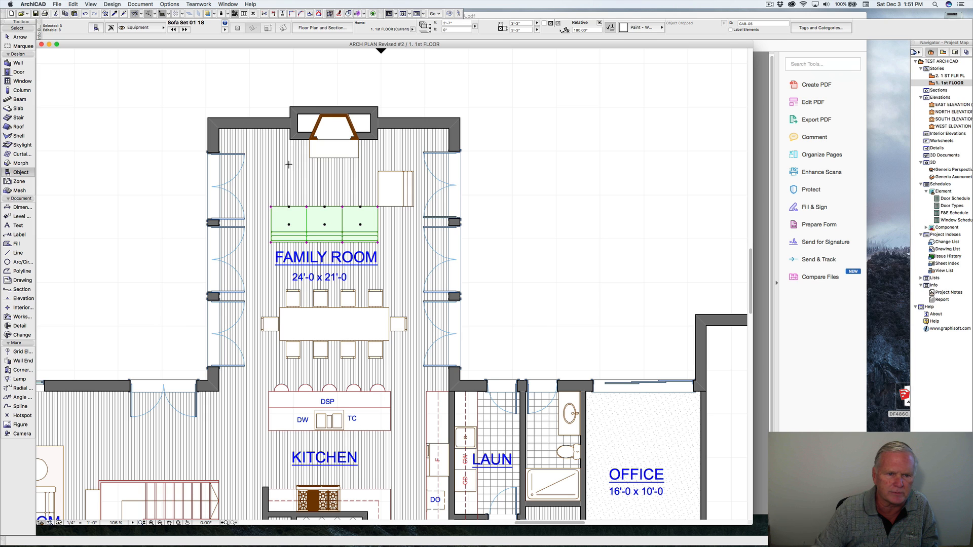
click(325, 207)
click(328, 212)
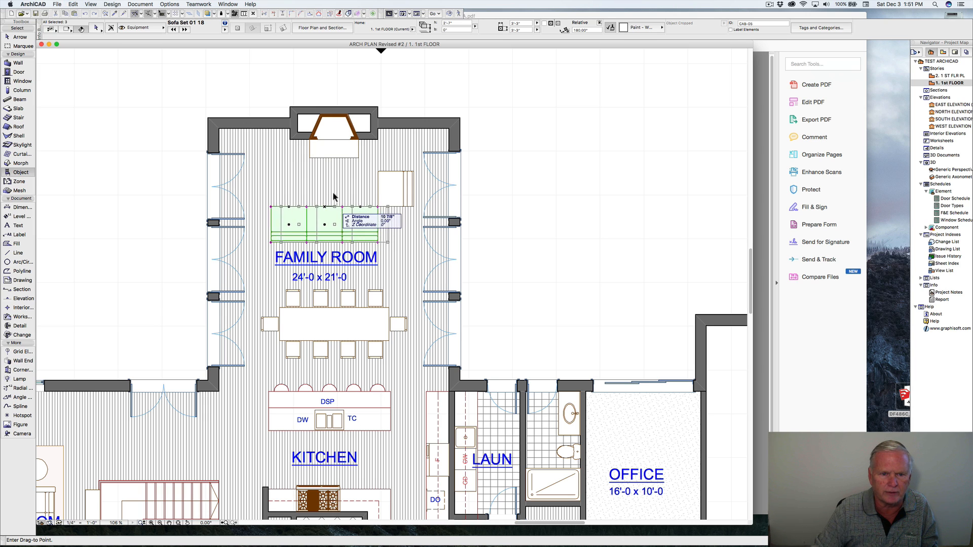
click(335, 143)
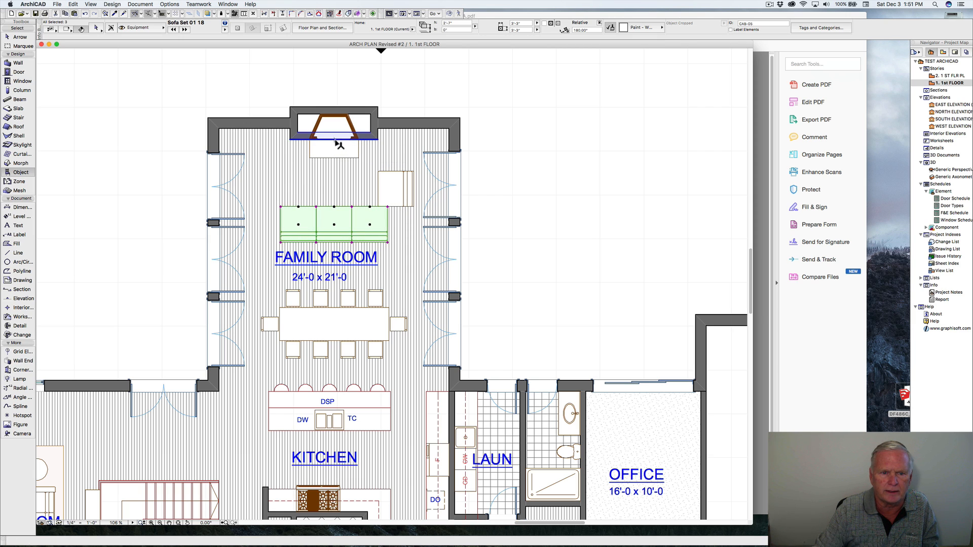
key(Escape)
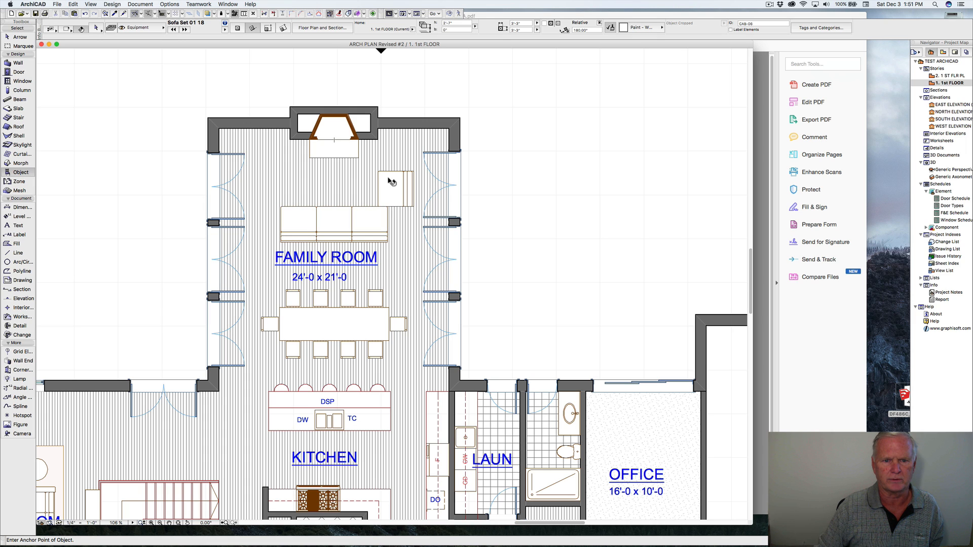
Drag the rotated sofa unit right so its lower left corner meets the sofa row's upper right corner.
click(394, 193)
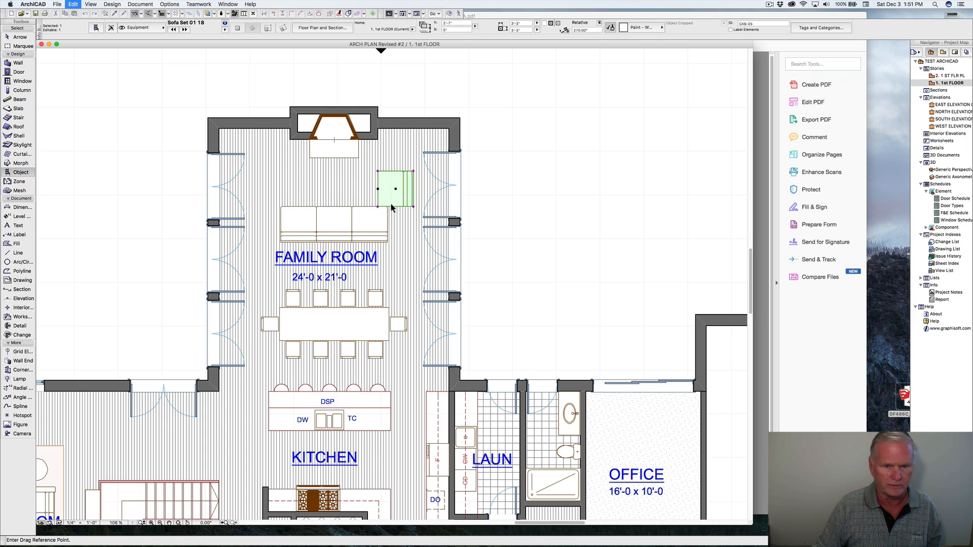
click(379, 207)
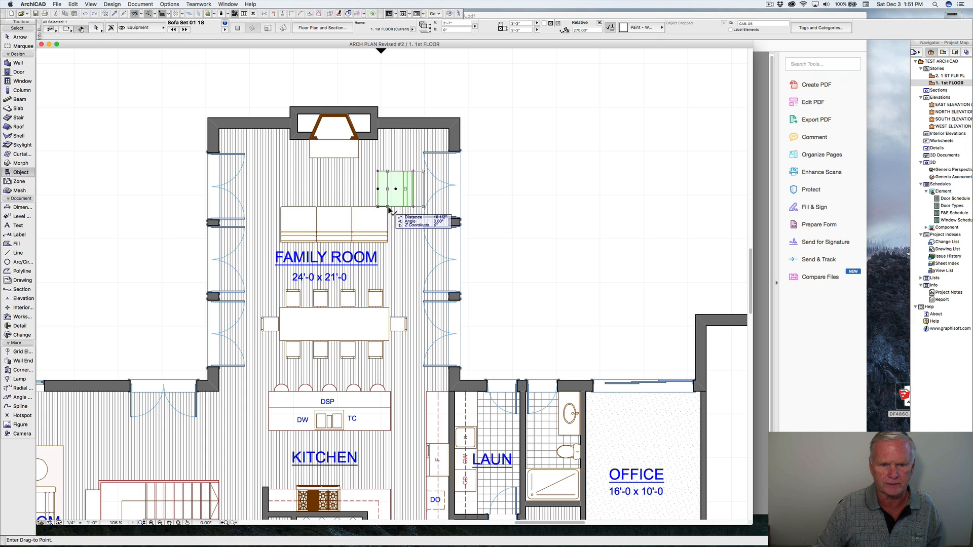
click(389, 206)
Mirror a copy of the rotated sofa unit to the left side about the vertical axis through the sofa row's center.
right_click(399, 190)
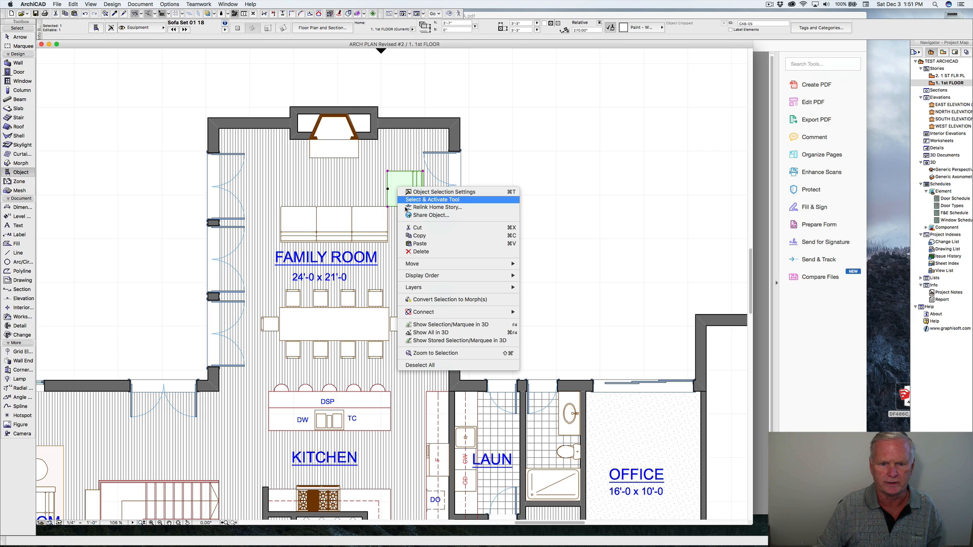
mouse_move(423, 264)
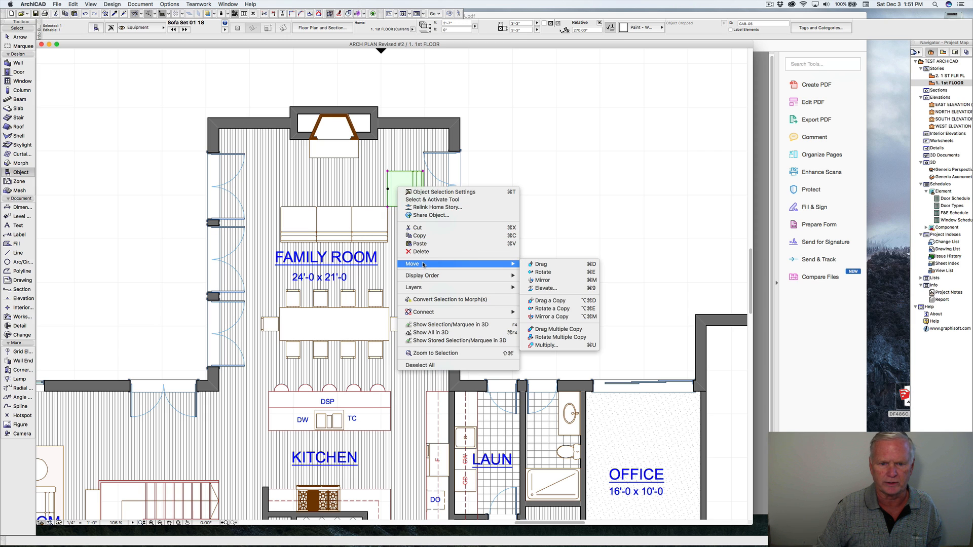
click(551, 317)
click(337, 206)
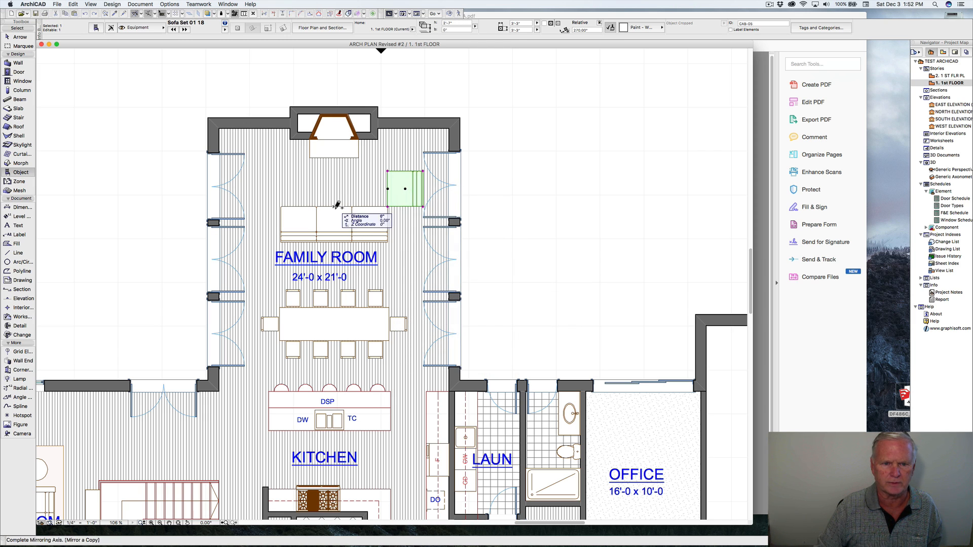
click(338, 177)
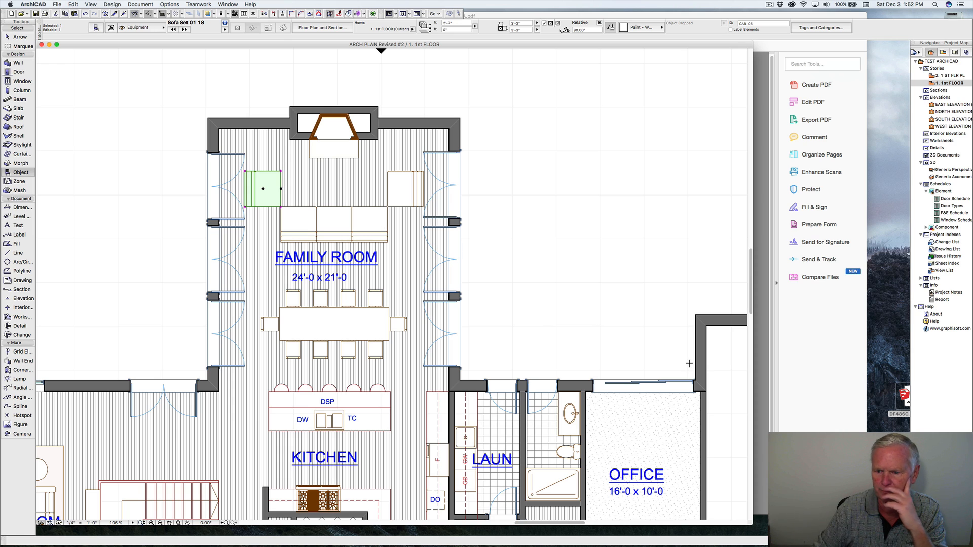
Check the furniture layout in the marked-up PDF, then multiply the left side sofa unit upward with 2 incremental copies in ArchiCAD.
click(861, 371)
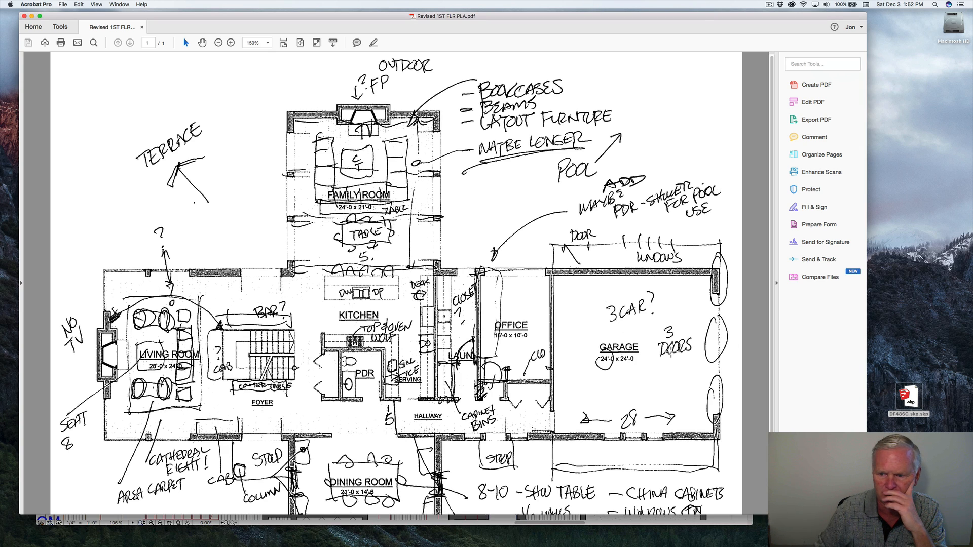
click(715, 520)
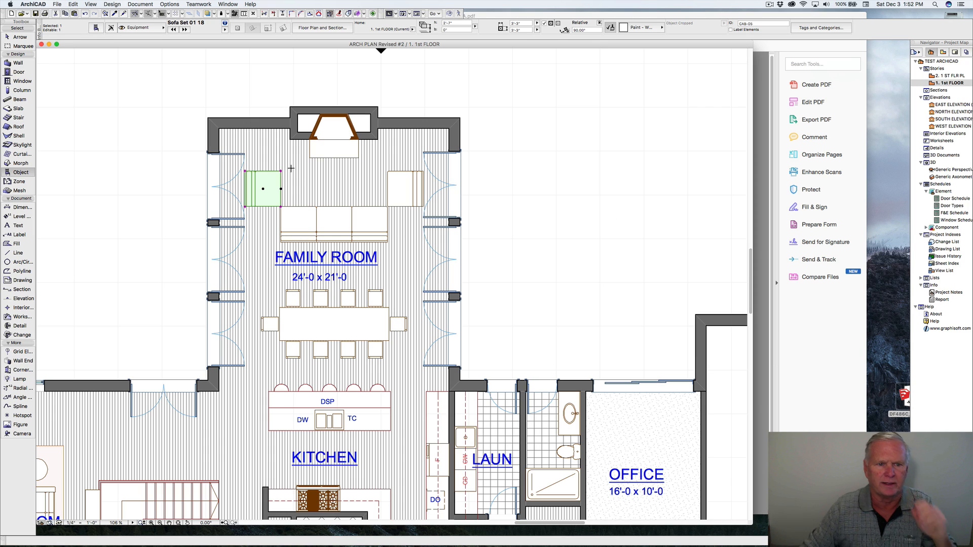
right_click(272, 189)
mouse_move(292, 262)
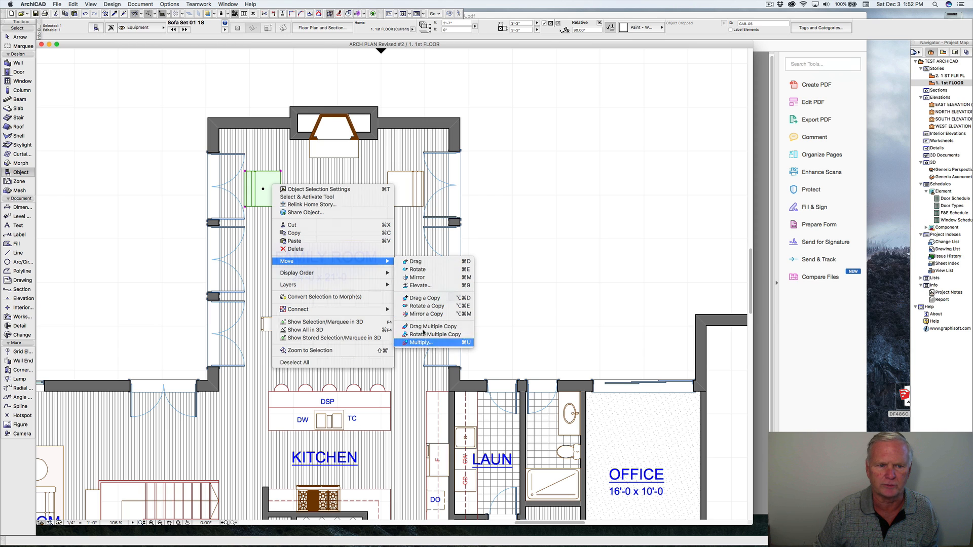
click(432, 343)
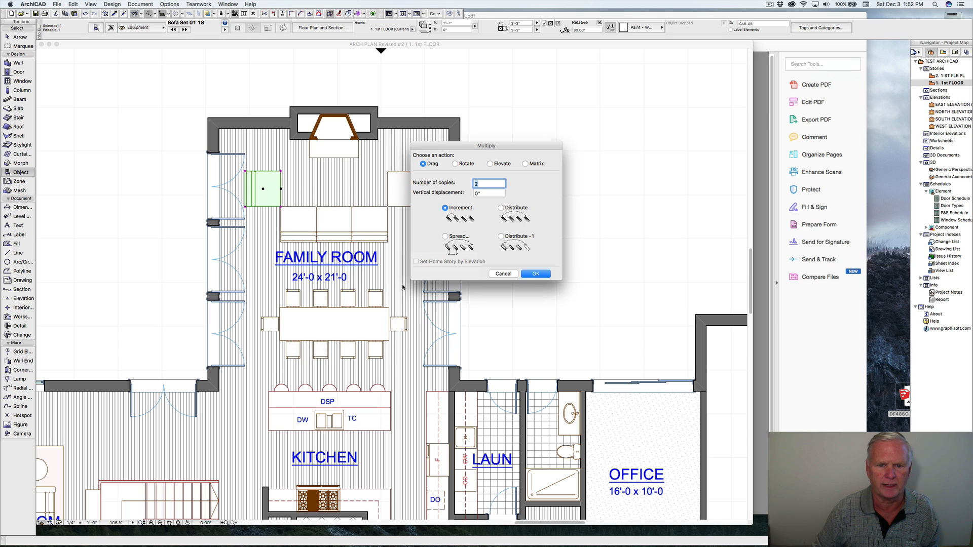
click(537, 274)
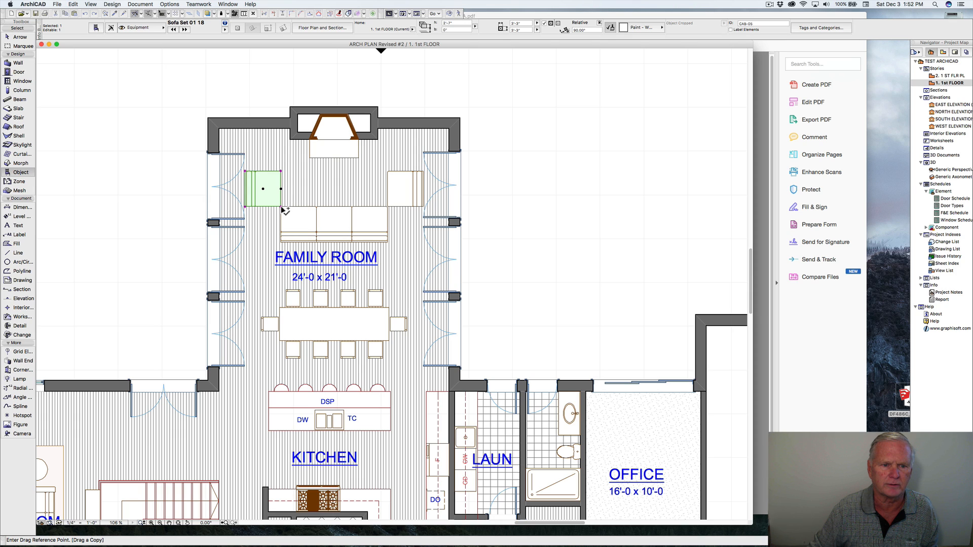
click(281, 207)
click(281, 172)
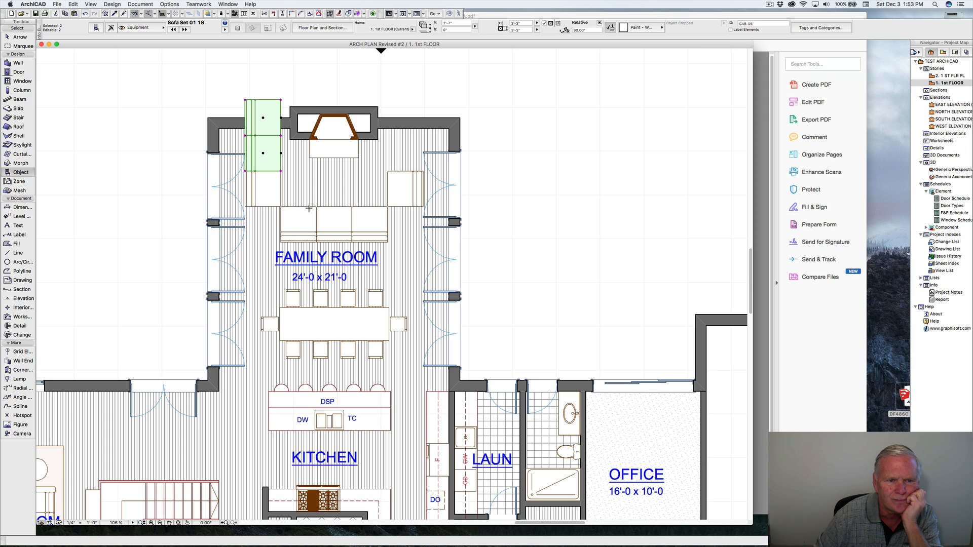
key(Escape)
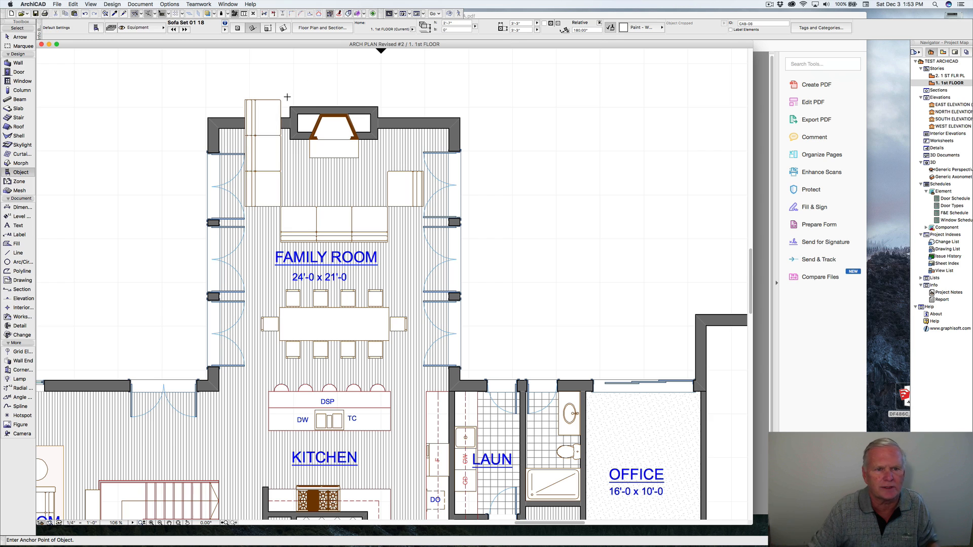
Change the uppermost sofa unit in the left side column to the Corner-L unit type.
right_click(281, 100)
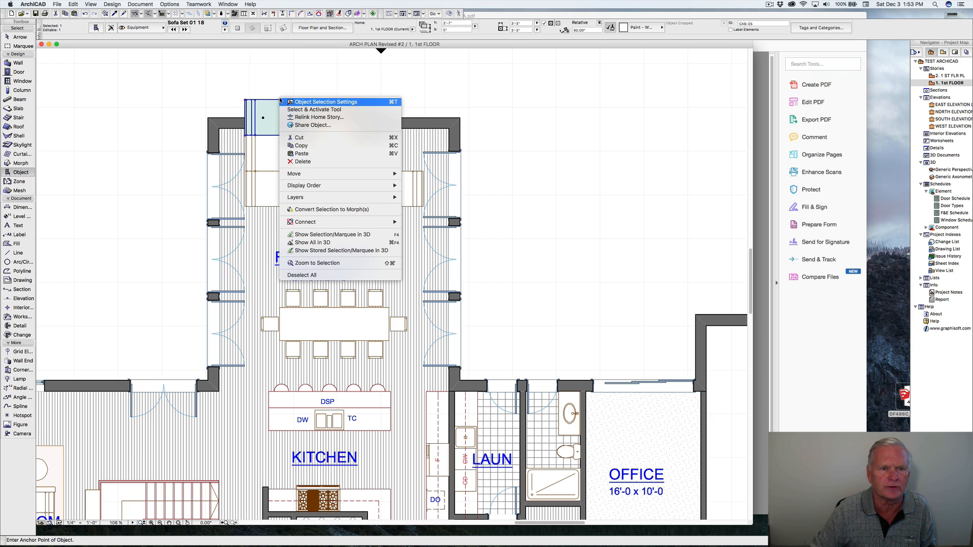
click(309, 103)
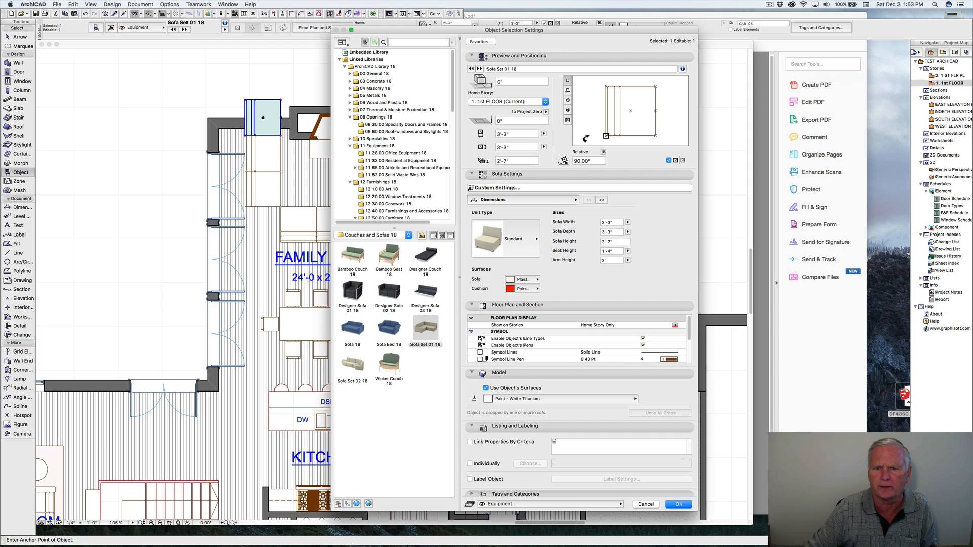
click(514, 239)
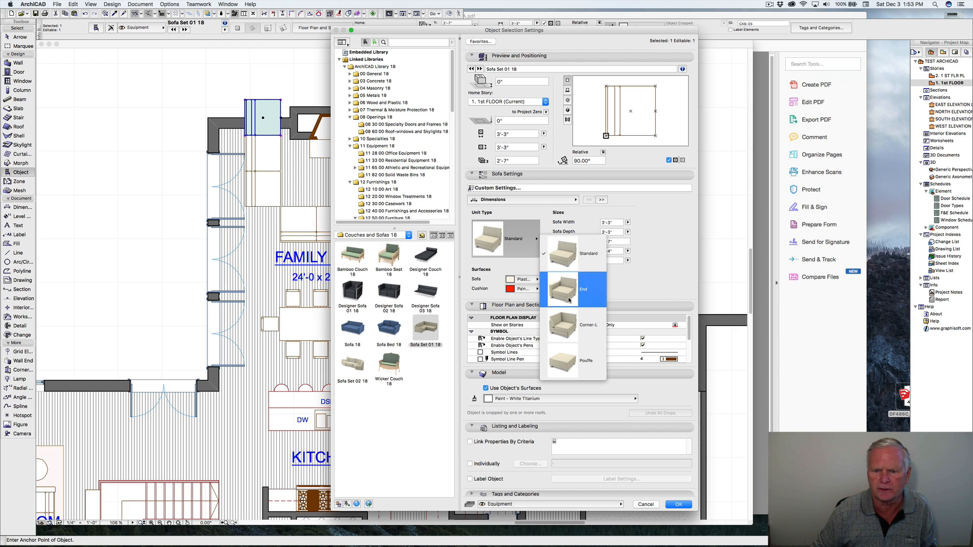
click(565, 332)
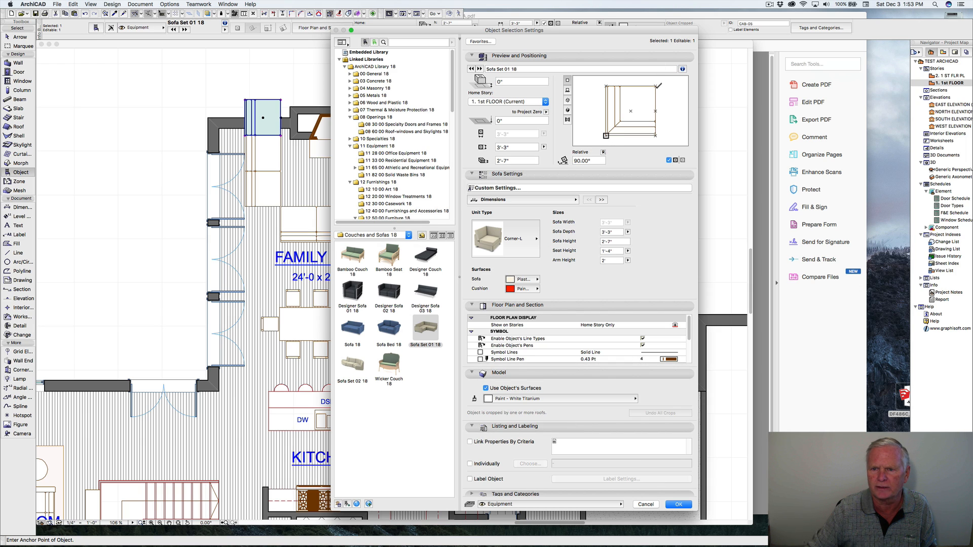
key(Return)
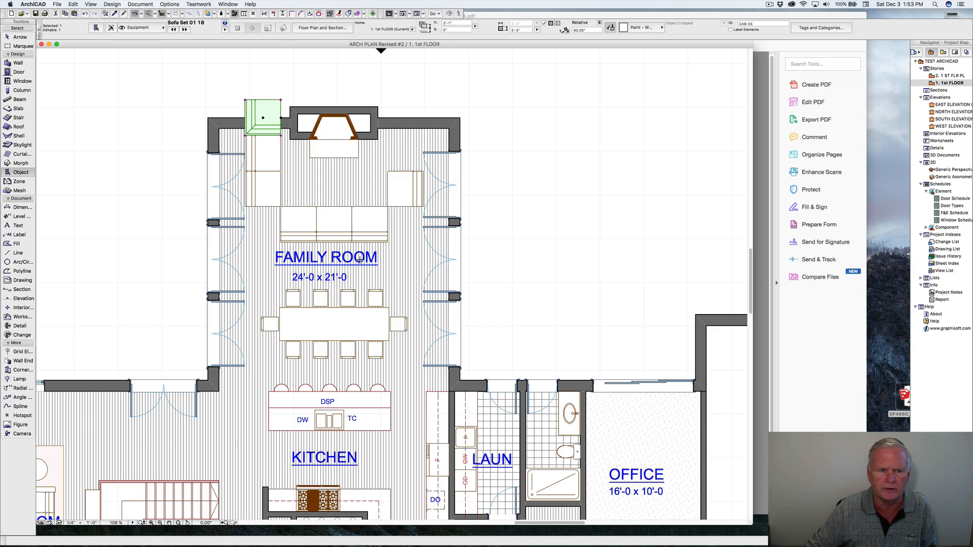
Try placing a standard sofa unit in the gap between the left side column and the sofa row, and delete it.
scroll(282, 207, up, 5)
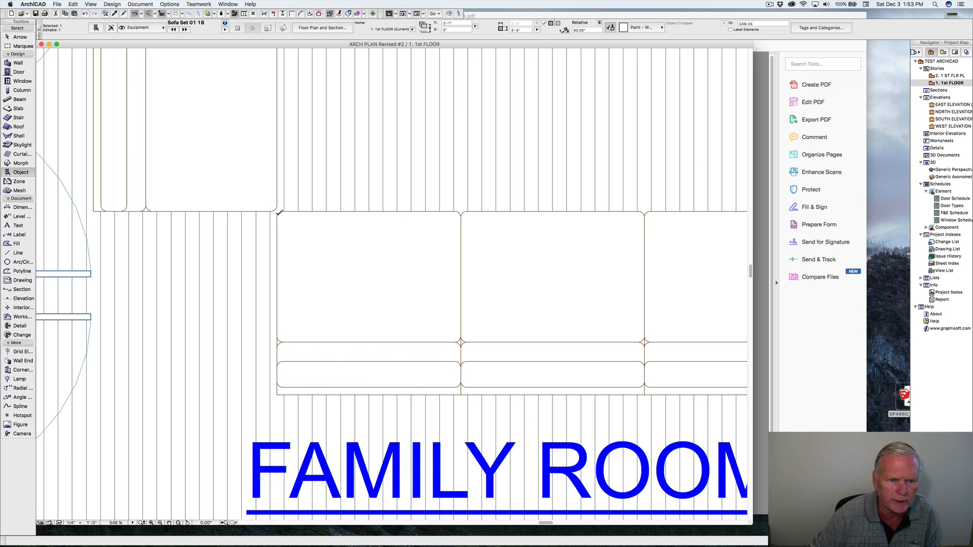
key(Escape)
click(277, 212)
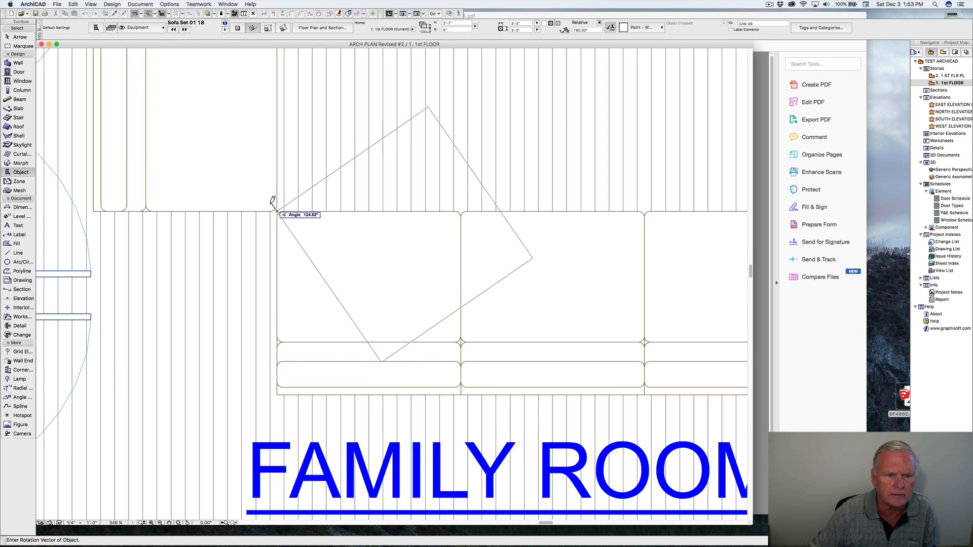
click(317, 213)
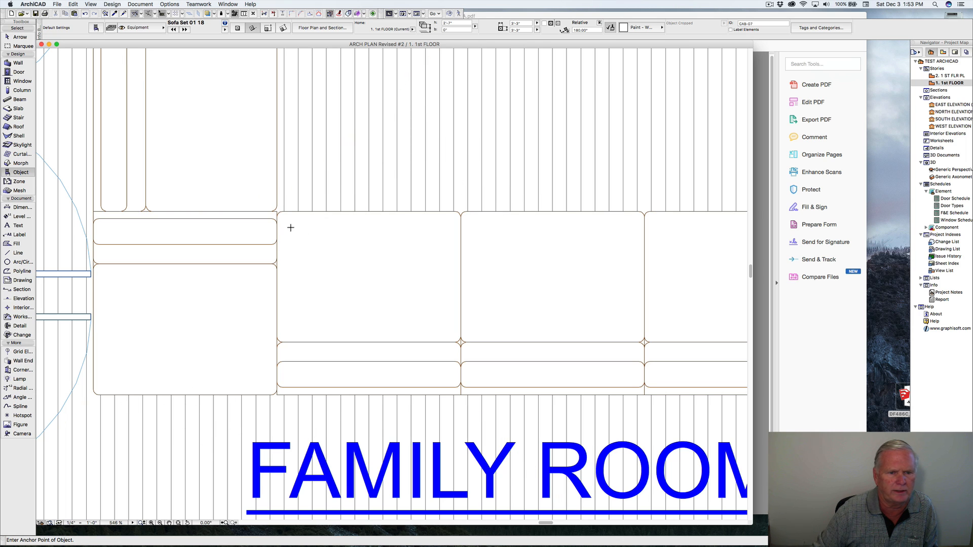
shift+click(277, 214)
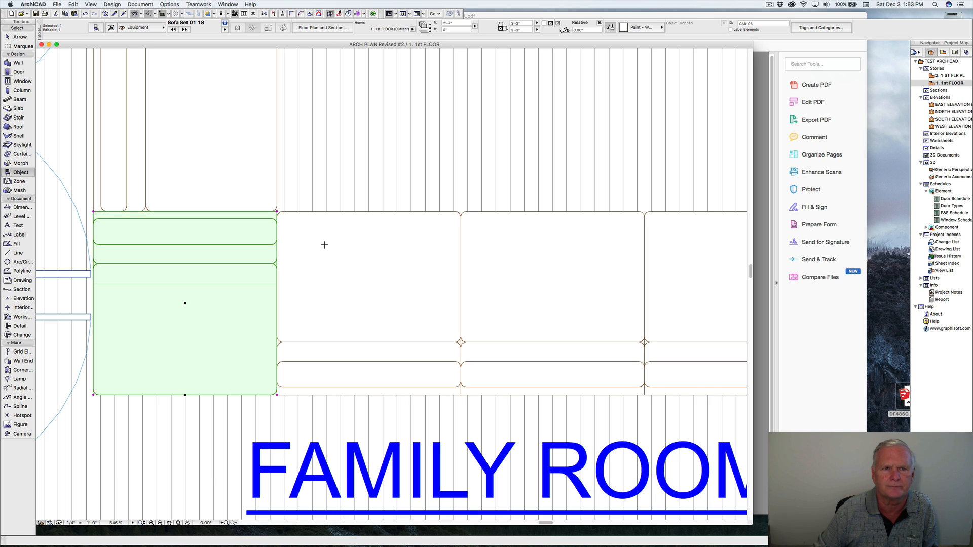
key(Delete)
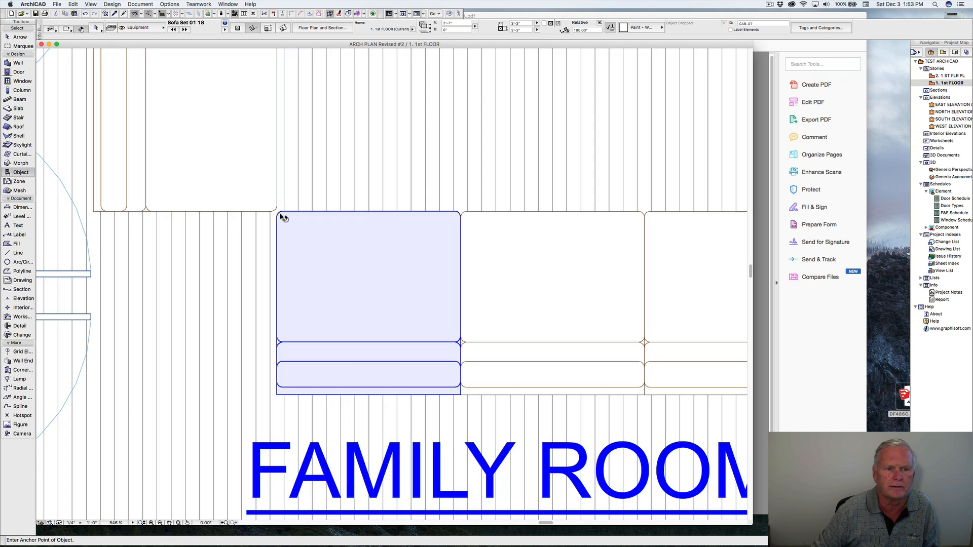
right_click(281, 215)
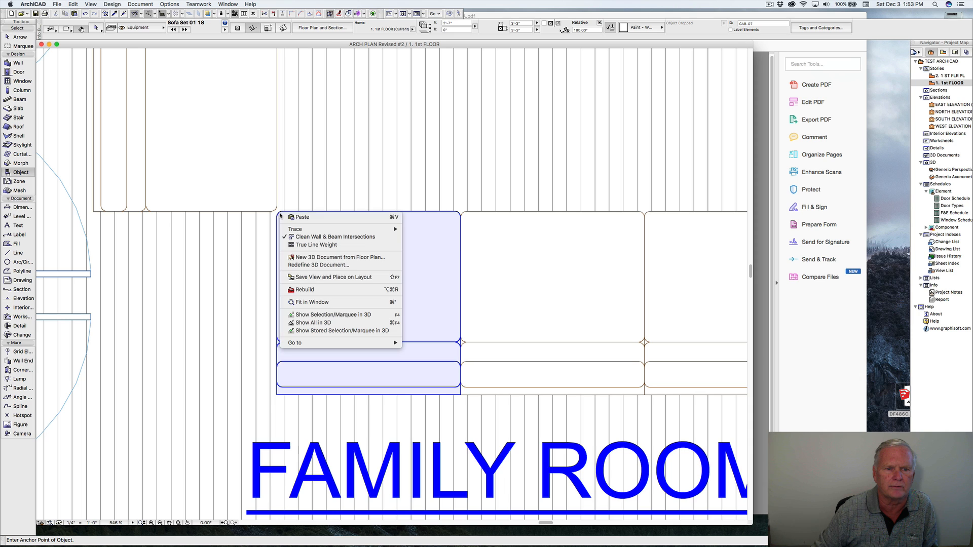
click(314, 199)
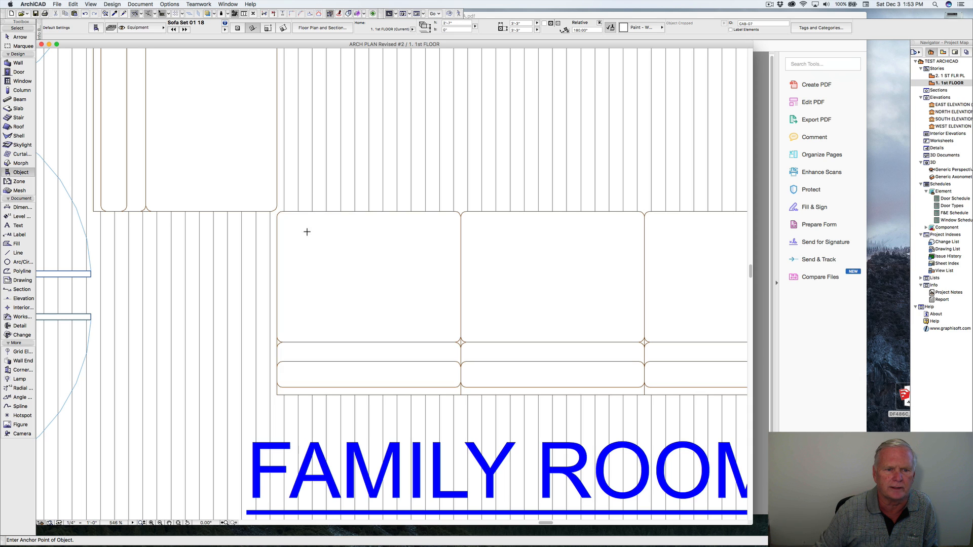
right_click(281, 215)
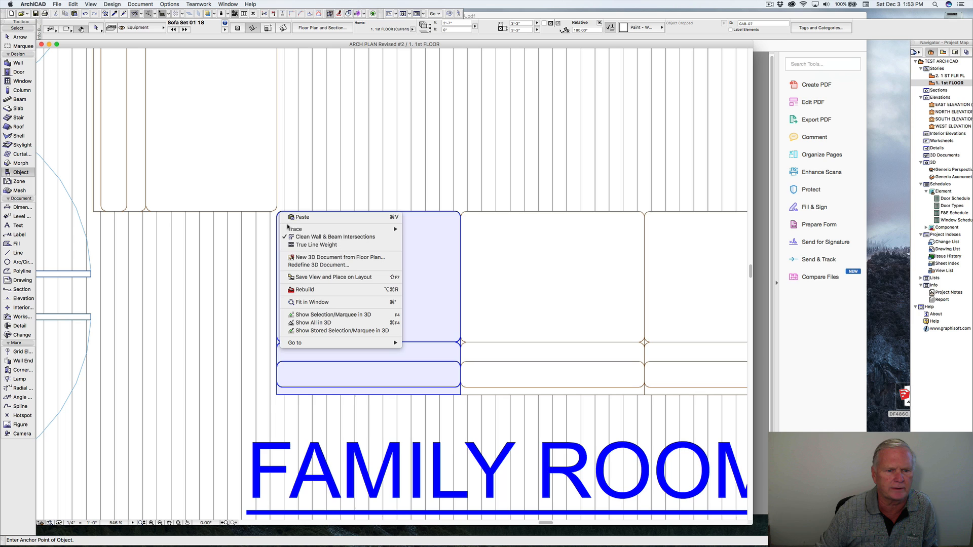
click(355, 257)
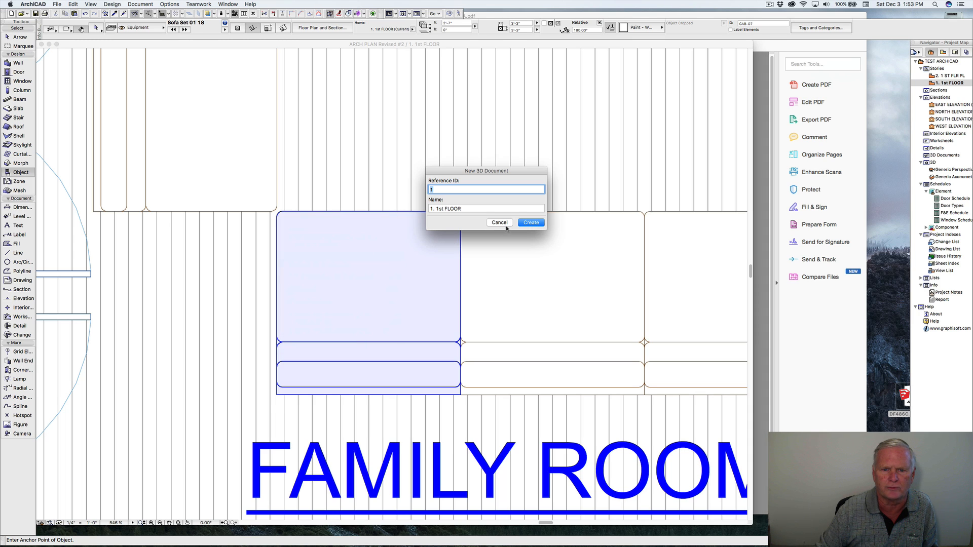
click(505, 225)
right_click(364, 263)
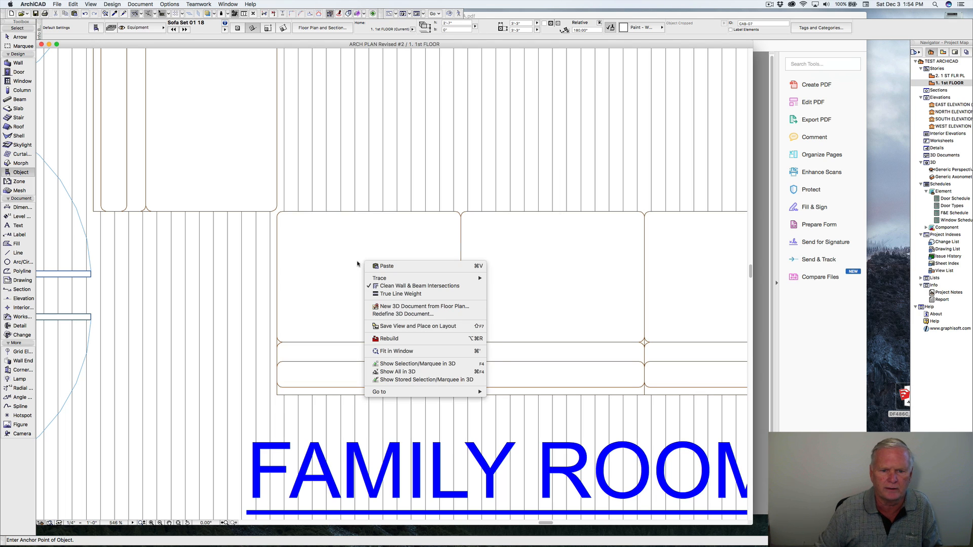
click(359, 265)
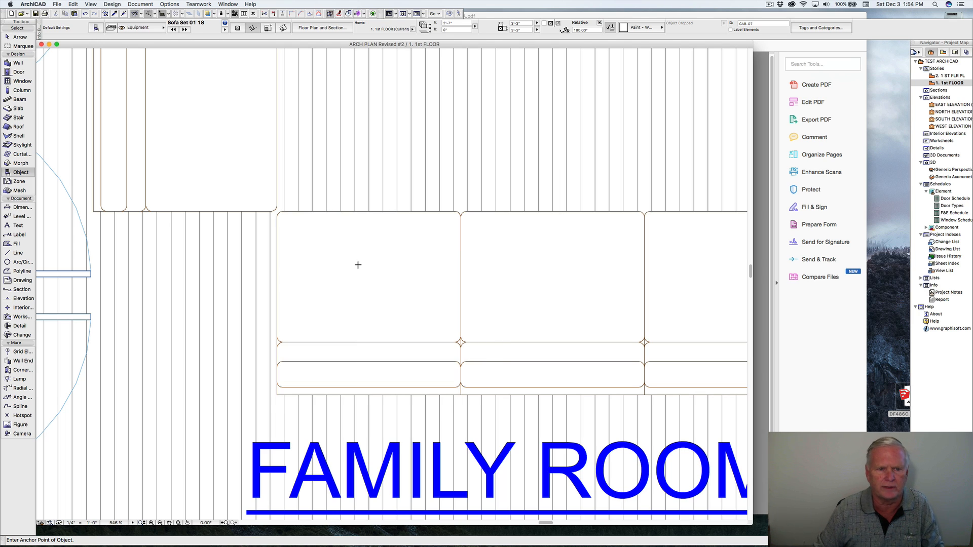
Copy the row unit's settings to the sofa default, change it to Corner-L, and place it at the row's left end facing inward.
alt+click(283, 218)
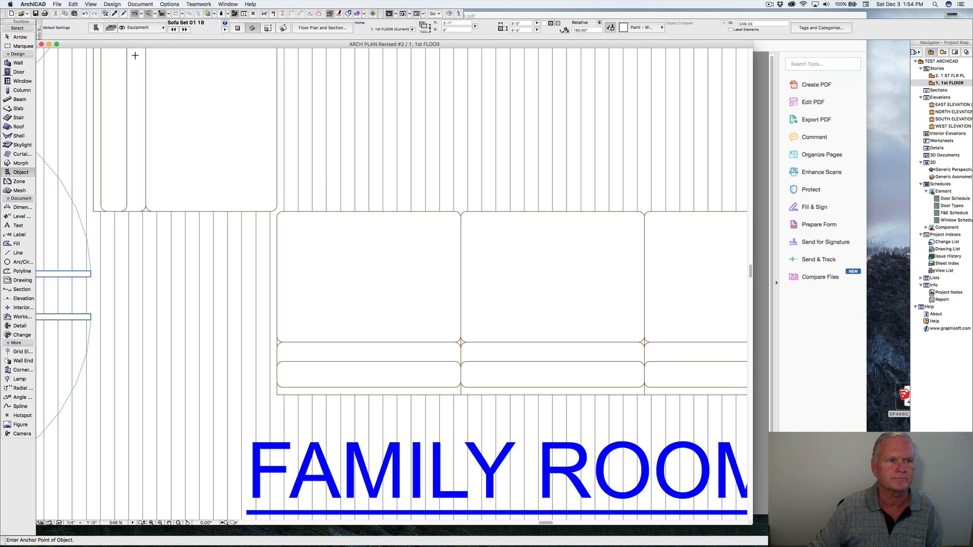
click(95, 28)
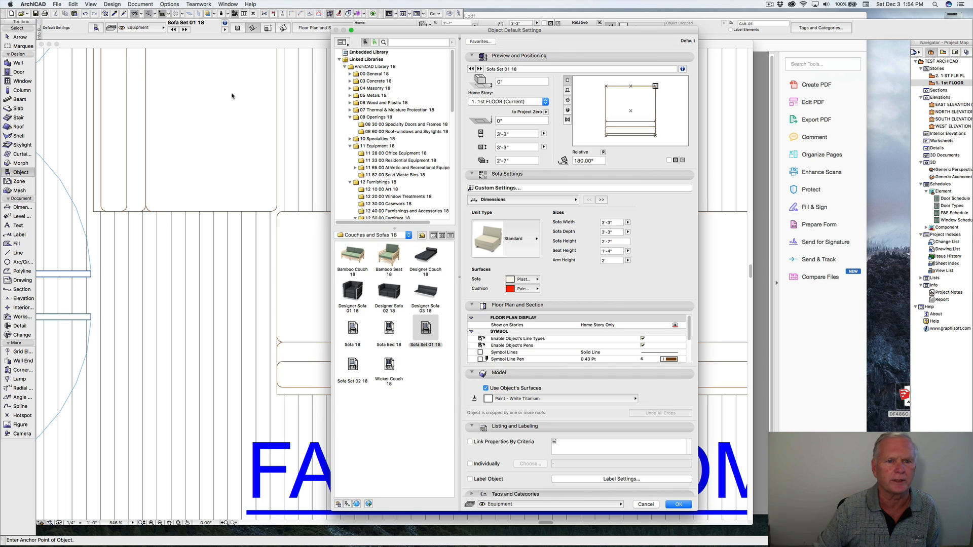
click(522, 237)
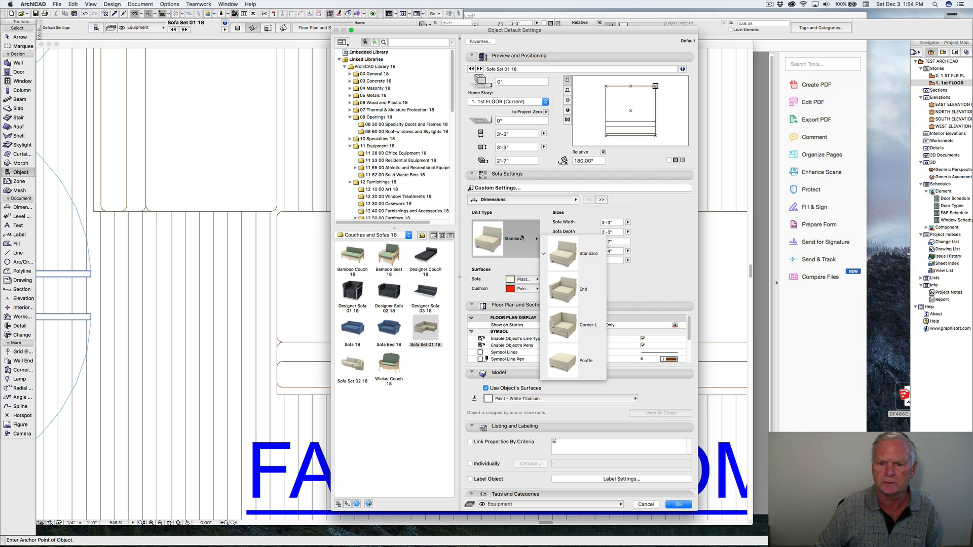
click(564, 324)
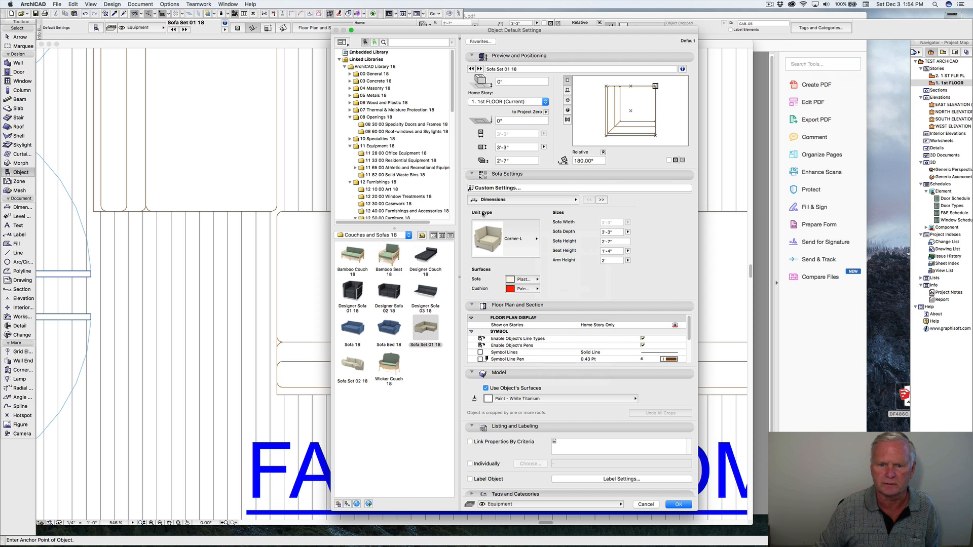
click(679, 504)
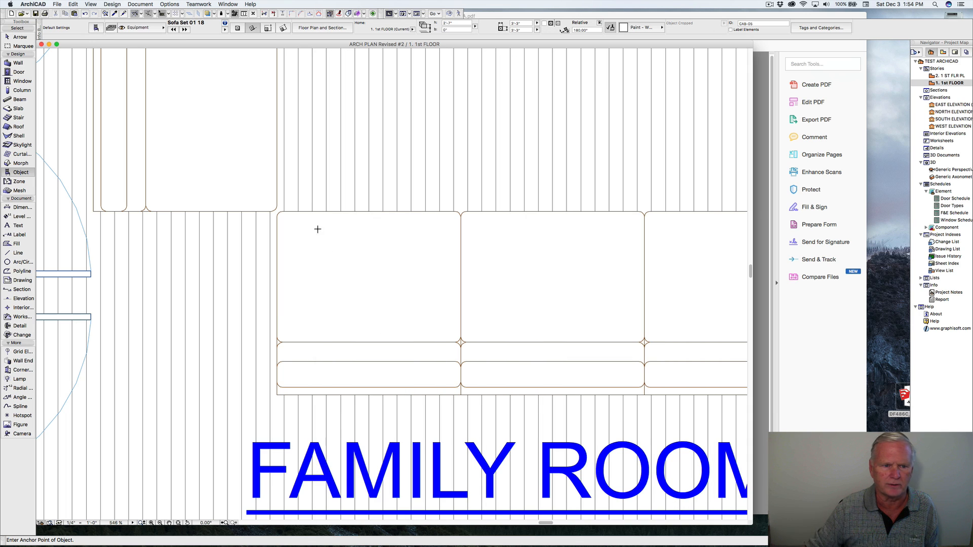
click(279, 212)
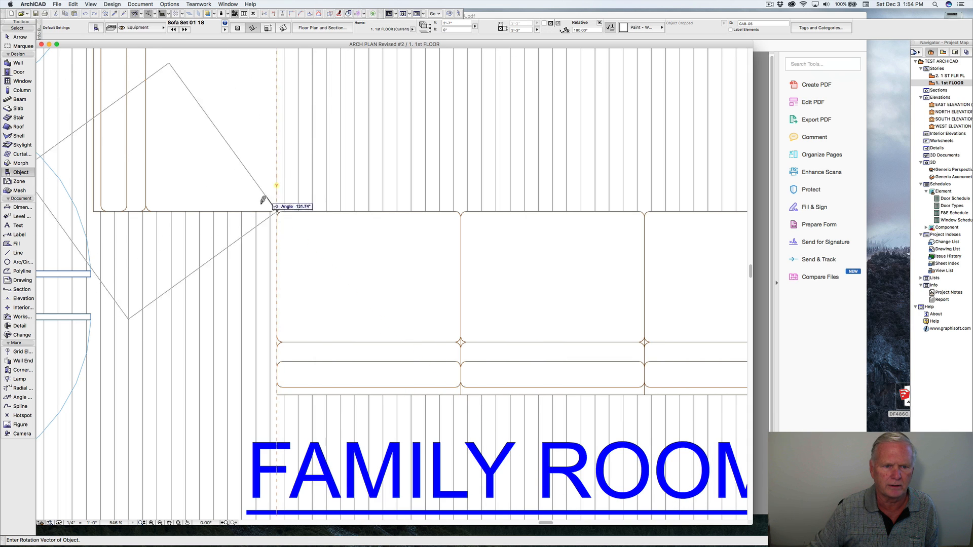
click(262, 211)
Place a second Corner-L sofa unit at the row's right end, rotated to join the right side unit.
scroll(306, 233, down, 5)
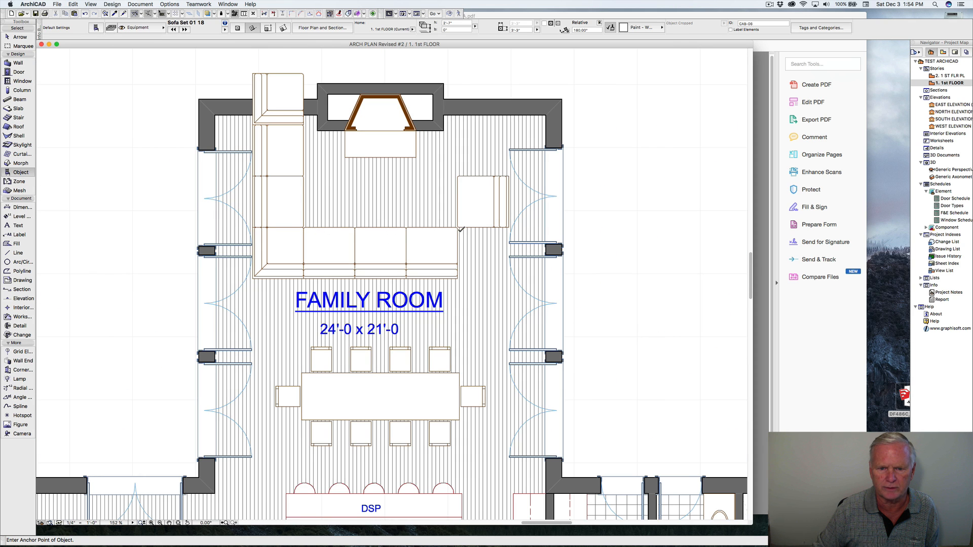
click(457, 228)
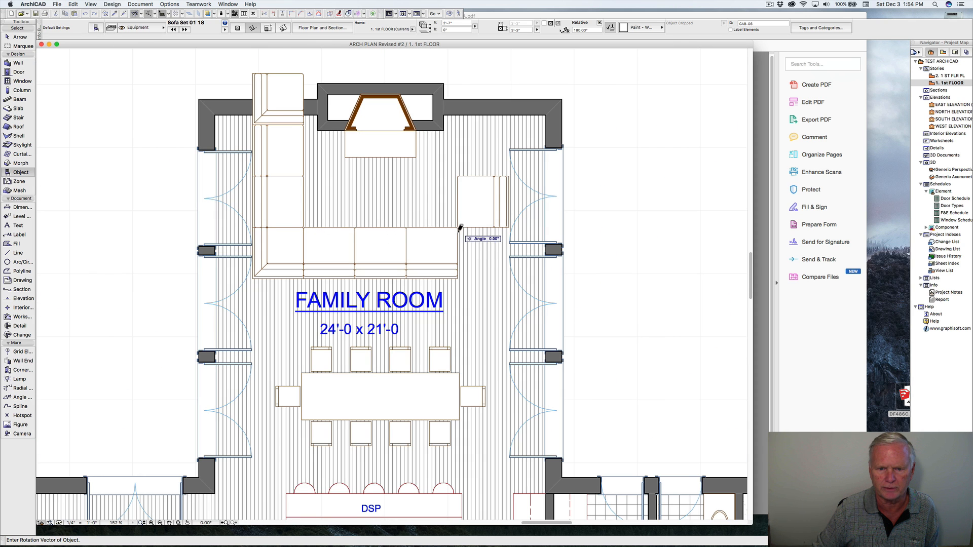
click(460, 264)
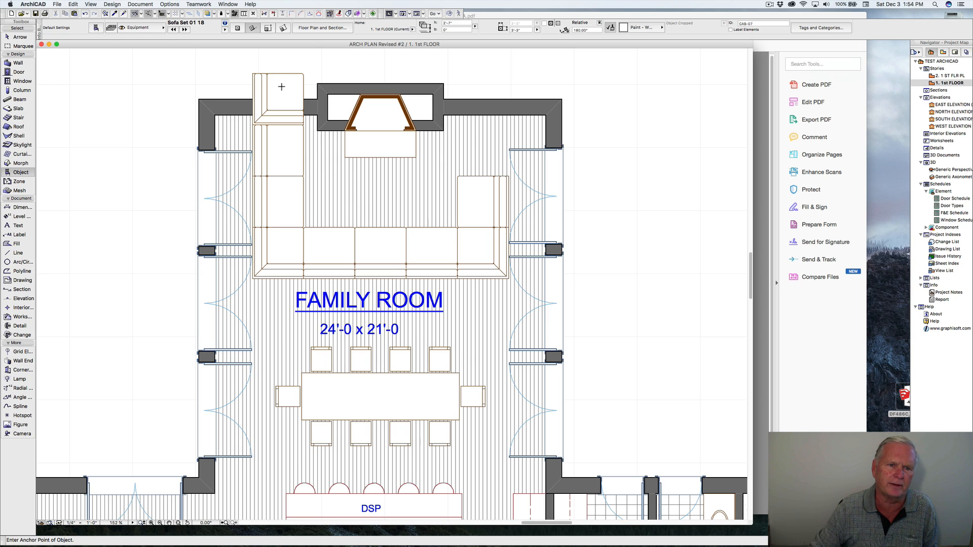
Transfer the standard side unit's settings onto the uppermost unit in the left side column.
shift+click(301, 79)
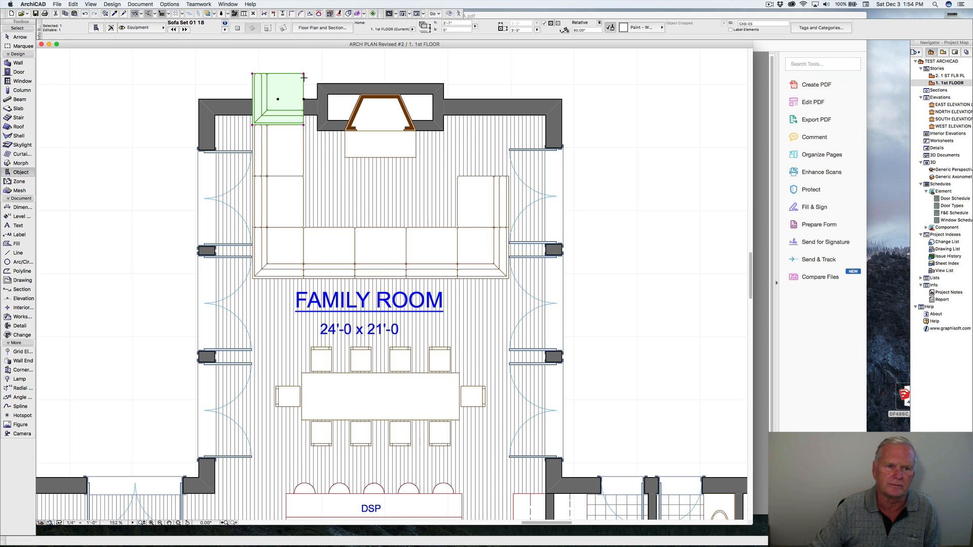
key(Escape)
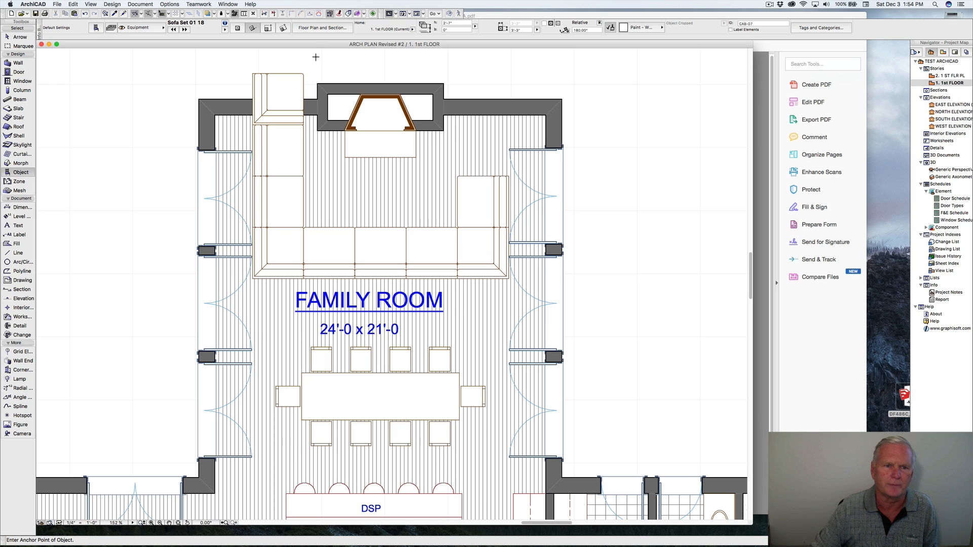
alt+click(281, 146)
alt+super+click(285, 95)
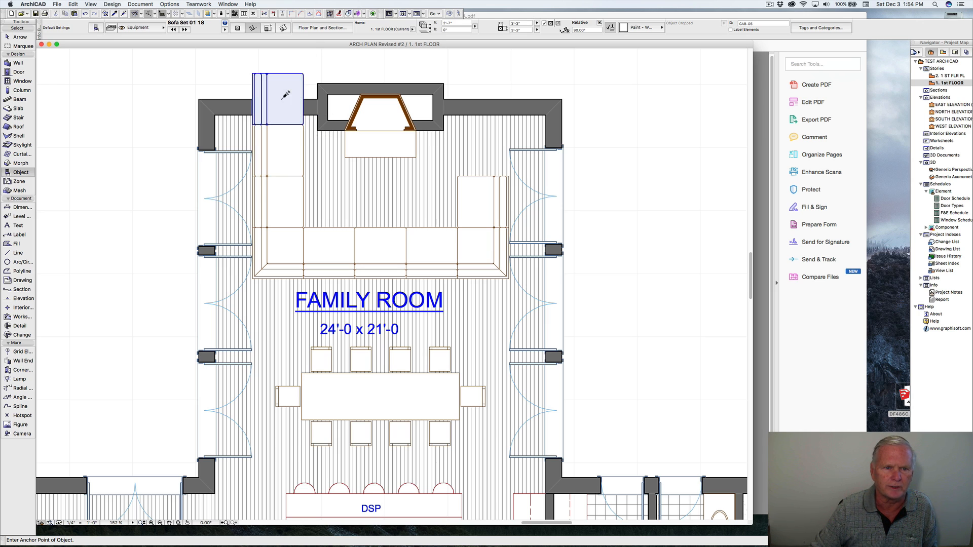
Mirror a copy of the left column's uppermost sofa unit across the vertical centreline of the sofa row.
scroll(214, 84, up, 2)
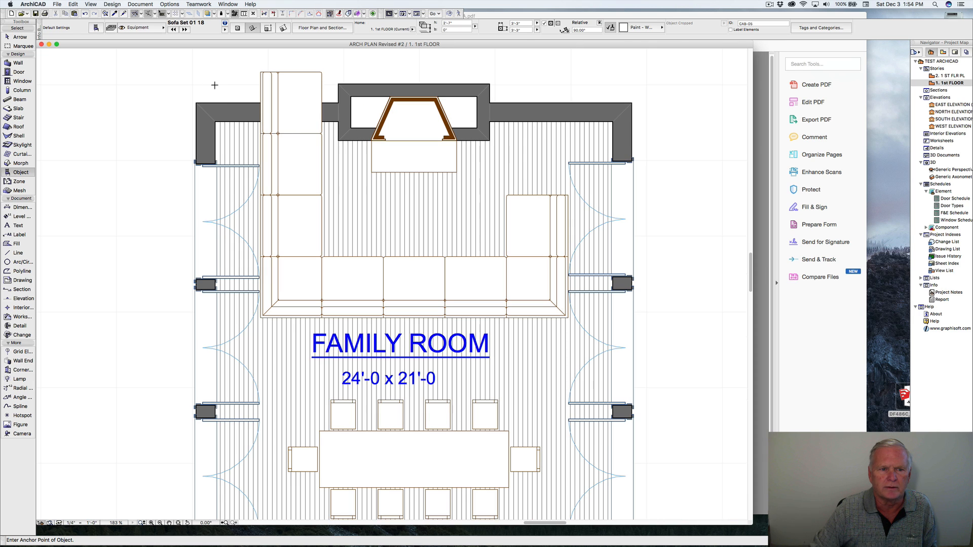
shift+click(298, 120)
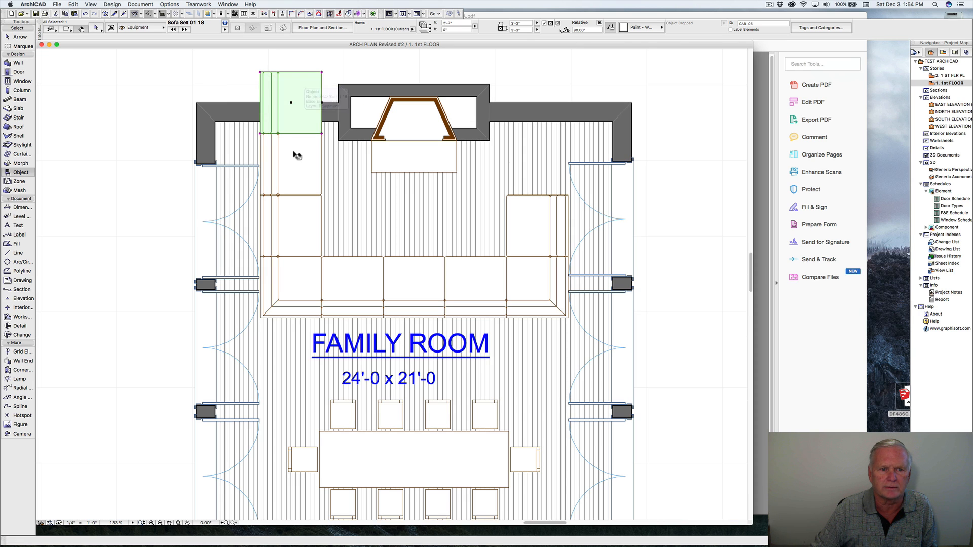
shift+click(294, 153)
shift+click(297, 157)
click(224, 72)
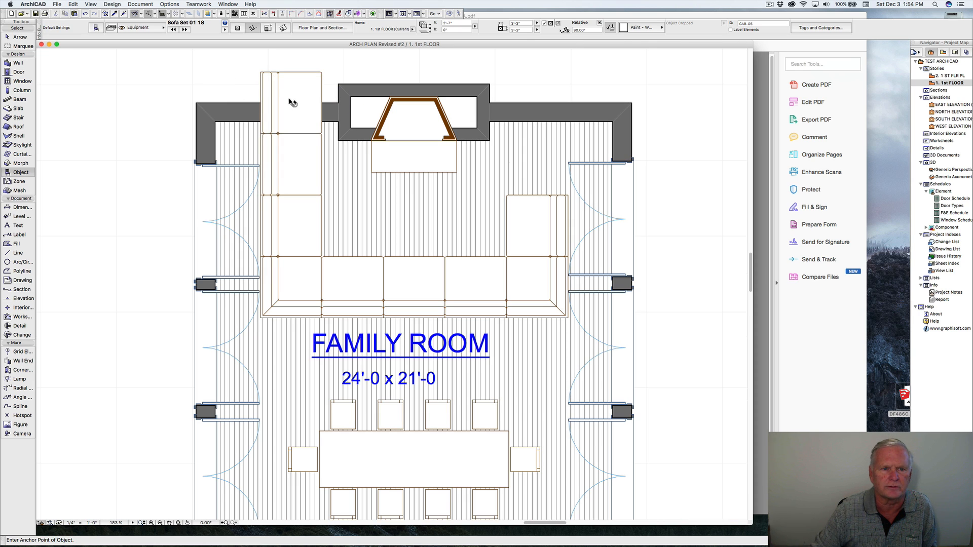
click(296, 123)
right_click(296, 159)
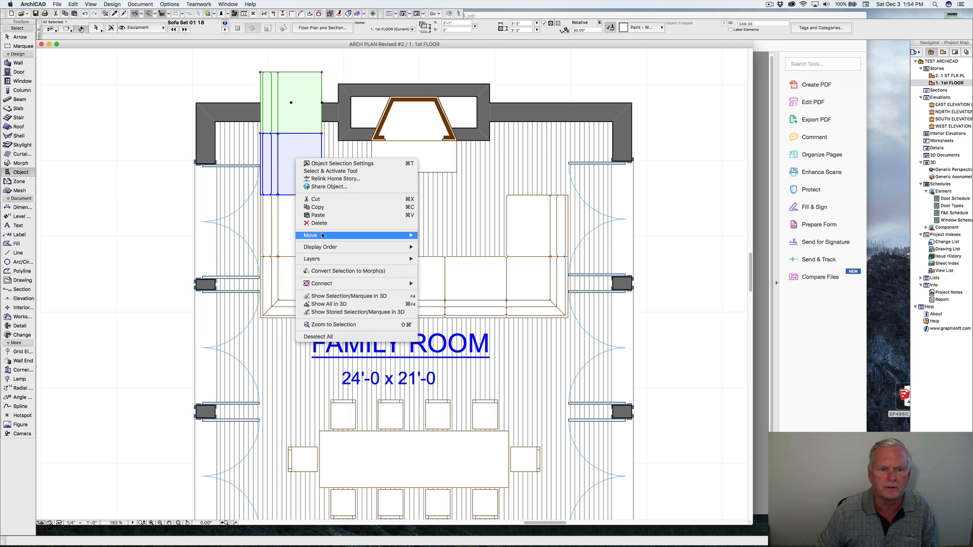
mouse_move(327, 237)
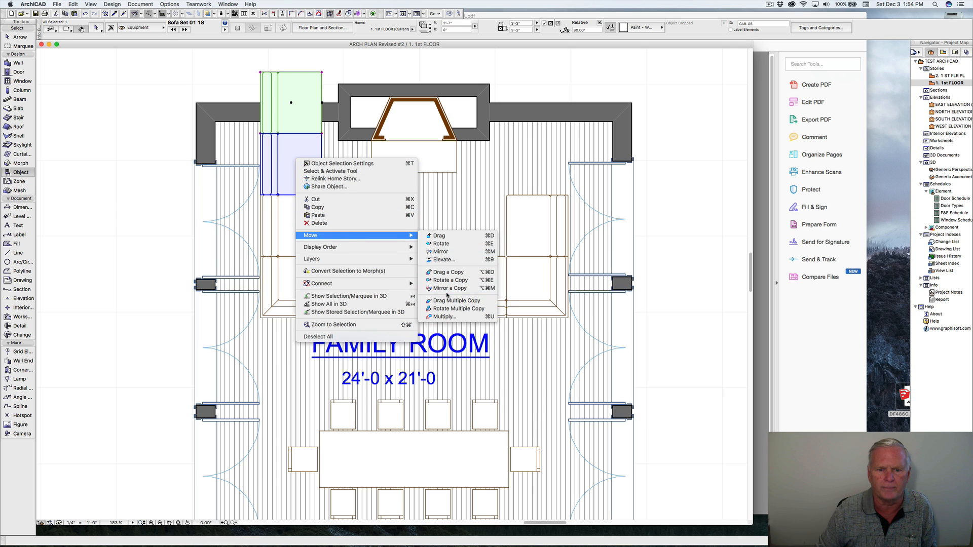
click(448, 289)
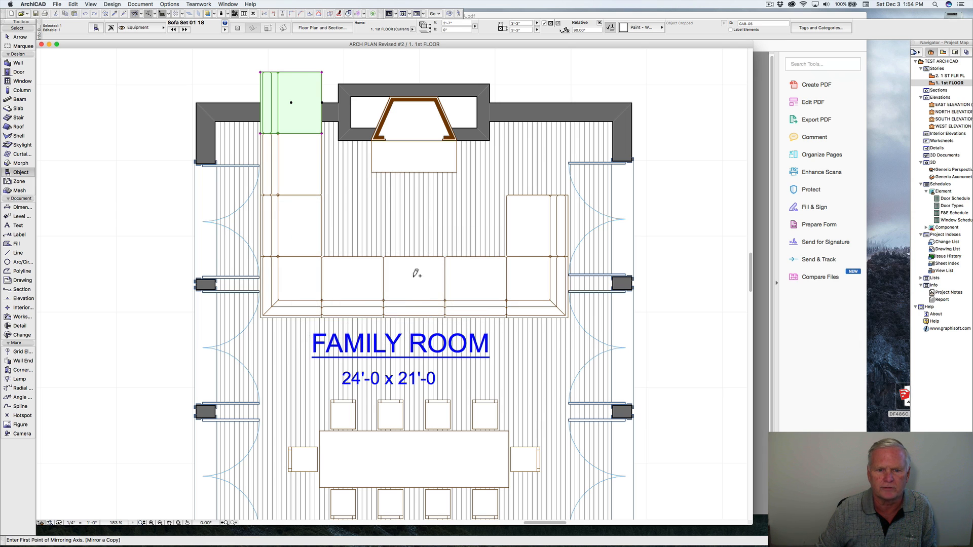
click(414, 257)
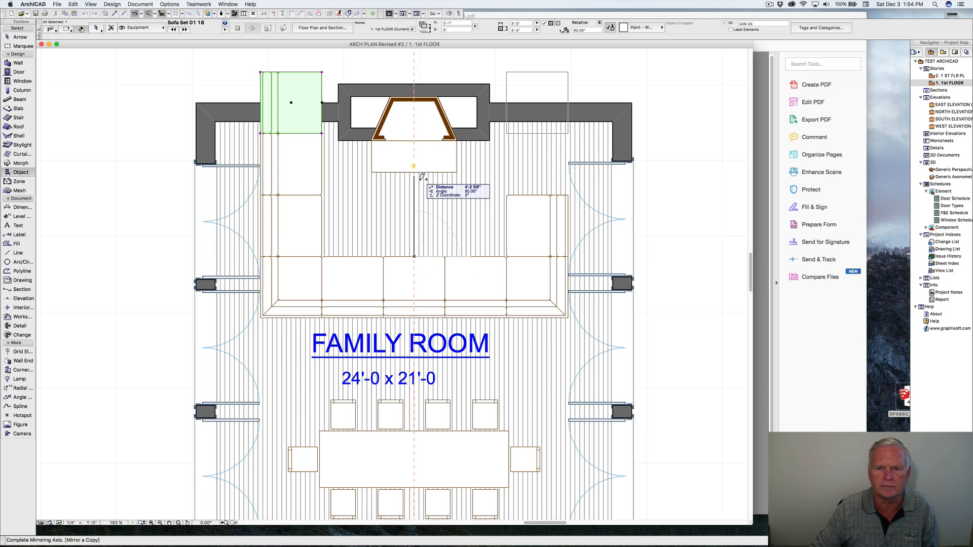
click(421, 178)
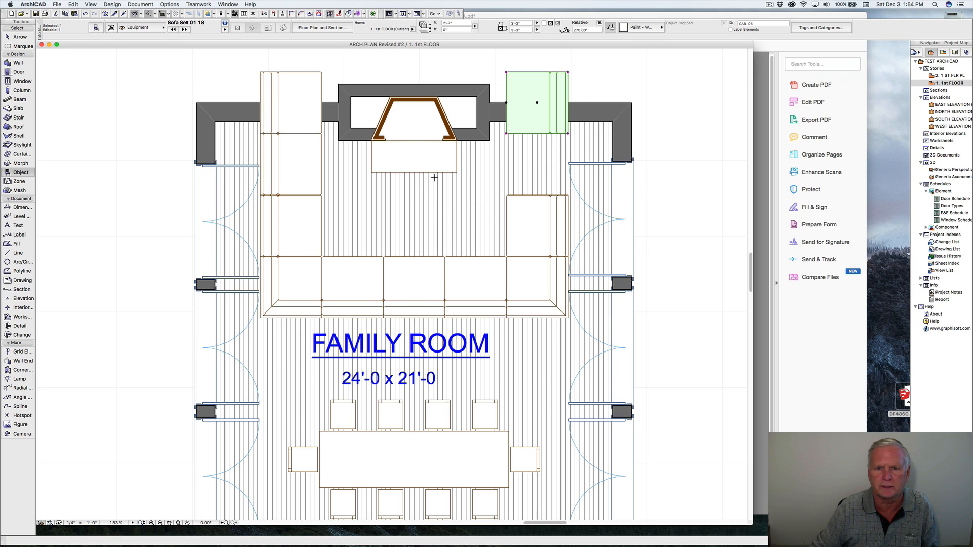
Move the mirrored sofa unit down against the right side unit, and return it one unit length toward the fireplace wall.
click(567, 133)
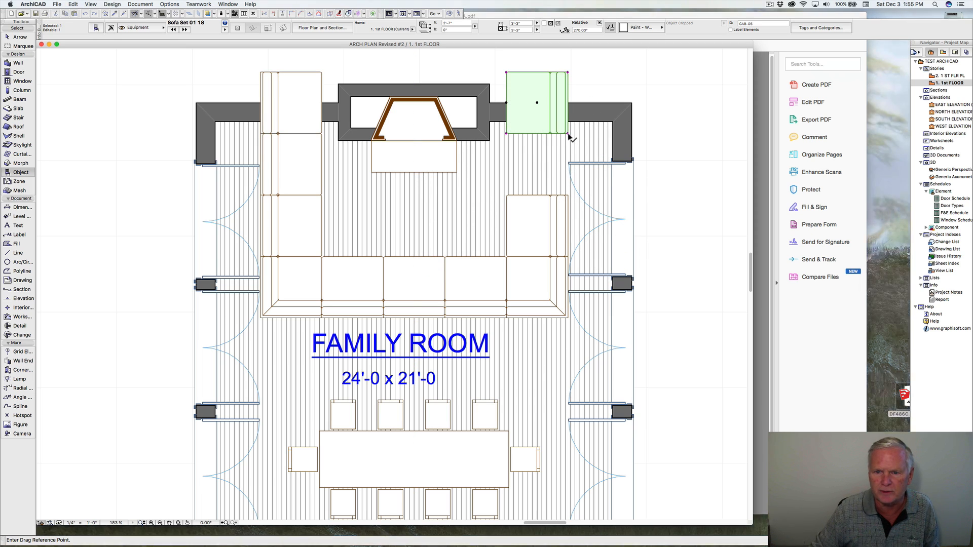
click(570, 201)
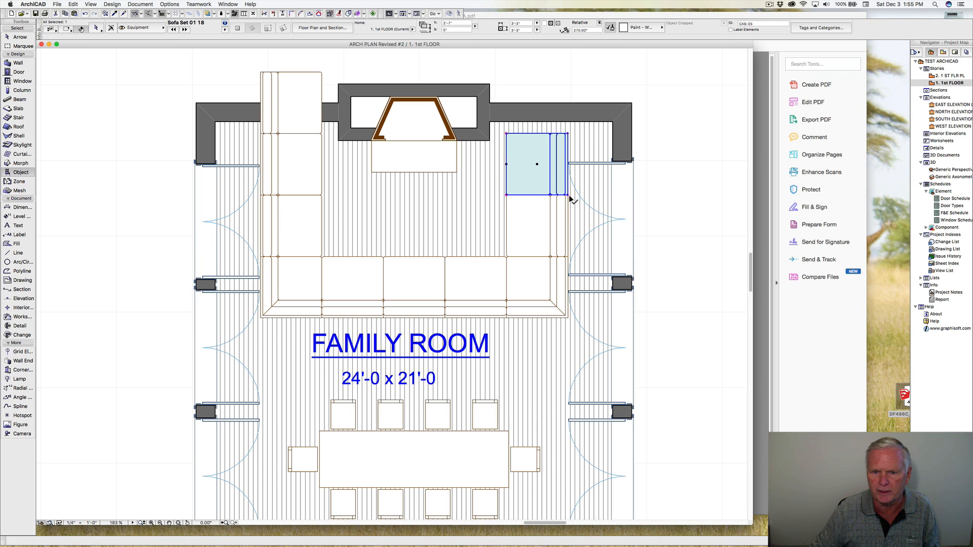
right_click(543, 163)
mouse_move(571, 236)
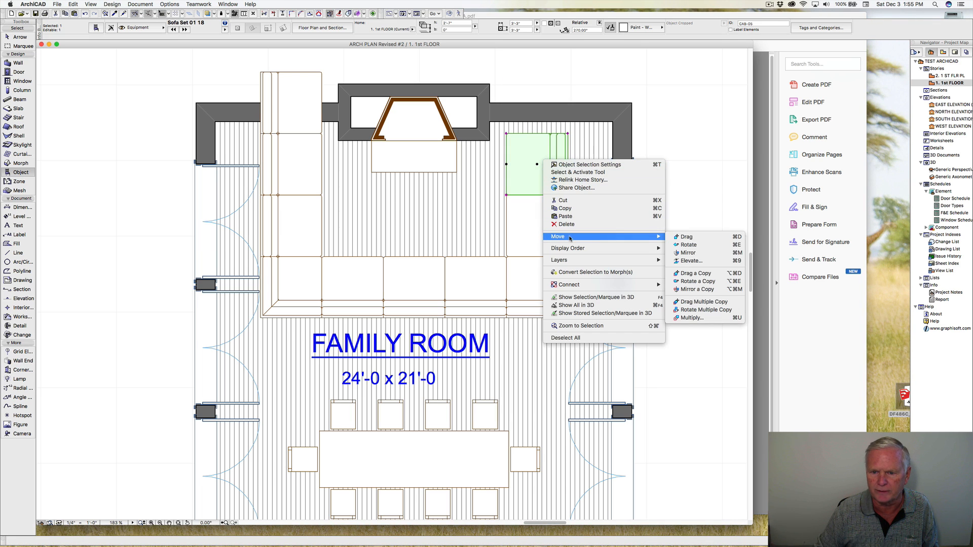
click(686, 273)
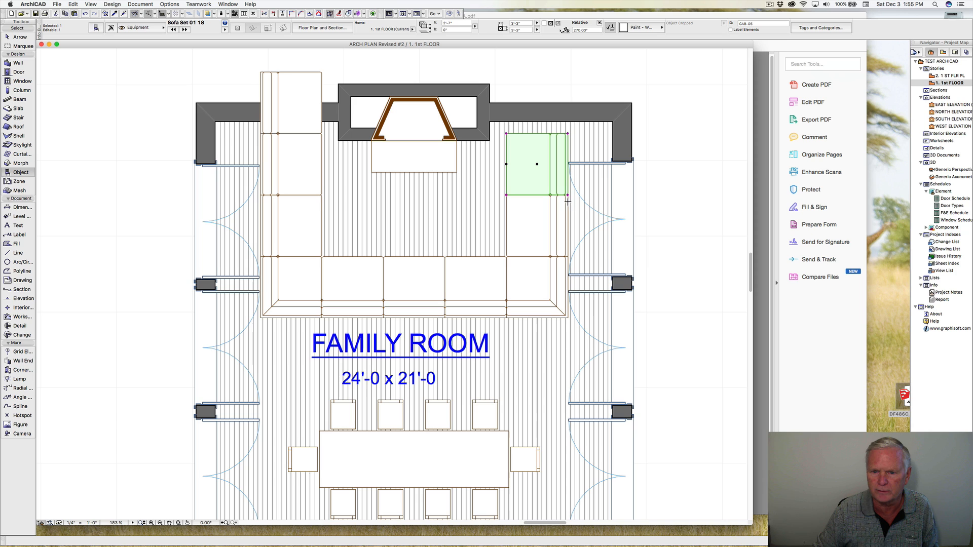
click(569, 195)
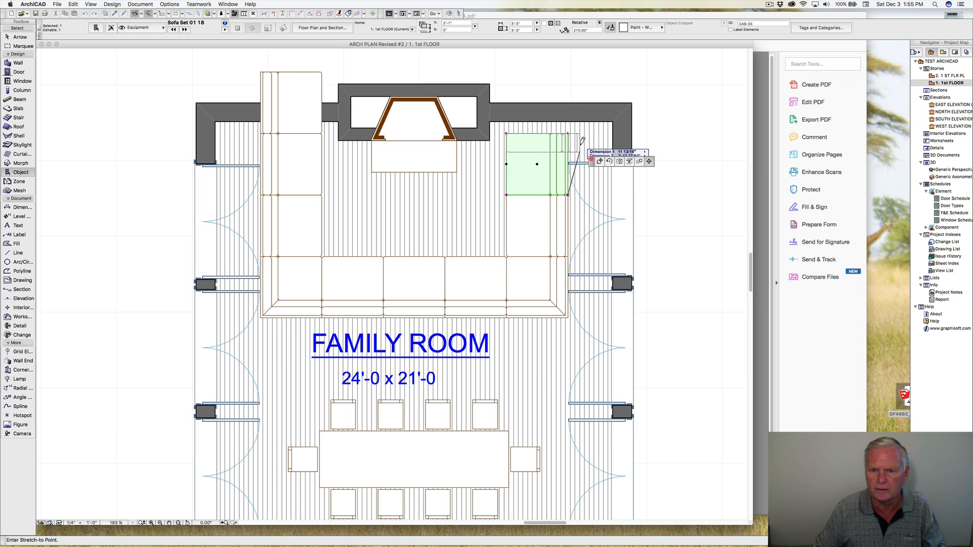
click(568, 195)
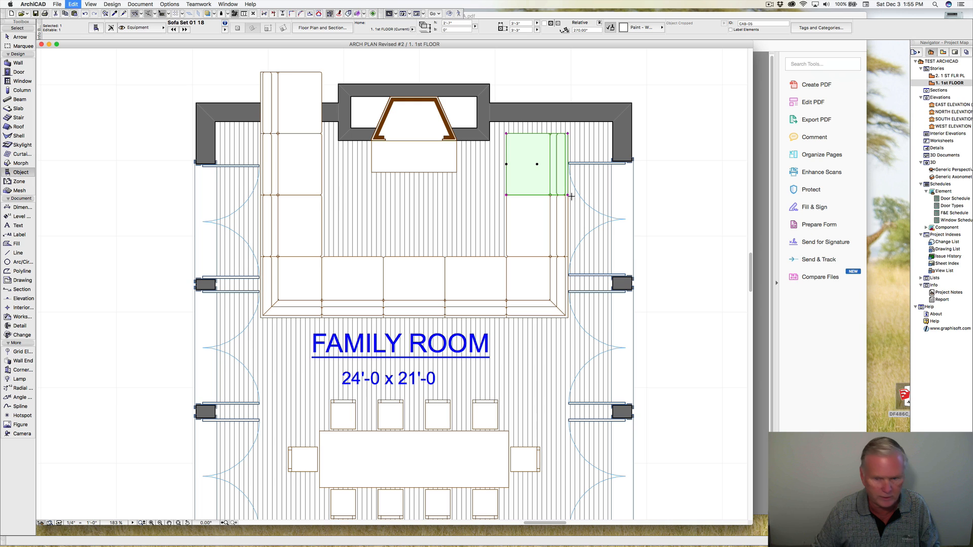
click(568, 195)
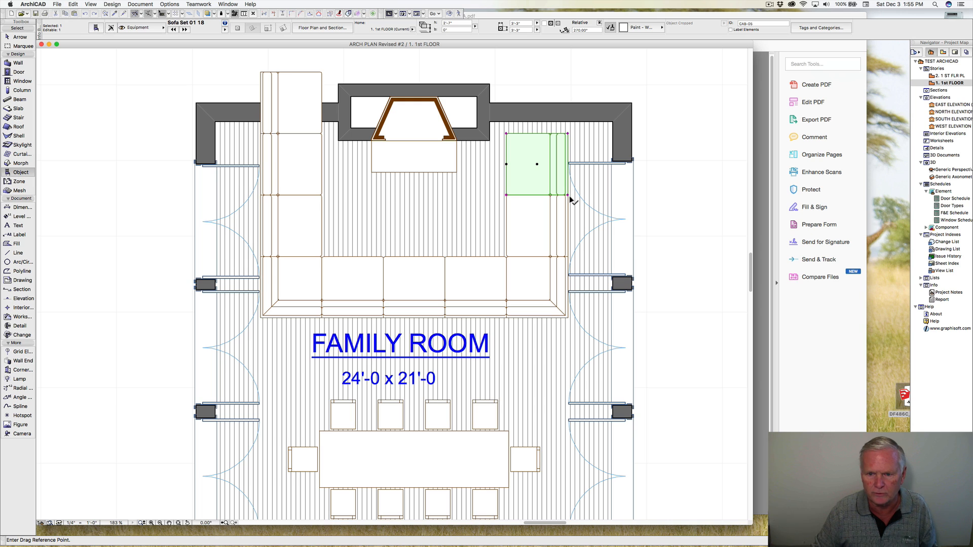
click(569, 134)
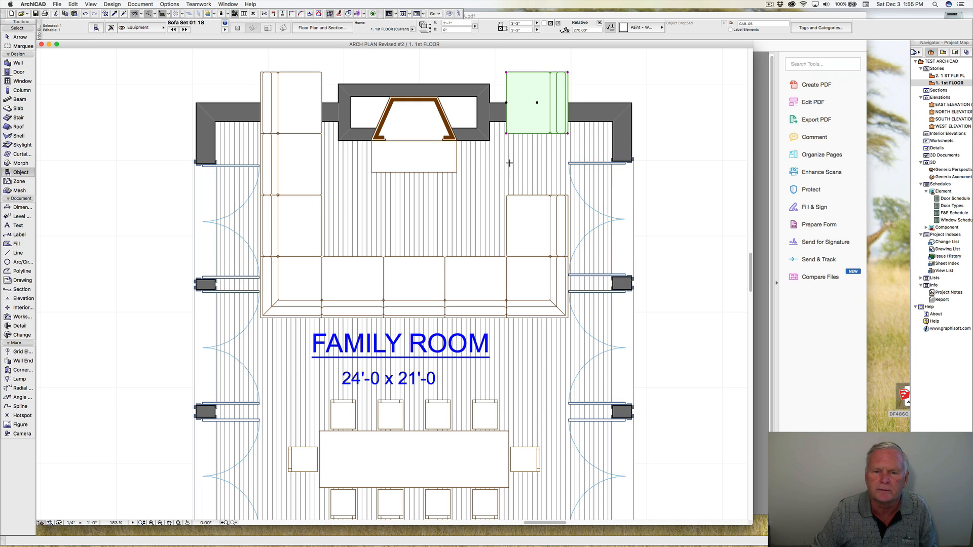
Copy the mirrored sofa unit down into the gap above the right side unit, and clear the selection.
right_click(529, 92)
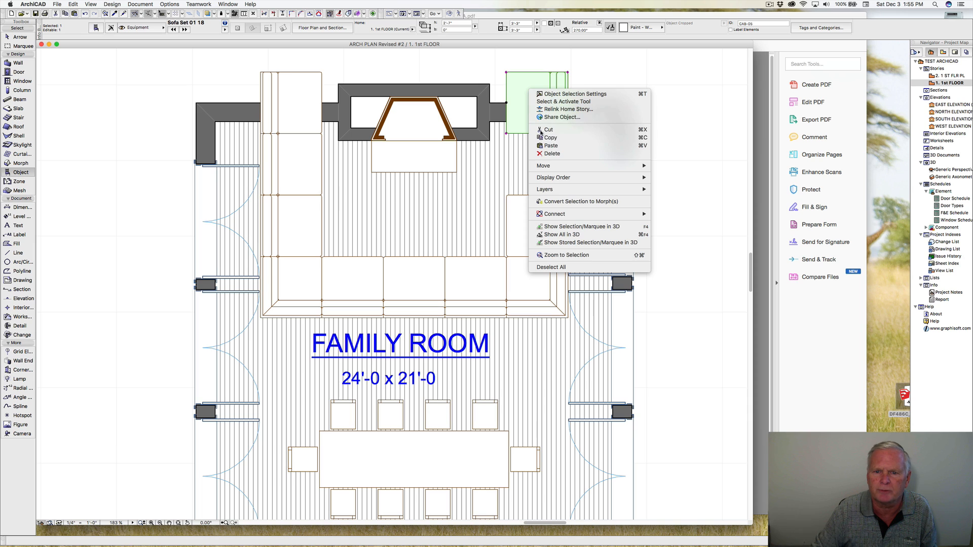
mouse_move(633, 166)
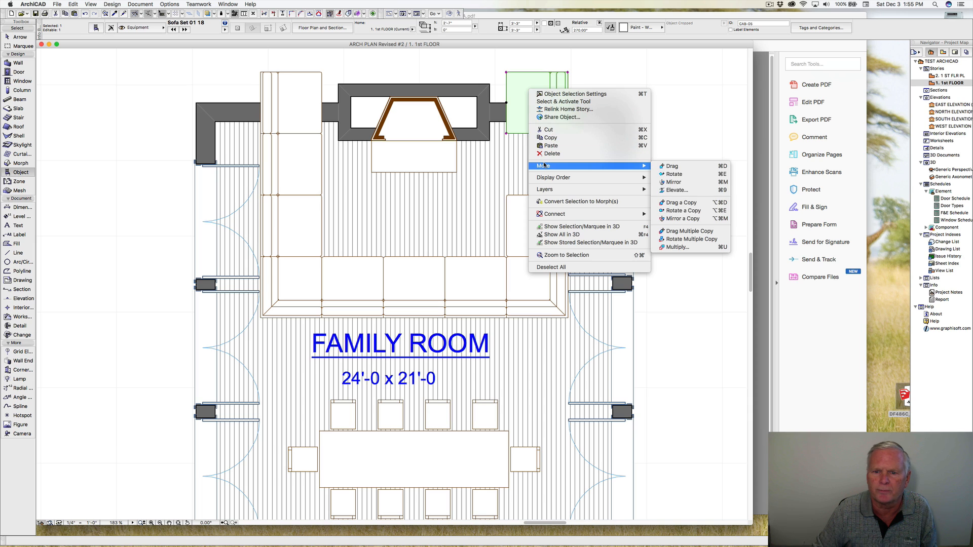
click(677, 203)
click(568, 133)
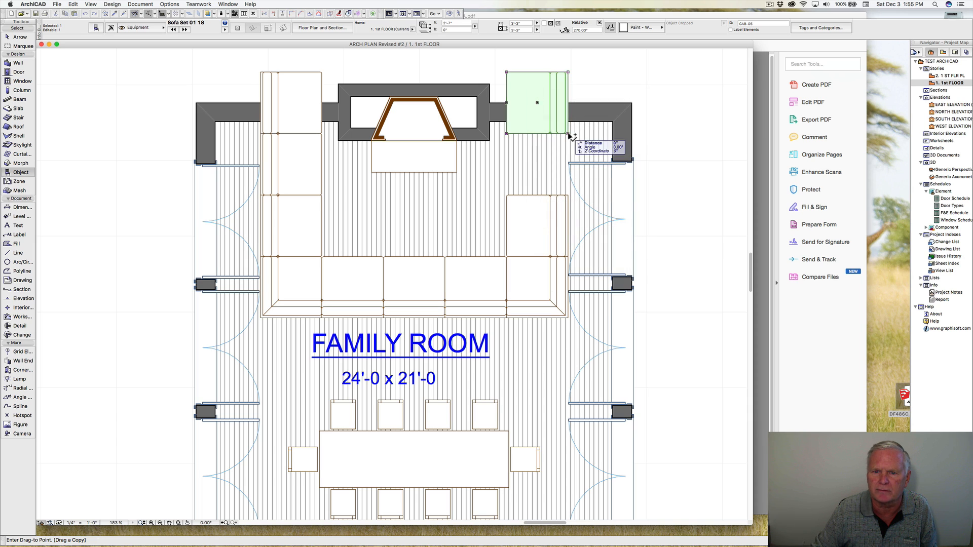
click(569, 195)
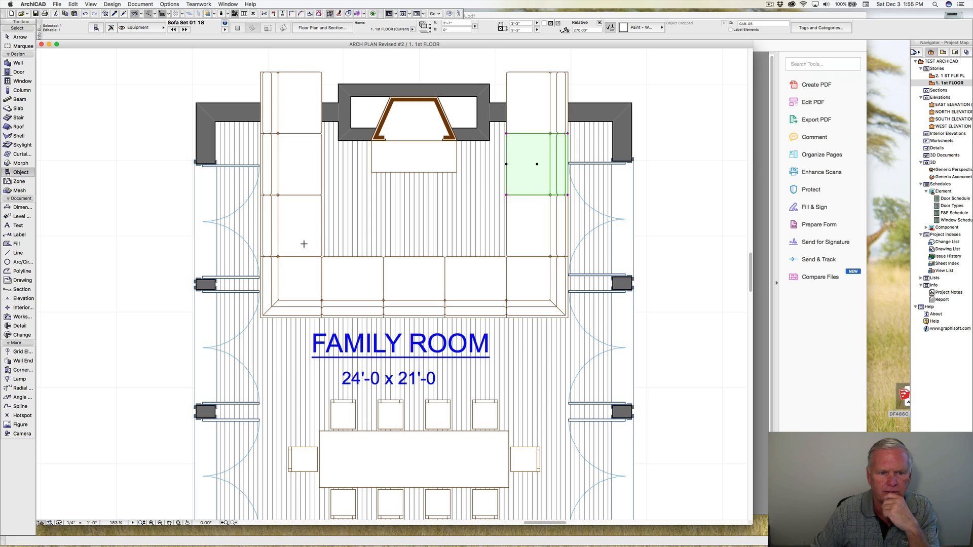
key(Escape)
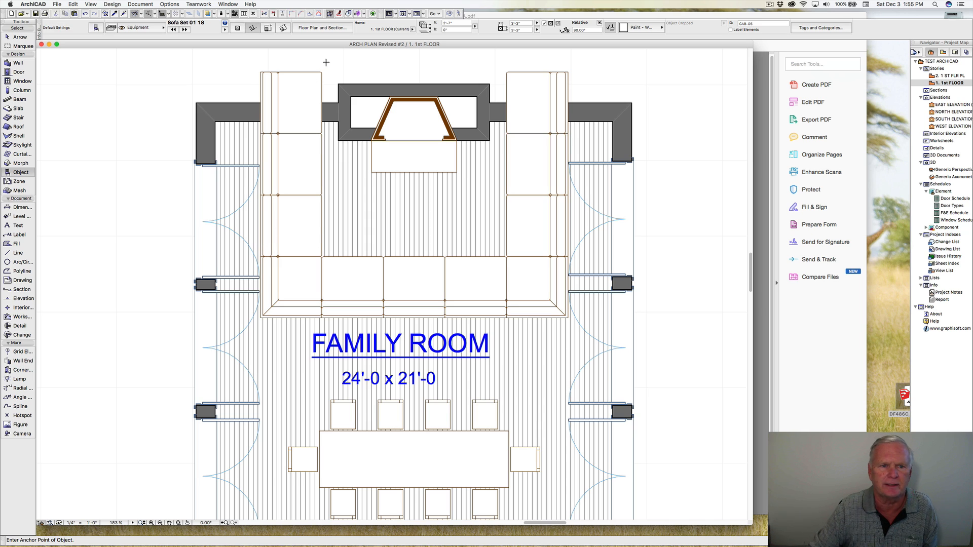
Move all six units of the two side columns 1 foot away from the sofa row, toward the fireplace wall.
shift+click(291, 108)
shift+click(293, 161)
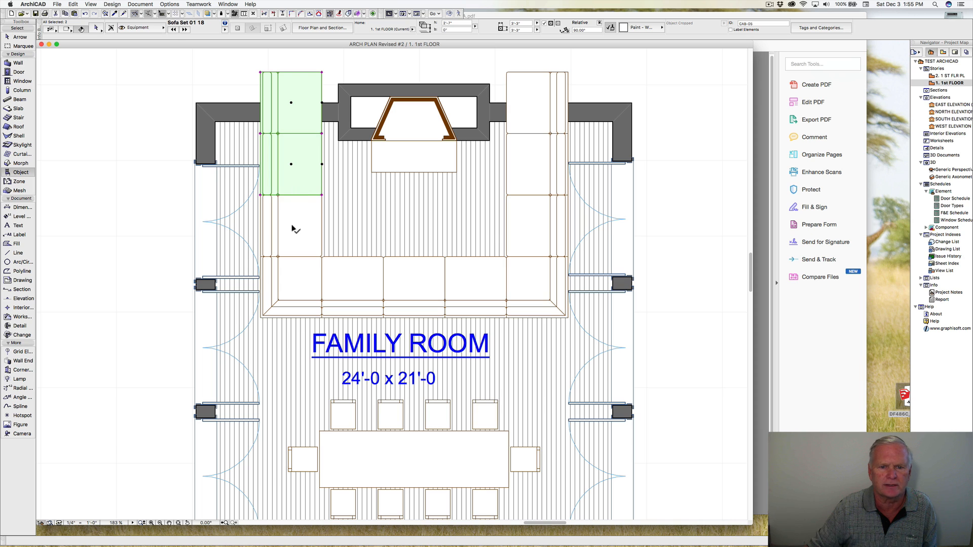
shift+click(292, 229)
shift+click(528, 203)
shift+click(529, 166)
shift+click(522, 124)
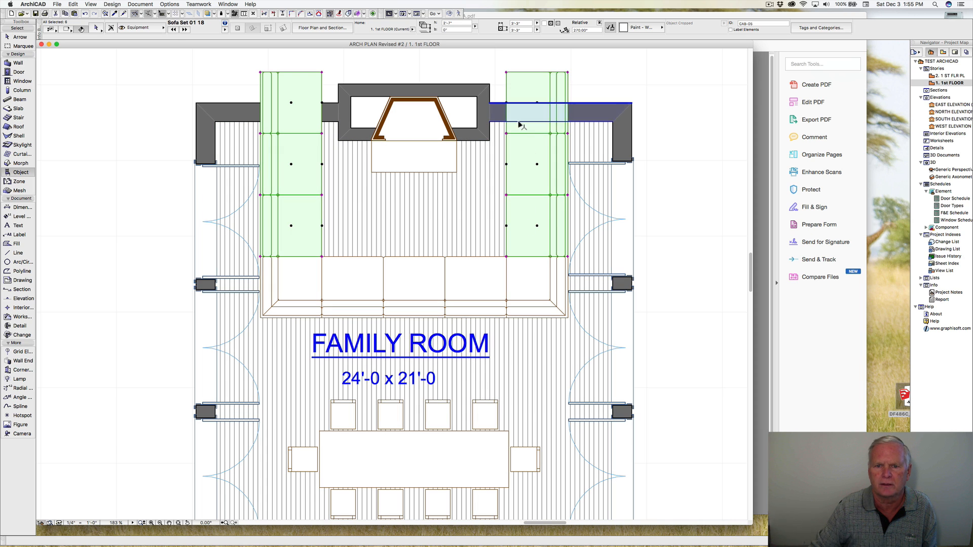
key(super+d)
click(526, 160)
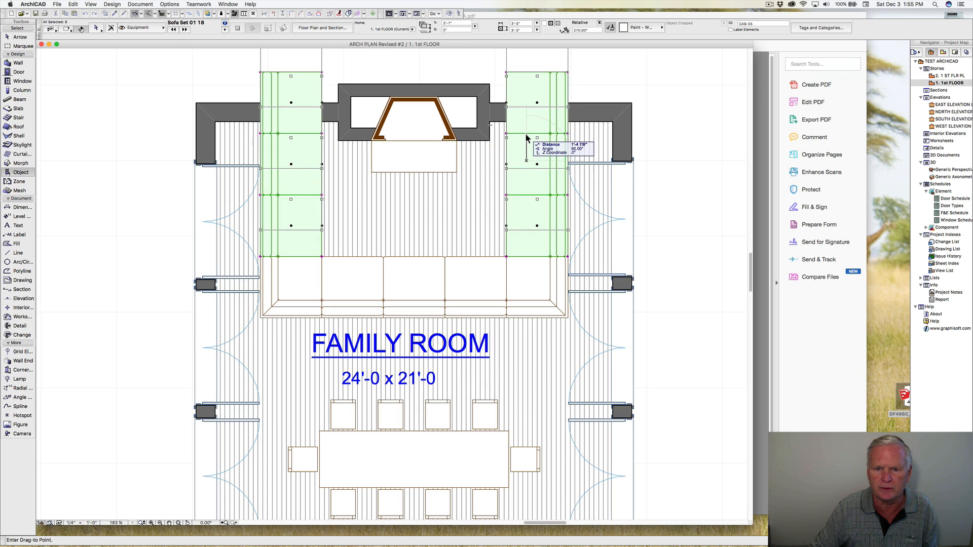
text(1)
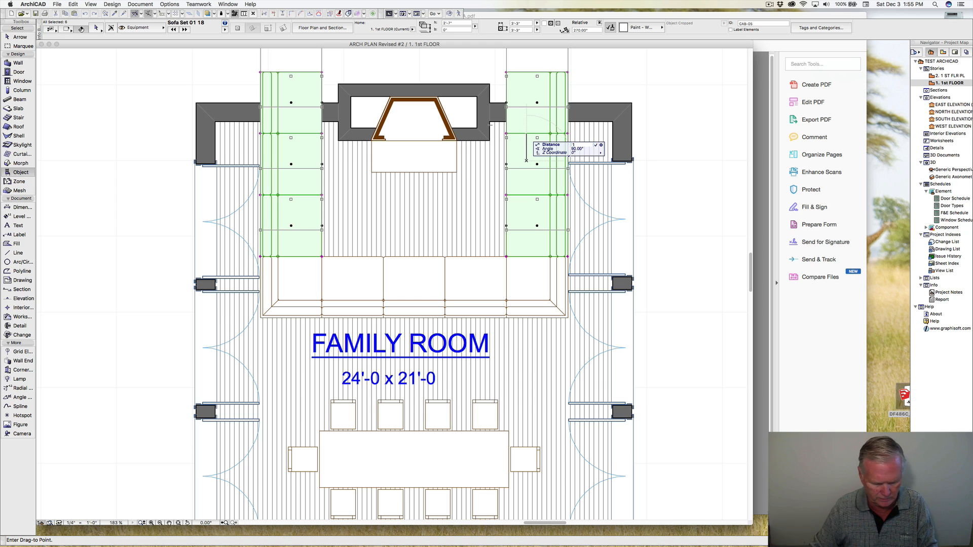
key(Return)
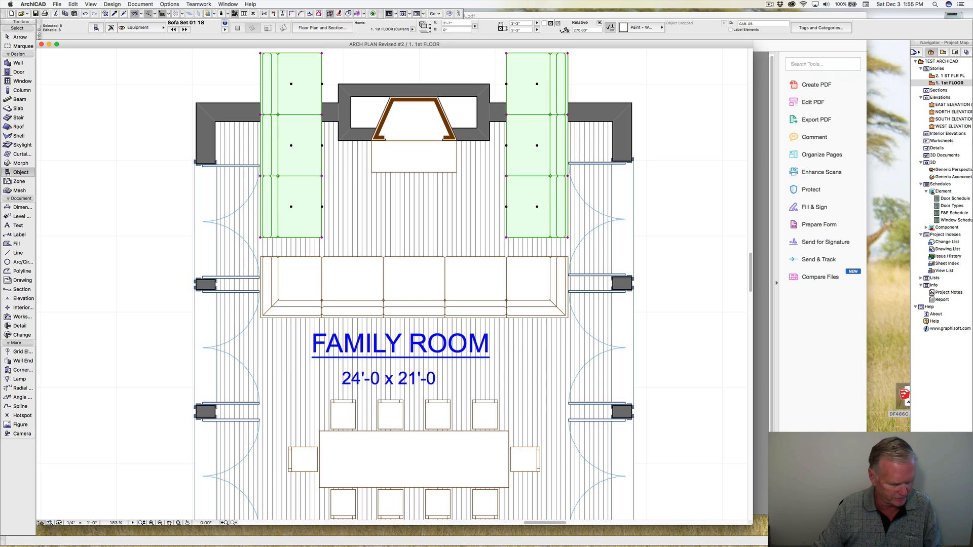
Move the six selected side units back down toward the sofa row.
key(super+d)
click(300, 199)
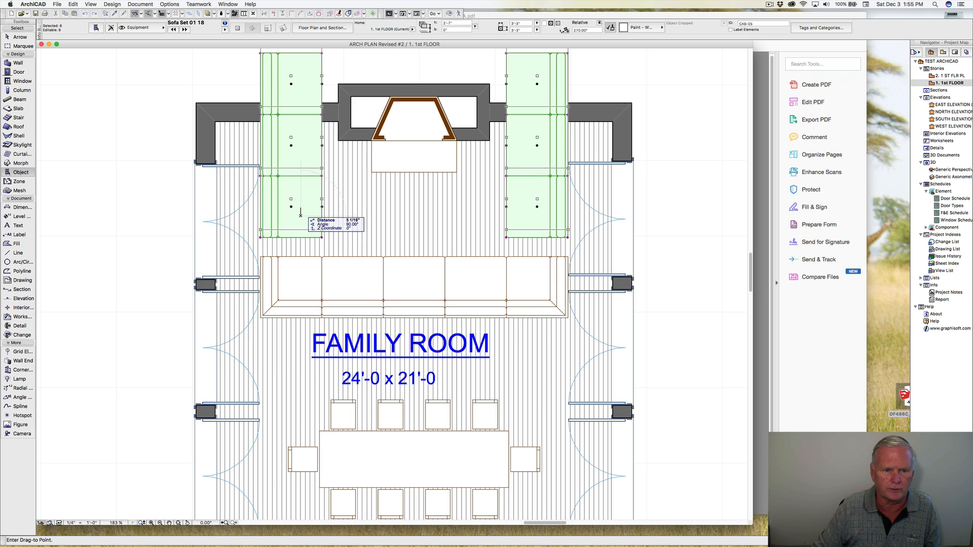
Drag the two side sofa runs 6" north, away from the long sofa in the family room.
text(6)
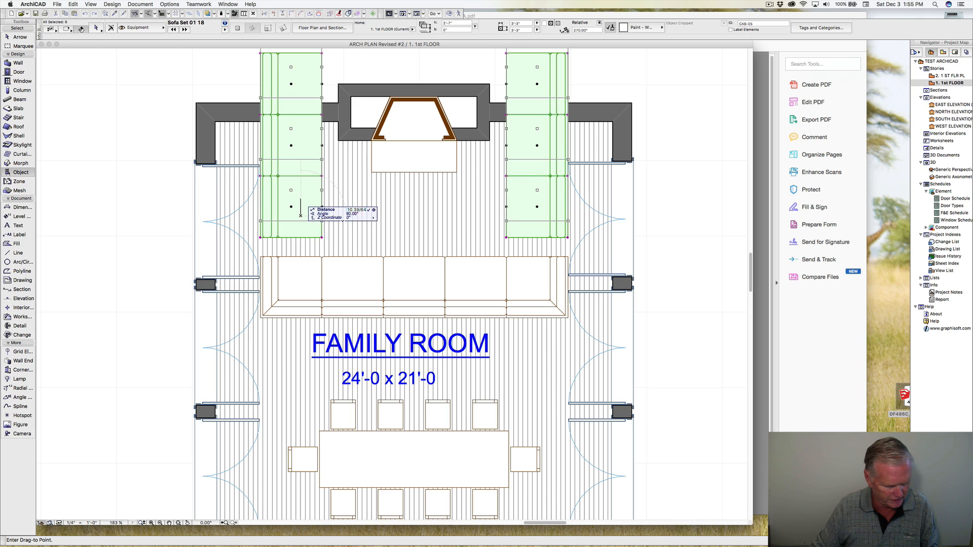
key(Return)
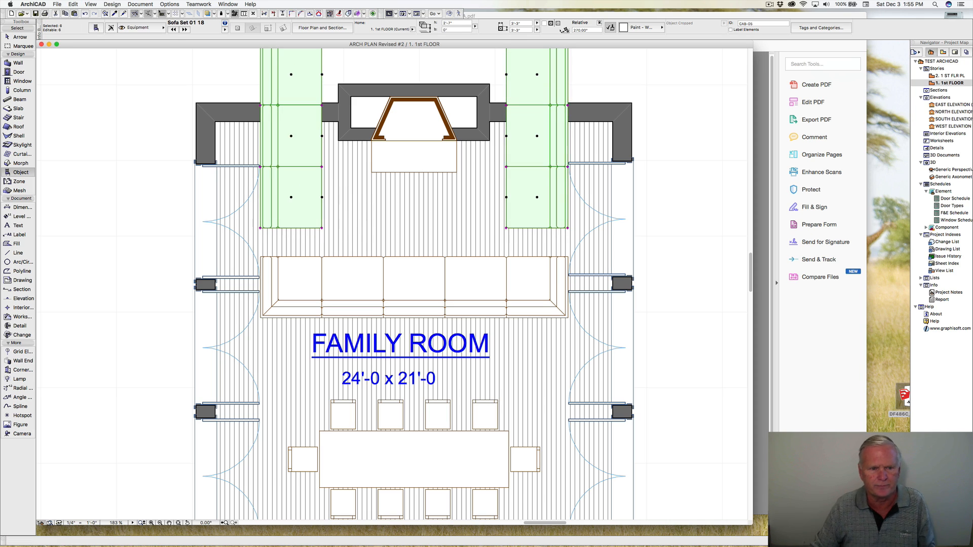
key(Escape)
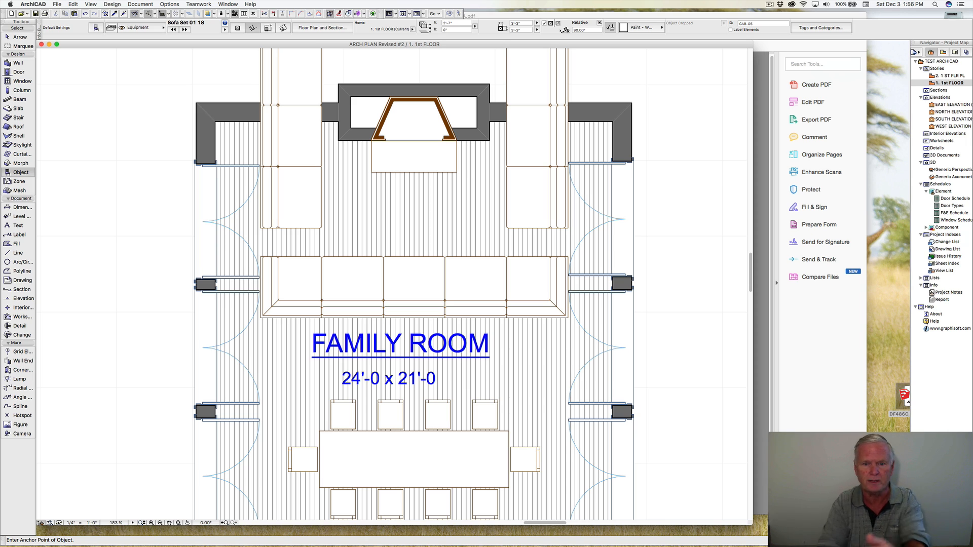
Select all eleven sofa pieces and move them together out of the family room into the empty area east of it.
scroll(298, 297, down, 5)
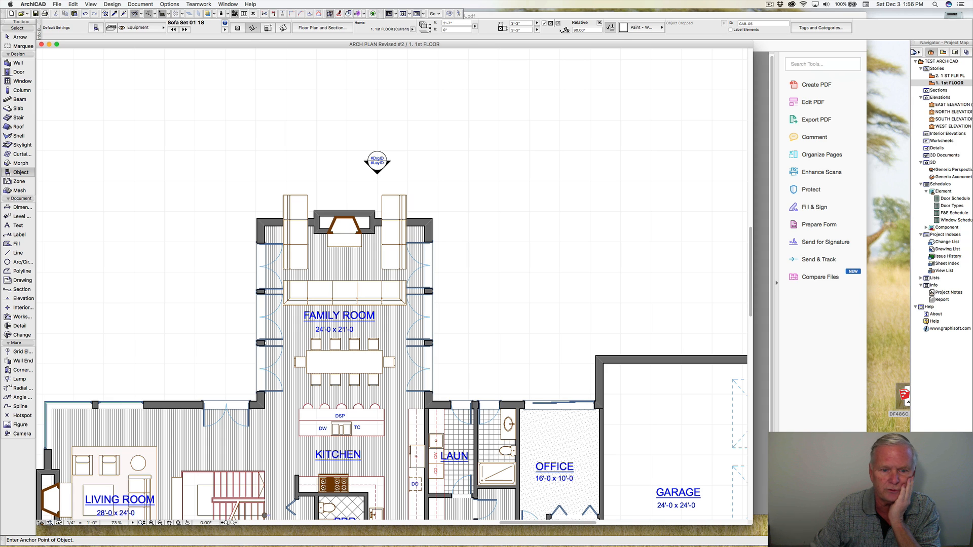
click(769, 5)
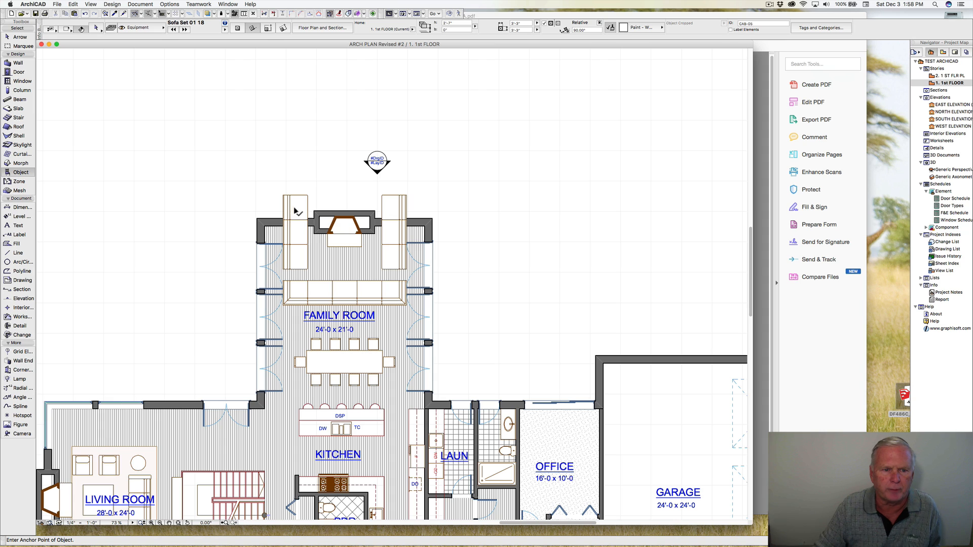
shift+click(297, 214)
shift+click(297, 233)
shift+click(297, 257)
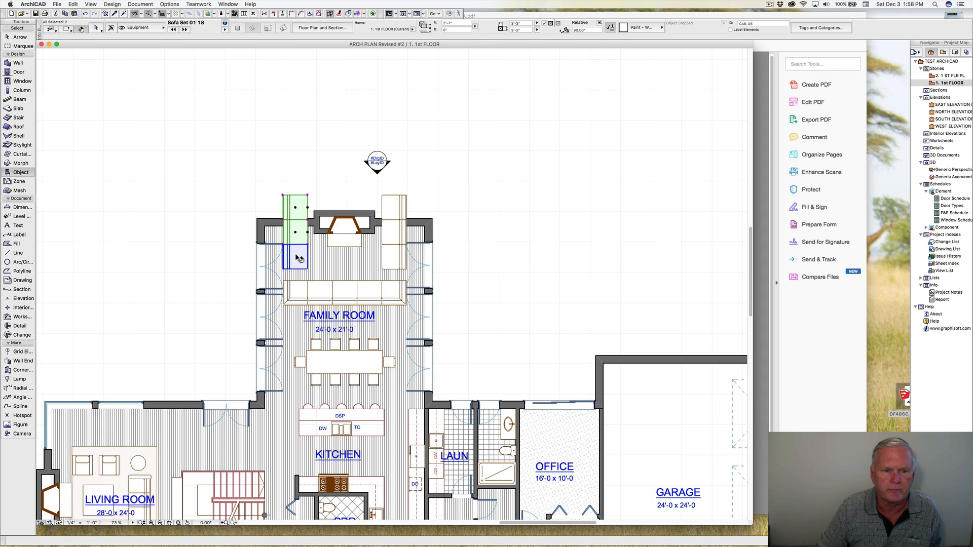
shift+click(299, 293)
shift+click(324, 296)
shift+click(347, 294)
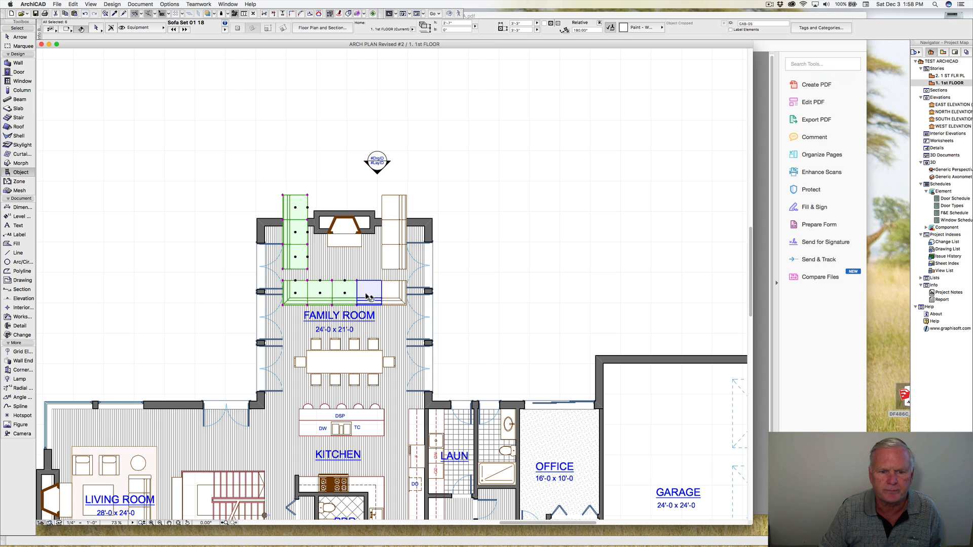
shift+click(372, 294)
shift+click(395, 294)
shift+click(395, 257)
shift+click(395, 233)
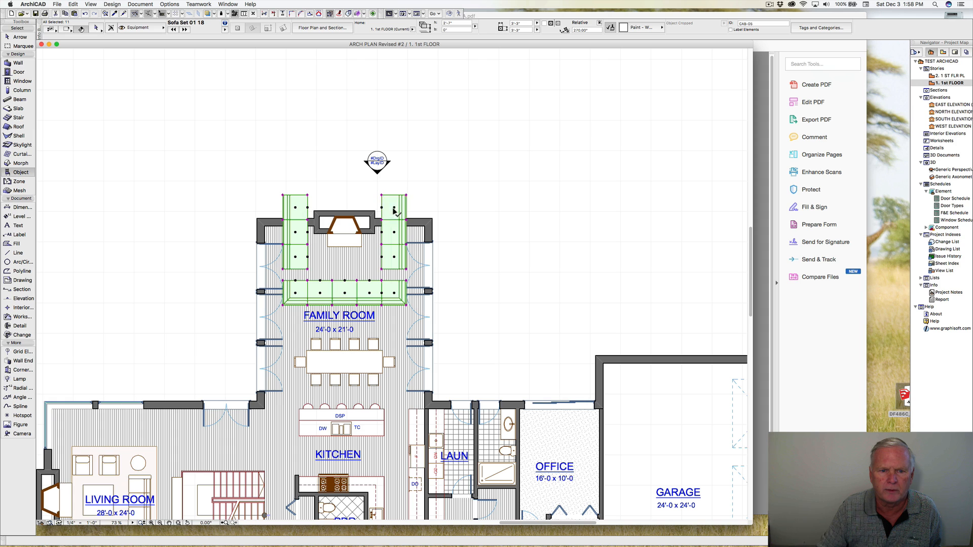
shift+click(395, 208)
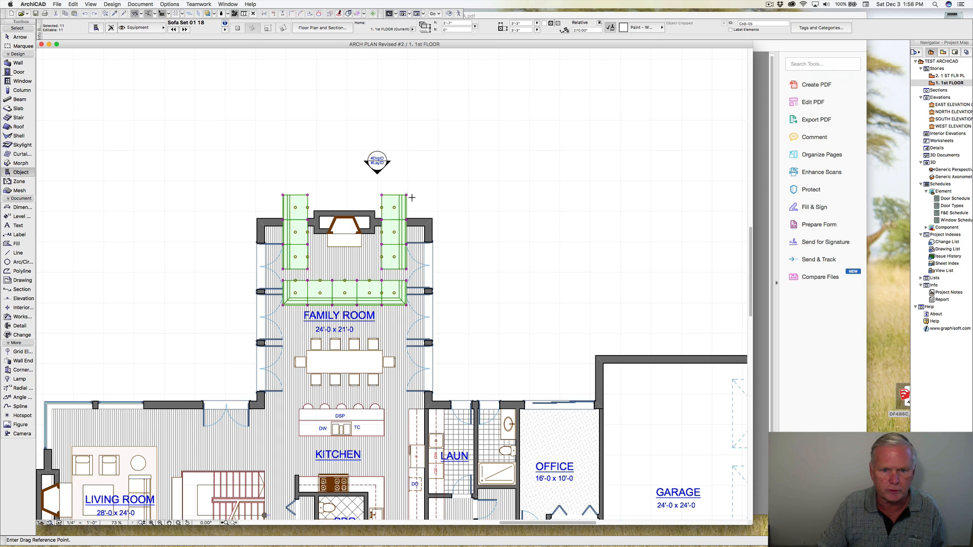
click(406, 196)
click(575, 201)
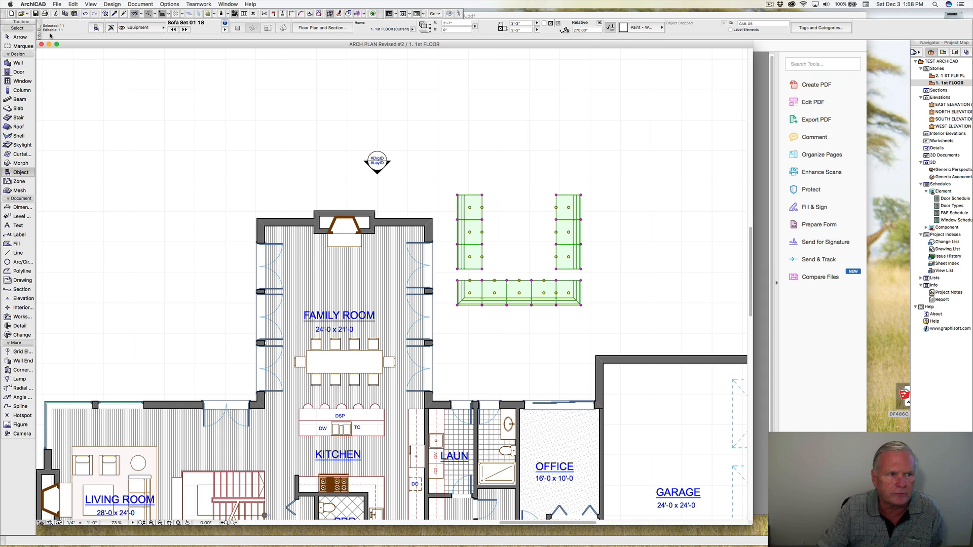
Draw a rectangular marquee around the family room's north end, enclosing the fireplace wall and the northernmost doors on both sides.
click(21, 45)
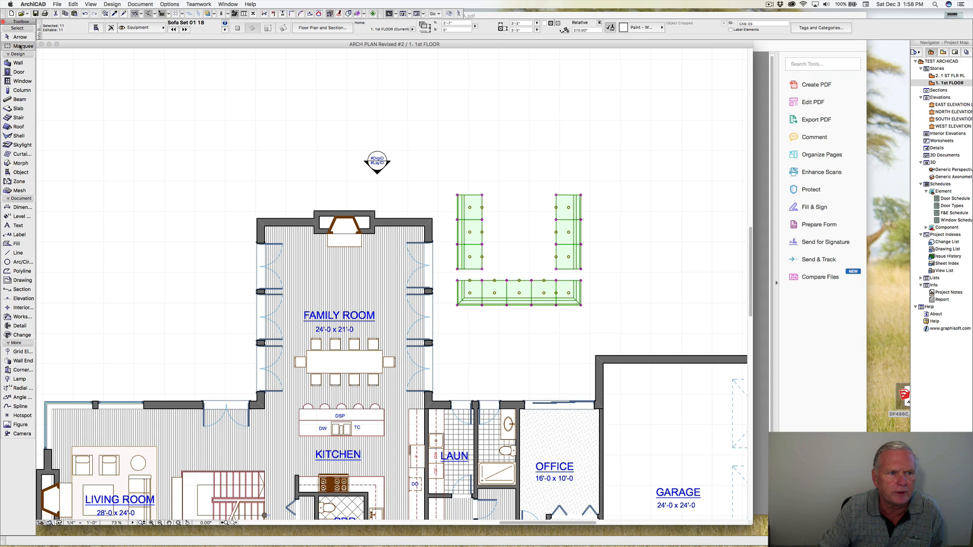
click(72, 62)
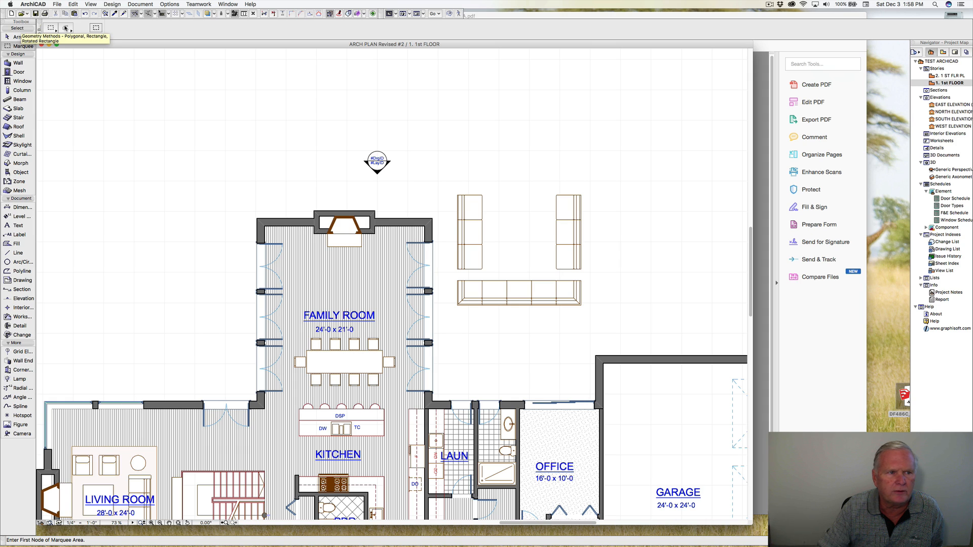
click(66, 28)
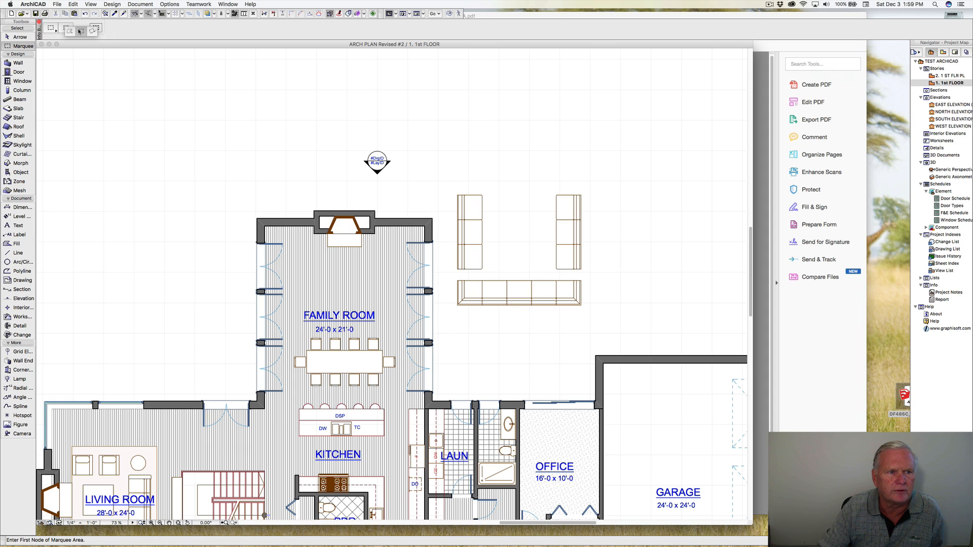
click(79, 31)
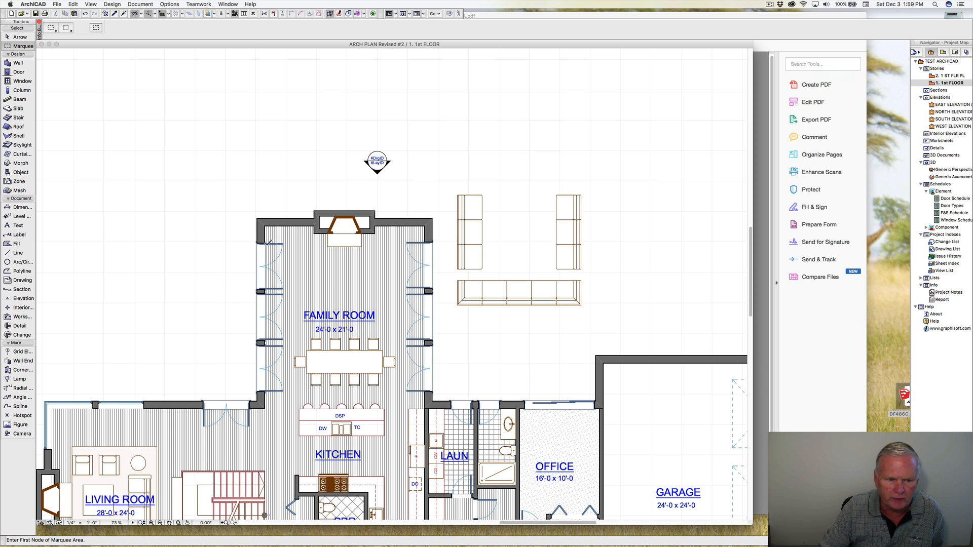
click(248, 291)
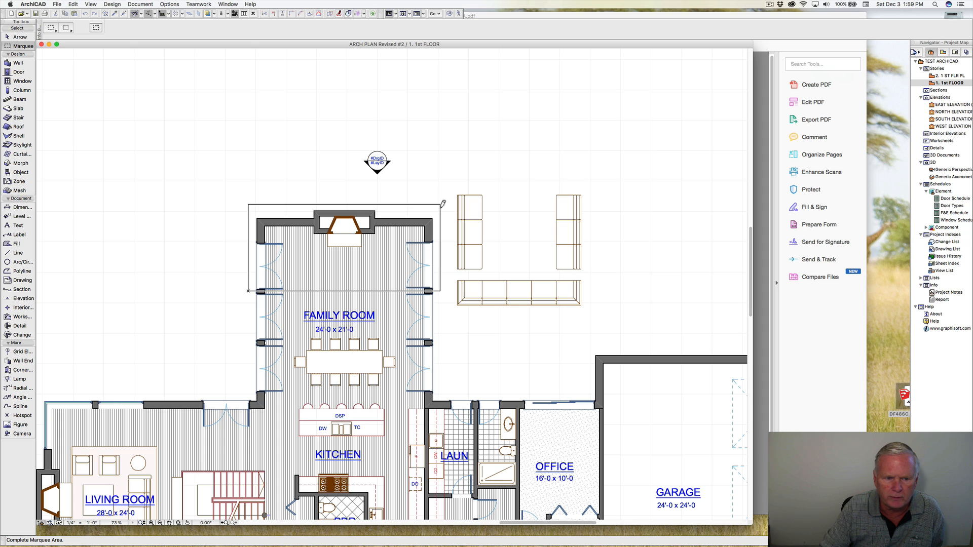
click(440, 205)
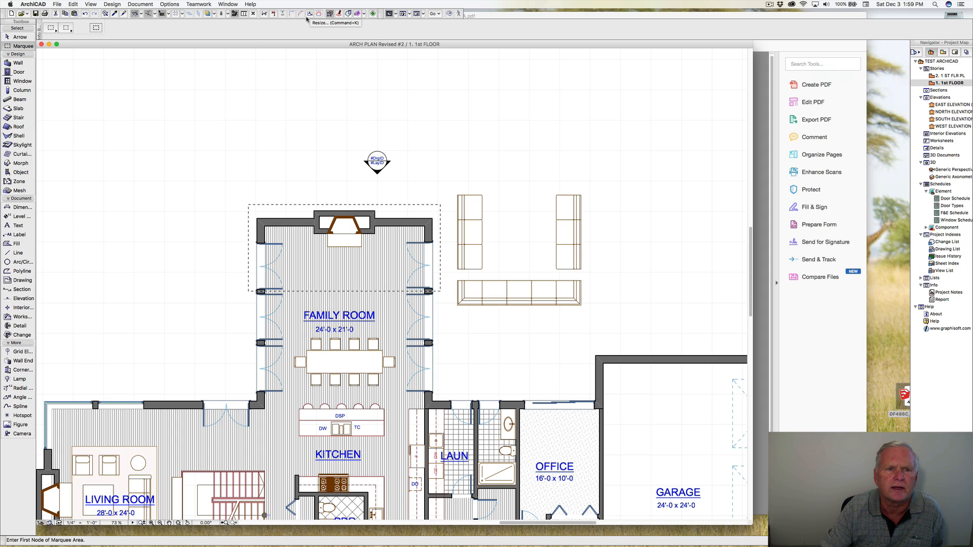
Stretch the marqueed end of the family room straight north from the hearth's front corner, level with the relocated sofas' north end, and clear the marquee.
click(75, 5)
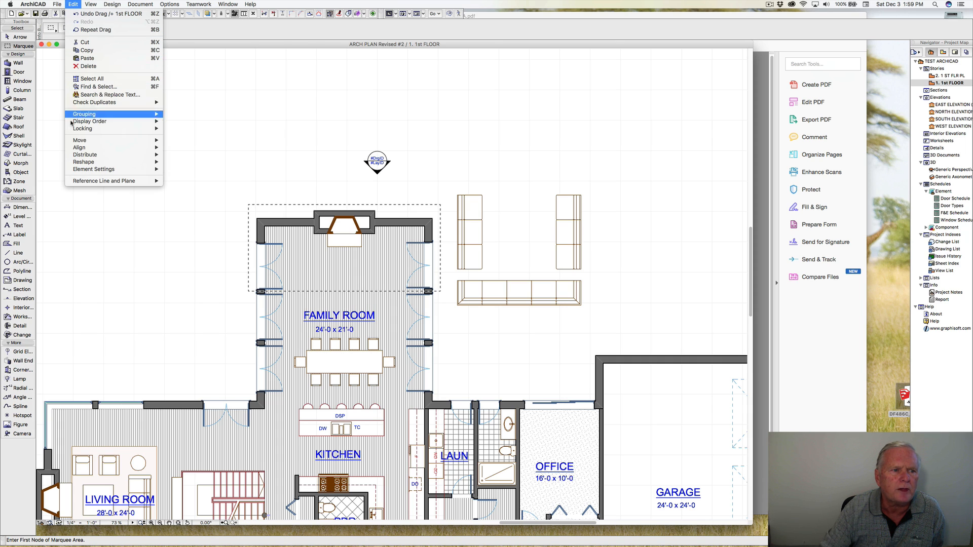
mouse_move(152, 162)
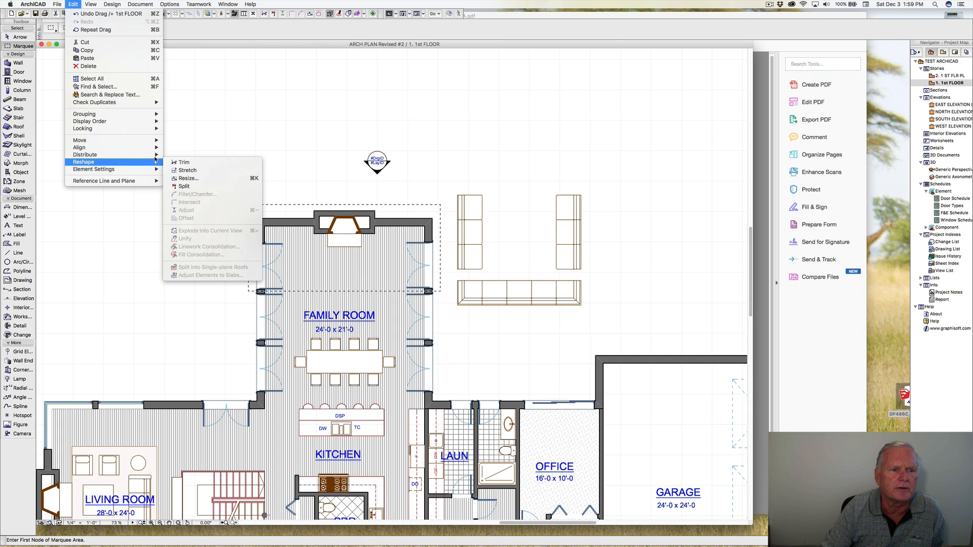
click(195, 171)
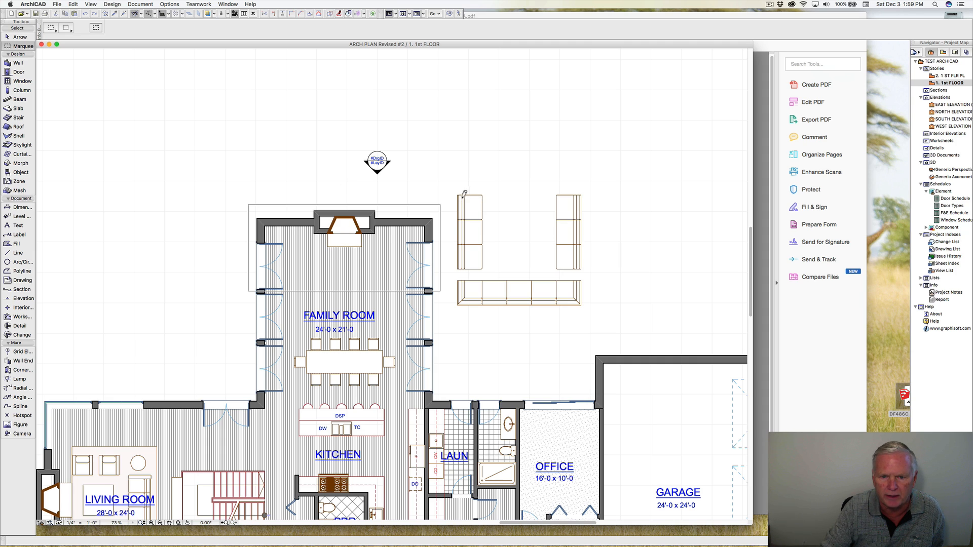
click(362, 247)
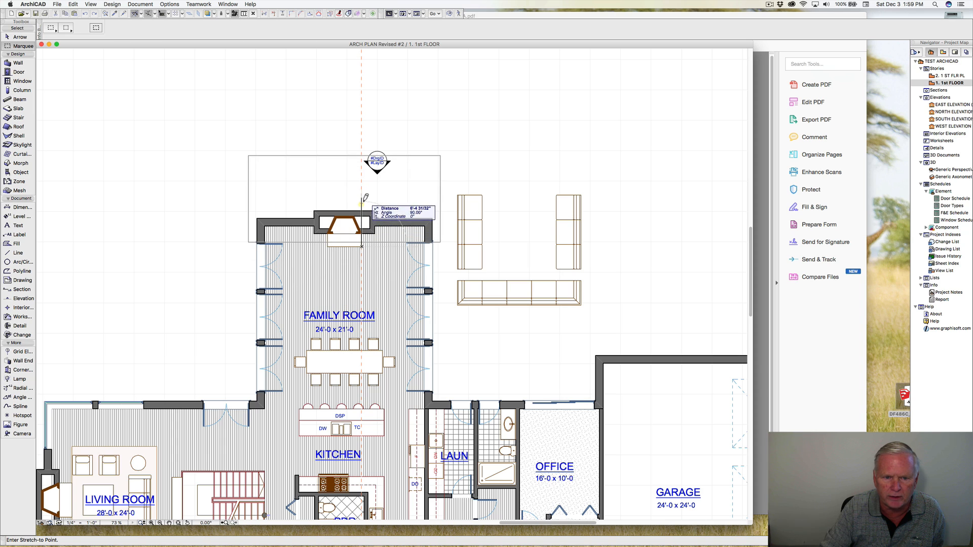
click(484, 194)
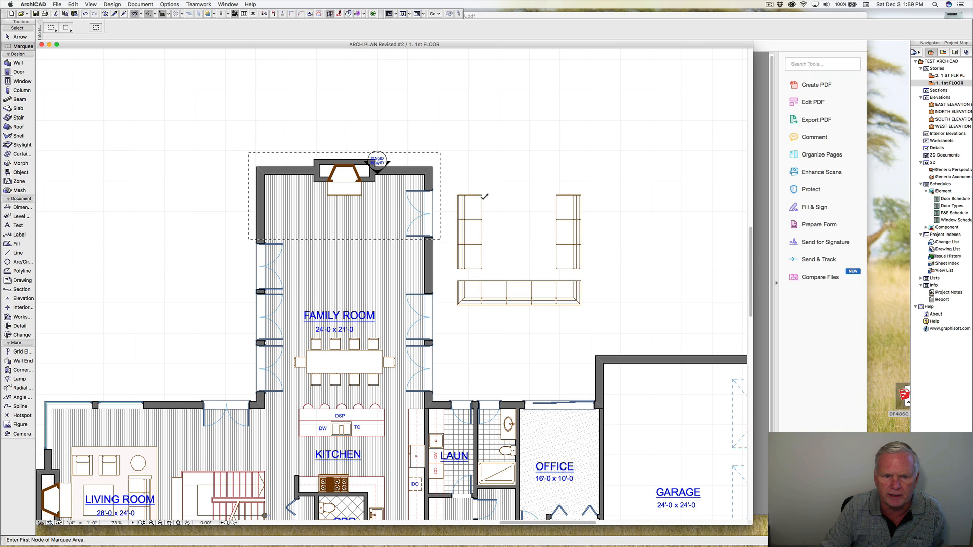
double_click(471, 143)
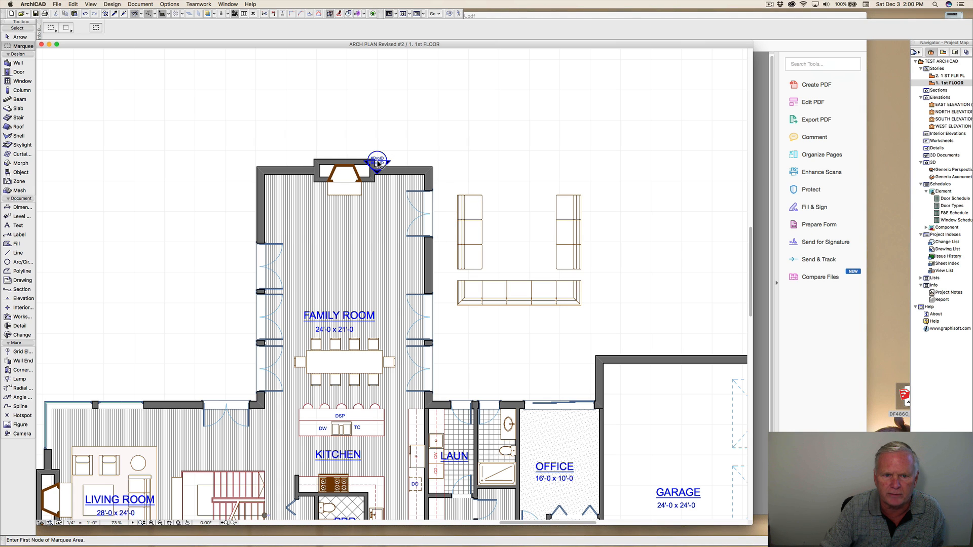
Move the north elevation marker straight north, clear of the extended fireplace wall.
click(378, 164)
key(super+d)
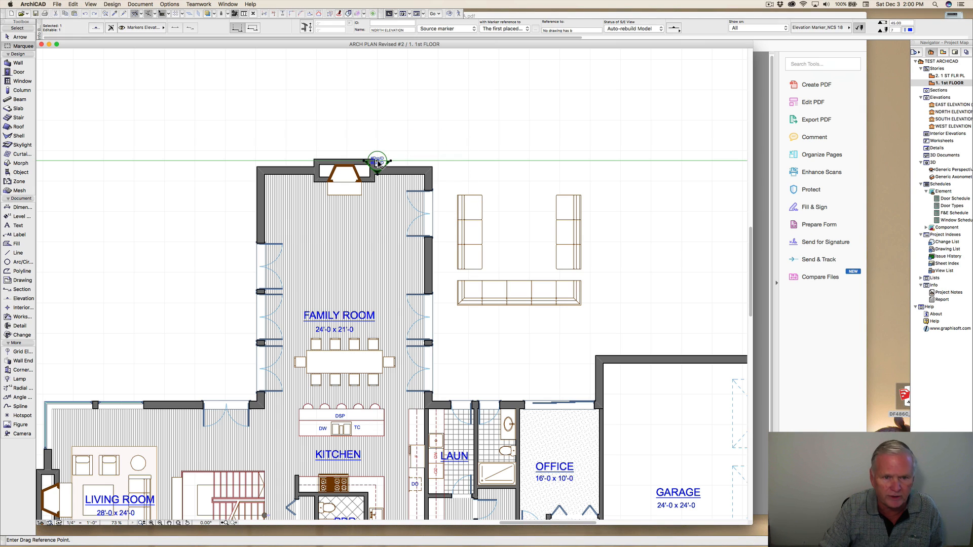
click(377, 163)
click(377, 90)
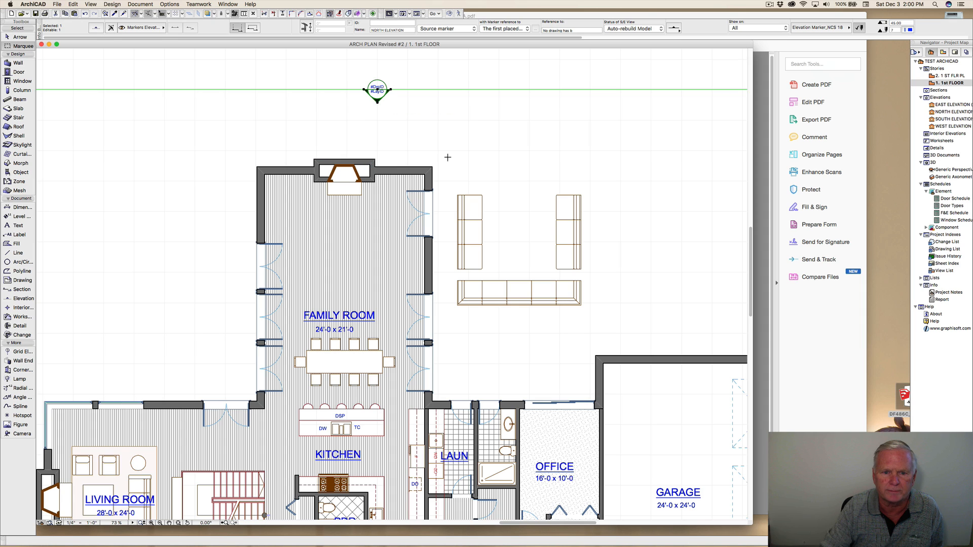
key(Escape)
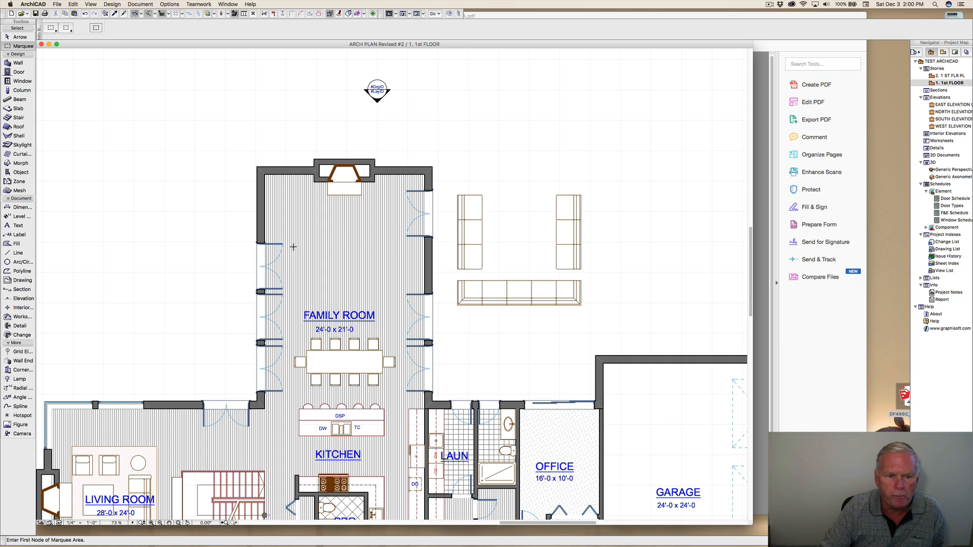
Move the northernmost double door in the family room's west wall north, close to the room's corner.
click(269, 248)
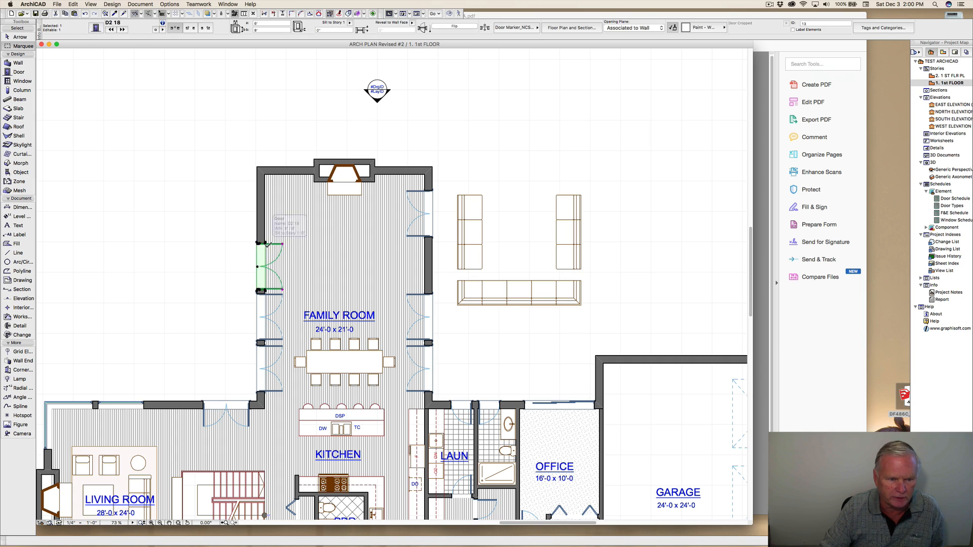
key(super+d)
click(267, 245)
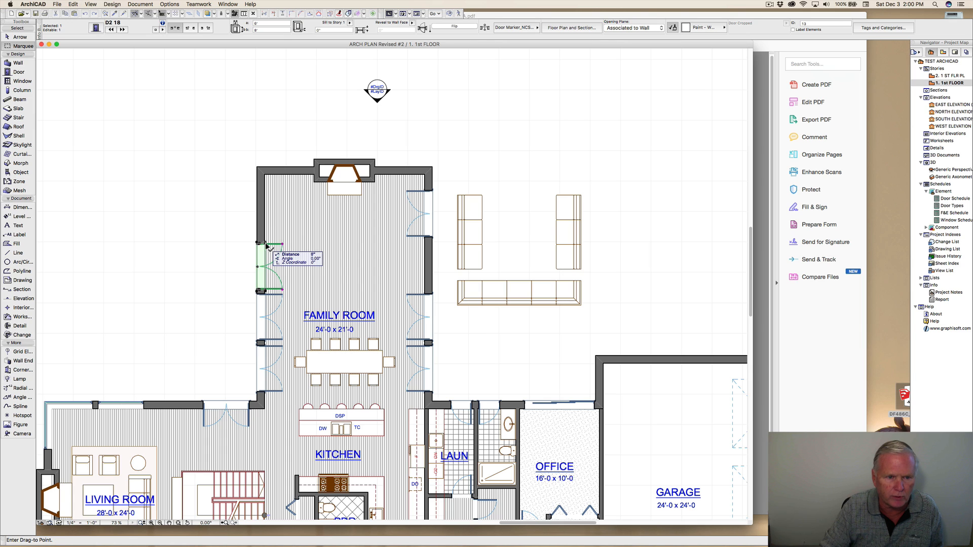
click(266, 189)
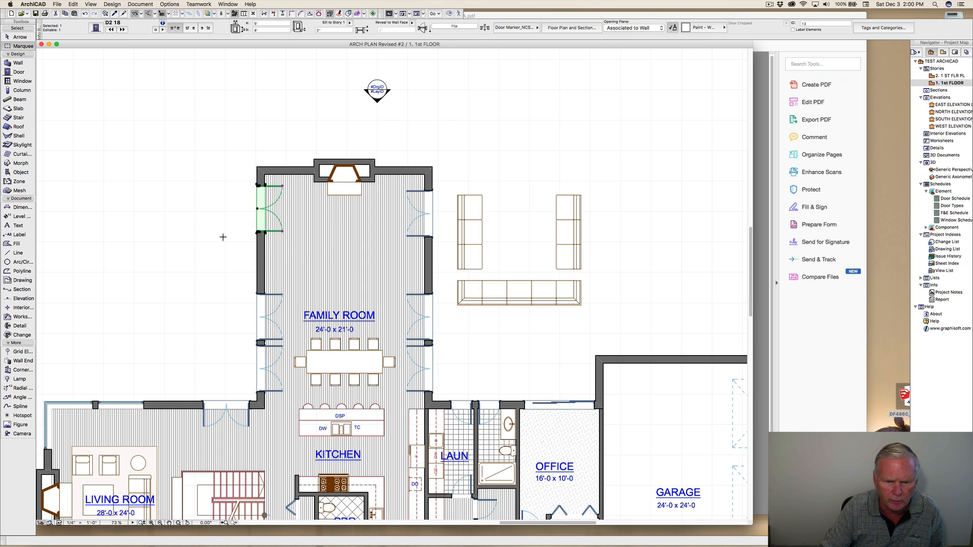
key(Escape)
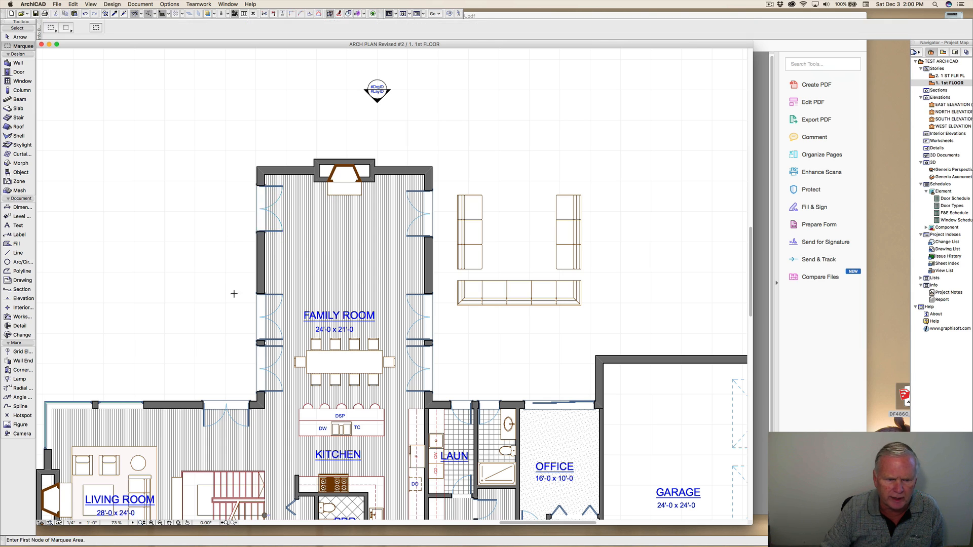
Move the middle double door in the west wall north, roughly midway between the other two doors.
shift+click(259, 299)
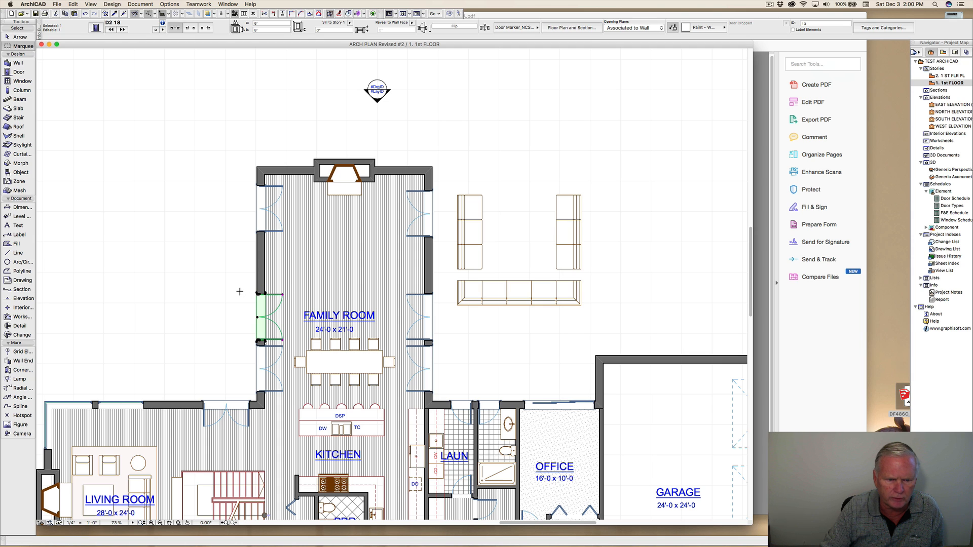
key(super+d)
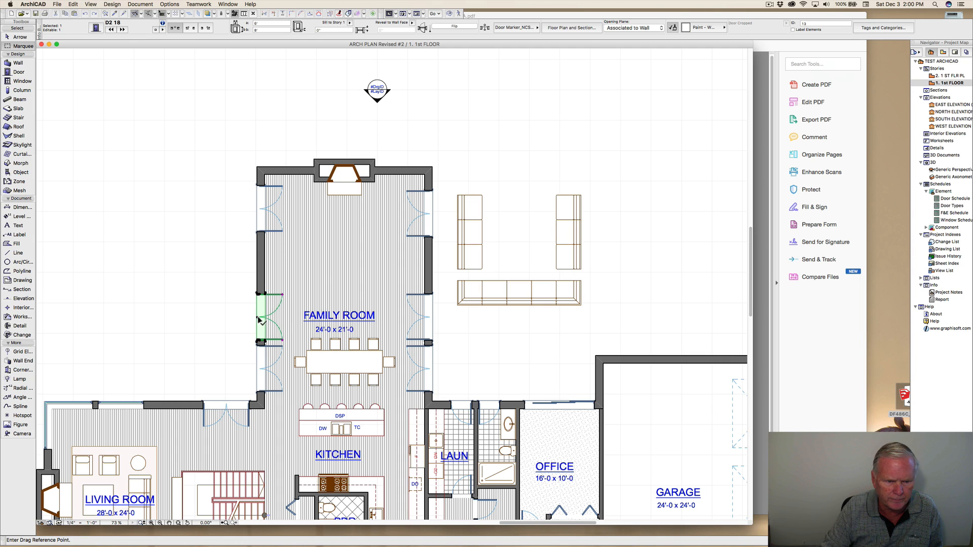
click(258, 317)
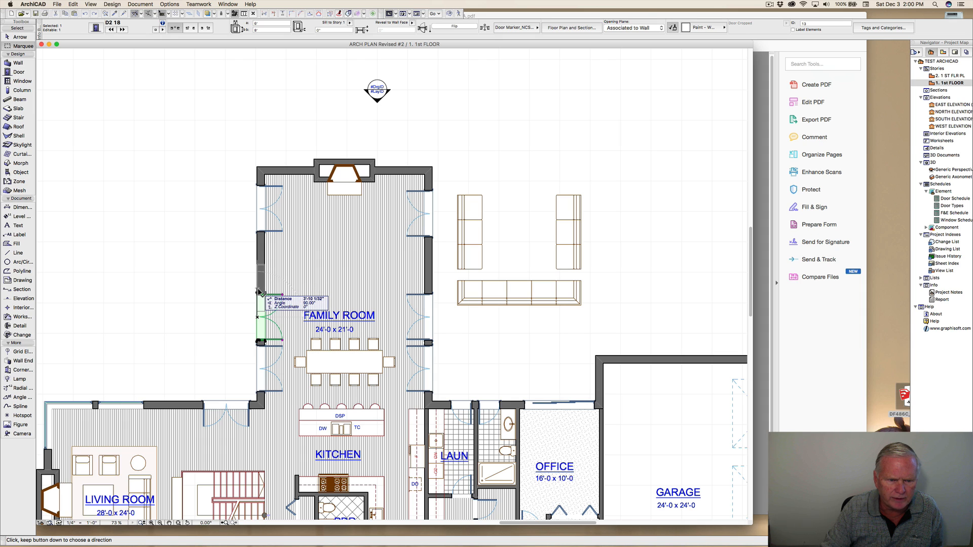
click(257, 291)
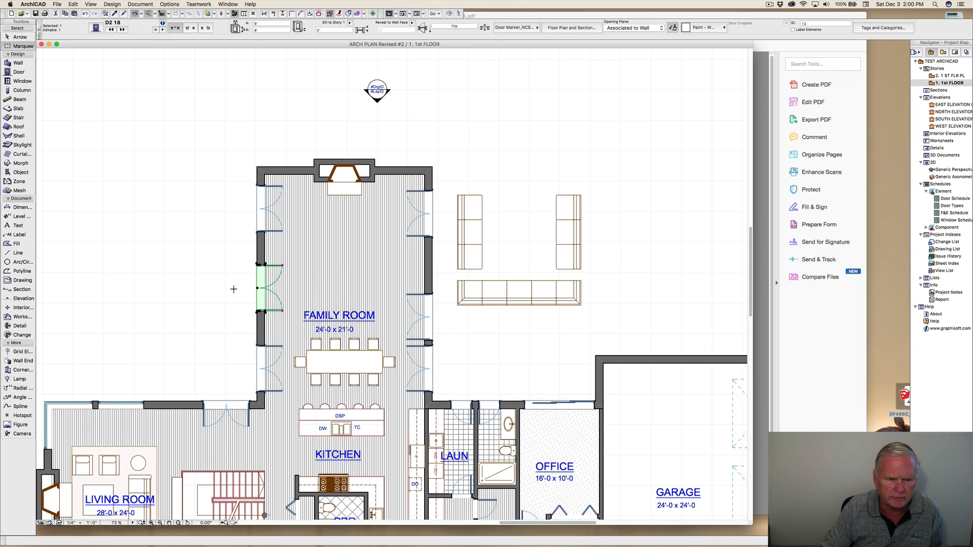
Move the middle double door in the family room's east wall north, level with the middle door in the west wall.
click(433, 317)
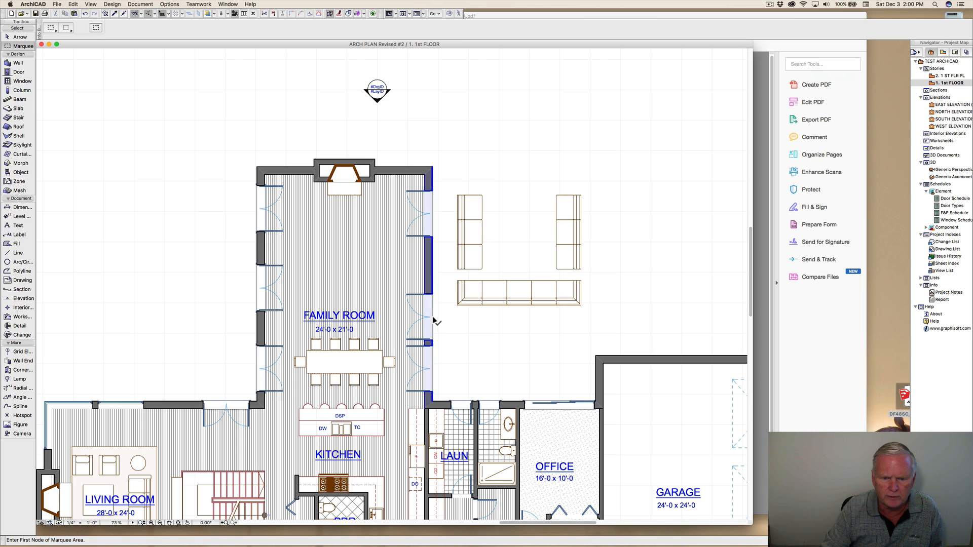
click(434, 317)
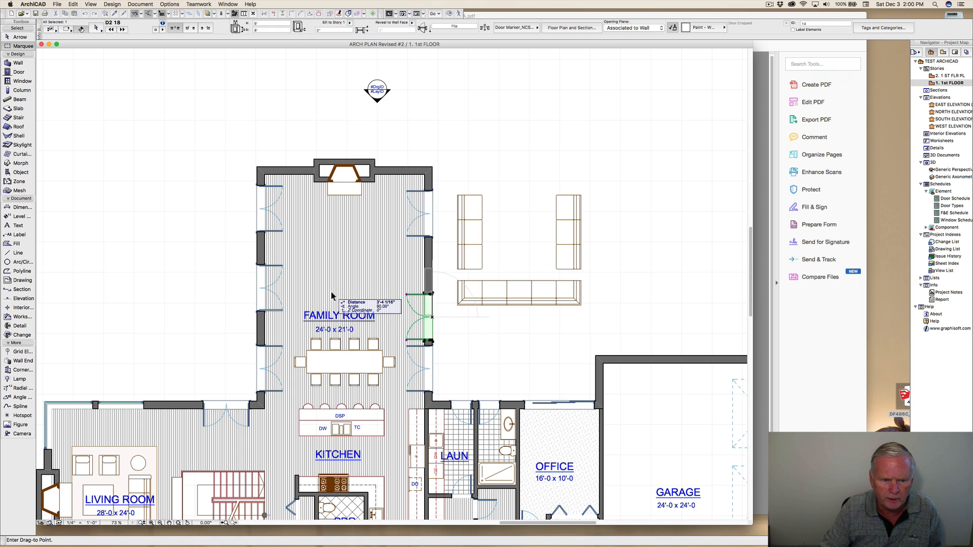
click(259, 292)
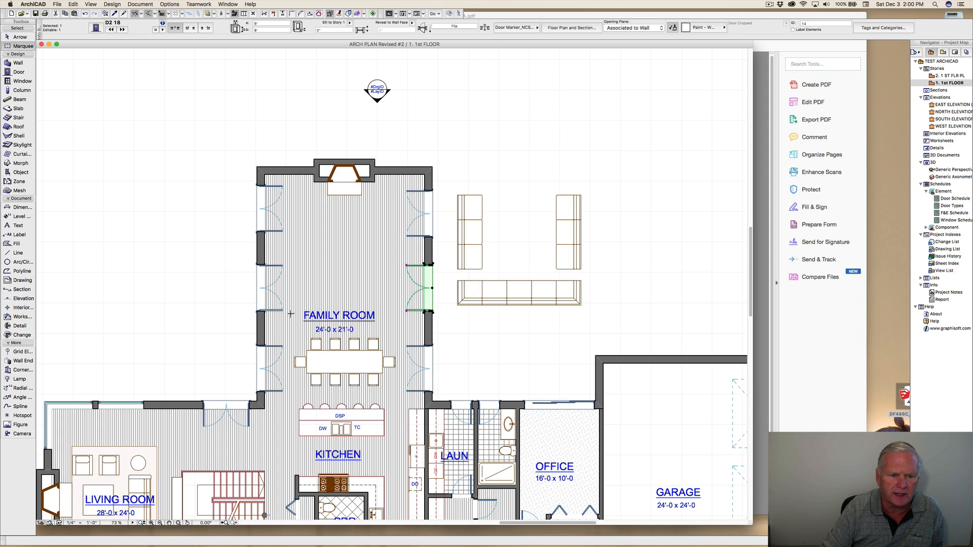
key(m)
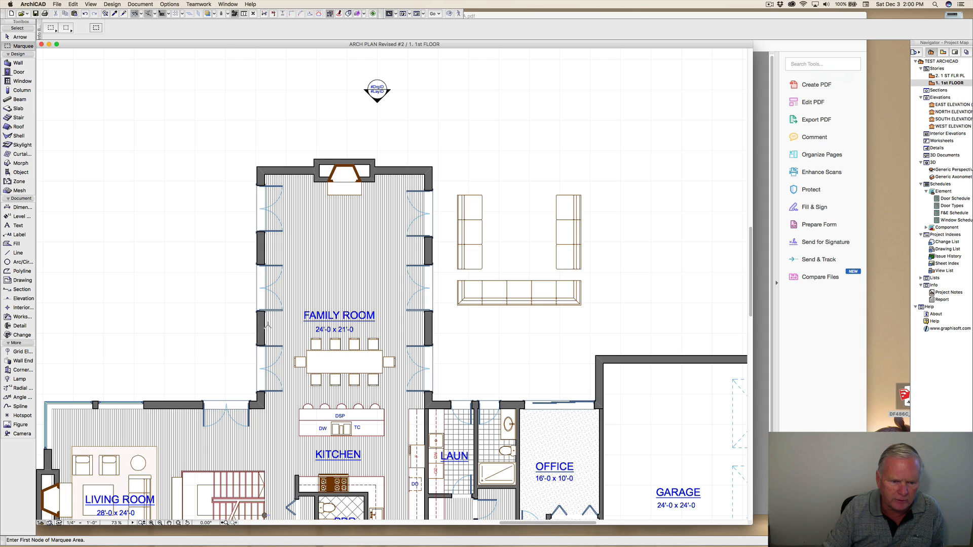
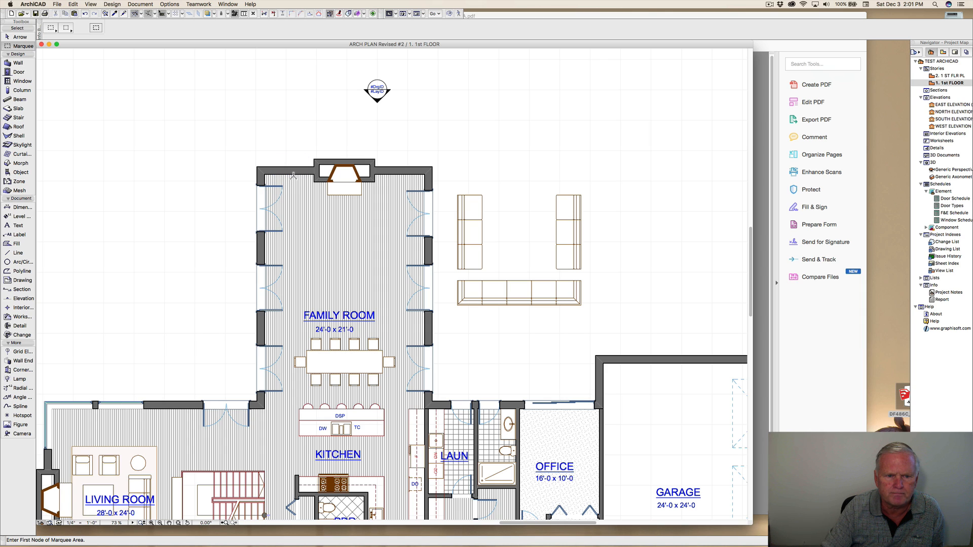
Place a horizontal guide line through the middle of the hearth's depth and move the west wall's northernmost double door south to it.
click(274, 176)
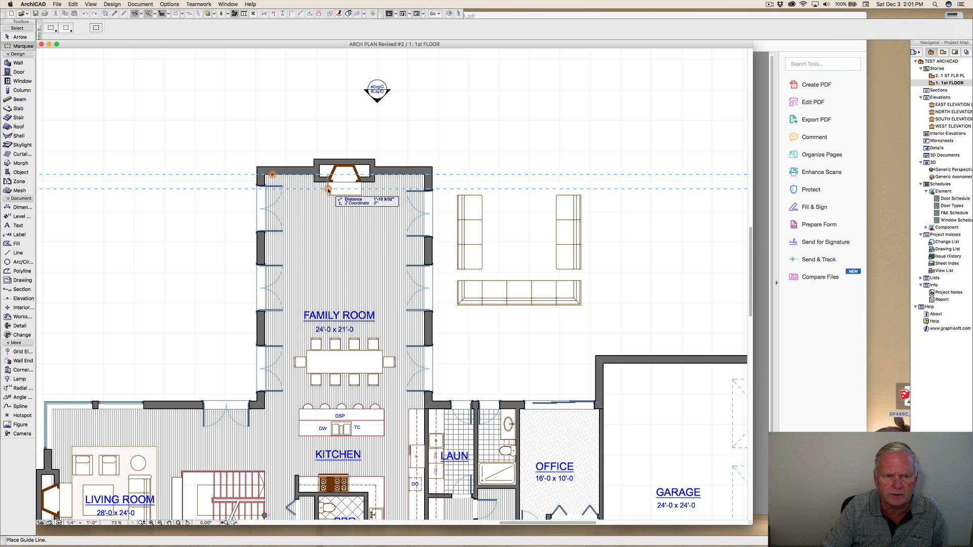
click(328, 190)
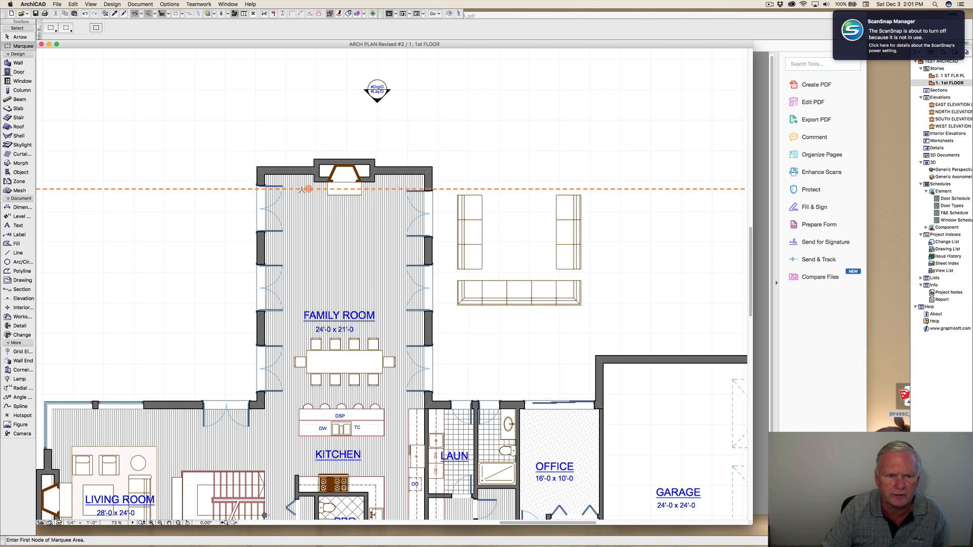
scroll(302, 190, up, 5)
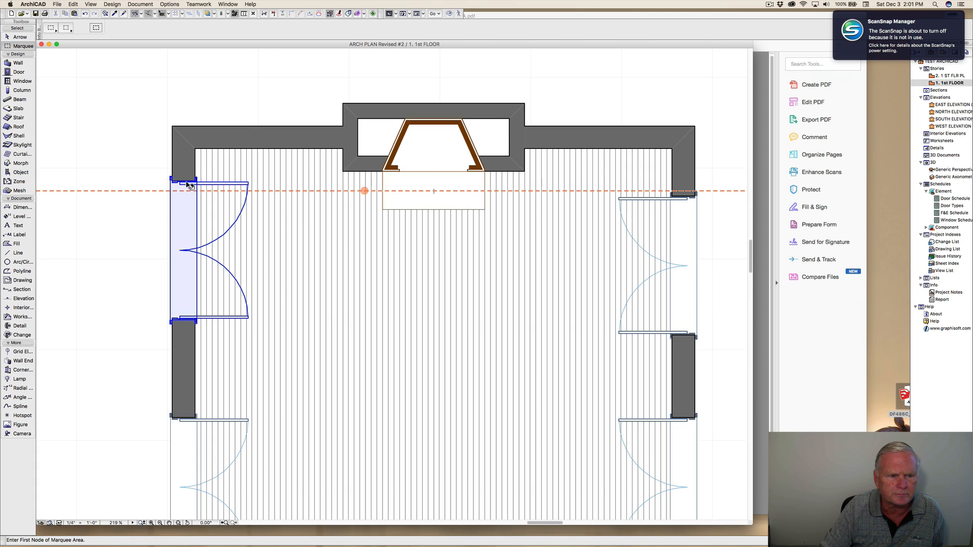
click(166, 184)
key(super+d)
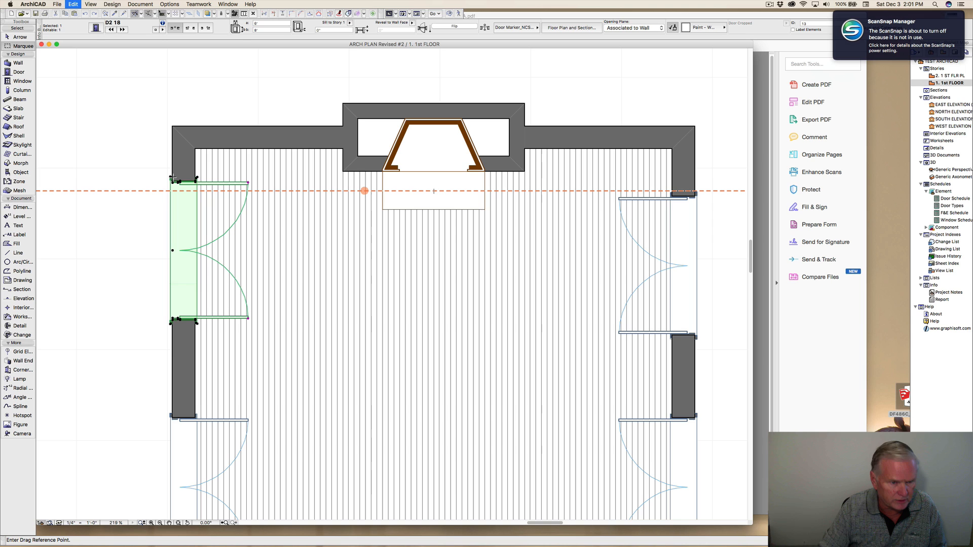
click(197, 181)
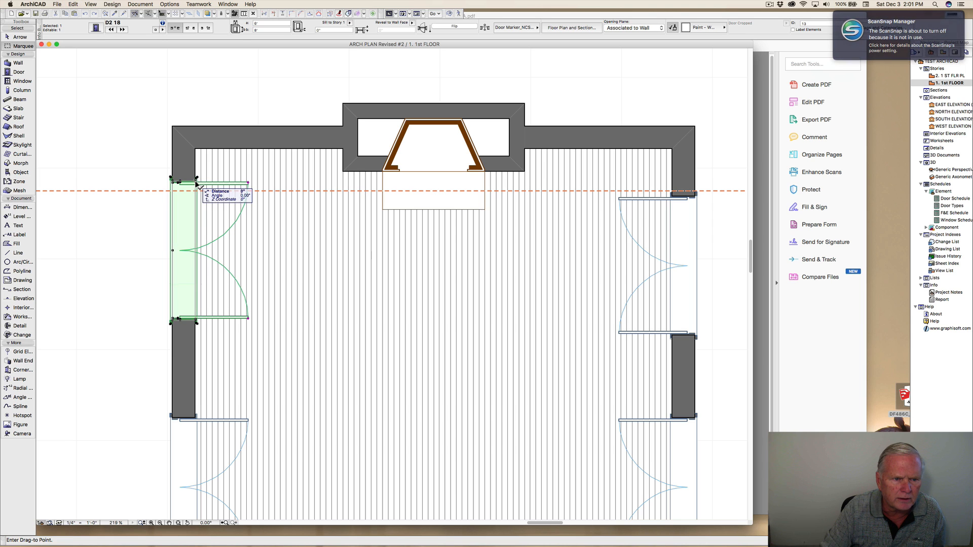
click(197, 192)
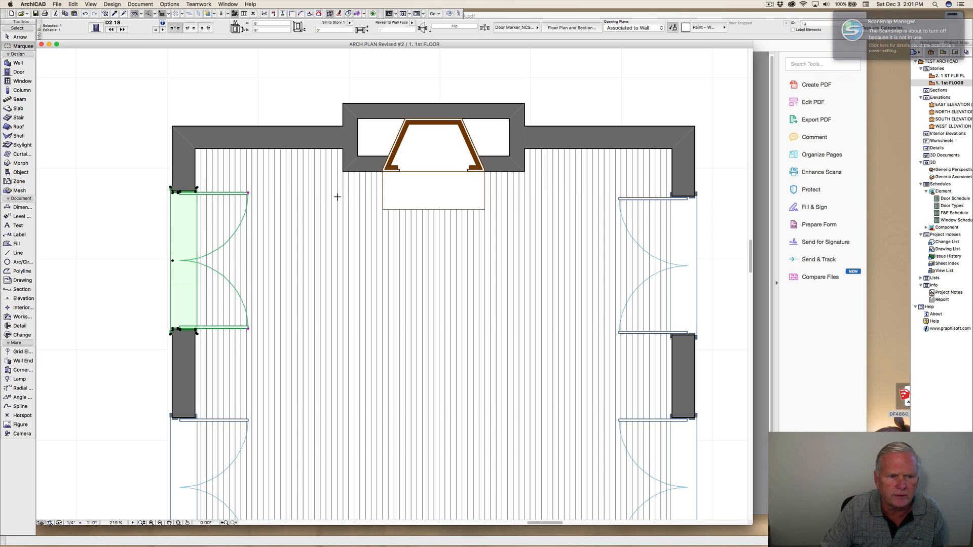
Move the northernmost double door in the east wall north, level with the opposite door, and clear the selection.
click(707, 196)
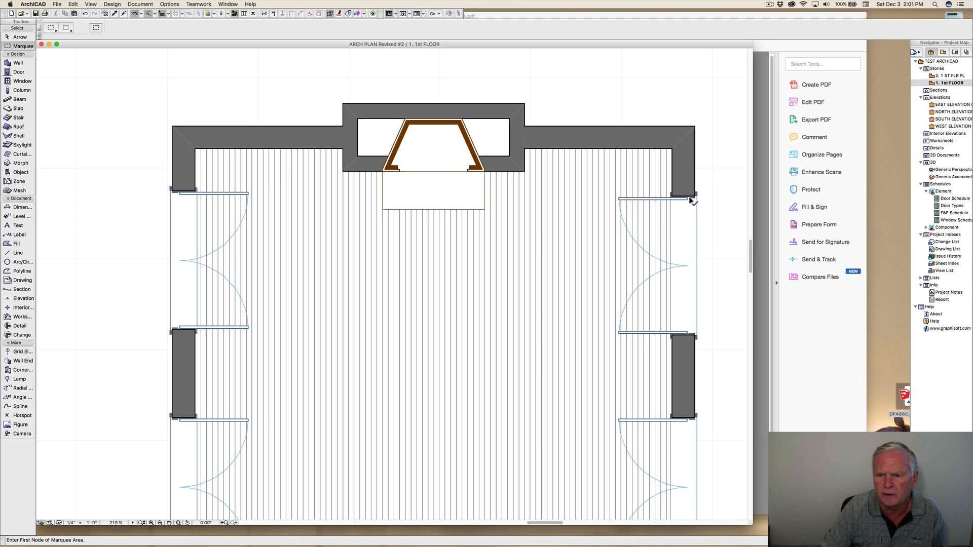
click(694, 198)
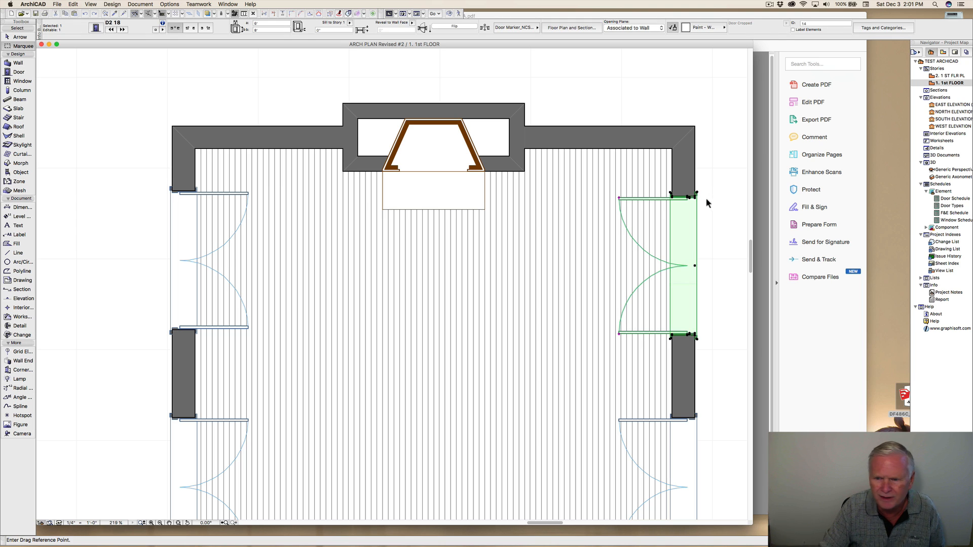
click(688, 196)
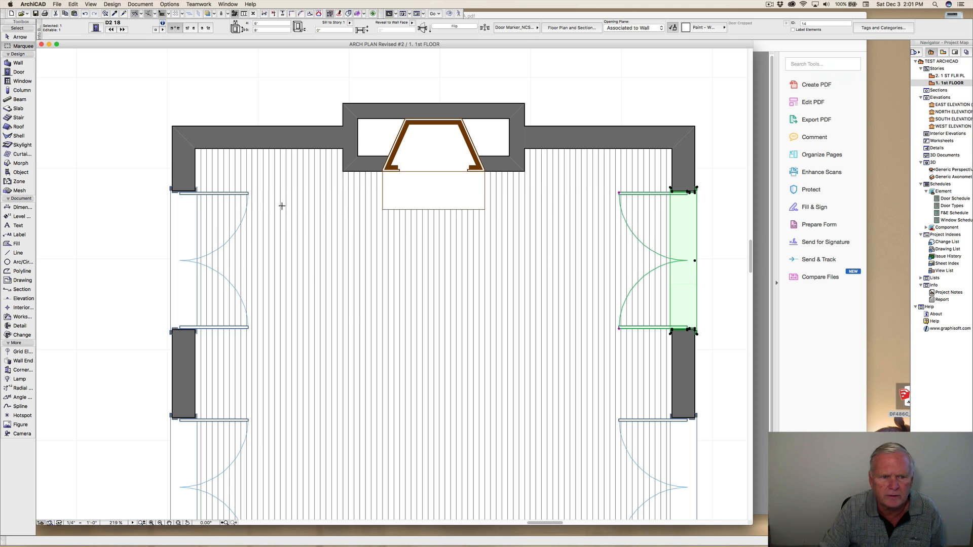
middle_drag(281, 206, 248, 129)
scroll(261, 151, down, 2)
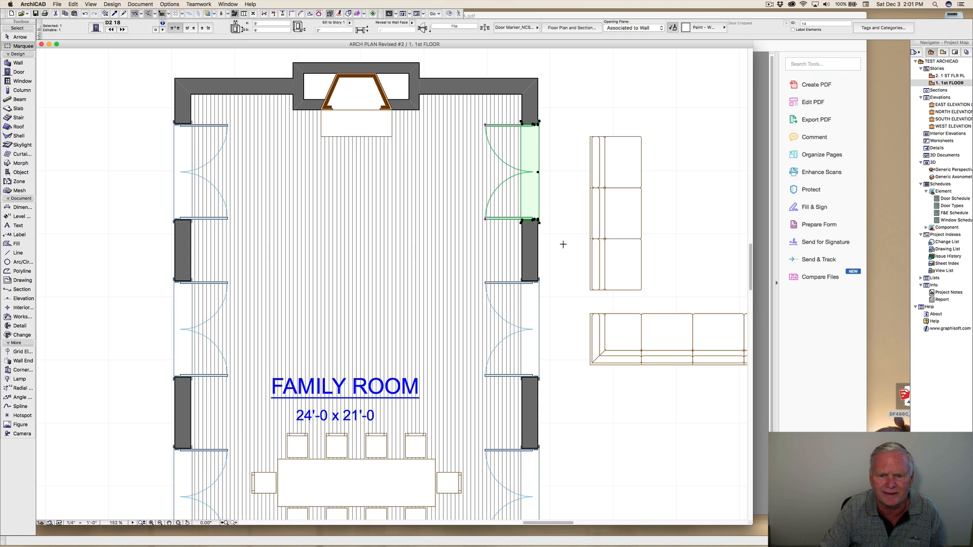
key(Escape)
scroll(558, 220, down, 2)
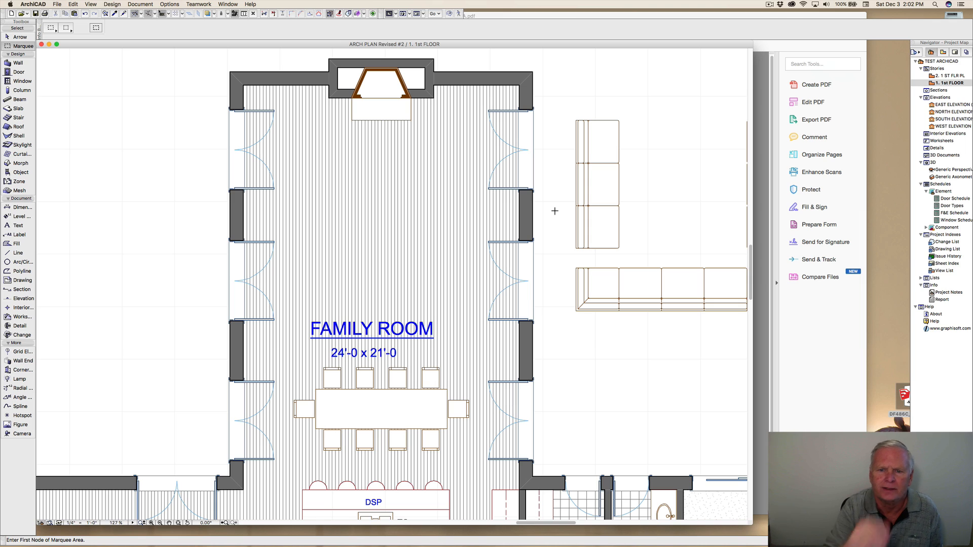
shift+click(575, 128)
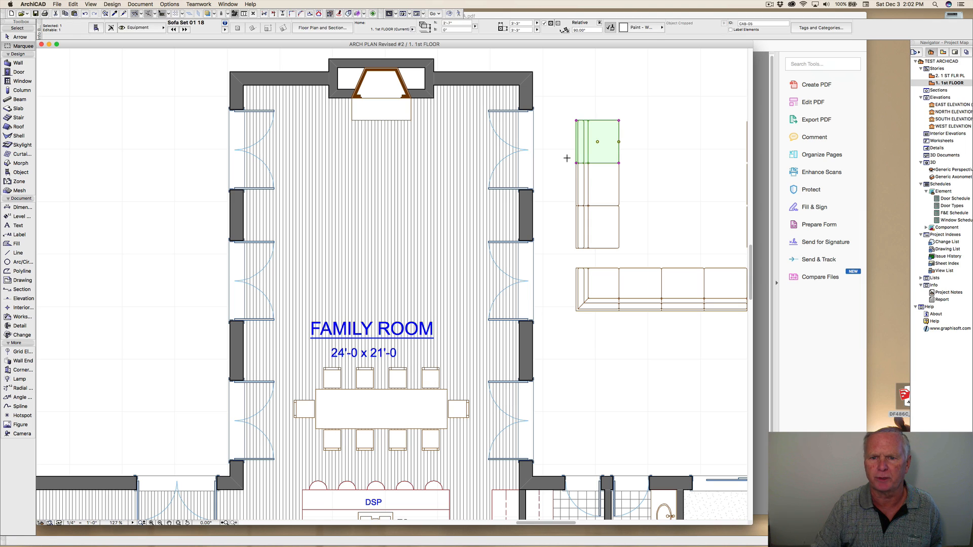
key(Escape)
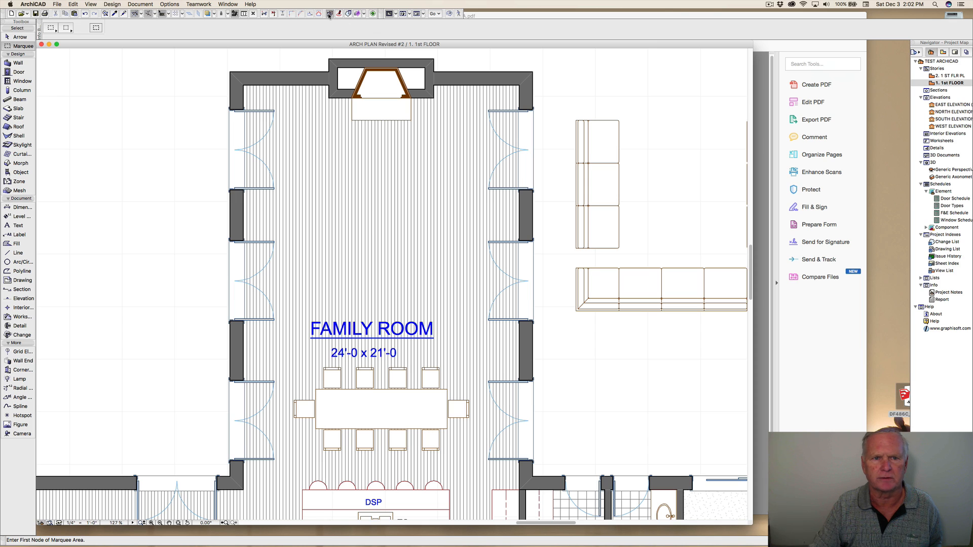
shift+click(577, 127)
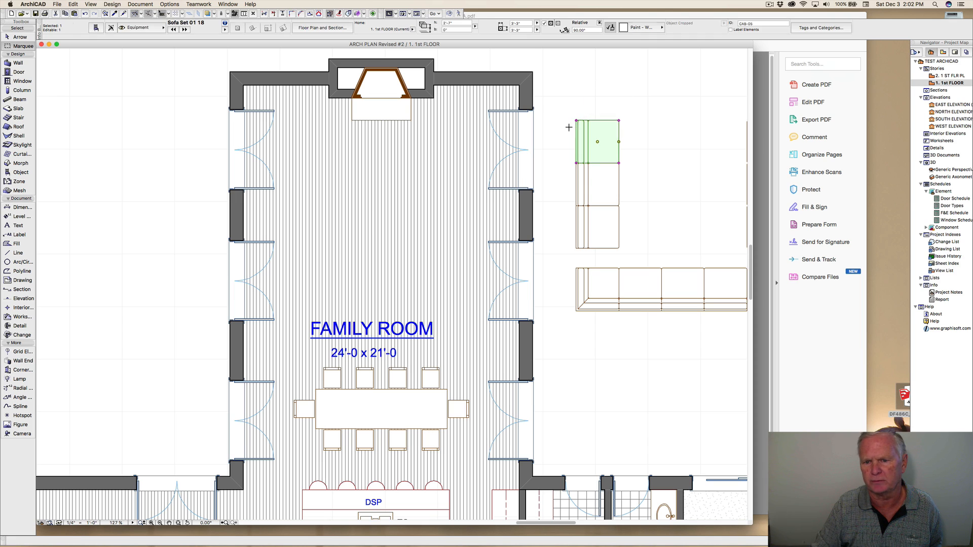
key(Escape)
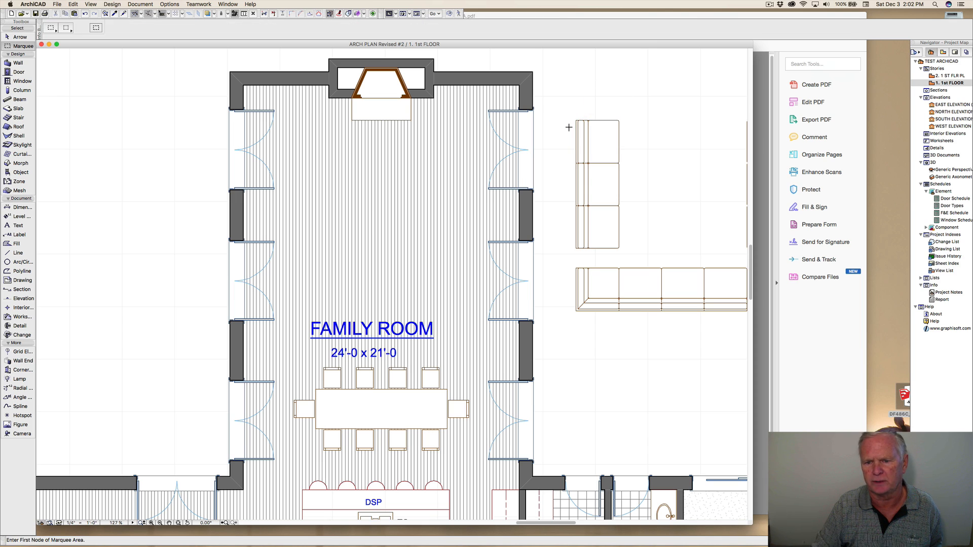
Turn grouping back on and move the whole sofa arrangement straight west into the family room, centred on the fireplace.
click(330, 14)
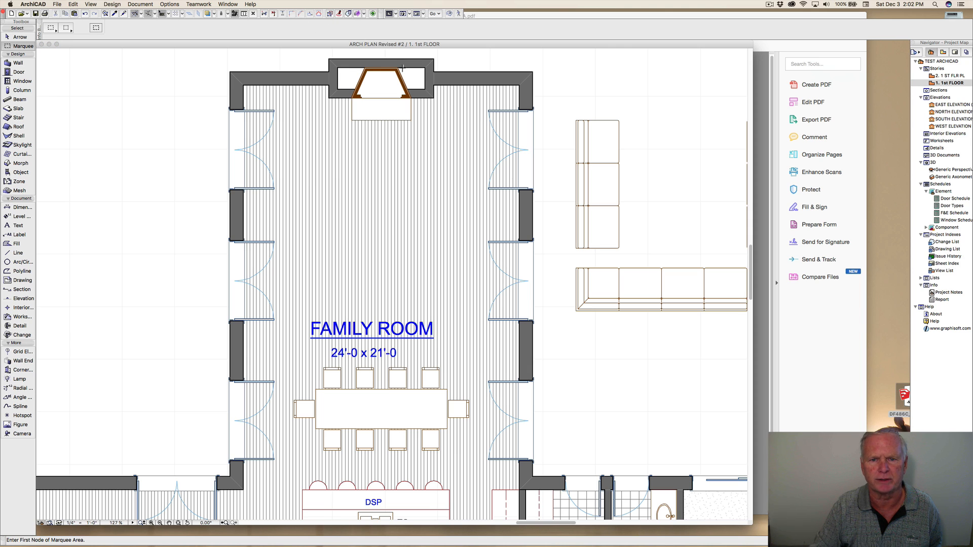
shift+click(578, 124)
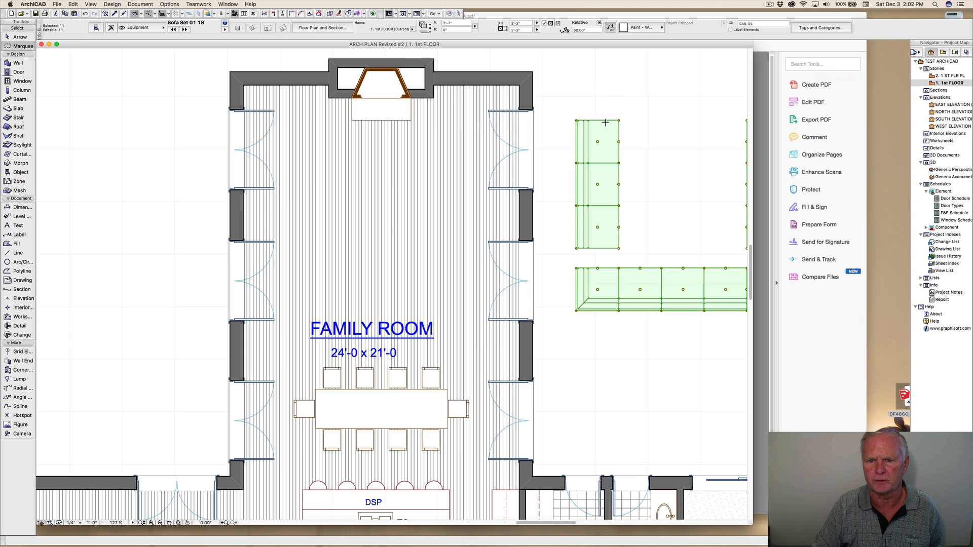
middle_drag(598, 126, 488, 121)
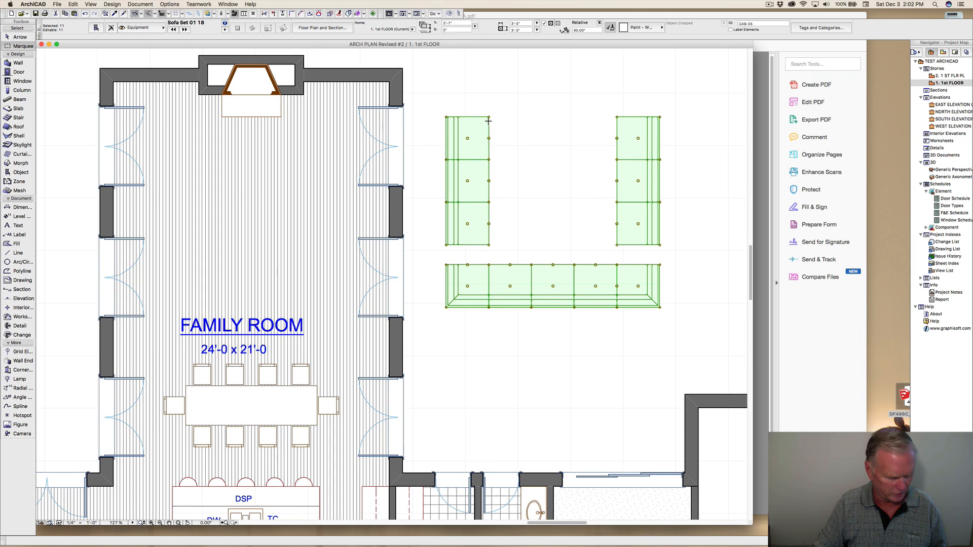
key(super+d)
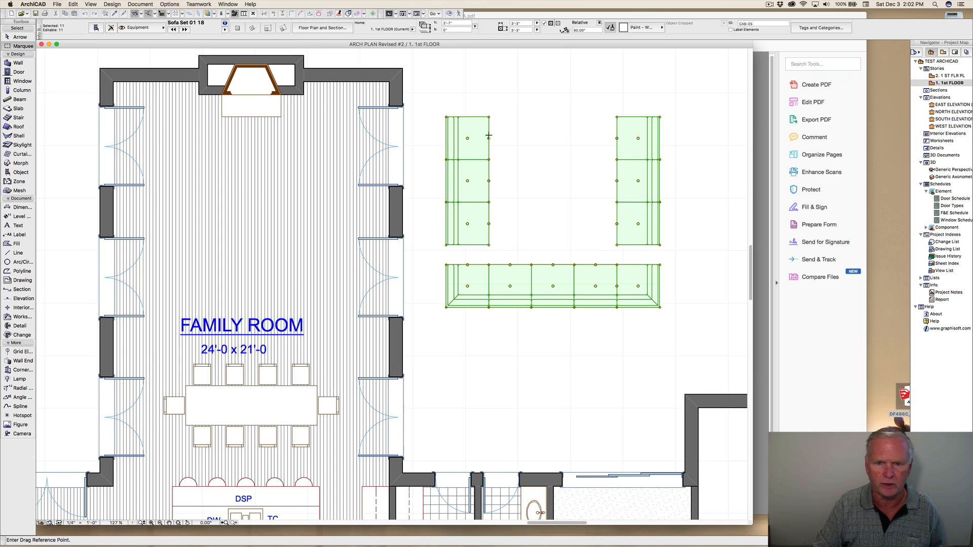
click(553, 264)
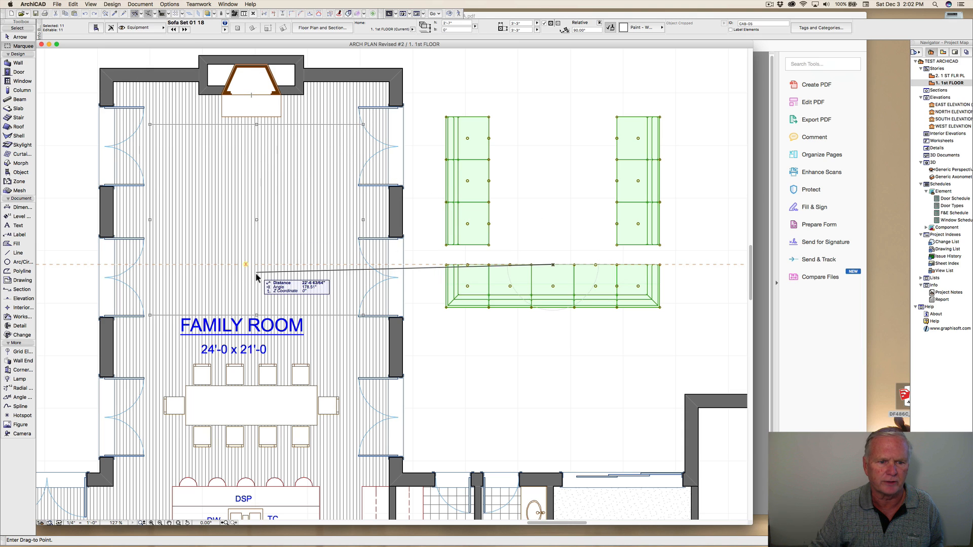
click(252, 96)
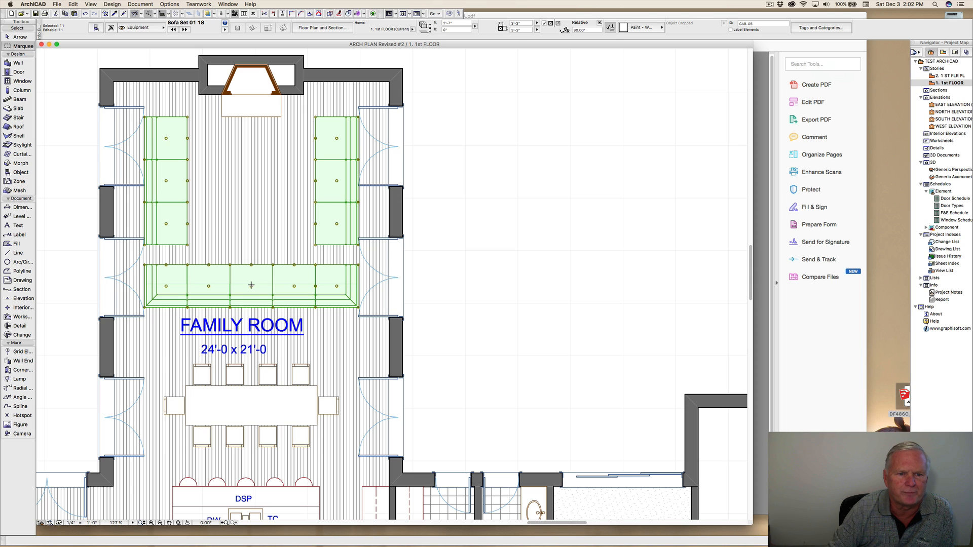
Suspend grouping and move the six side sofa pieces 1'-6" south to butt against the back sofa, clearing the selection.
click(330, 14)
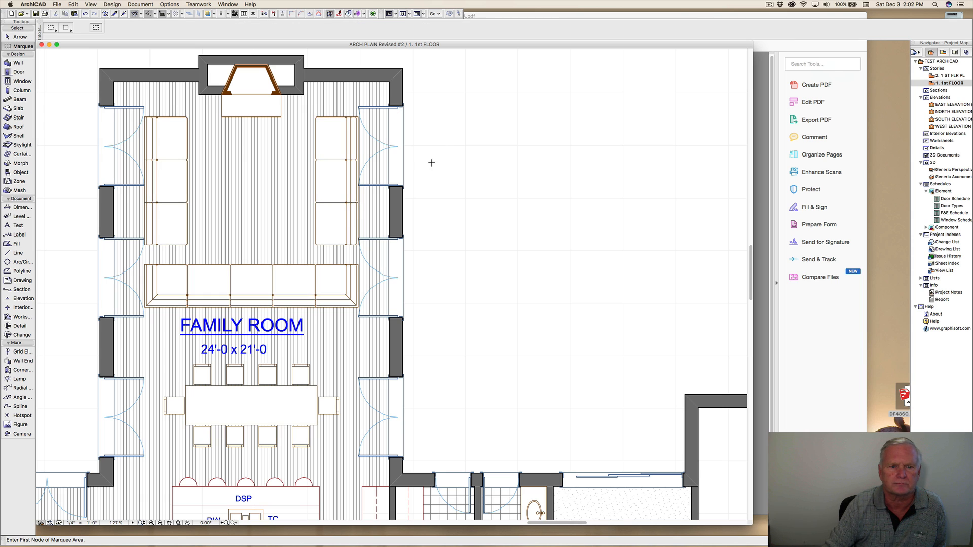
shift+click(337, 221)
shift+click(336, 185)
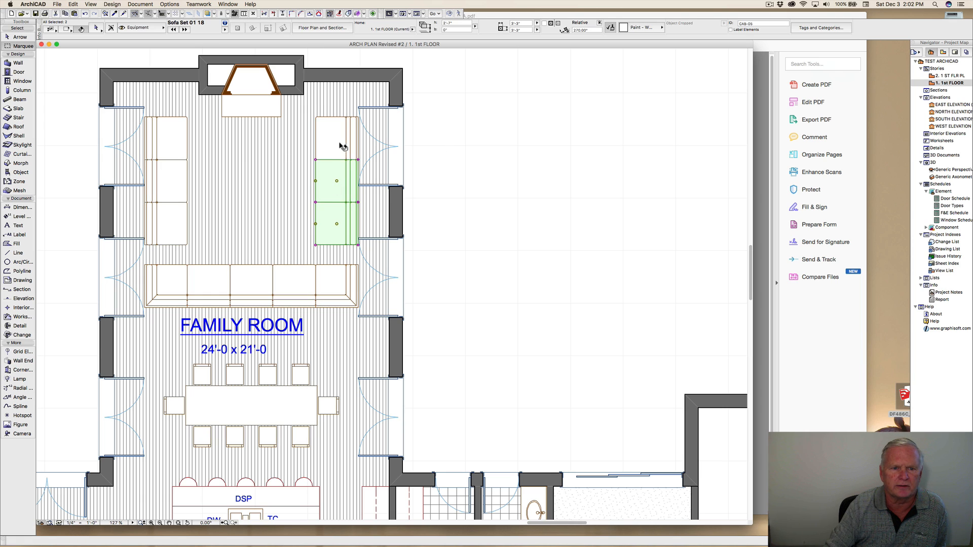
shift+click(340, 146)
shift+click(177, 153)
shift+click(174, 182)
shift+click(170, 219)
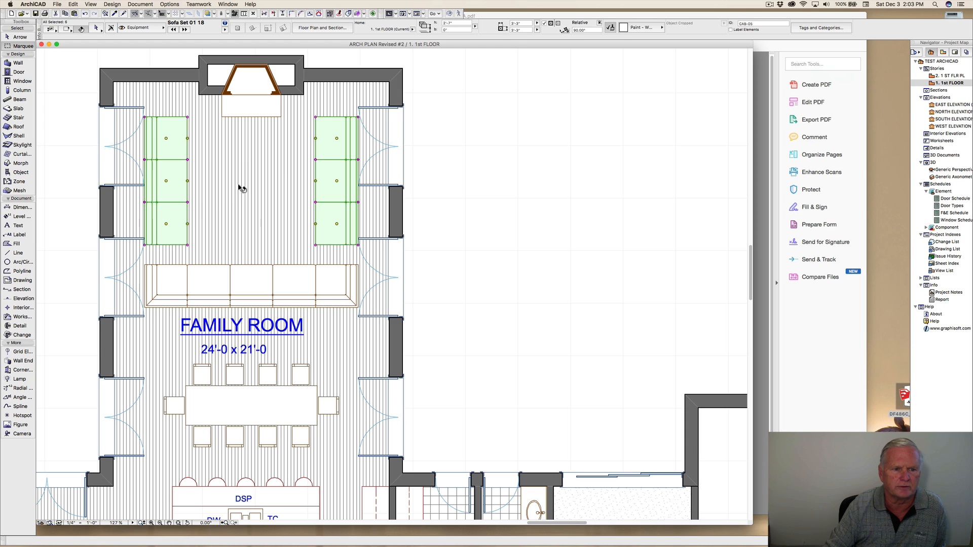
key(super+d)
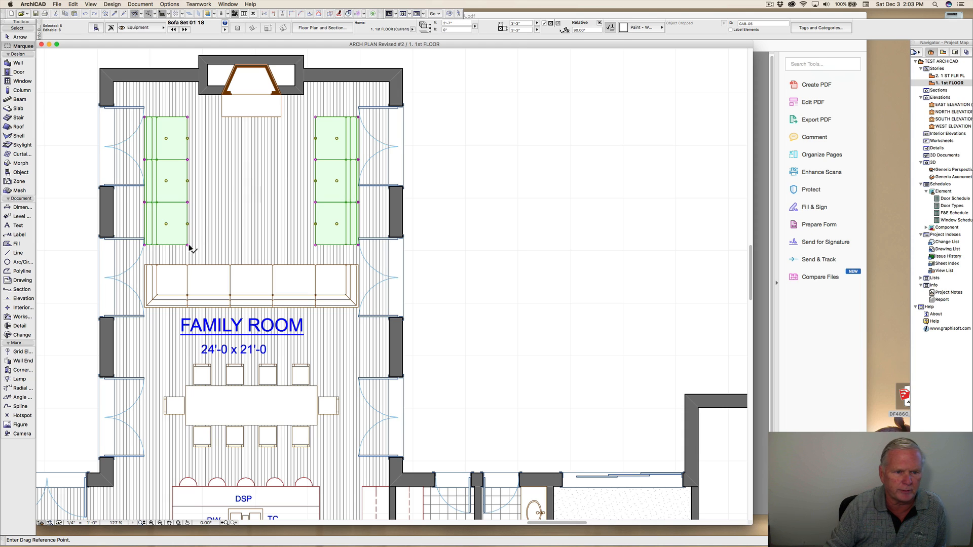
click(187, 245)
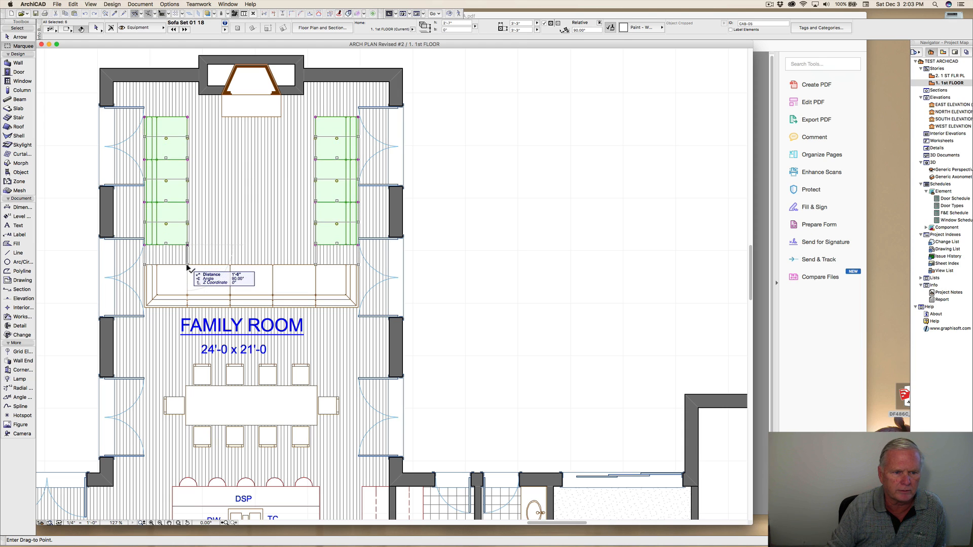
click(187, 265)
click(247, 258)
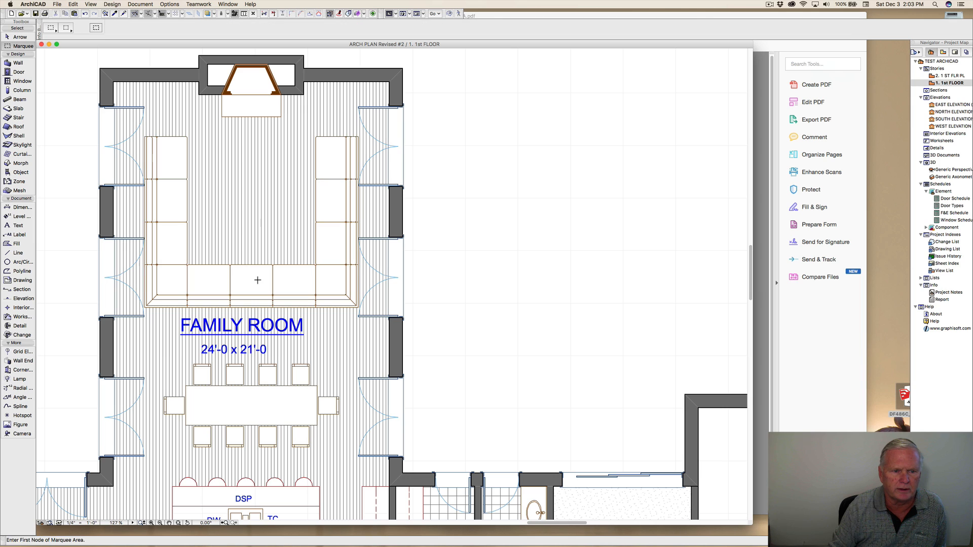
Delete the middle seat of the back sofa and measure the width of the gap between its two halves.
click(252, 283)
key(Delete)
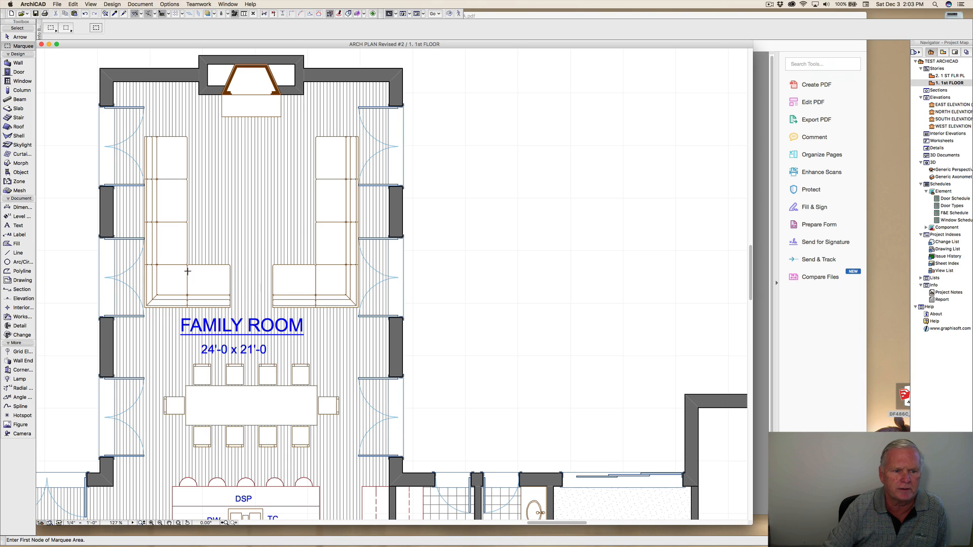
key(m)
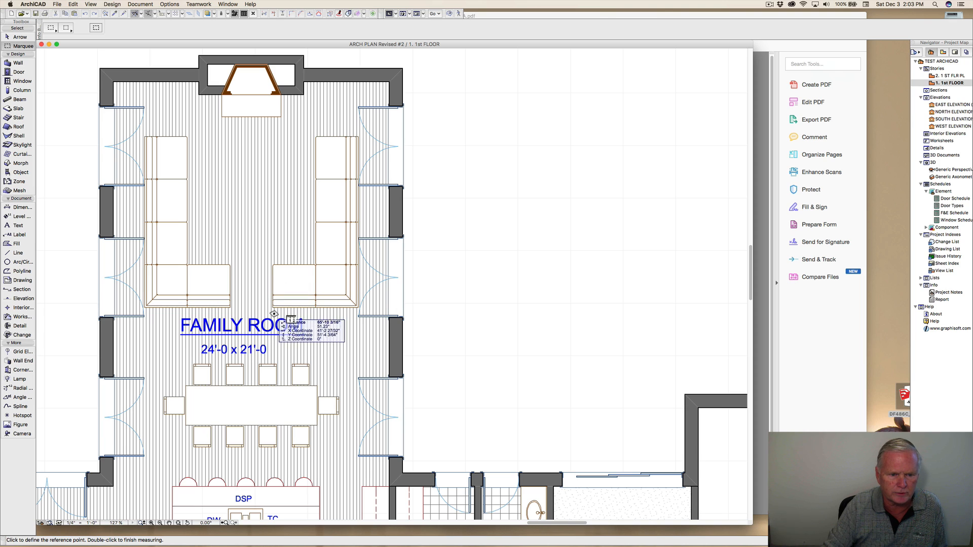
click(273, 307)
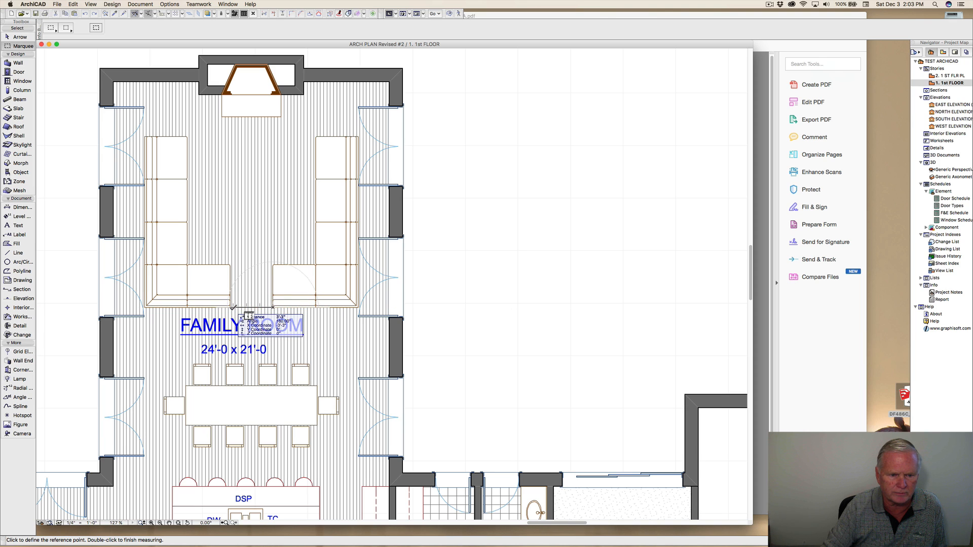
Move the five pieces of the west sofa half 7 1/2" east to narrow the gap, and clear the selection.
key(Escape)
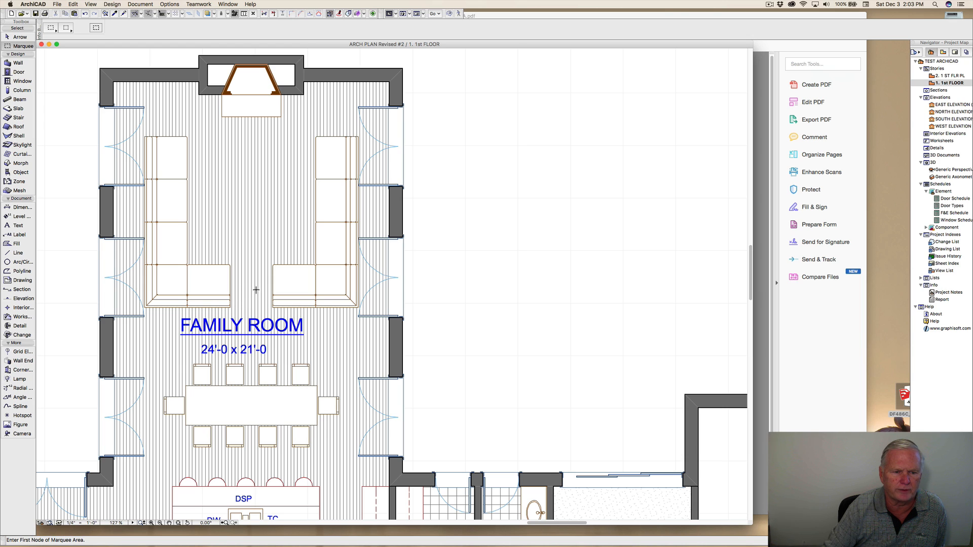
shift+click(174, 160)
shift+click(173, 202)
shift+click(170, 245)
shift+click(168, 287)
shift+click(207, 278)
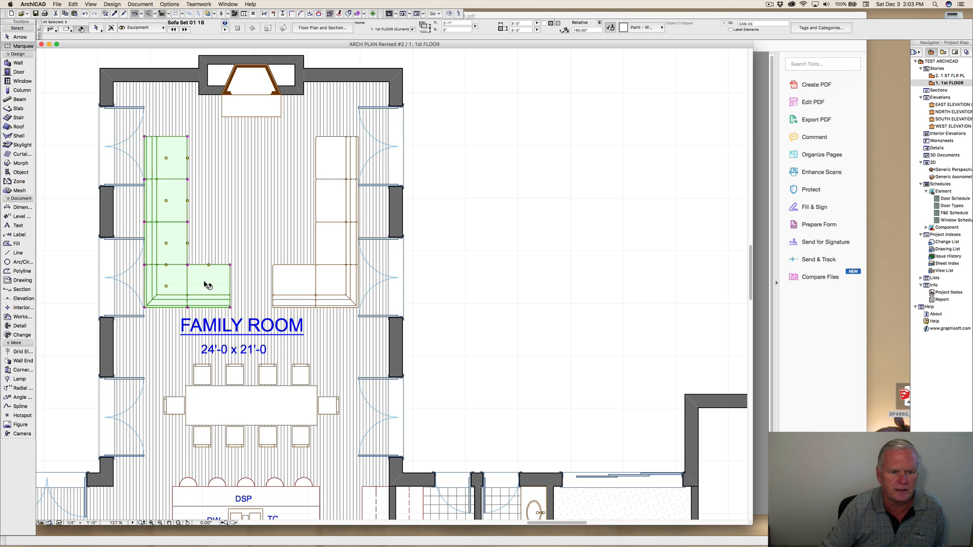
drag(207, 276, 226, 280)
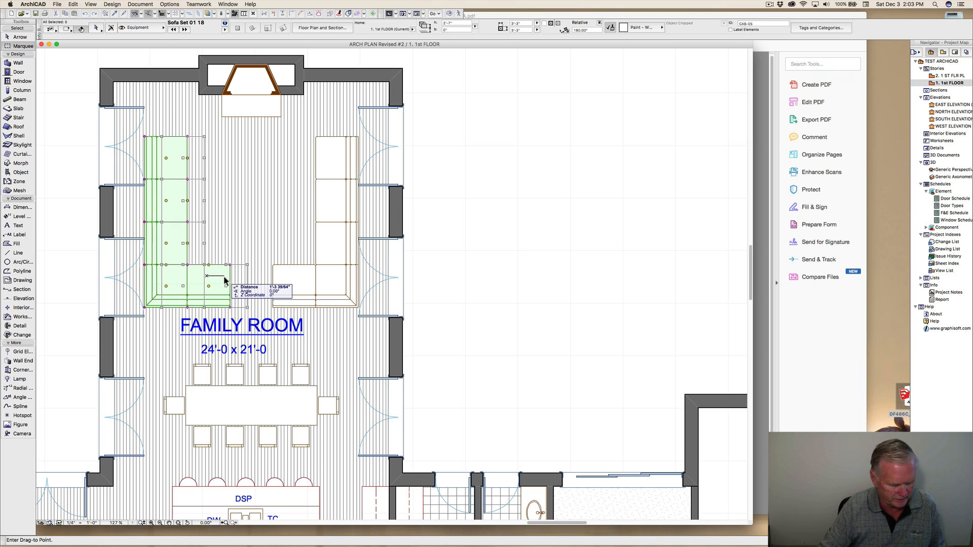
text(7 1/2)
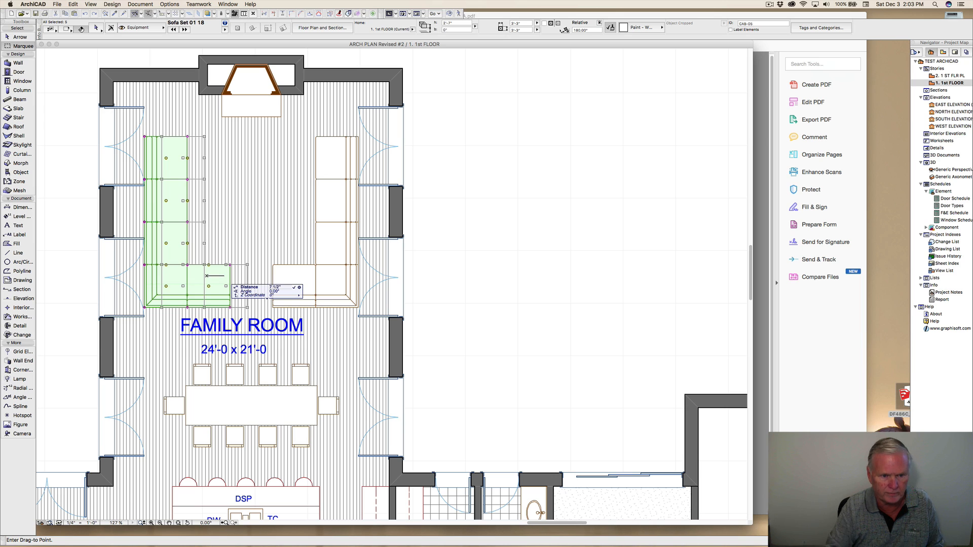
key(Return)
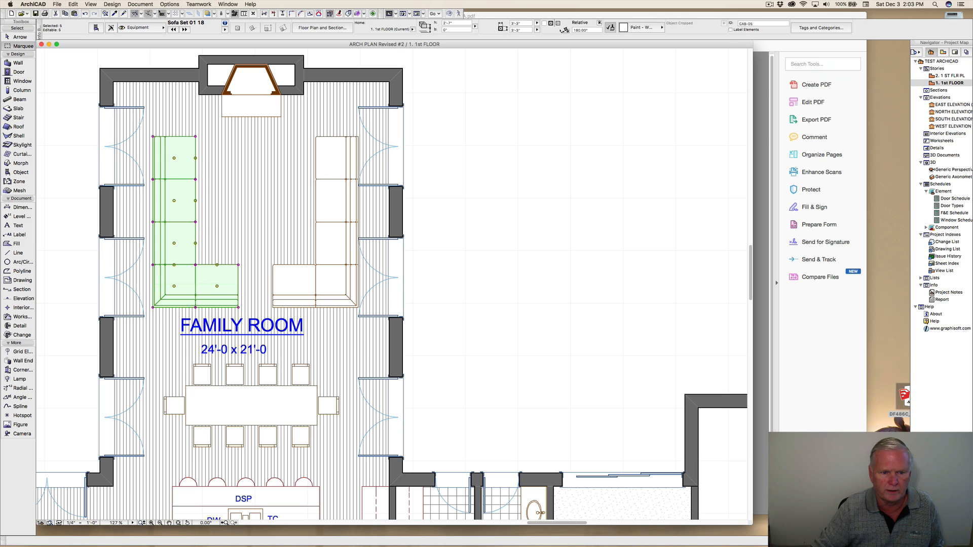
key(Escape)
Move the five pieces of the east sofa half 7.5" west, undoing a stray move of two pieces, and clear the selection.
shift+click(295, 287)
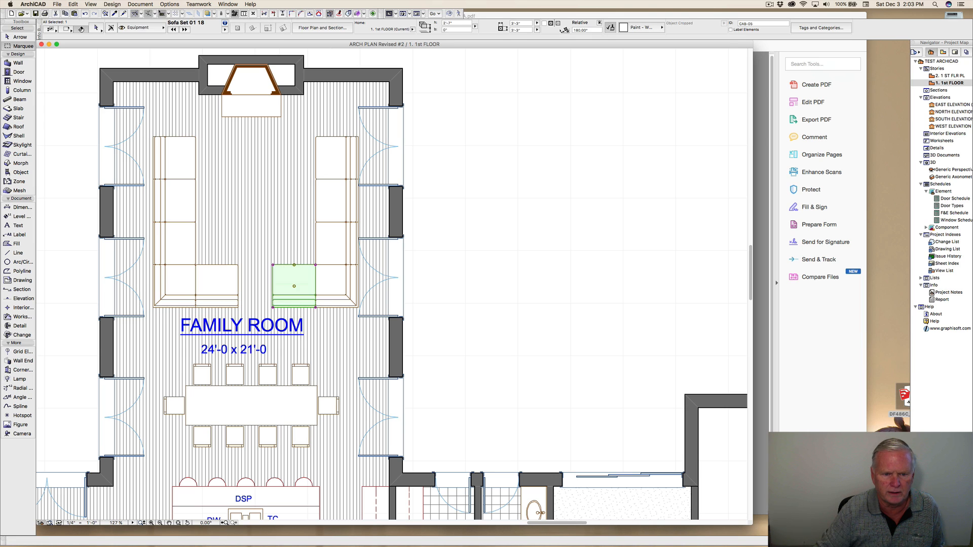
shift+click(337, 287)
key(super+d)
click(337, 287)
click(336, 243)
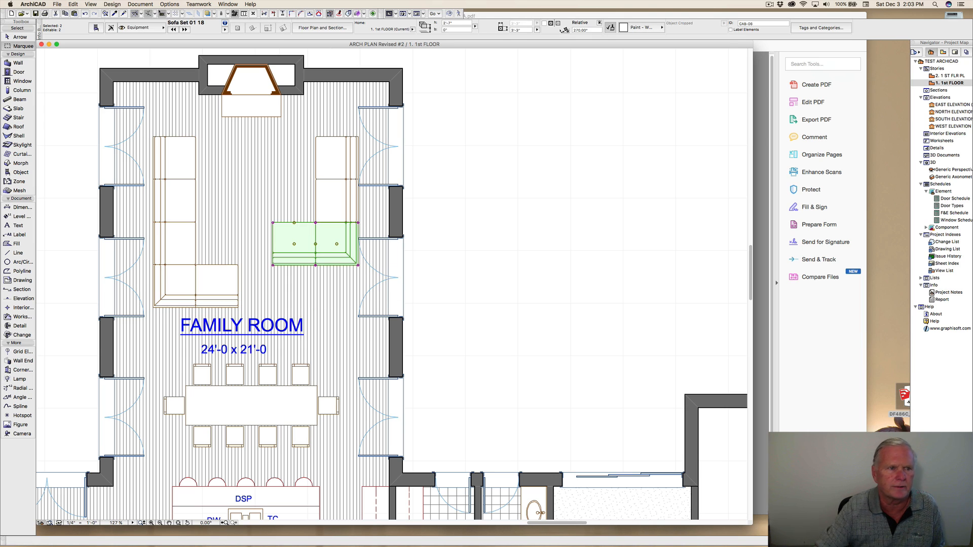
key(super+z)
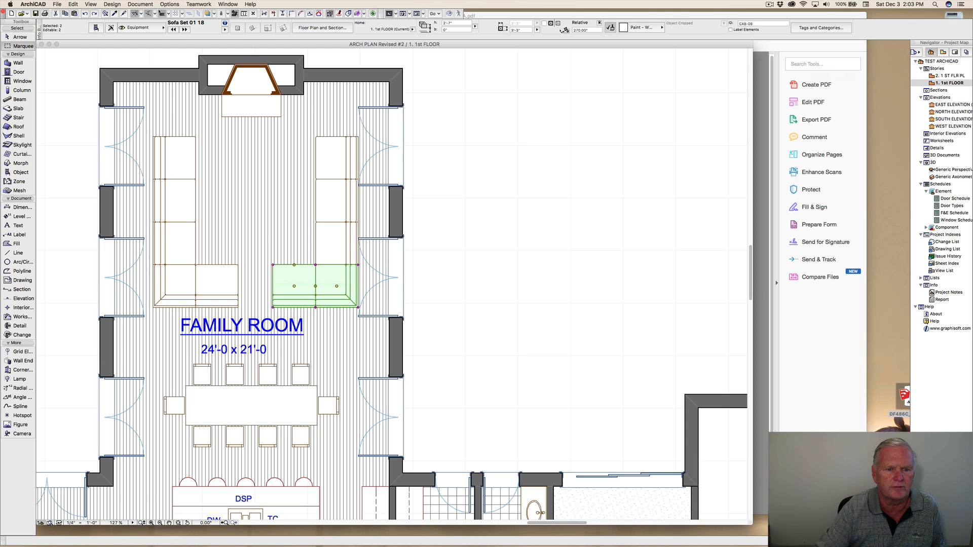
shift+click(334, 244)
shift+click(335, 201)
shift+click(335, 158)
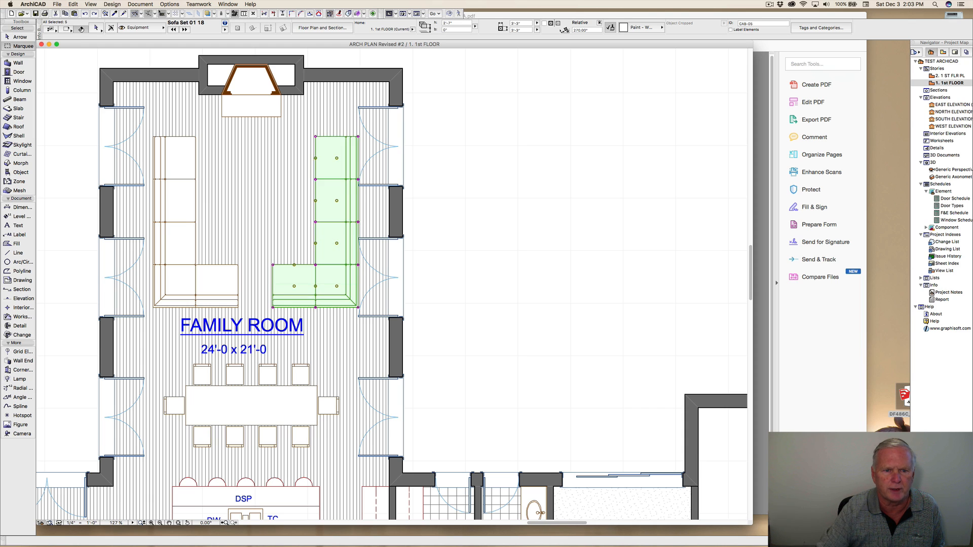
key(super+d)
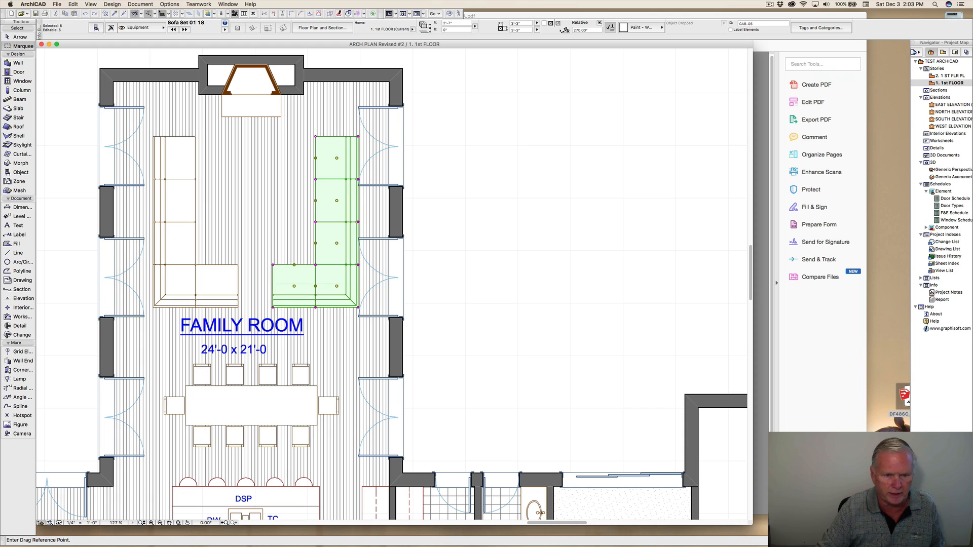
click(334, 268)
text(7)
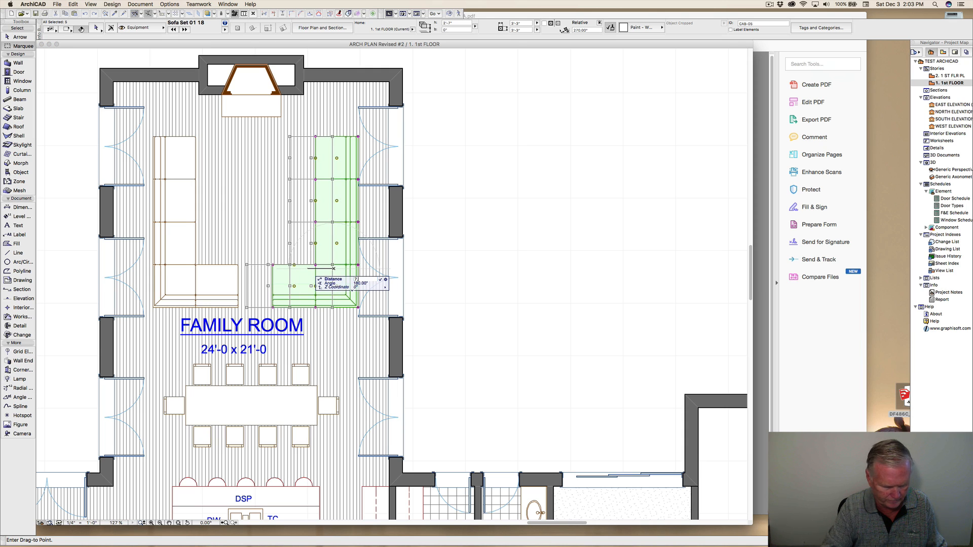
text(.5)
key(Return)
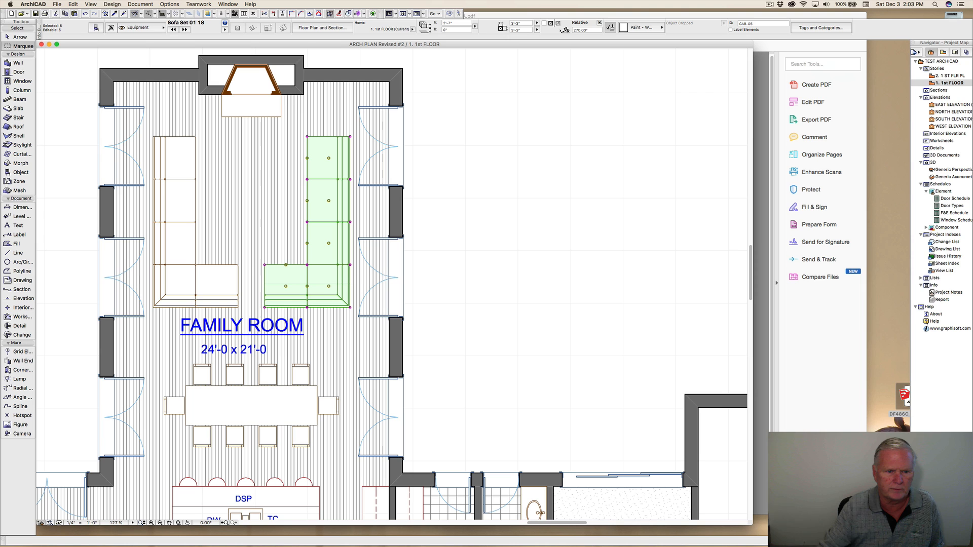
key(Escape)
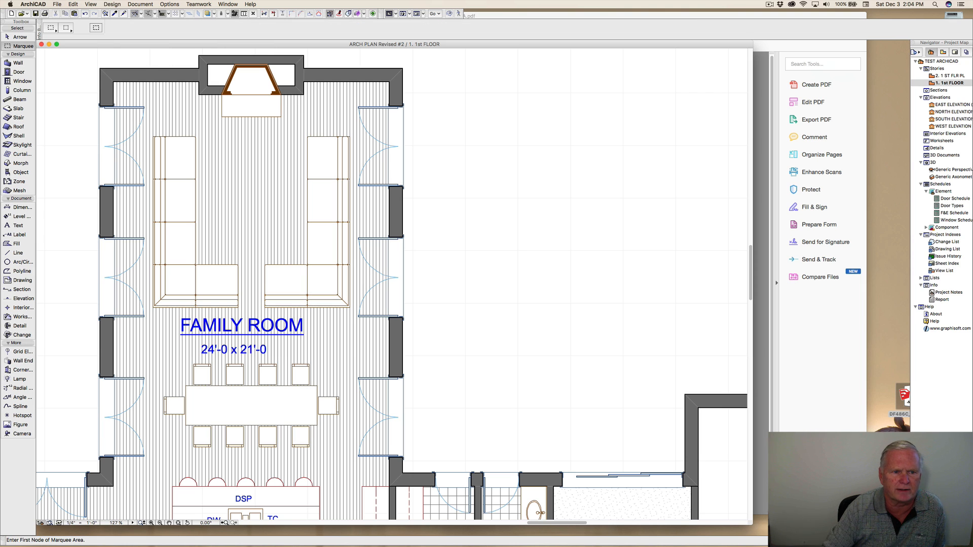
Shorten the family room by stretching its north end, including the fireplace and hearth, 1'-6" south, and clear the marquee.
scroll(221, 284, up, 3)
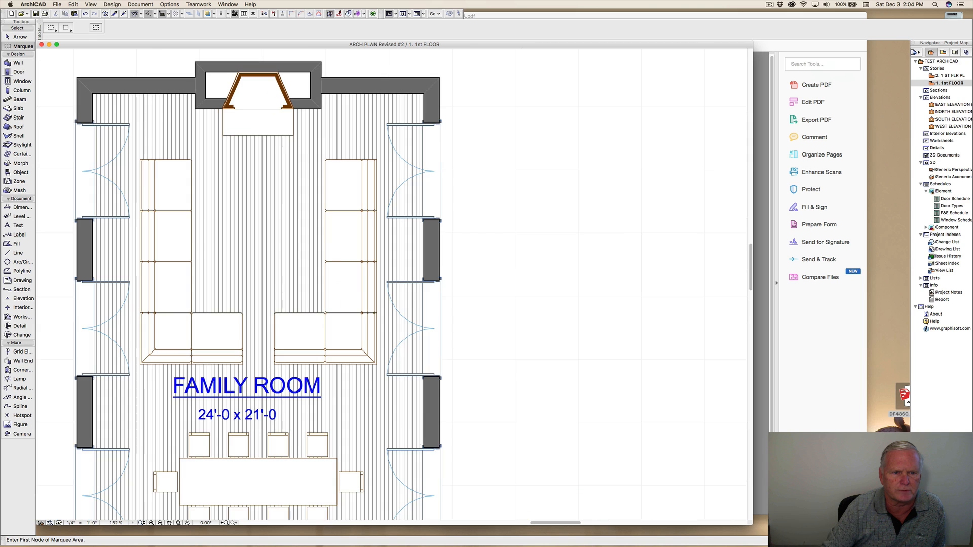
scroll(260, 152, down, 5)
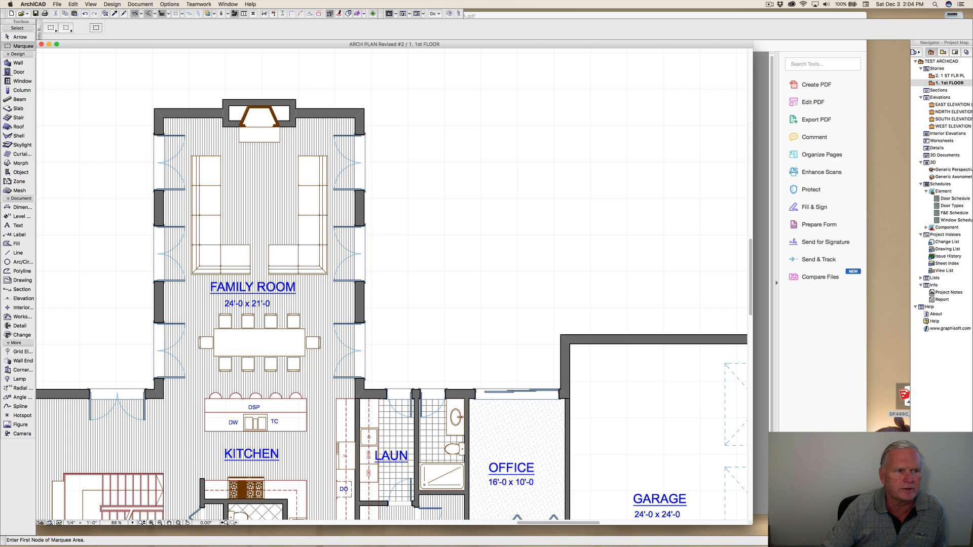
click(23, 46)
click(137, 146)
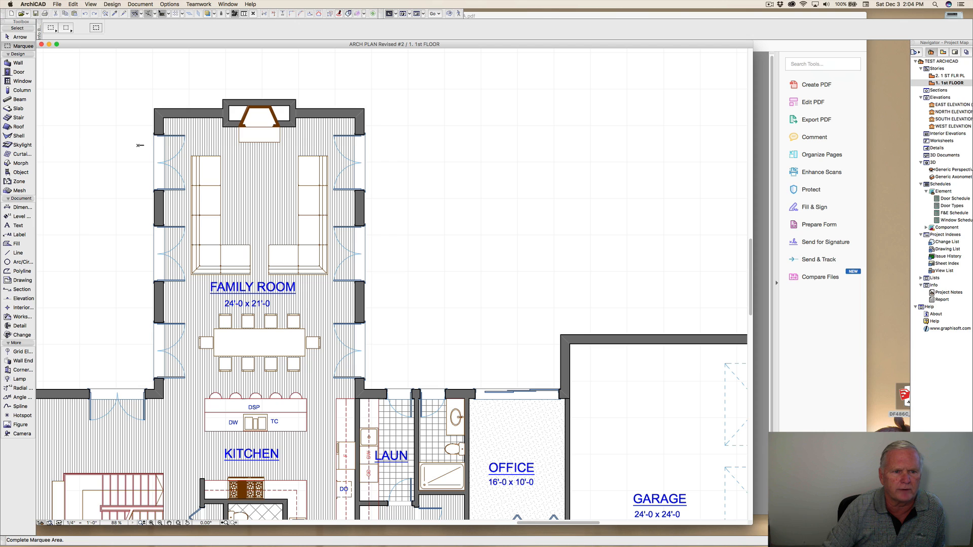
click(379, 80)
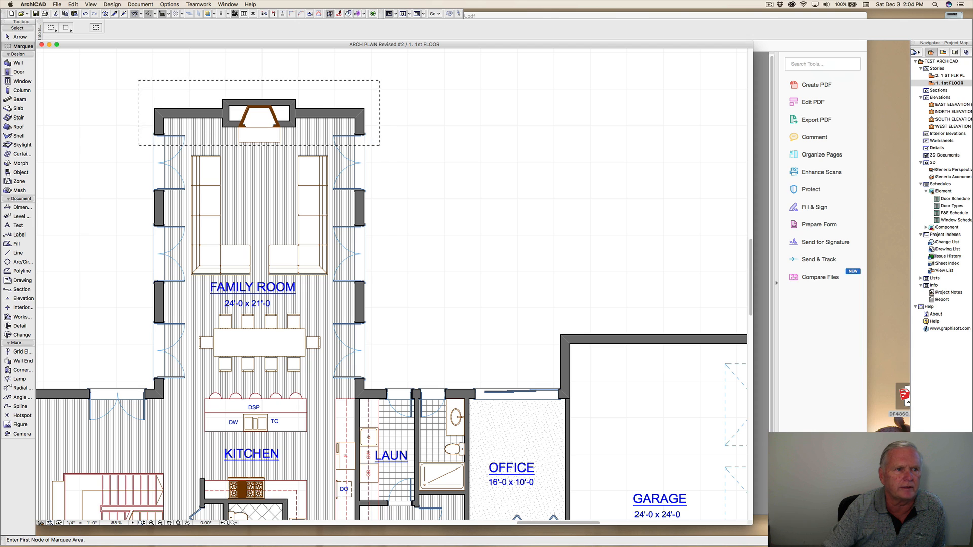
click(73, 4)
mouse_move(117, 162)
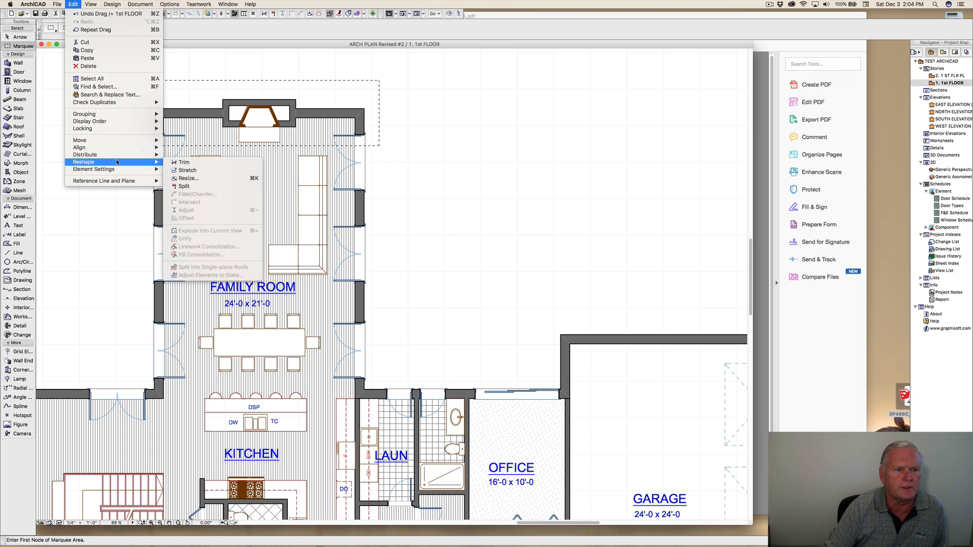
click(187, 171)
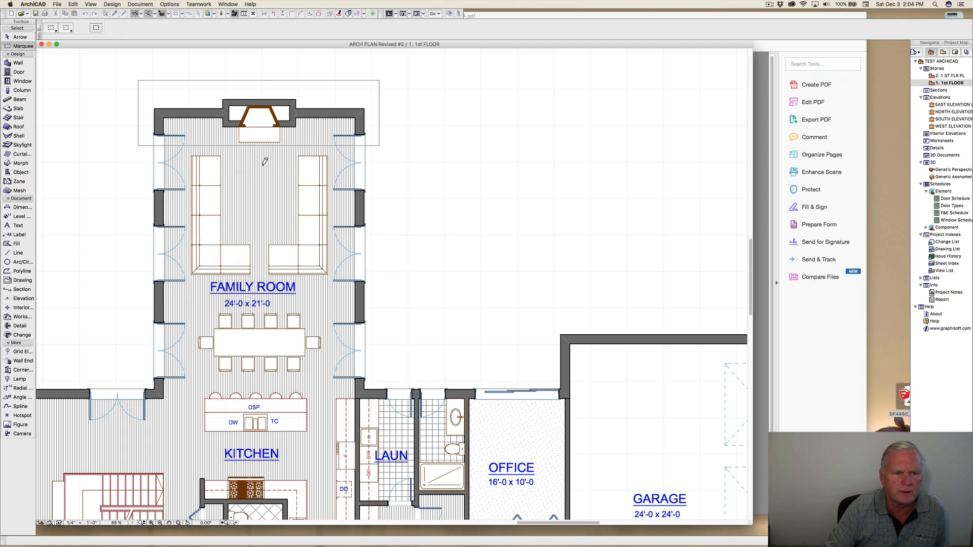
click(239, 142)
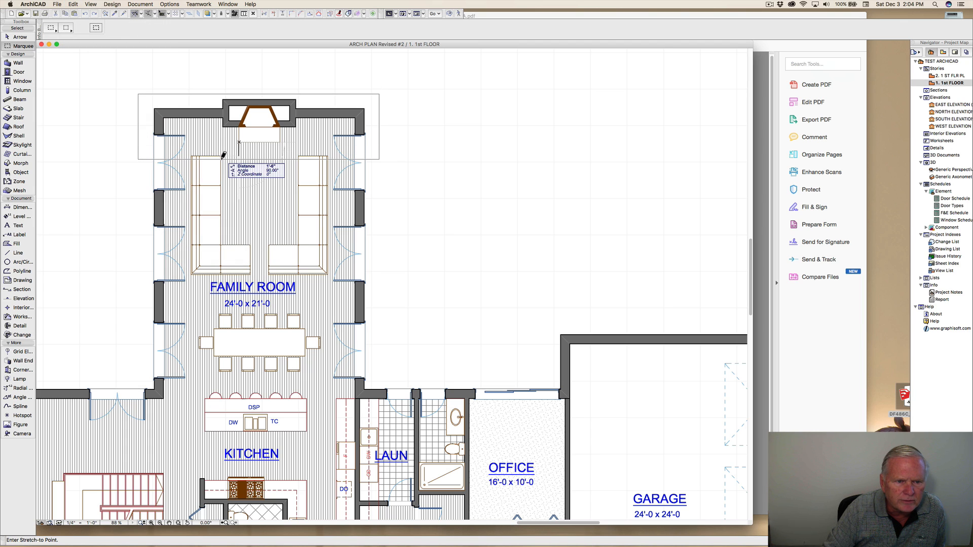
click(224, 155)
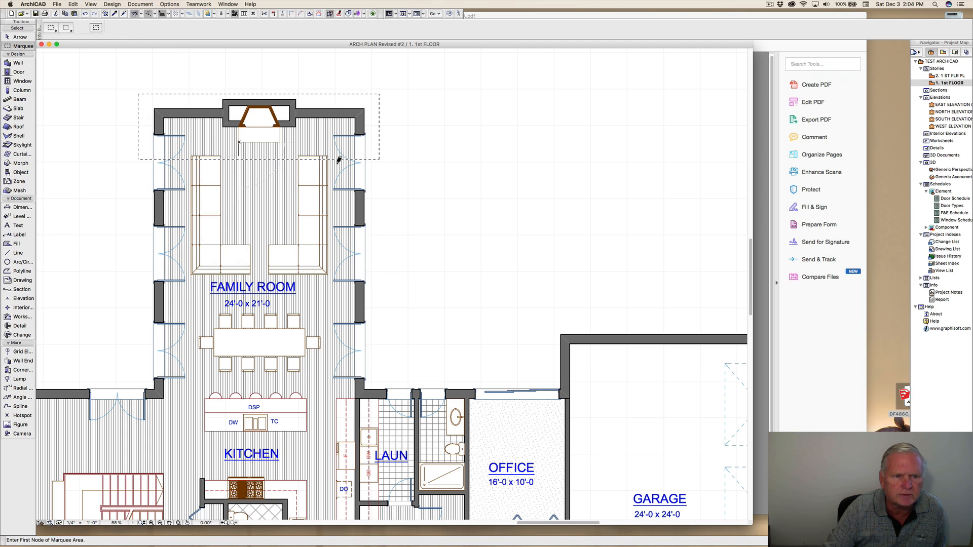
click(429, 160)
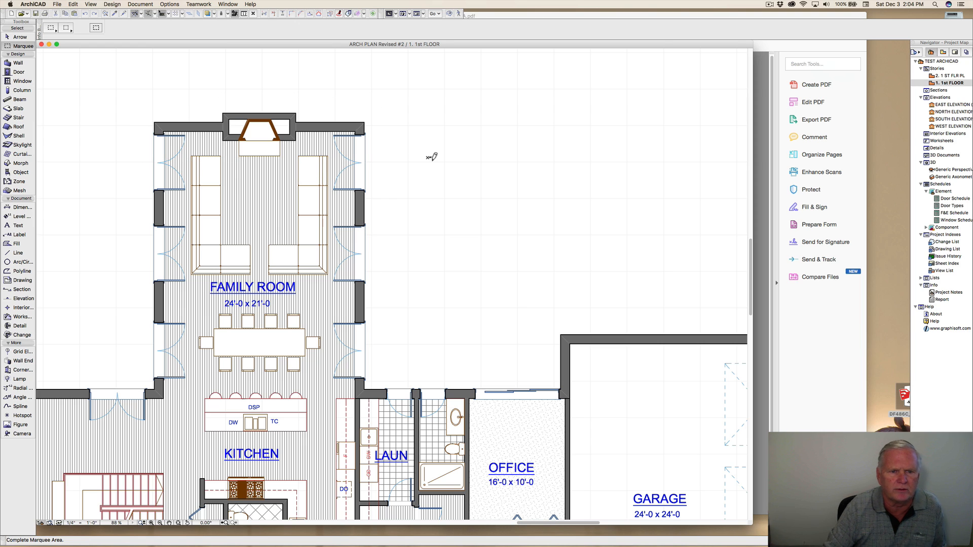
key(Escape)
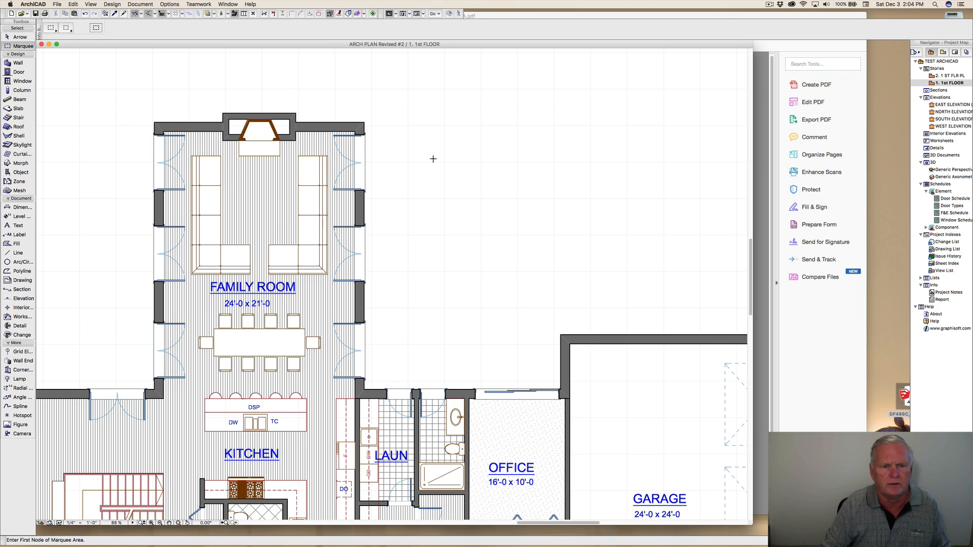
Move the northernmost double door in the east wall south, away from the room corner, and clear the selection.
click(364, 191)
scroll(365, 191, up, 3)
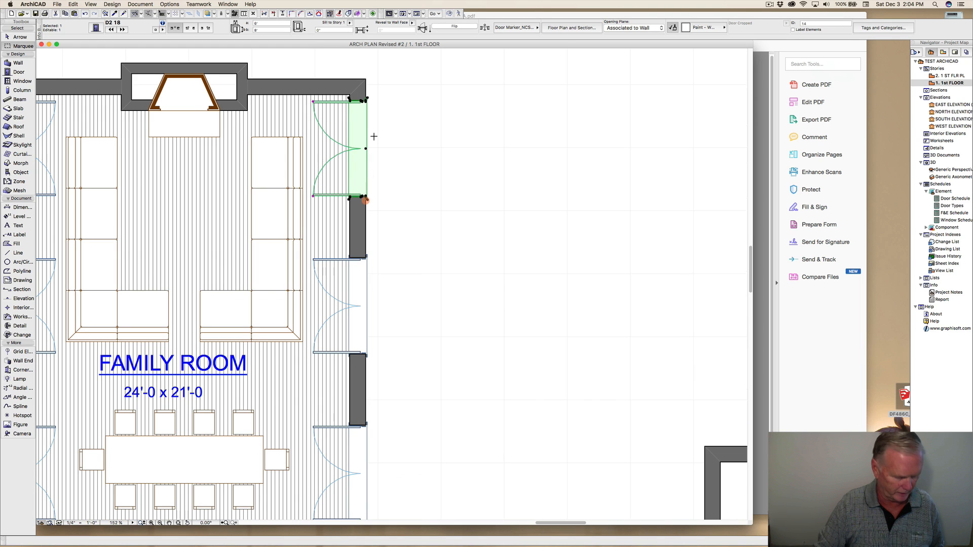
key(super+d)
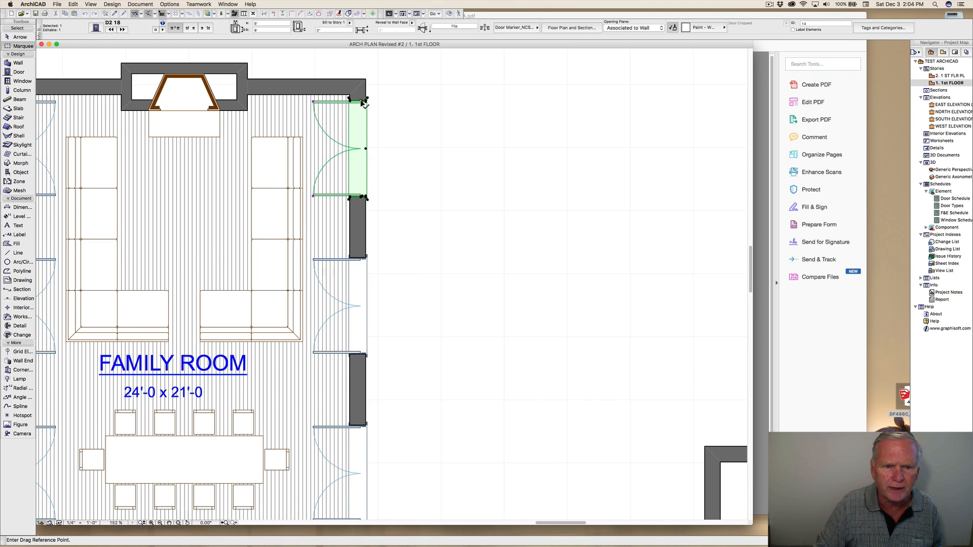
click(363, 102)
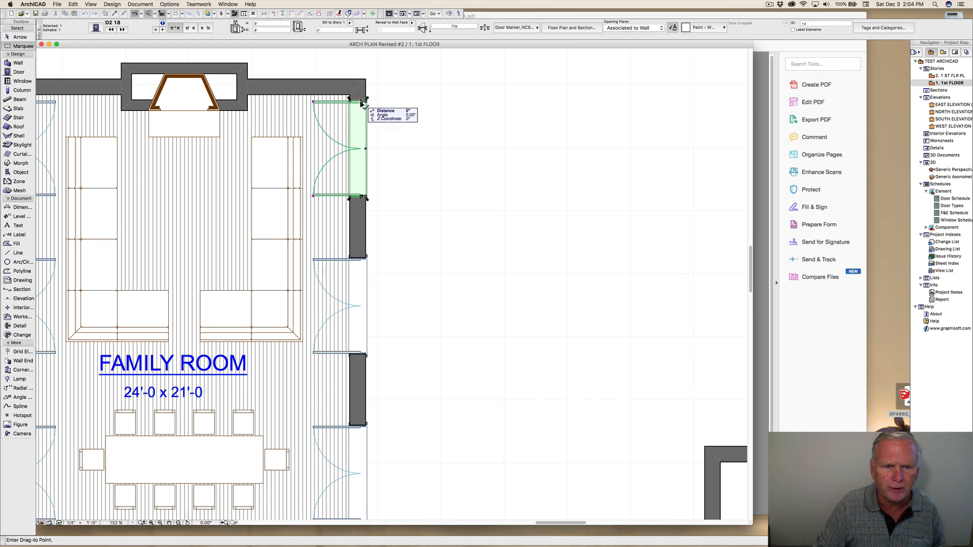
click(223, 125)
middle_drag(385, 146, 524, 147)
key(Escape)
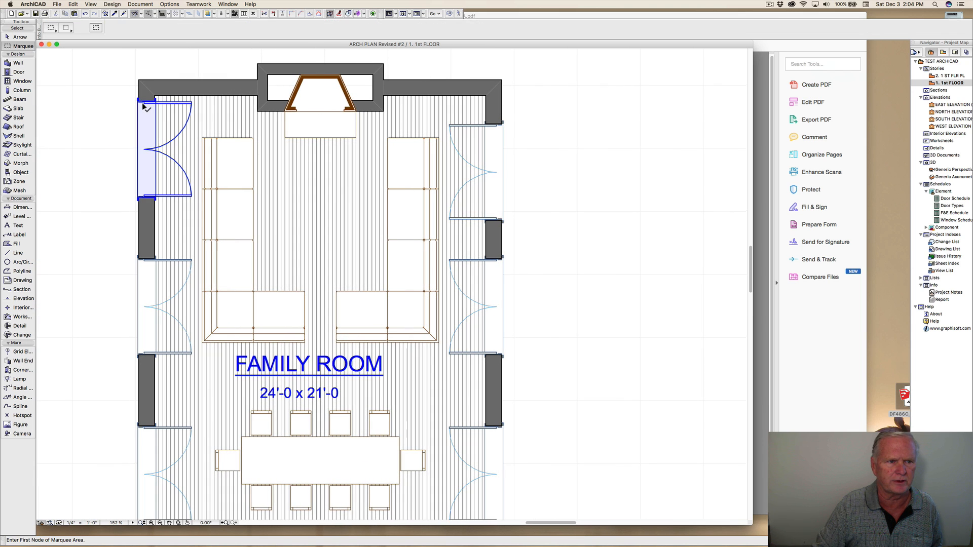
Move the northernmost double door in the west wall south, level with the opposite door, and clear the selection.
click(145, 102)
key(super+d)
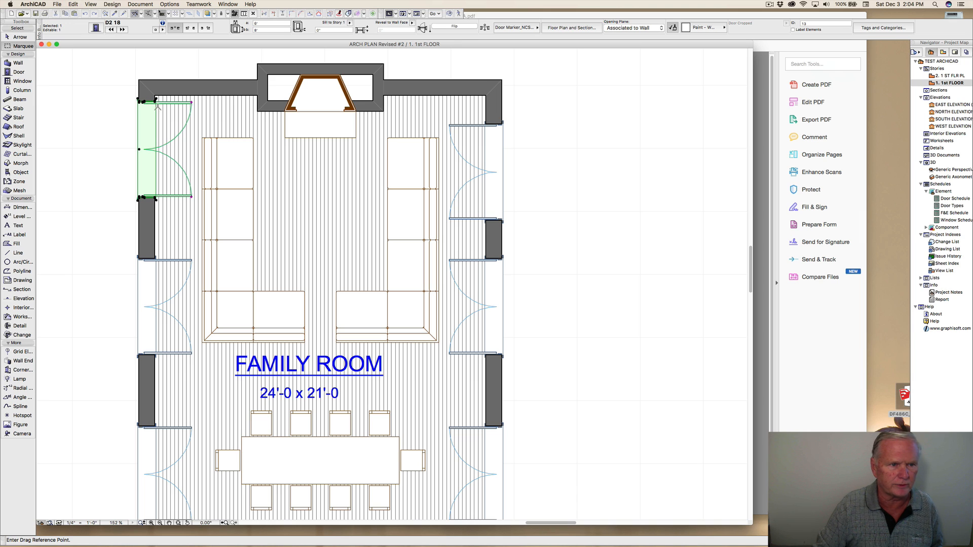
click(157, 100)
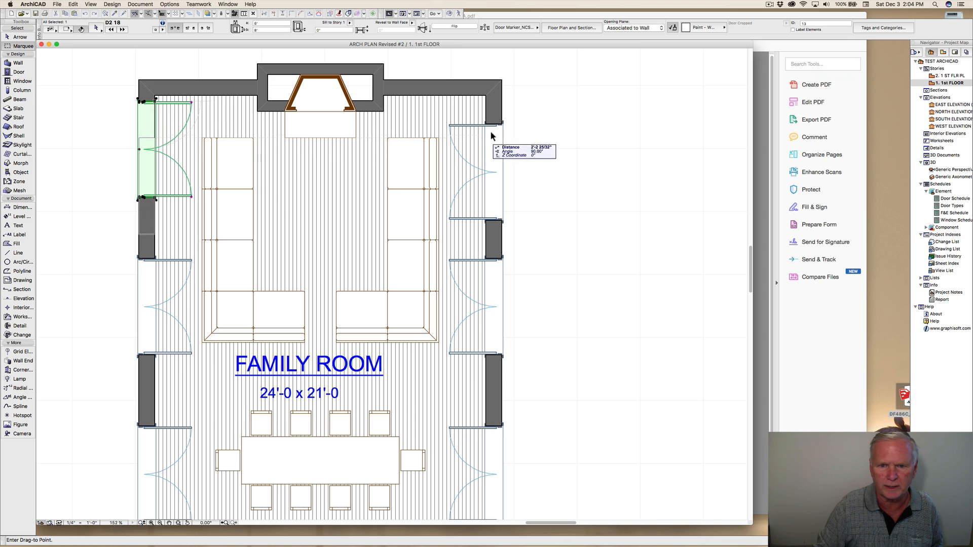
key(Escape)
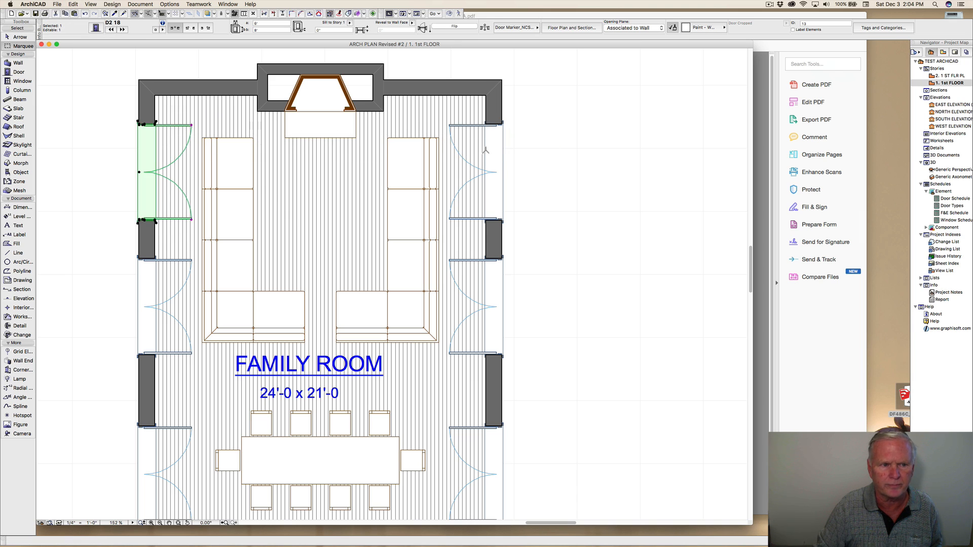
middle_drag(557, 160, 538, 123)
scroll(538, 123, down, 5)
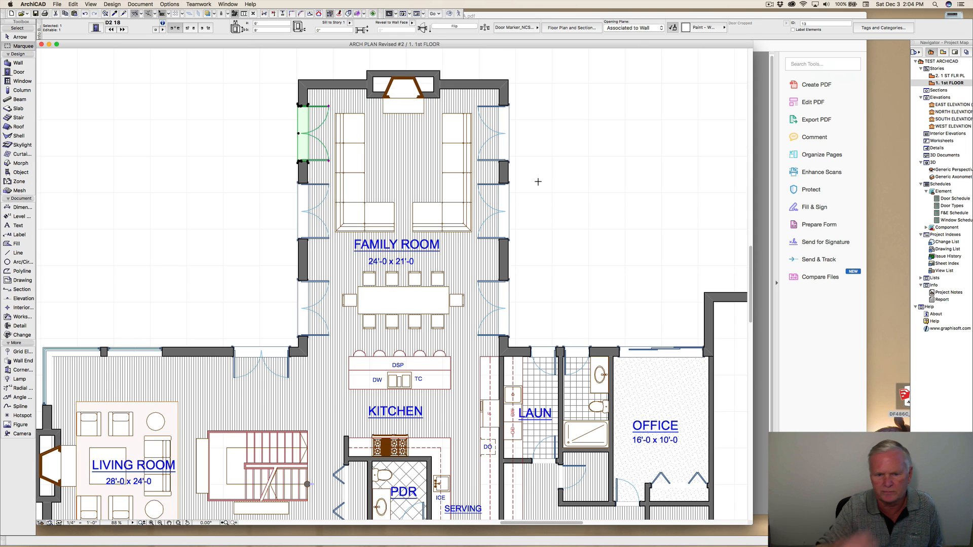
key(Escape)
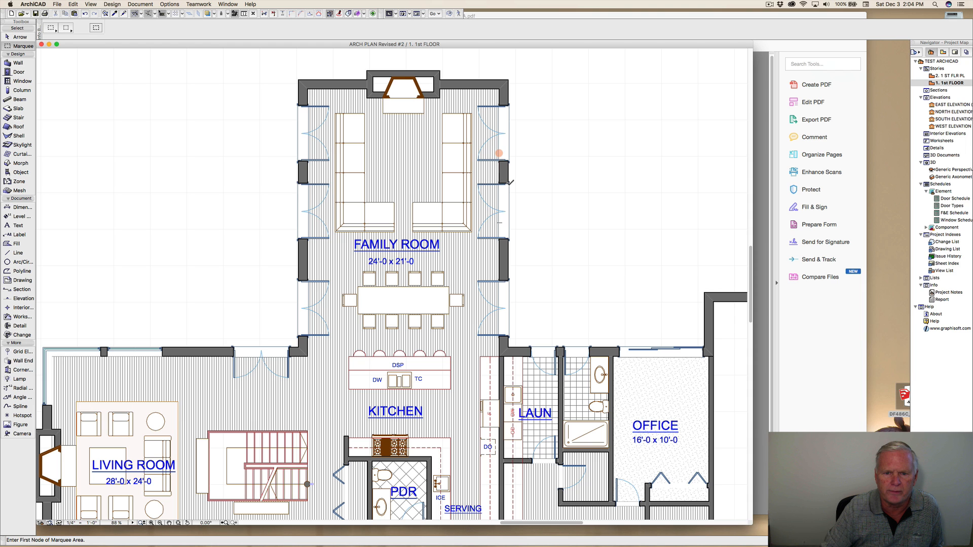
Measure the length of the east wall section between the two northernmost double doors.
scroll(502, 188, up, 10)
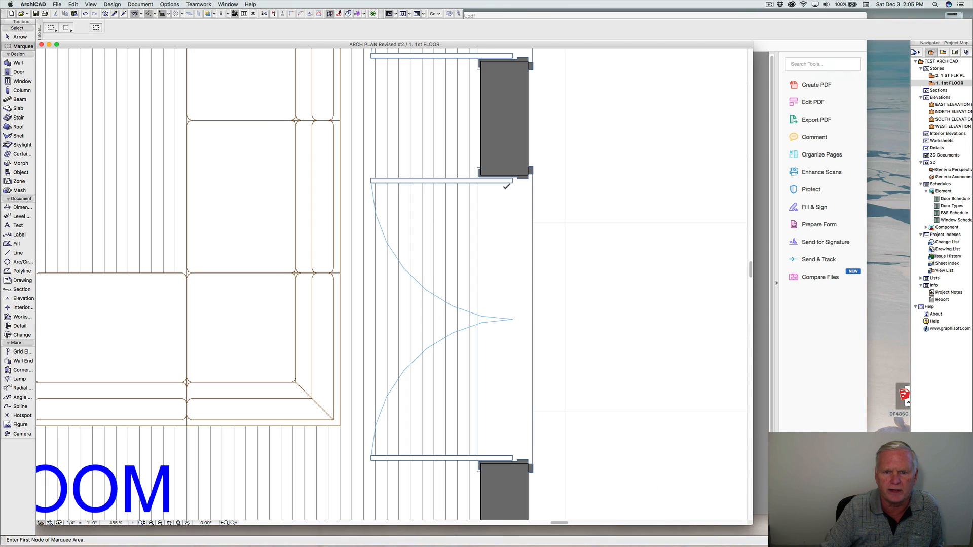
middle_drag(502, 196, 460, 269)
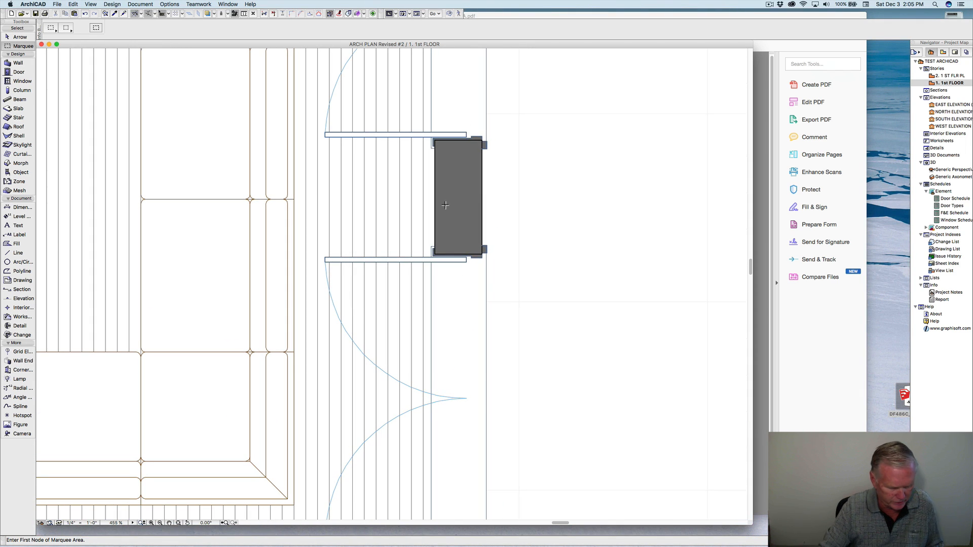
key(m)
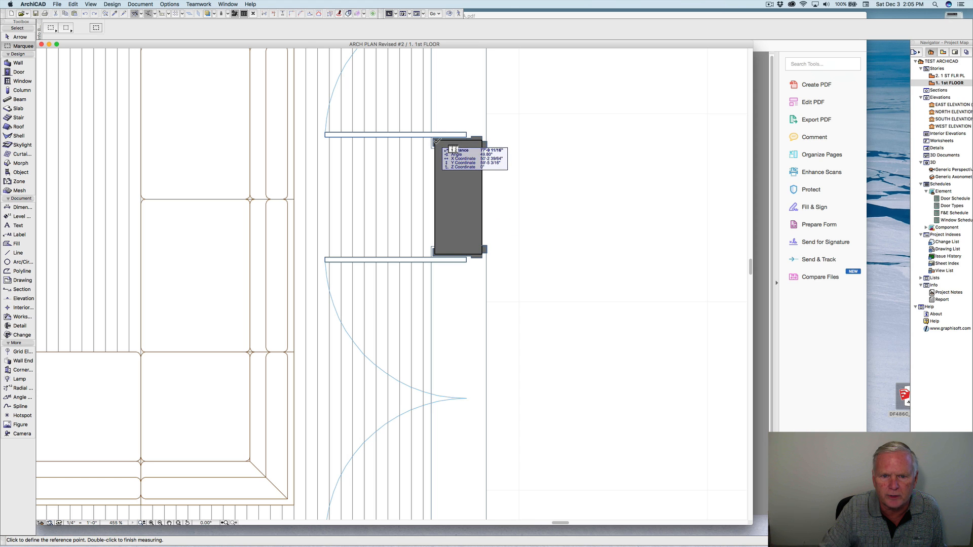
click(434, 139)
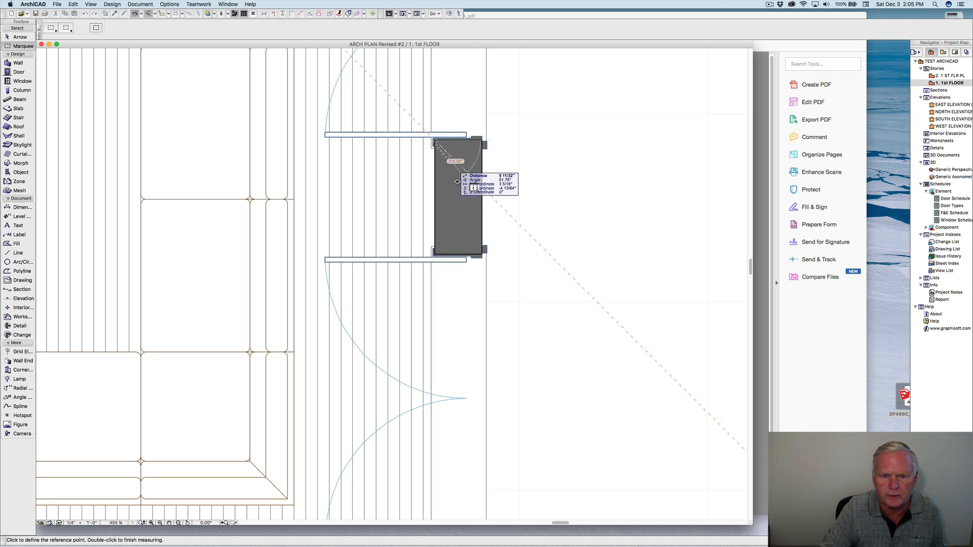
click(437, 254)
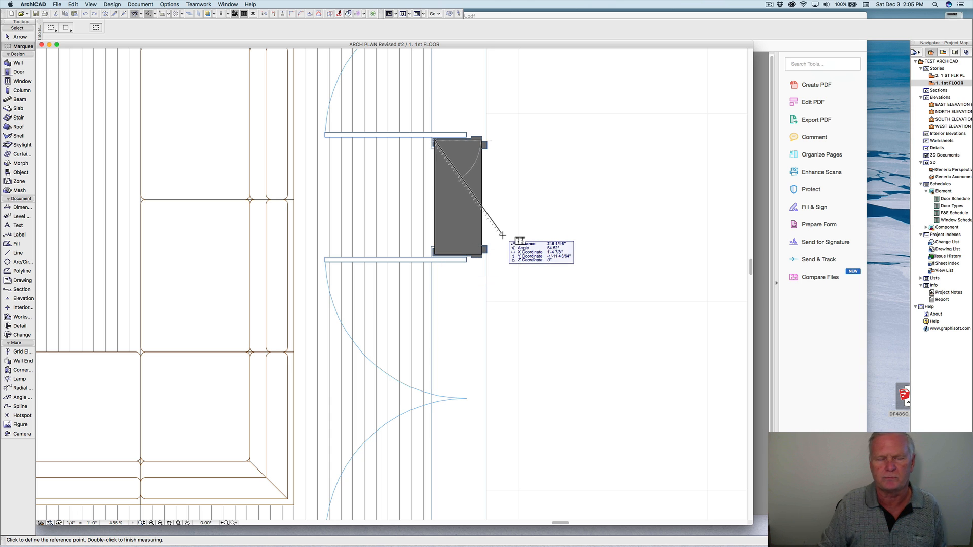
key(Escape)
scroll(507, 232, down, 5)
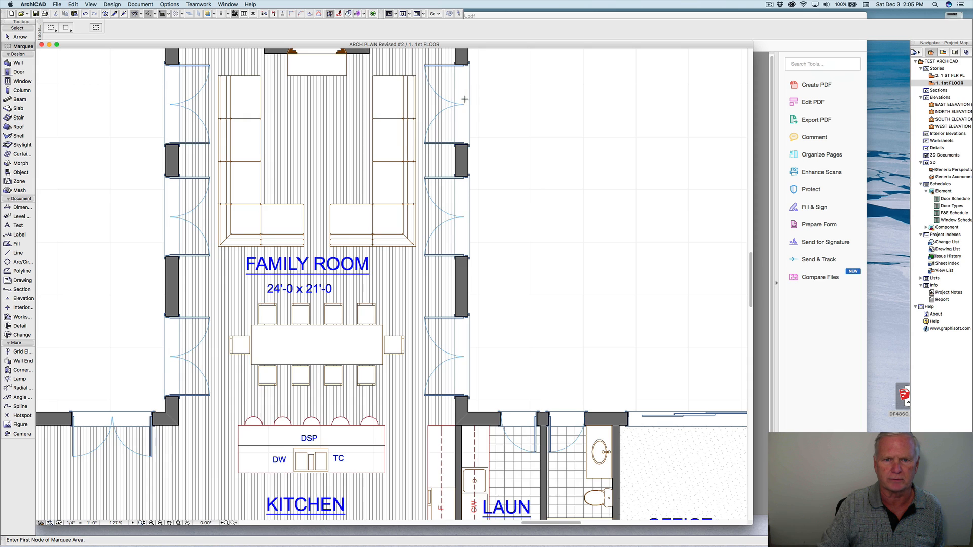
Select the southernmost double doors in both side walls and move them north to meet the middle pair of doors.
scroll(507, 172, up, 3)
scroll(507, 172, left, 2)
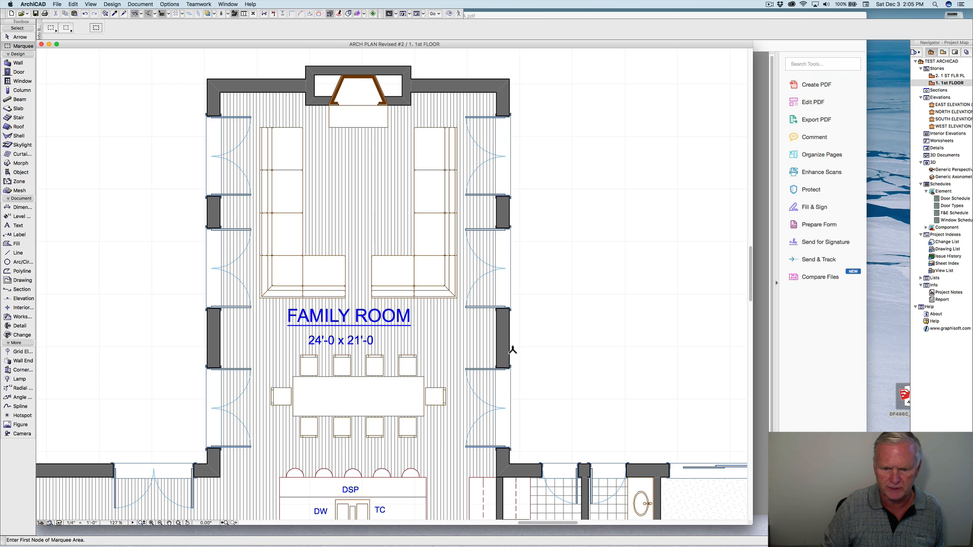
shift+click(502, 374)
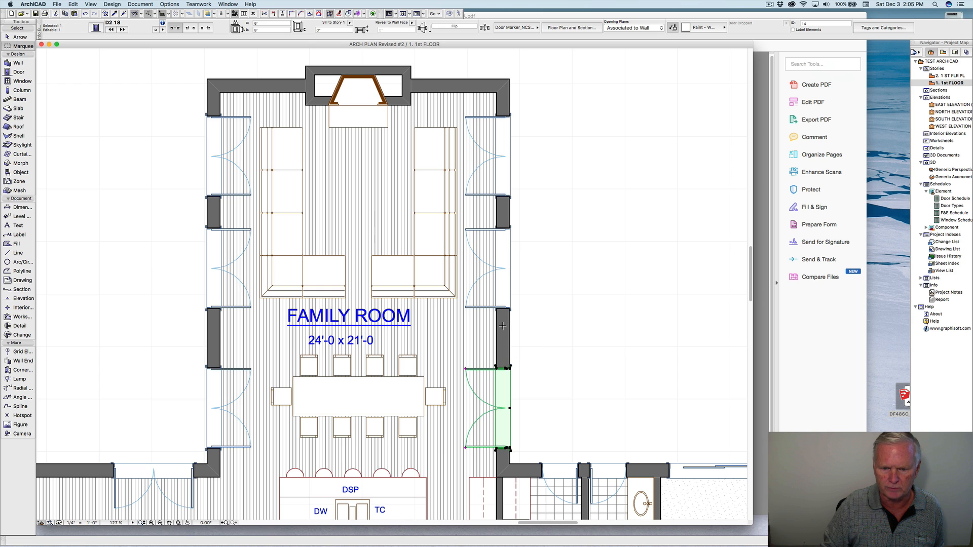
shift+click(234, 376)
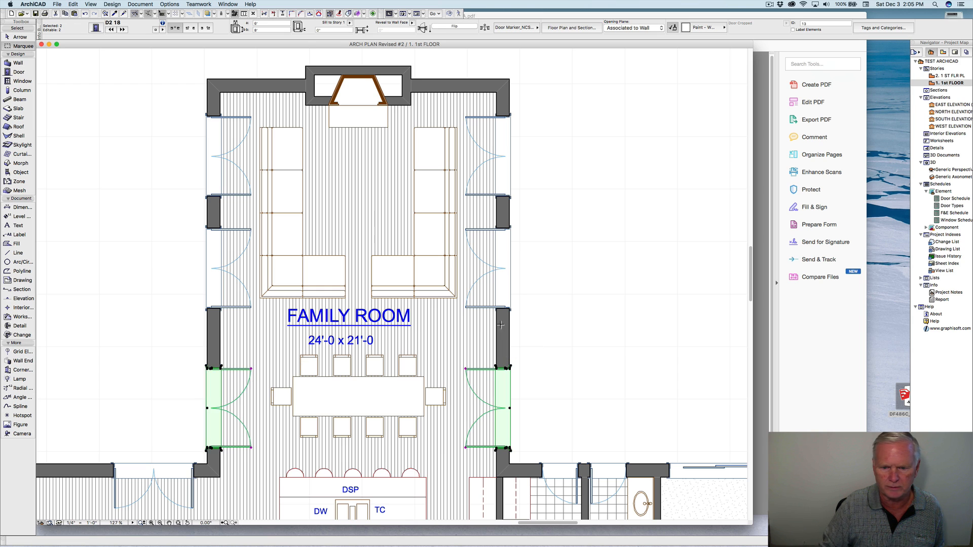
scroll(501, 325, up, 5)
middle_drag(495, 278, 487, 147)
key(super+d)
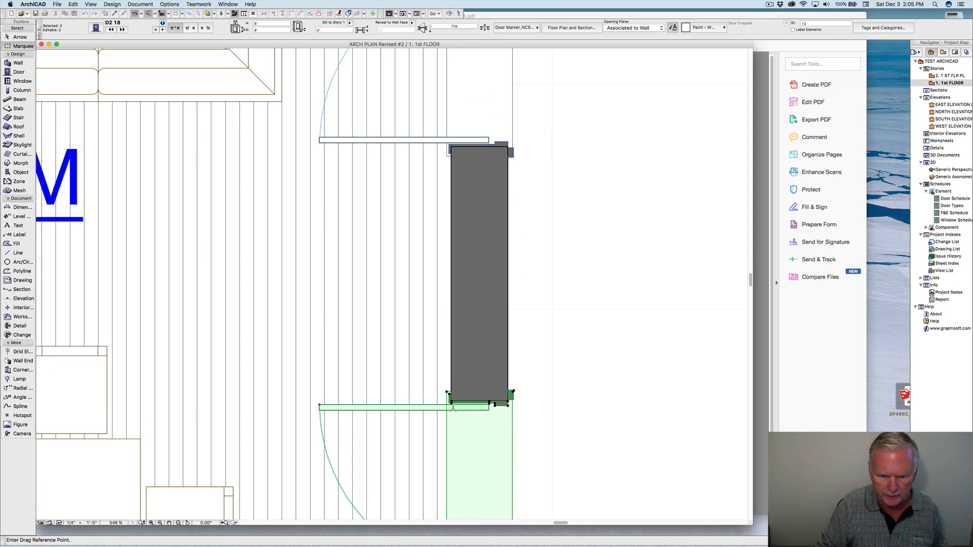
click(452, 402)
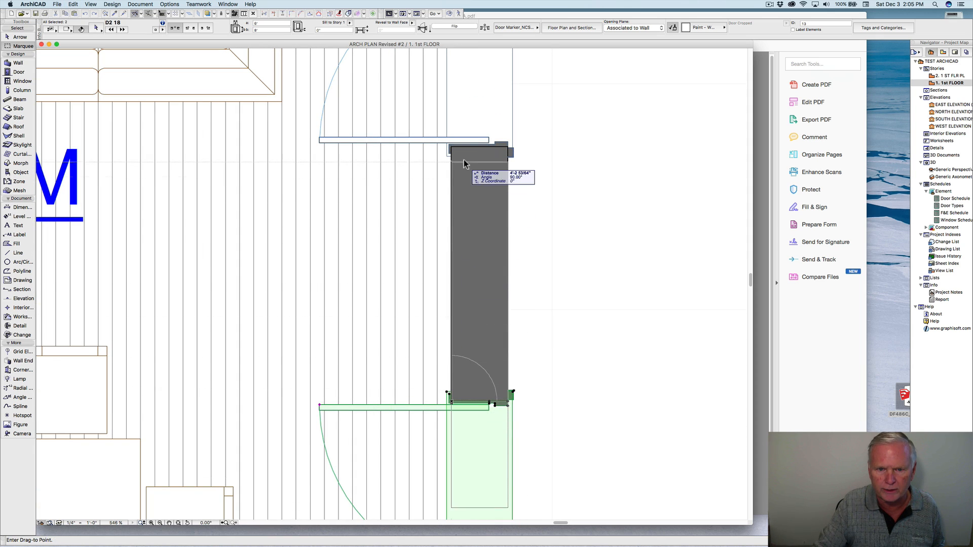
click(453, 149)
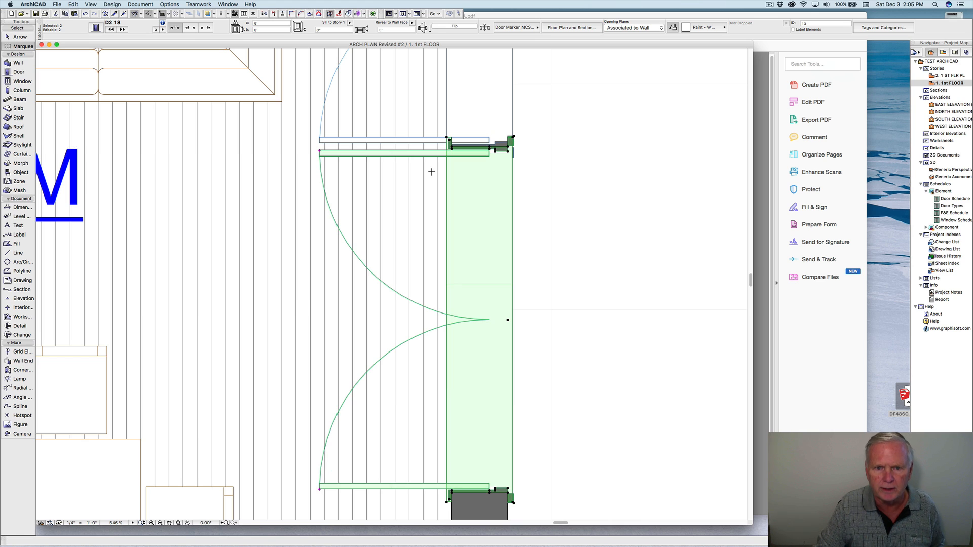
Move the two selected southern double doors 2'-5 3/32" south from the middle doors and clear the selection.
key(super+d)
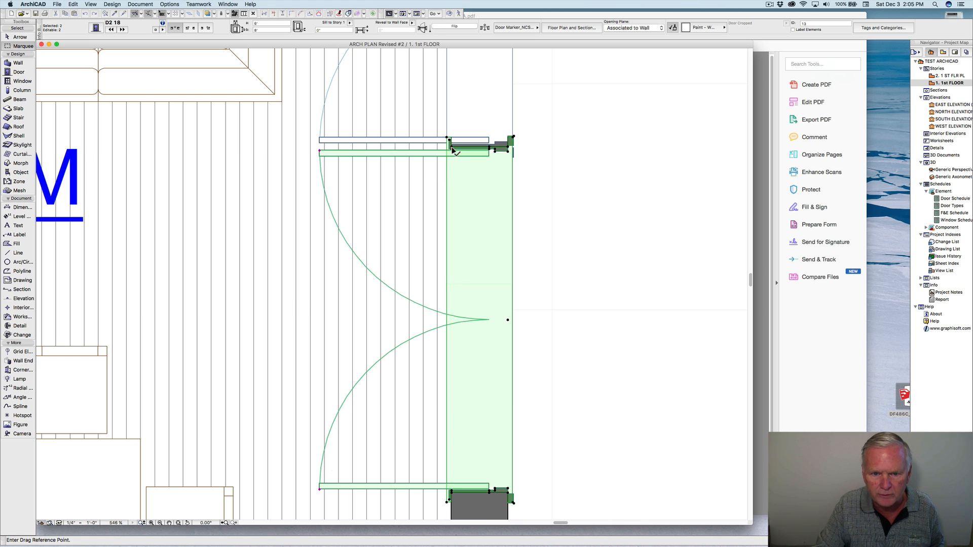
click(451, 146)
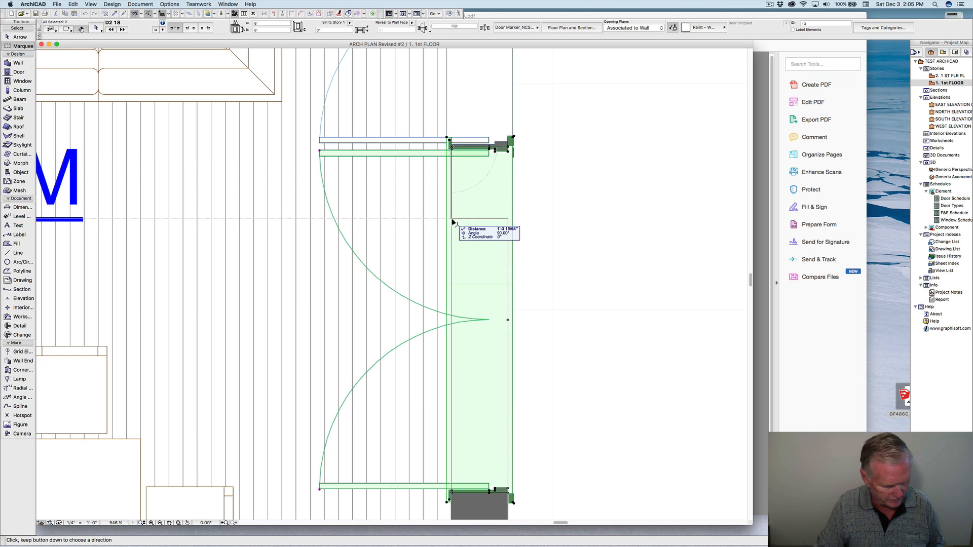
text(2'-5 3/32)
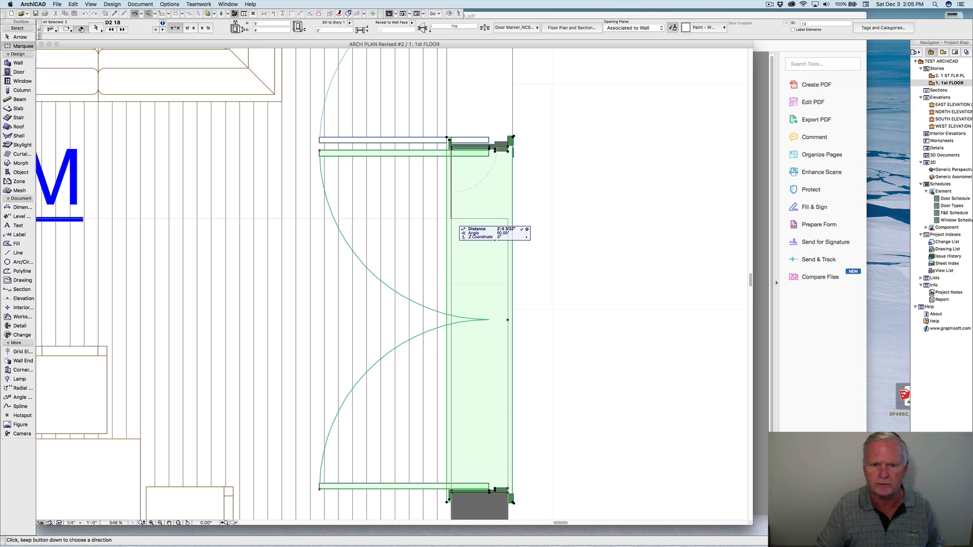
key(Return)
key(Escape)
scroll(550, 208, down, 5)
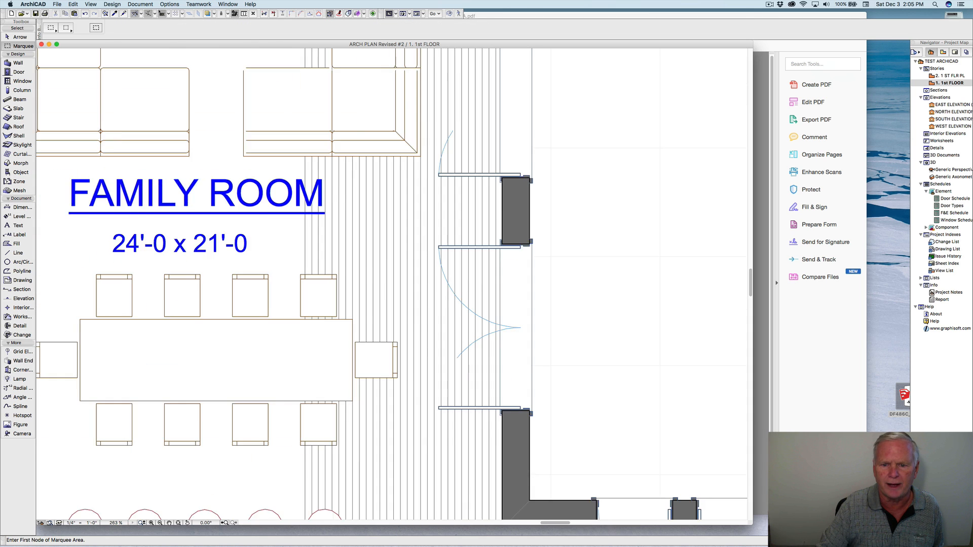
scroll(555, 213, down, 3)
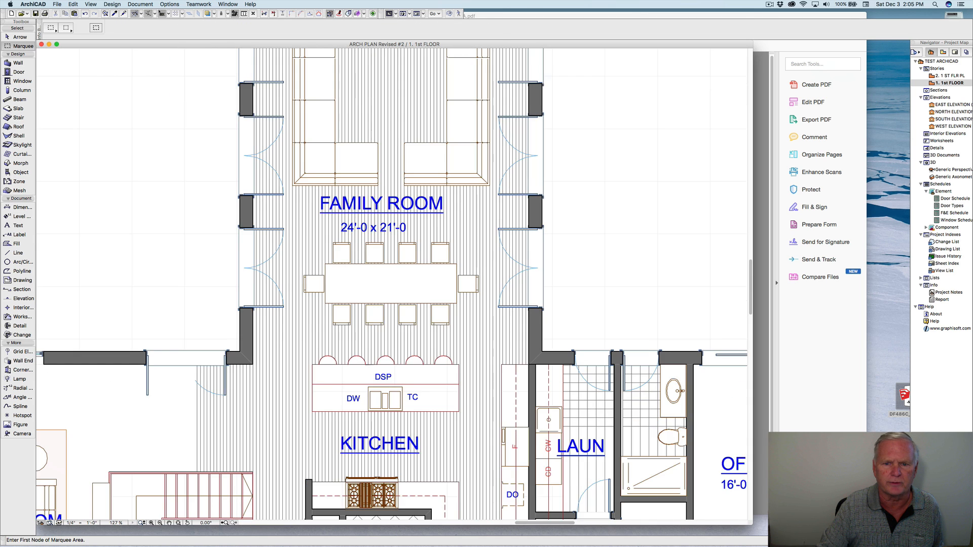
scroll(555, 213, down, 3)
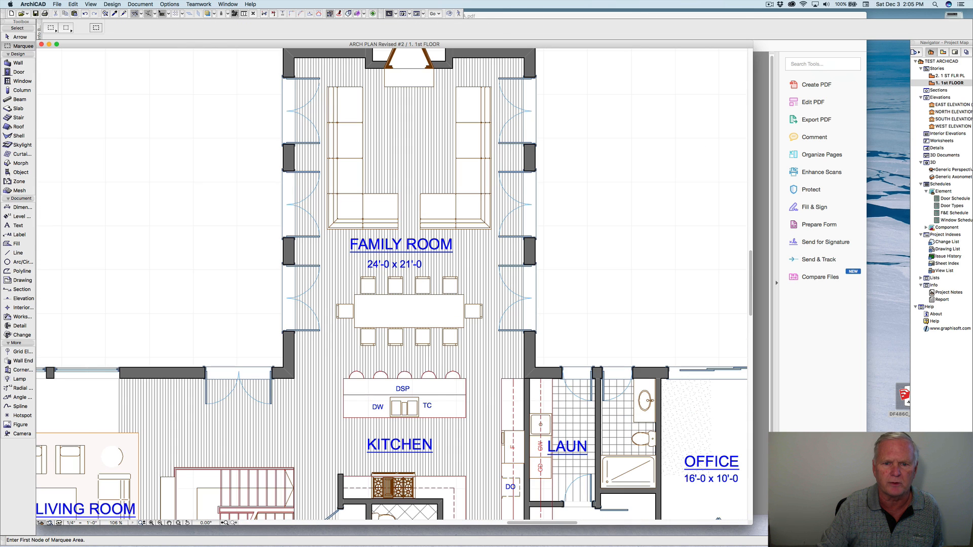
middle_drag(555, 213, 591, 146)
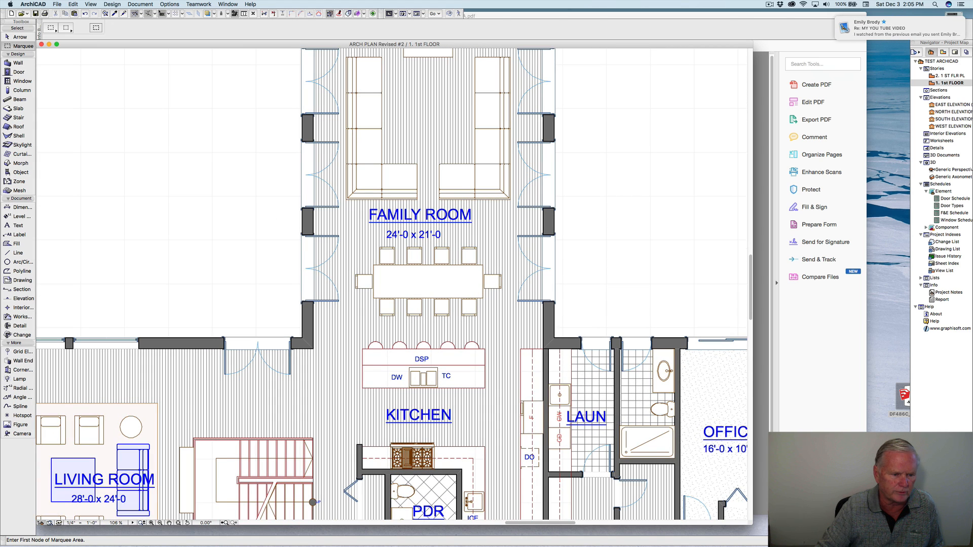
right_click(93, 461)
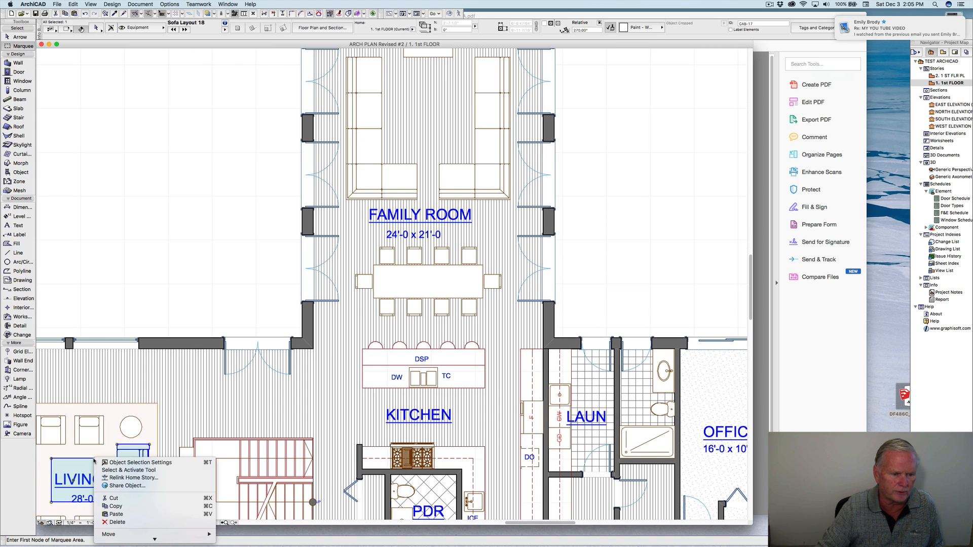
click(126, 282)
key(Escape)
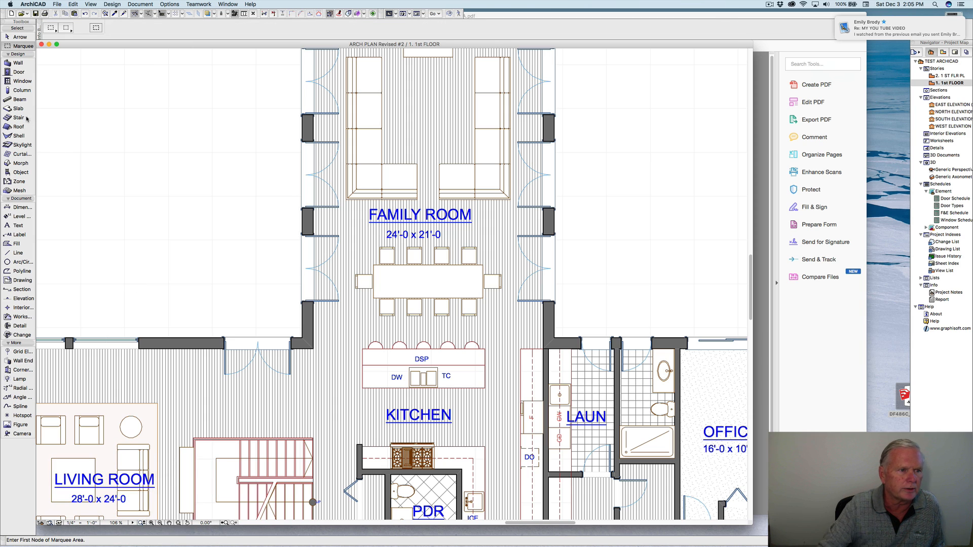
Set the object defaults to Coffee Table 02 18 from the Tables-Coffee 18 library folder, with a depth of 4'.
double_click(19, 173)
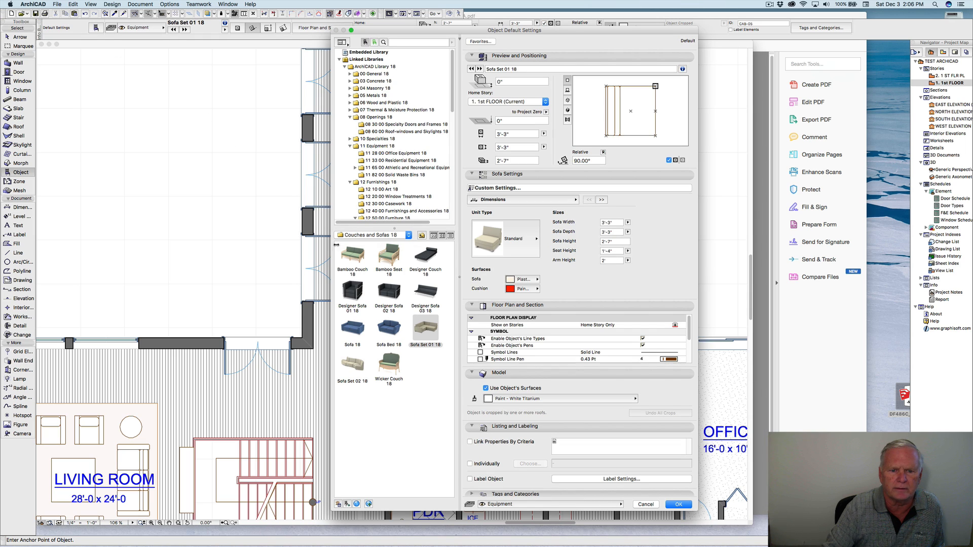
scroll(388, 186, down, 5)
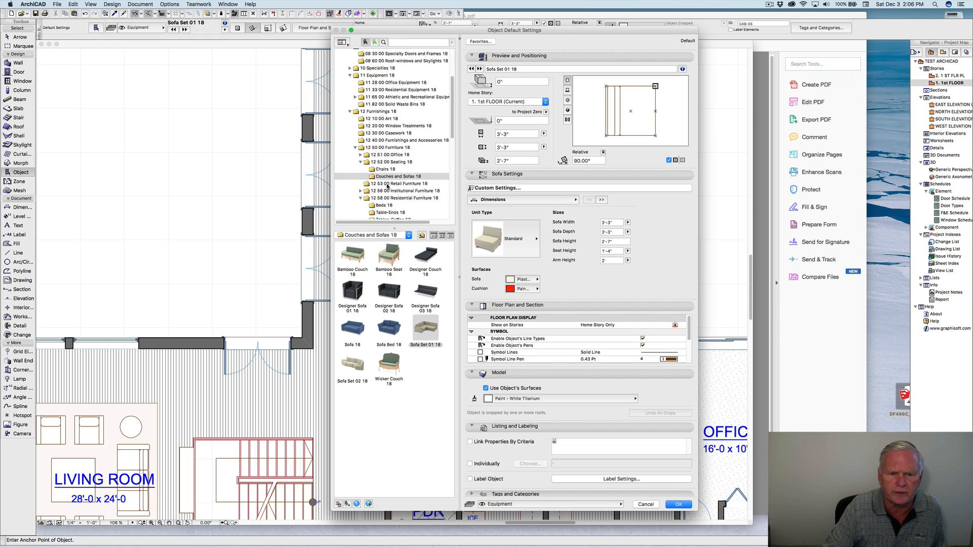
click(388, 181)
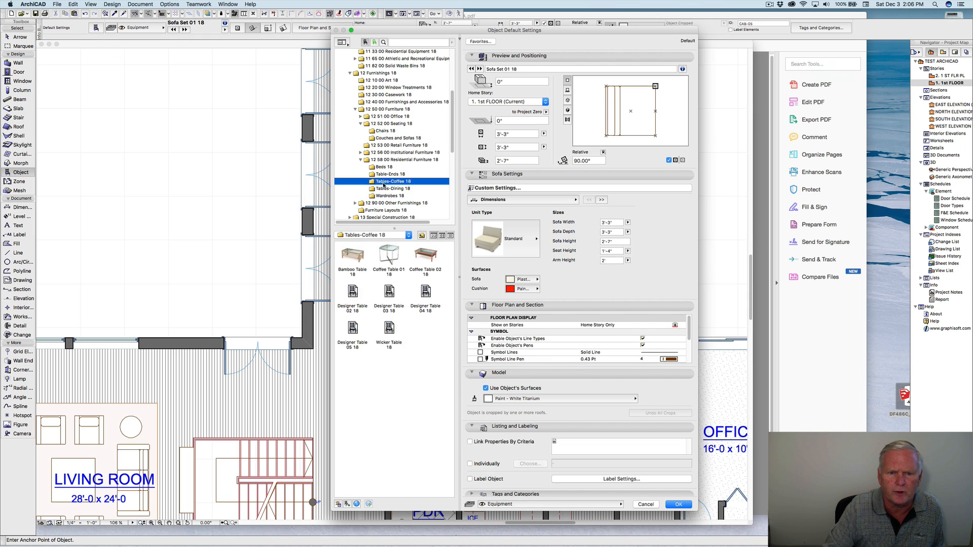
click(426, 256)
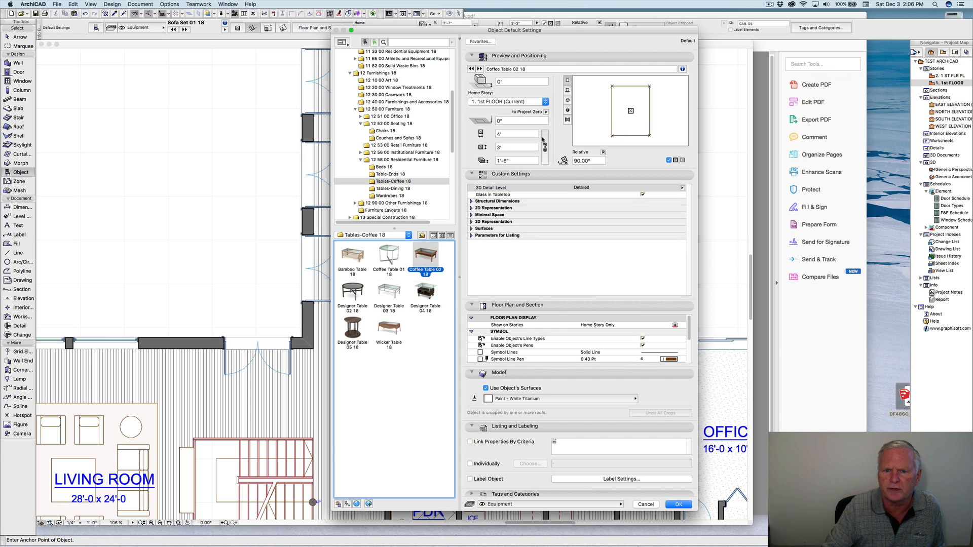
click(509, 145)
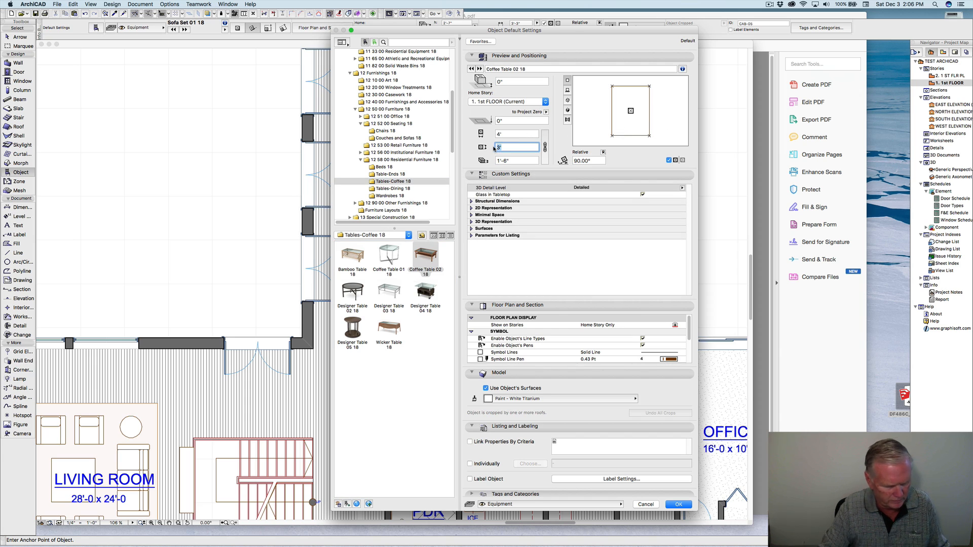
text(4')
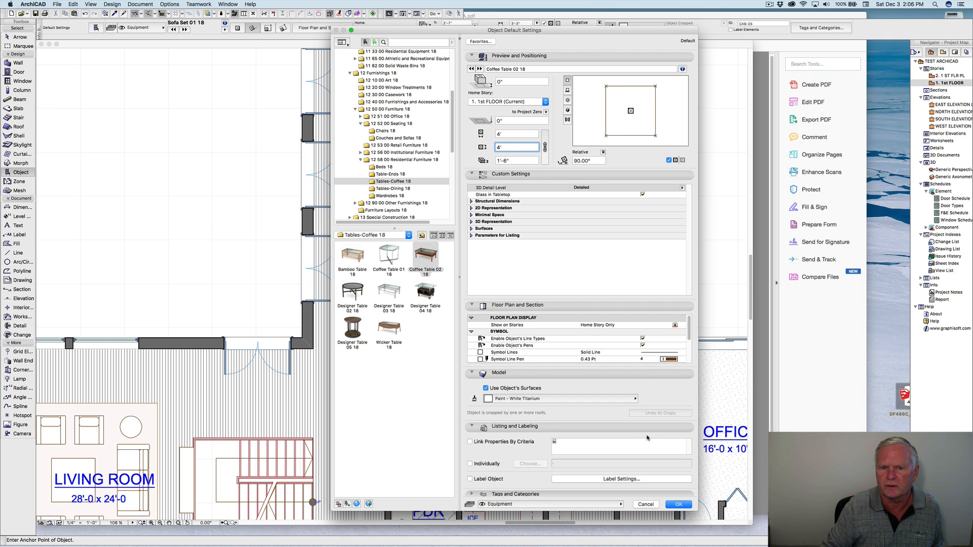
click(675, 506)
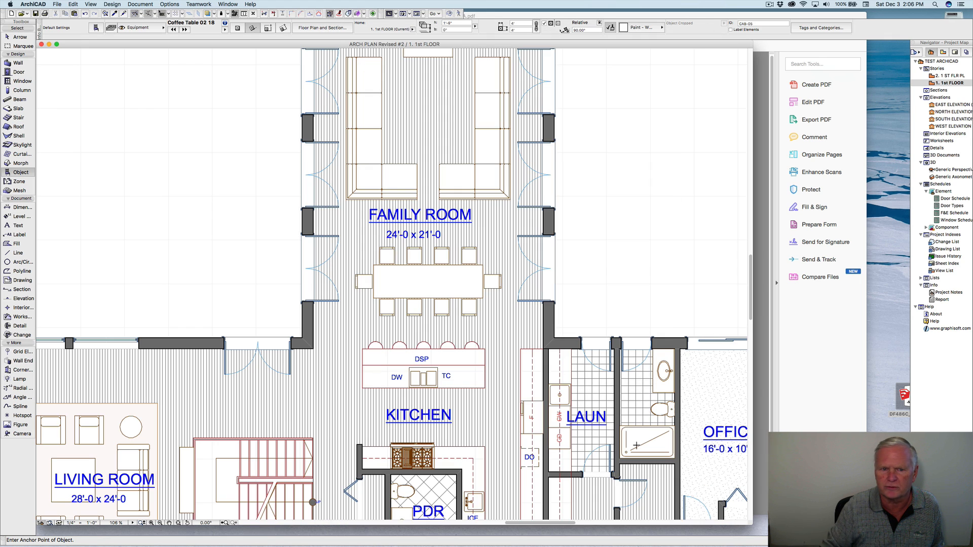
Place a vertical guide line through the center of the family room fireplace.
middle_drag(449, 58, 424, 153)
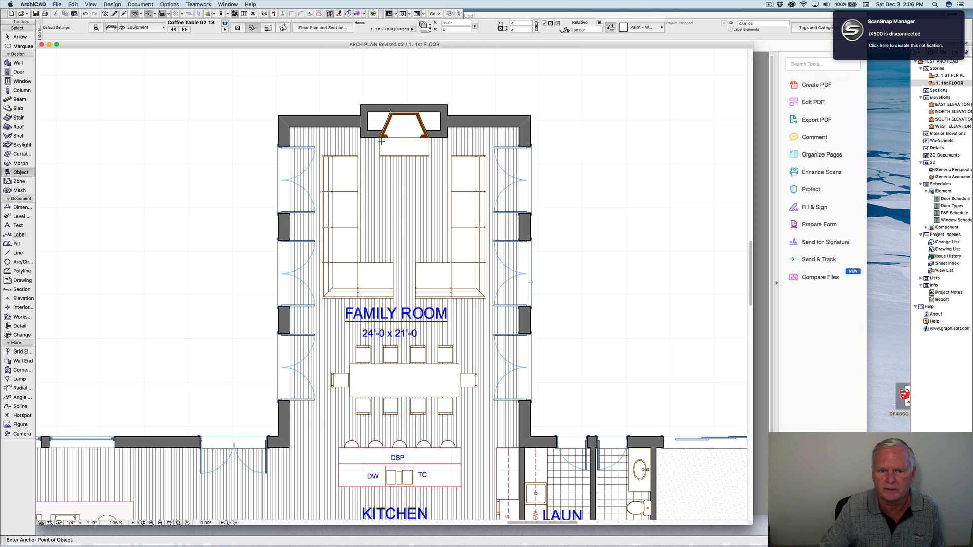
mouse_move(360, 112)
click(360, 91)
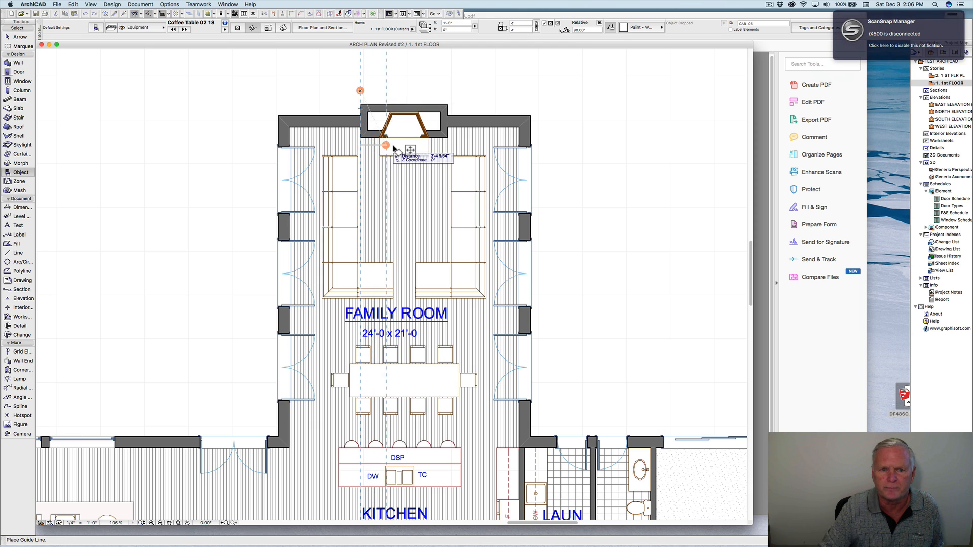
click(359, 114)
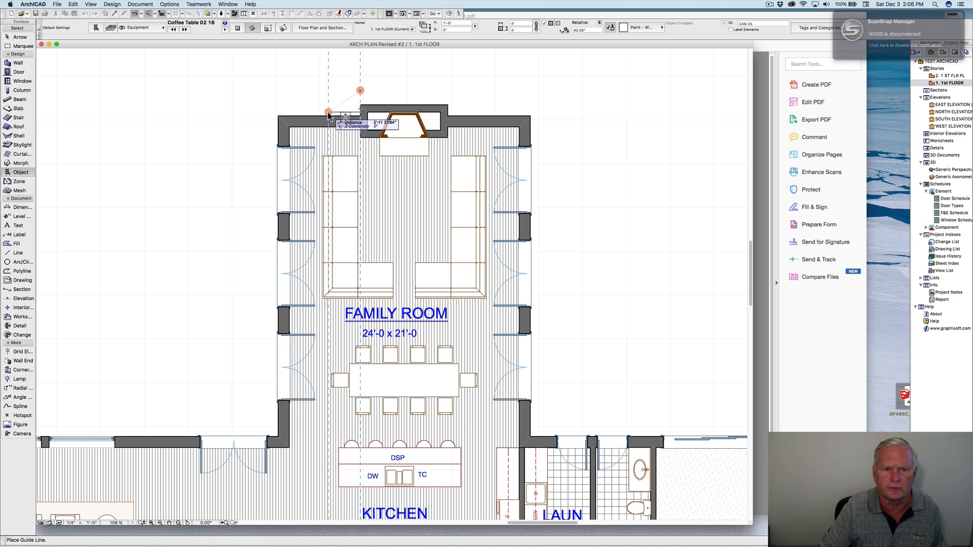
click(405, 138)
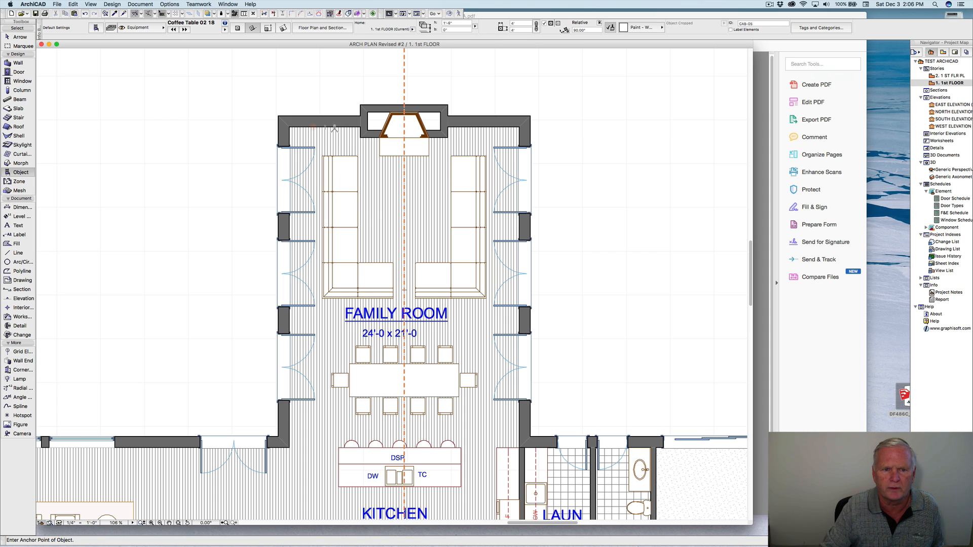
Place a horizontal guide line between the two sofas and insert the coffee table where it crosses the fireplace's center guide line.
click(314, 126)
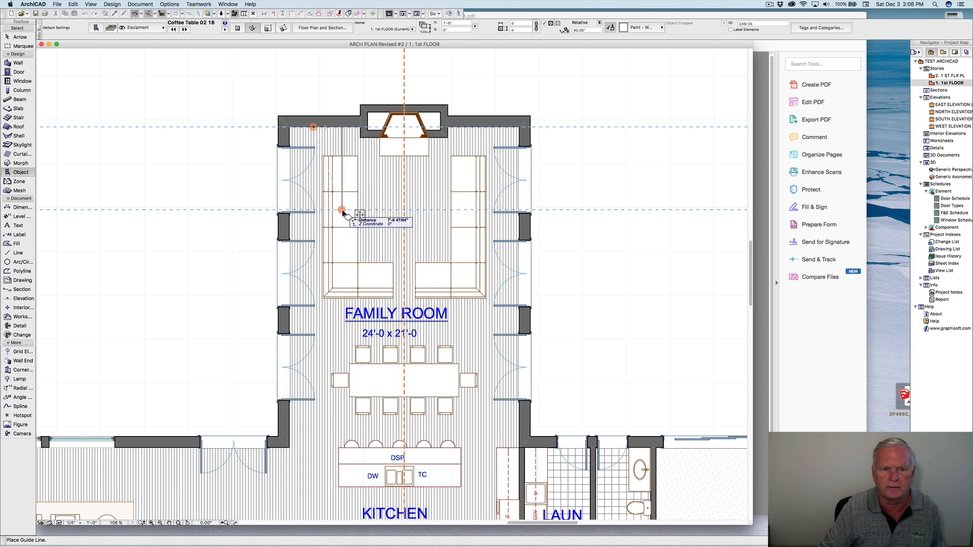
click(341, 210)
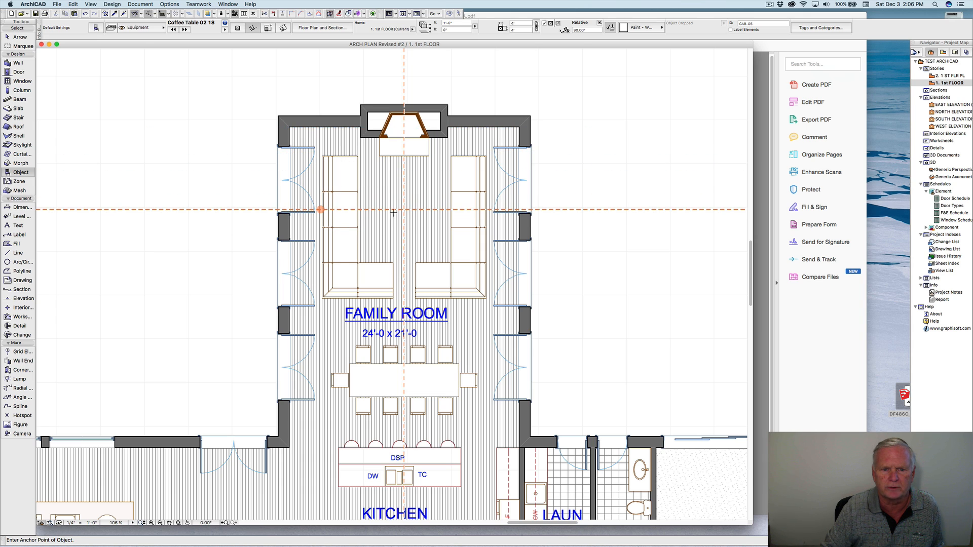
click(404, 210)
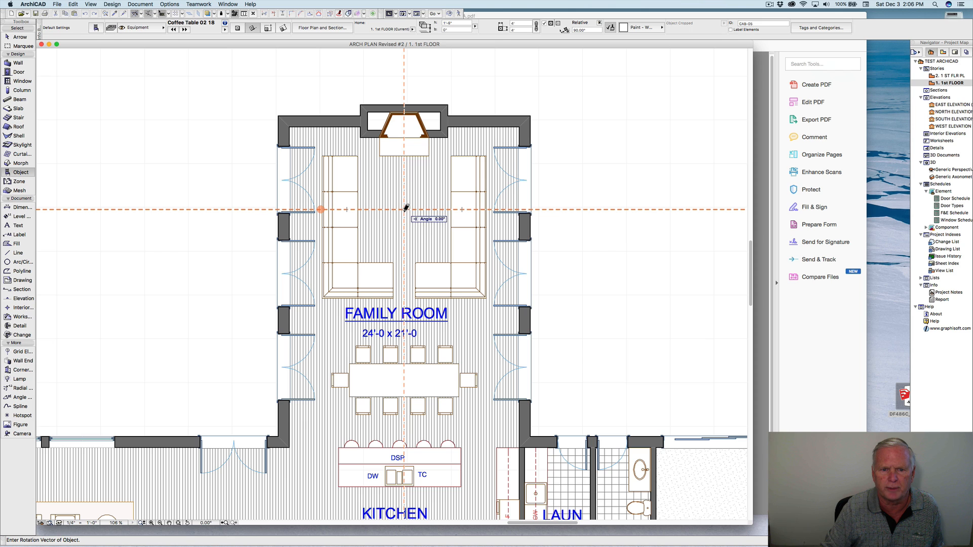
click(404, 190)
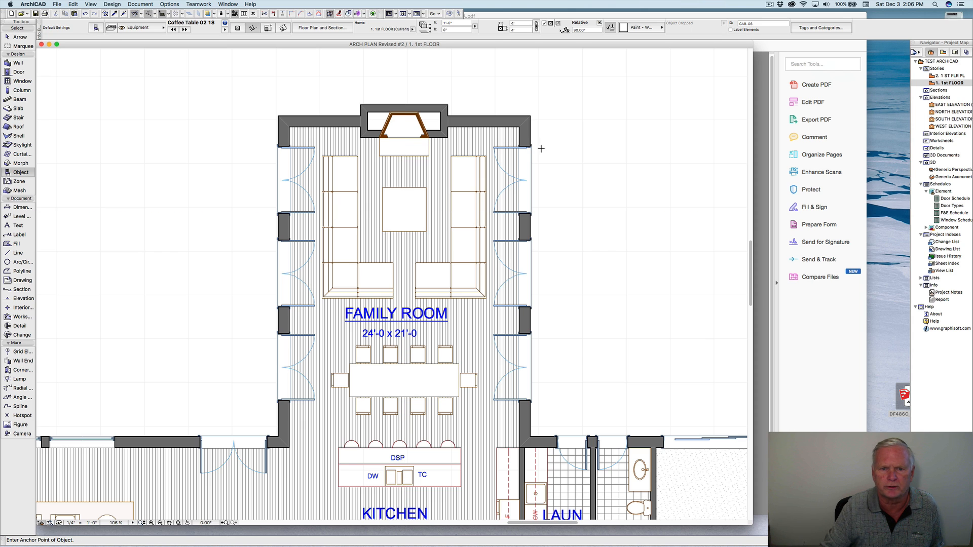
Copy the coffee table into the family room's northwest corner and stretch the copy to fill the recess west of the fireplace.
middle_drag(593, 152, 513, 153)
scroll(513, 153, up, 1)
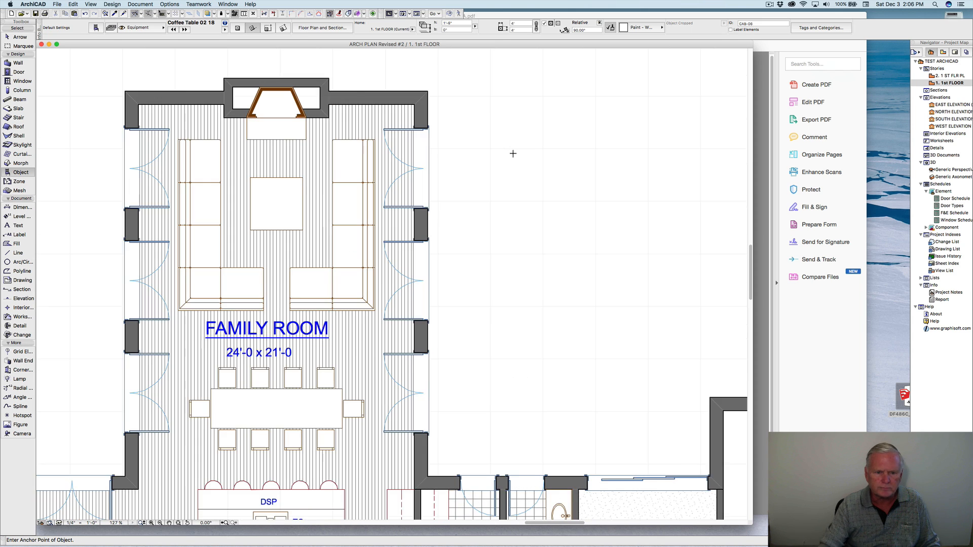
scroll(513, 153, down, 1)
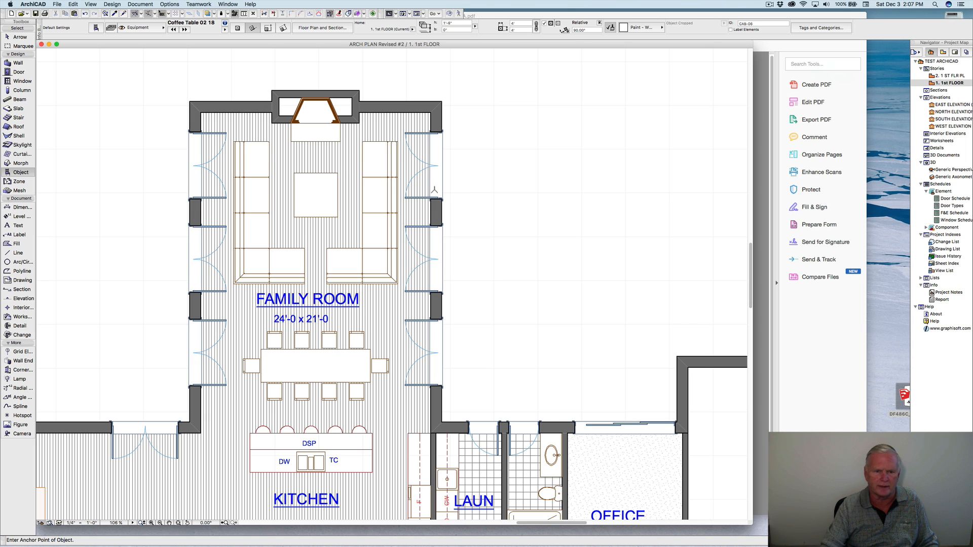
middle_drag(450, 184, 476, 165)
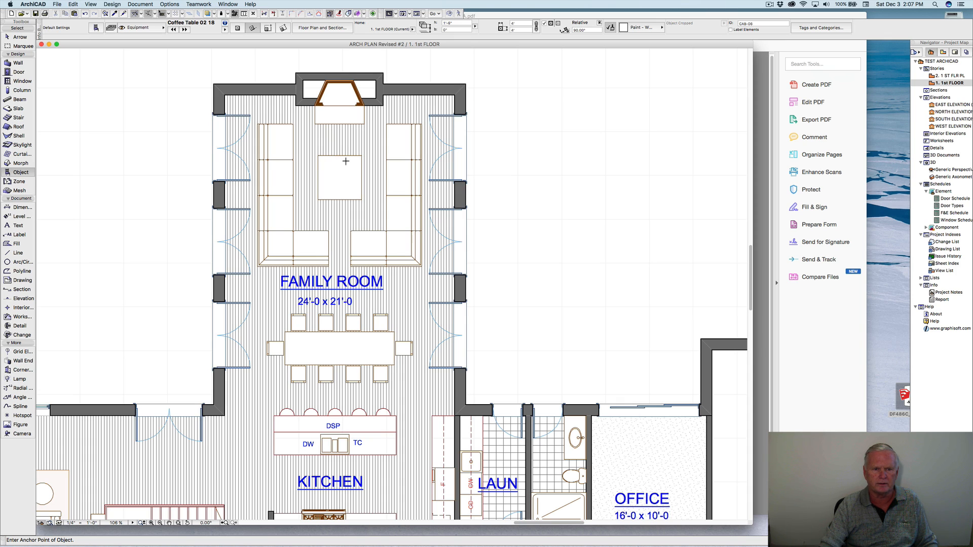
click(322, 157)
right_click(318, 158)
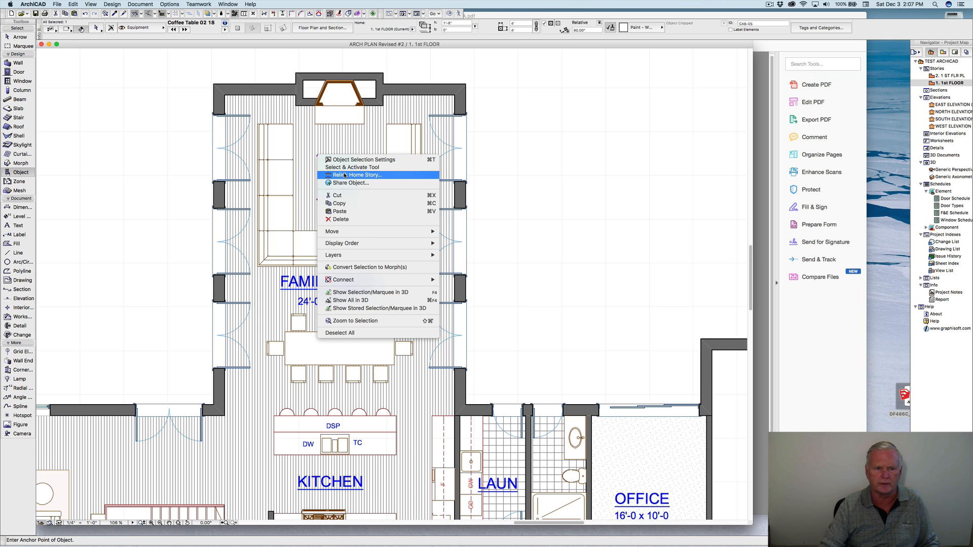
mouse_move(343, 233)
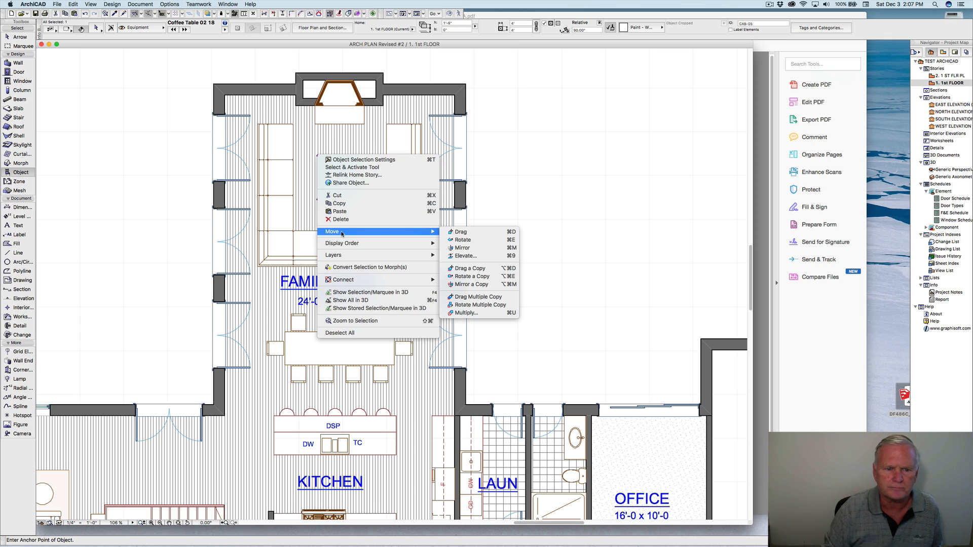
click(471, 269)
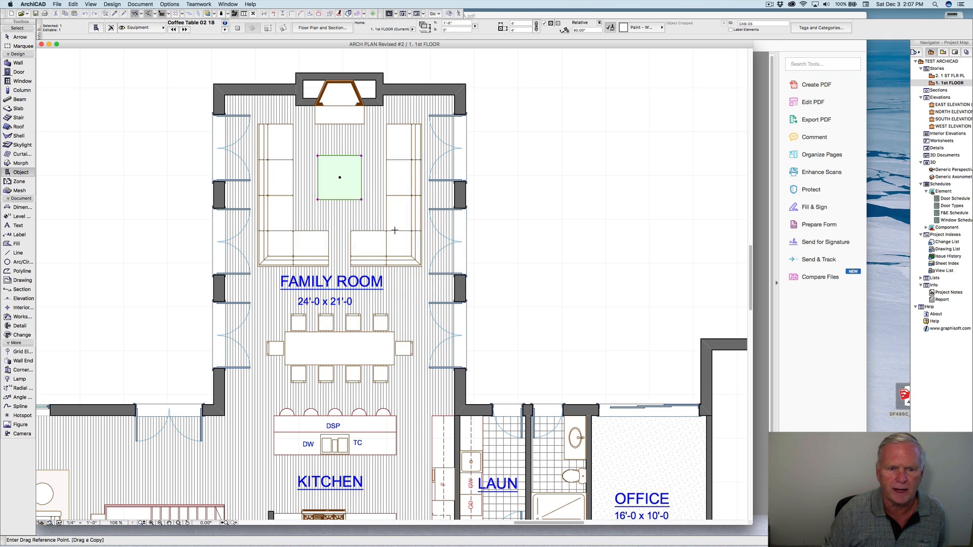
click(318, 156)
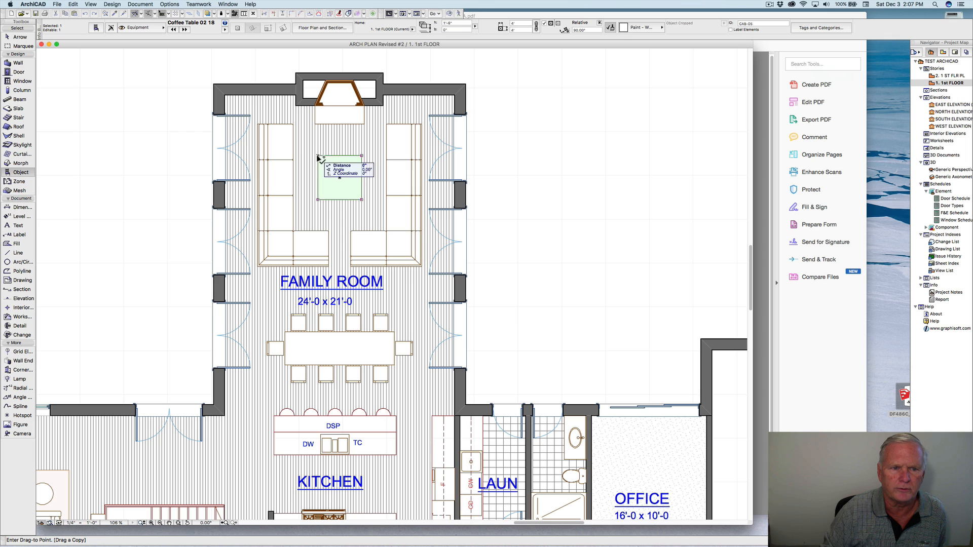
click(225, 96)
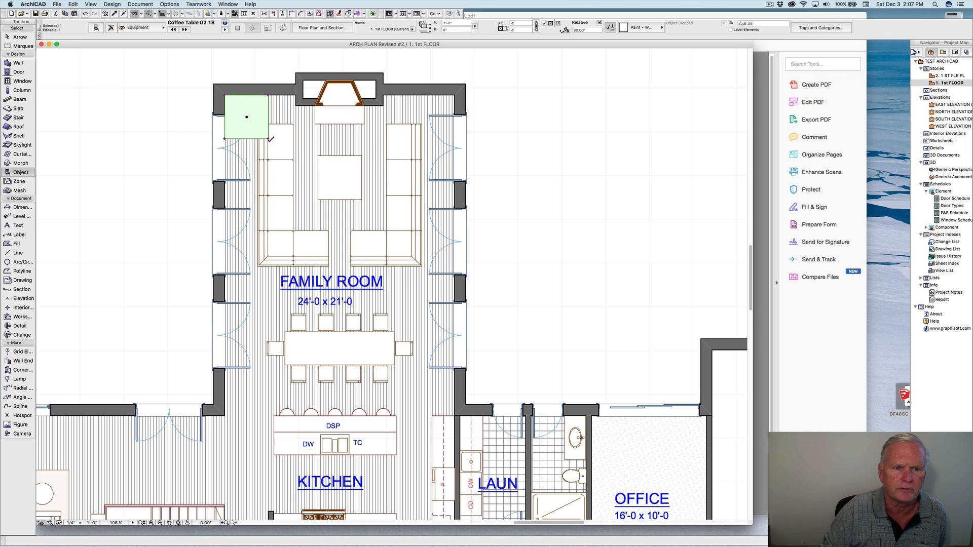
click(268, 139)
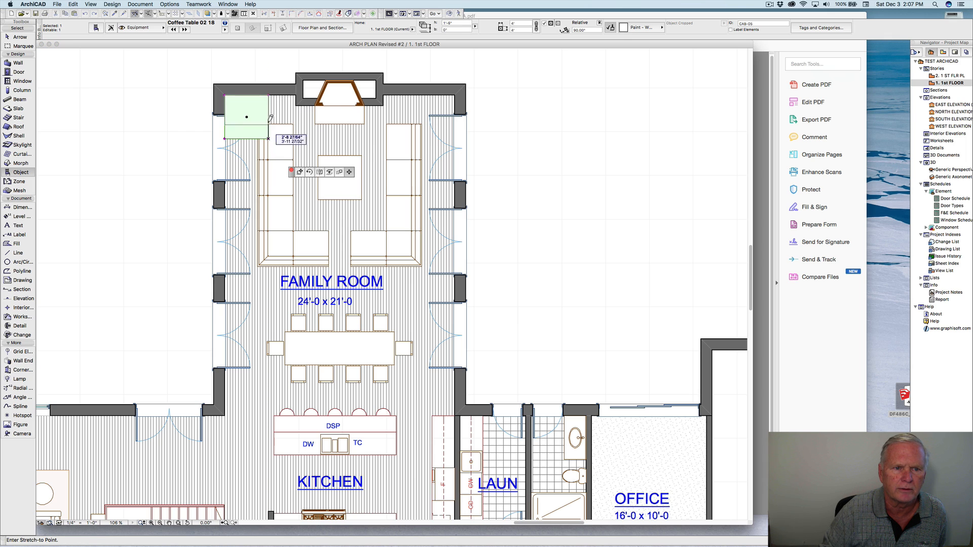
click(296, 111)
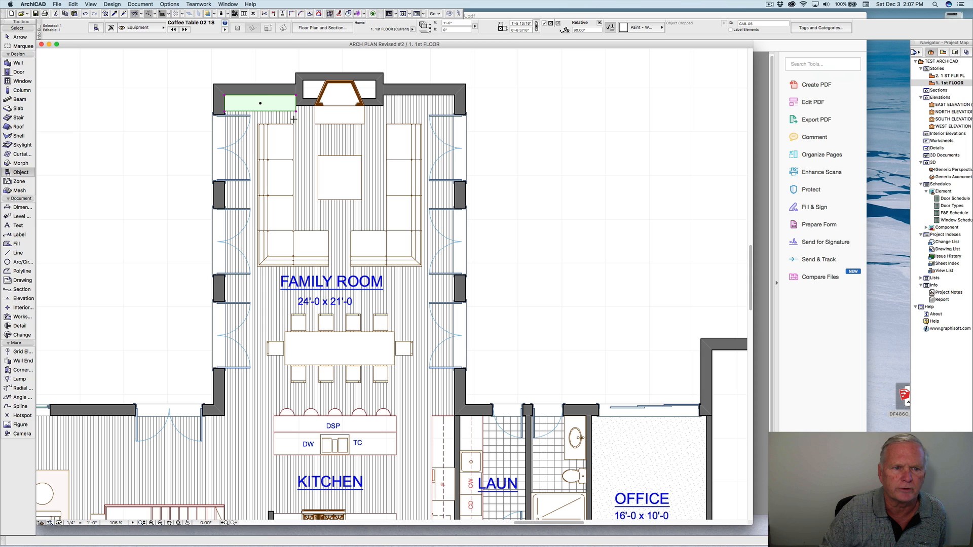
Copy the stretched built-in from the recess west of the fireplace to the matching recess on the east side and clear the selection.
right_click(278, 108)
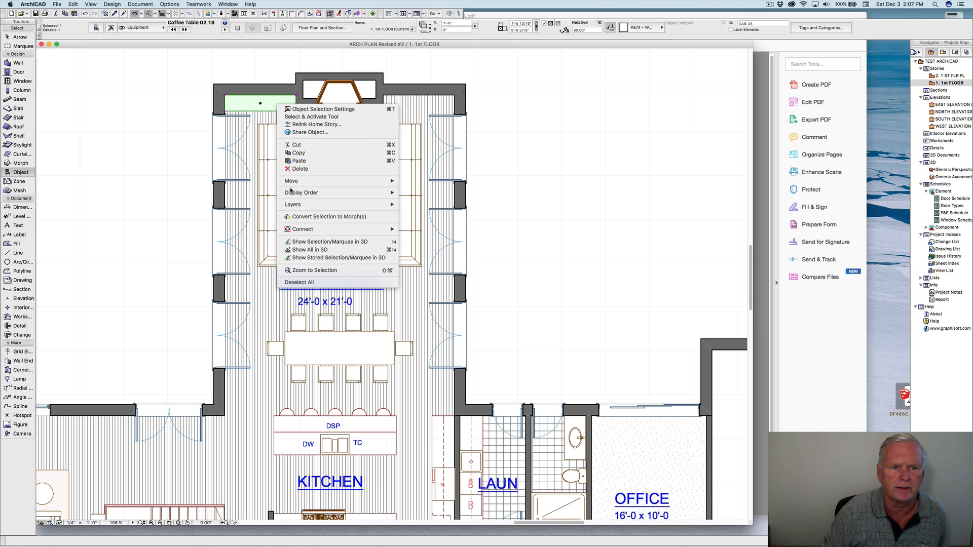
mouse_move(304, 181)
click(426, 218)
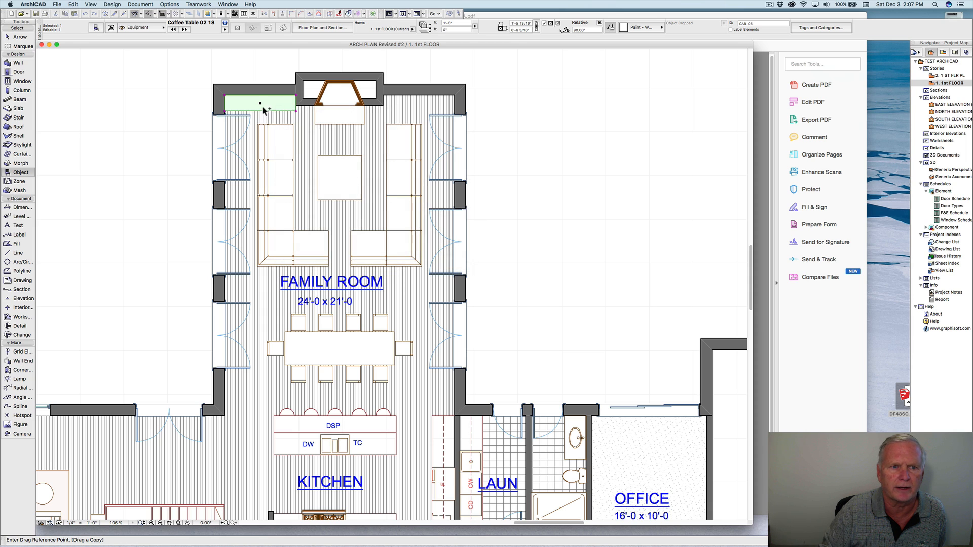
click(225, 95)
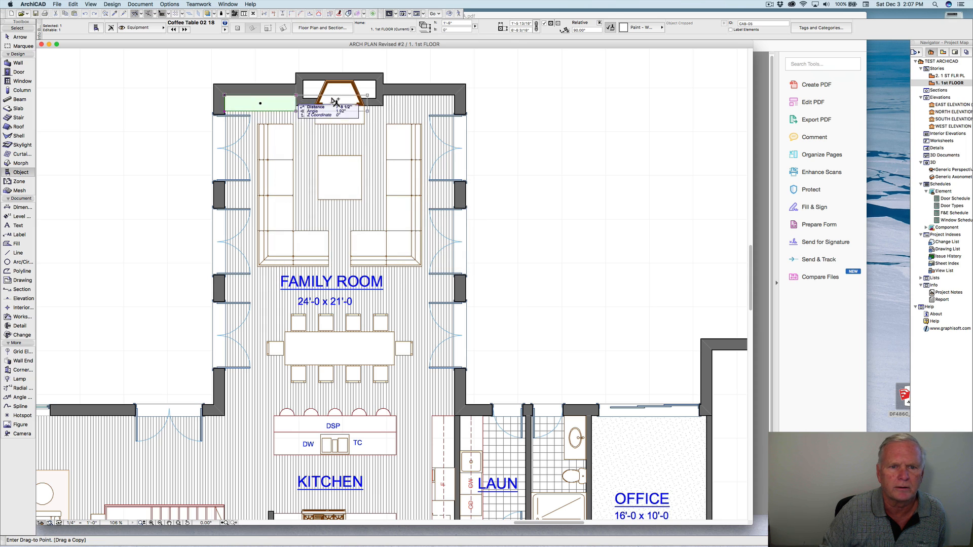
click(385, 94)
key(Escape)
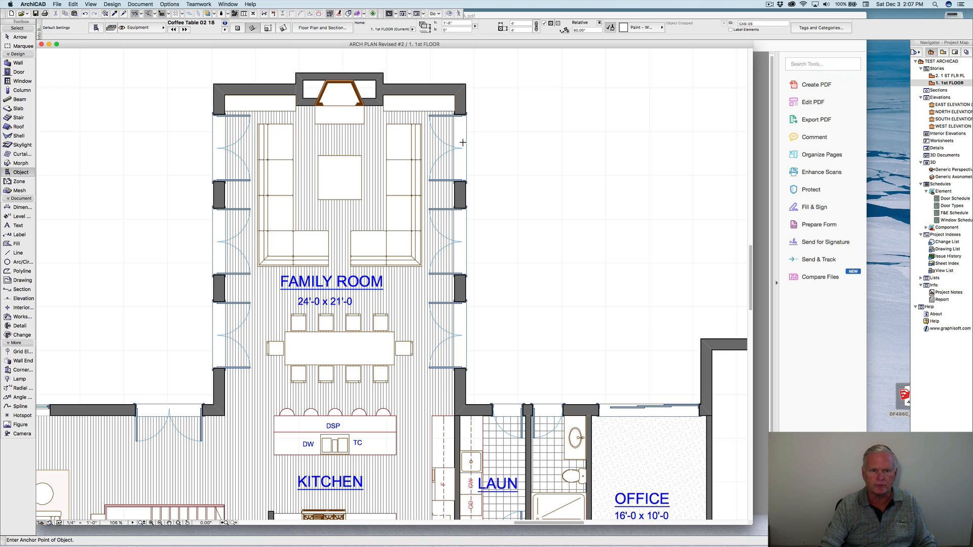
Switch to Acrobat Pro to check the handwritten family room notes on the marked-up plan, and return to the ArchiCAD floor plan.
scroll(507, 144, down, 2)
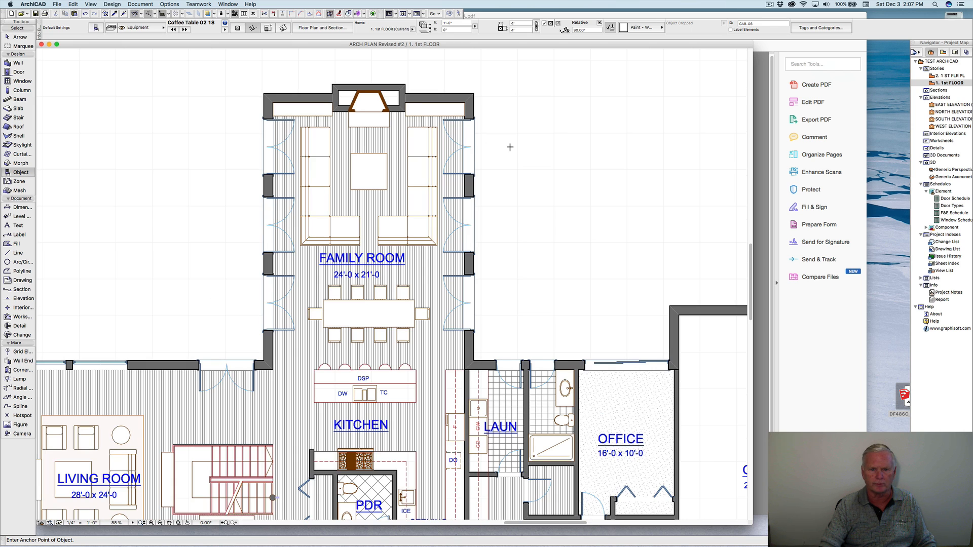
scroll(476, 127, down, 2)
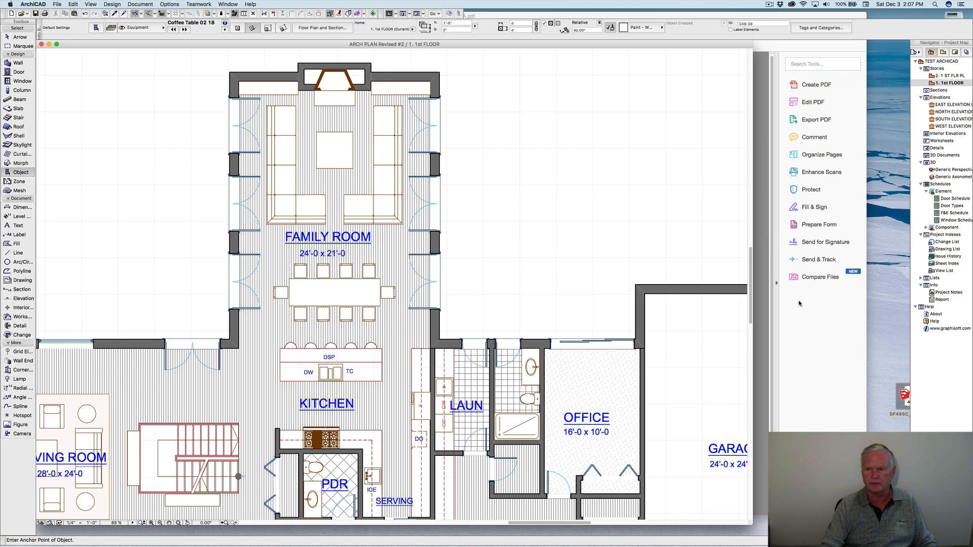
key(super+Tab)
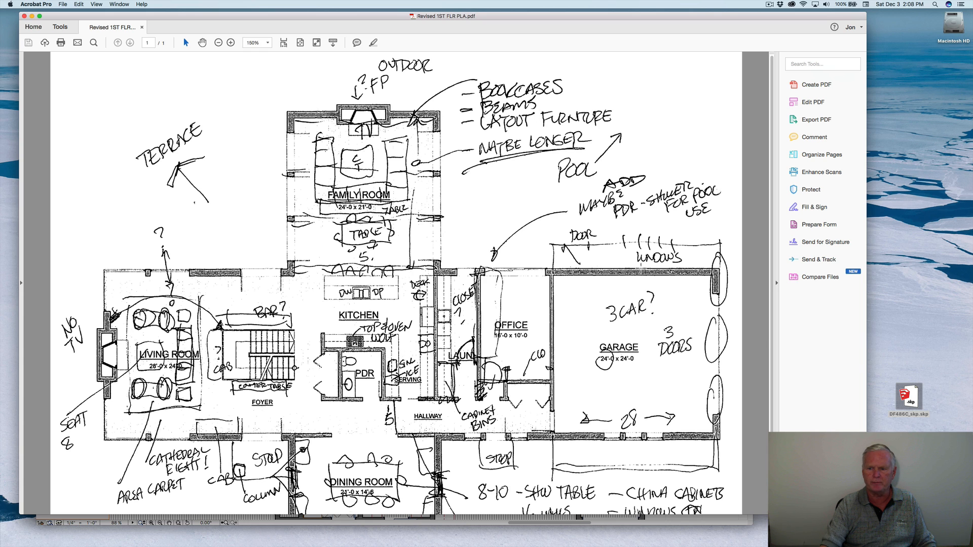
click(732, 523)
middle_drag(358, 258, 590, 142)
middle_drag(318, 254, 661, 169)
middle_drag(375, 215, 507, 413)
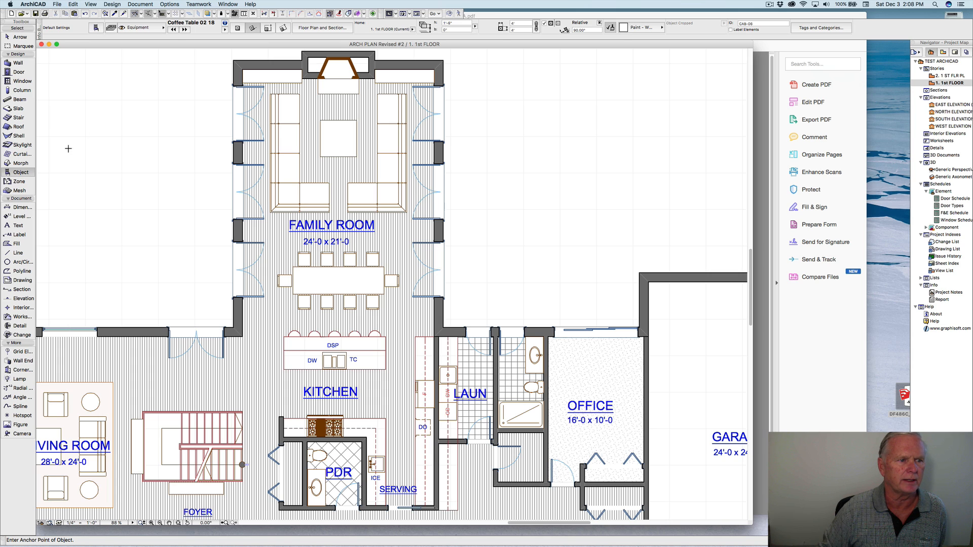
Activate the Beam tool and set the default beam height to 1' and width to 8".
click(19, 99)
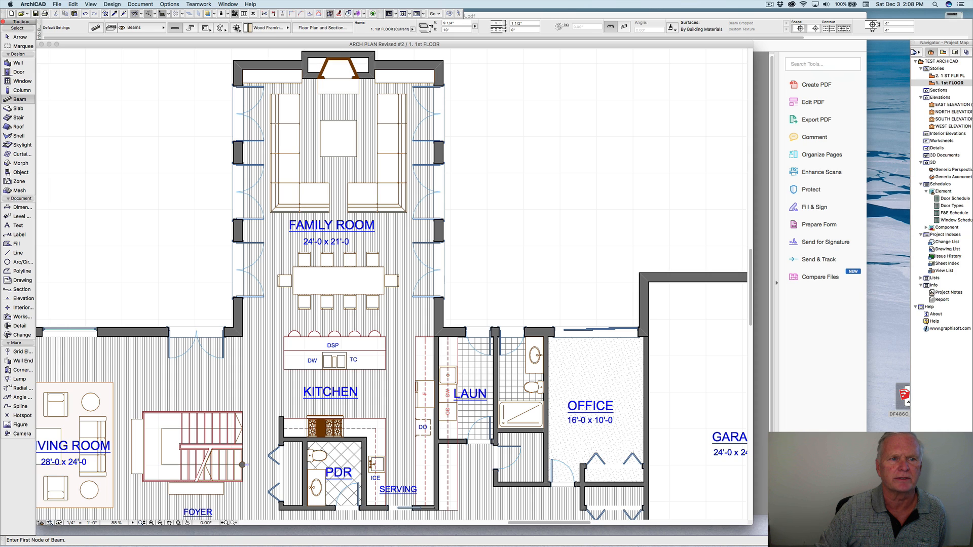
click(236, 28)
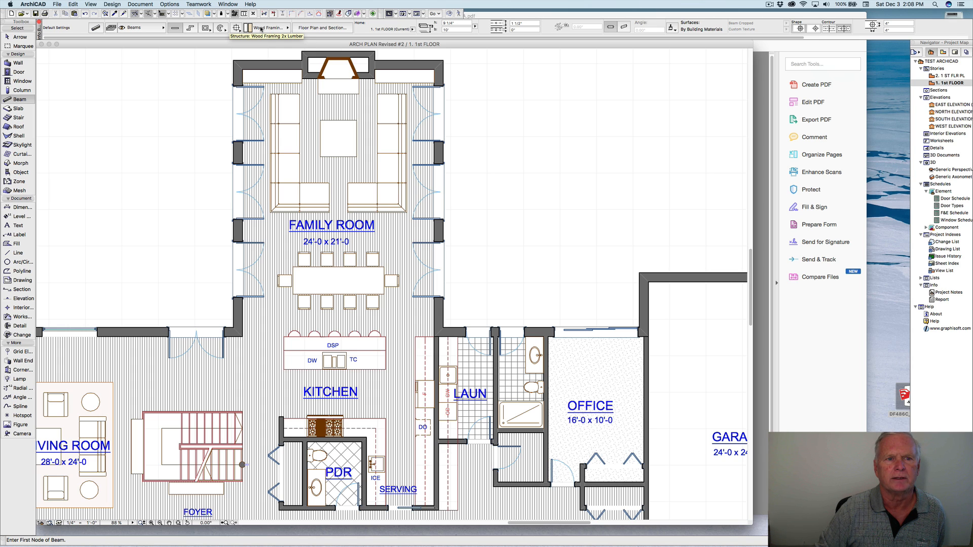
click(265, 28)
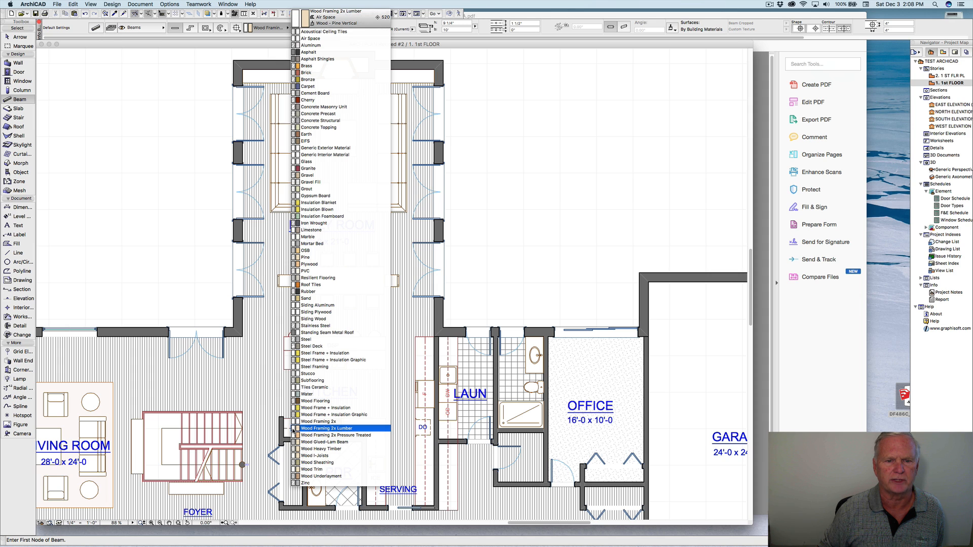
click(130, 111)
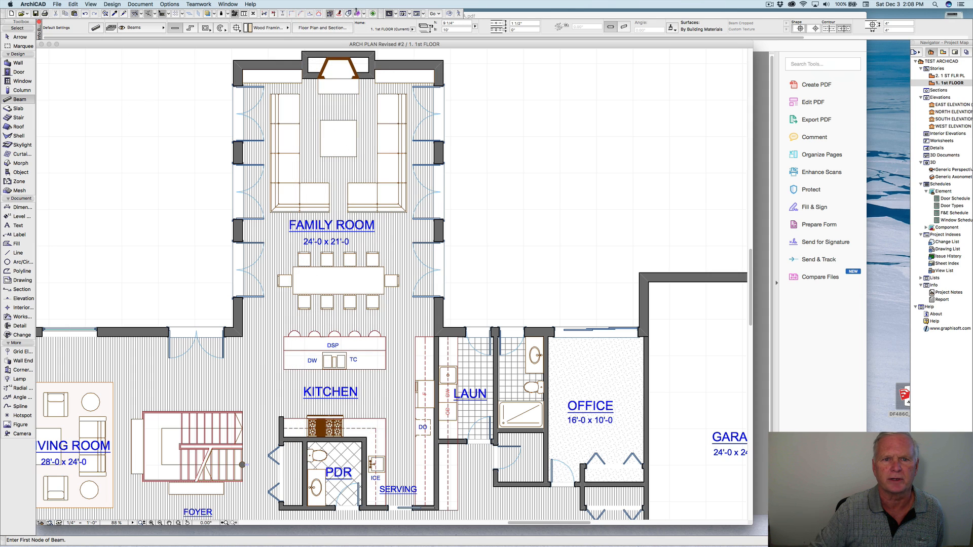
click(455, 23)
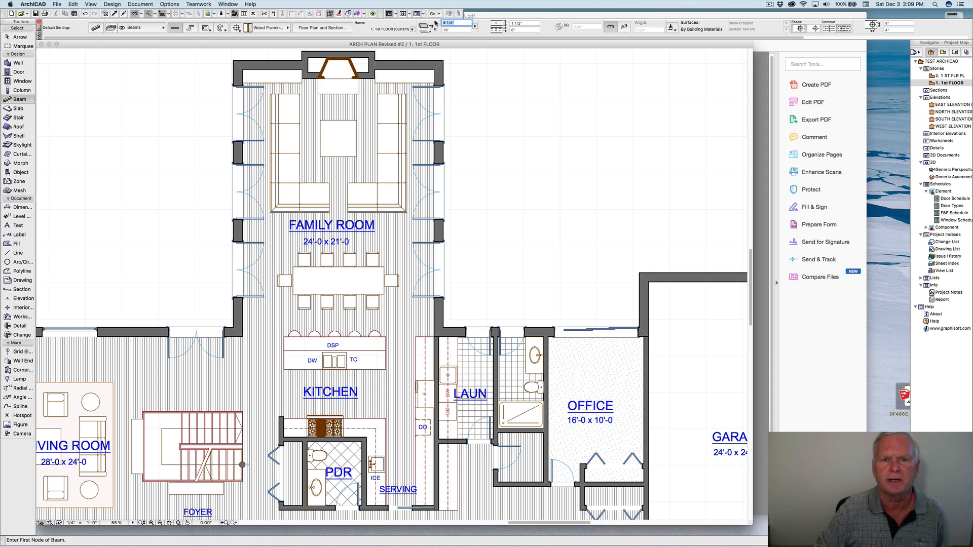
text(1)
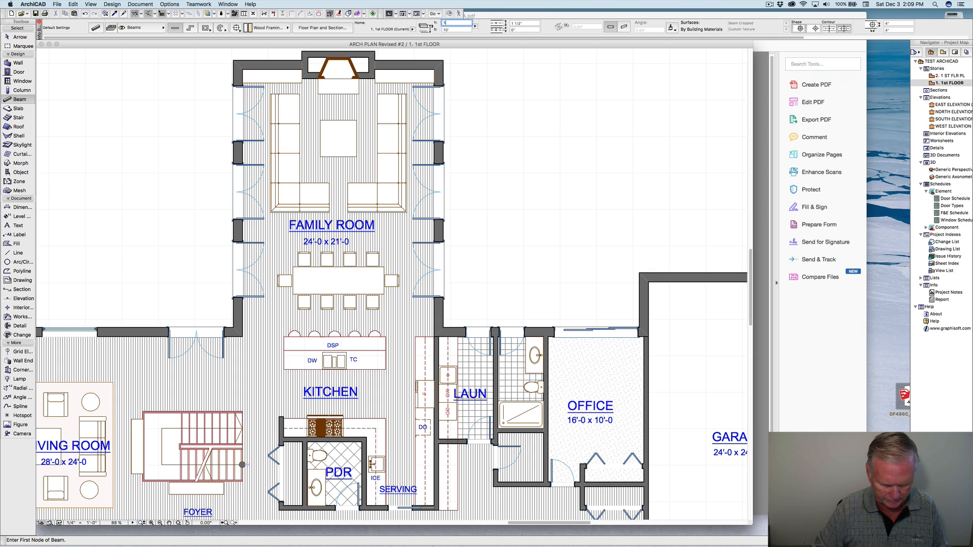
key(Return)
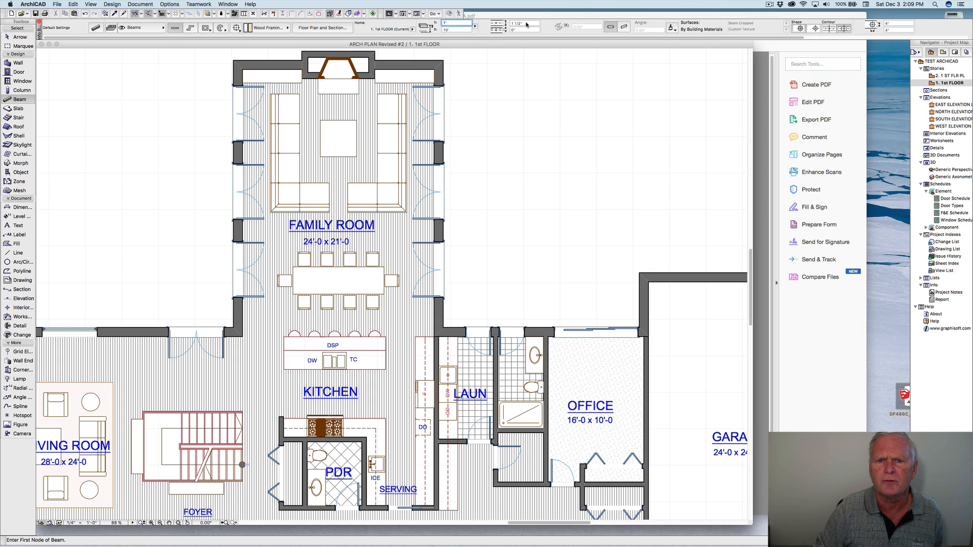
click(526, 23)
drag(527, 23, 505, 24)
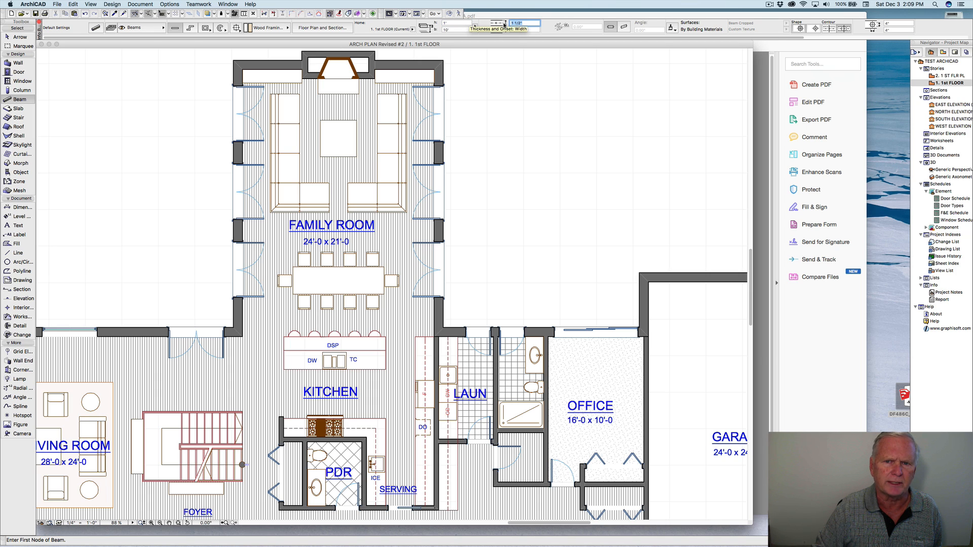
text(8")
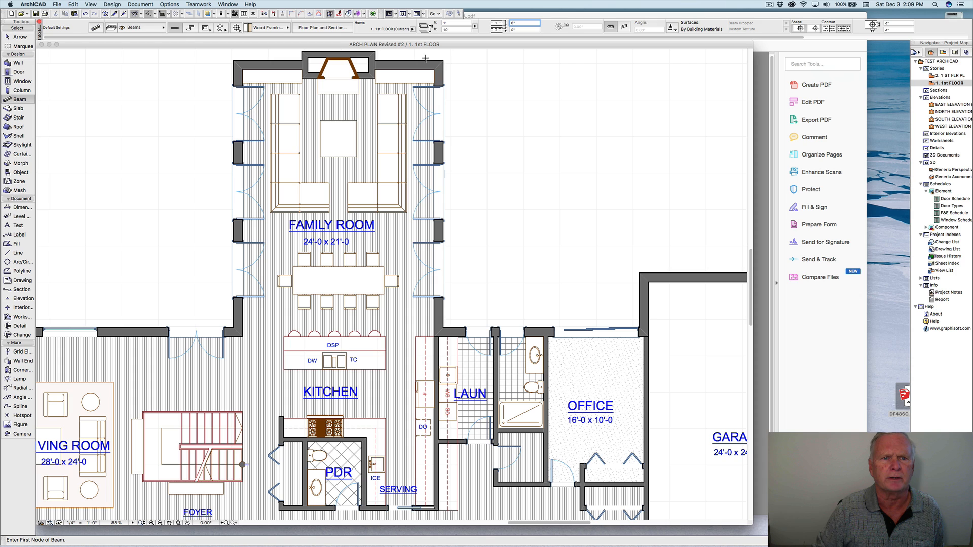
Set the default beam's reference axis offset to 4" in the beam default settings.
click(325, 28)
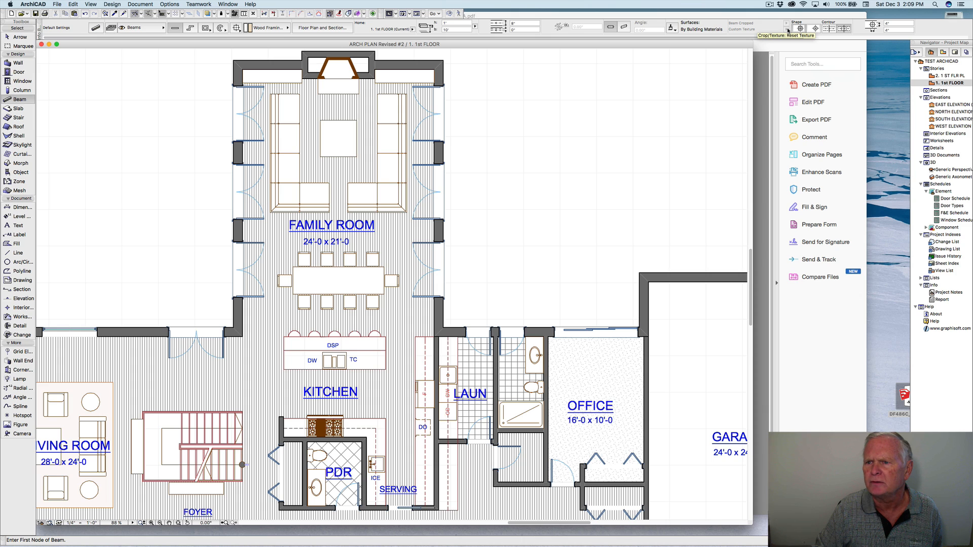
click(244, 69)
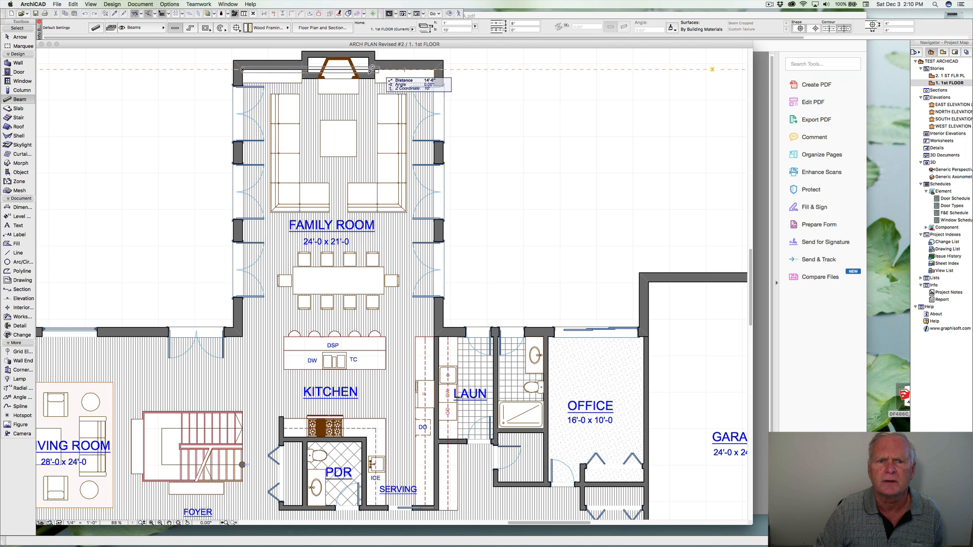
click(96, 28)
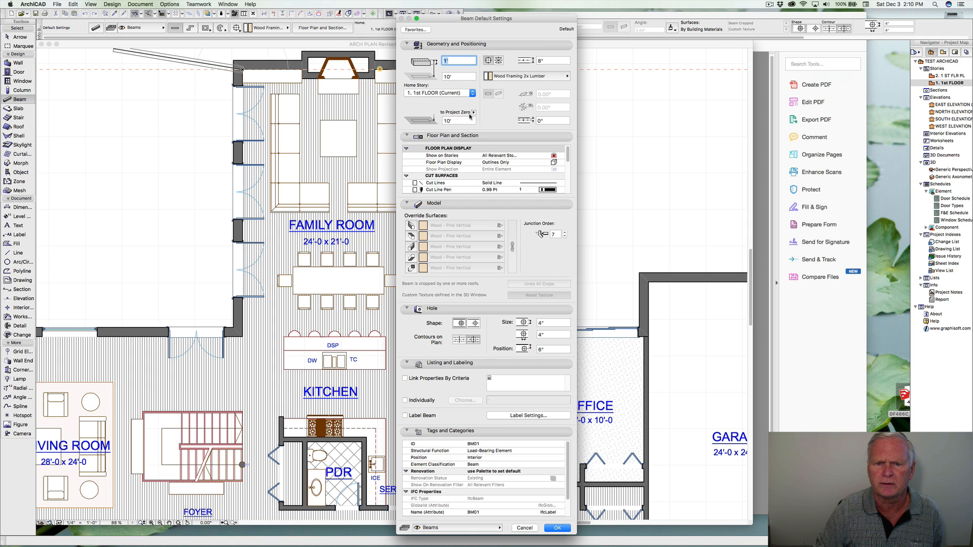
click(547, 121)
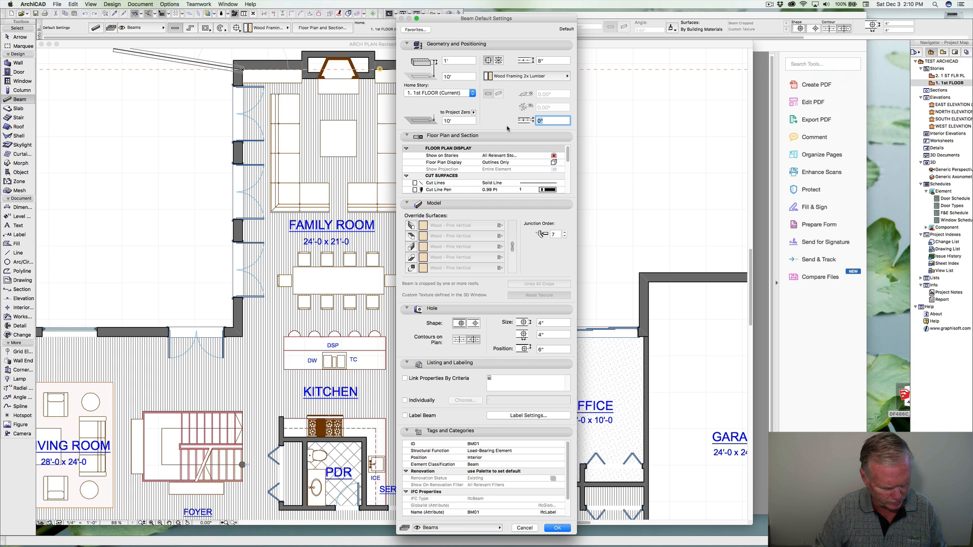
text(4")
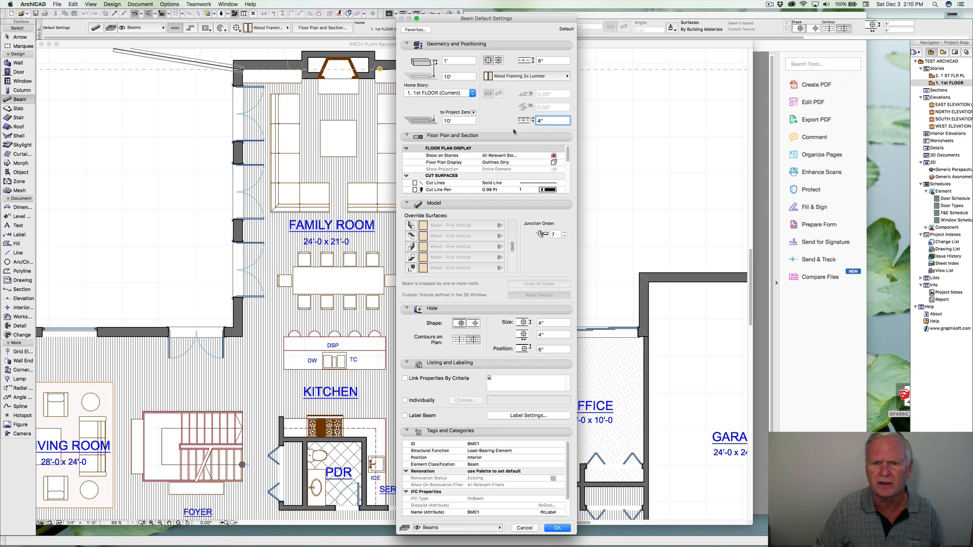
click(557, 528)
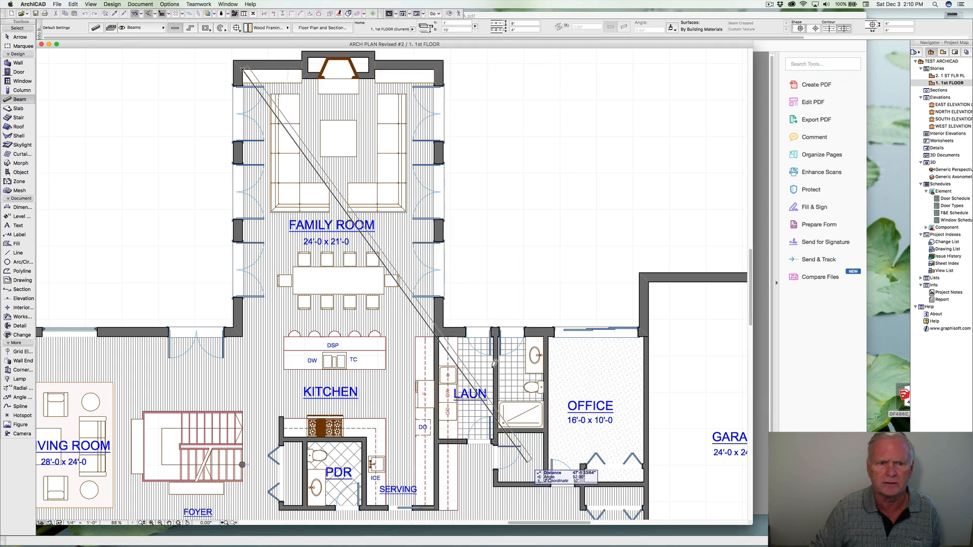
Draw a beam along the family room's north wall, spanning between the west and east inside corners.
click(242, 69)
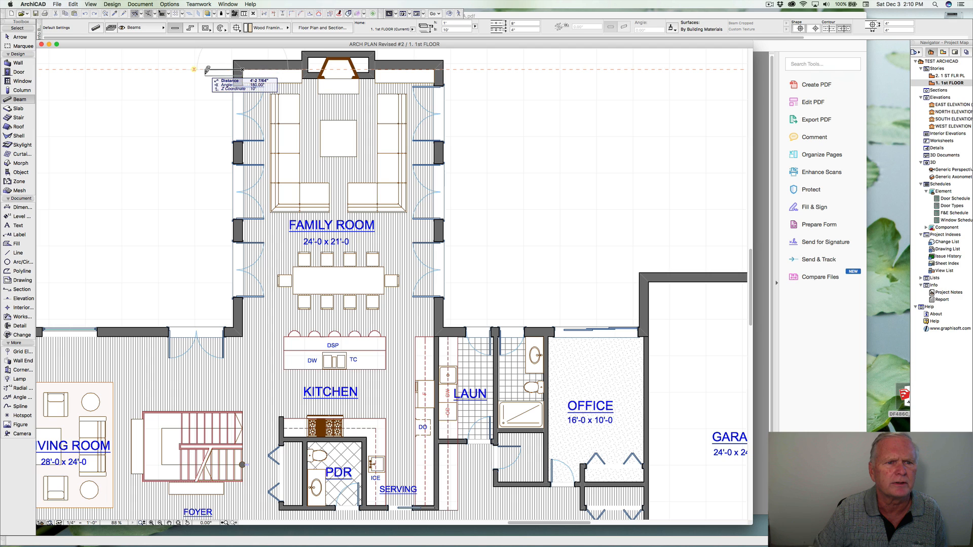
key(Escape)
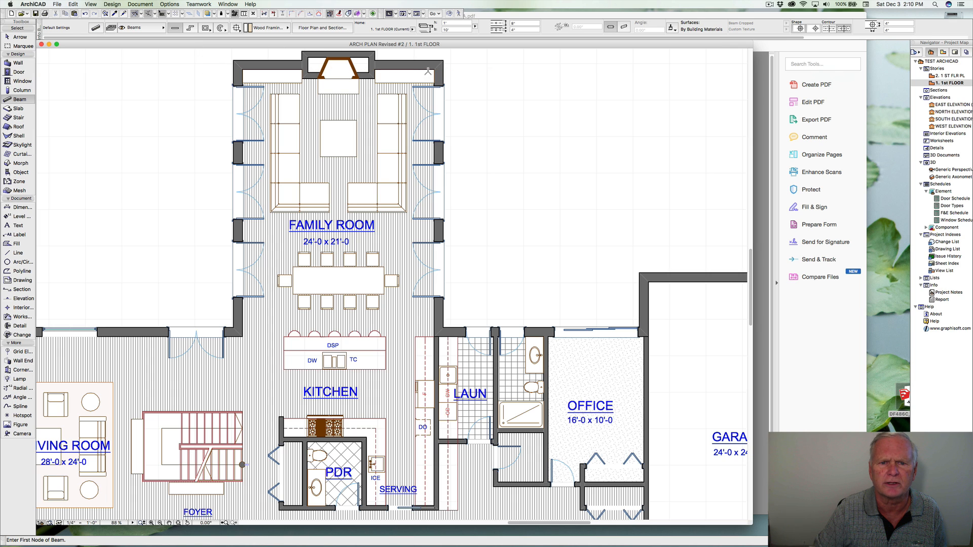
click(247, 74)
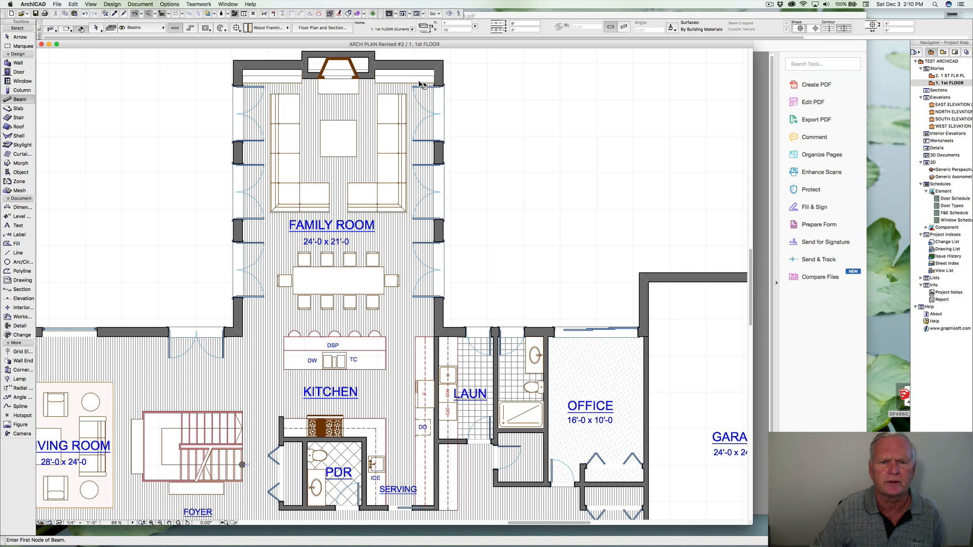
Change the uncut line type of the beam at the family room's north wall to Hidden Line.
click(432, 72)
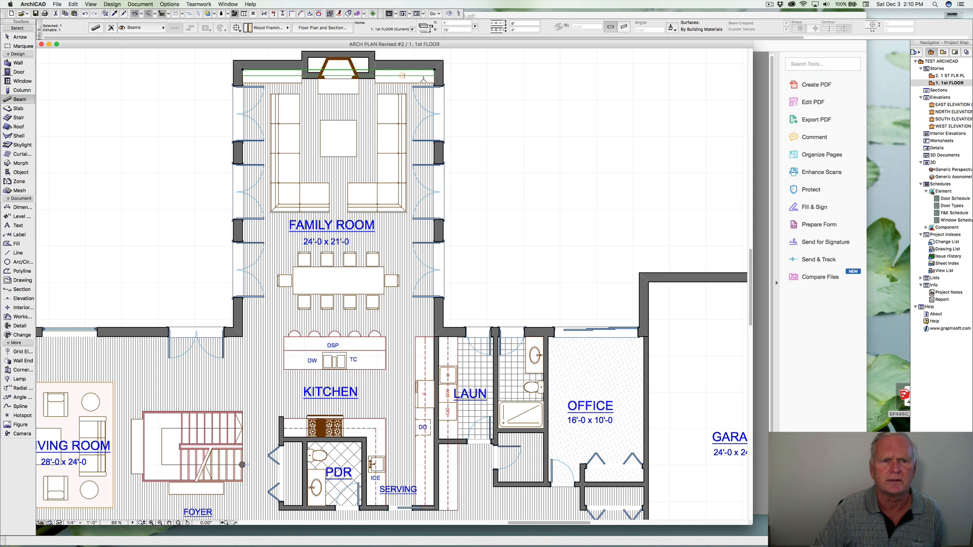
click(344, 29)
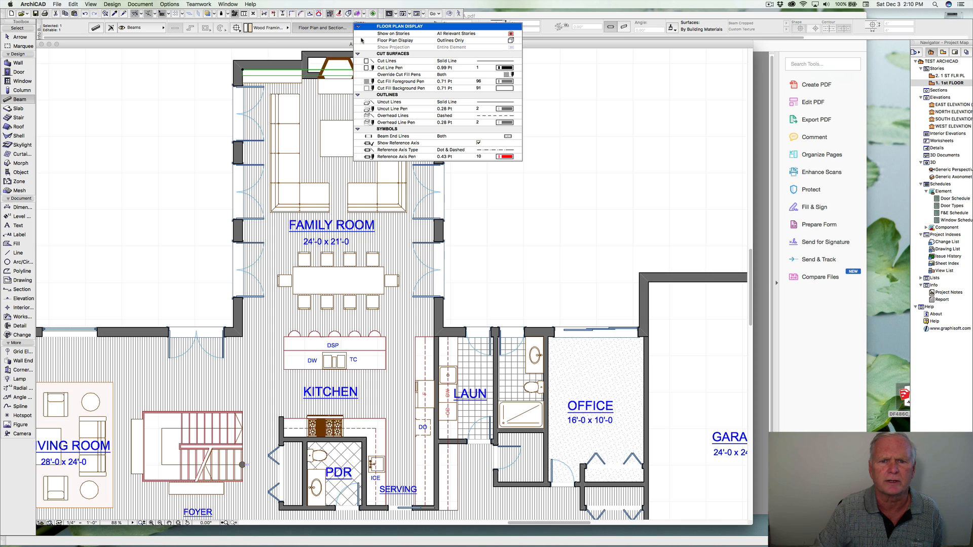
click(490, 102)
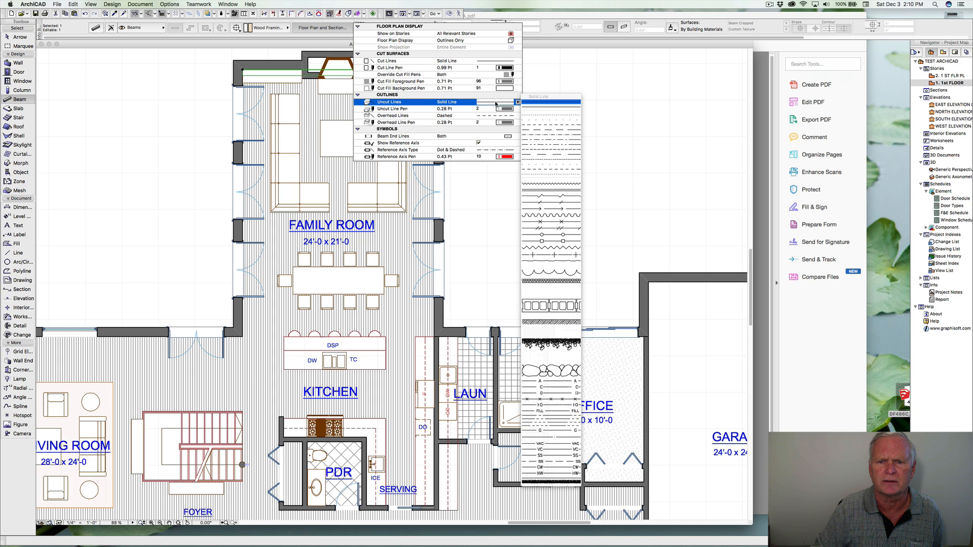
click(541, 149)
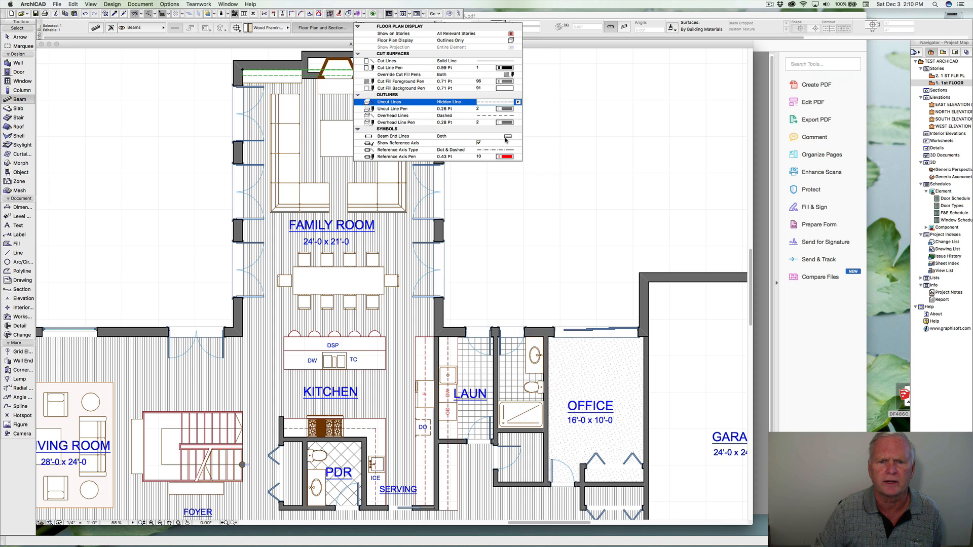
click(543, 128)
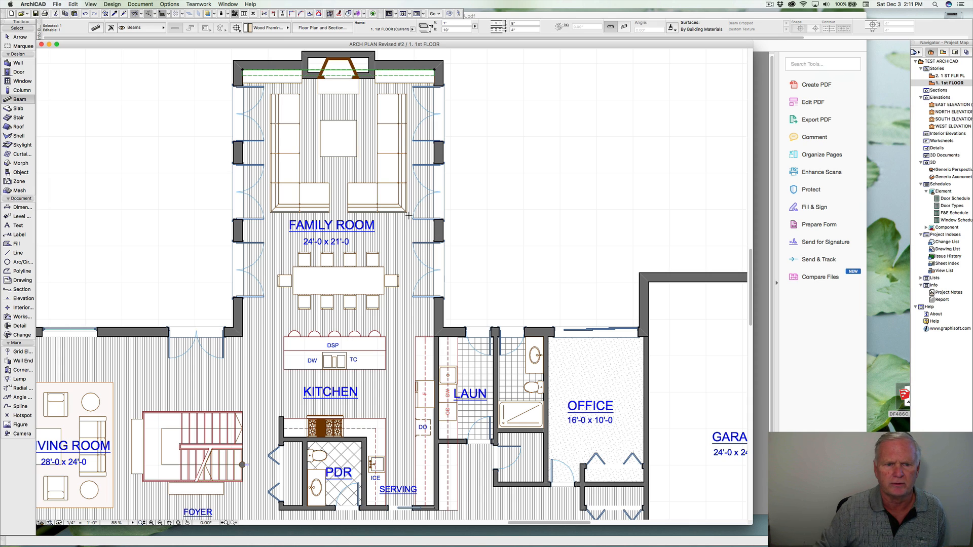
Multiply the north beam with the Drag and Distribute options into 5 copies, evenly spaced down to the family room's south end, and deselect them.
right_click(425, 76)
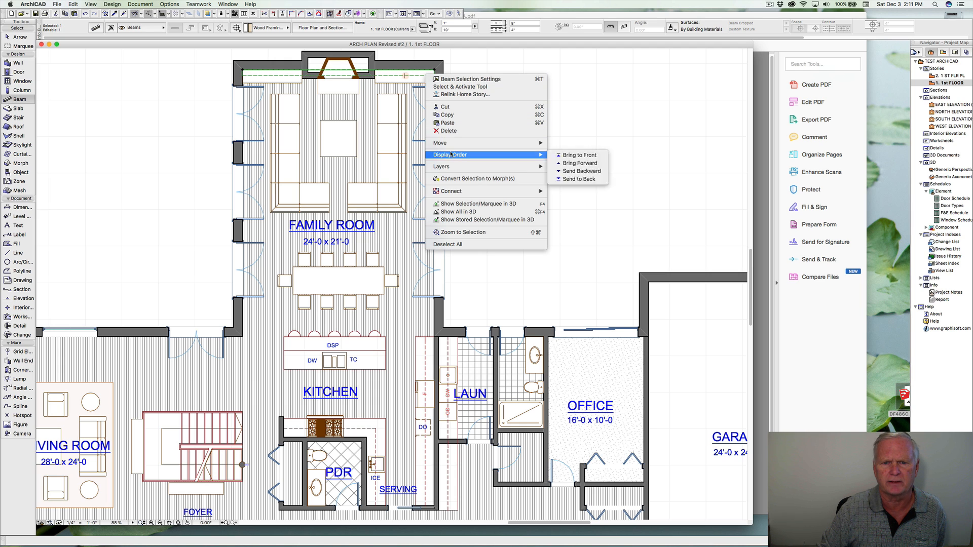
mouse_move(452, 144)
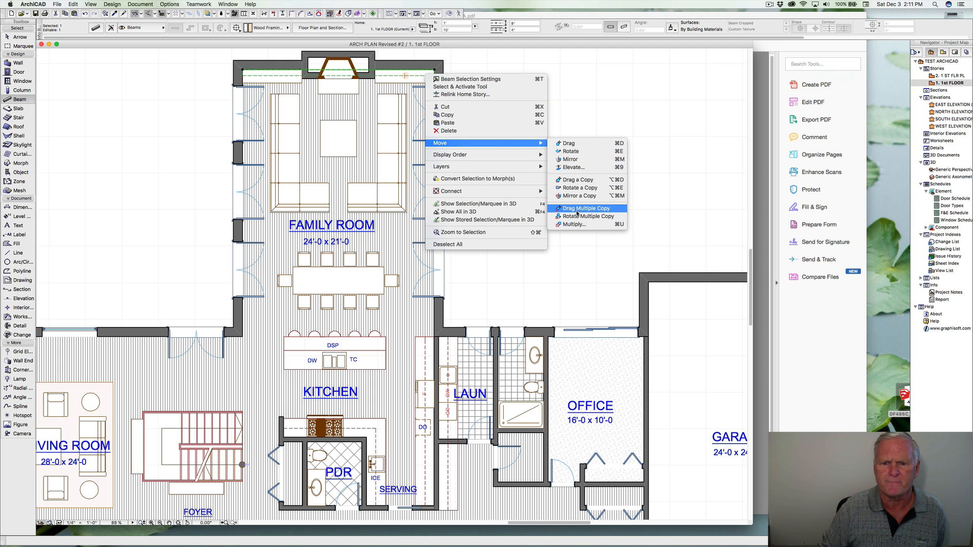
click(578, 224)
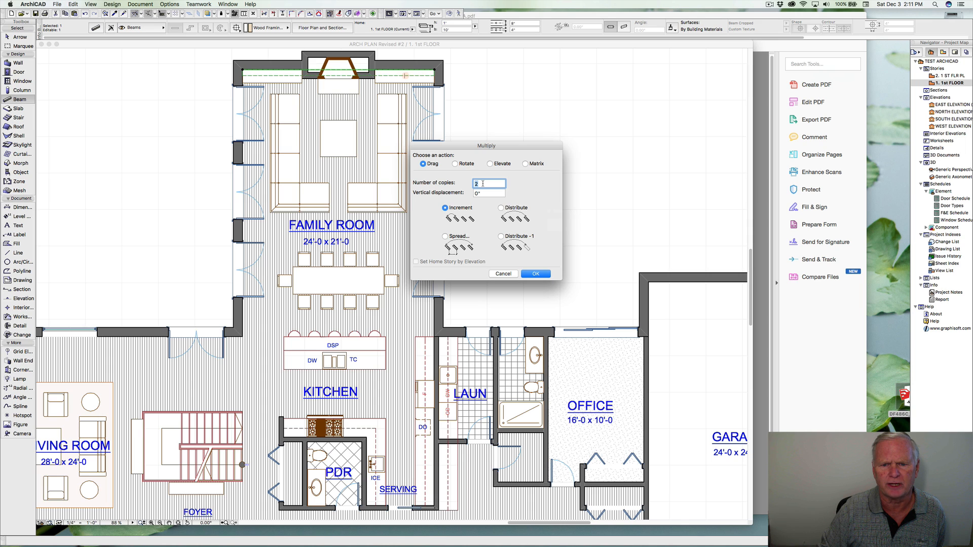
click(501, 208)
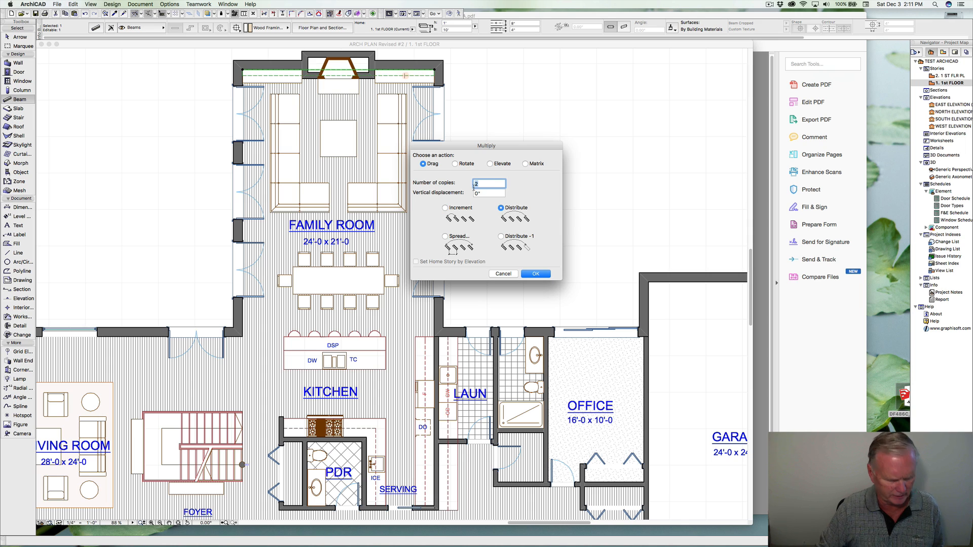
text(5)
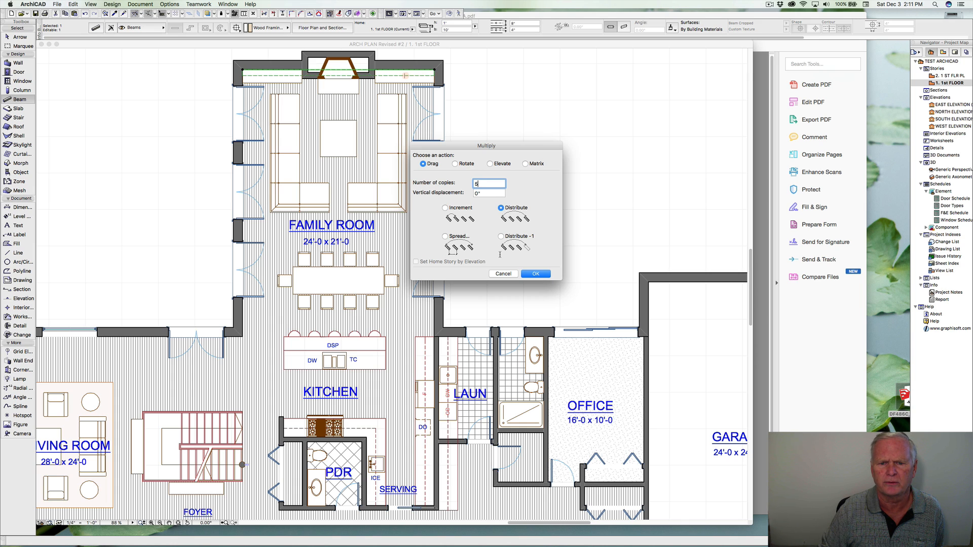
click(536, 274)
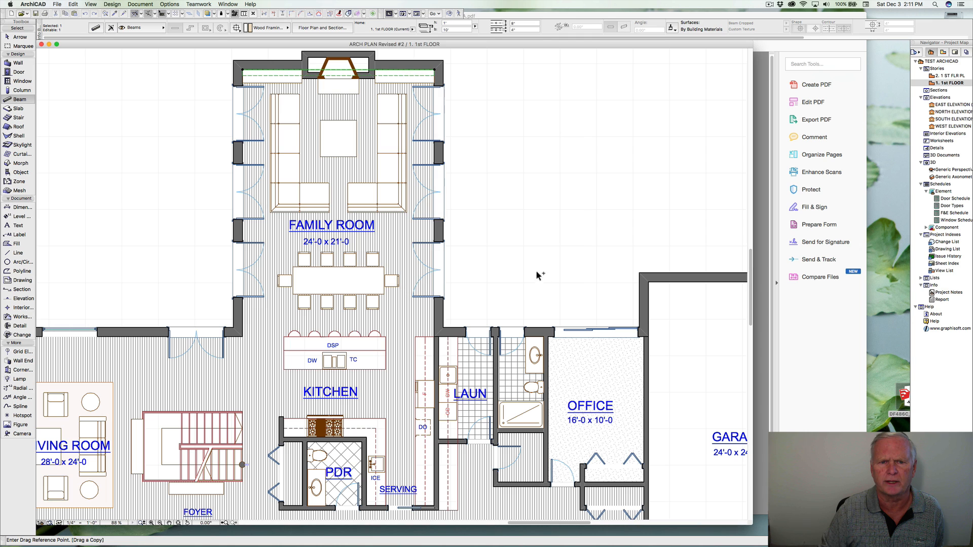
click(435, 76)
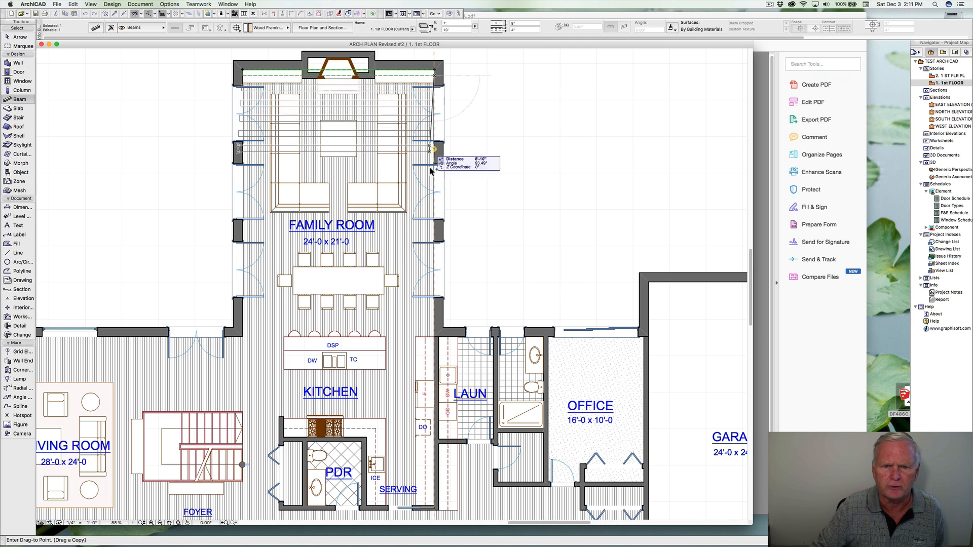
click(437, 339)
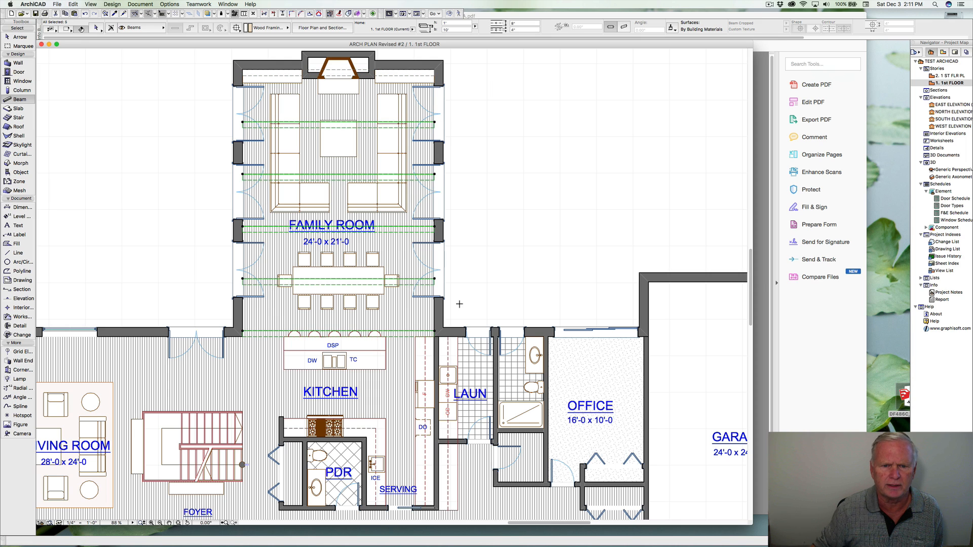
key(Escape)
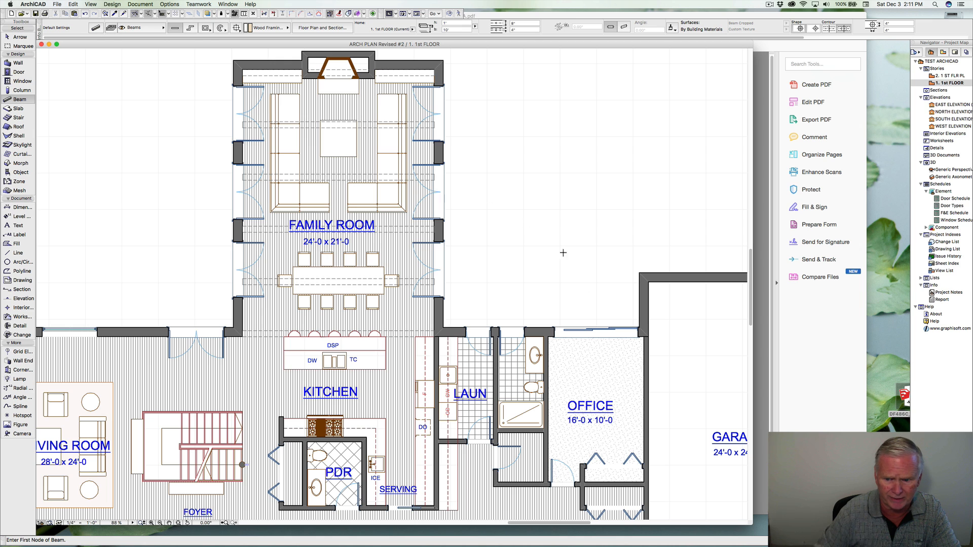
After checking the marked-up plan in Acrobat Pro, move the FAMILY ROOM label and its size text north into the space between the sofas.
click(802, 352)
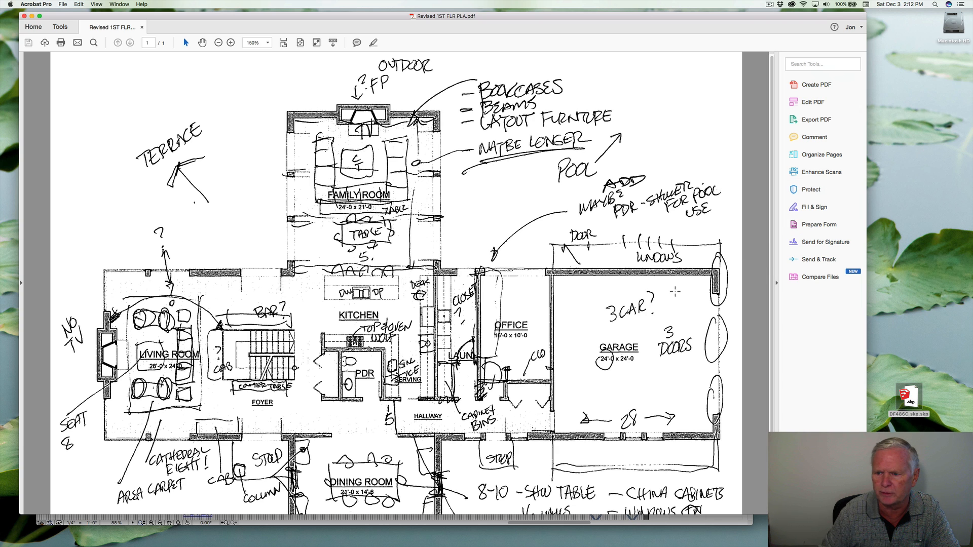
click(668, 520)
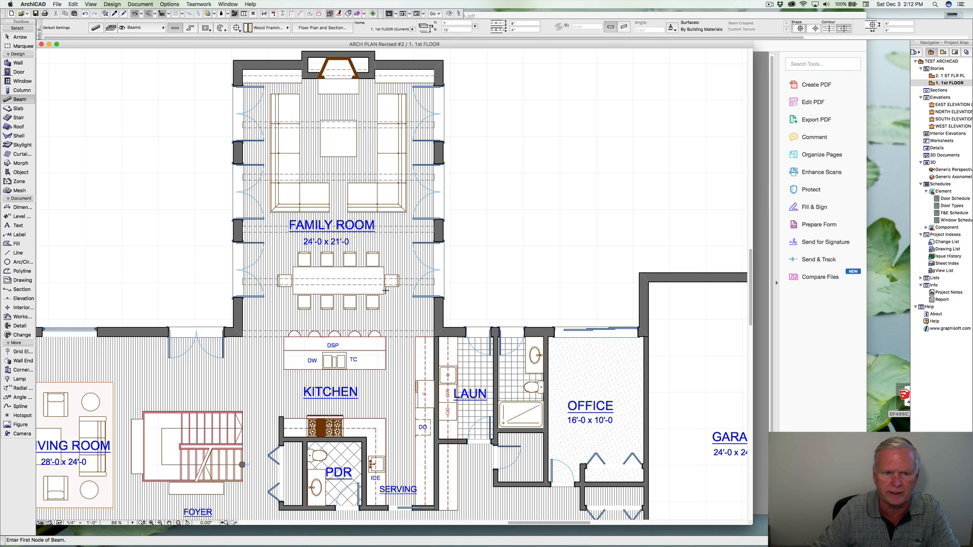
key(shift)
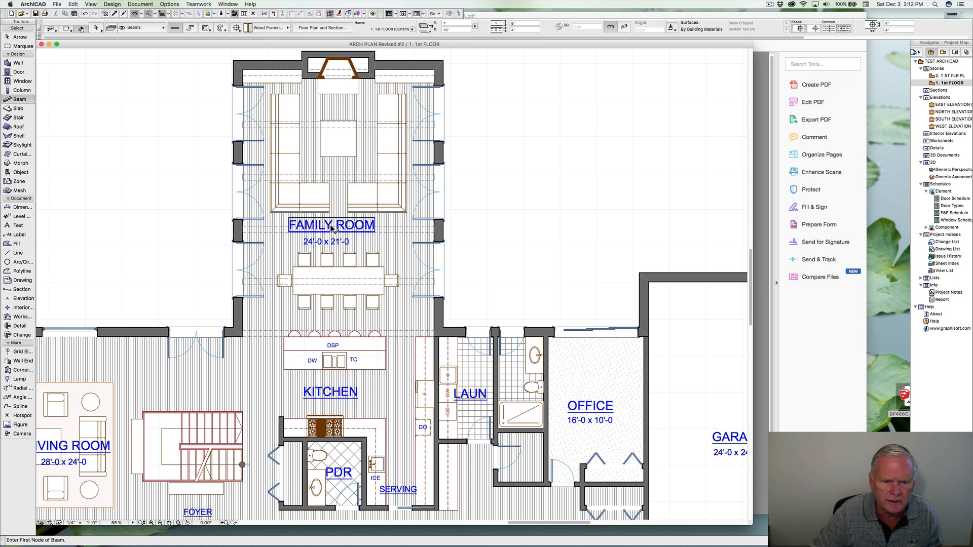
click(329, 231)
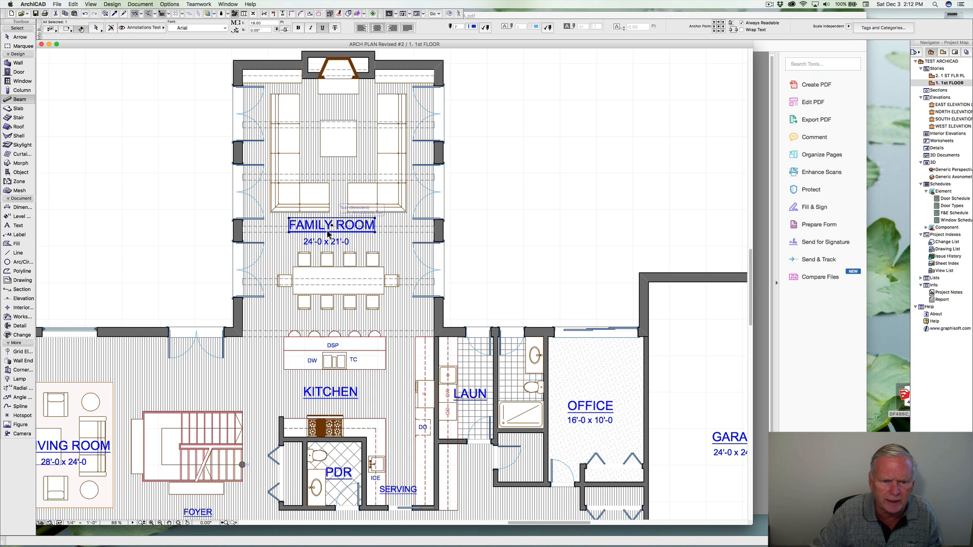
shift+click(328, 243)
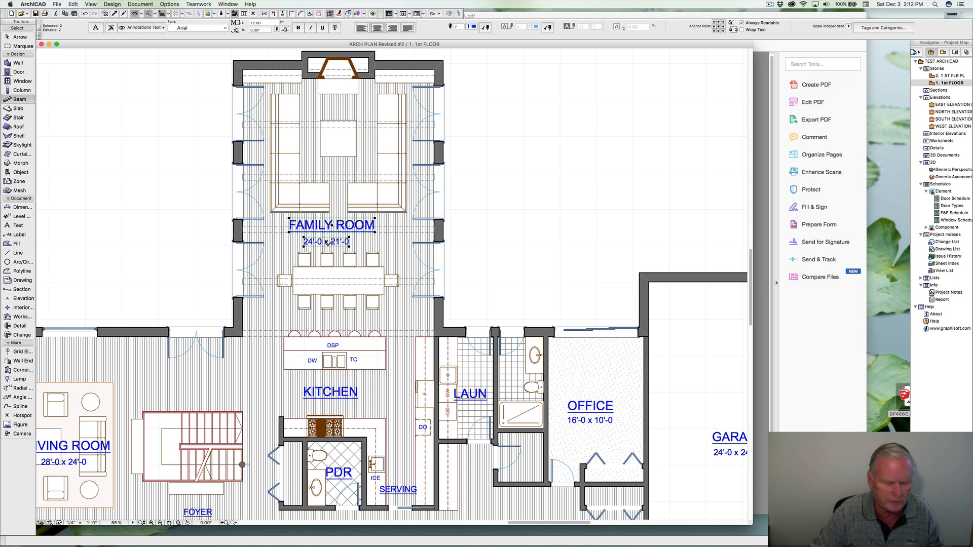
drag(328, 243, 337, 186)
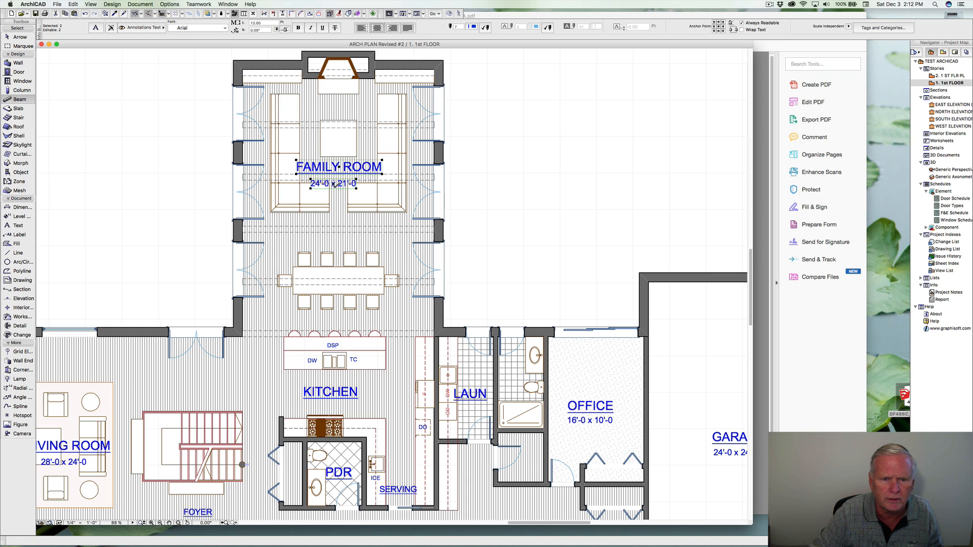
key(Escape)
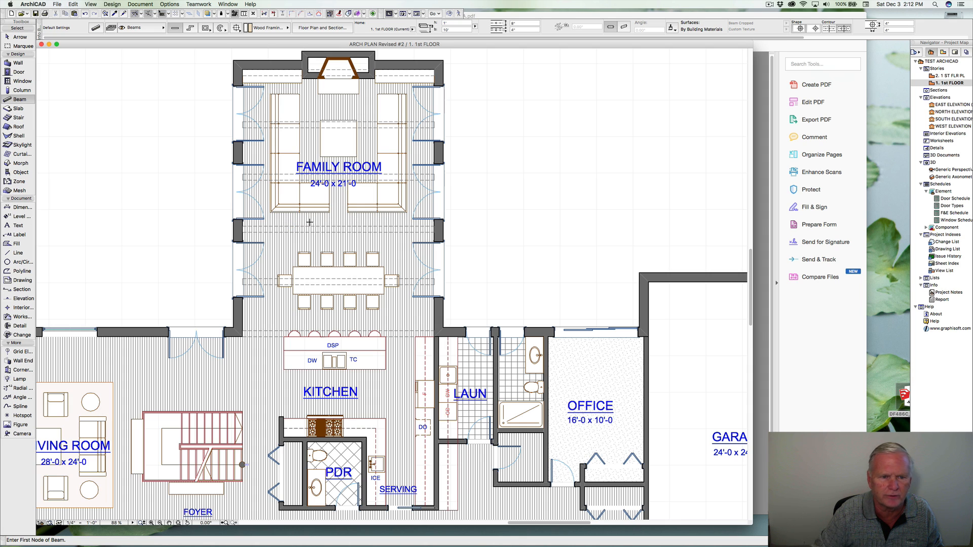
key(space)
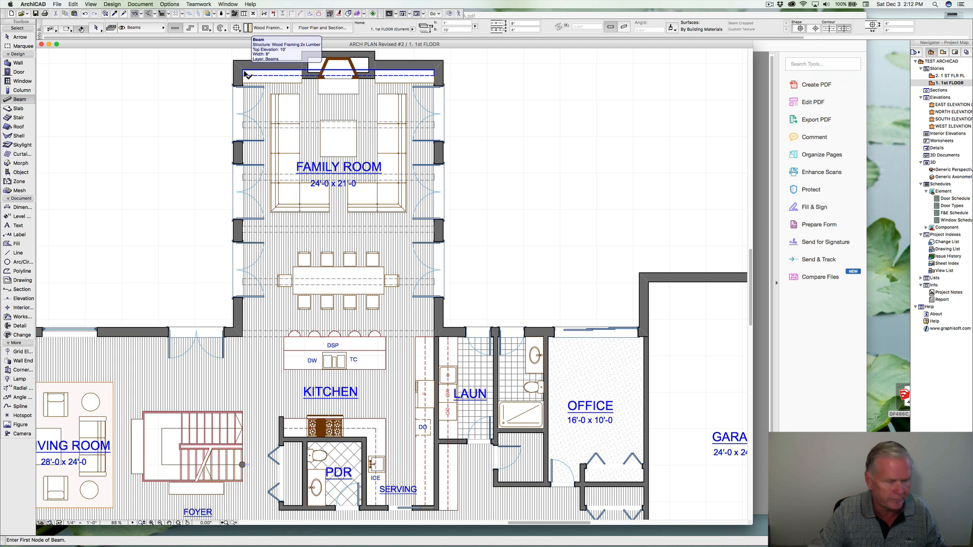
shift+click(303, 85)
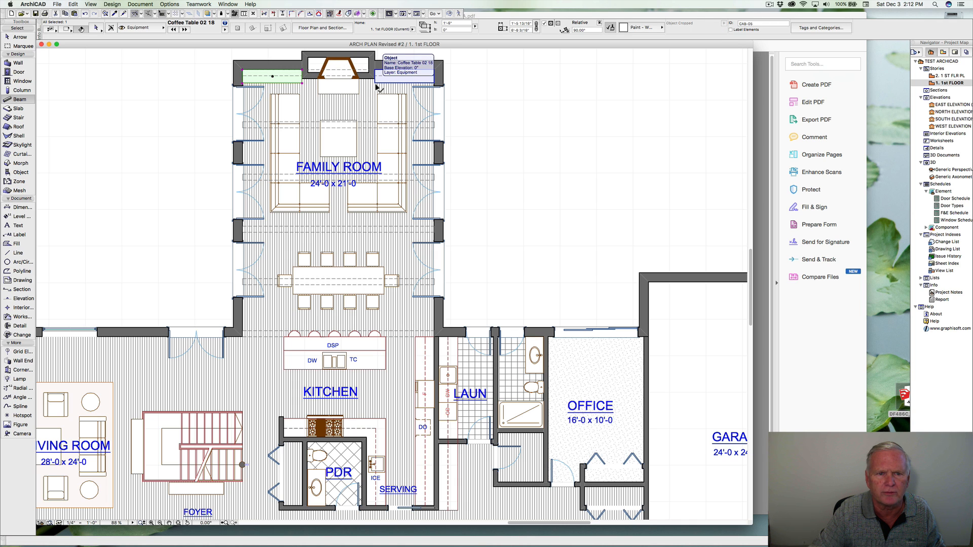
right_click(275, 77)
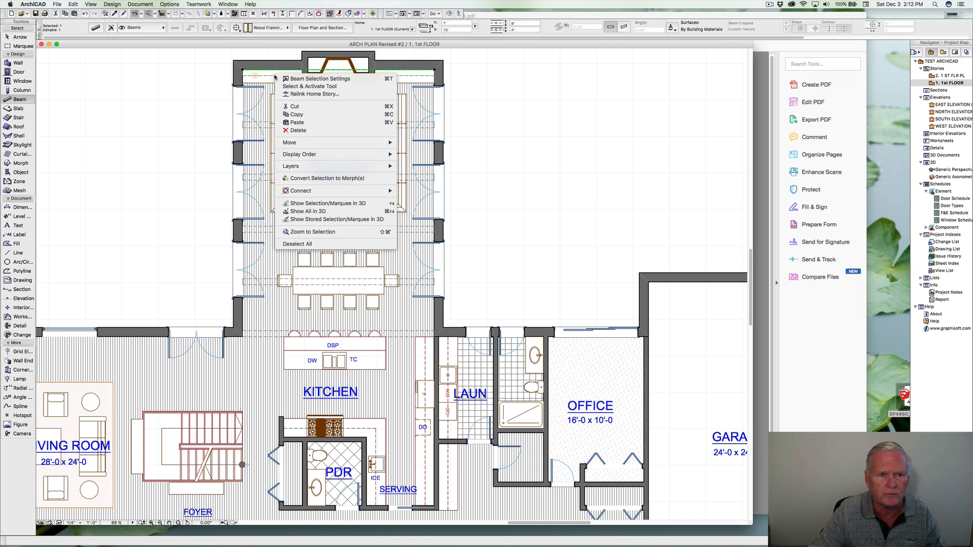
click(209, 67)
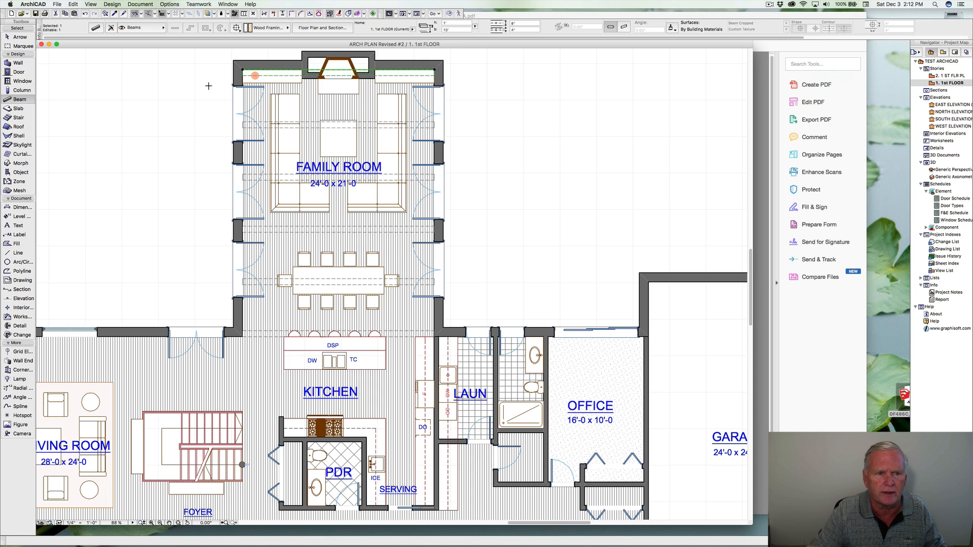
key(Escape)
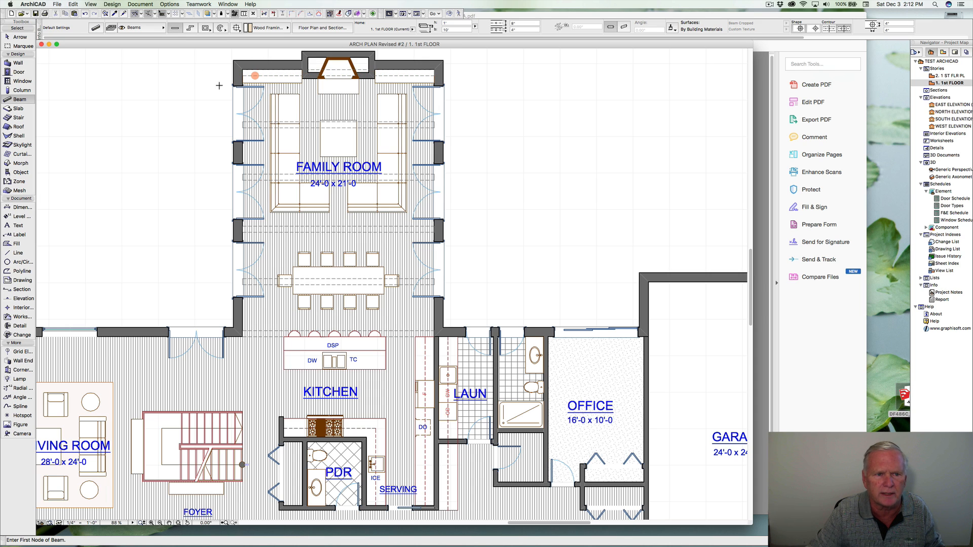
Drag a copy of the built-in west of the fireplace to the south side of the family room's west sofa.
right_click(302, 85)
mouse_move(386, 159)
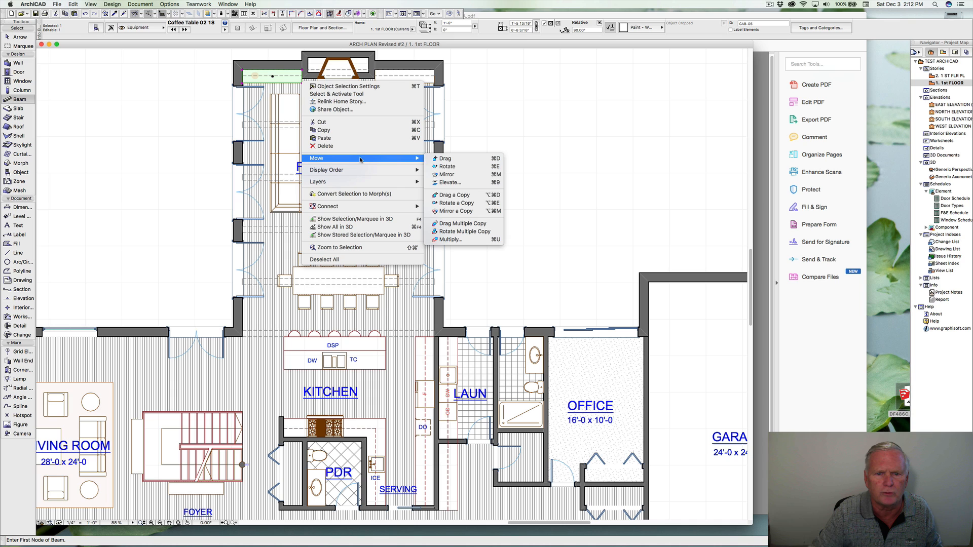
click(454, 195)
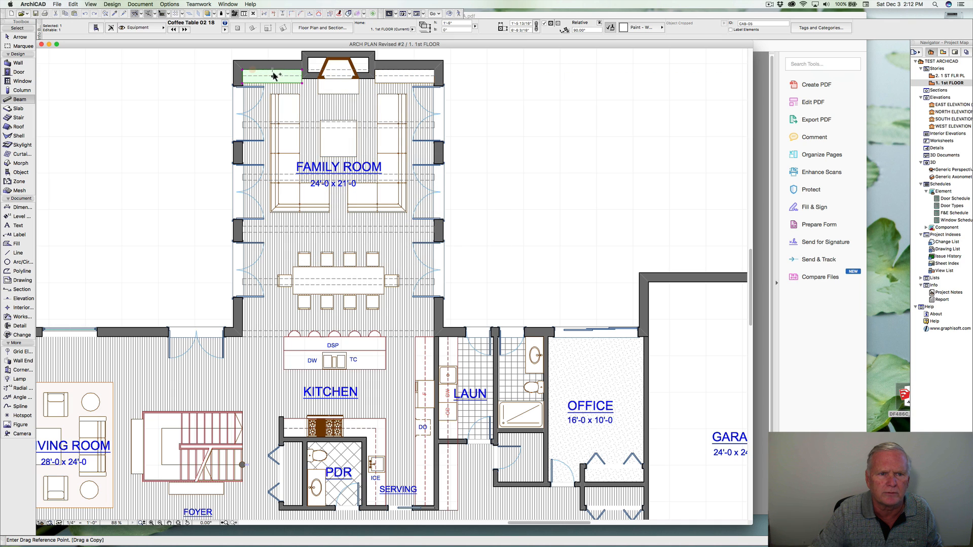
click(303, 69)
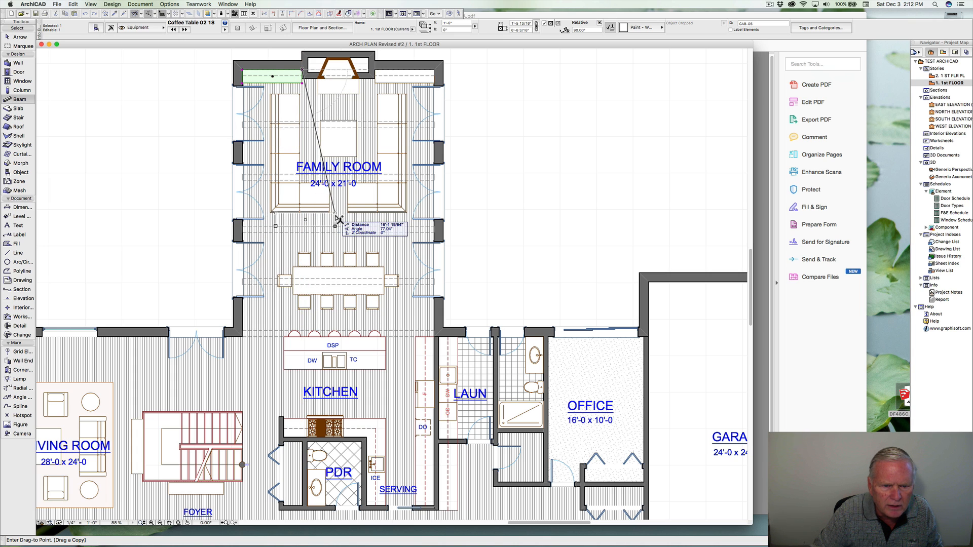
click(329, 212)
Shorten the copied table behind the west sofa from both ends to a length of about 5'-3".
scroll(307, 222, up, 5)
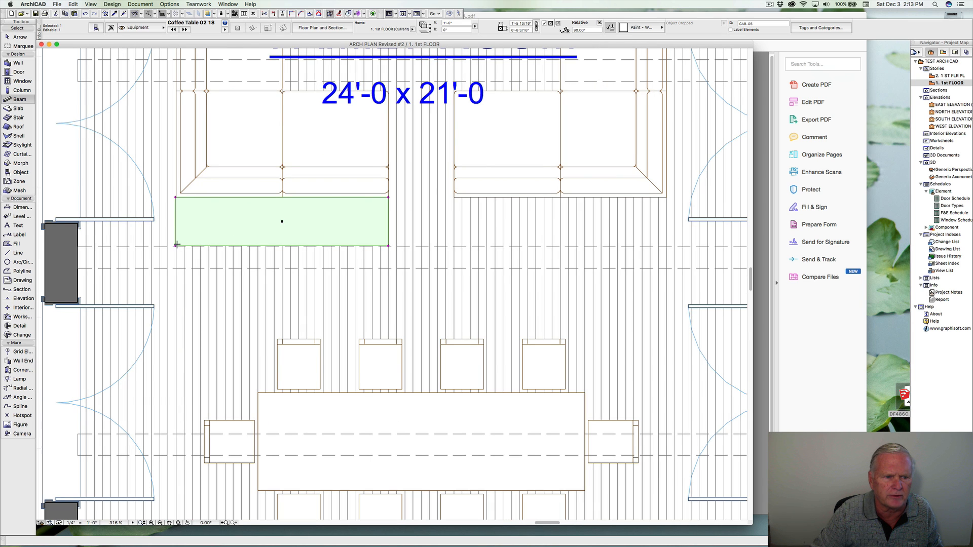
click(176, 246)
click(196, 247)
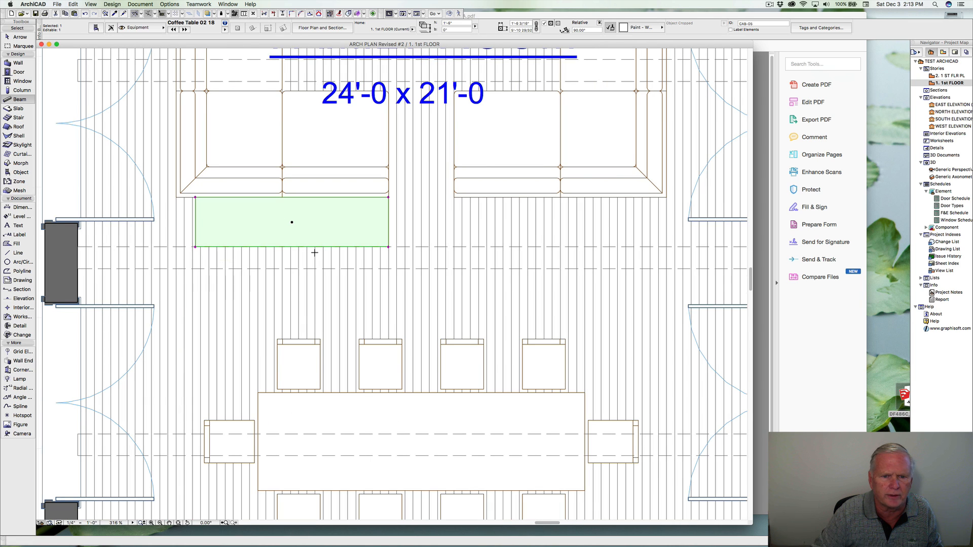
click(389, 246)
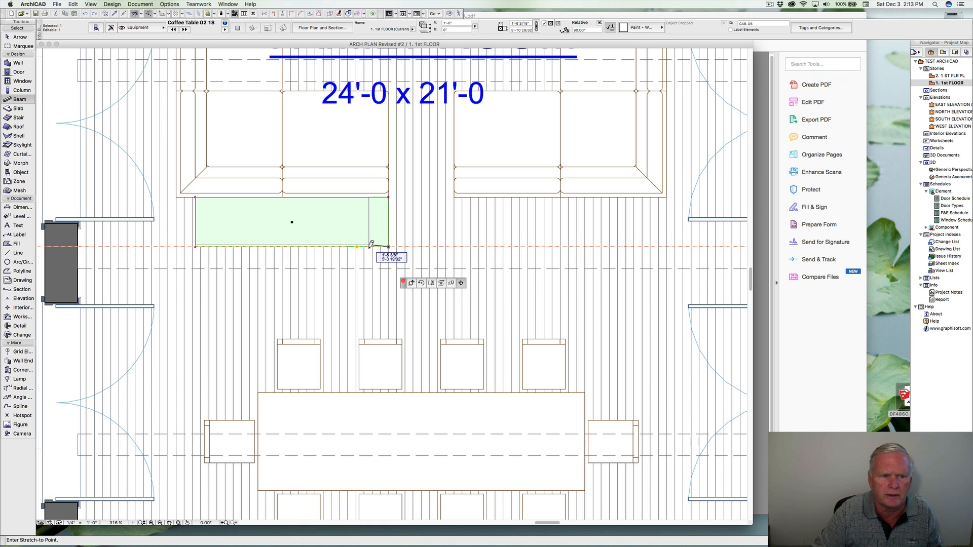
click(368, 247)
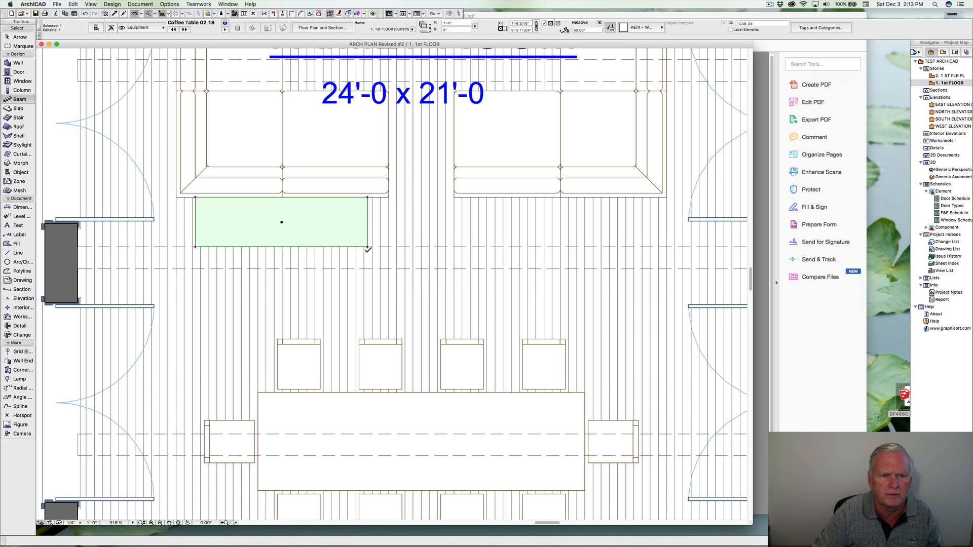
Drag a copy of the shortened sofa table by its centre to the matching position behind the east sofa, and deselect it.
right_click(318, 227)
mouse_move(355, 302)
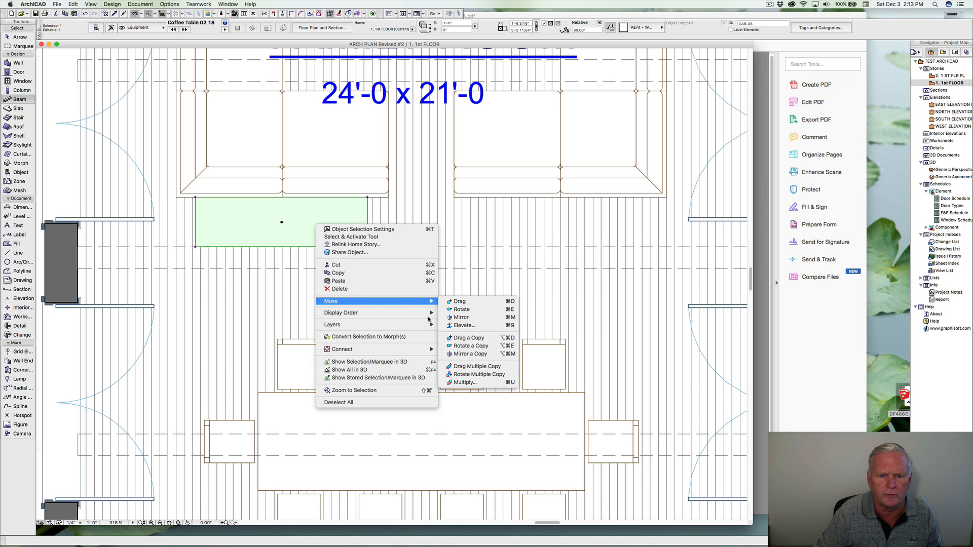
click(456, 338)
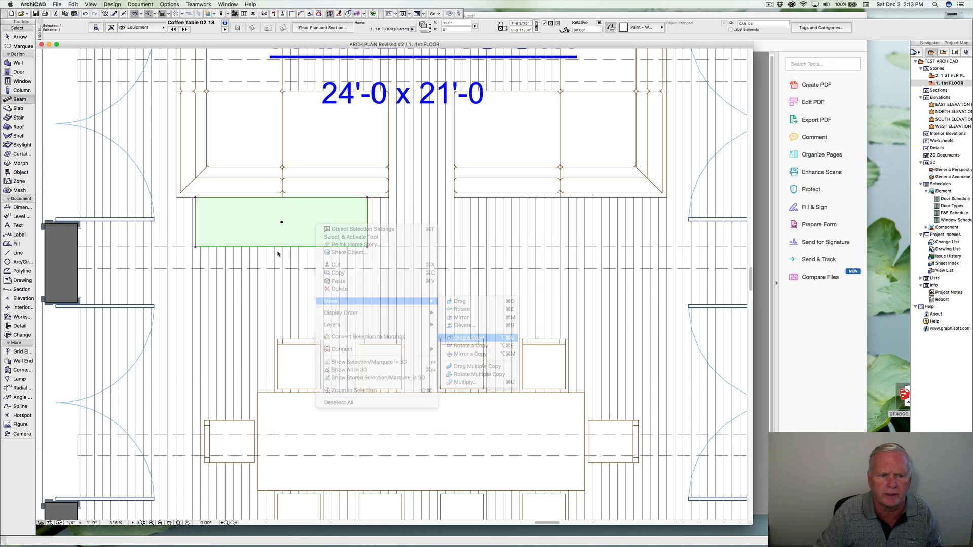
click(283, 218)
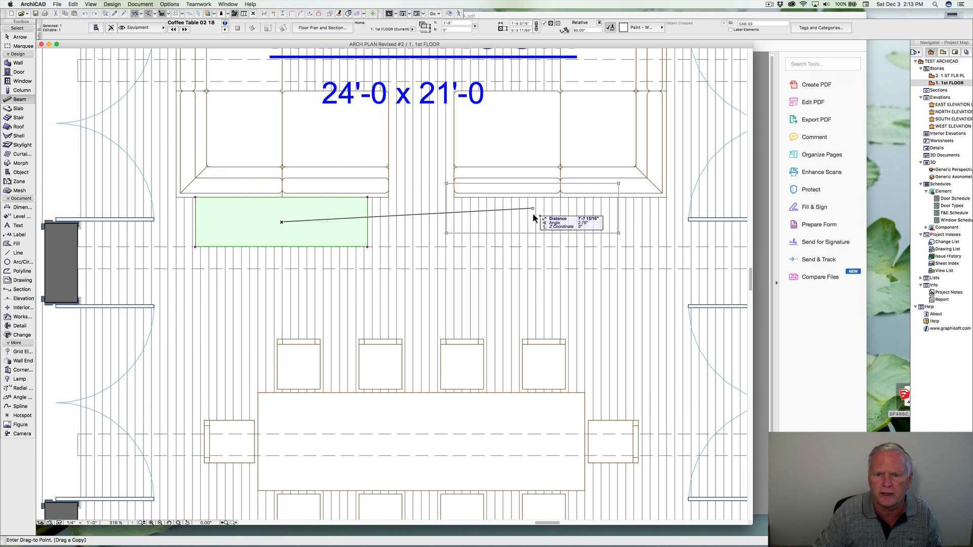
click(561, 202)
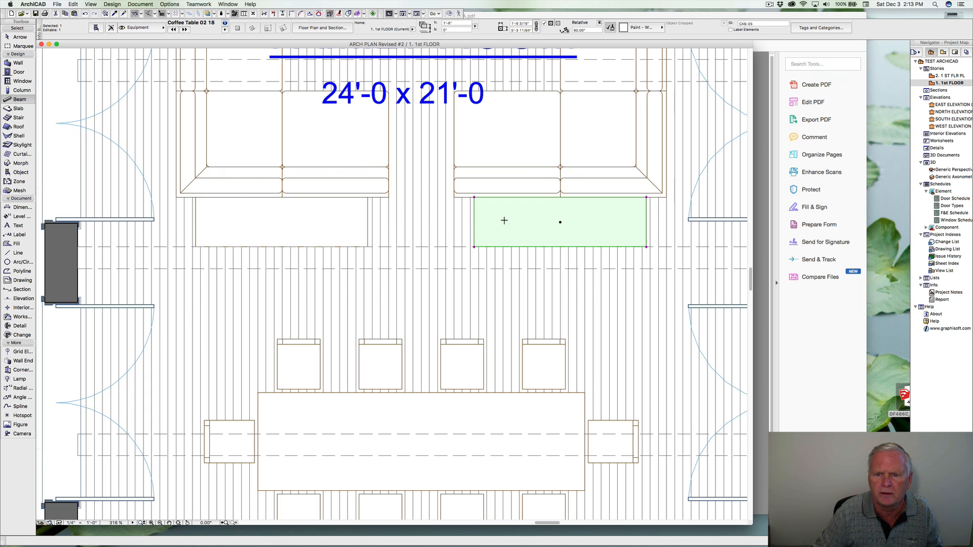
scroll(424, 223, down, 5)
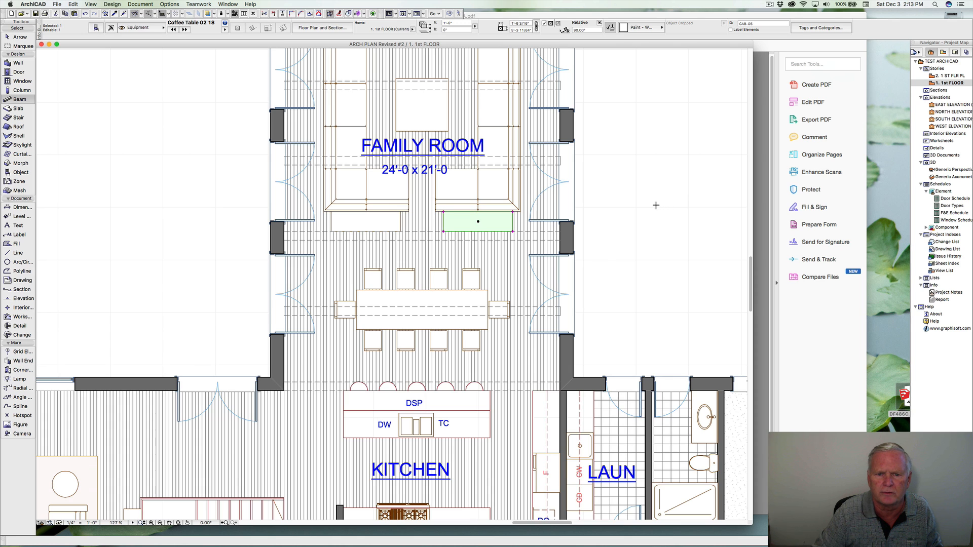
key(Escape)
scroll(655, 205, down, 3)
middle_drag(656, 205, 456, 228)
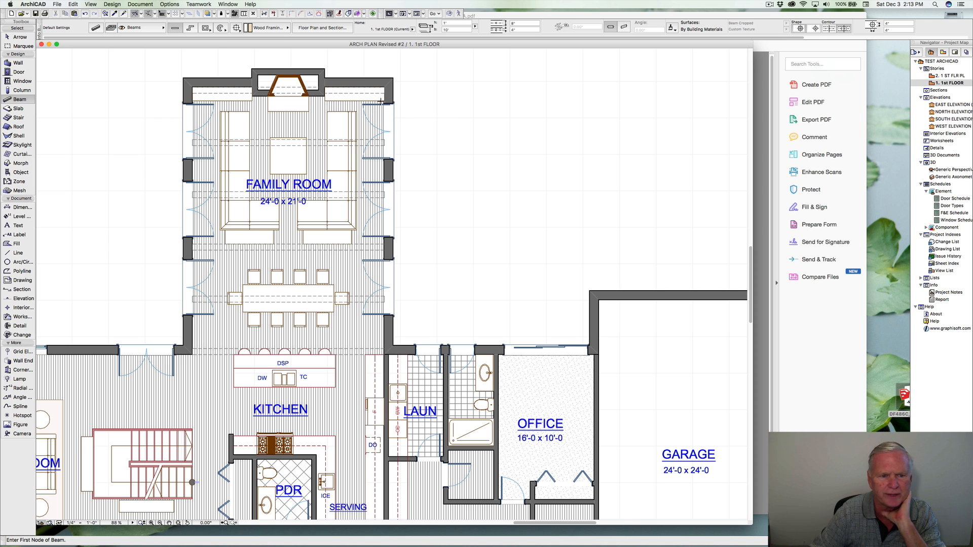
After checking the marked-up plan in Acrobat Pro, drag a copy of the foyer table to the north side of the staircase.
middle_drag(416, 151, 485, 145)
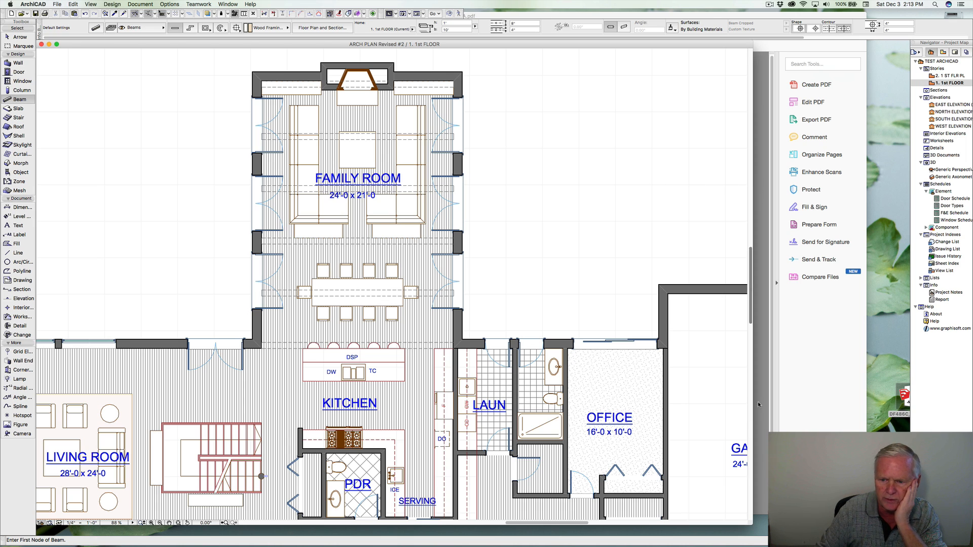
click(794, 342)
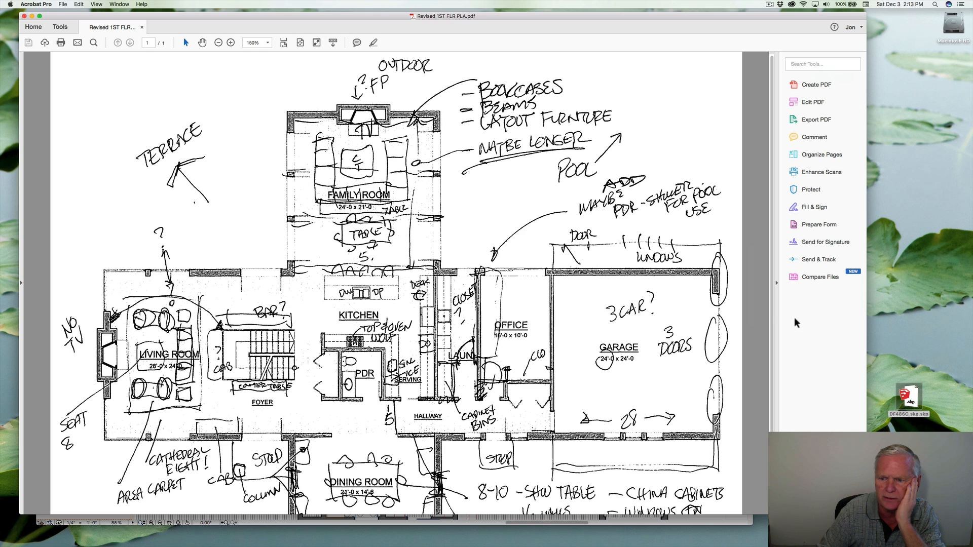
click(730, 523)
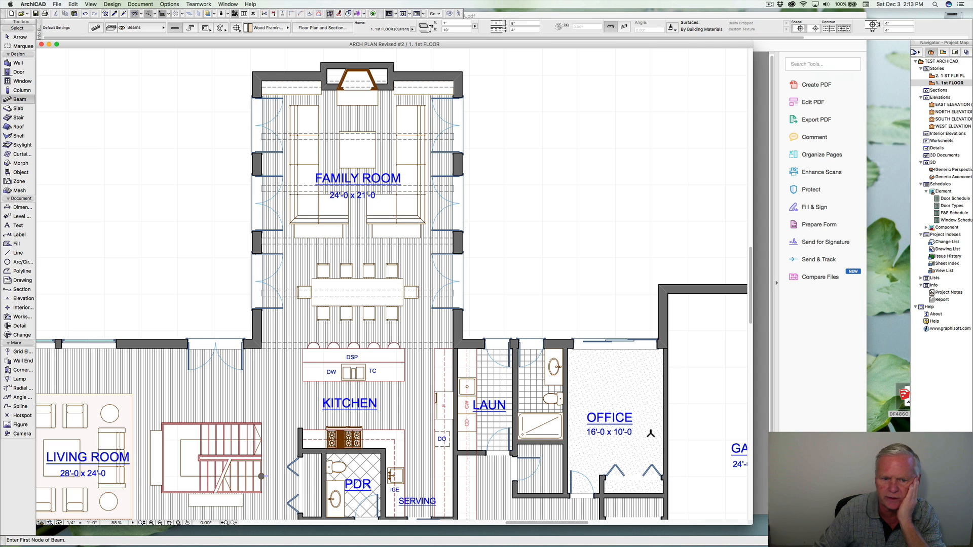
scroll(307, 362, down, 4)
scroll(307, 362, left, 4)
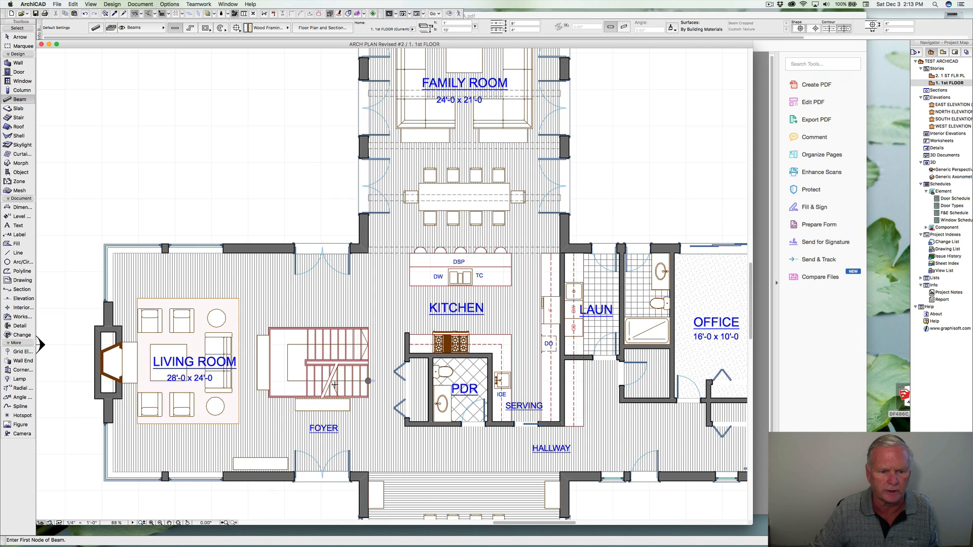
click(304, 401)
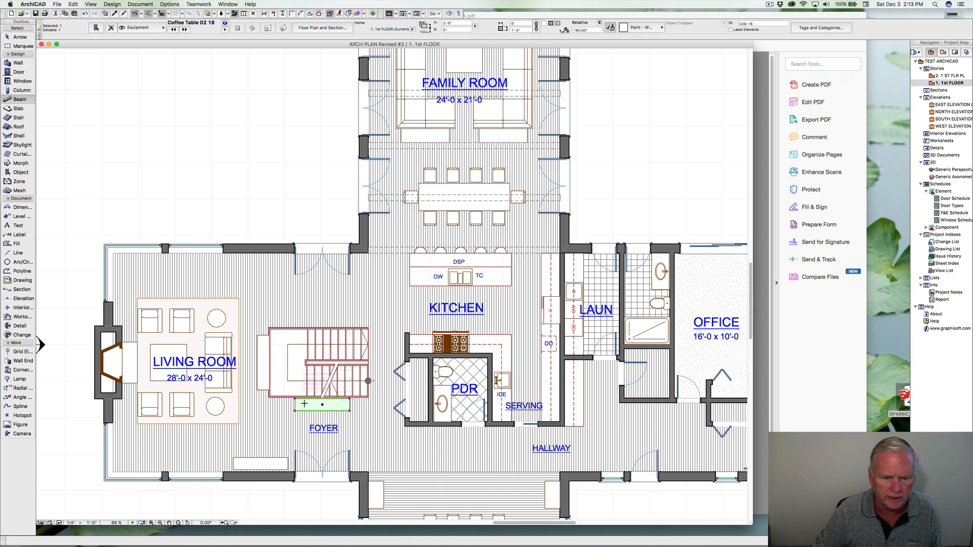
right_click(314, 405)
mouse_move(355, 478)
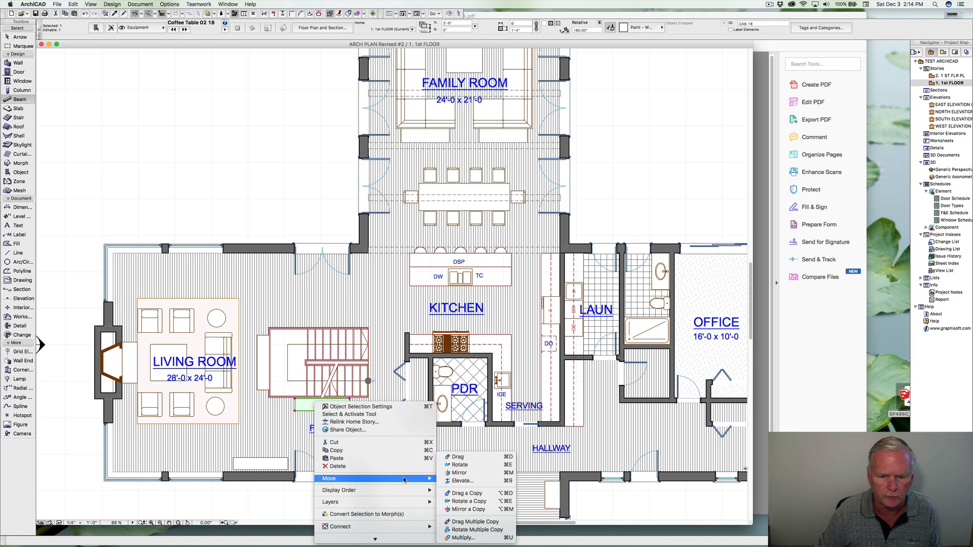
click(466, 493)
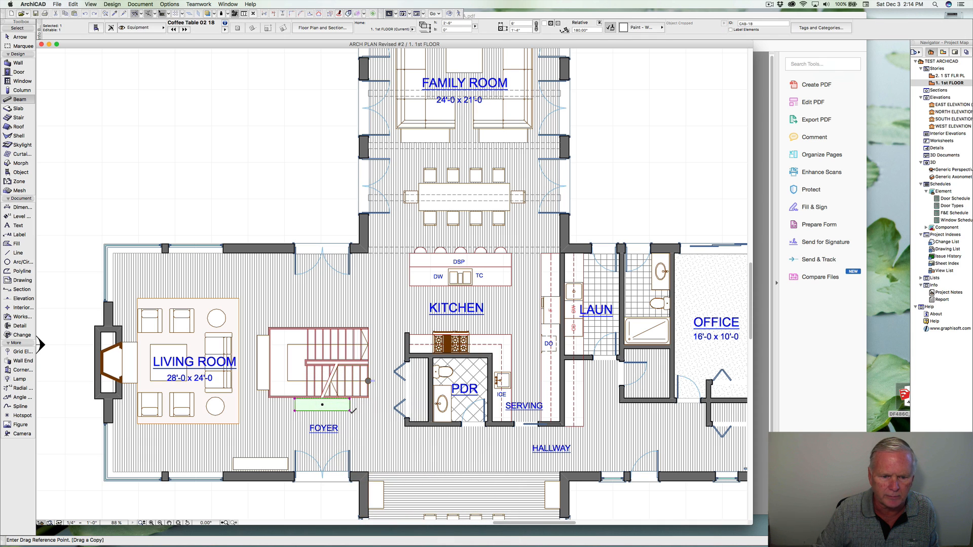
click(350, 410)
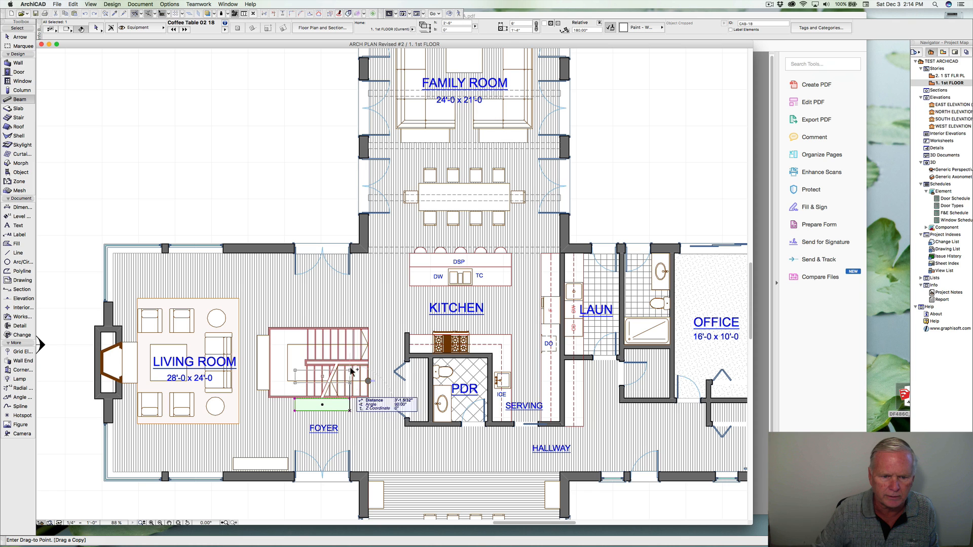
click(350, 327)
Resize the copied table north of the staircase to 8' long and 2' deep.
scroll(329, 321, up, 5)
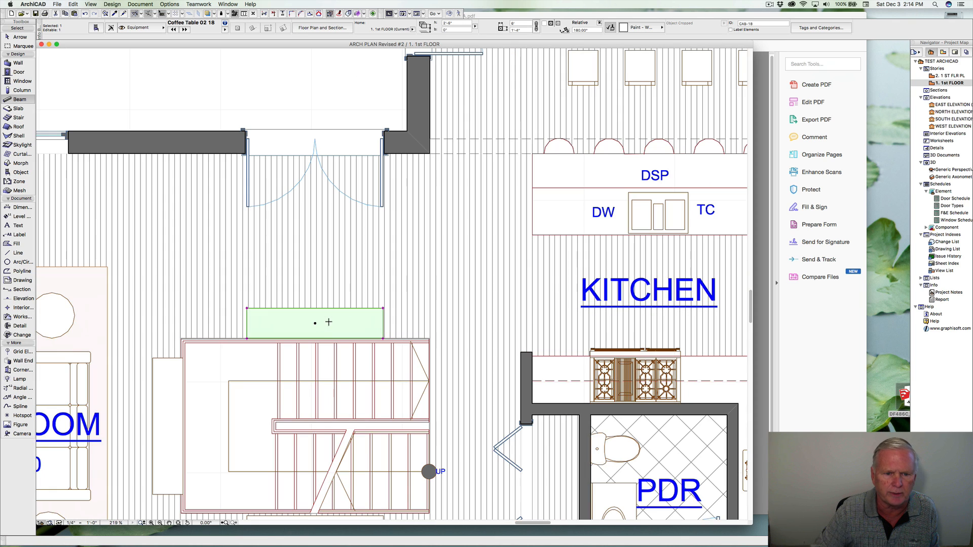
click(521, 30)
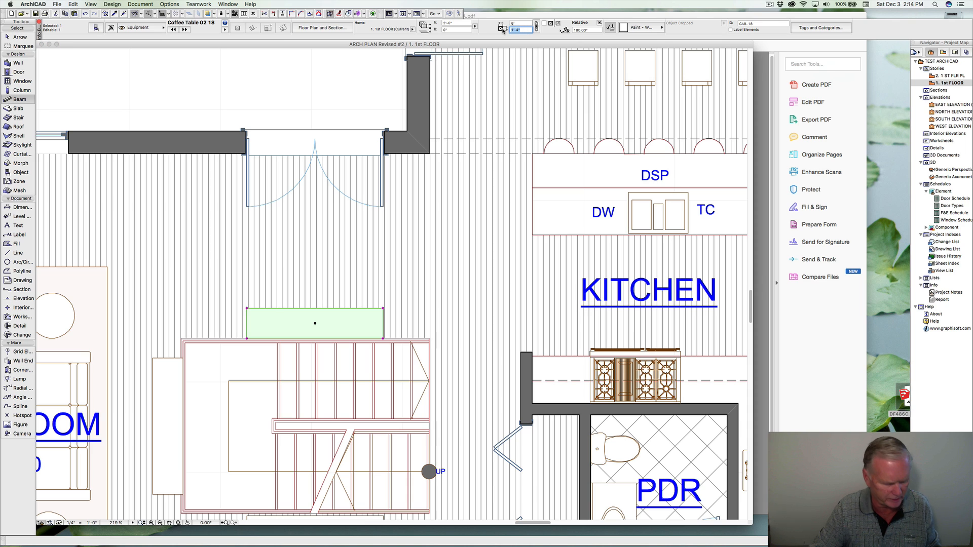
text(2)
key(Tab)
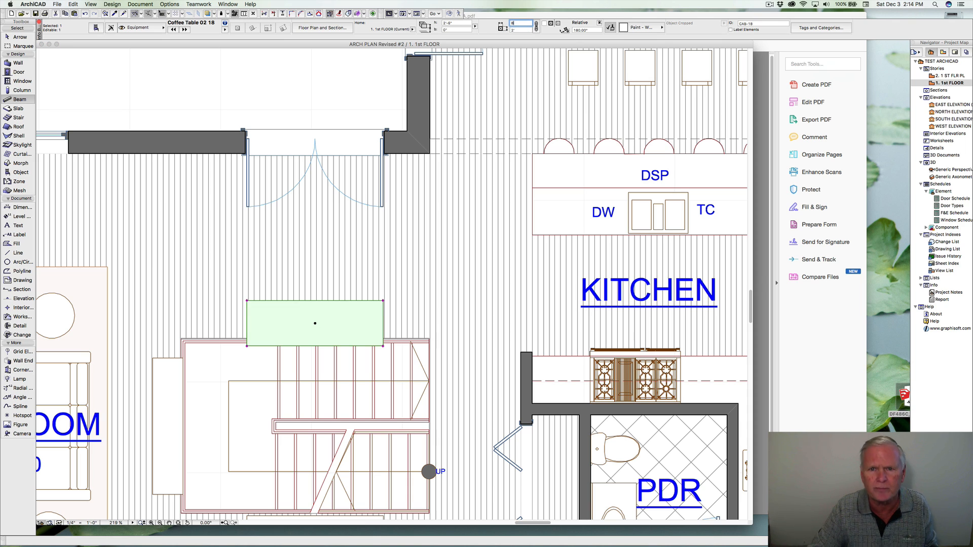
text(8)
key(Return)
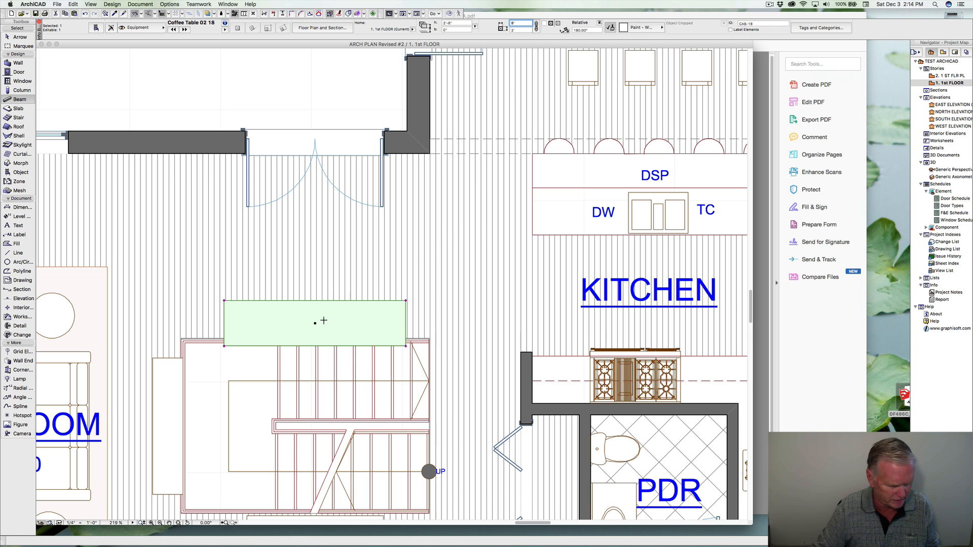
Move the enlarged table north until its south edge meets the staircase's north edge, and deselect it.
key(super+d)
click(406, 347)
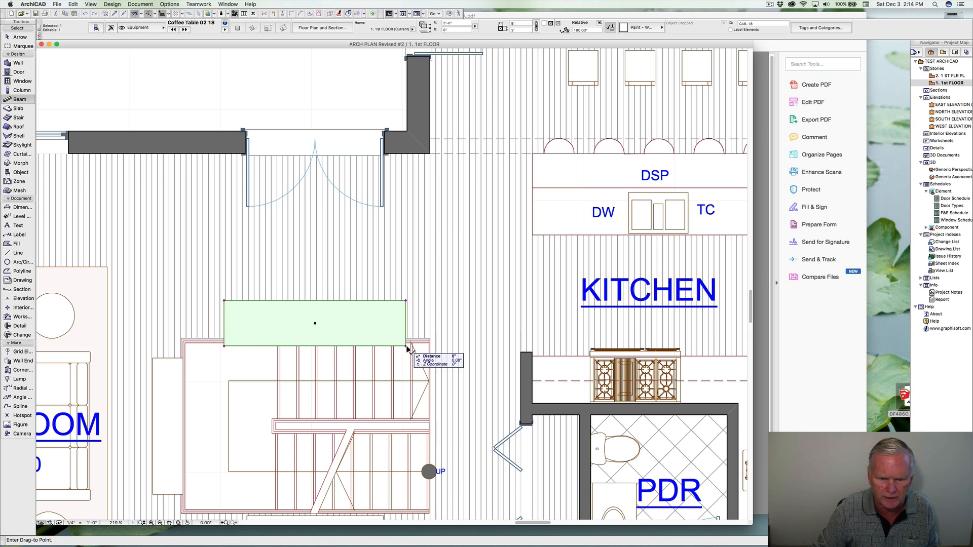
click(407, 339)
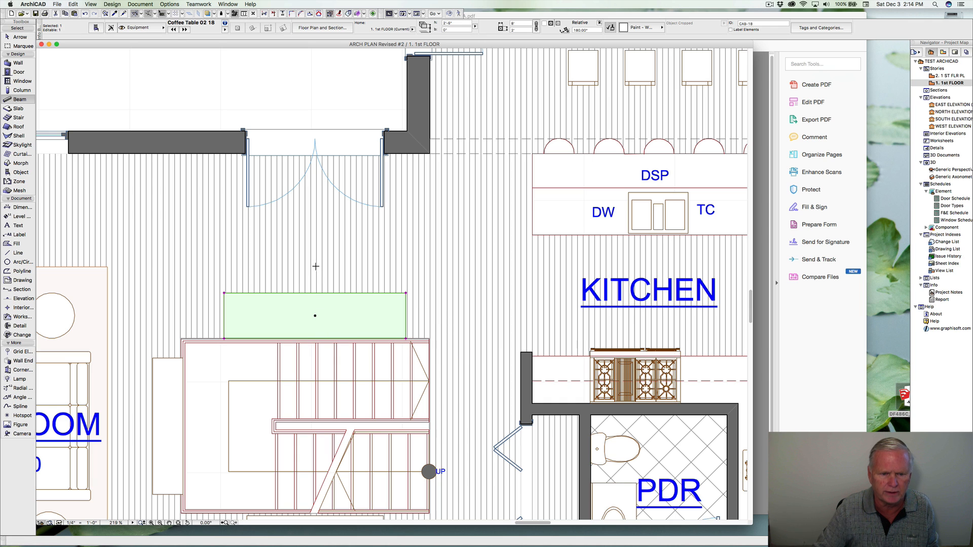
key(Escape)
Label the counter north of the staircase BAR, using the 8 pt text settings picked up from the island's DSP label.
scroll(319, 261, down, 3)
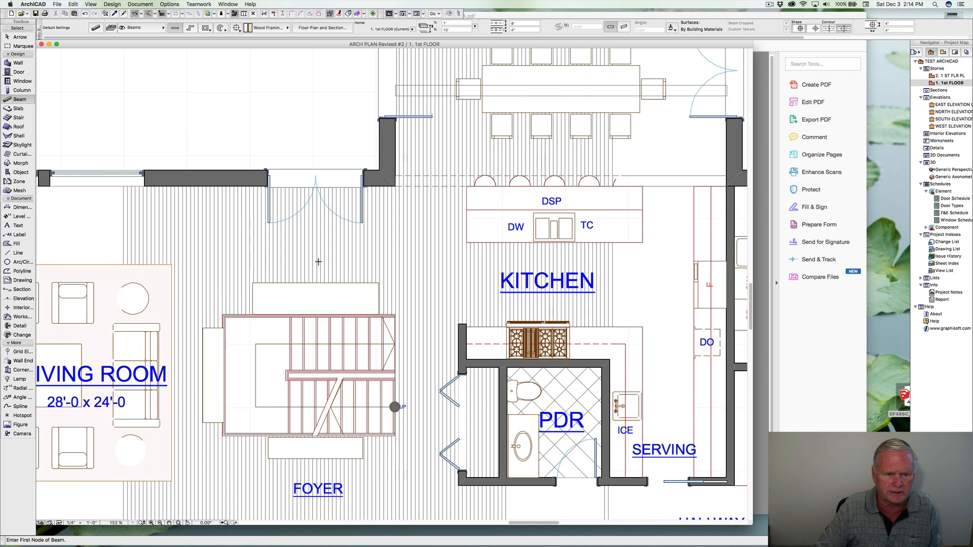
scroll(318, 262, down, 2)
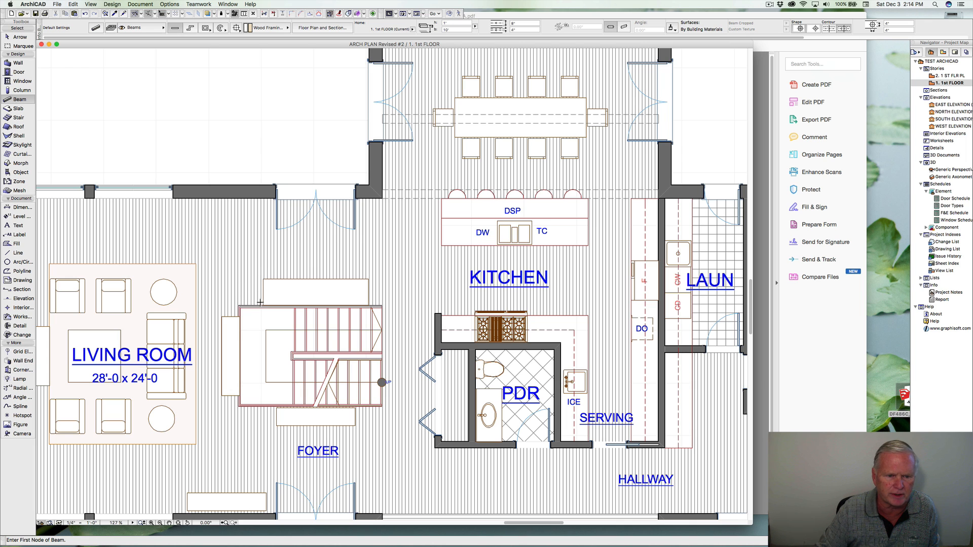
scroll(349, 282, down, 5)
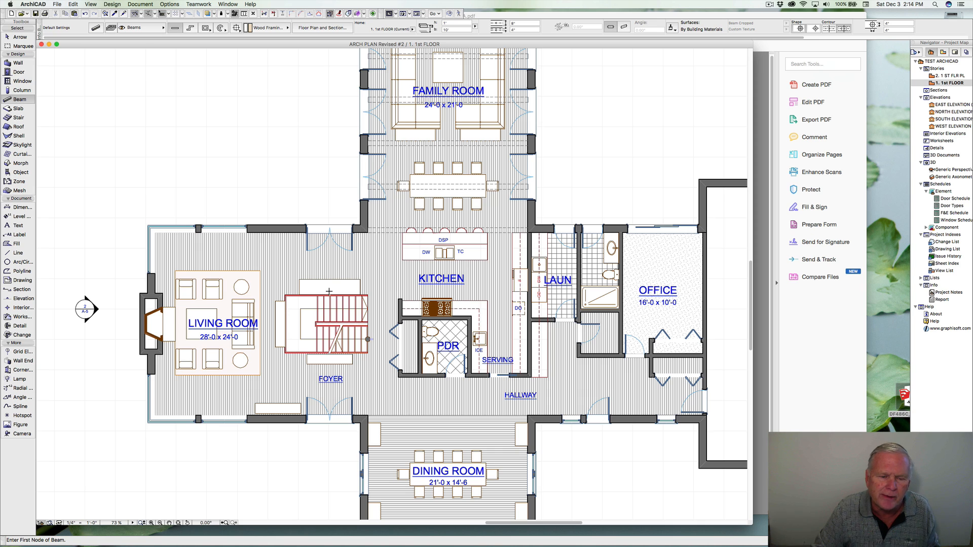
scroll(345, 283, right, 3)
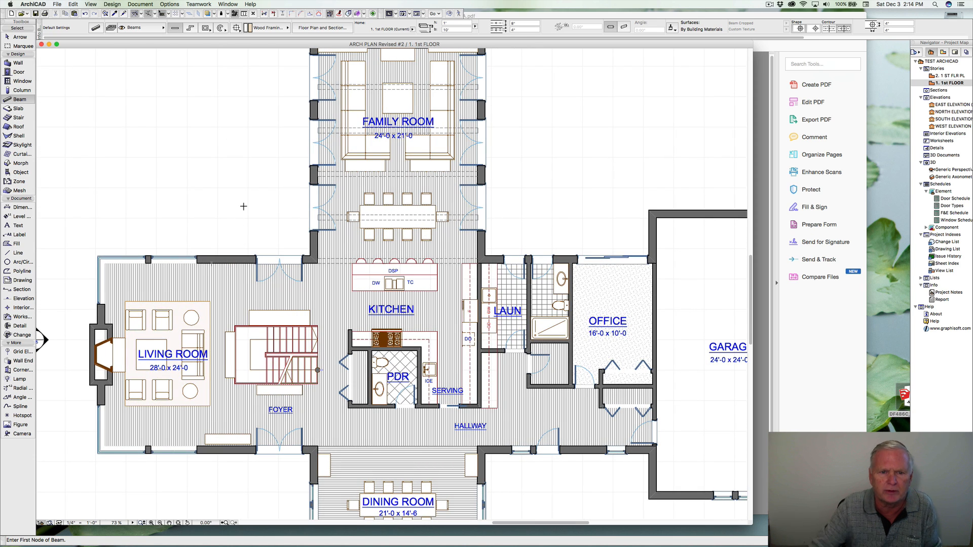
middle_drag(245, 207, 204, 239)
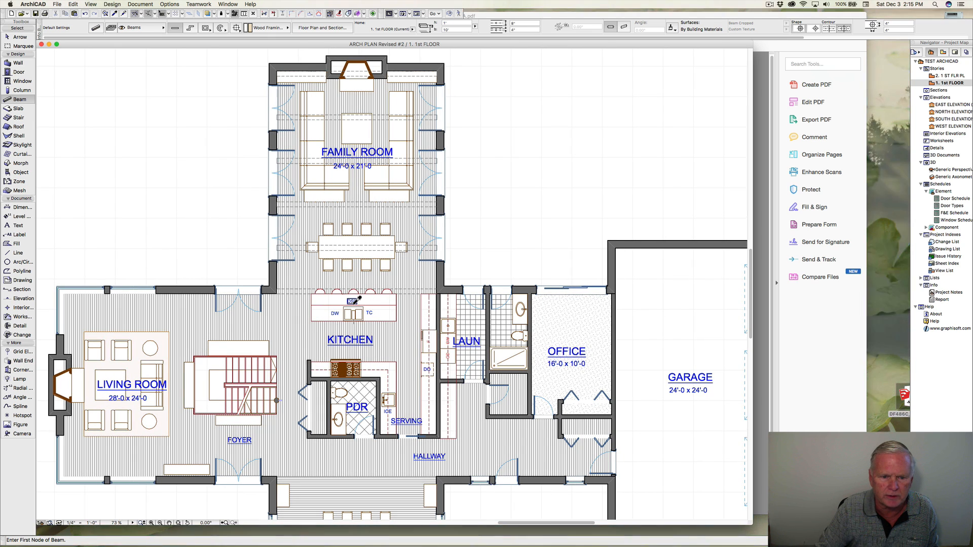
alt+click(352, 302)
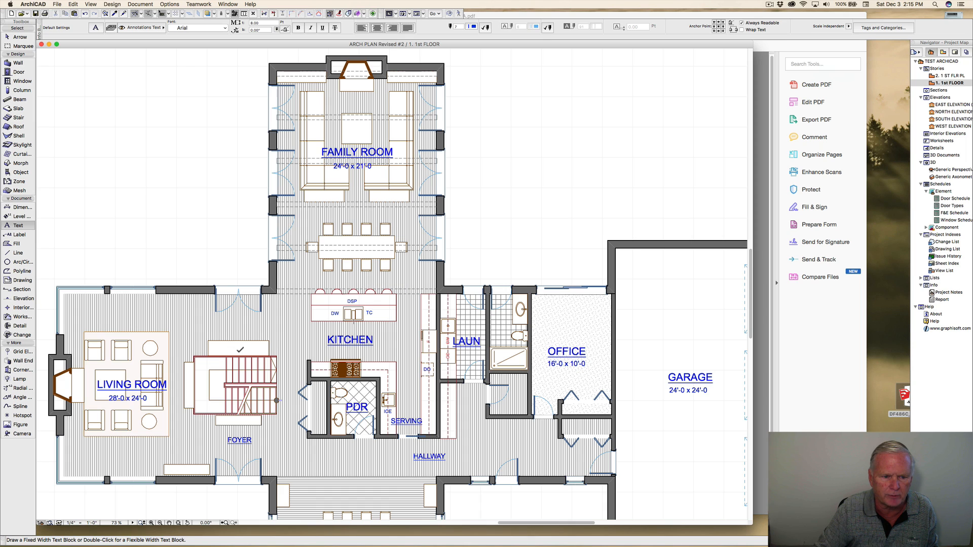
double_click(237, 350)
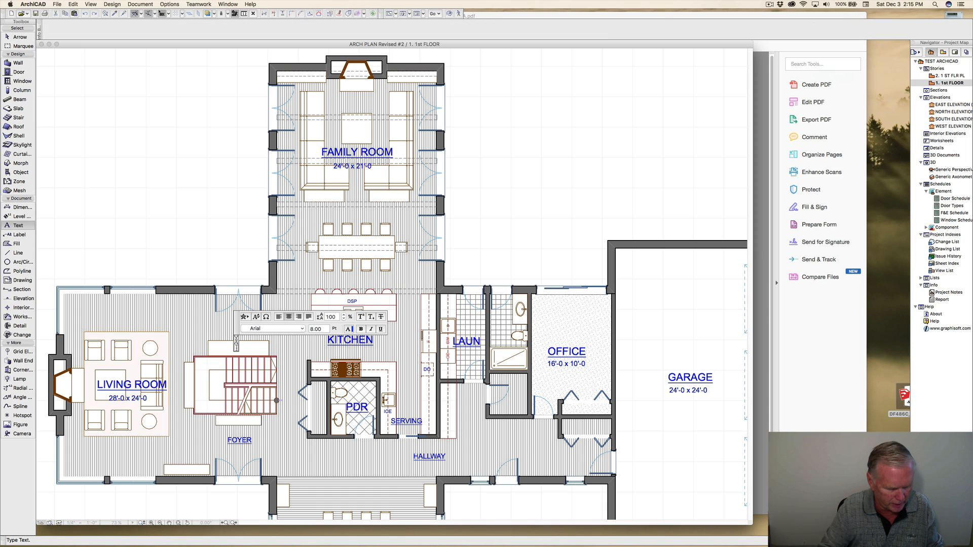
text(BAR)
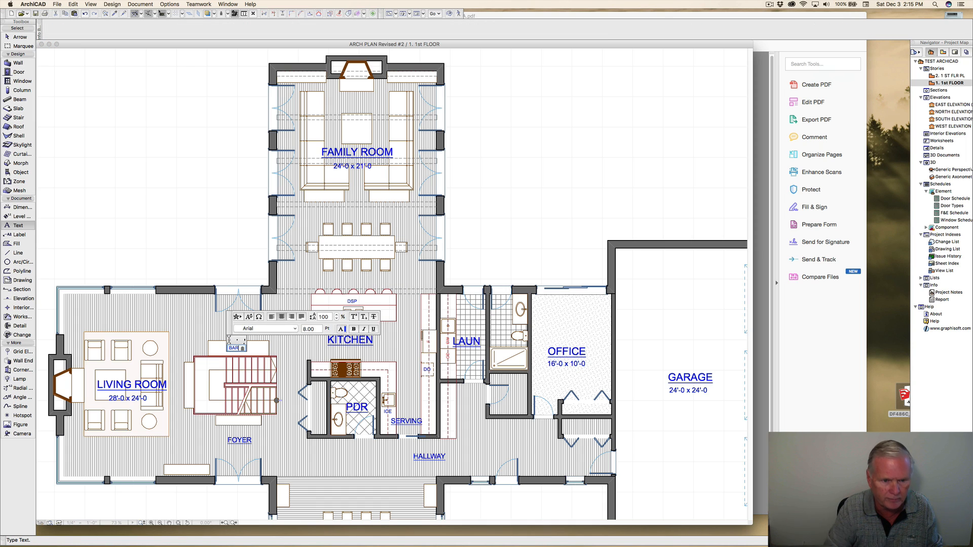
click(443, 259)
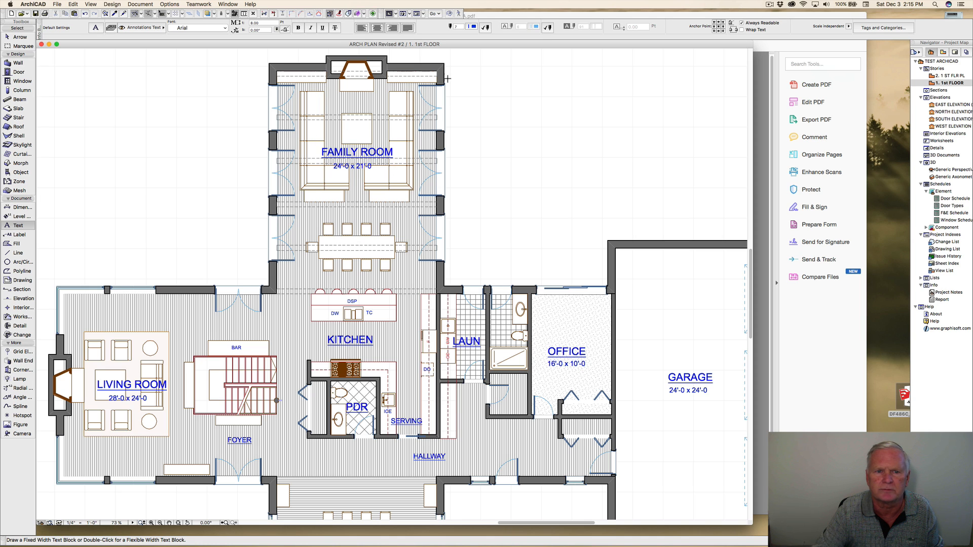
Add a two-line POOL BATH label to the bathroom between laundry and office, using the SERVING label's underlined 12 pt text settings.
scroll(355, 85, up, 3)
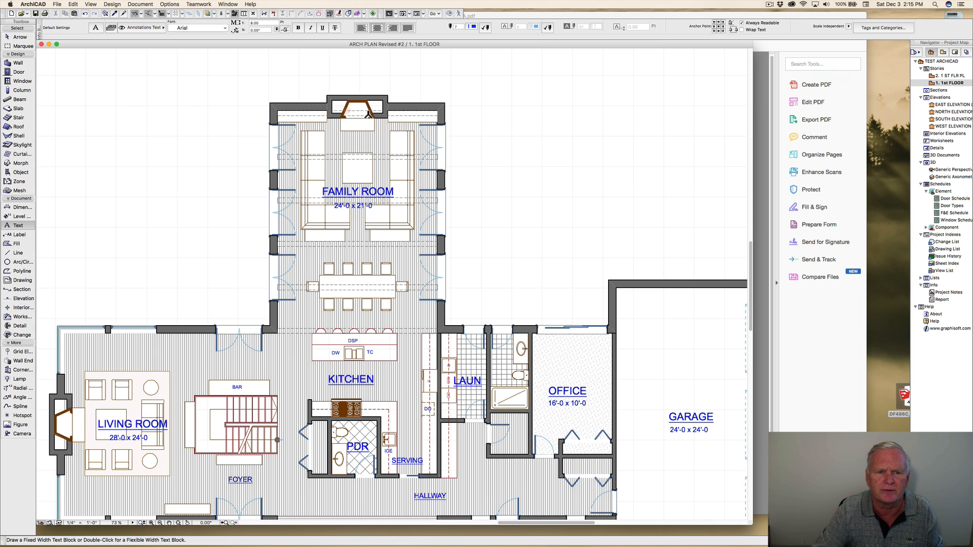
scroll(369, 113, down, 5)
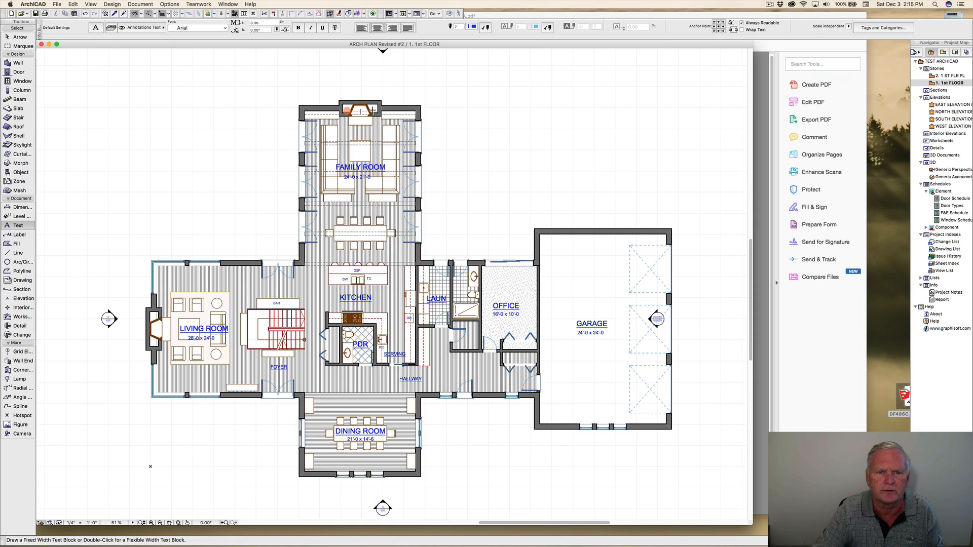
middle_drag(375, 115, 366, 92)
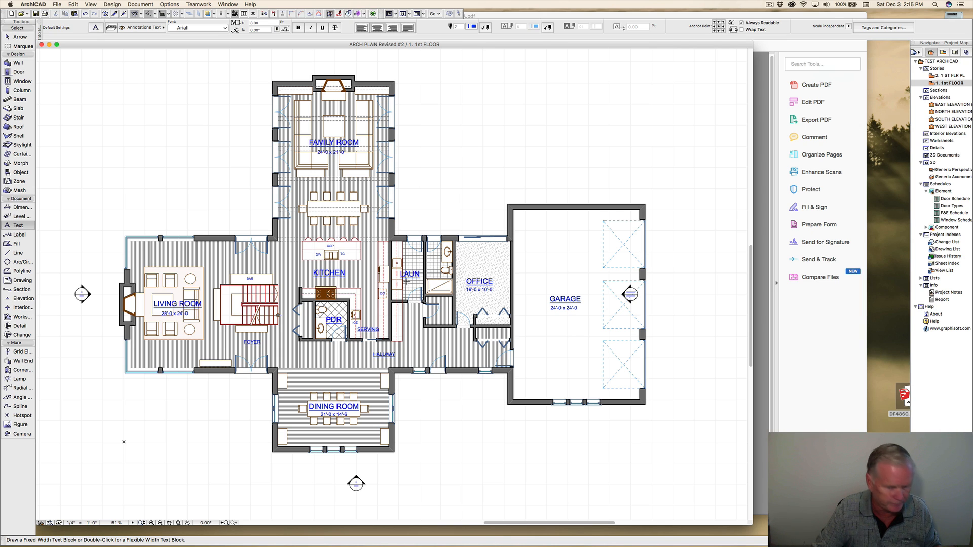
alt+click(360, 334)
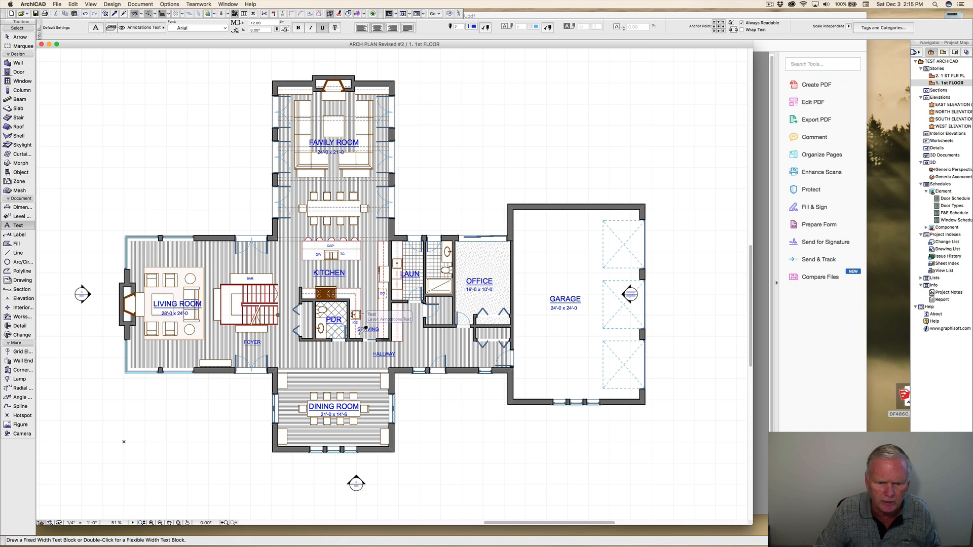
double_click(439, 256)
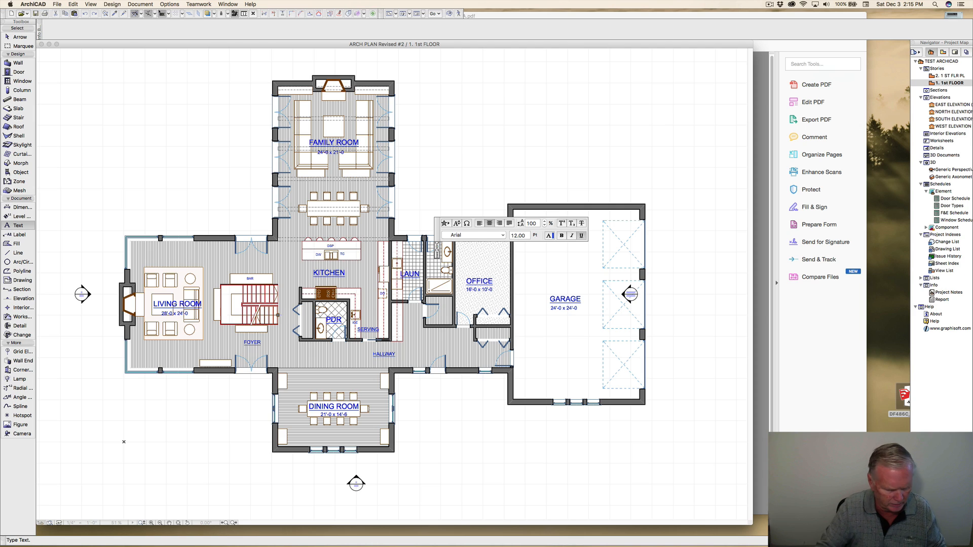
text(POOL)
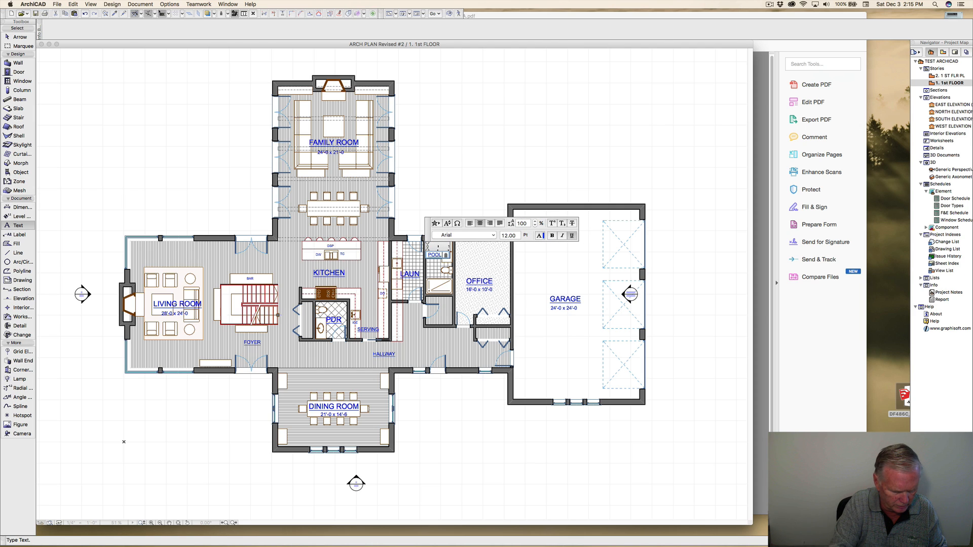
text( BATH)
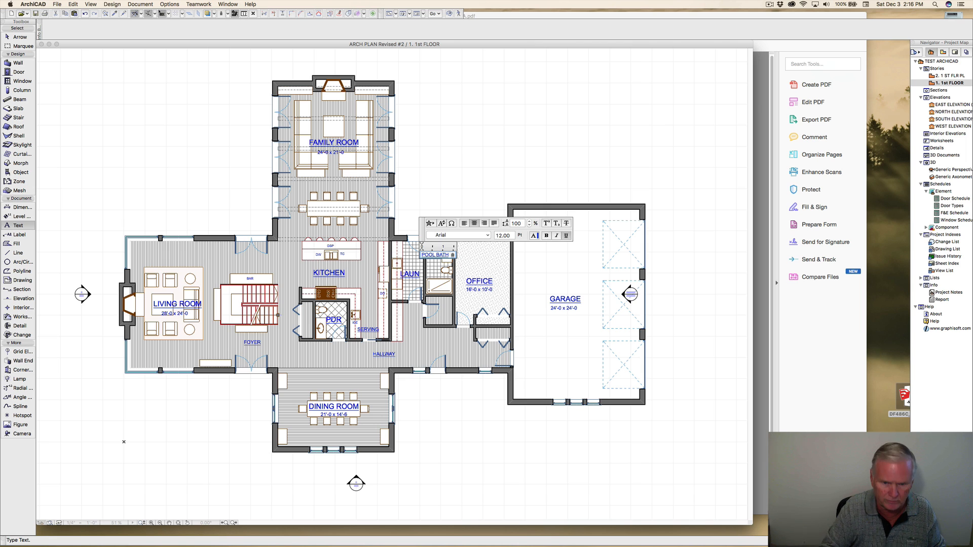
key(Return)
click(480, 247)
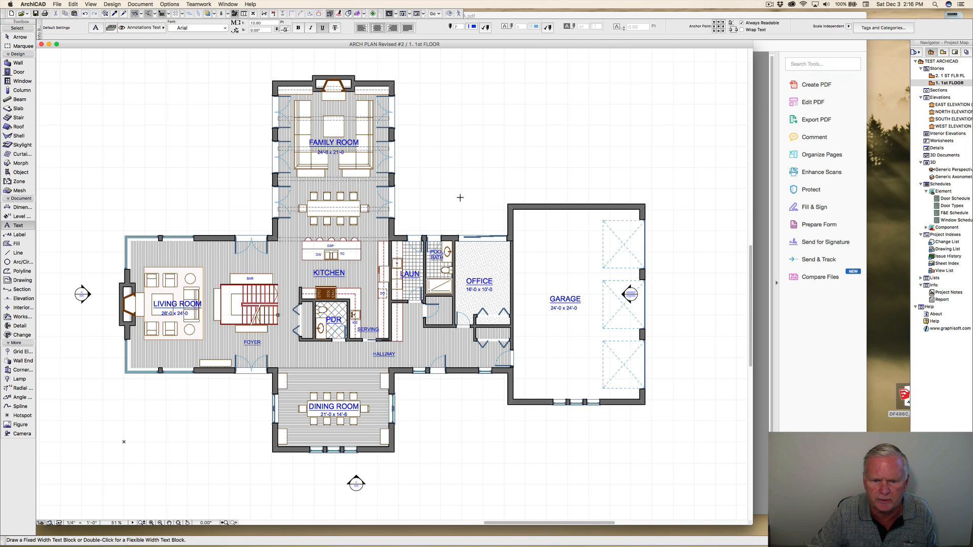
Move the POOL BATH label south-west, clear of the sink and between the door swing and the shower, and deselect it.
scroll(439, 257, up, 5)
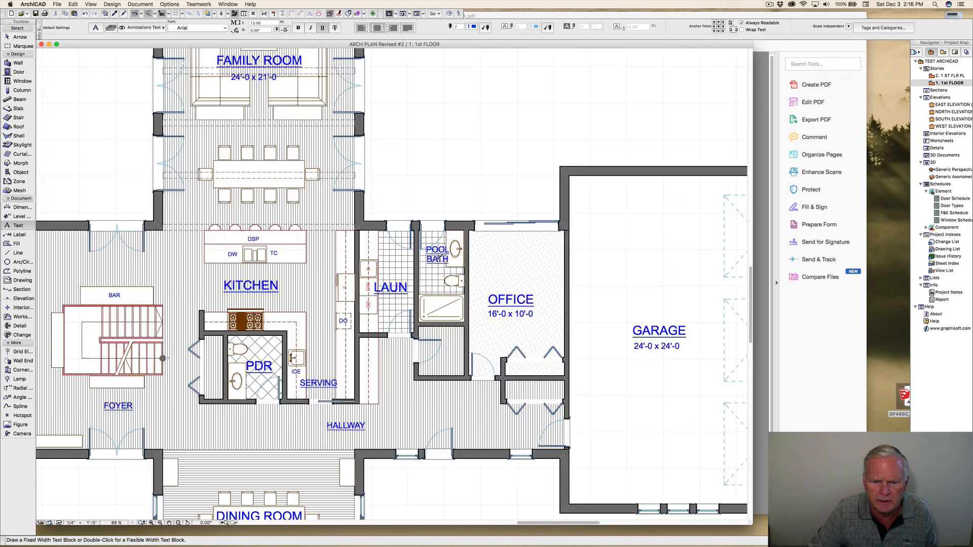
shift+click(440, 255)
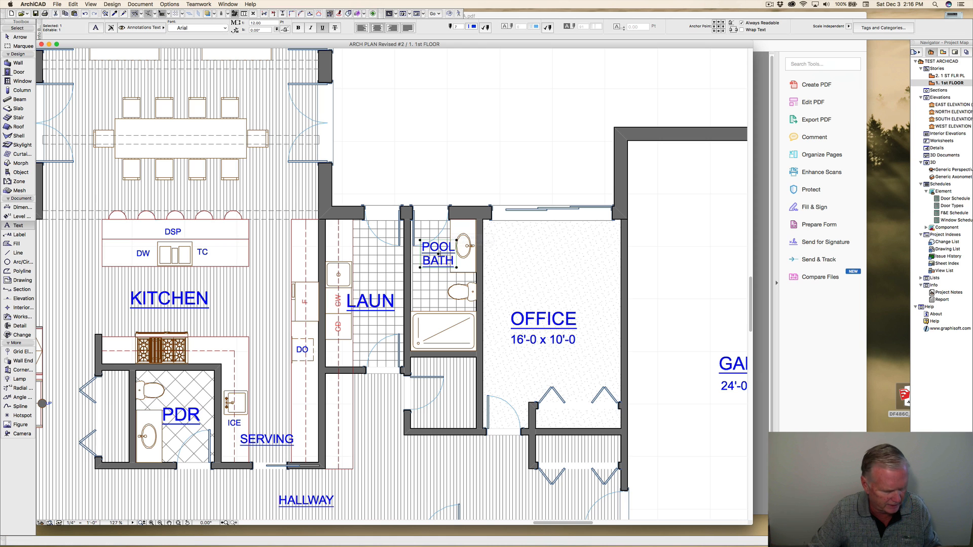
key(super+d)
click(440, 254)
click(432, 280)
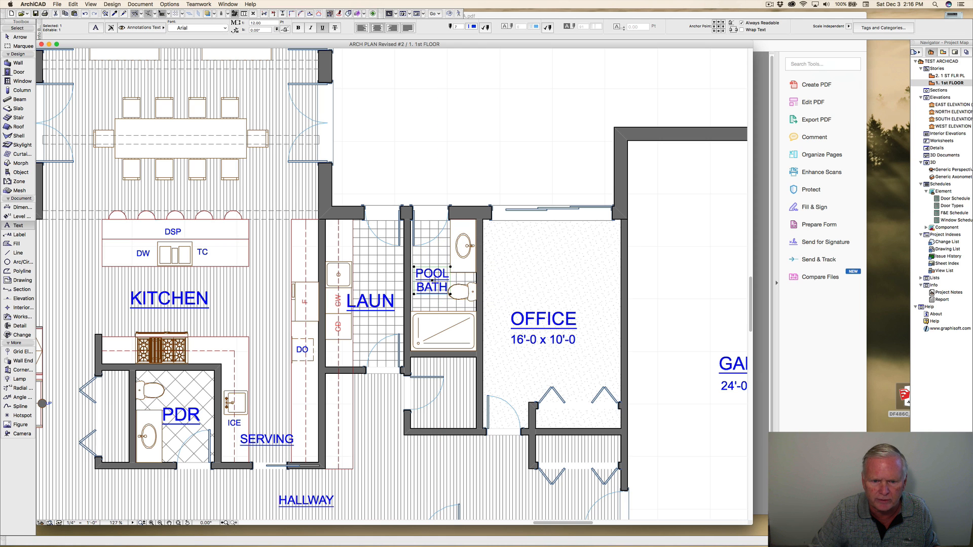
key(Escape)
Label the small room south of the pool bath CLOSET, using the 8 pt text settings of the kitchen island labels.
scroll(488, 177, down, 3)
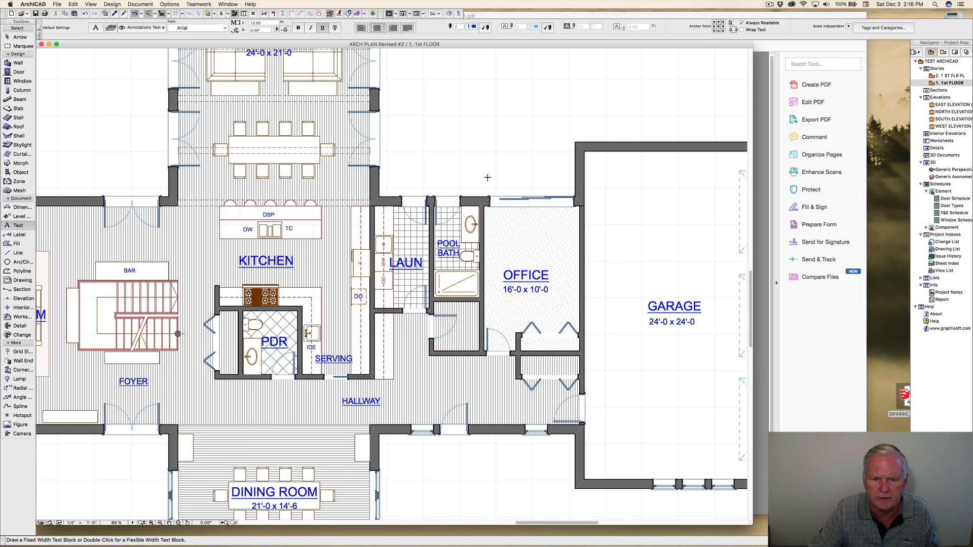
scroll(487, 178, down, 2)
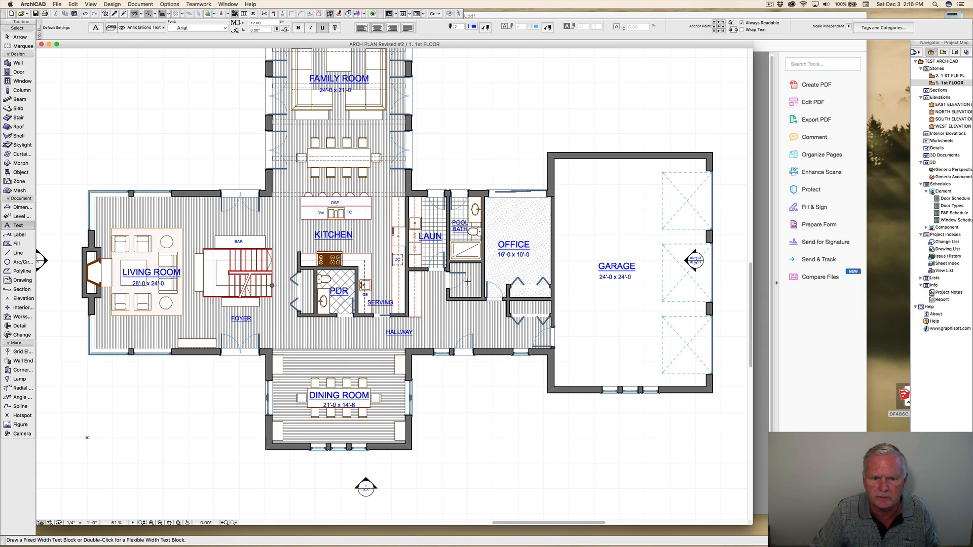
alt+click(349, 214)
double_click(467, 284)
text(CLOSET)
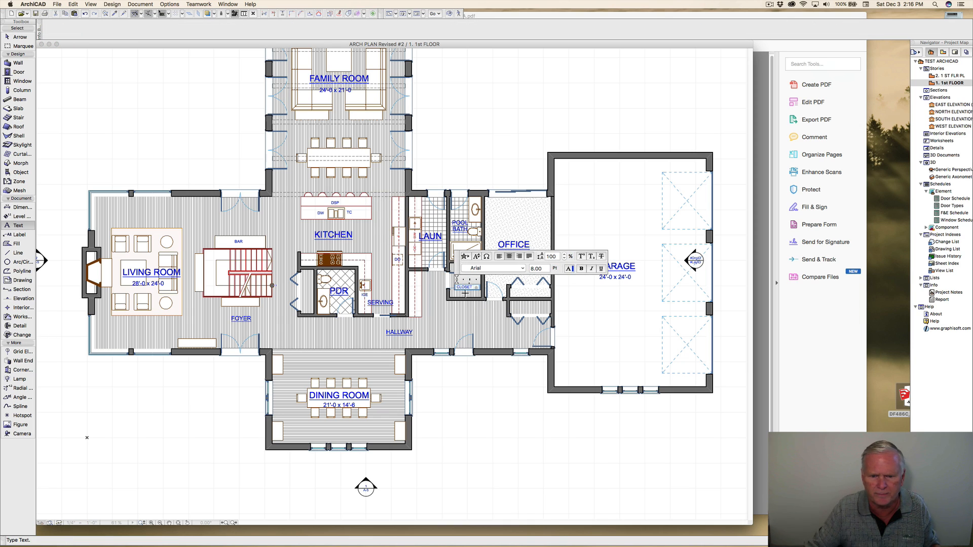
click(496, 142)
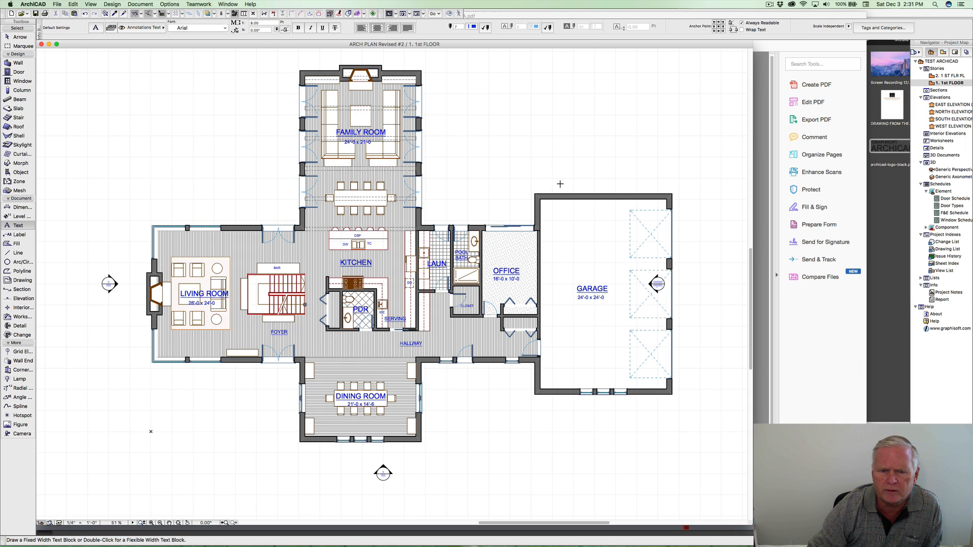
Place a D1 Entrance 18 door matching the hallway's exterior door near the west end of the garage's north wall, swinging inward.
alt+click(474, 358)
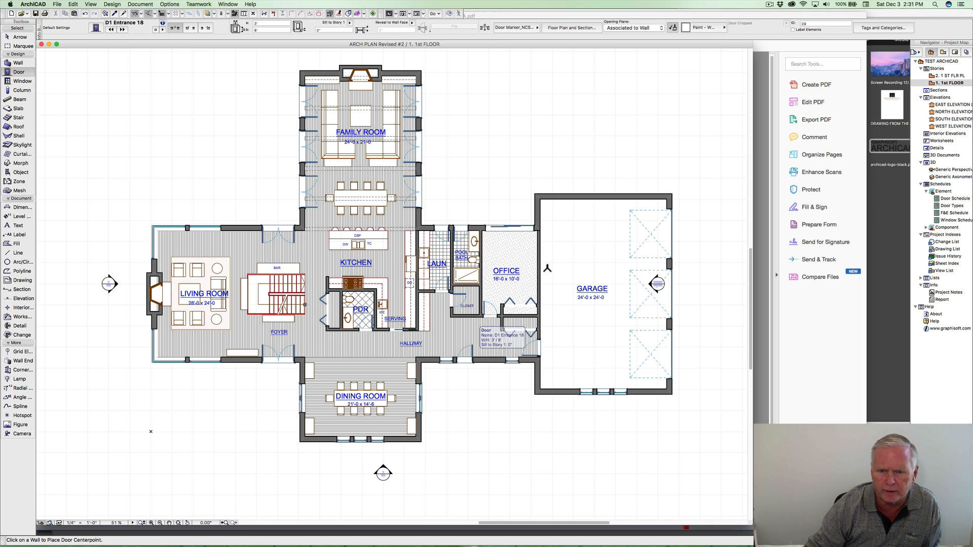
click(559, 197)
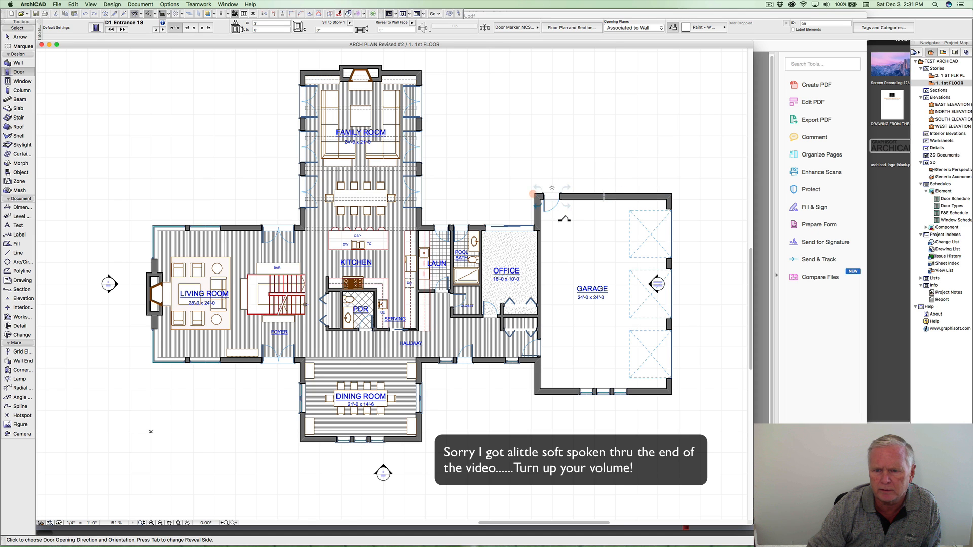
click(564, 218)
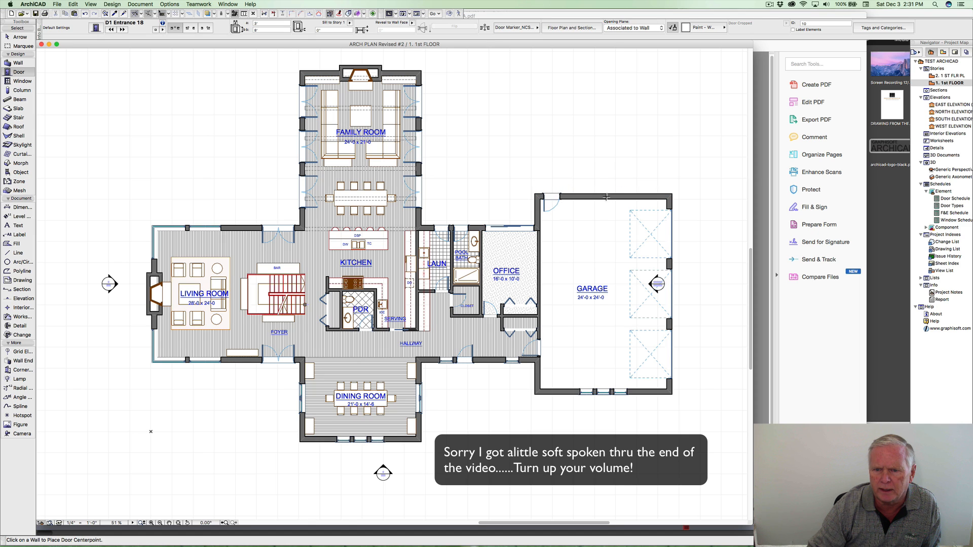
Place a W Double Hung 18 window in the garage's north wall, using the settings of the south wall's middle window.
click(605, 394)
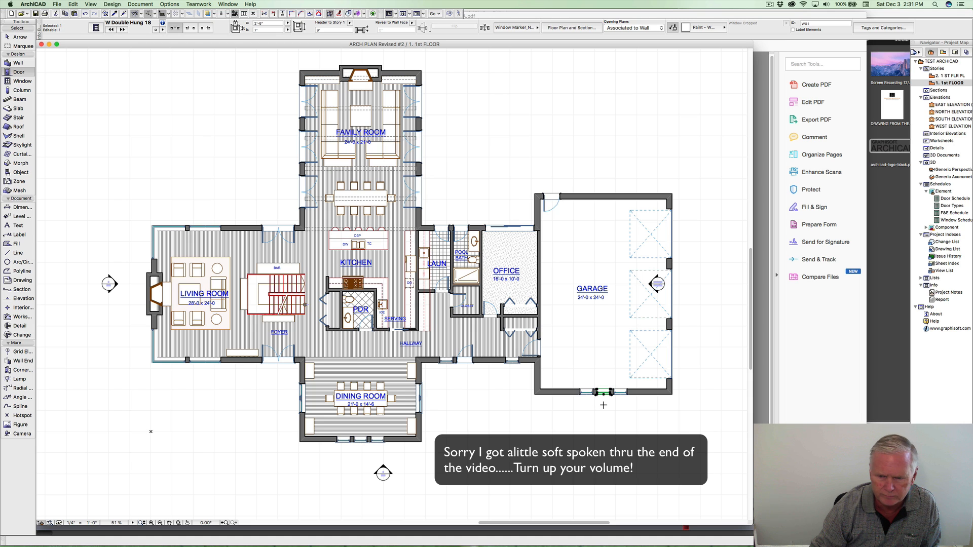
alt+click(603, 397)
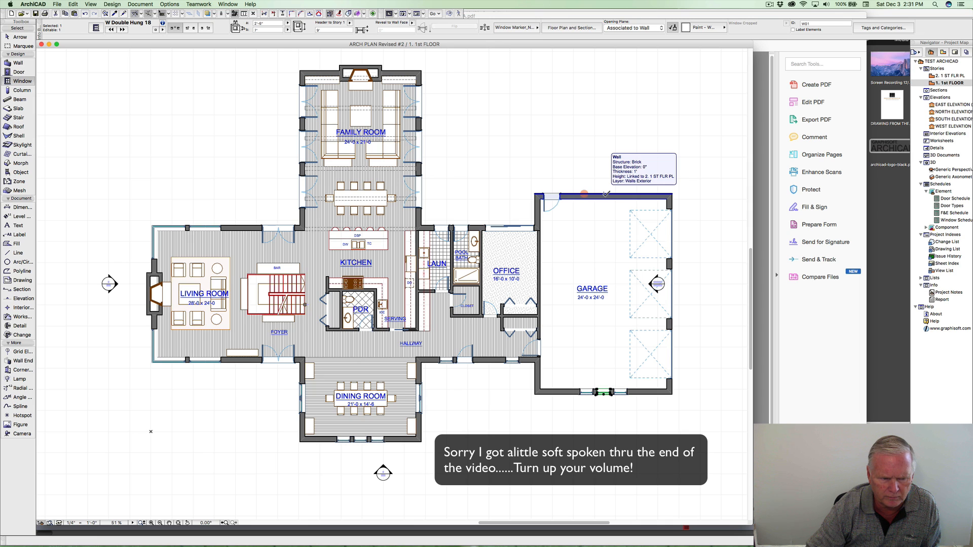
key(Escape)
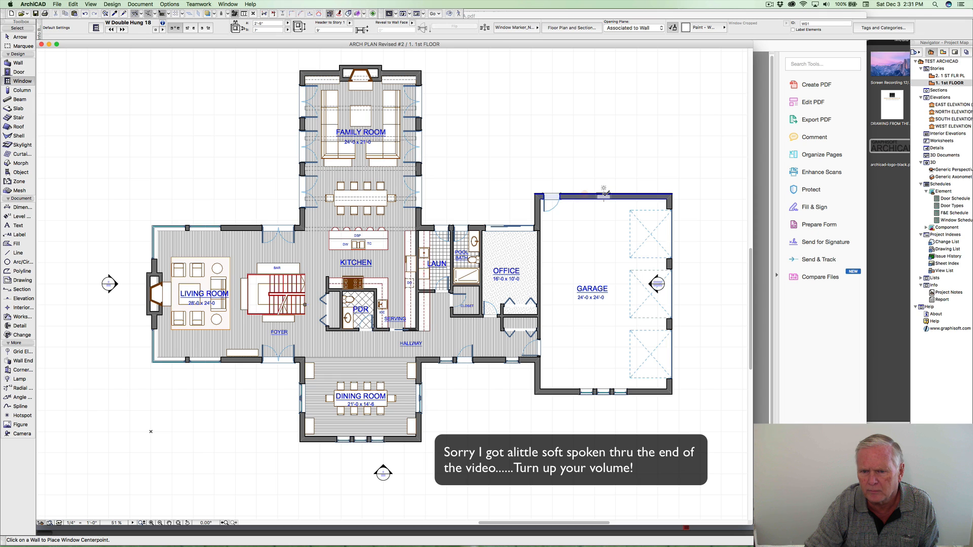
click(604, 193)
click(608, 182)
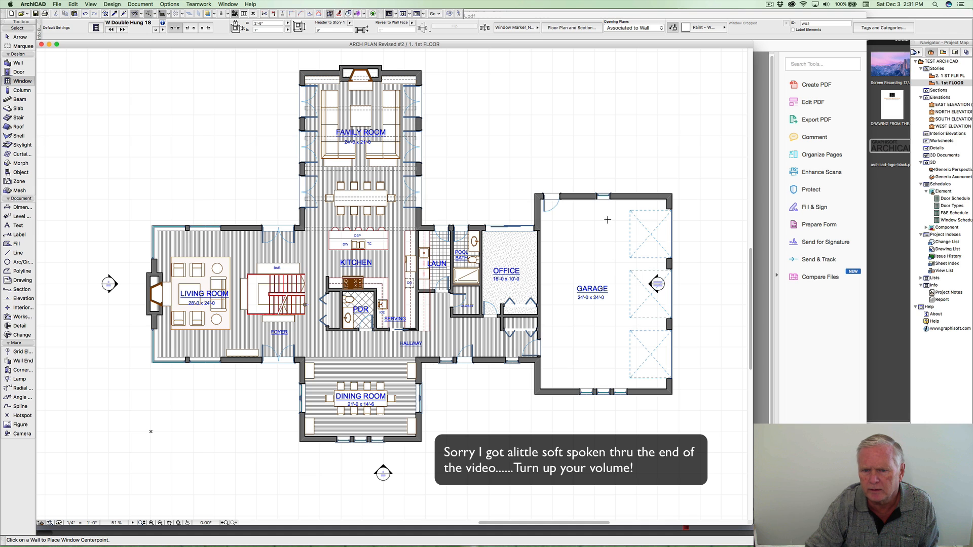
Drag the new north garage window by its centre into line with the middle window in the south wall.
shift+click(608, 200)
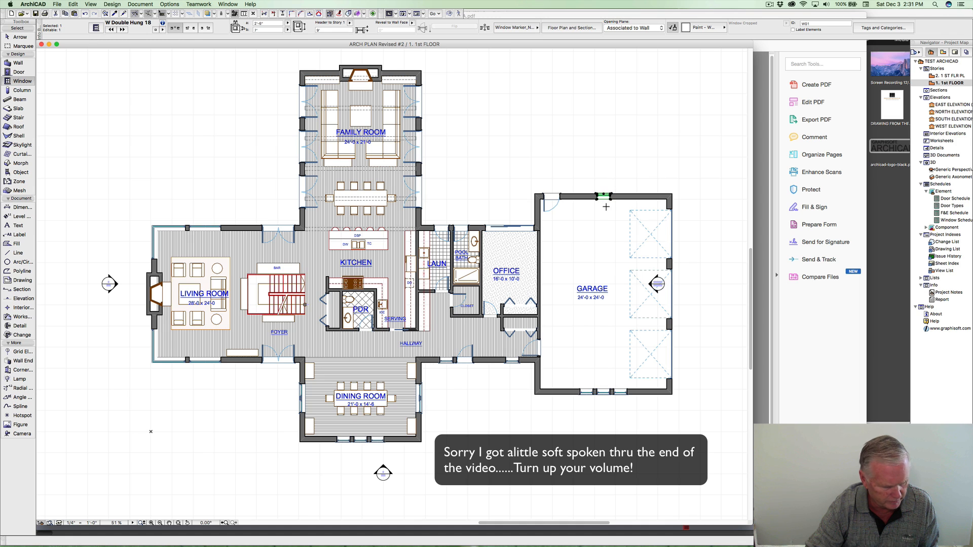
key(super+d)
click(606, 197)
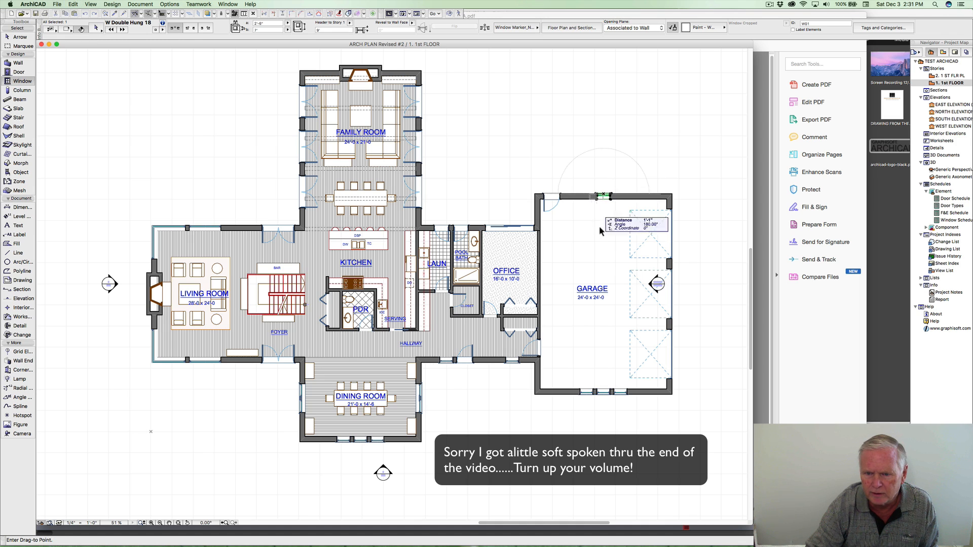
click(604, 397)
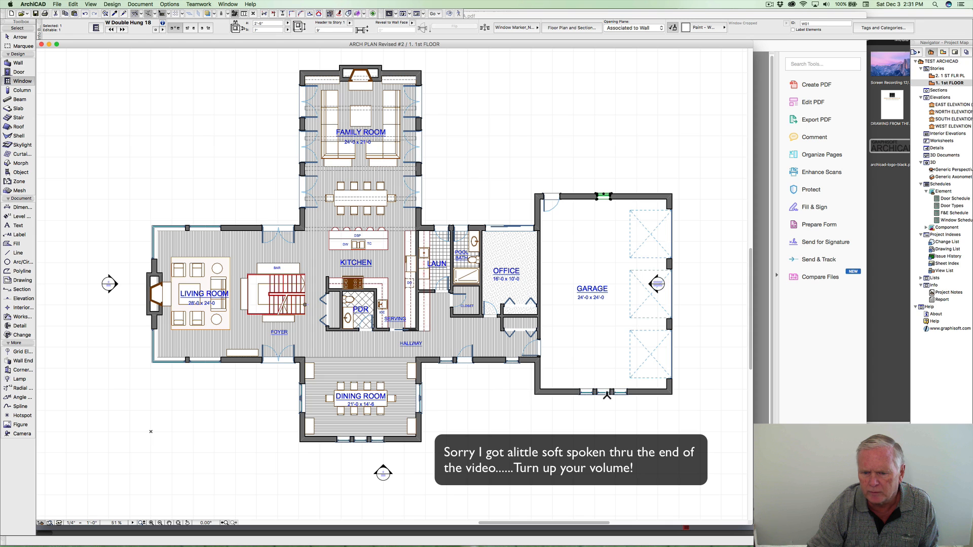
scroll(608, 393, up, 10)
scroll(607, 394, down, 10)
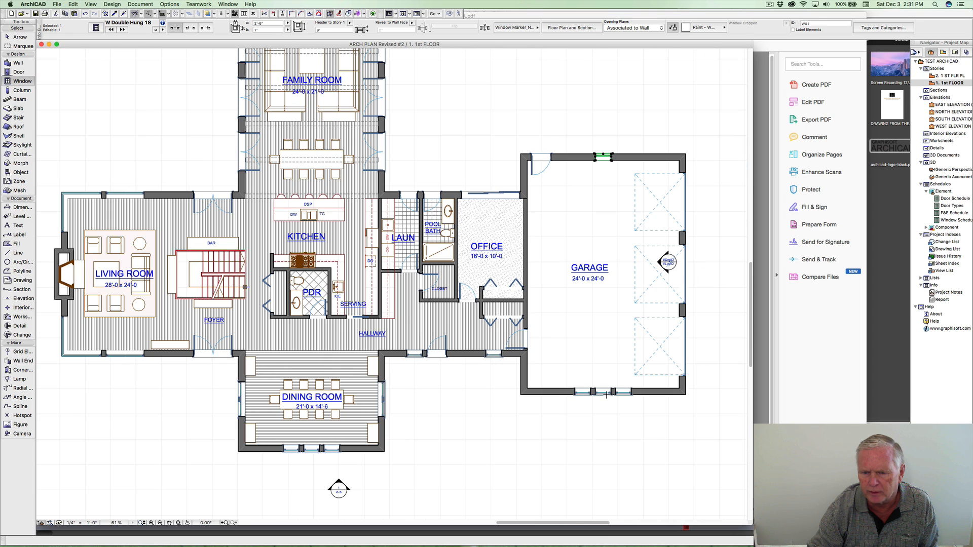
scroll(600, 156, up, 10)
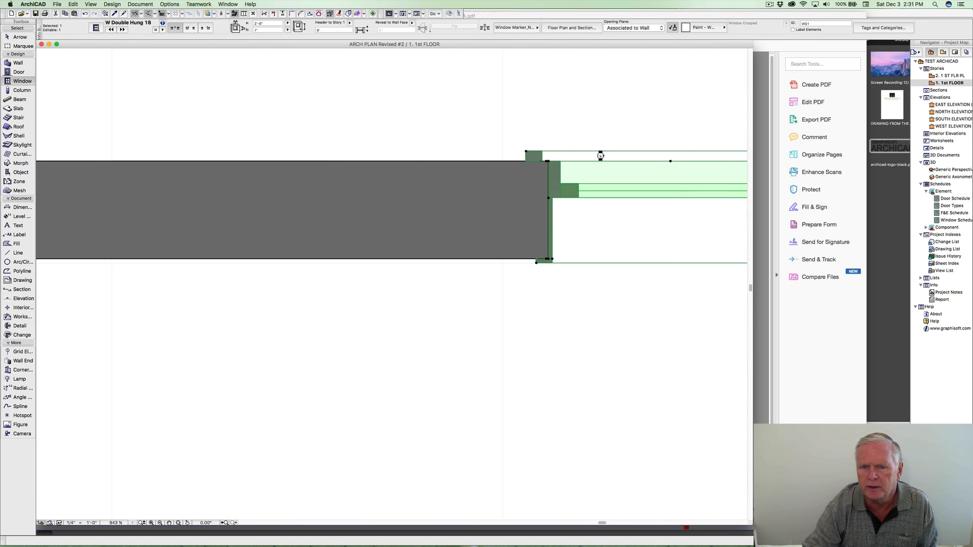
middle_drag(601, 156, 370, 185)
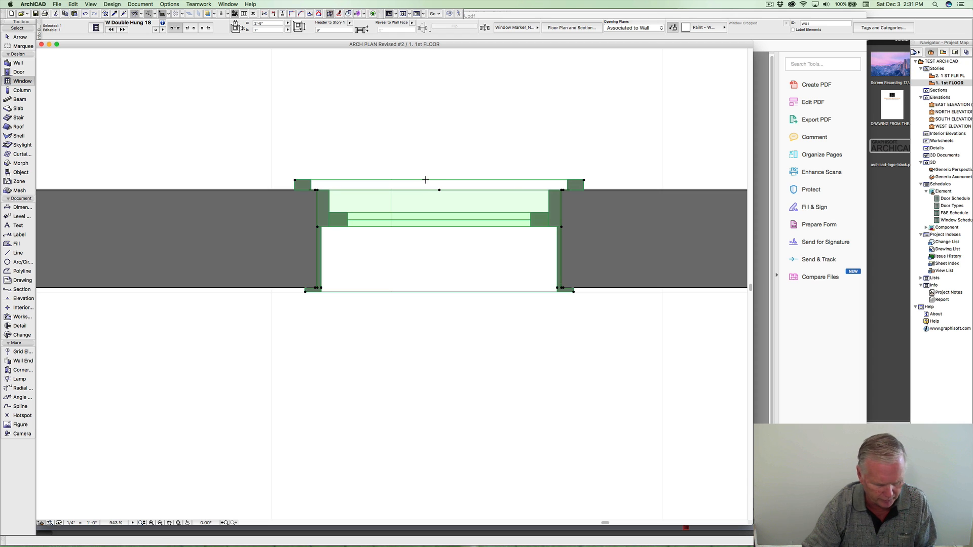
key(m)
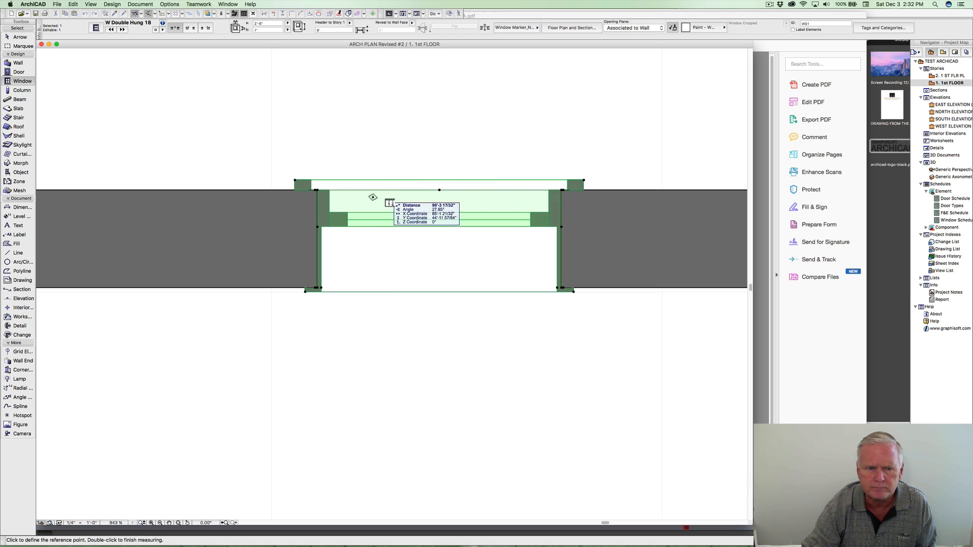
key(Escape)
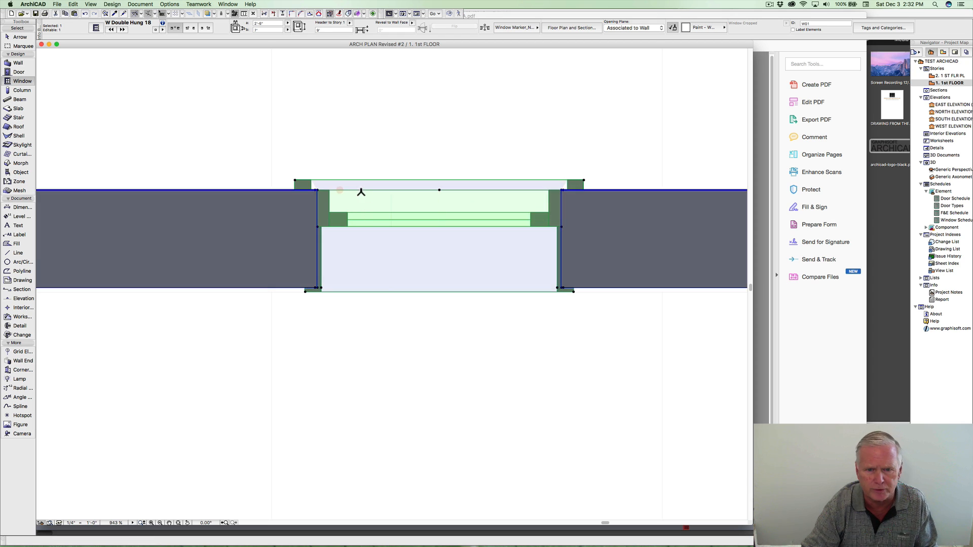
right_click(325, 190)
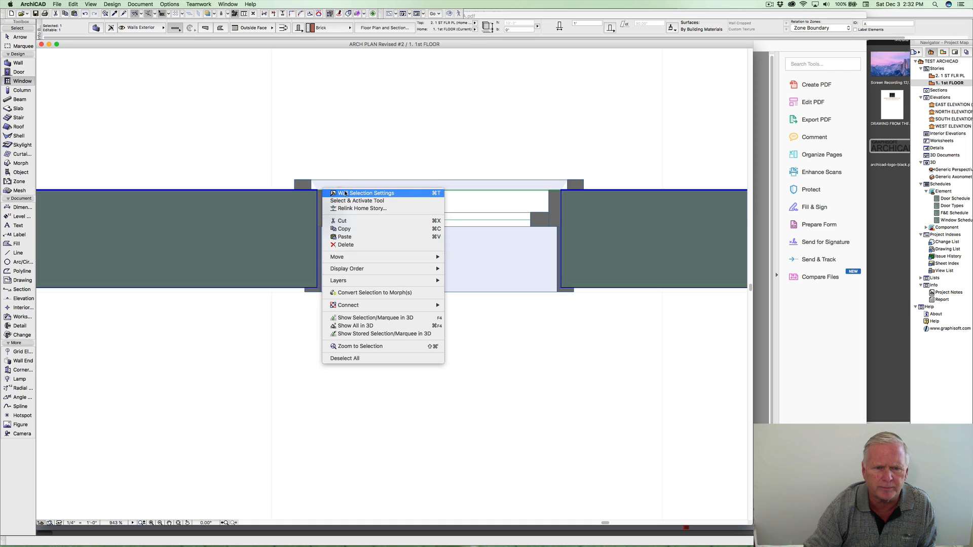
click(346, 168)
right_click(346, 169)
key(Escape)
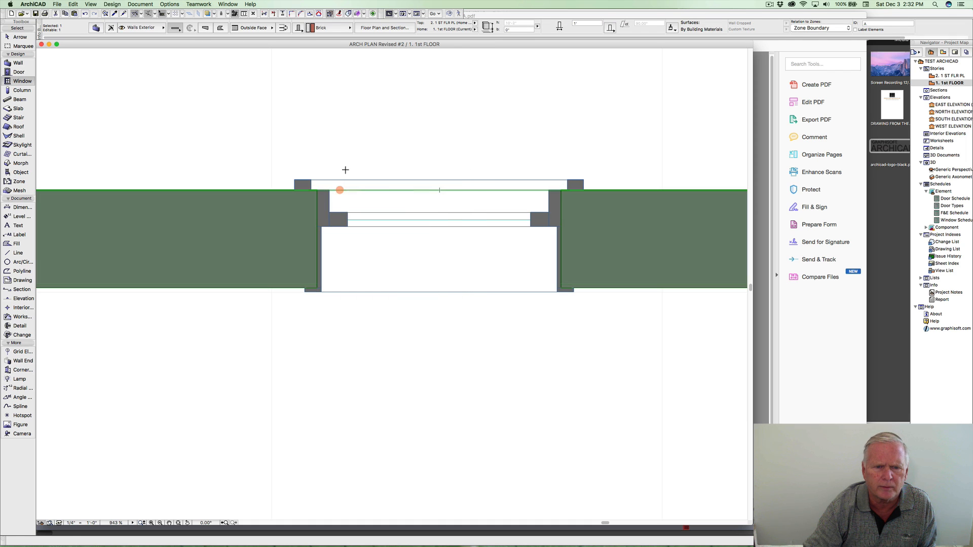
key(Escape)
Drag a copy of the garage's north window 3'-2.5" east along the wall.
right_click(297, 180)
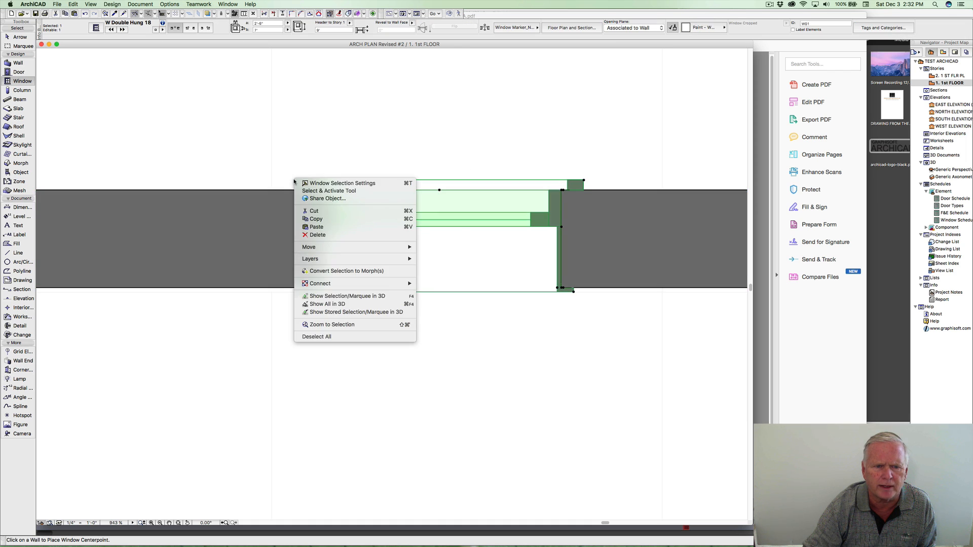
mouse_move(349, 248)
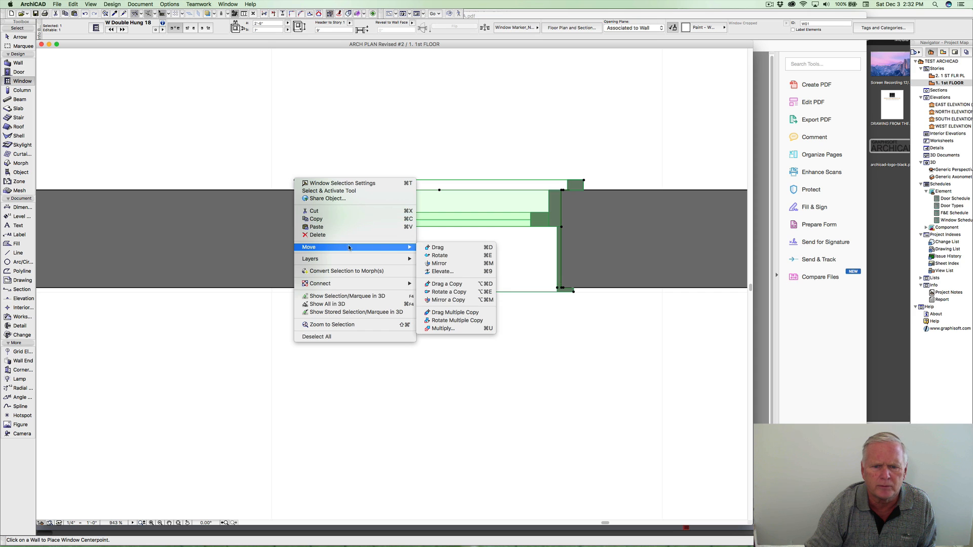
click(440, 285)
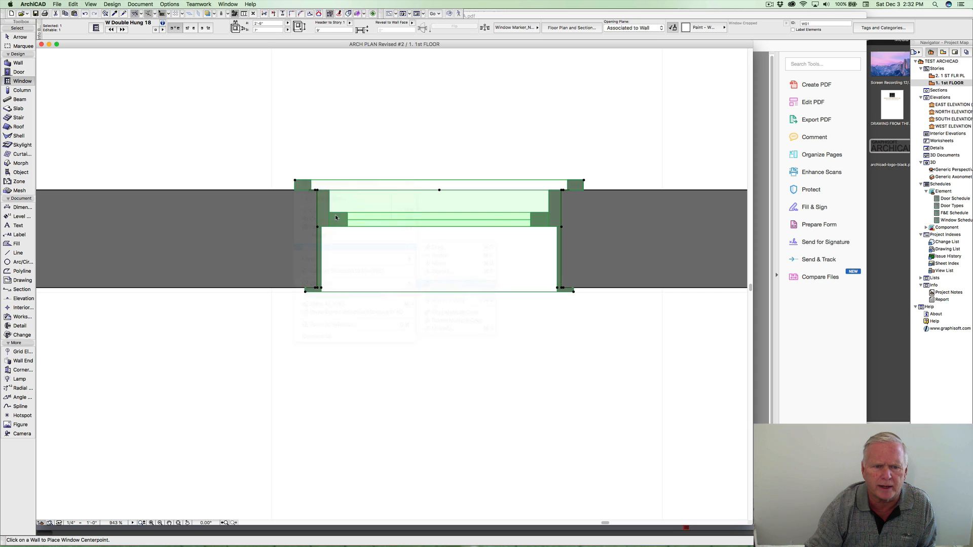
click(316, 190)
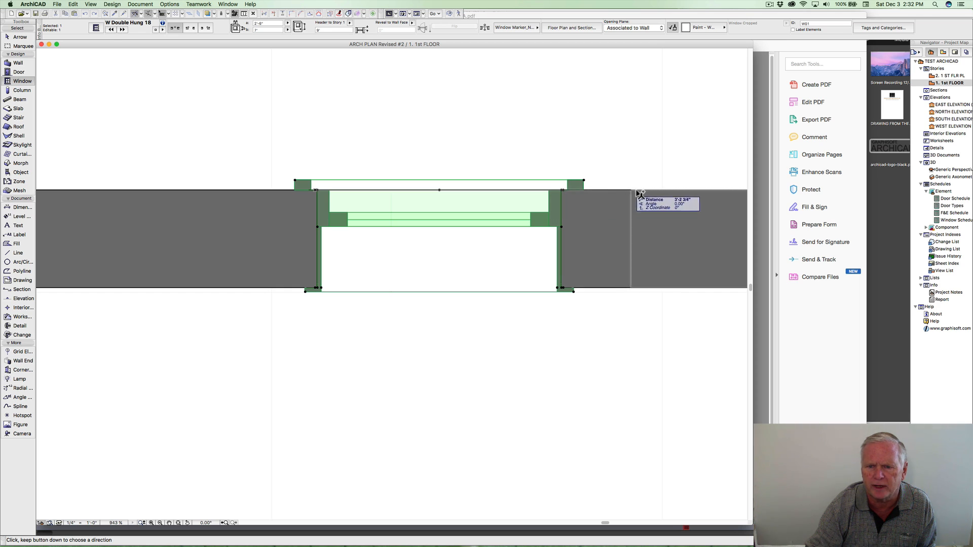
text(3-)
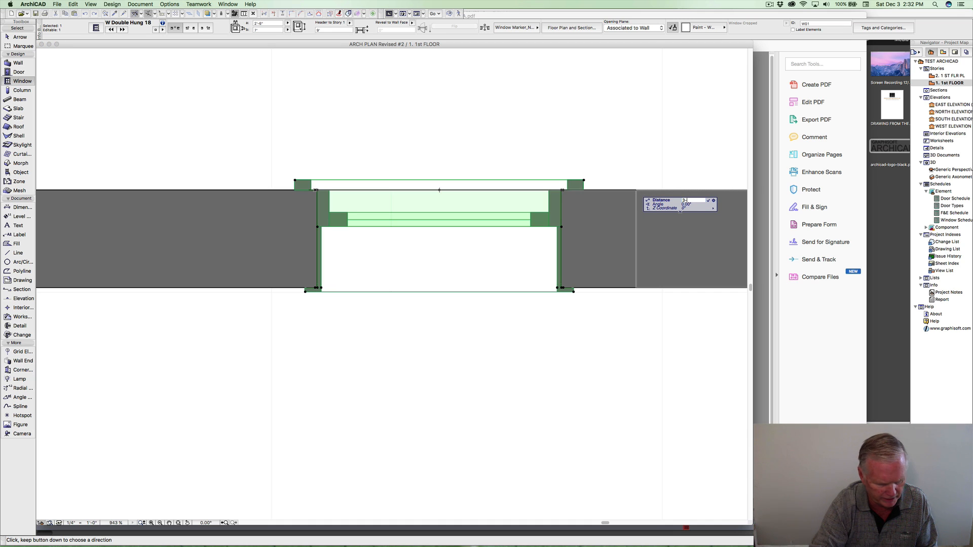
text(2.5)
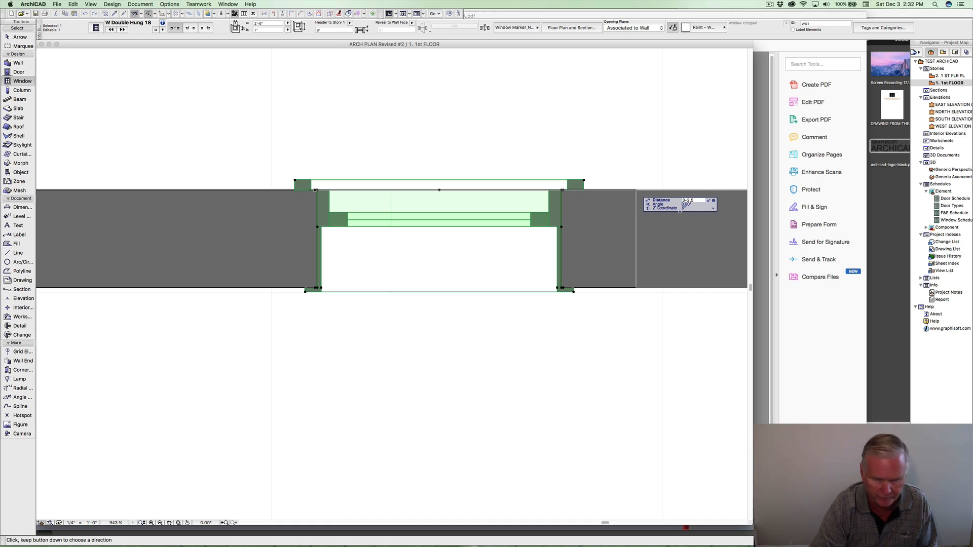
key(Return)
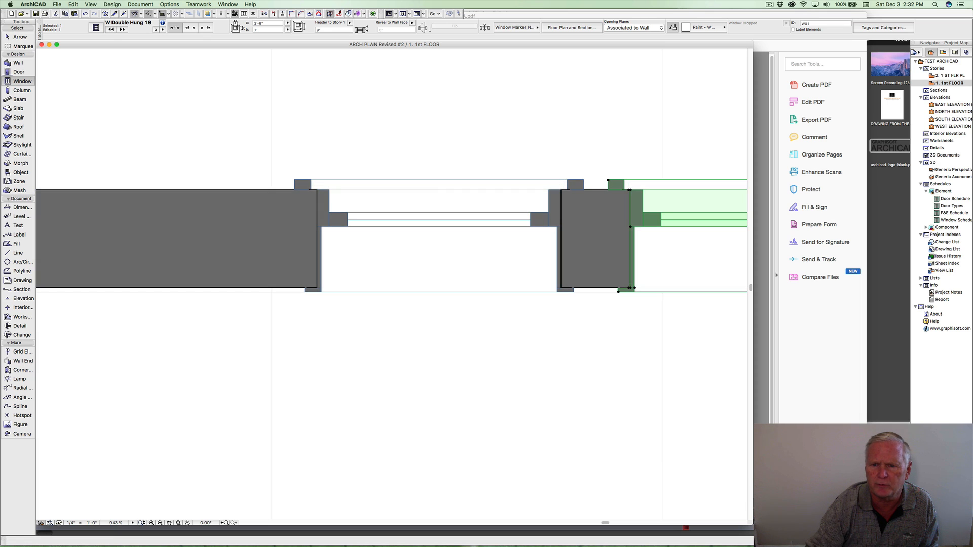
Drag a copy of the new easternmost north garage window 6'-5" west to complete a group of three.
right_click(624, 161)
mouse_move(646, 230)
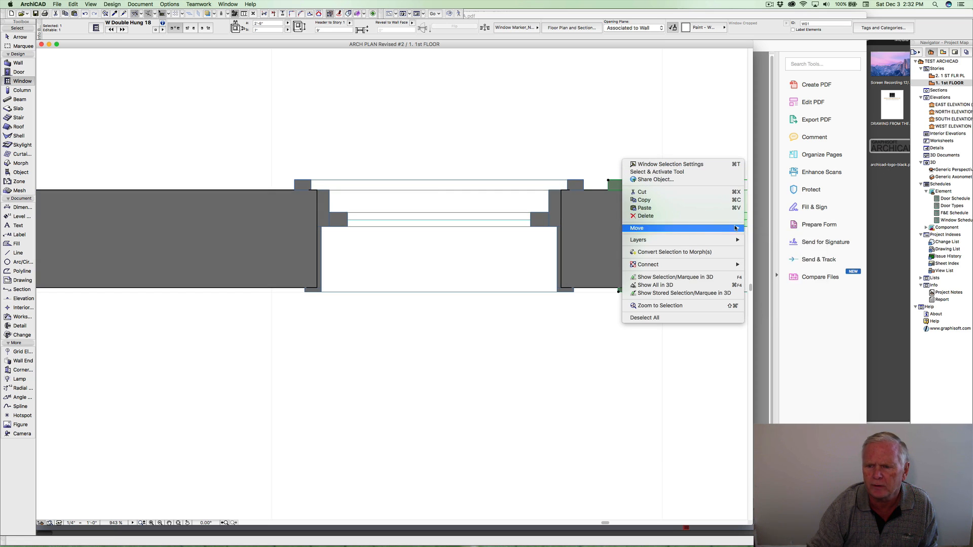
click(769, 265)
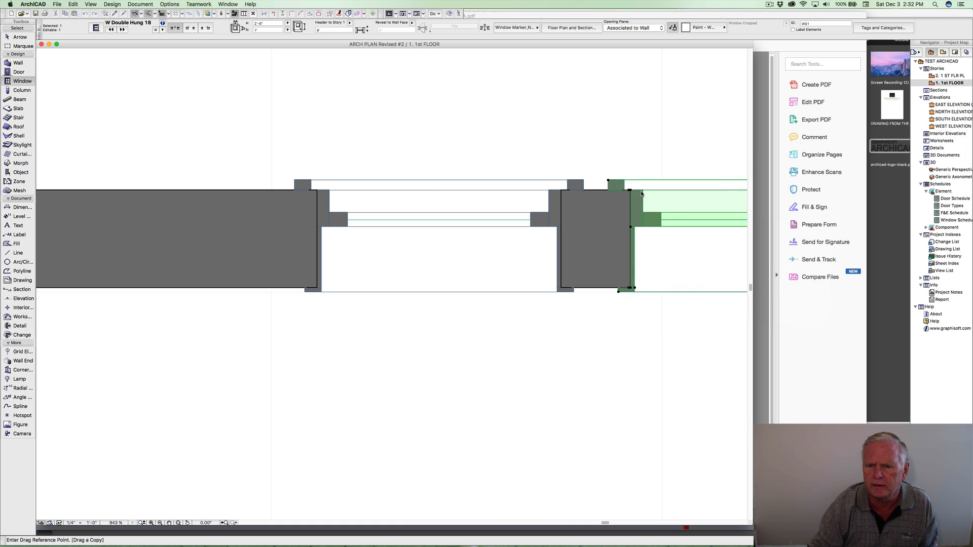
click(610, 181)
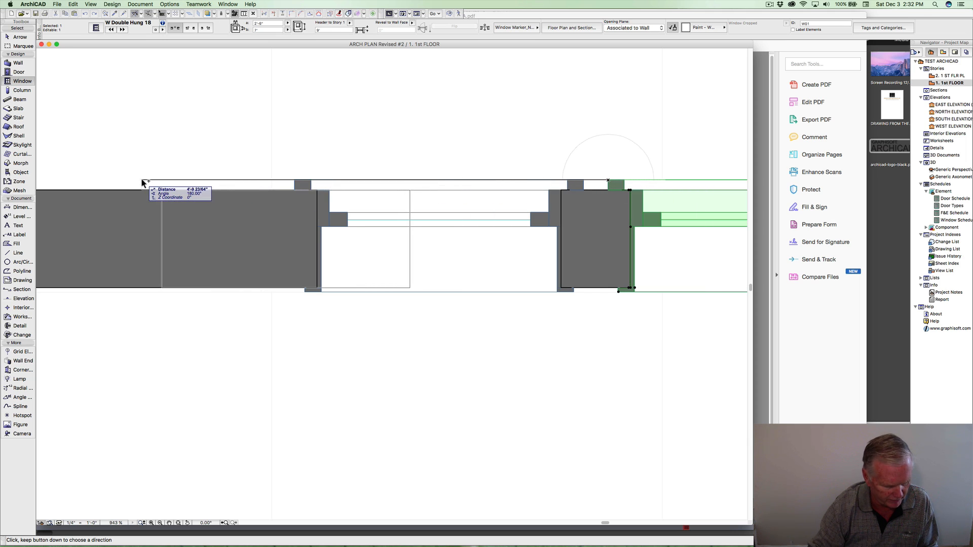
text(6-5)
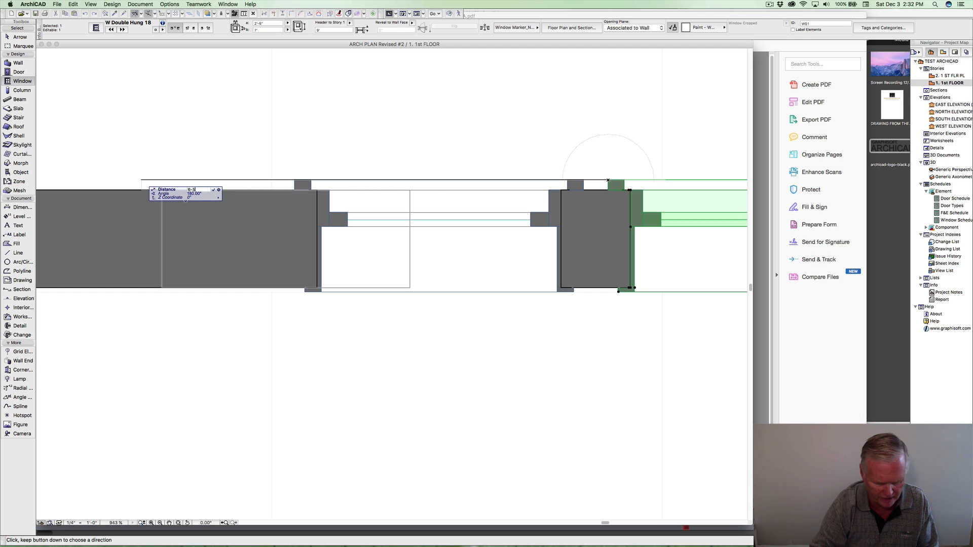
key(Return)
scroll(148, 180, down, 10)
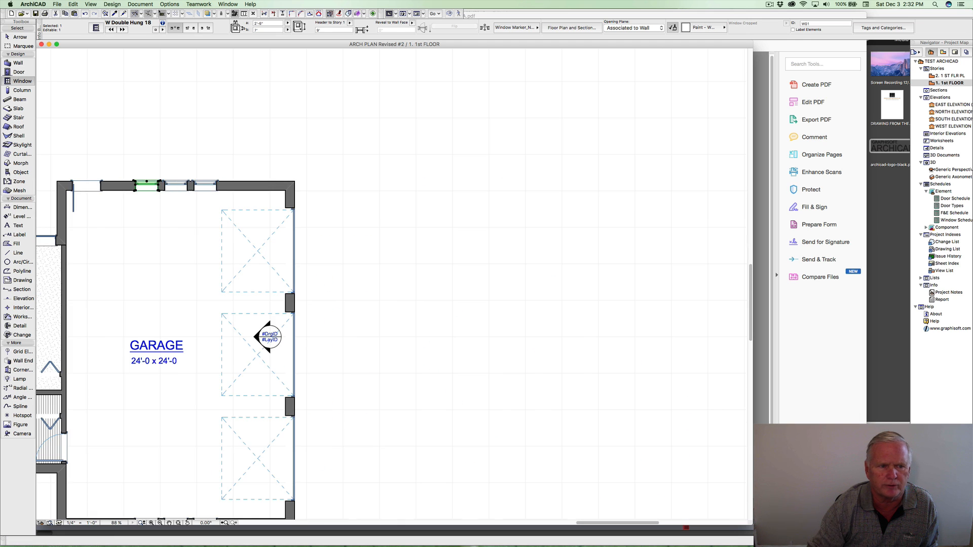
middle_drag(148, 180, 241, 136)
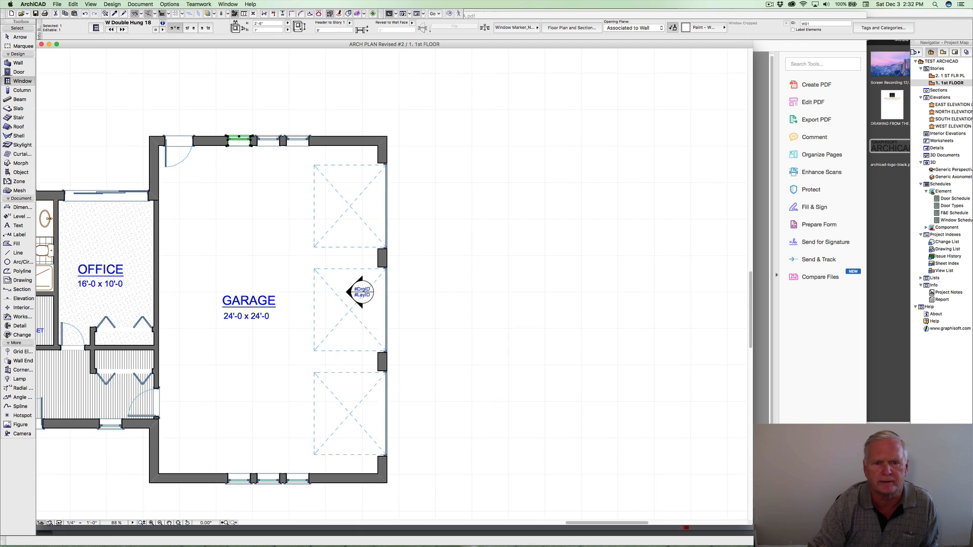
key(Escape)
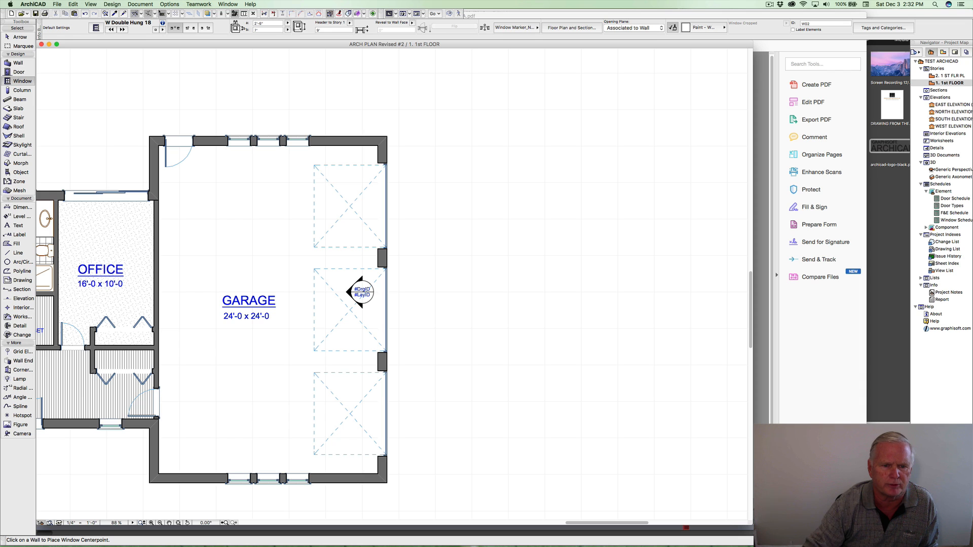
Drag the exterior door in the hallway's south wall about 2'-6" east along the wall.
middle_drag(241, 135, 523, 124)
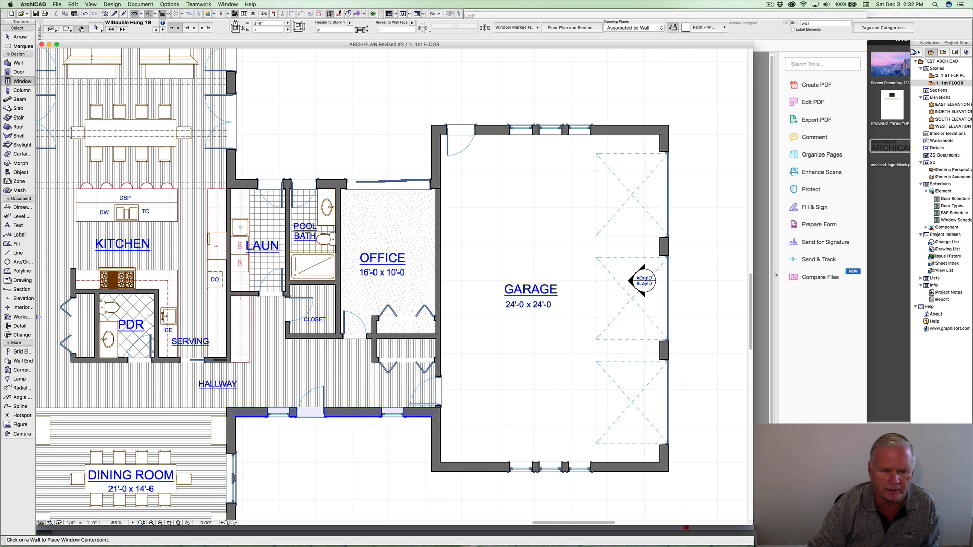
shift+click(310, 413)
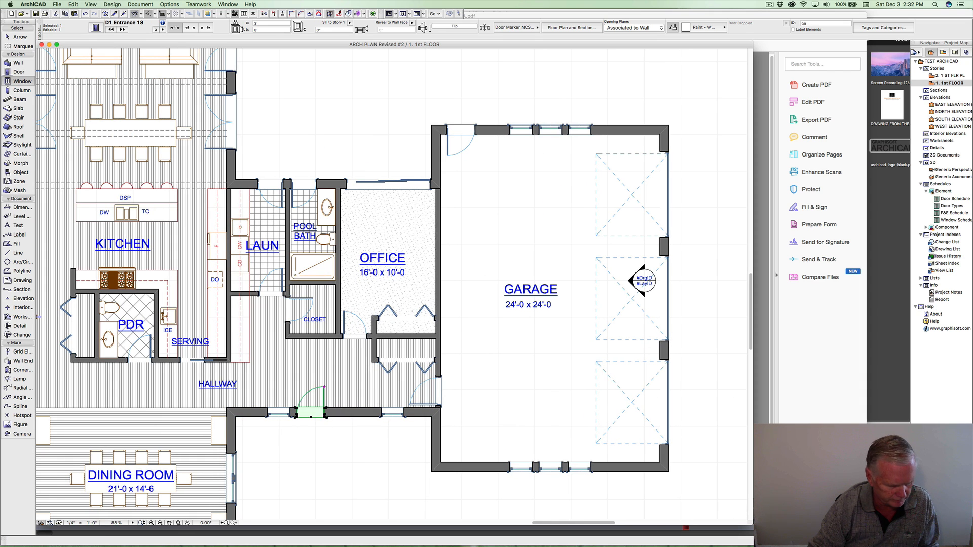
key(super+d)
click(310, 417)
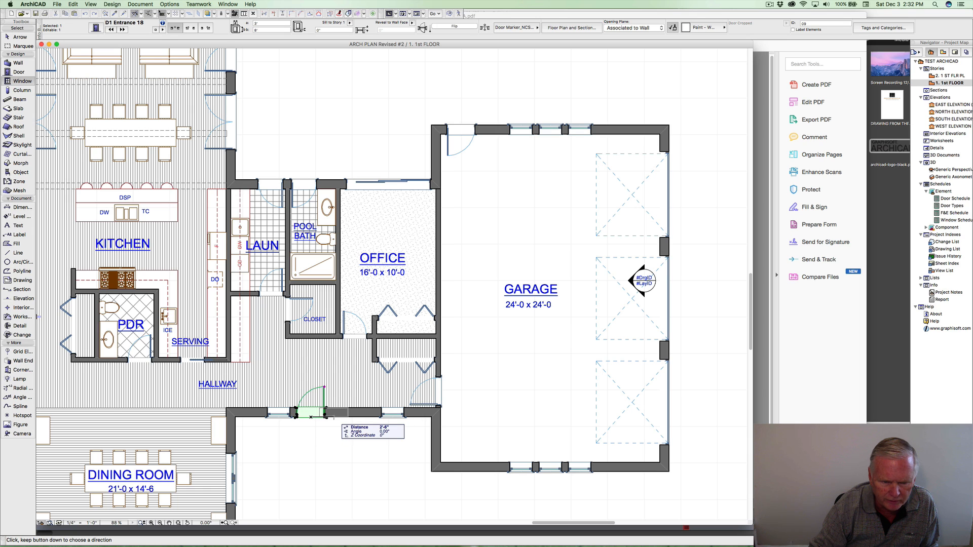
click(333, 417)
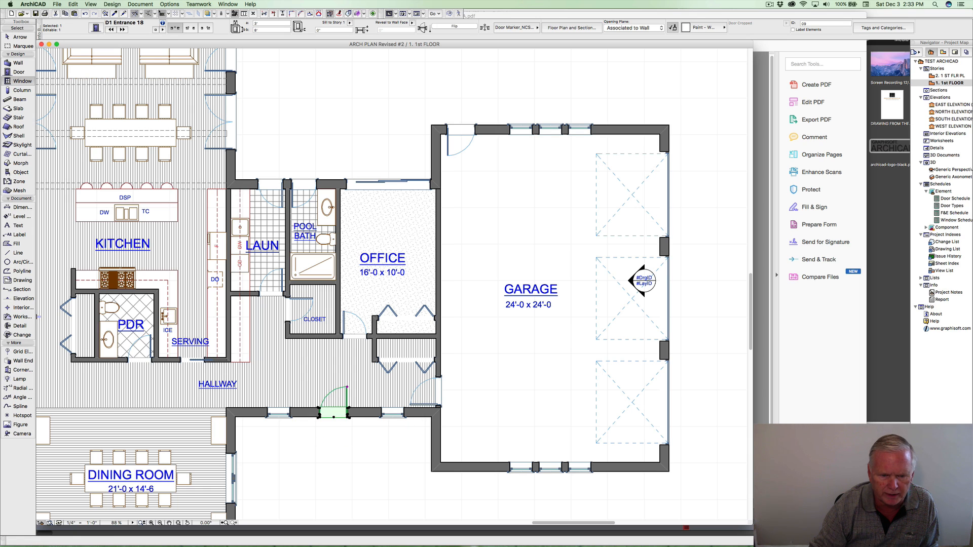
key(Escape)
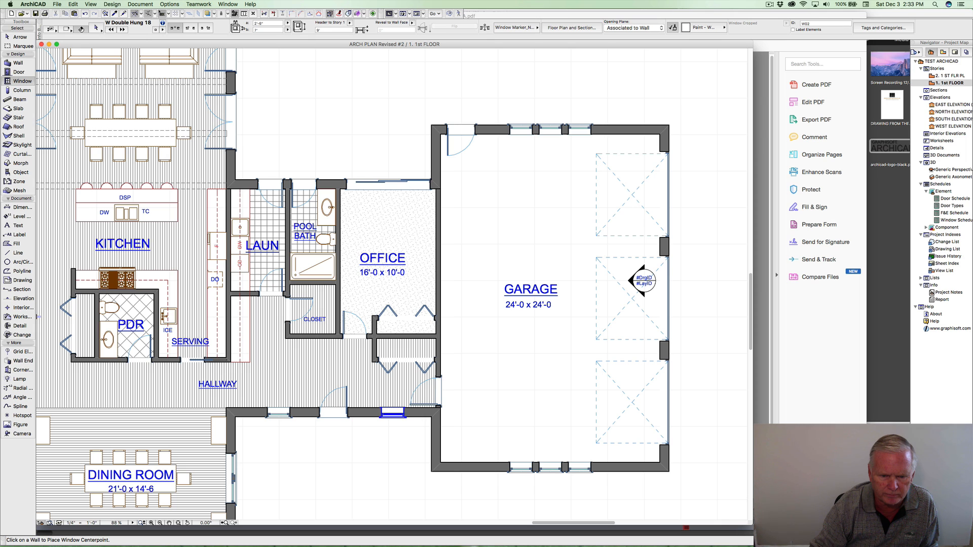
Drag the hallway window east of the exterior door westward until its opening edge meets the door opening's east edge.
shift+click(393, 413)
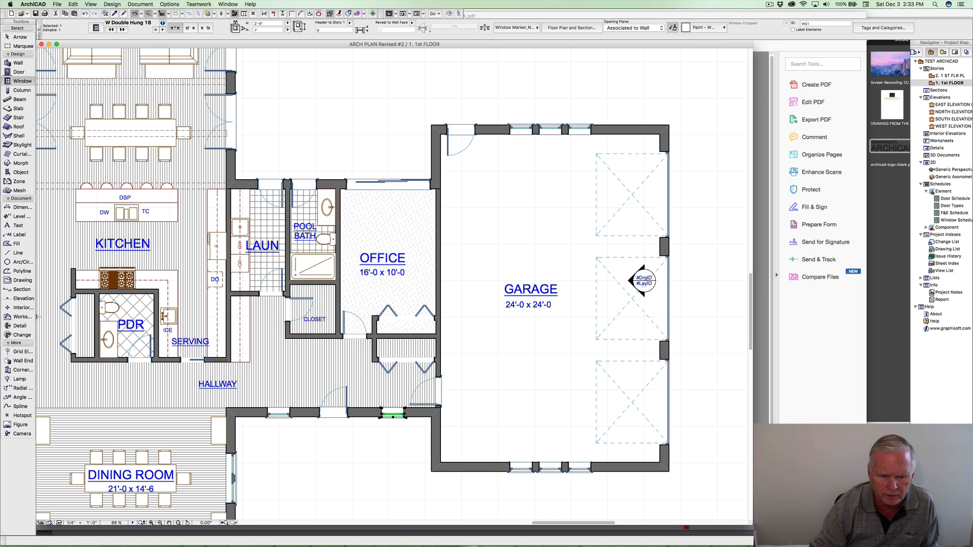
scroll(365, 413, up, 10)
key(super+d)
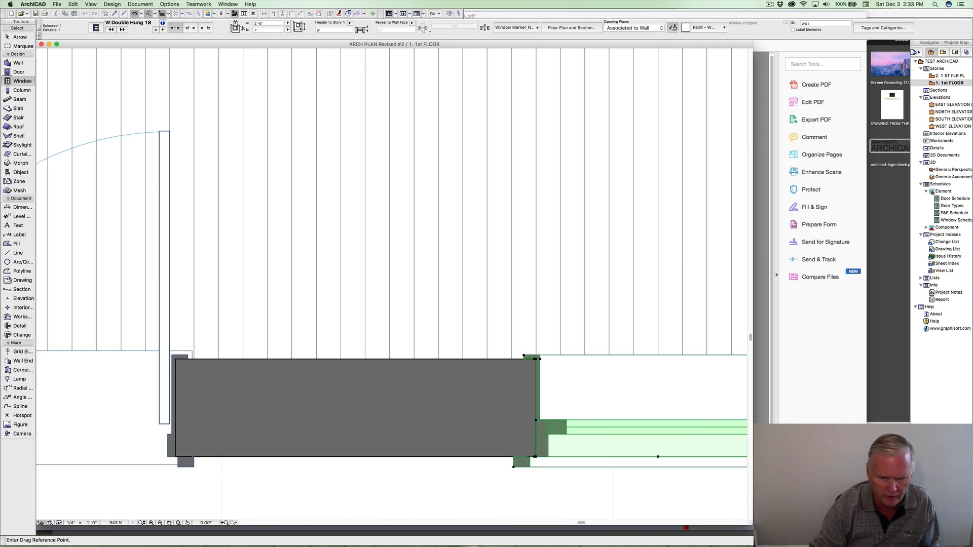
click(535, 457)
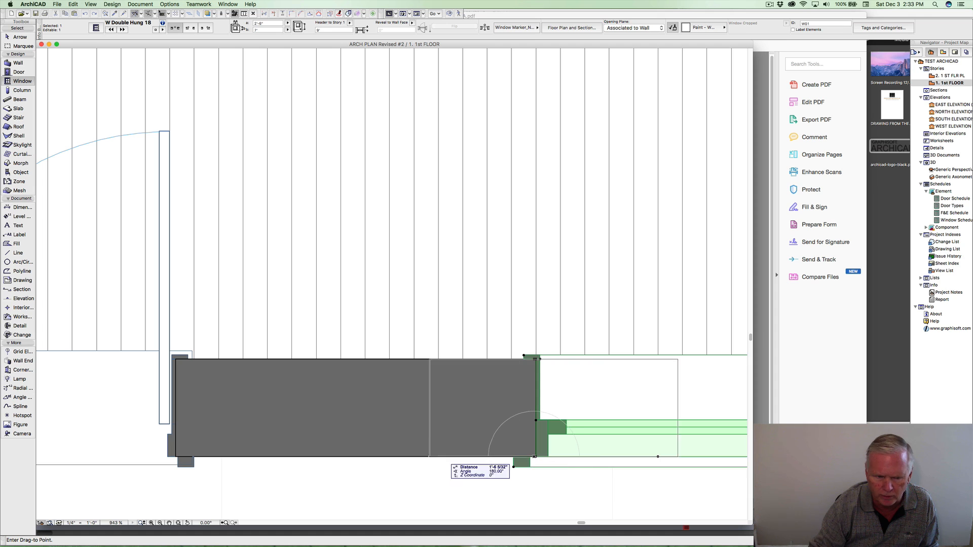
click(176, 457)
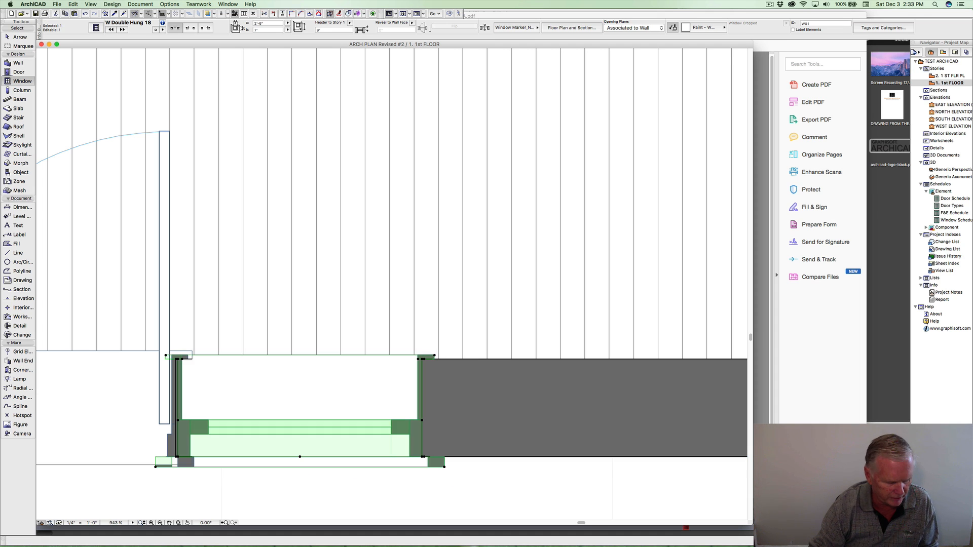
Shift the hallway window beside the door 8" east along the wall.
click(187, 452)
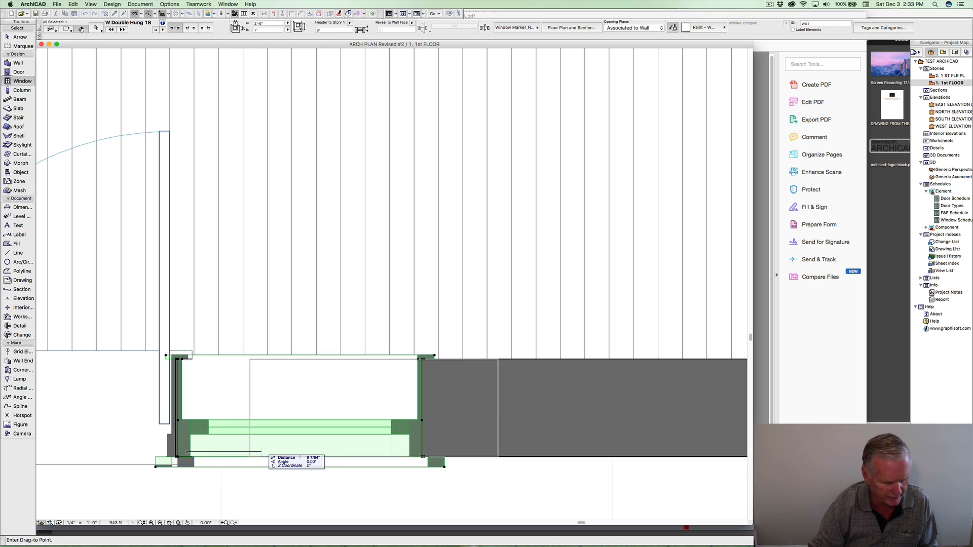
text(8)
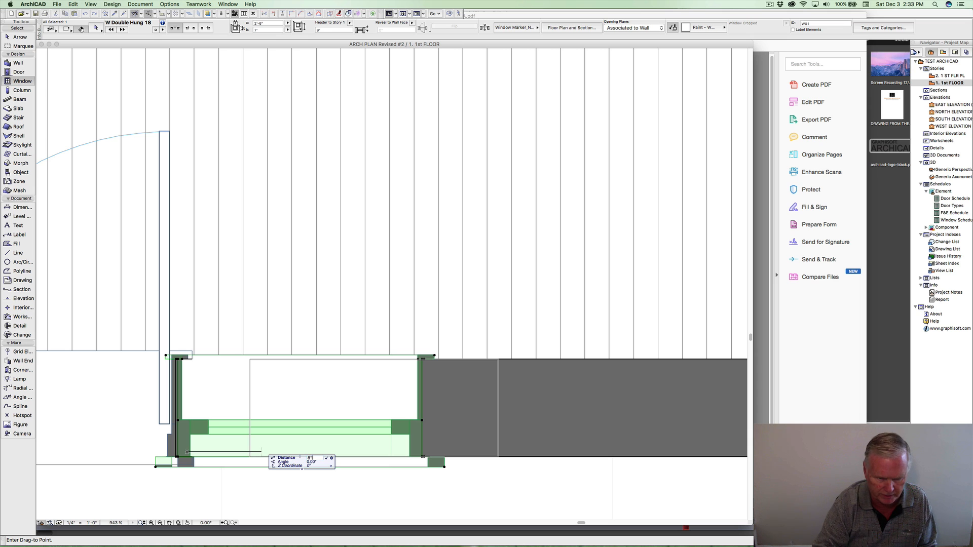
key(Return)
scroll(305, 440, down, 3)
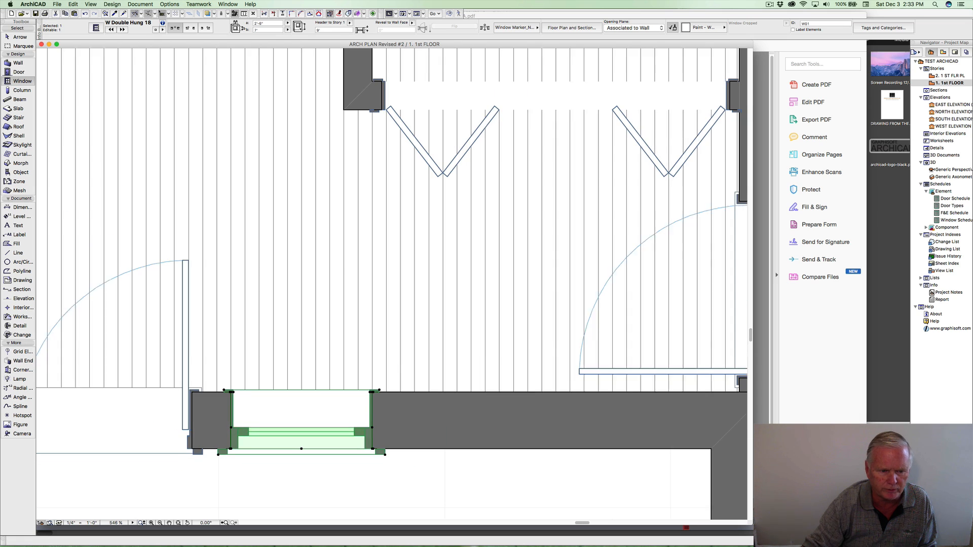
middle_drag(305, 439, 614, 432)
key(Escape)
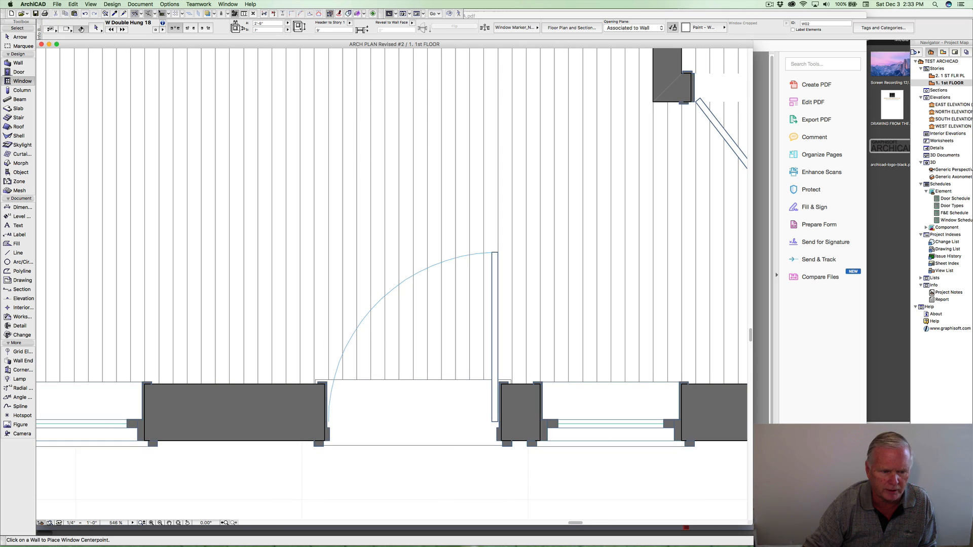
Drag the hallway window west of the exterior door eastward until its opening edge meets the door opening's west edge.
shift+click(144, 405)
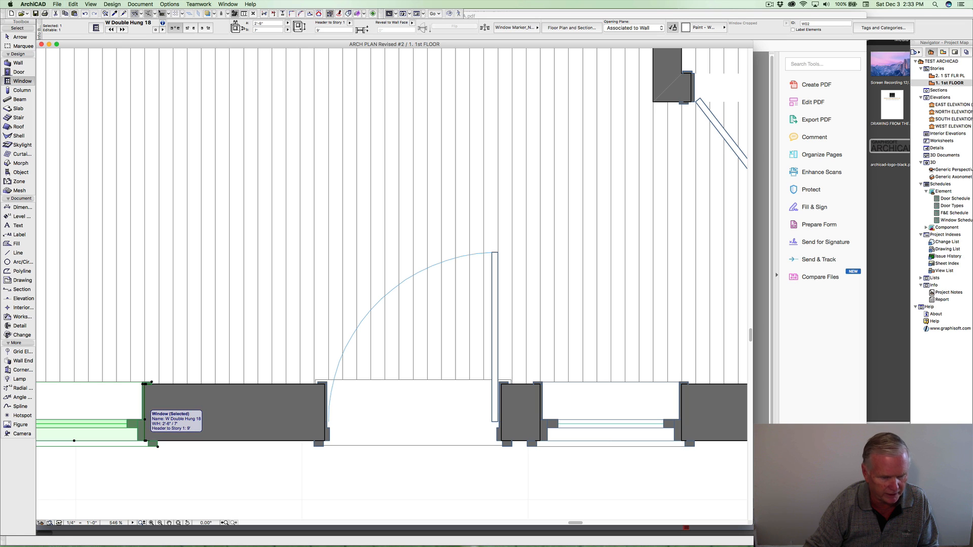
key(super+d)
click(146, 441)
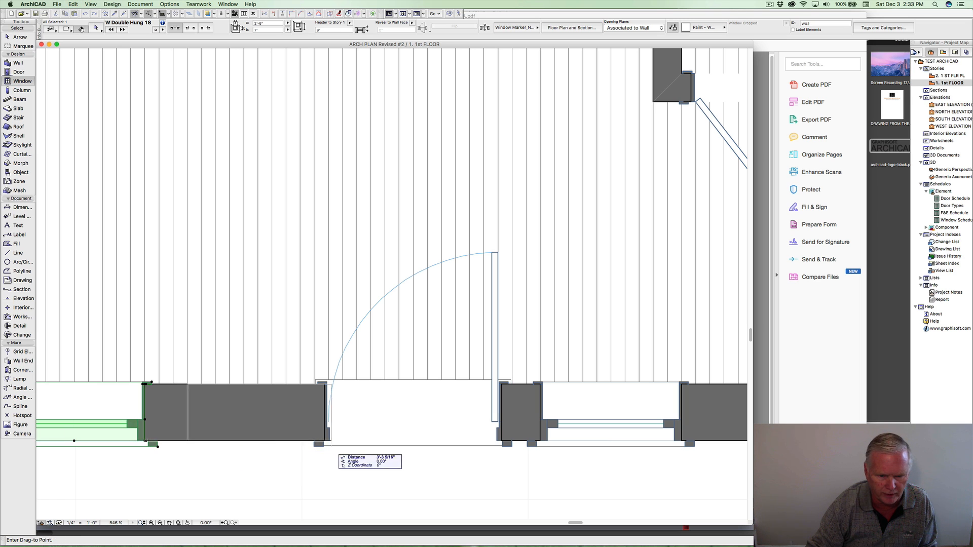
click(326, 441)
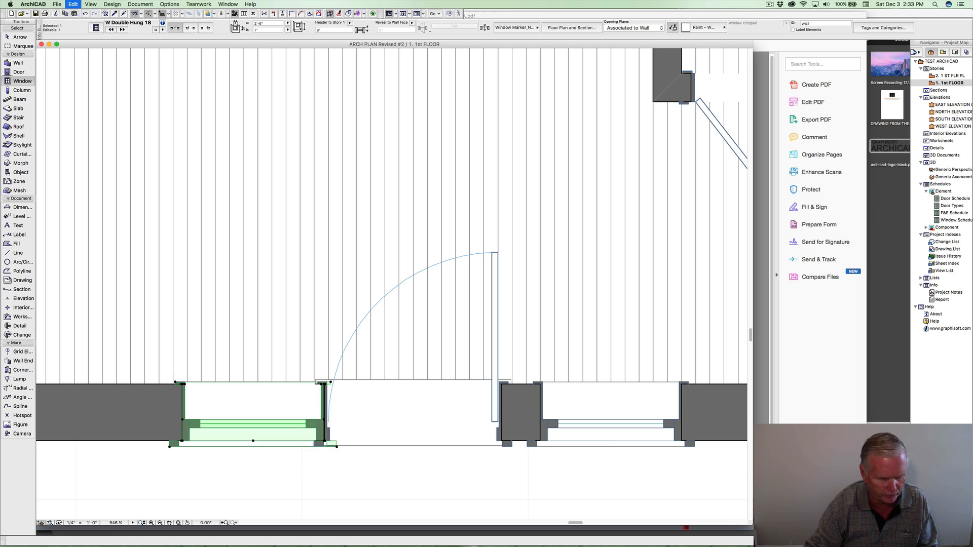
Shift the hallway window on the door's west side 8" west along the wall.
key(super+d)
click(290, 437)
key(Tab)
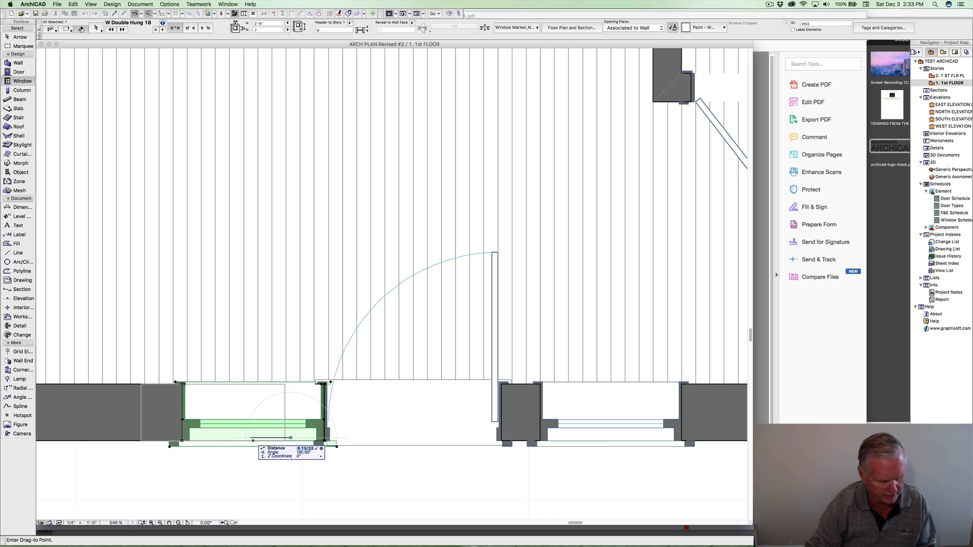
text(8)
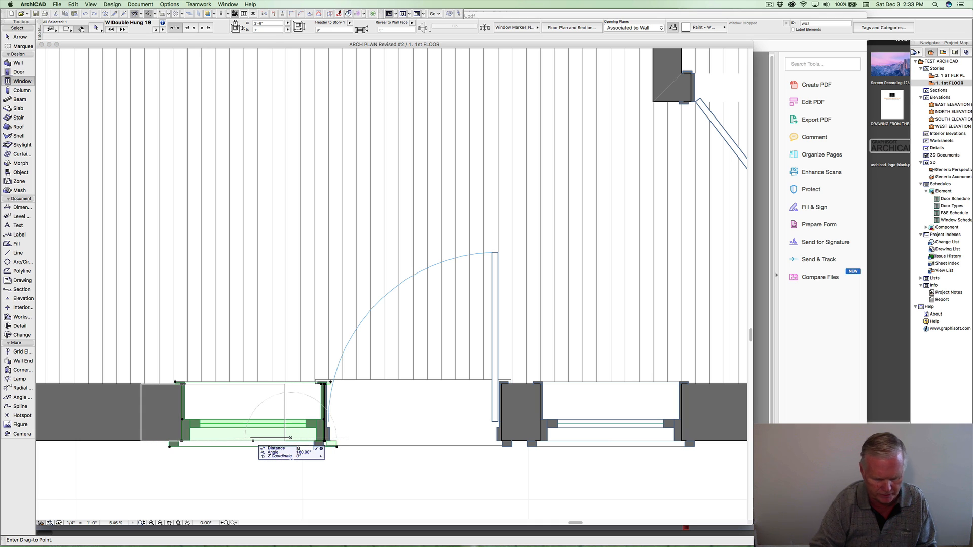
key(Return)
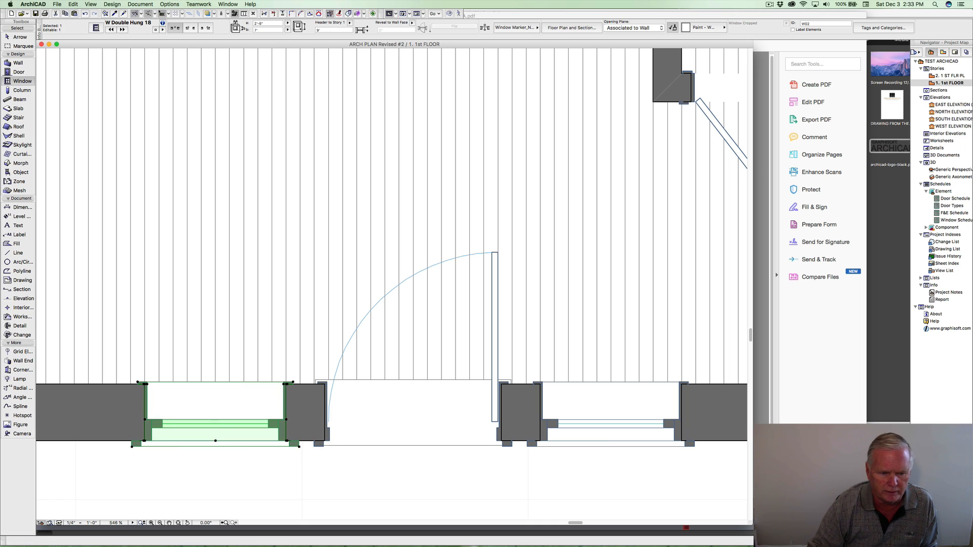
click(144, 441)
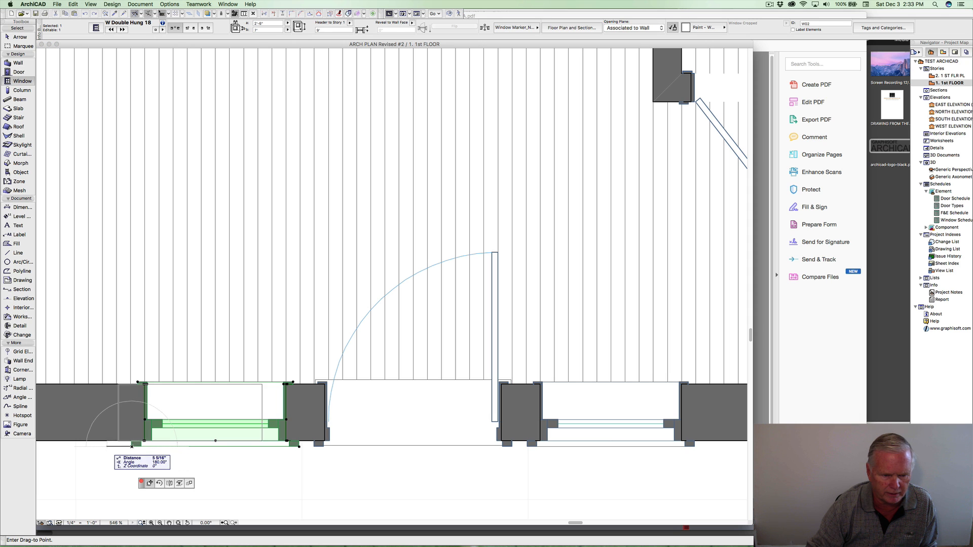
key(Escape)
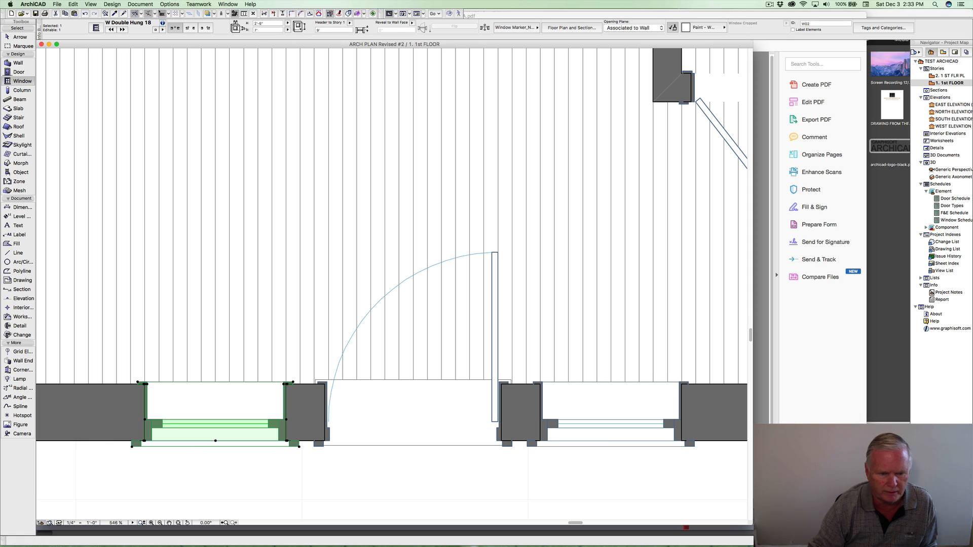
scroll(203, 470, down, 3)
scroll(372, 284, down, 5)
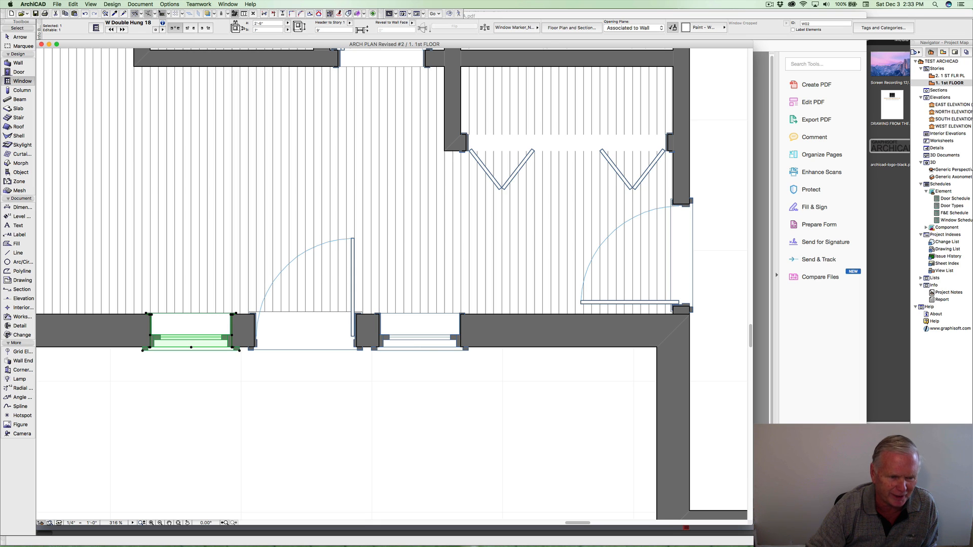
click(142, 350)
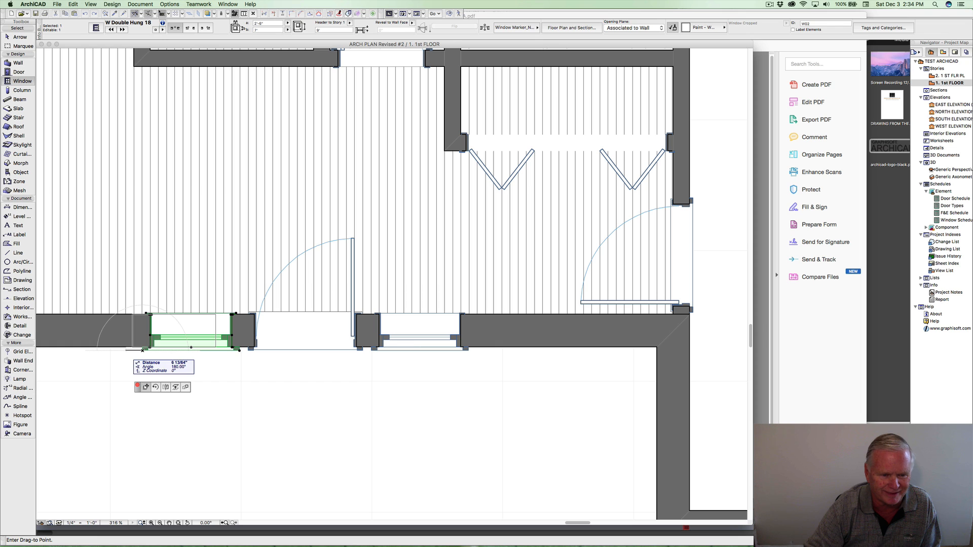
key(Escape)
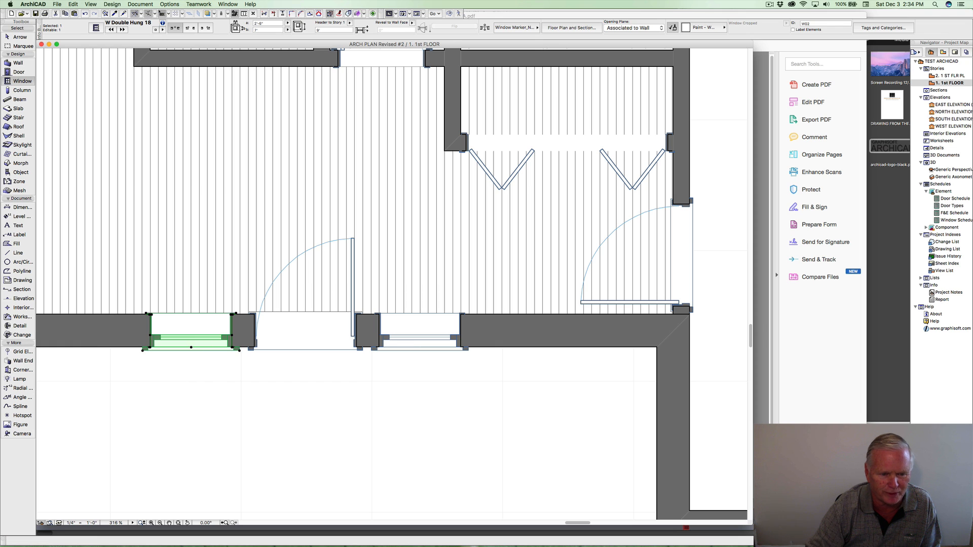
key(Escape)
Set the Slab tool's defaults to the Landscape Site layer and the Concrete Topping building material.
scroll(175, 372, down, 4)
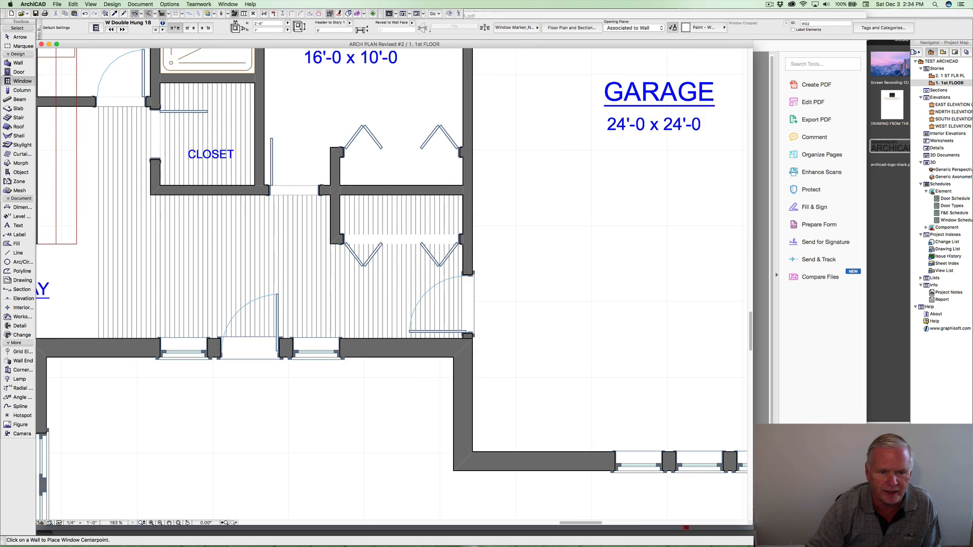
scroll(171, 373, down, 4)
middle_drag(172, 373, 465, 354)
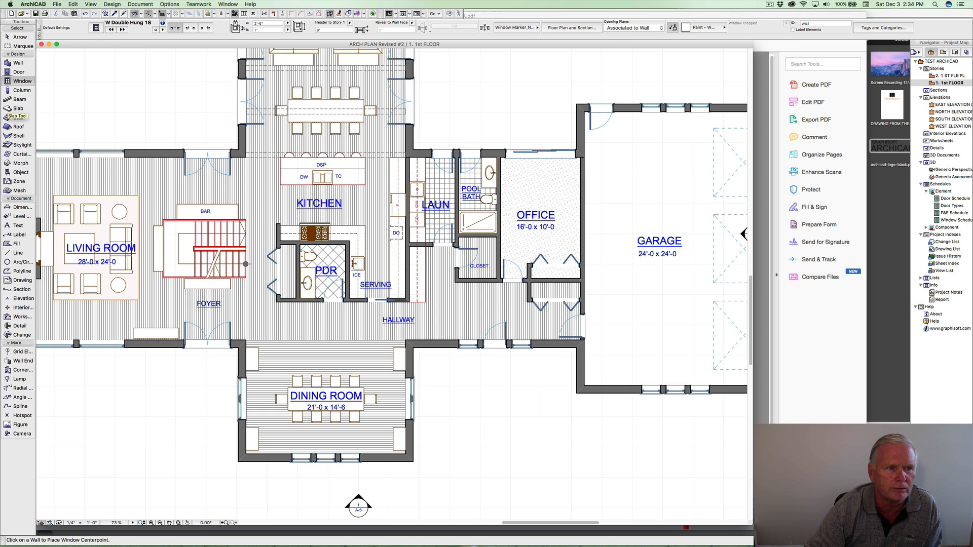
click(15, 109)
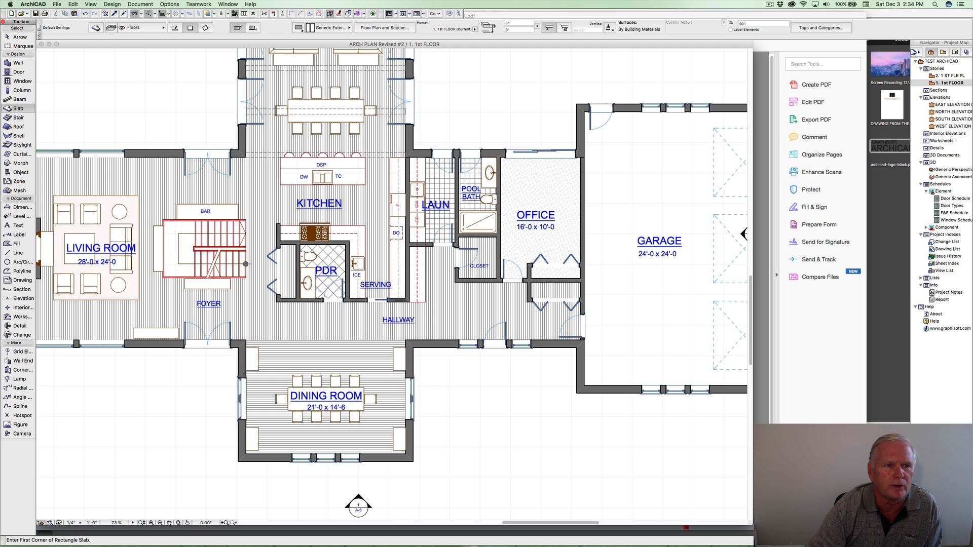
click(140, 27)
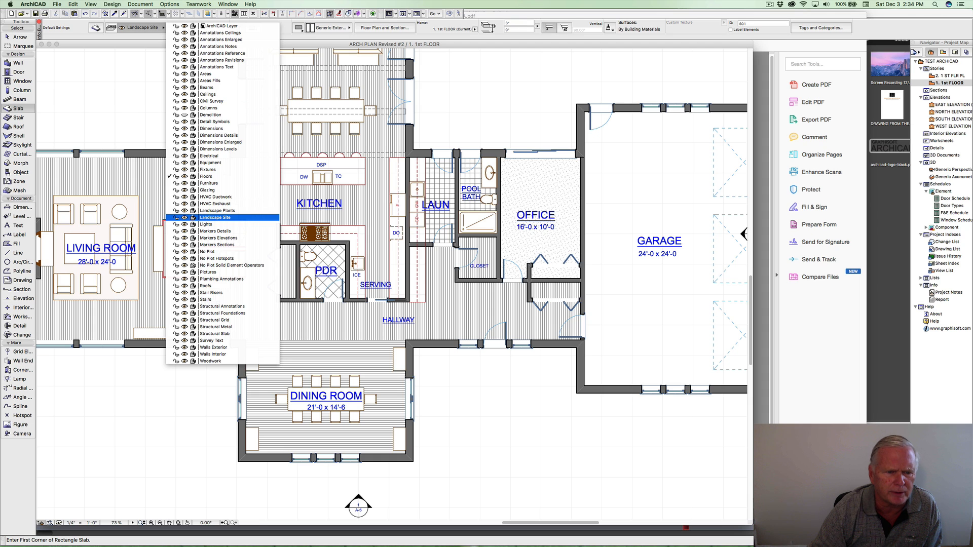
click(215, 218)
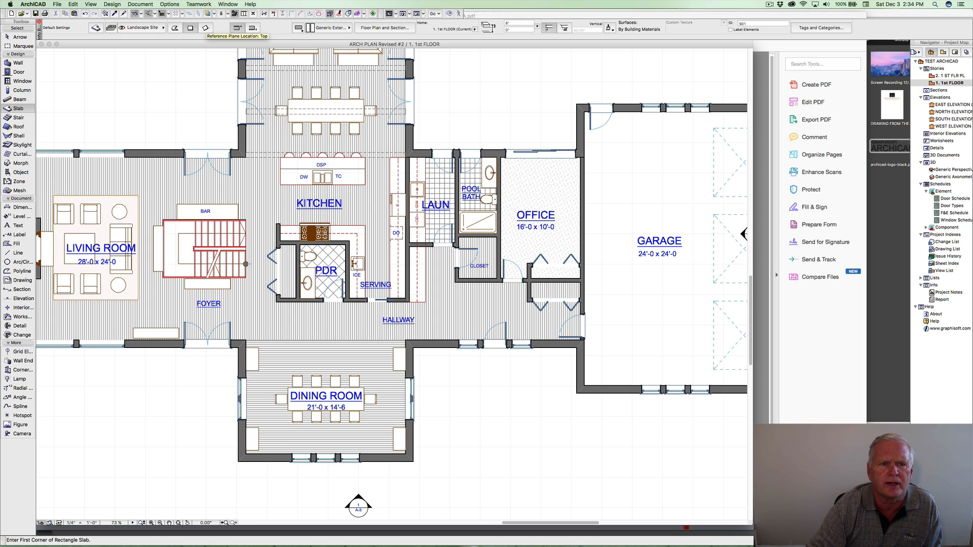
click(330, 28)
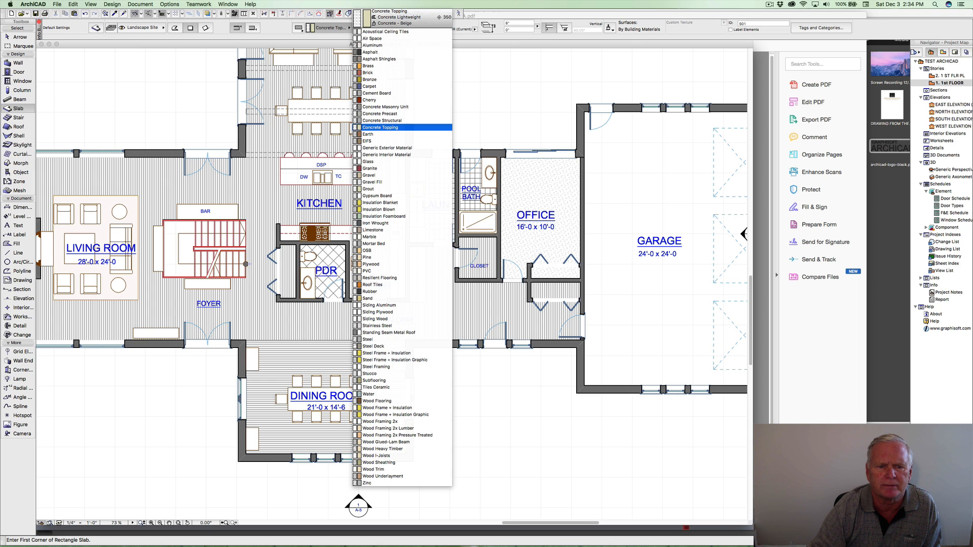
click(386, 128)
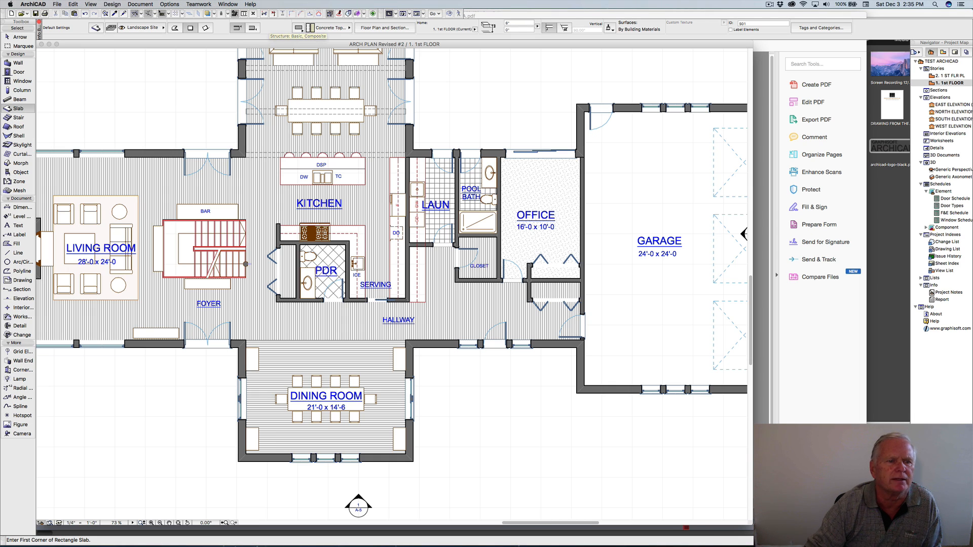
click(309, 28)
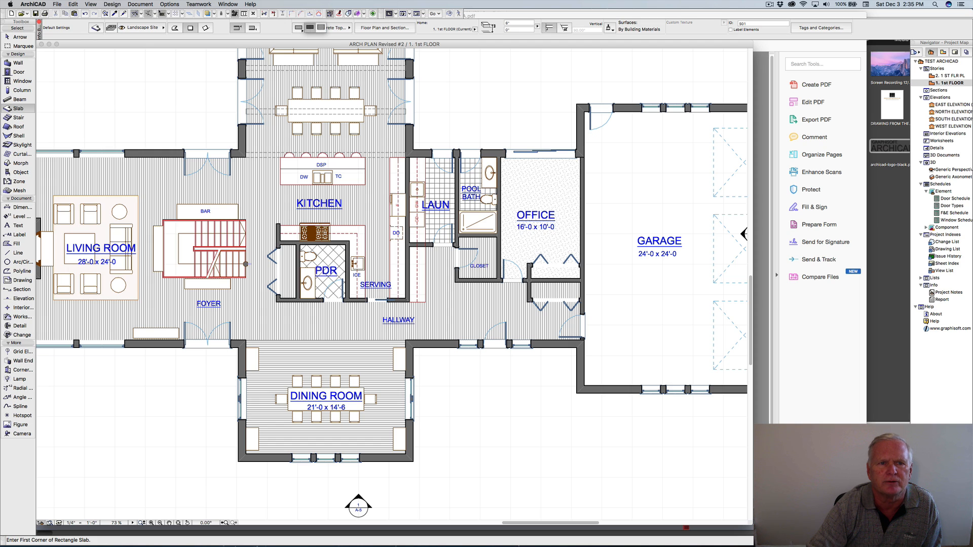
click(310, 27)
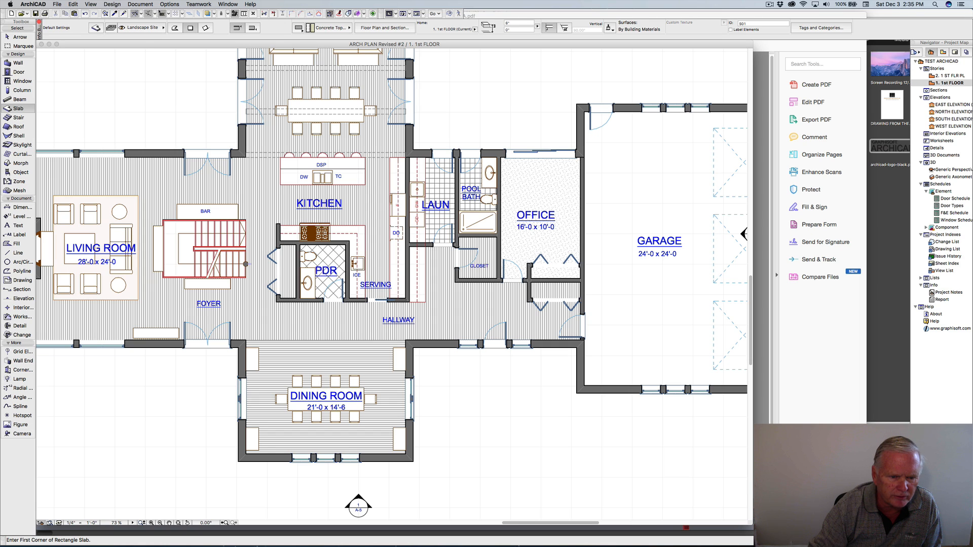
Draw a 9' by 11' rectangular slab outside the foyer's south entry, starting where the dining room's west wall meets the foyer wall.
click(239, 347)
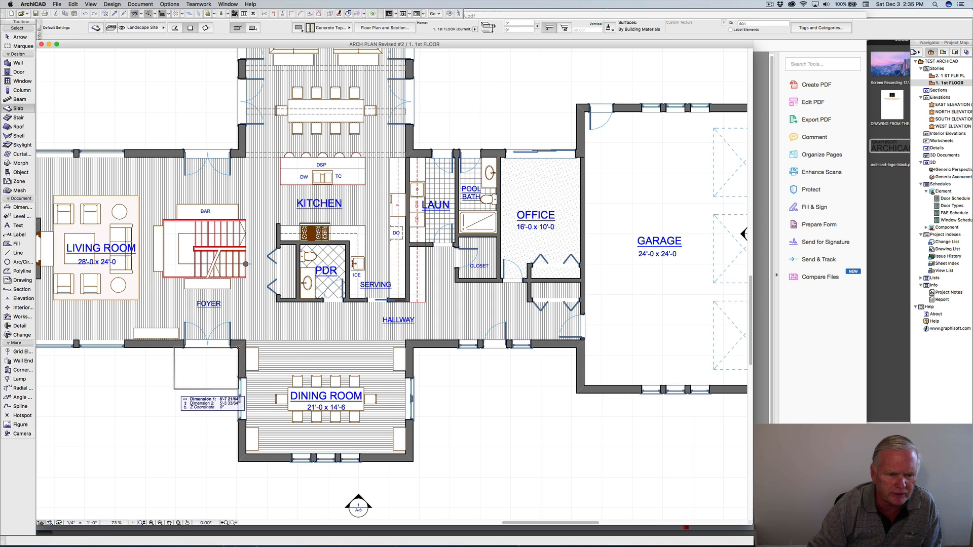
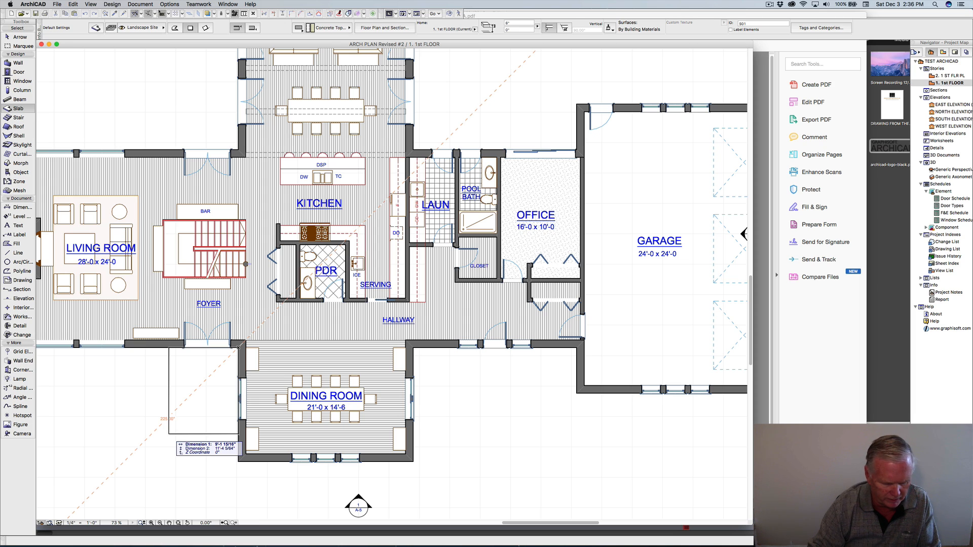
text(9)
key(Tab)
text(11)
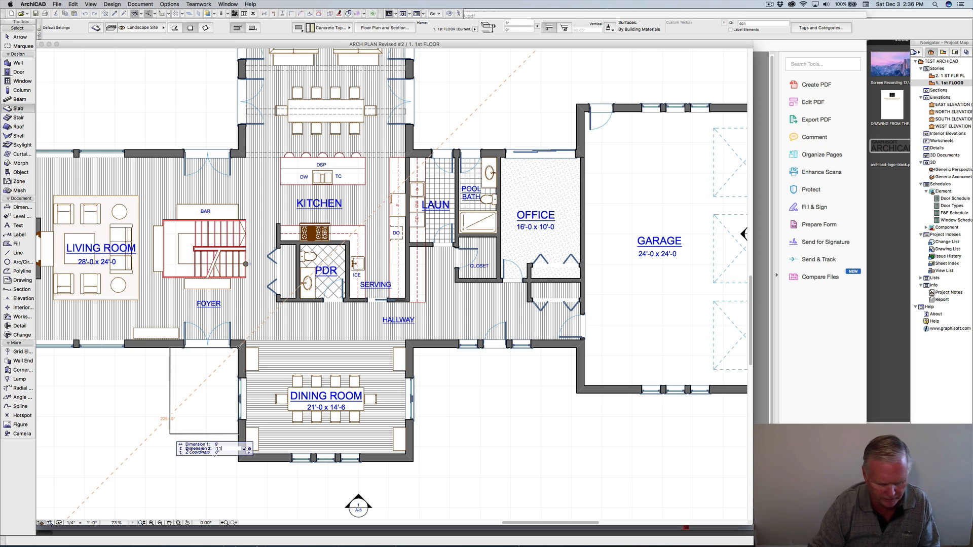
key(Return)
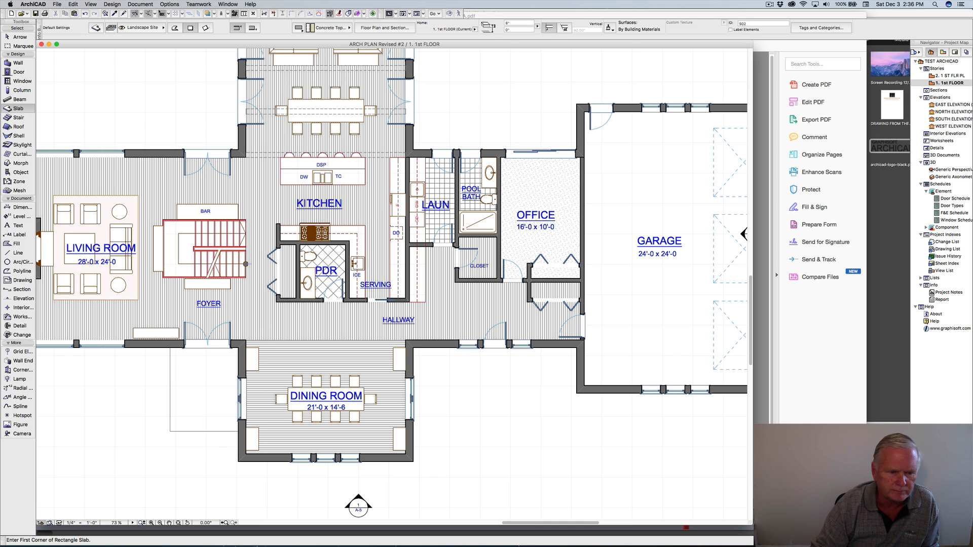
Draw a 2' by 4' rectangular slab outside the hallway's south exterior door, starting from the door's centre and extending east.
scroll(536, 220, down, 3)
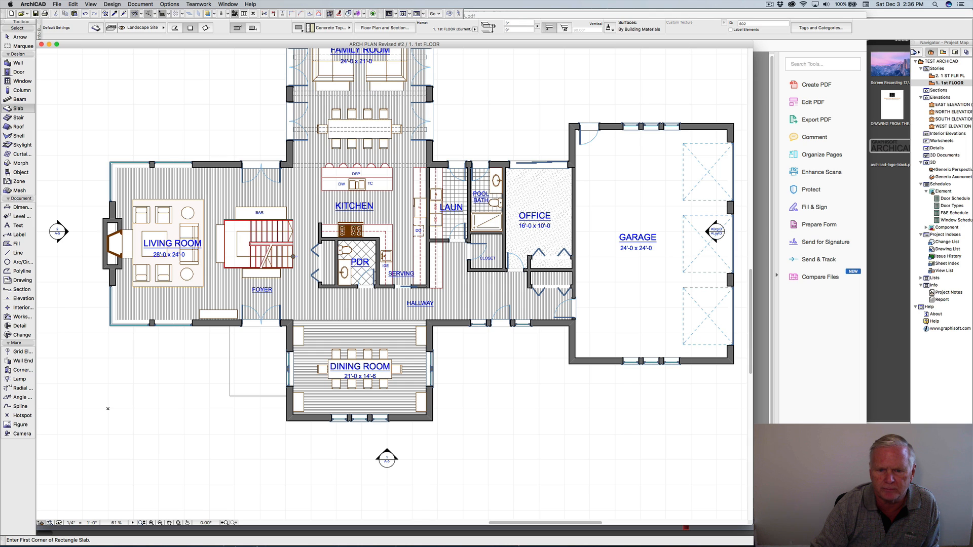
click(501, 326)
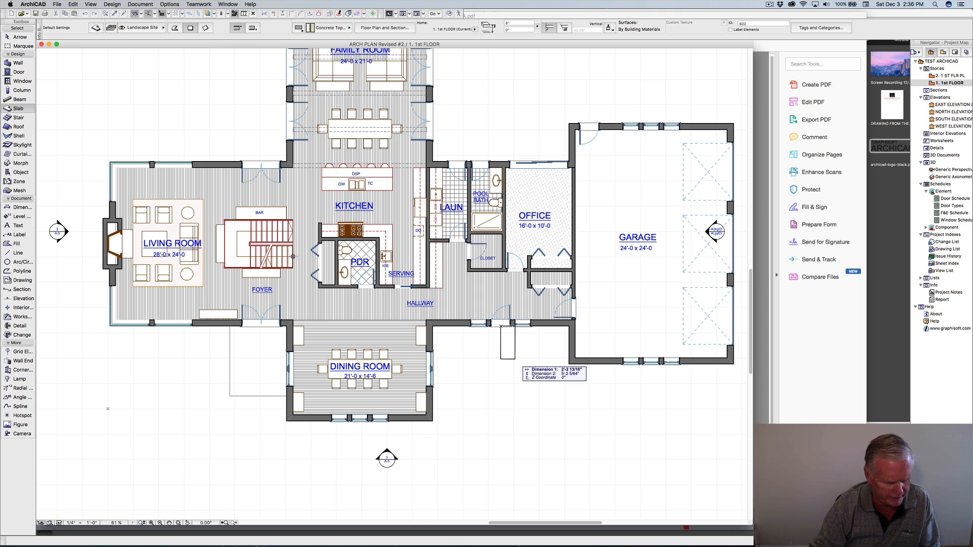
key(Tab)
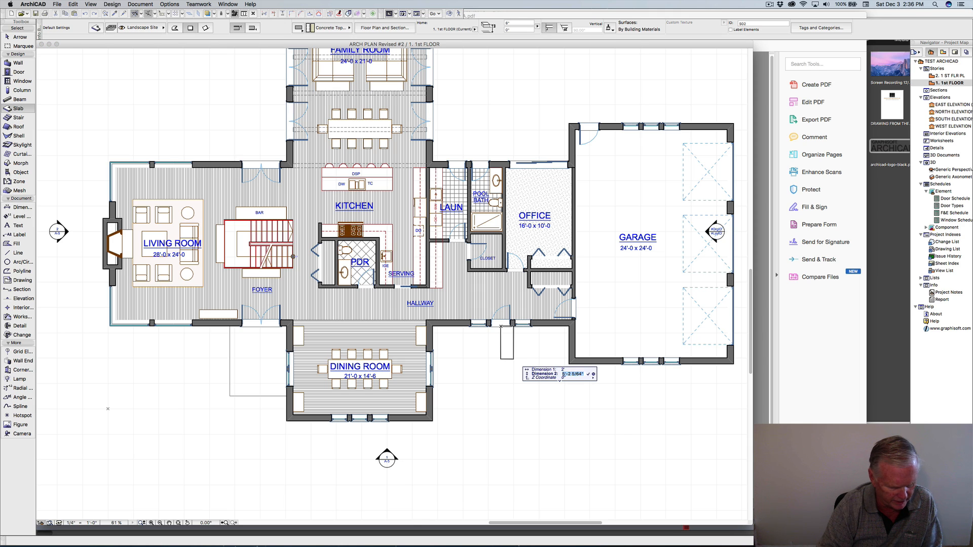
text(4)
key(Return)
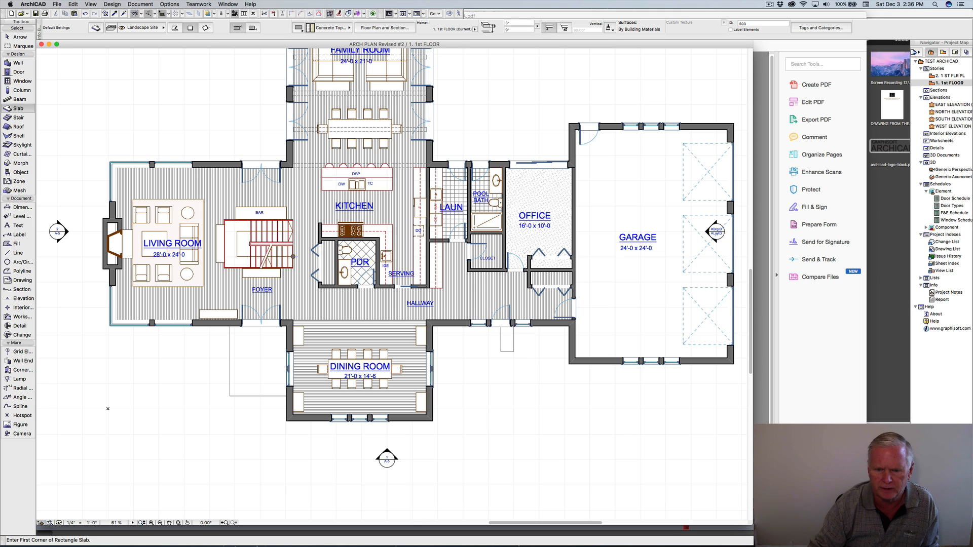
Offset the west edge of the hallway door's slab 2' west so it covers both halves of the doorway.
click(501, 339)
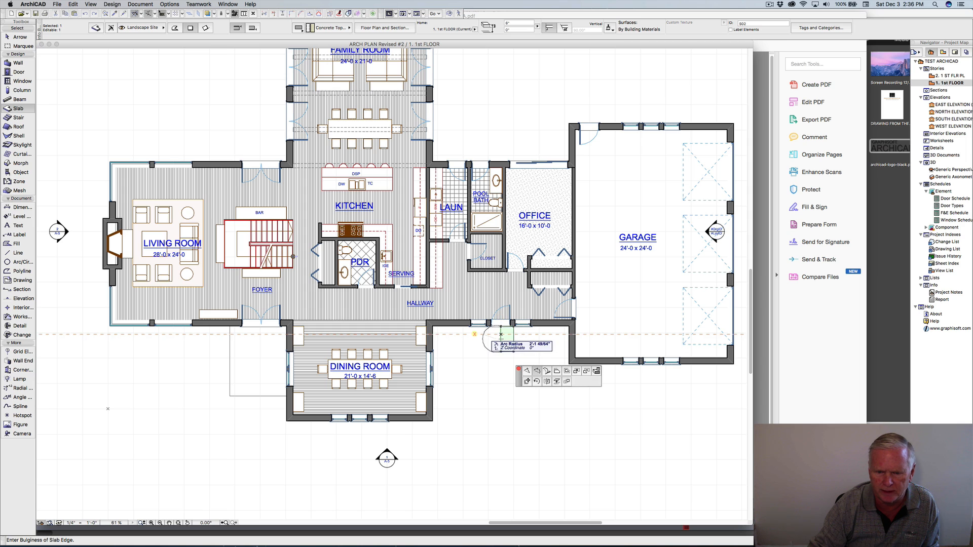
click(535, 371)
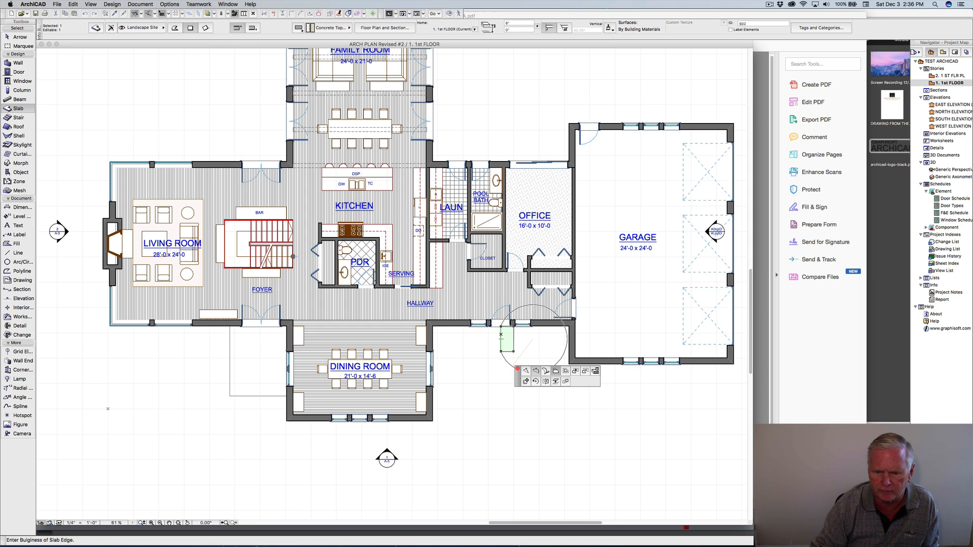
click(556, 371)
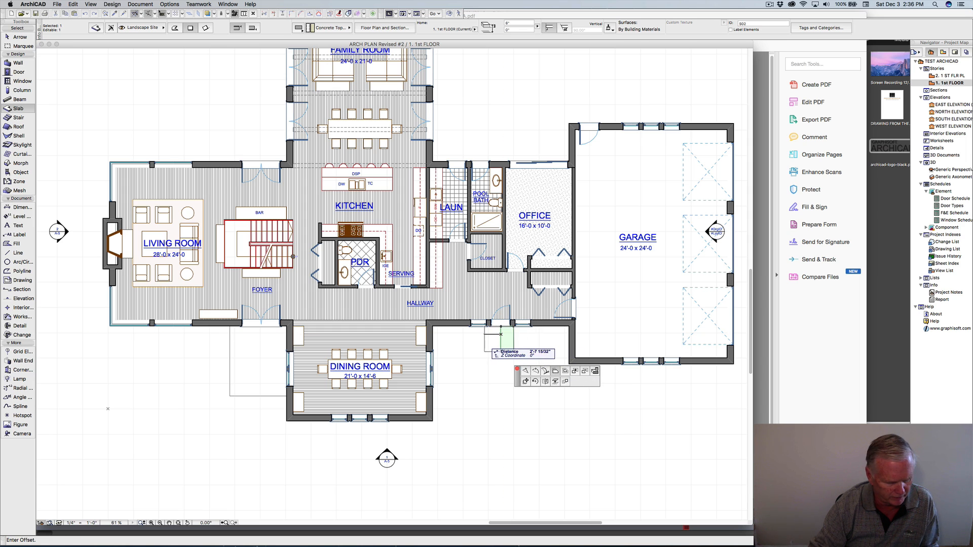
text(21)
key(Return)
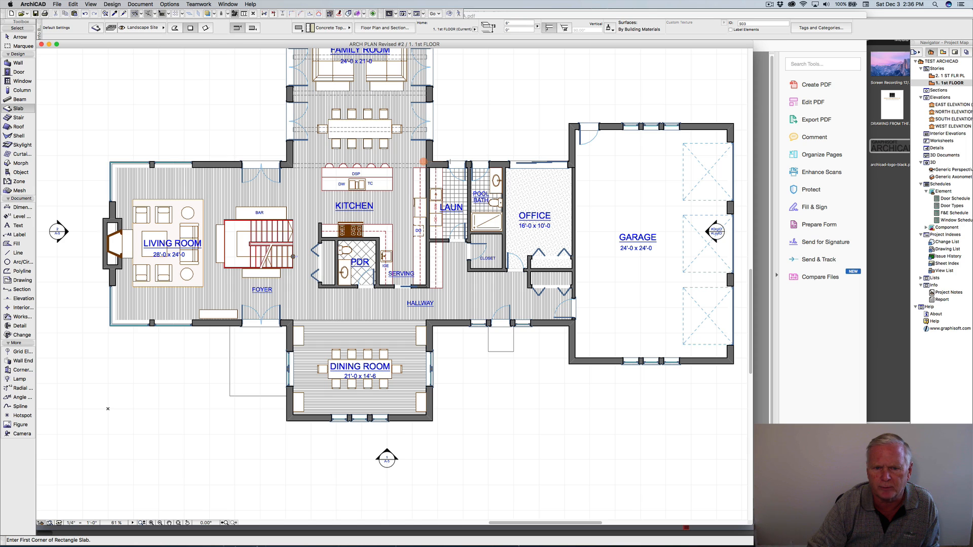
Draw a 7'-6" by 4' rectangular slab outside the north exterior doors of the laundry and pool bath.
click(445, 161)
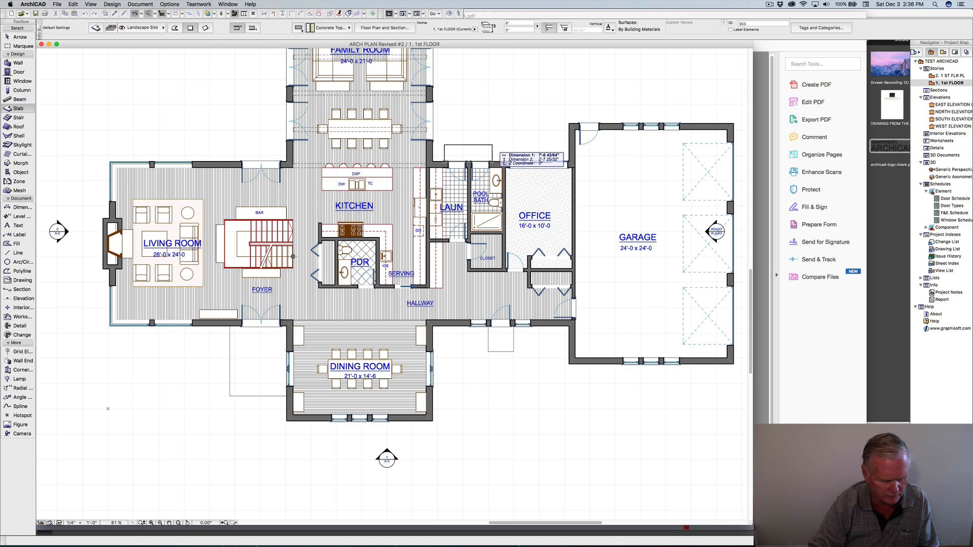
text(7')
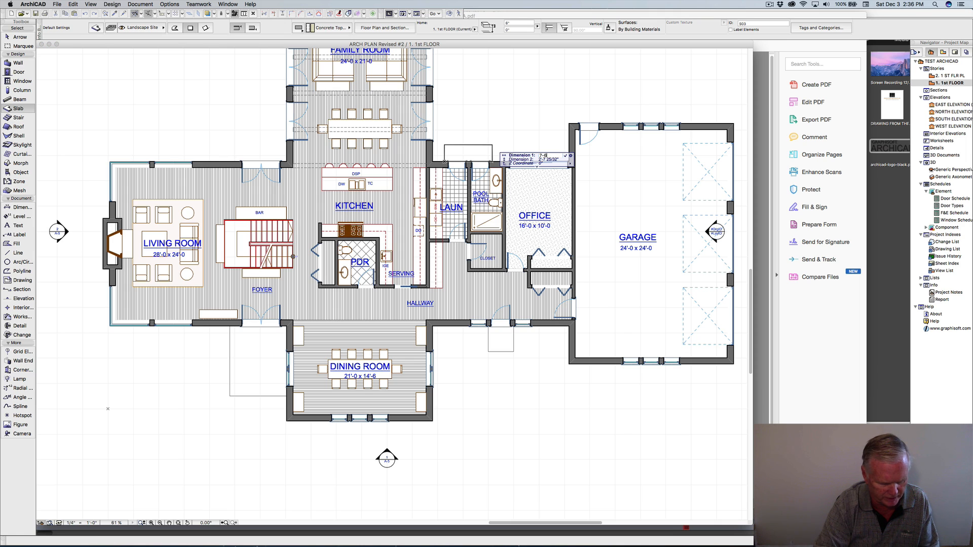
text(-6)
key(Tab)
text(4)
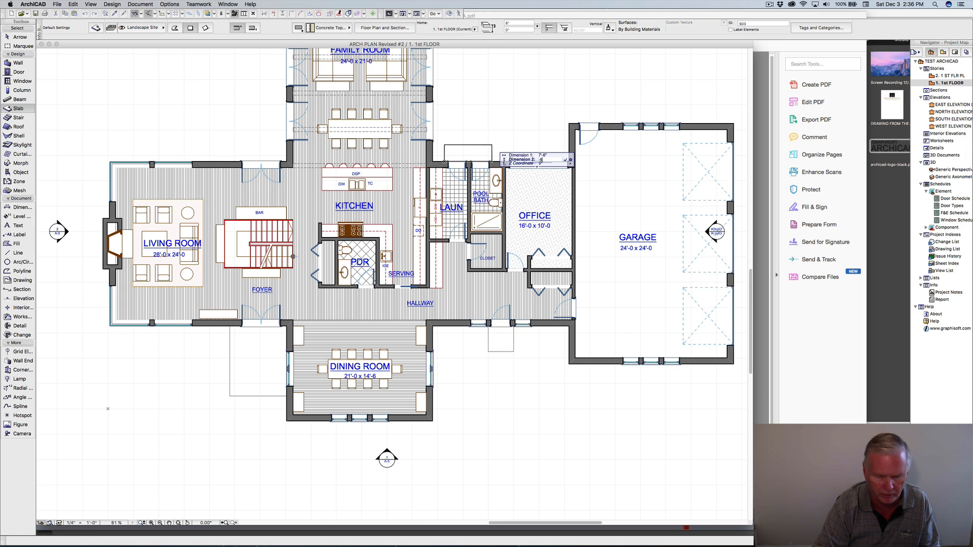
key(Return)
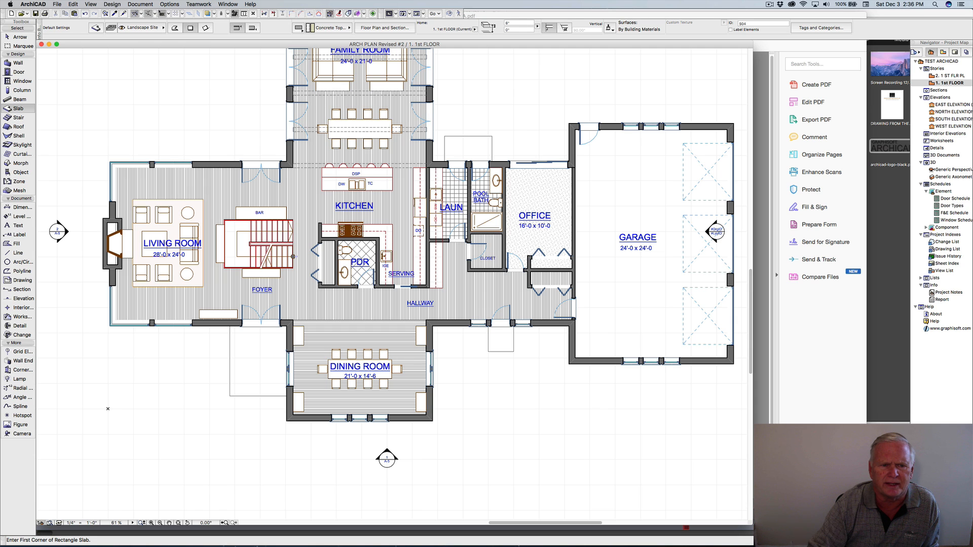
Set the Column tool's defaults to a rectangular 1'-4" by 1'-4" Wood Heavy Timber core anchored at its lower-left corner.
scroll(107, 409, up, 3)
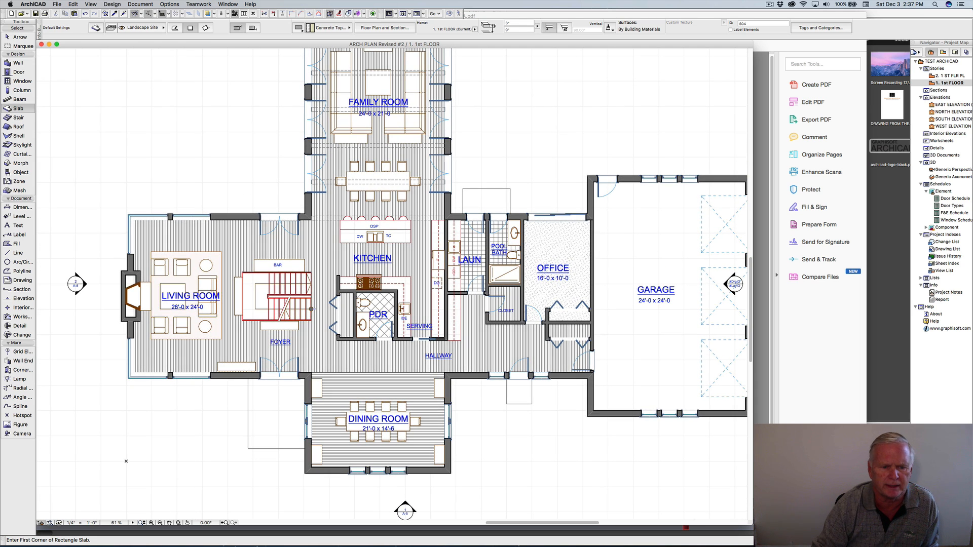
middle_drag(275, 428, 230, 319)
scroll(231, 319, up, 1)
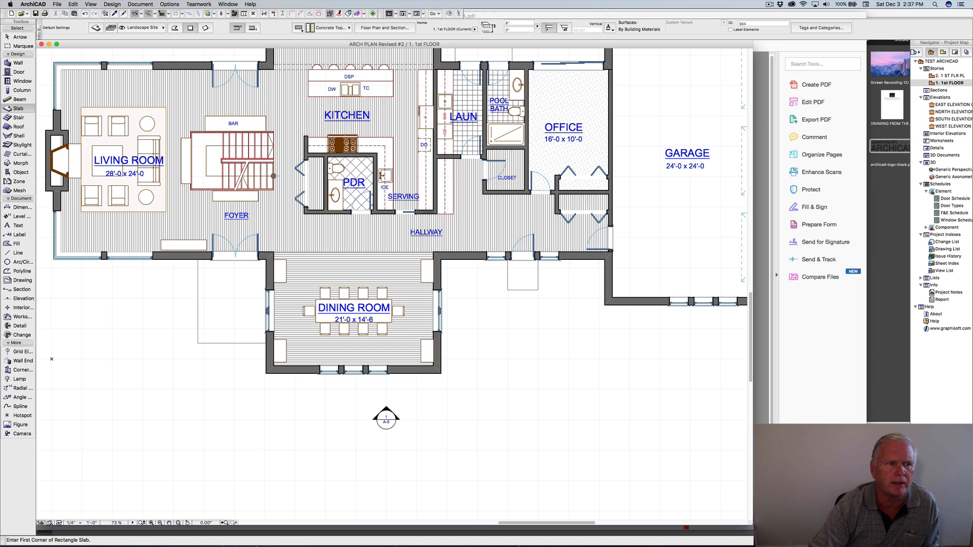
click(21, 90)
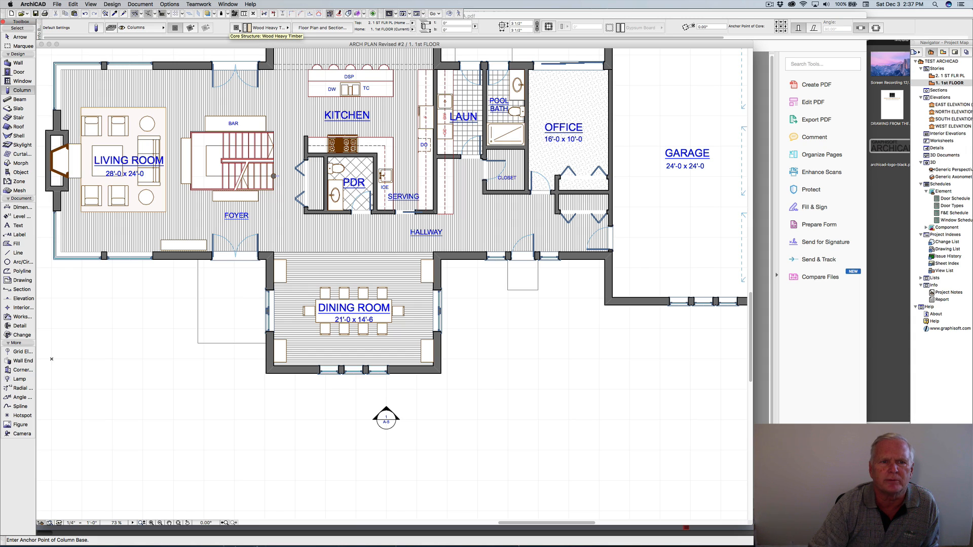
click(246, 28)
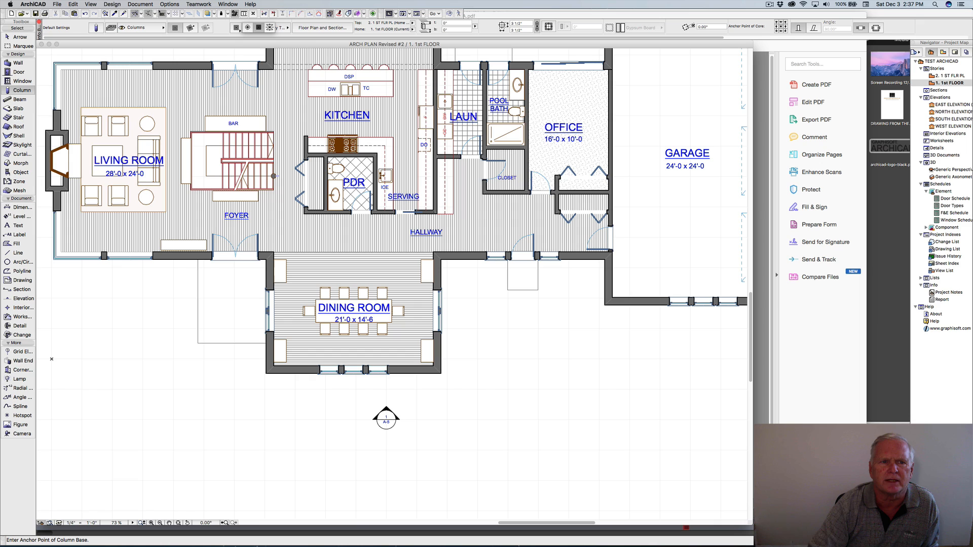
click(236, 28)
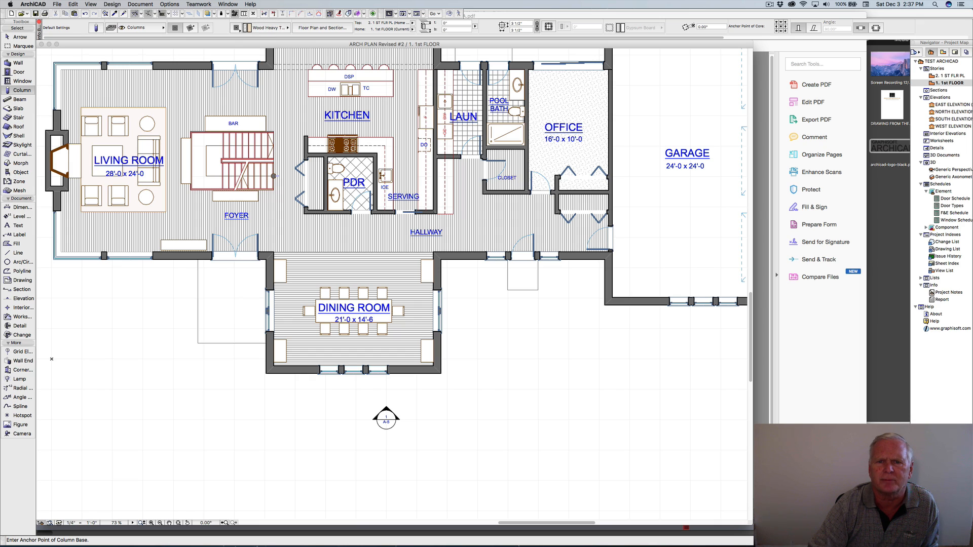
double_click(517, 24)
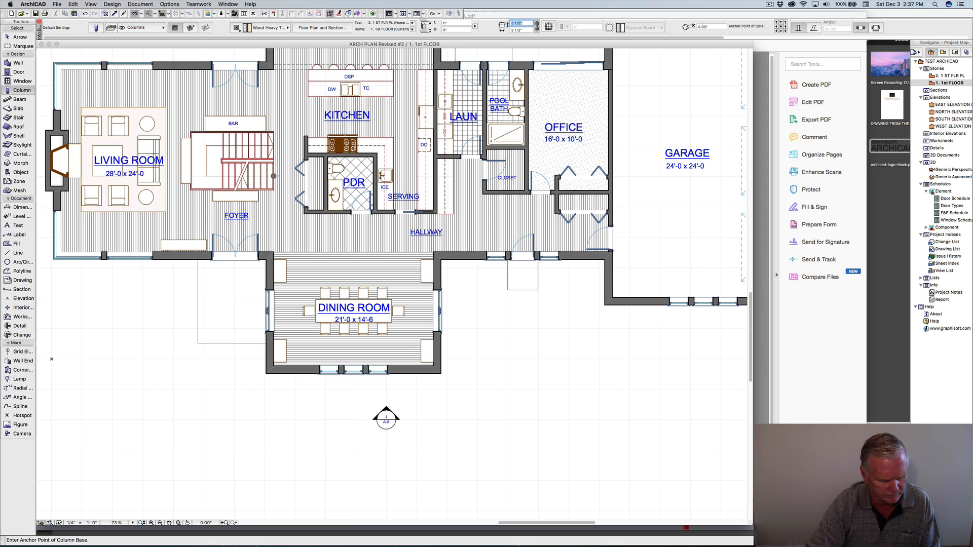
text(16')
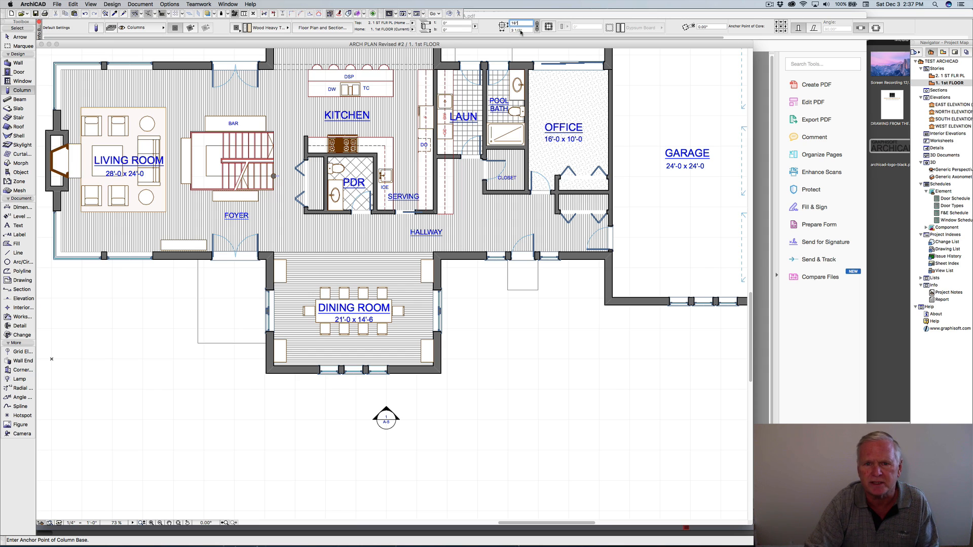
click(537, 27)
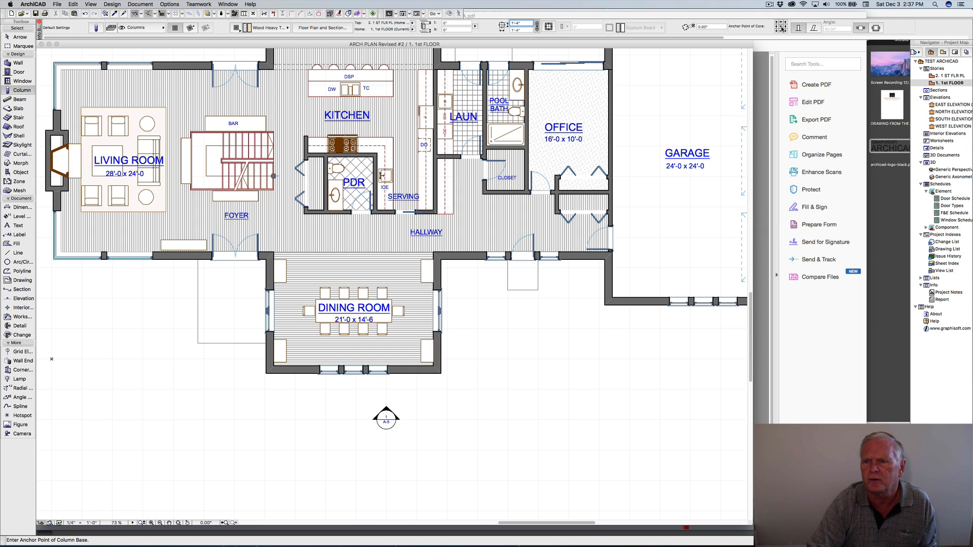
click(776, 31)
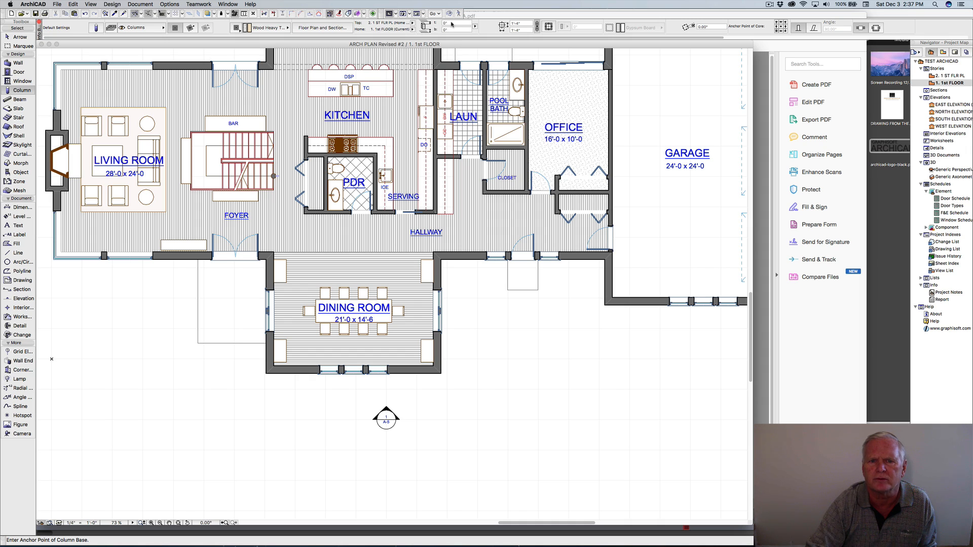
Set the column's top offset to 10'-2" and bottom offset to -6", and place it on the southwest corner of the foyer slab.
click(457, 23)
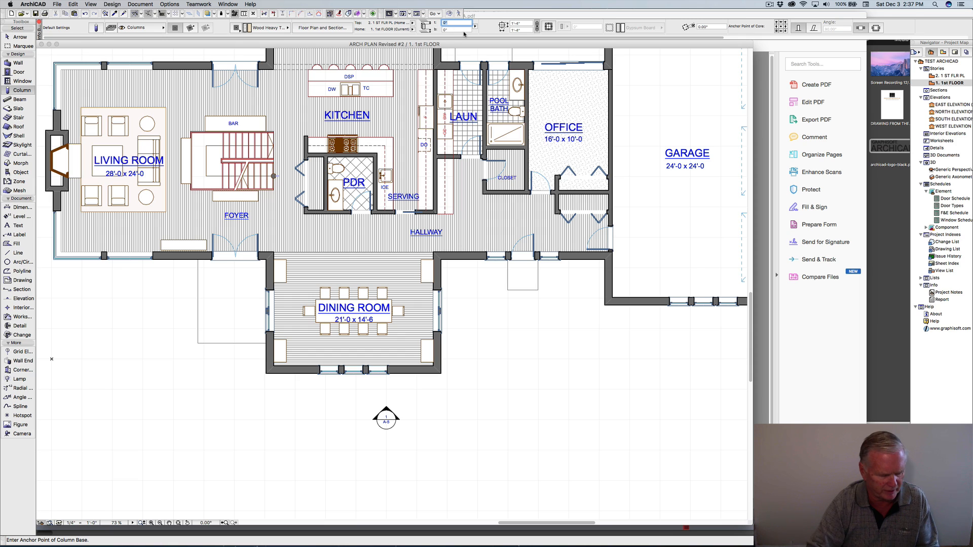
text(10-2)
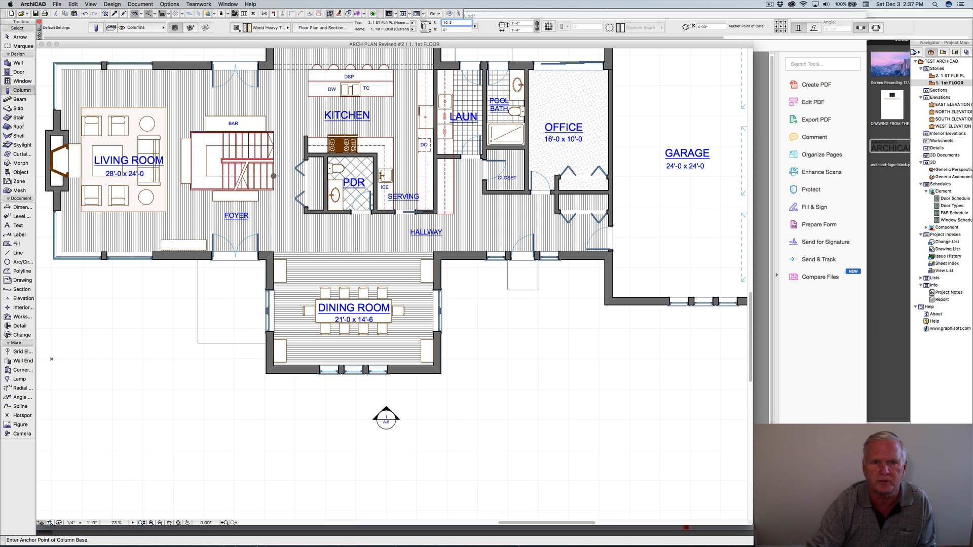
key(Return)
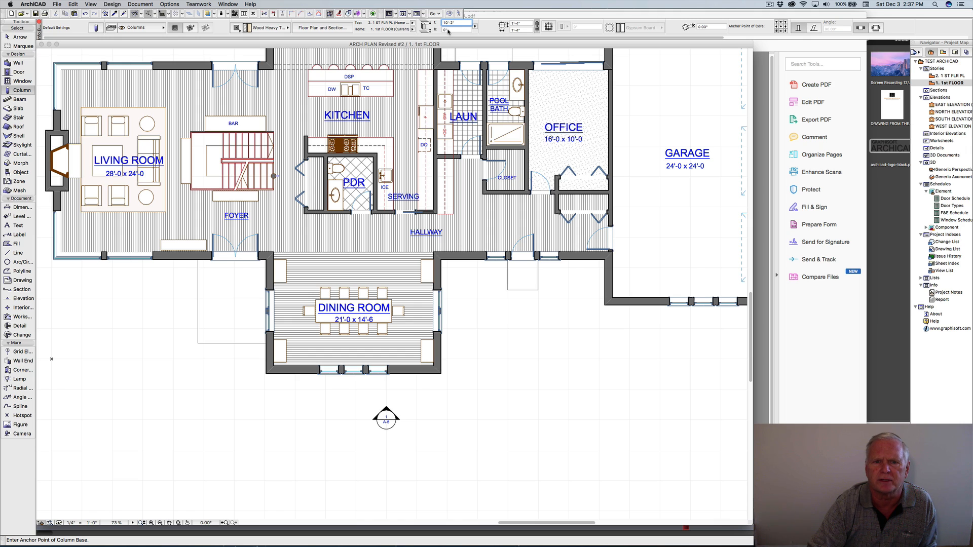
click(446, 30)
text(-)
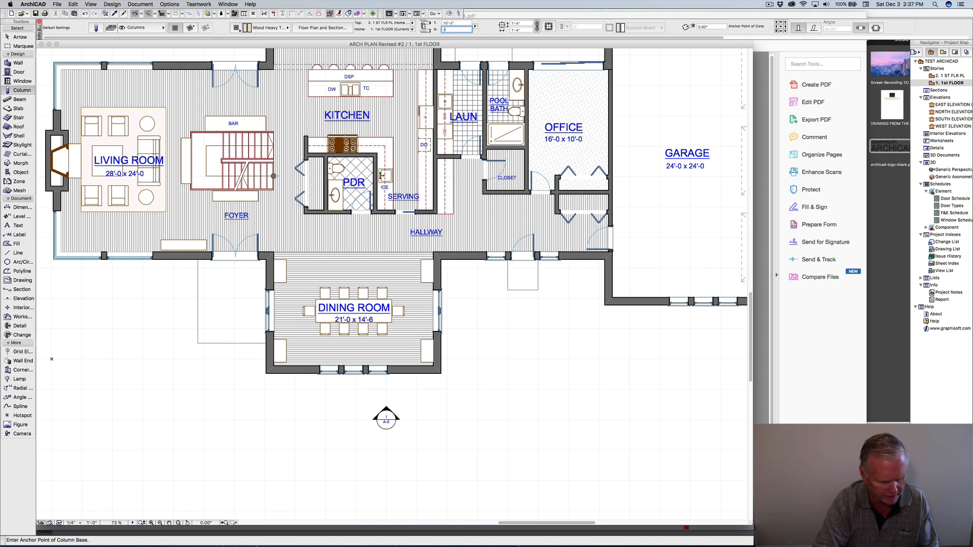
text(6)
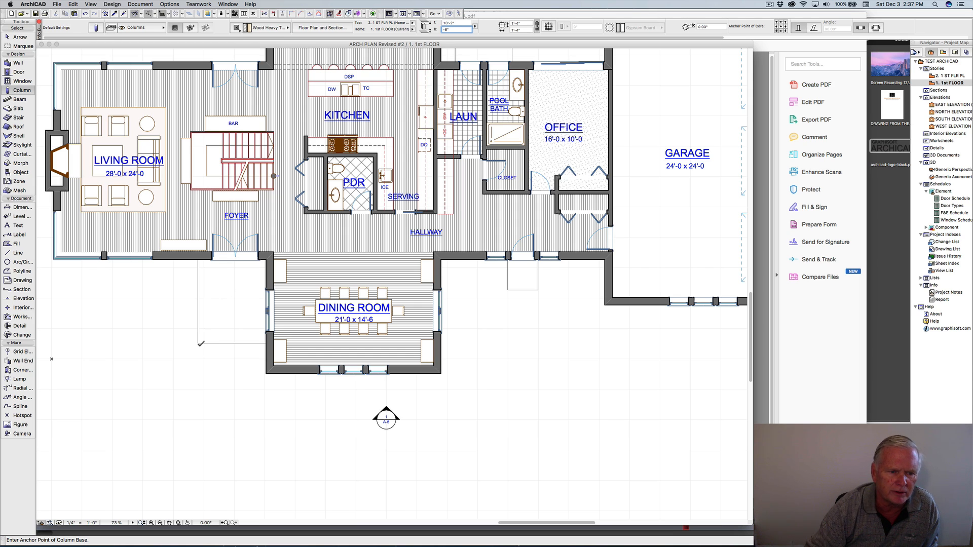
click(199, 344)
Set the offset to the home story to -6" for all three exterior slabs: foyer, hallway door and laundry/pool bath.
scroll(226, 335, down, 2)
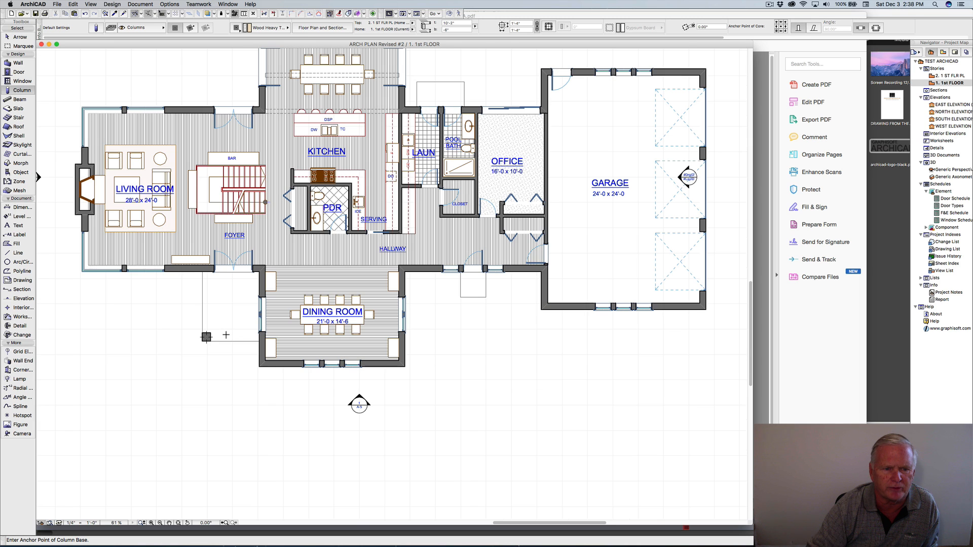
middle_drag(226, 335, 213, 385)
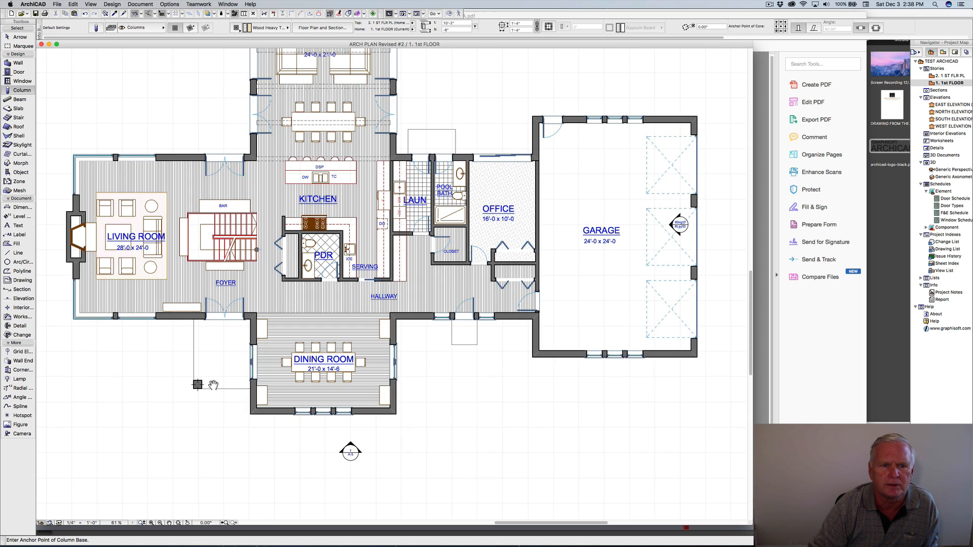
scroll(215, 383, down, 3)
scroll(223, 377, up, 2)
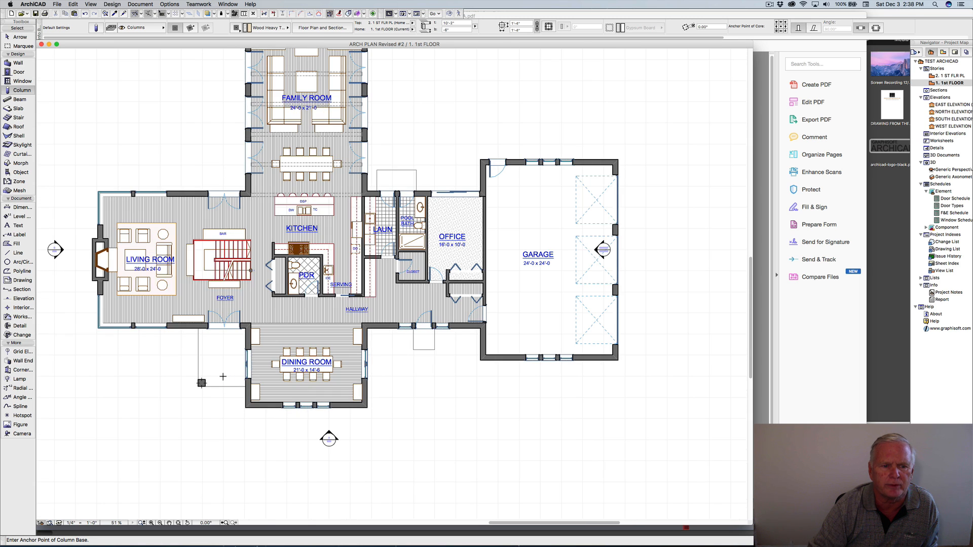
shift+click(200, 344)
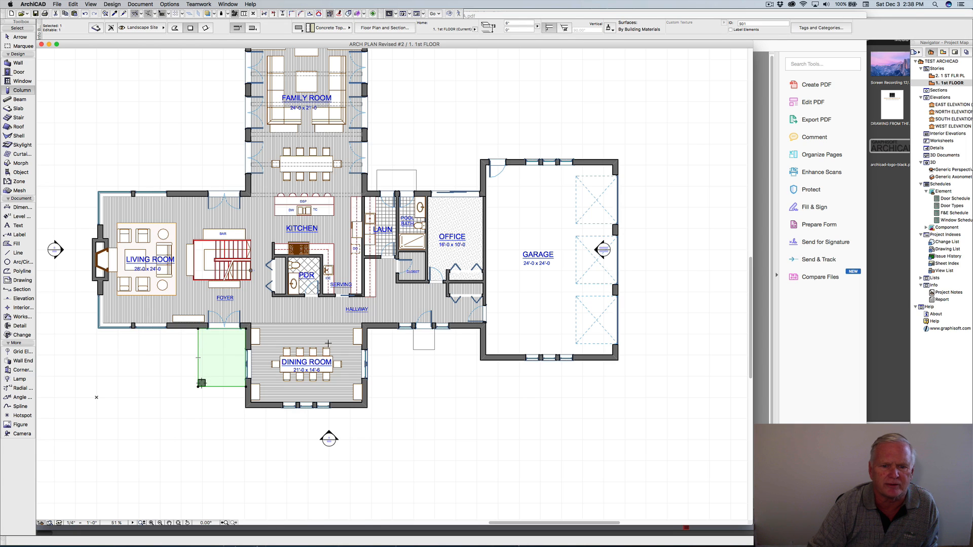
shift+click(415, 340)
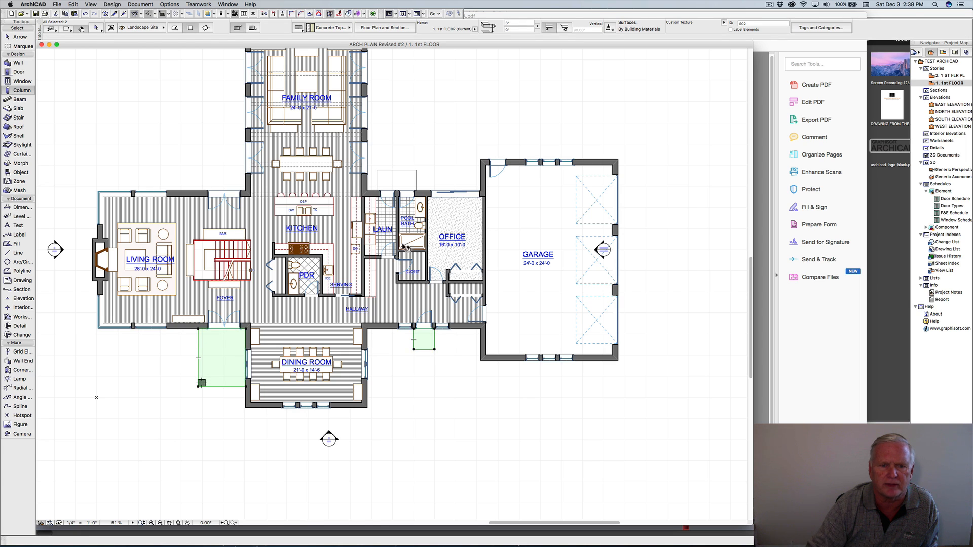
shift+click(379, 178)
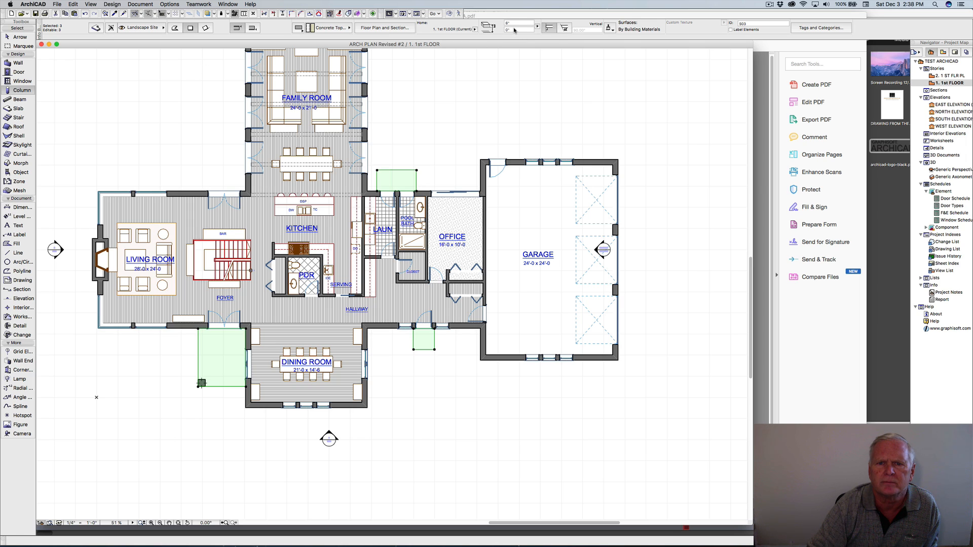
click(514, 31)
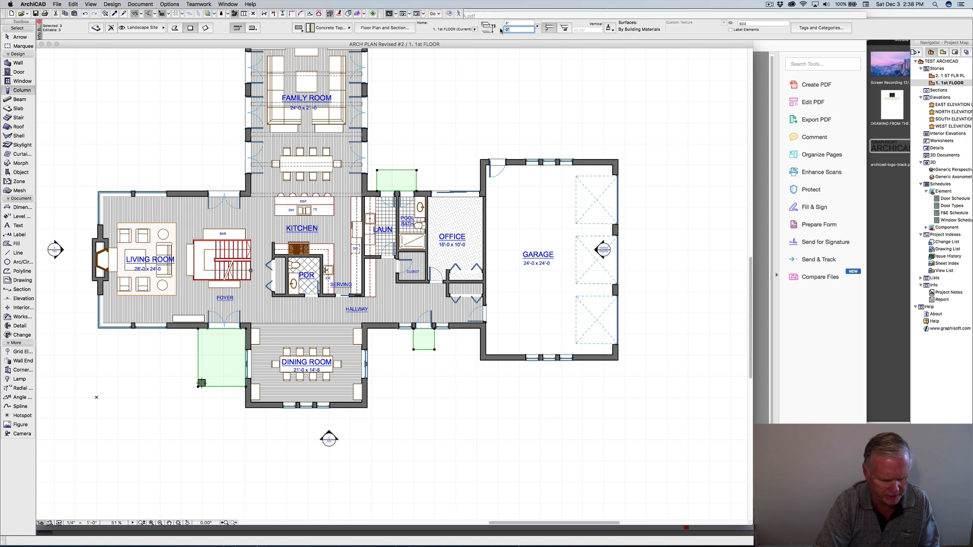
text(-6)
key(Return)
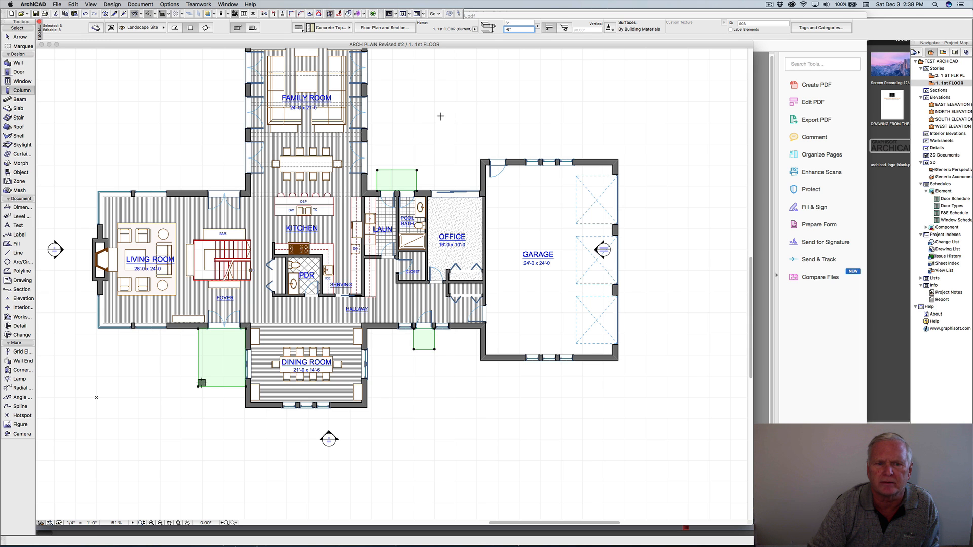
key(Escape)
middle_drag(381, 130, 419, 177)
scroll(475, 125, down, 3)
scroll(386, 213, up, 5)
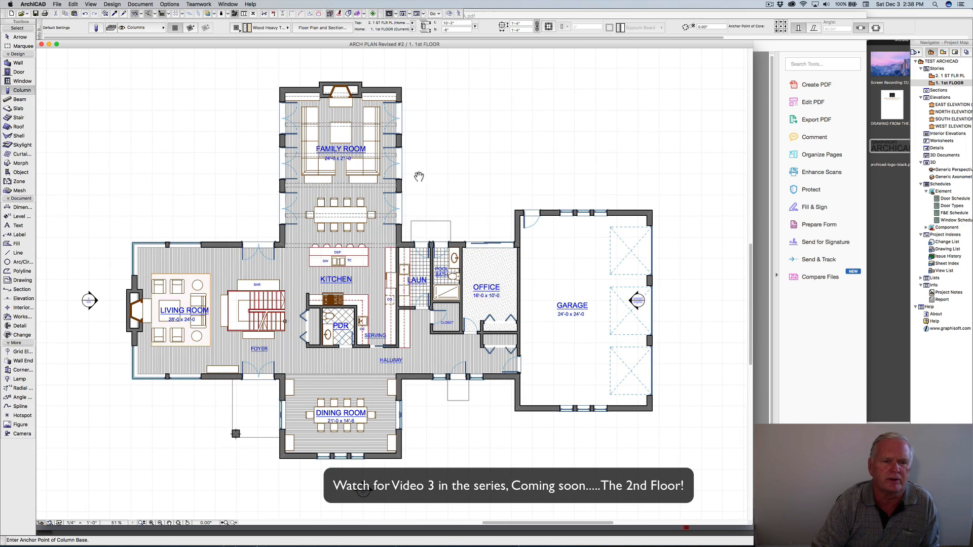